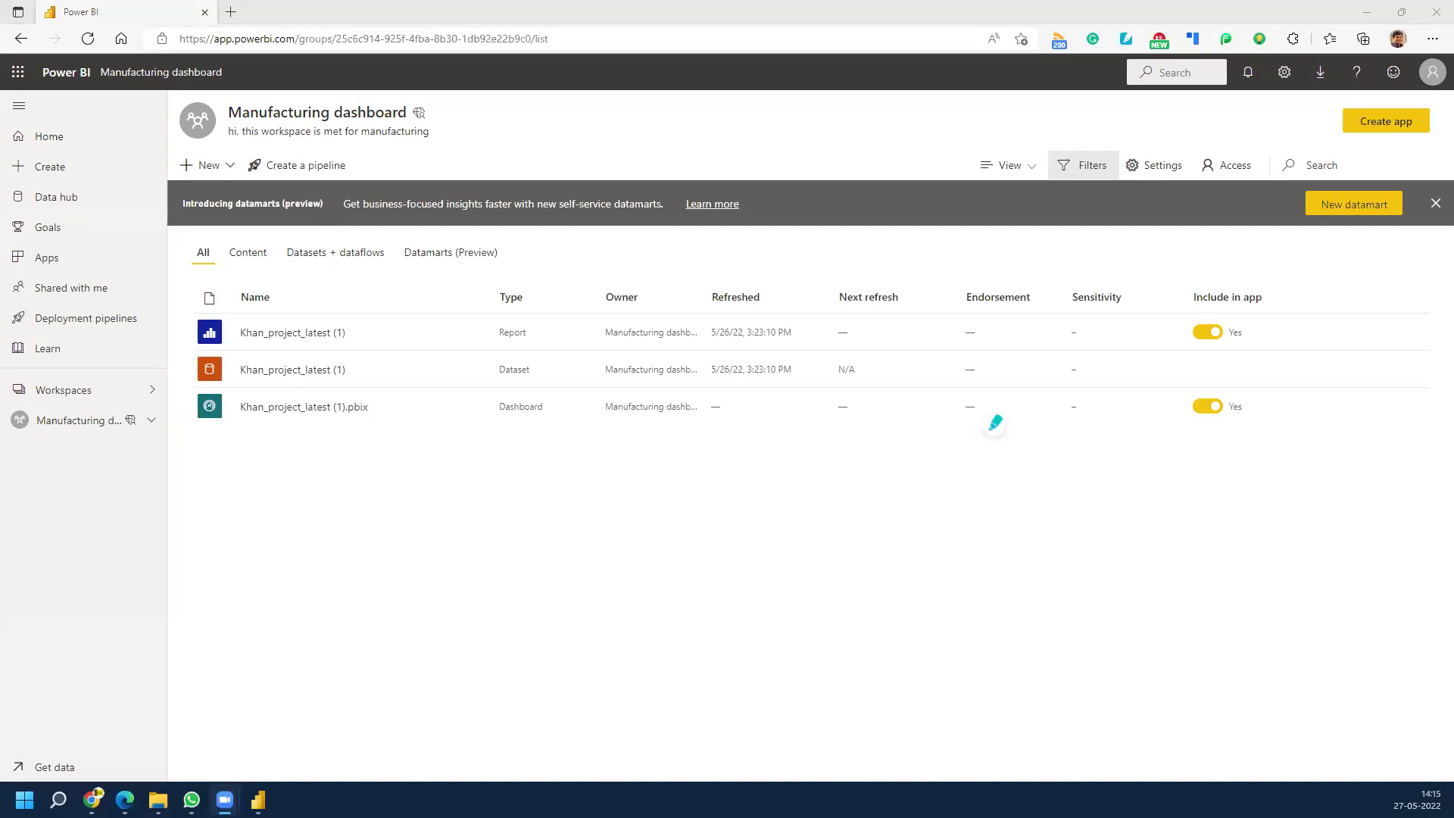
Show the workspaces flyout over the Manufacturing dashboard workspace's report, dataset and dashboard.
click(160, 389)
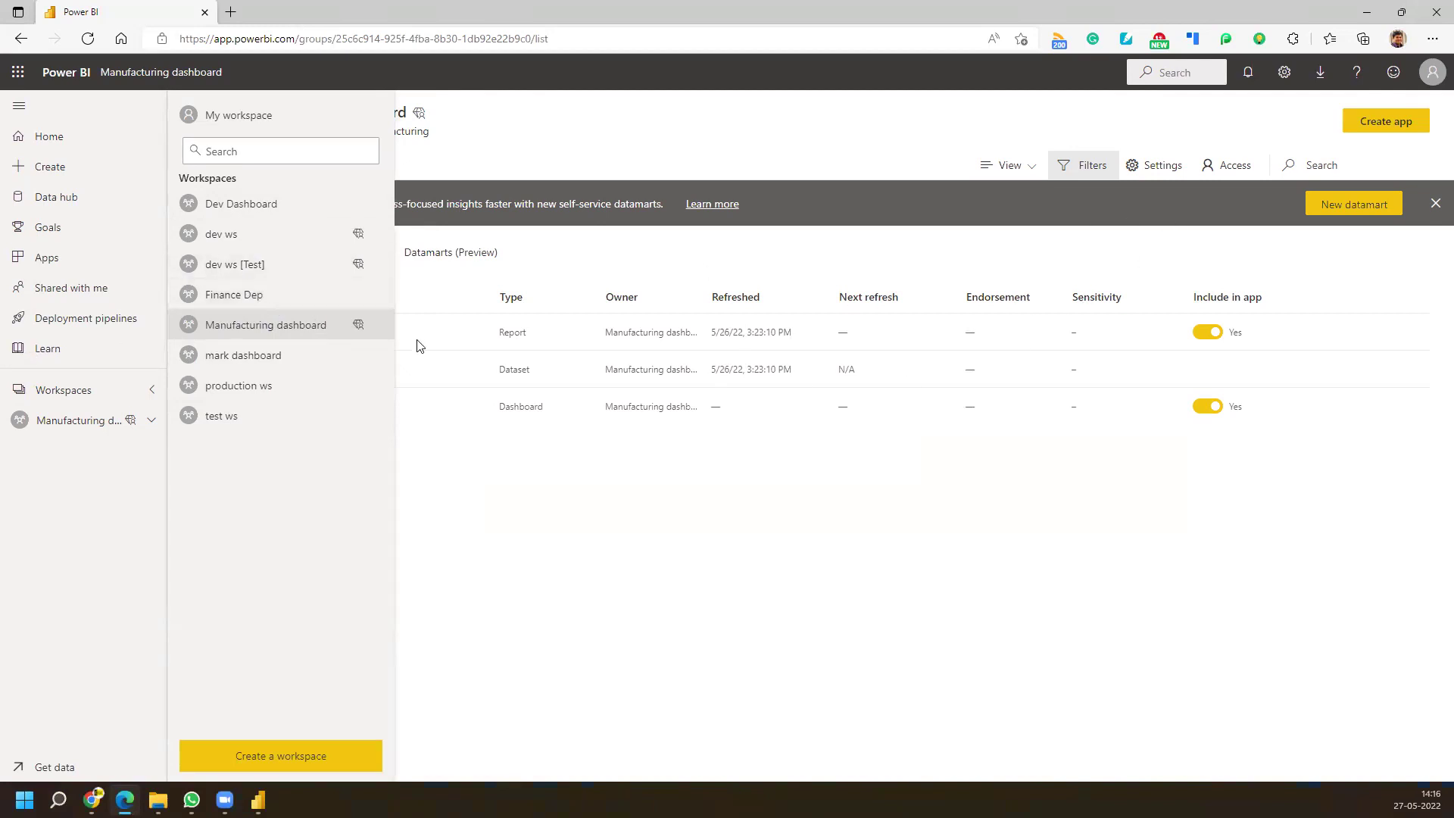
Try Premium per user as the Manufacturing dashboard workspace's license mode, then cancel without saving.
click(379, 325)
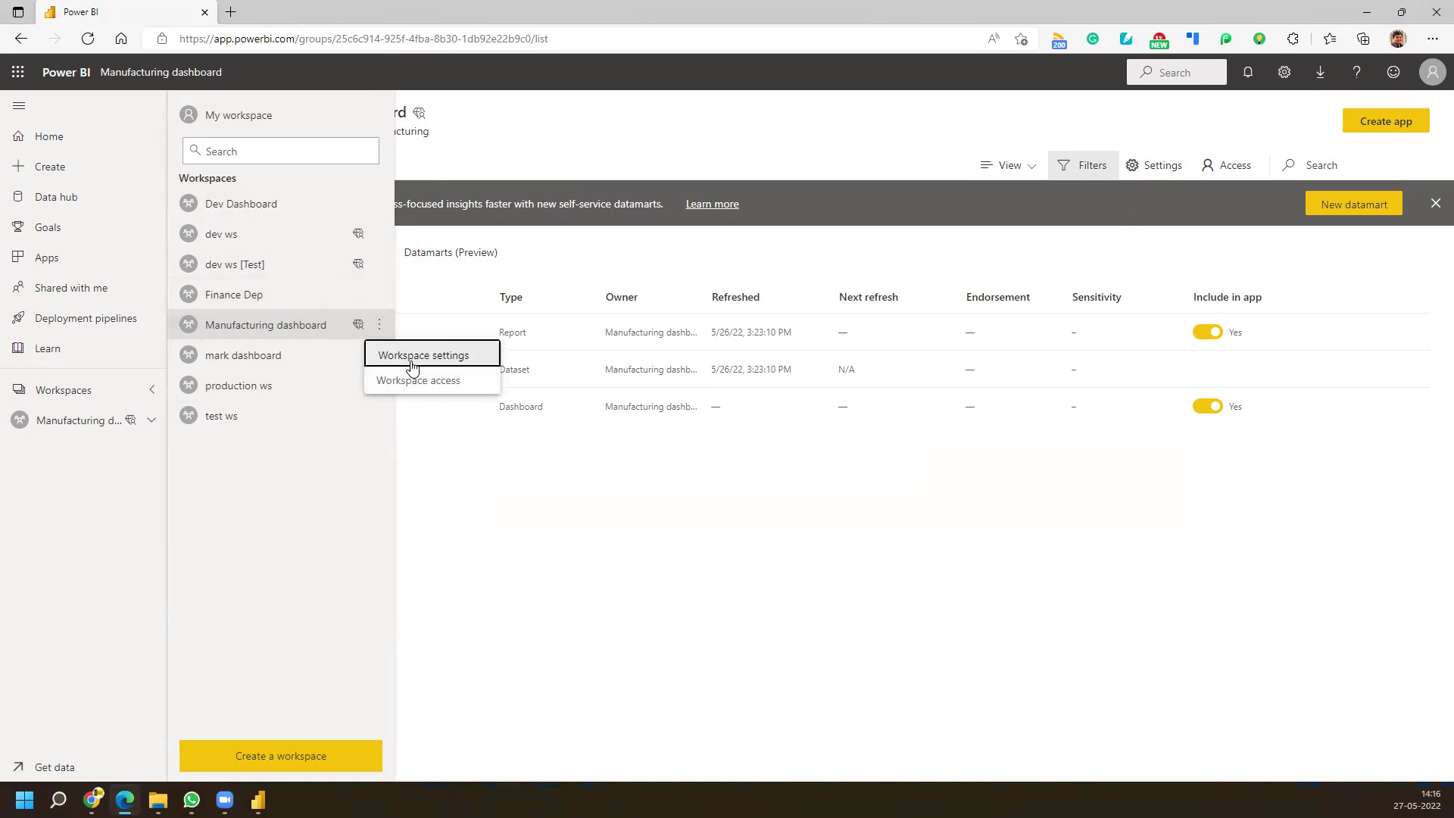
click(412, 356)
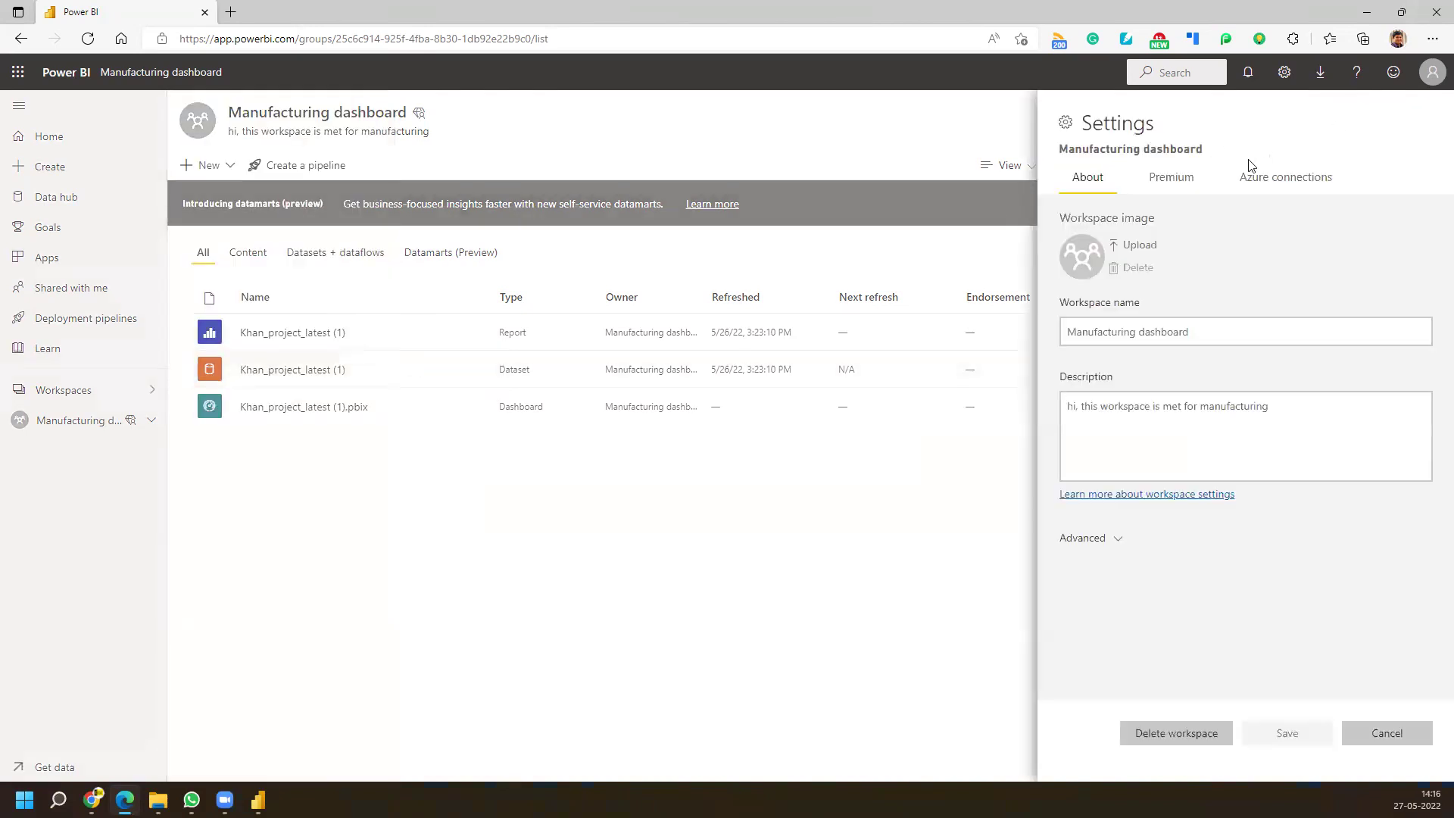
click(1155, 187)
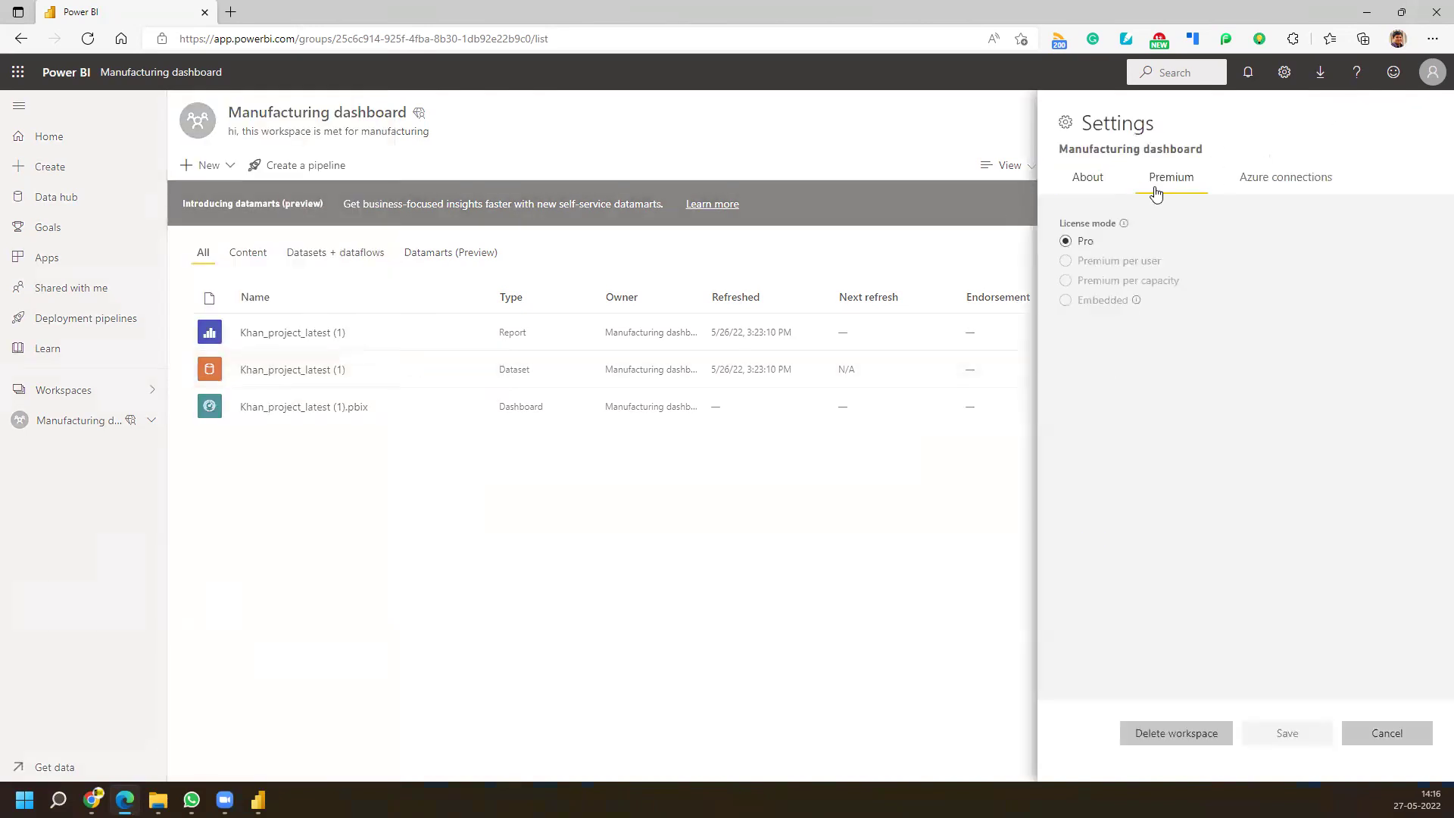
click(1078, 264)
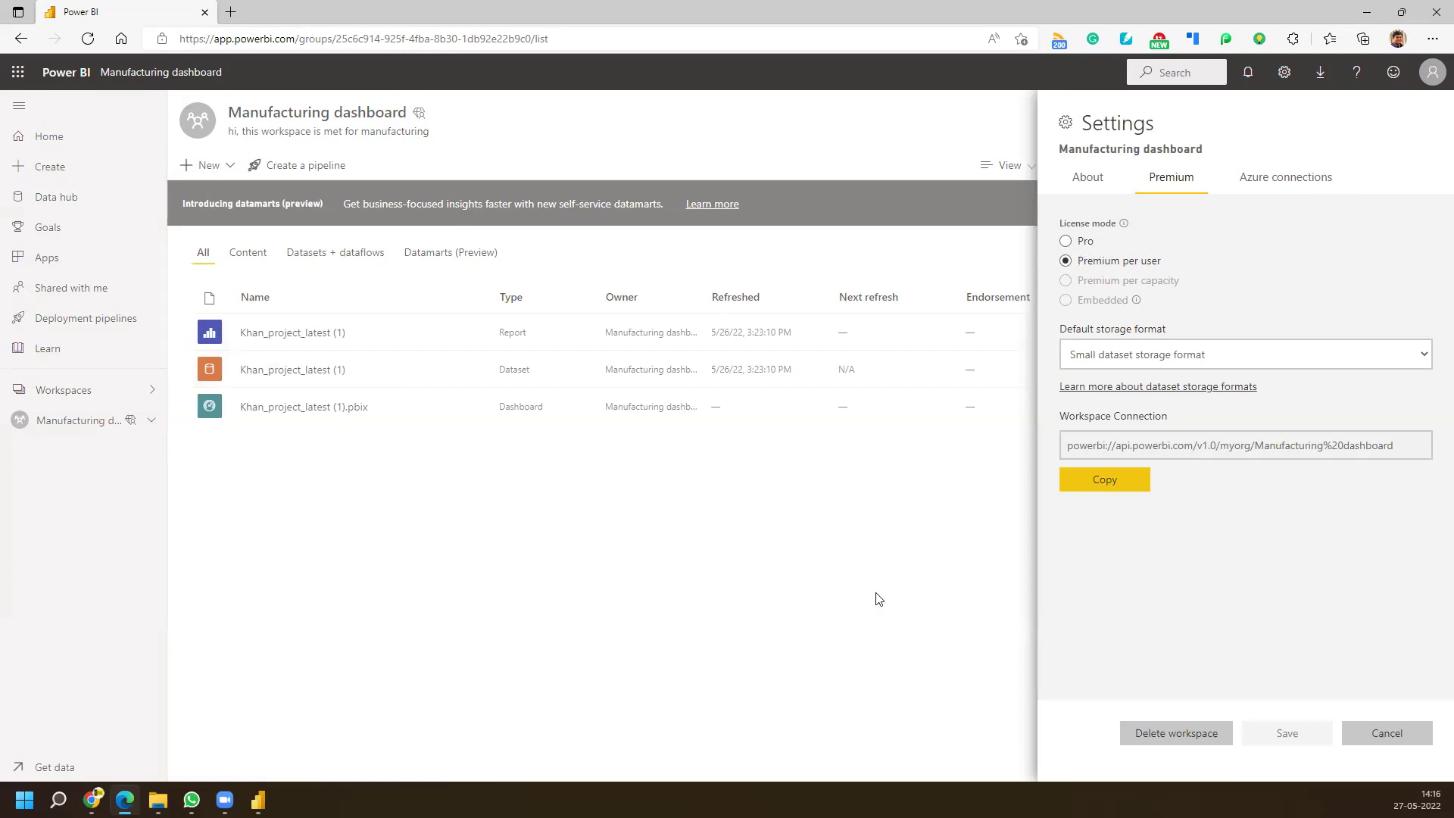
click(1378, 739)
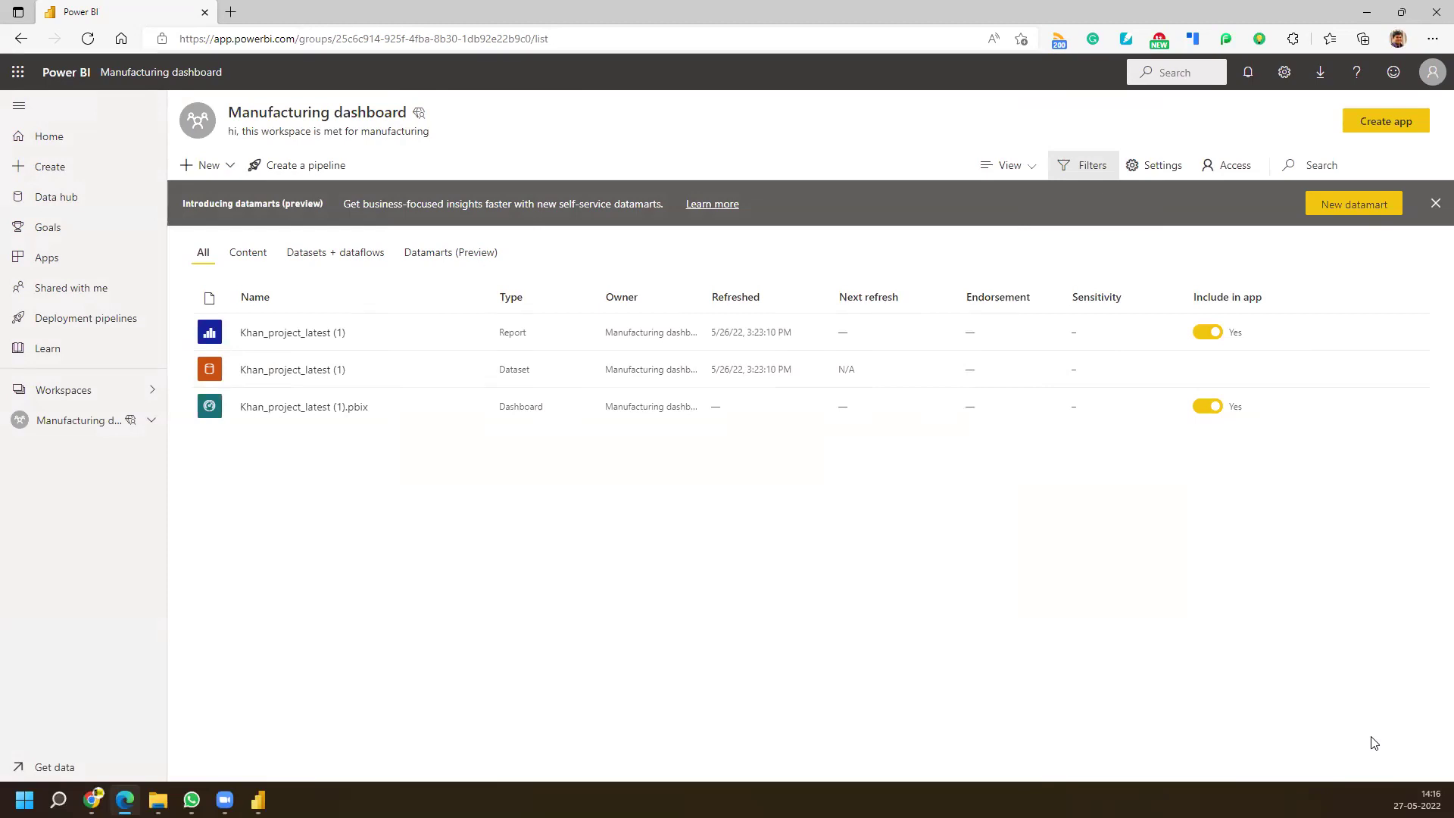
click(1164, 166)
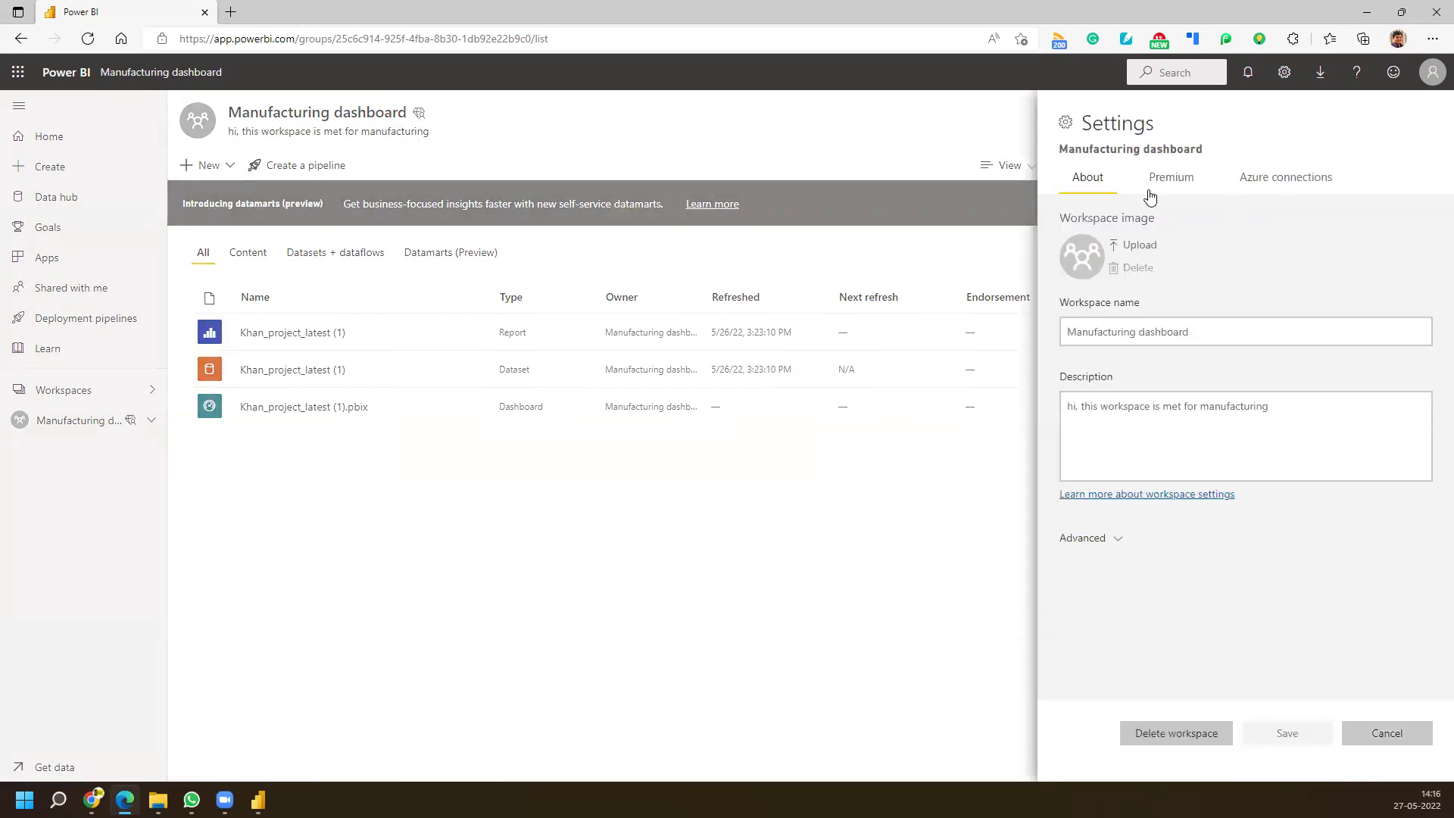
click(1172, 182)
click(1261, 180)
click(1096, 182)
click(1173, 180)
click(1259, 179)
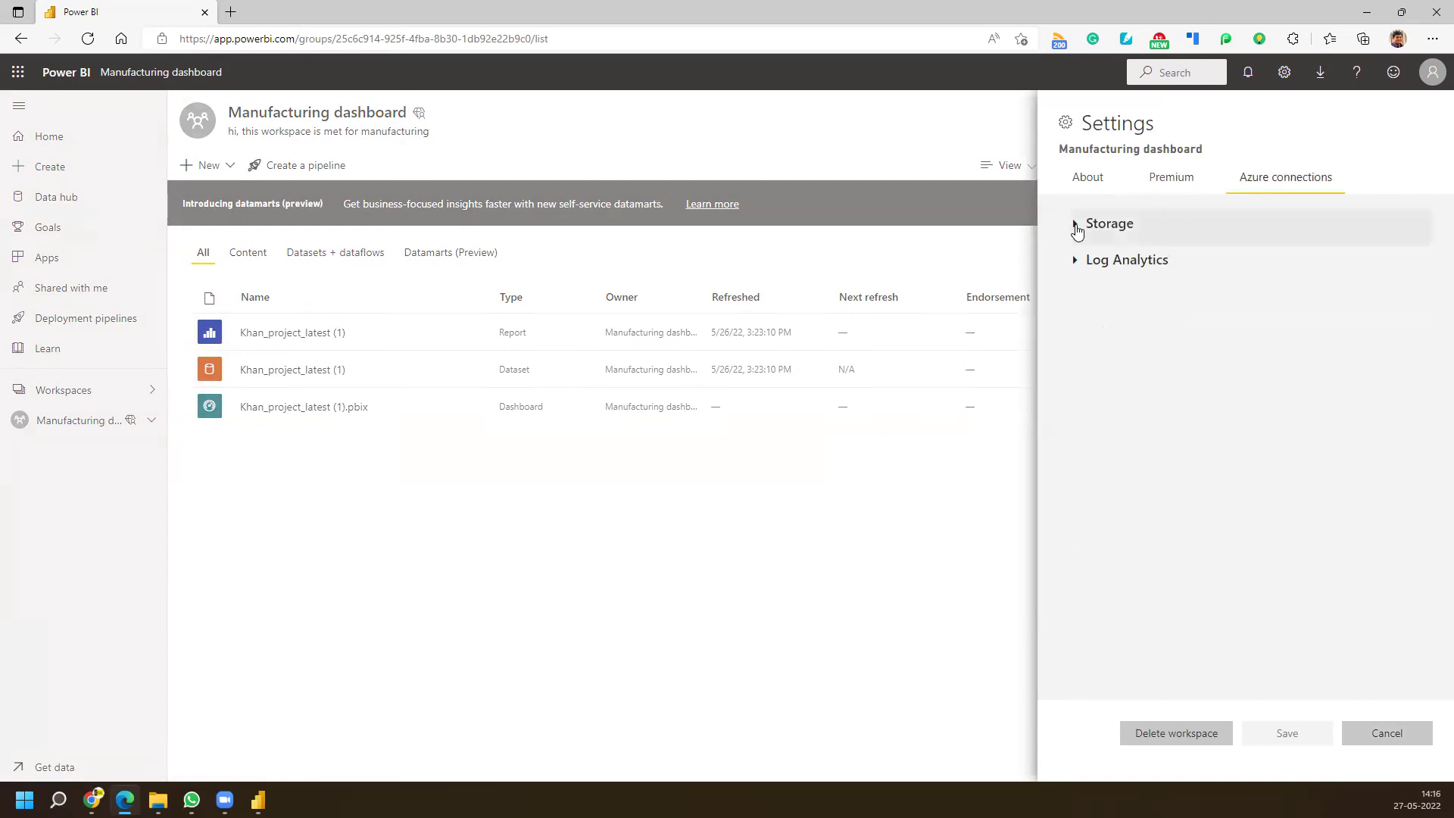
click(1077, 225)
click(1075, 409)
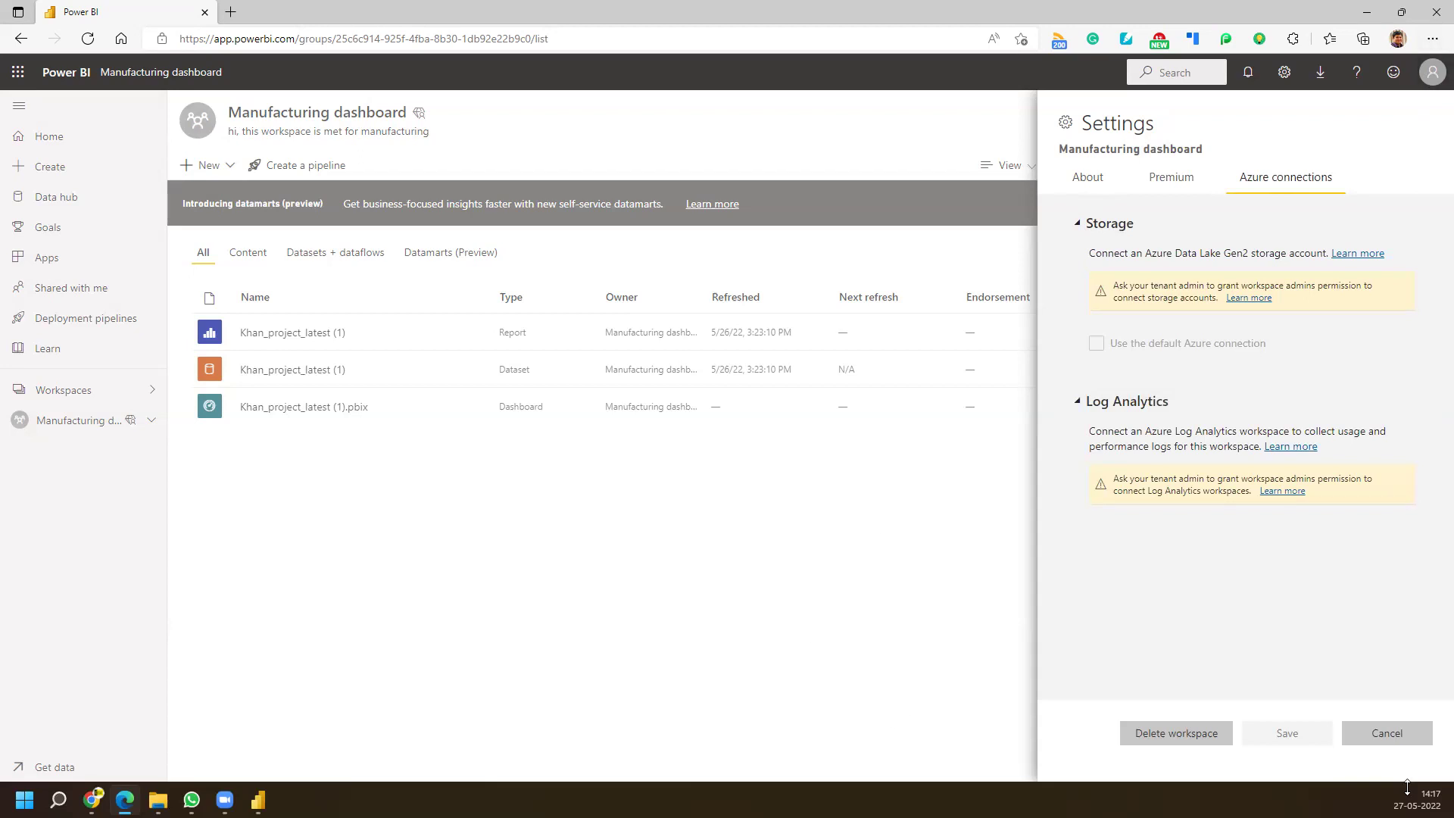
click(1377, 729)
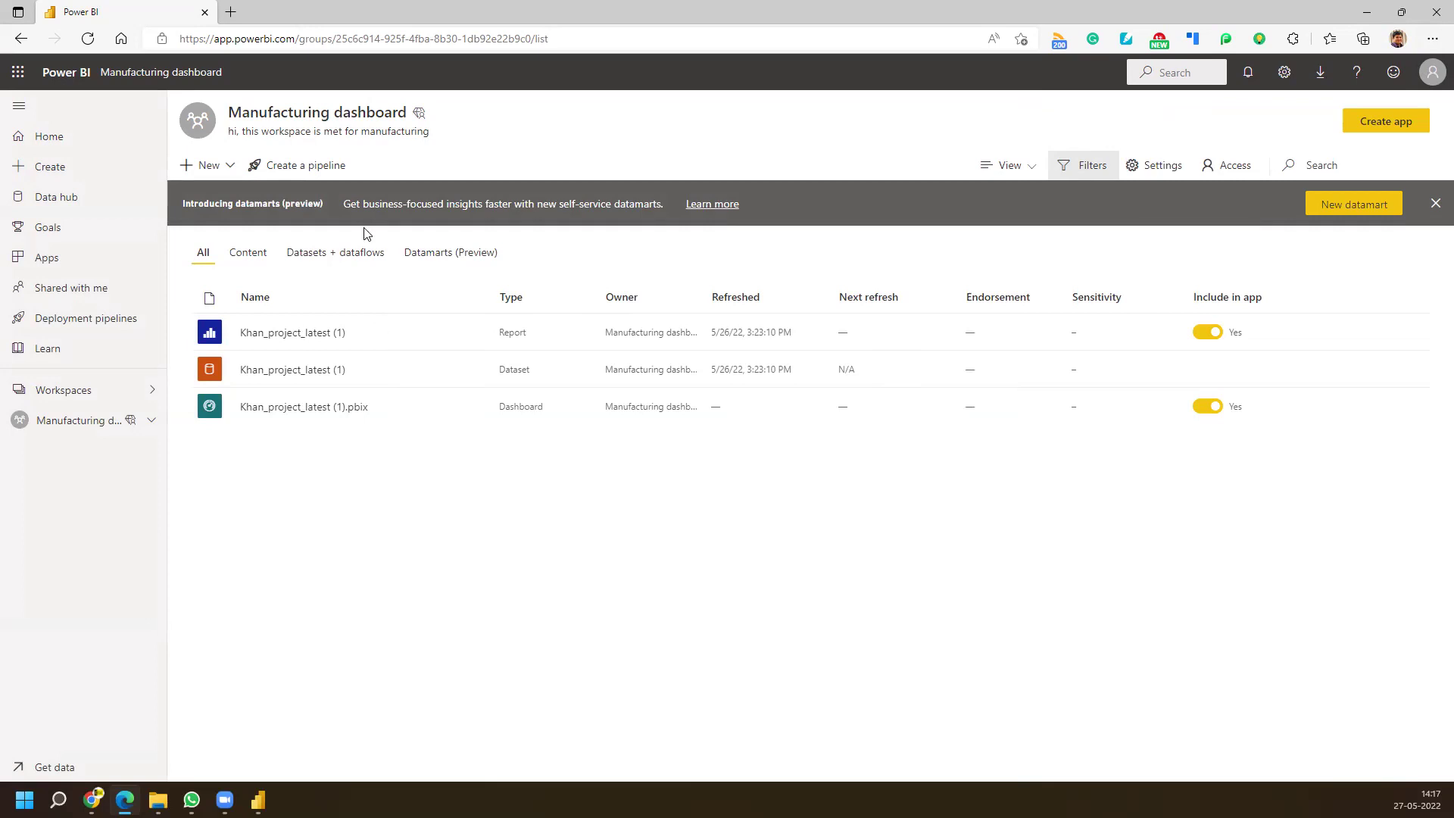
click(358, 258)
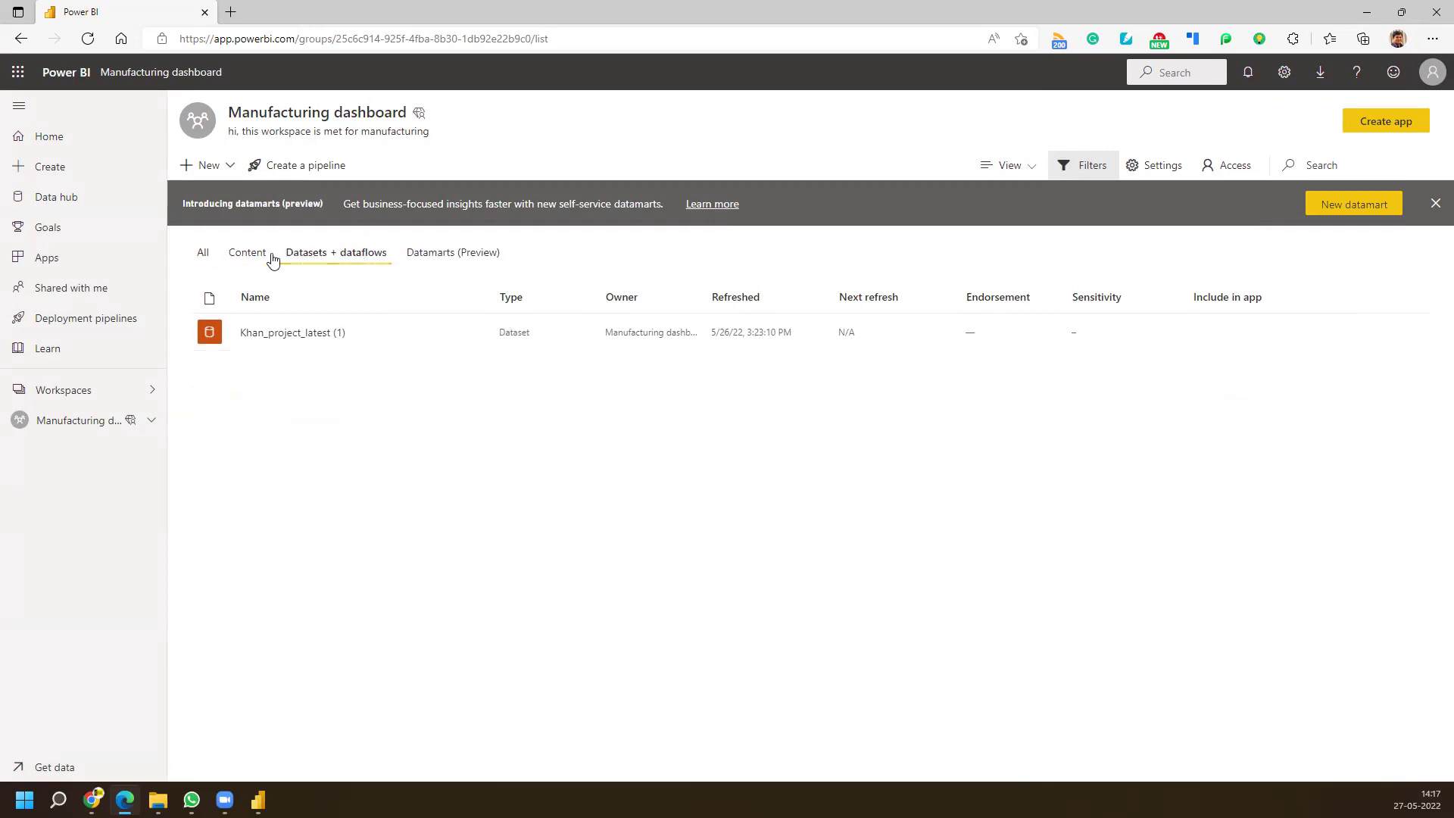
click(204, 255)
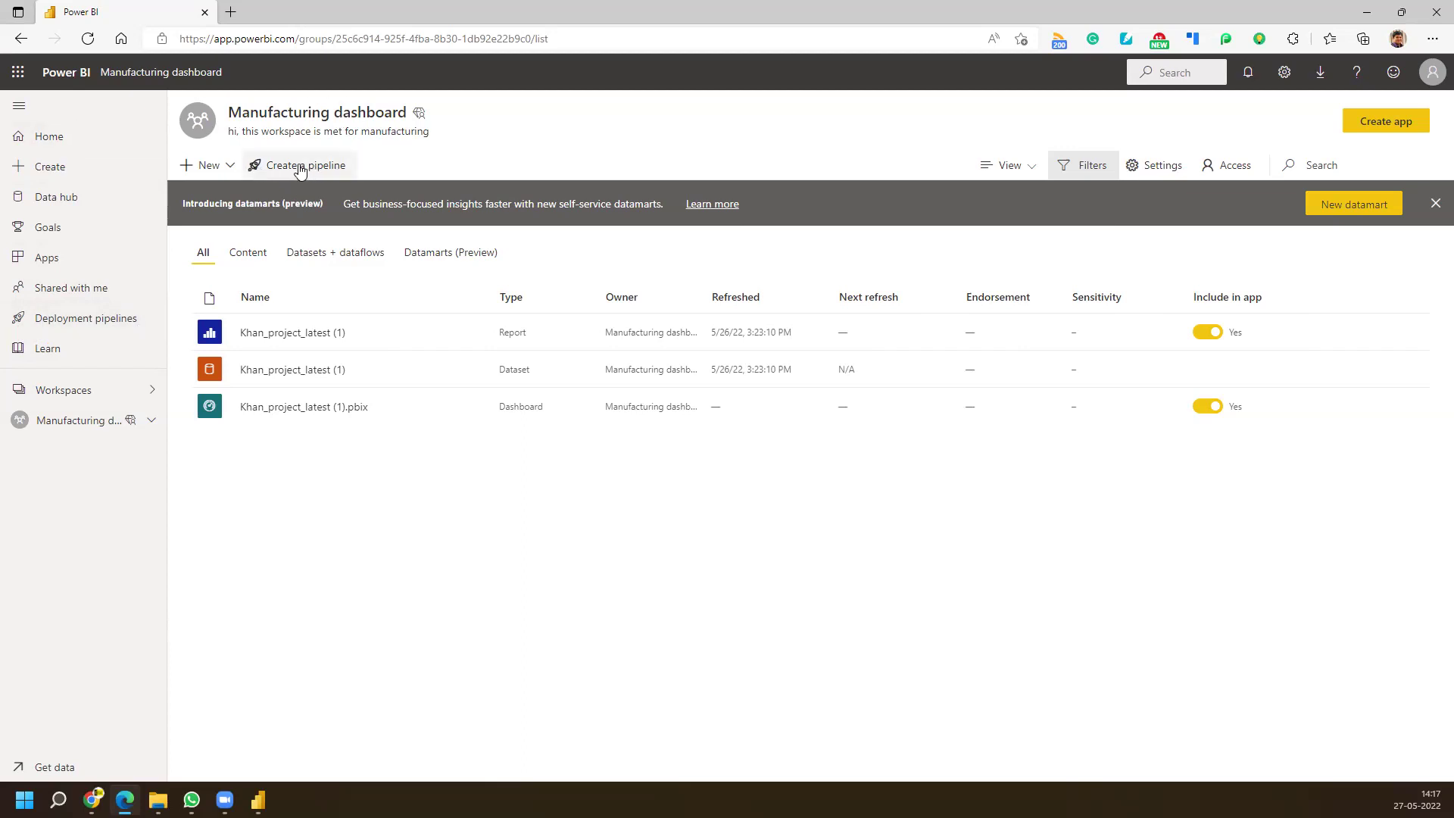
drag(226, 112, 407, 114)
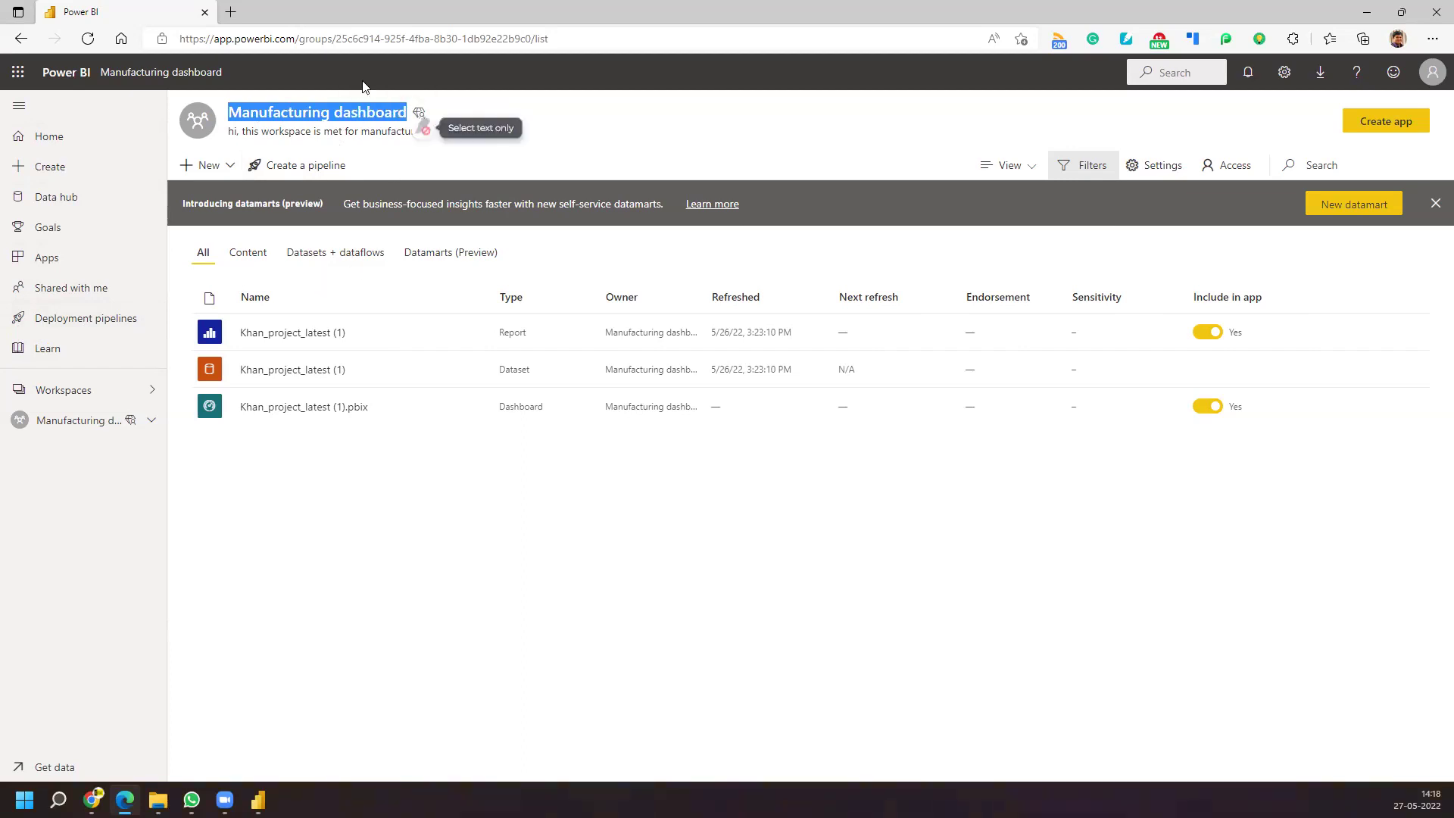
Create the 'Dashboard TEST' deployment pipeline with the description 'Hi hello everyone'.
click(305, 167)
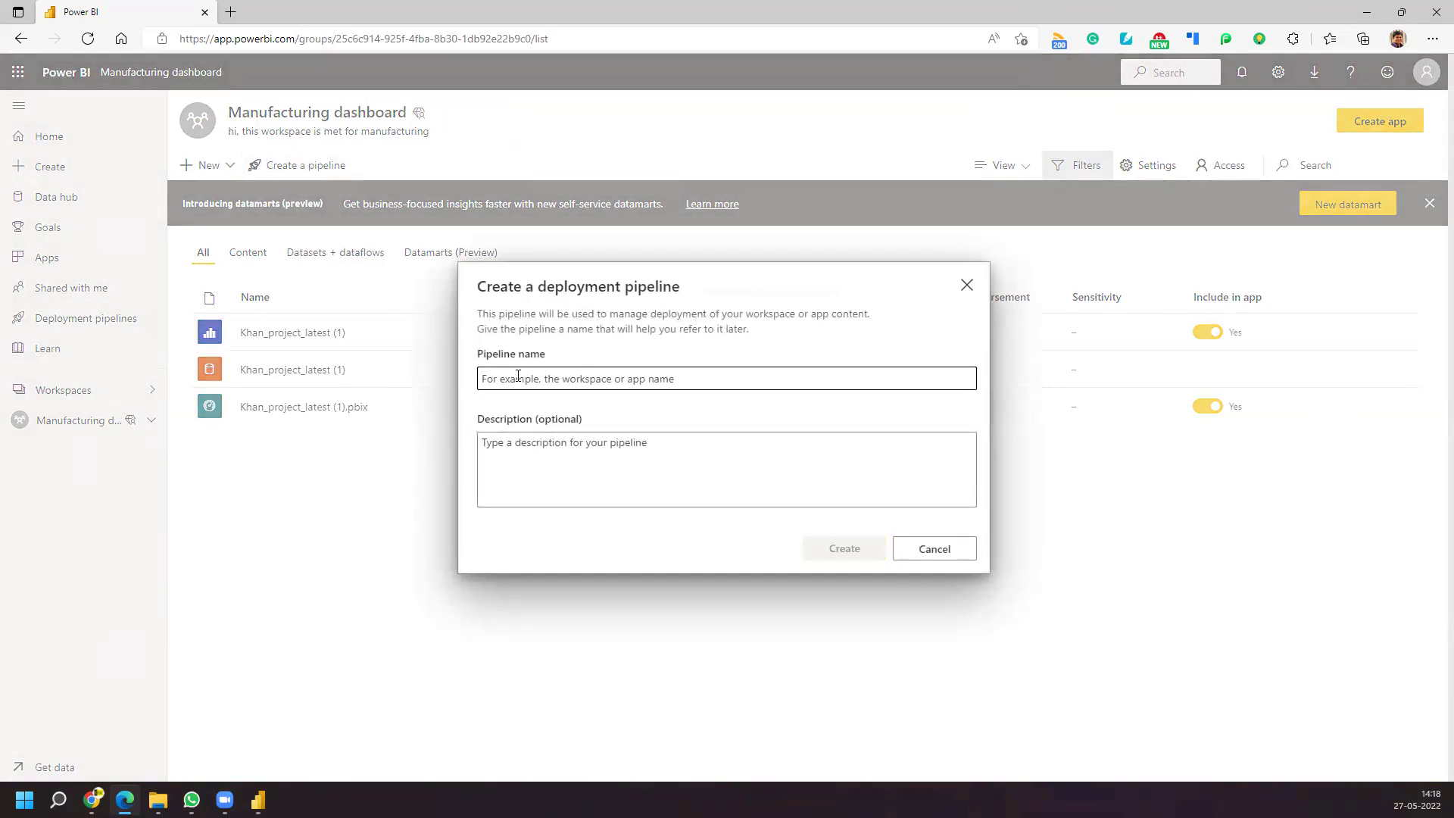
text(Dashboard 1)
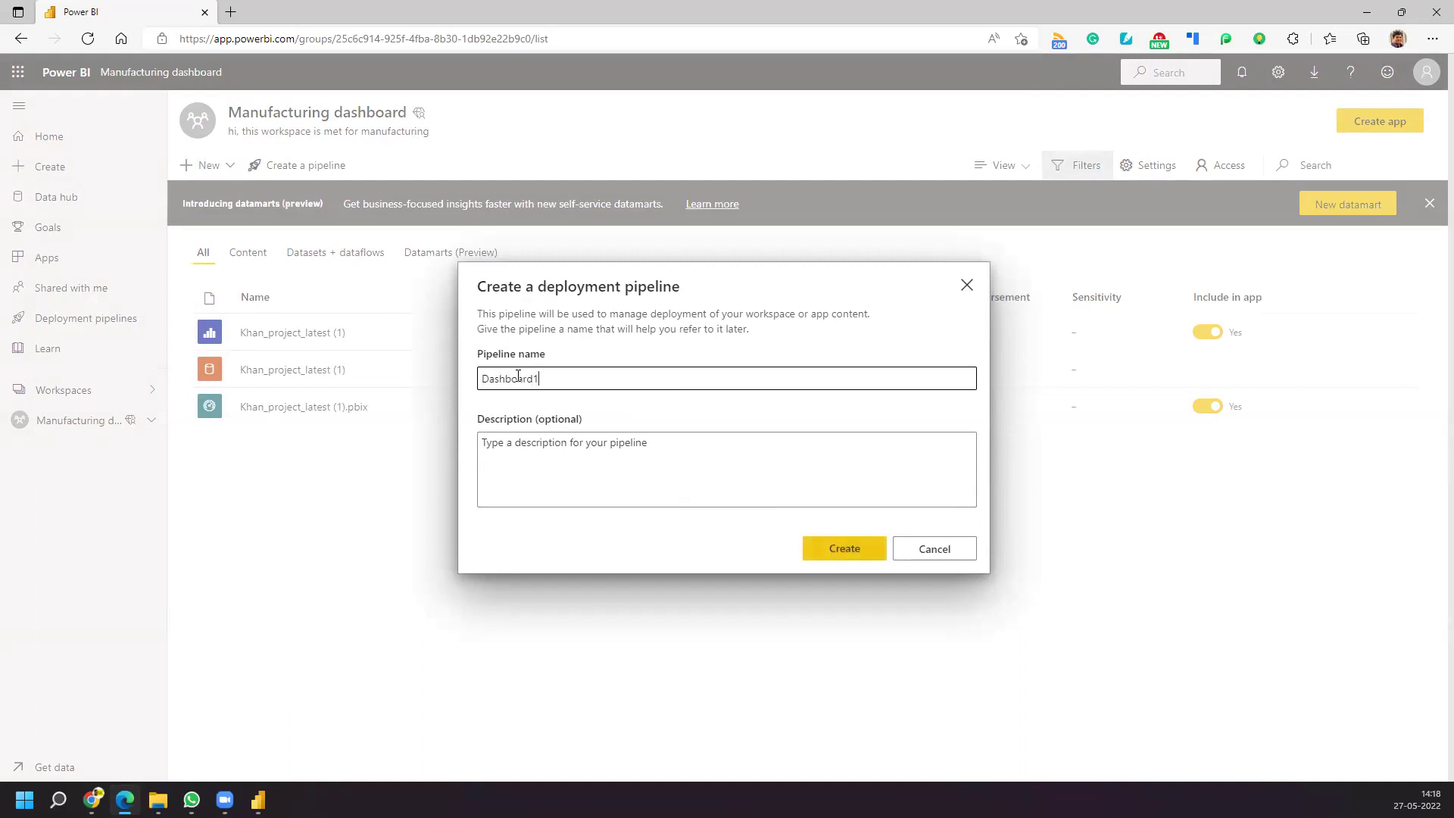
key(BackSpace)
text(TEST)
click(524, 463)
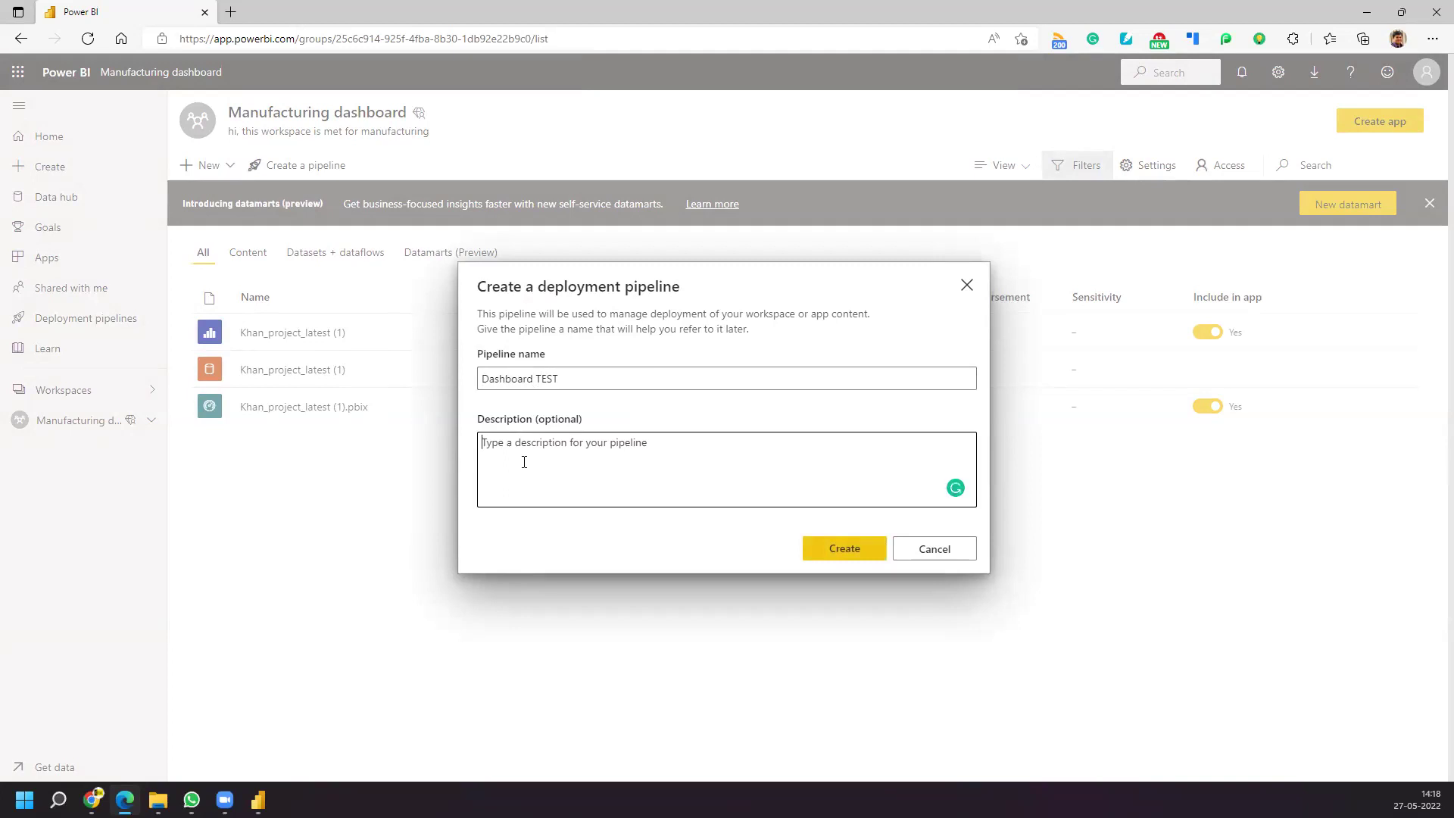
text(Hi hello everyone)
click(838, 559)
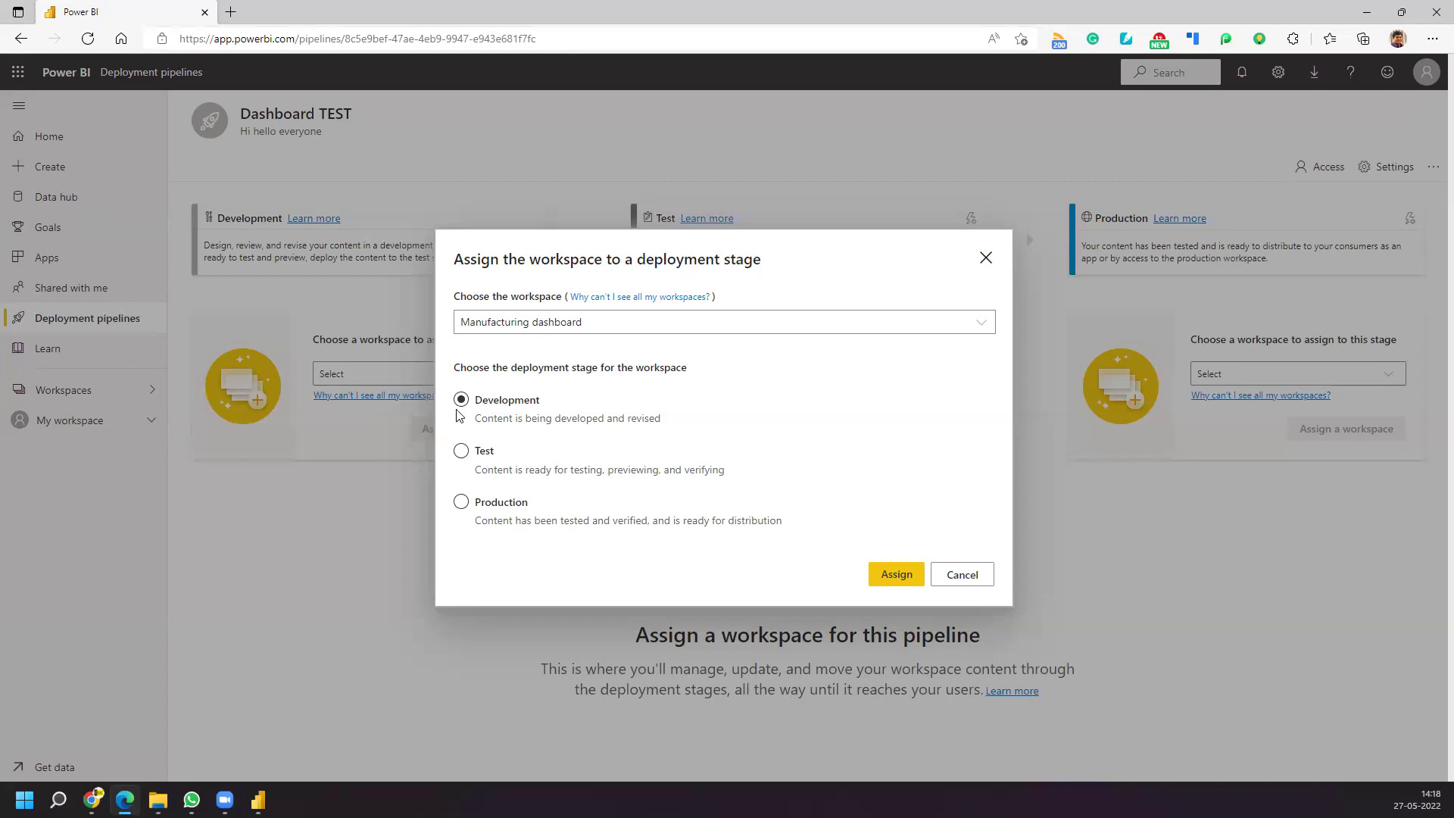
Assign Manufacturing dashboard to Development and expand its dataset, report and Khan_project_latest (1).pbix dashboard.
click(901, 577)
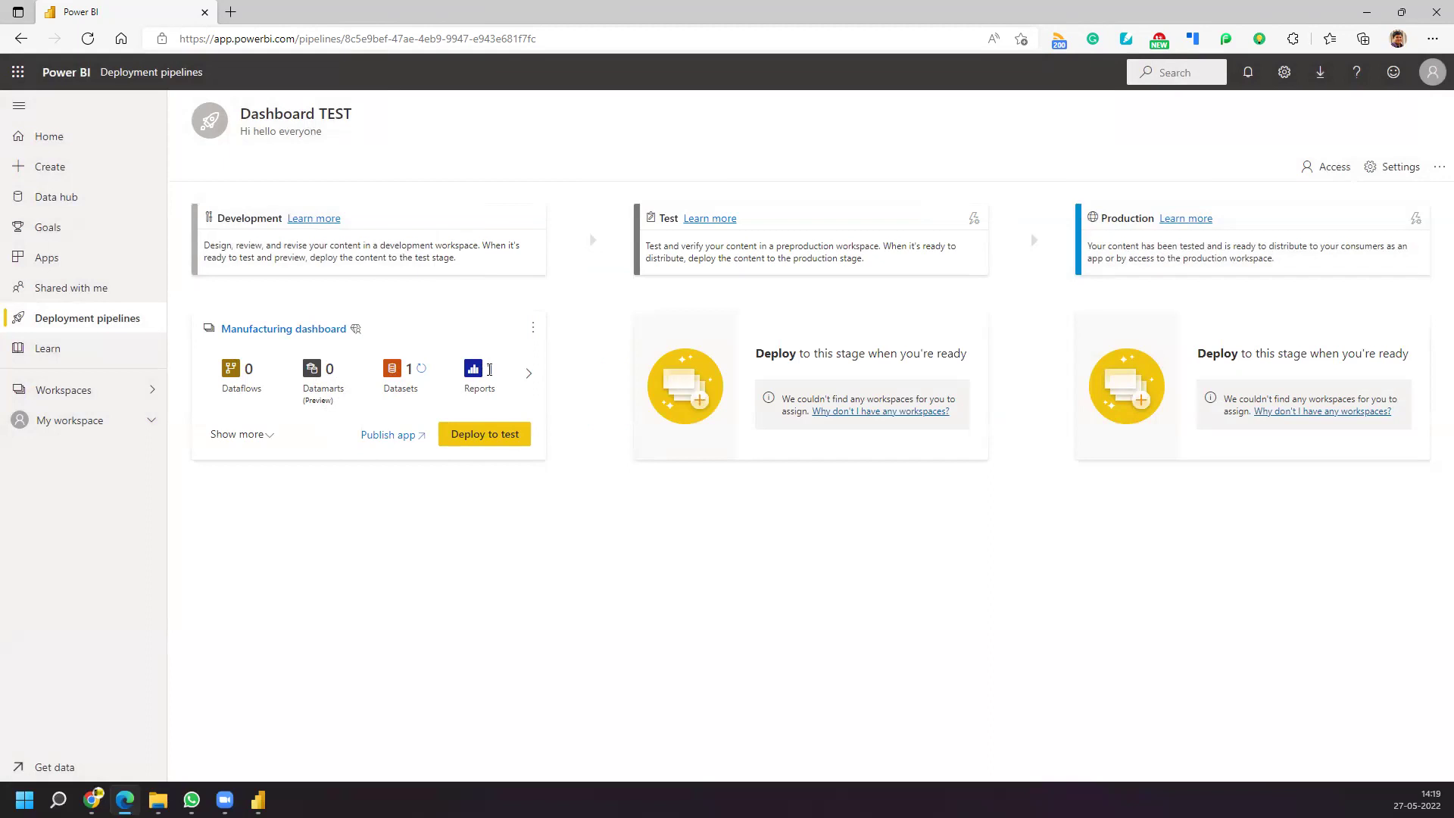
click(261, 437)
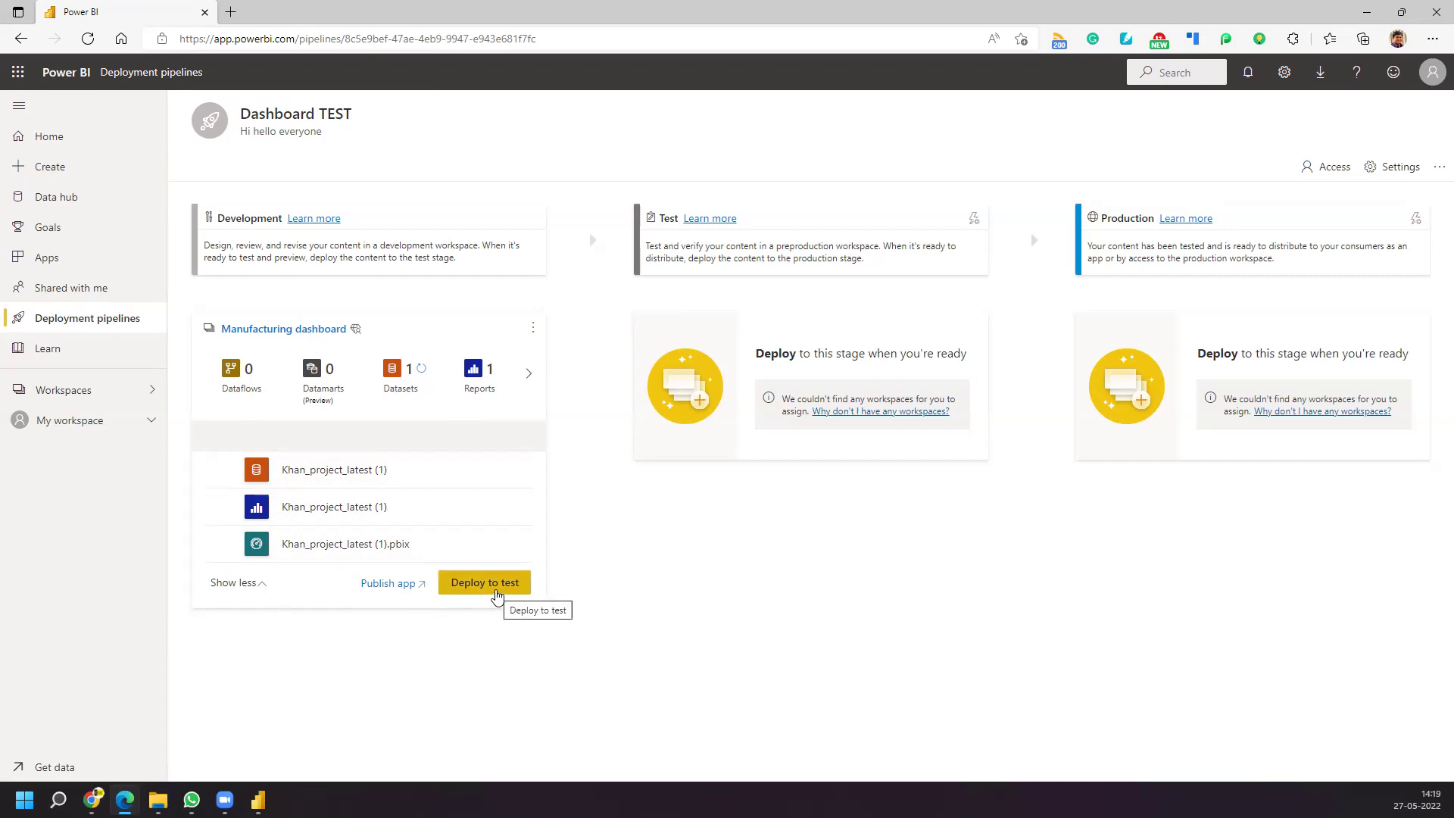
Deploy the three Development items to Test, cancelling once before confirming the deployment.
click(485, 583)
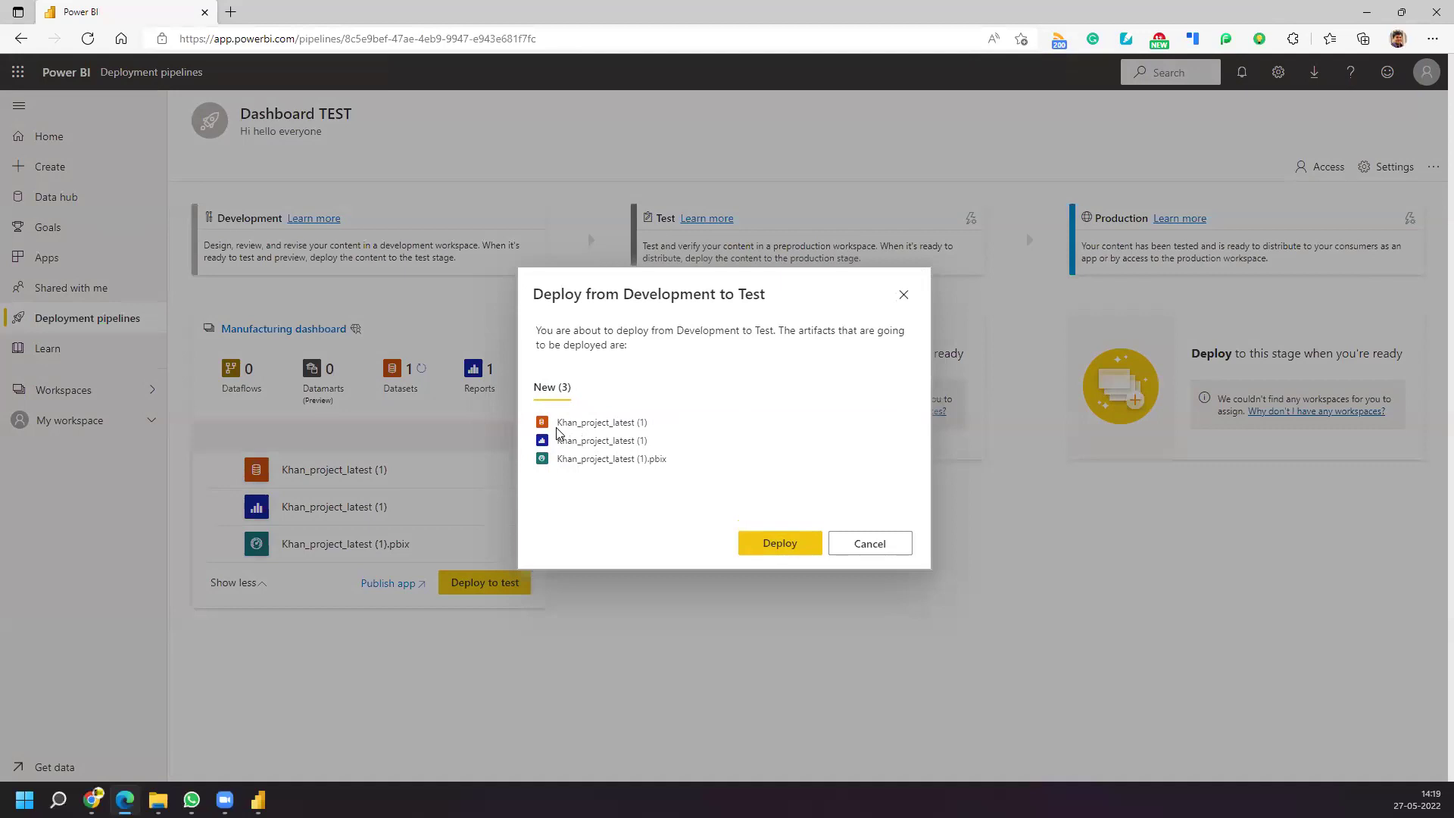
click(870, 544)
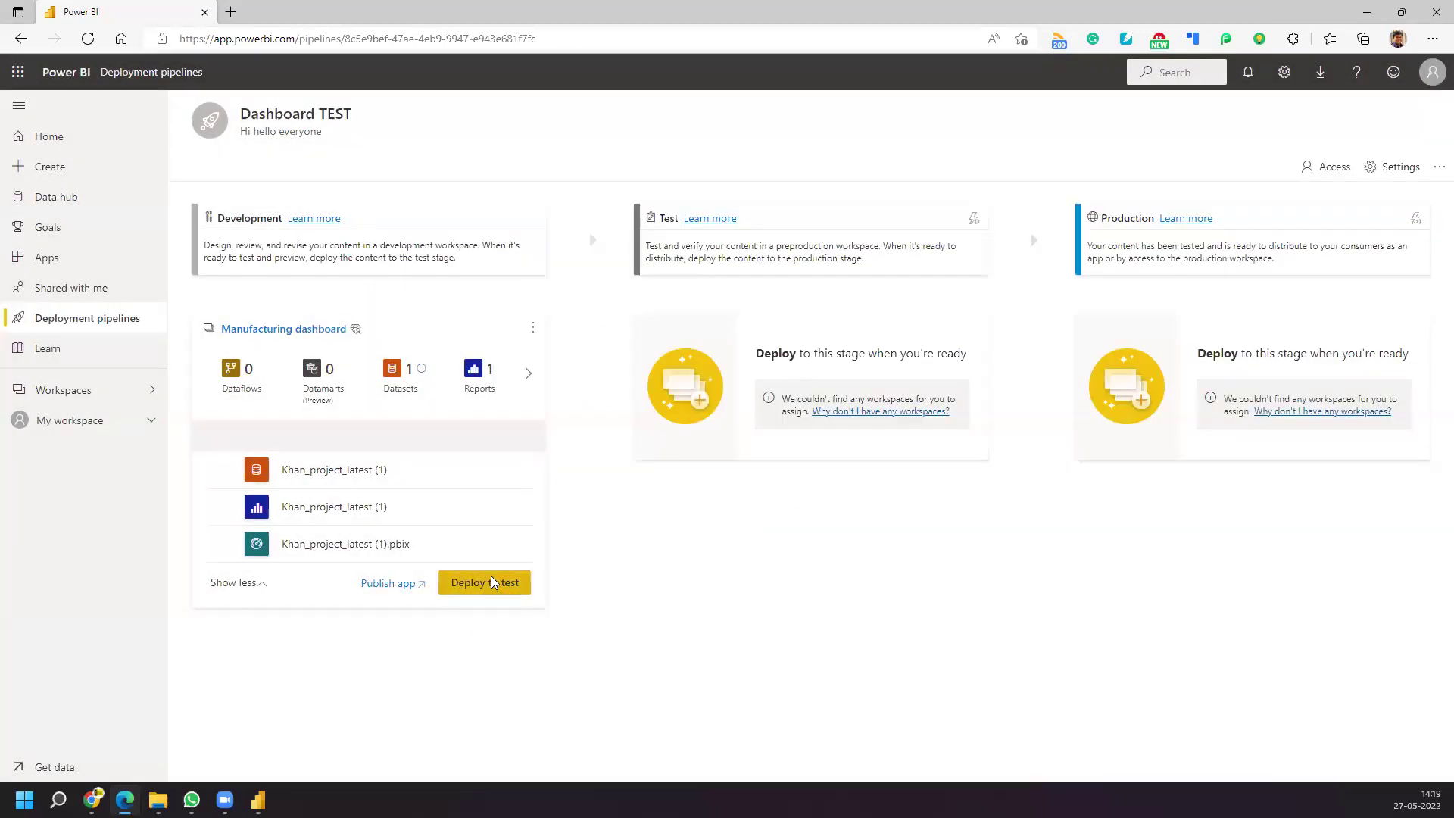
click(491, 579)
click(786, 546)
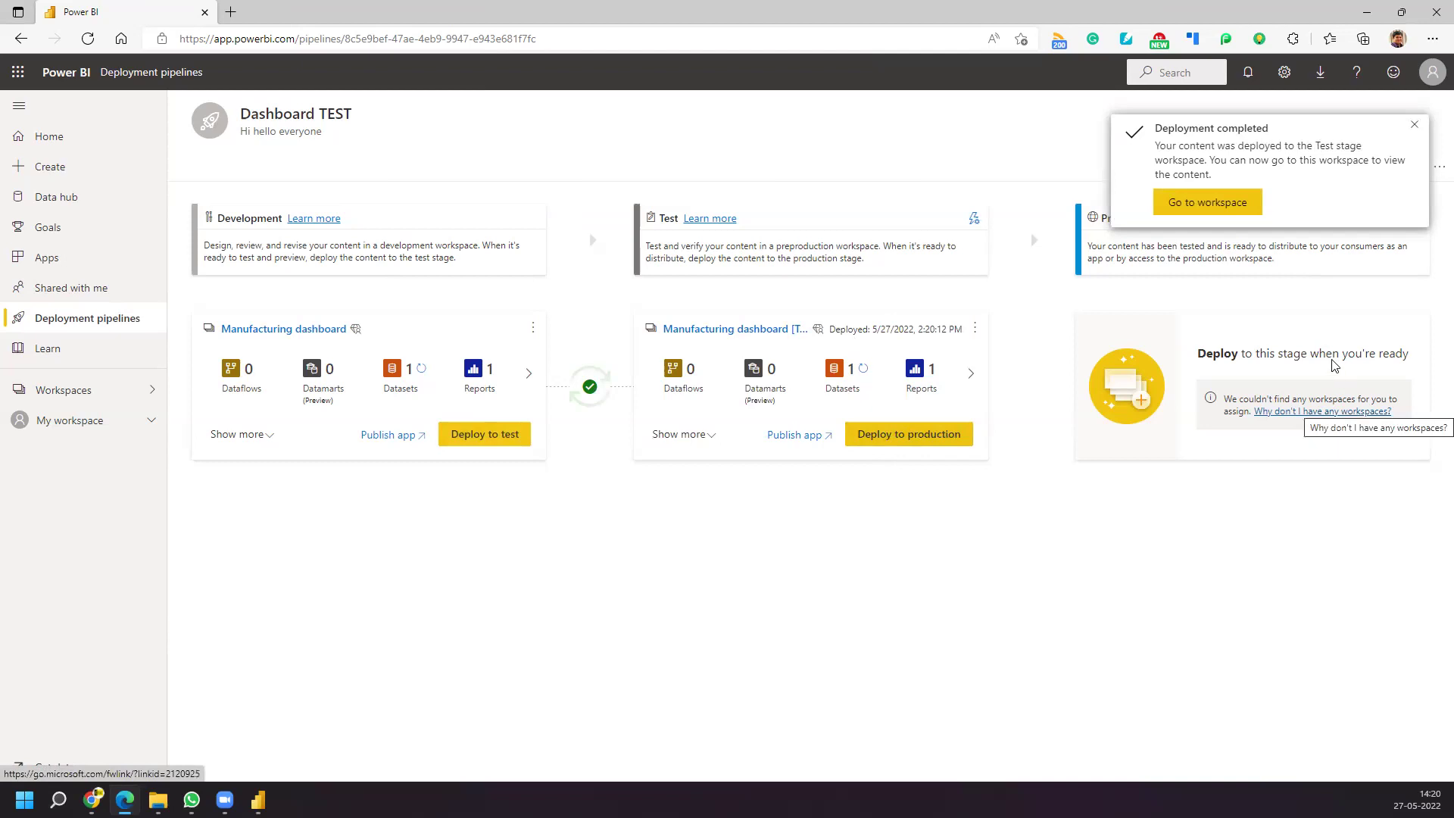
Deploy Test content to Production, then open the Manufacturing dashboard workspace from the workspaces list.
click(883, 441)
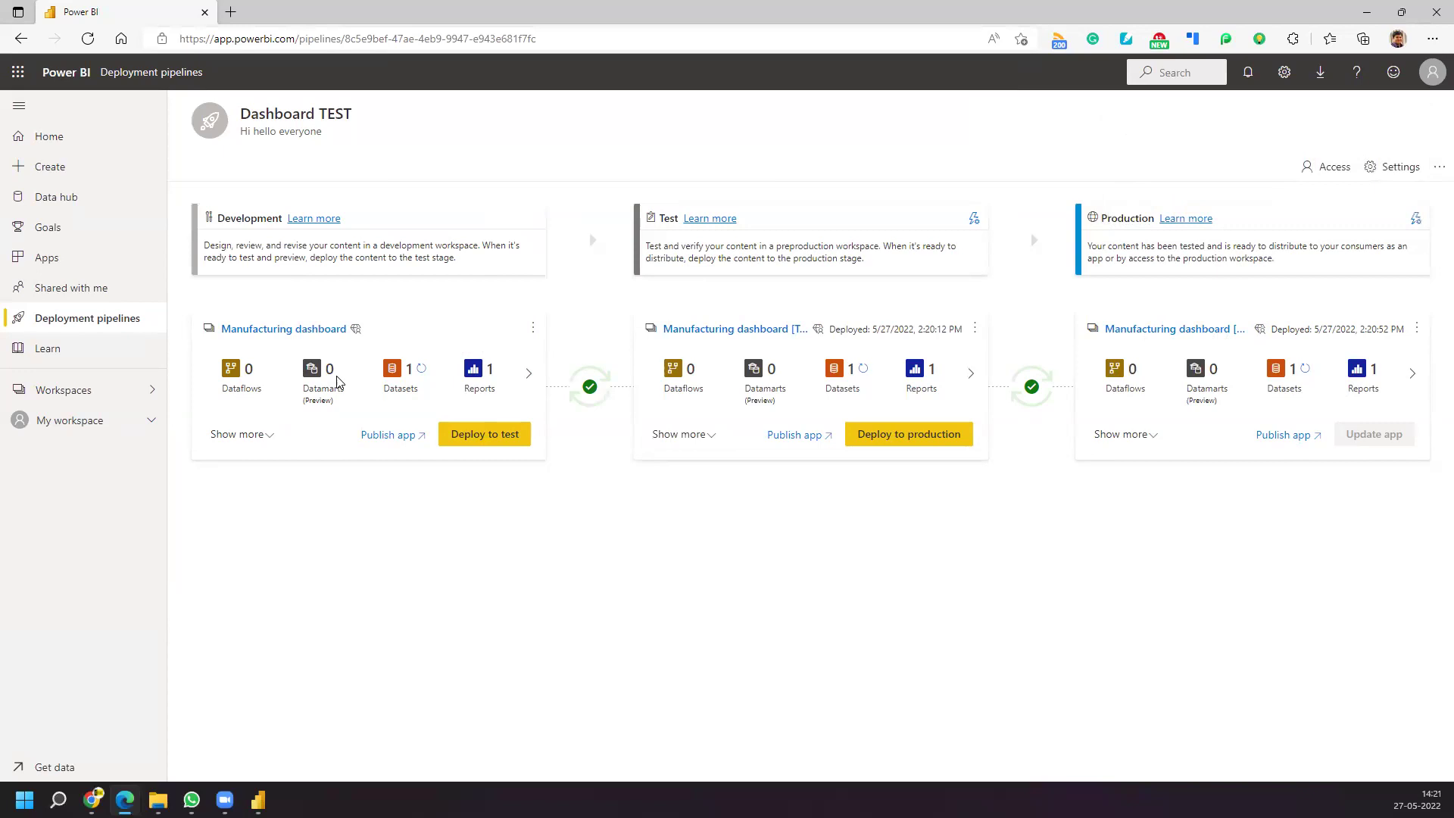
click(96, 390)
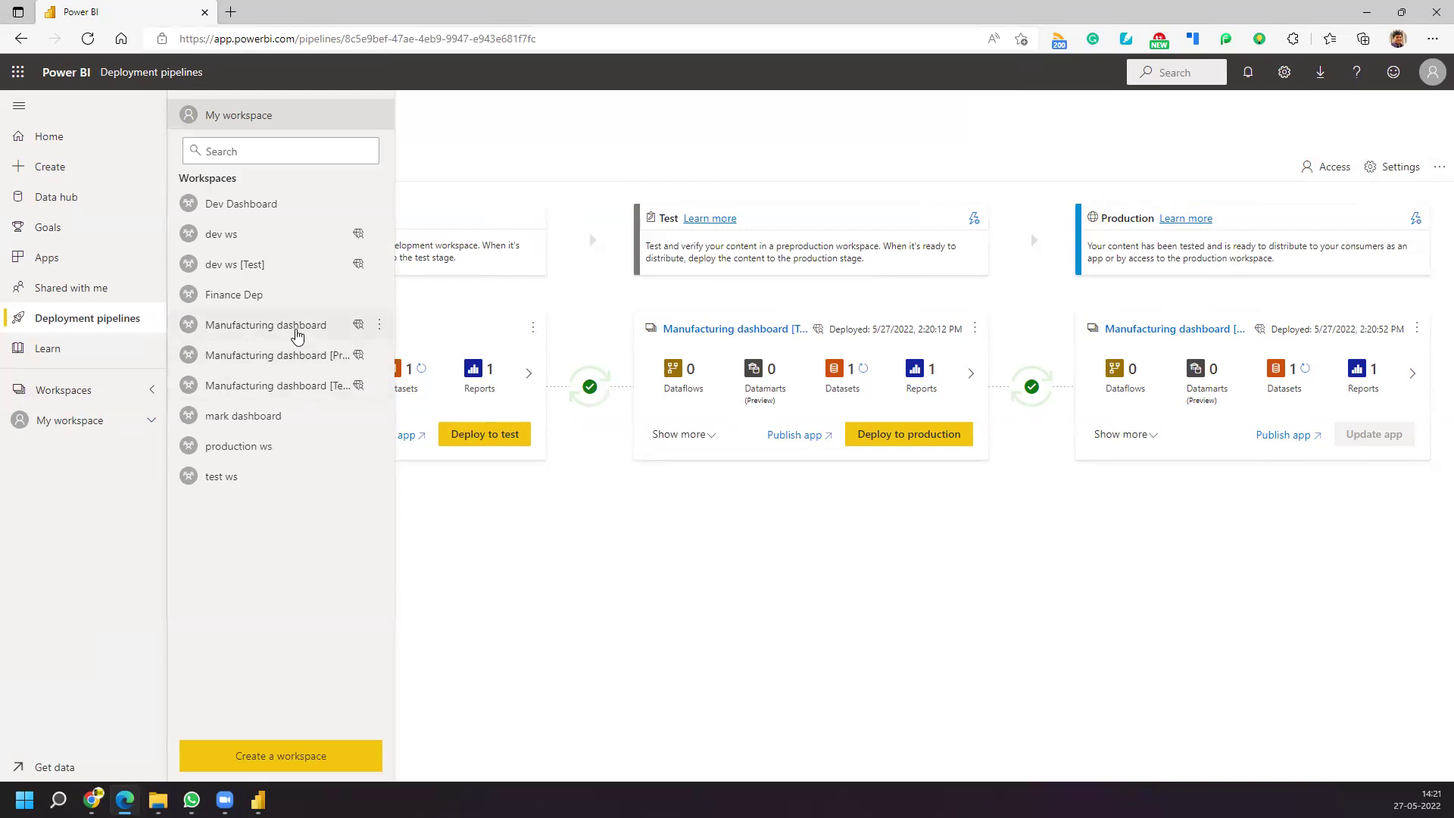
click(296, 335)
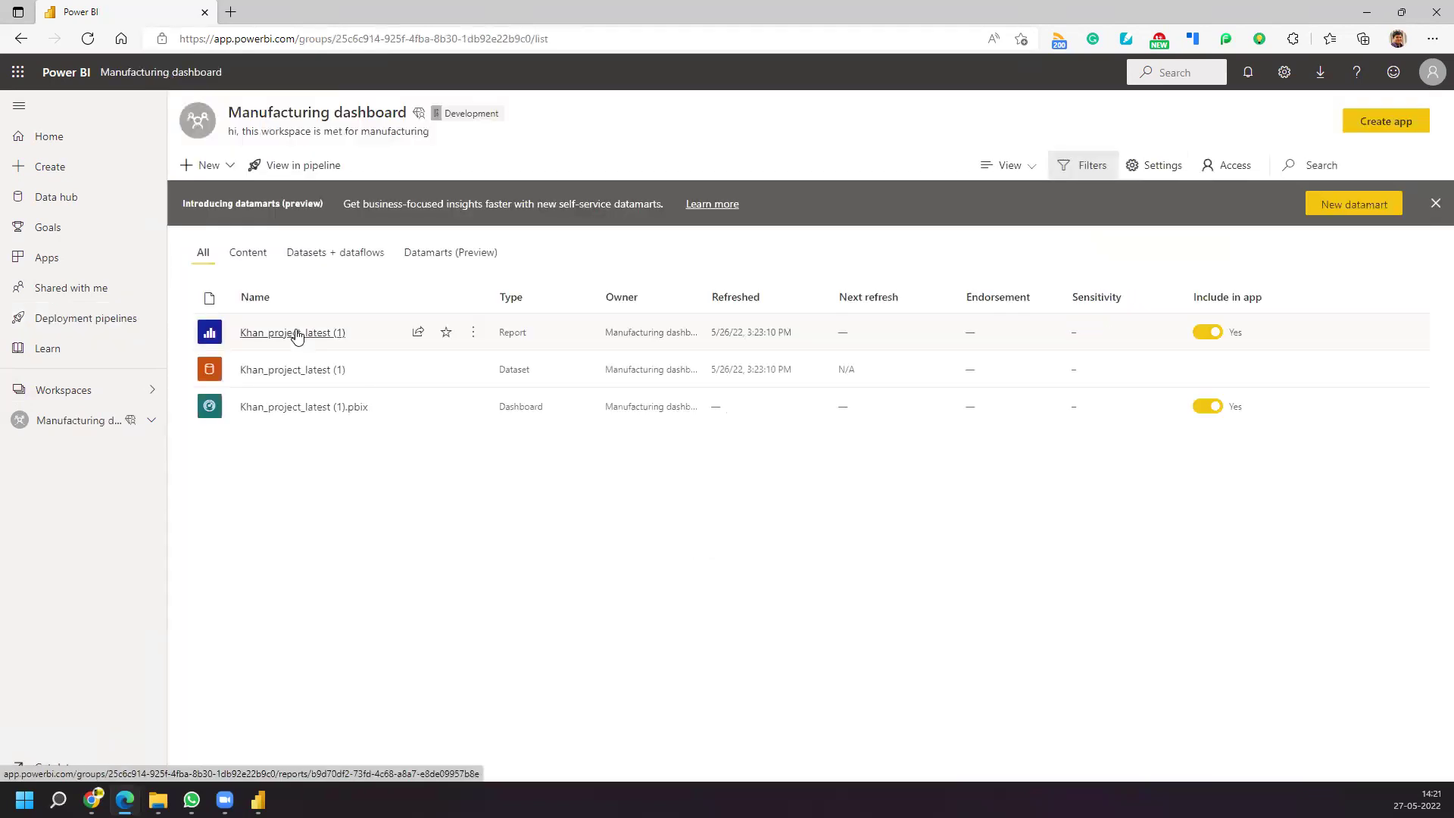
Delete the Net Sales by Employee Name chart from Khan_project_latest (1), save, and go to Deployment pipelines.
click(273, 338)
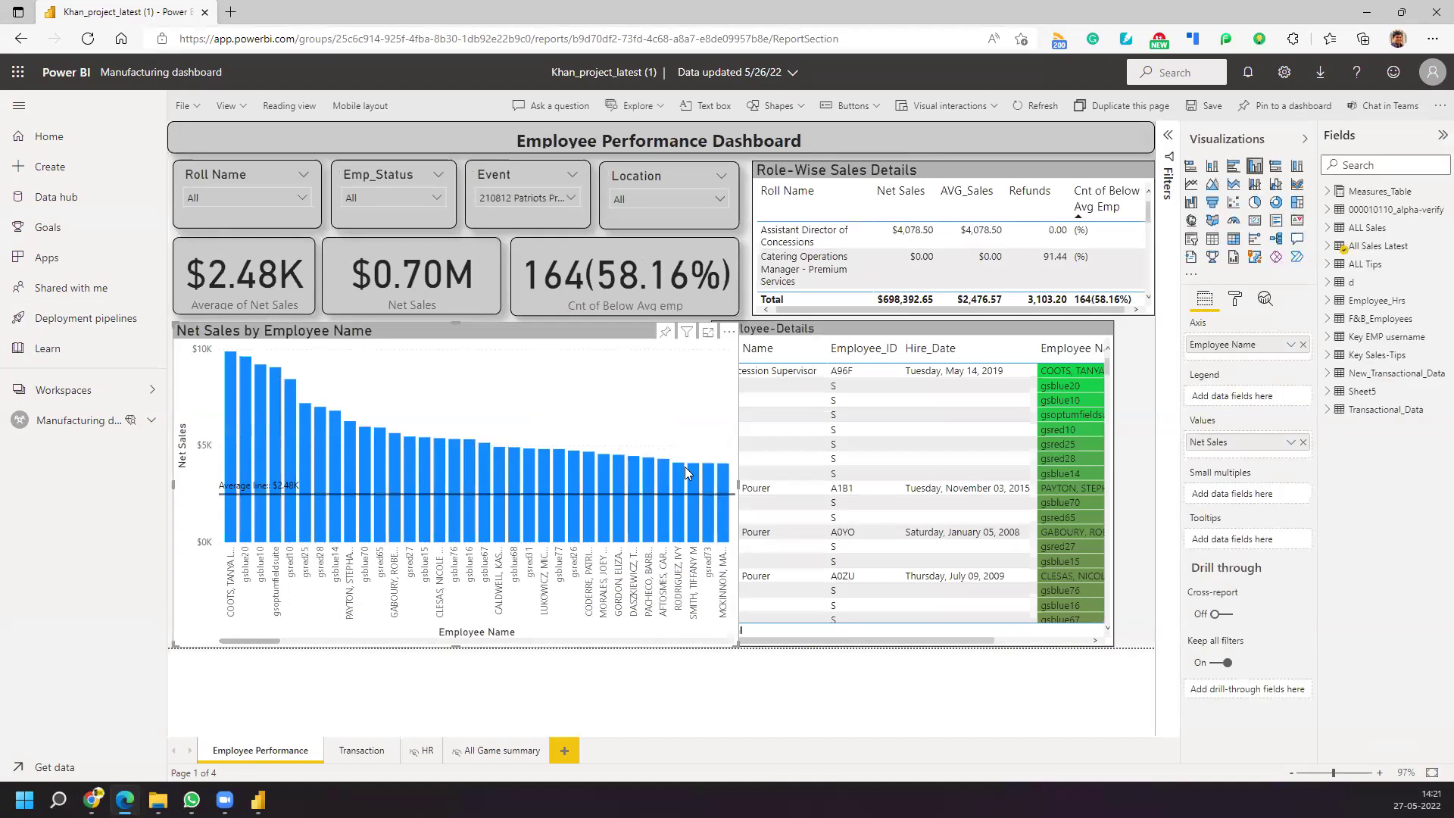
key(Delete)
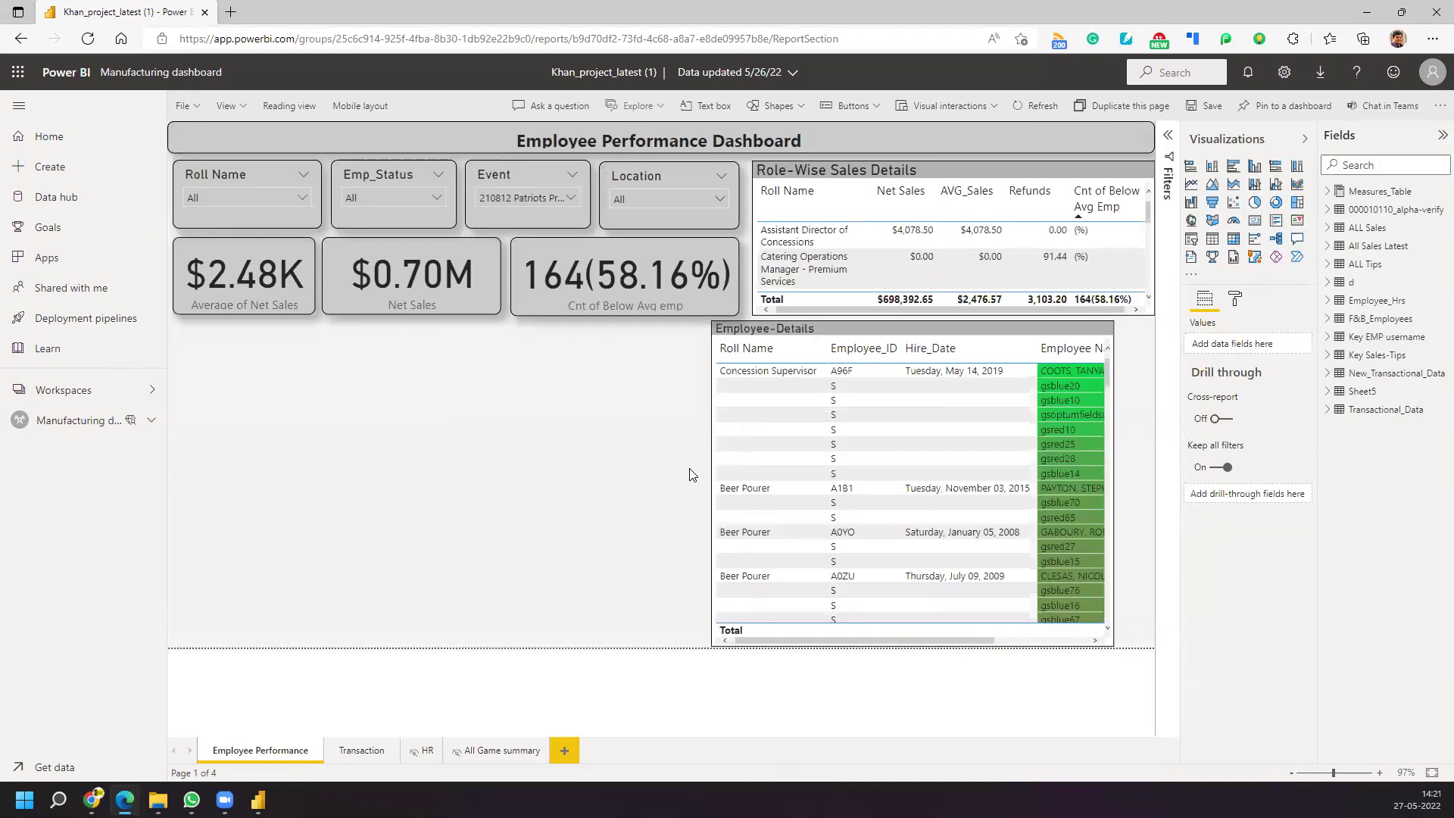
click(199, 120)
click(238, 158)
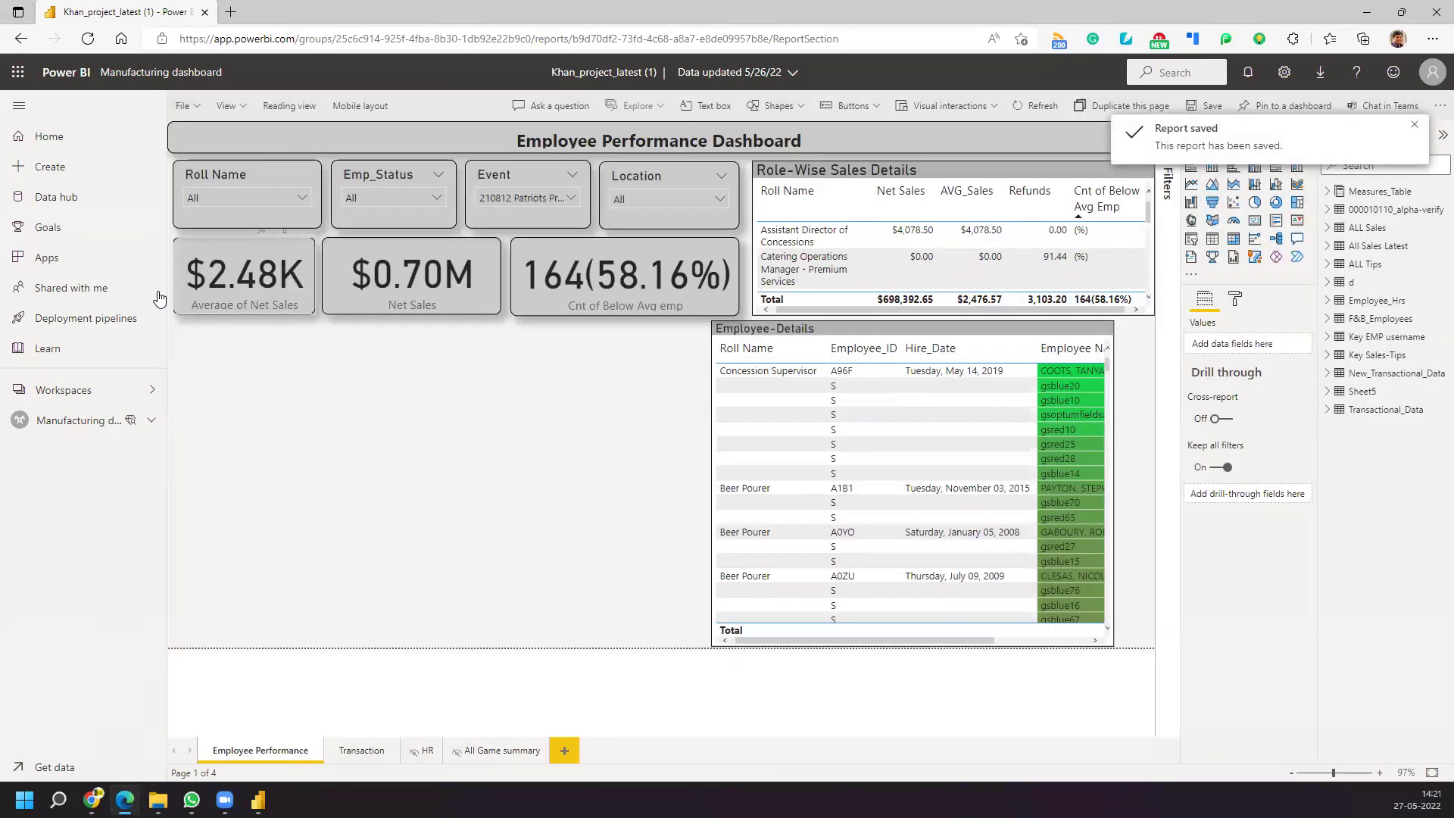
click(88, 321)
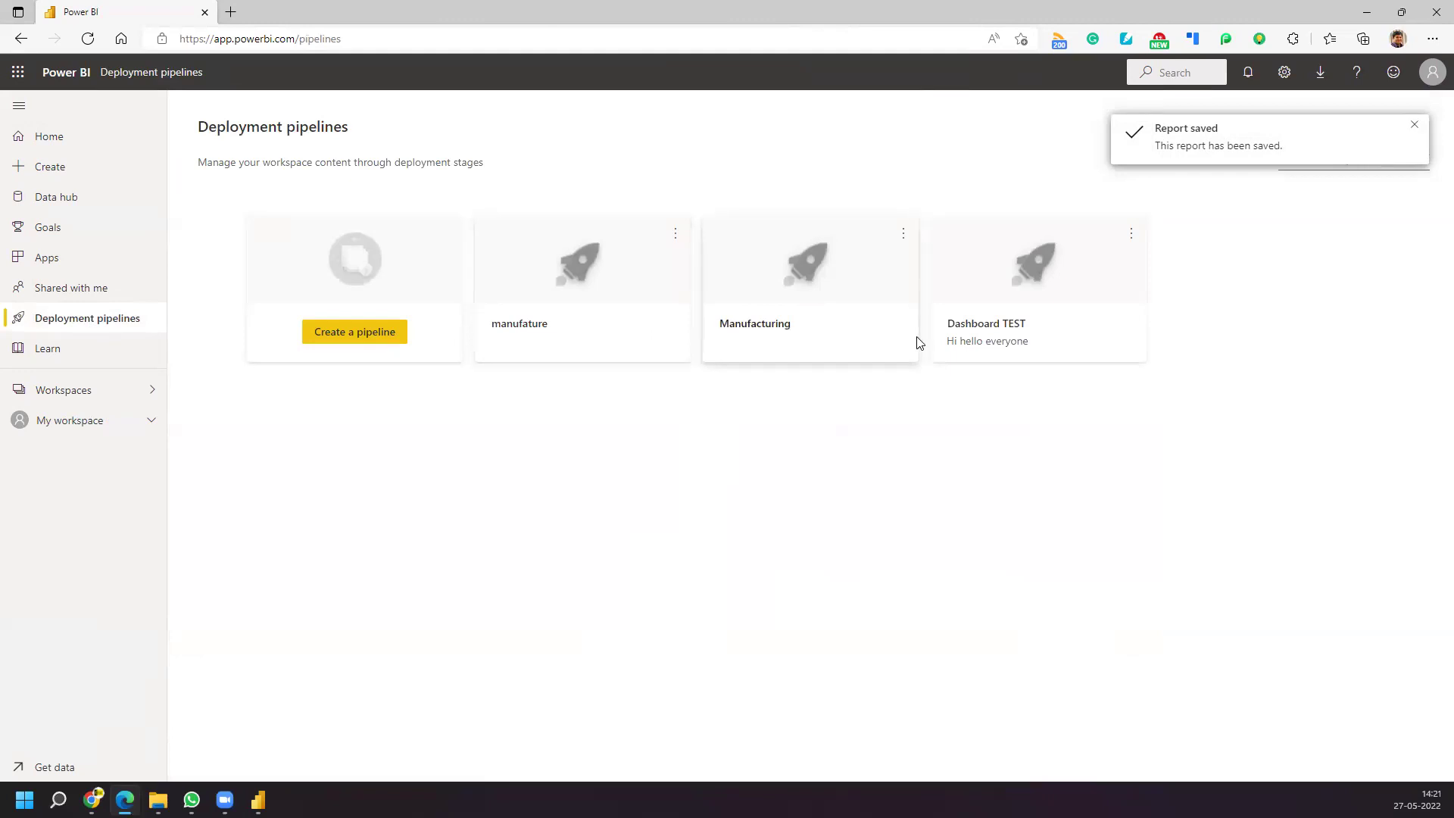
Delete the Manufacturing and manufature pipelines, then open the remaining Dashboard TEST pipeline.
click(903, 235)
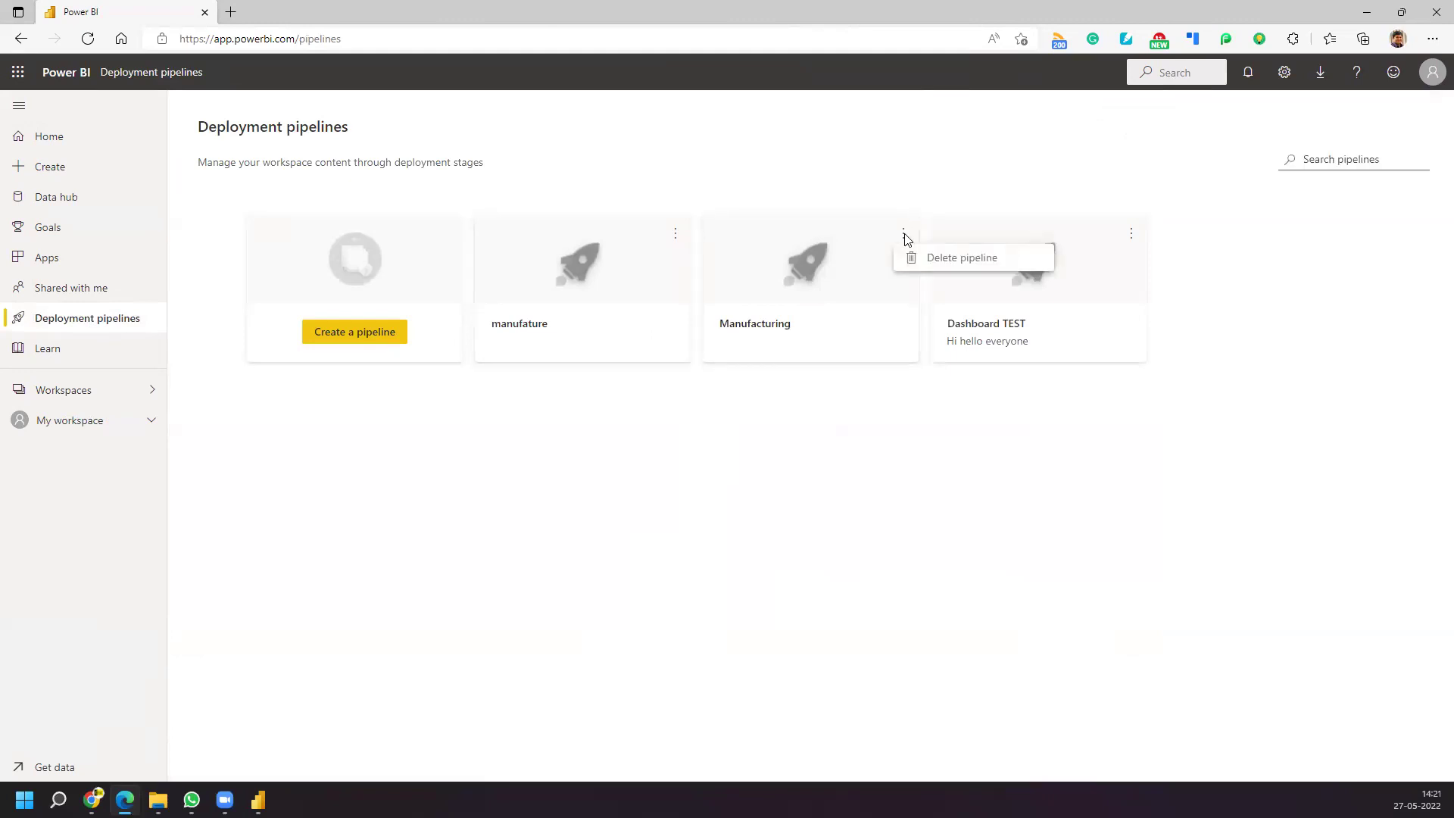
click(918, 256)
click(814, 456)
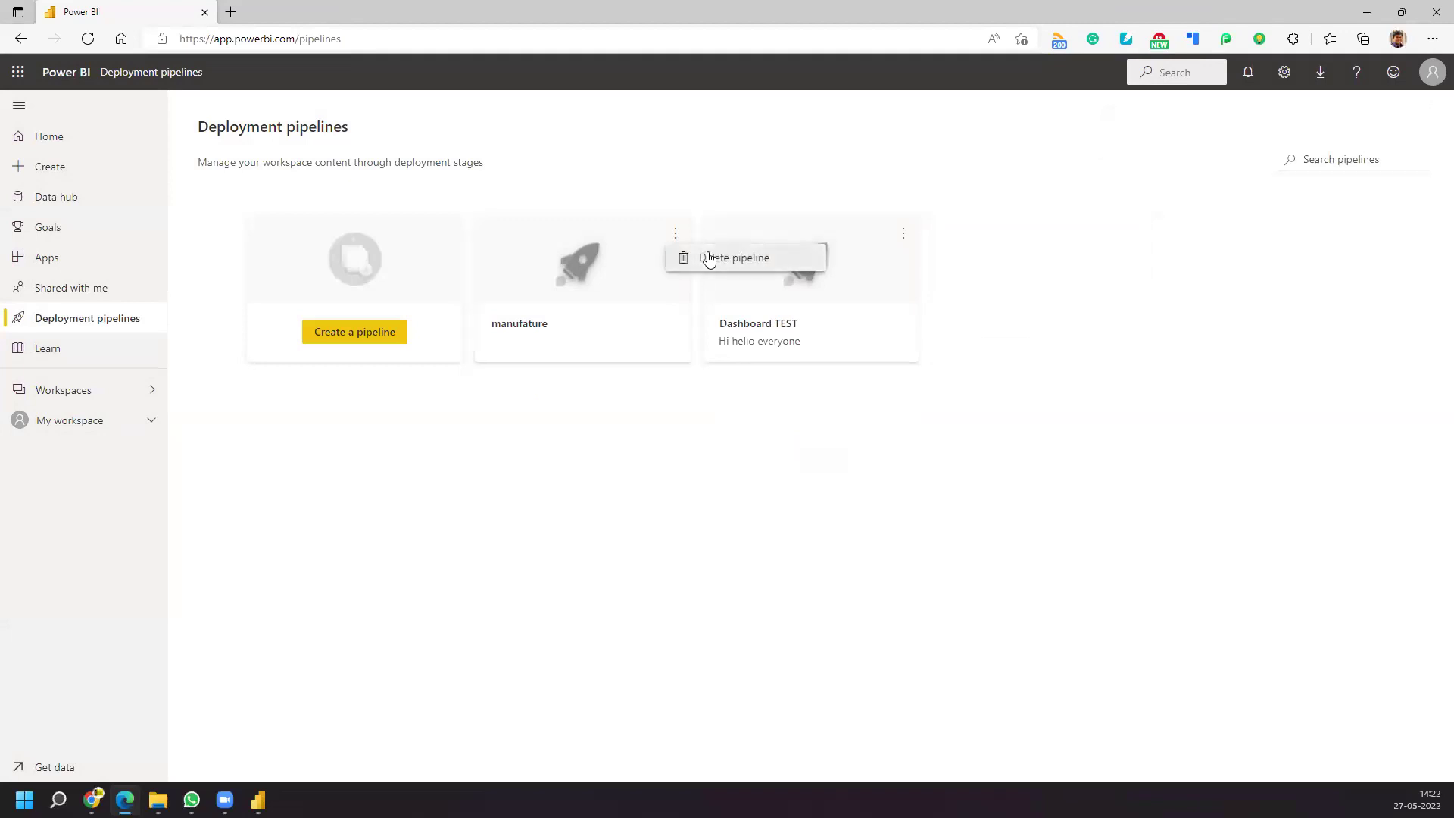
click(704, 257)
click(809, 462)
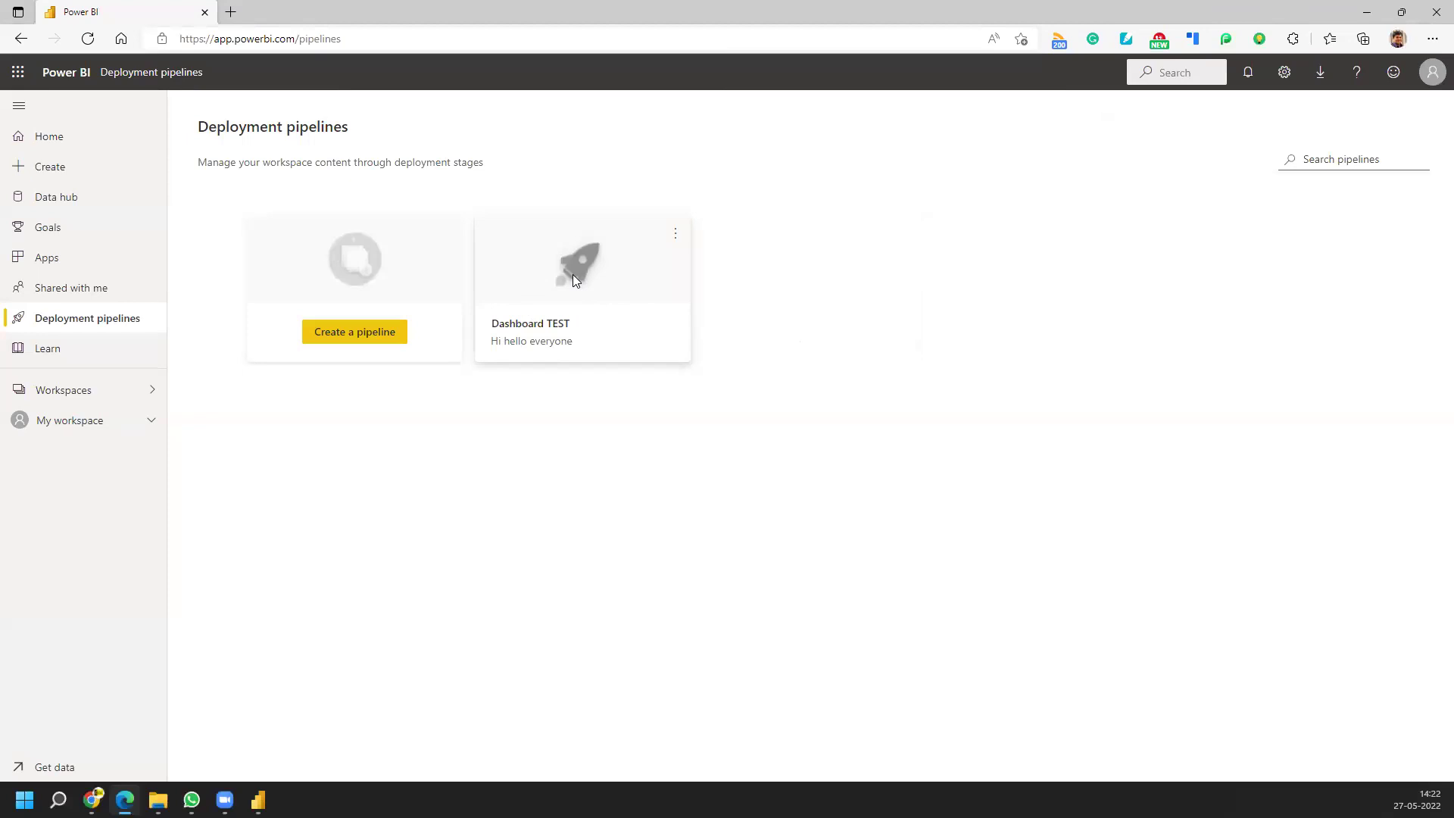
click(574, 280)
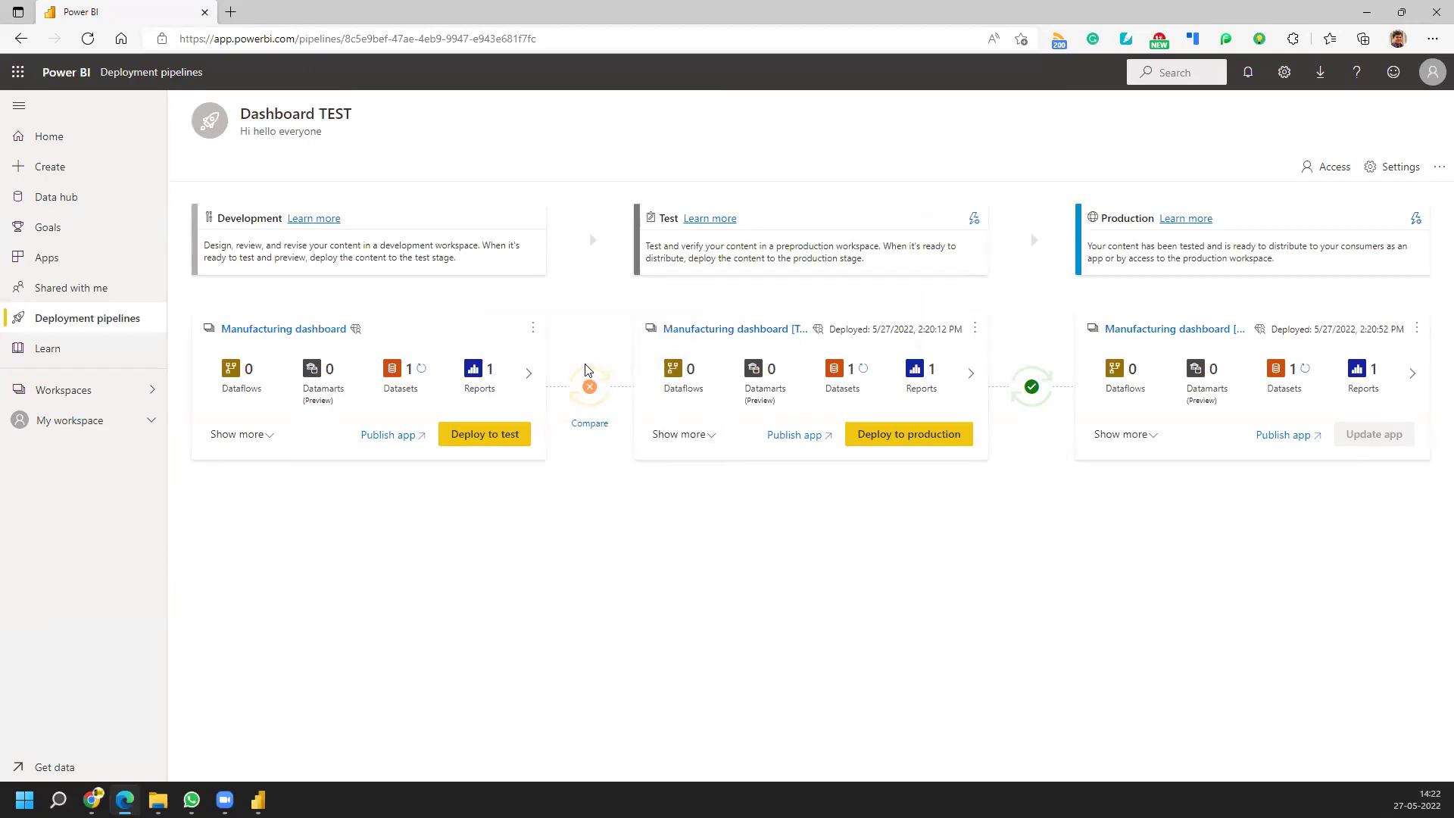
Deploy only the Khan_project_latest (1) report from Development to Test, then compare Test with Production.
mouse_move(590, 372)
click(259, 440)
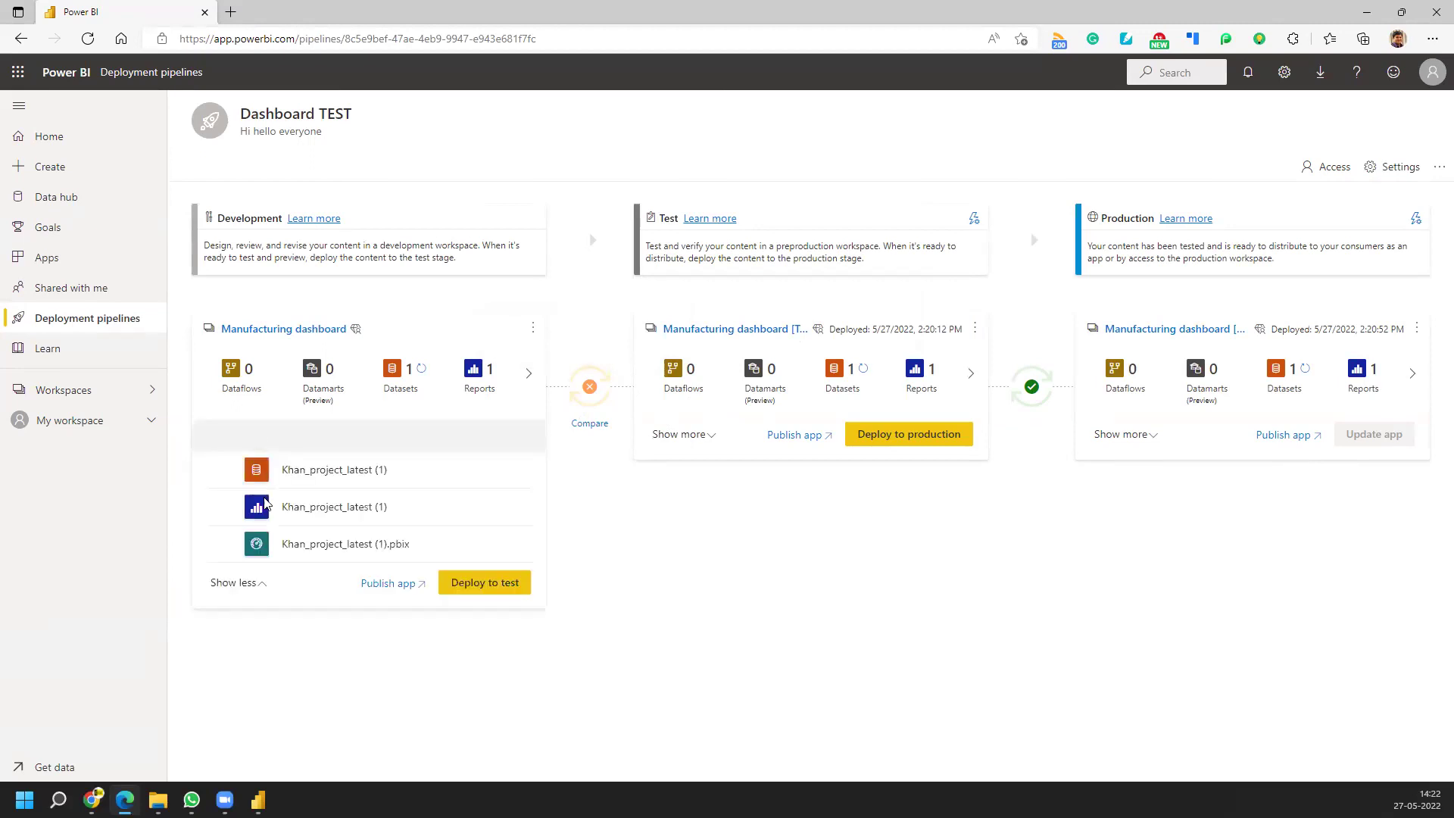
click(226, 507)
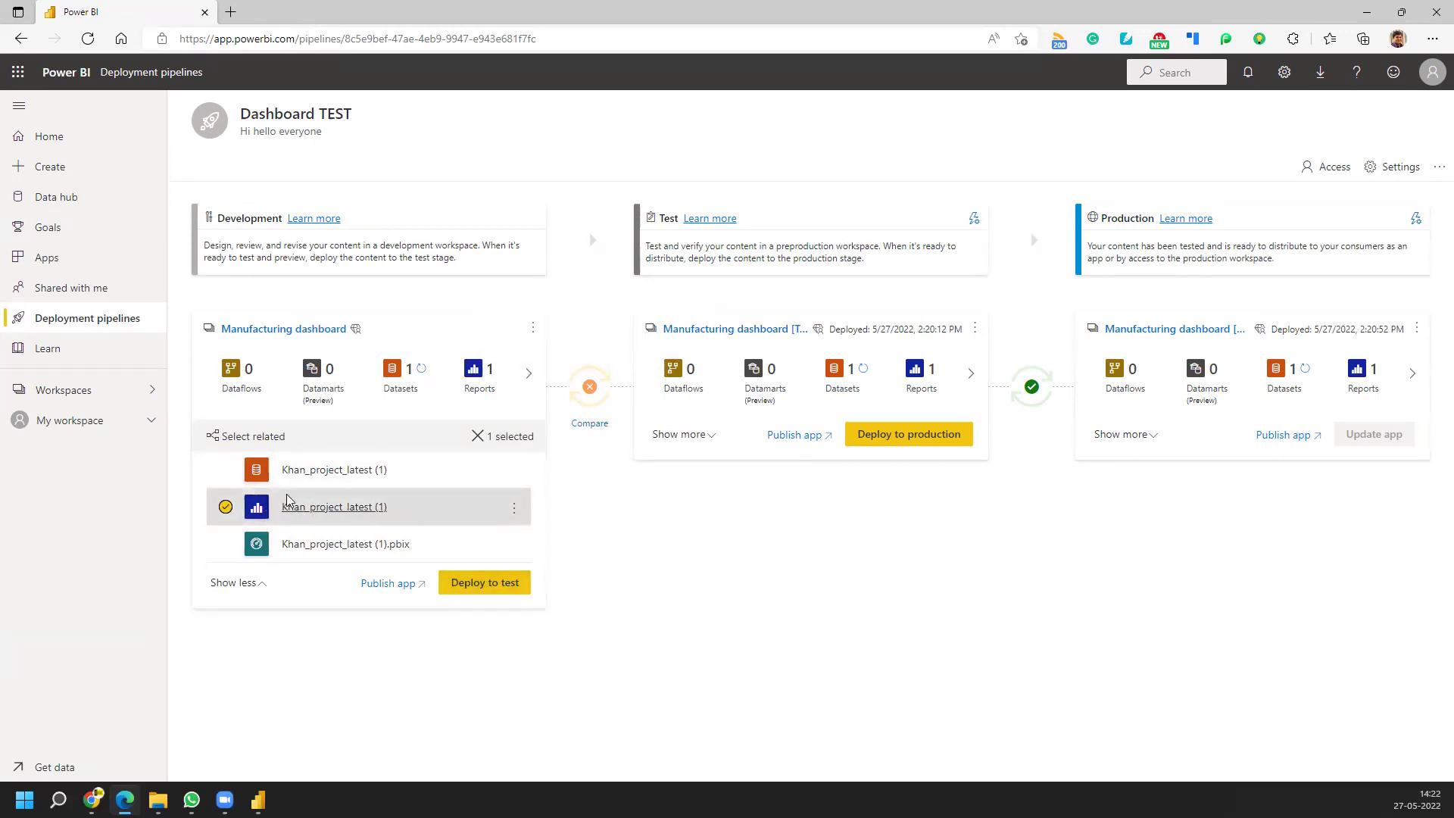
click(486, 585)
click(765, 546)
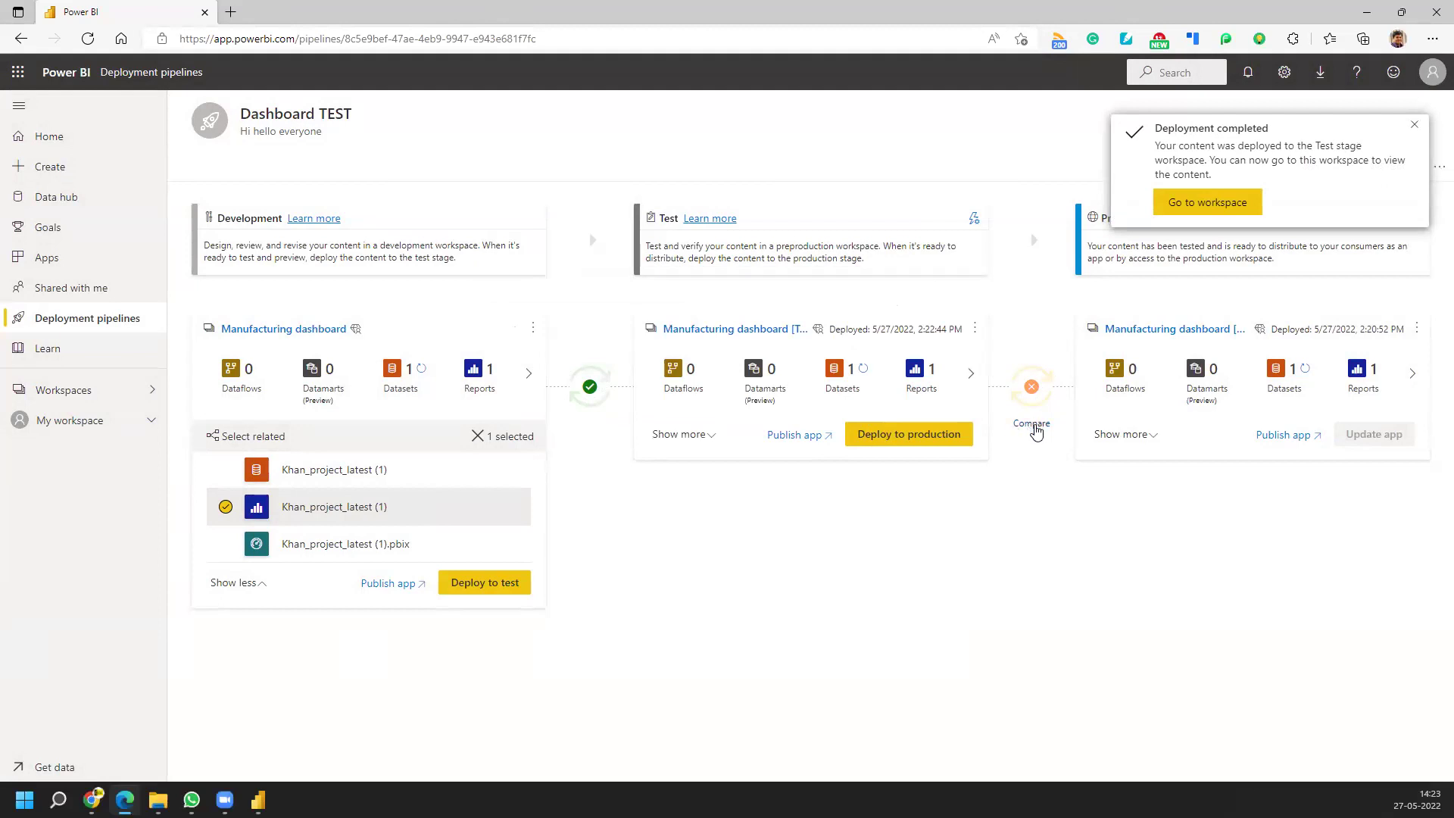
click(1035, 426)
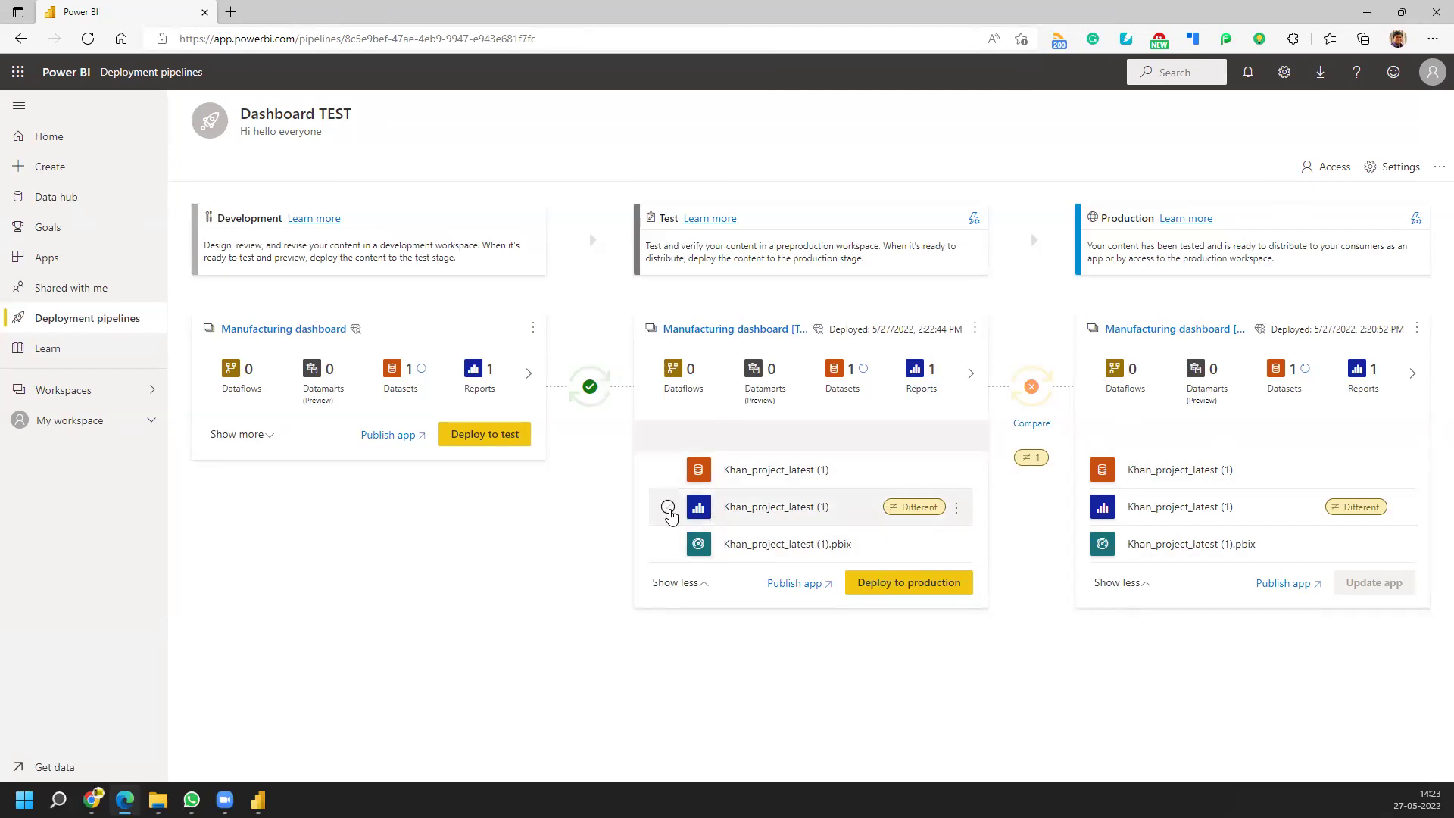
Select the Khan_project_latest (1) report in Test and deploy it to Production.
click(668, 508)
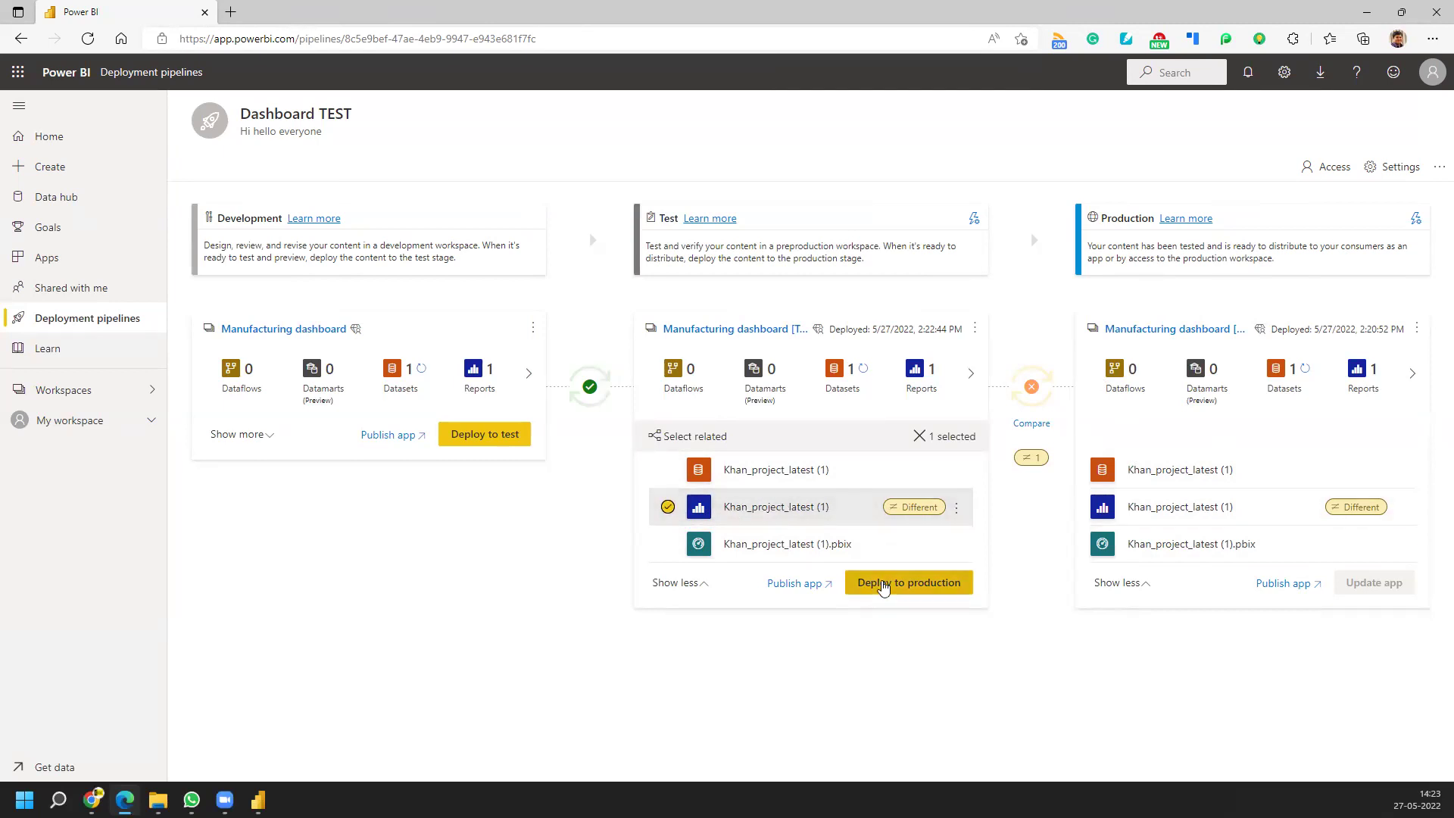
click(883, 585)
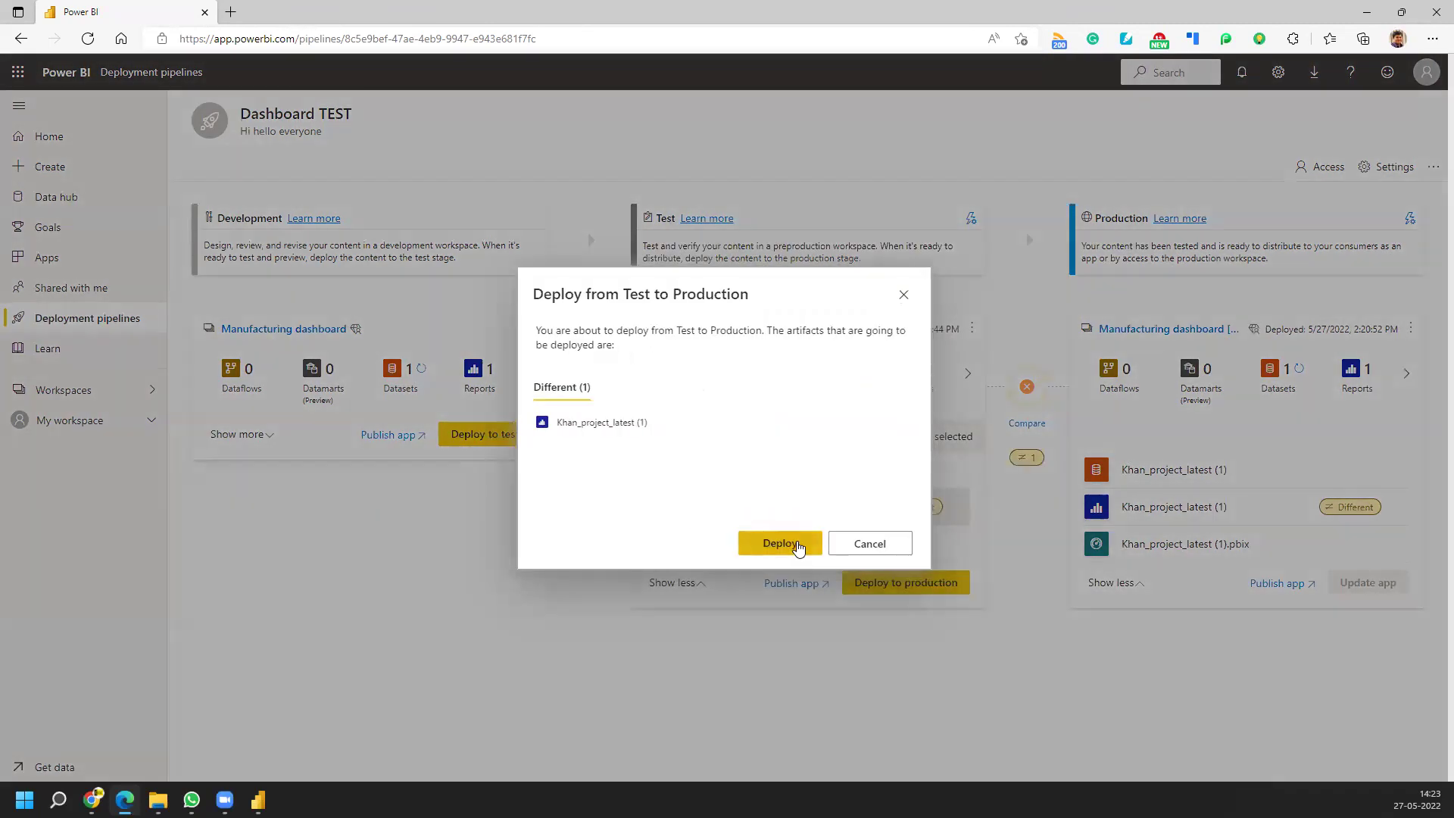
click(795, 544)
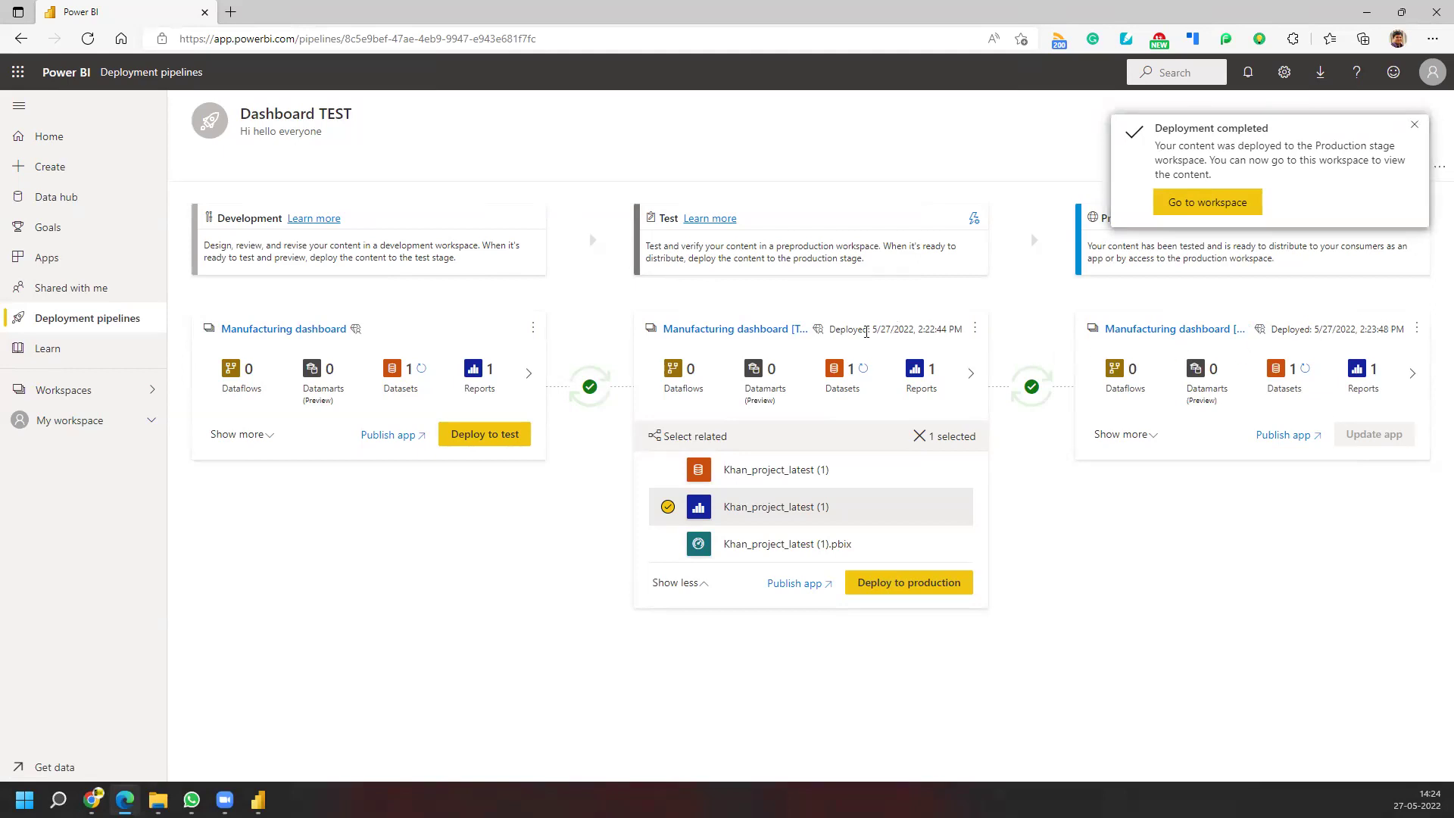
Read the Test and Production deployment times (Production 5/27/2022 2:23:48 PM), then bring up the workspace list.
drag(943, 330, 873, 331)
triple_click(1419, 334)
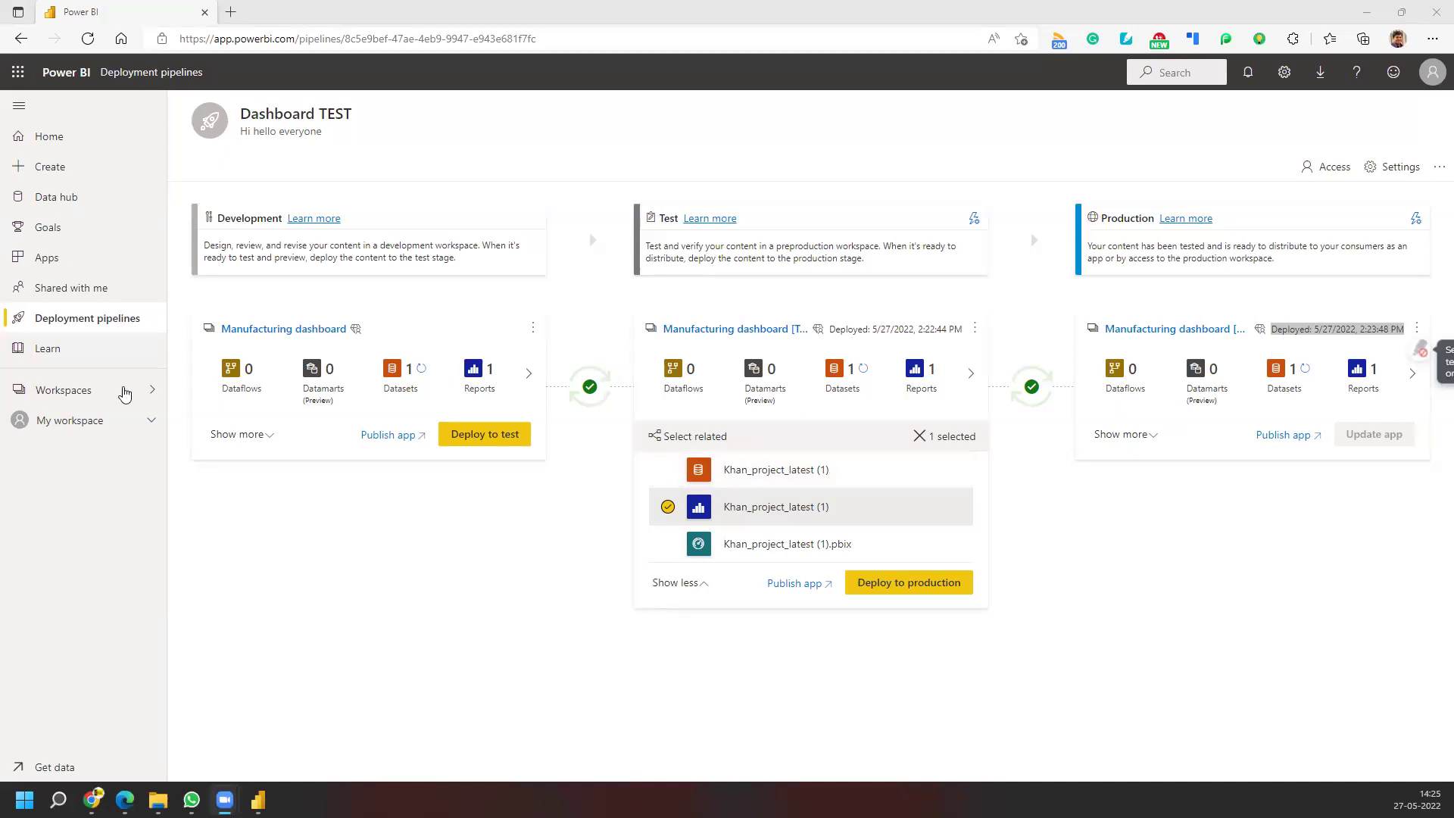
click(123, 394)
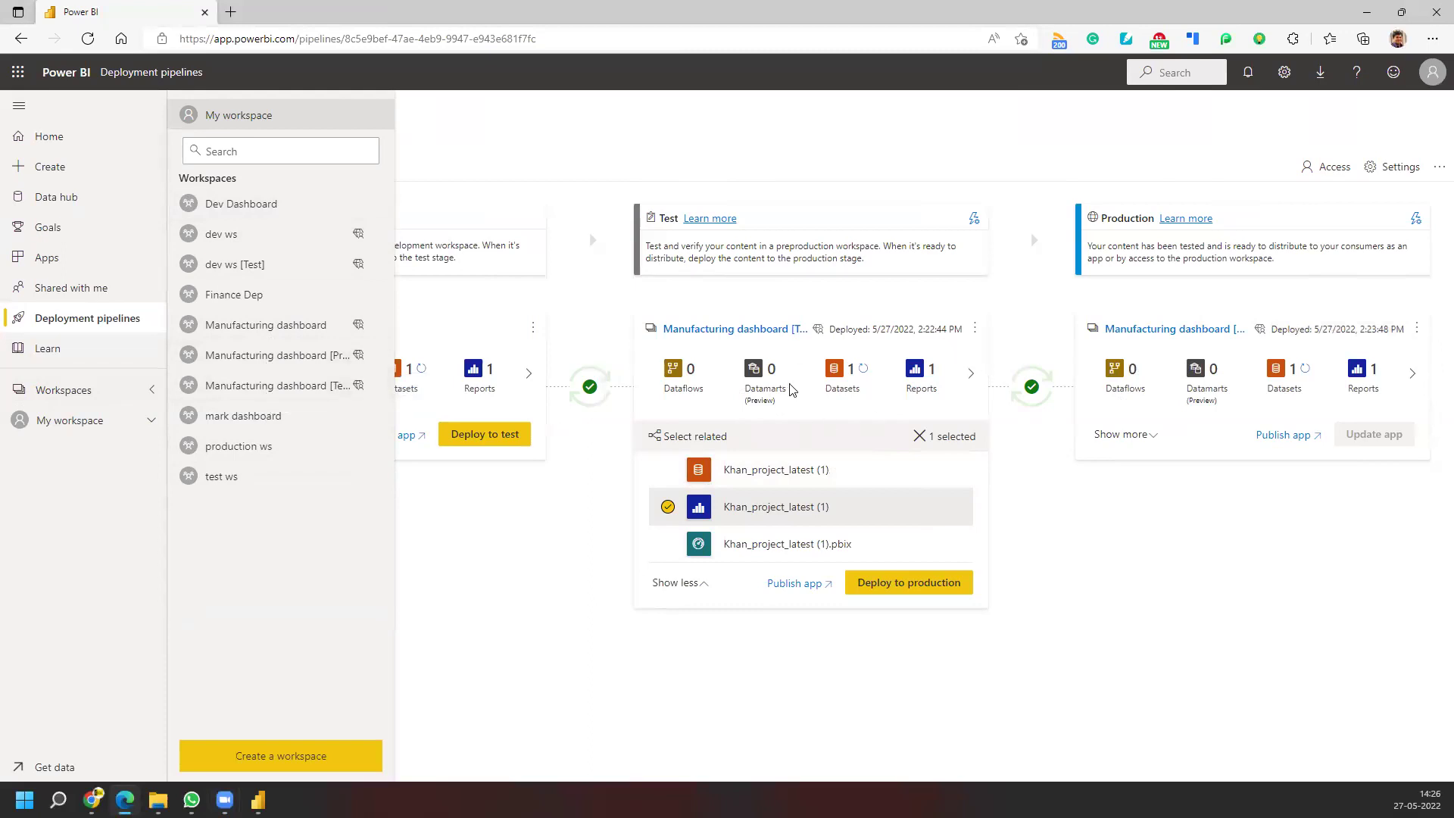
View the Manufacturing dashboard workspace, then switch to Manufacturing dashboard [Test] with its refreshed report and dataset.
click(246, 334)
click(246, 332)
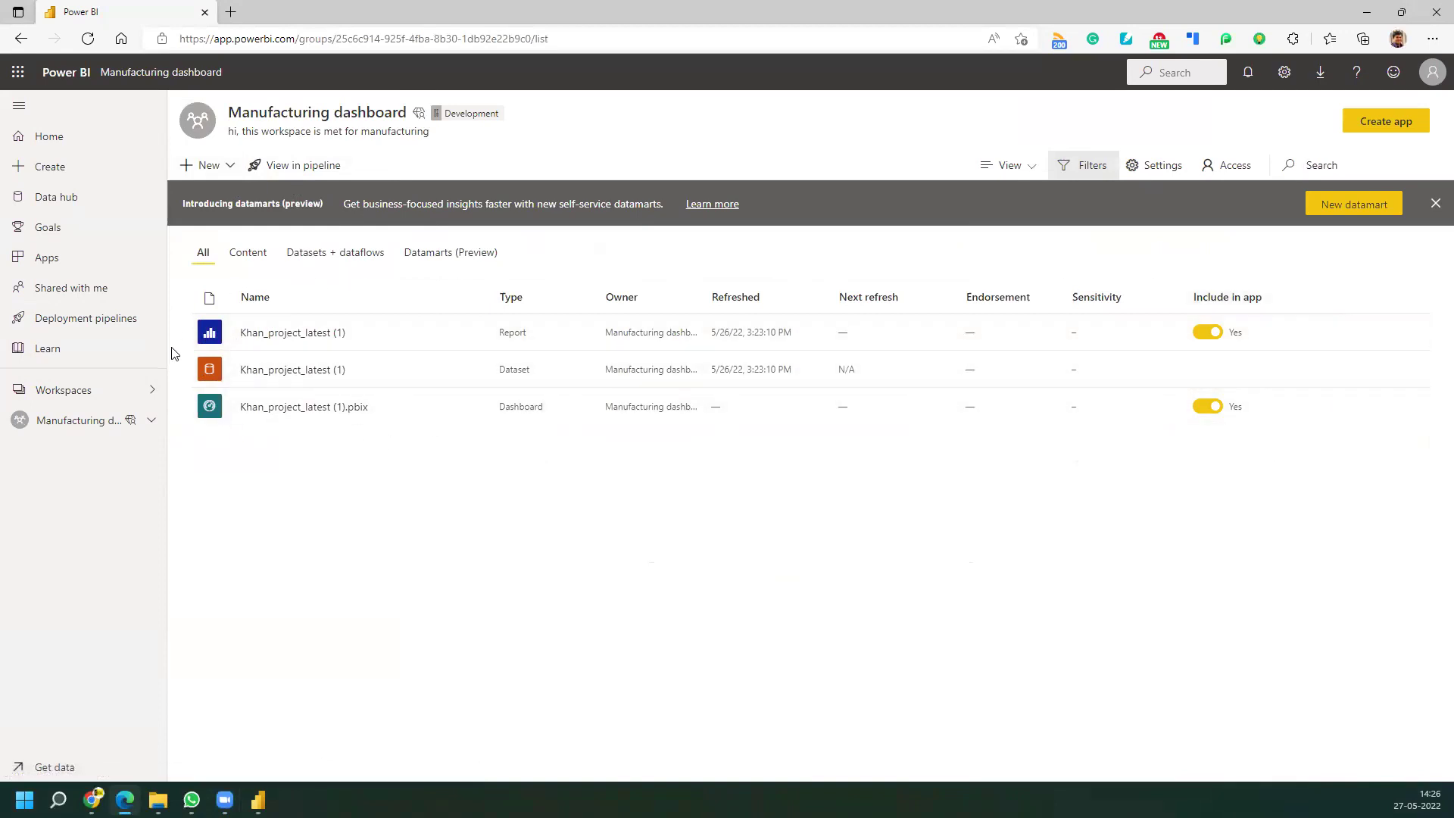
click(129, 404)
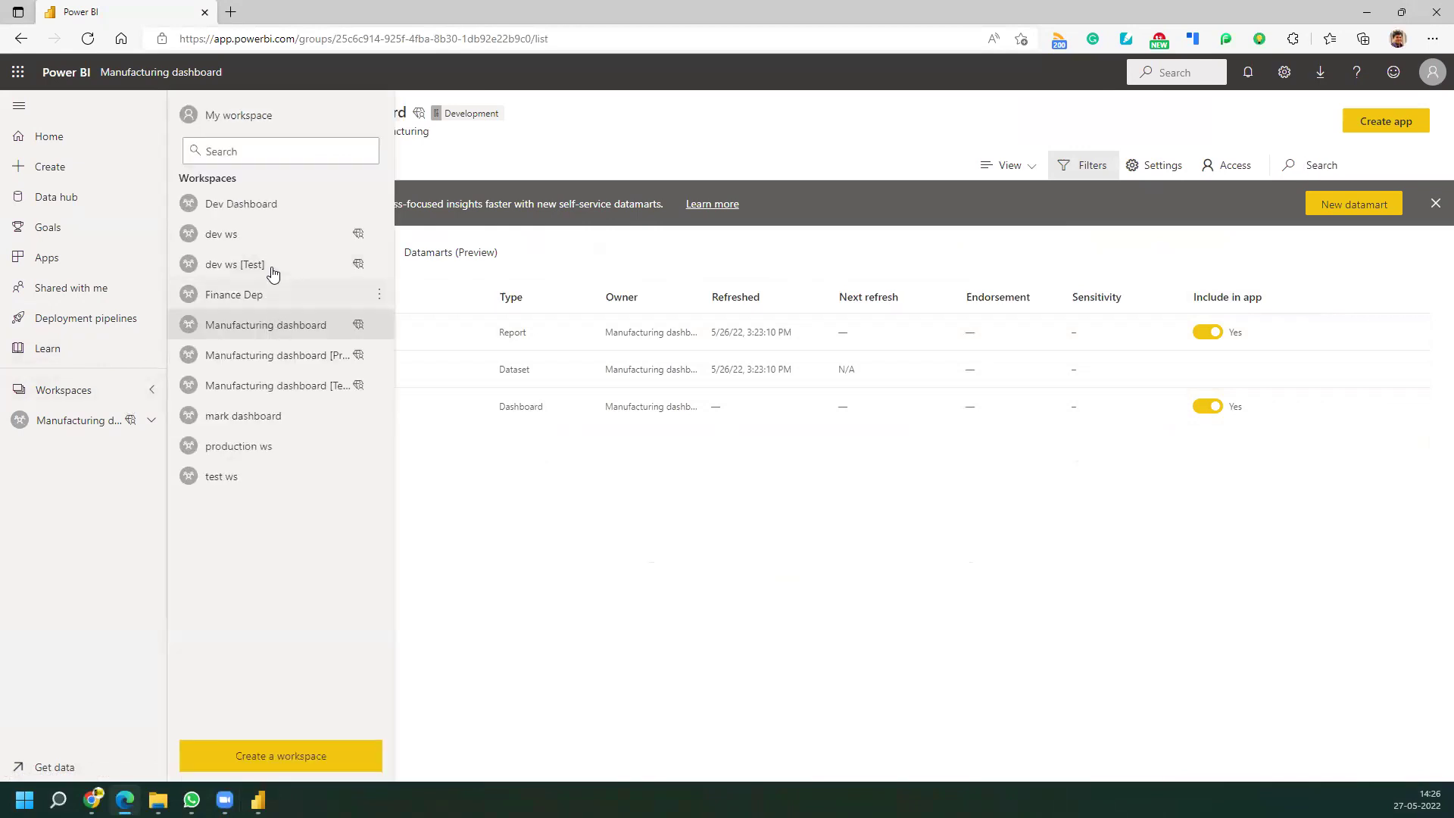
click(257, 388)
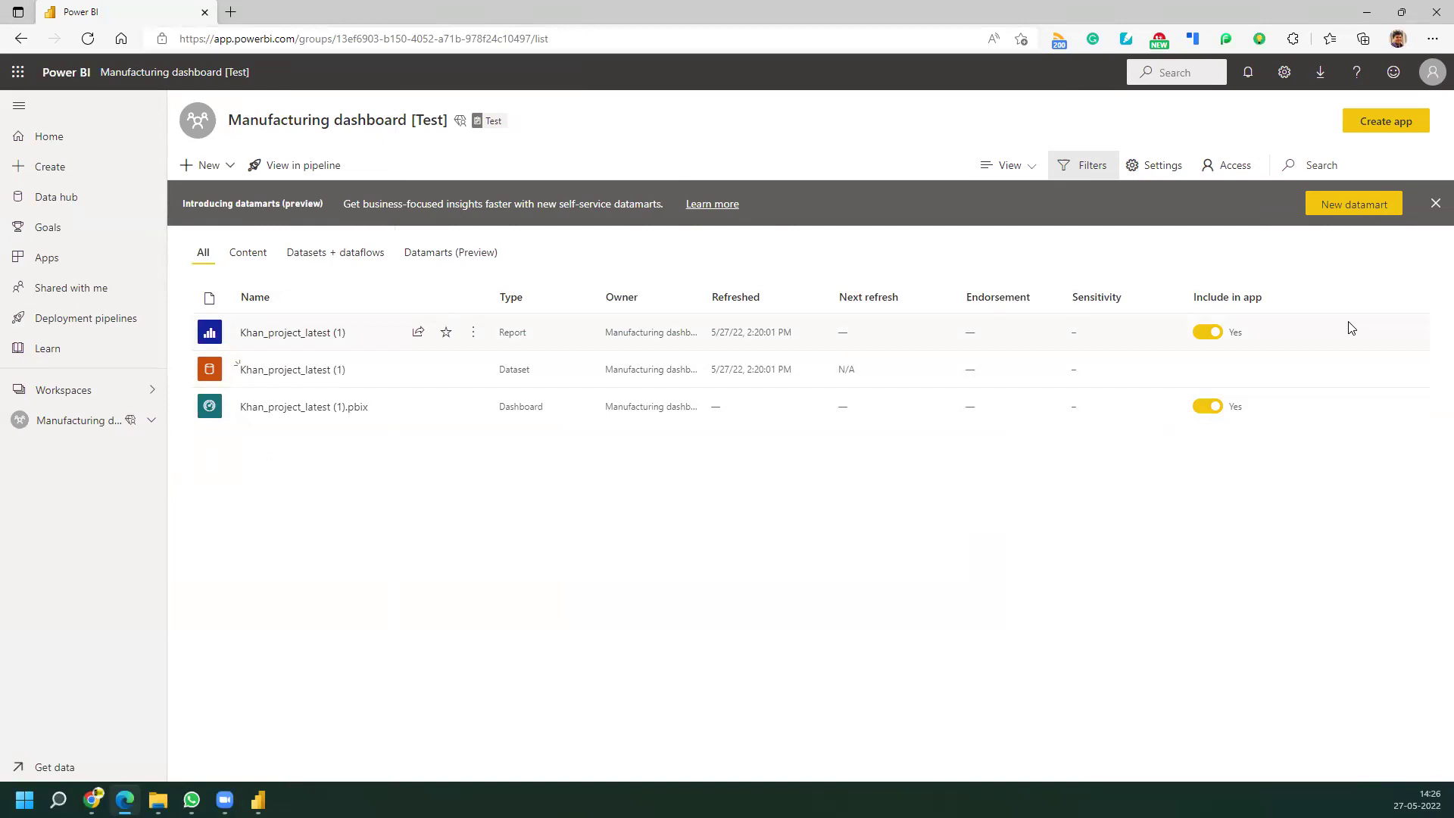
Switch to the Manufacturing dashboard [Production] workspace from the workspace list.
click(90, 392)
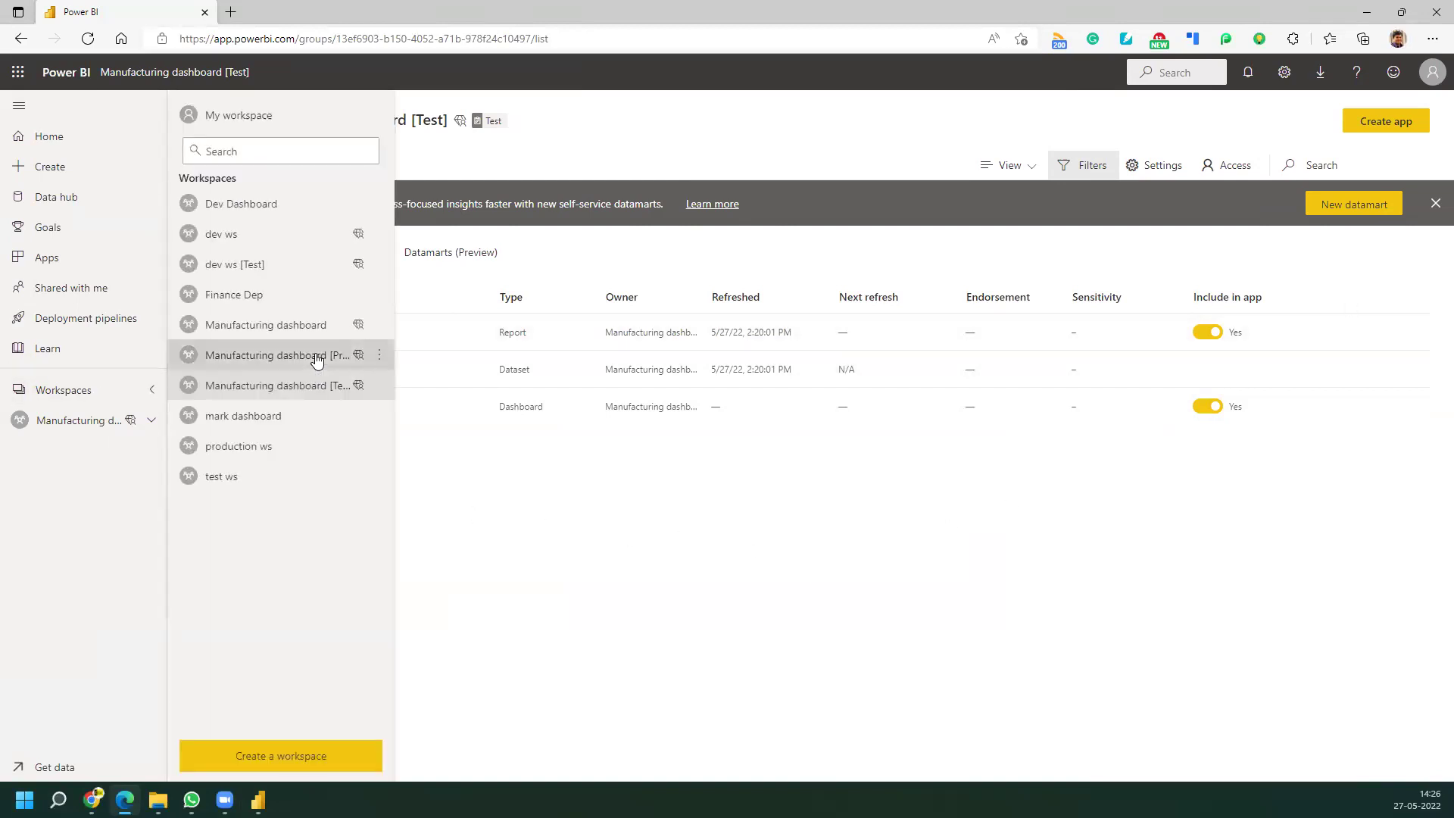
click(317, 363)
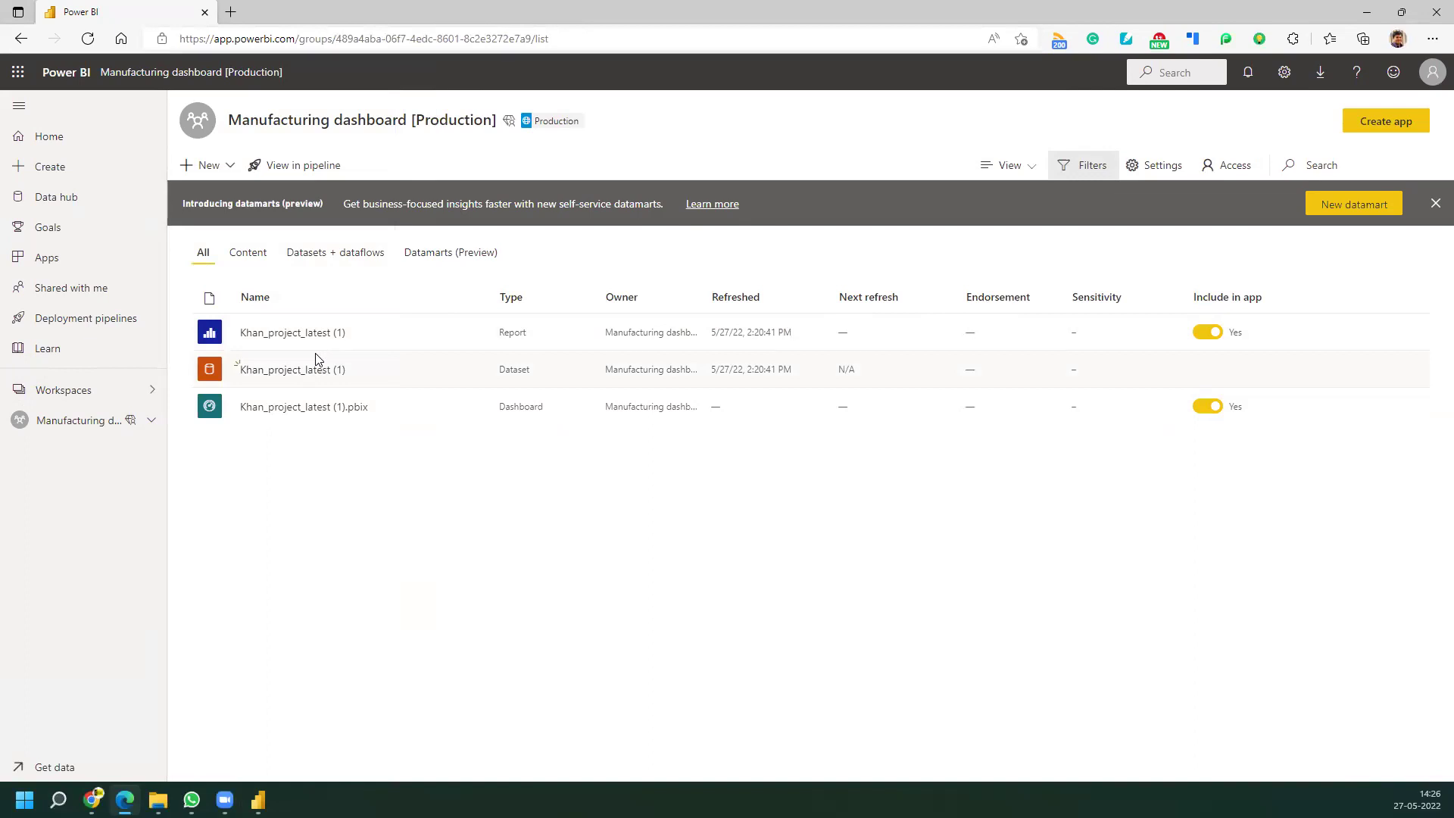
Return to the Dashboard TEST deployment pipeline through the Deployment pipelines list.
click(92, 397)
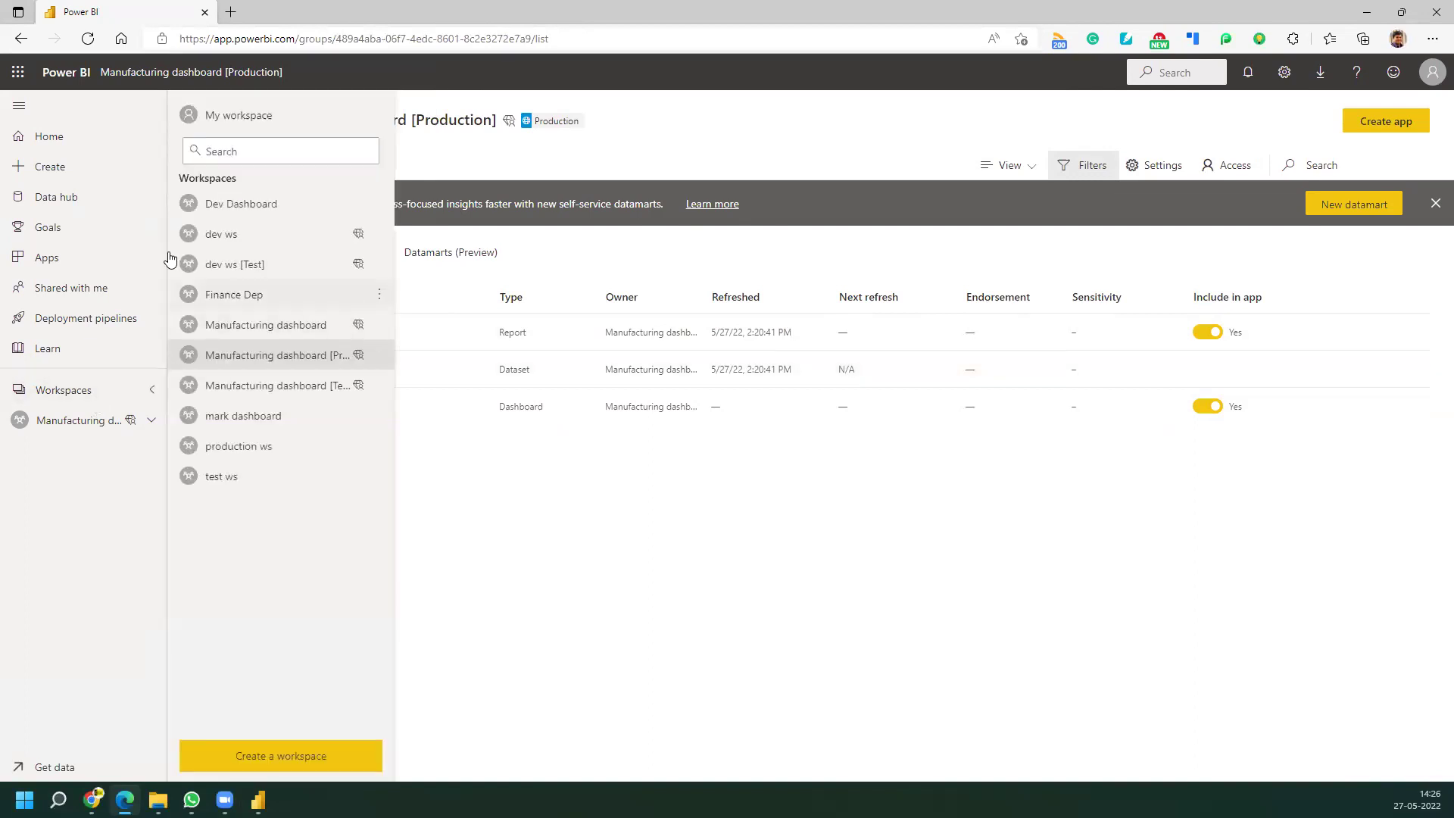
click(65, 326)
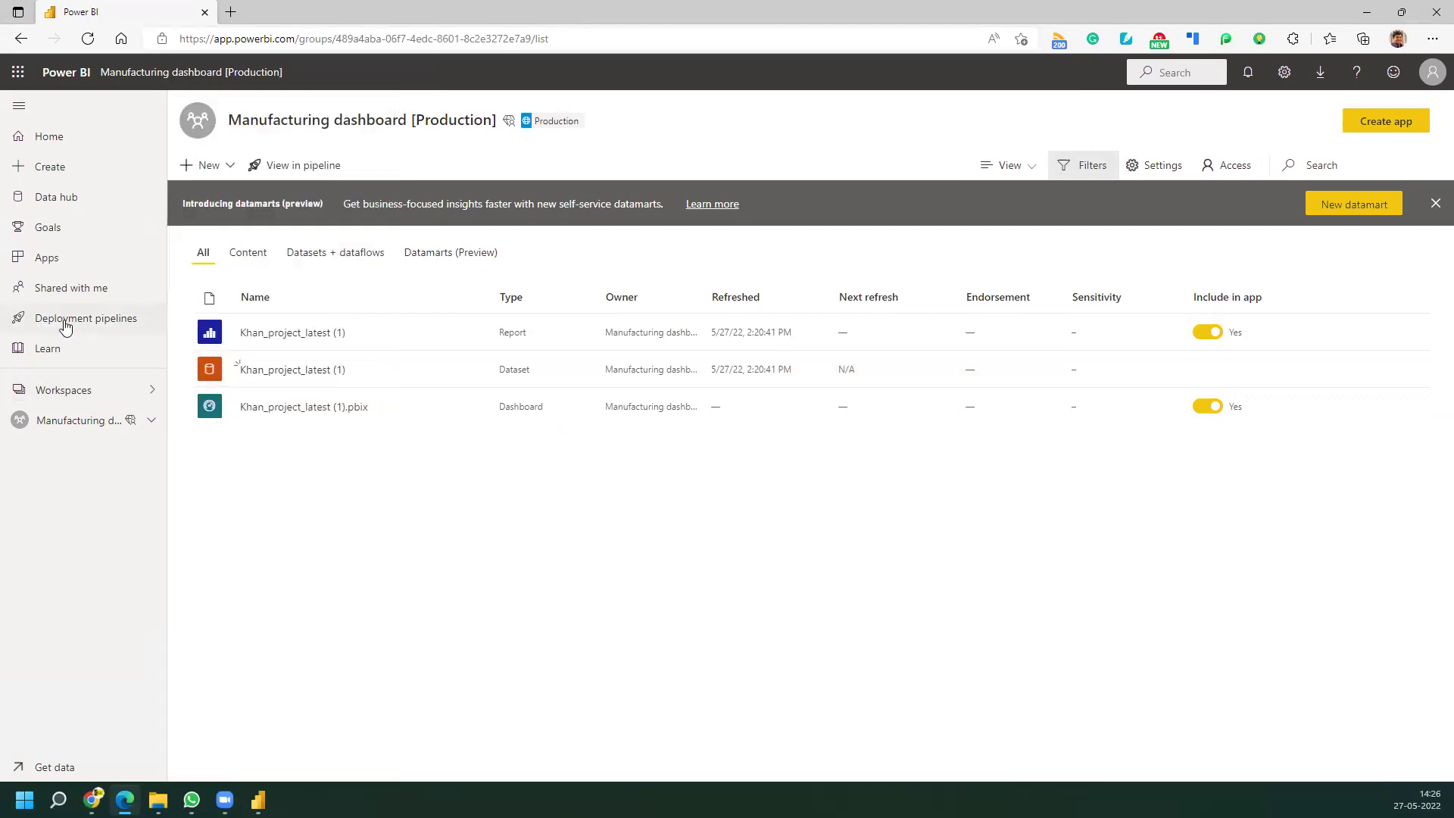
click(65, 326)
click(626, 325)
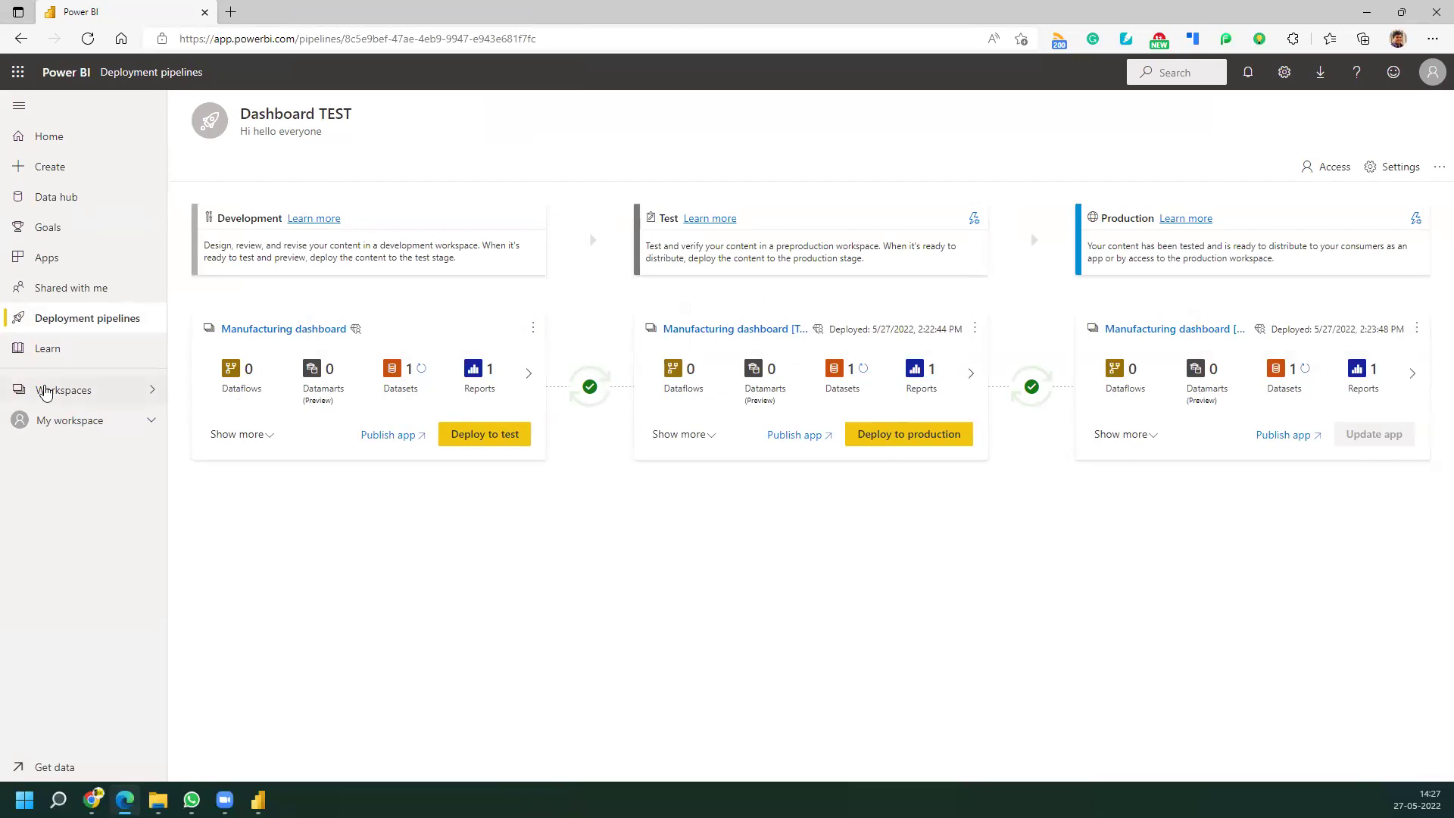
Switch to the Development-tagged Manufacturing dashboard workspace listing the Khan_project_latest (1) items.
click(46, 391)
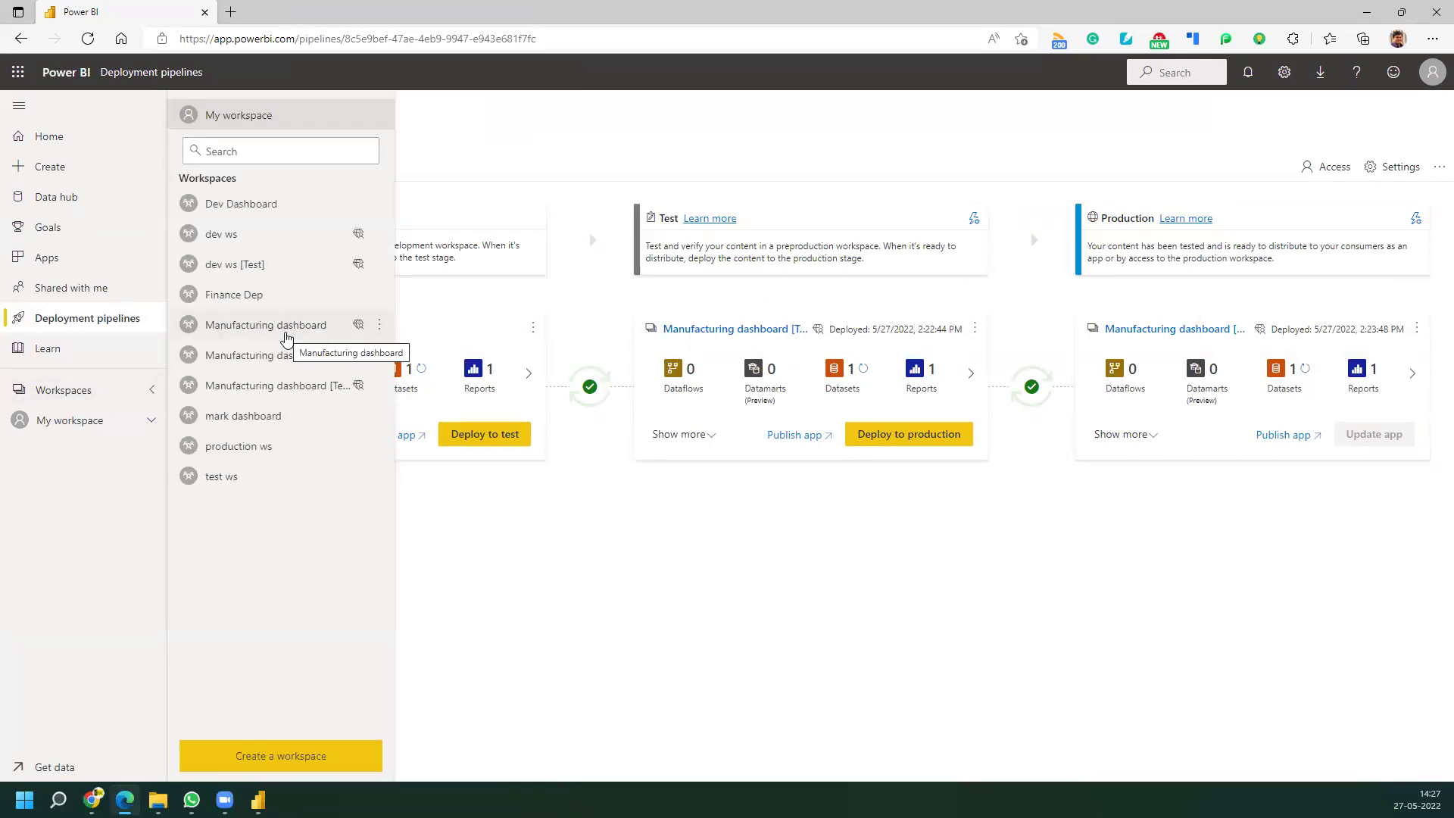
click(287, 334)
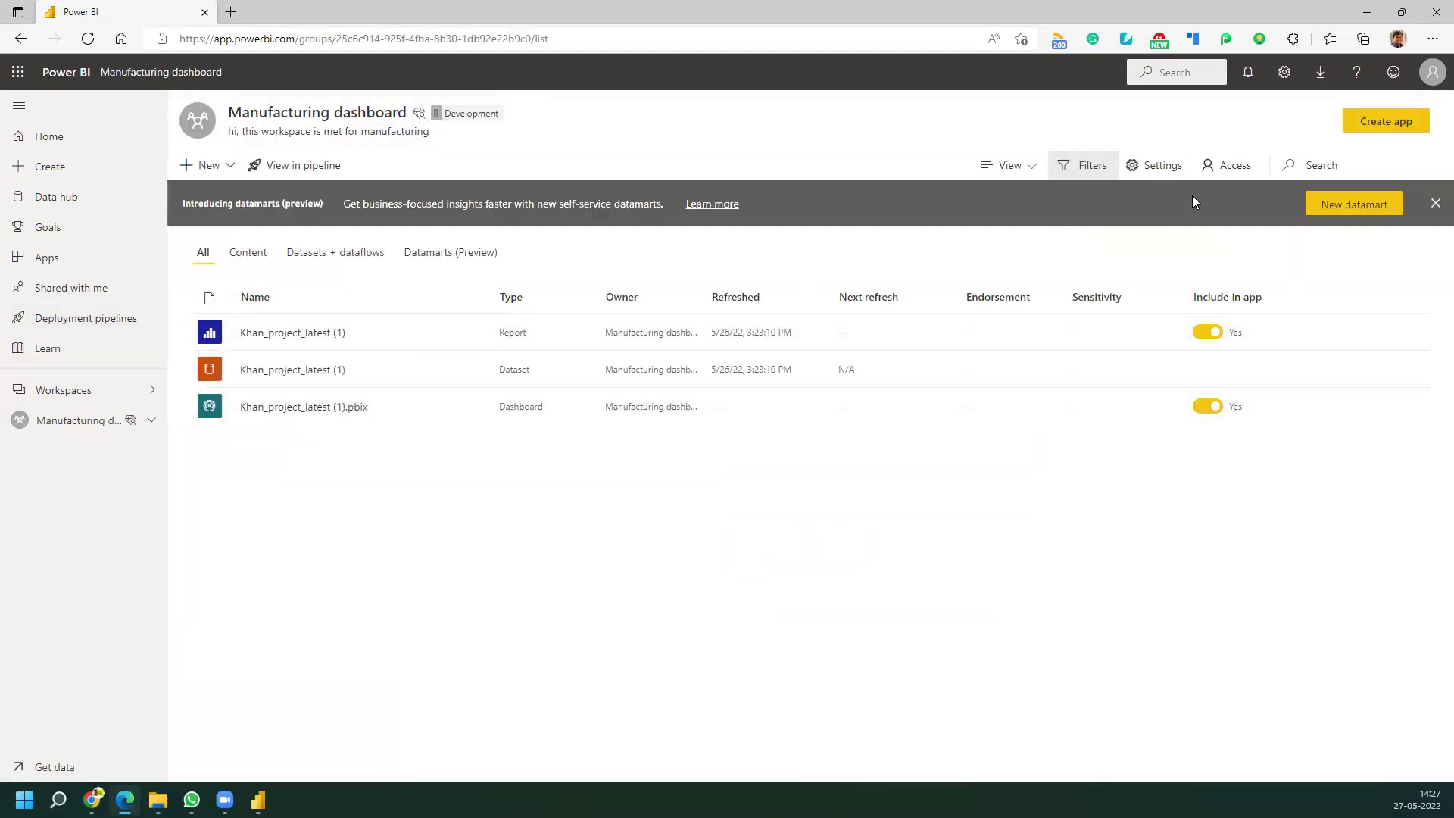
Review the workspace settings, then open Khan_project_latest (1) to its Employee Performance Dashboard page.
click(1158, 166)
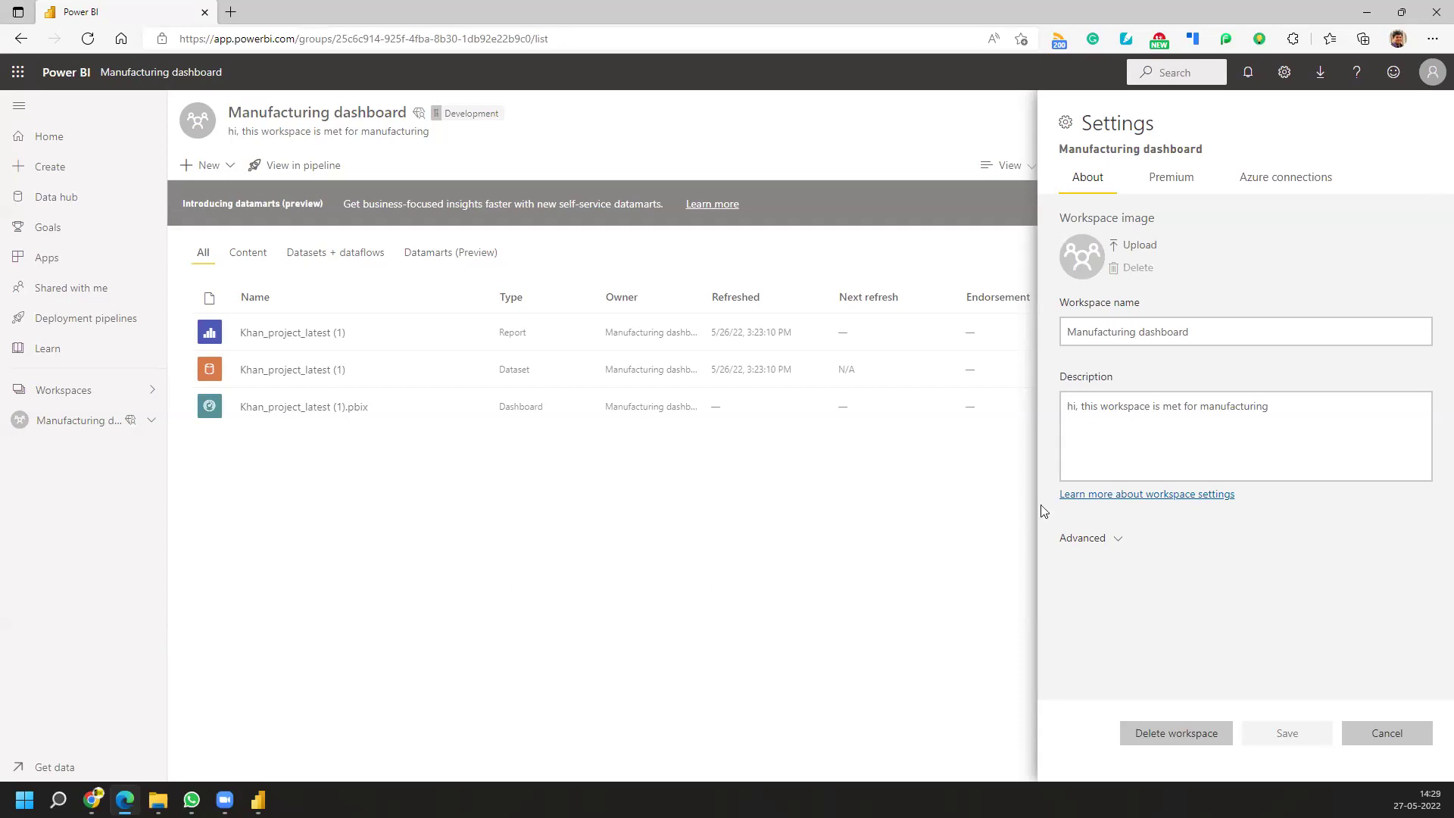
click(281, 333)
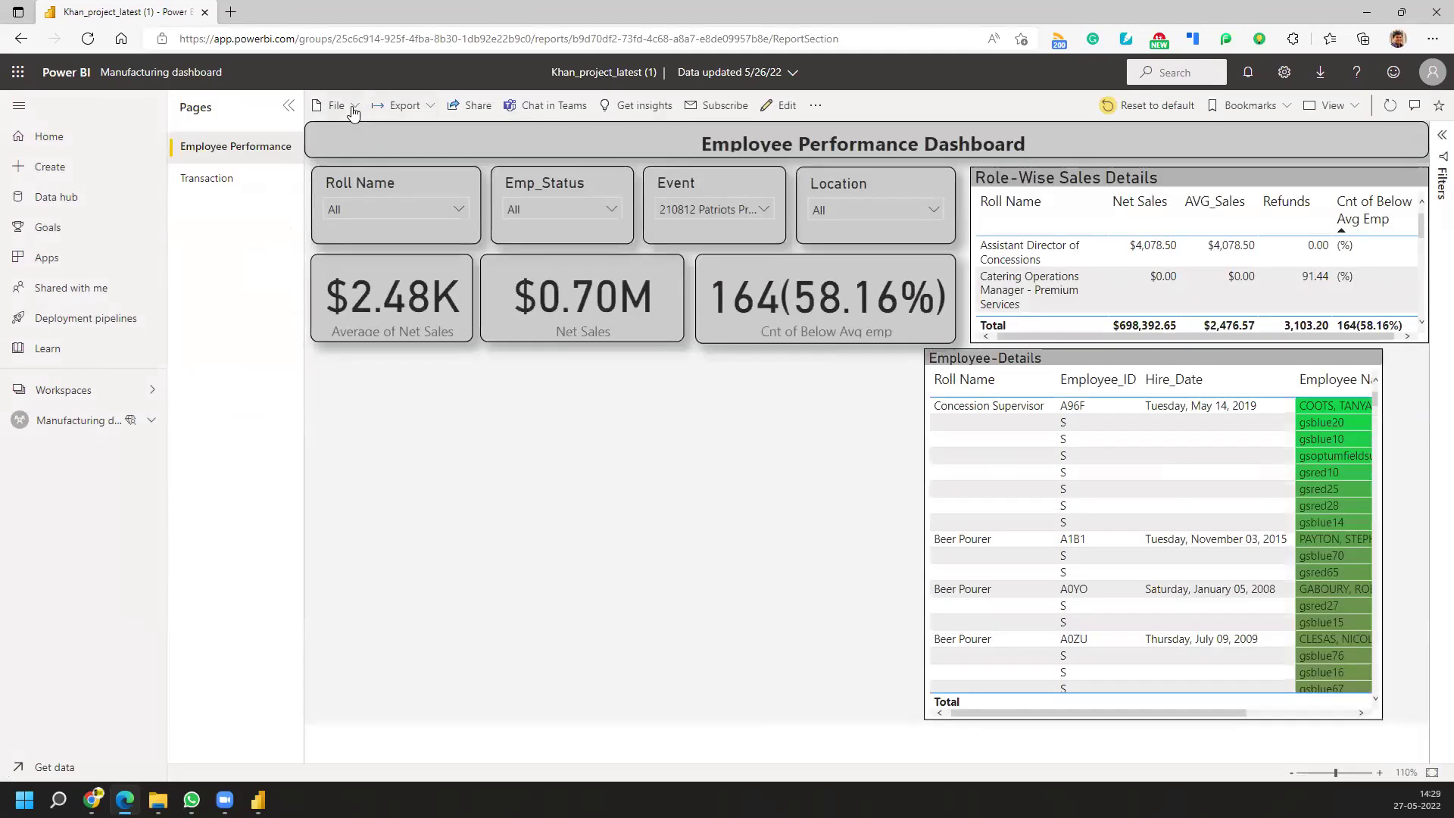
click(353, 110)
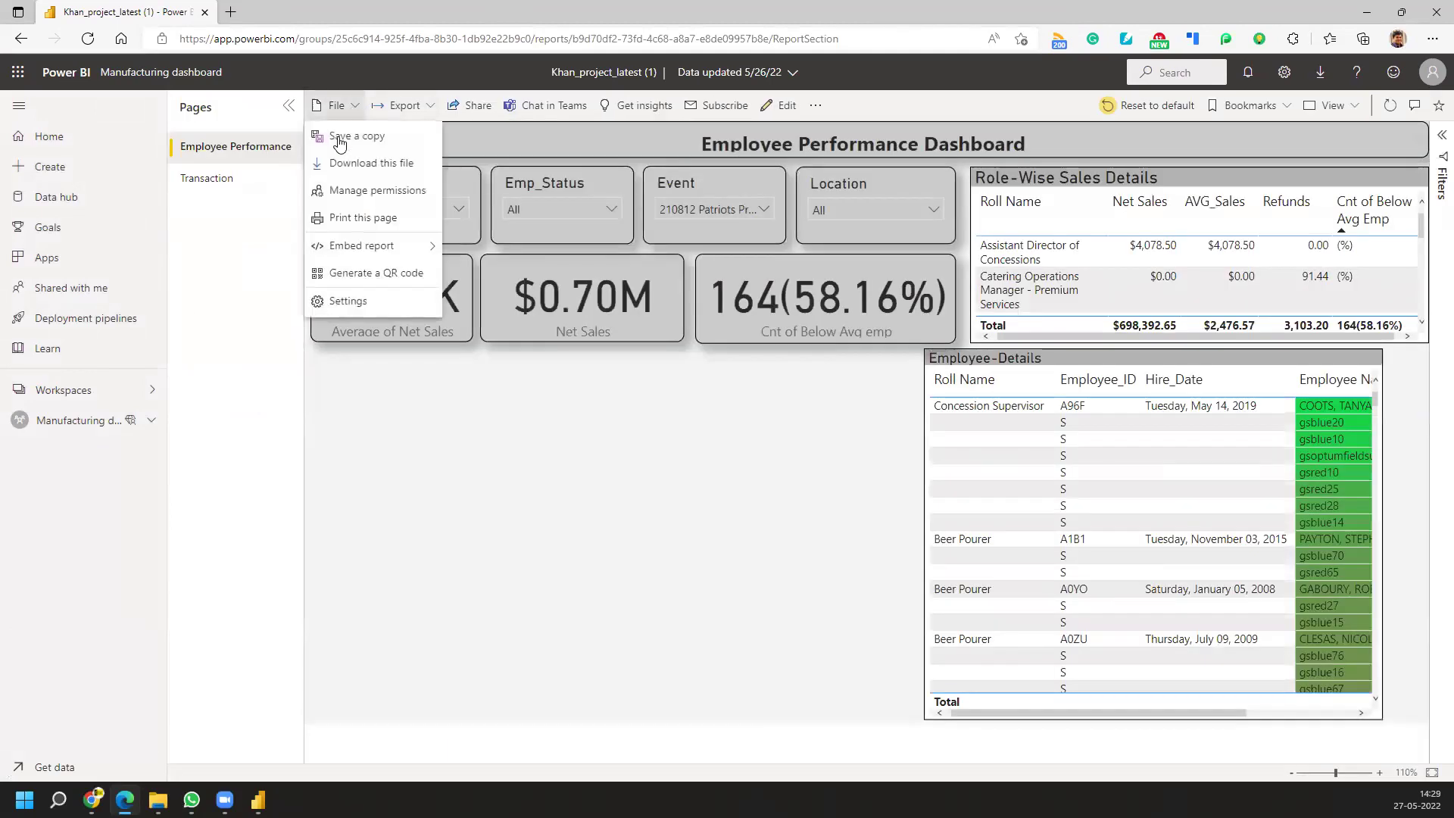
click(366, 303)
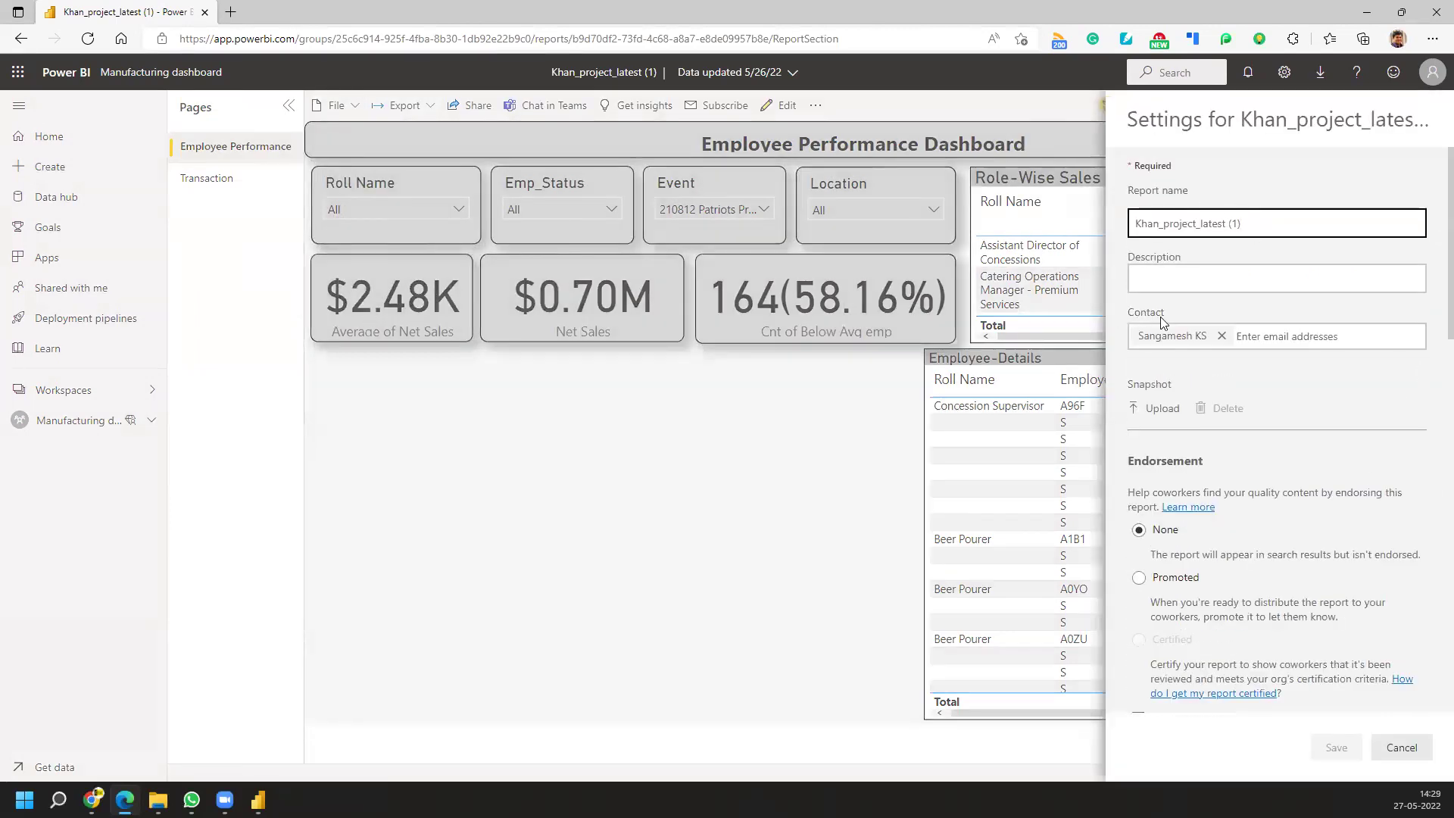
scroll(1237, 391, down, 5)
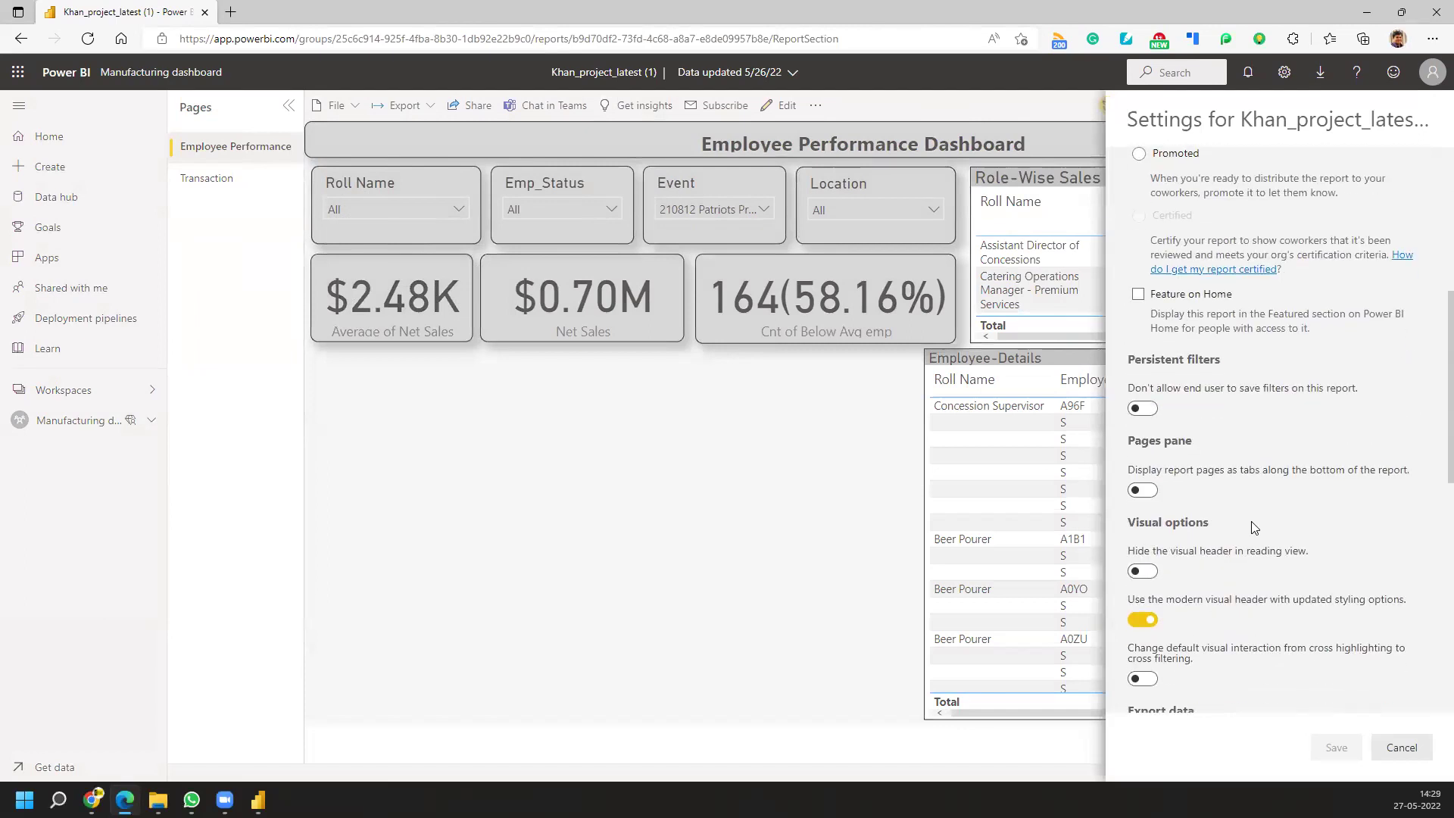
scroll(1252, 528, down, 5)
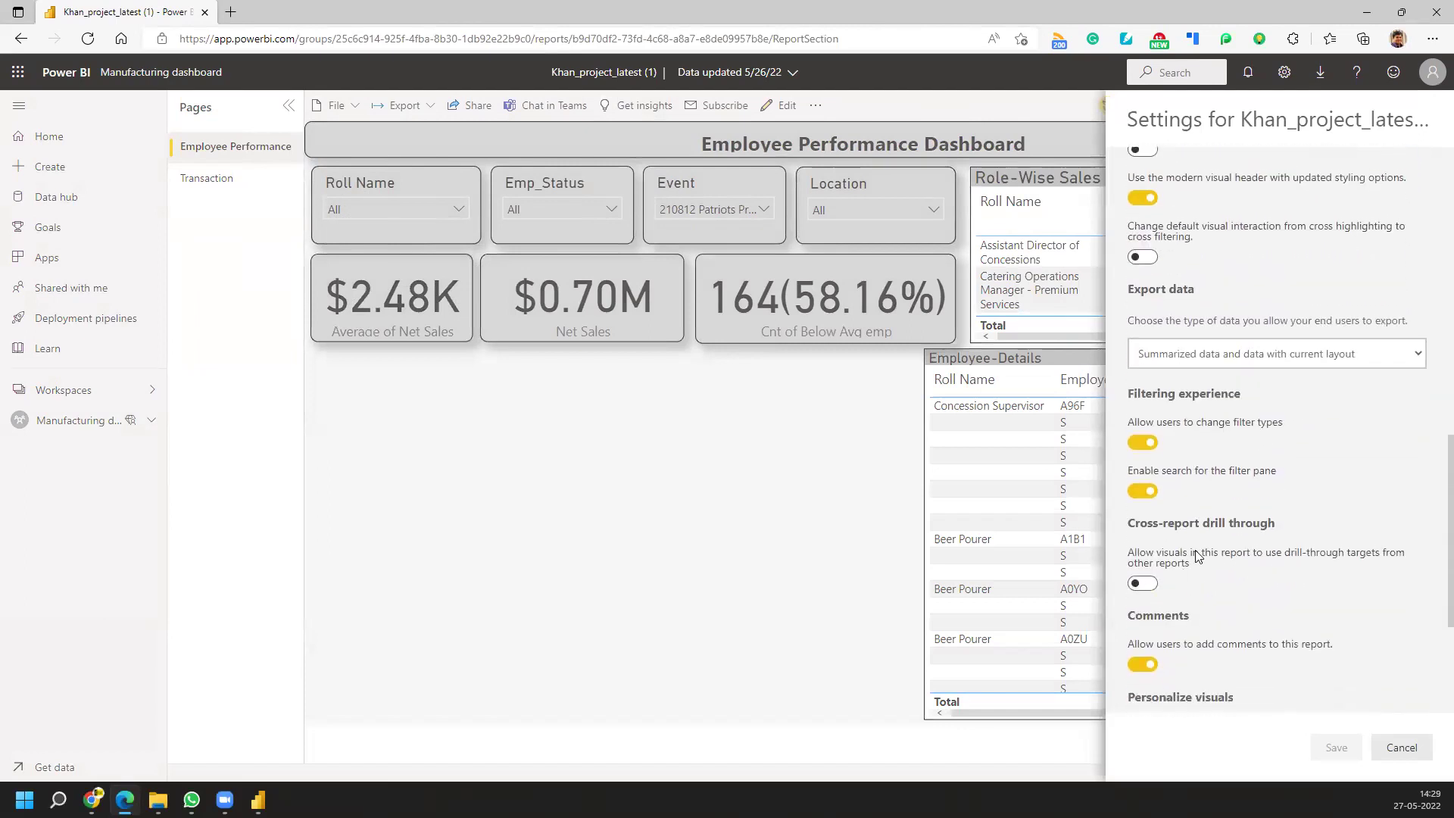
scroll(1197, 597, down, 3)
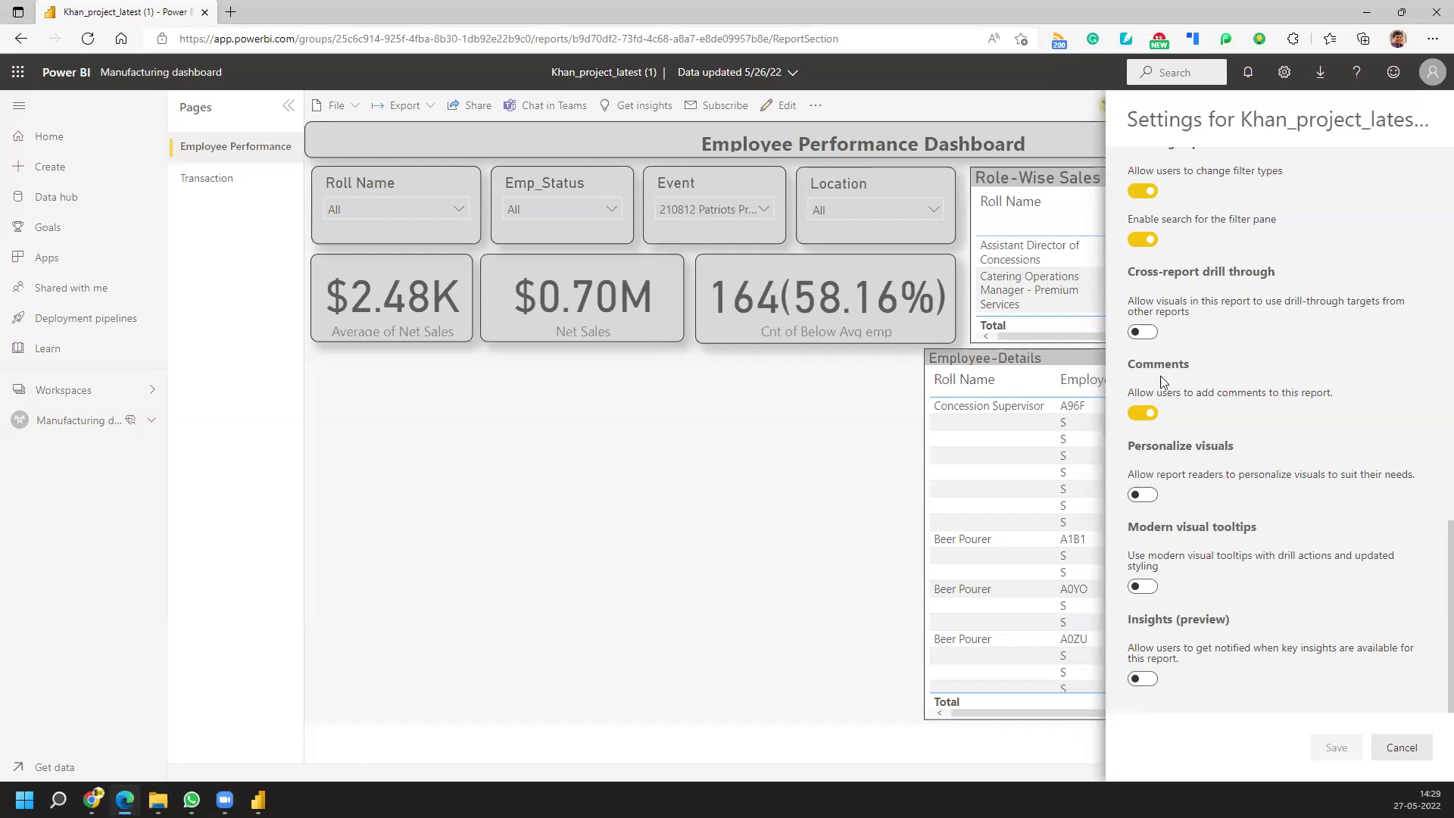
click(1134, 417)
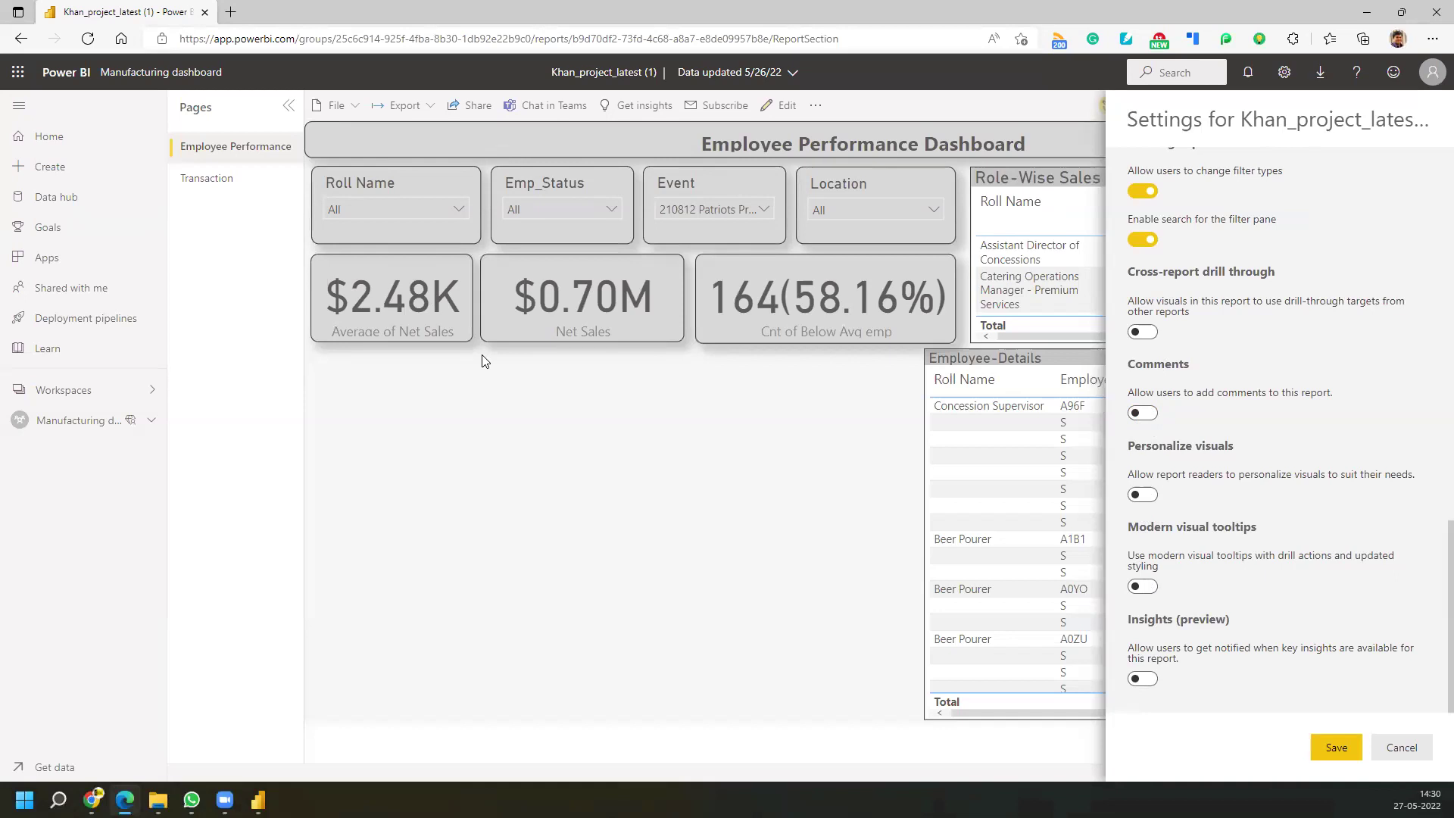
click(1145, 414)
scroll(1193, 380, up, 2)
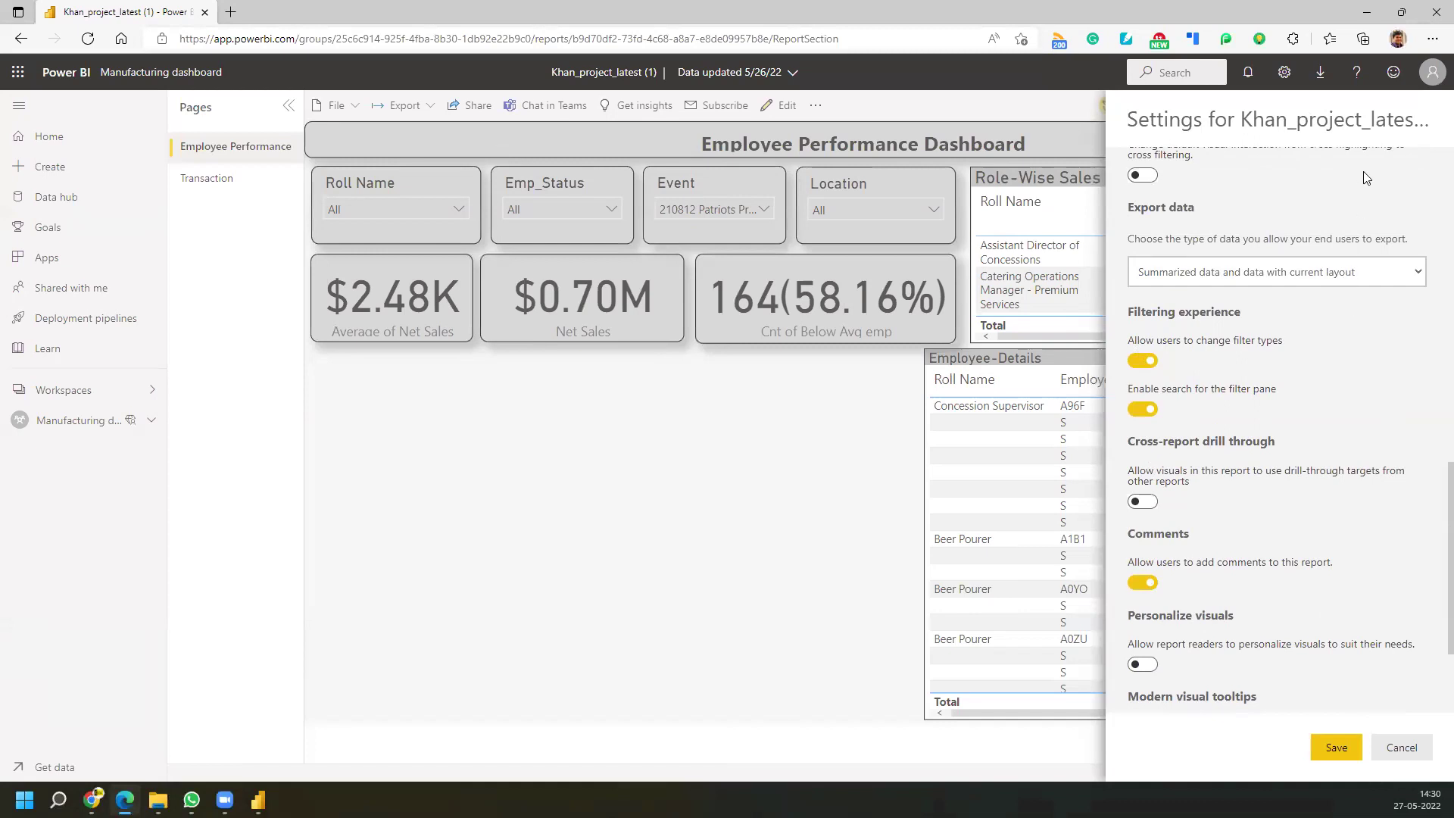
scroll(1250, 326, up, 2)
scroll(1249, 326, up, 4)
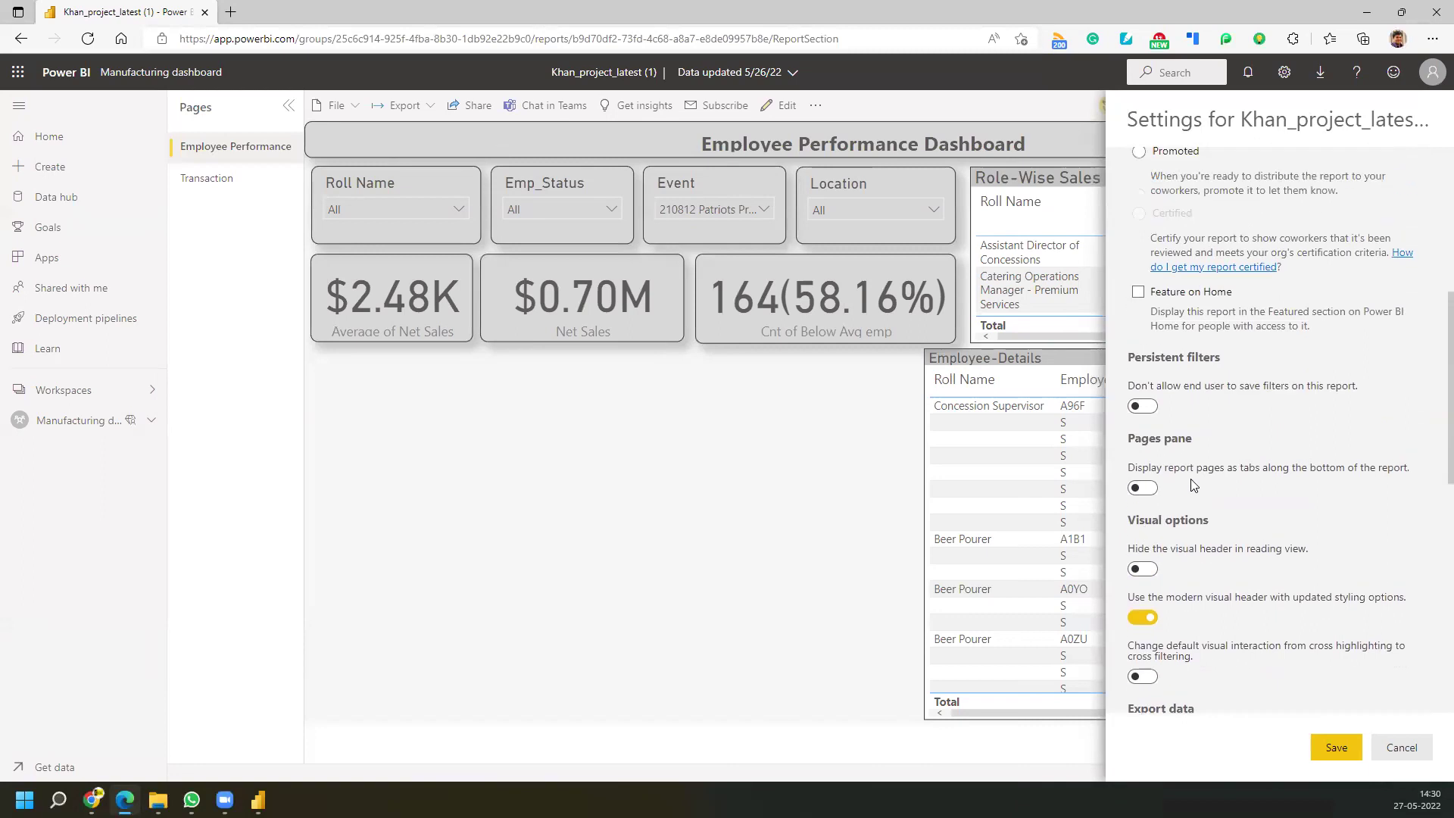
scroll(1214, 292, up, 3)
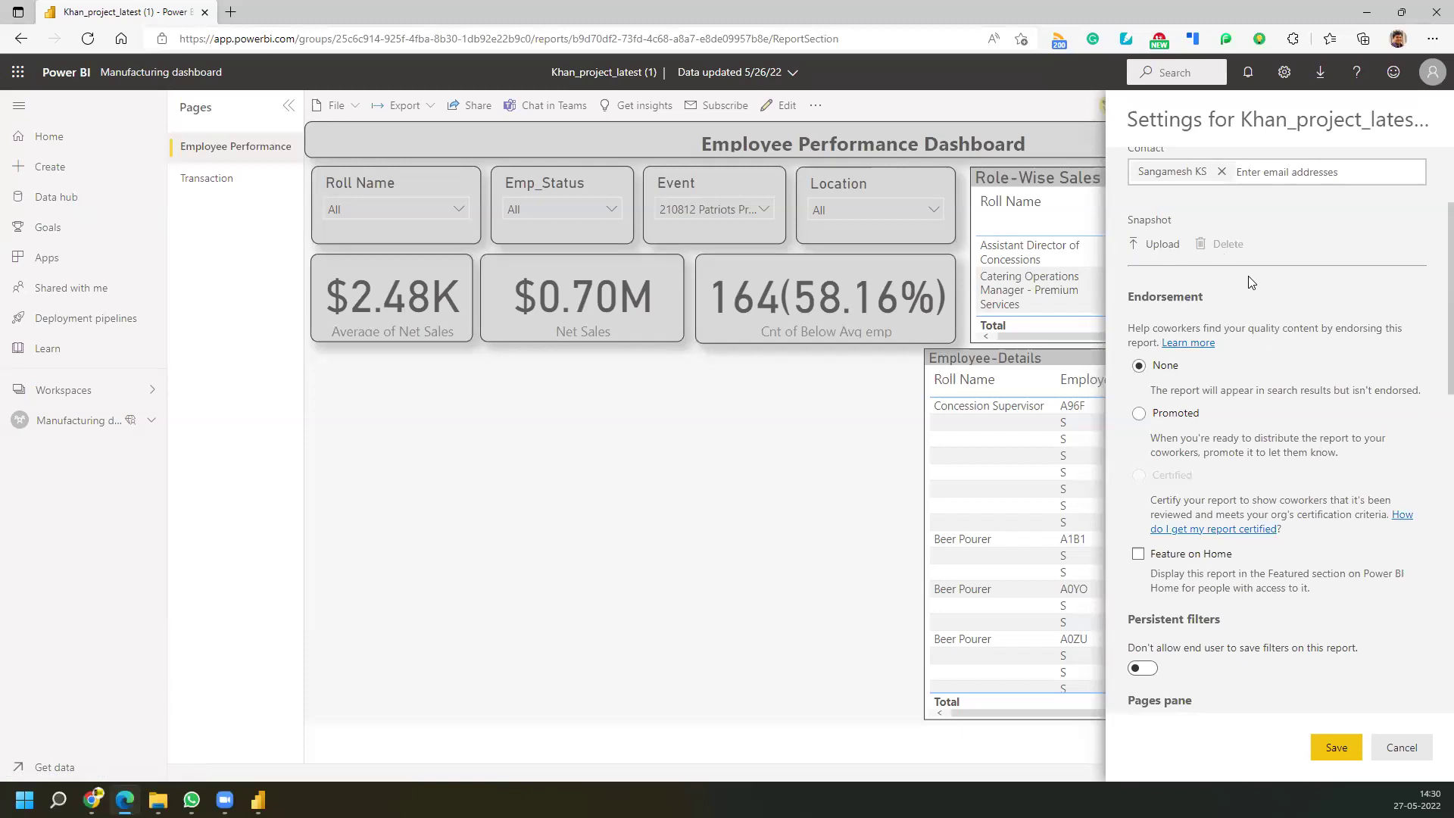
scroll(1249, 277, up, 2)
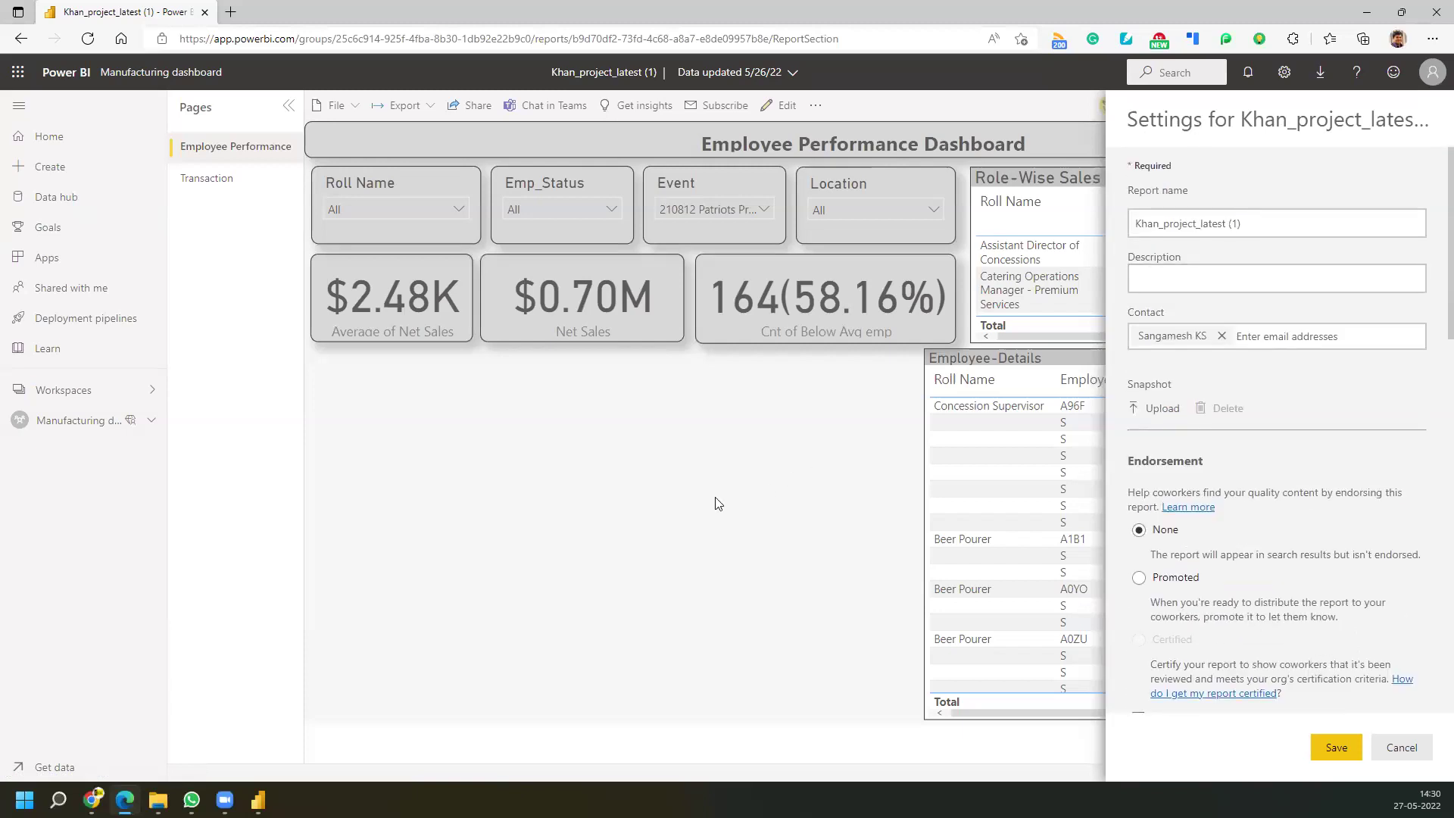
click(715, 497)
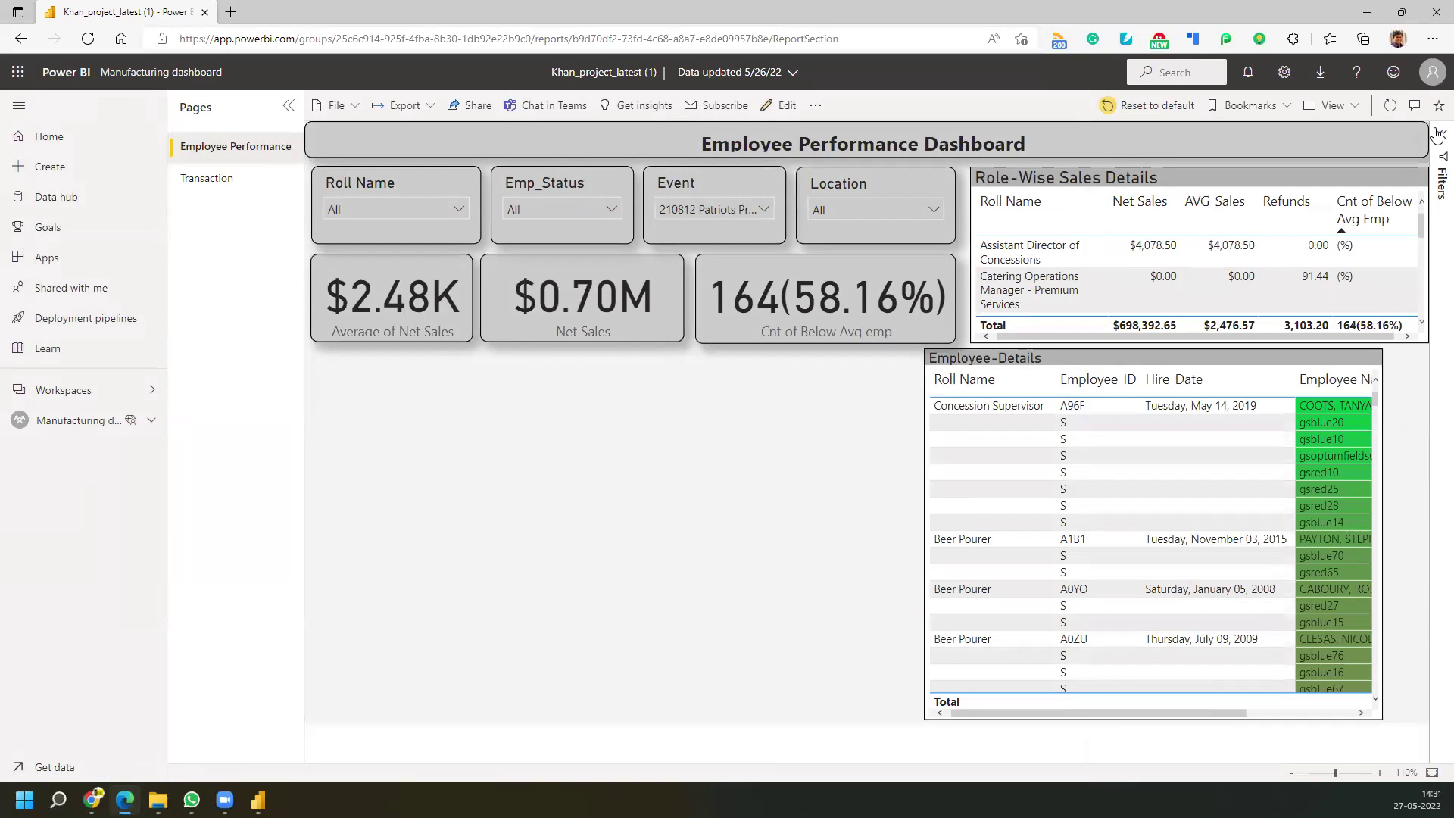
Go to the Manufacturing dashboard [Test] workspace and launch Create app to reach the app setup form.
click(68, 389)
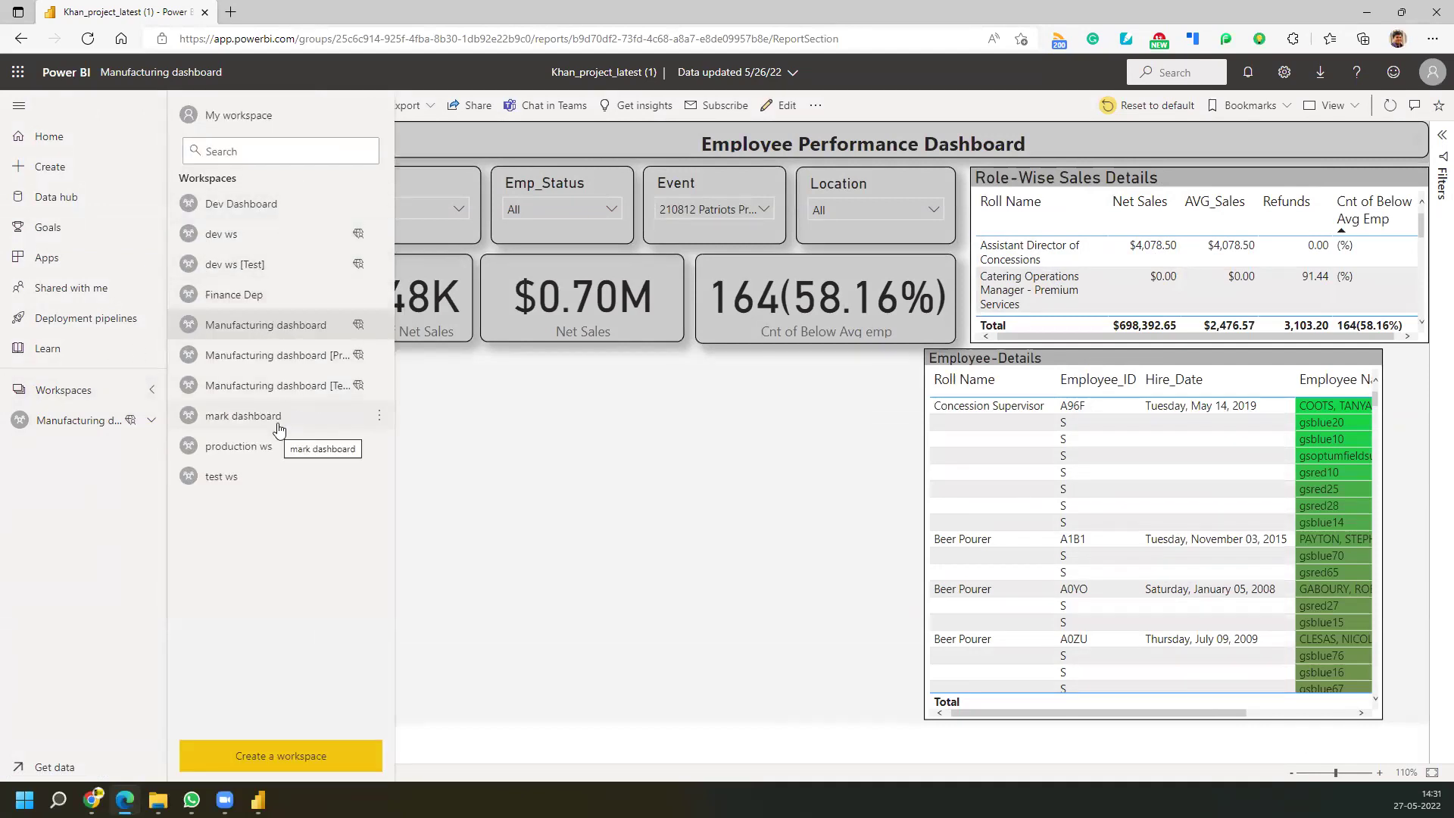
click(291, 395)
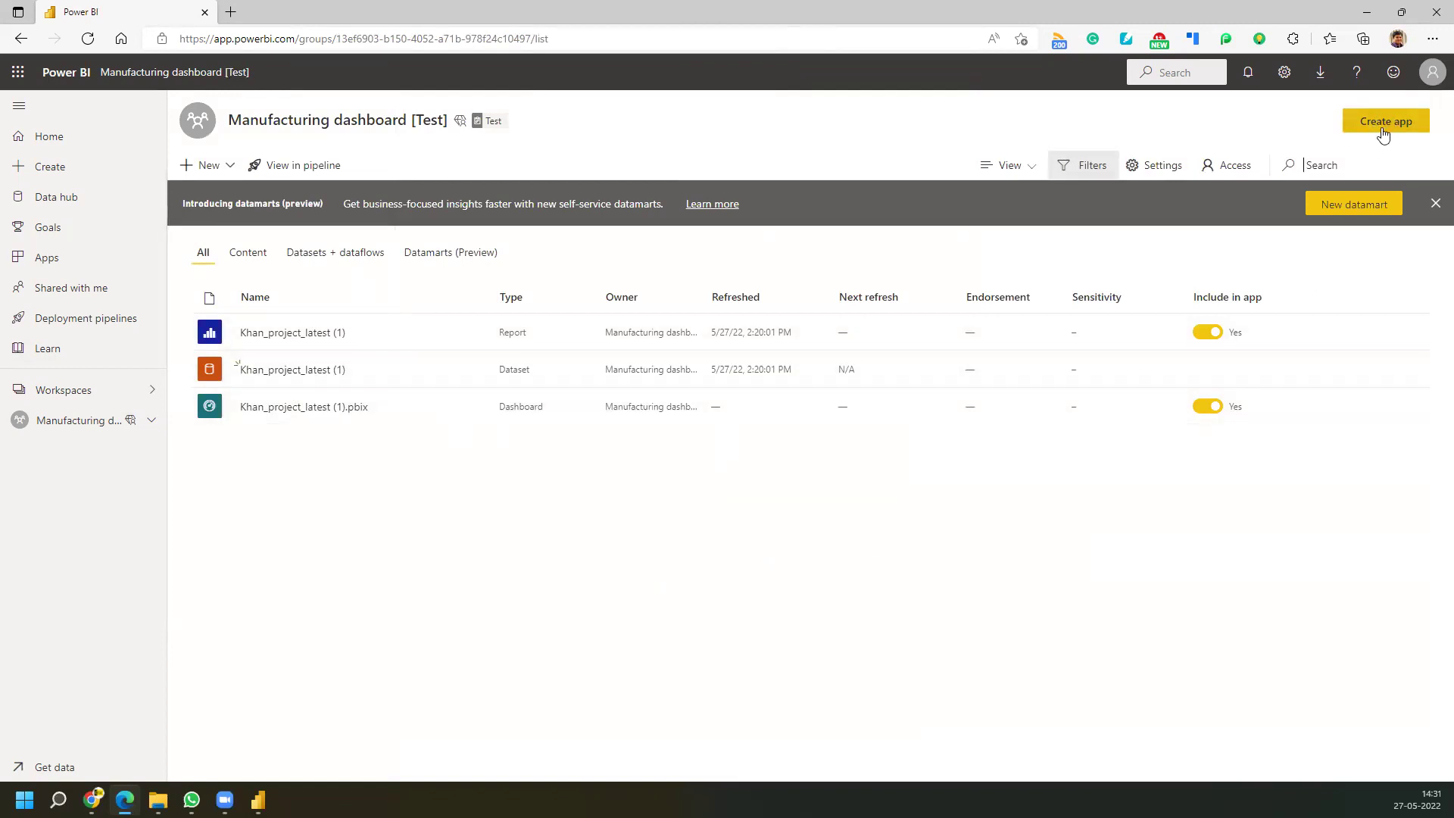
click(1355, 121)
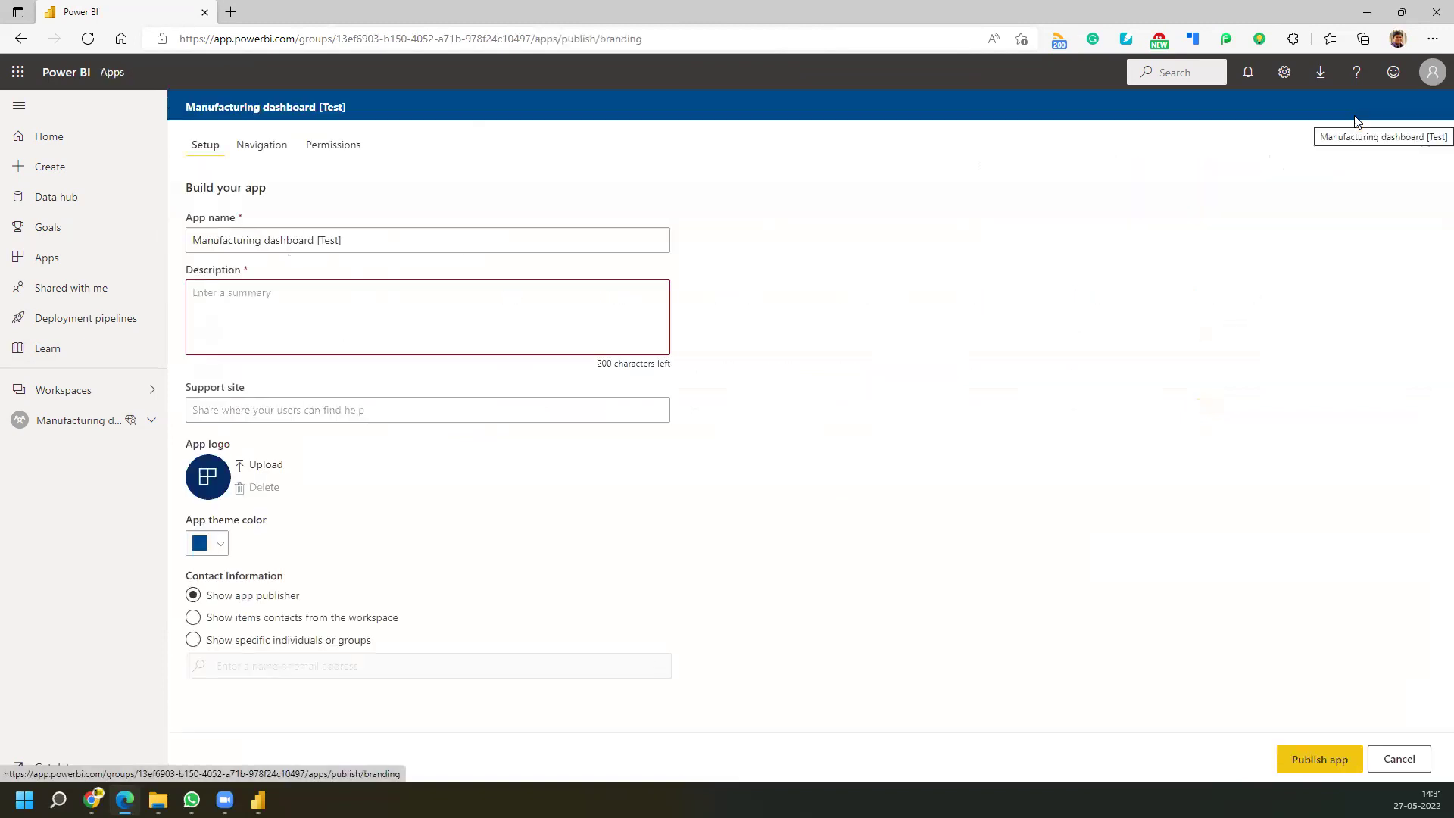
Give the app the description 'hi hello everyone' and publish the Manufacturing dashboard [Test] app.
click(314, 312)
text(hi hello everone)
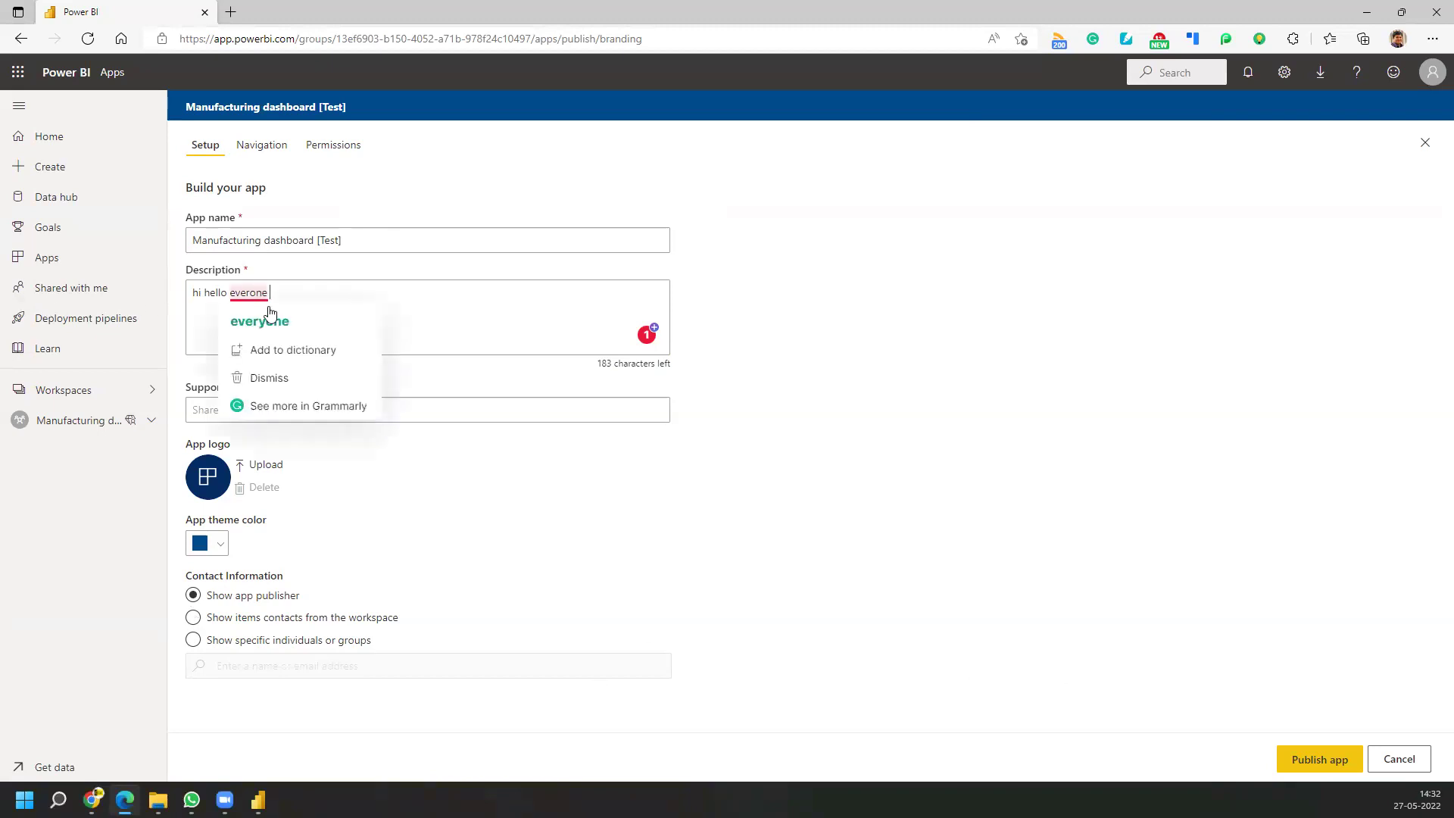
click(260, 314)
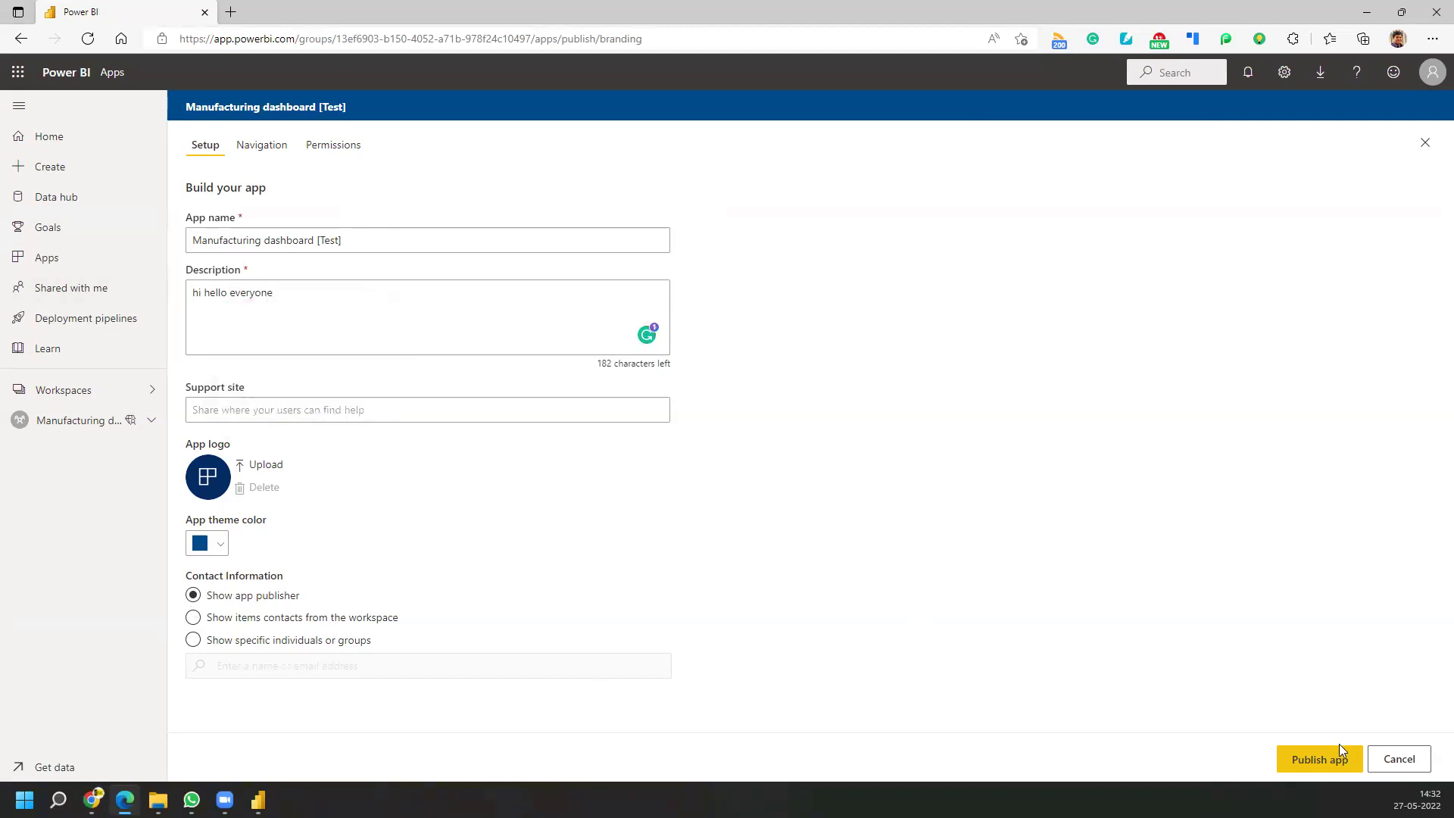
click(1315, 754)
click(821, 465)
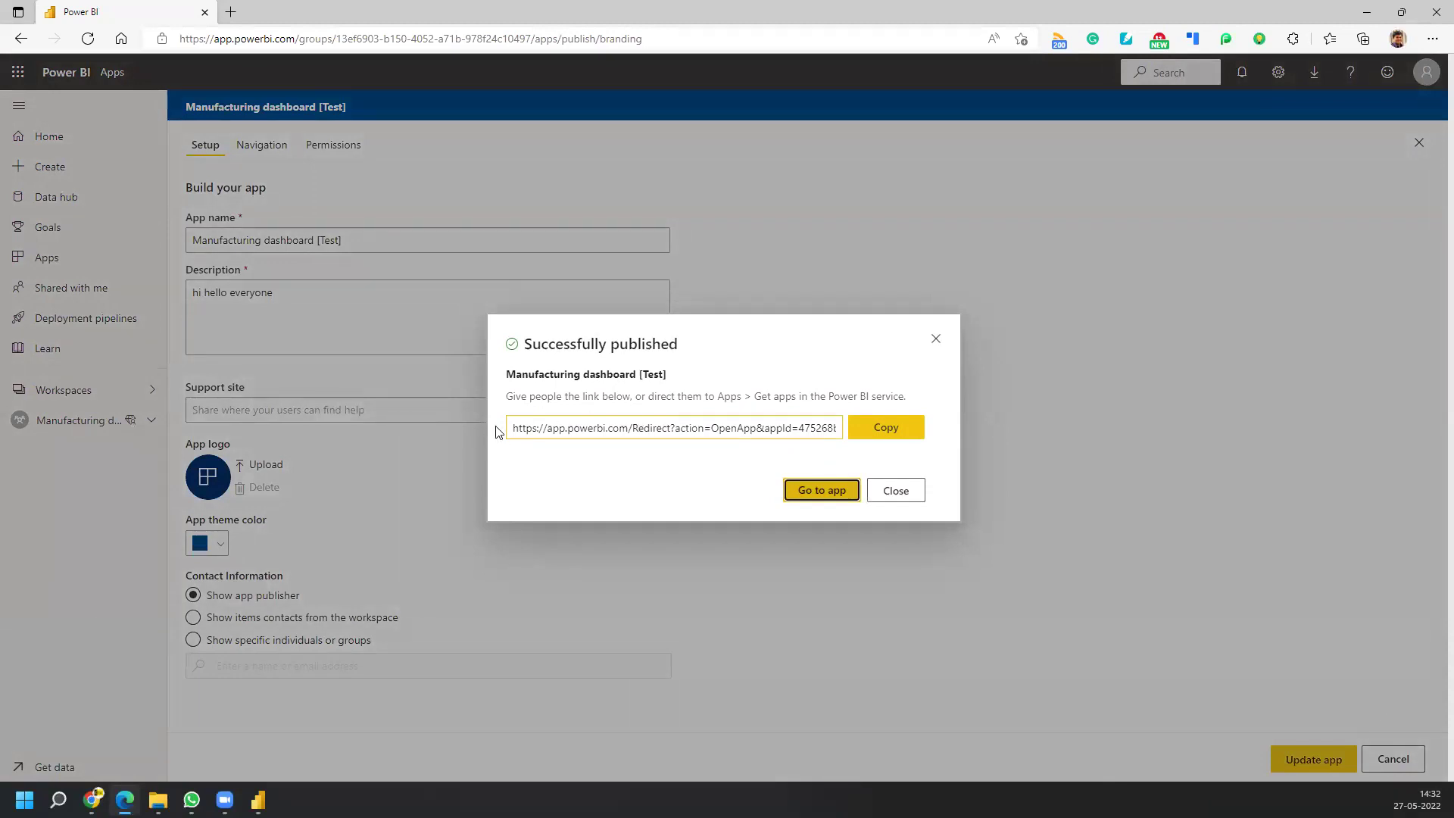
Open the published app's link in a new browser tab and open the report behind its dashboard tile.
click(870, 435)
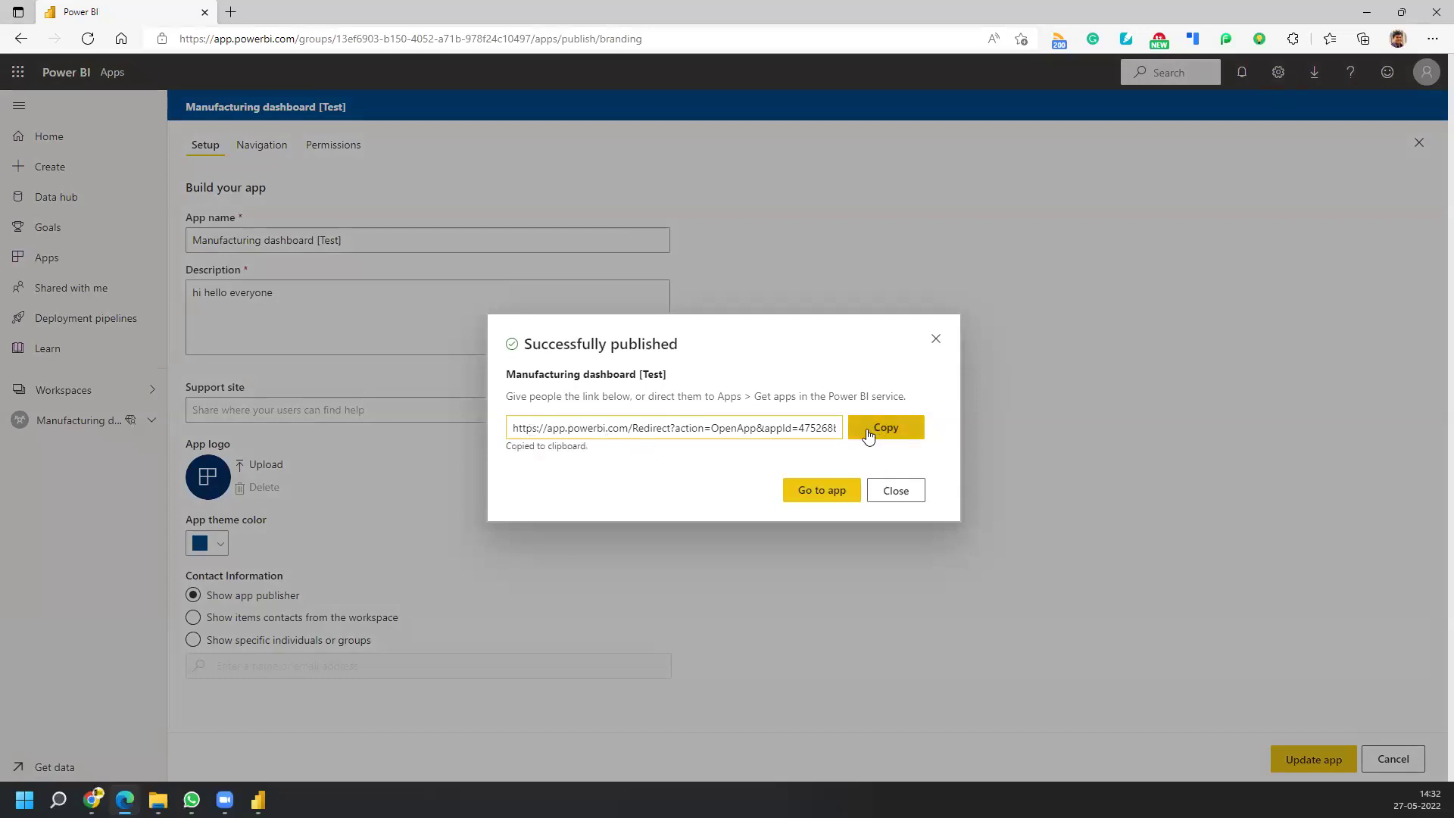
click(231, 12)
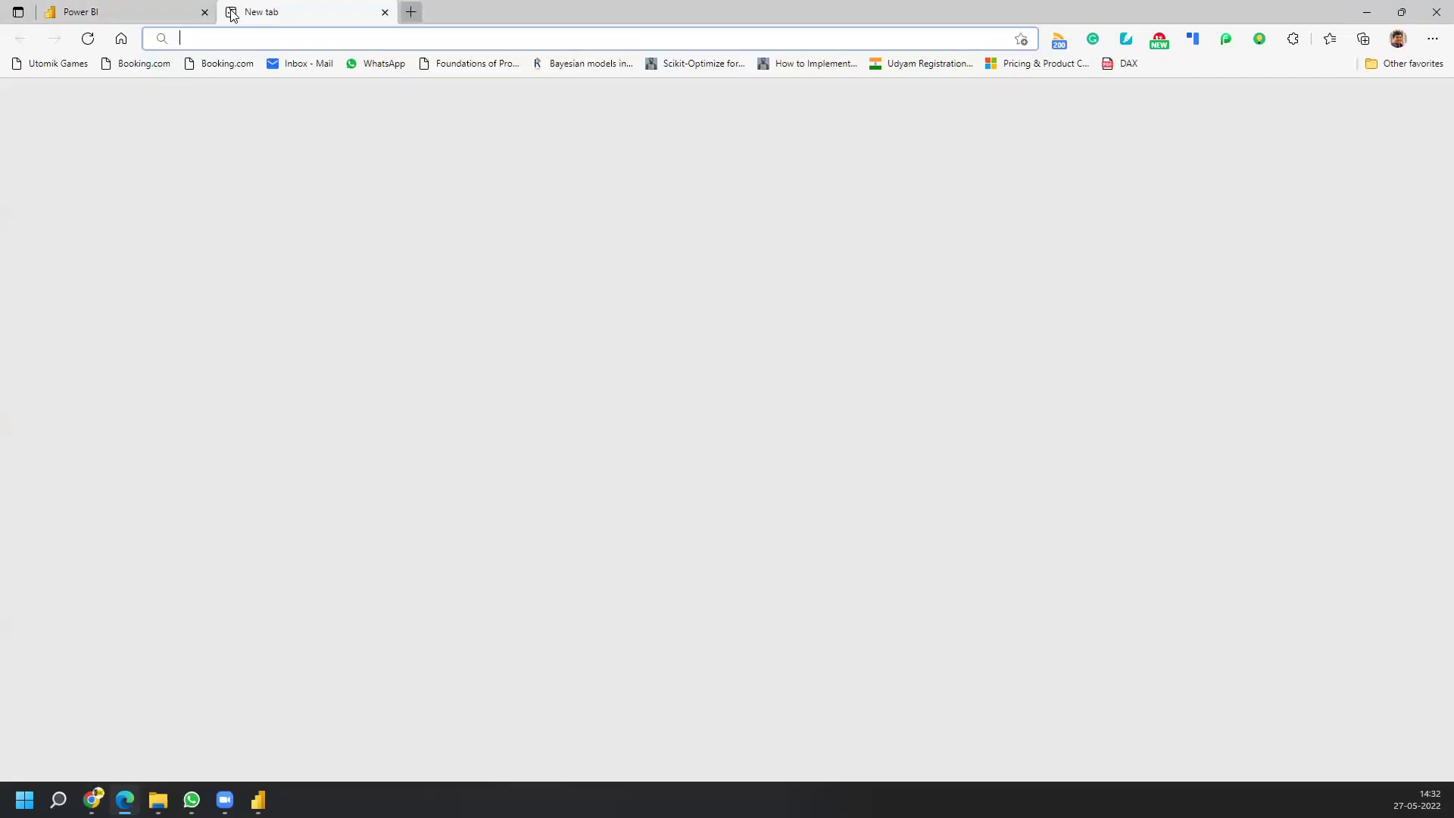
key(ctrl+v)
key(Return)
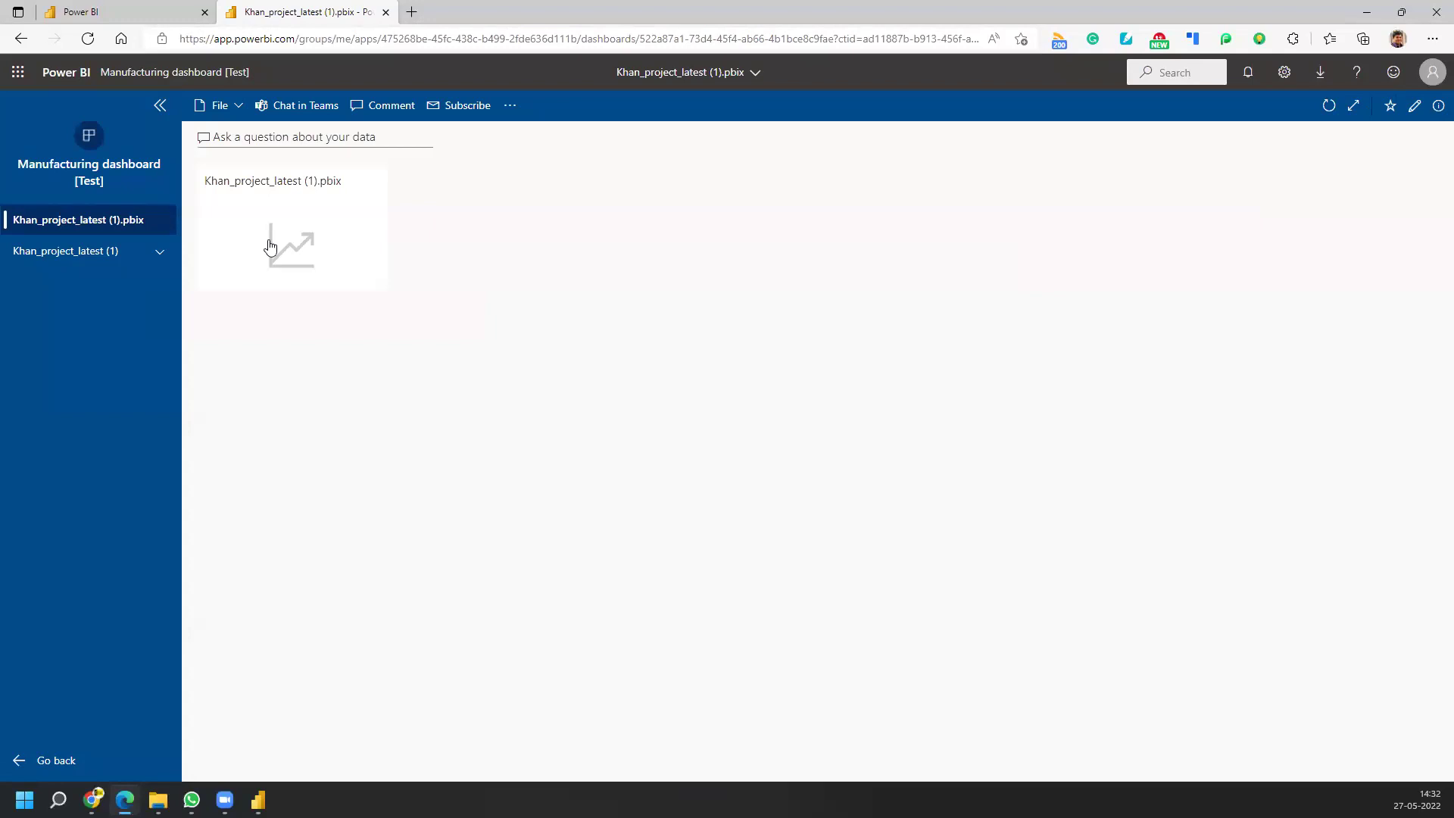
click(297, 219)
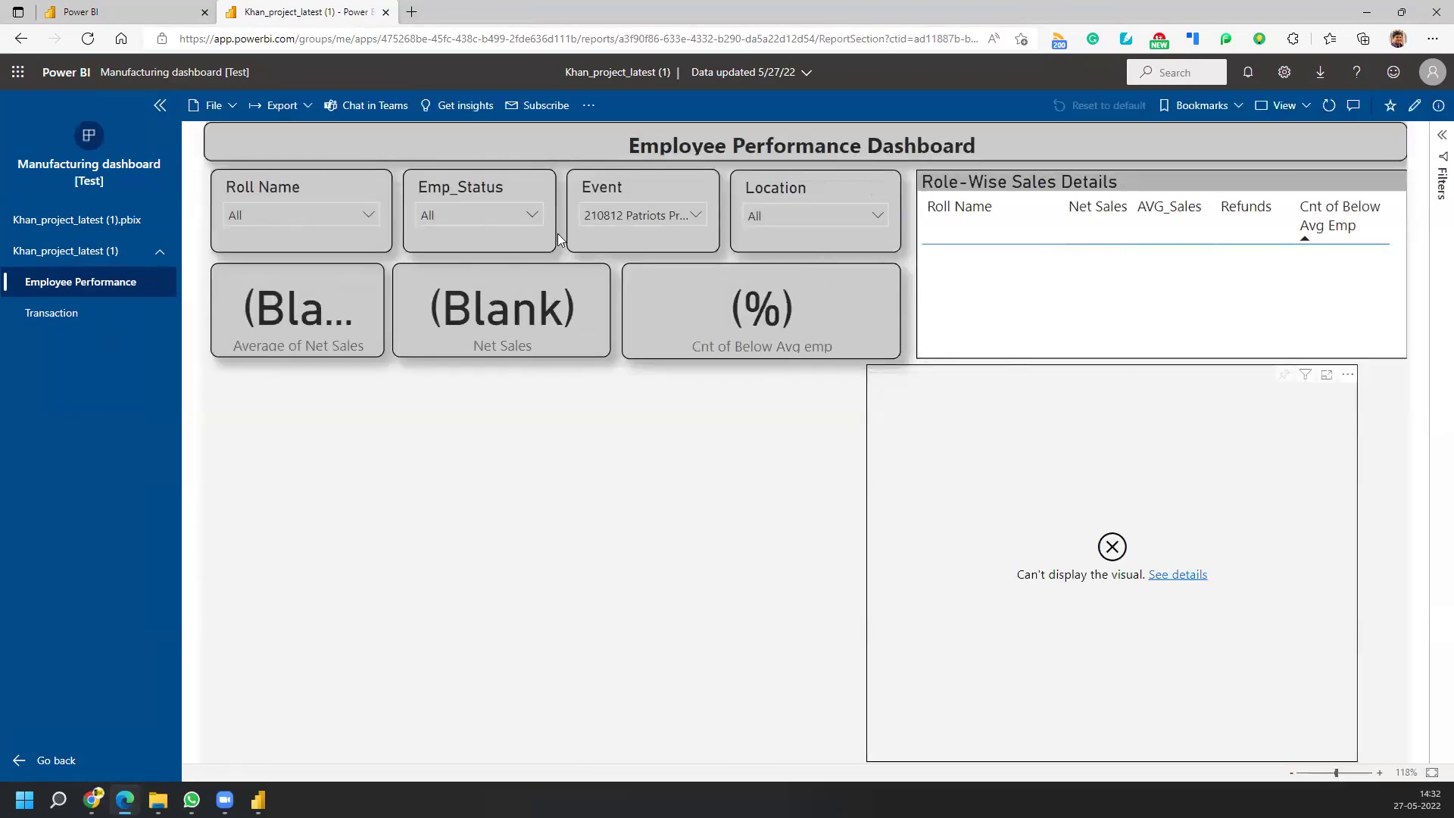
Check the Roll Name, Emp_Status, Event and Location slicer choices, then switch to the Transaction page.
click(323, 222)
click(463, 220)
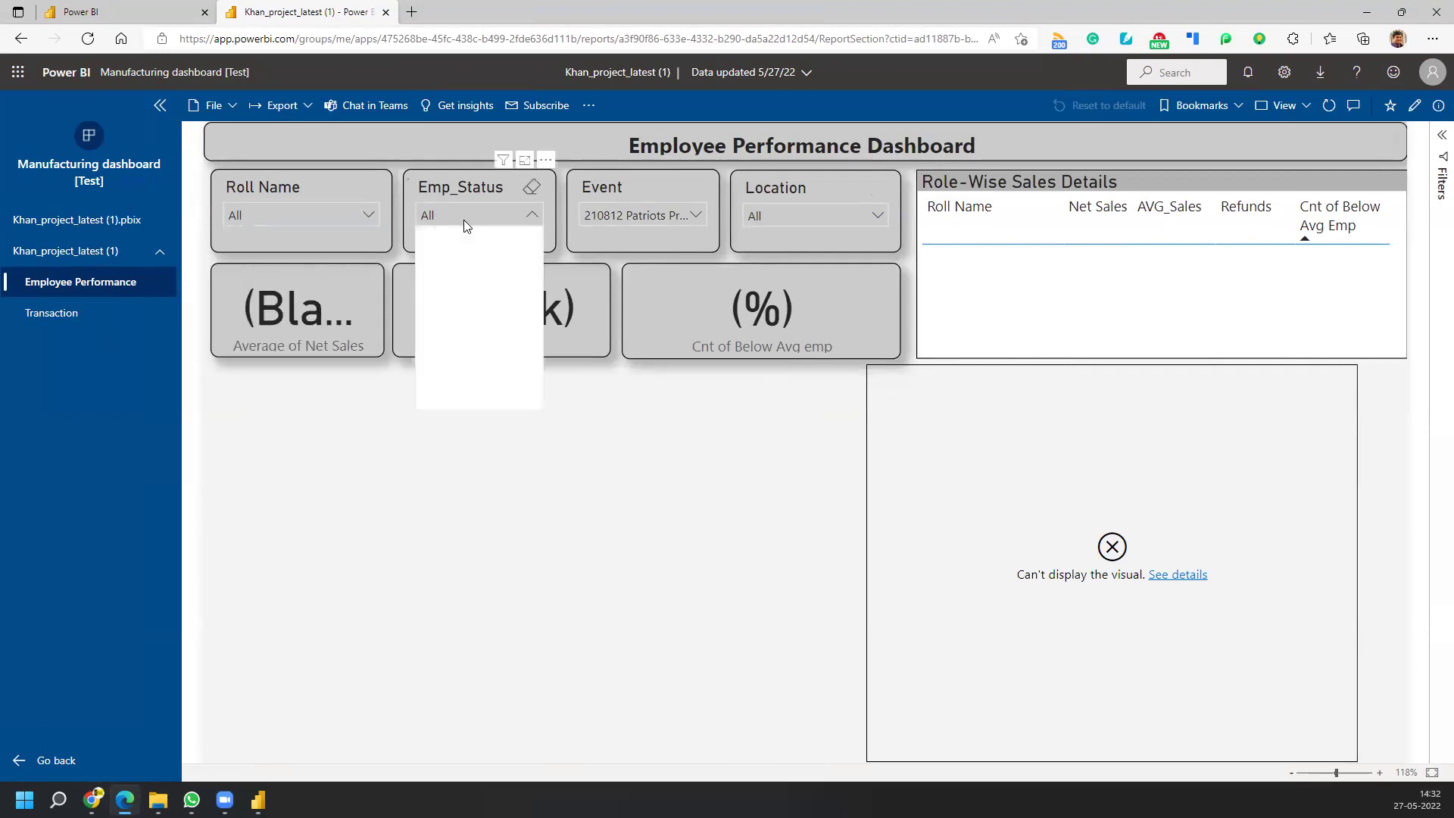
click(624, 214)
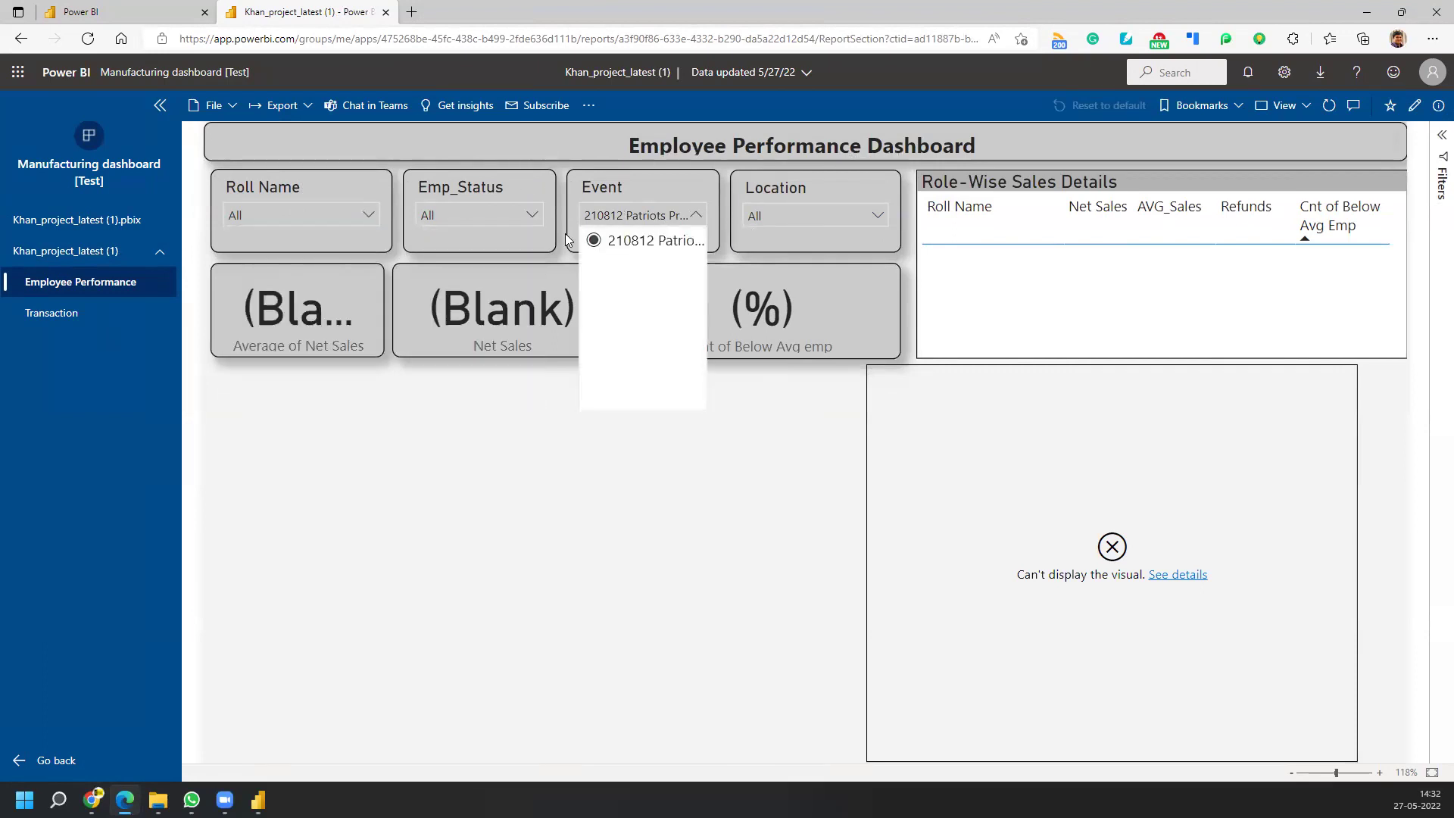
click(769, 216)
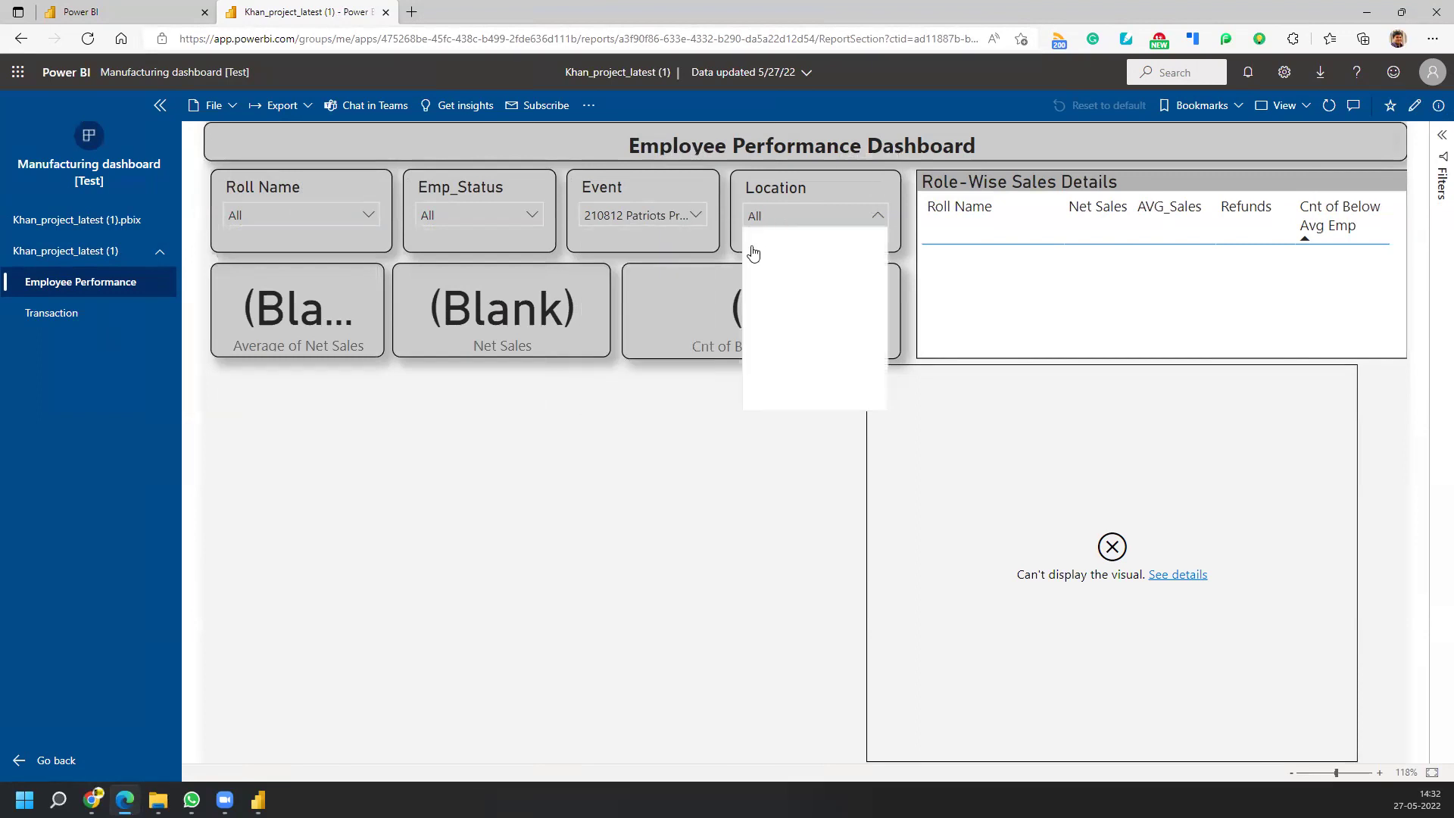
click(778, 190)
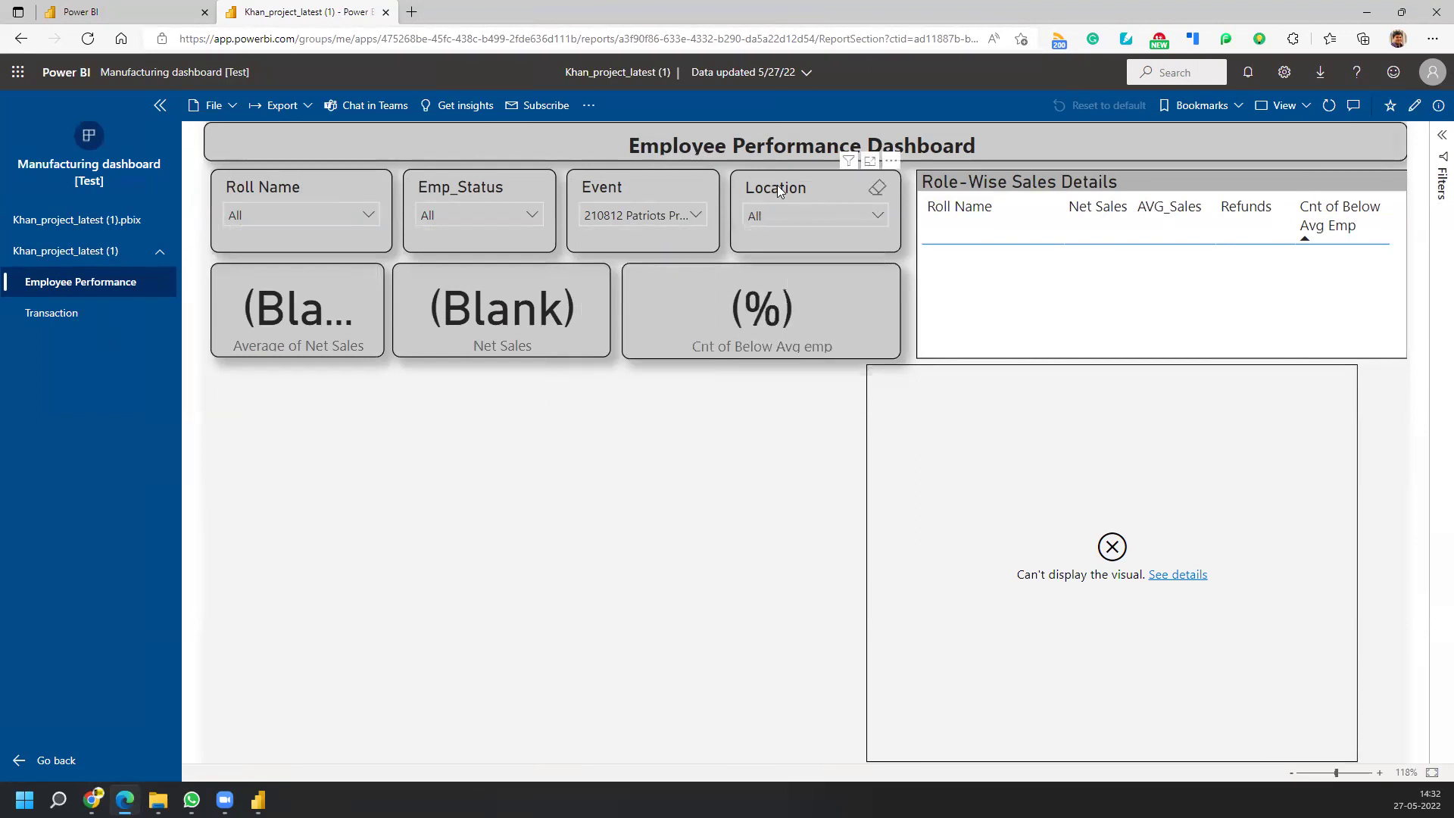
click(89, 316)
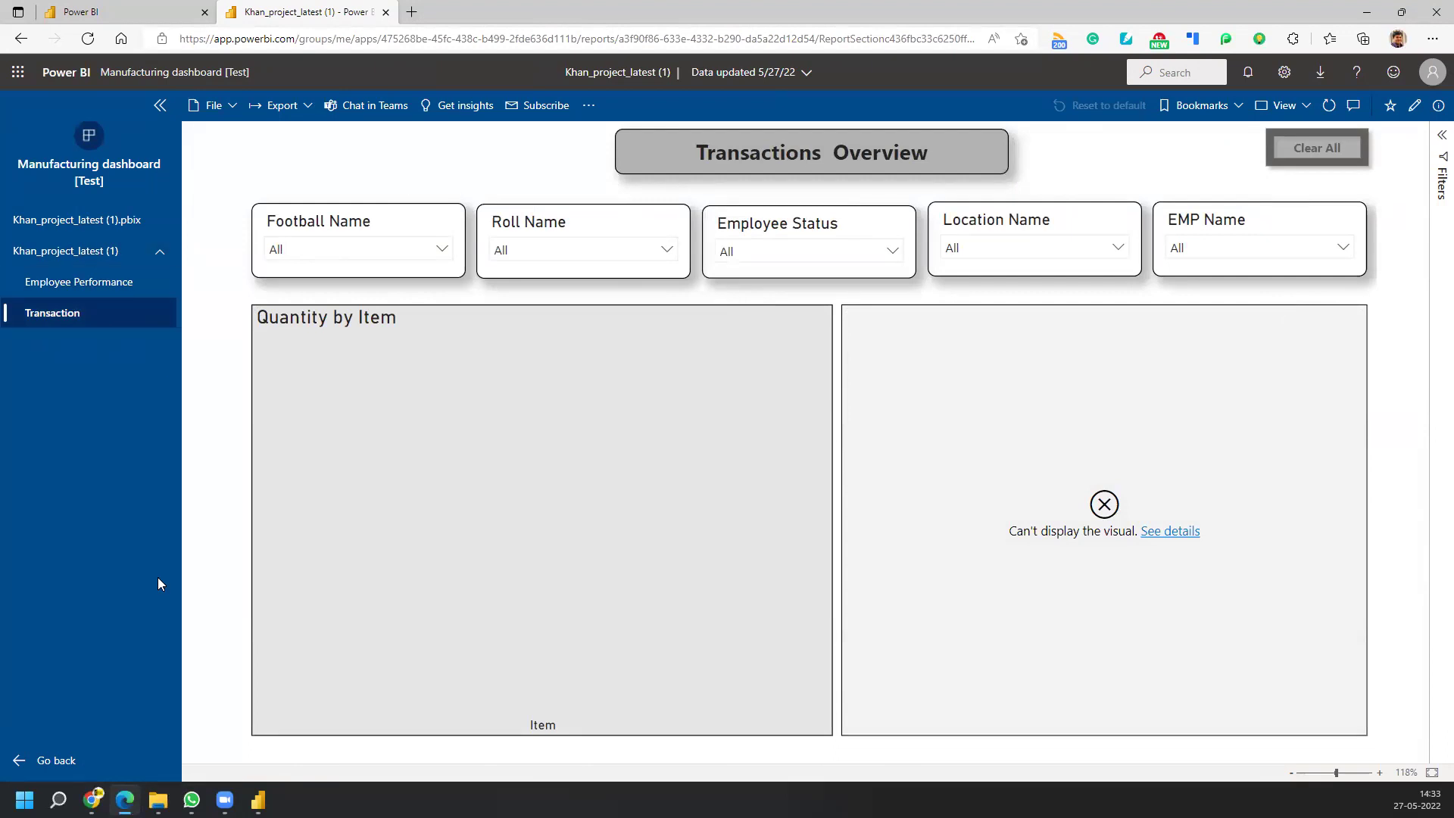
Back on the first tab, dismiss the publish confirmation and open Khan_project_latest (1) in Manufacturing dashboard [Test].
click(121, 11)
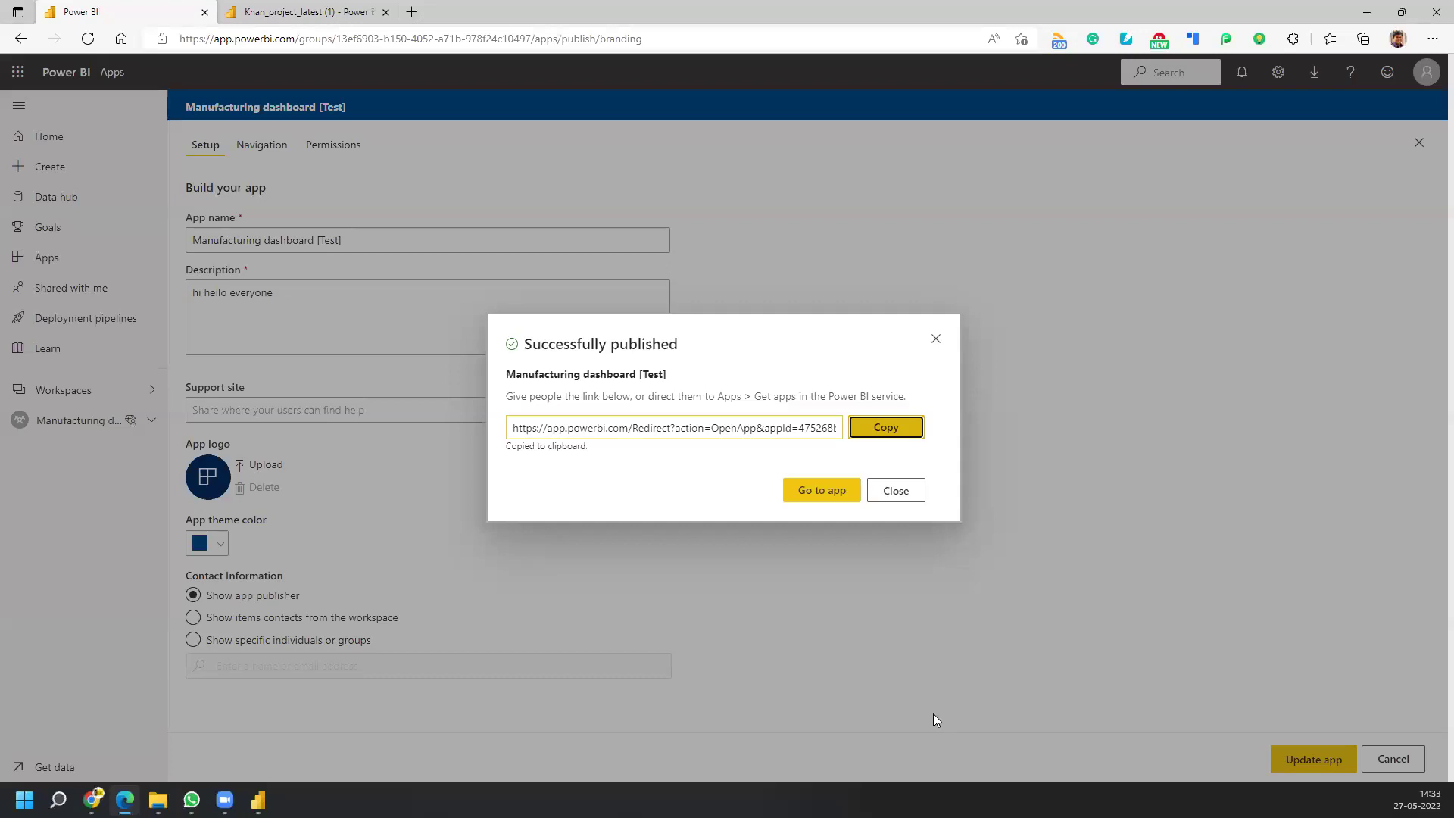
click(84, 312)
click(72, 319)
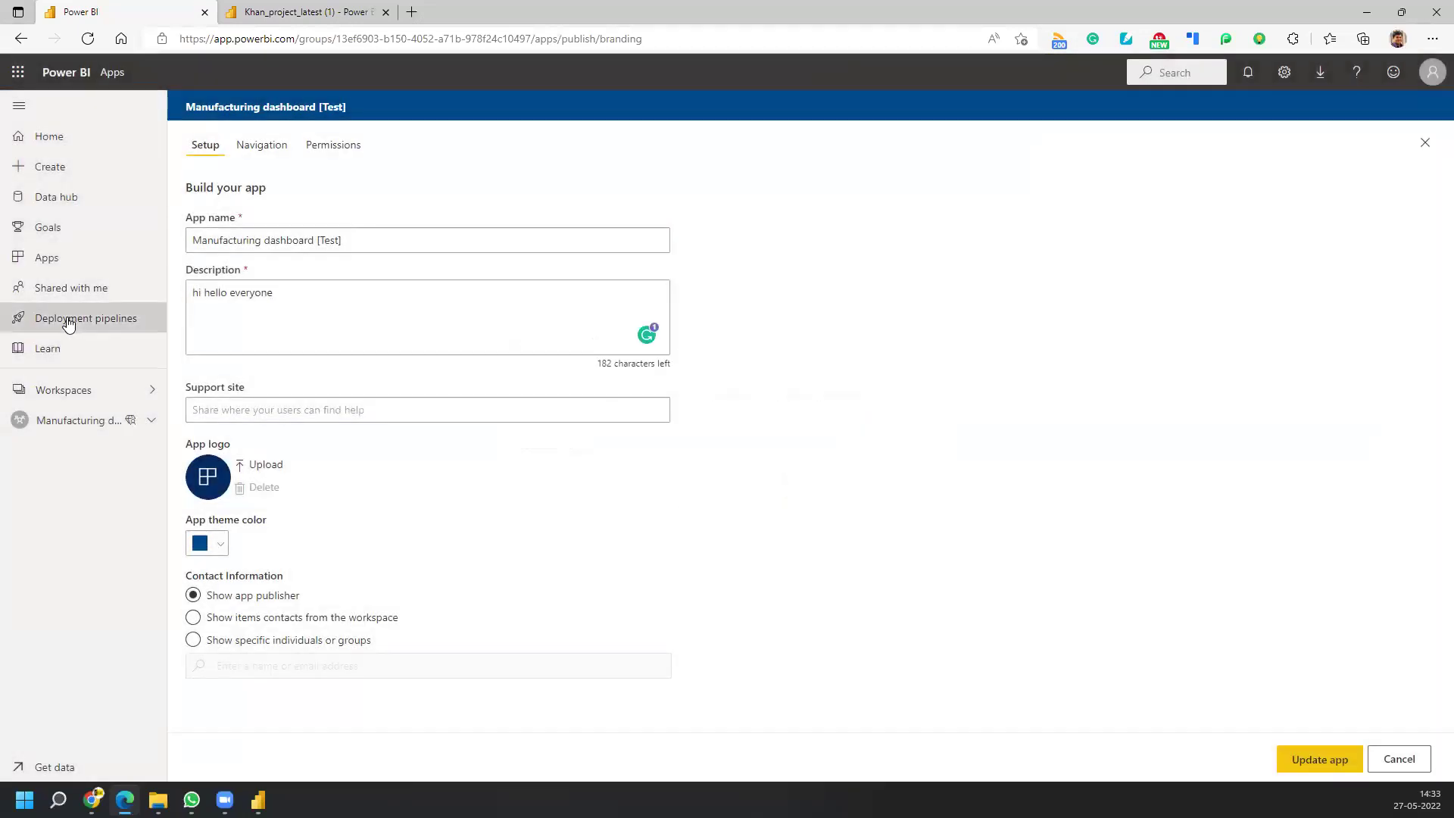
click(62, 394)
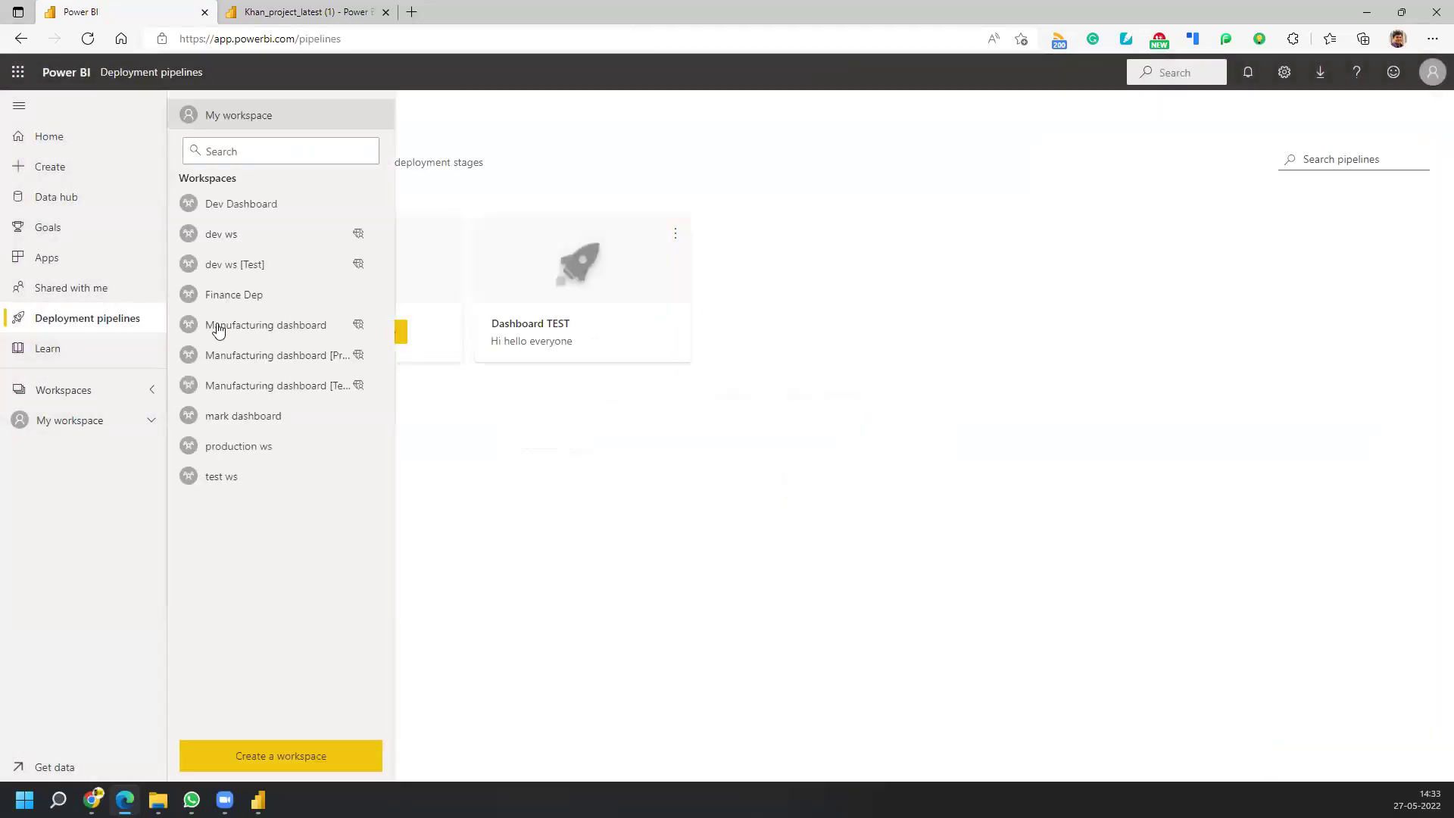
click(291, 386)
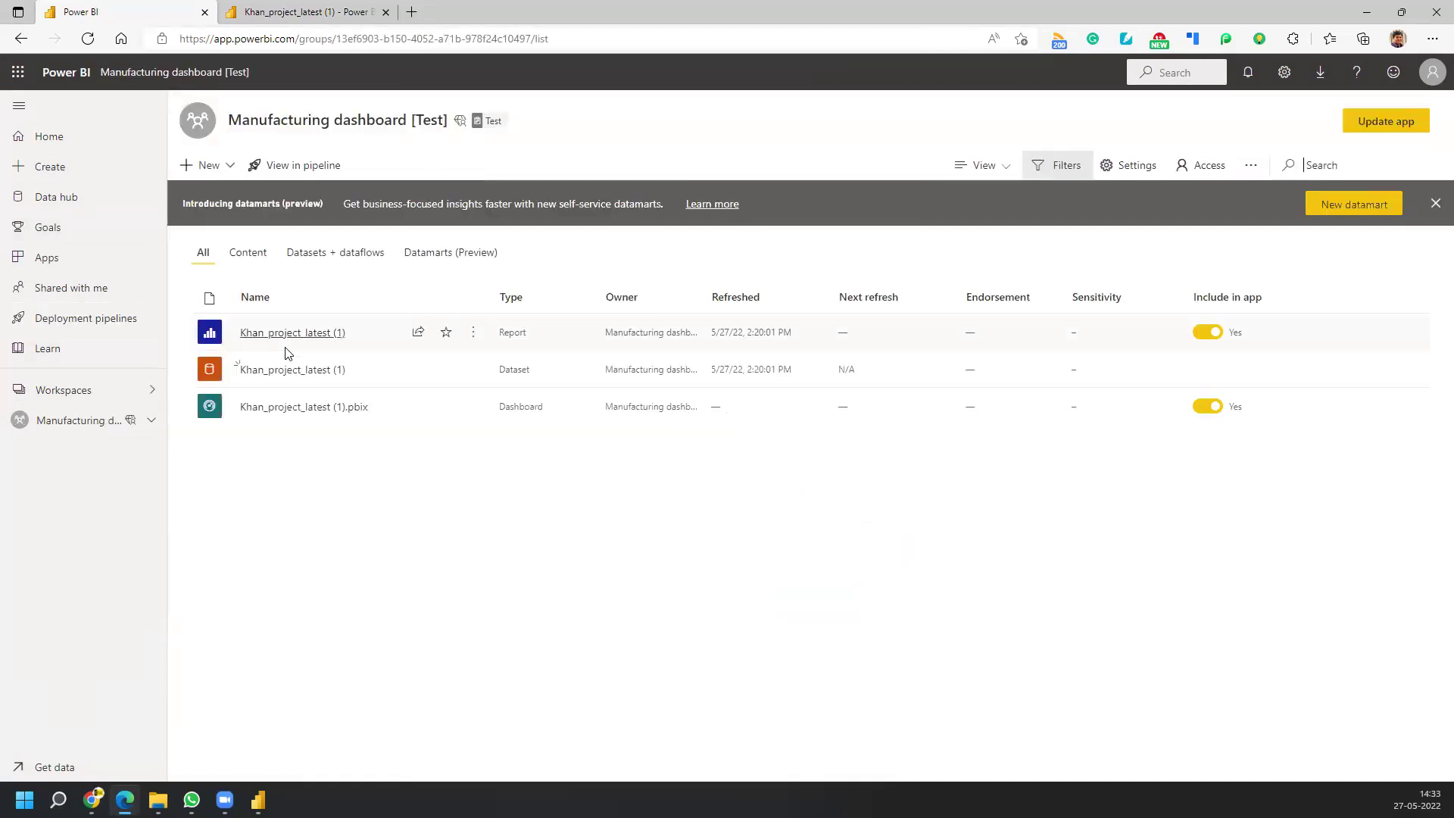
click(286, 341)
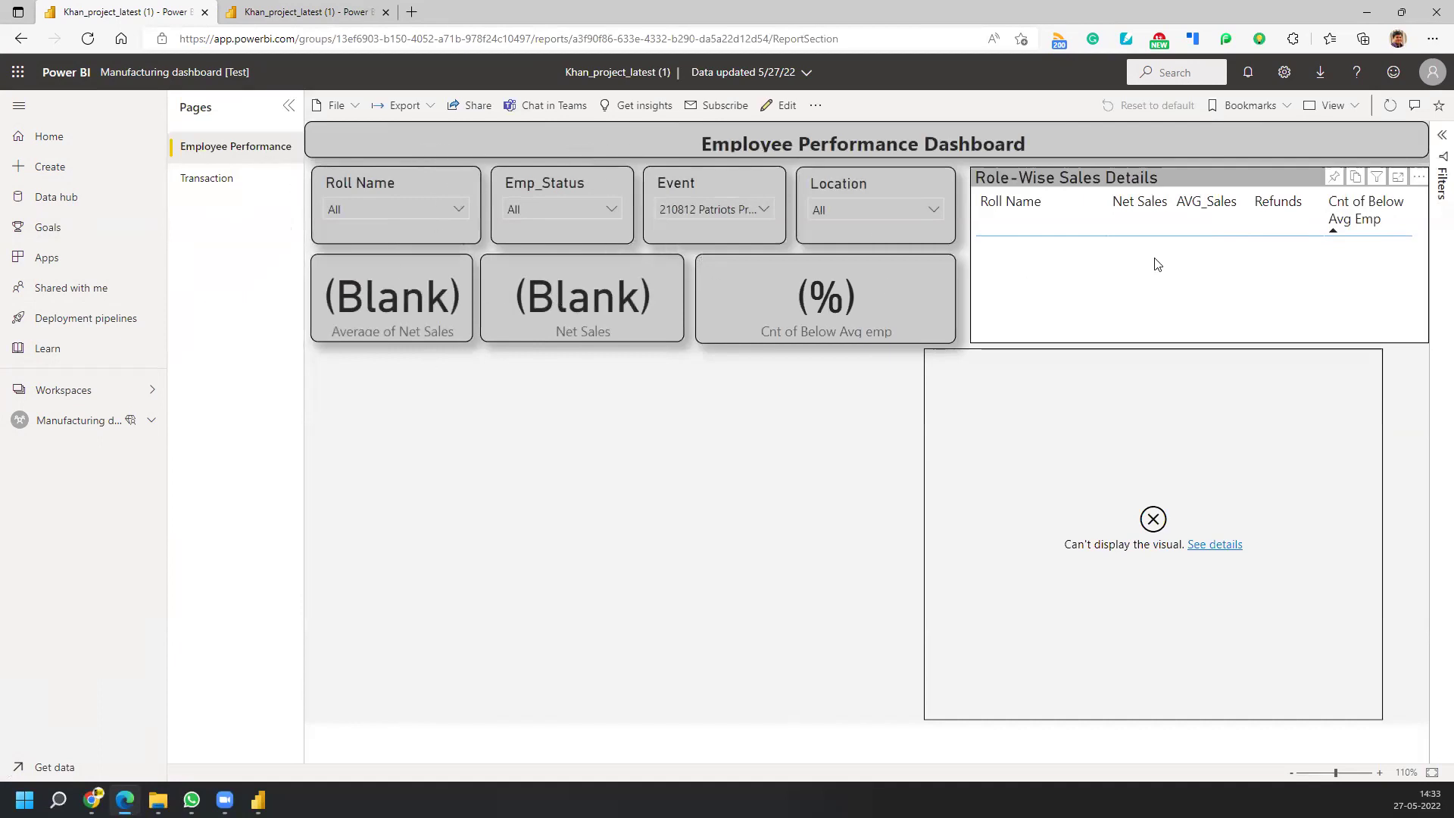
Select the Role-Wise Sales Details table, then return to the Manufacturing dashboard [Test] app.
click(1019, 204)
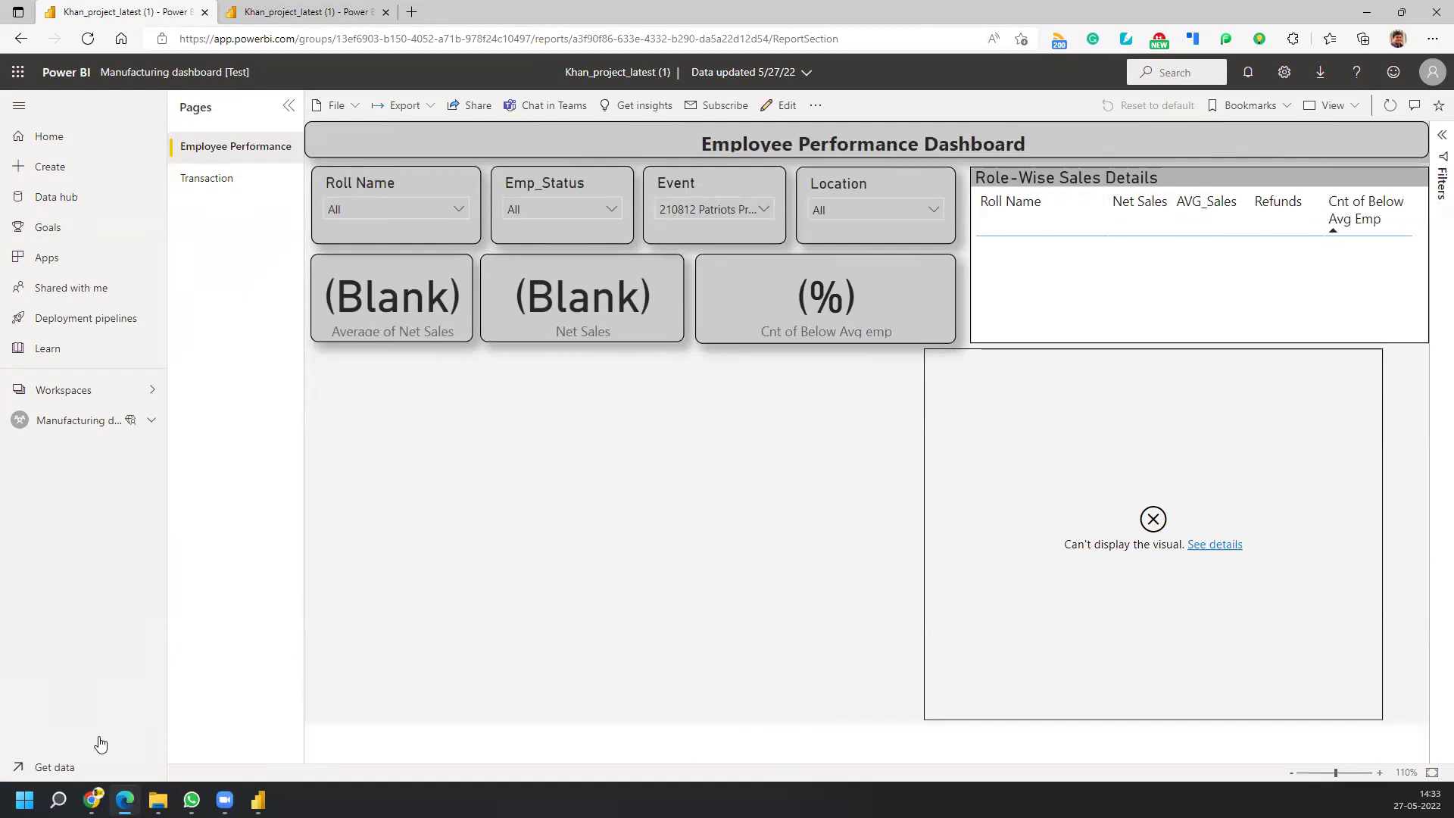
click(273, 9)
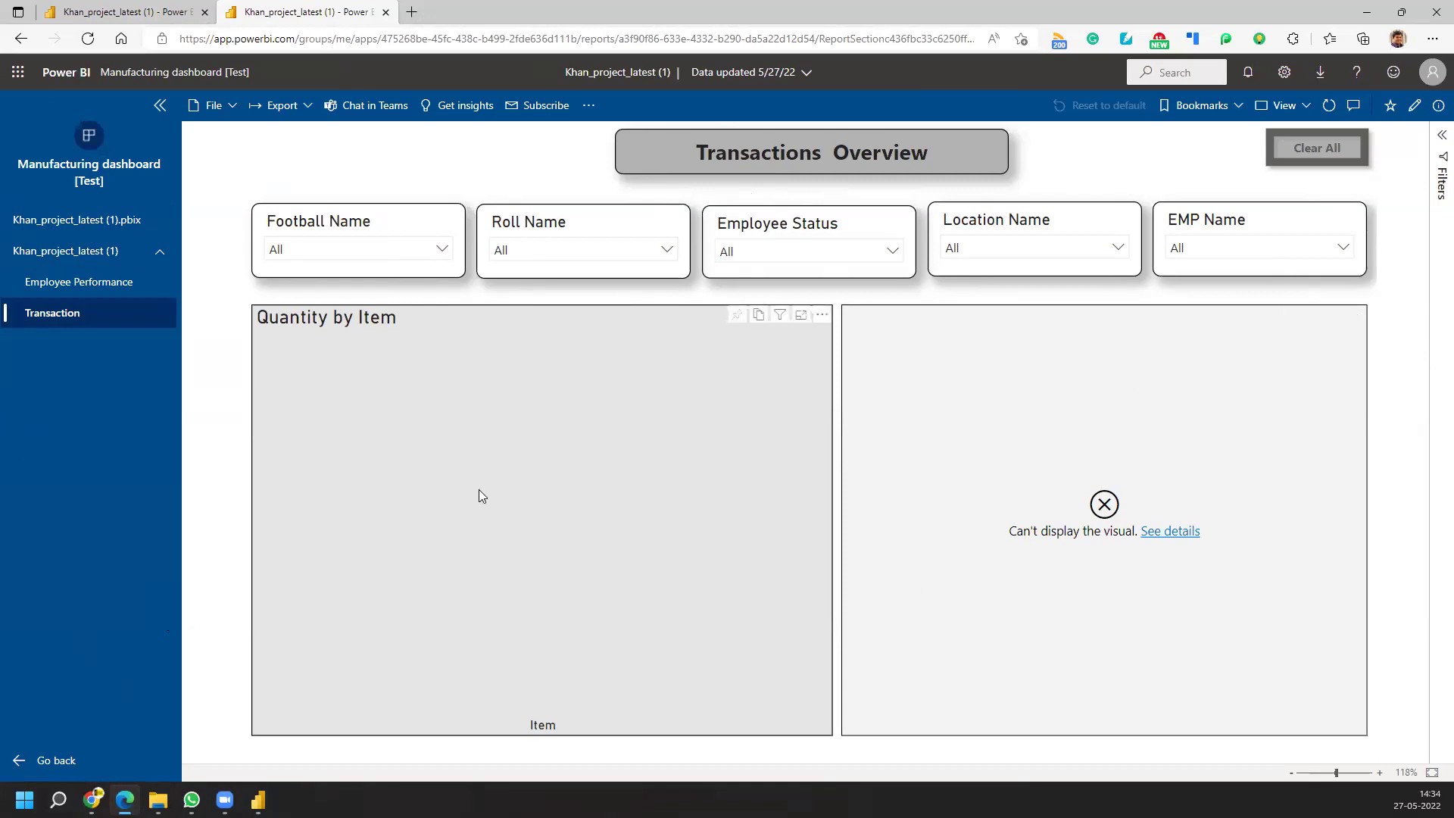
Open the Football Name, Roll Name, Employee Status, Location Name and EMP Name slicer dropdowns.
click(370, 257)
click(535, 259)
click(744, 258)
click(987, 257)
click(1231, 248)
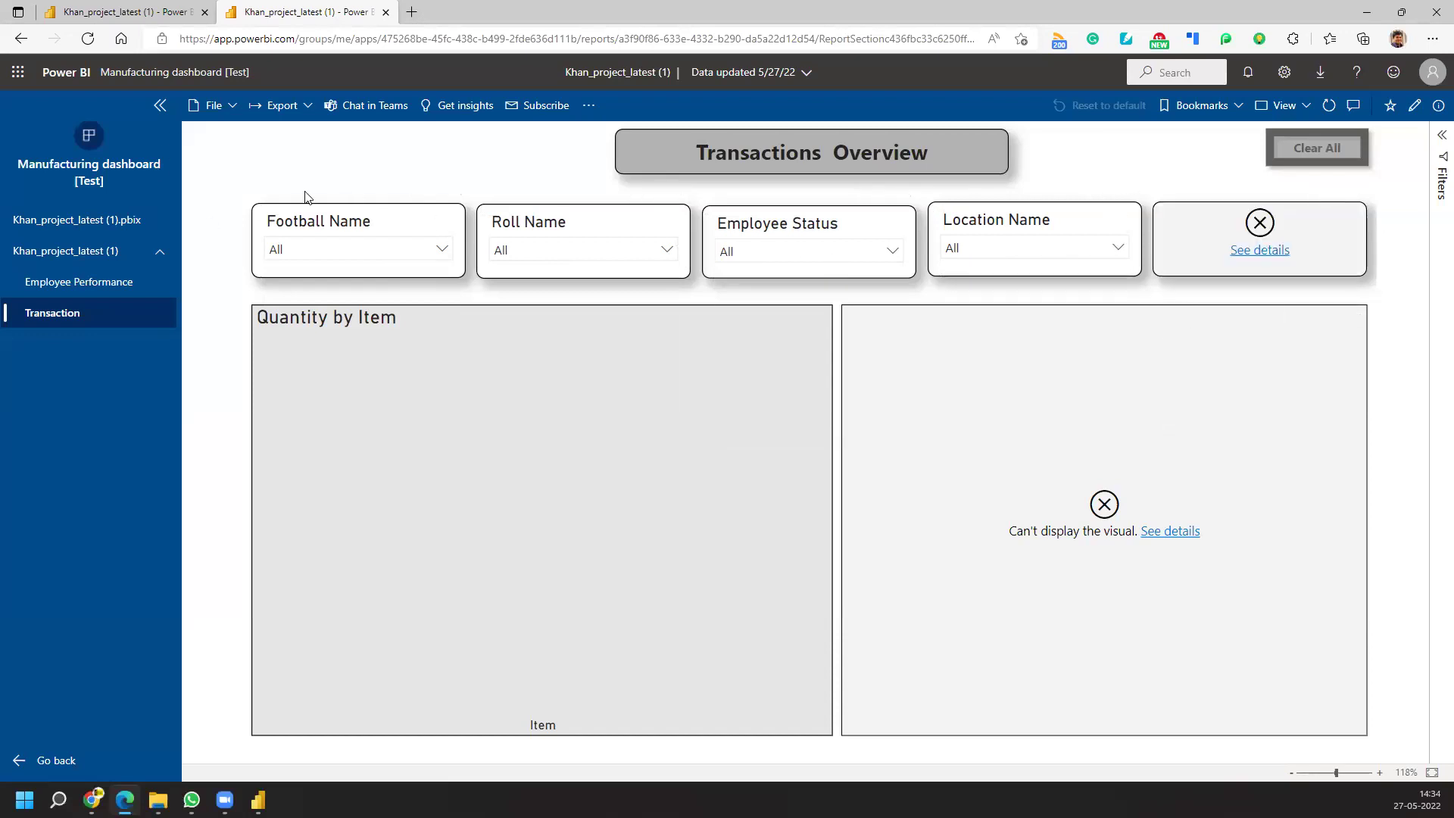
Check the Export options, then show the File menu's Embed report submenu.
click(311, 107)
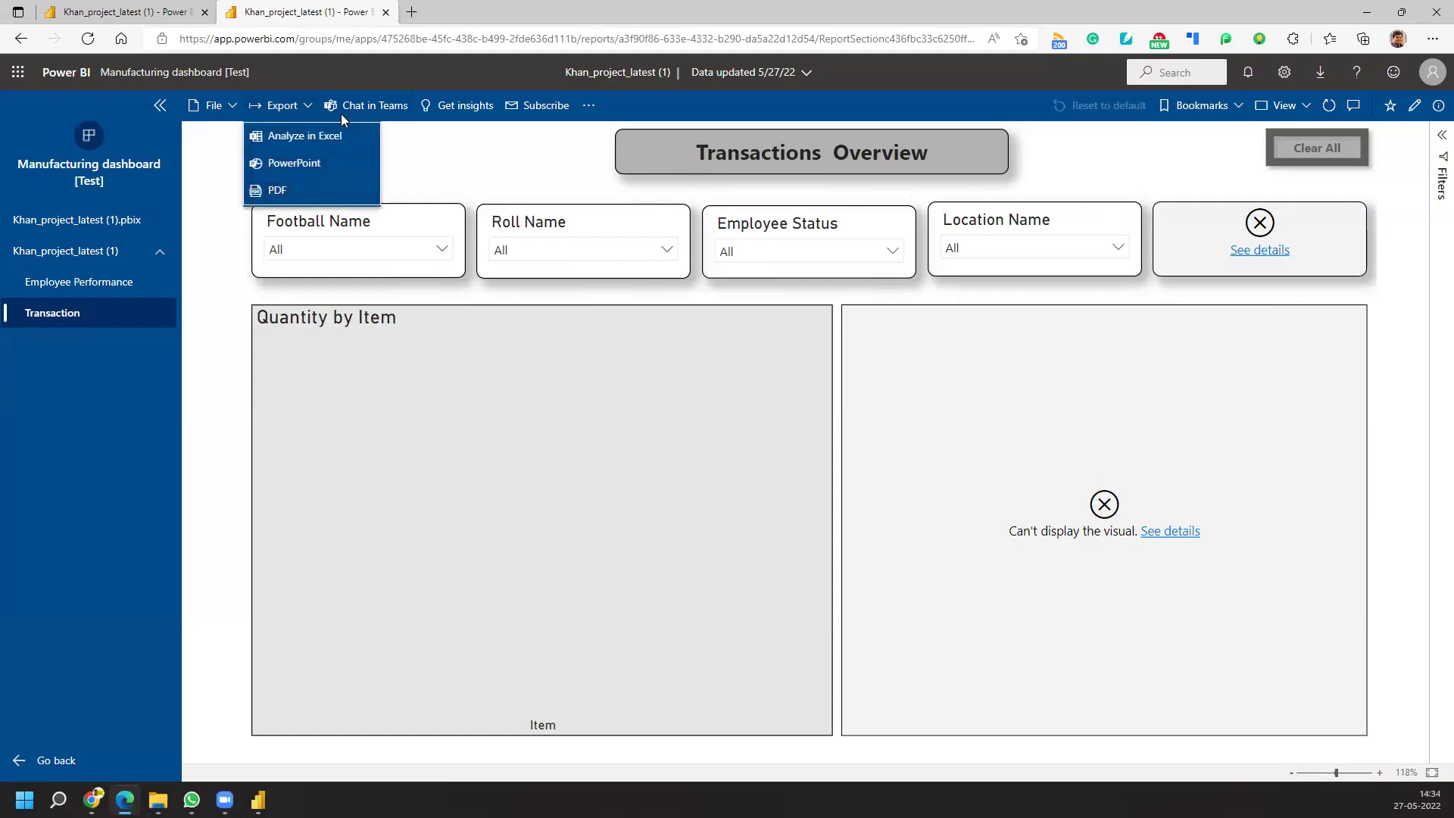
click(232, 111)
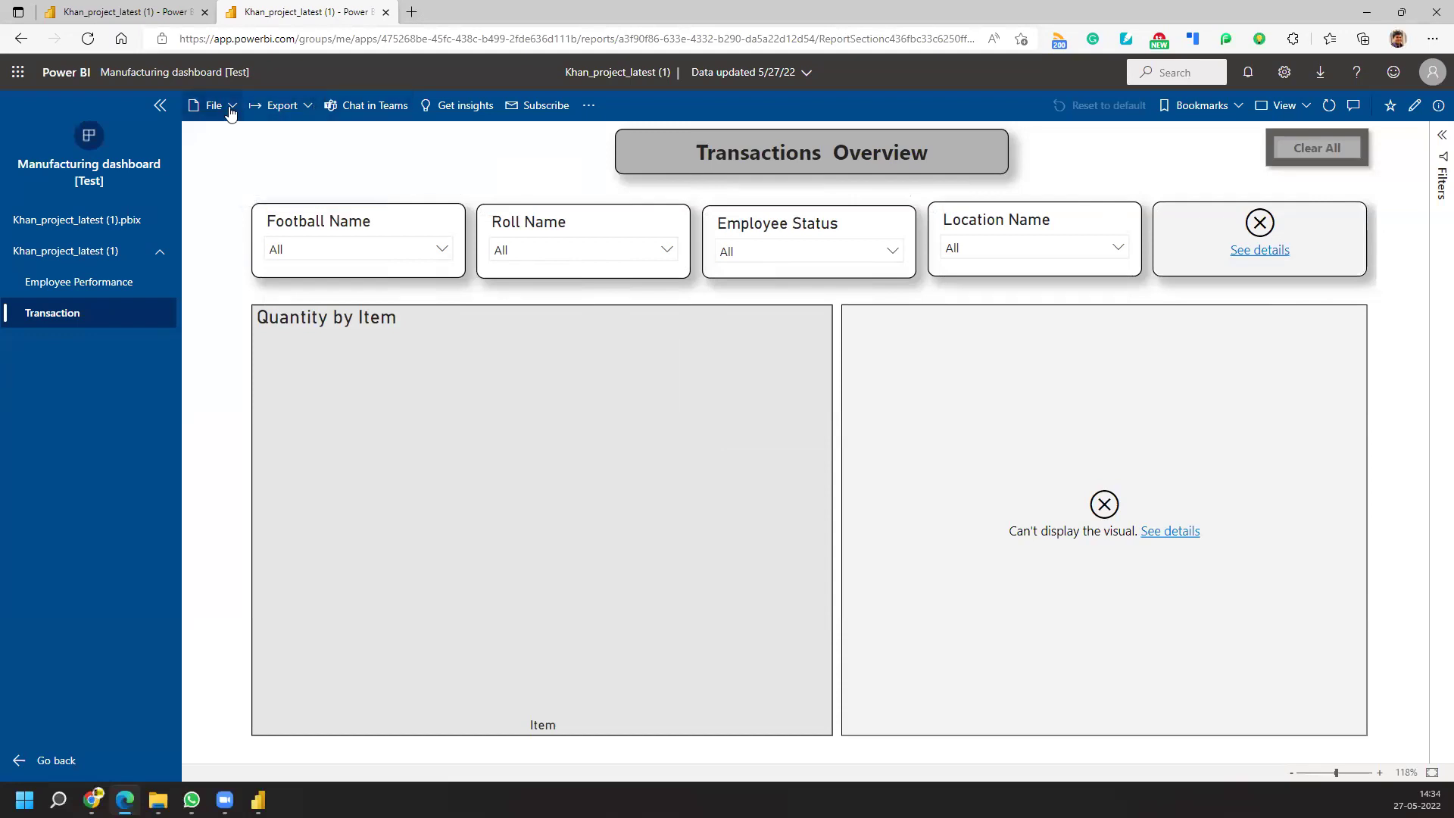
click(229, 113)
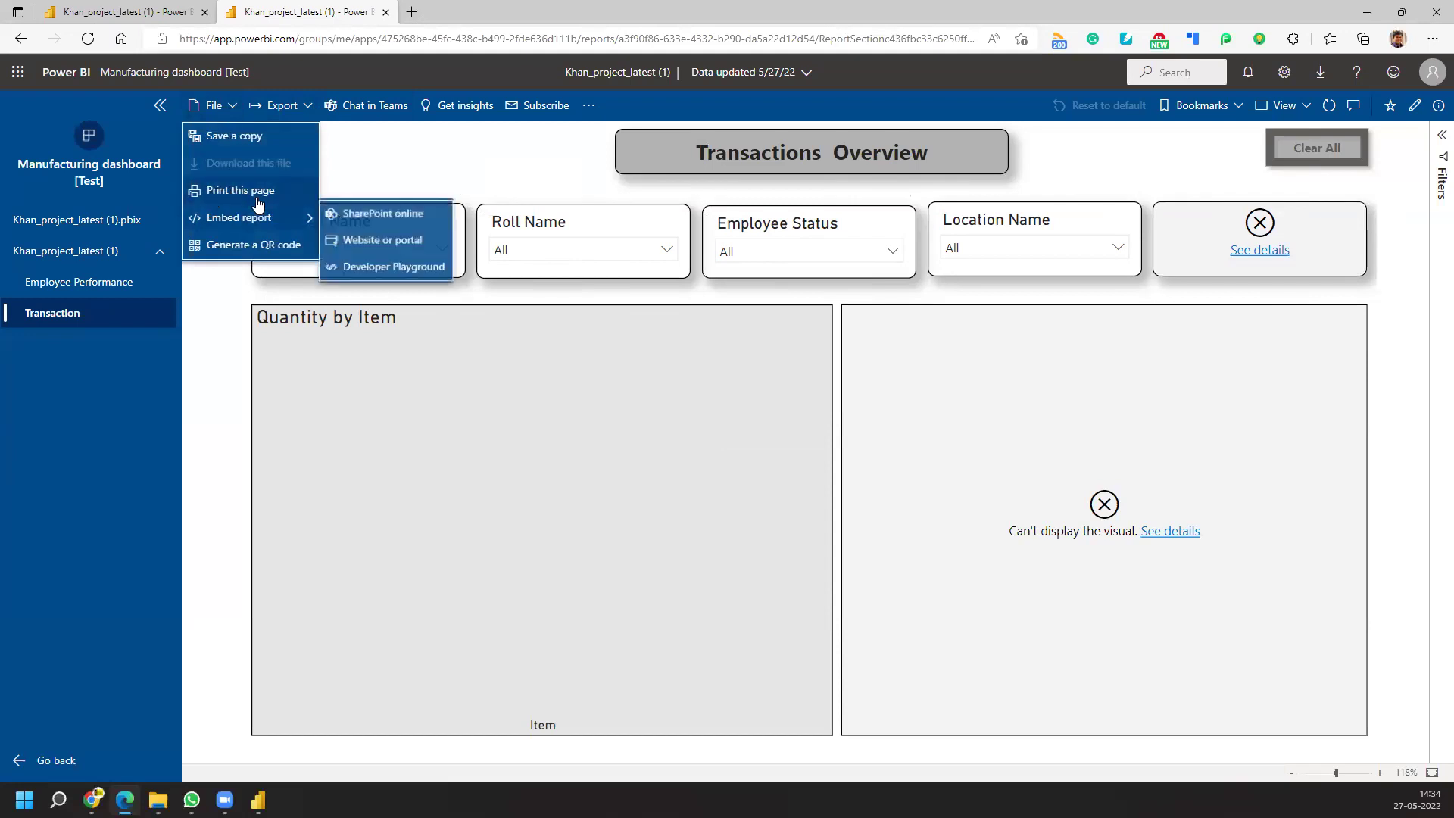
mouse_move(268, 219)
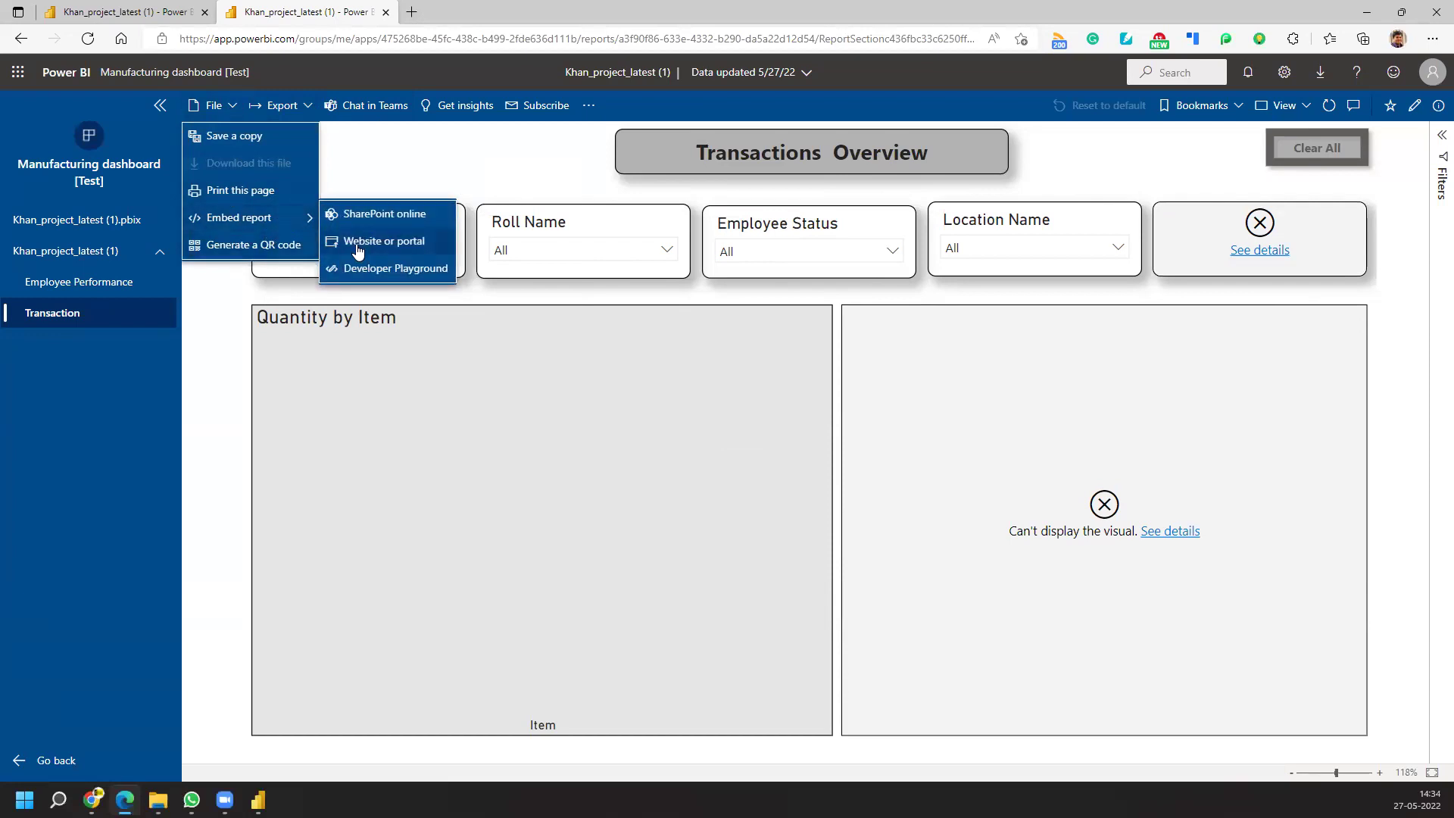
Get the Website or portal embed code, select its HTML iframe snippet, then close the dialog.
click(358, 251)
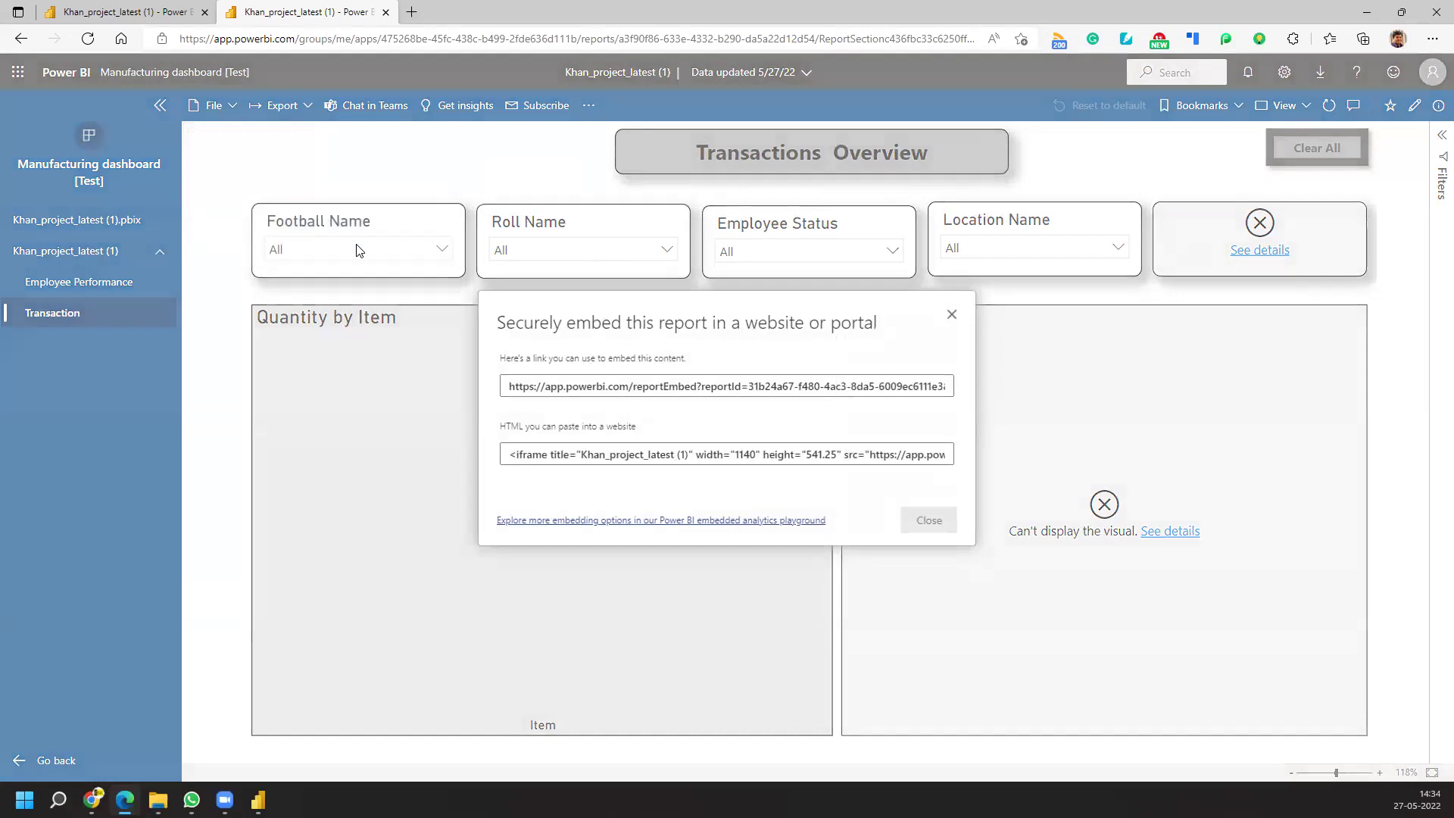
click(505, 453)
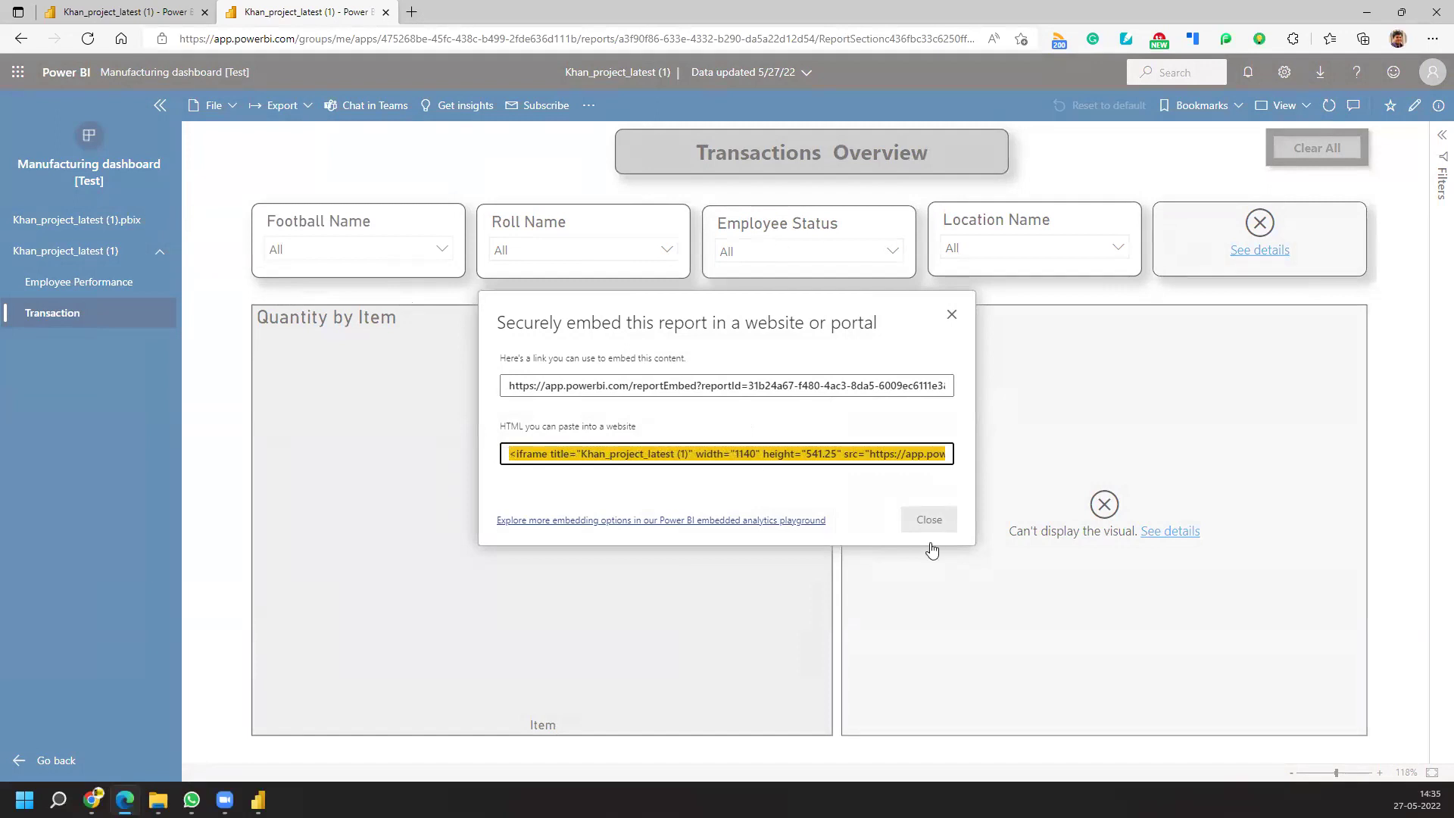
click(929, 520)
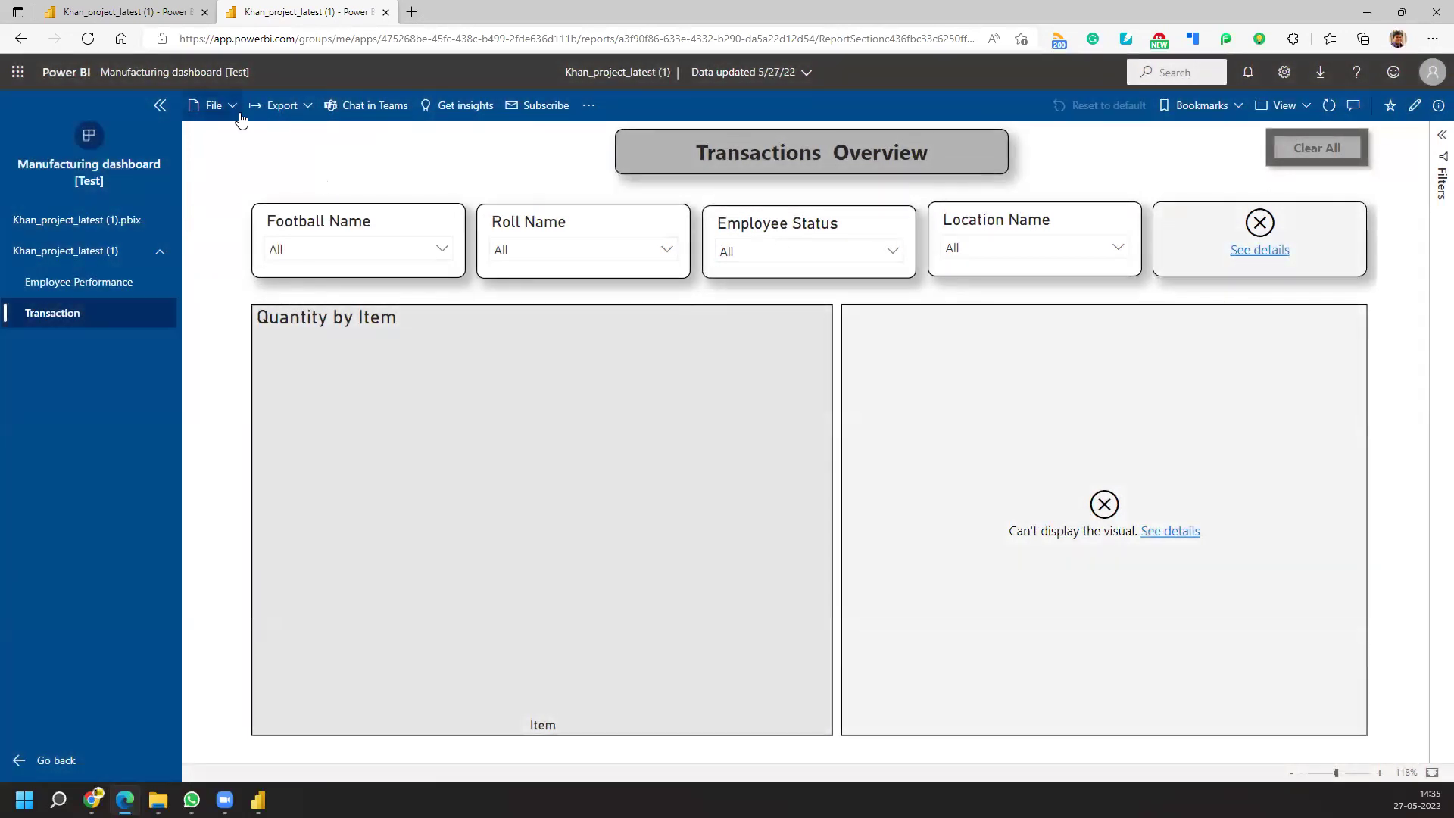
Open the app's File menu, glance at the workspace report tab, and return to the app.
click(213, 105)
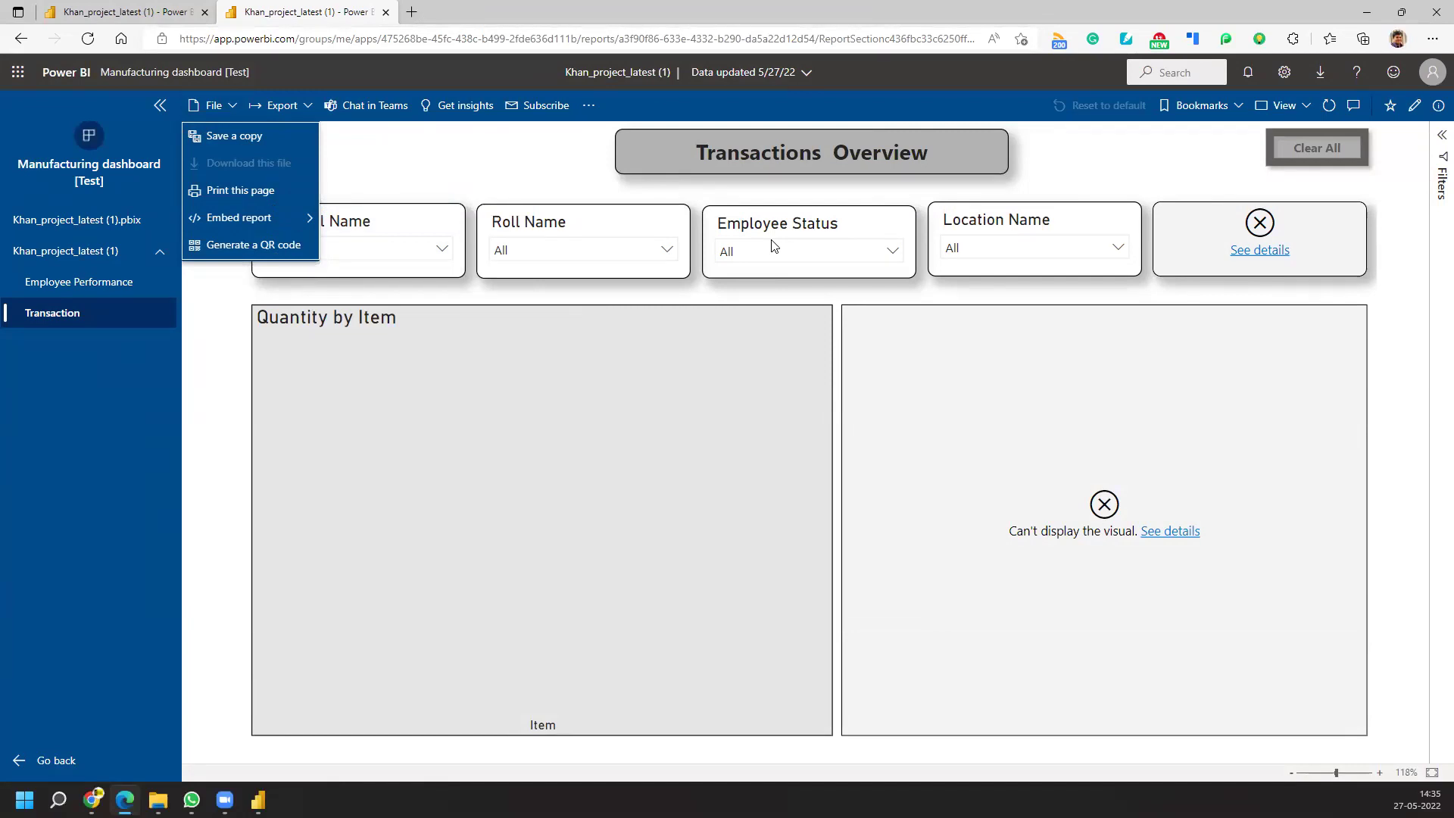
click(129, 11)
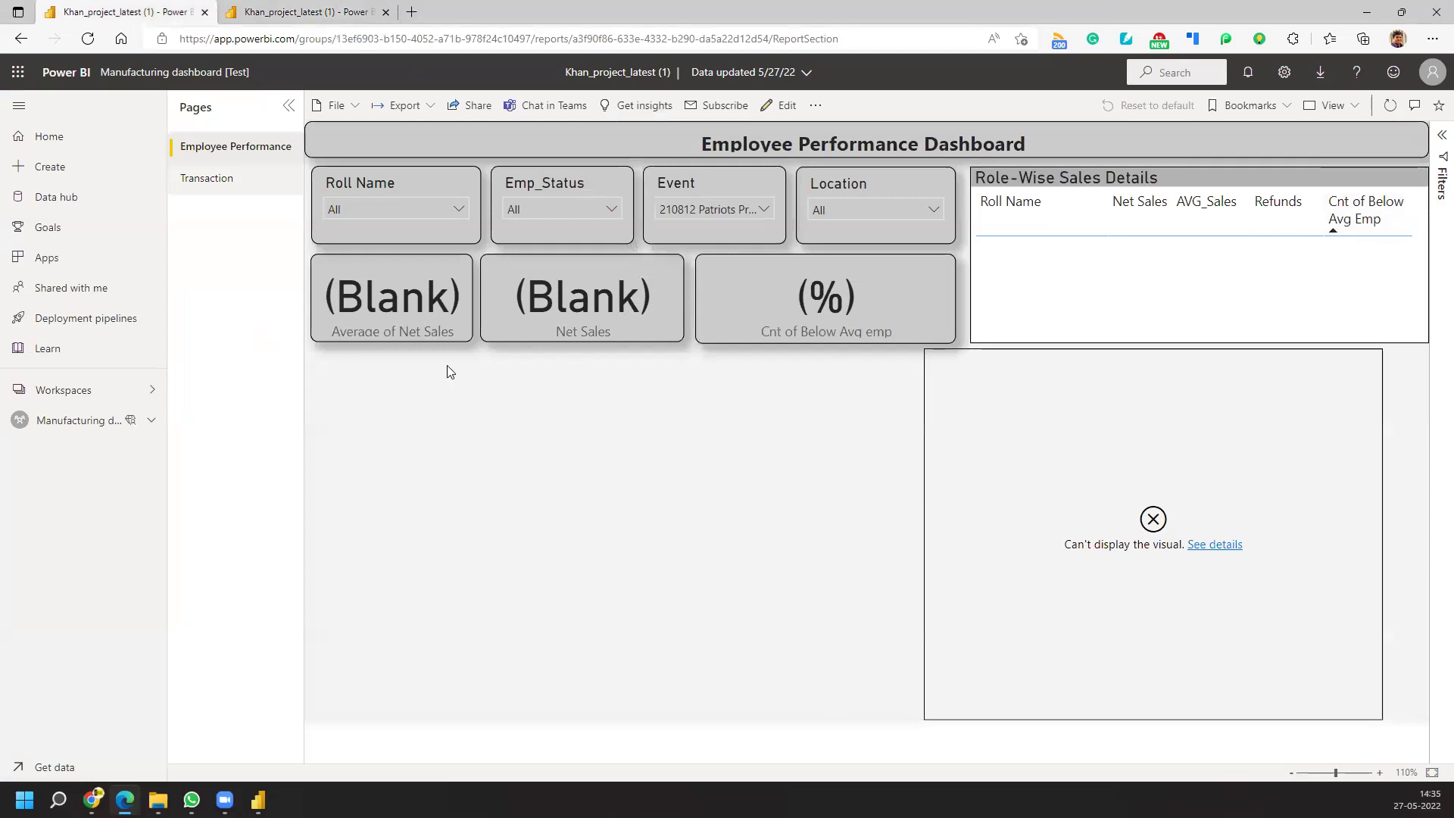
click(303, 11)
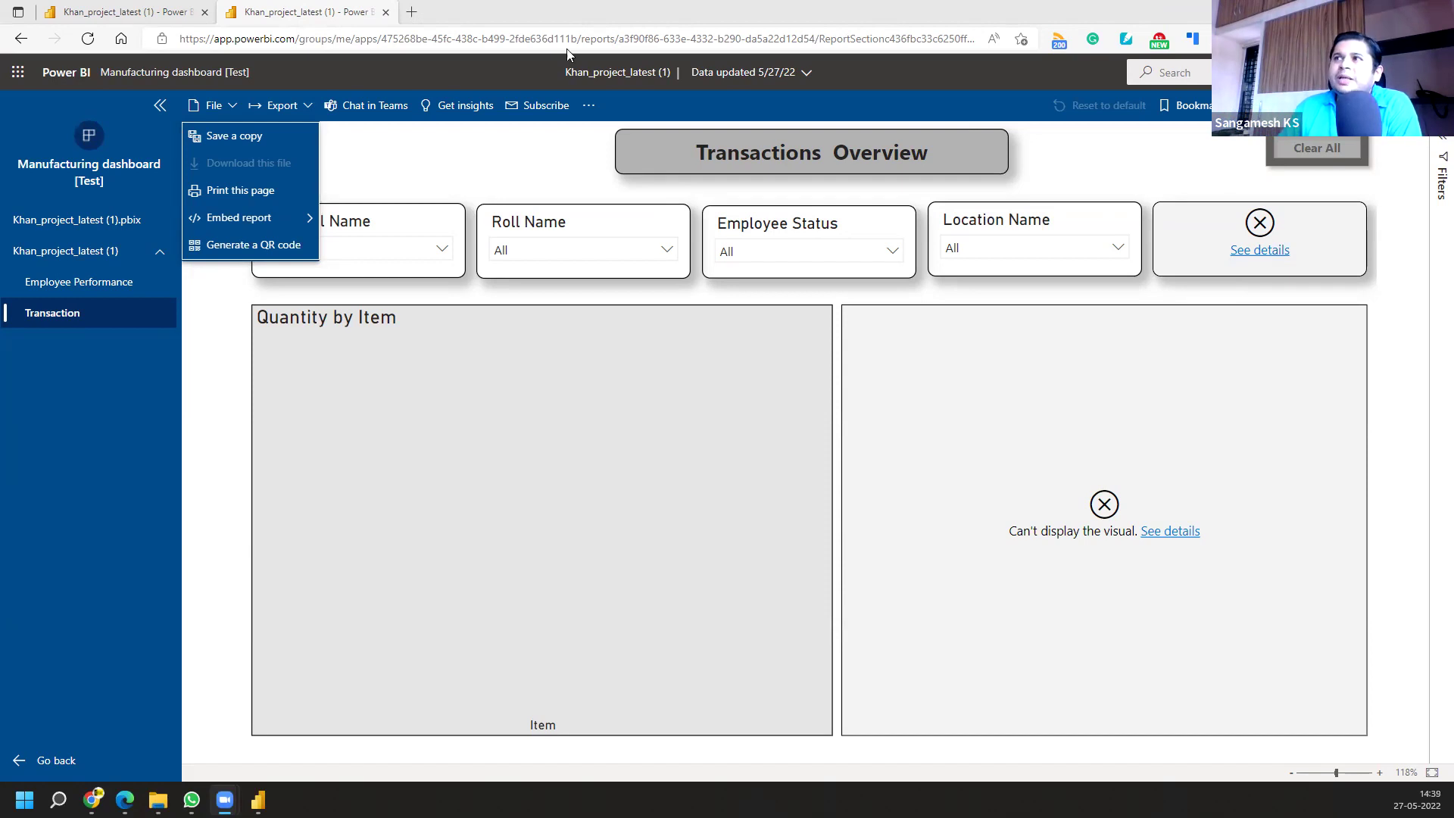
Choose Generate a QR code from the File menu for the Khan_project_latest (1) report.
click(226, 257)
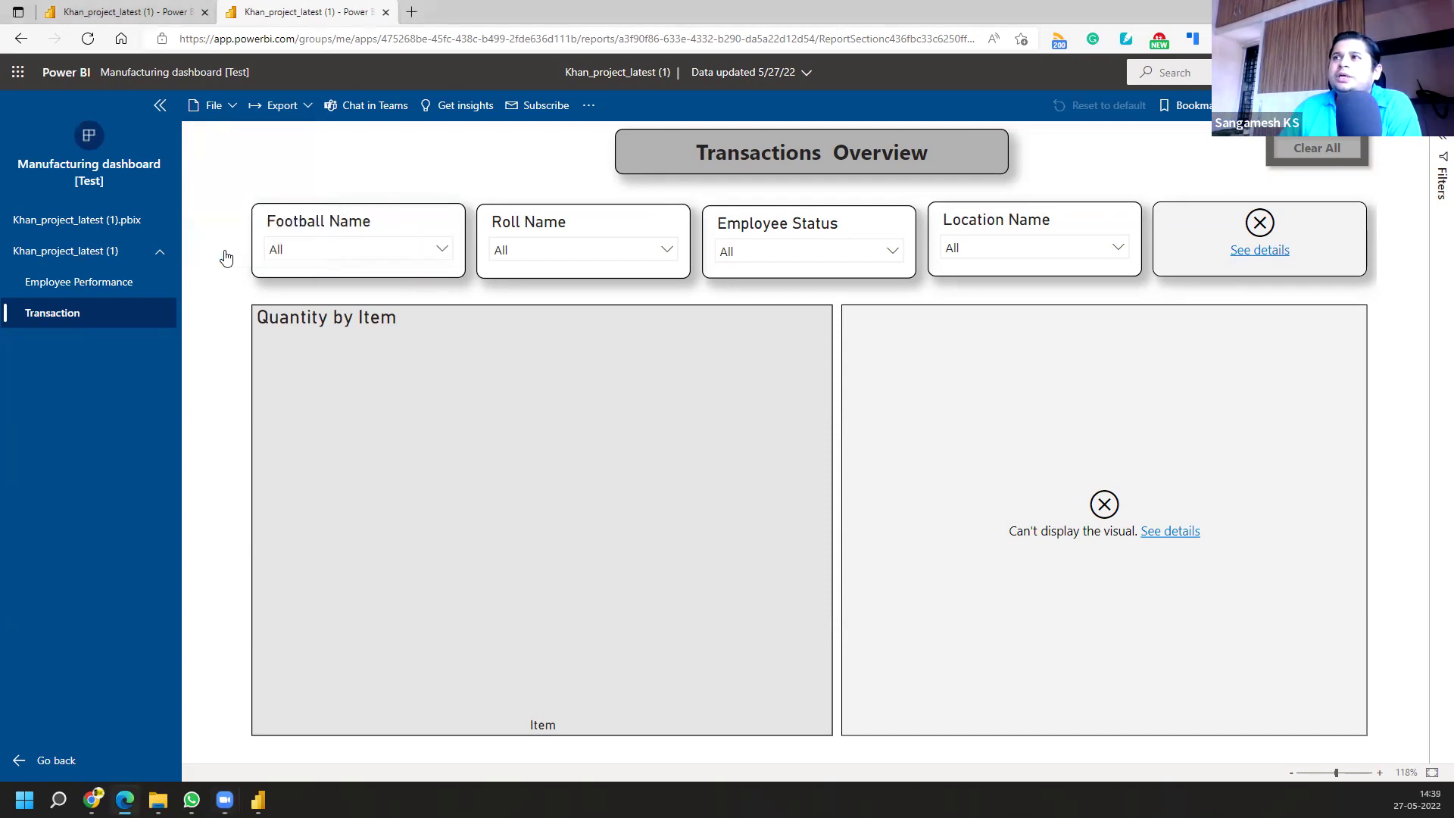
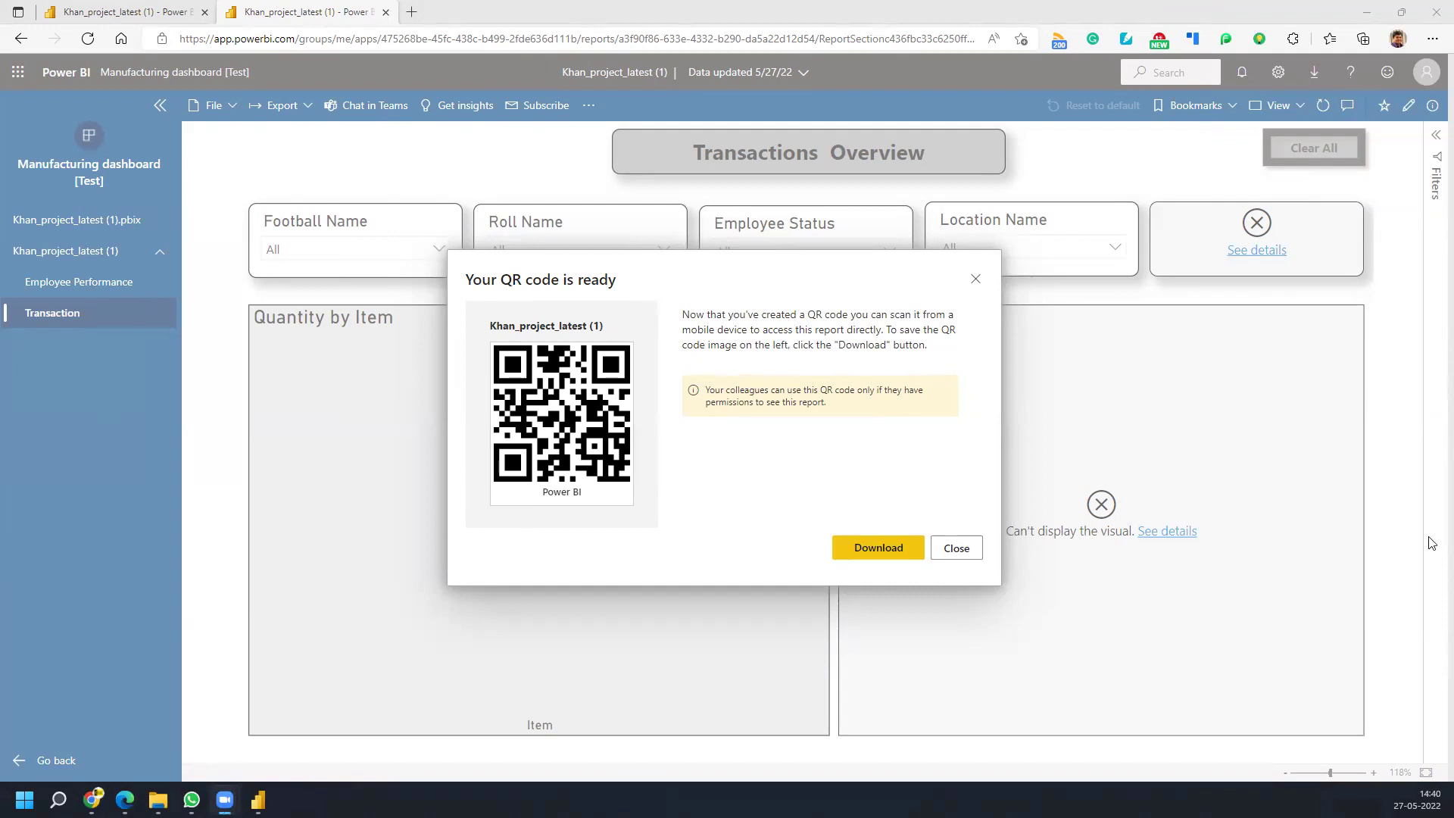
Dismiss the QR code dialog and open the Manufacturing dashboard [Test] workspace from Workspaces.
click(943, 547)
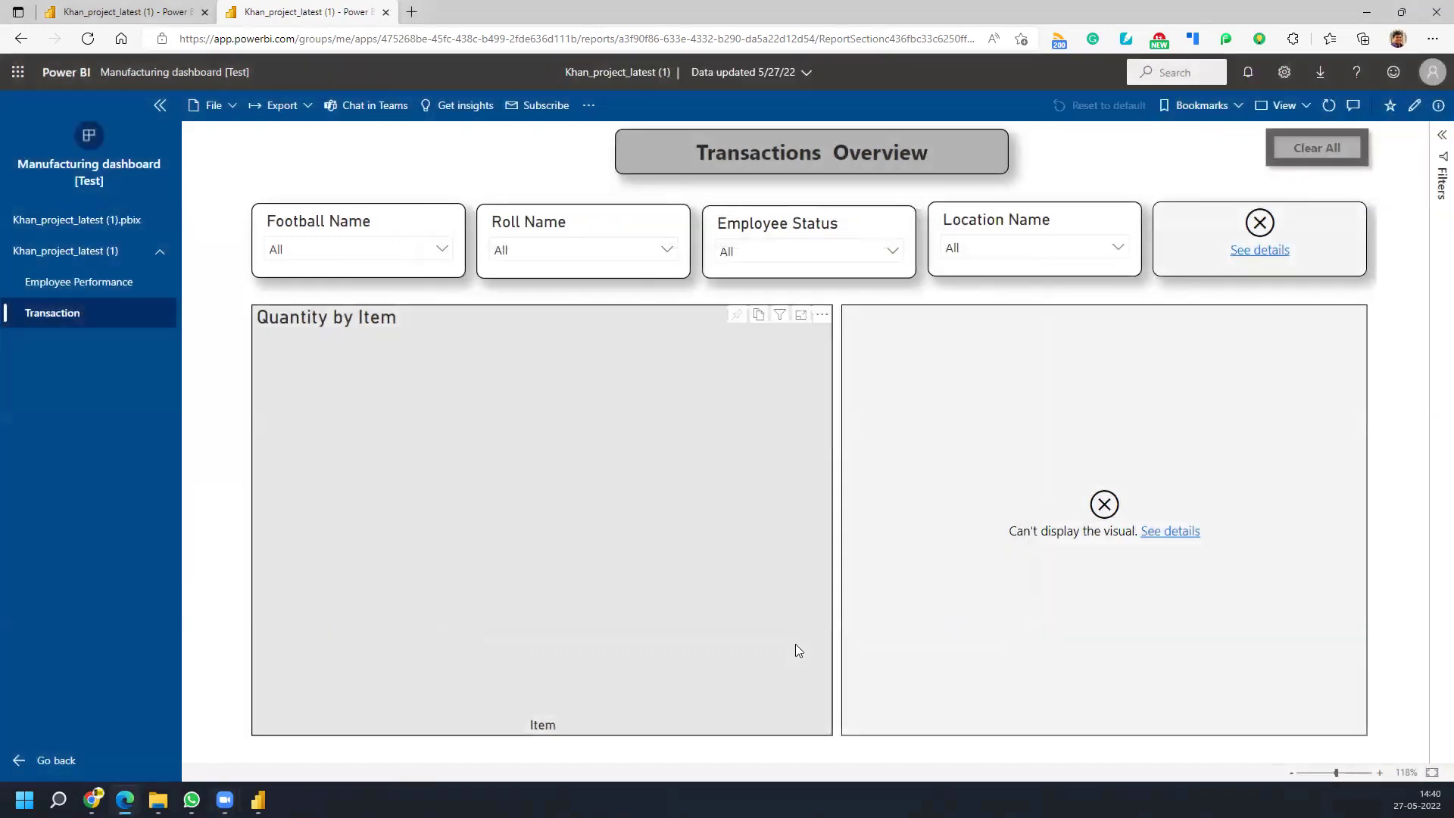
click(160, 106)
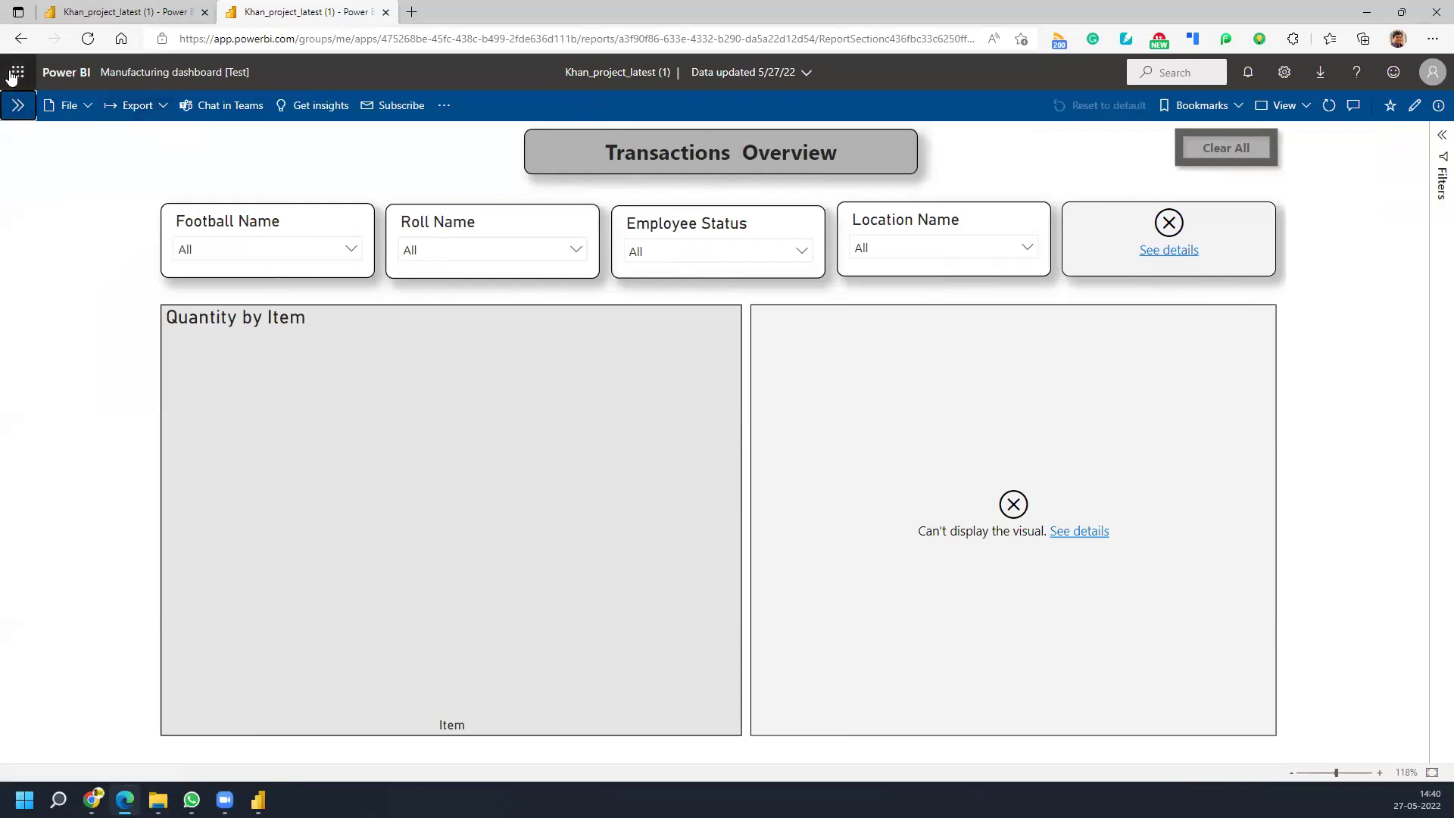
click(17, 72)
click(155, 8)
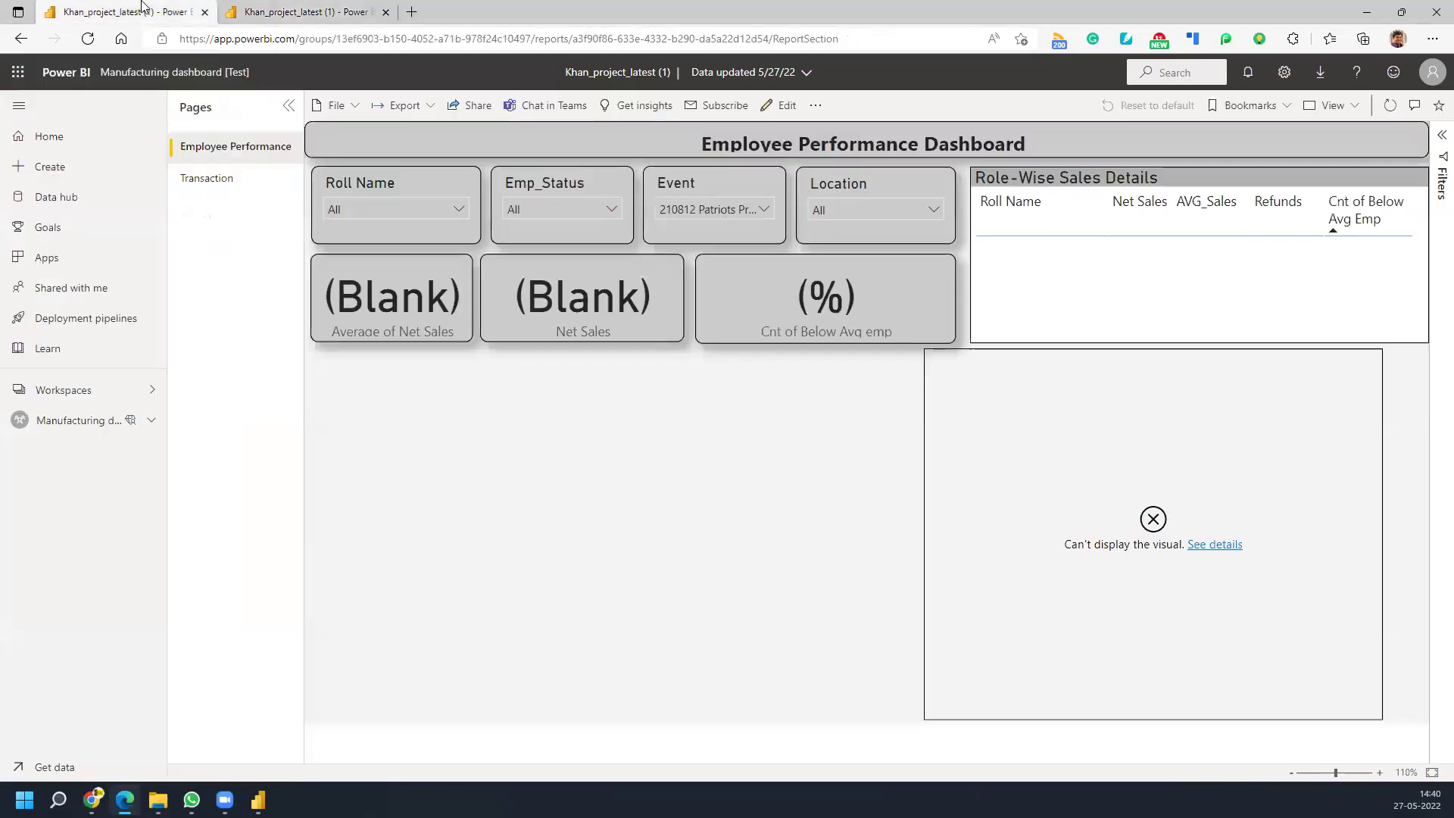
click(44, 394)
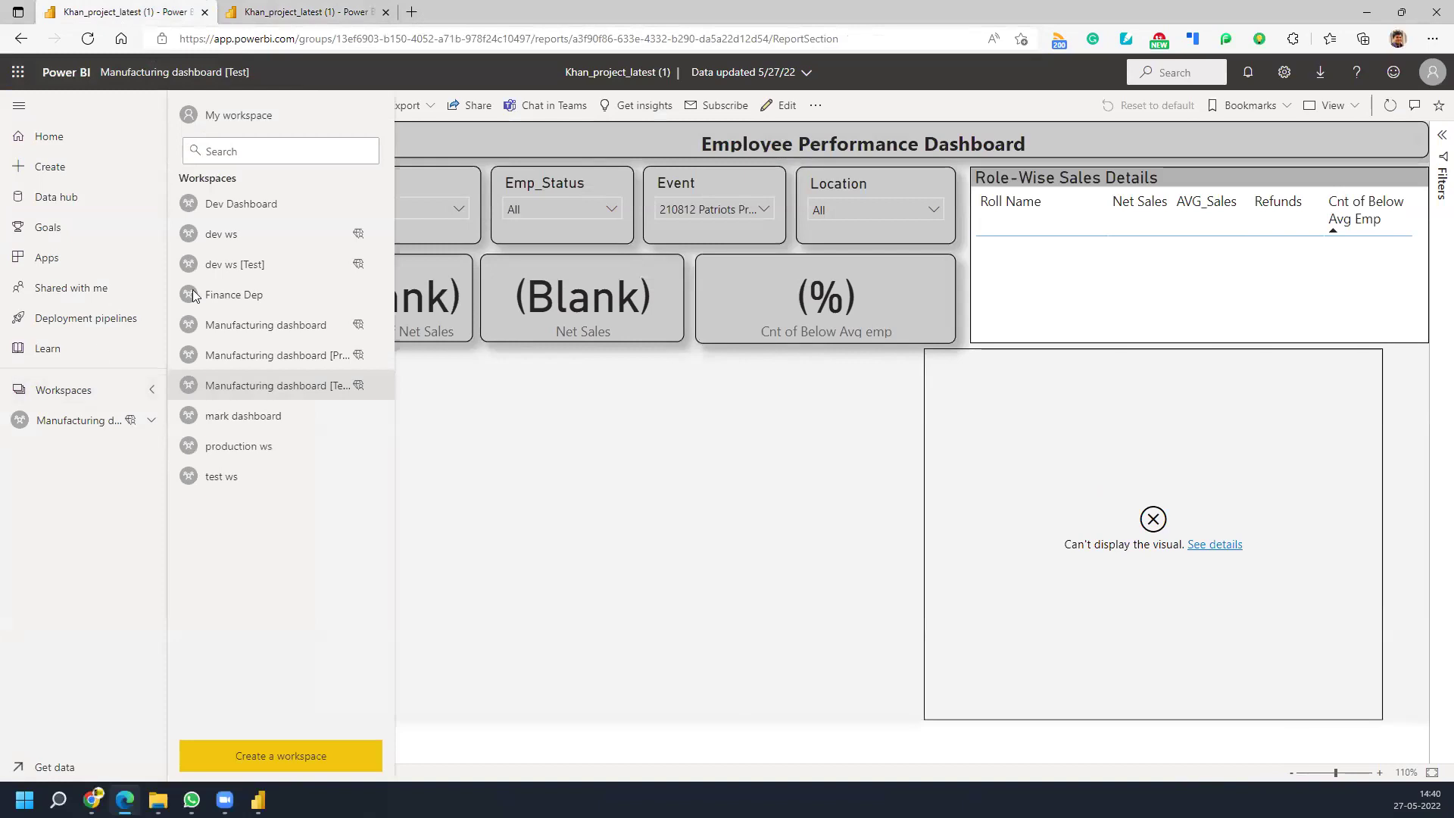
click(300, 400)
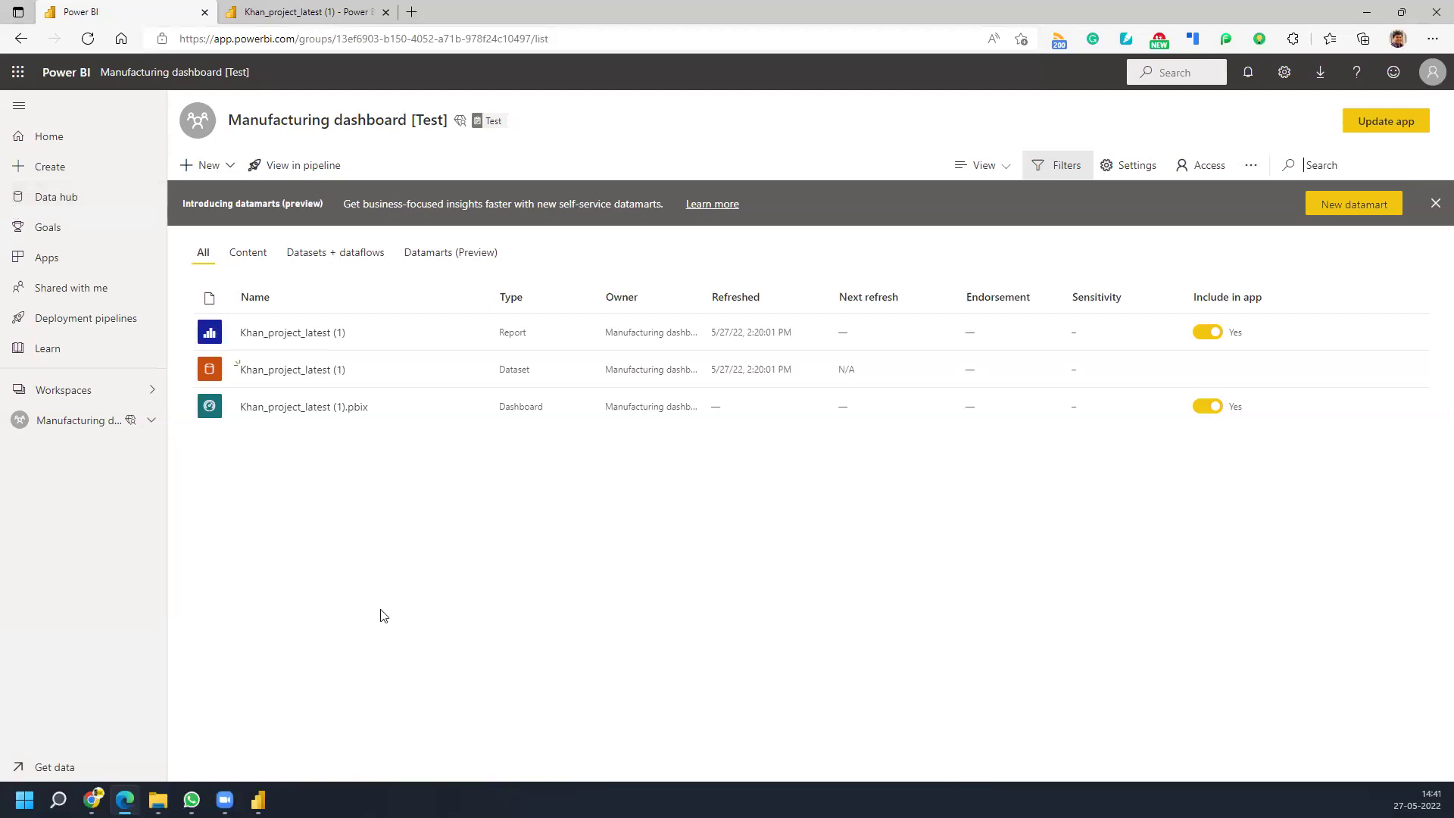
Search Bing for 'power bi licensing' in a new tab and open the Pricing & Product Comparison result.
click(411, 11)
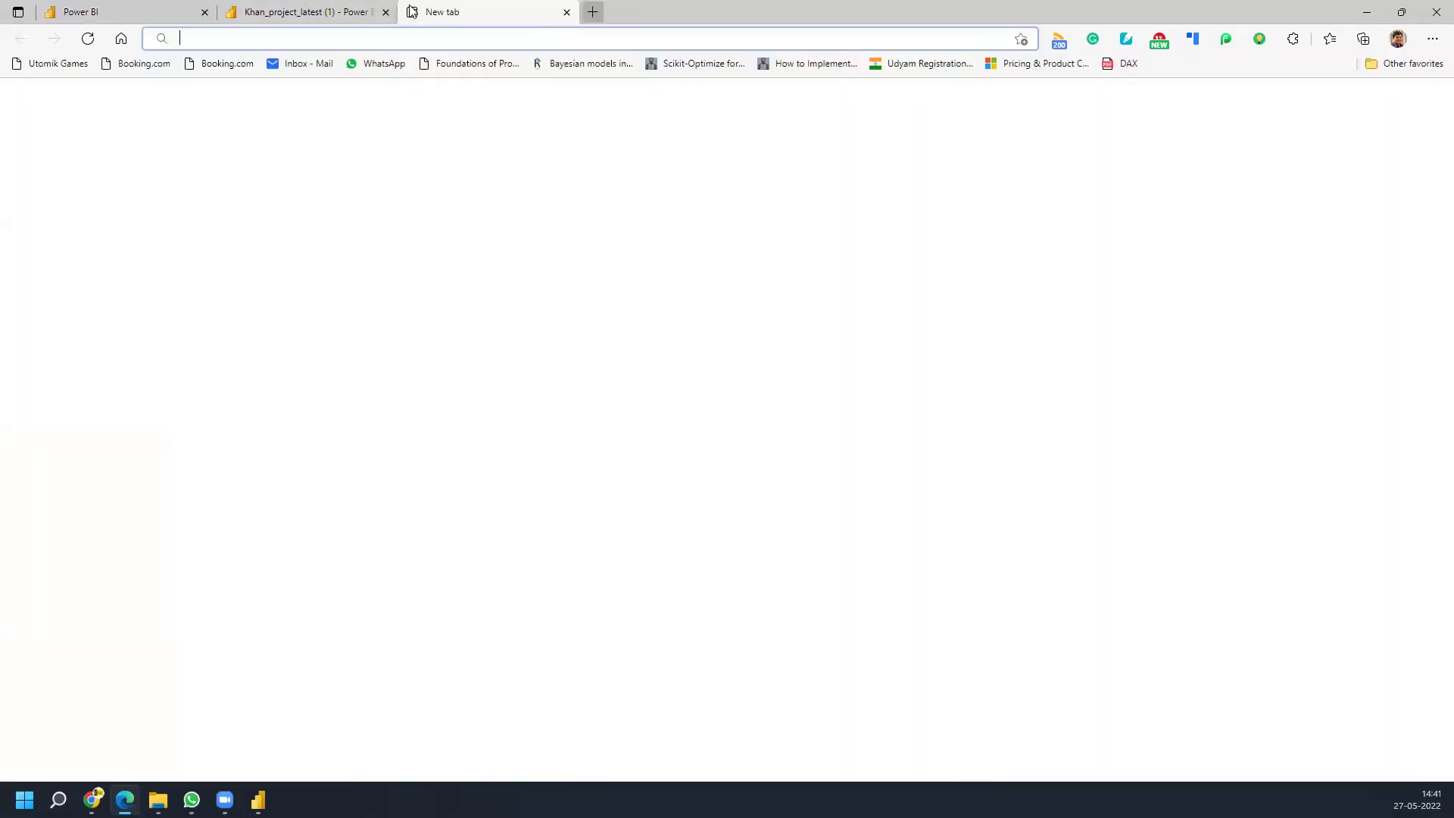
text(power)
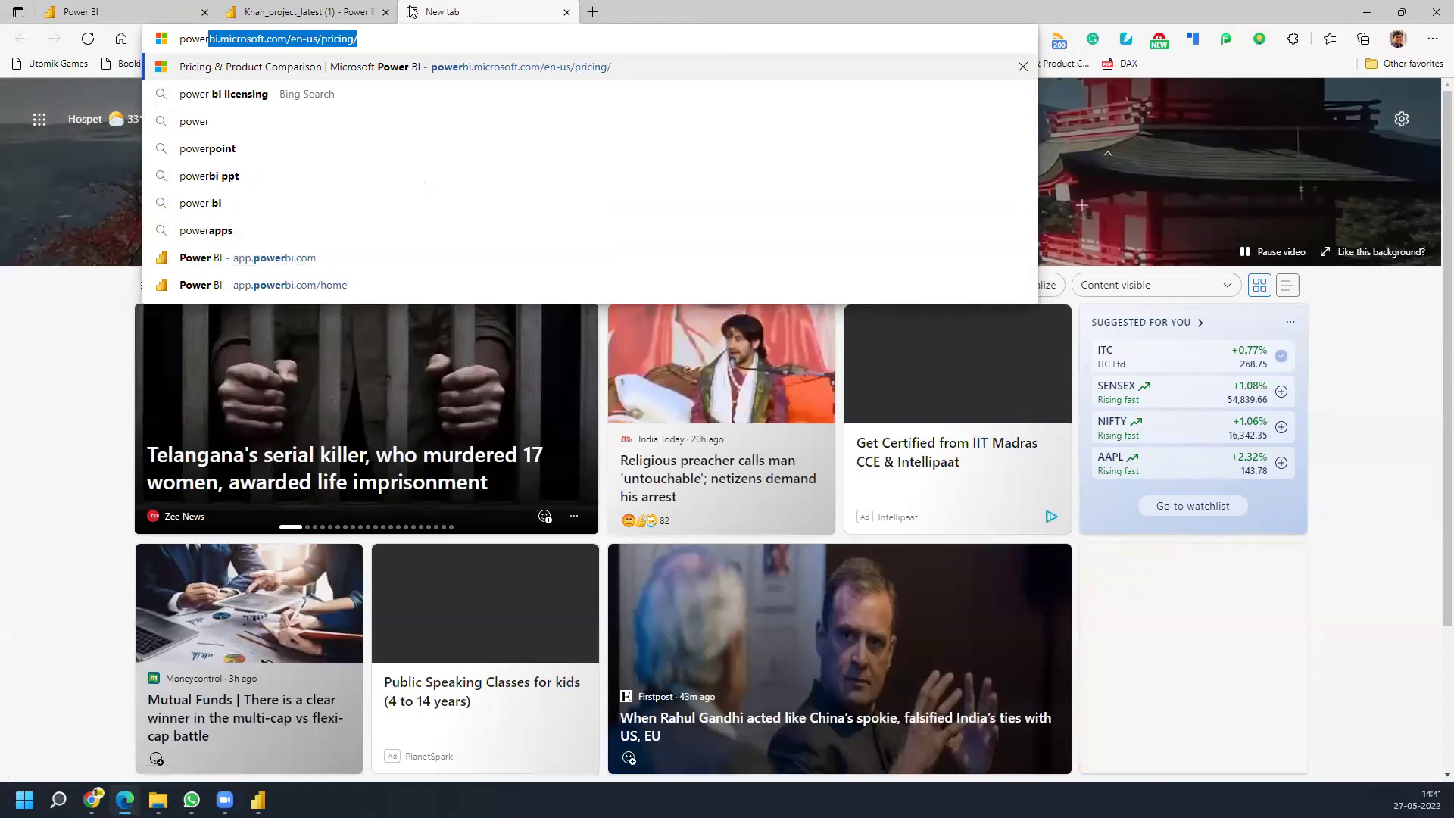
text( bi )
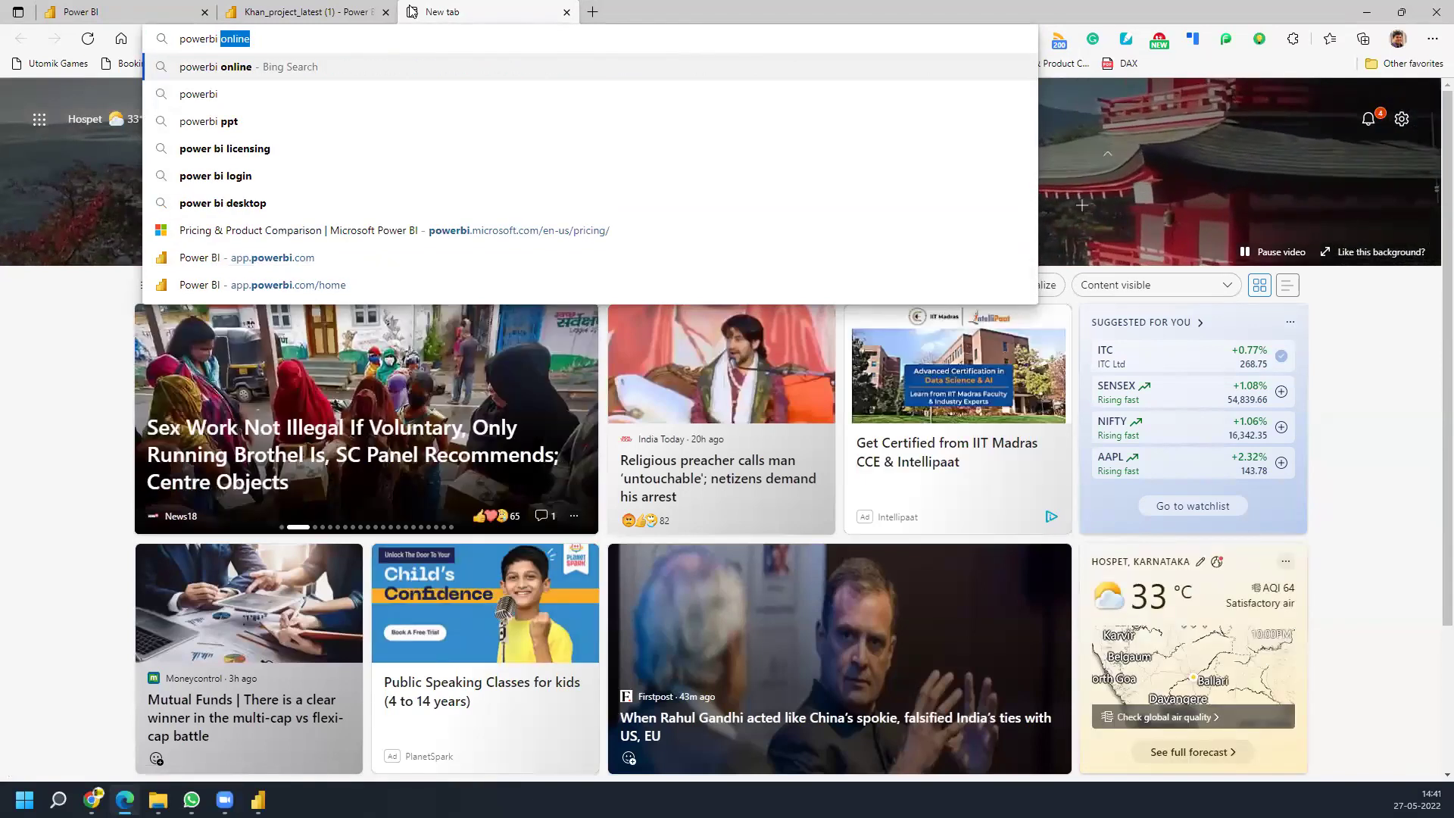
text(li)
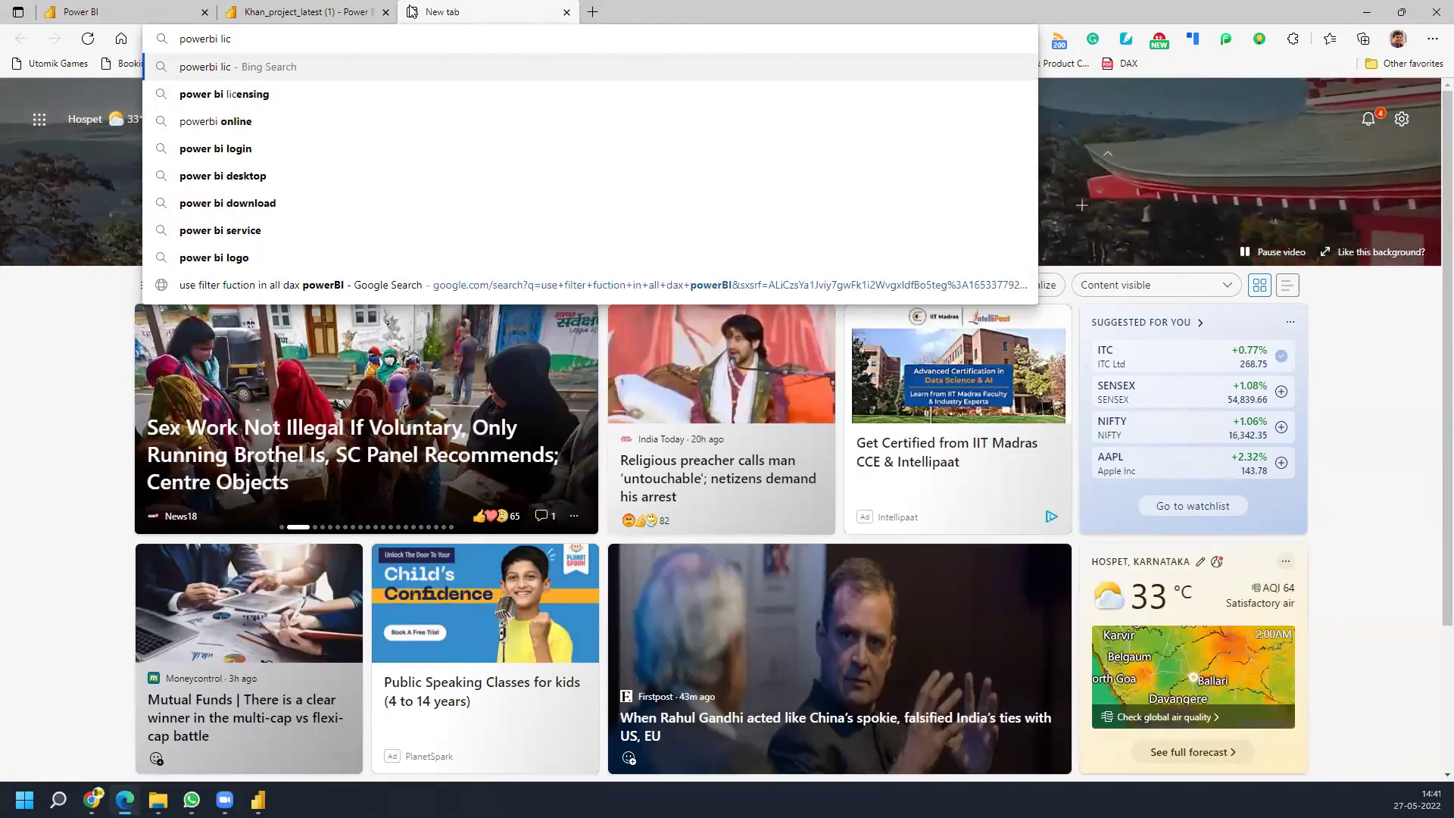
text(c)
key(Down)
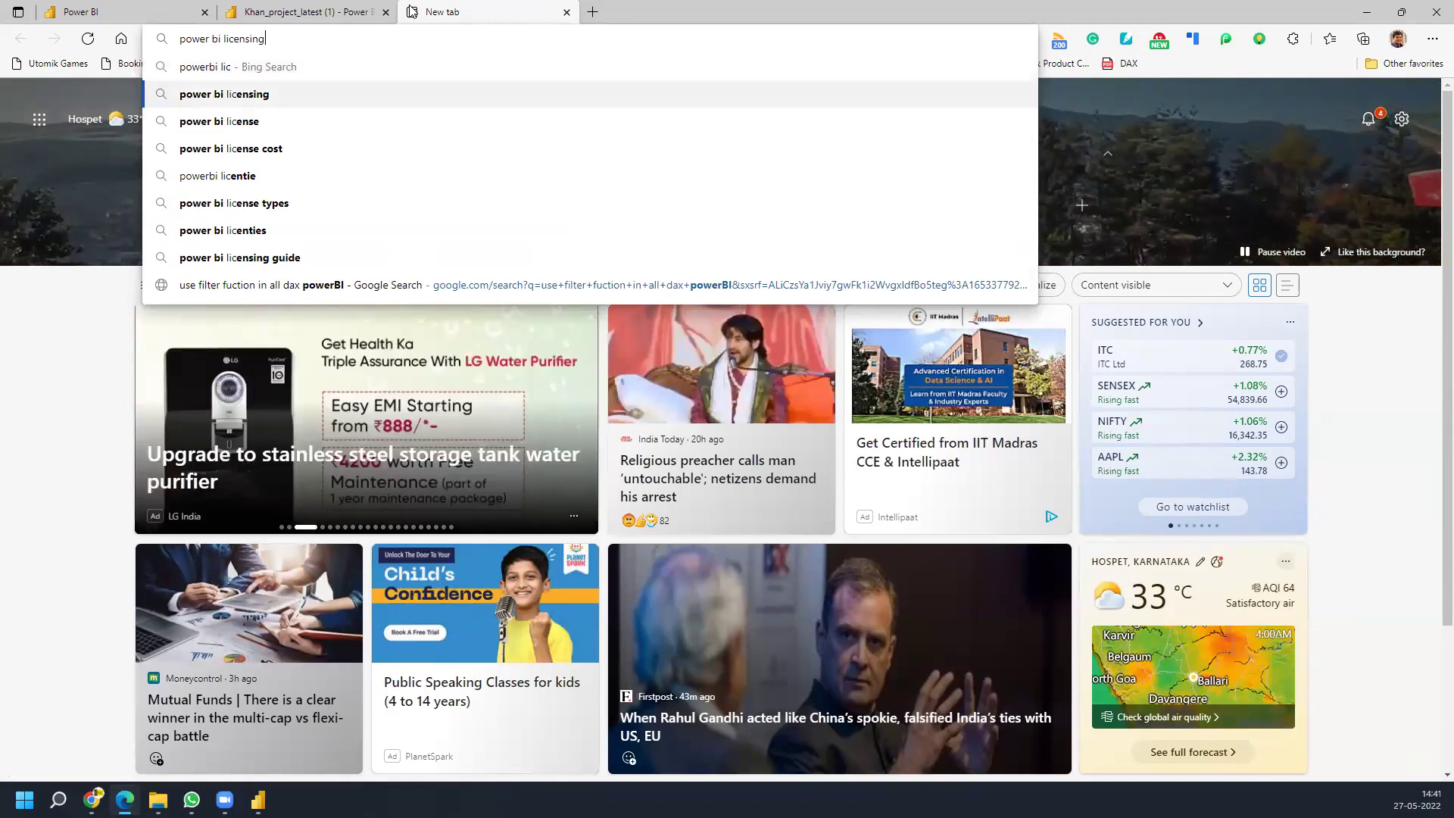
key(Return)
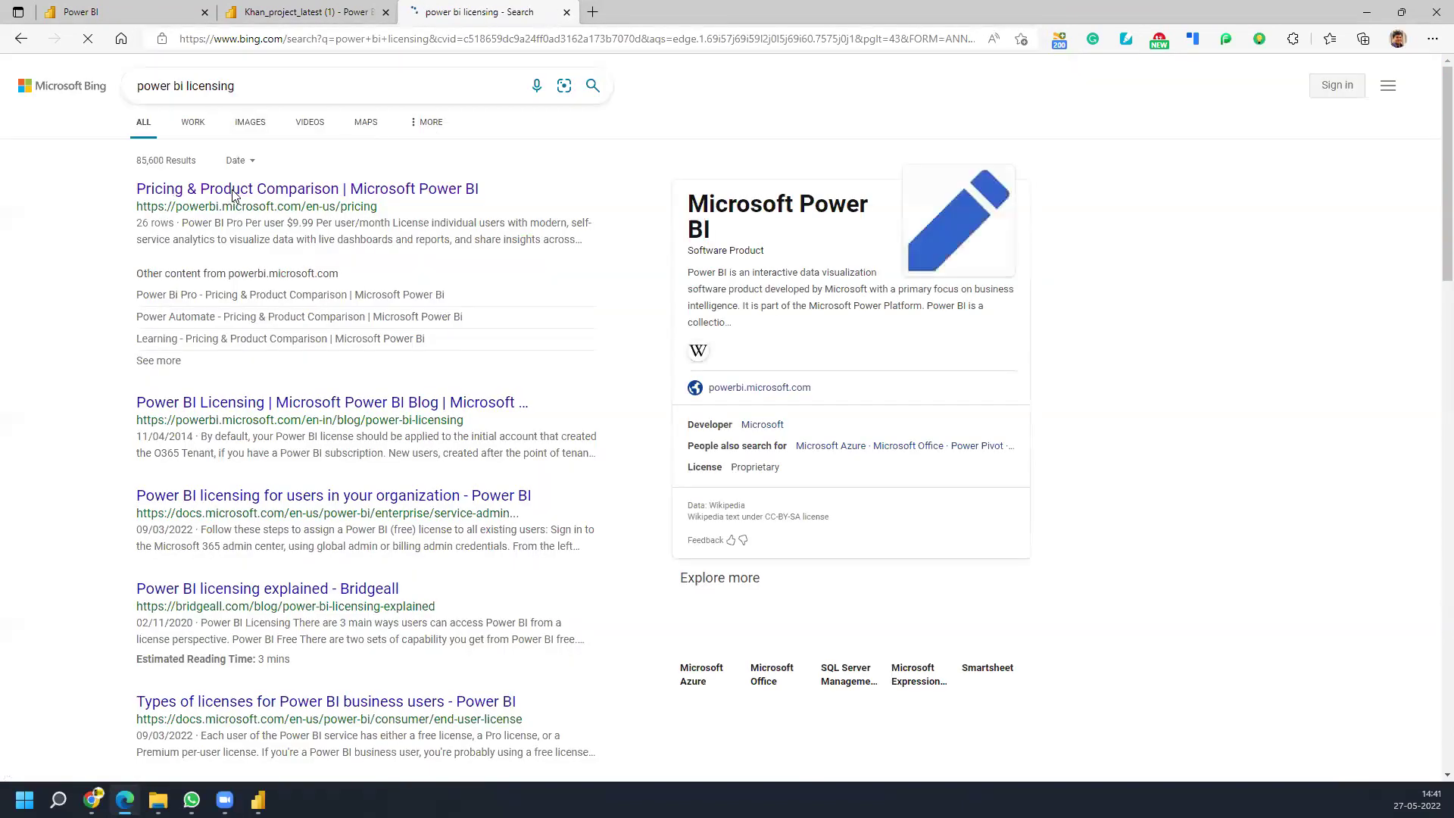
click(233, 190)
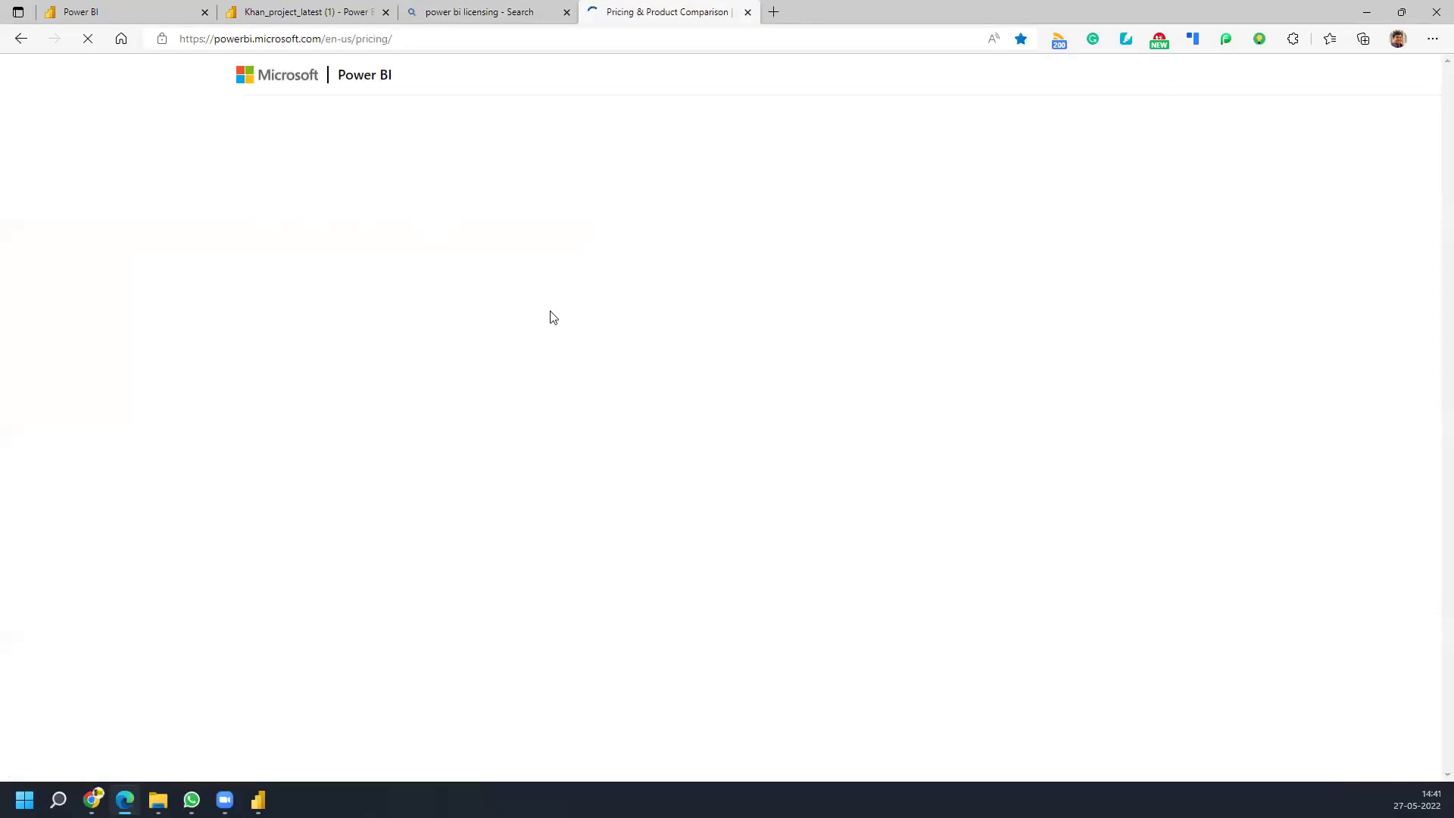
Review the Pro, Premium per user and Premium per capacity comparison table, then open a blank tab.
scroll(422, 474, down, 10)
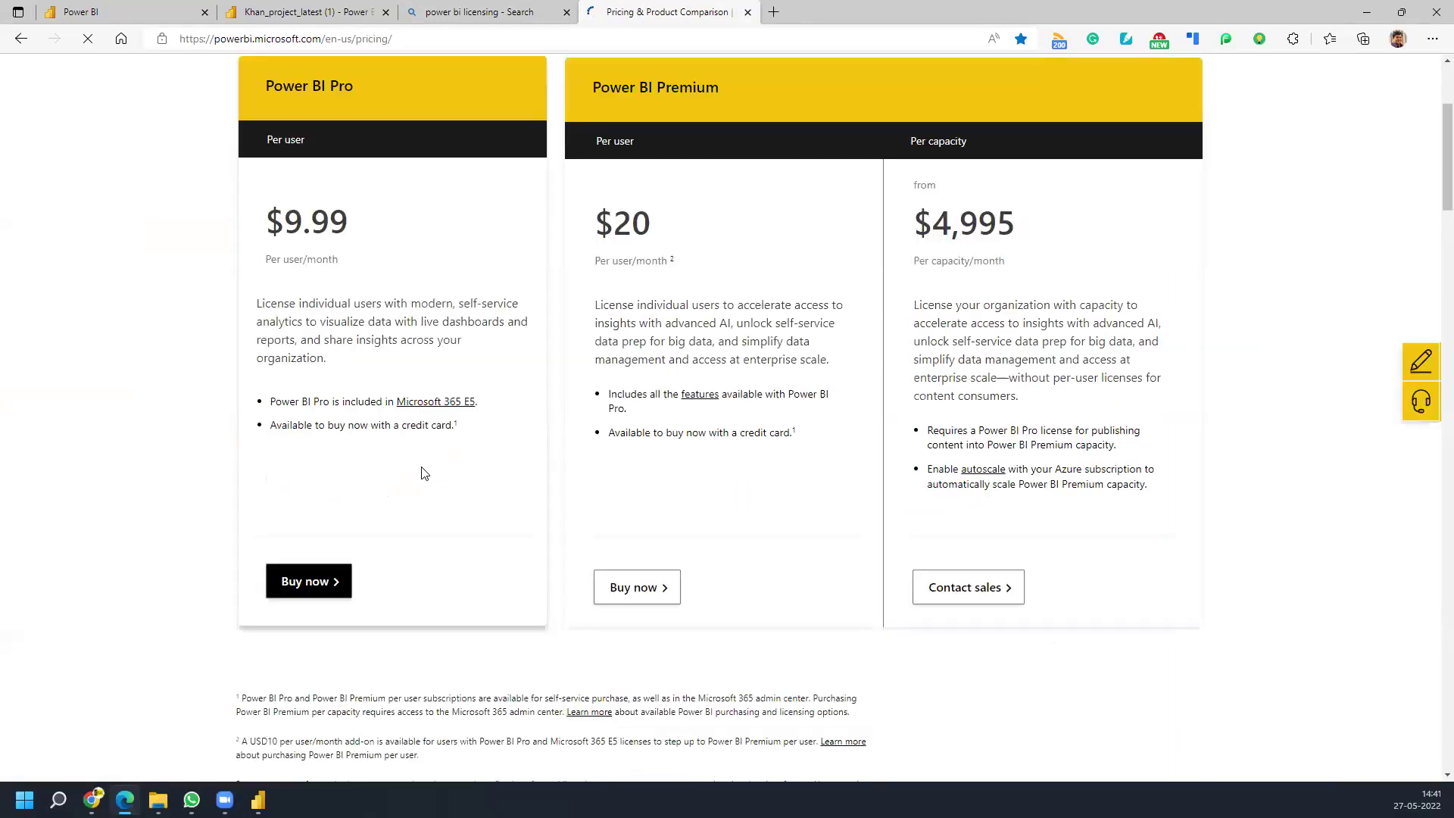
scroll(383, 279, down, 5)
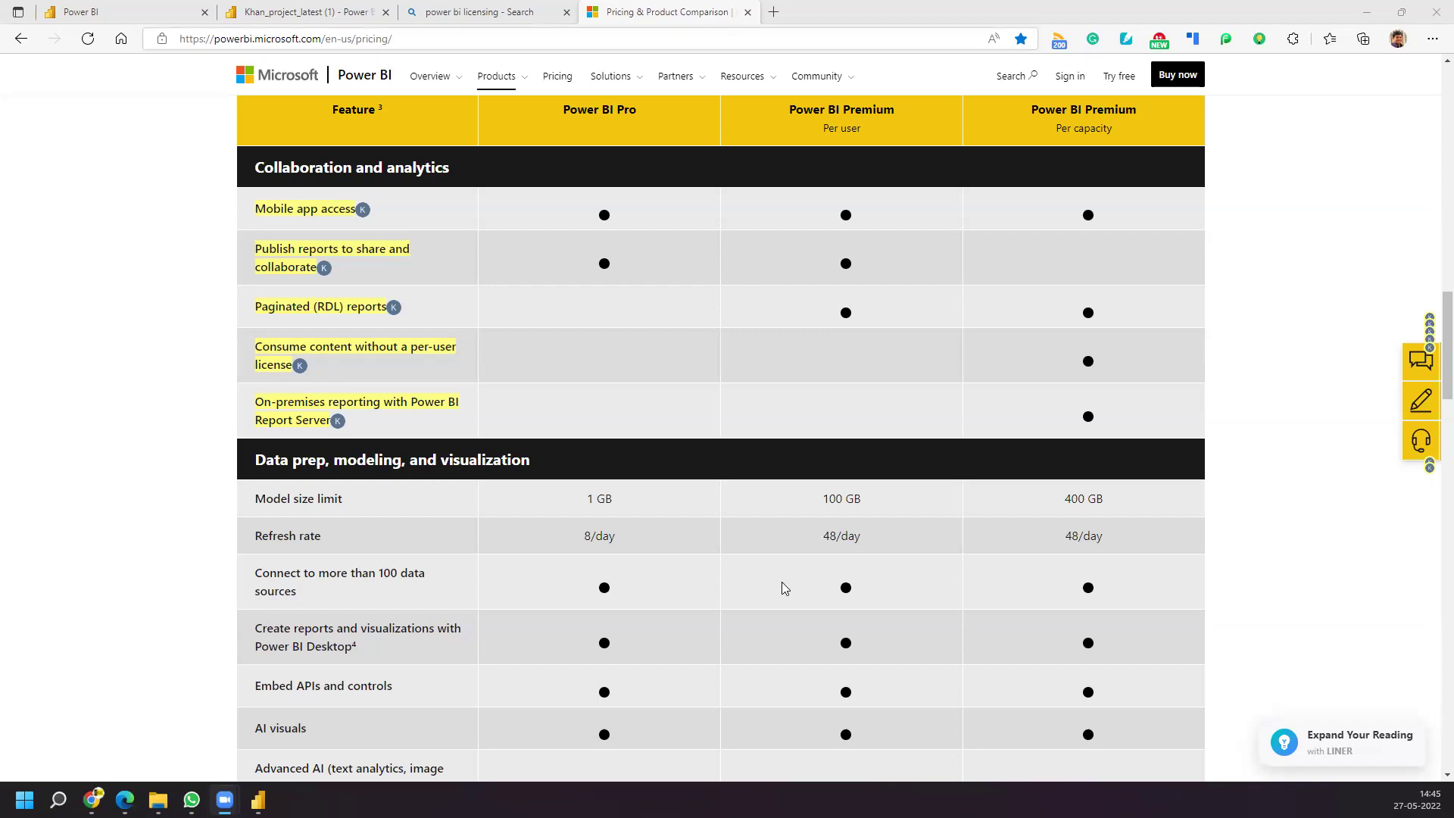
click(777, 10)
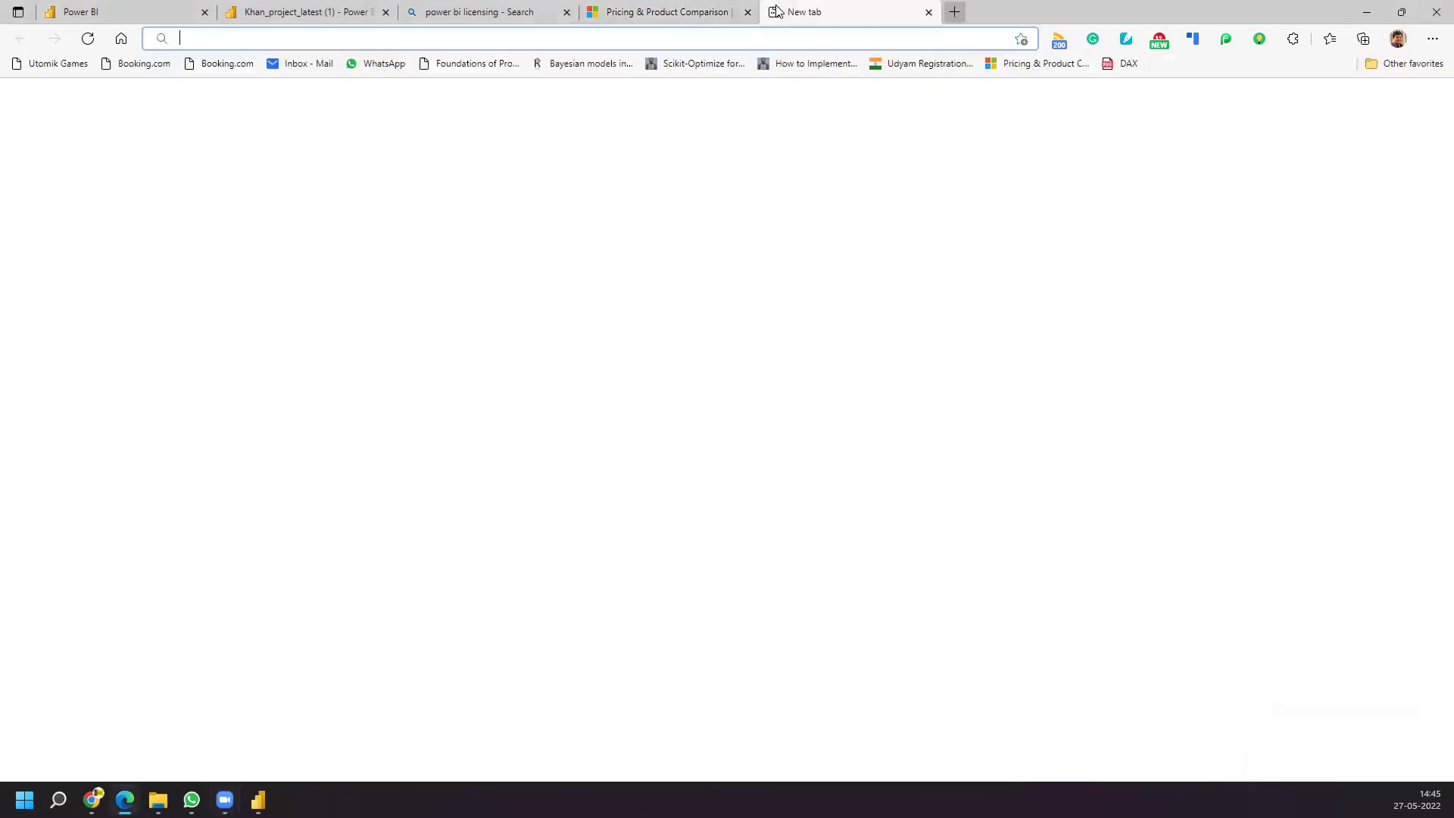
Search 'app.power bi login', open the Power BI sign-in result, and choose Sign out from the profile menu.
text(power)
key(BackSpace)
key(BackSpace)
key(BackSpace)
key(BackSpace)
key(BackSpace)
key(BackSpace)
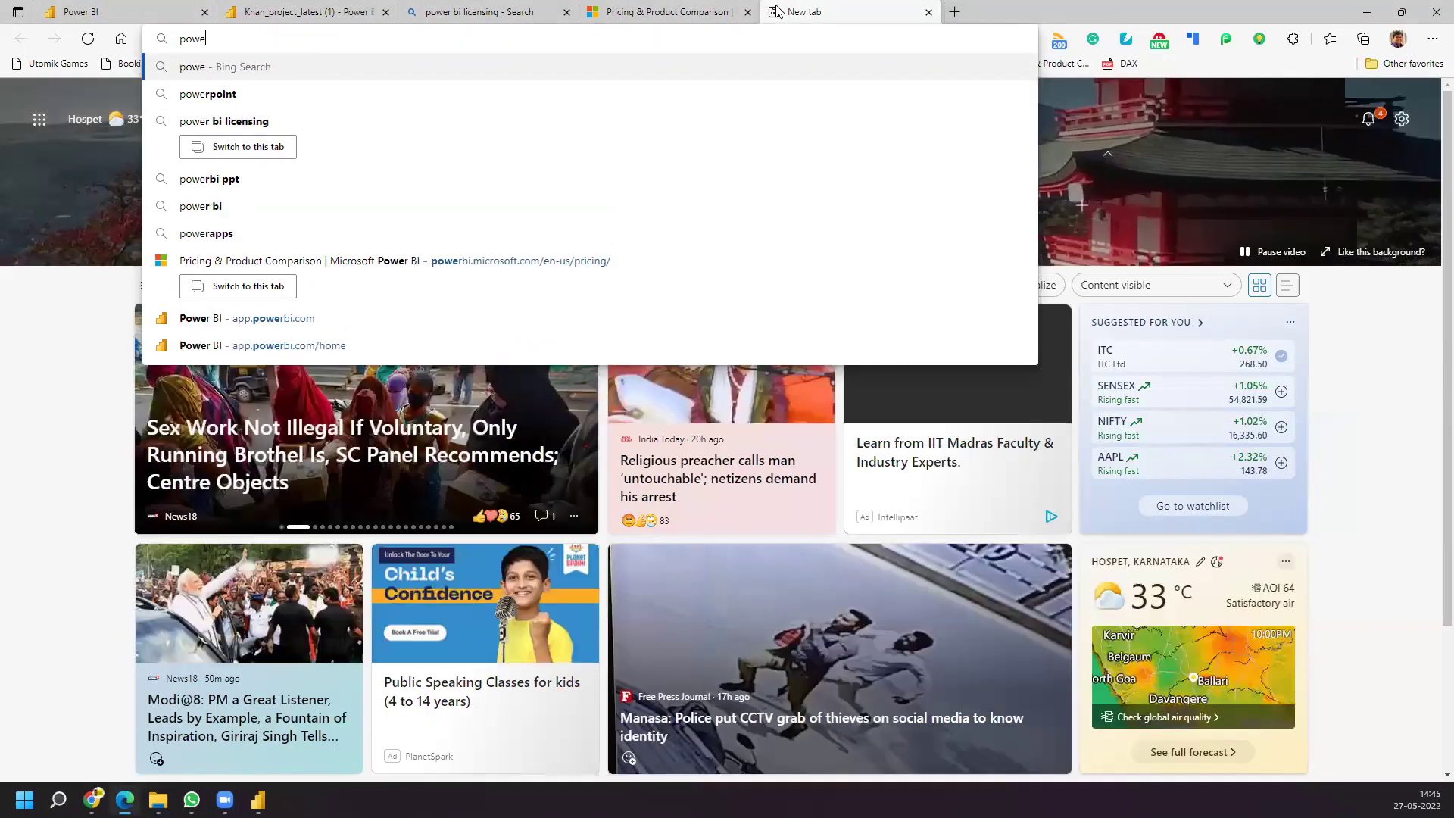
text(app.pow)
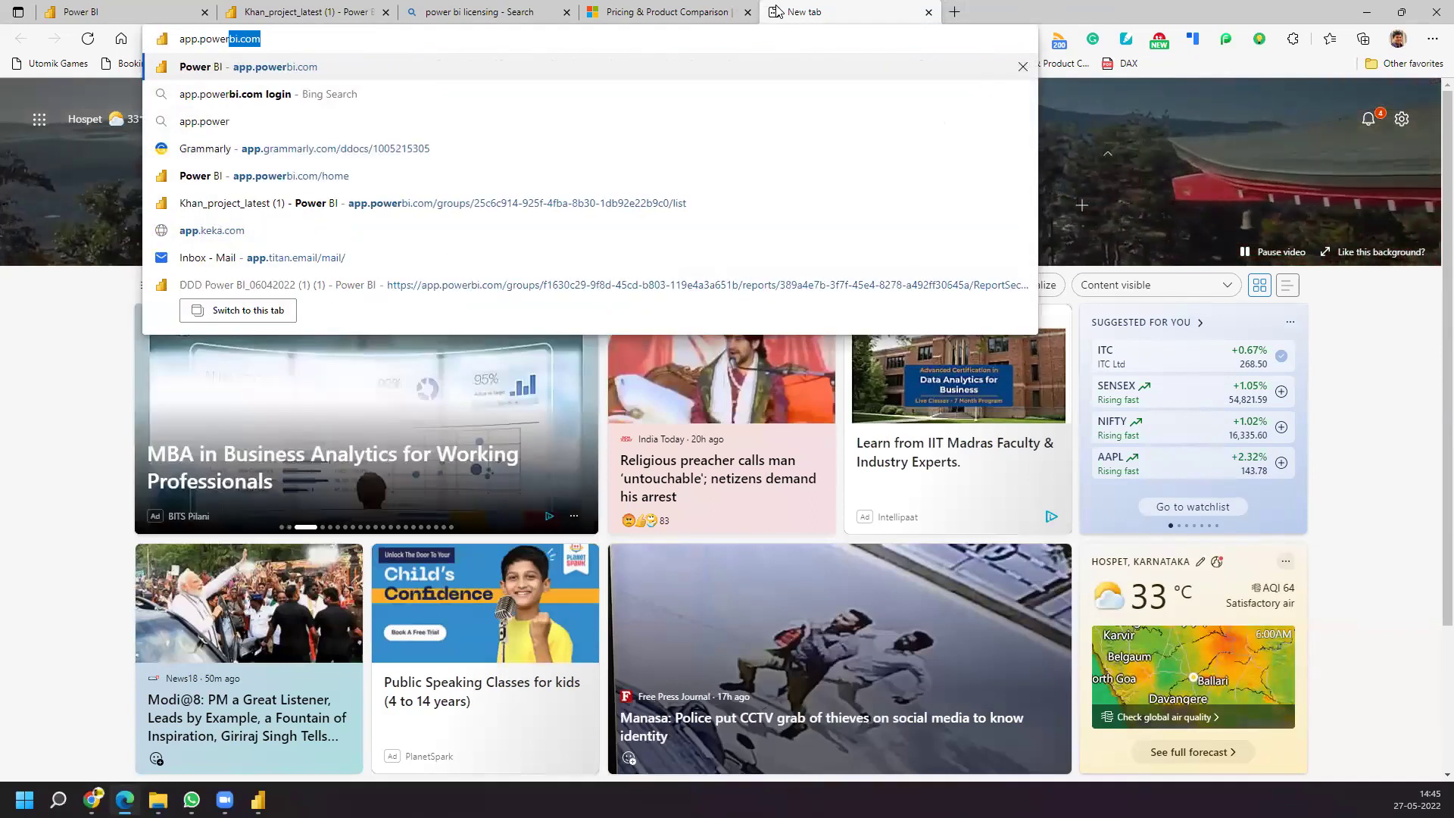
text(er)
key(BackSpace)
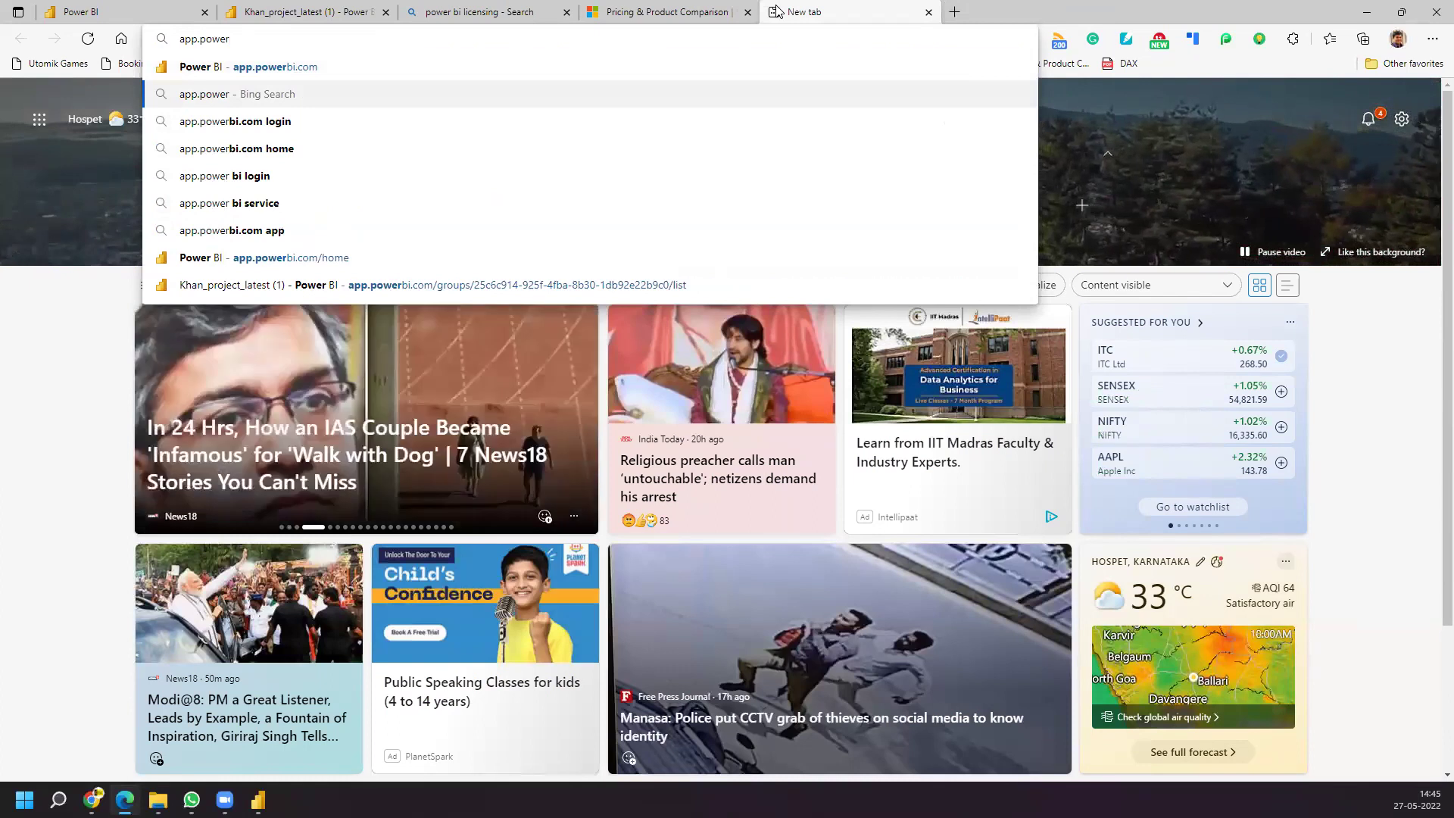
key(Down)
key(Down)
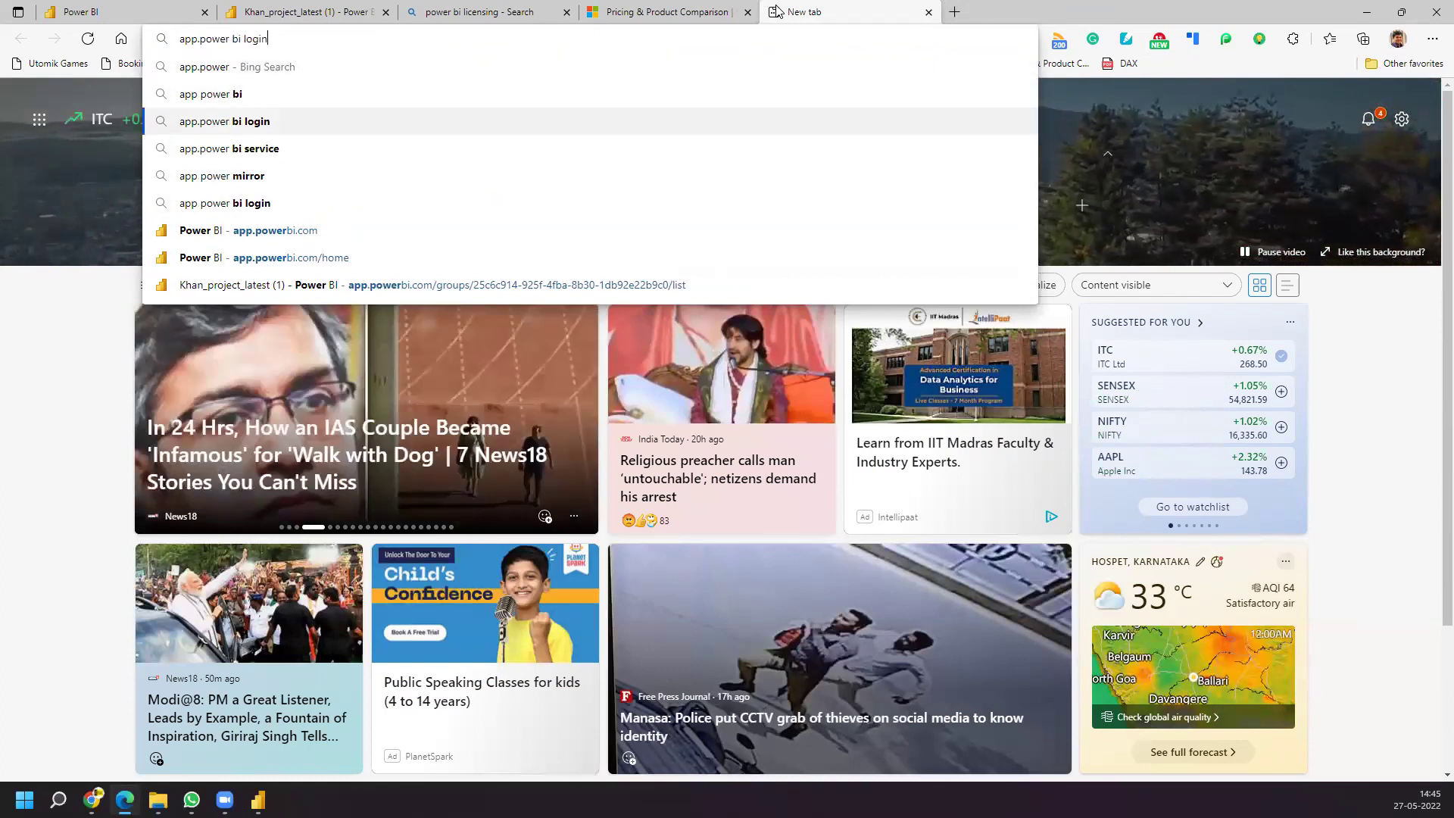
key(Return)
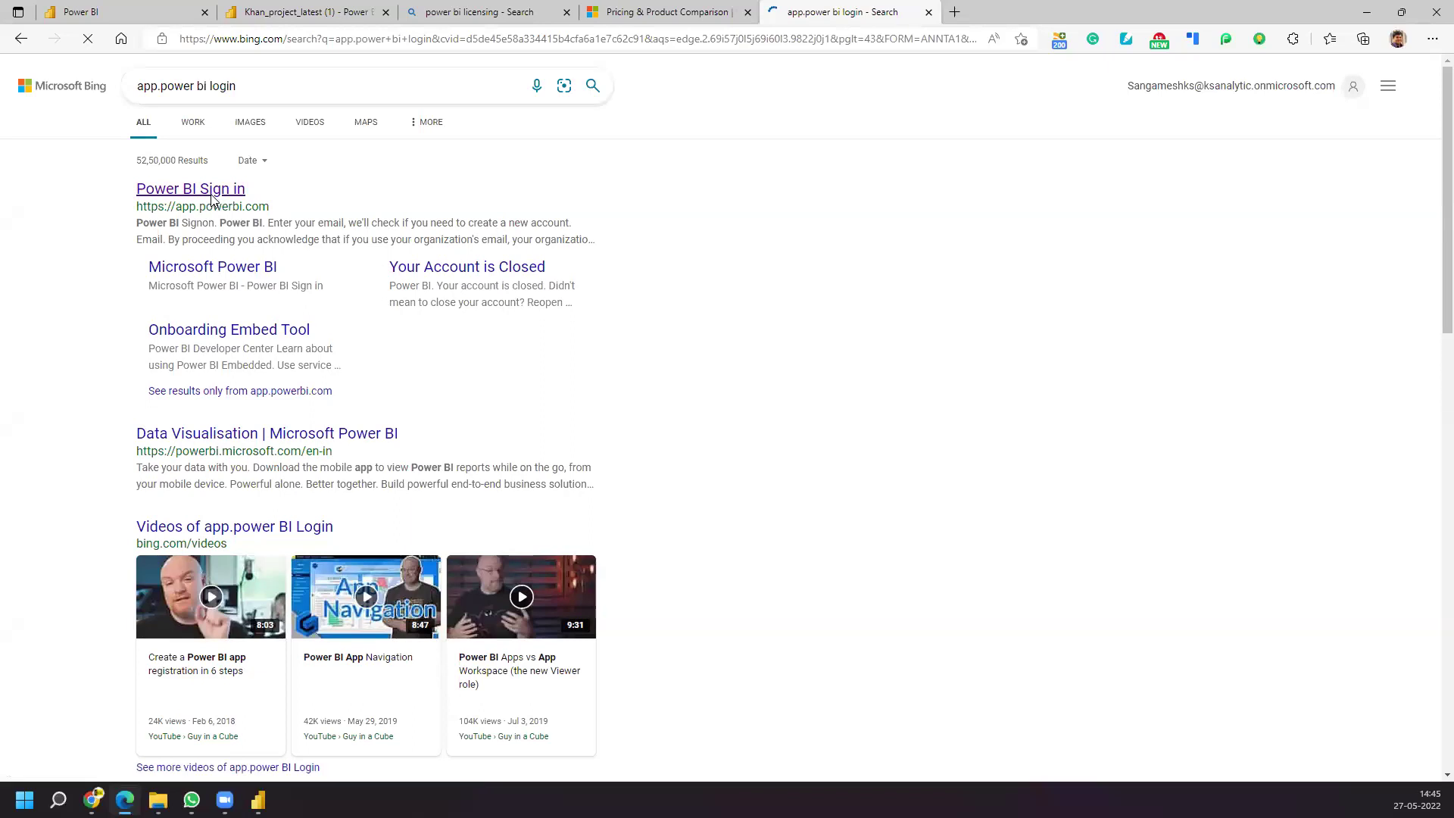
click(212, 193)
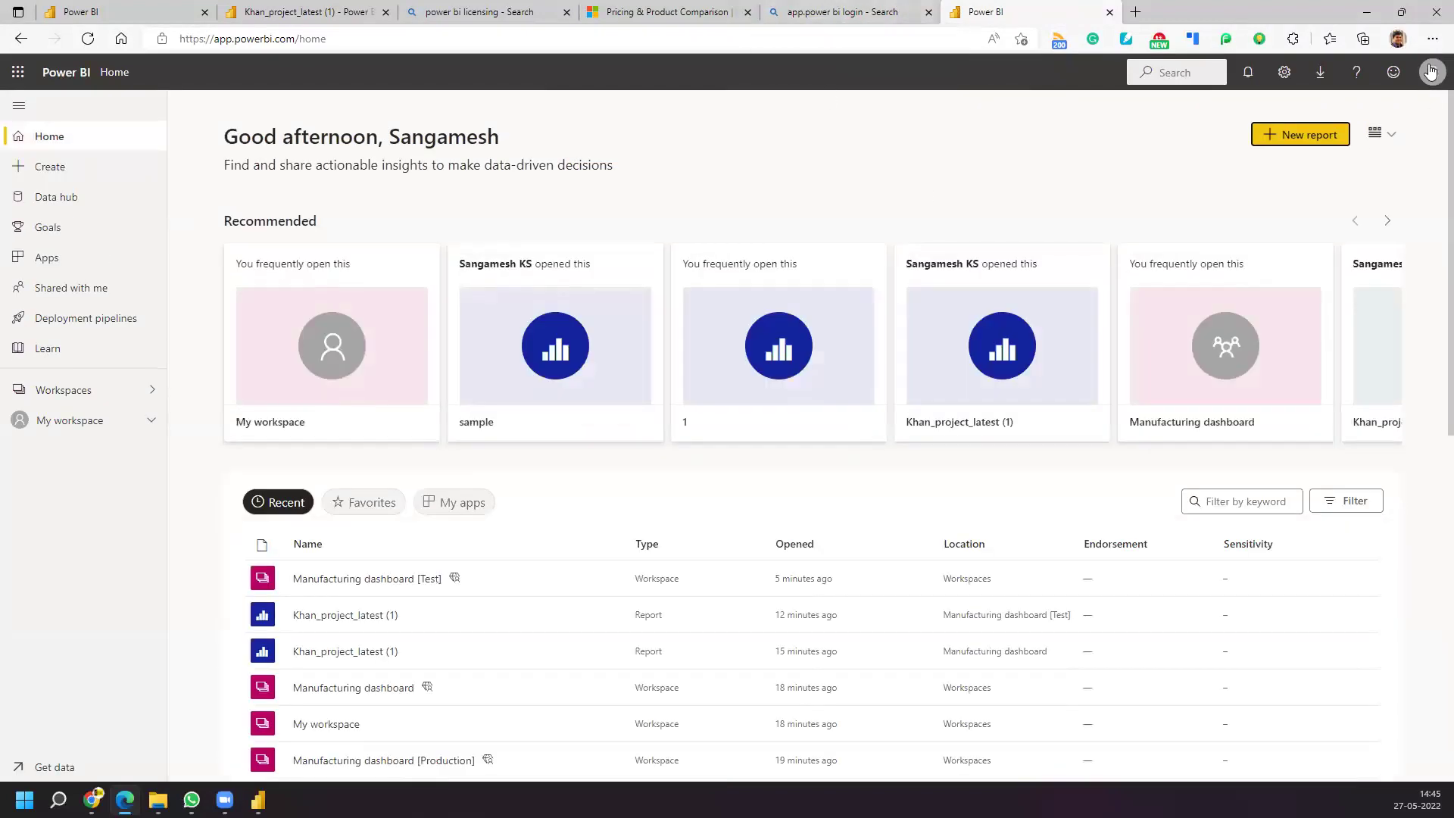
click(1431, 72)
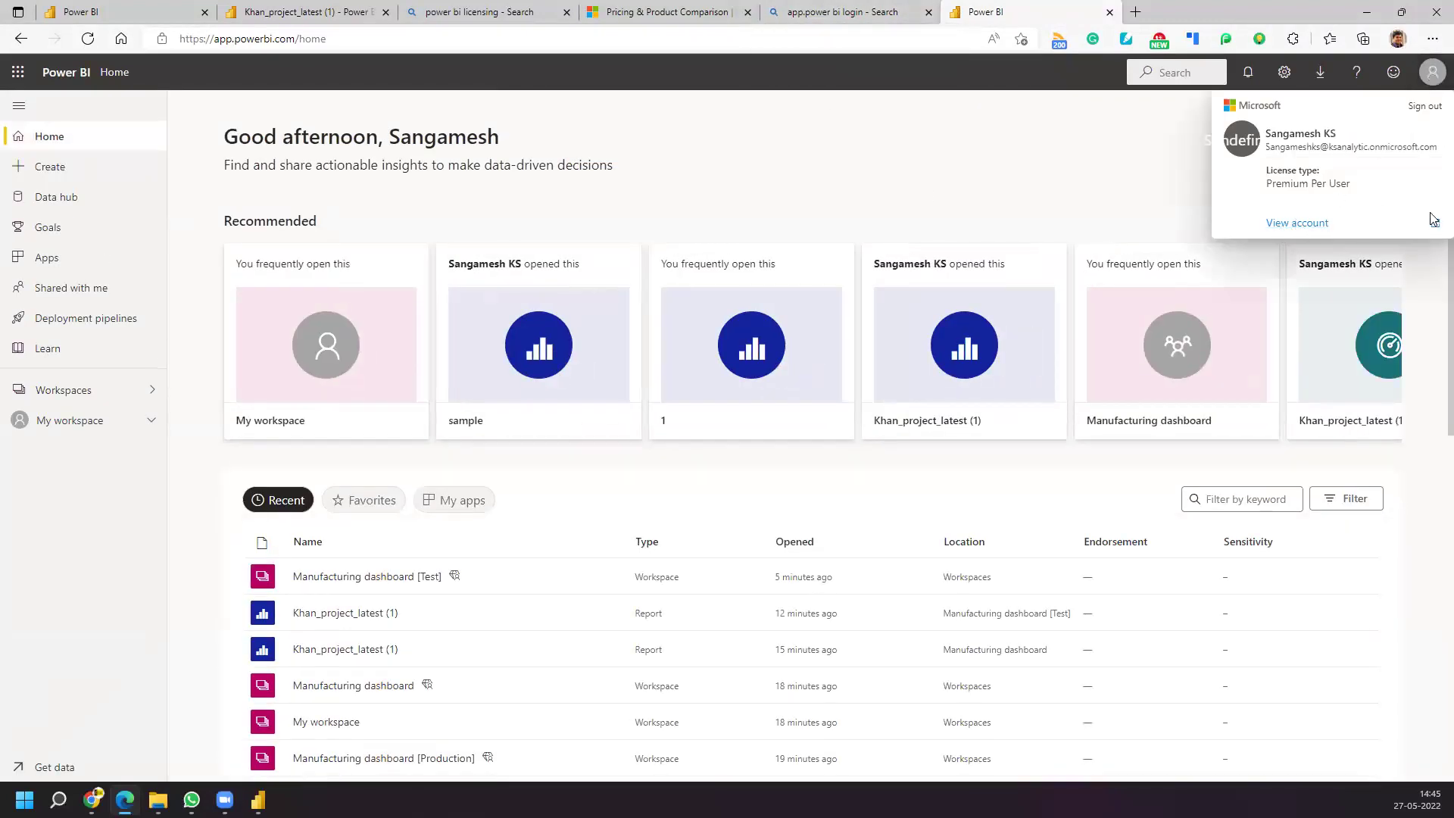
click(1426, 107)
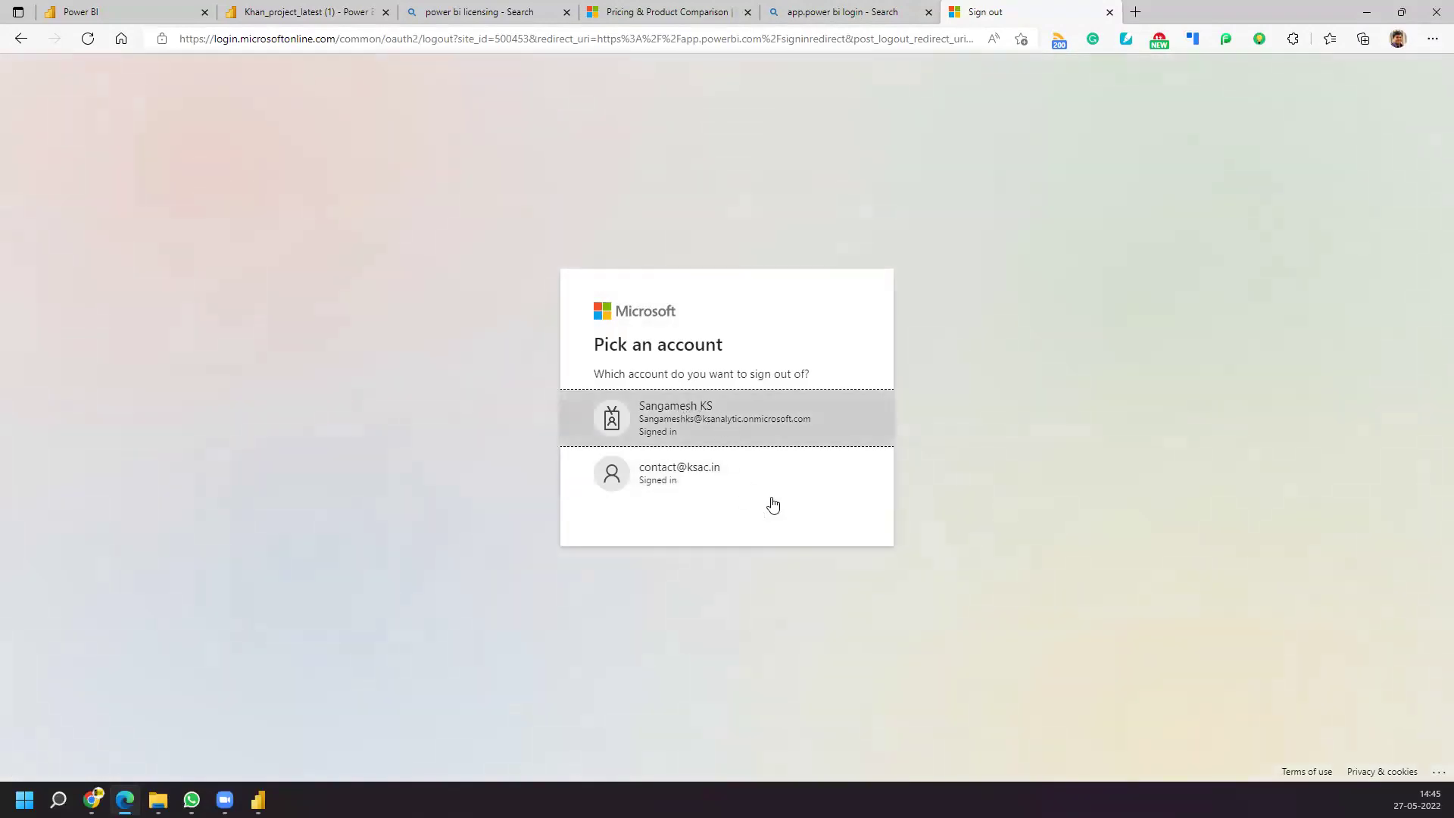
Pick the account to sign out of, then reload the Power BI workspace tab.
click(705, 434)
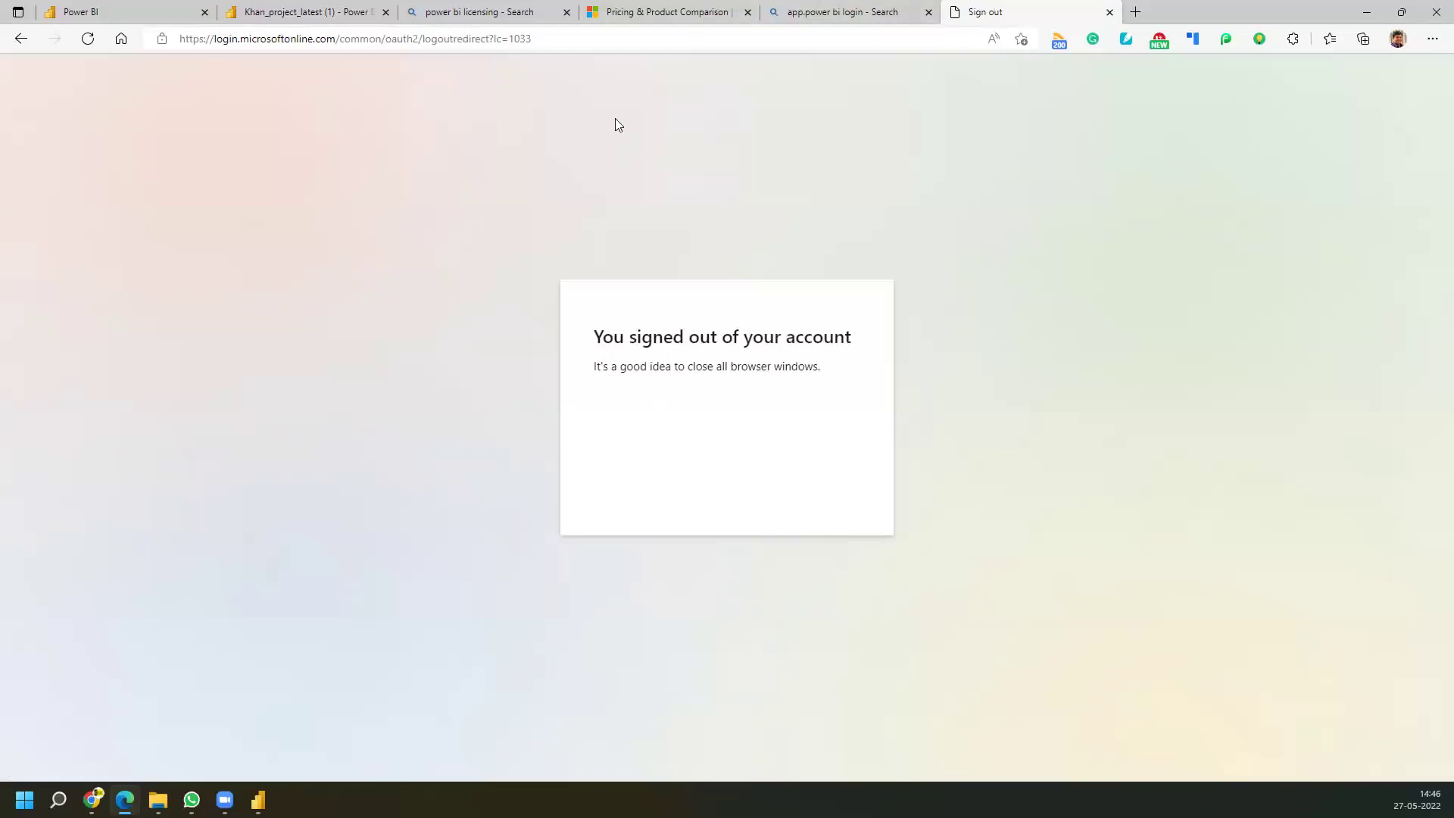
click(595, 41)
key(Return)
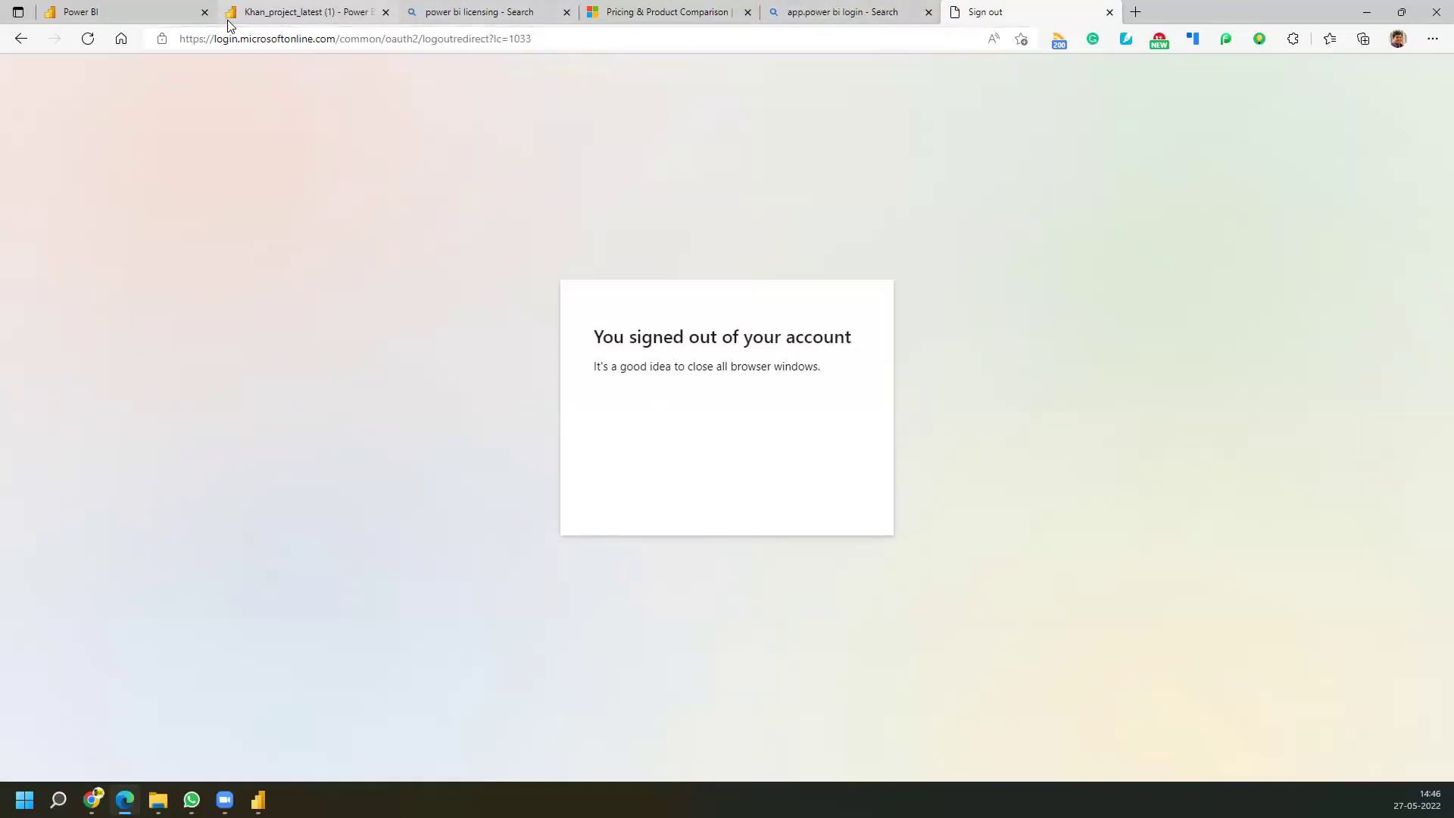
click(288, 12)
click(76, 11)
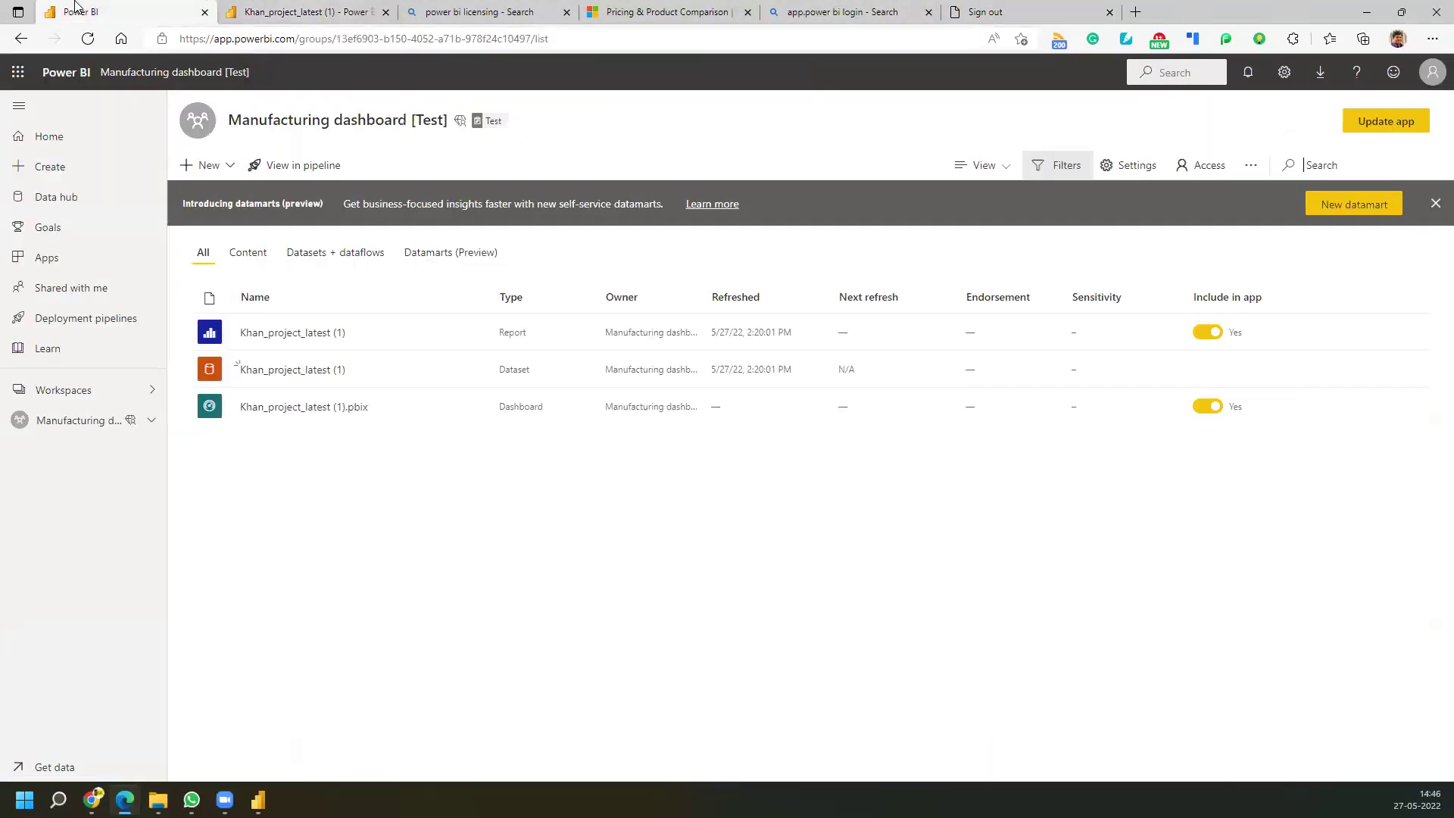
click(475, 42)
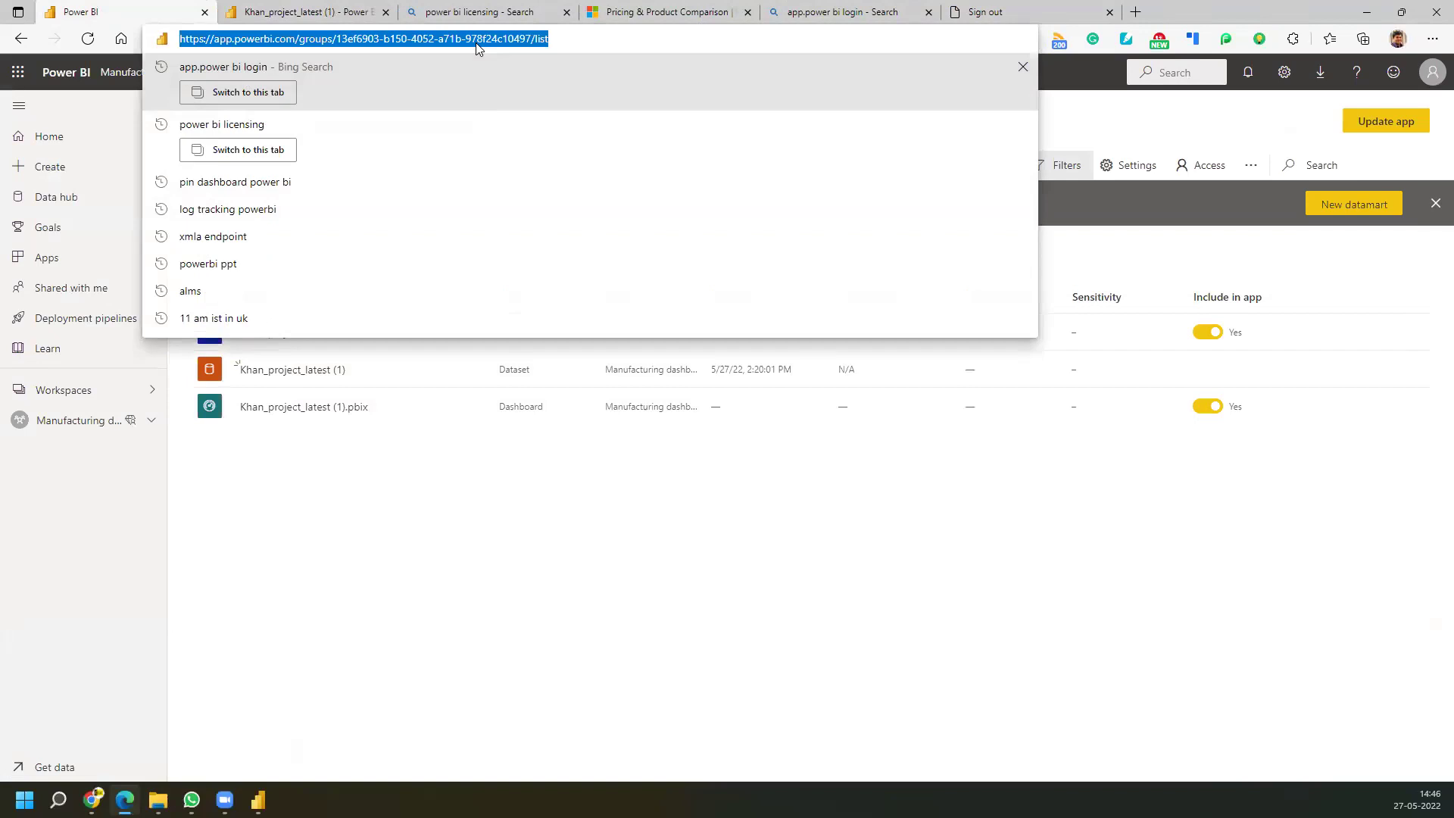
key(Return)
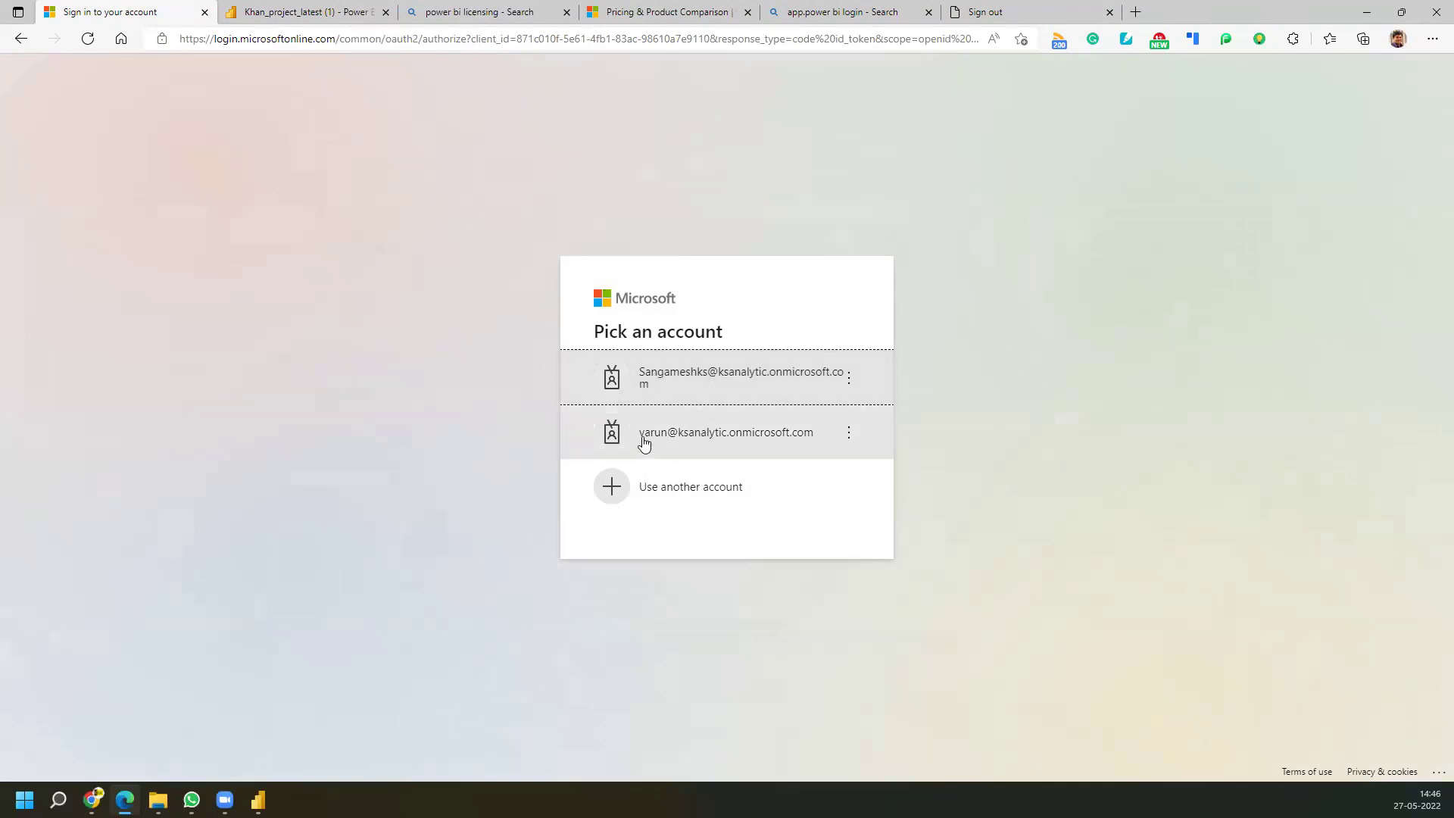
Sign in with the other account using its saved password.
click(734, 443)
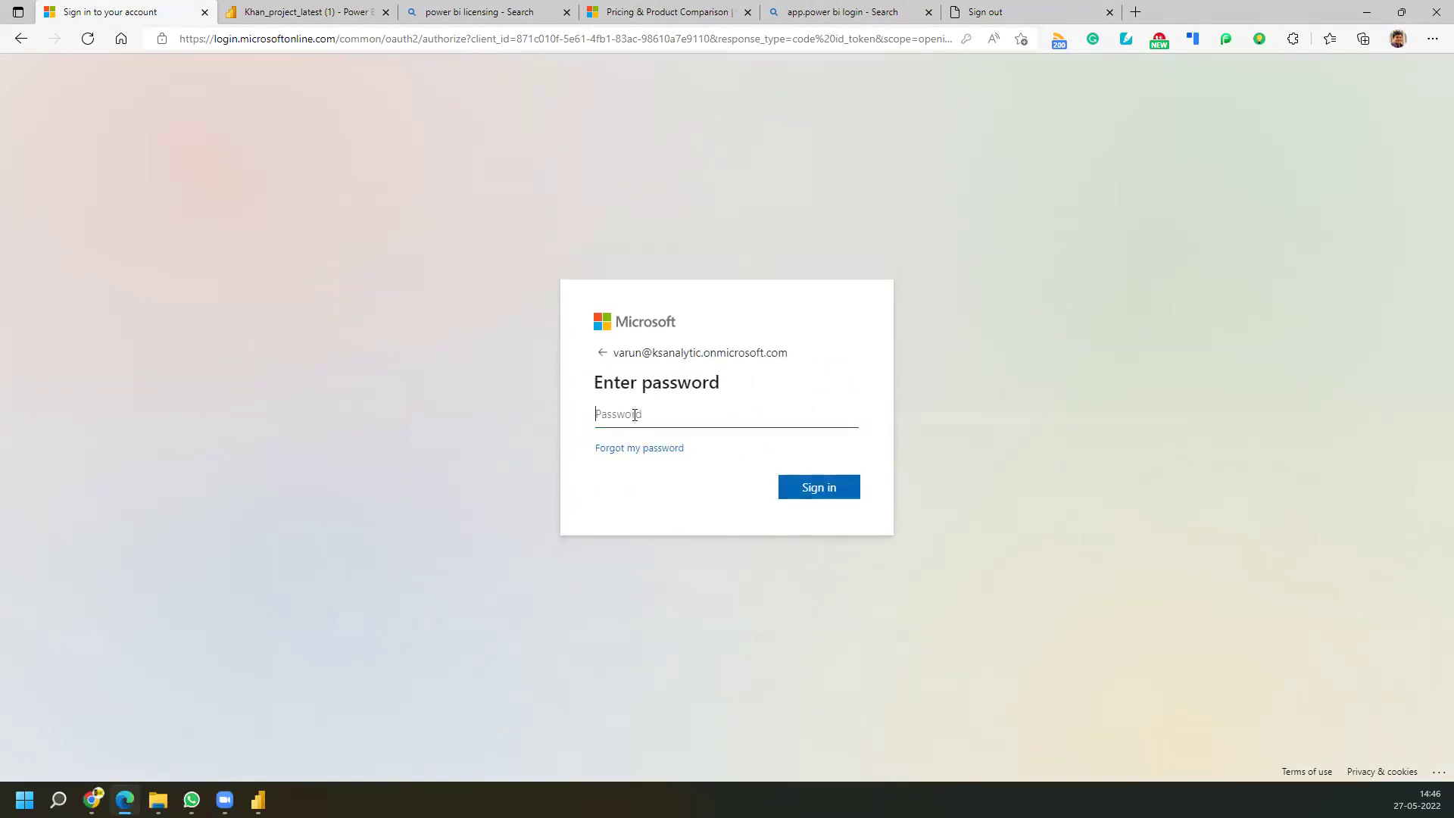
click(602, 353)
click(683, 390)
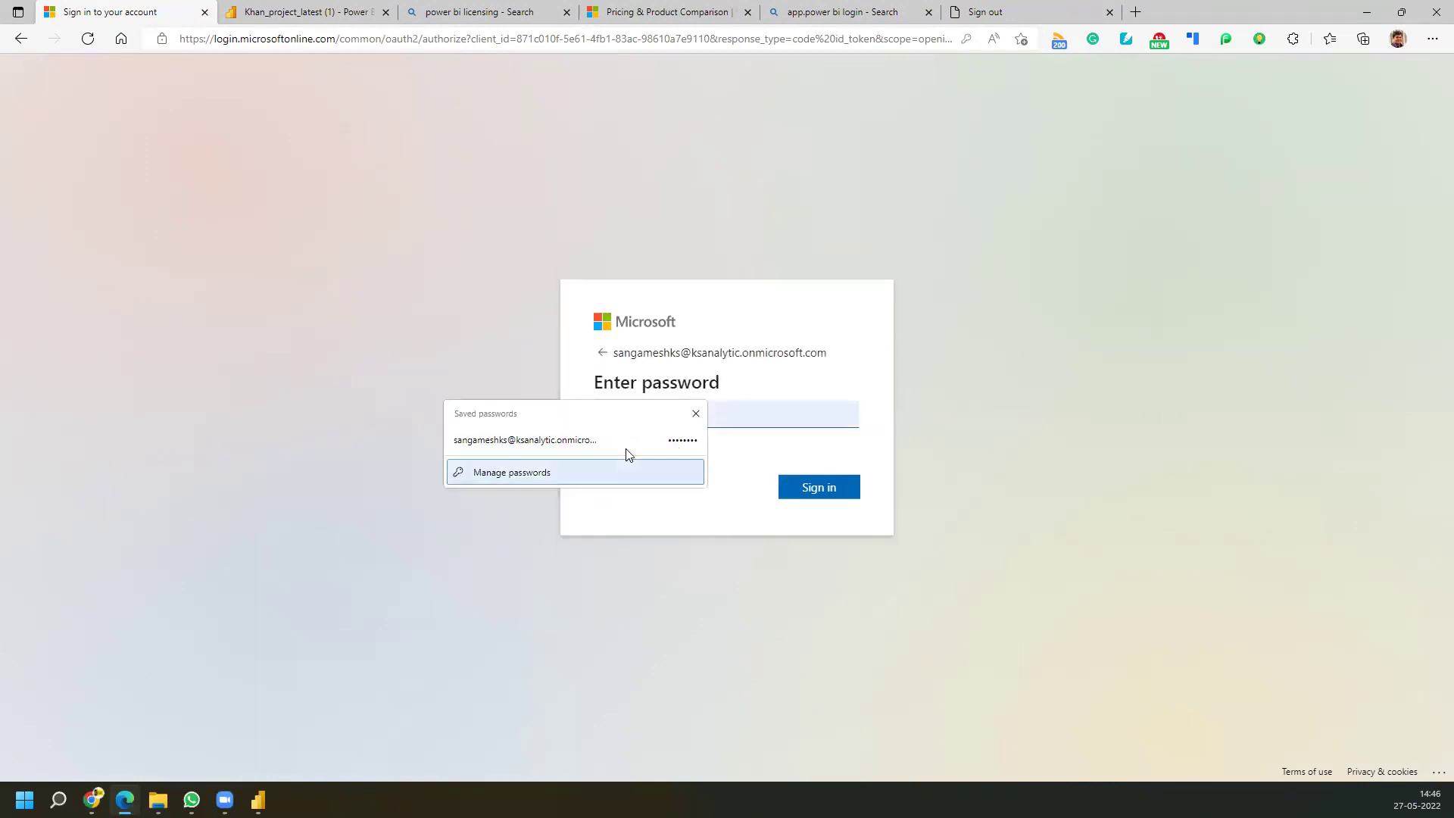
click(659, 443)
click(835, 484)
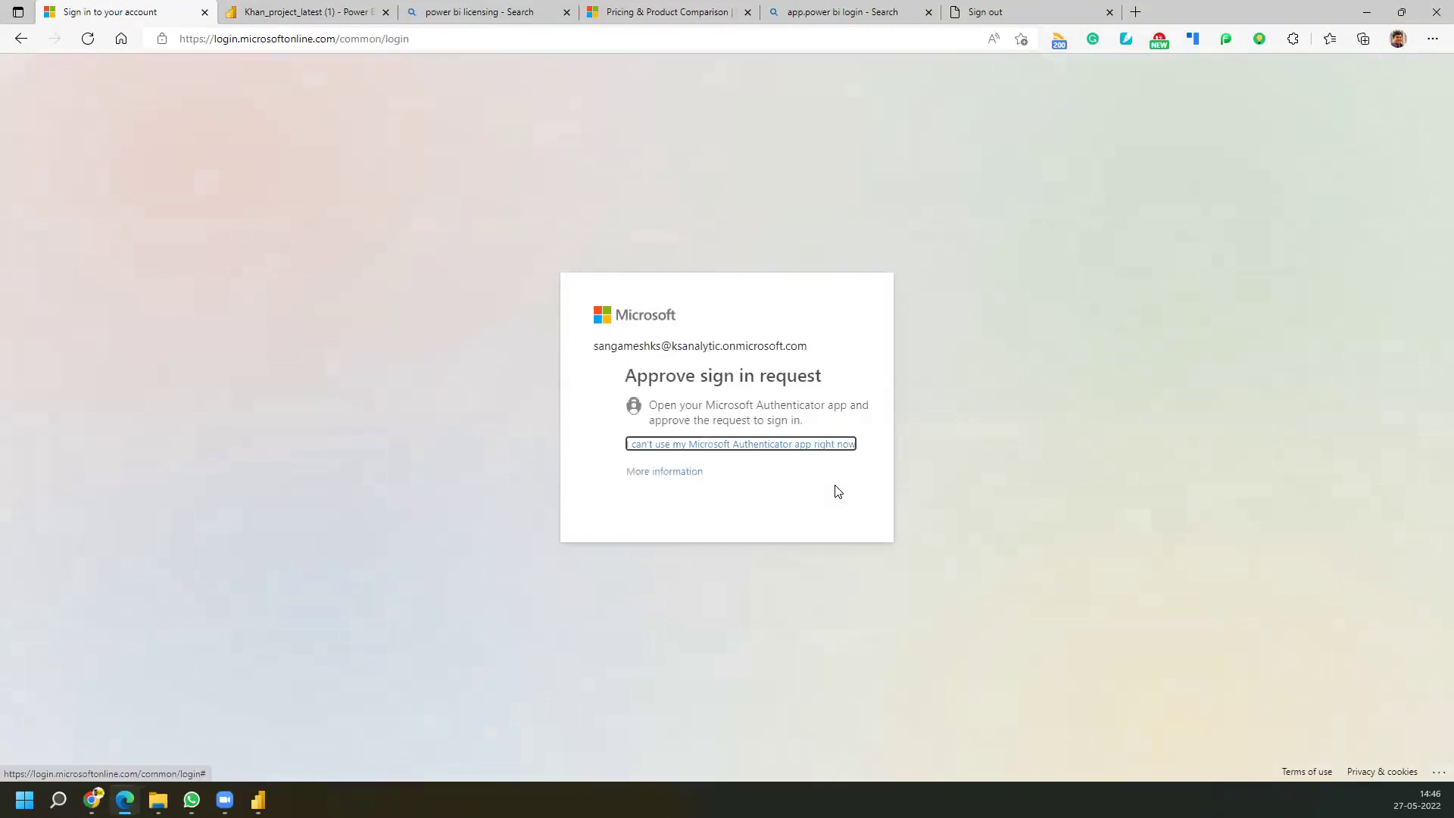
Verify with a texted code instead of Authenticator and stay signed in with Don't show this again ticked.
click(730, 444)
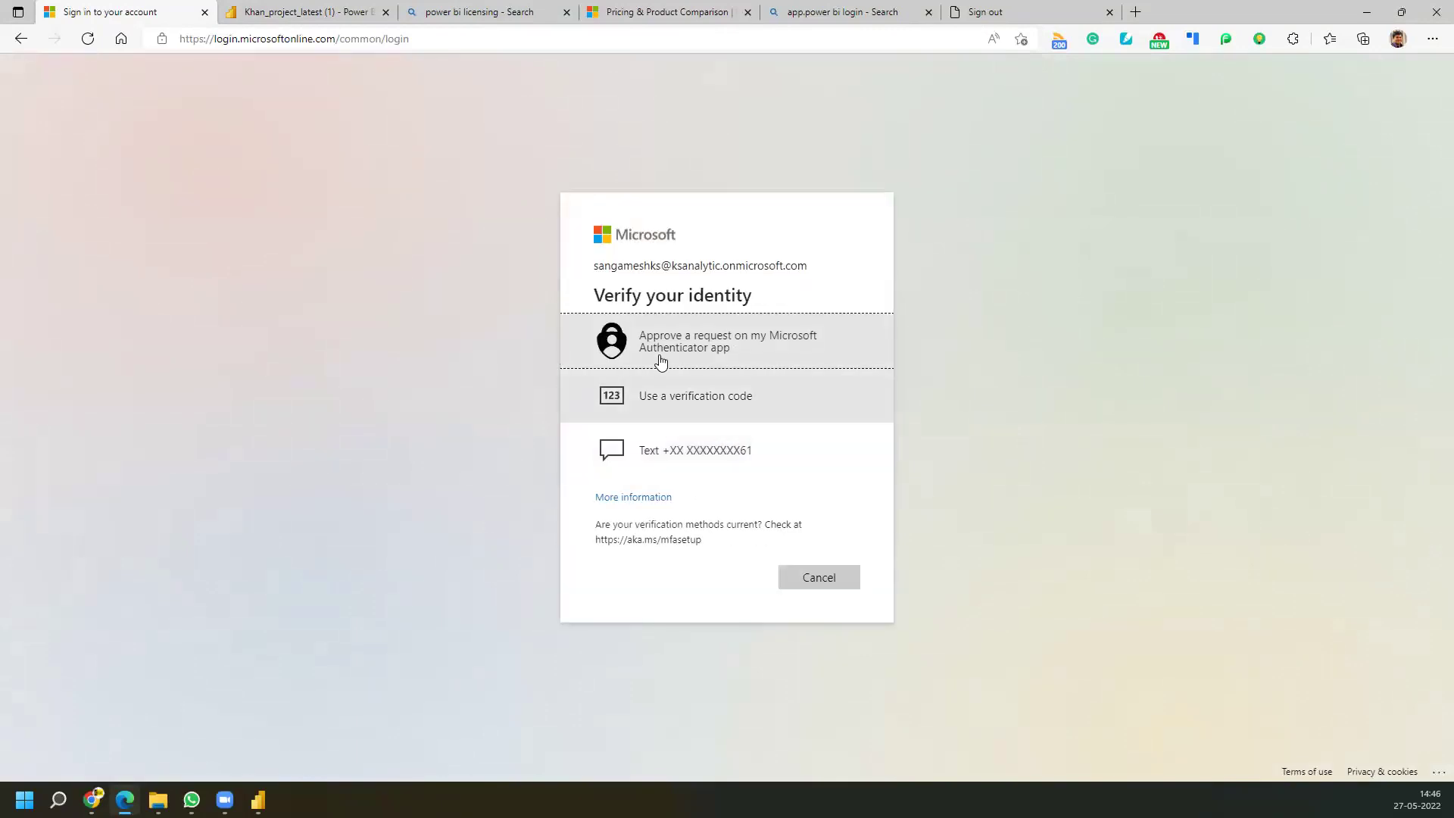
click(682, 453)
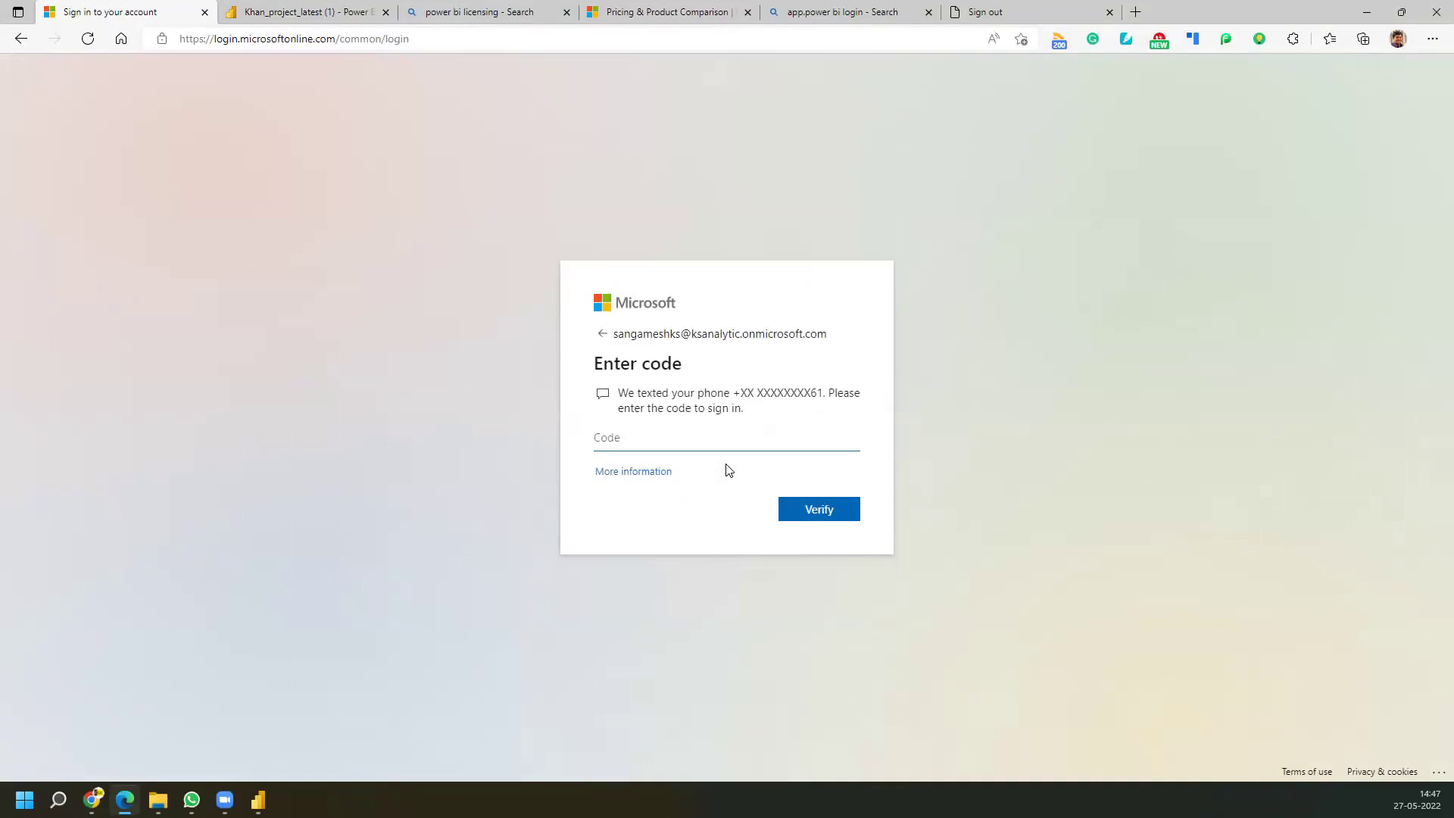
click(810, 509)
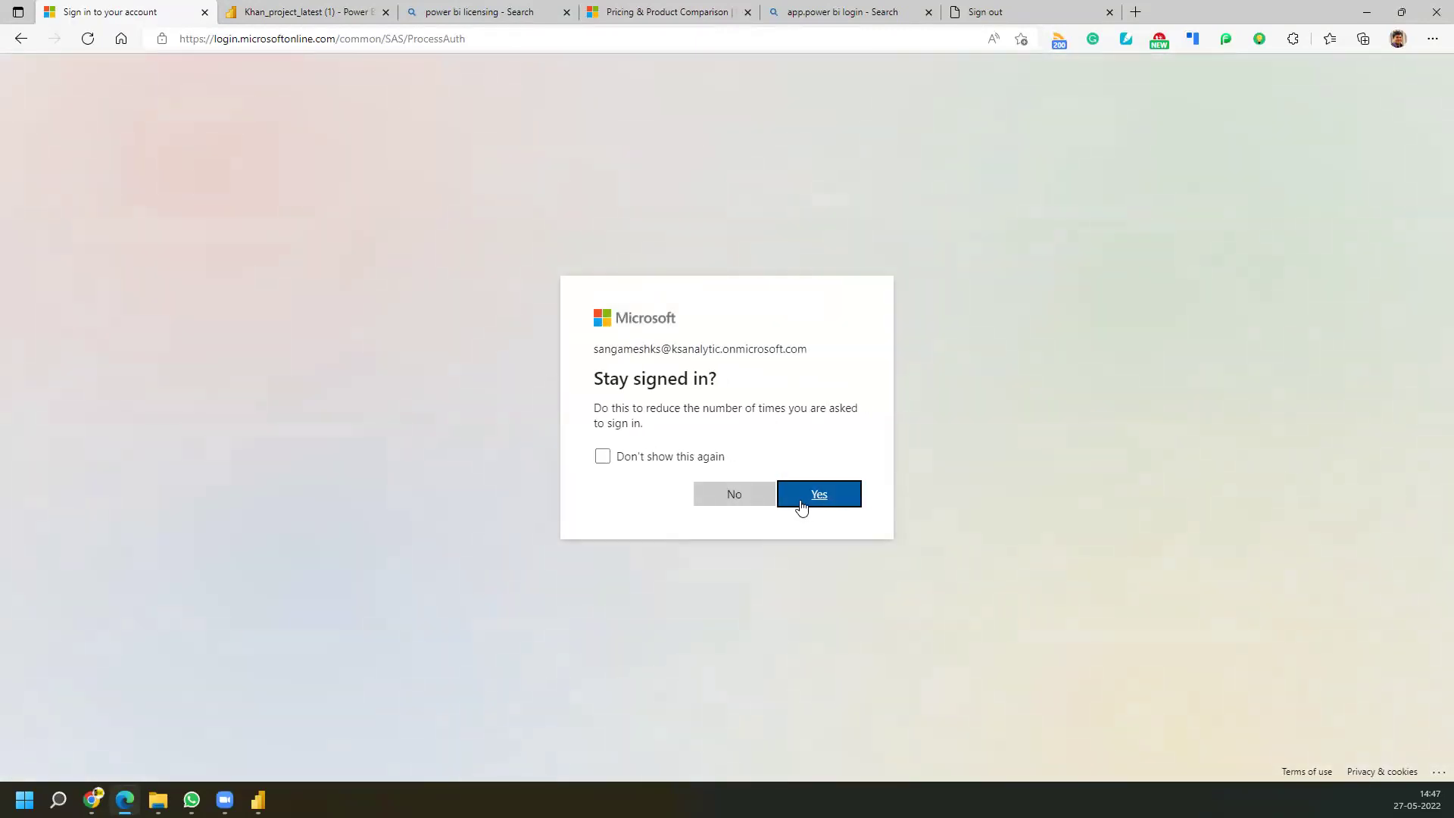
click(603, 456)
click(827, 501)
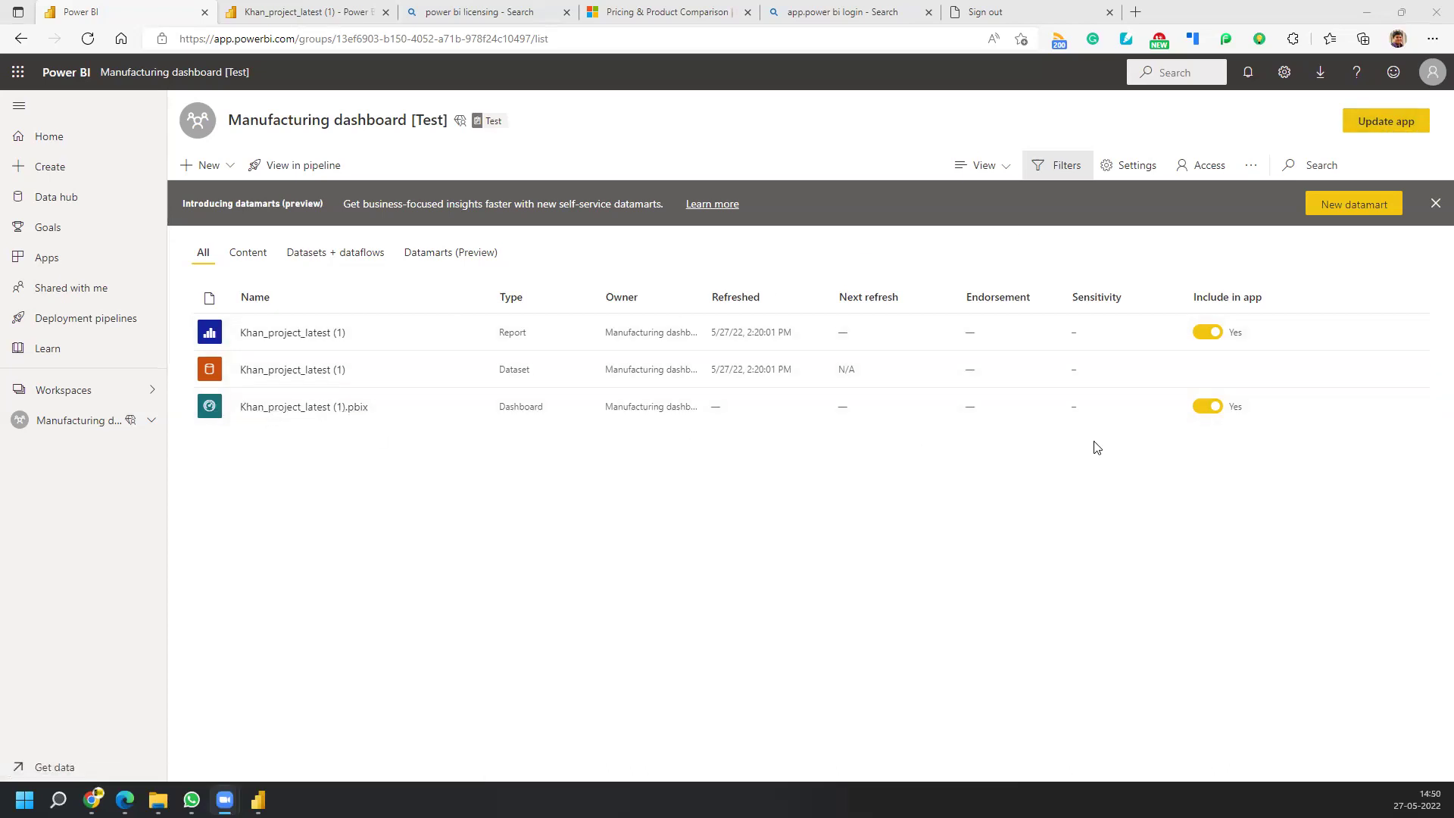
Switch the Khan_project_latest (1).pbix dashboard's Include in app toggle to No.
click(1206, 408)
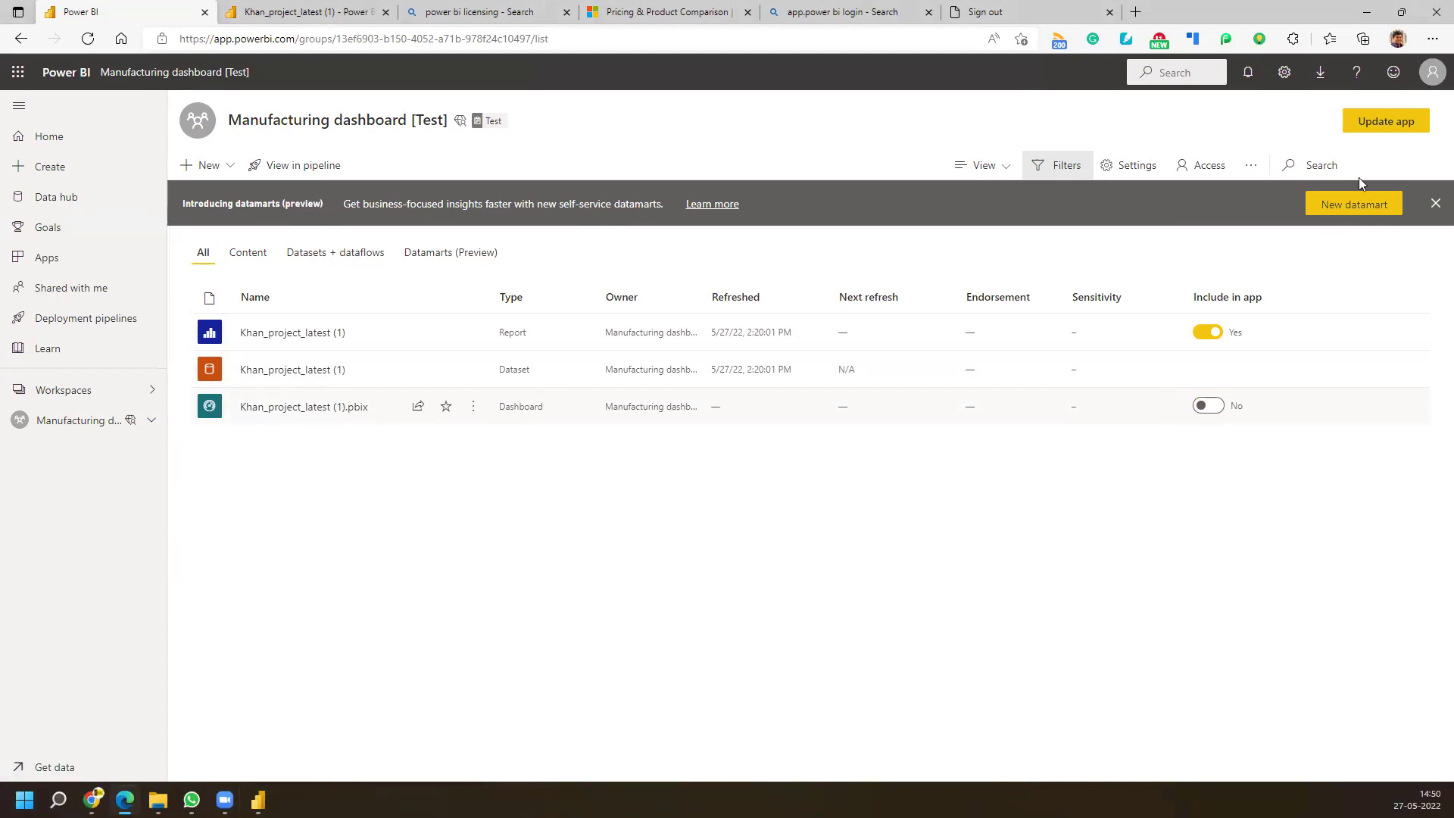
Update the Manufacturing dashboard [Test] app and copy its published link.
click(1379, 122)
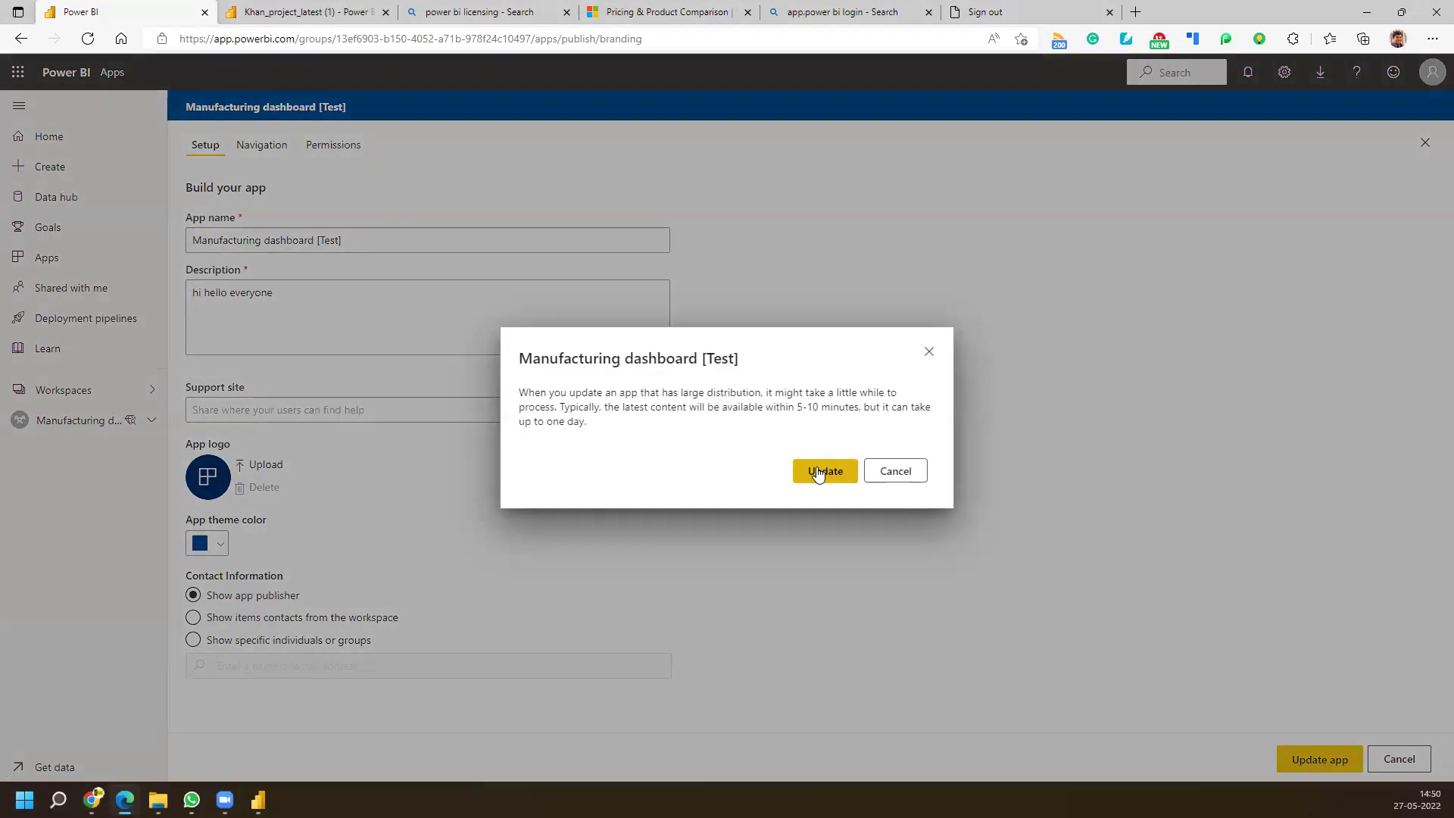
click(821, 471)
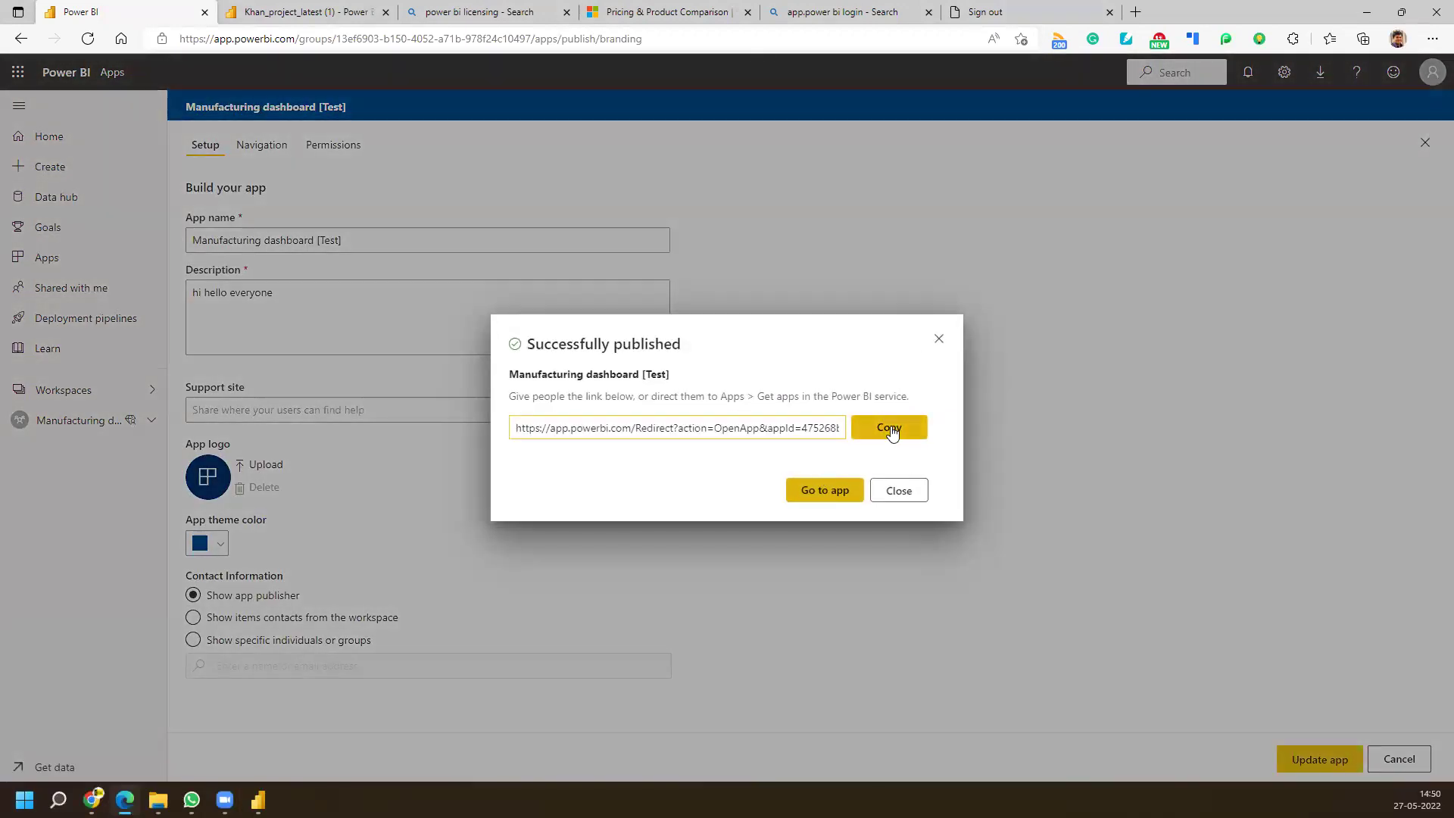
click(879, 424)
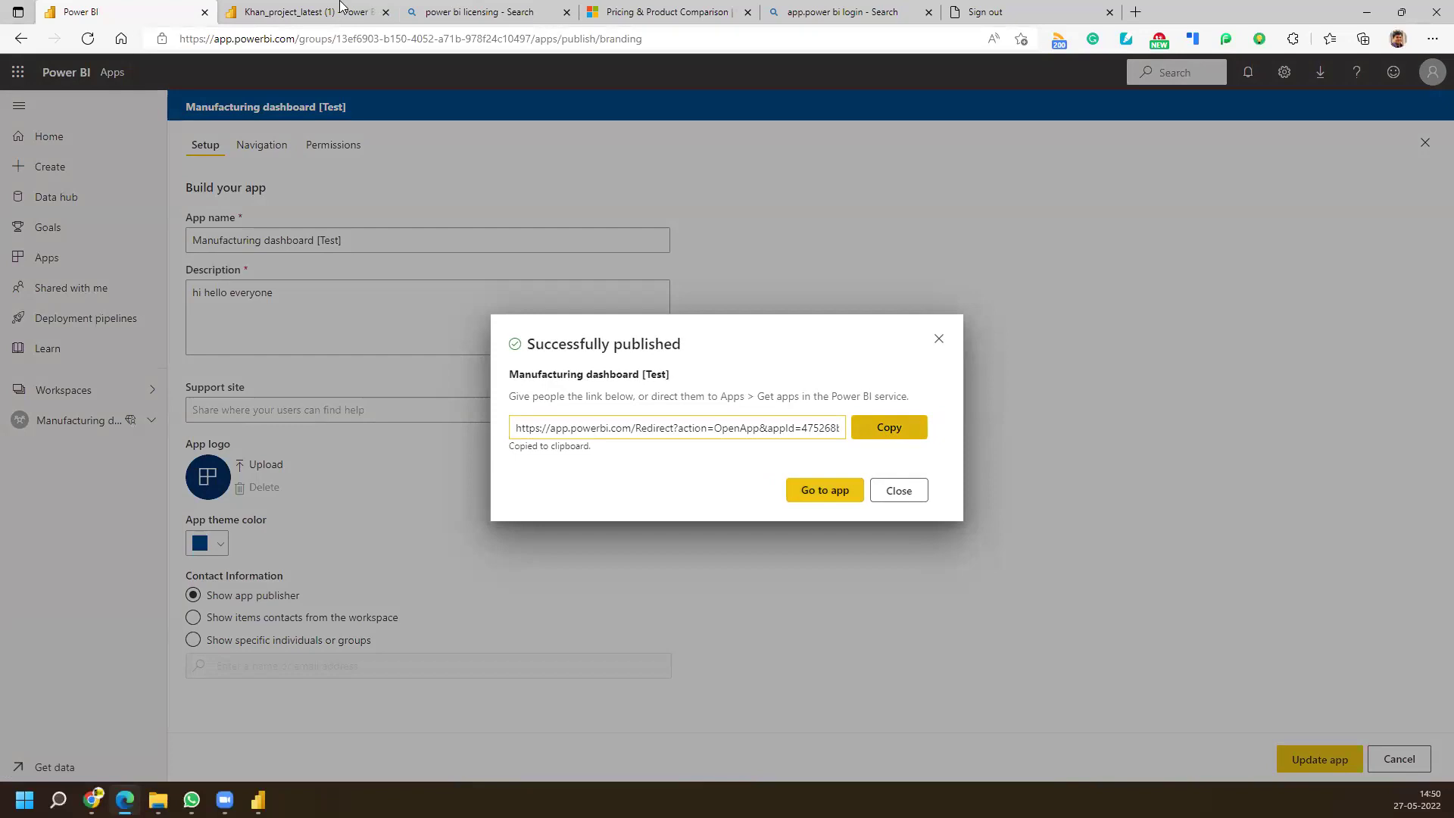
Open the copied app link in the report tab, then close the publish confirmation.
click(343, 9)
click(339, 40)
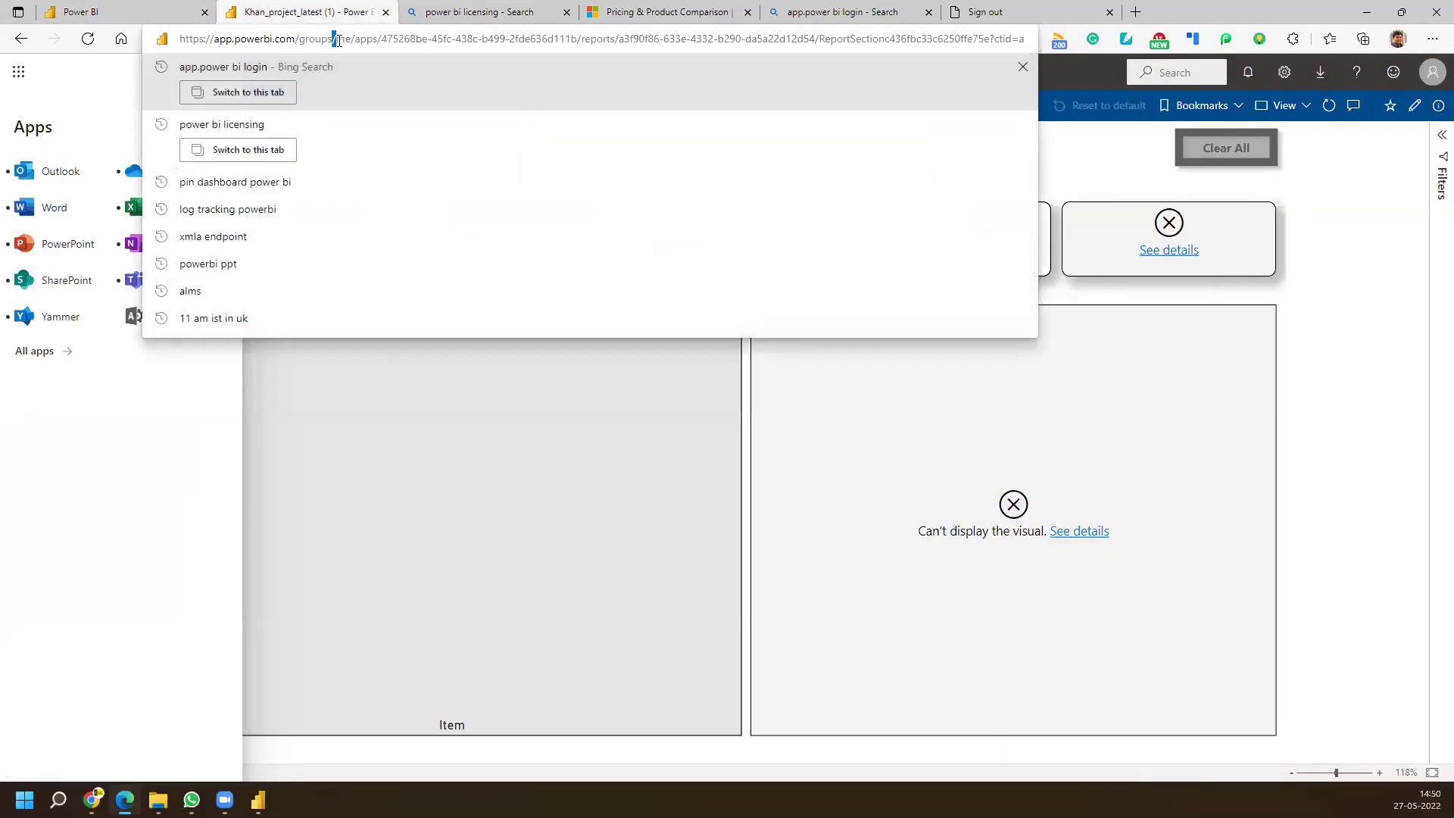
key(ctrl+a)
key(ctrl+v)
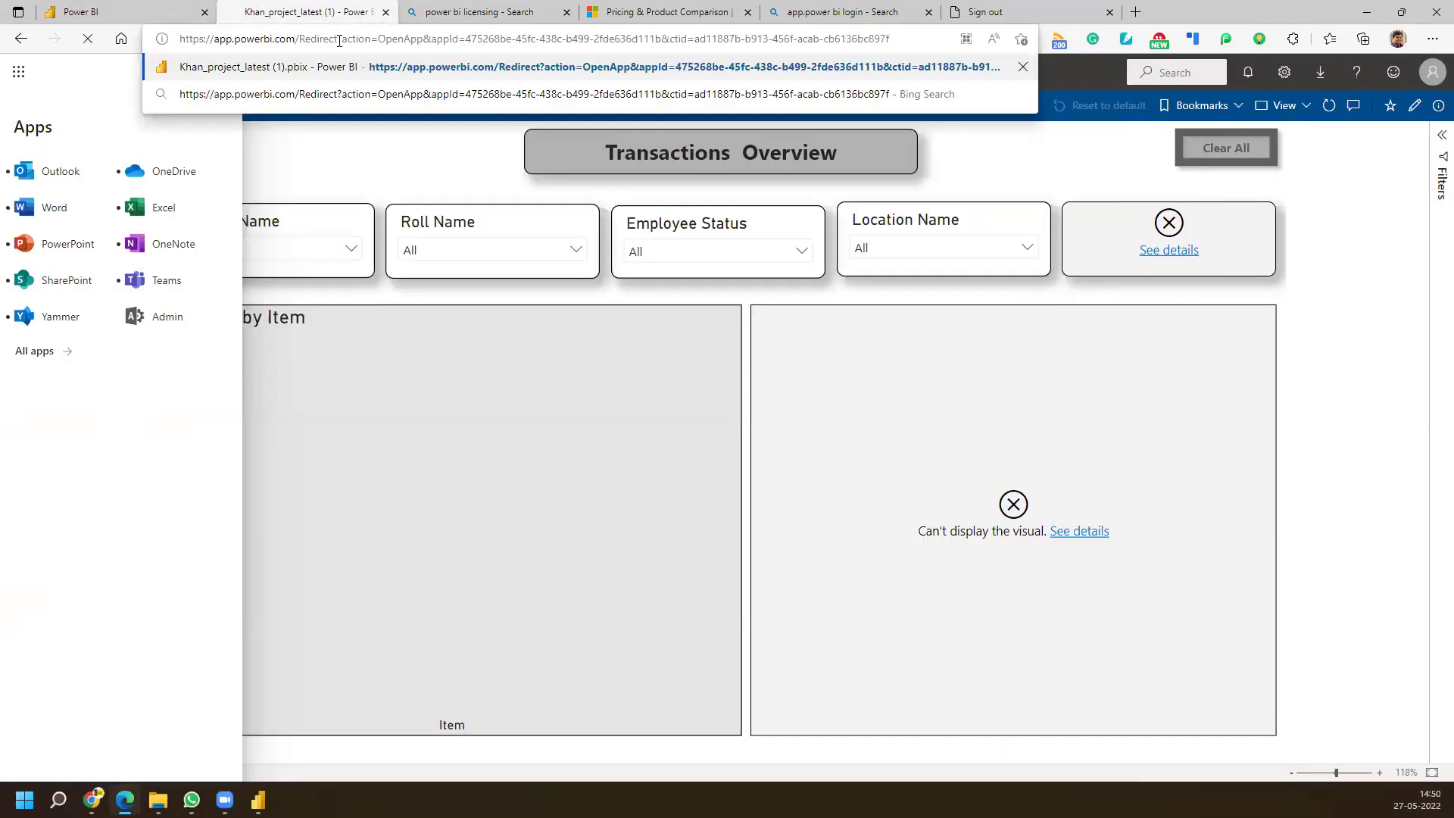
key(Return)
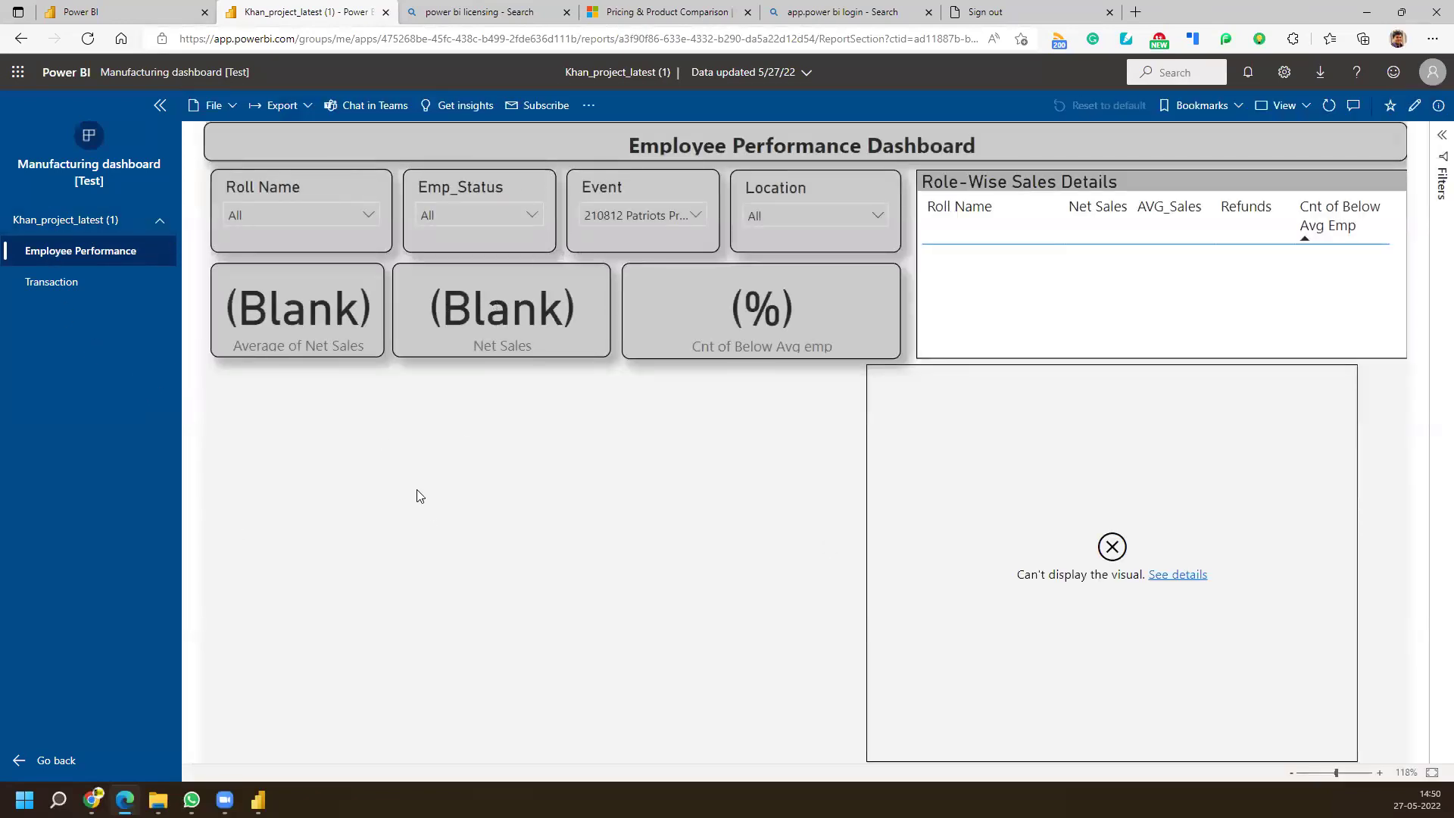
click(114, 12)
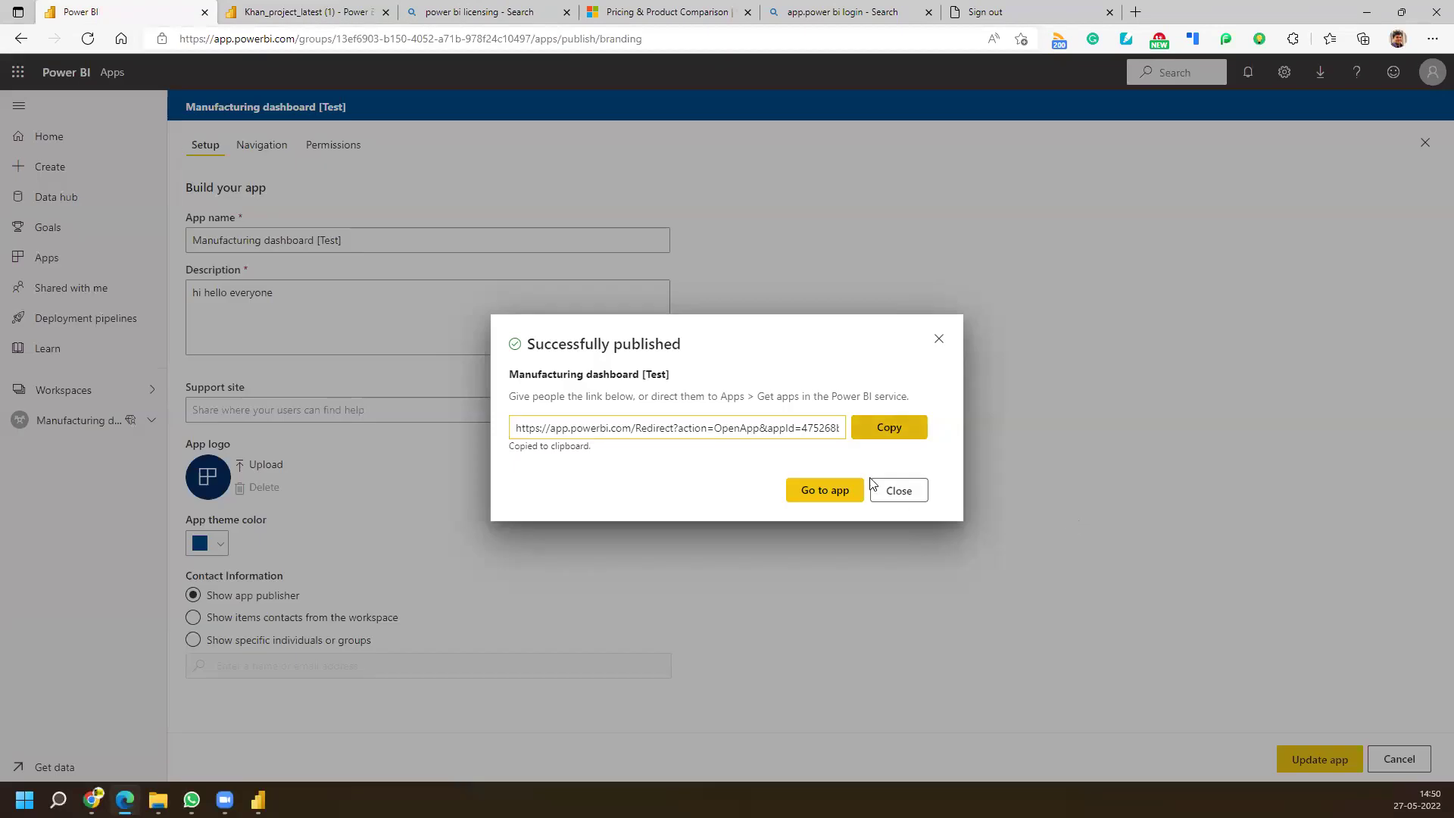
click(898, 490)
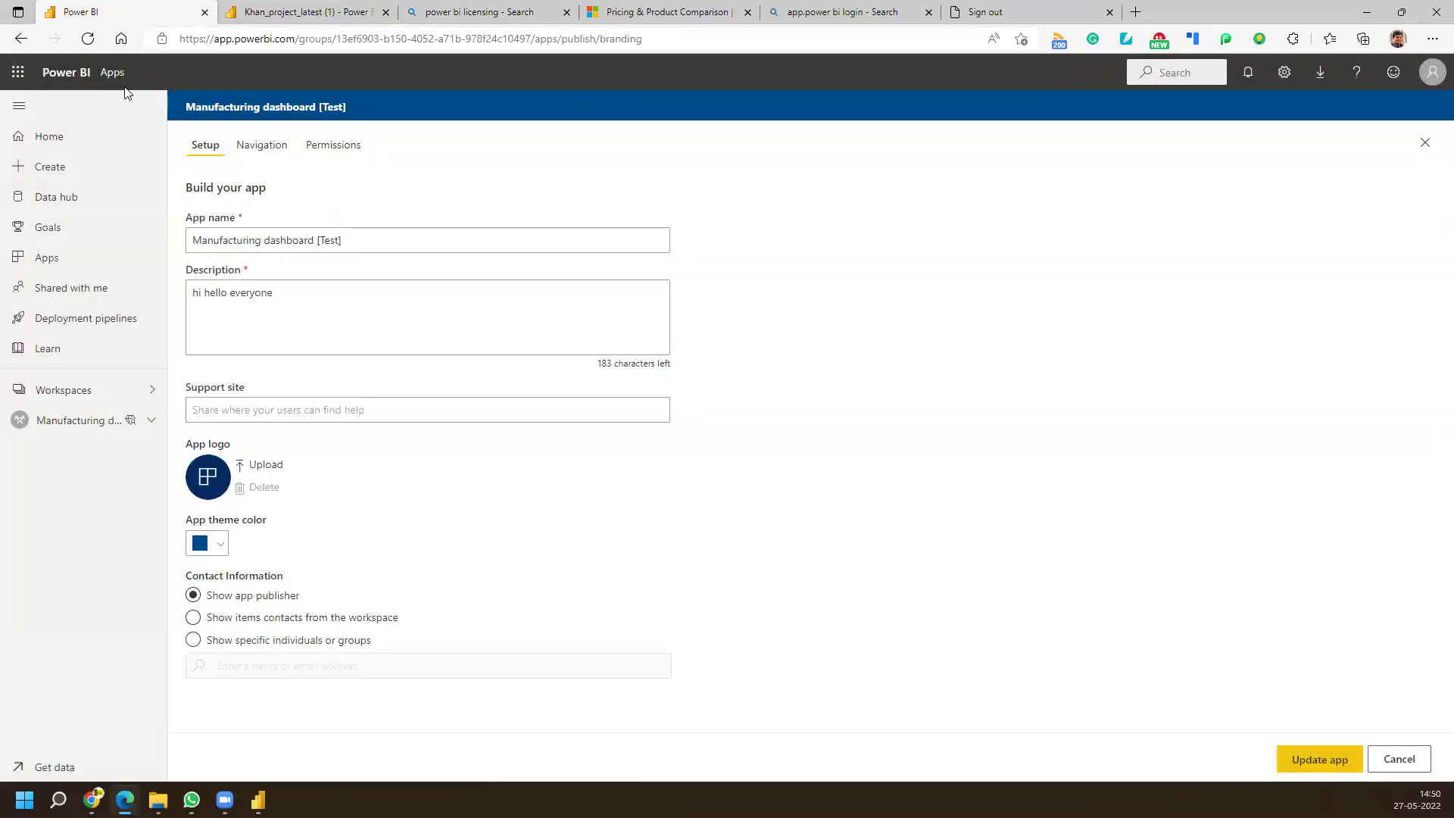
Open the Khan_project_latest (1).pbix dashboard, view the report behind its tile, then return to the dashboard.
click(21, 39)
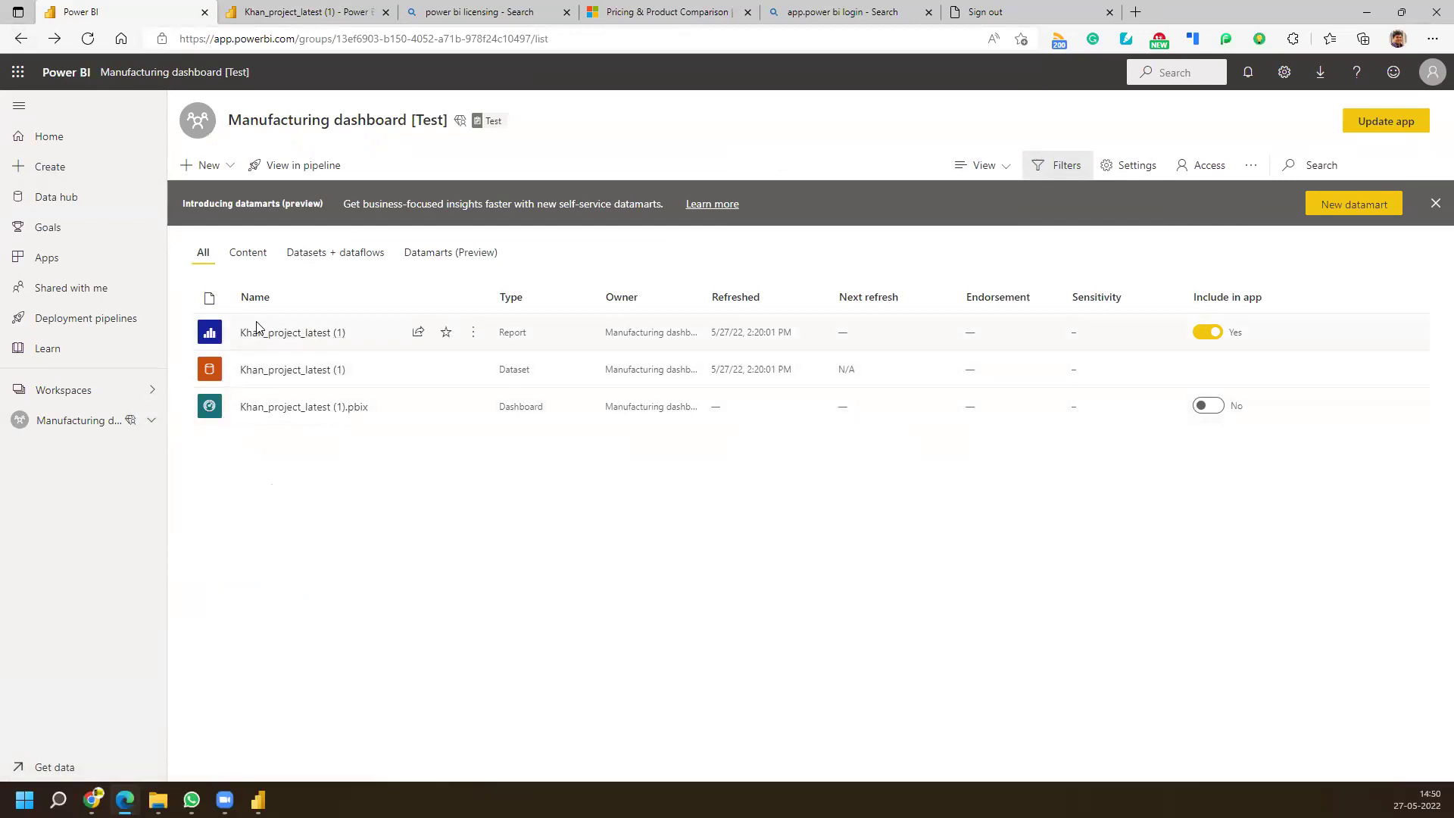
click(292, 408)
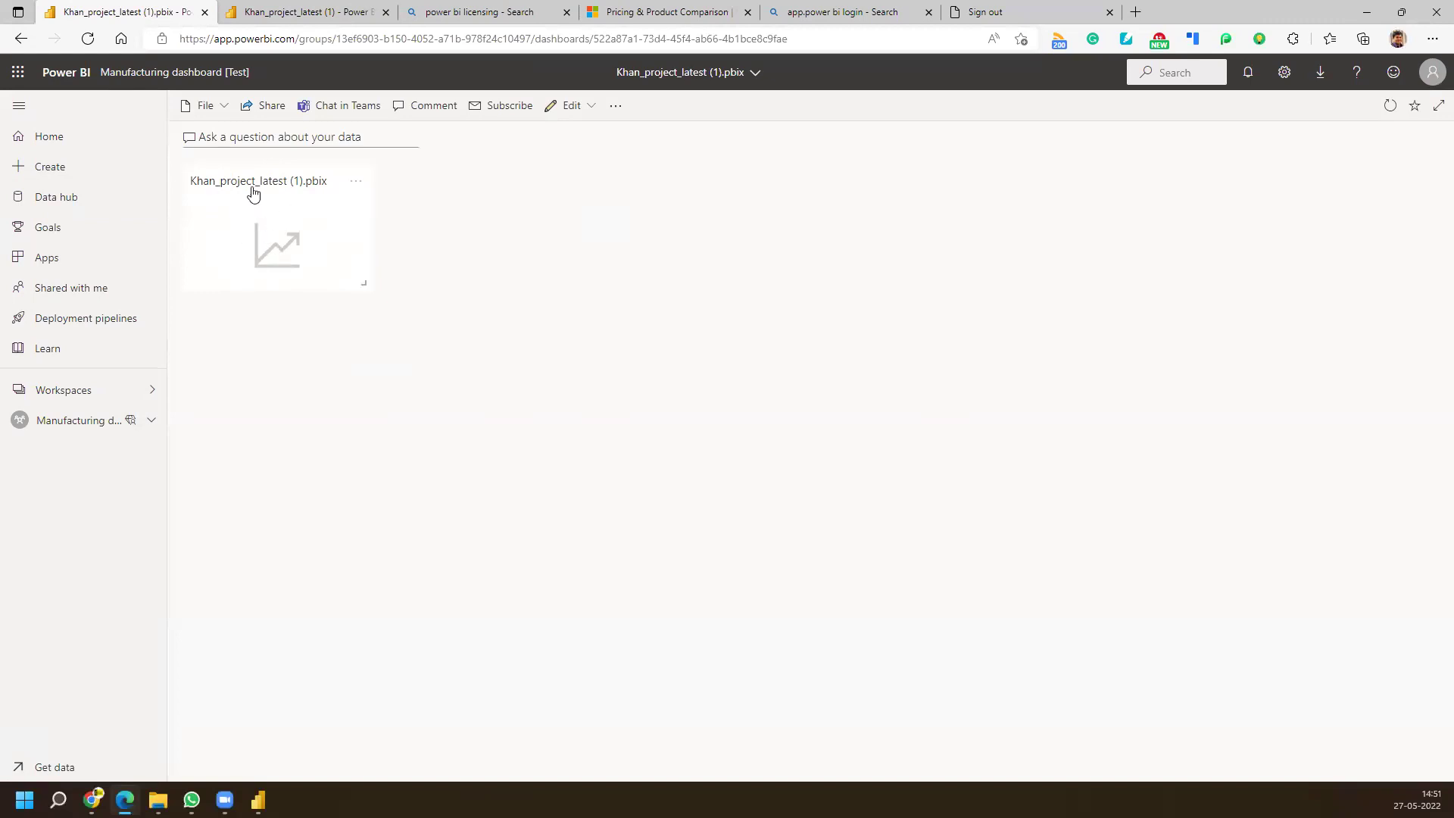
click(280, 220)
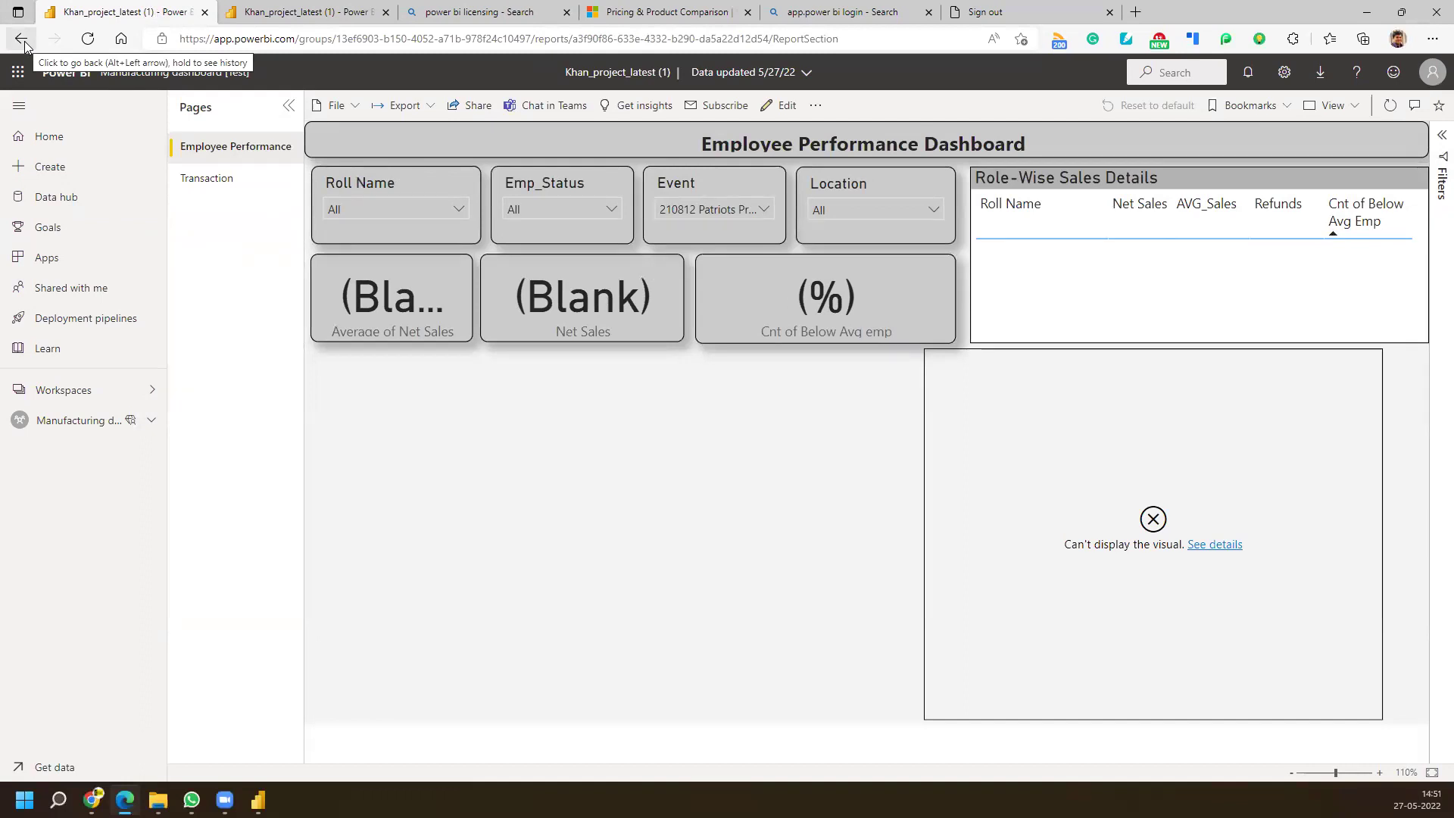
click(21, 39)
click(21, 39)
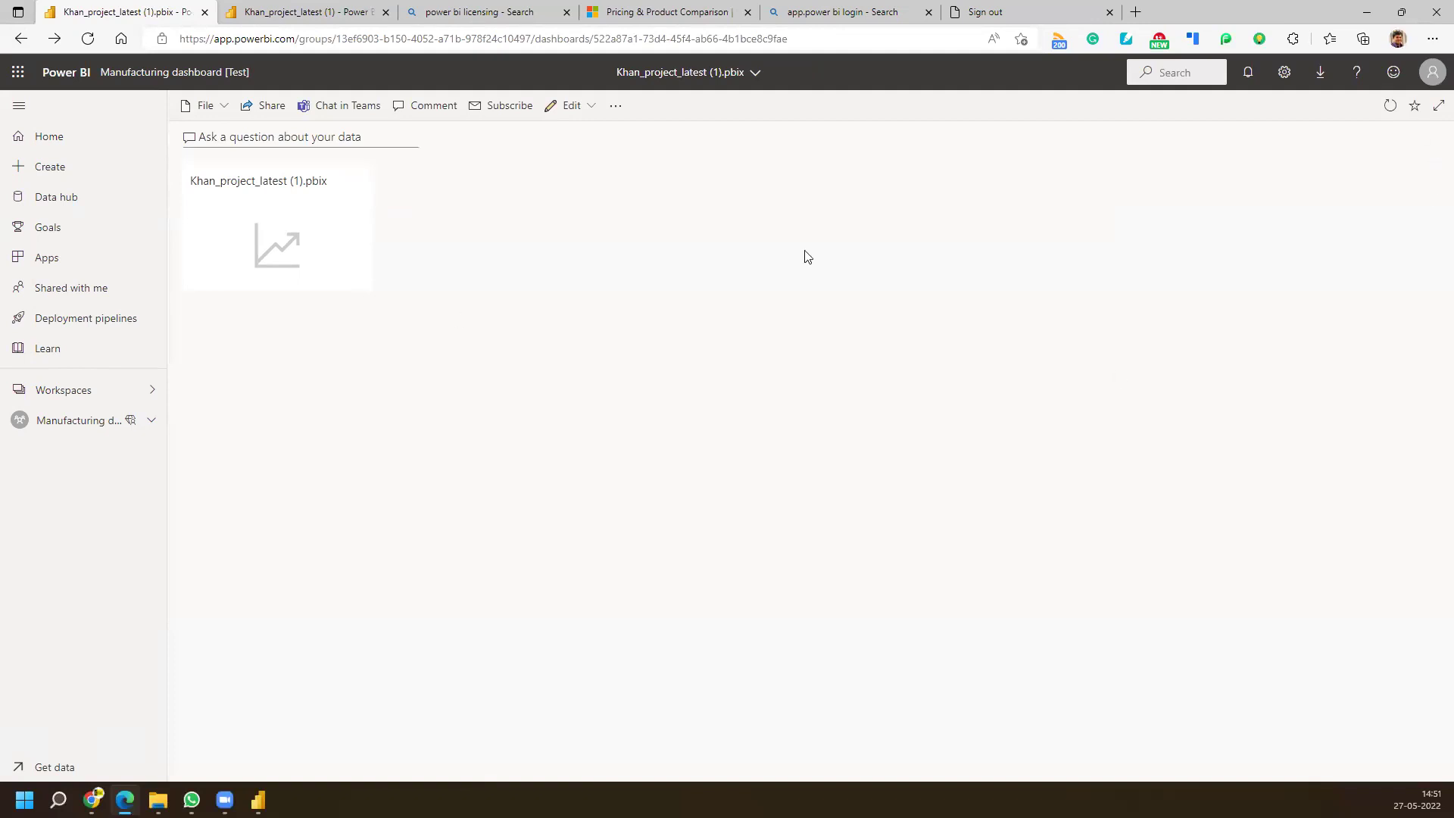
Open the Dashboard TEST pipeline from the Deployment pipelines page.
click(90, 323)
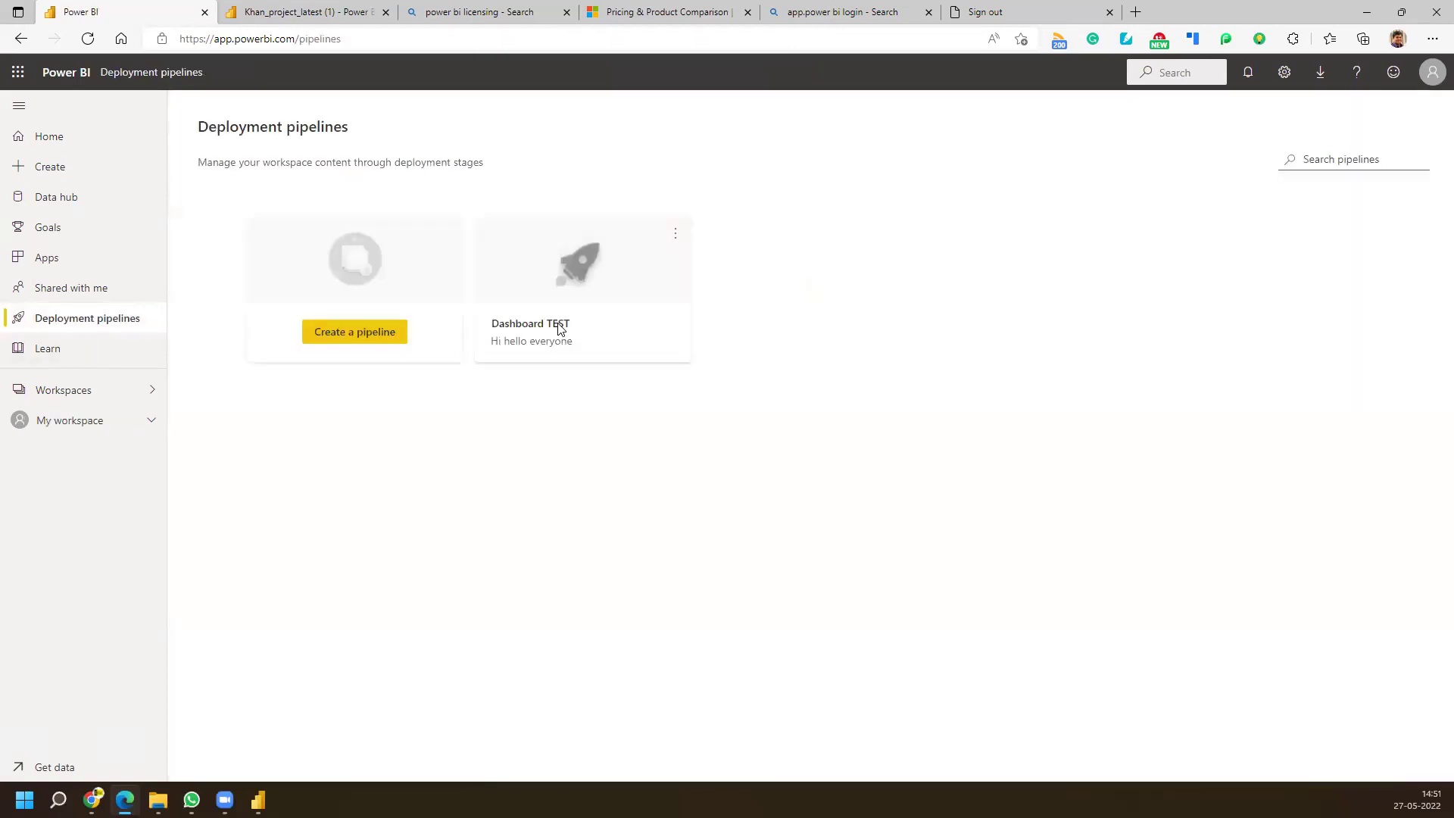
click(560, 329)
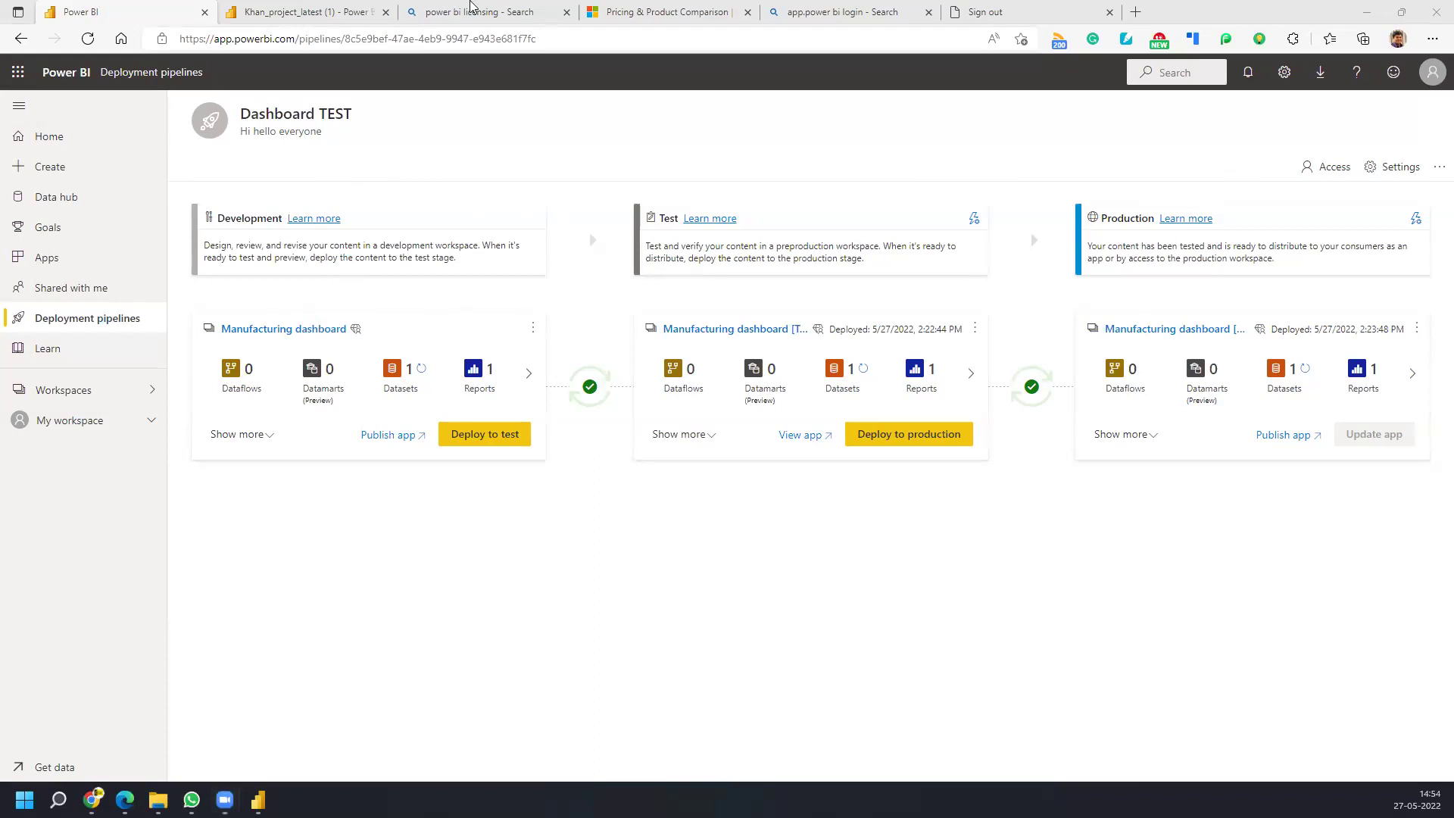
mouse_move(523, 194)
mouse_down()
mouse_move(184, 184)
mouse_move(162, 244)
mouse_move(174, 291)
mouse_move(452, 318)
mouse_move(533, 301)
mouse_move(585, 229)
mouse_move(526, 198)
mouse_up()
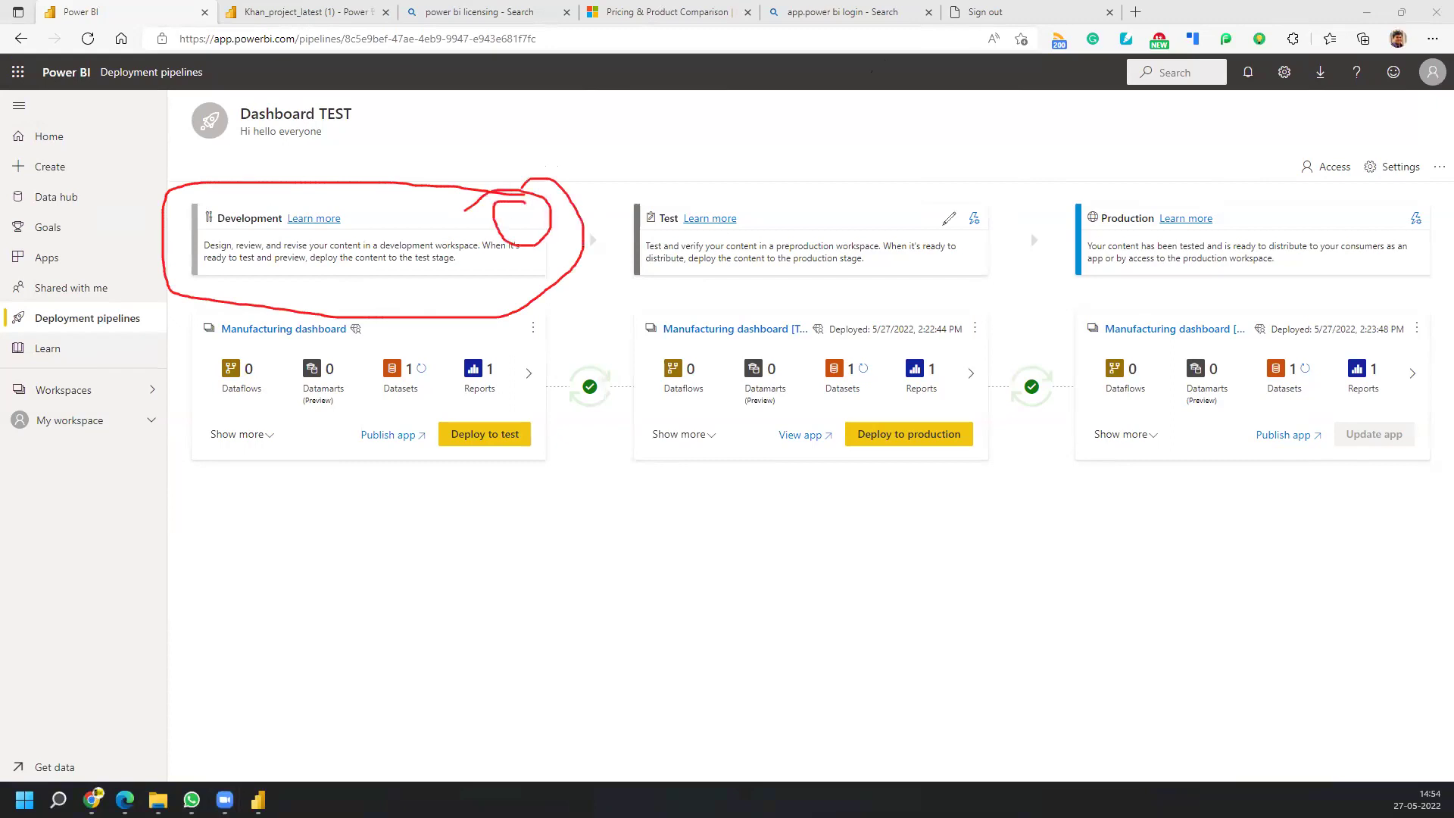
mouse_move(982, 195)
mouse_down()
mouse_move(962, 239)
mouse_move(990, 240)
mouse_move(1001, 217)
mouse_move(962, 189)
mouse_up()
mouse_move(1398, 206)
mouse_down()
mouse_move(1422, 236)
mouse_move(1433, 209)
mouse_move(1409, 203)
mouse_up()
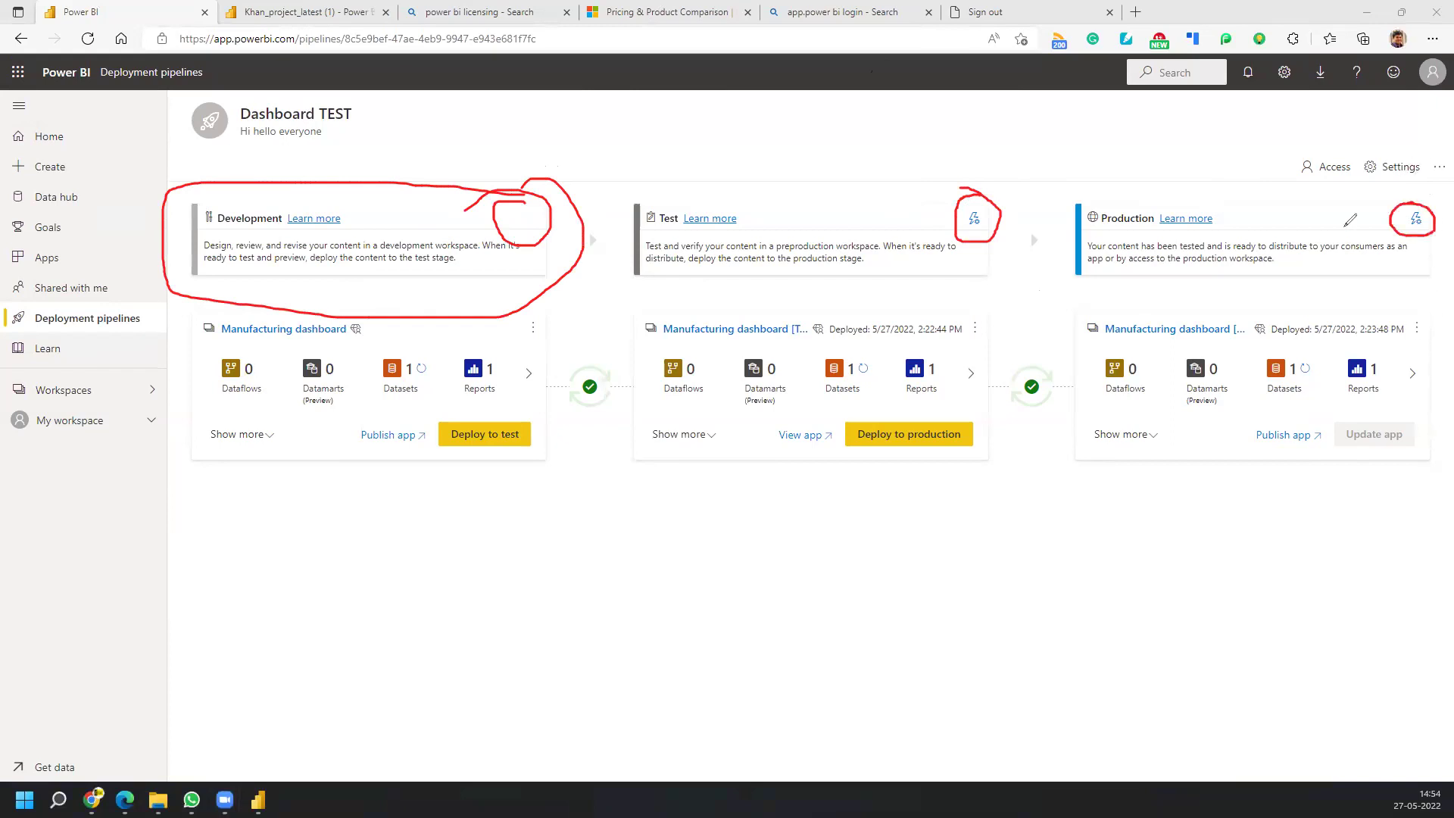
mouse_move(541, 204)
mouse_down()
mouse_move(501, 241)
mouse_move(532, 235)
mouse_up()
key(Escape)
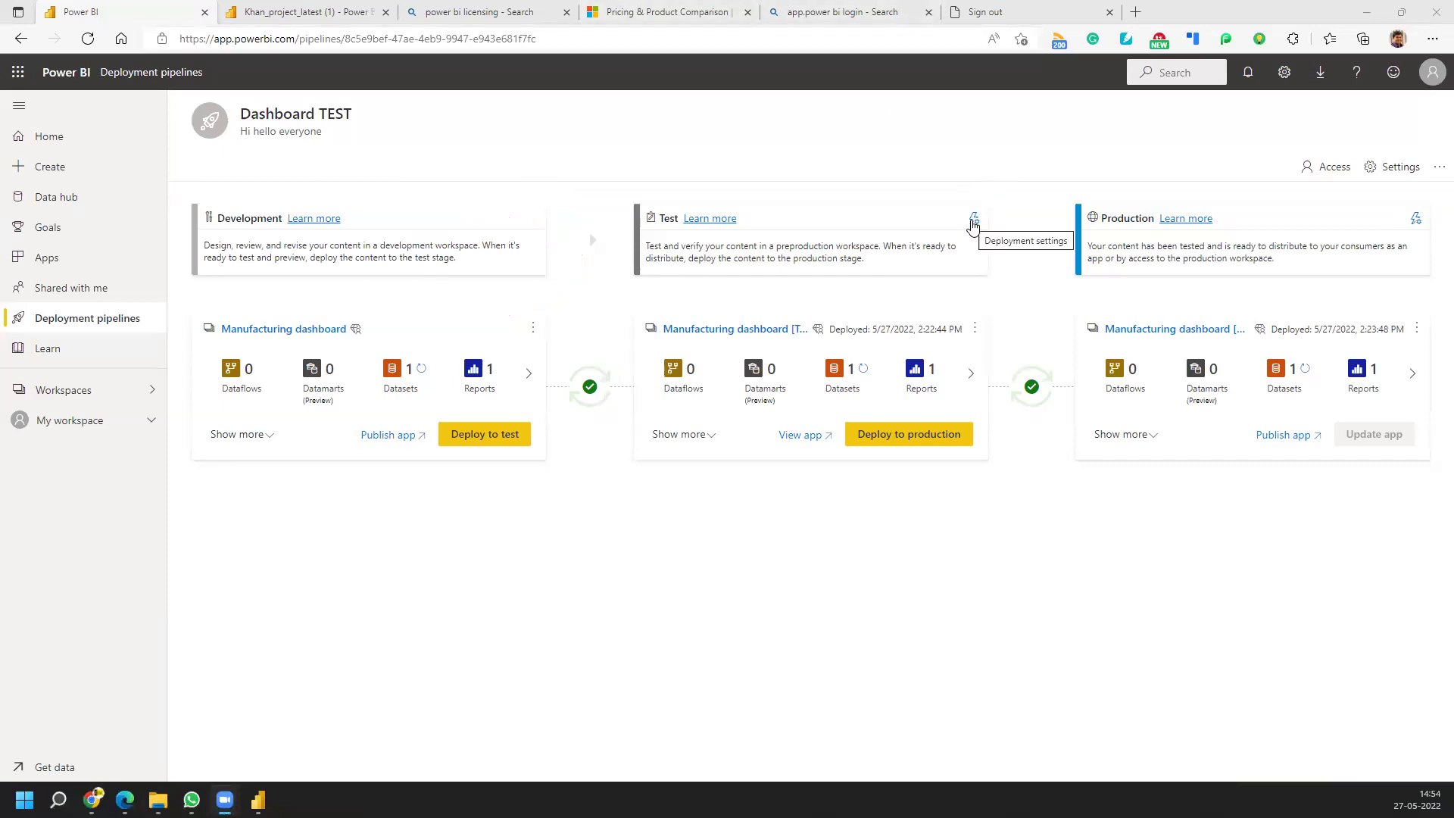
click(973, 222)
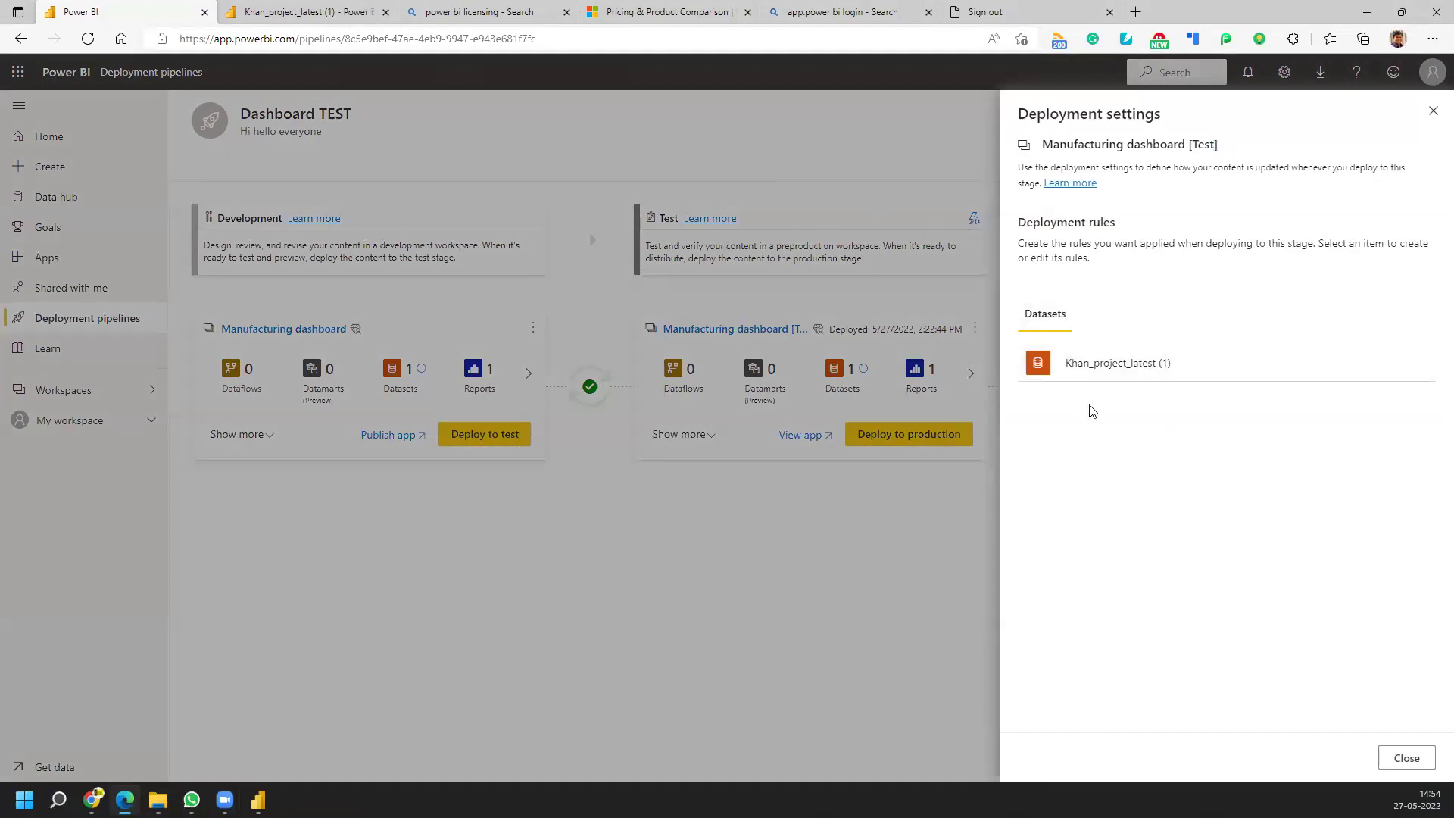
click(1079, 358)
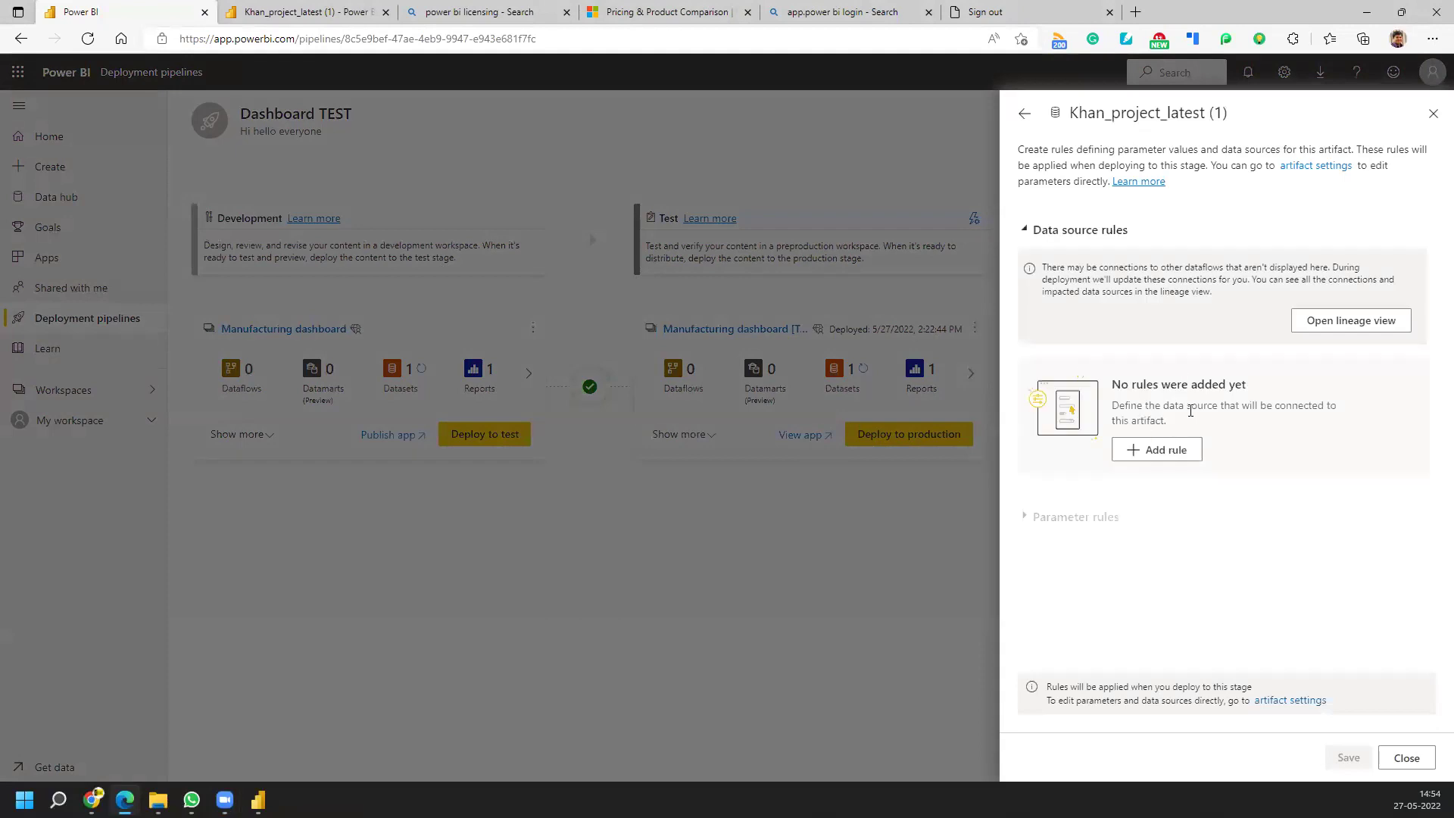
click(1185, 456)
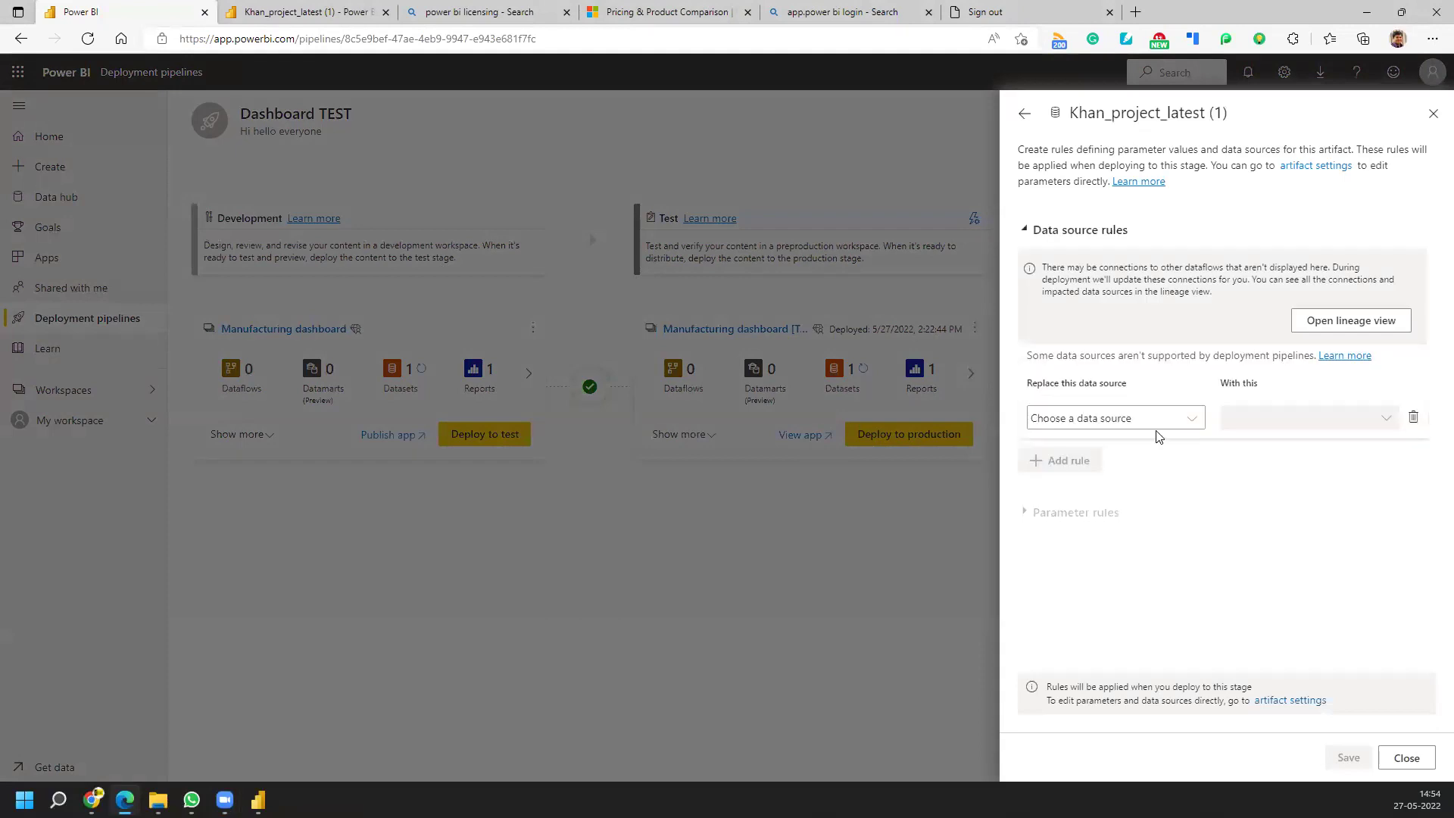
click(1157, 426)
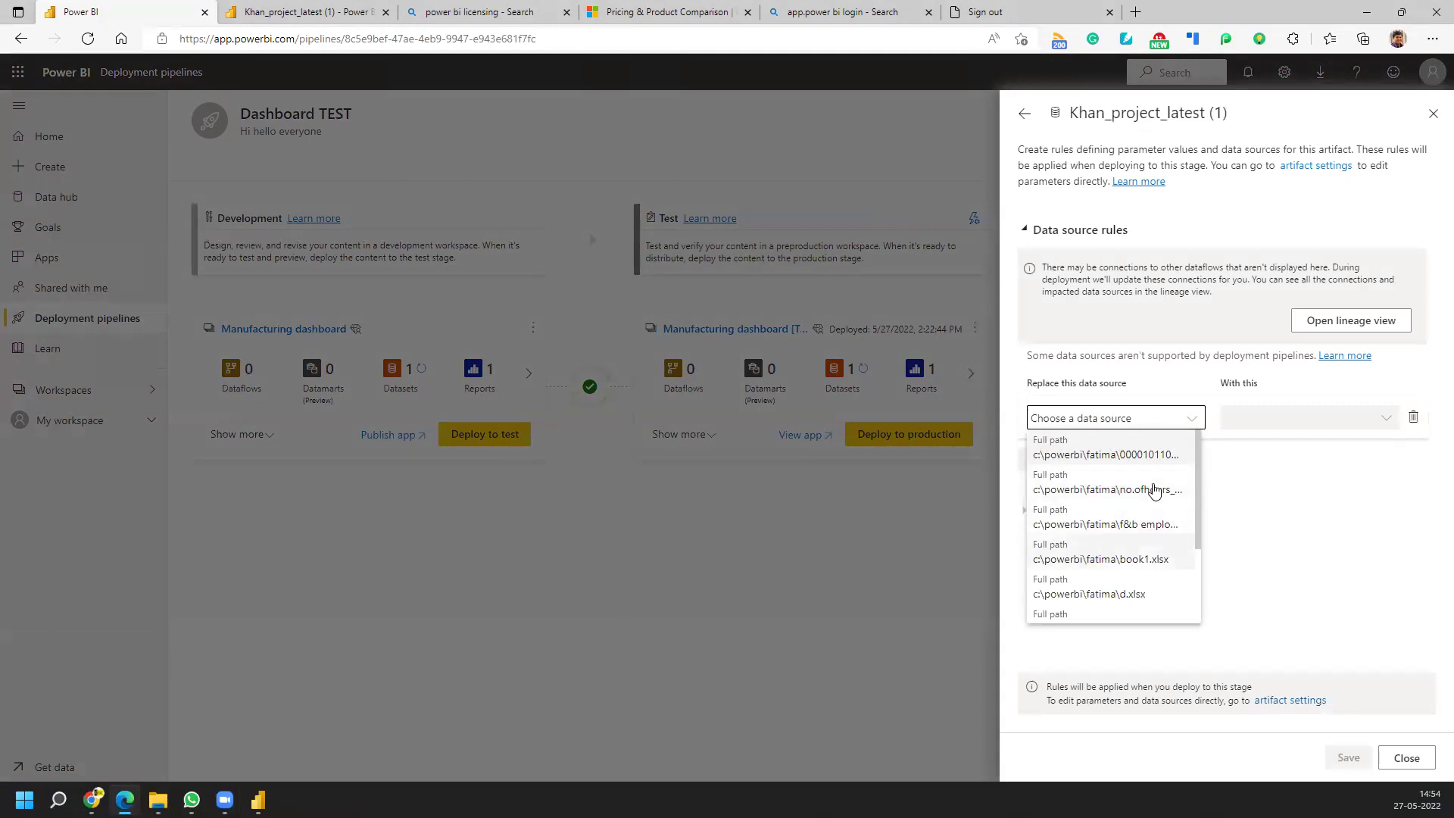
drag(1201, 492, 1201, 575)
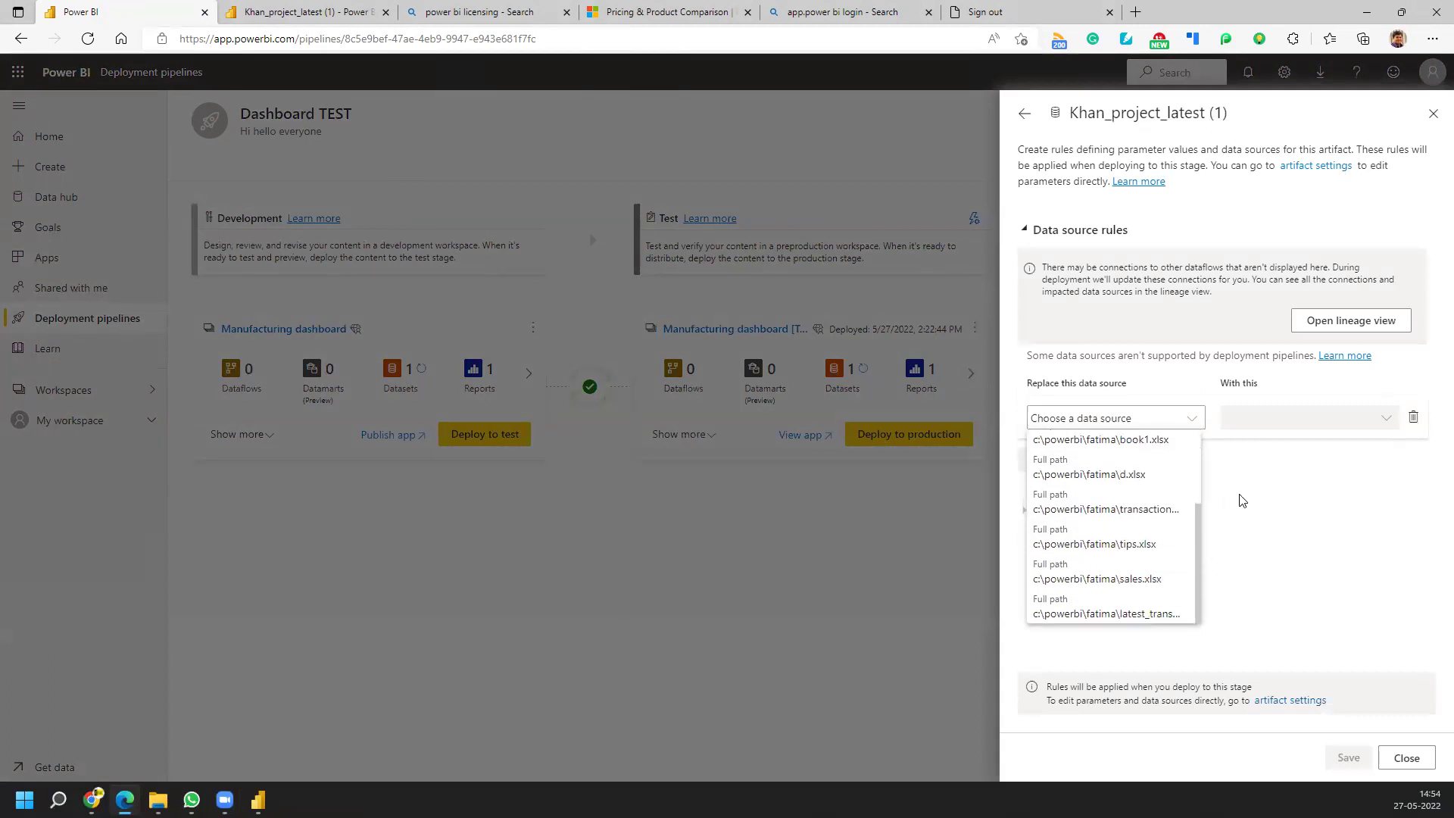
click(1300, 531)
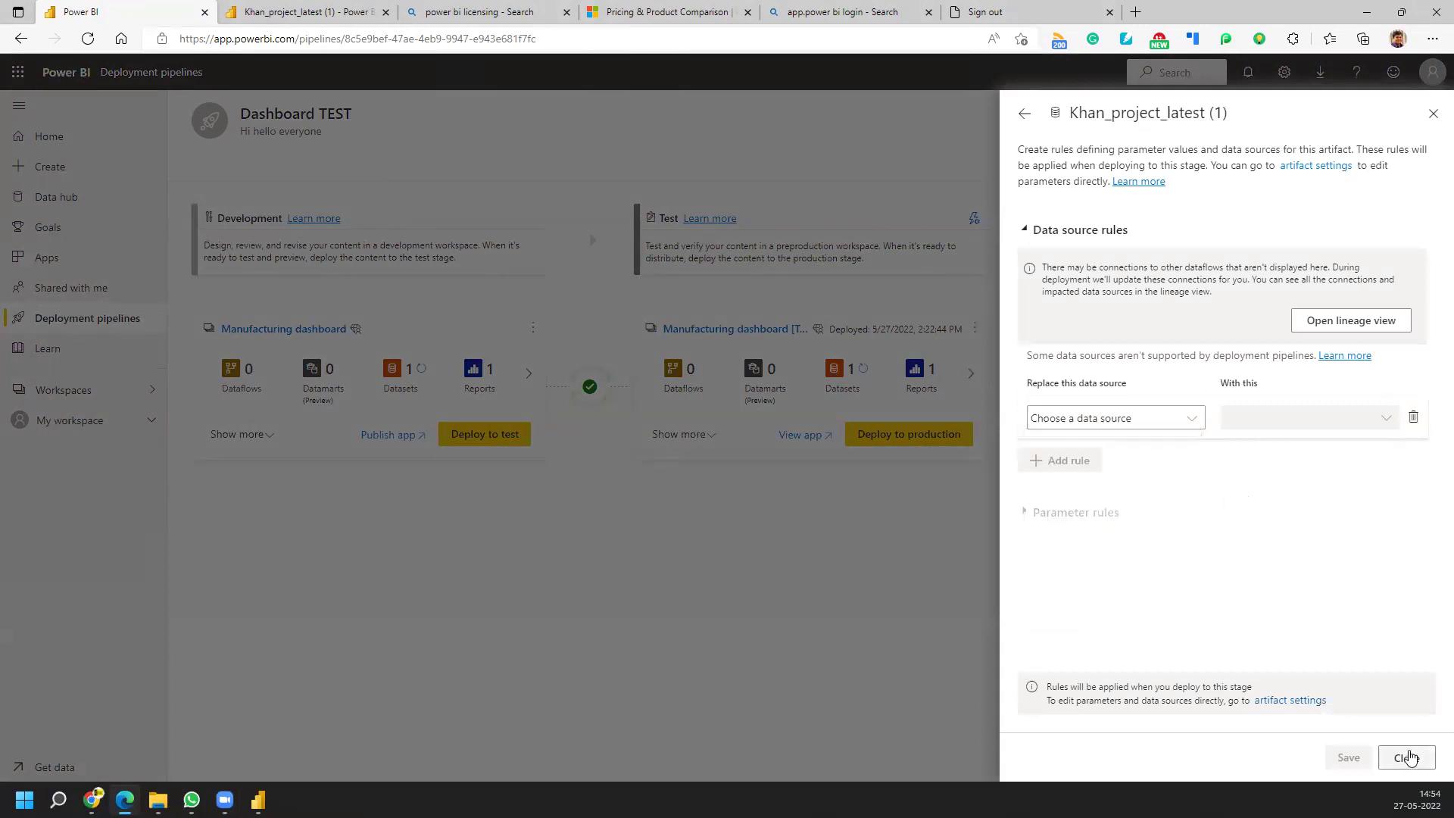
click(1409, 757)
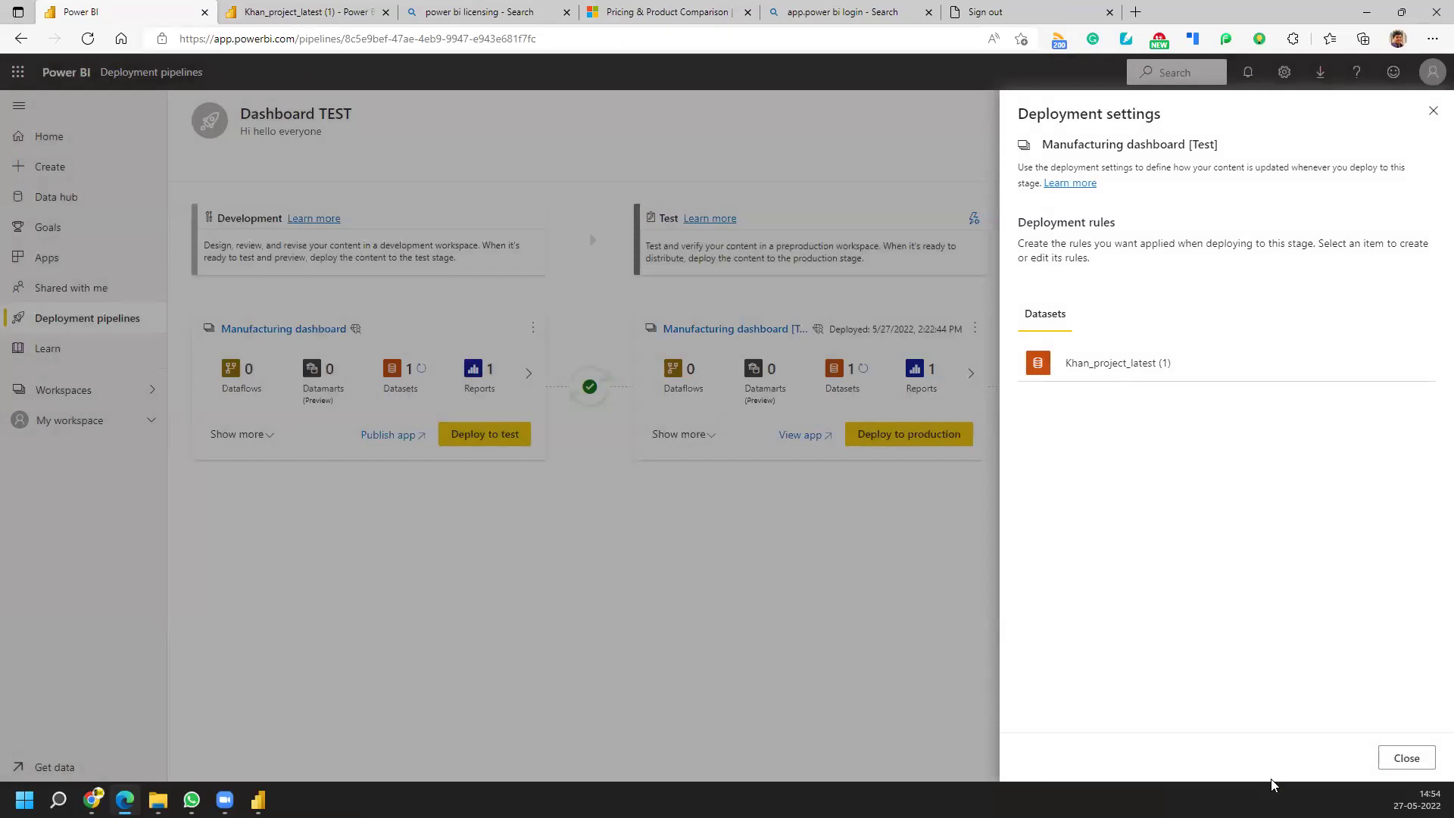
click(1422, 761)
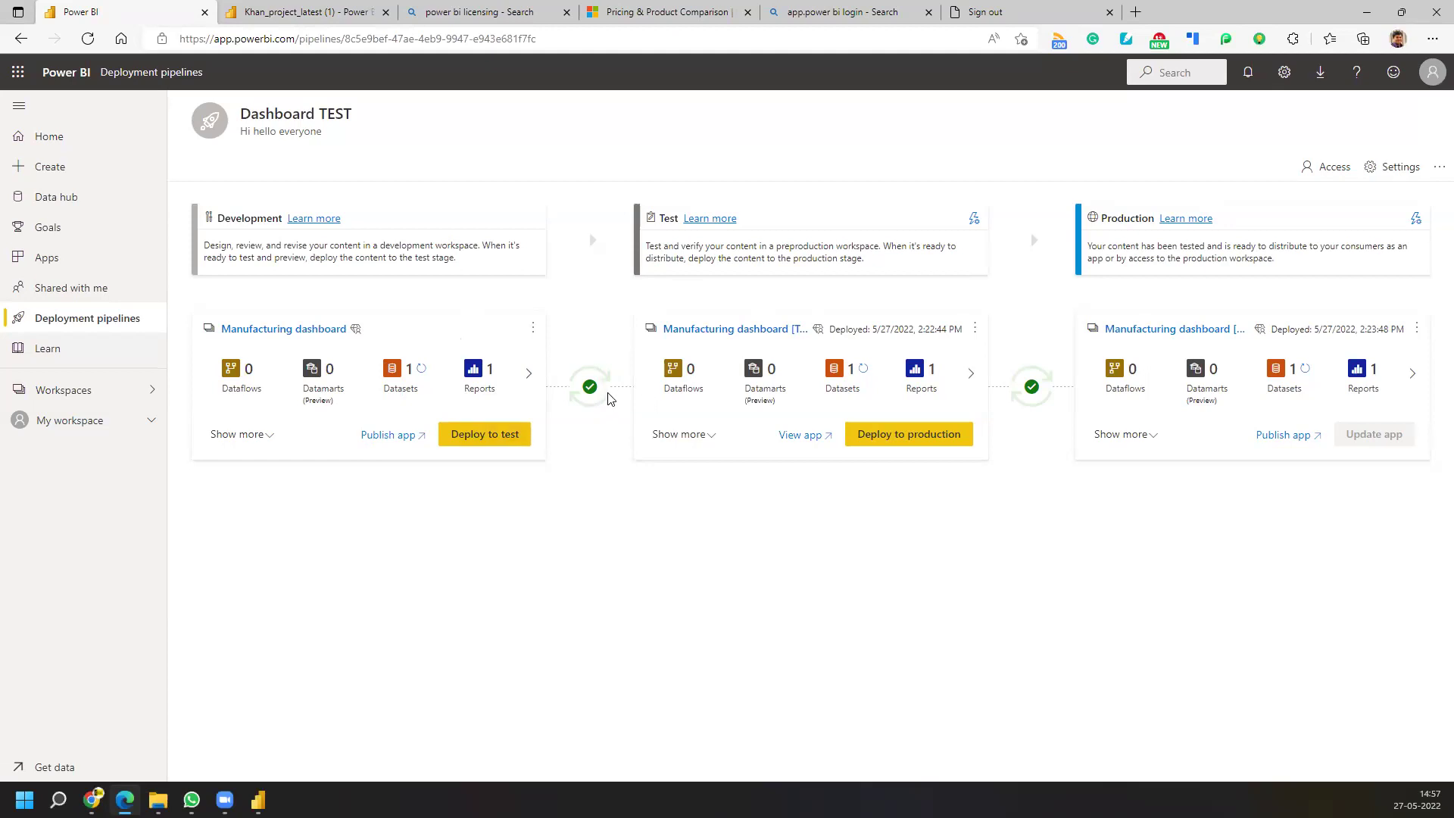
Start a new data source rule for the Khan_project_latest (1) dataset in Test deployment settings.
click(974, 219)
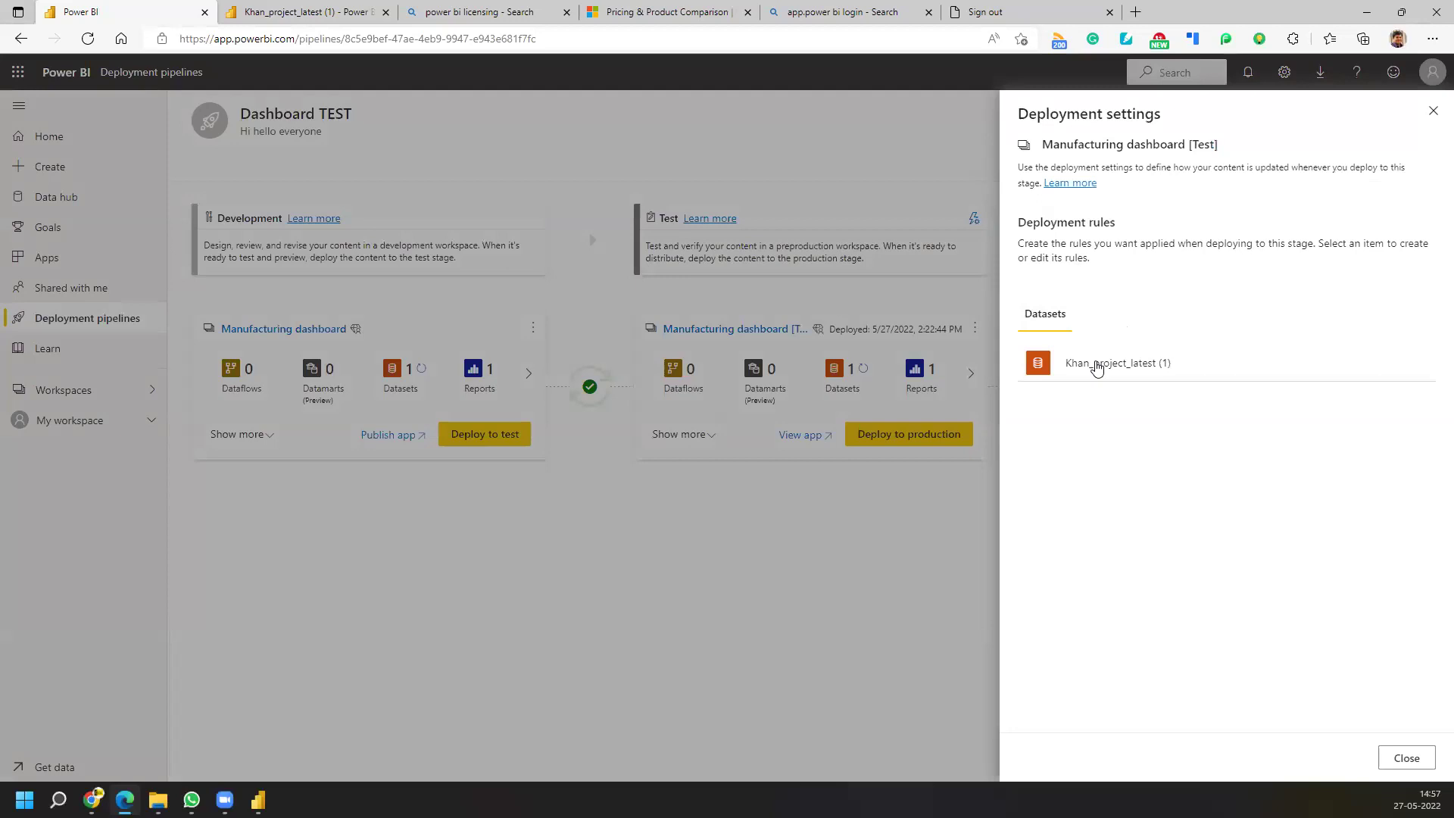
click(1097, 368)
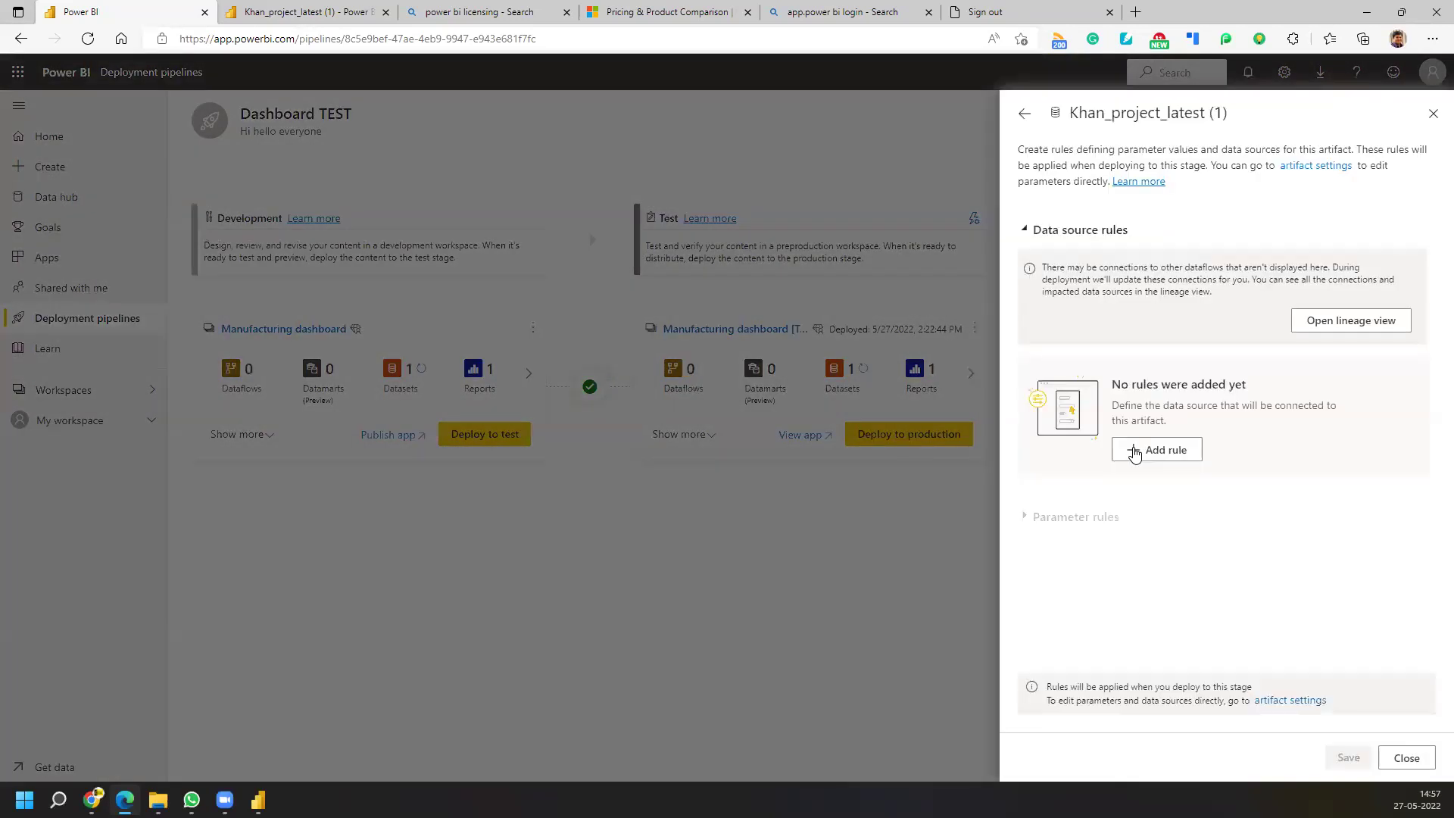
click(1134, 452)
click(1099, 422)
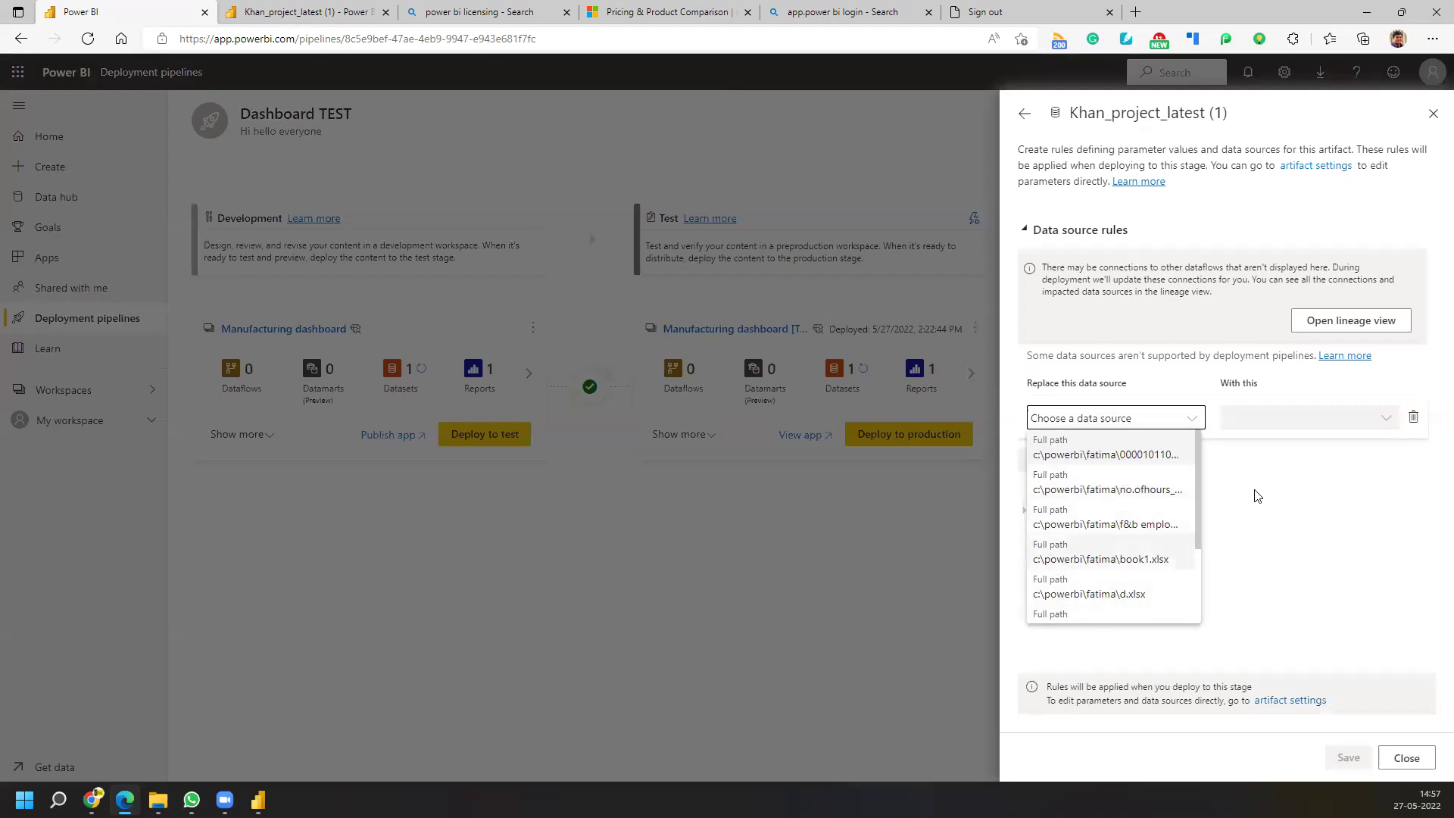
Discard the unsaved Test rule without choosing a source, then go to Production's deployment settings.
click(1156, 413)
drag(1030, 391, 1141, 390)
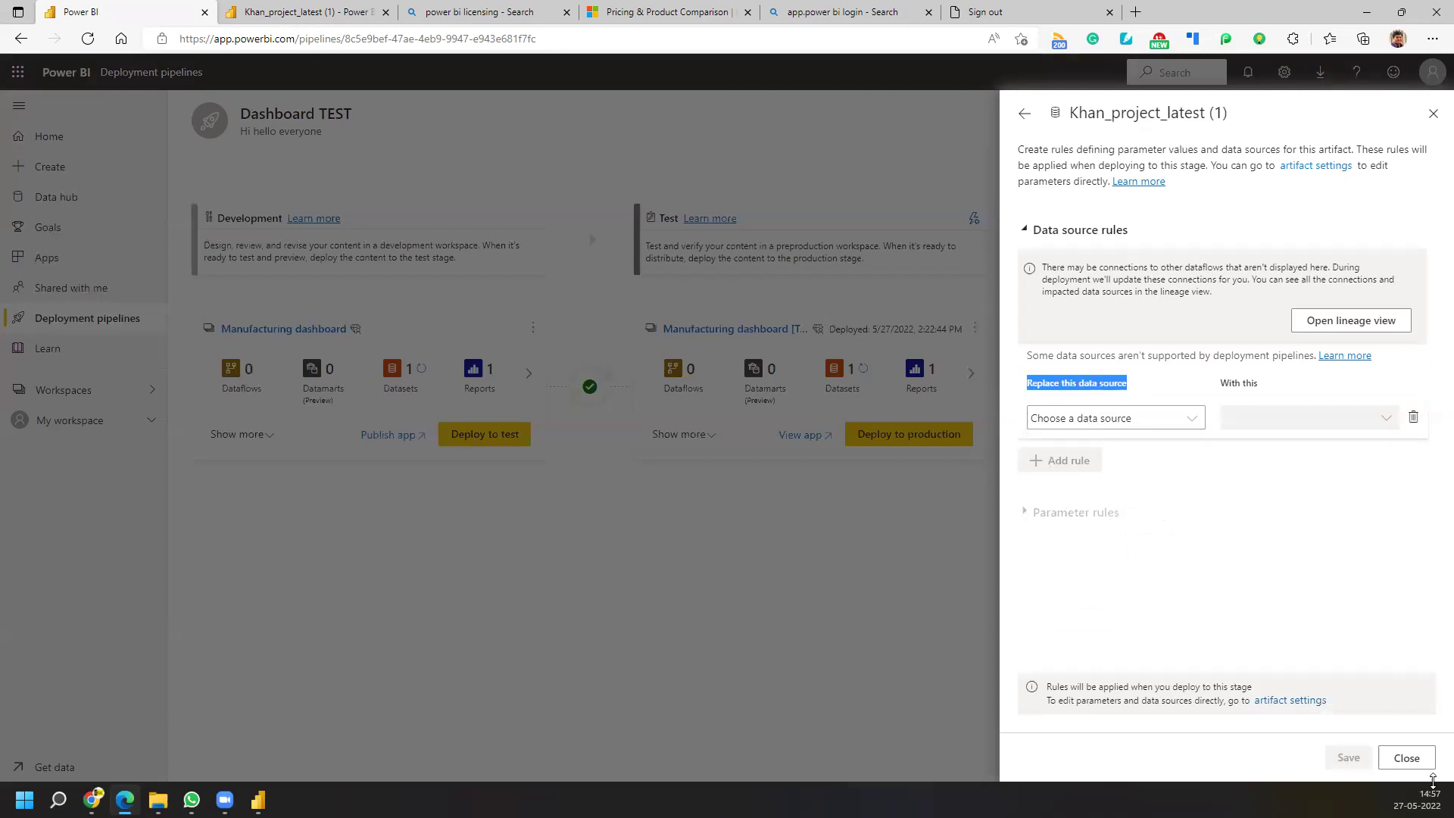
click(1419, 760)
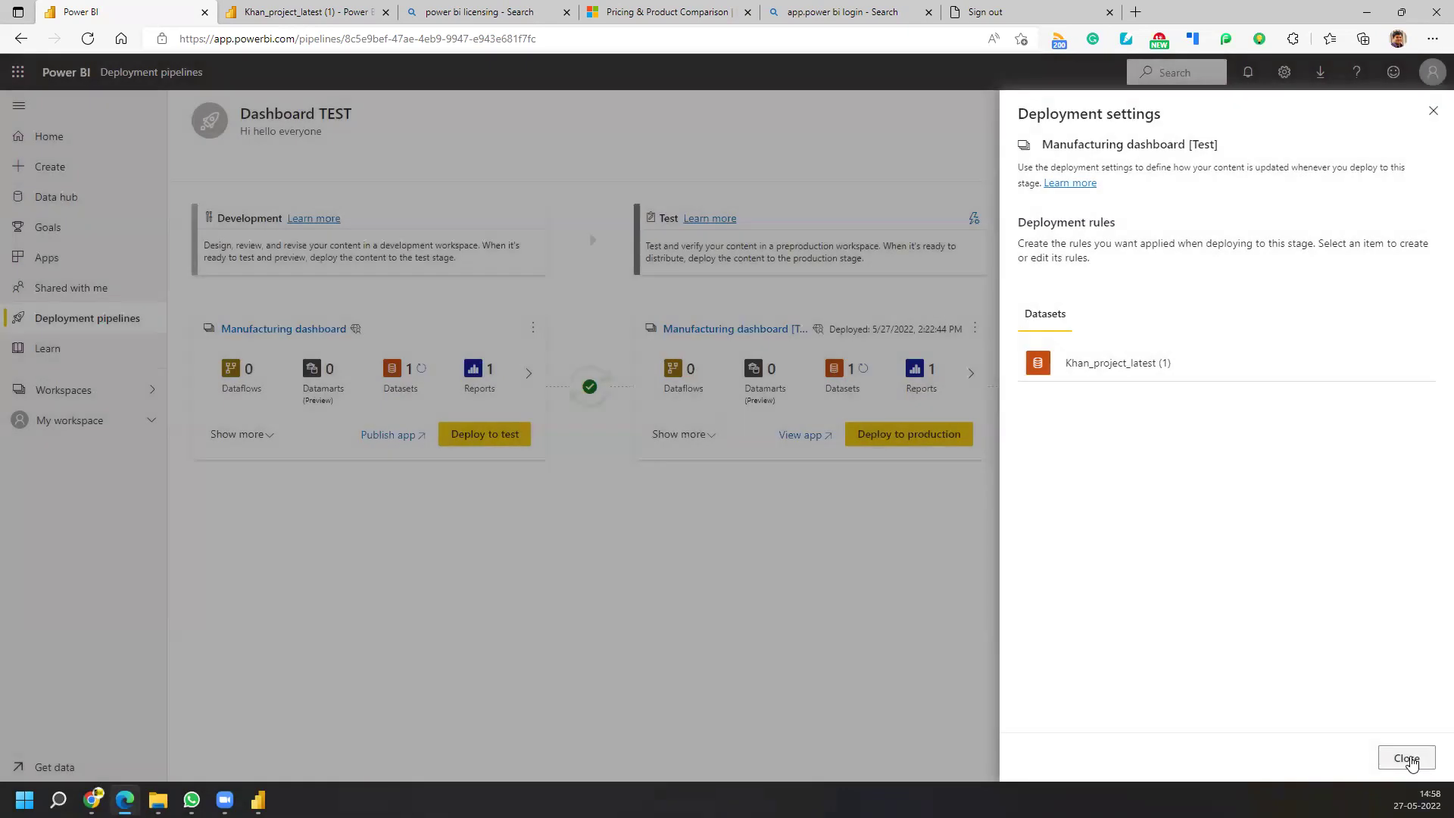
click(1411, 759)
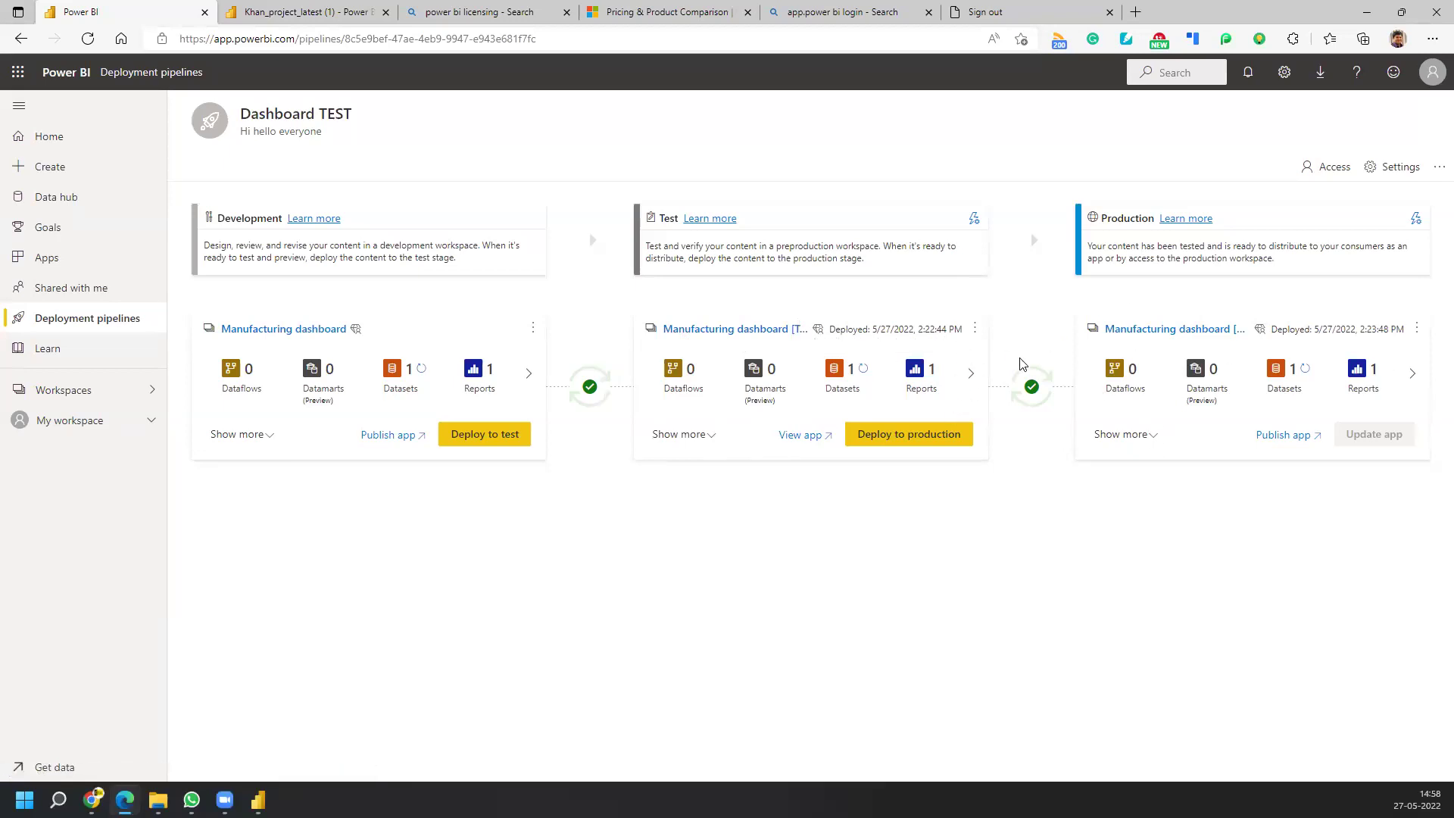
click(1415, 221)
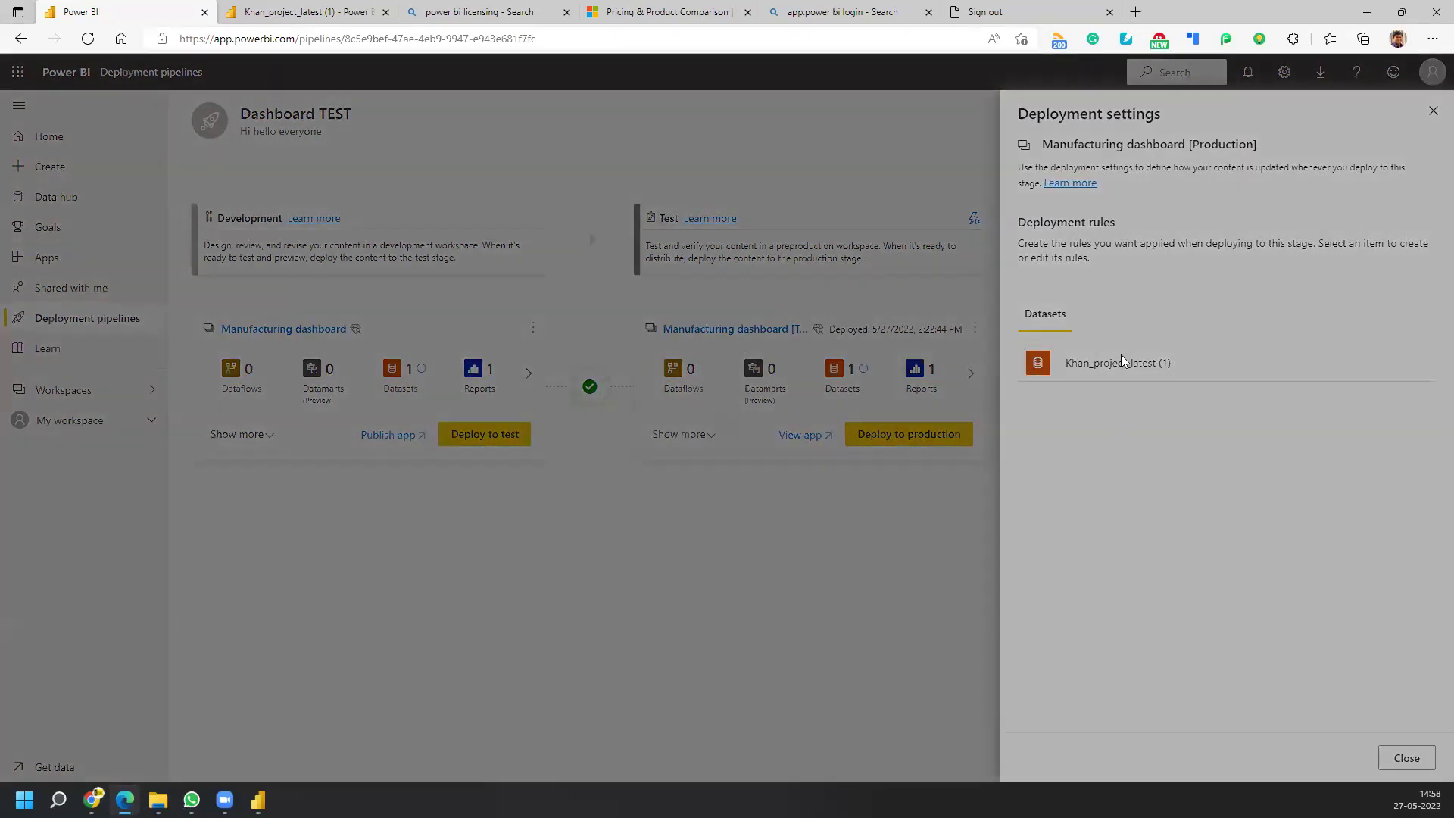
Check the Khan_project_latest (1) data source rules for Production and close without adding one.
click(1121, 361)
click(1138, 451)
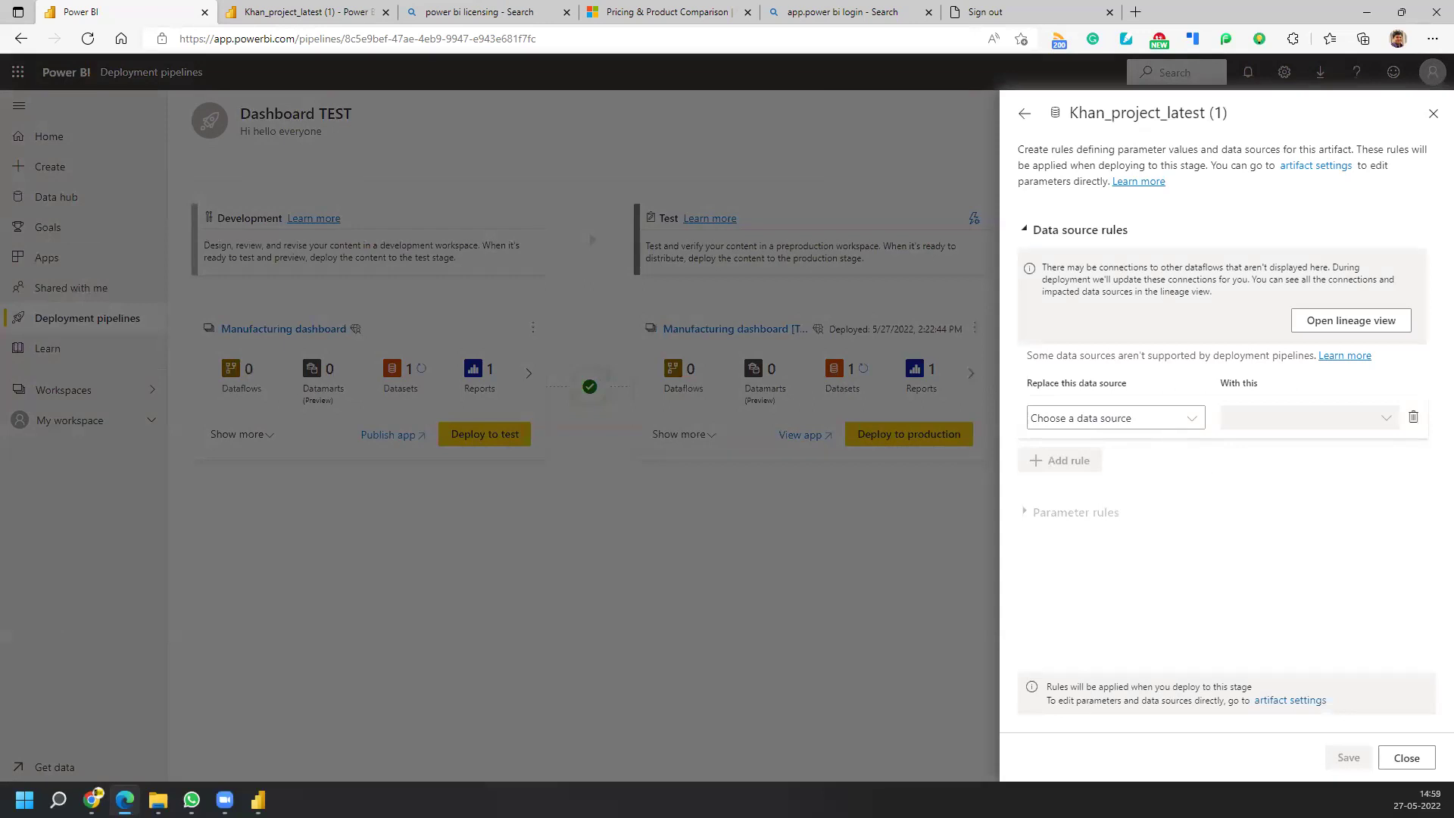
click(1407, 759)
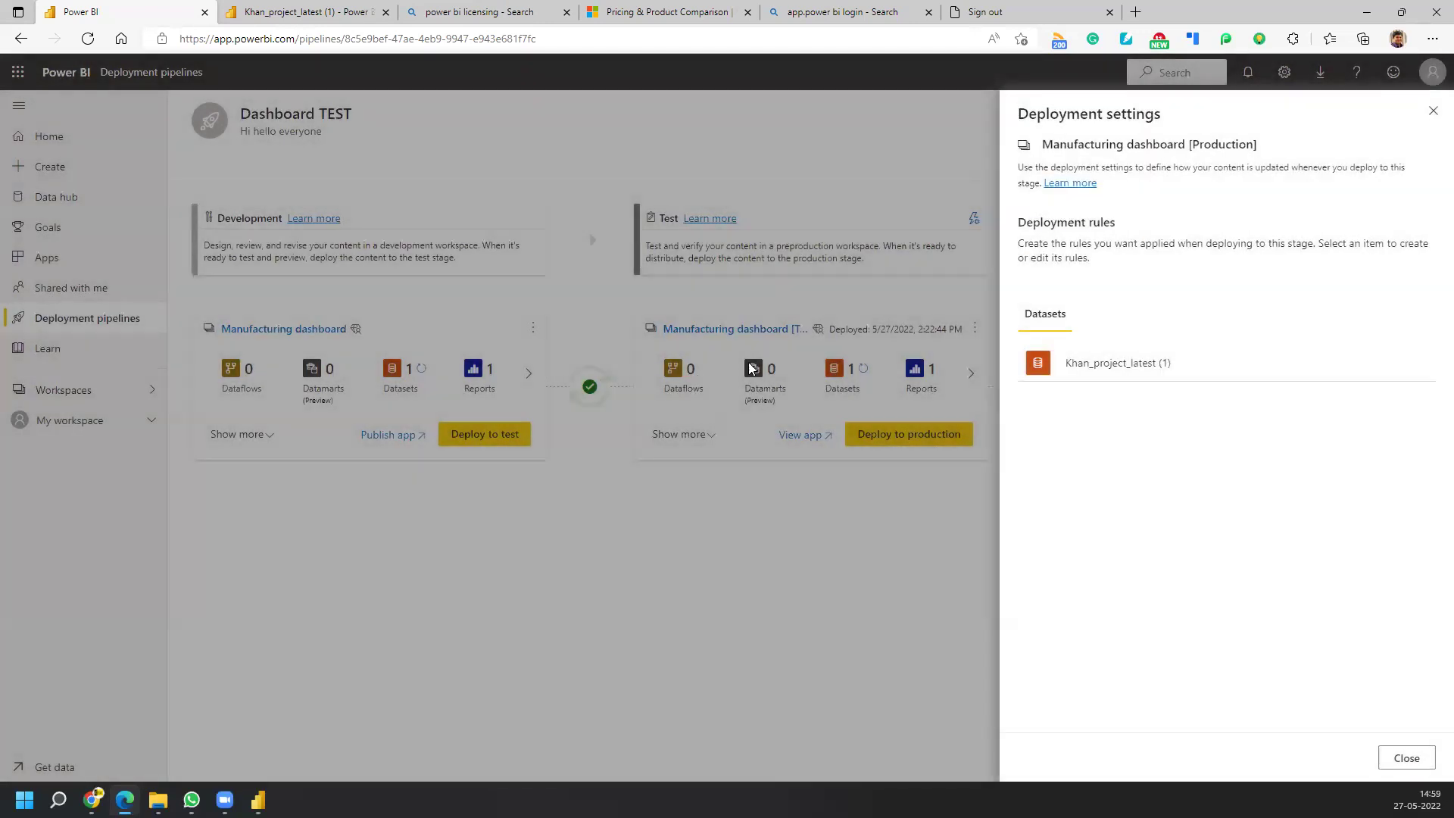
click(1433, 110)
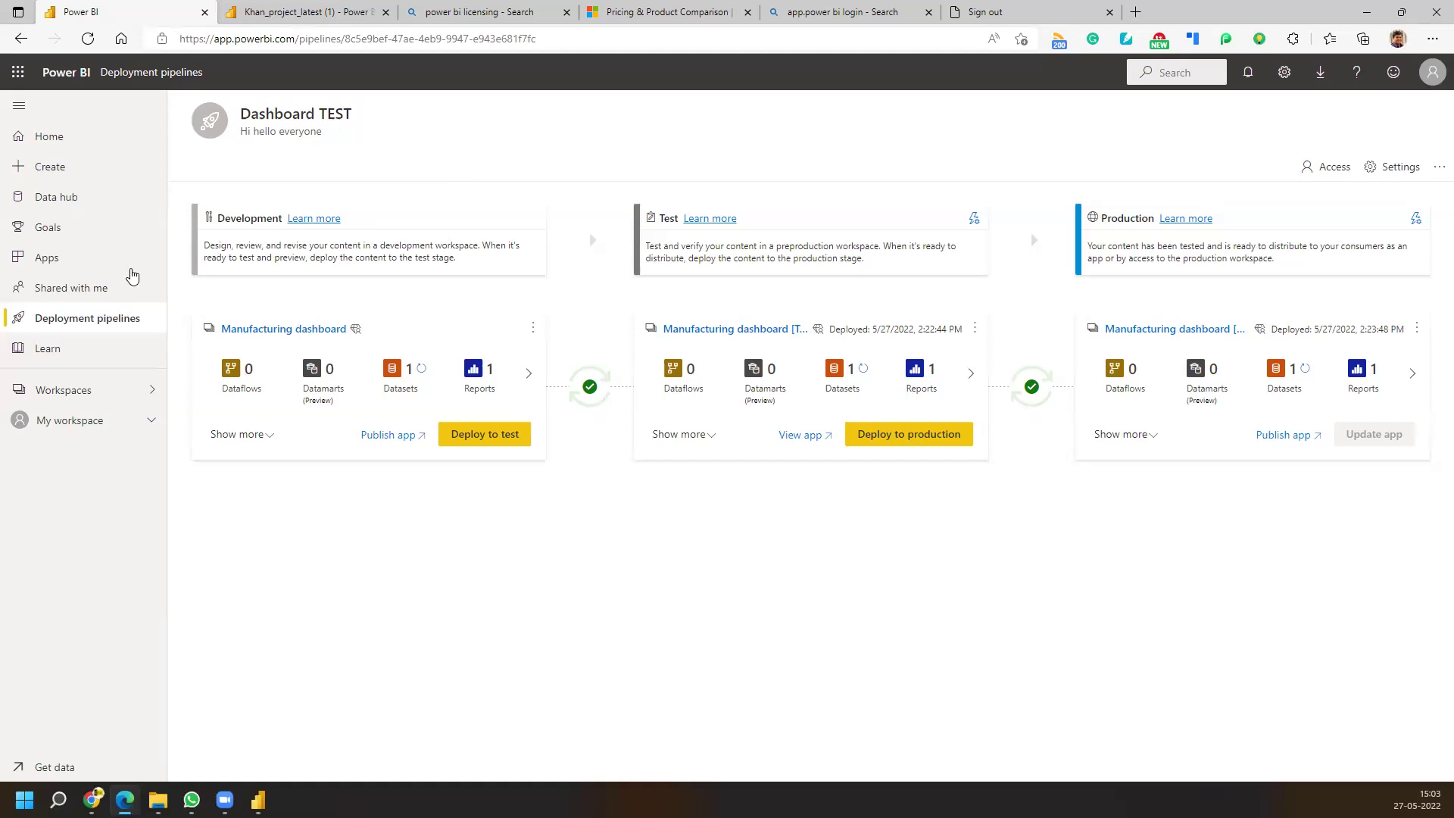
click(78, 394)
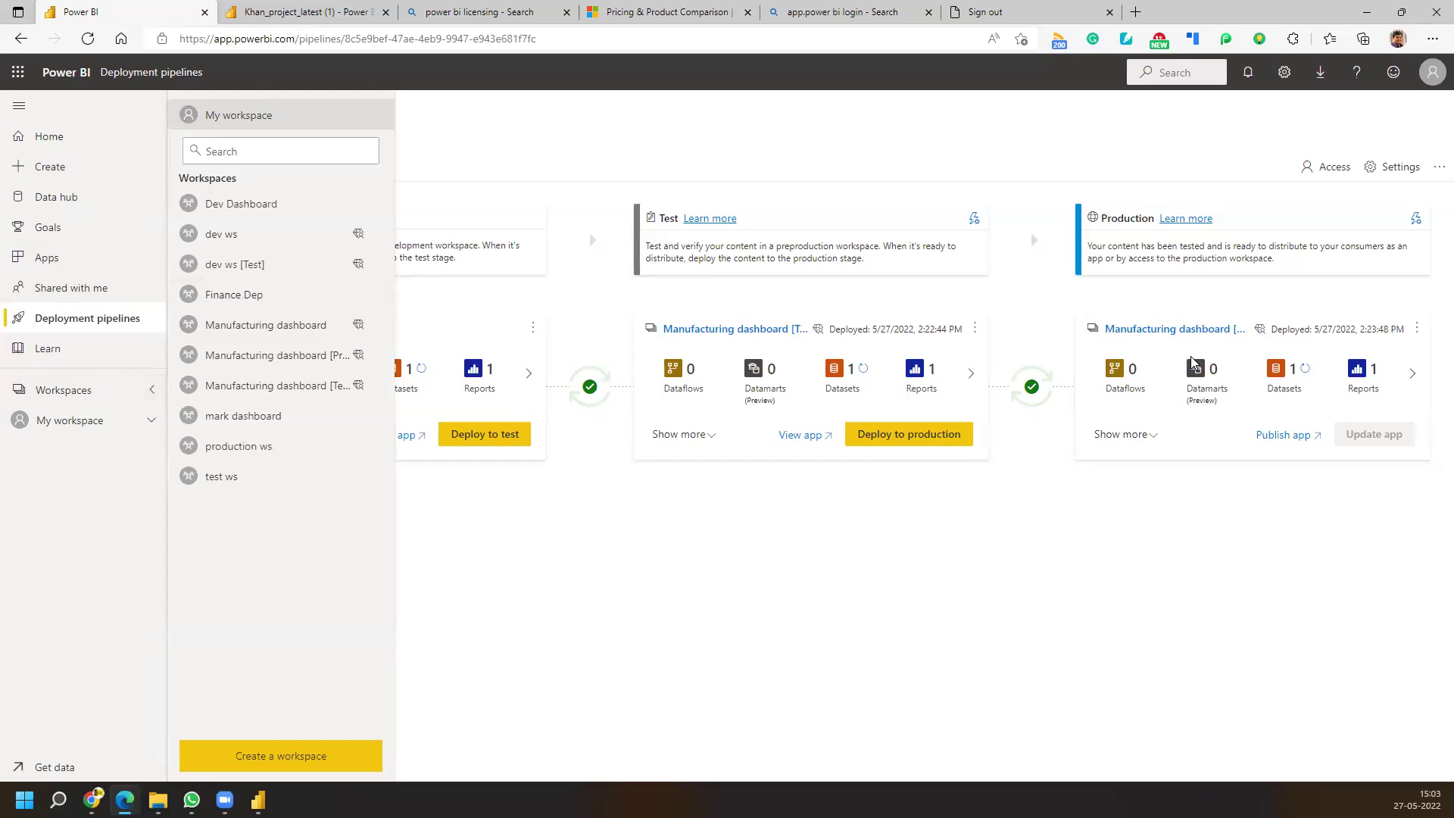
click(659, 635)
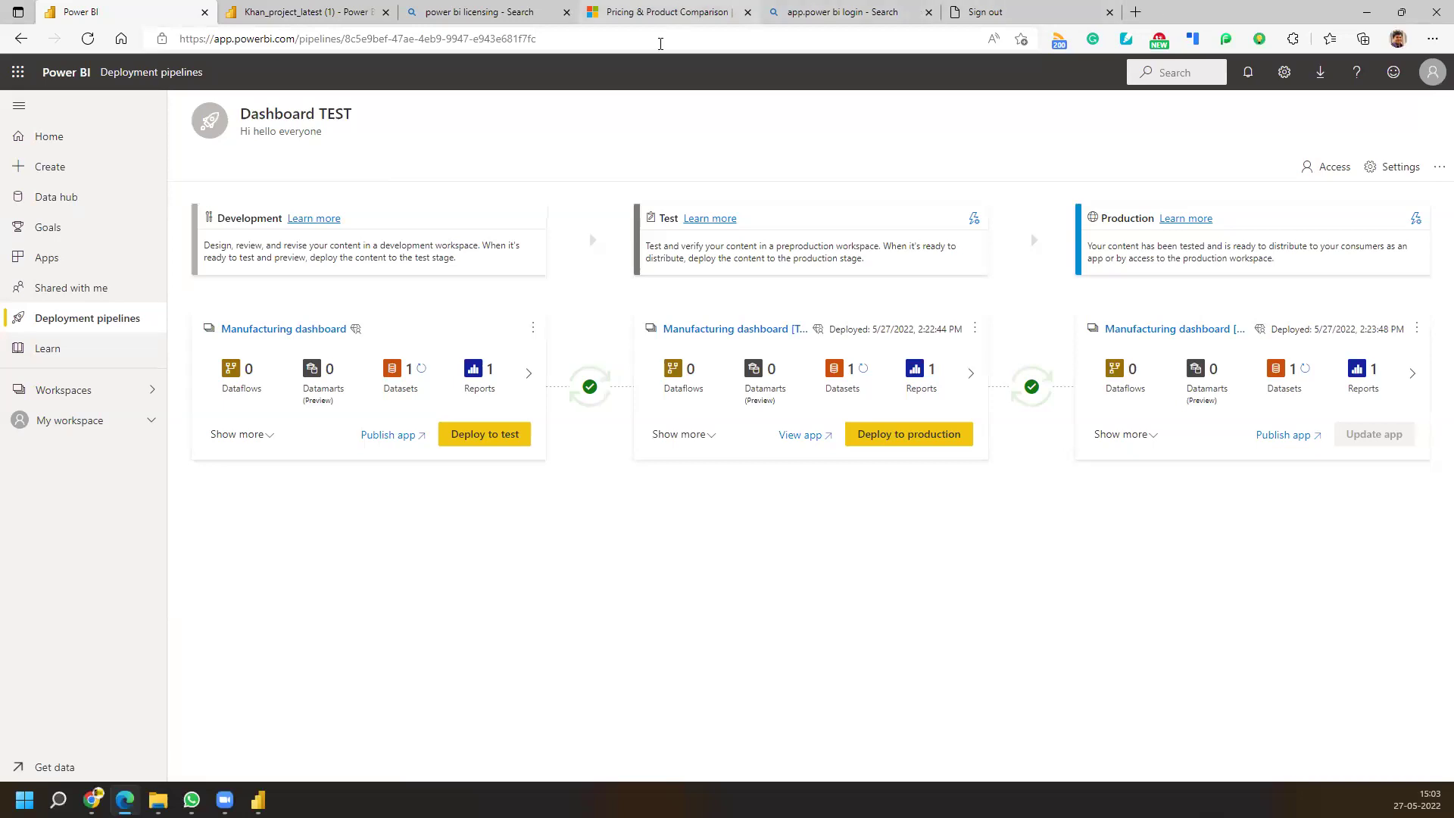
click(662, 13)
Select the Power BI Pro plan headings in the pricing comparison table.
scroll(432, 418, up, 4)
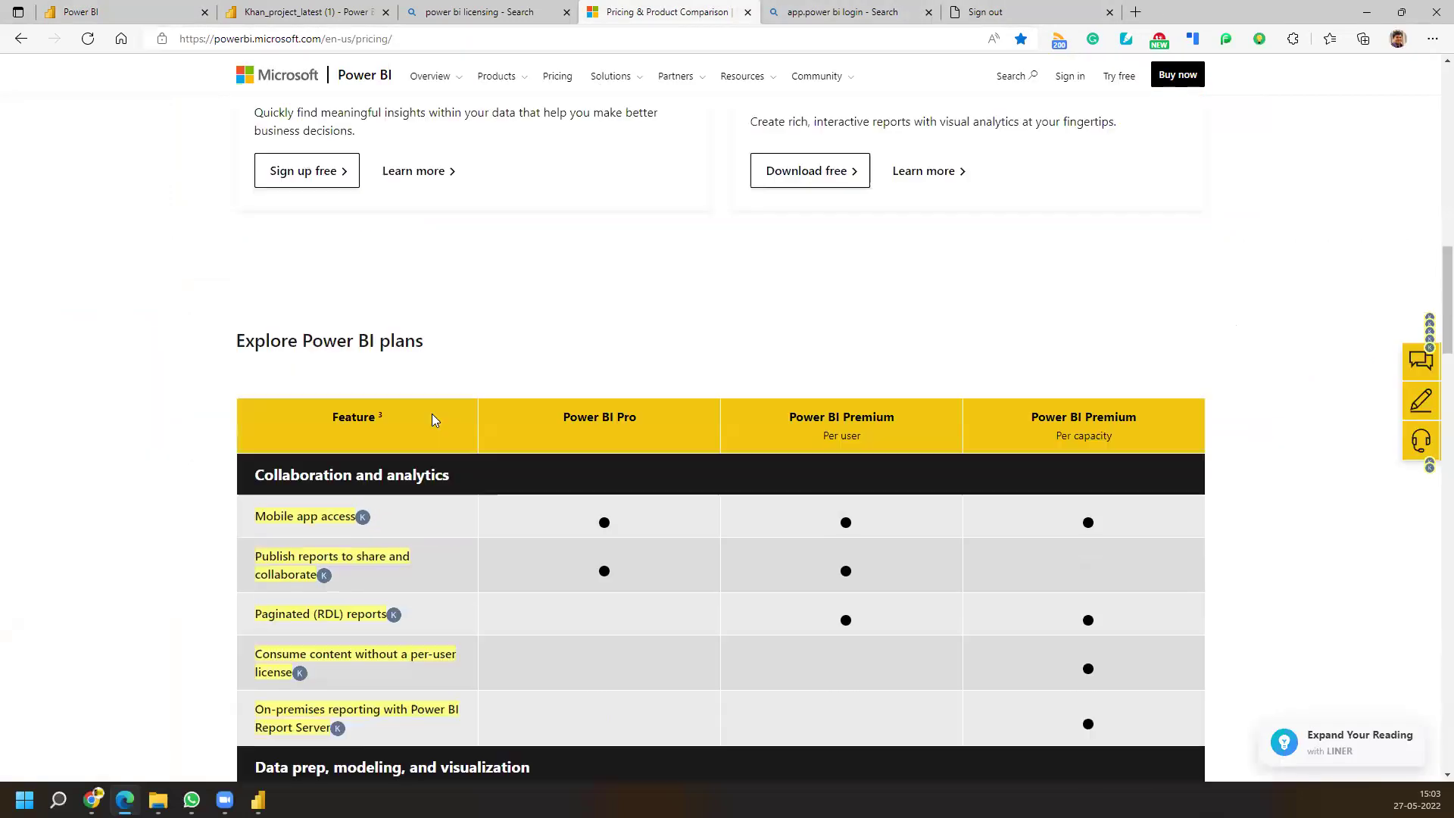
drag(564, 437, 637, 438)
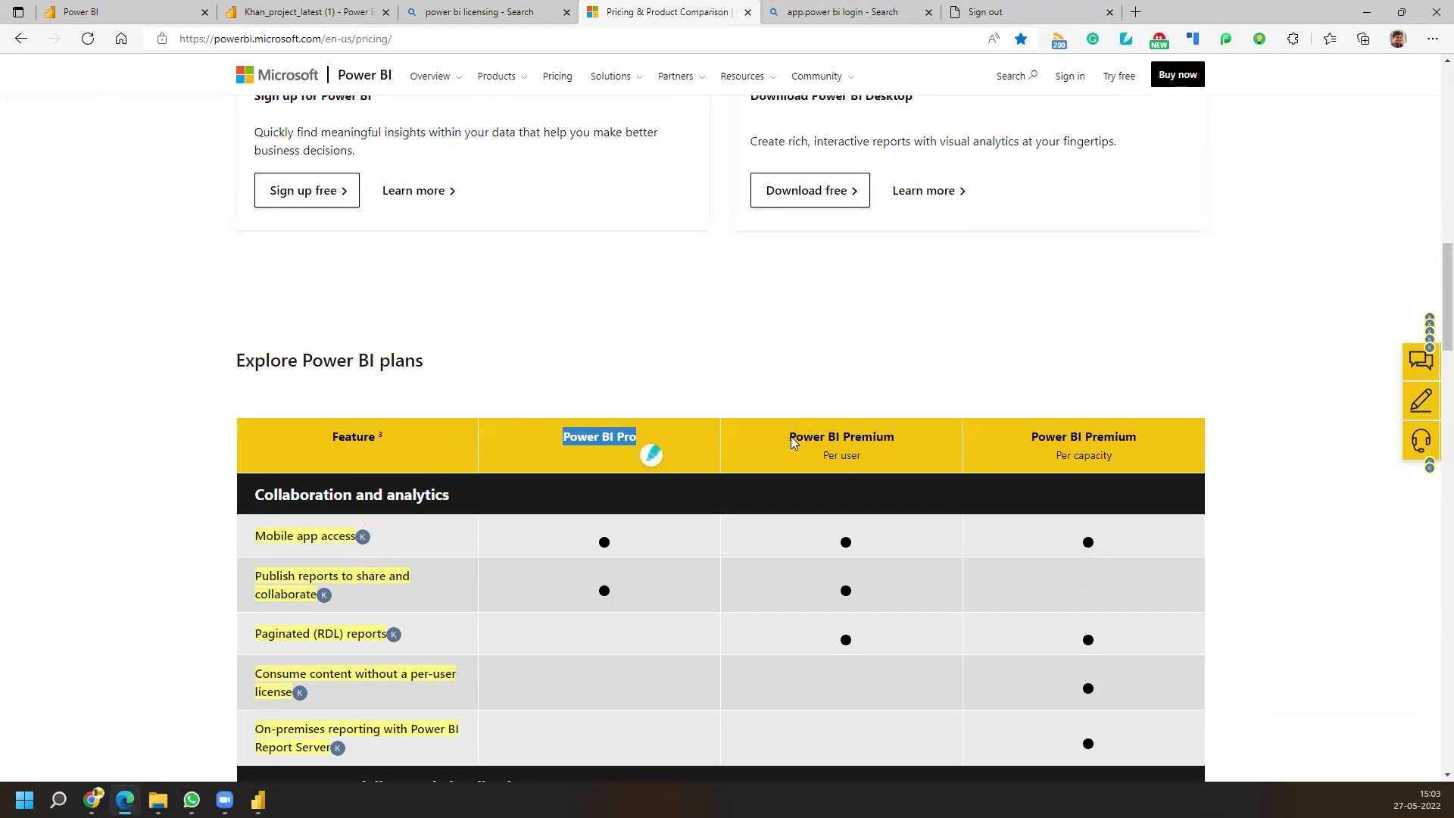
drag(791, 438, 895, 439)
scroll(527, 563, down, 5)
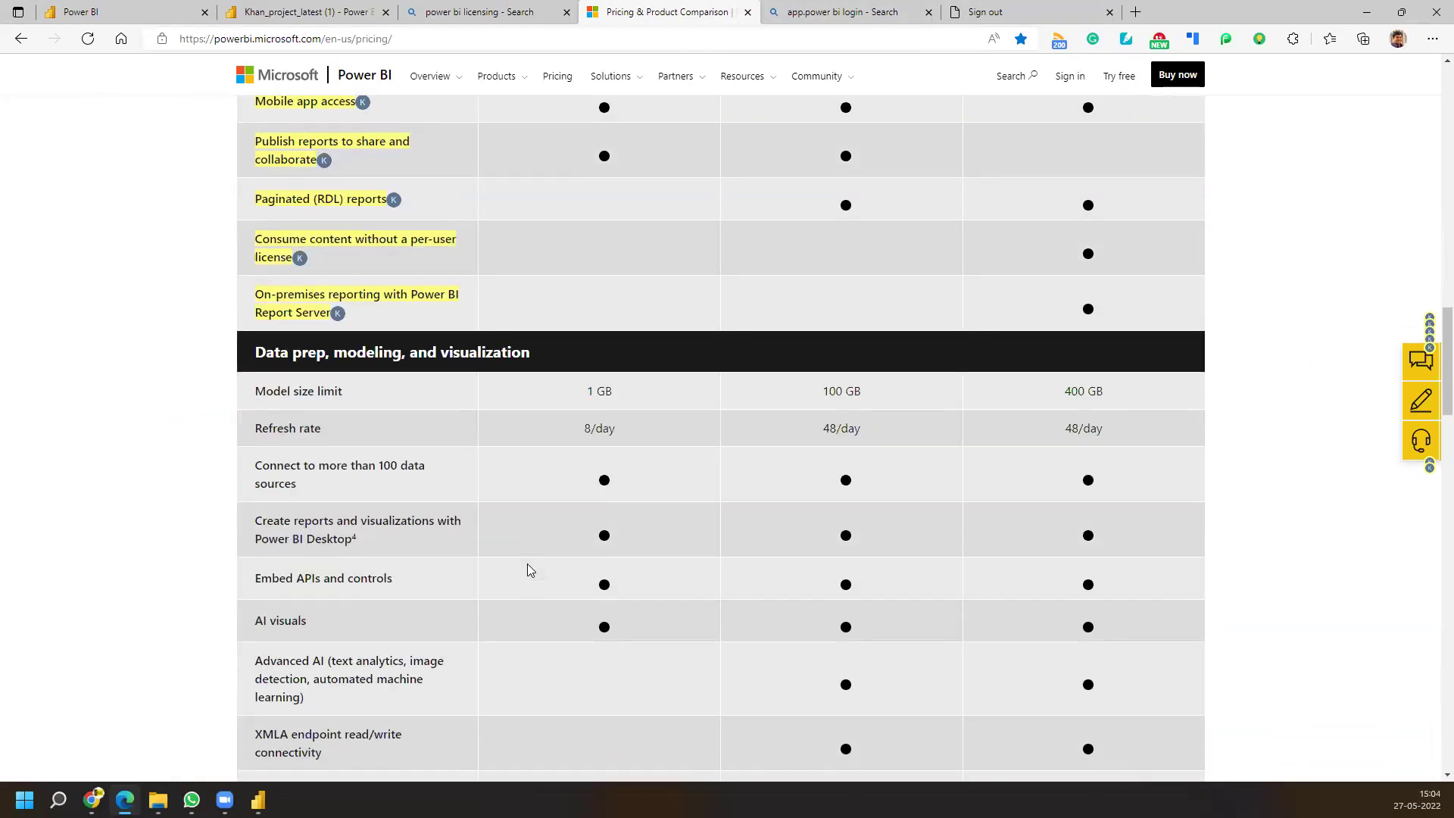
scroll(528, 570, down, 3)
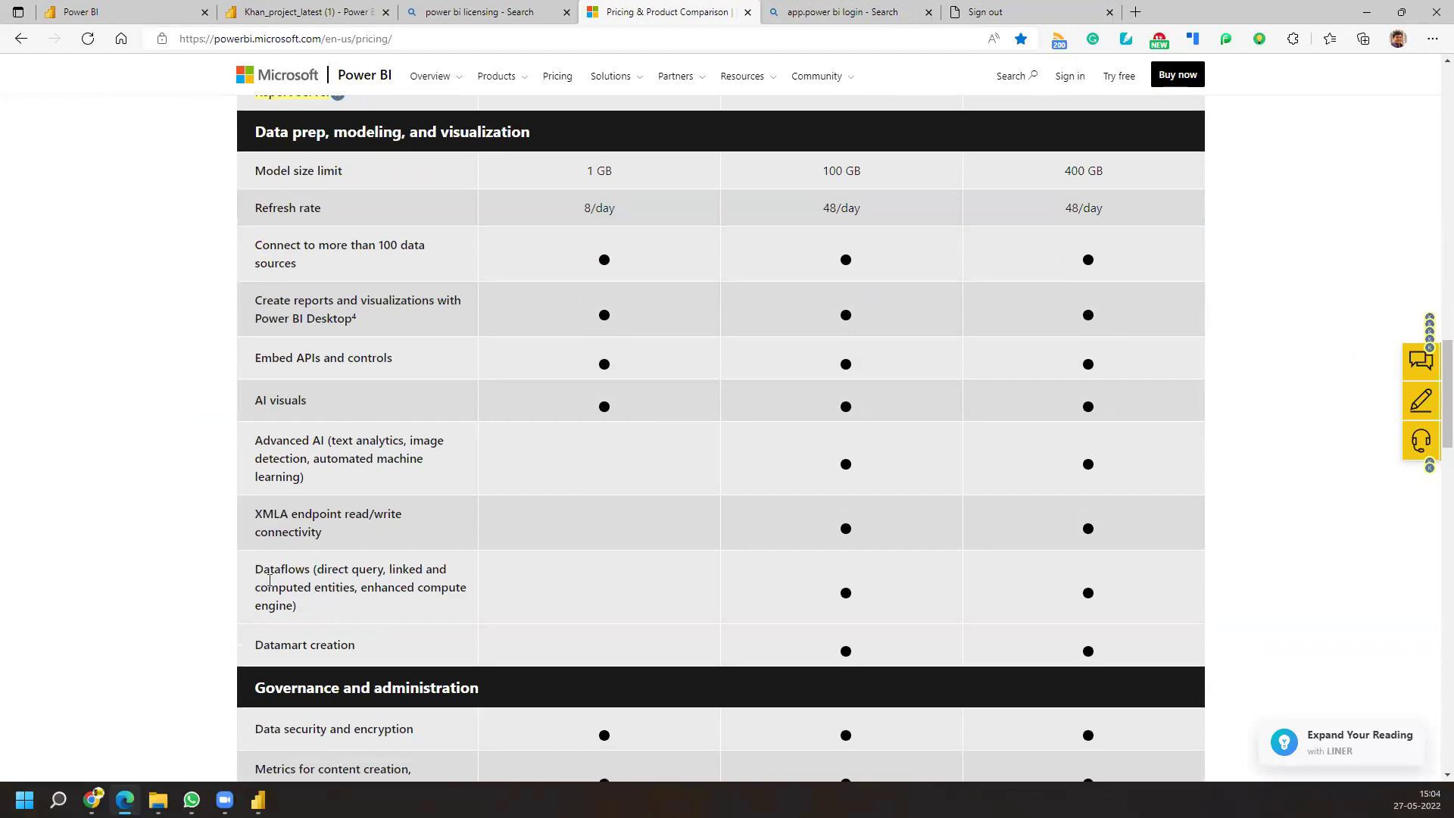
Highlight 'Datamart creation' in yellow with LINER and return to the Power BI pipeline tab.
drag(256, 570, 311, 573)
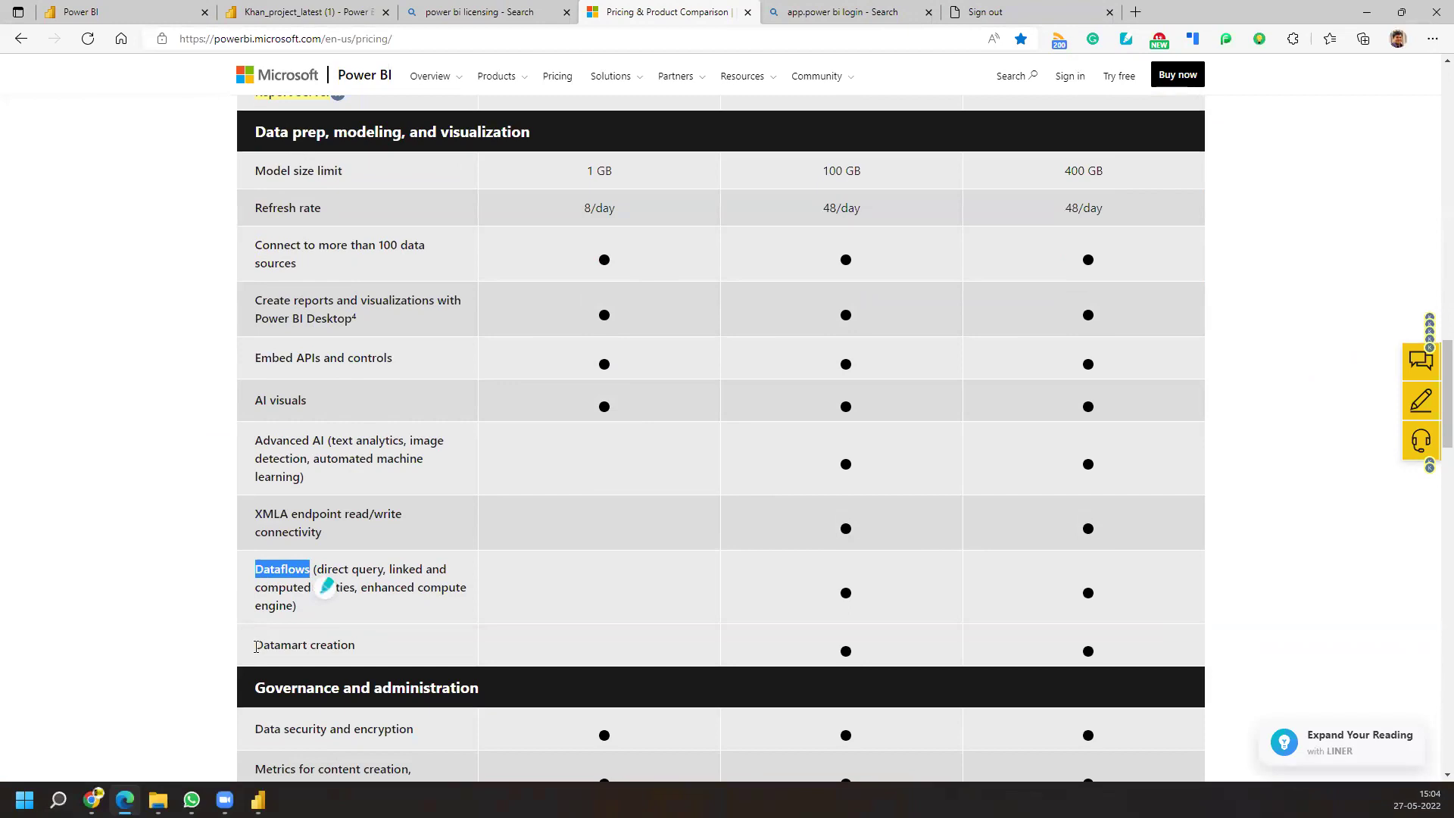
drag(256, 647, 356, 658)
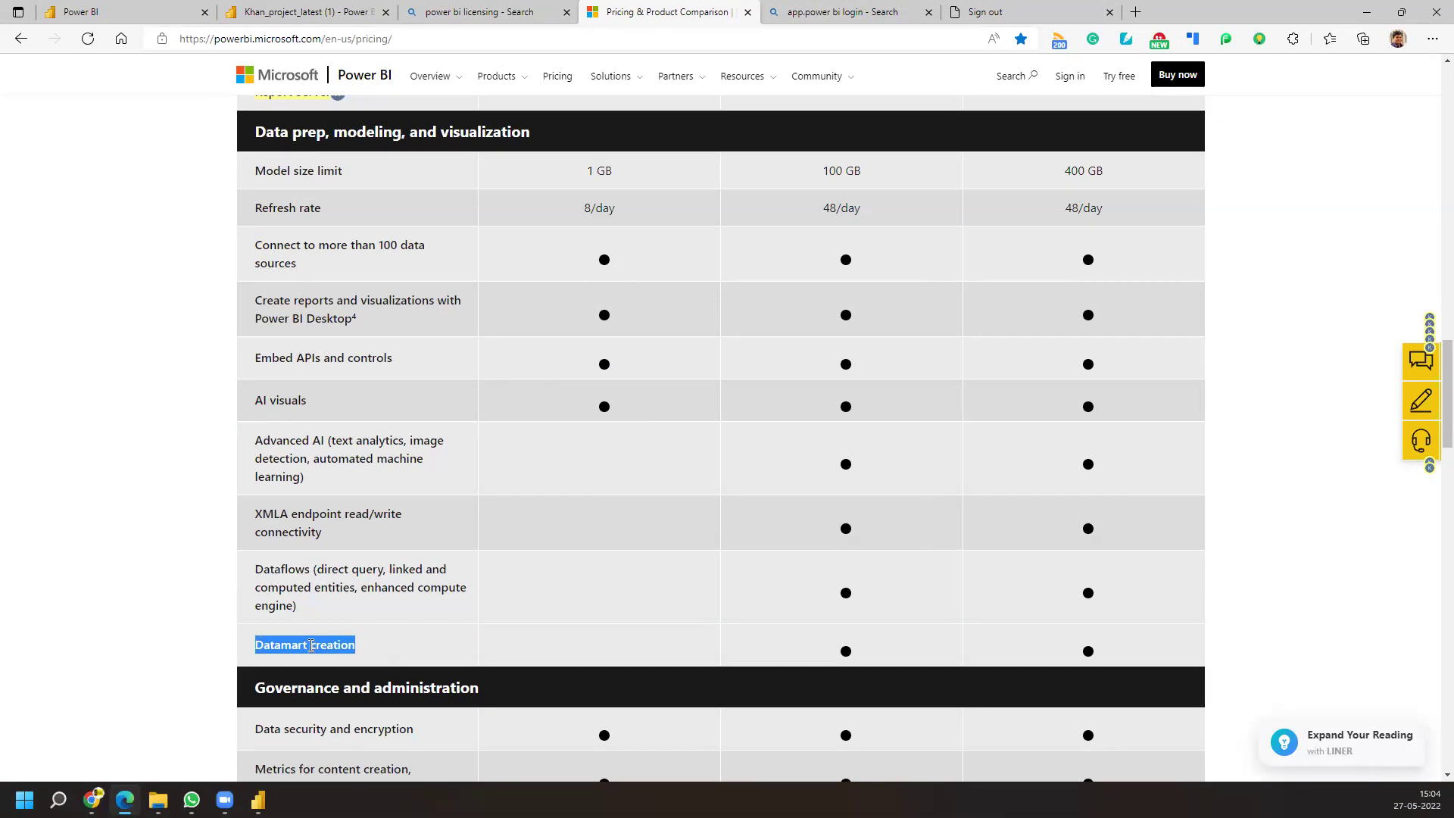
mouse_move(370, 665)
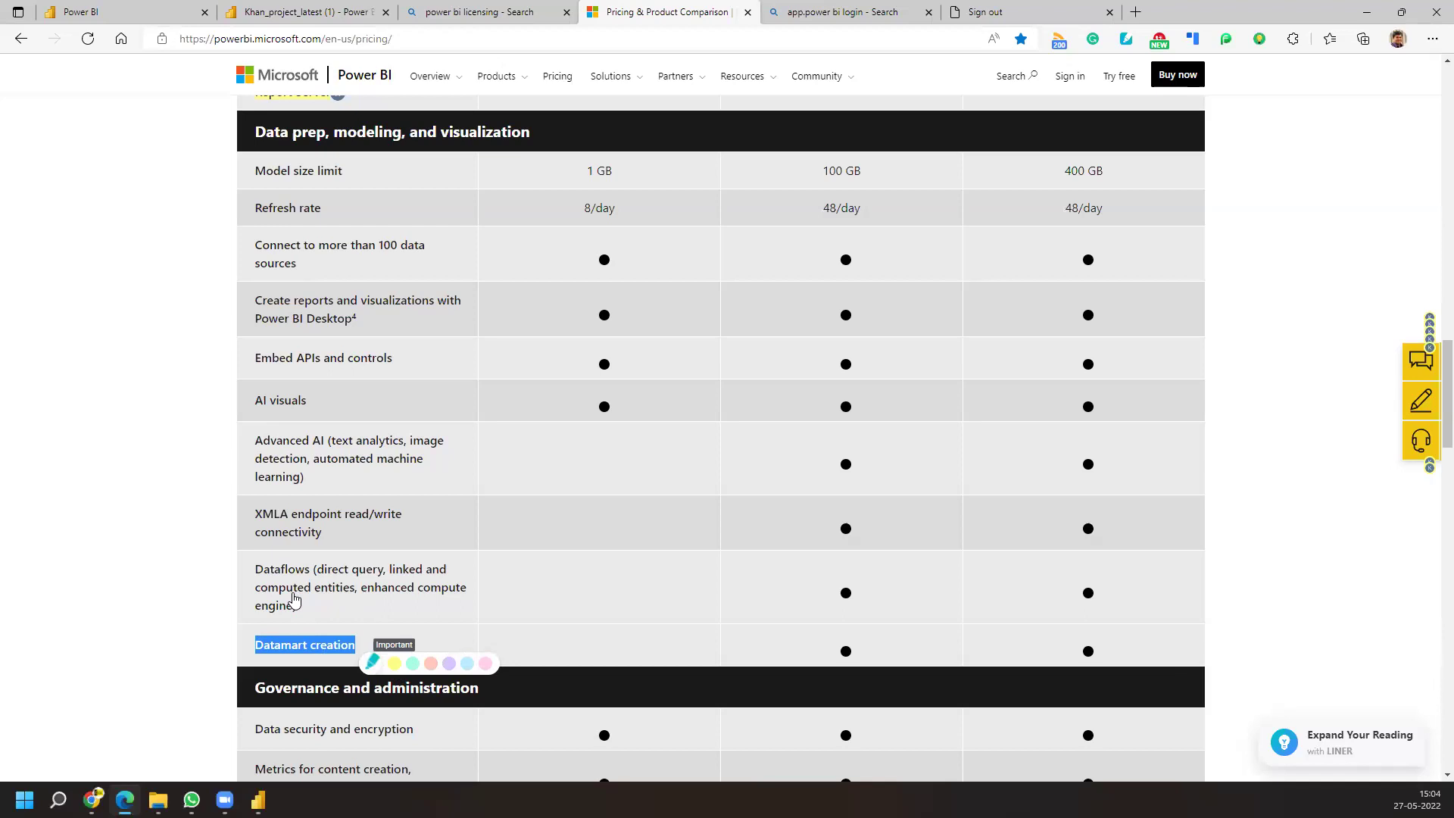
click(294, 594)
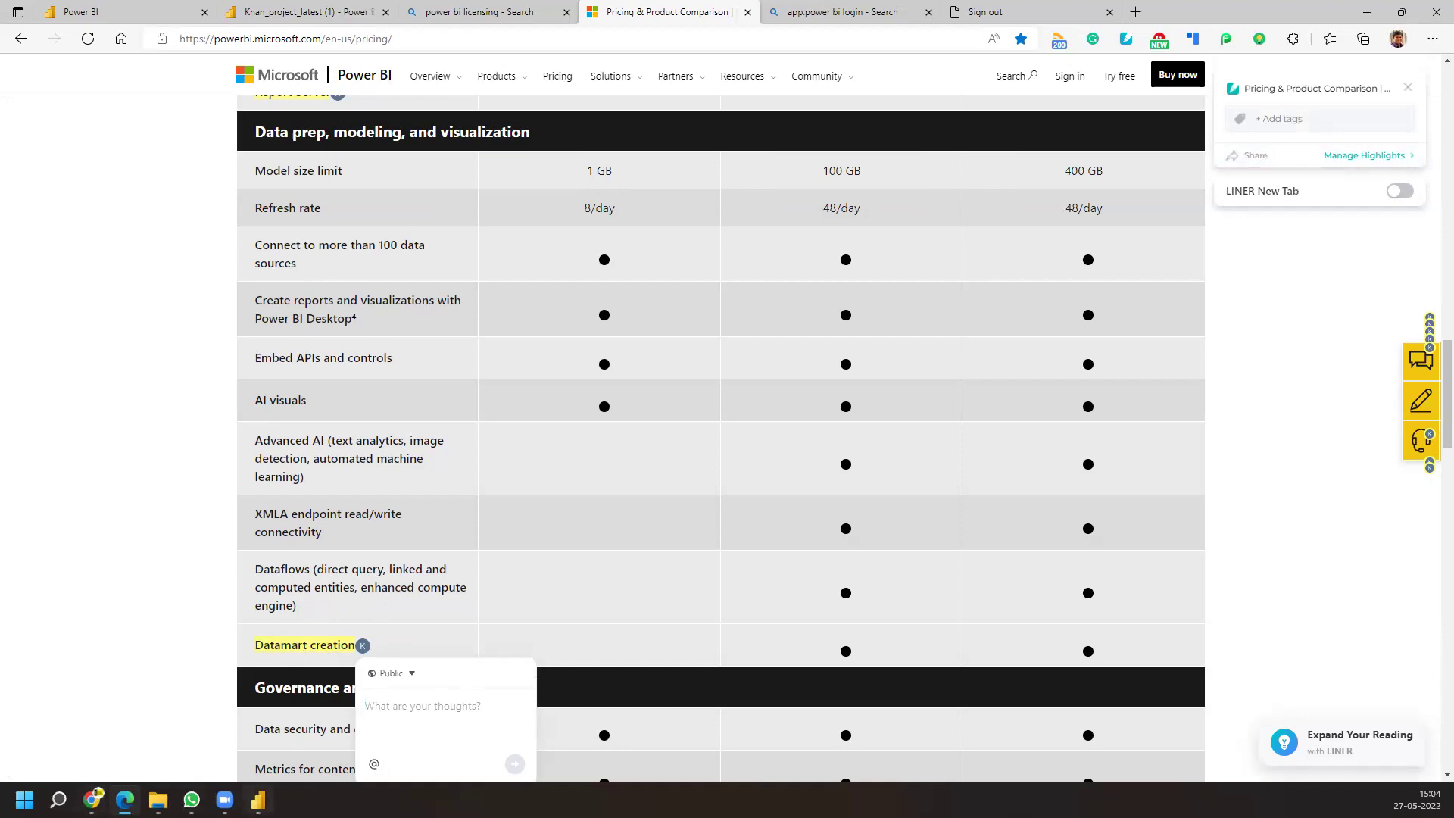
click(258, 800)
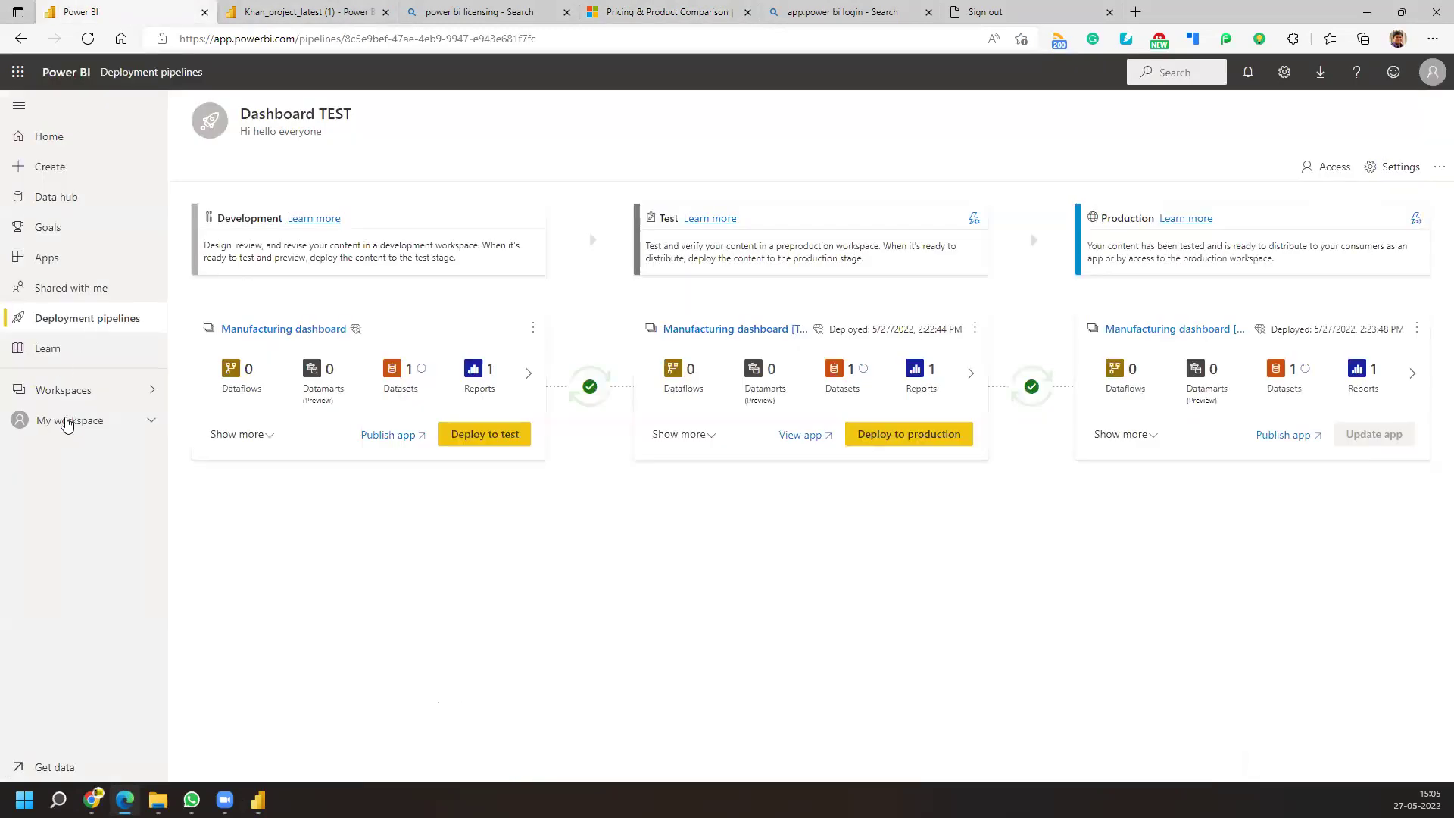
Open the Manufacturing dashboard [Test] workspace, then go back to the 'power bi licensing' search results.
click(72, 390)
click(271, 388)
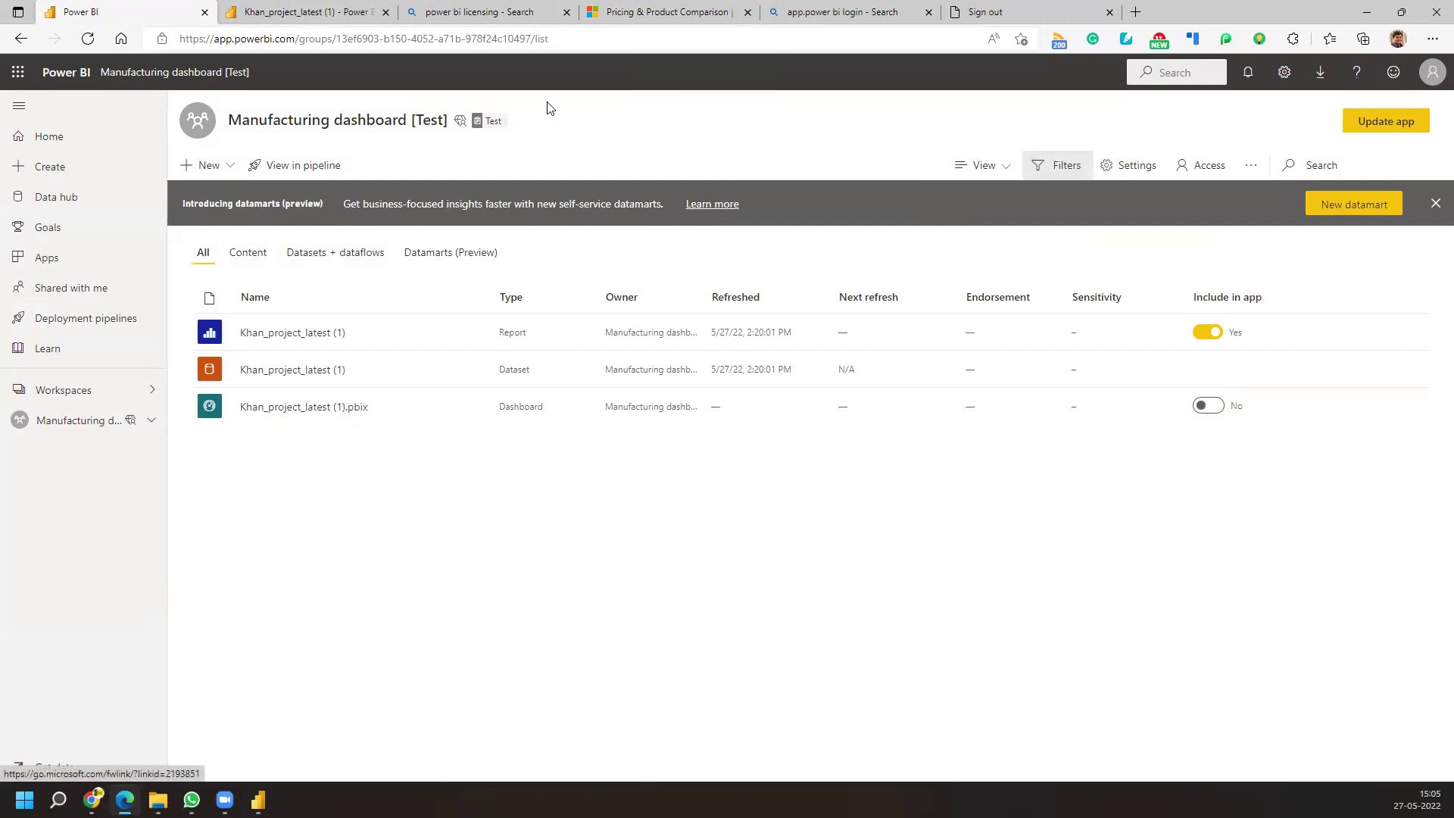
click(493, 13)
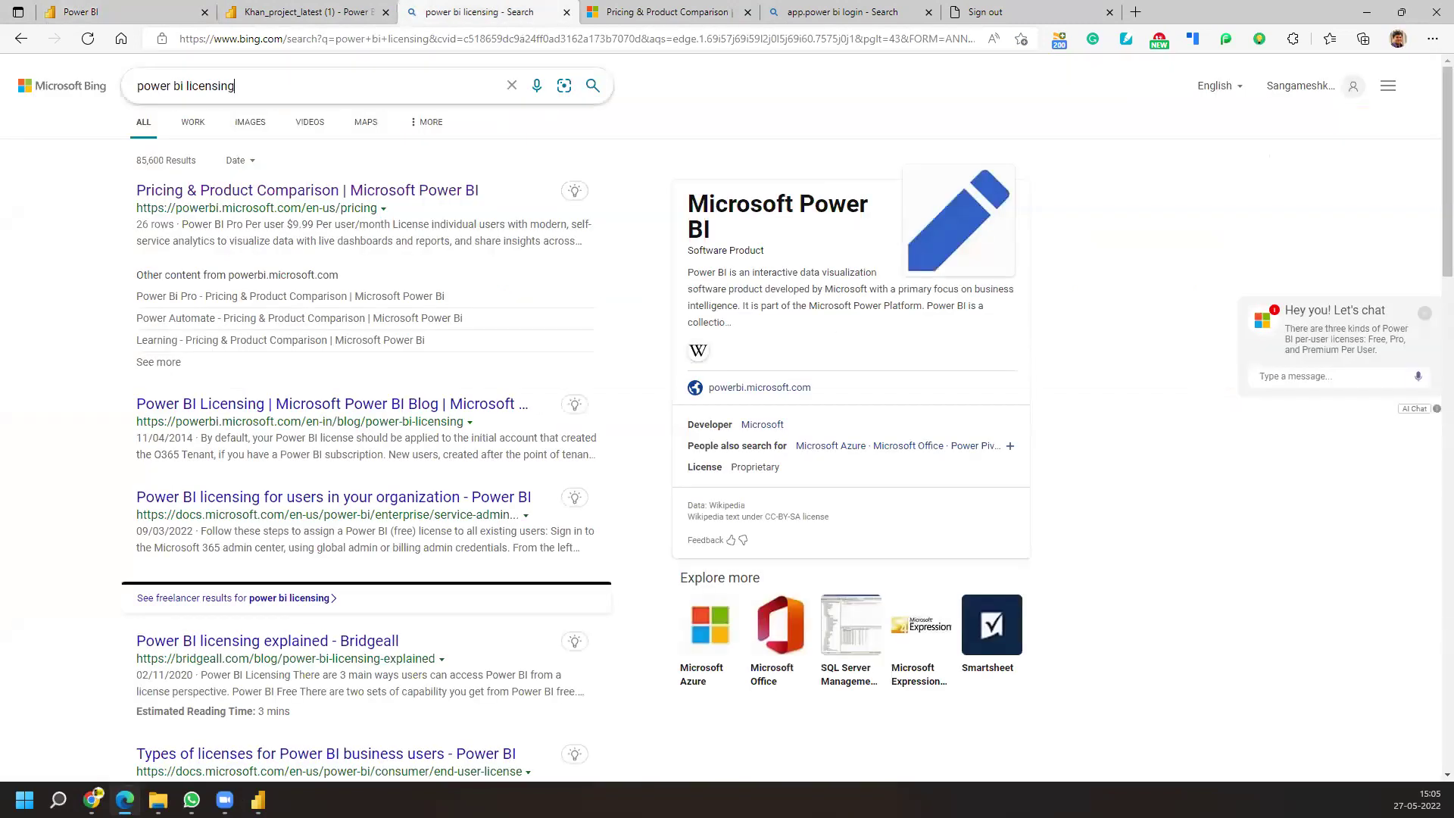
Search Bing for 'powerrbi data marts' and view the corrected results and video results.
text(p)
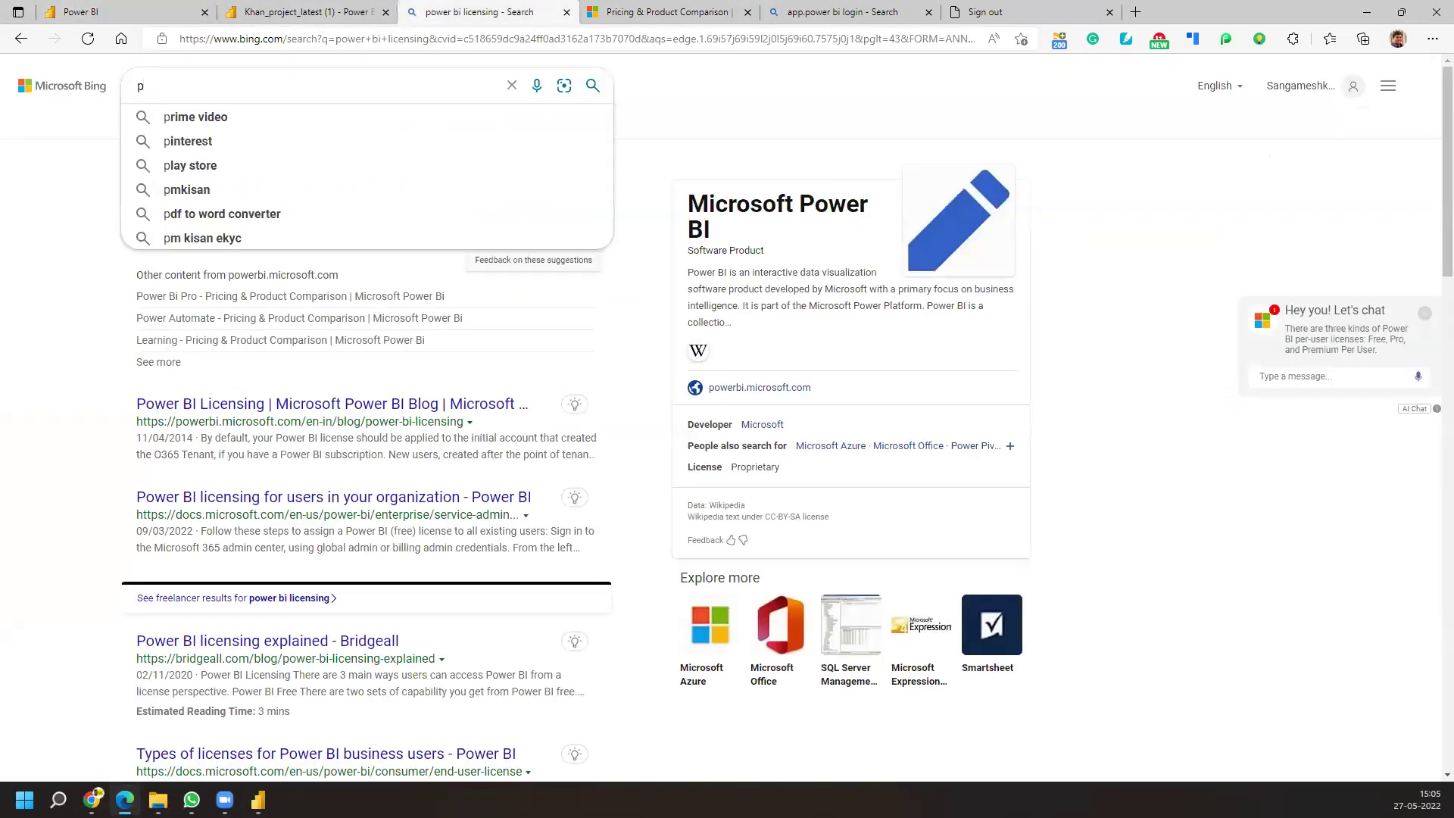
text(owerrb)
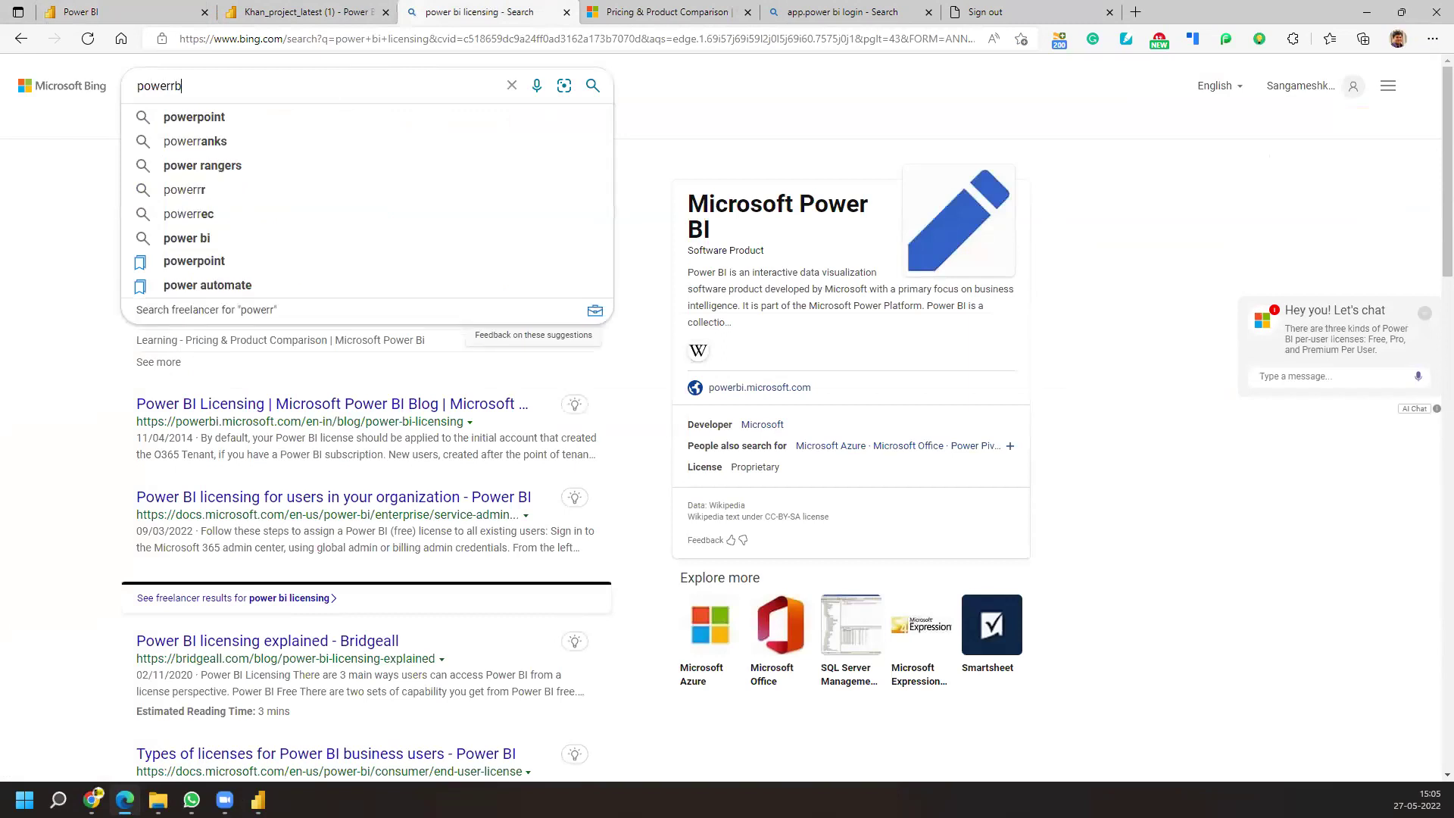
text(i da)
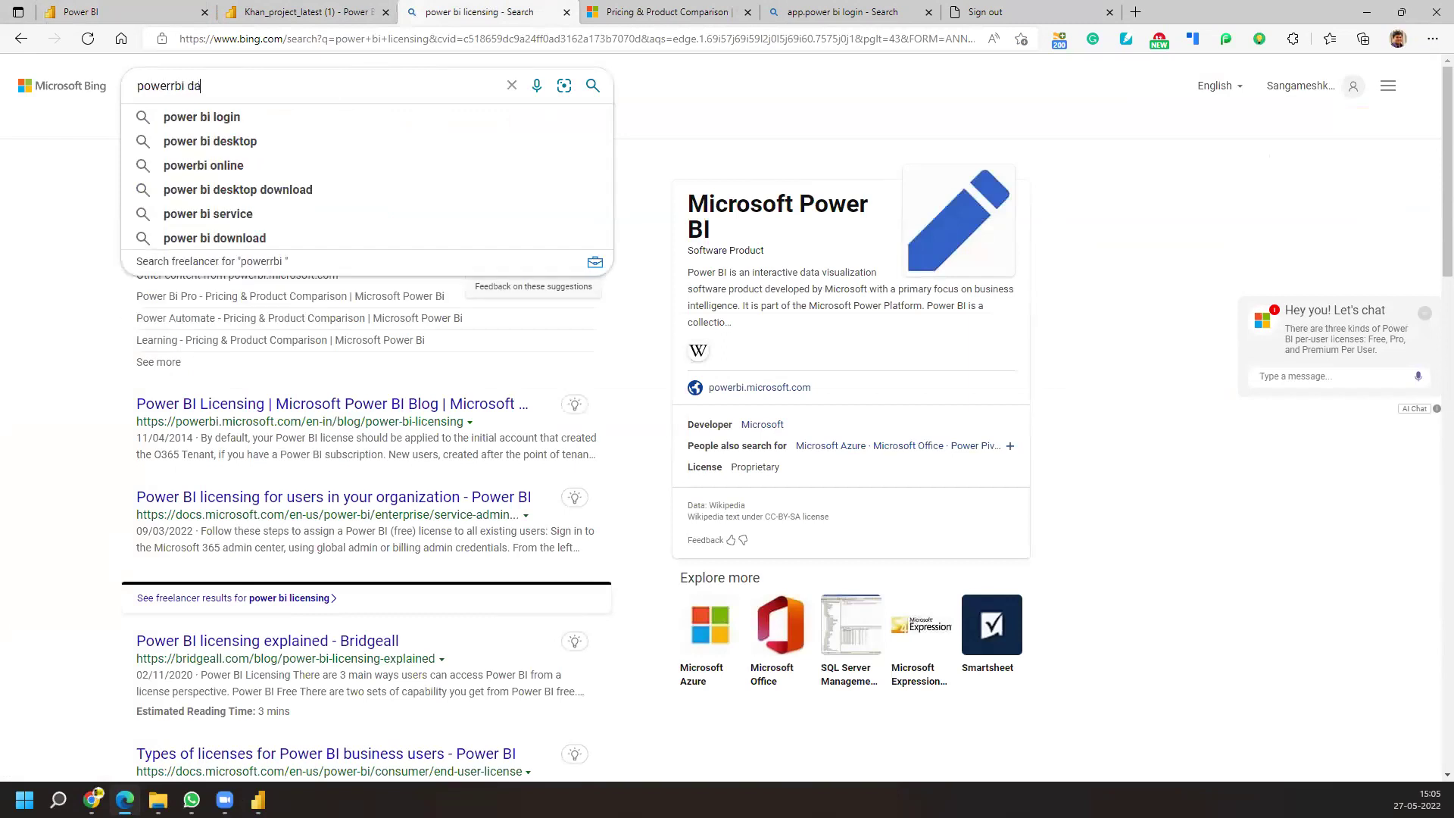
text(ta marts)
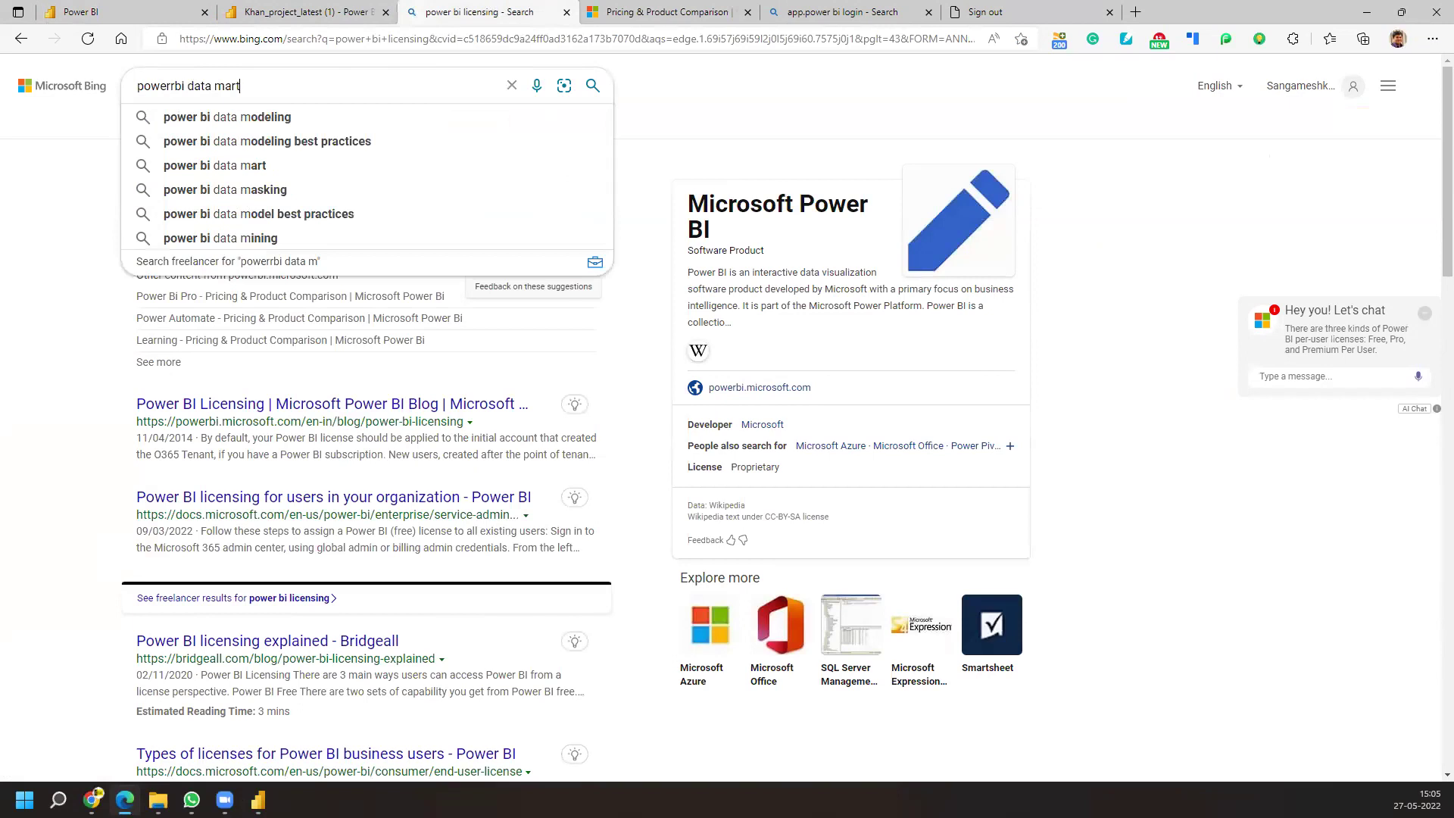
key(Return)
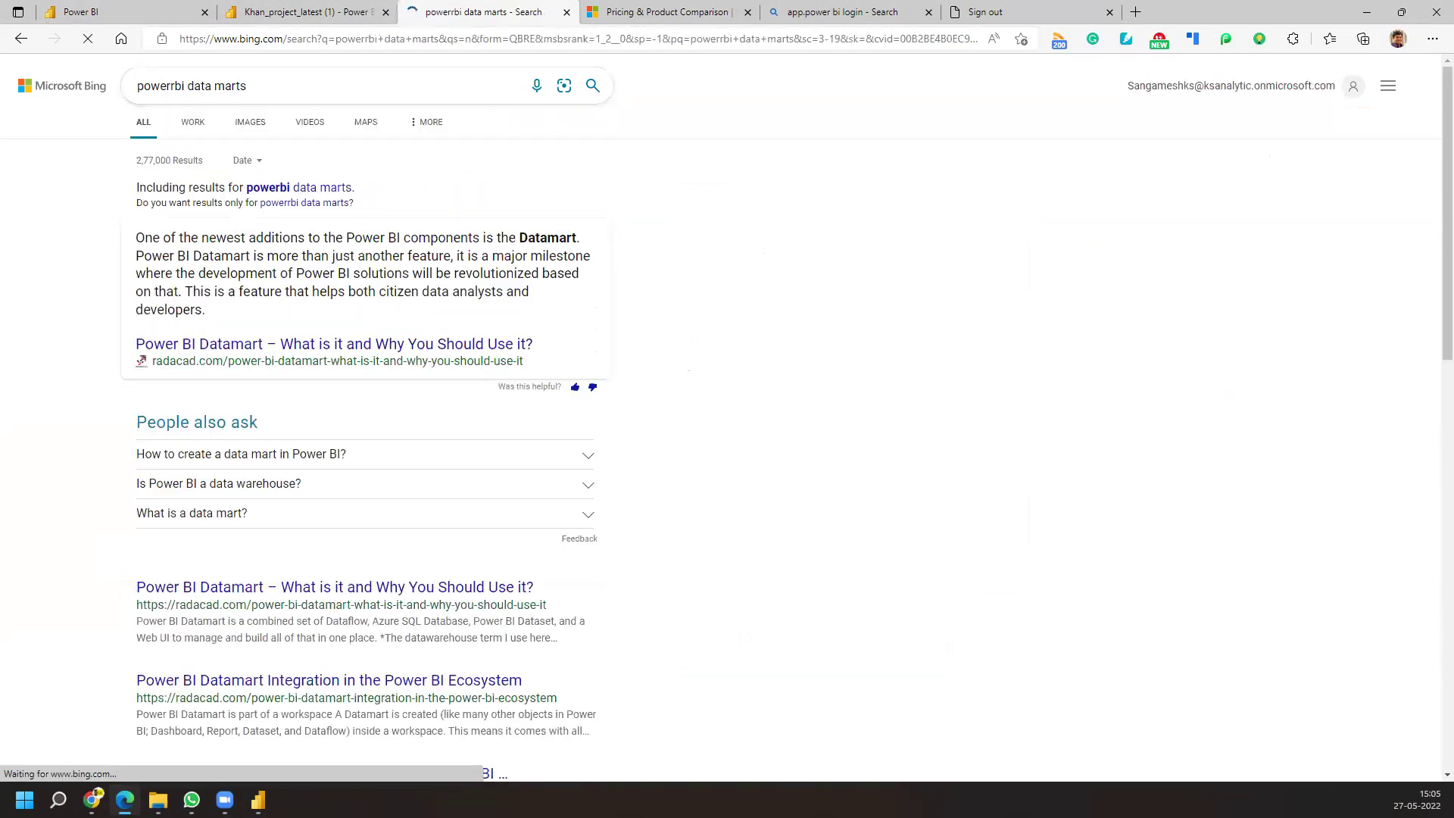
click(315, 191)
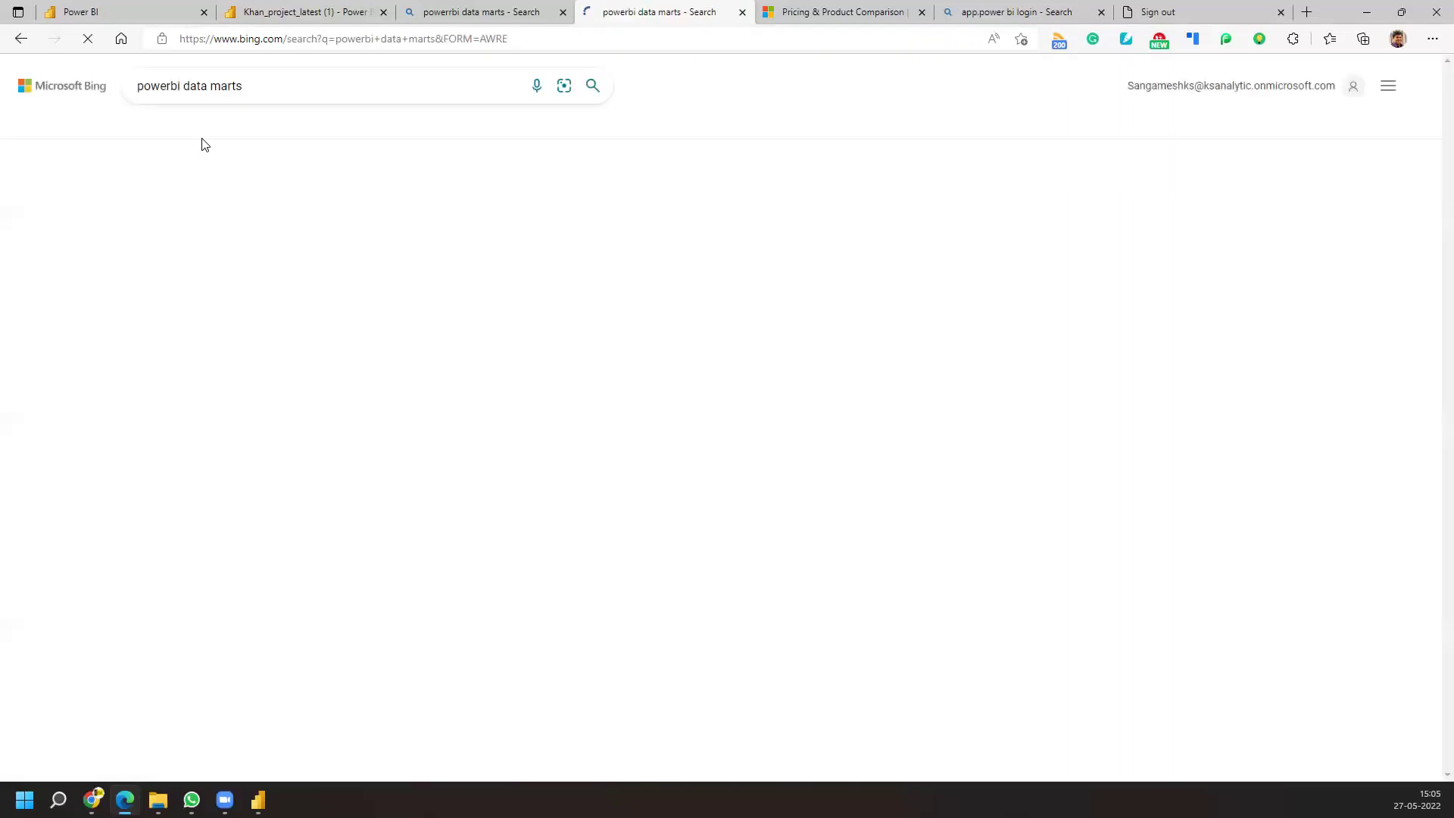
click(308, 125)
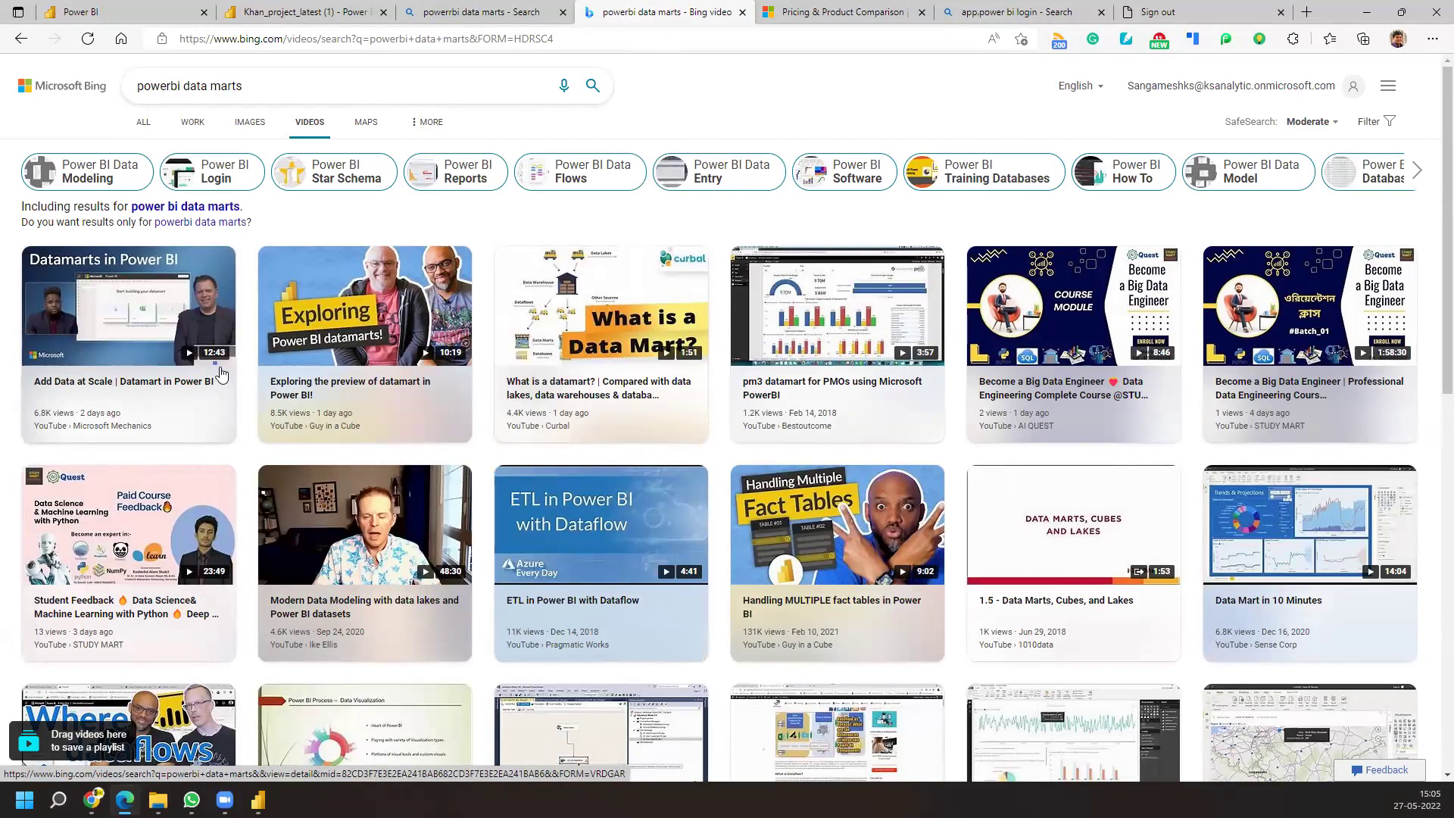
Close the video results, pricing comparison, power bi login search and sign out tabs.
click(741, 13)
click(742, 13)
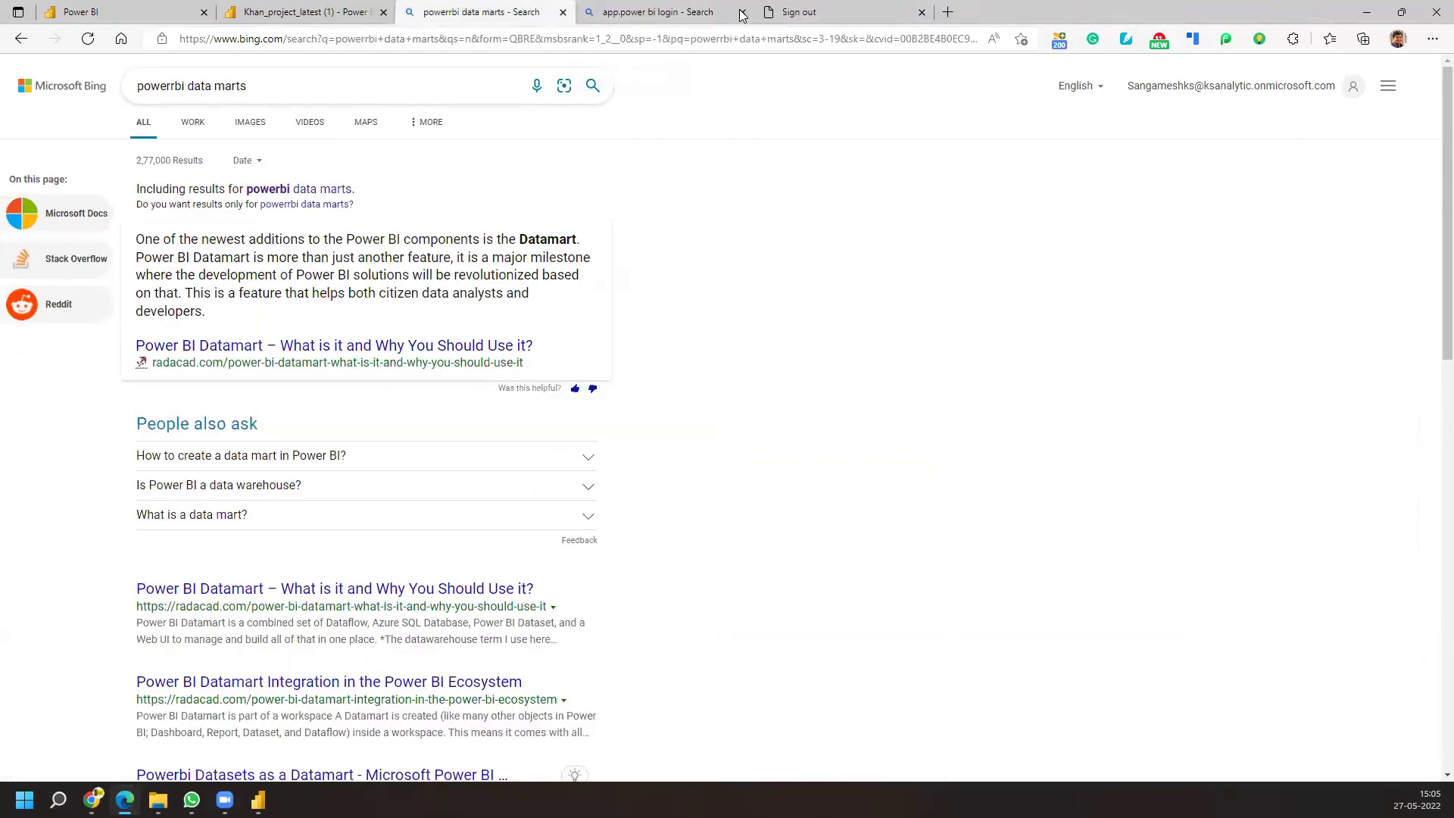
click(741, 13)
click(741, 12)
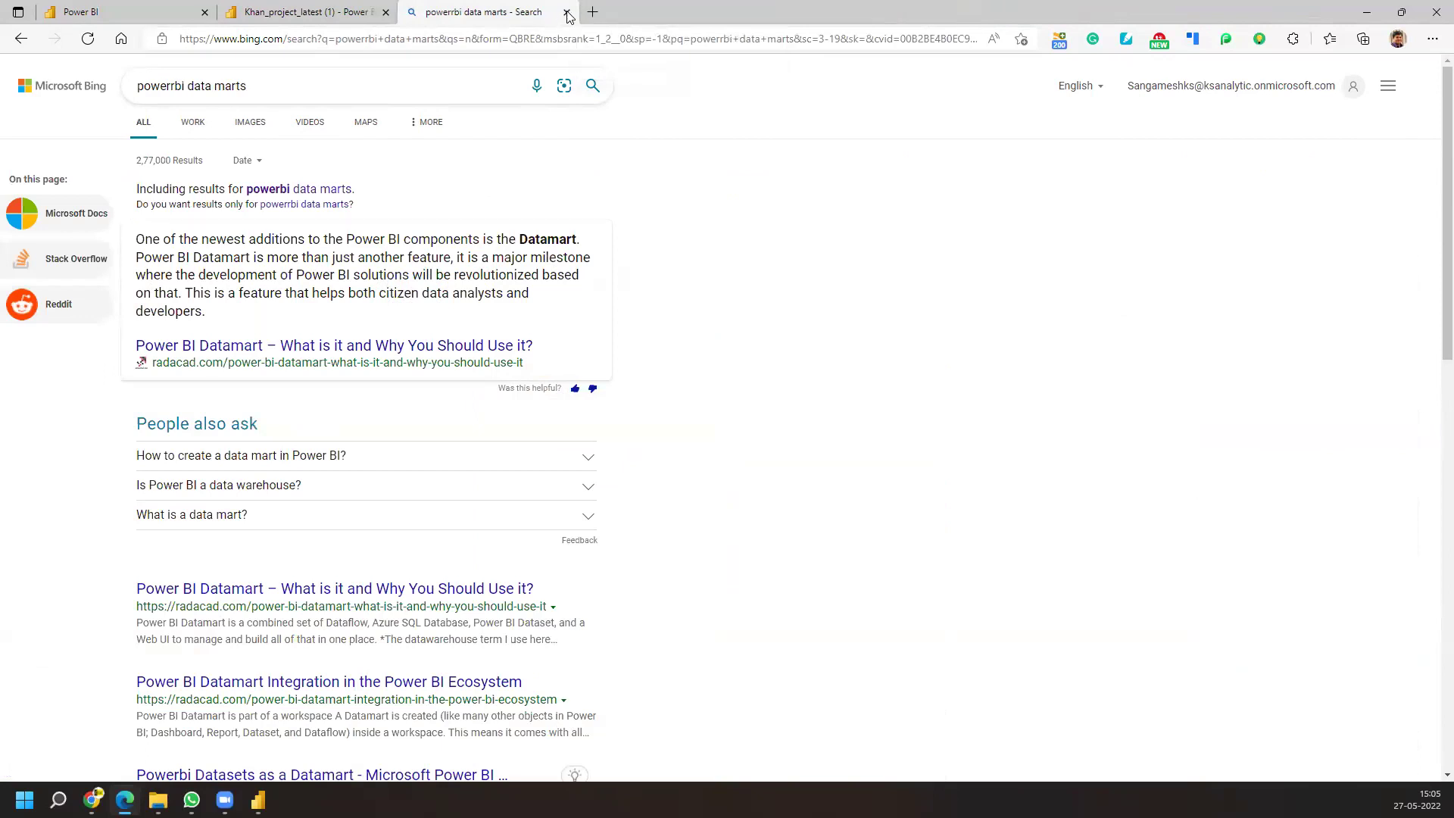
Close the datamarts search tab and return to the Manufacturing dashboard [Test] content list.
click(566, 13)
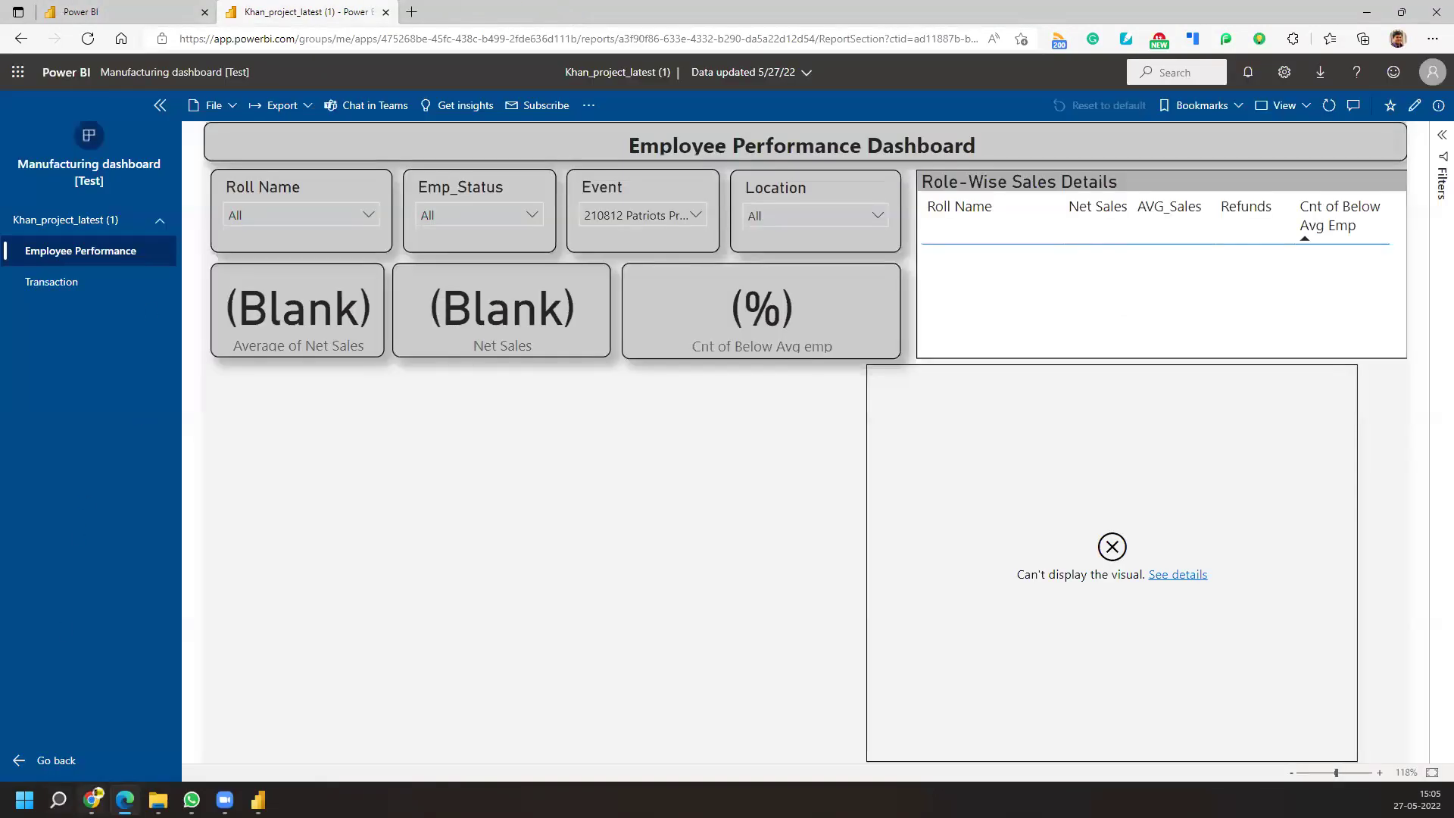
click(92, 800)
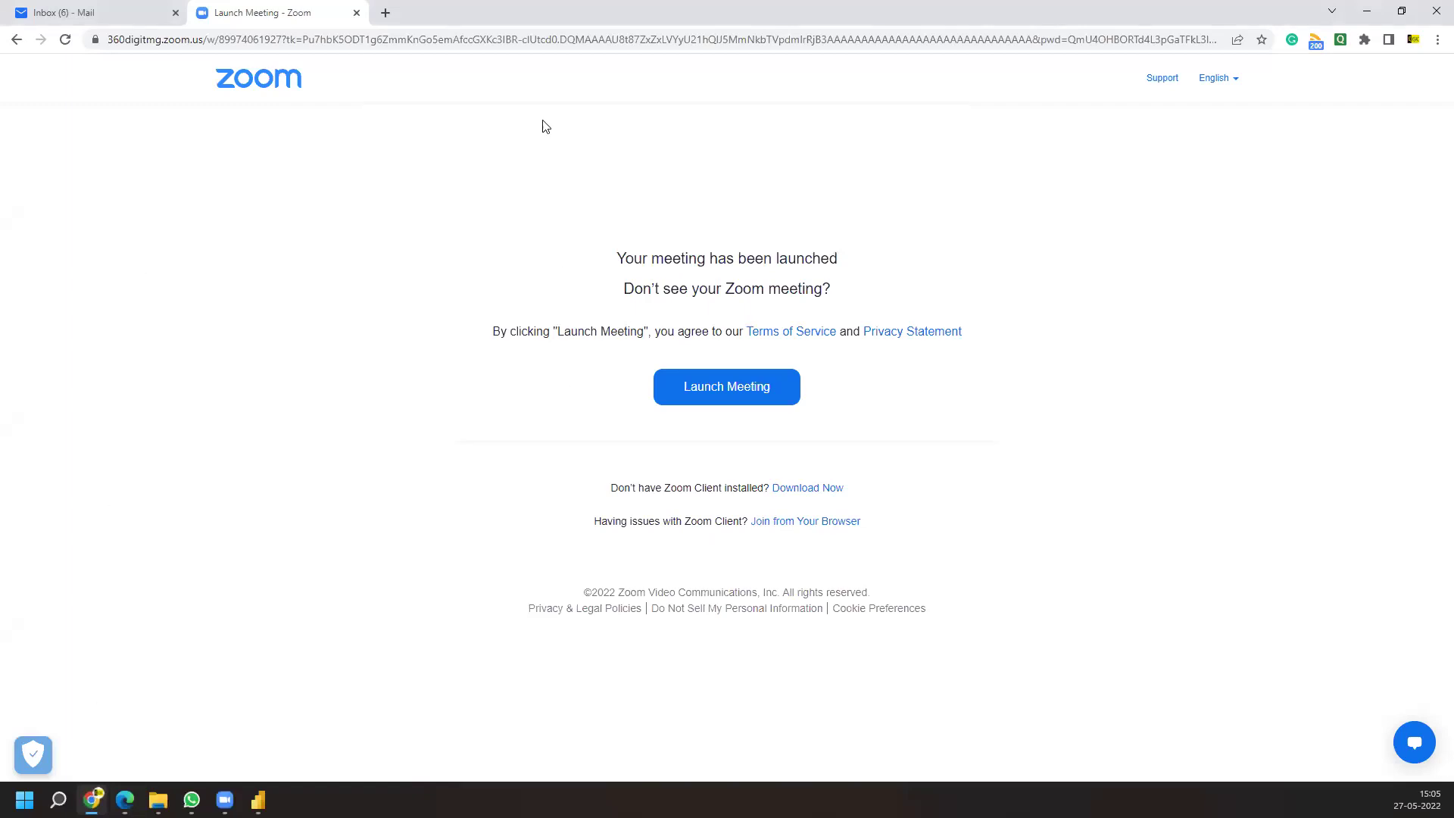
click(125, 800)
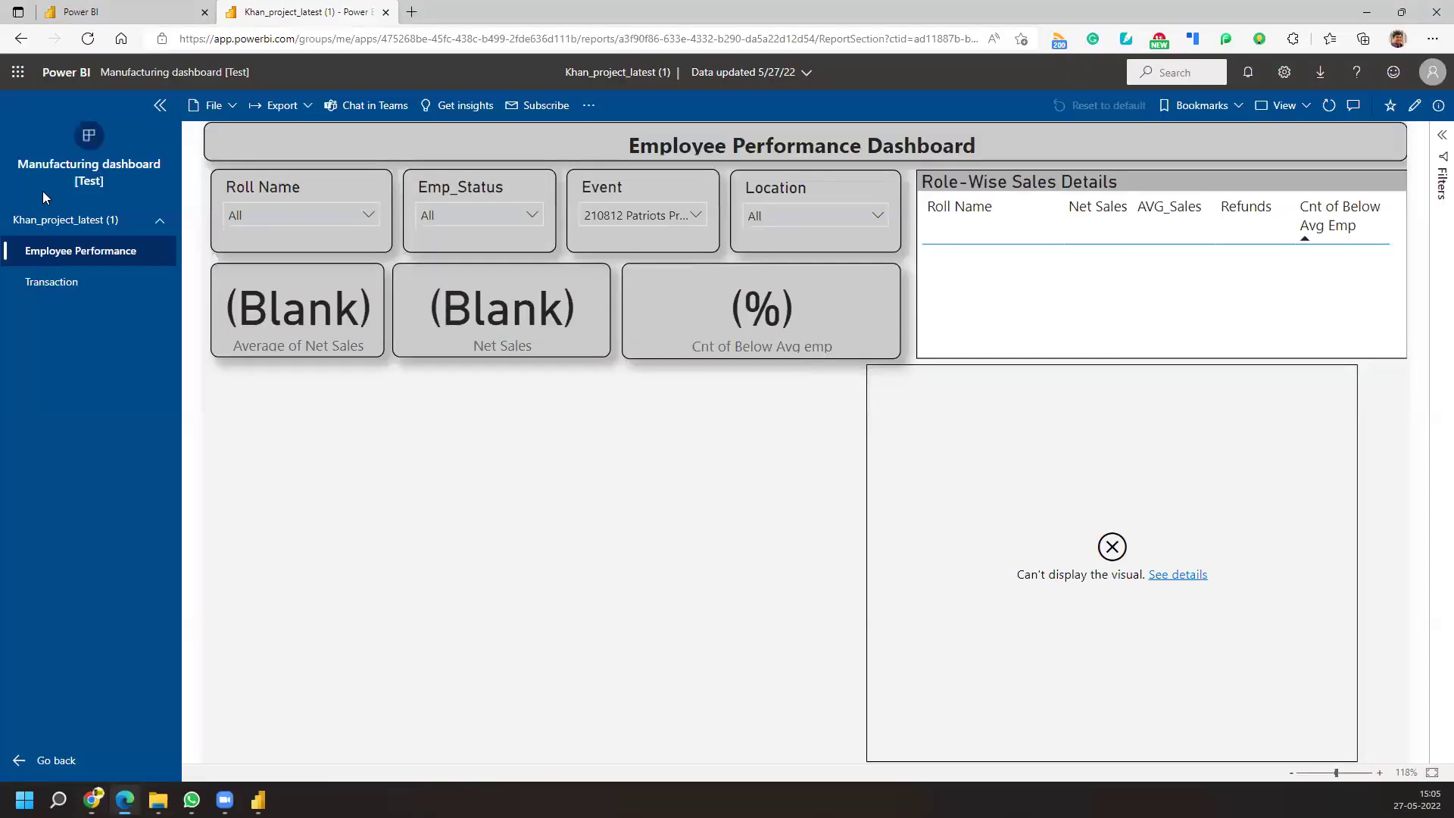
click(97, 9)
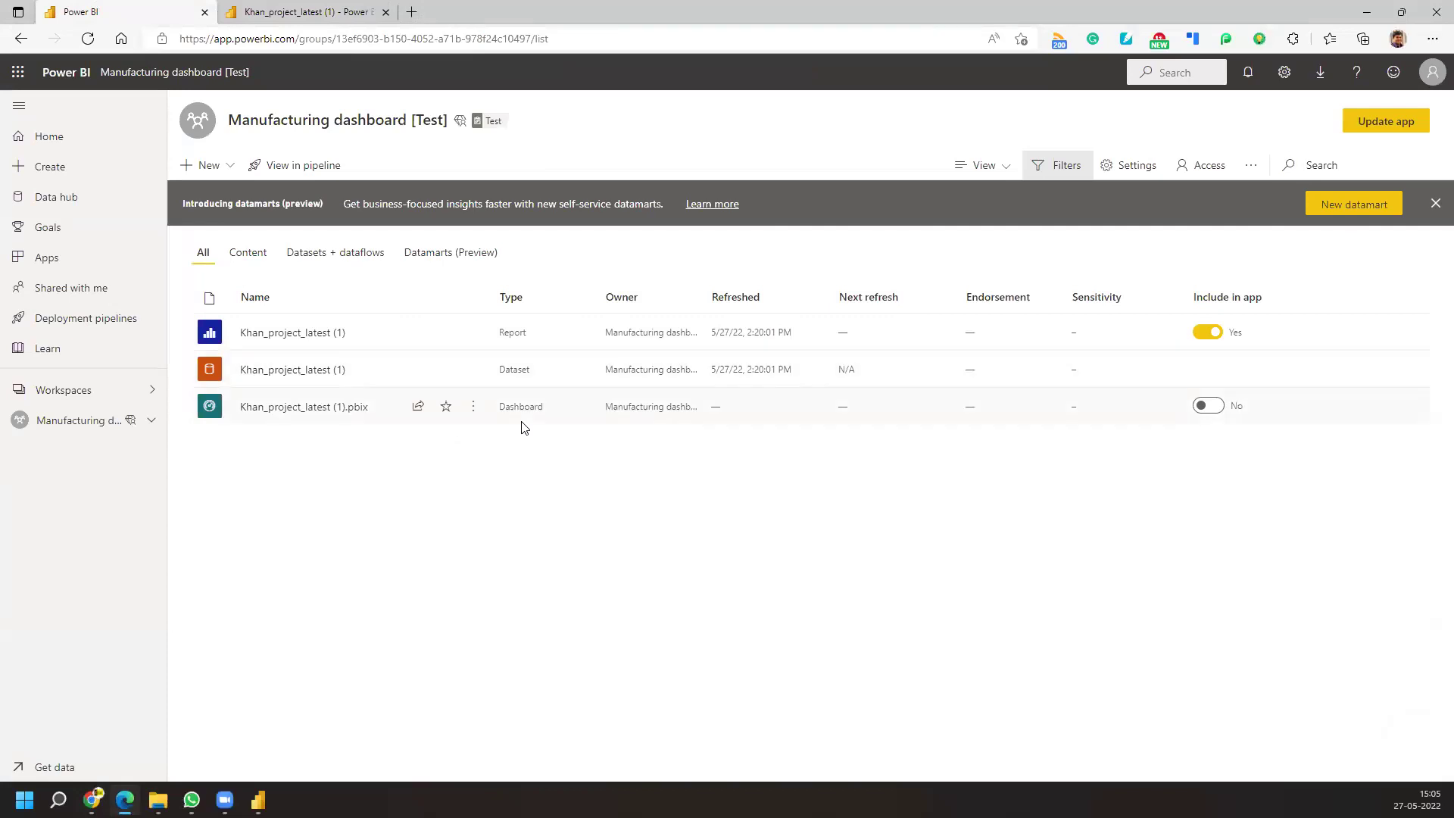
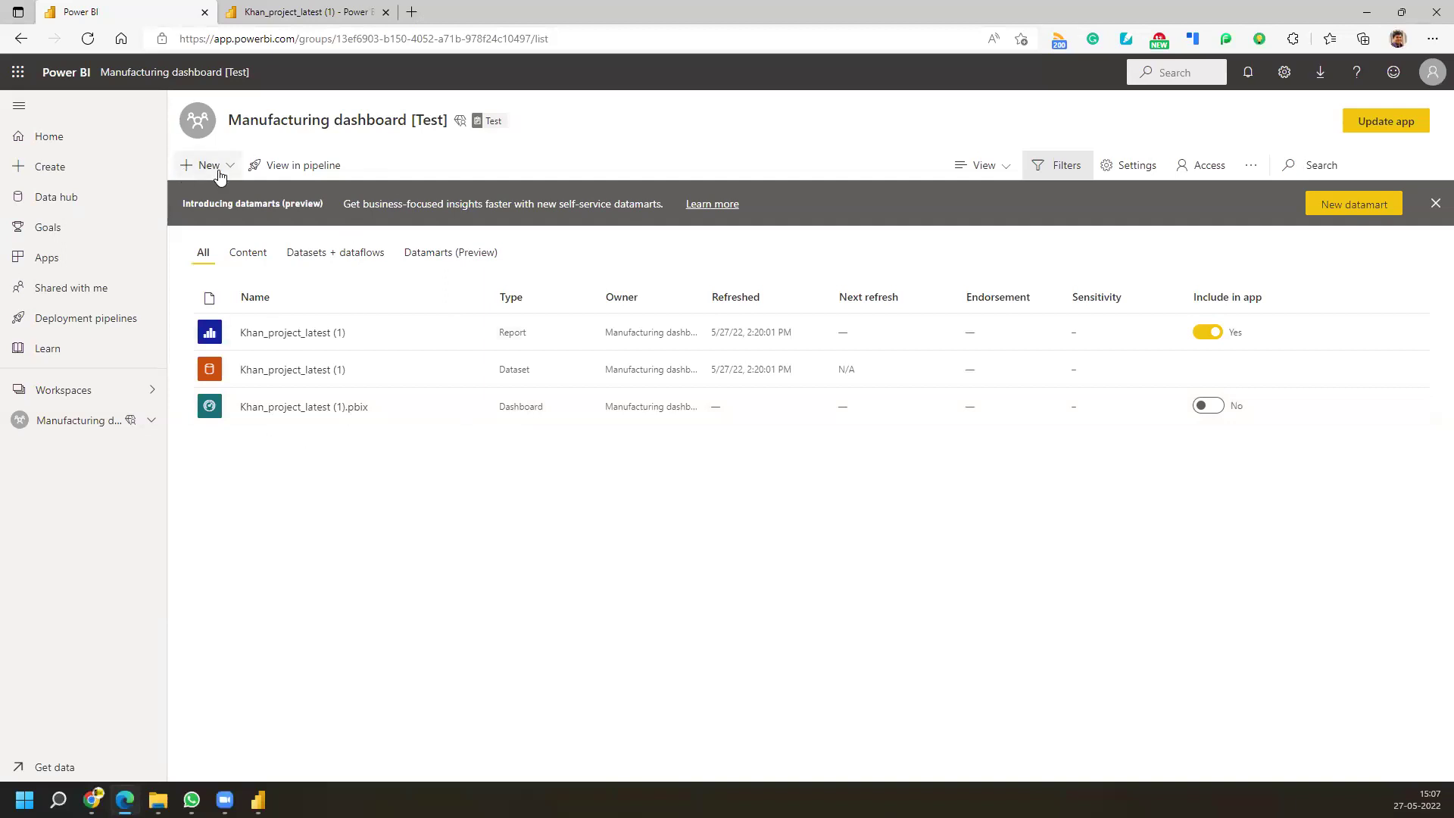
Go to Deployment pipelines and choose the Manufacturing dashboard workspace from the Workspaces list.
click(66, 423)
click(67, 422)
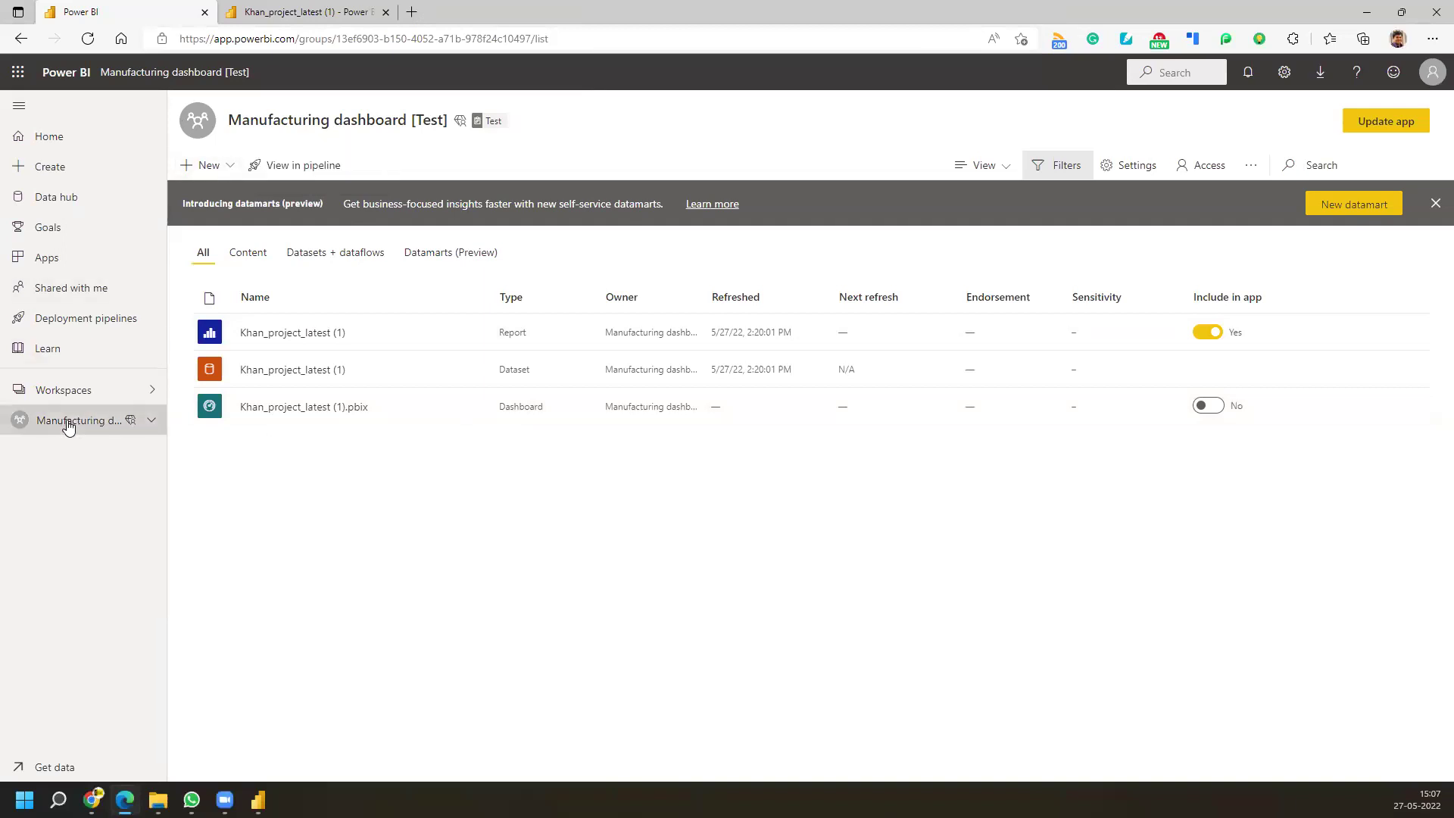
click(85, 328)
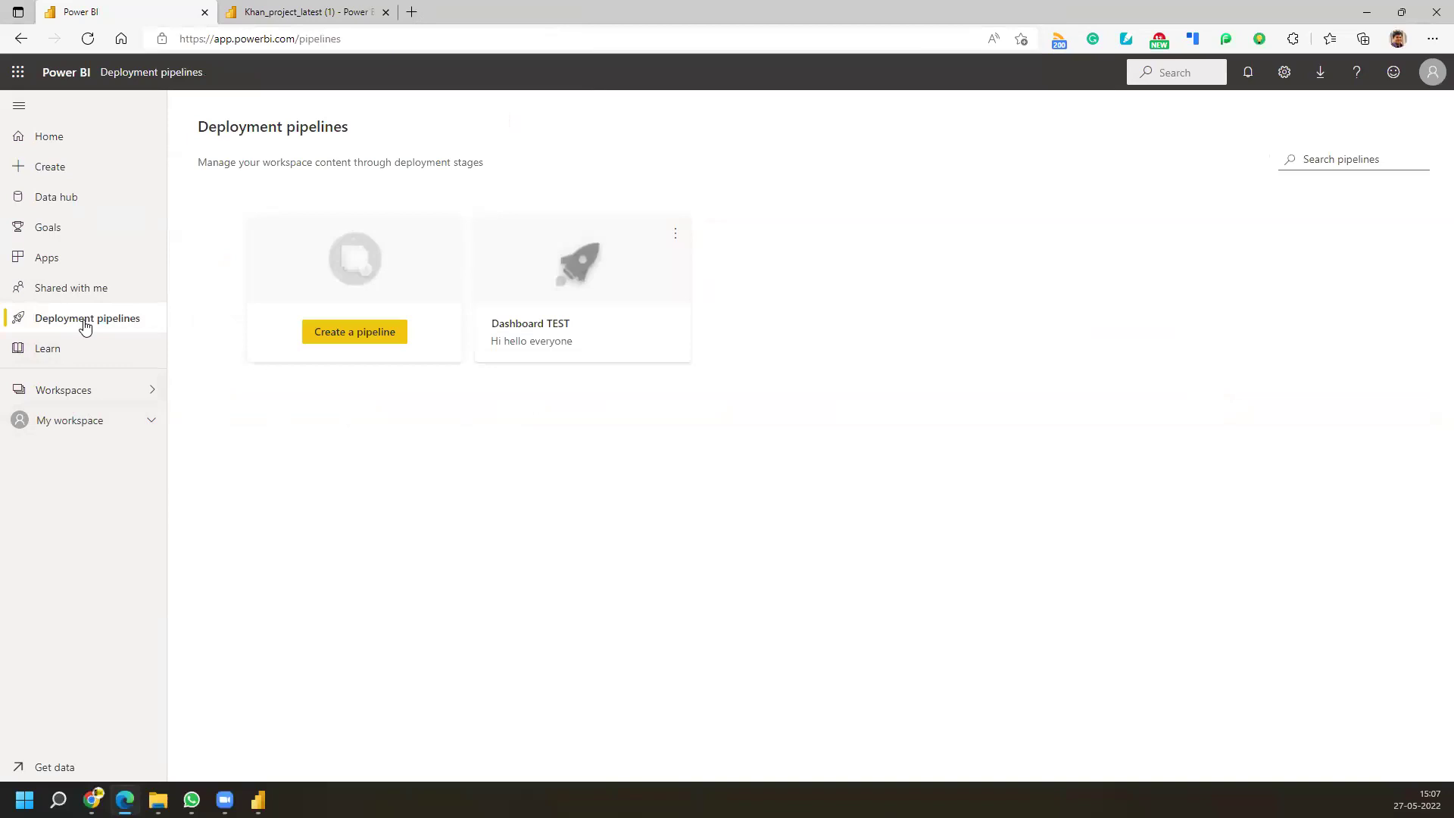
click(58, 395)
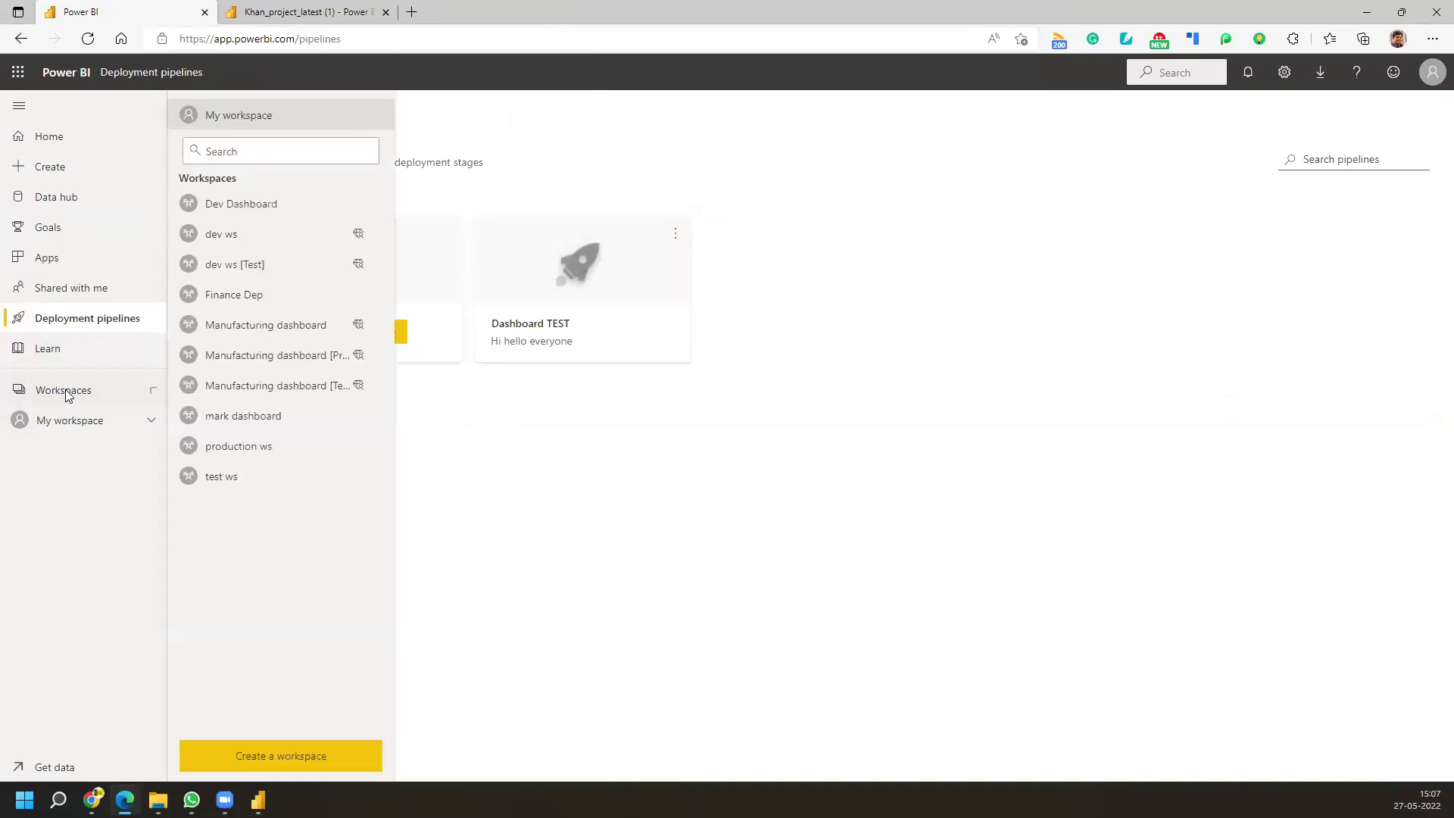
click(345, 331)
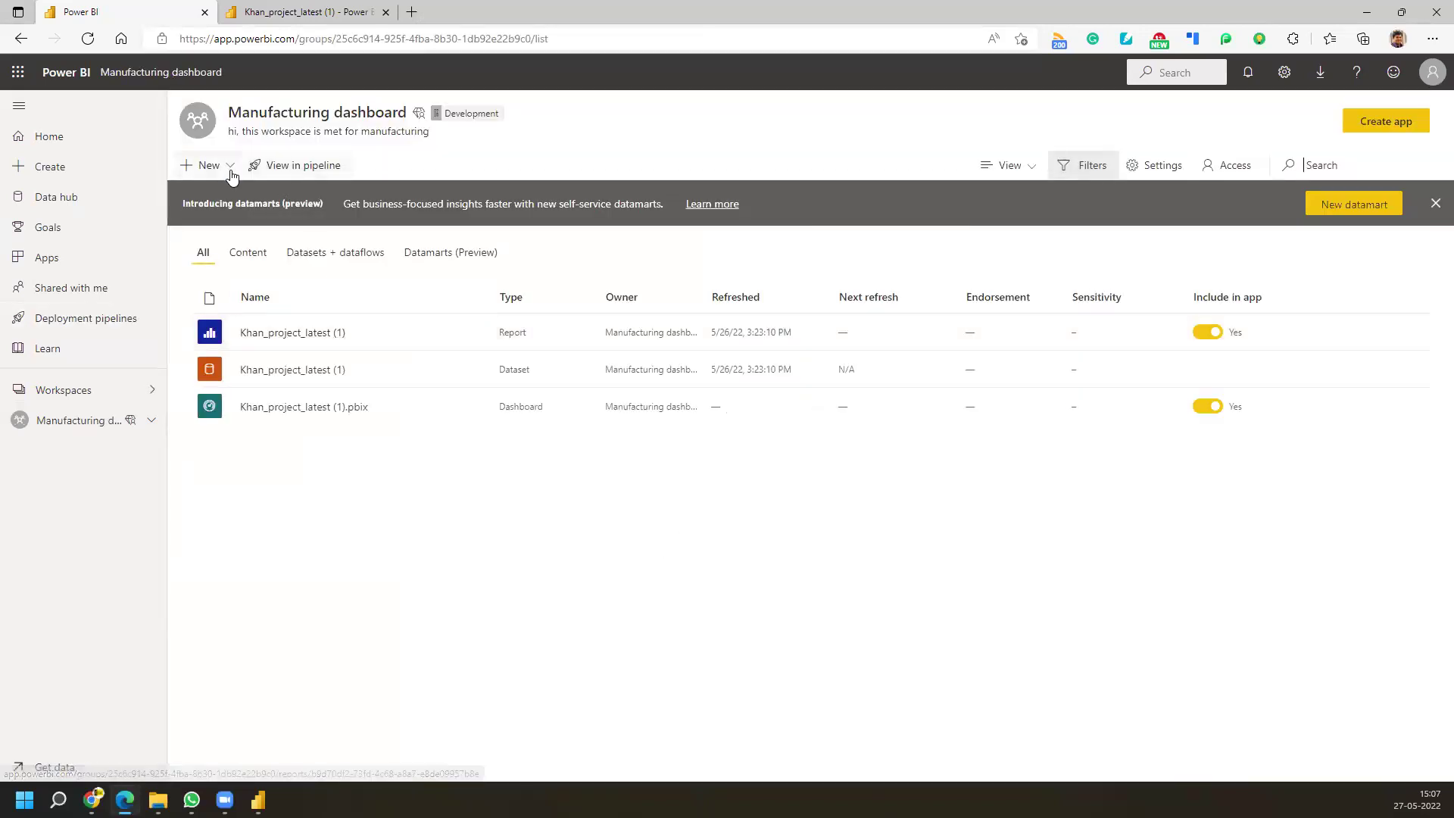
Create a new datamart via New > Dataflow, then switch to the Power BI Desktop report.
click(231, 176)
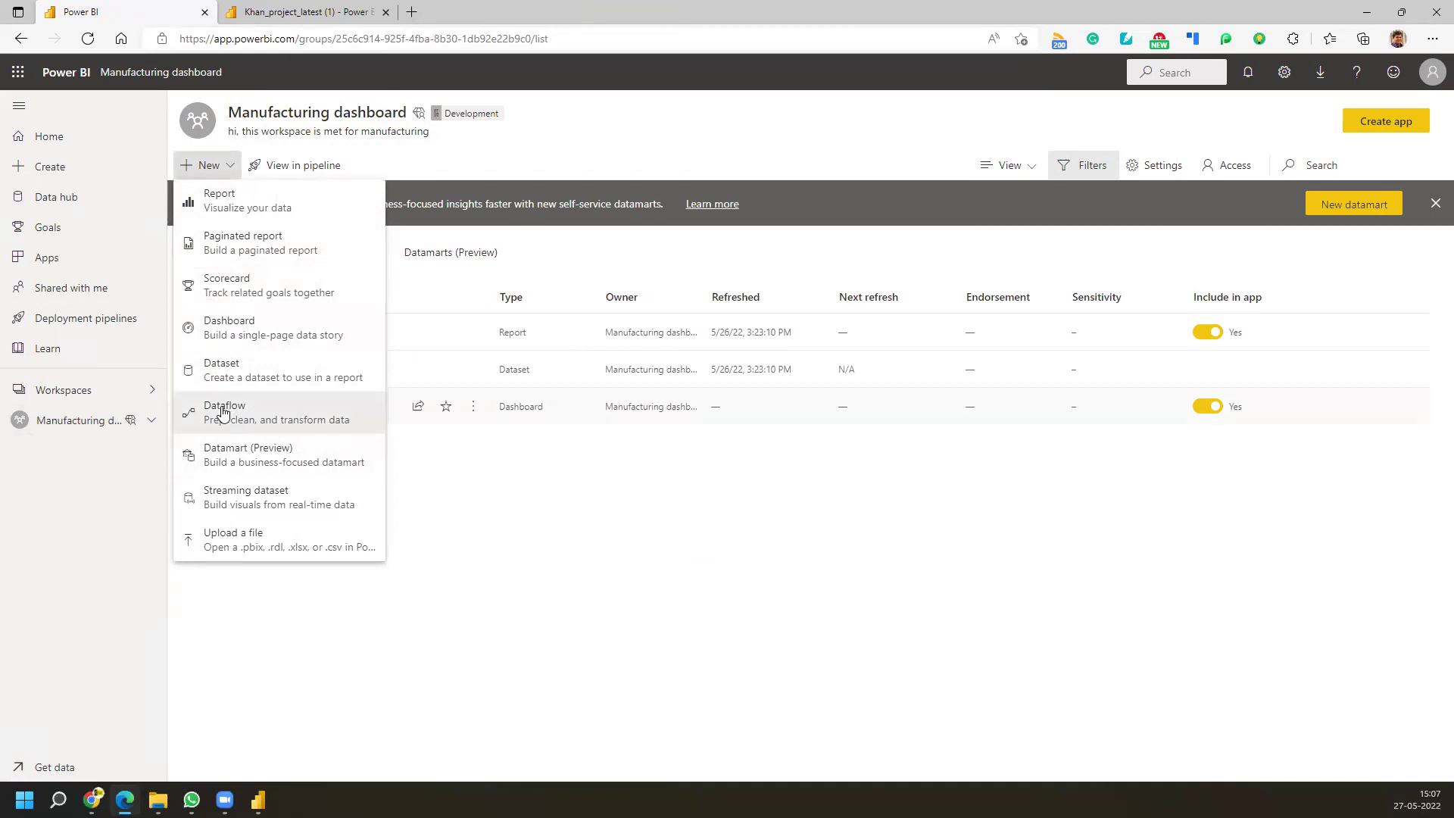
click(221, 413)
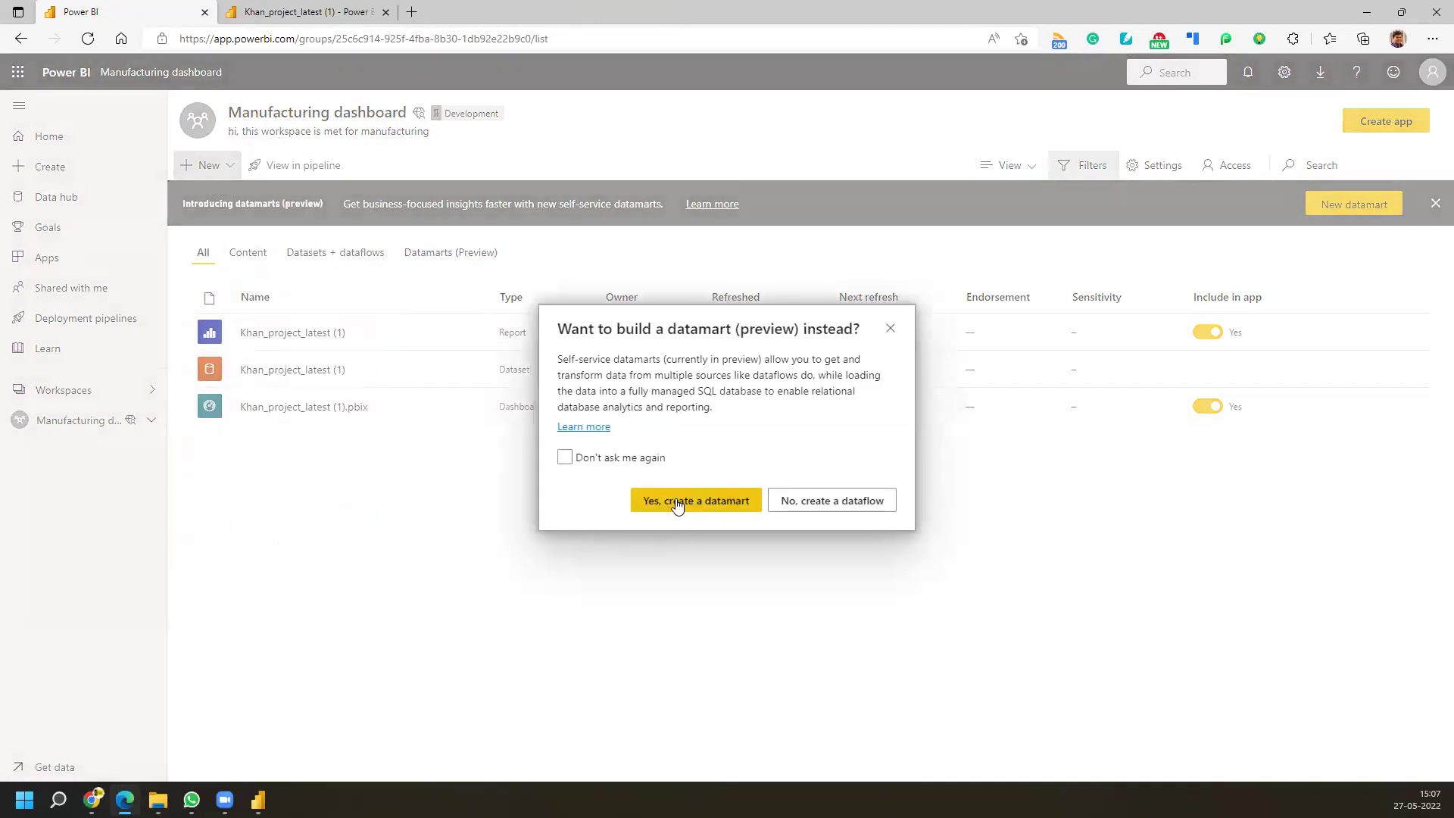
click(676, 503)
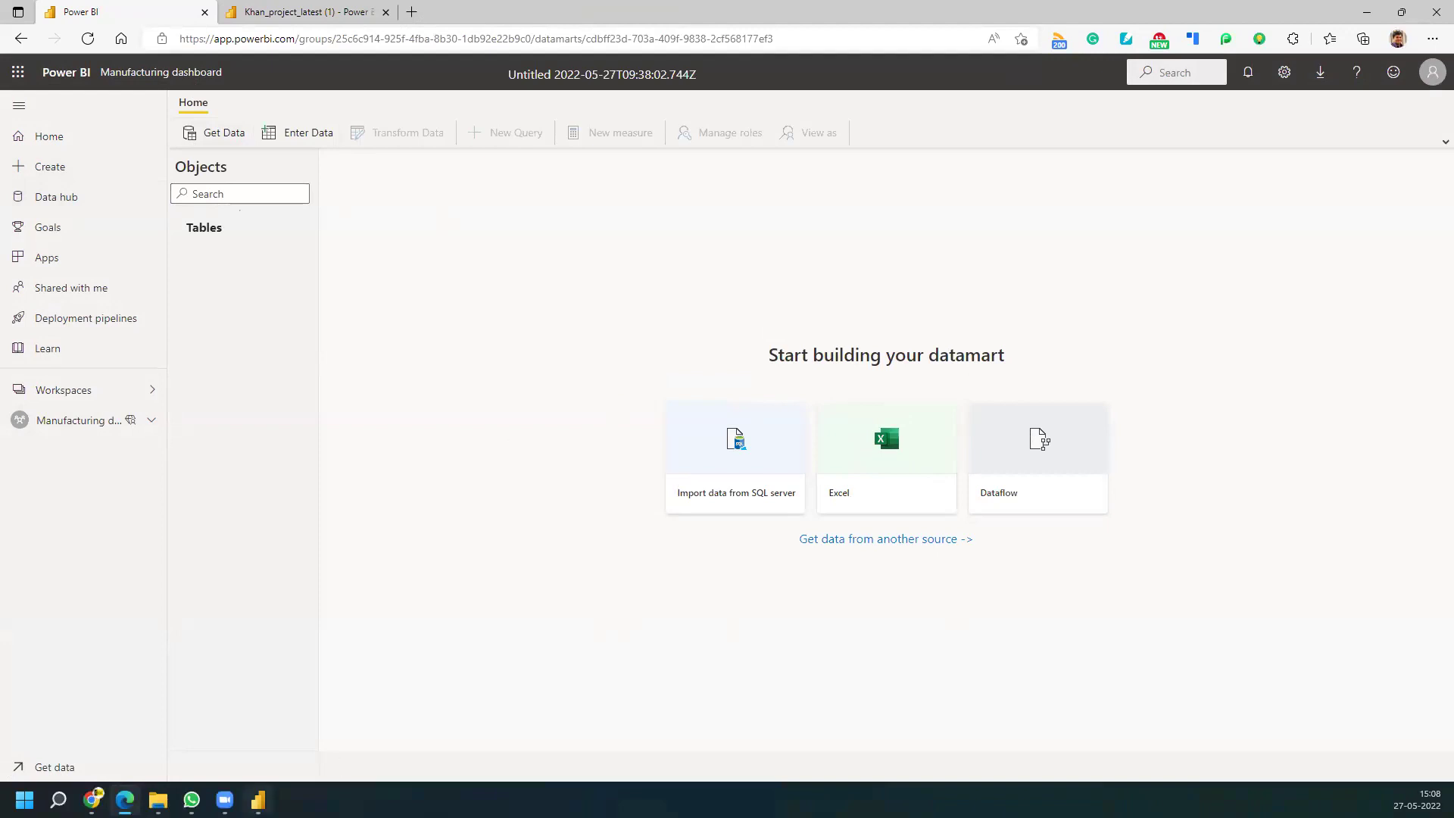
click(258, 800)
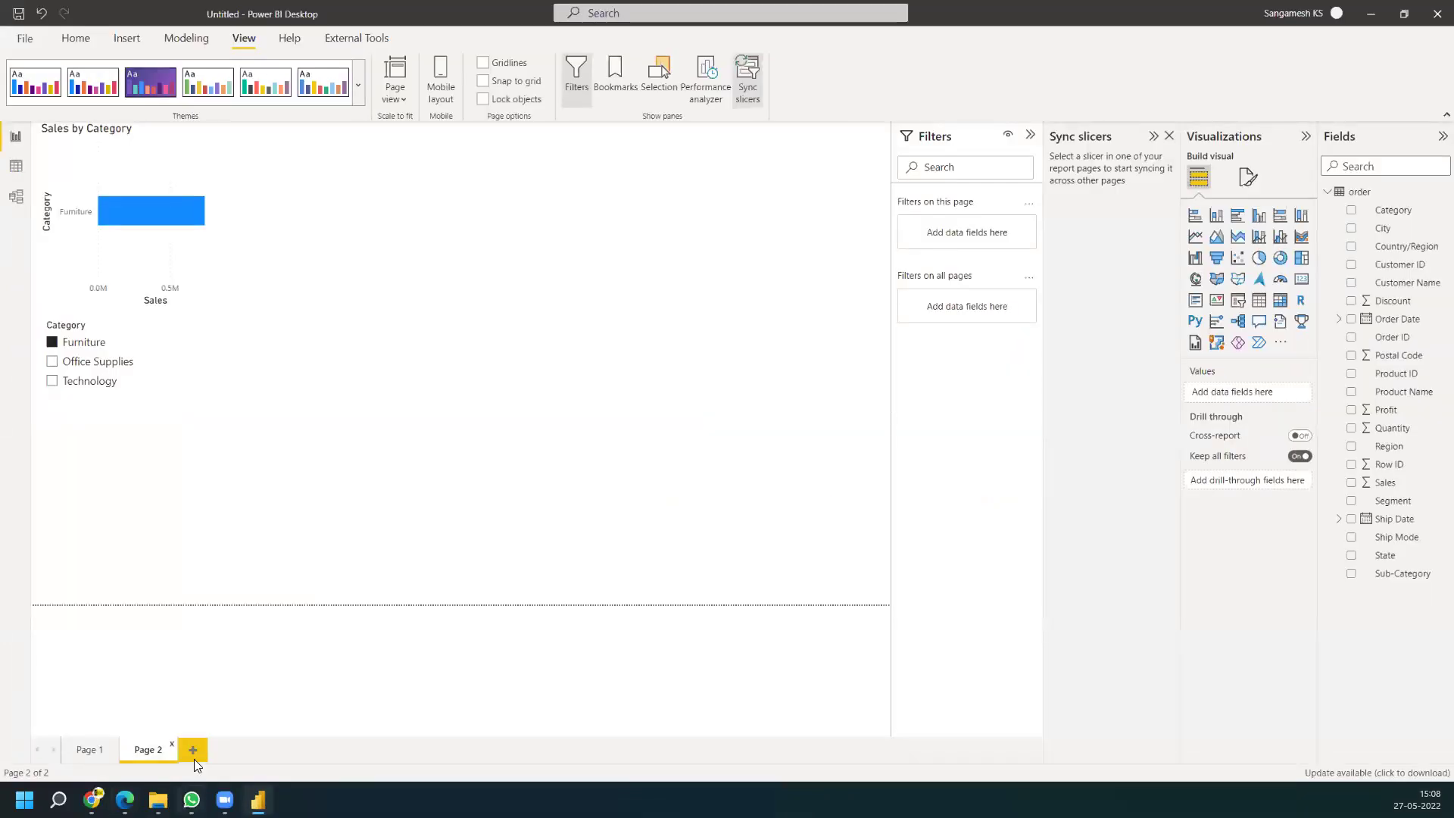
Add a blank Page 3 to the Desktop report and return to the browser's datamart.
click(193, 750)
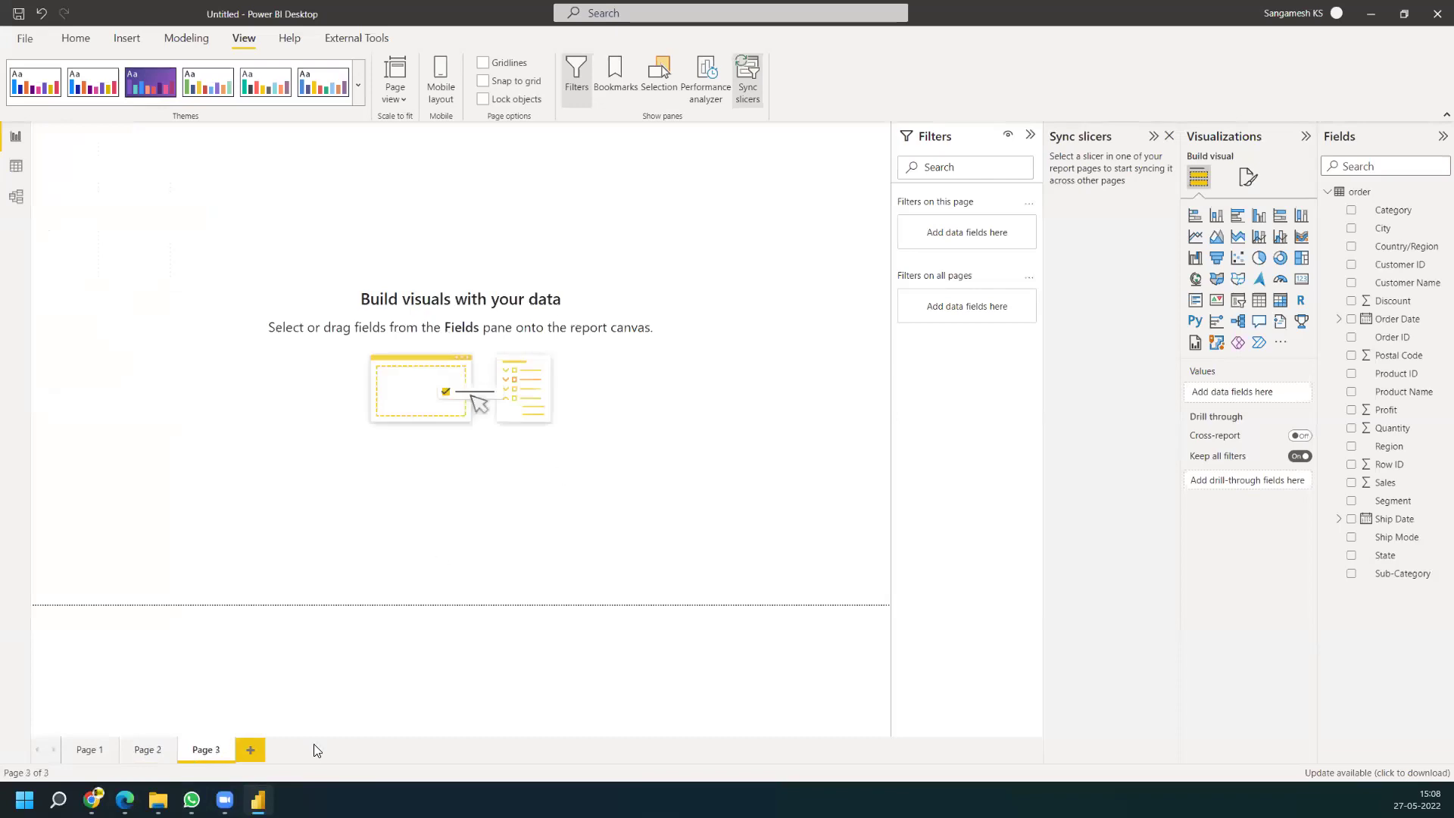
key(alt+Tab)
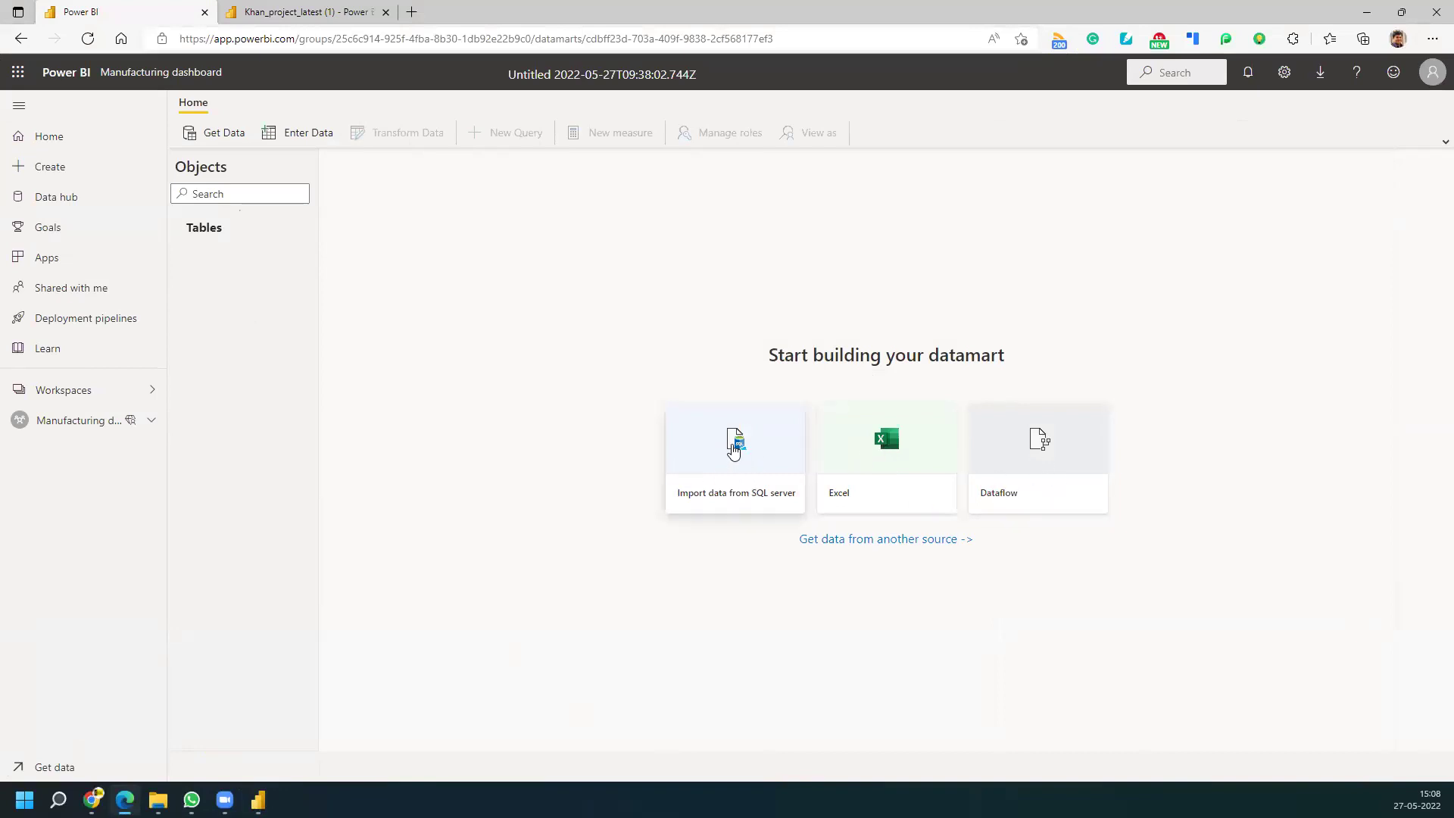
Open the Get Data connector gallery from the datamart's Home ribbon.
click(221, 133)
click(309, 140)
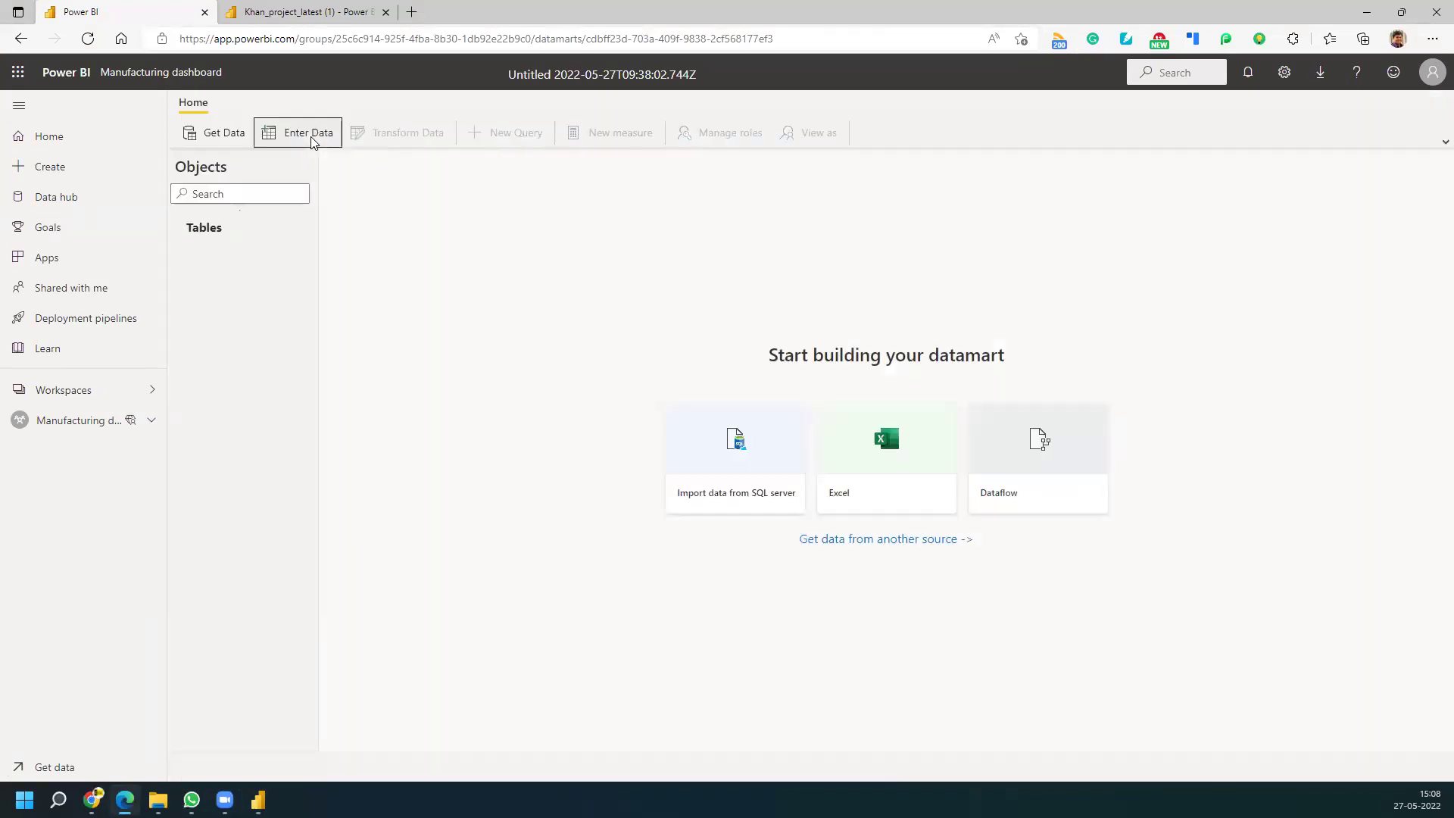
click(217, 141)
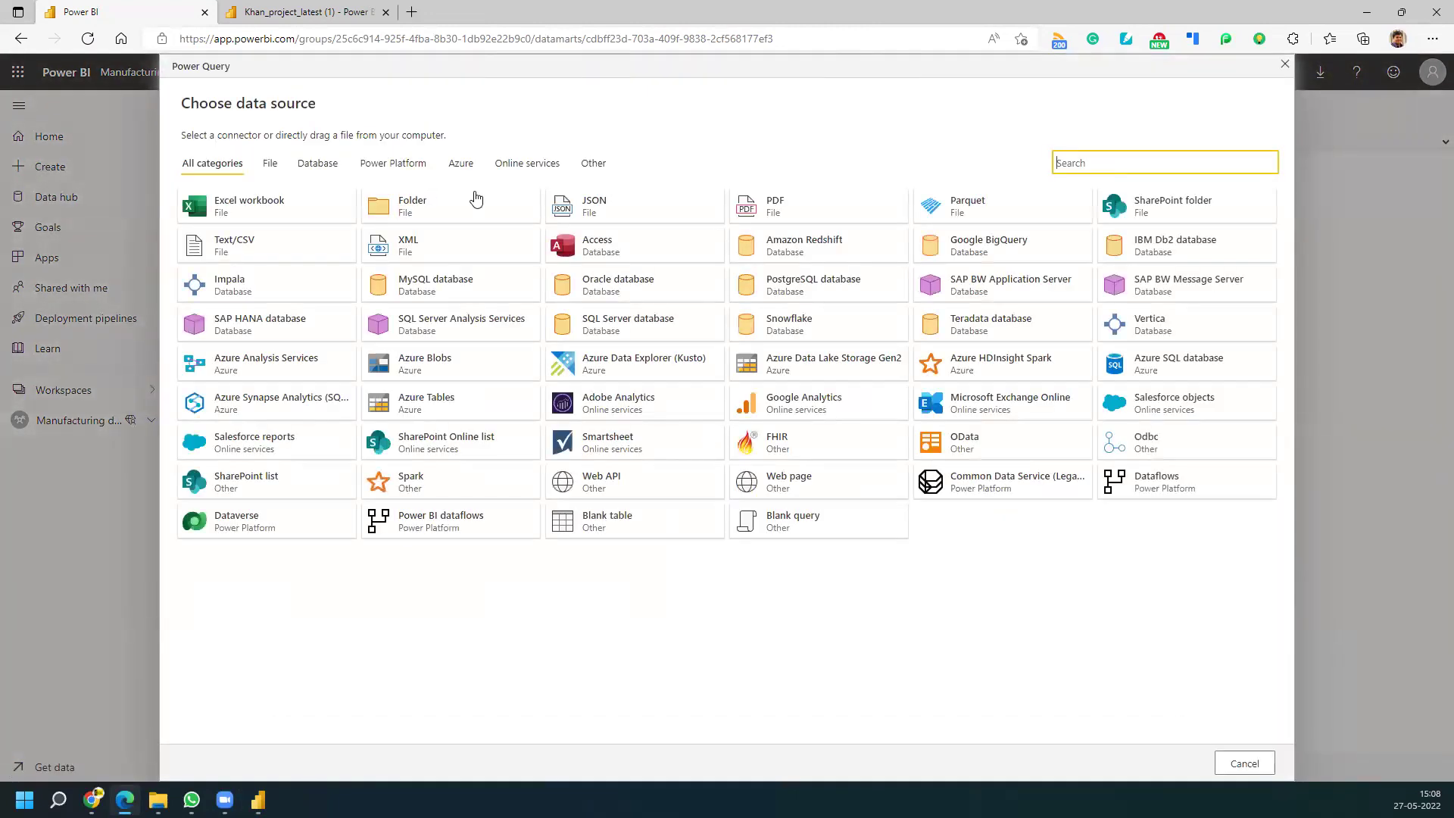
Pick the Excel workbook connector set to Upload file (Preview) and browse for a local file.
click(316, 220)
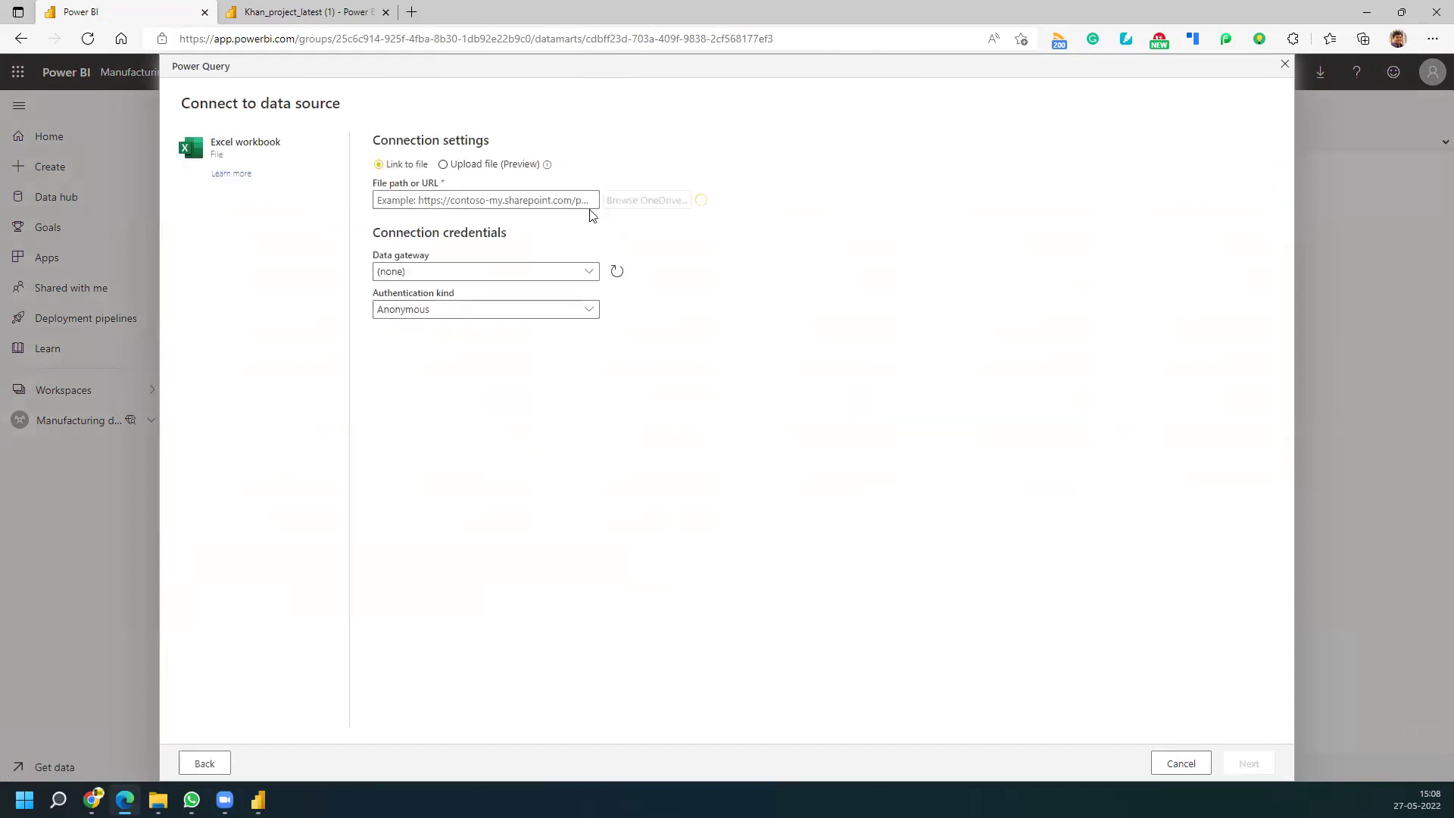
click(629, 202)
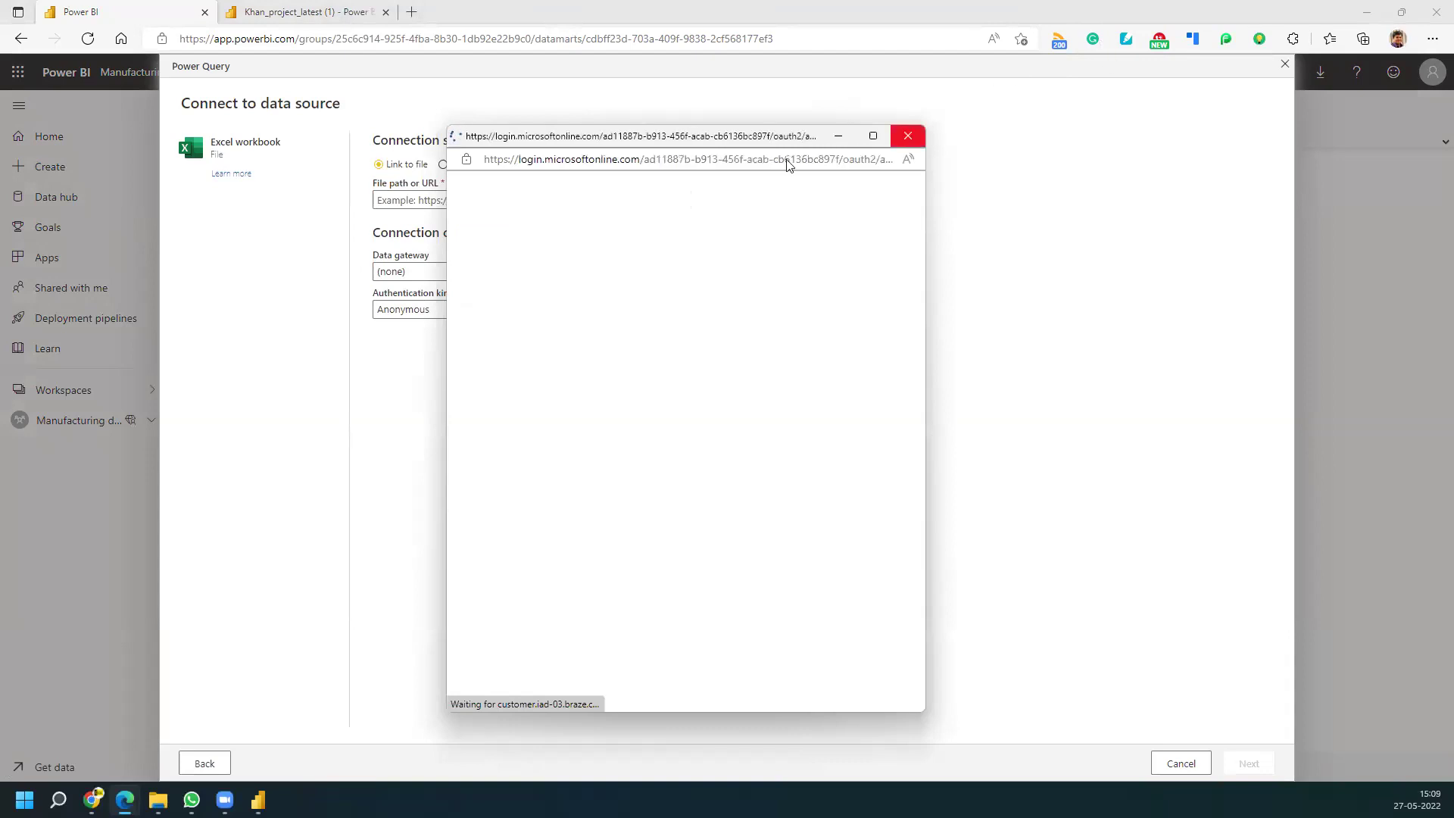
click(444, 164)
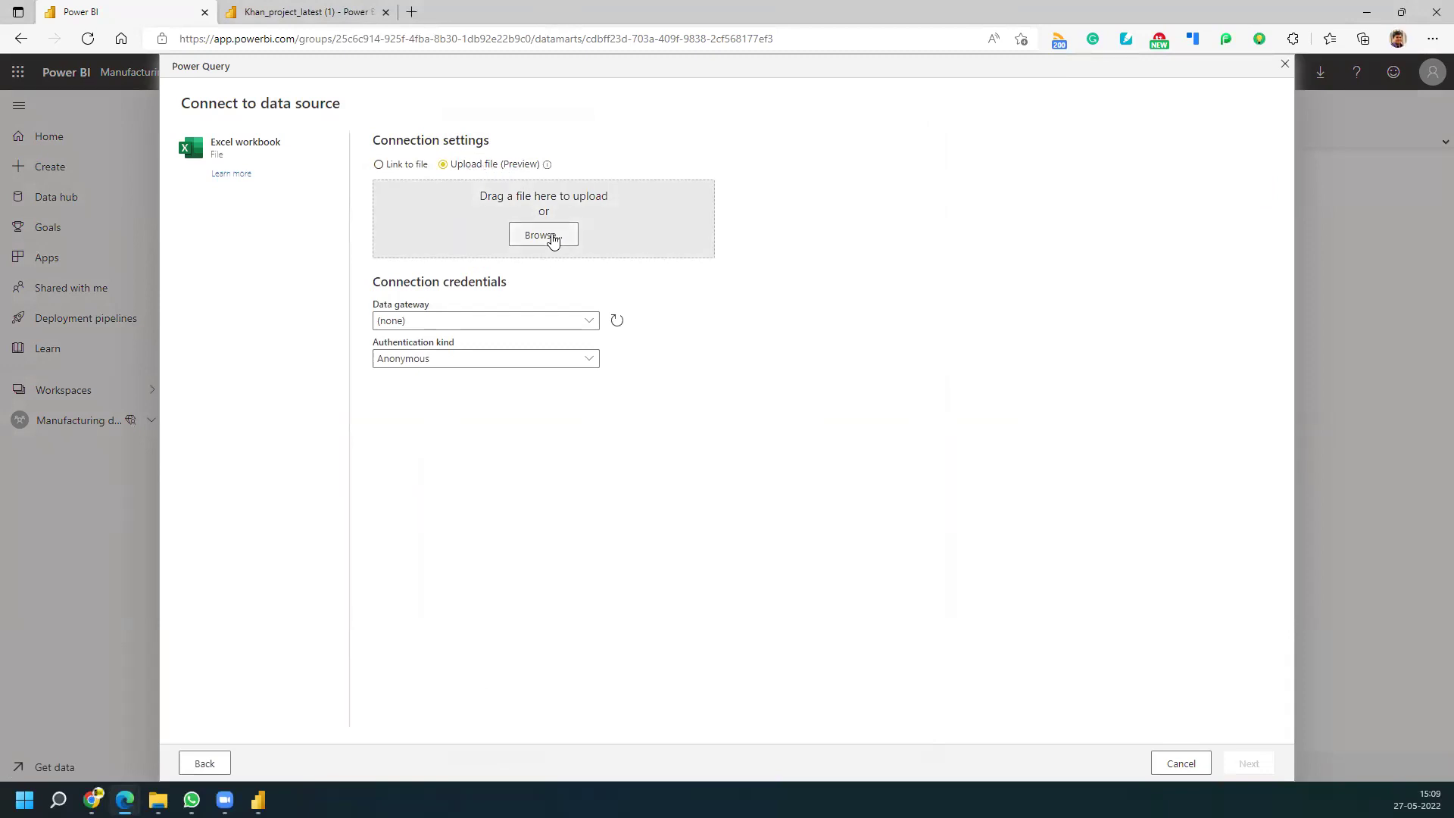
click(540, 237)
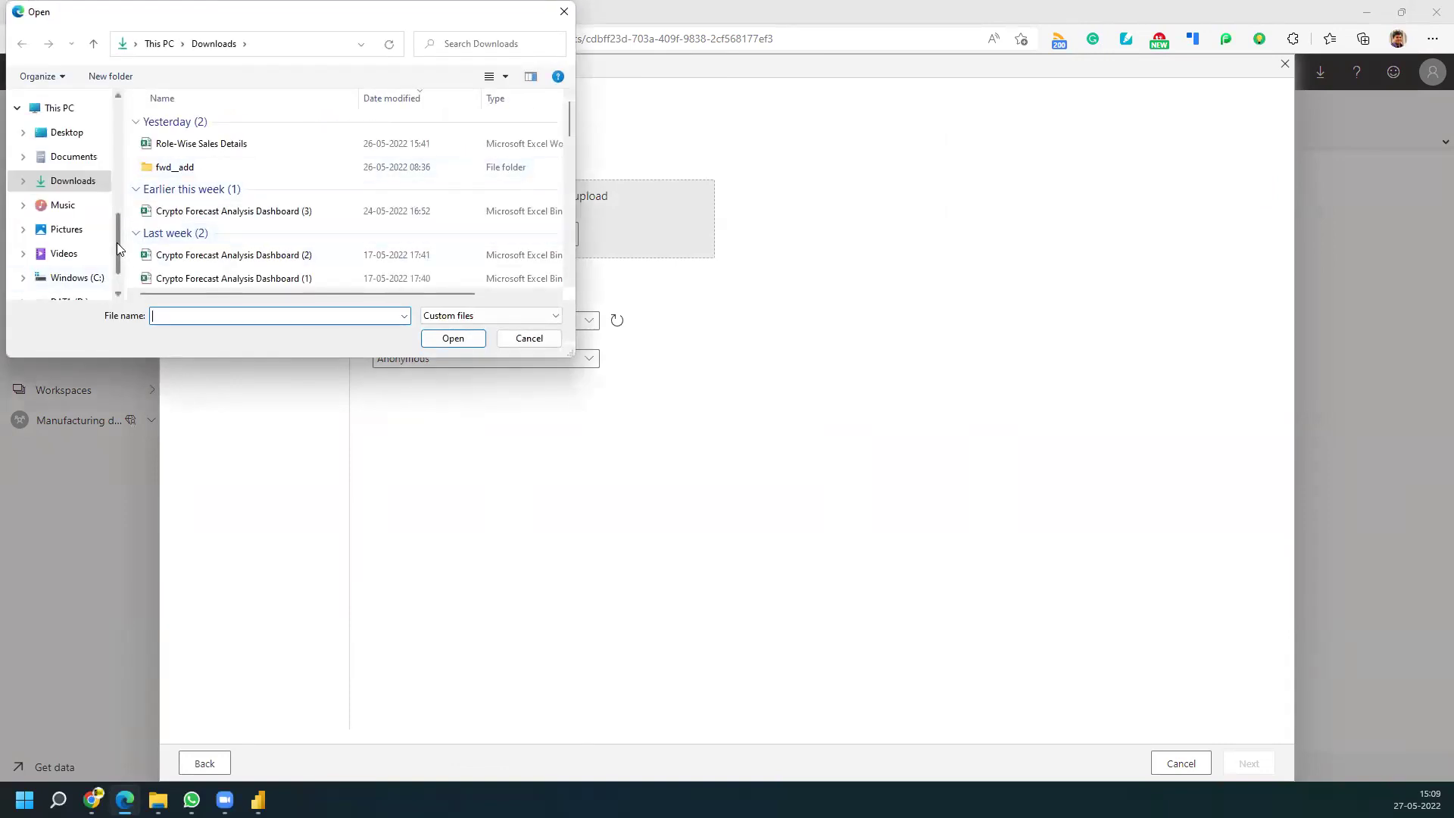
Upload order2018.xlsx from DATA (D:) > PowerBI Training 360 > dataset.
scroll(84, 262, down, 2)
click(76, 250)
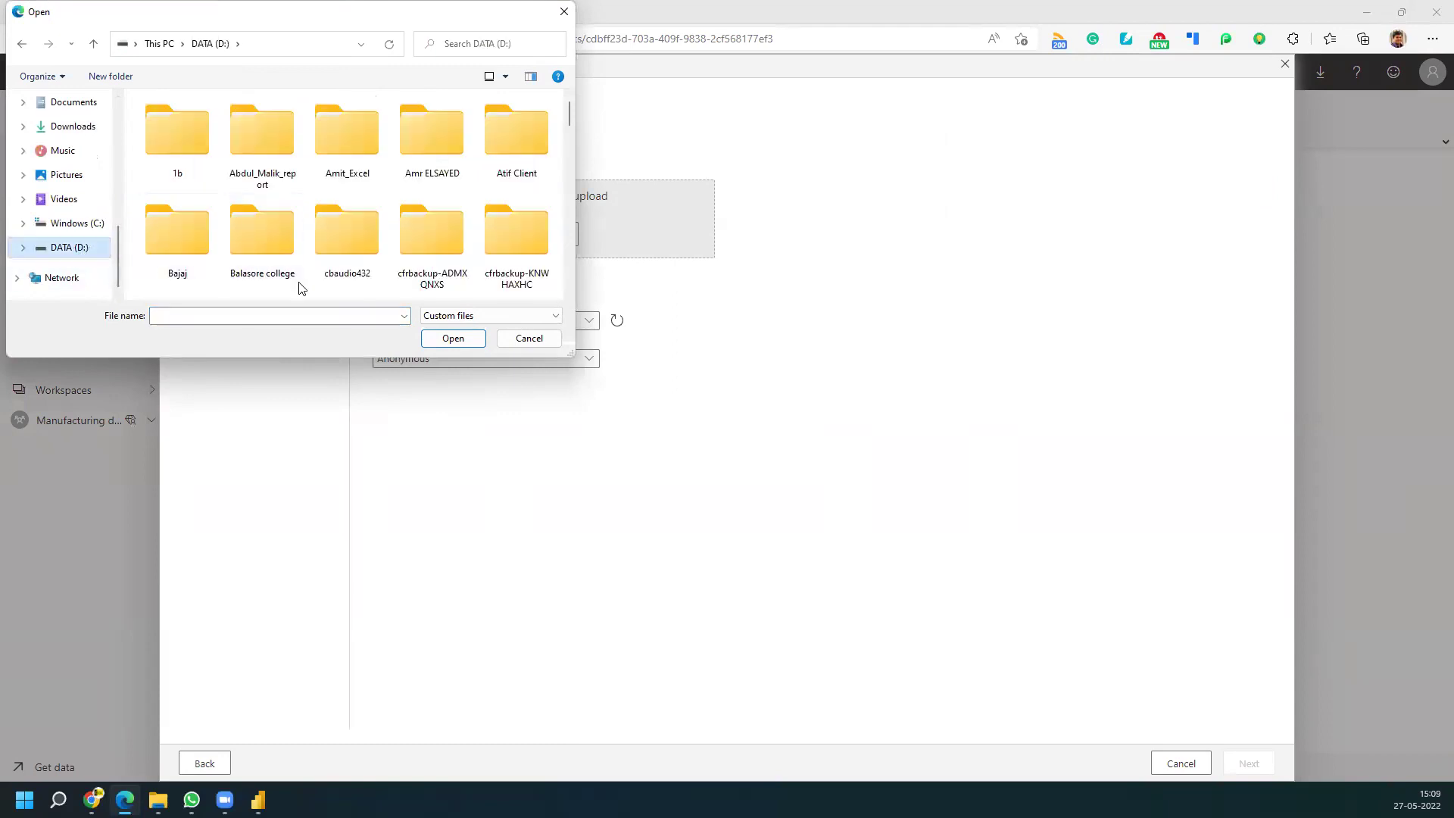
scroll(360, 269, down, 2)
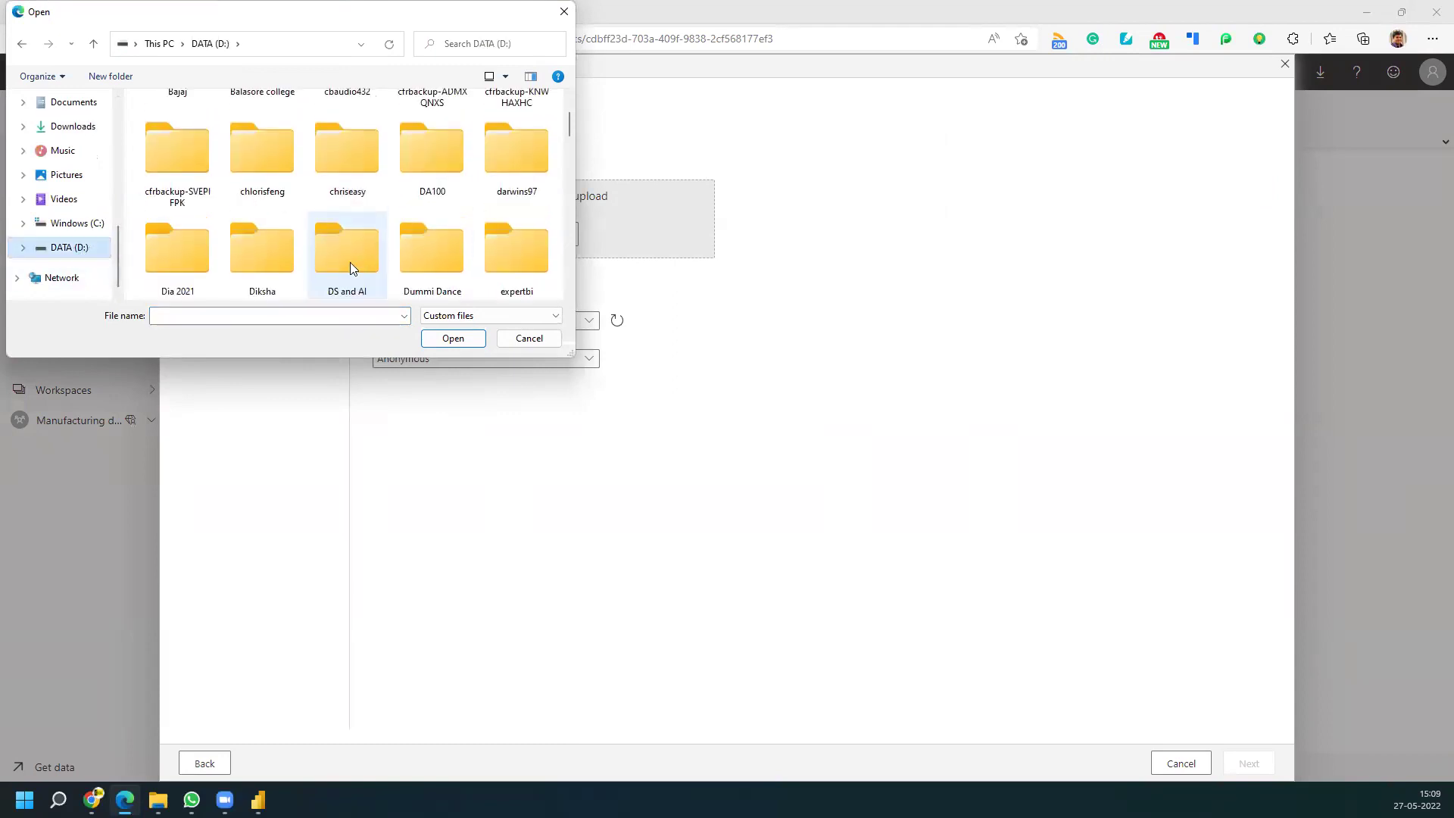
click(239, 316)
text(po)
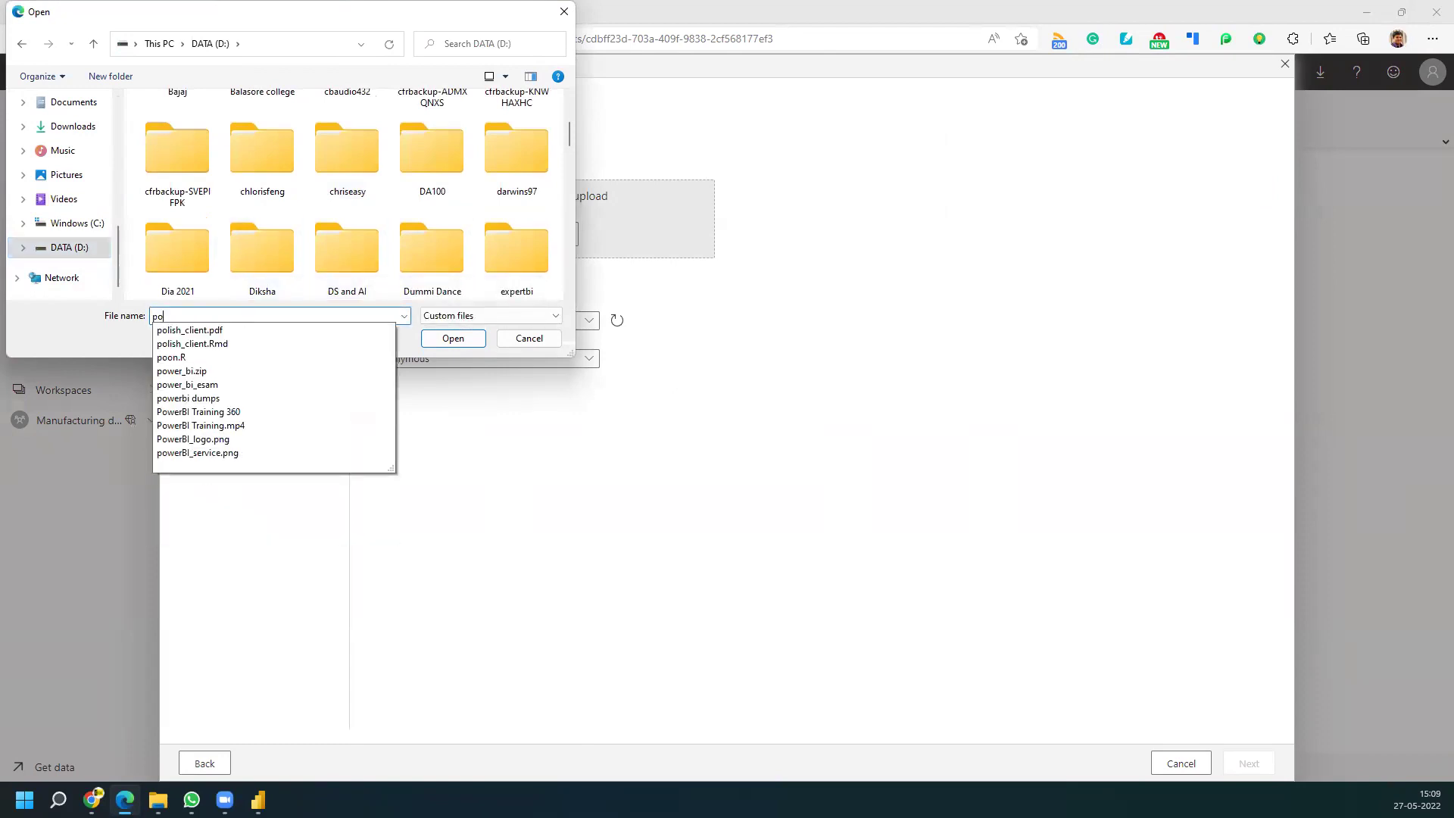
text(wer)
key(Down)
key(Down)
key(Down)
key(Down)
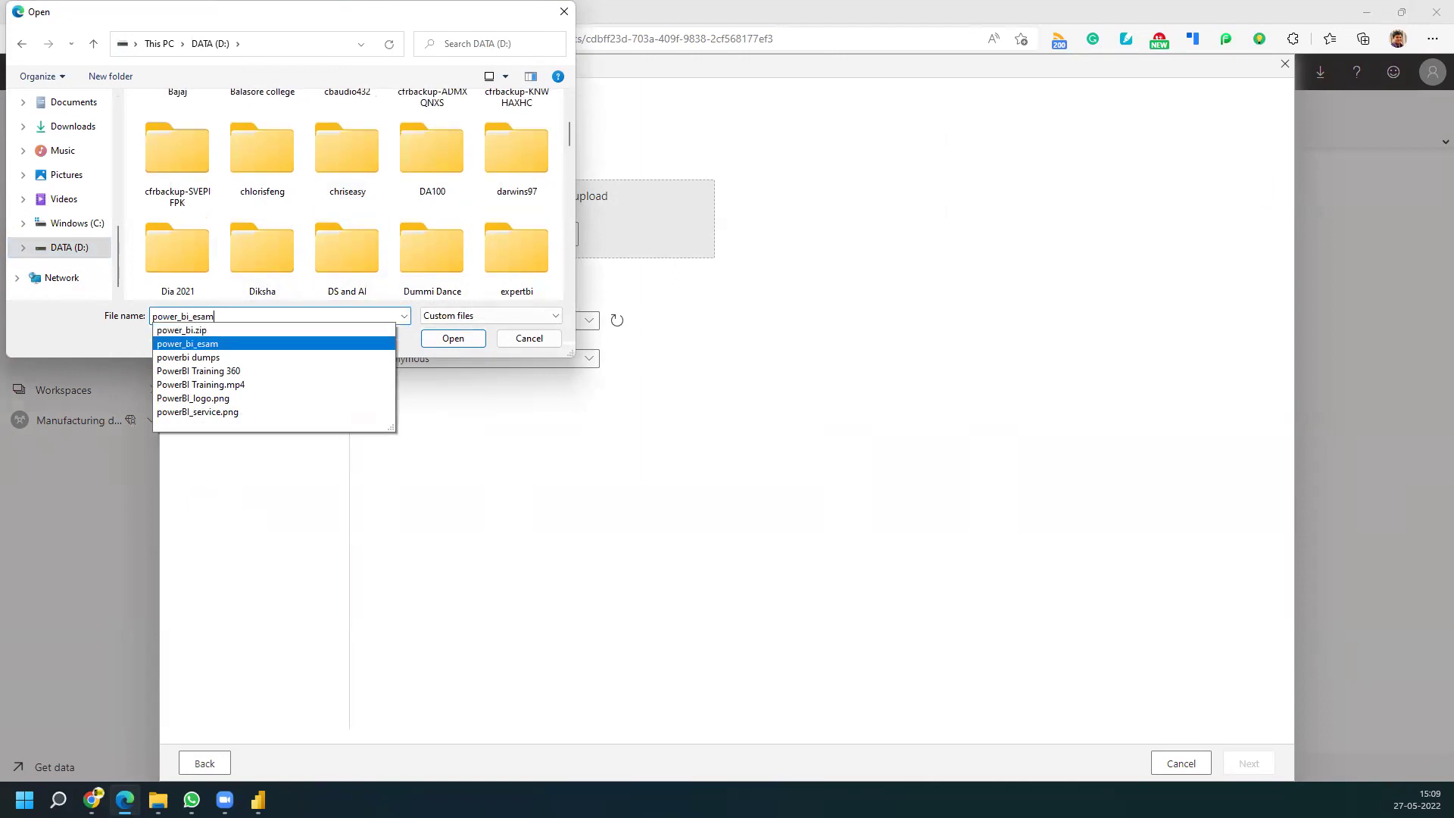
key(Return)
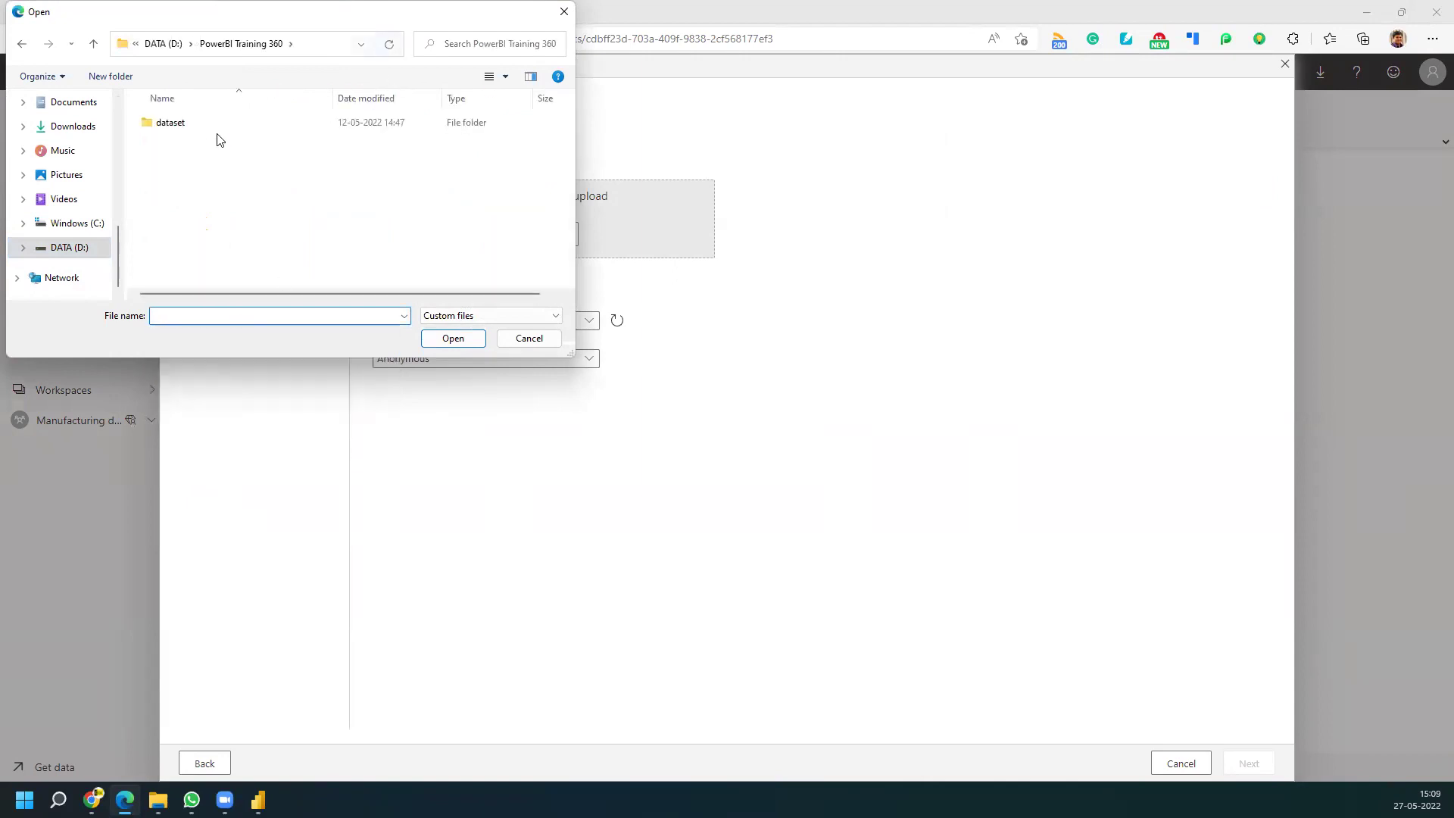
double_click(168, 123)
click(167, 123)
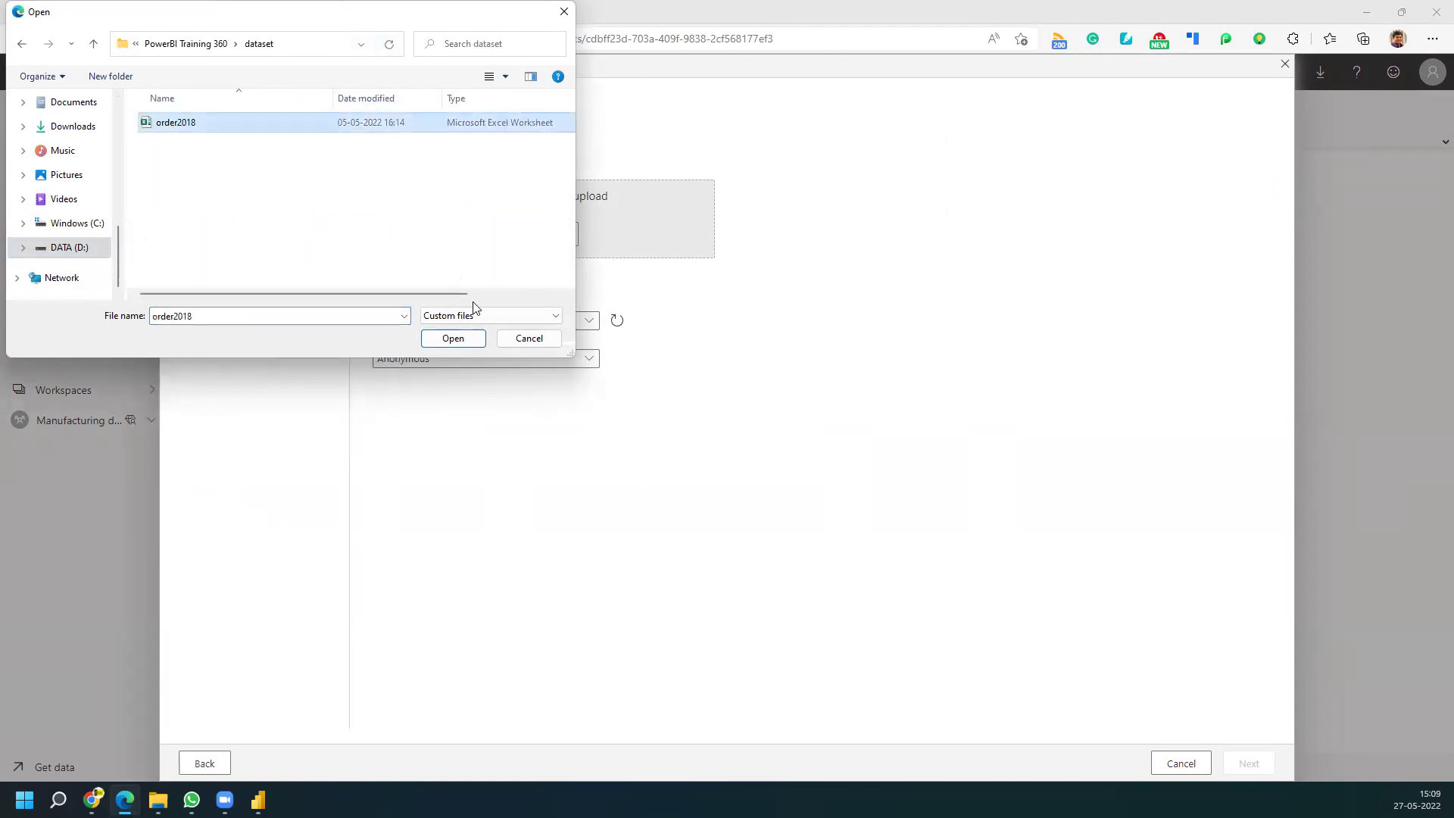
click(453, 338)
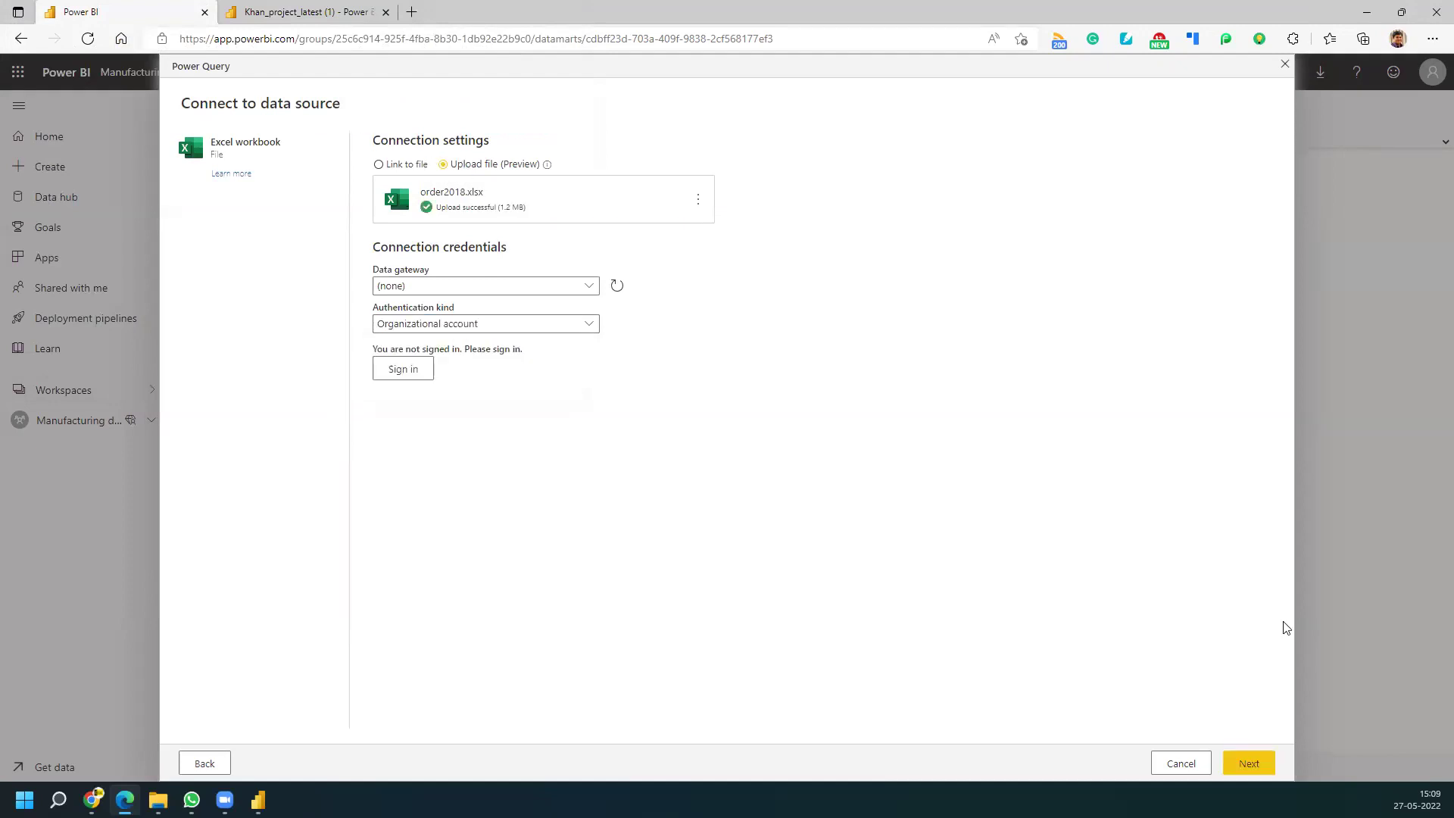
Sign in with an organizational account, no data gateway, to list the order and Sales tables.
click(1245, 771)
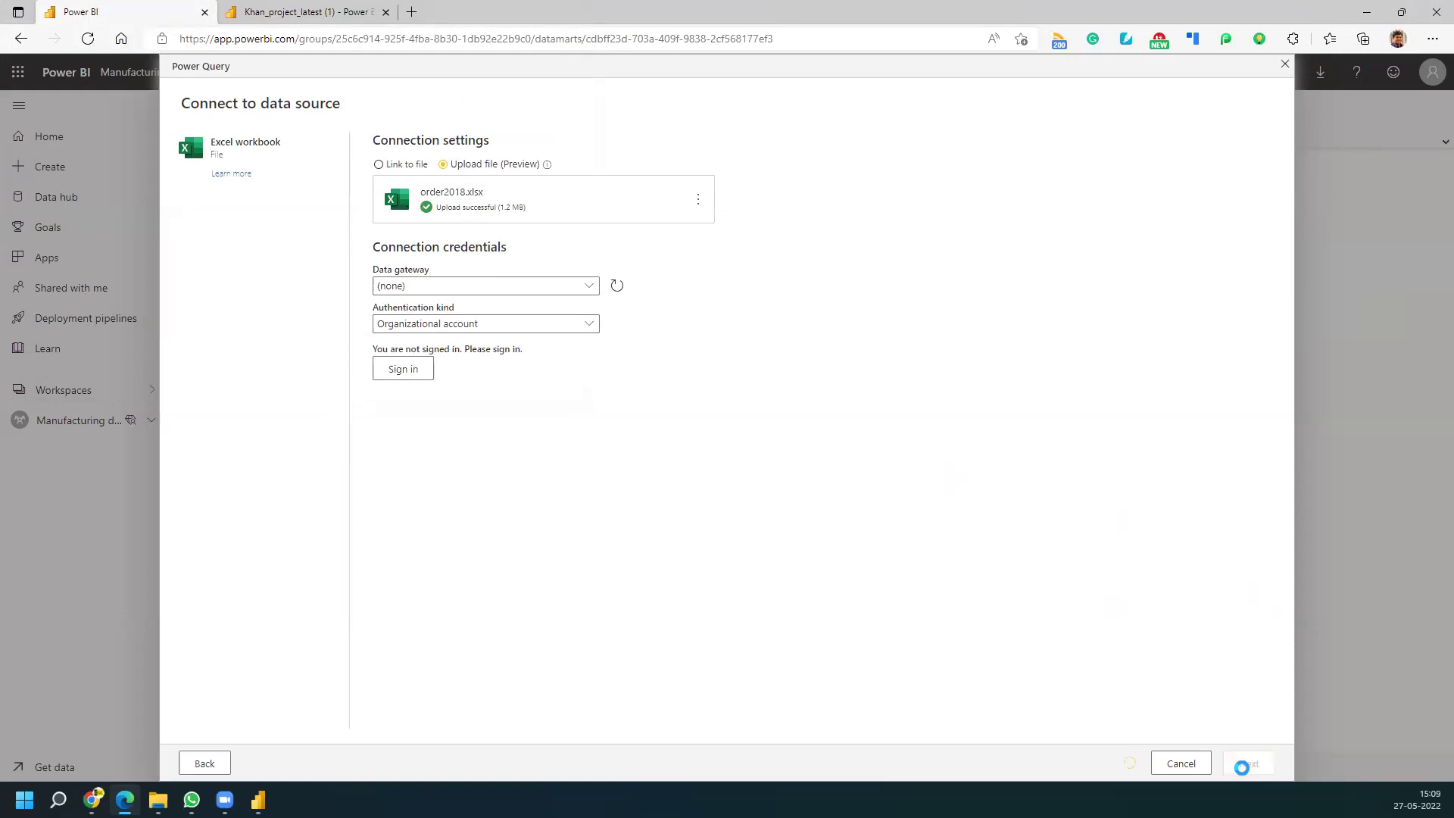
click(1245, 771)
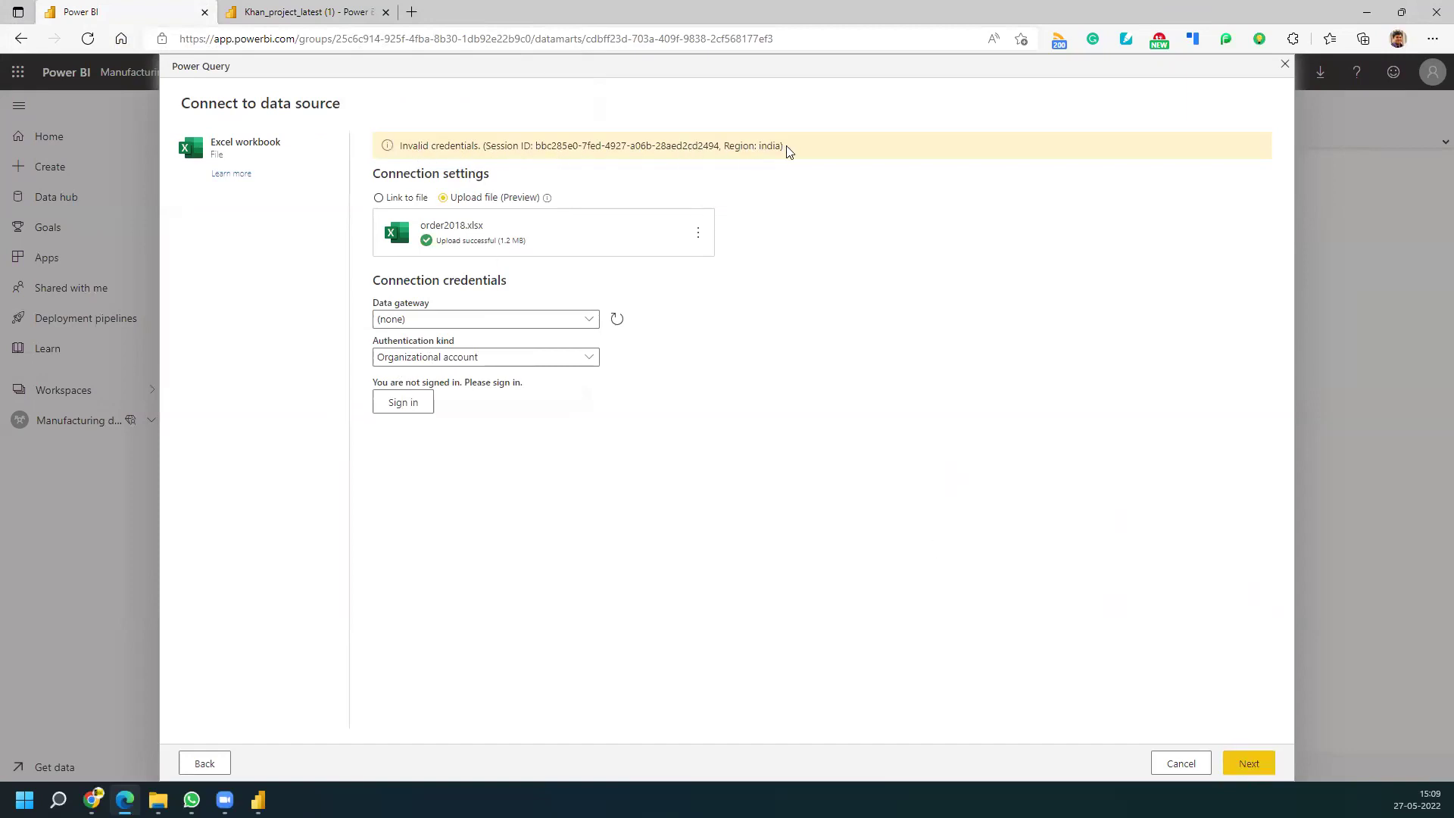
click(466, 324)
click(465, 322)
click(412, 401)
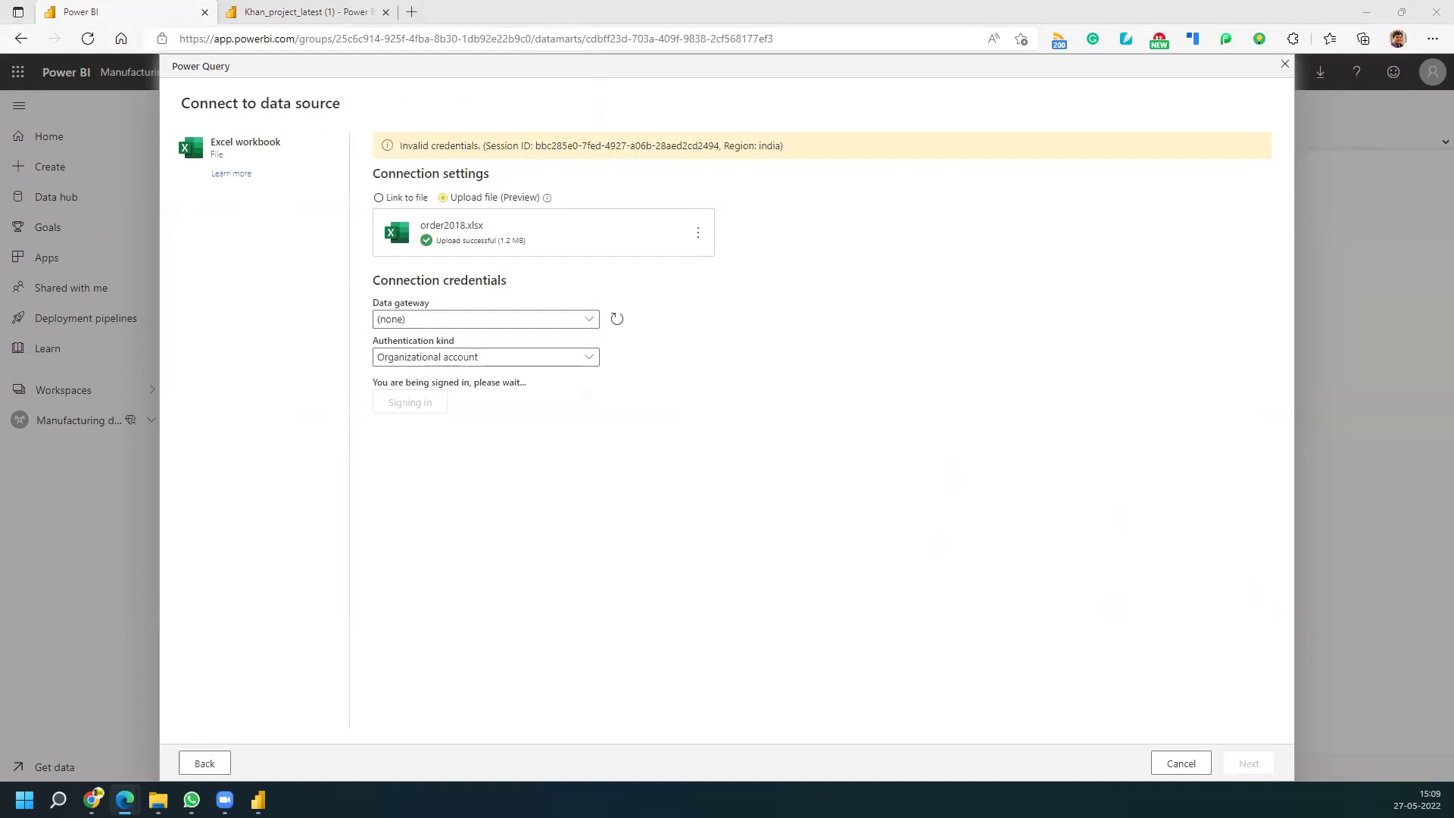
click(812, 331)
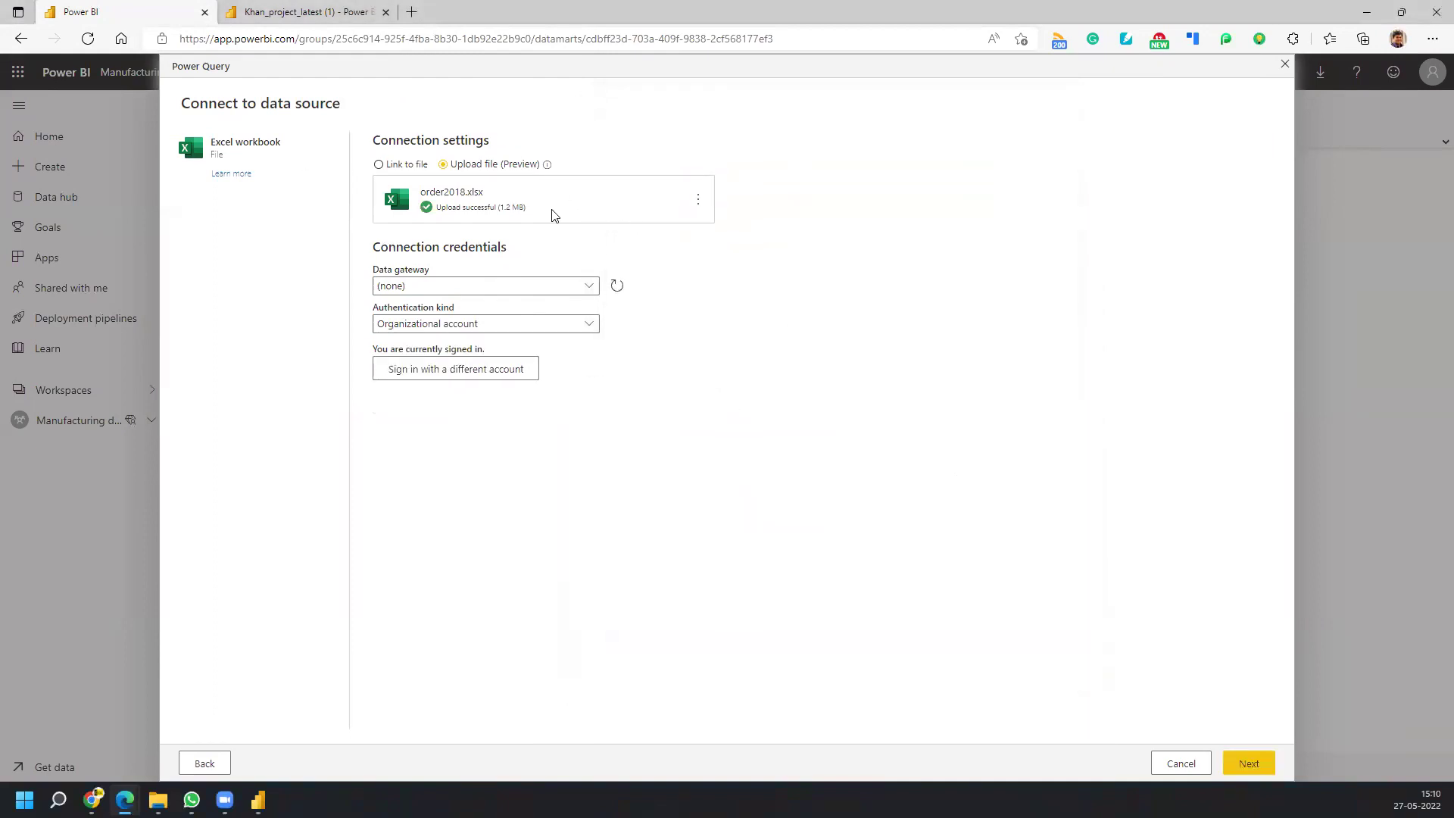
click(1245, 767)
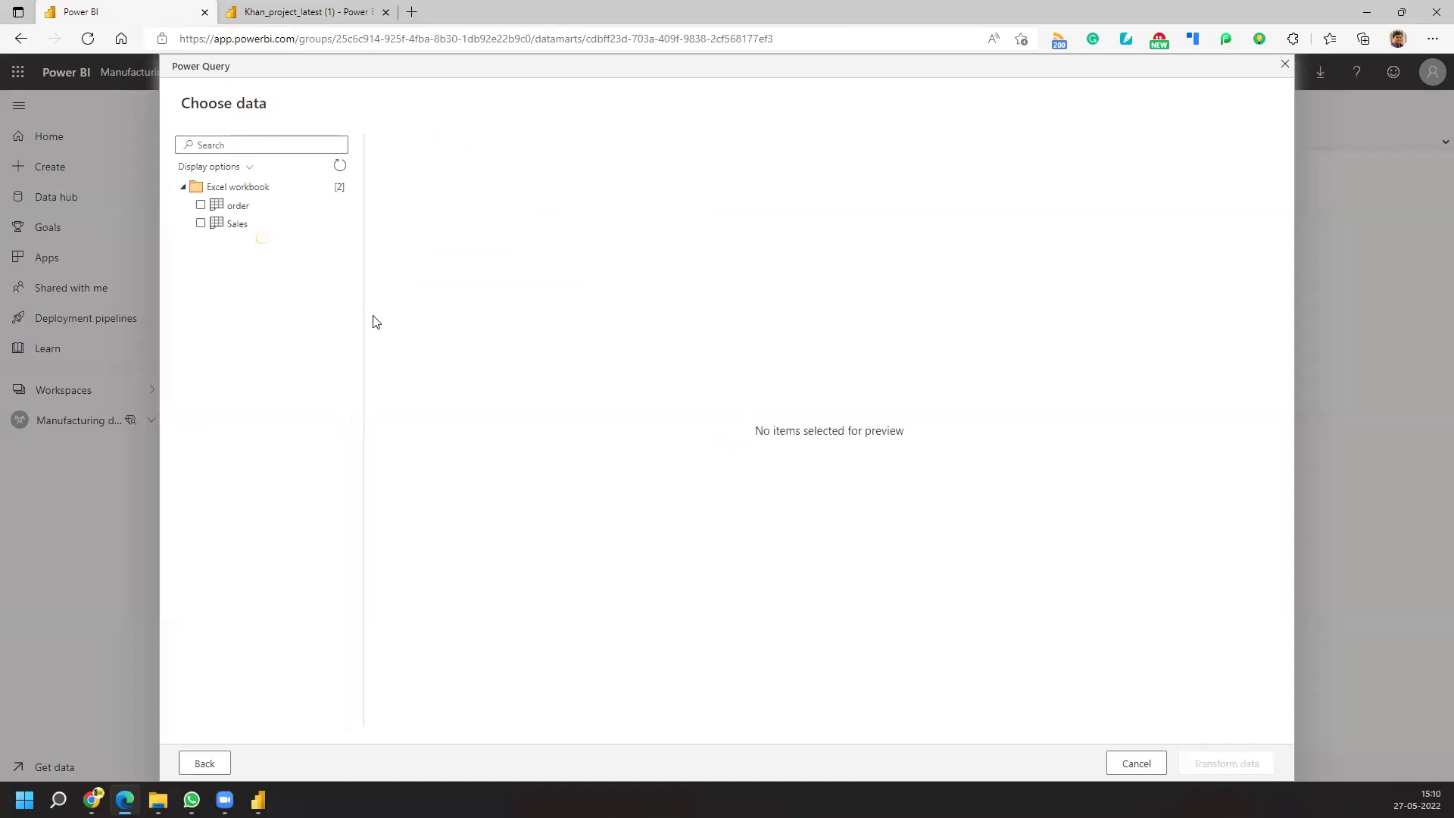
Load the order table into the Power Query editor, then switch to Power BI Desktop.
click(202, 206)
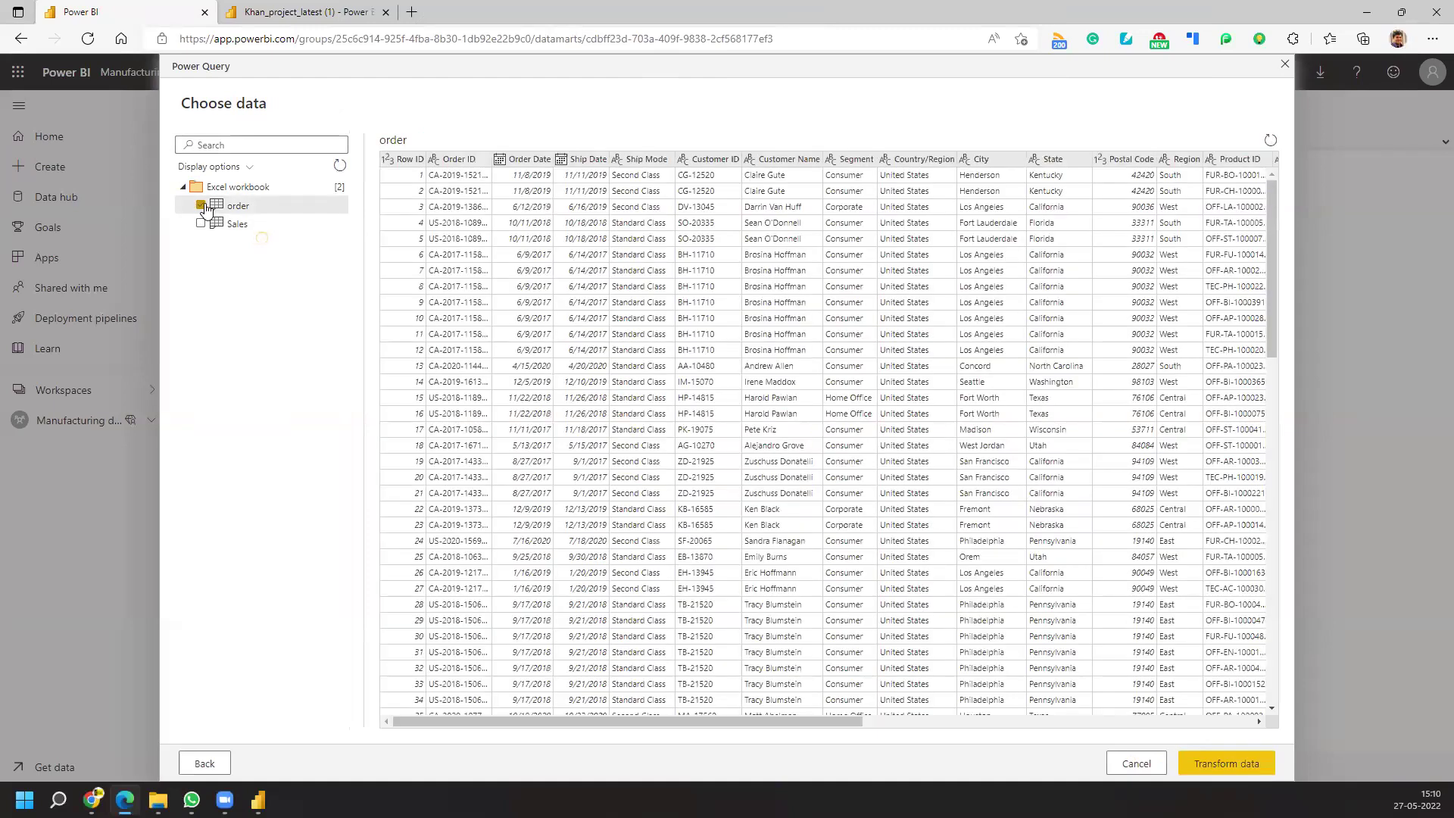
click(1229, 765)
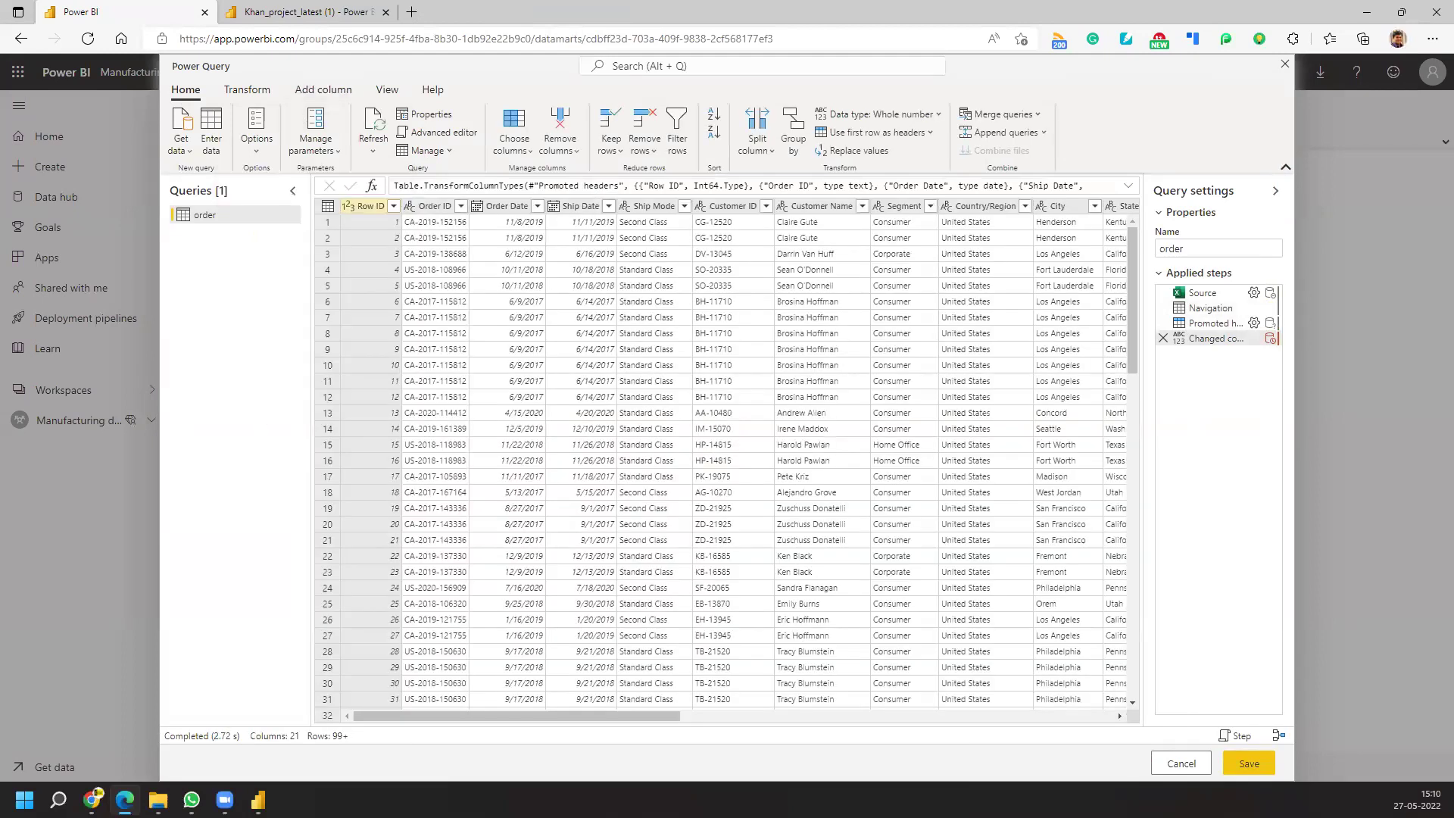
key(alt+Tab)
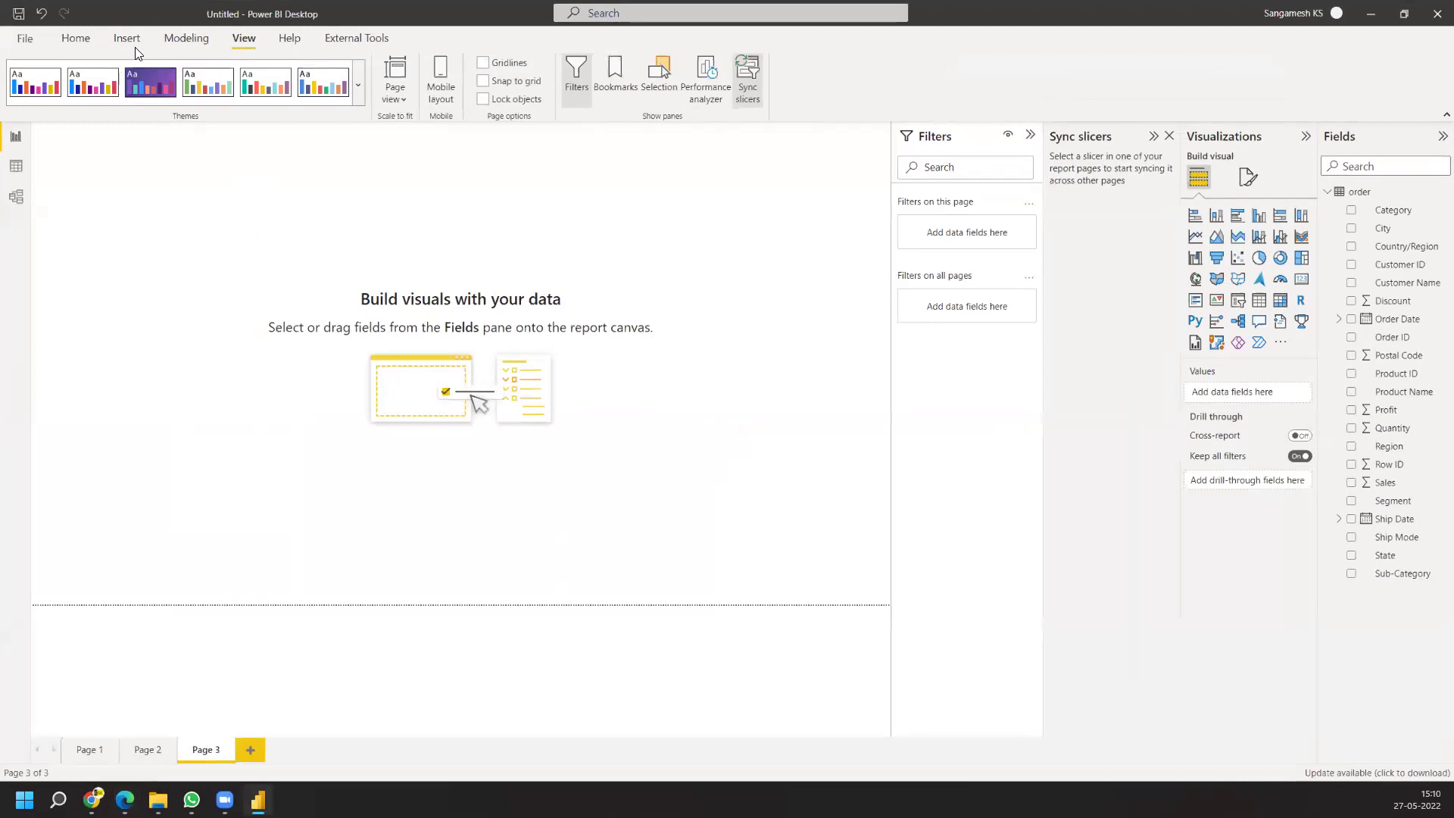
Refresh the order query's preview in Desktop's Power Query Editor, then return to the browser.
click(75, 37)
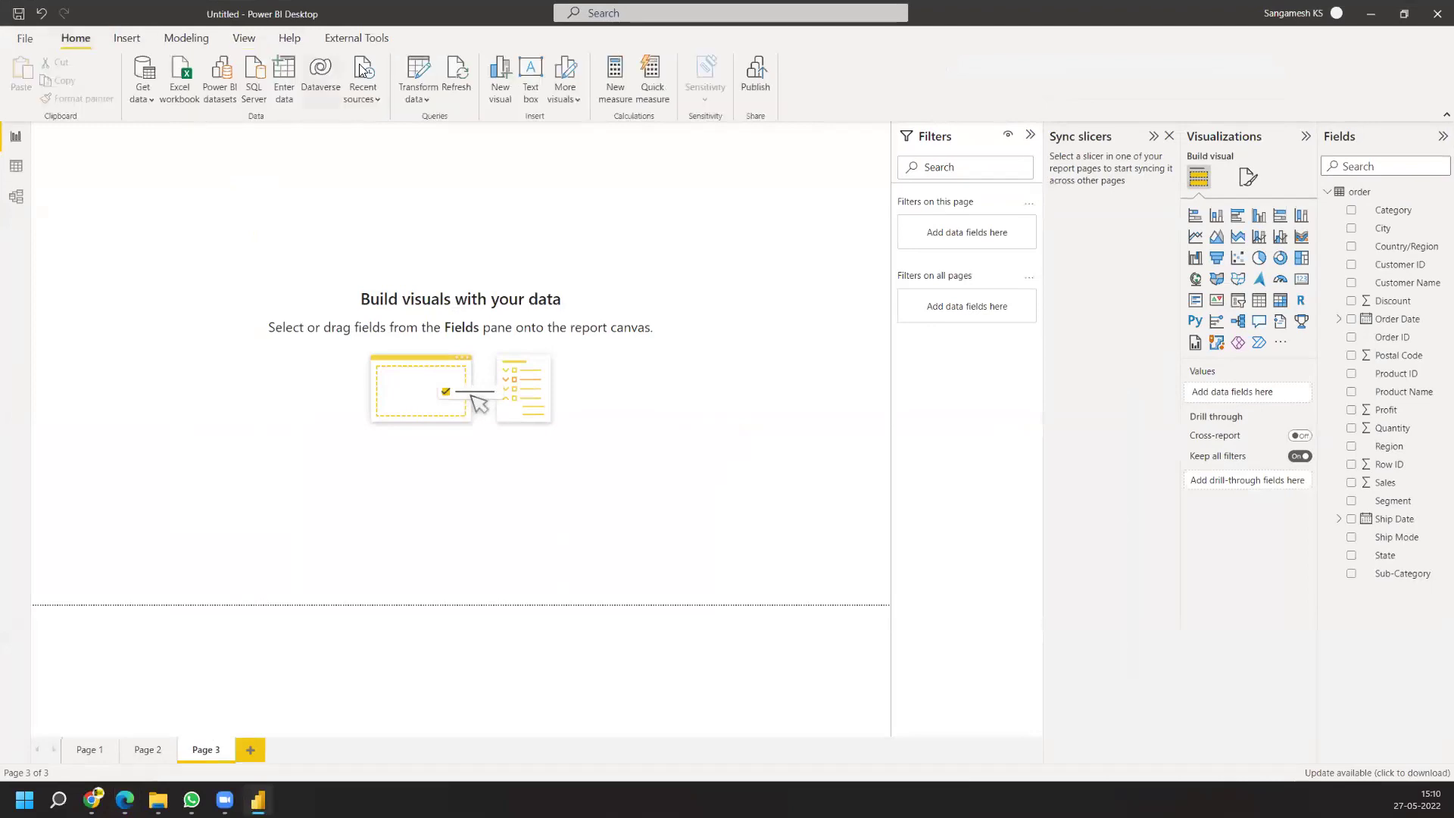
click(413, 70)
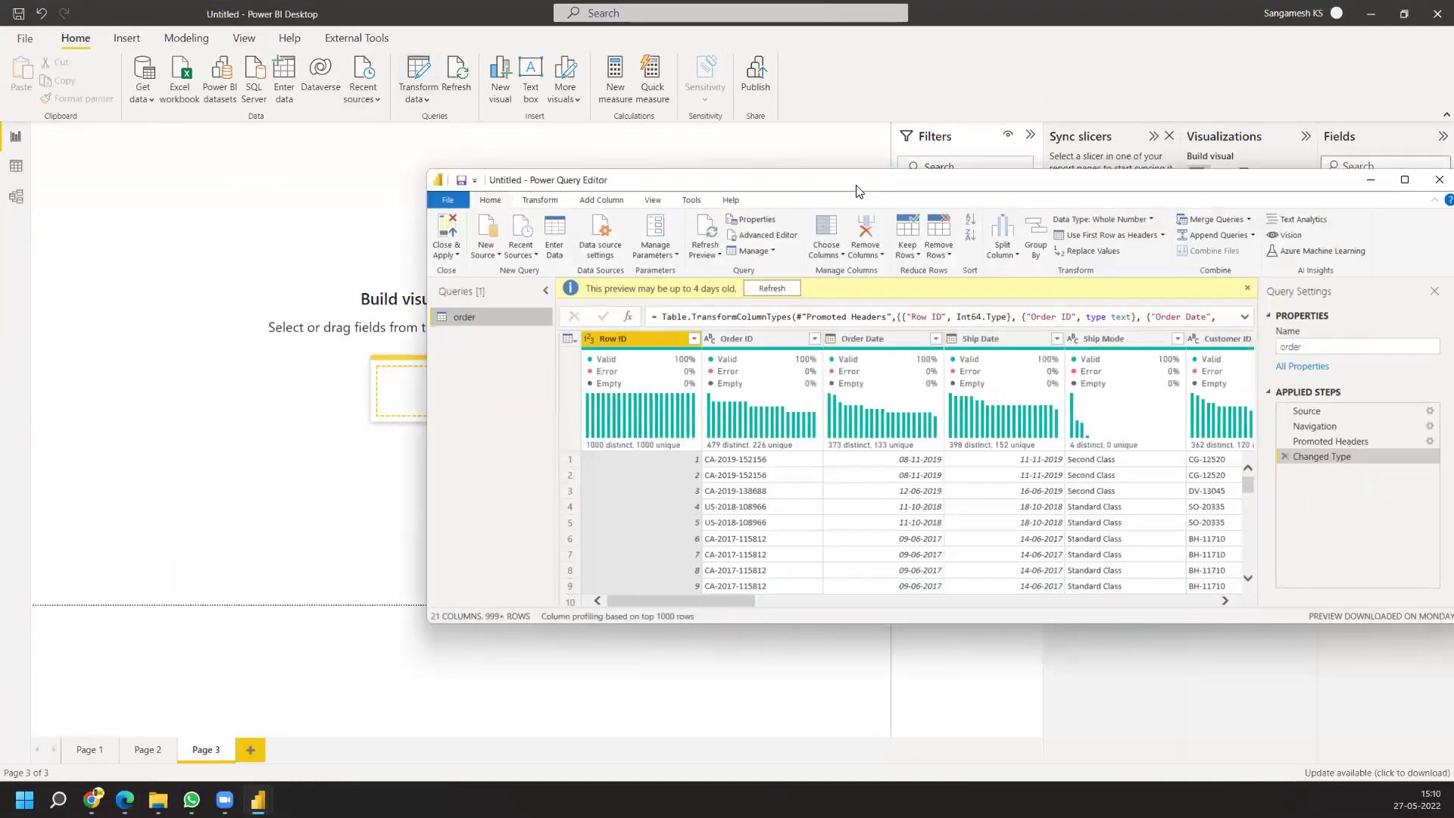
drag(857, 190, 564, 185)
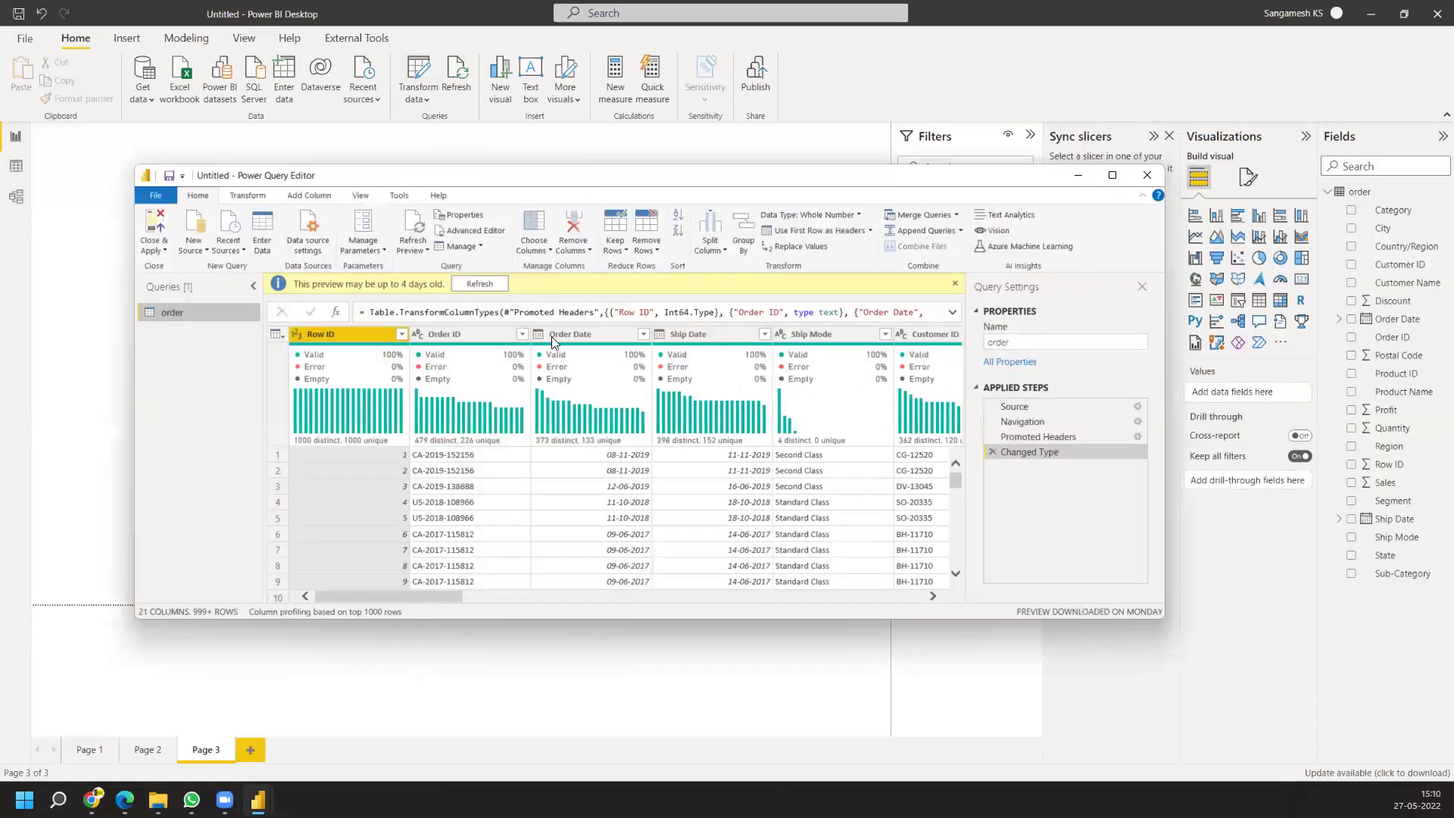
click(493, 284)
click(63, 168)
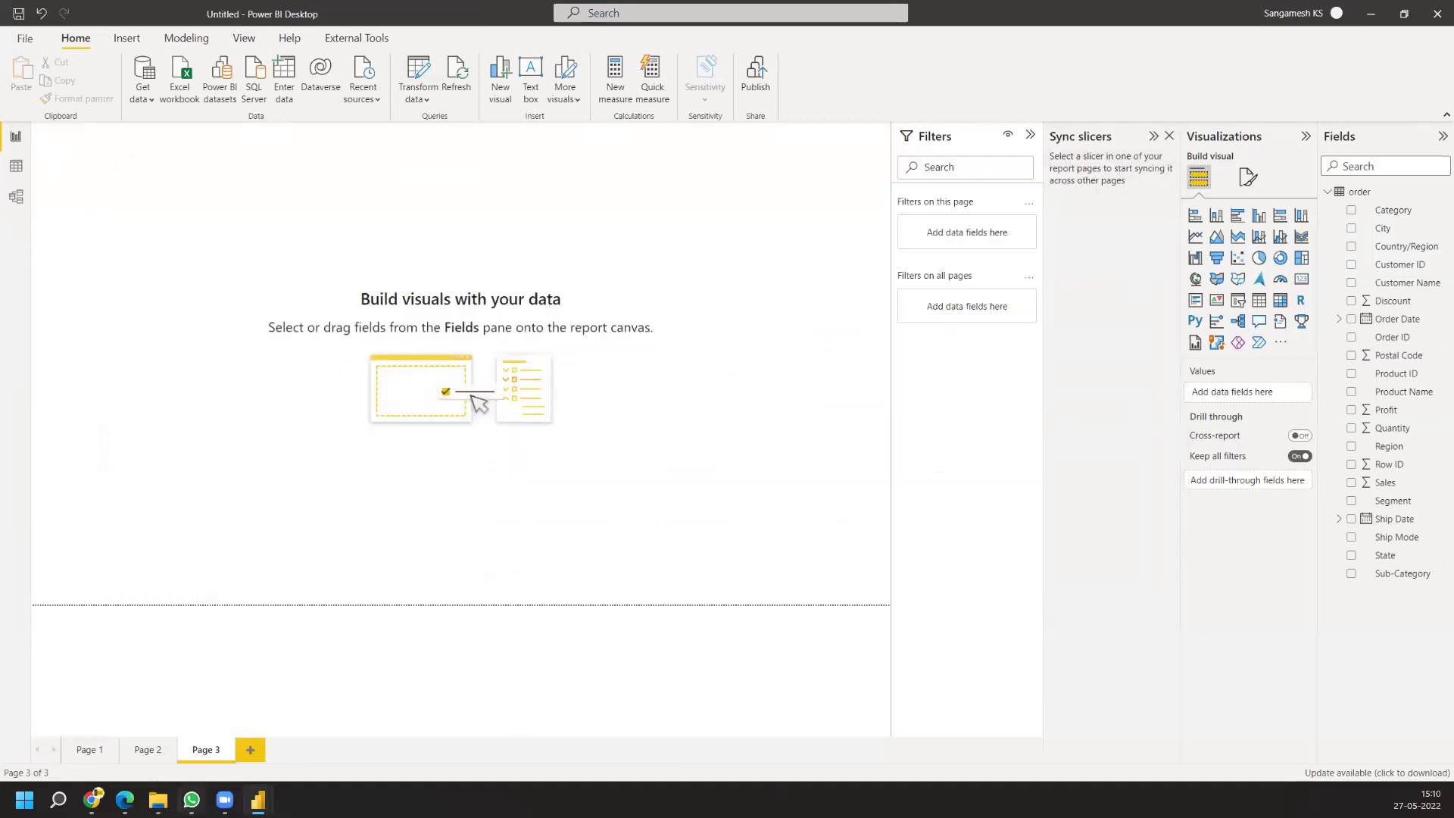
key(alt+Tab)
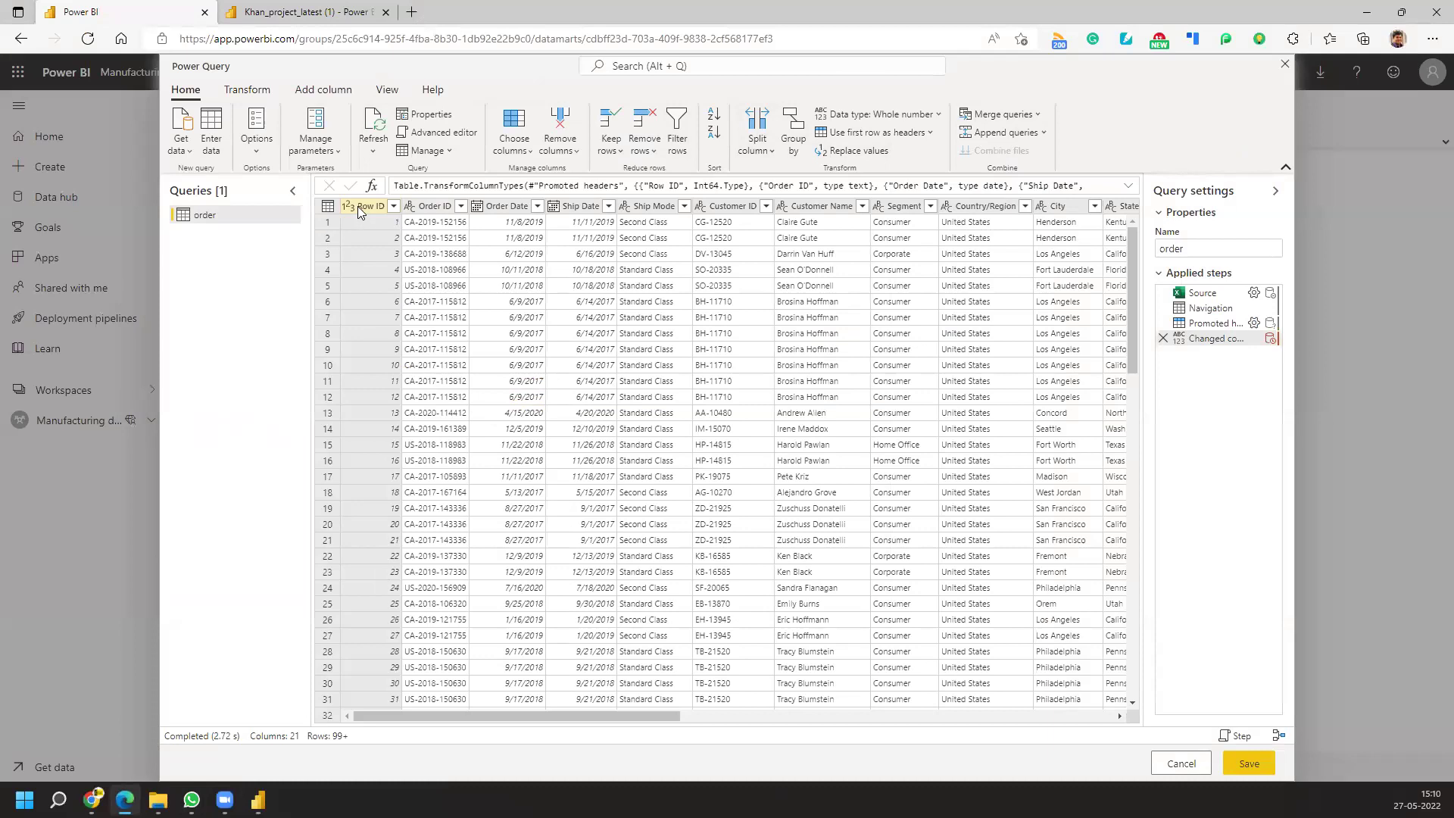
Remove the Row ID column from the order query and inspect the Concord cell in City.
click(570, 125)
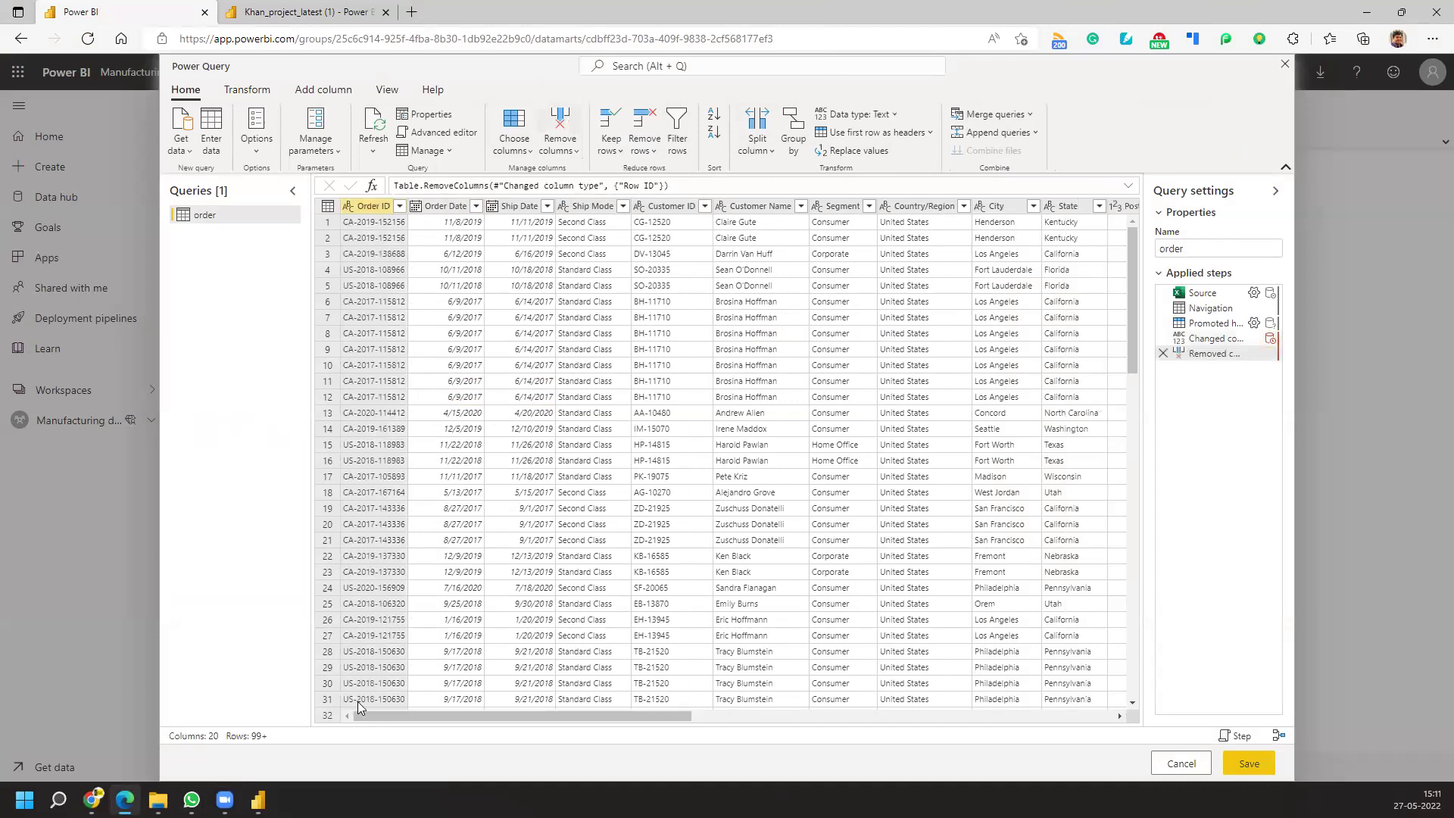
drag(464, 716, 590, 722)
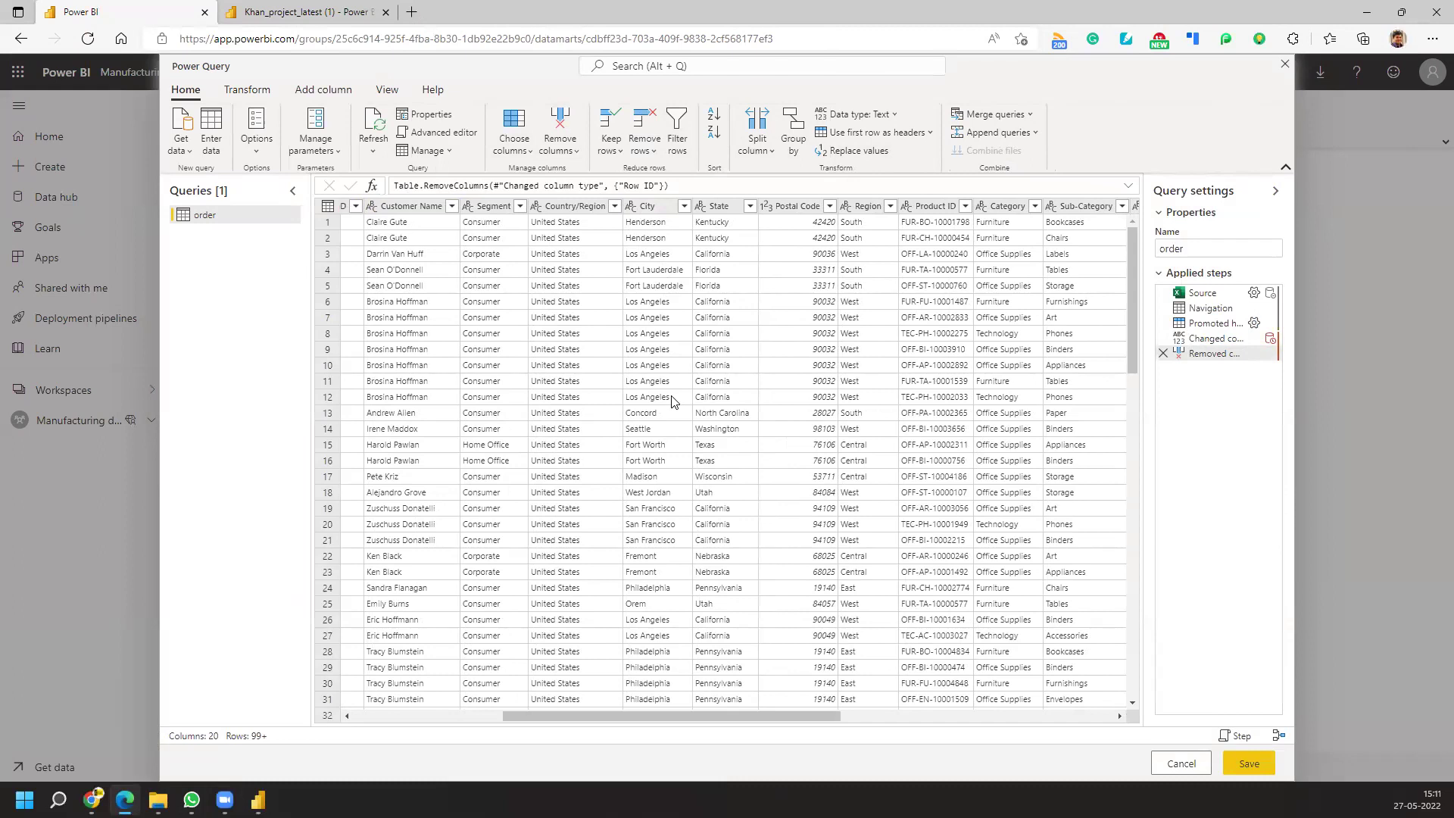
click(648, 414)
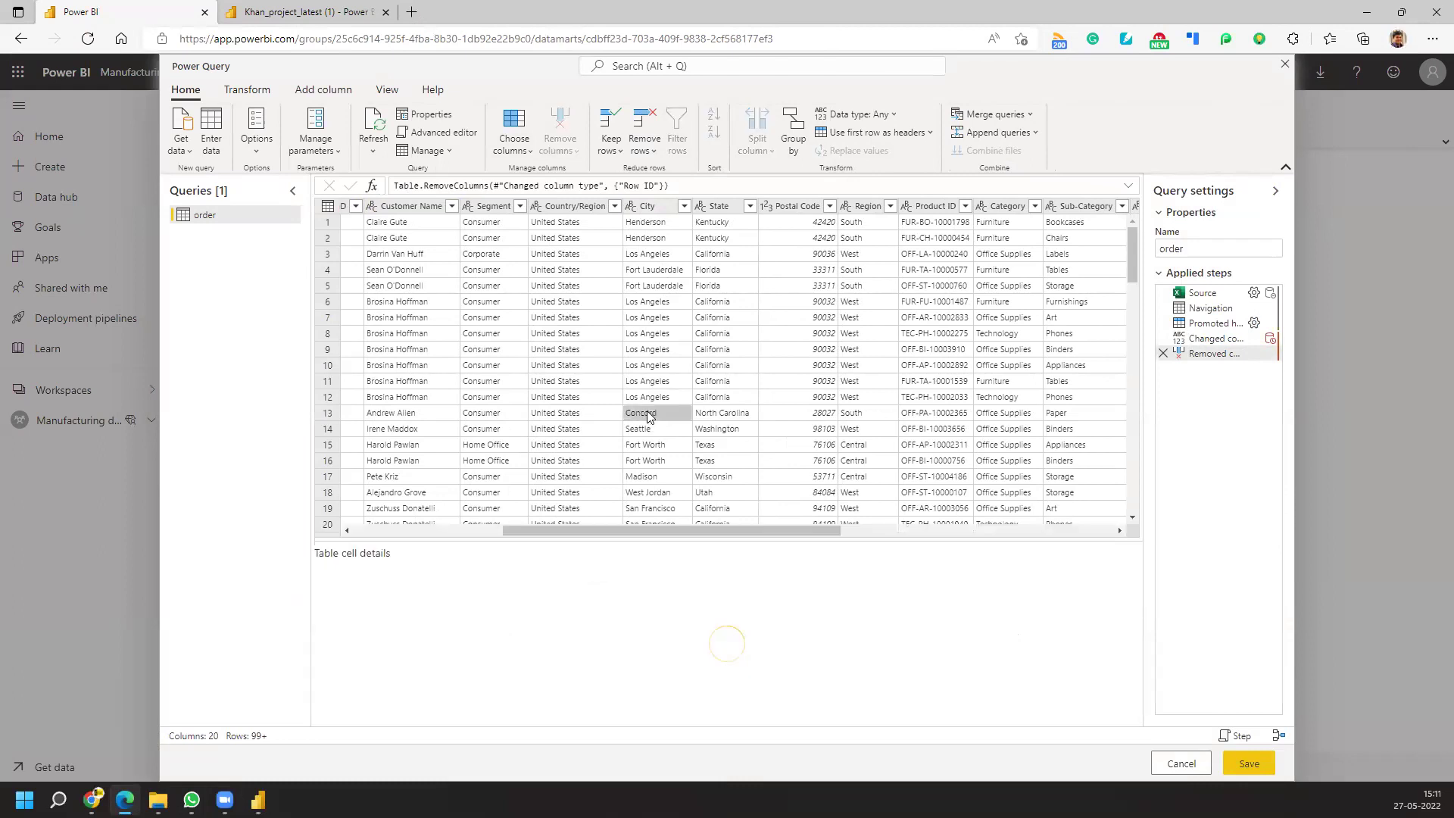
right_click(648, 415)
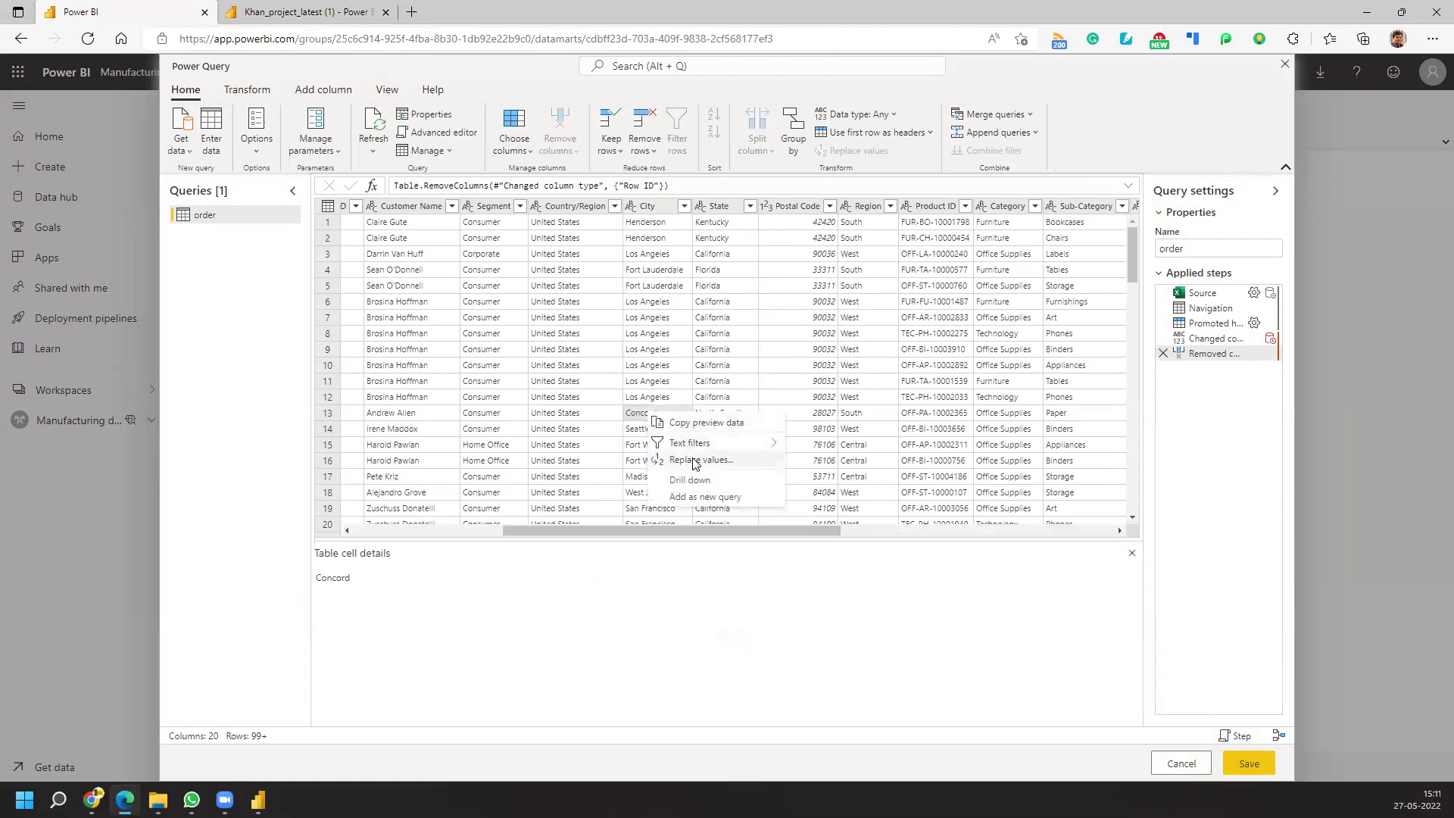
Replace Concord with Hospet in the order table's City column.
click(693, 461)
click(615, 428)
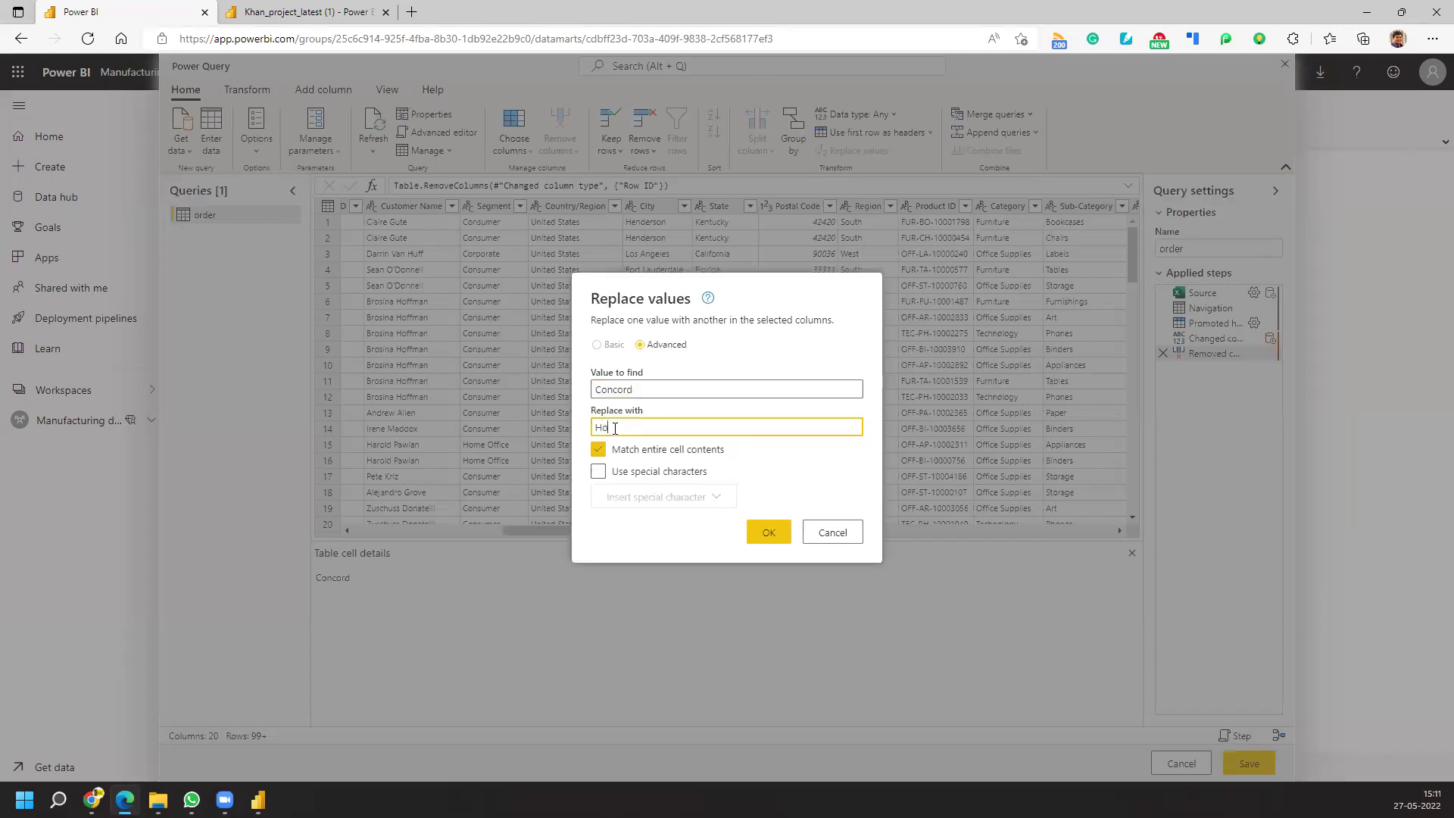
text(Hoste)
click(761, 535)
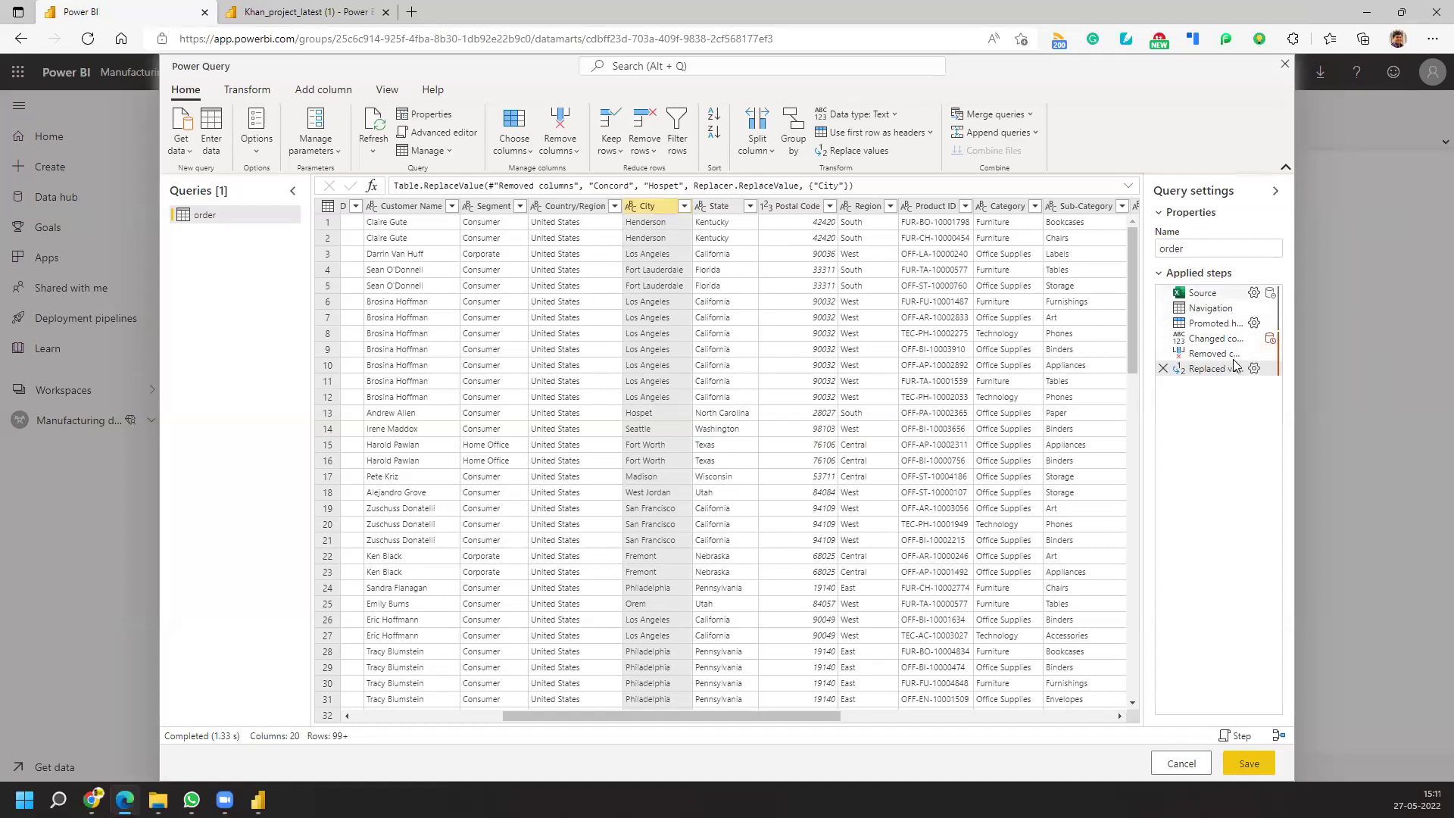
click(430, 134)
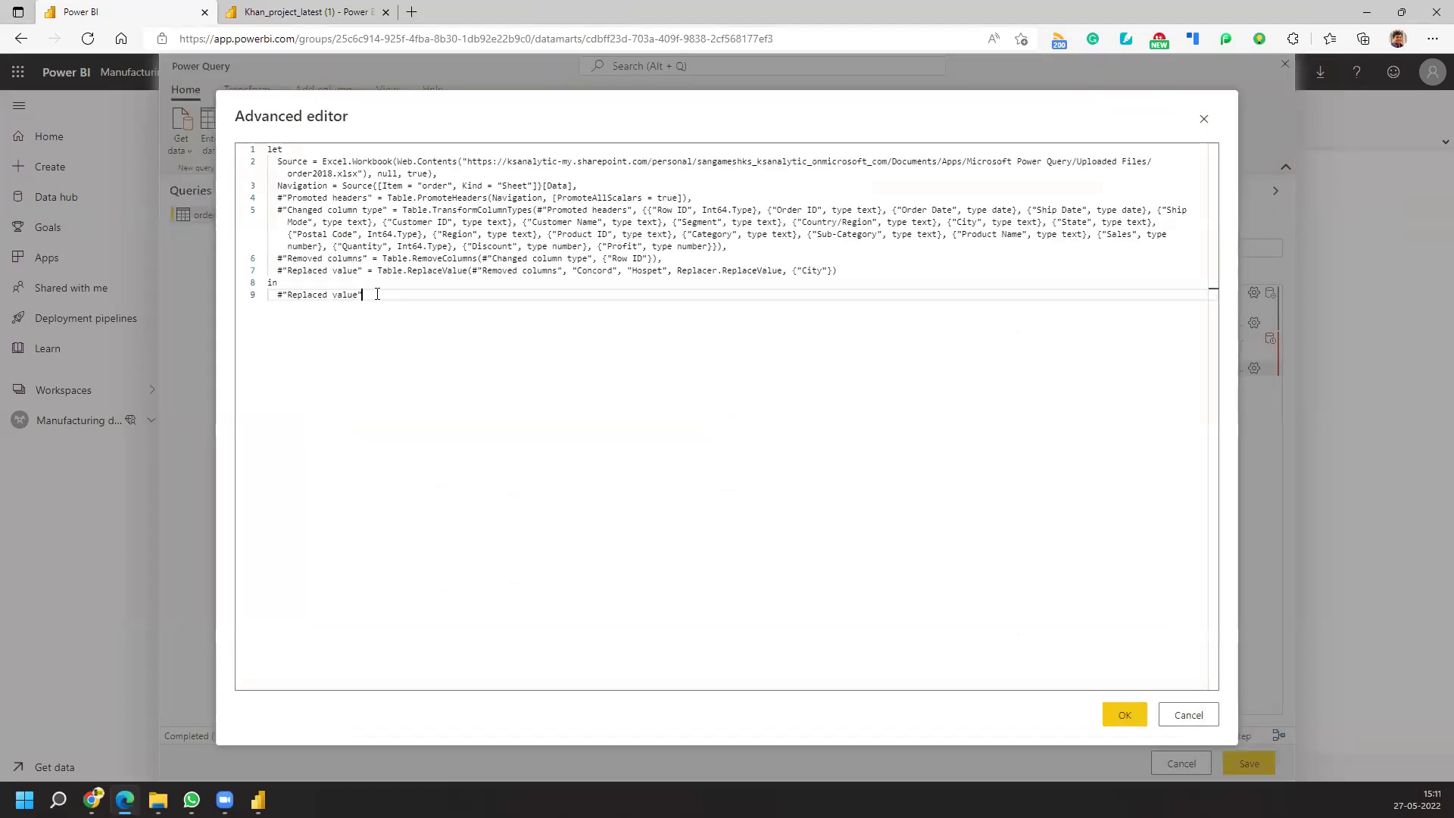
drag(363, 295, 237, 152)
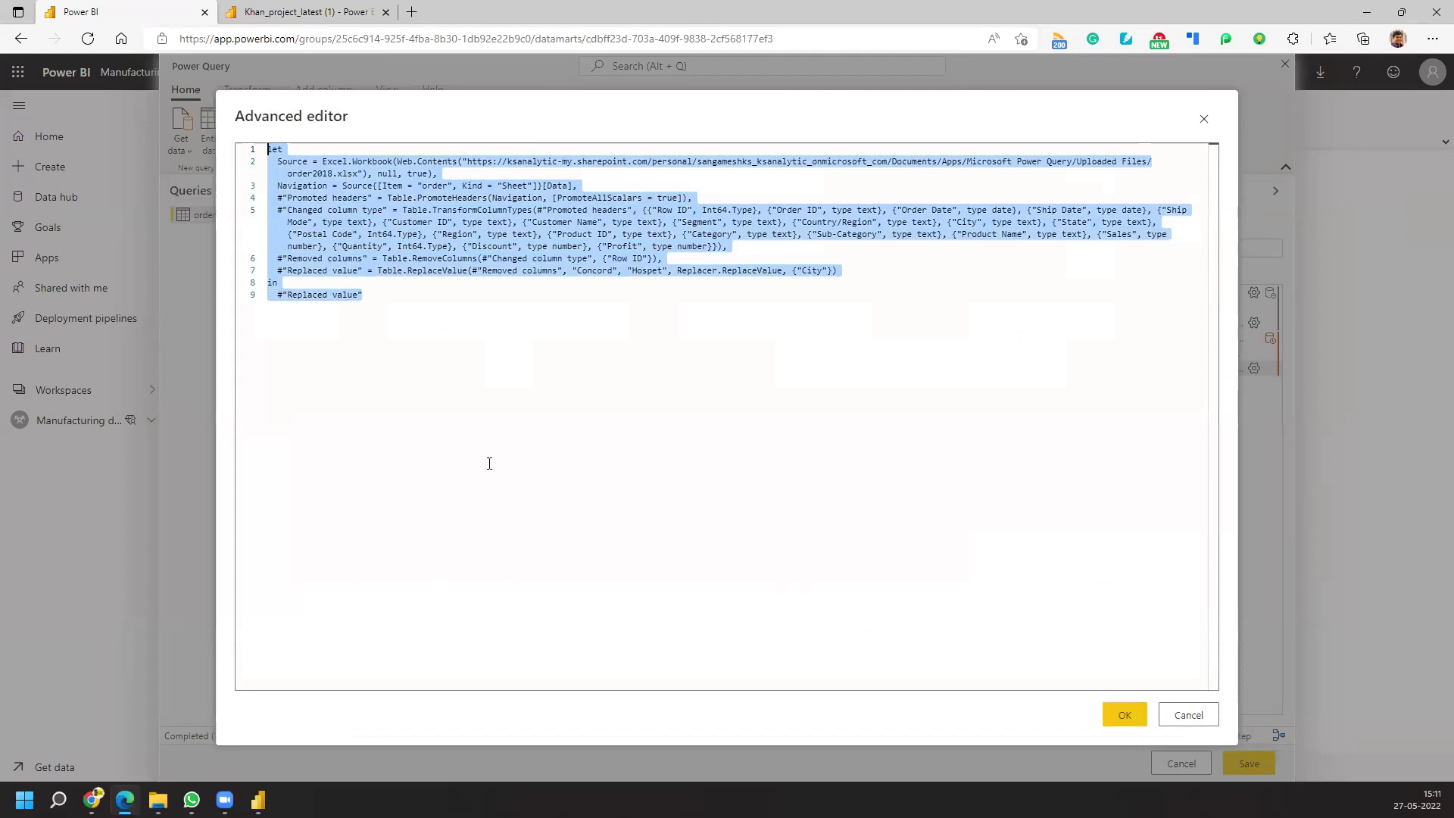
click(1110, 710)
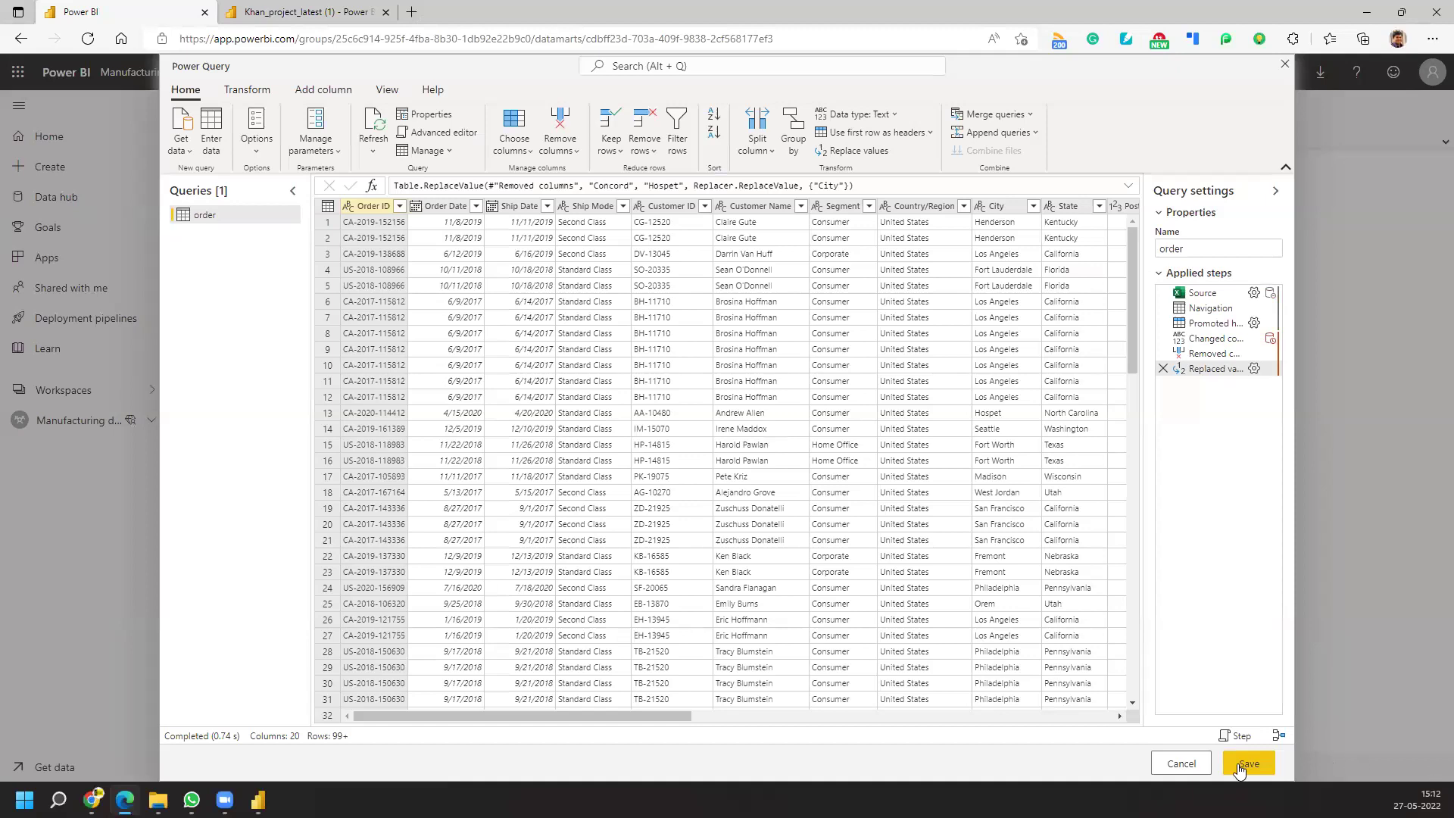
Show the order query as a step diagram and browse the list of addable steps.
click(1279, 738)
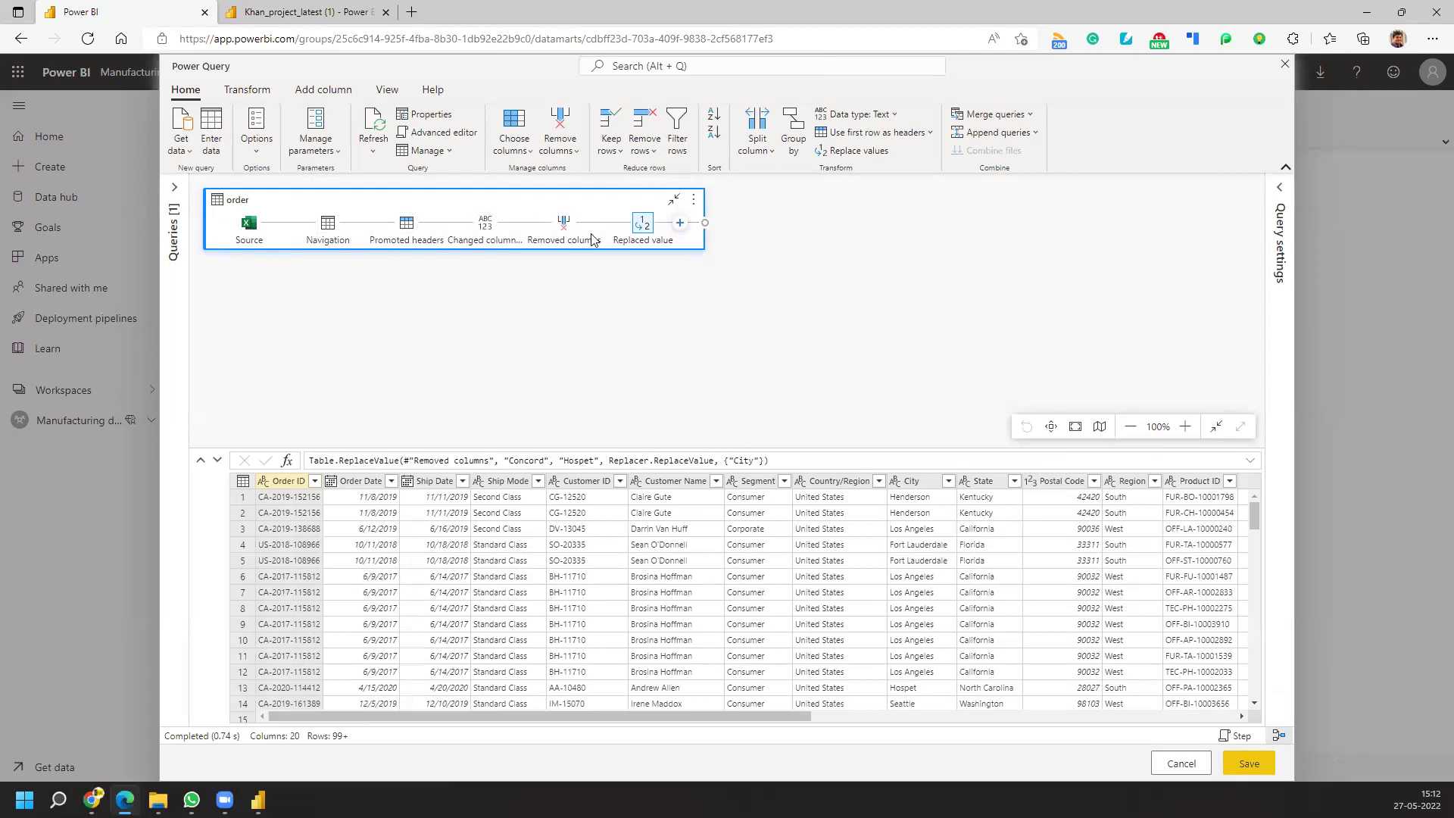
click(680, 224)
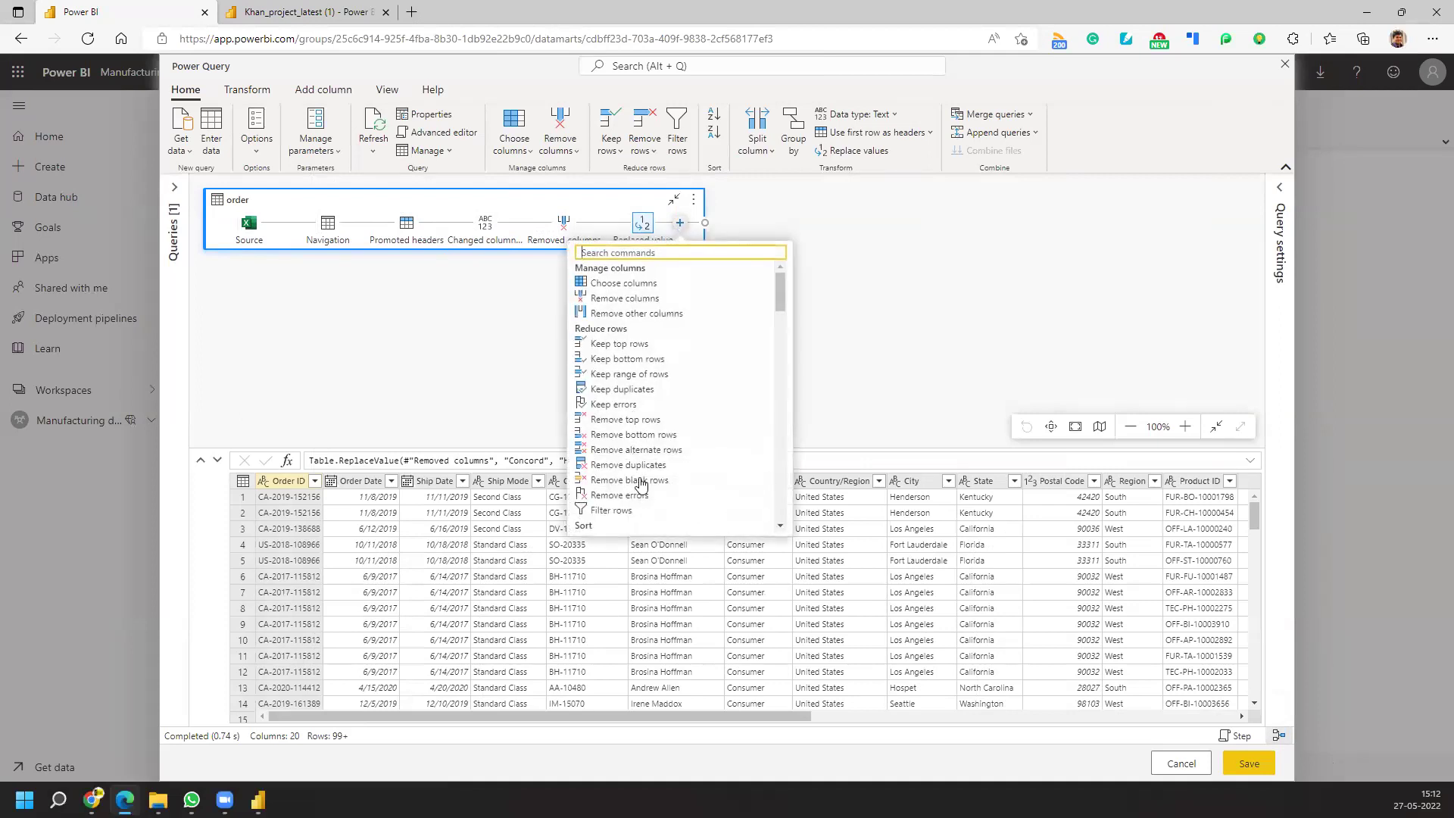
scroll(629, 469, down, 3)
scroll(610, 470, down, 3)
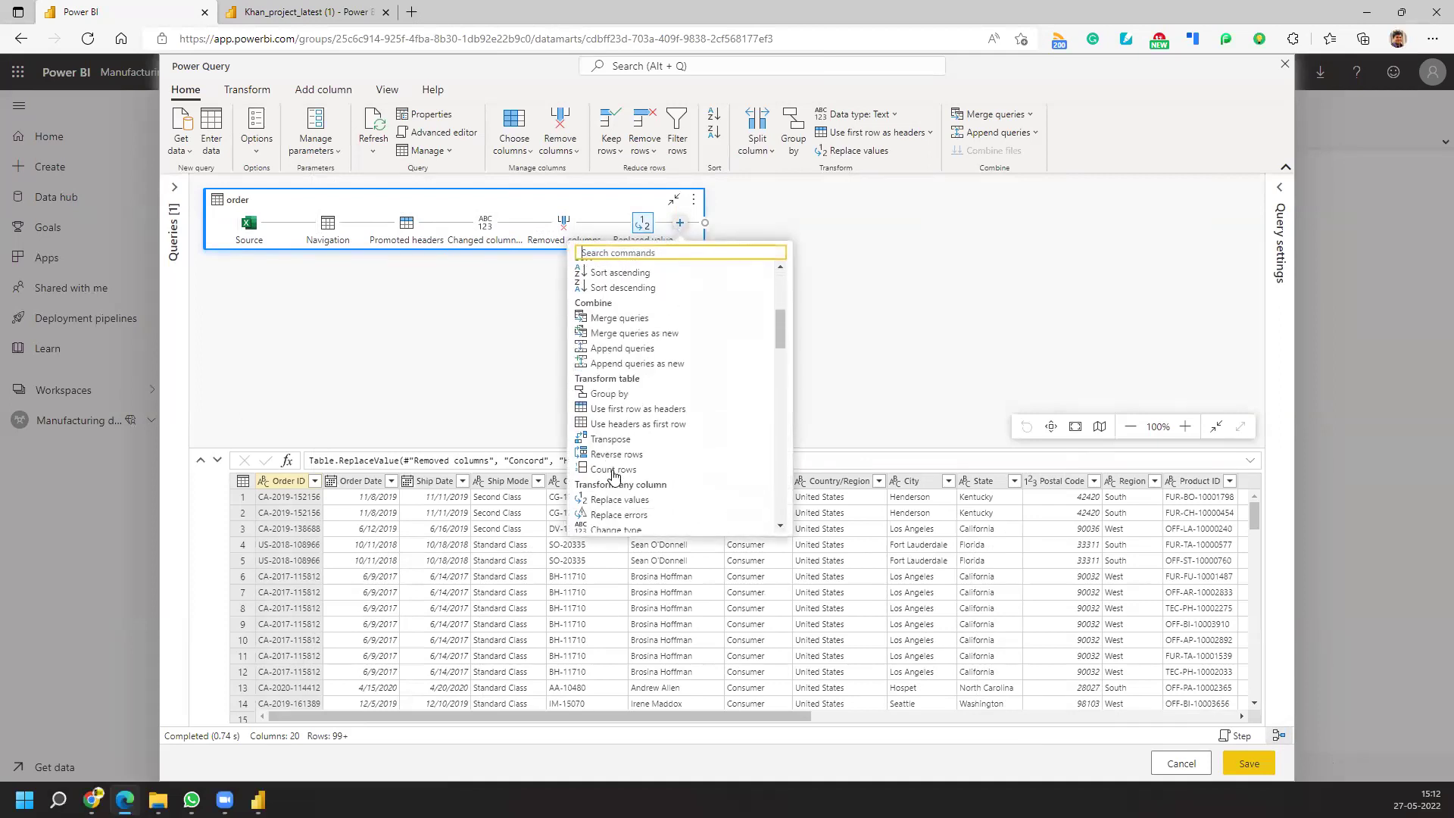
scroll(611, 504, down, 10)
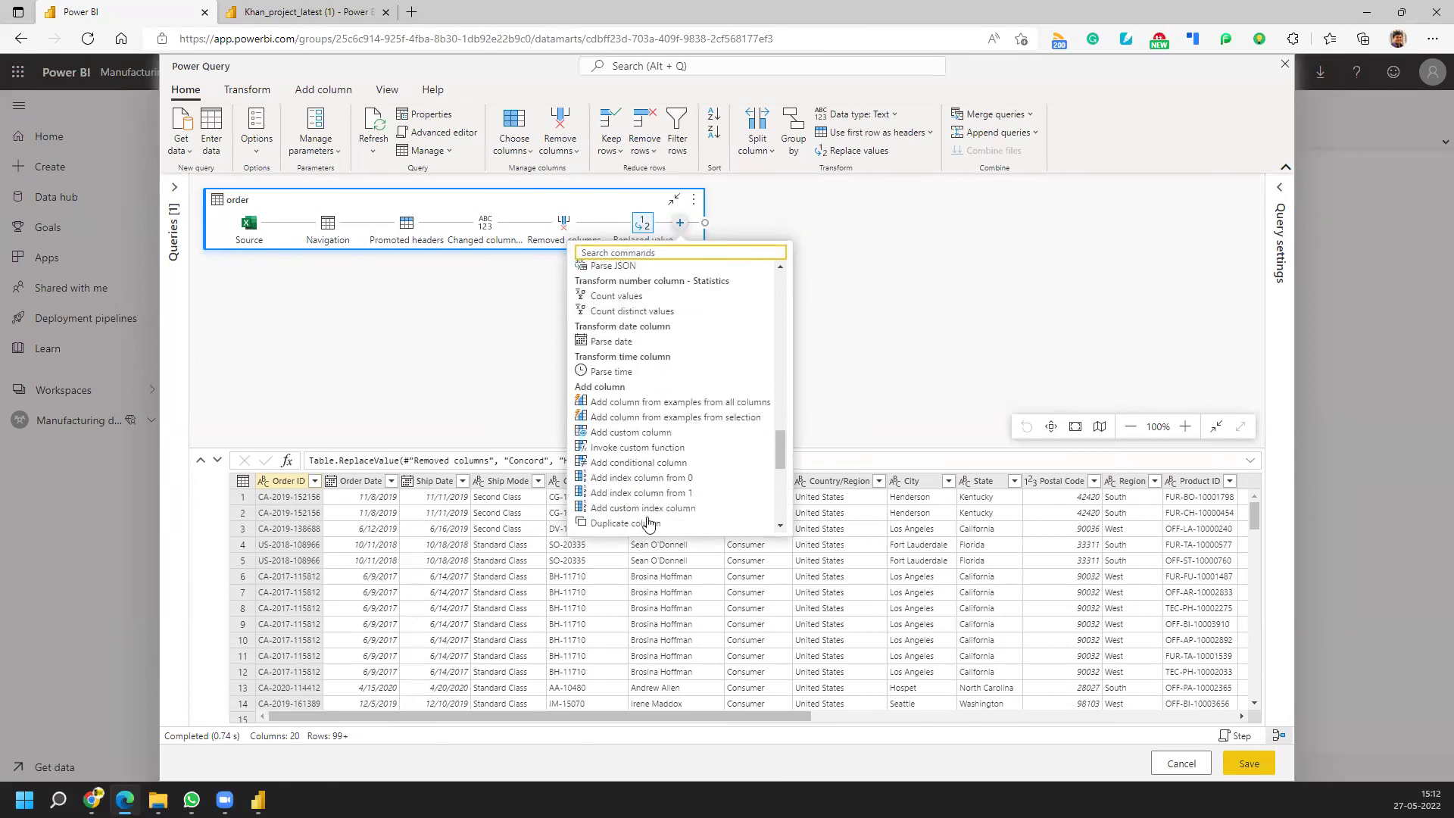
scroll(653, 515, down, 3)
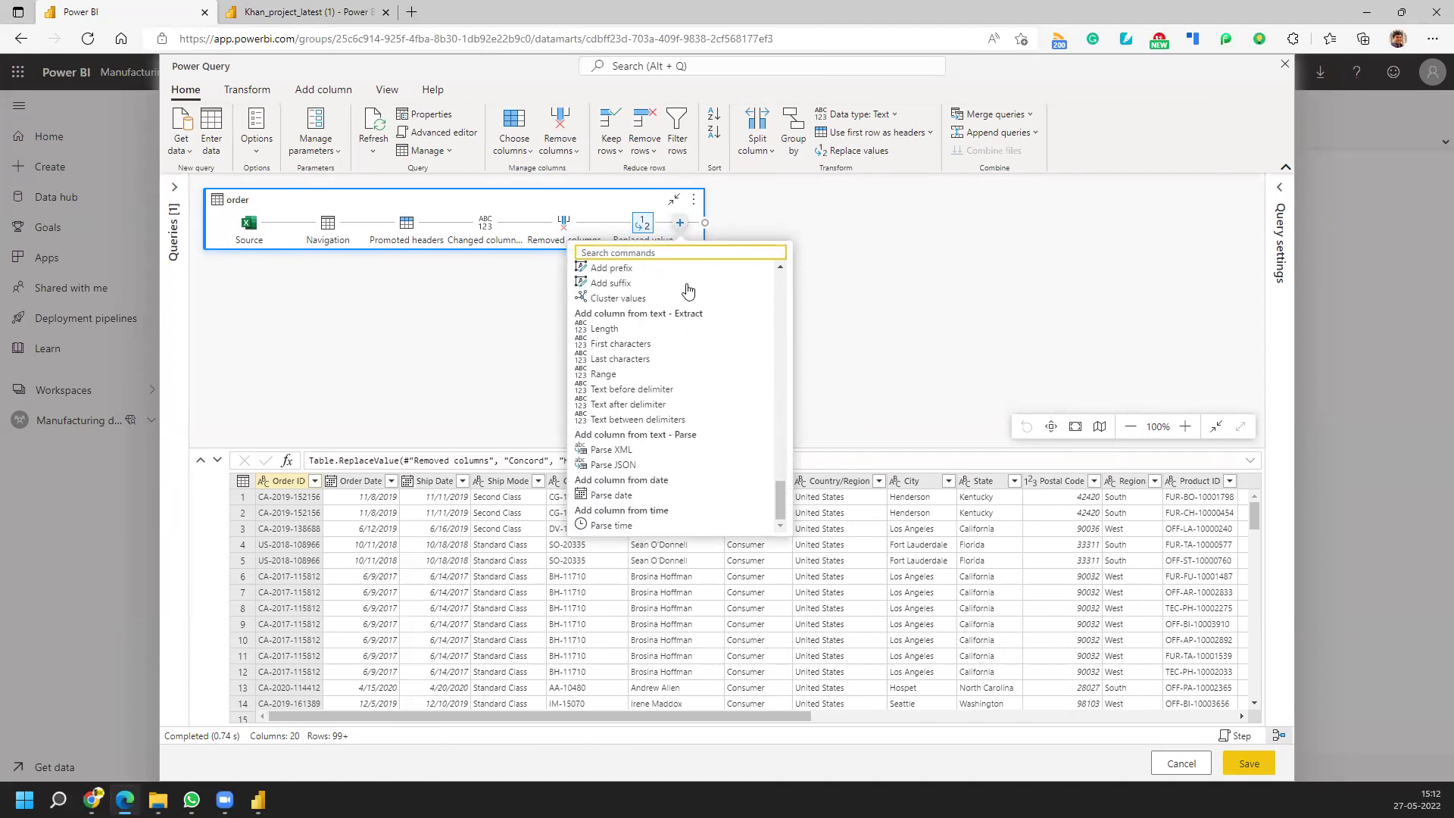
Close the step list, scroll the table right, and save the order query.
click(281, 333)
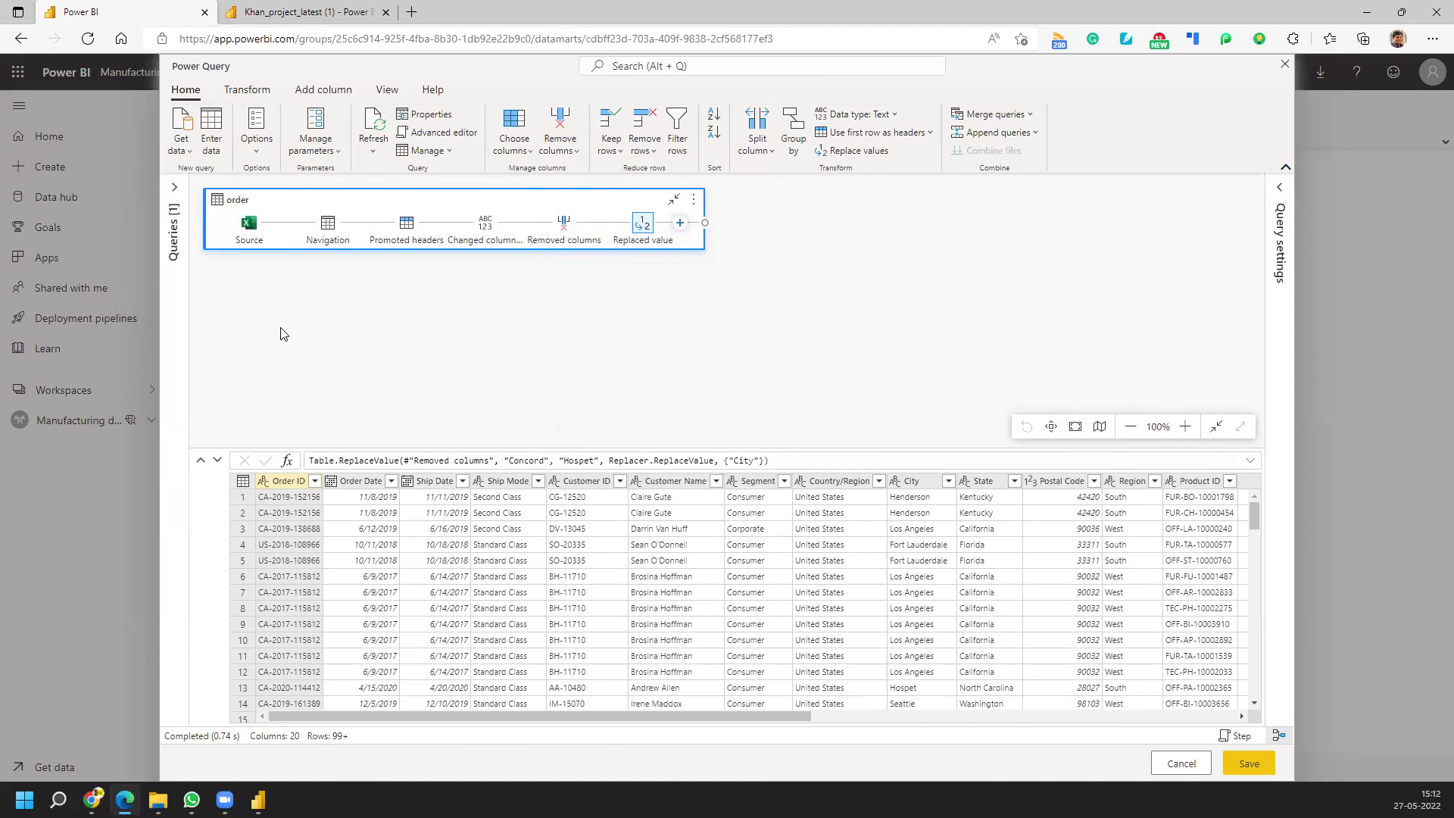
drag(655, 721, 1059, 723)
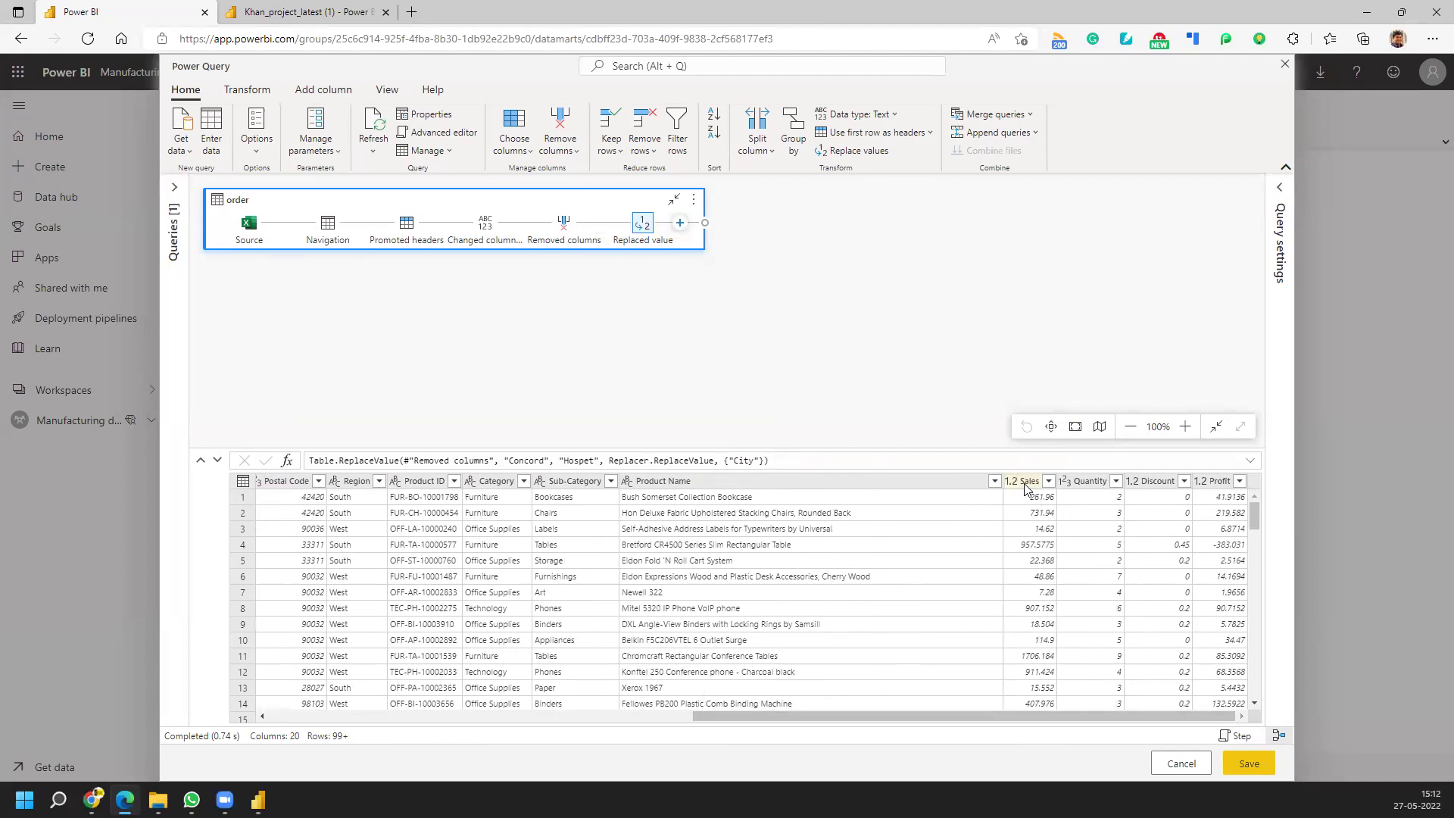
click(1267, 768)
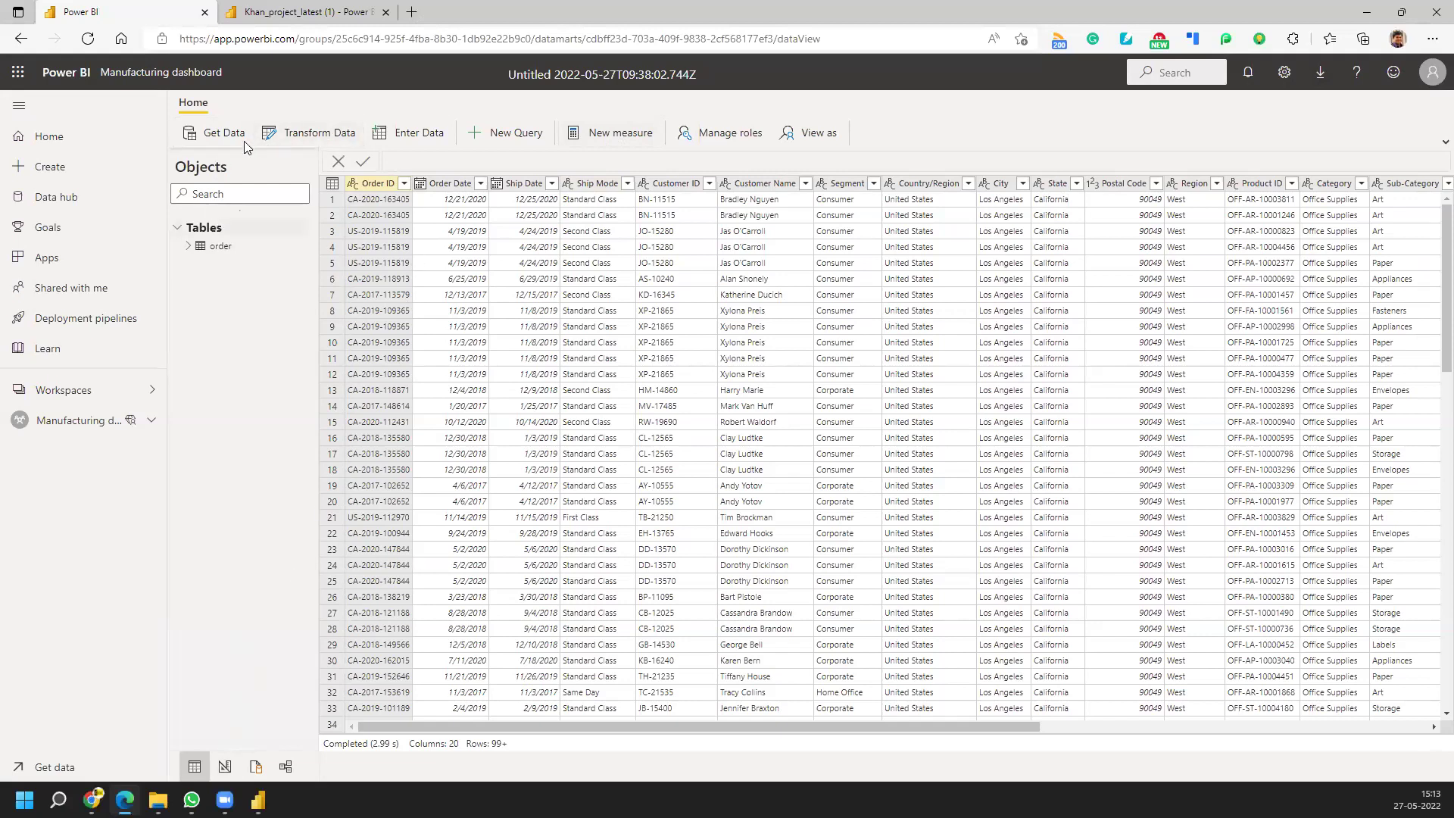
Start adding a new data source from the loaded datamart view.
click(222, 139)
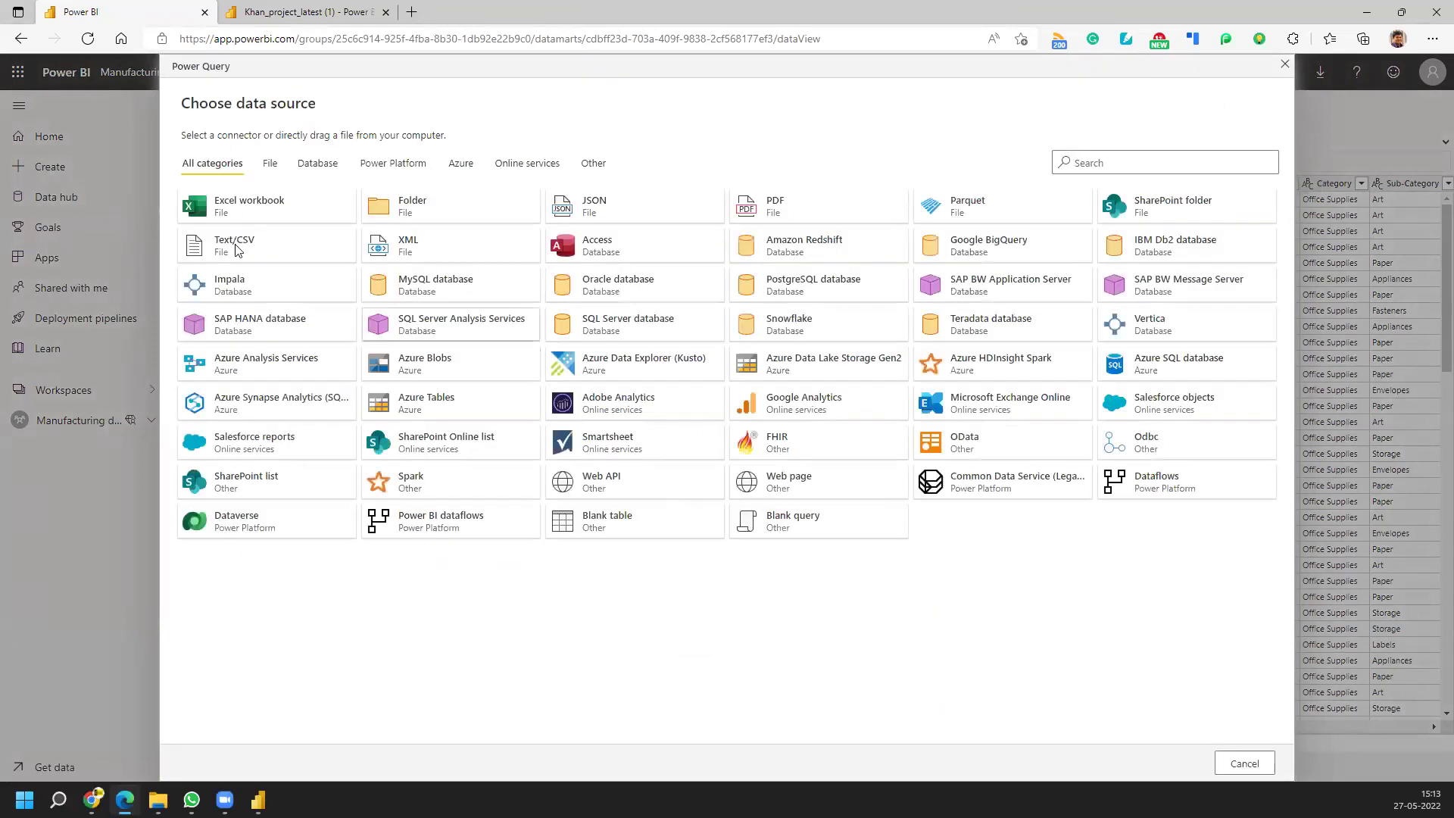
Upload people.csv from the computer as a Text/CSV source.
click(234, 250)
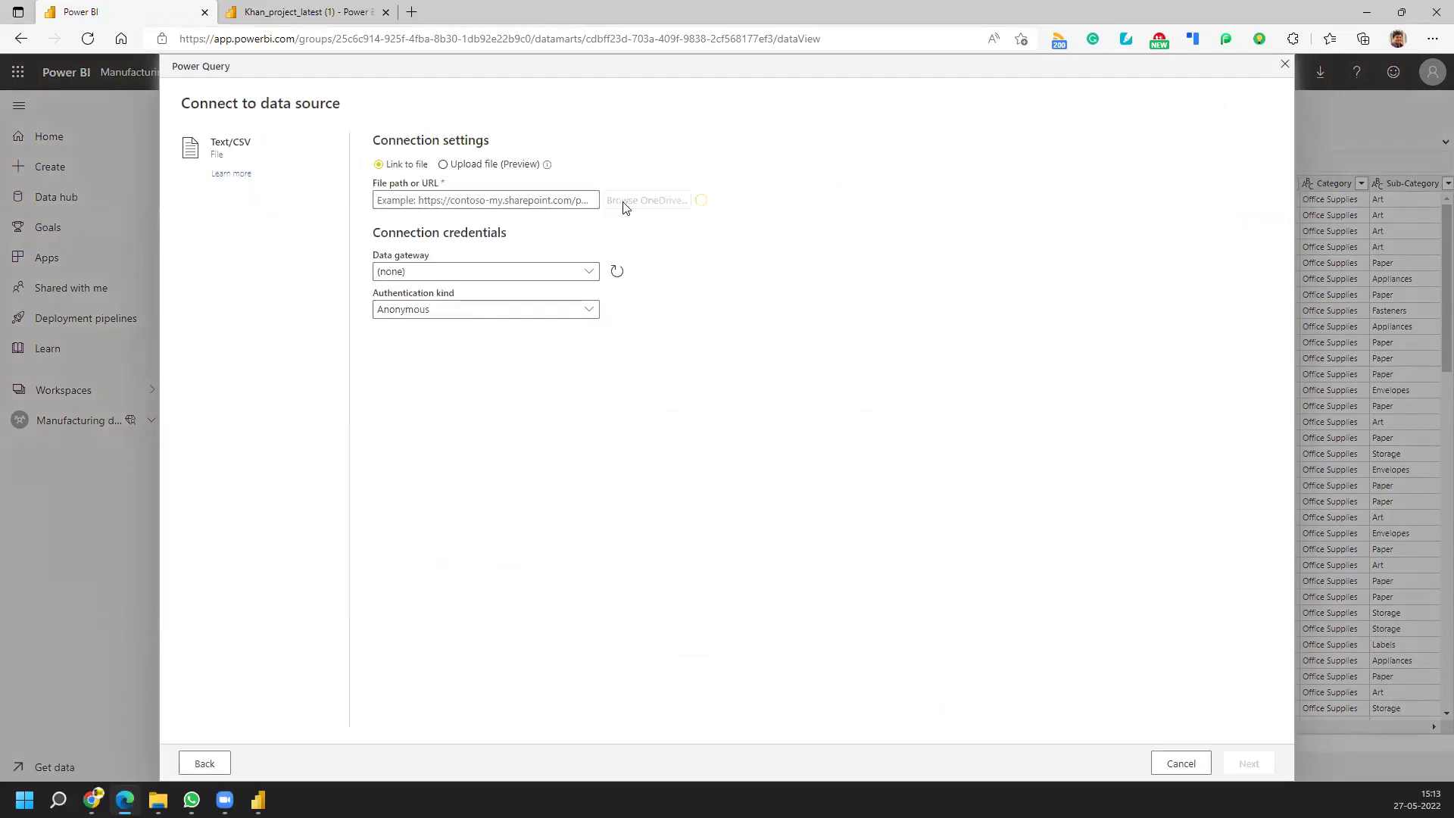
click(443, 164)
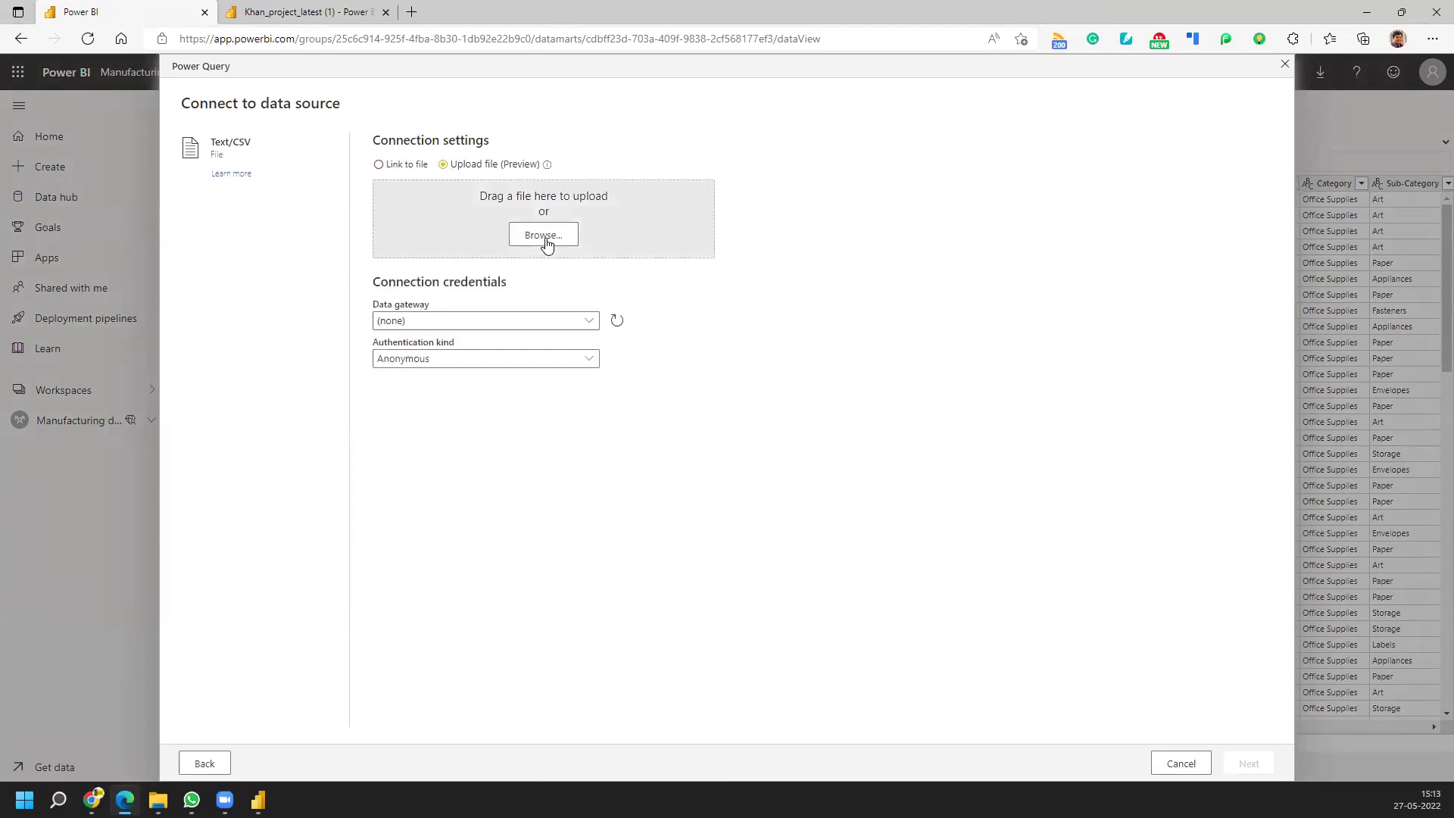
click(544, 234)
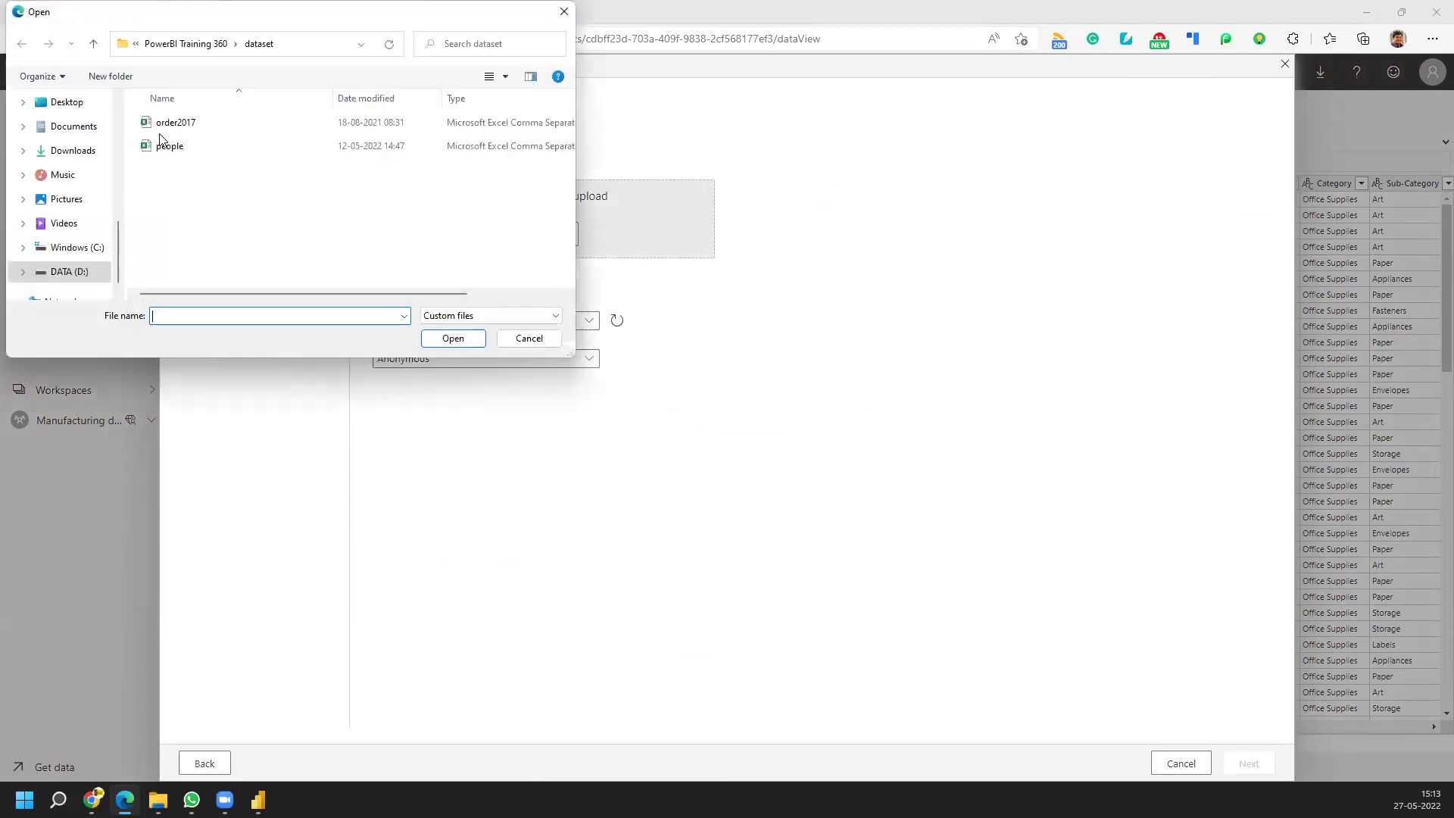
click(265, 145)
click(465, 337)
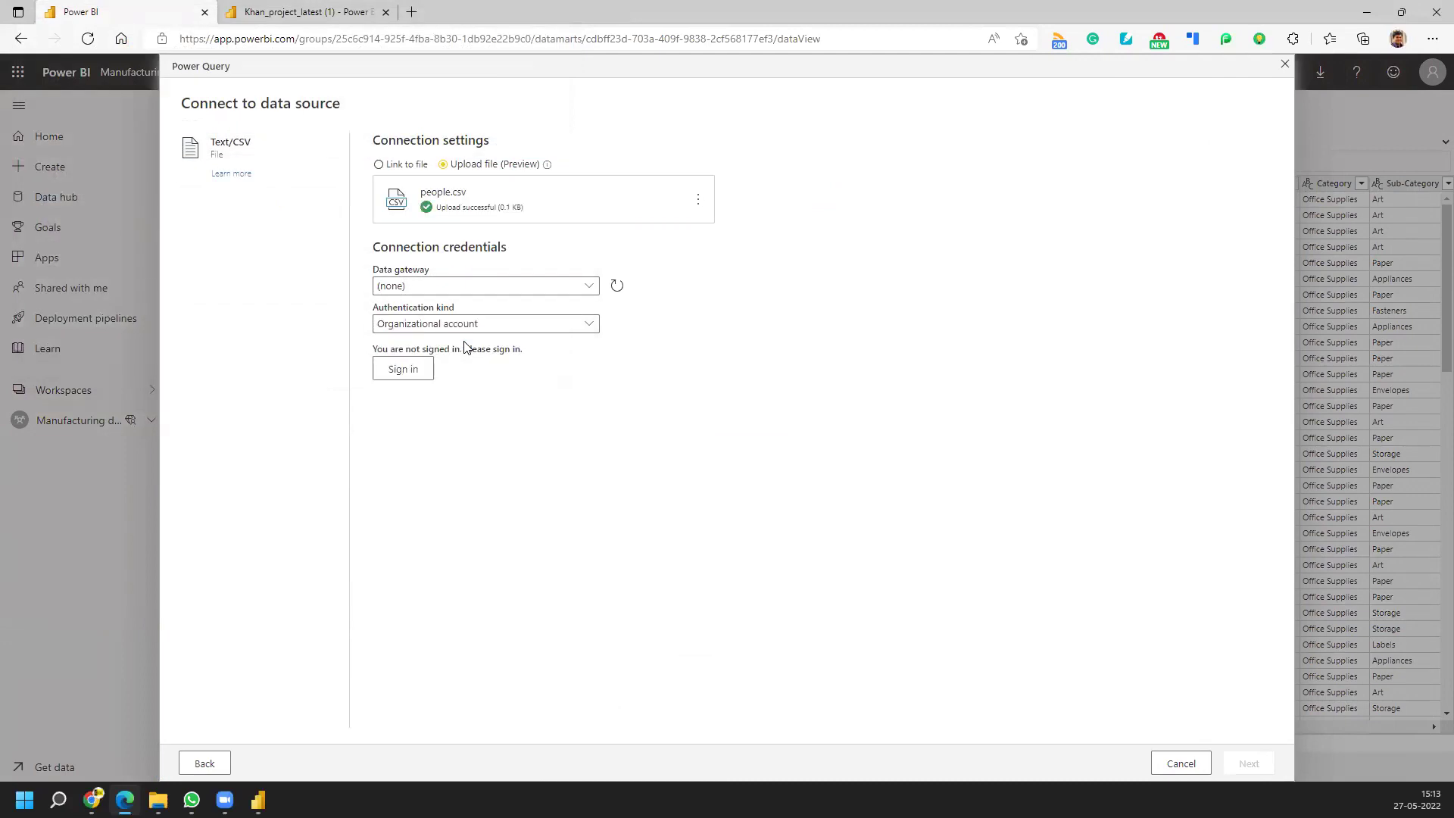
Sign in, preview the people file, and load it into the query editor.
click(396, 370)
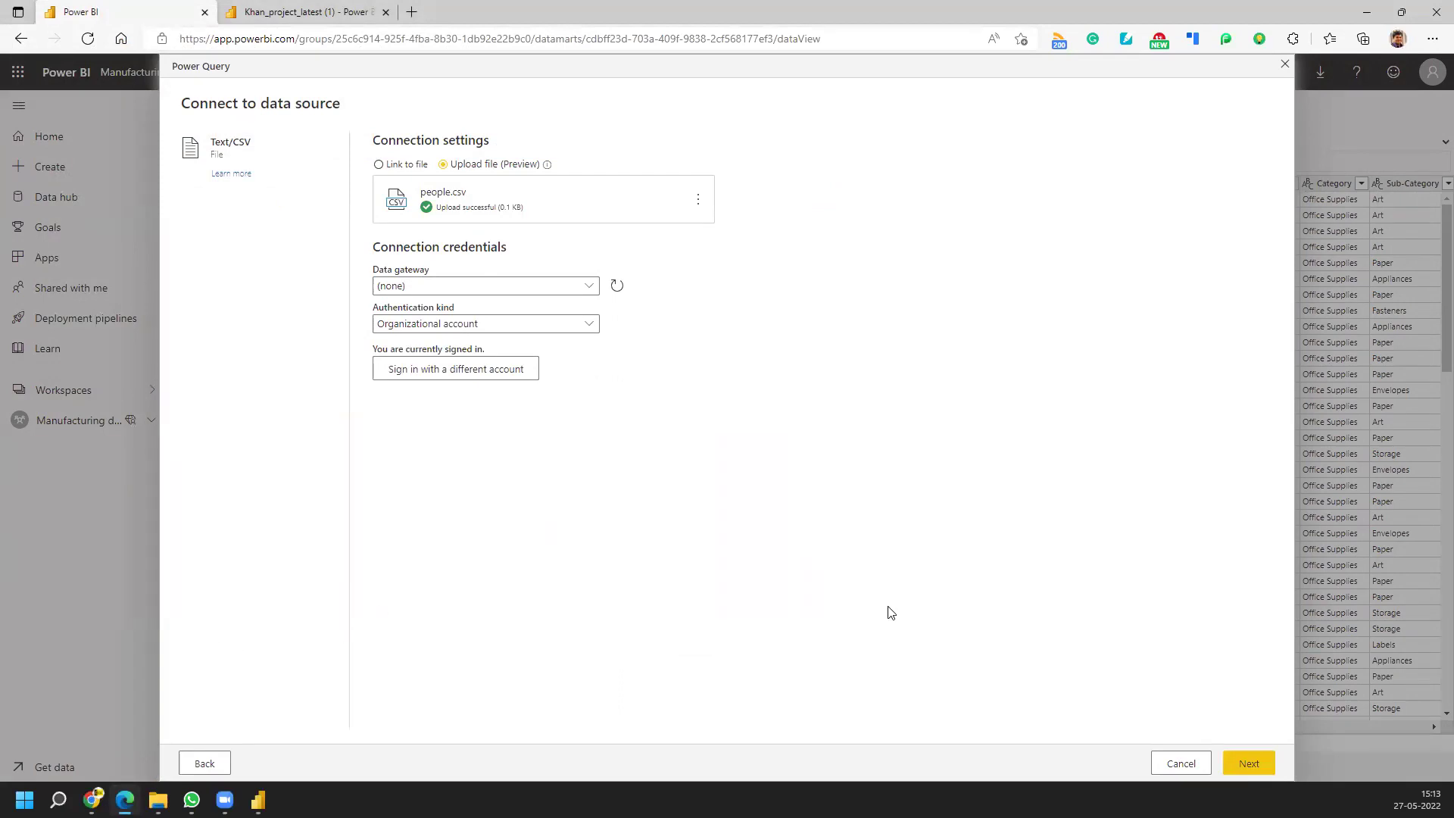
click(1237, 766)
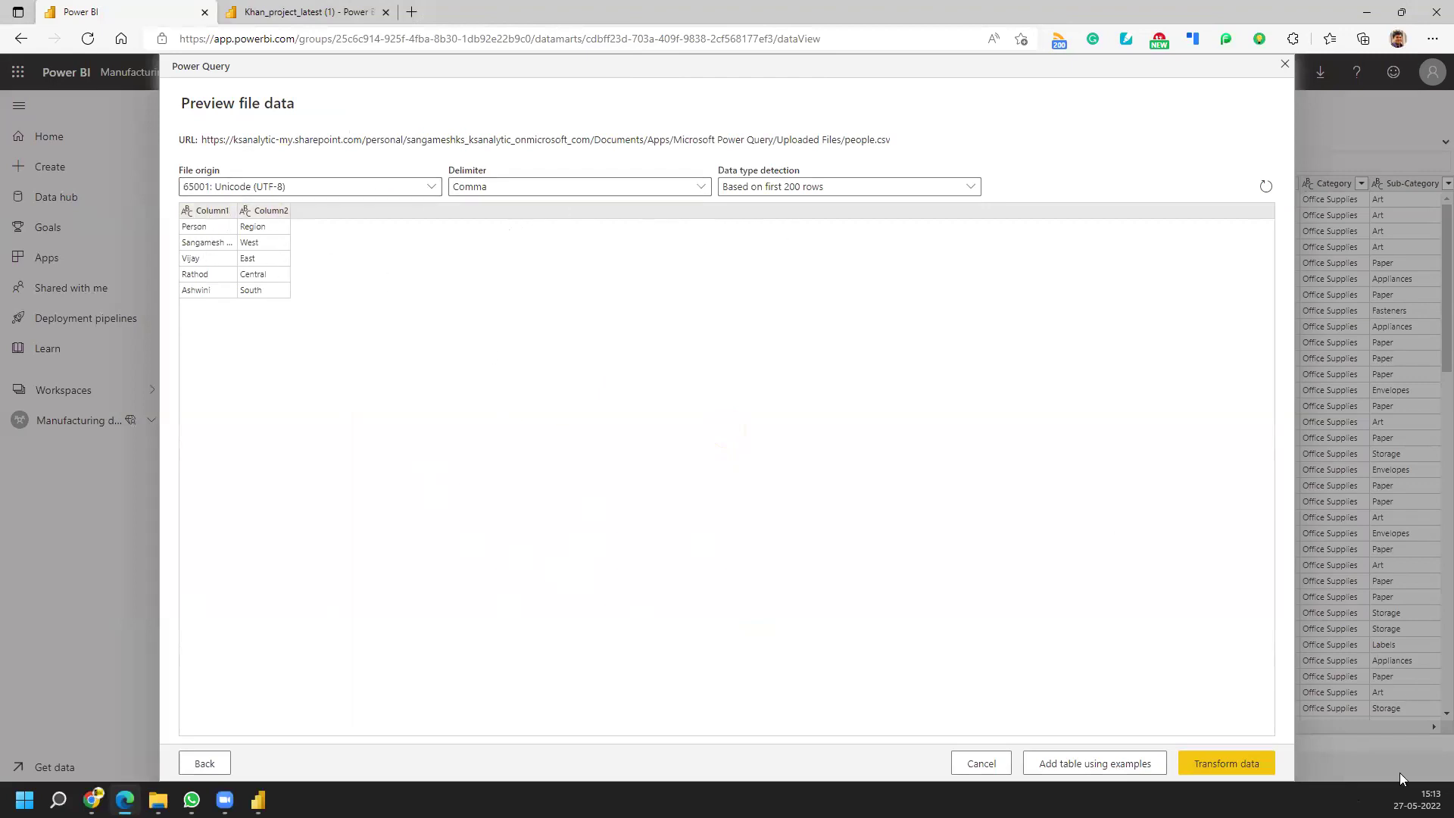
click(1080, 768)
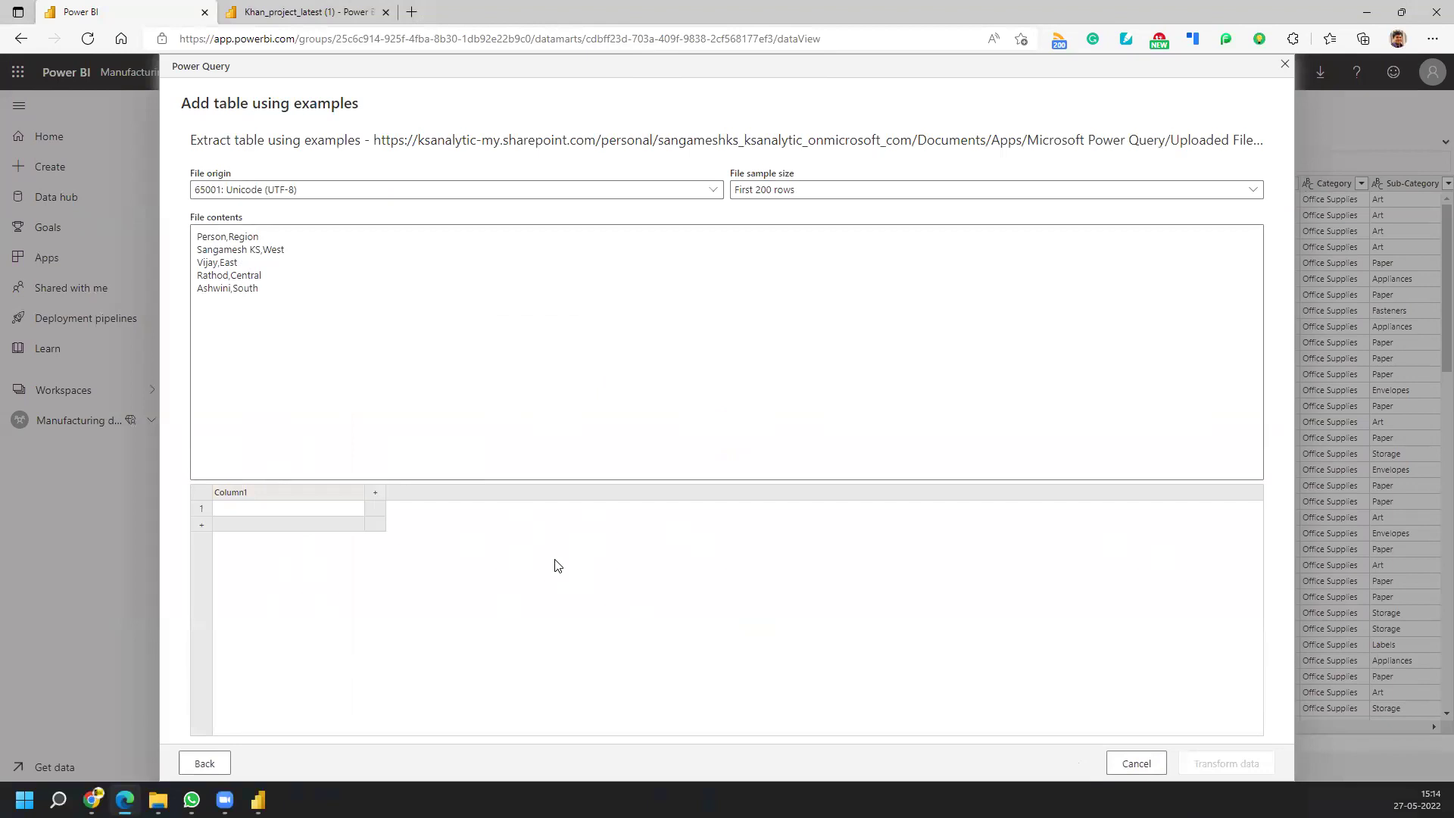
click(221, 767)
click(1197, 764)
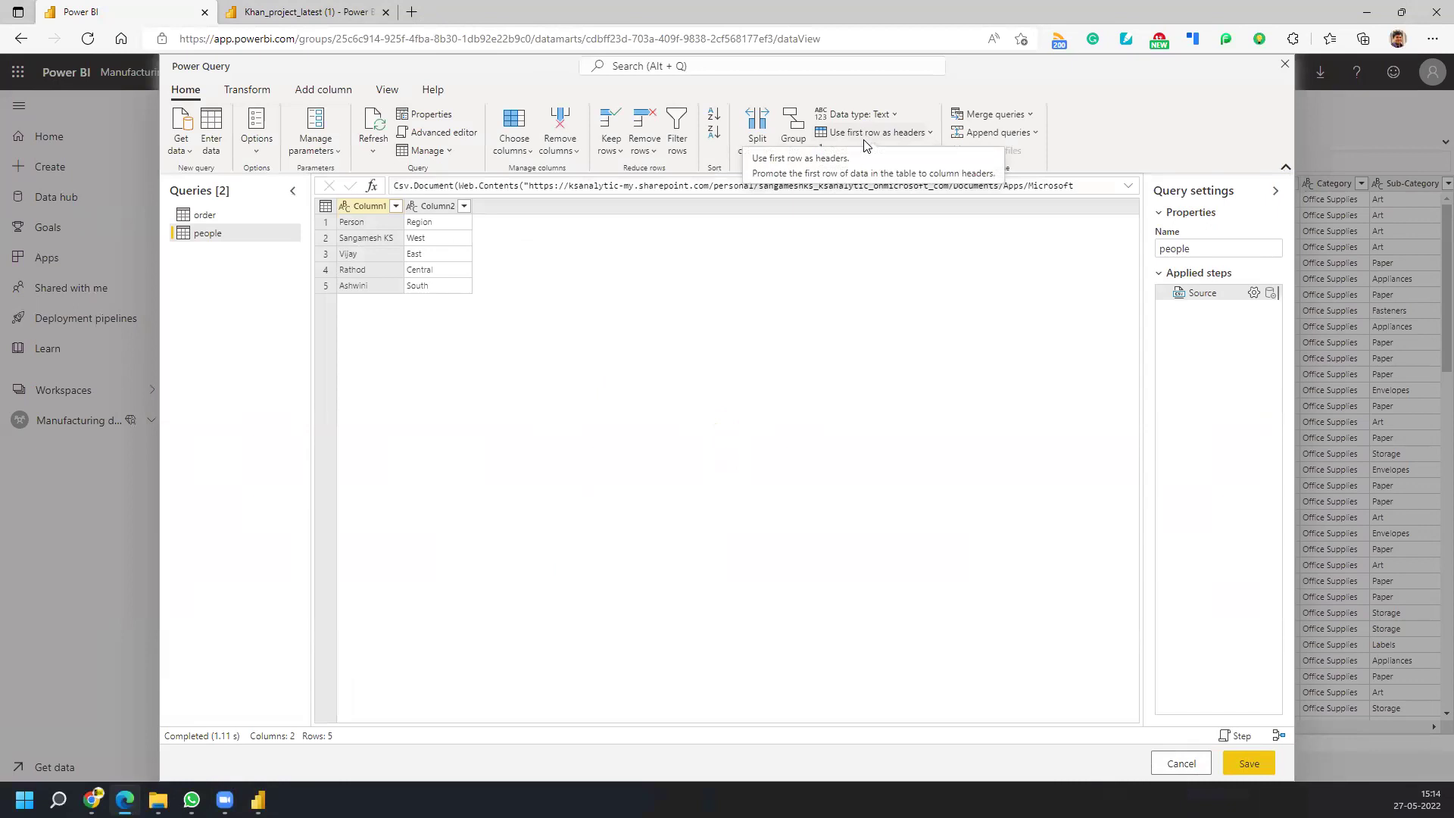
Promote the first row to headers, save the people query, and go to the workspace.
click(864, 136)
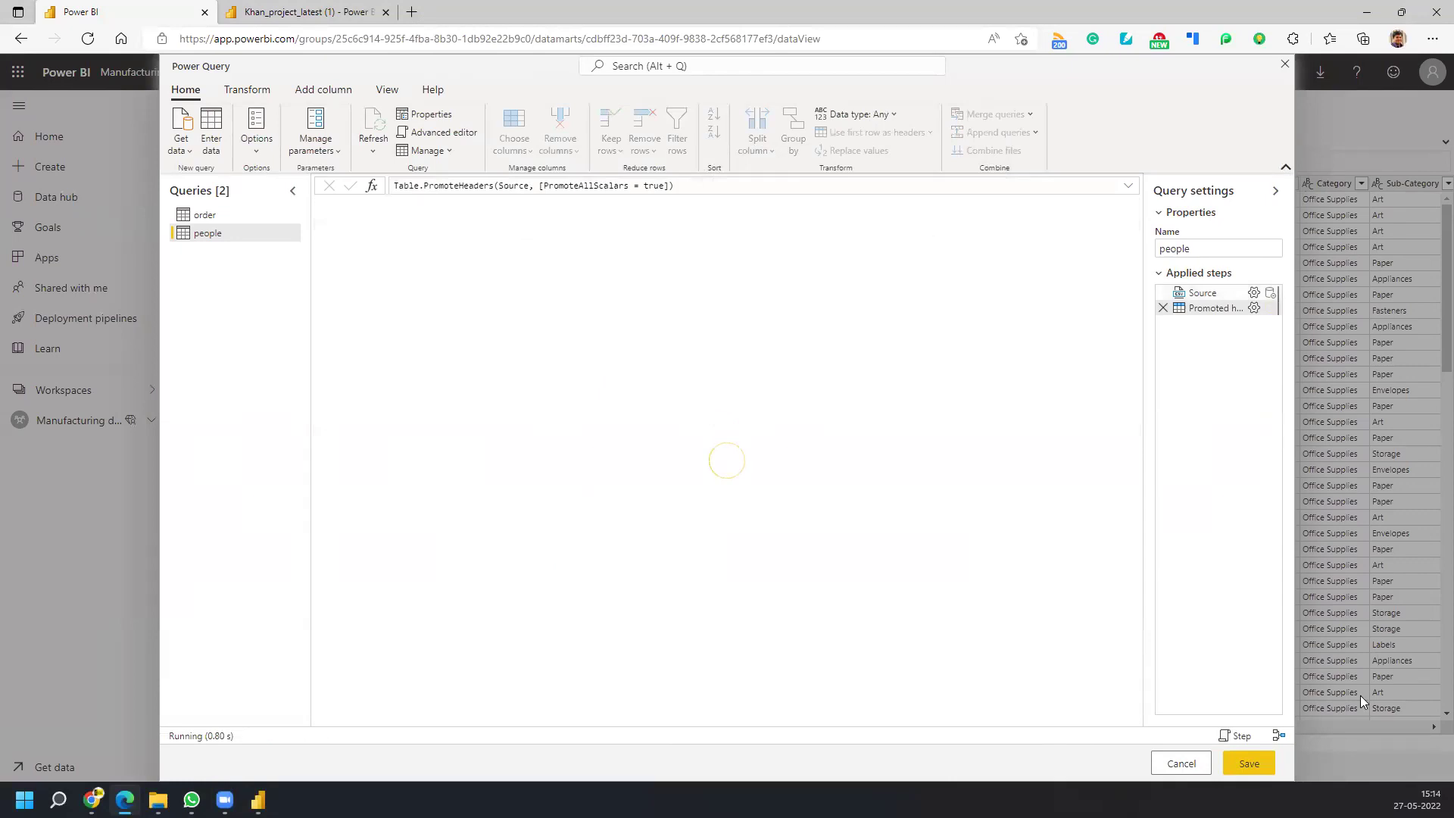
click(1233, 771)
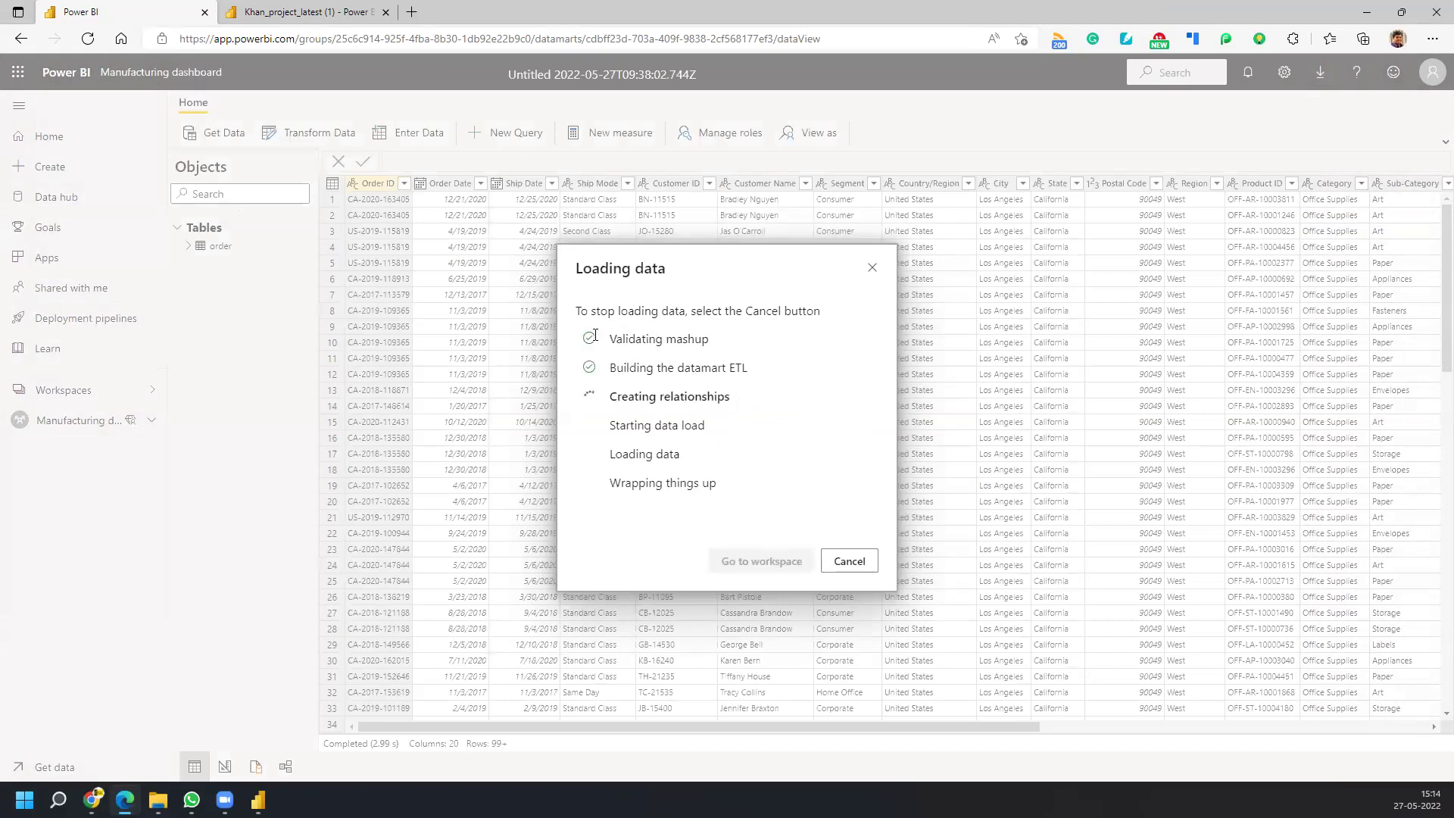
click(747, 590)
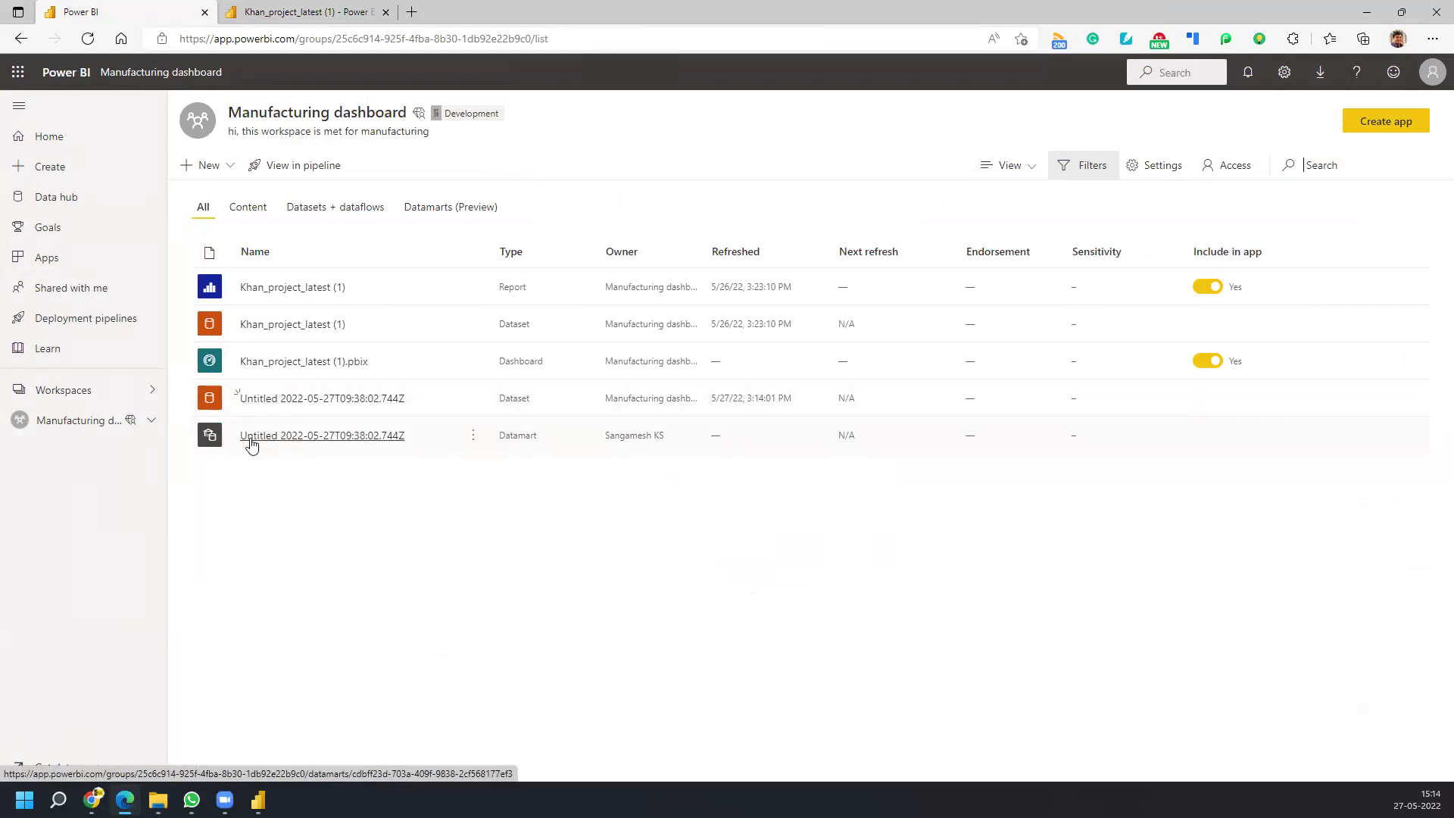
Create a new report from the datamart's dataset via its More options menu.
click(473, 437)
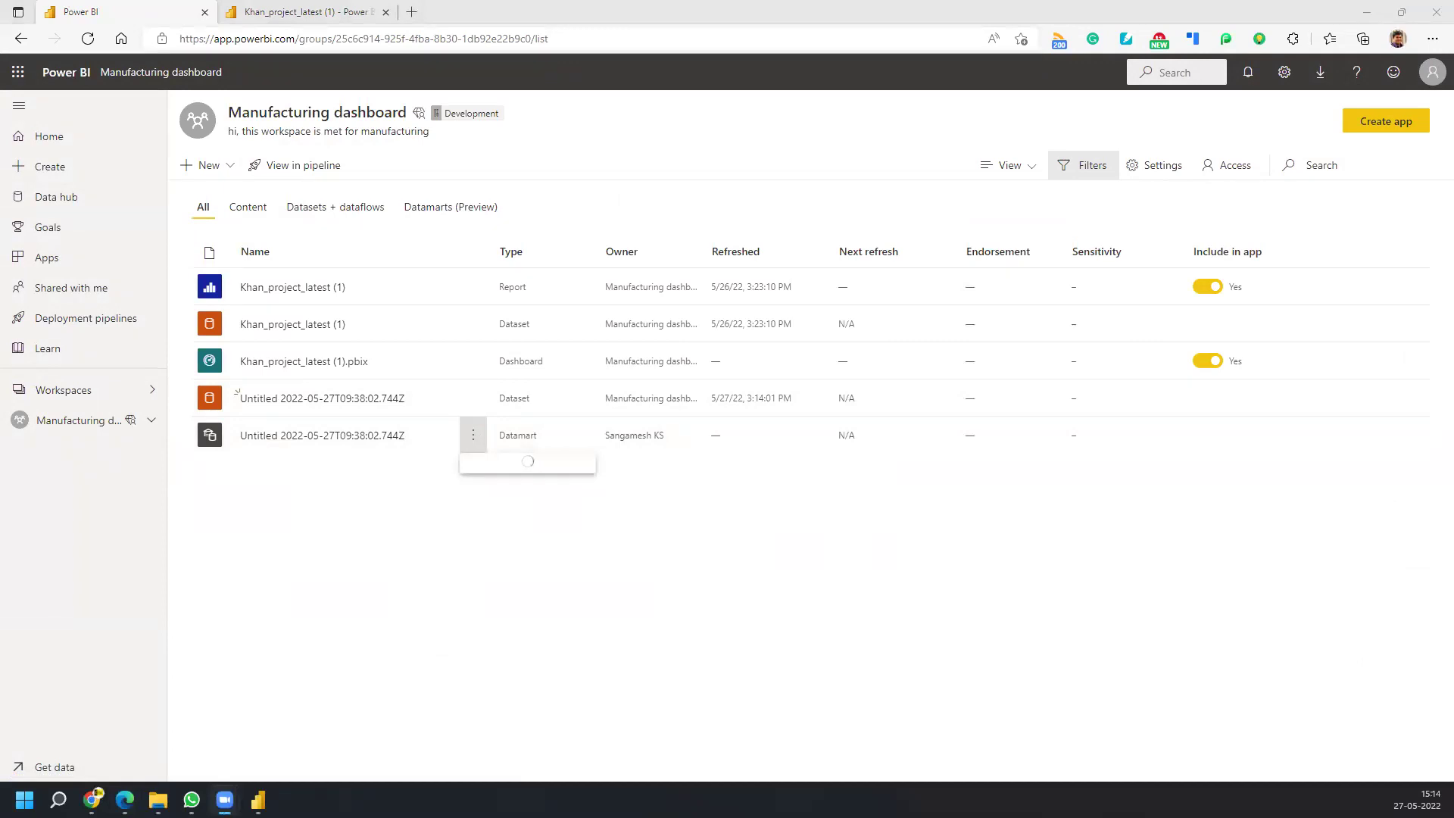
click(19, 12)
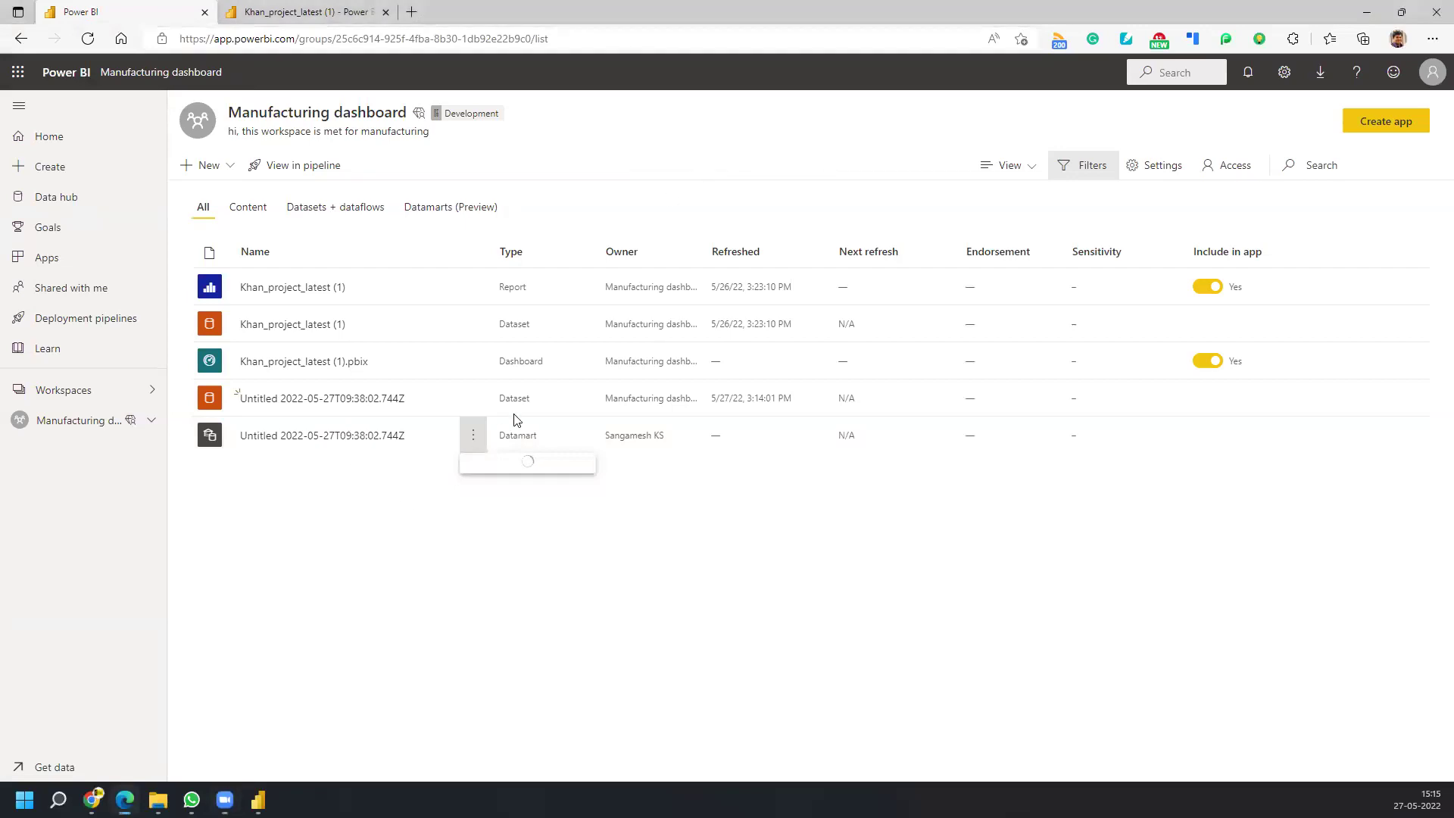
click(473, 400)
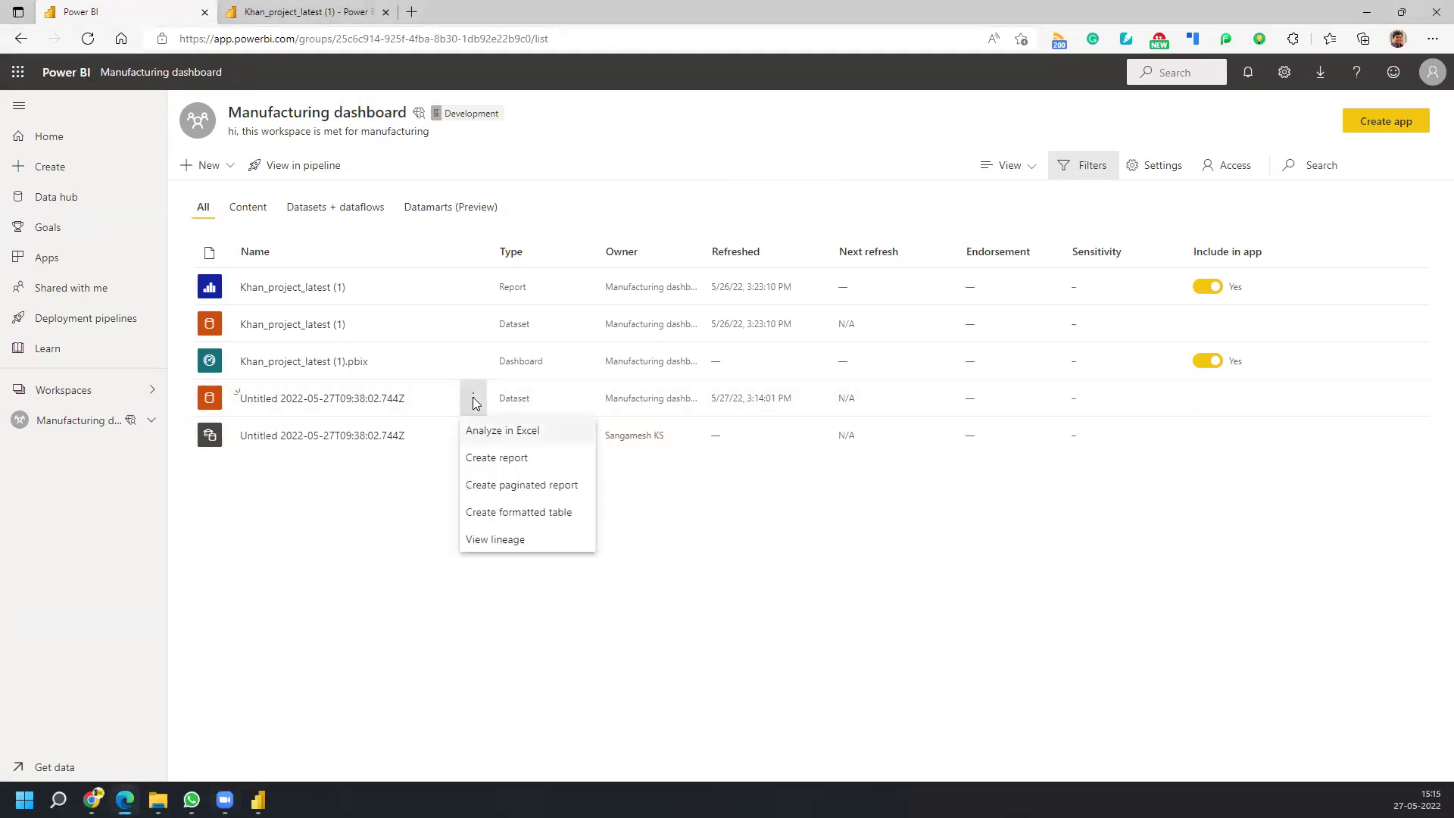
click(326, 603)
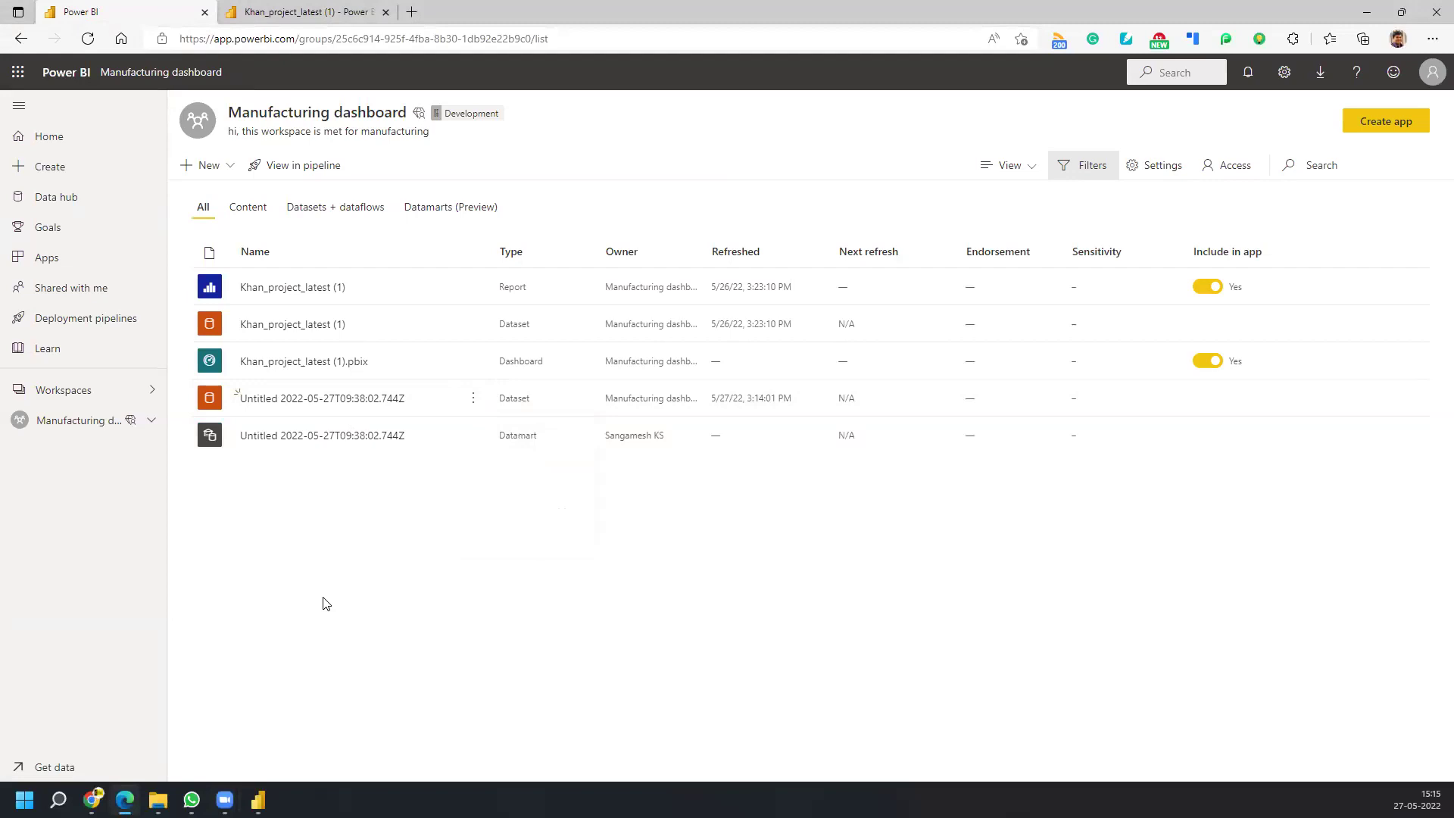
click(472, 399)
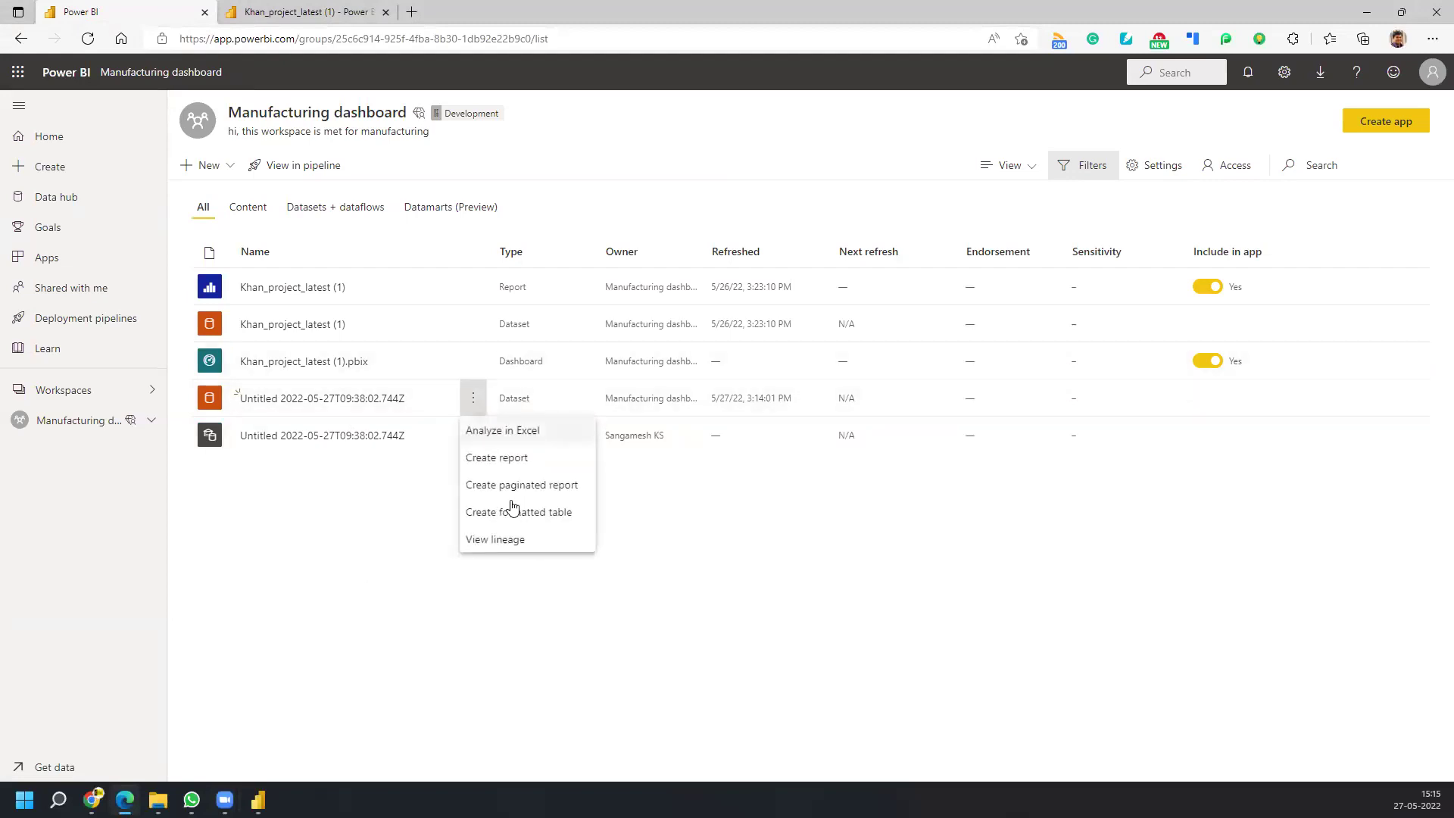
click(515, 459)
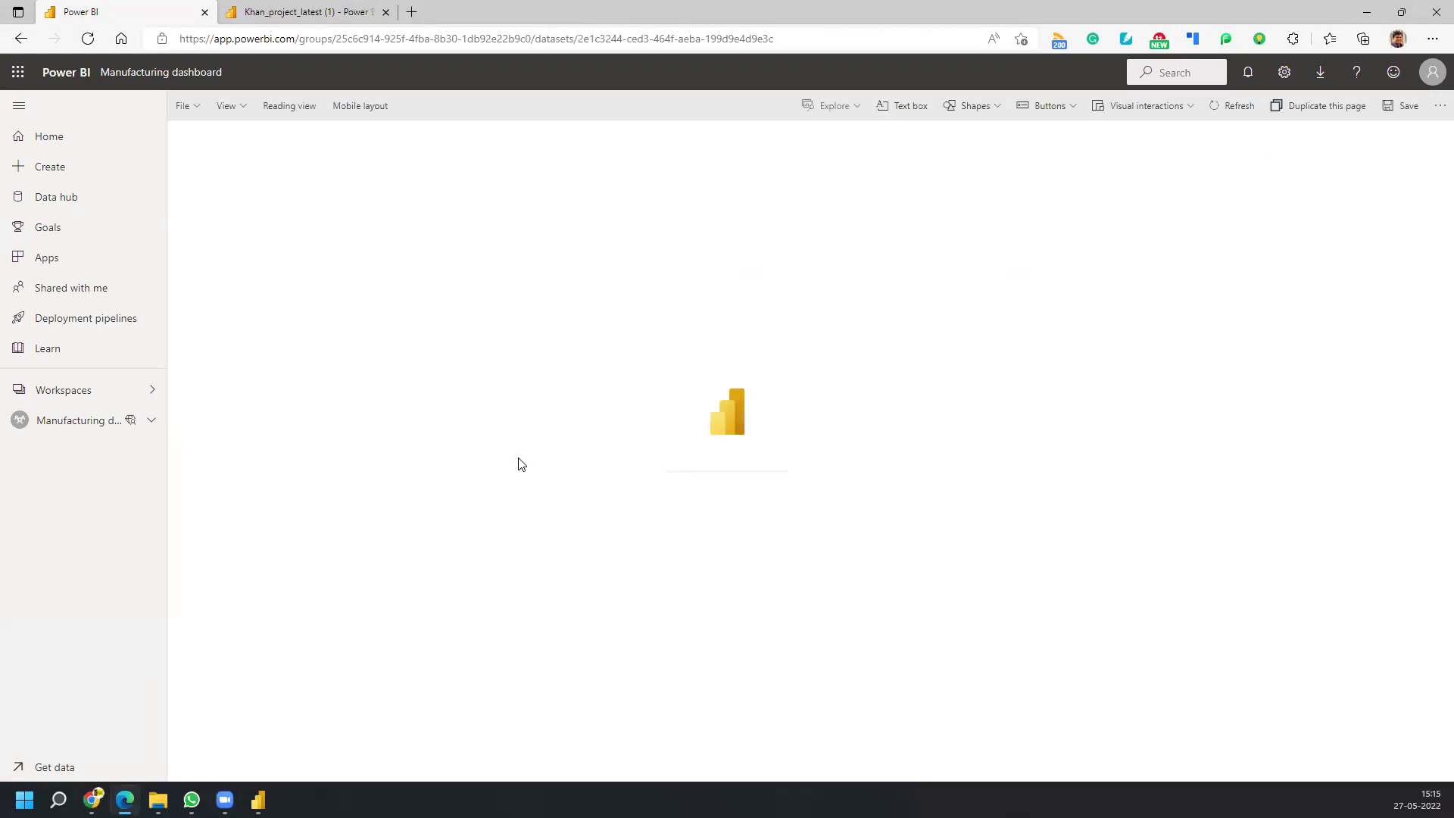
Add a bar chart of Sales by Person and move it toward the canvas centre.
click(1327, 192)
click(1330, 574)
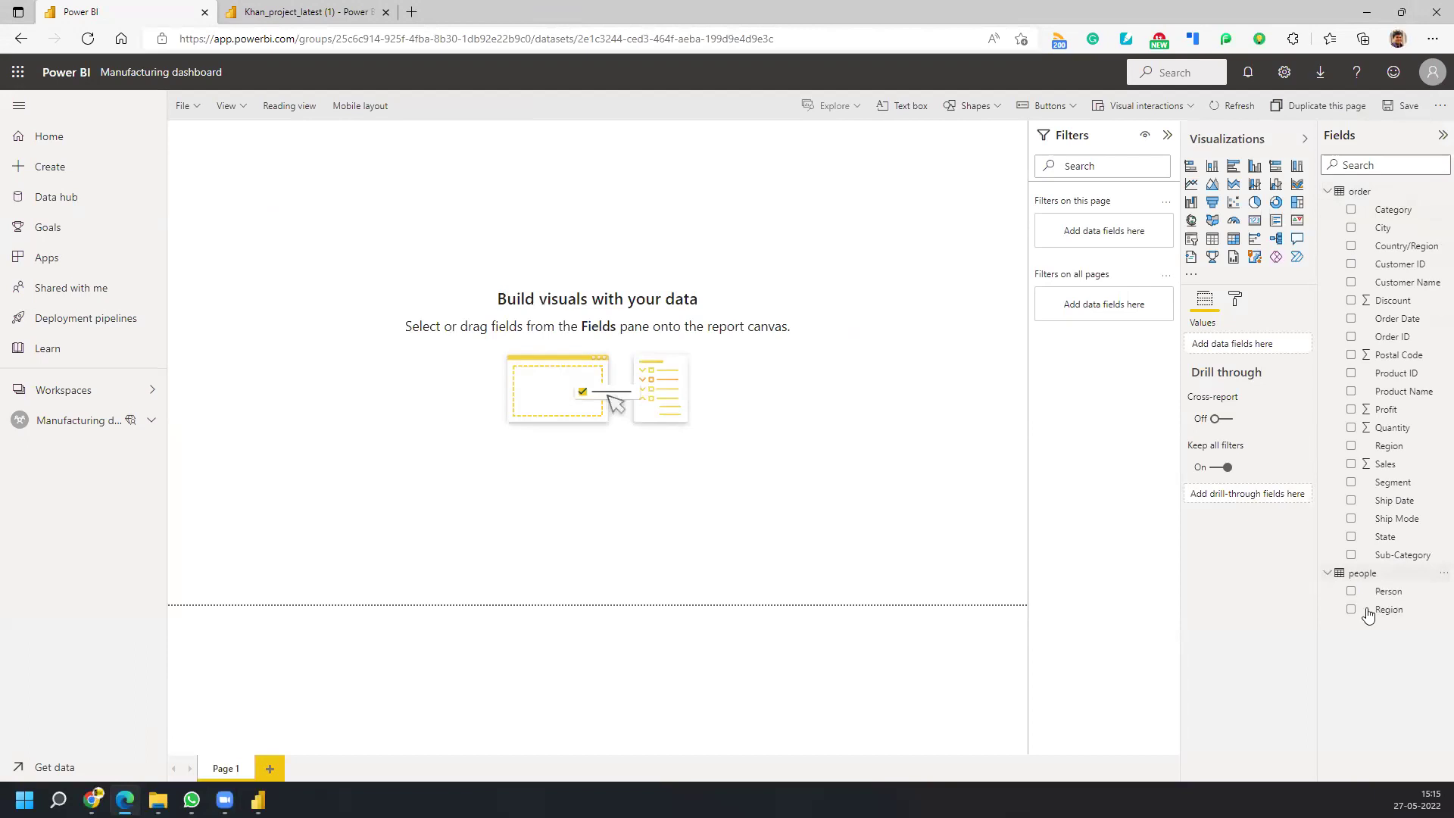
click(1192, 166)
drag(1360, 590, 1432, 726)
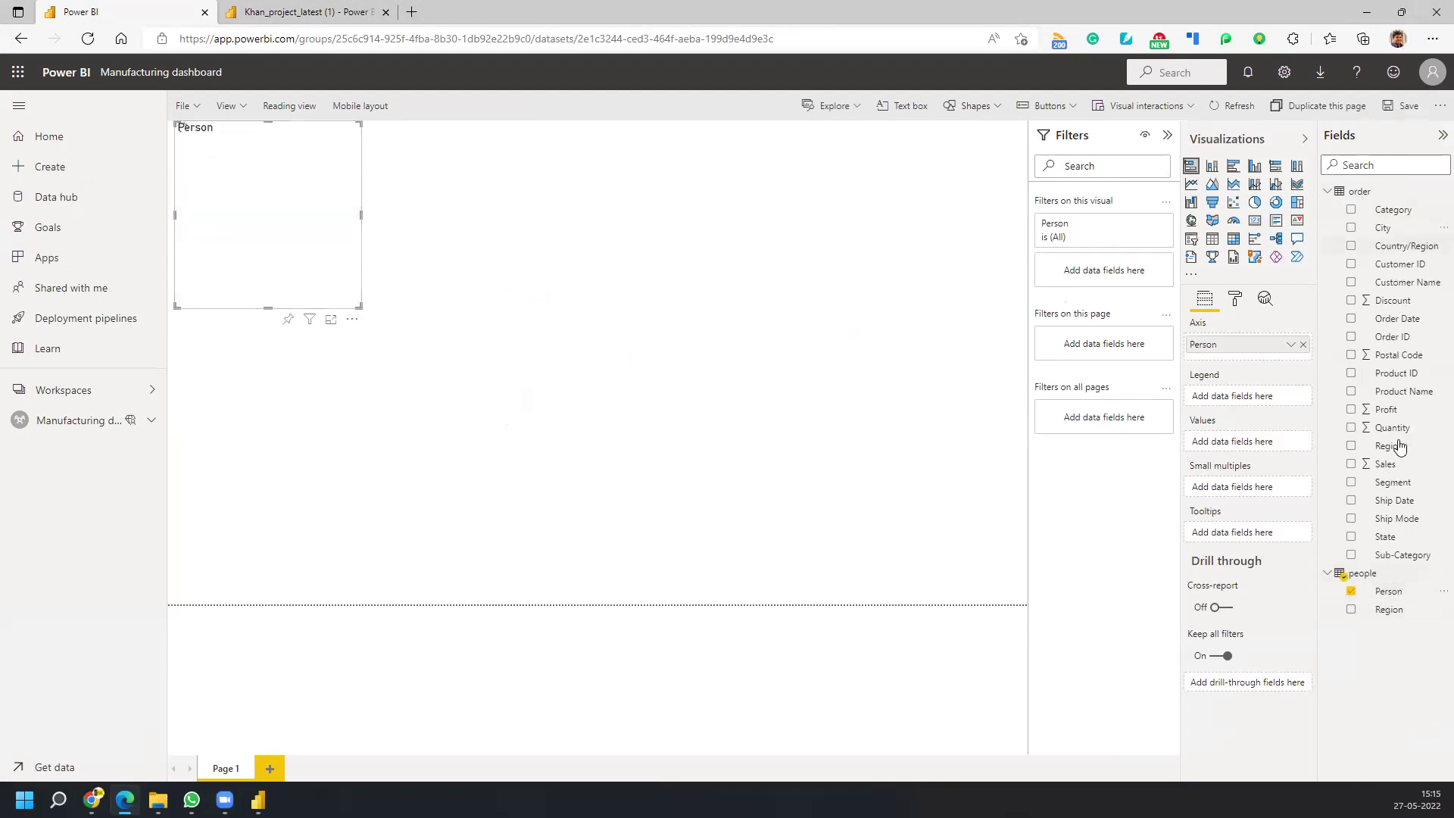
drag(1403, 466, 1262, 445)
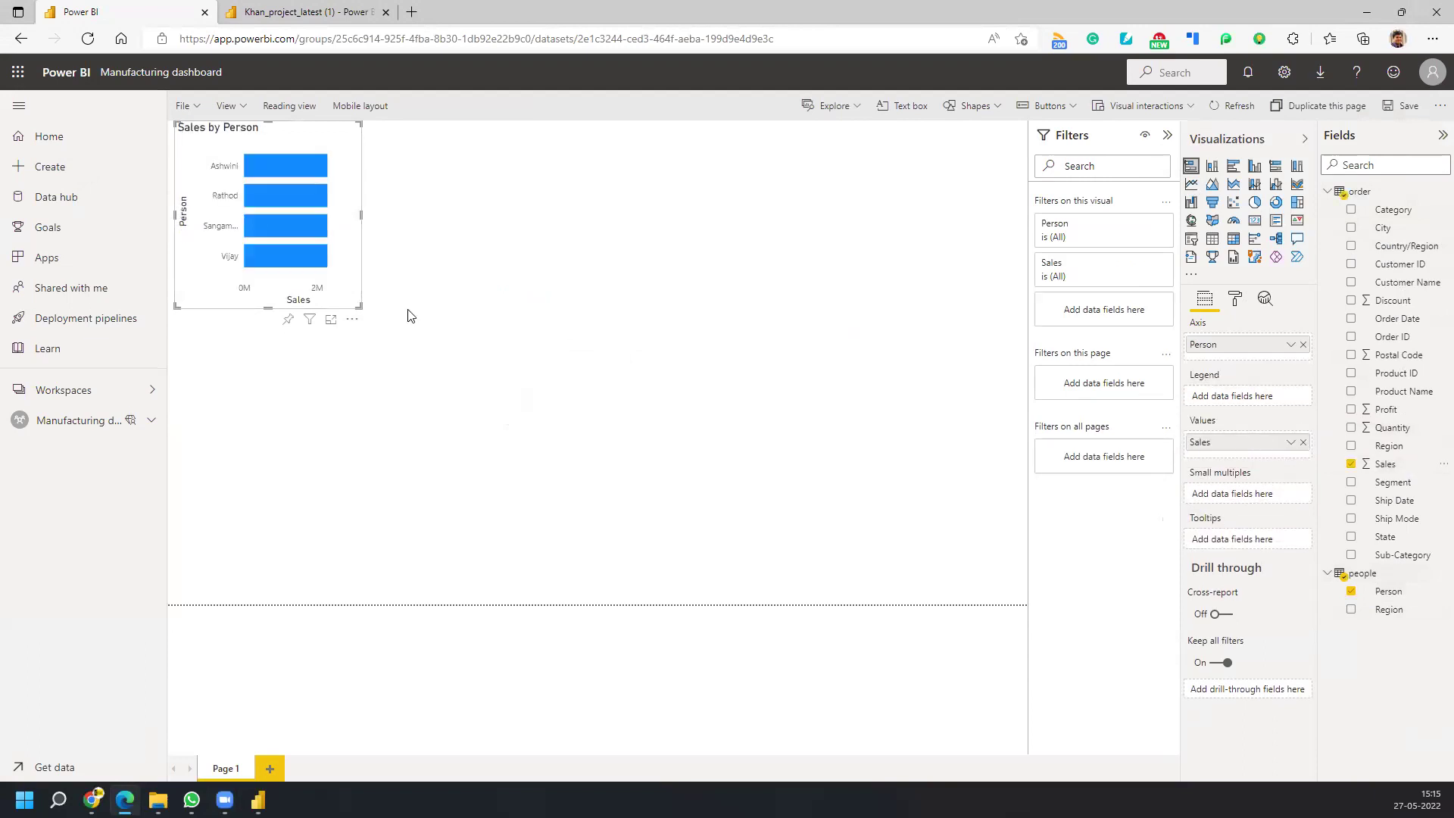
drag(360, 303, 553, 428)
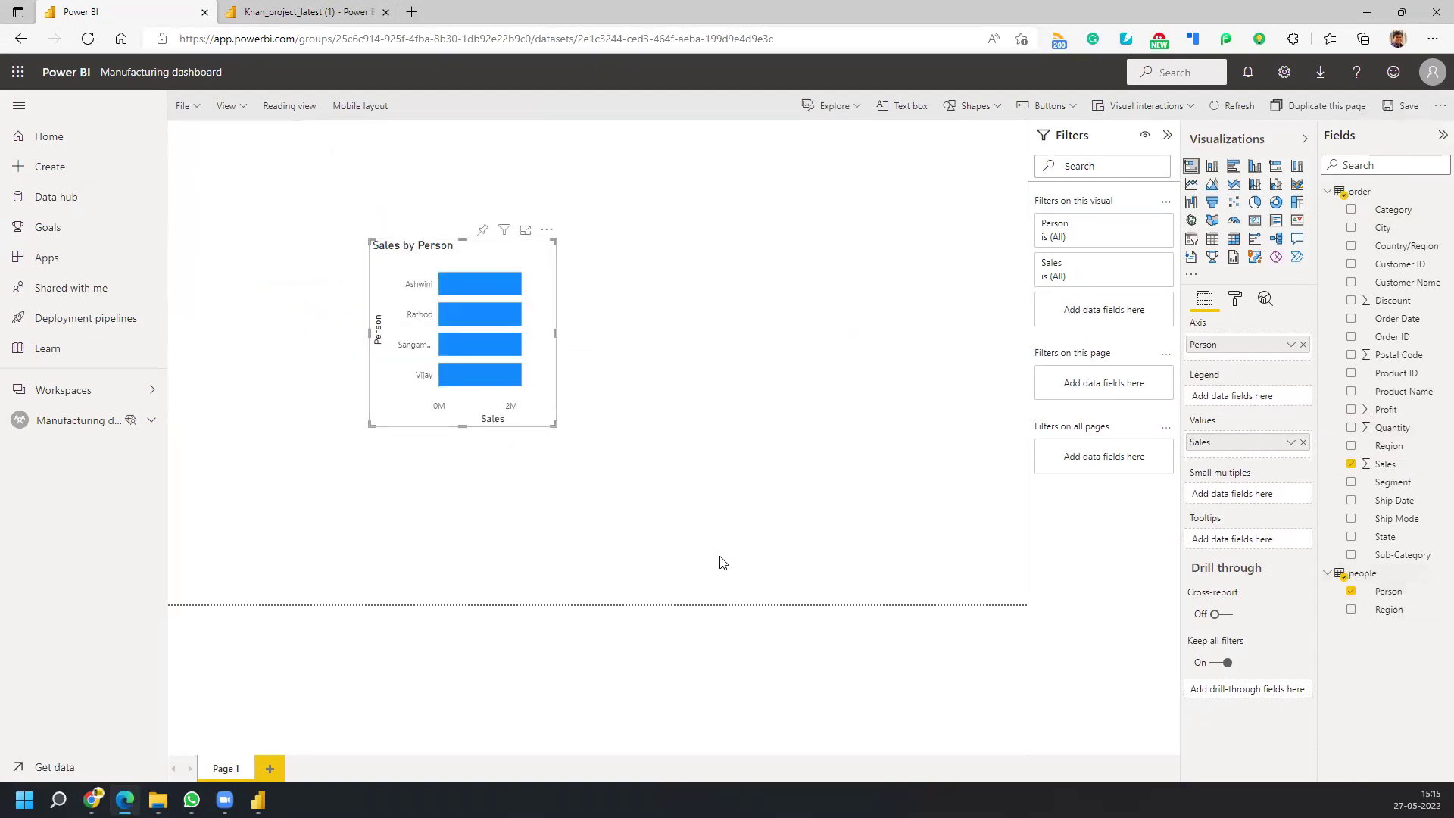
Swap Person for Category on the axis and enlarge the chart.
click(1353, 593)
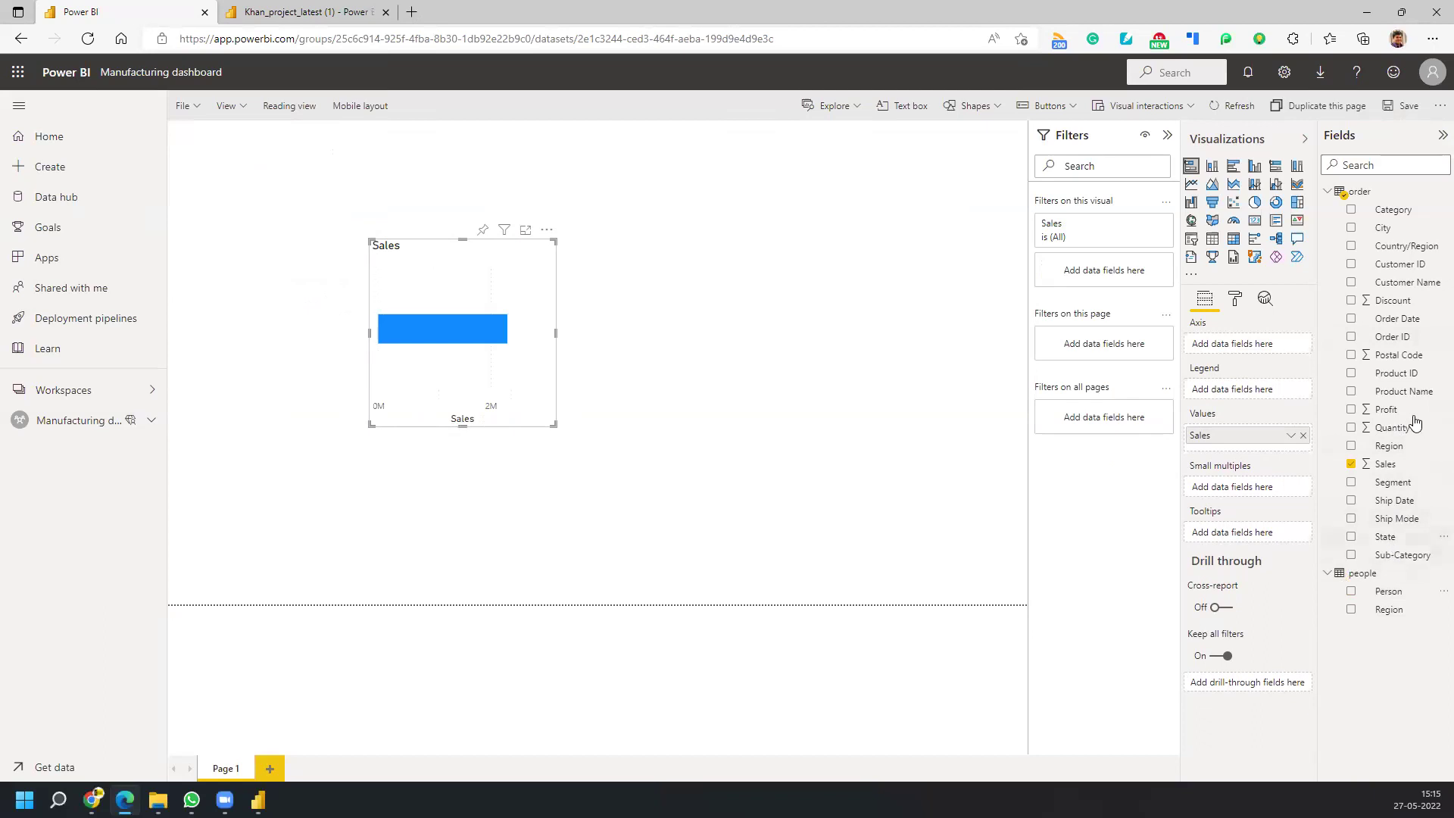
drag(1398, 214, 1255, 347)
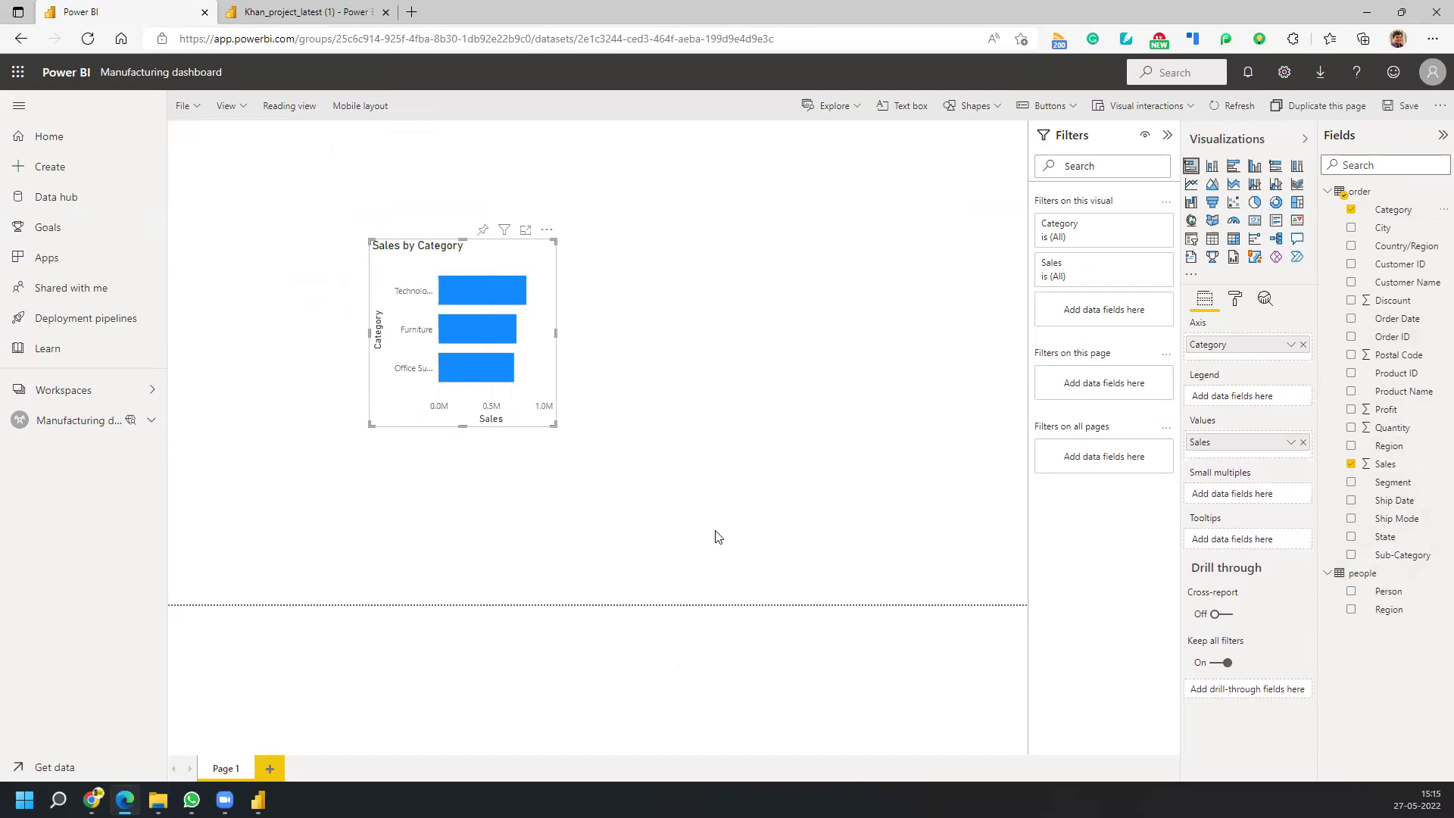
drag(718, 537, 718, 537)
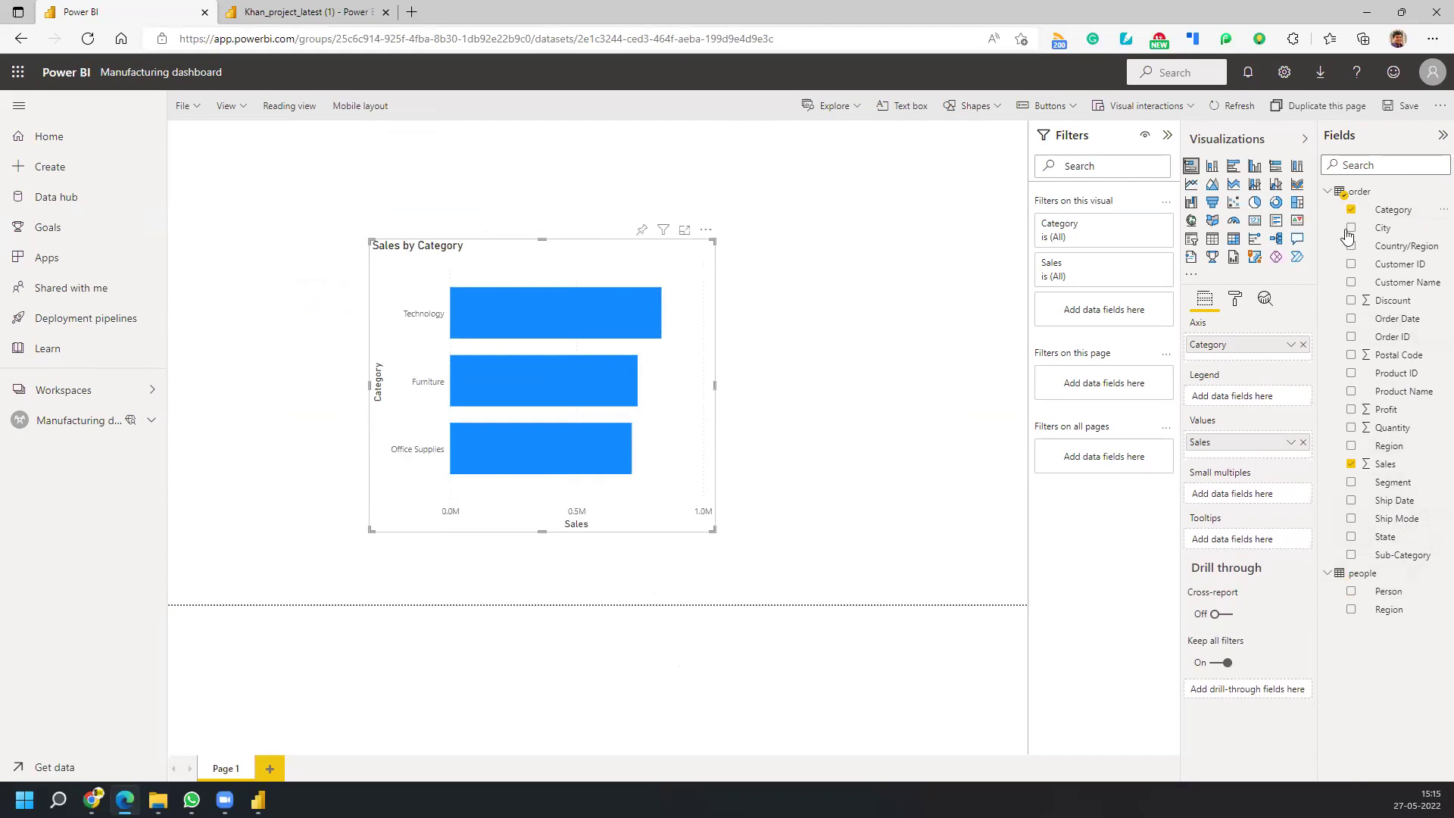
click(1406, 107)
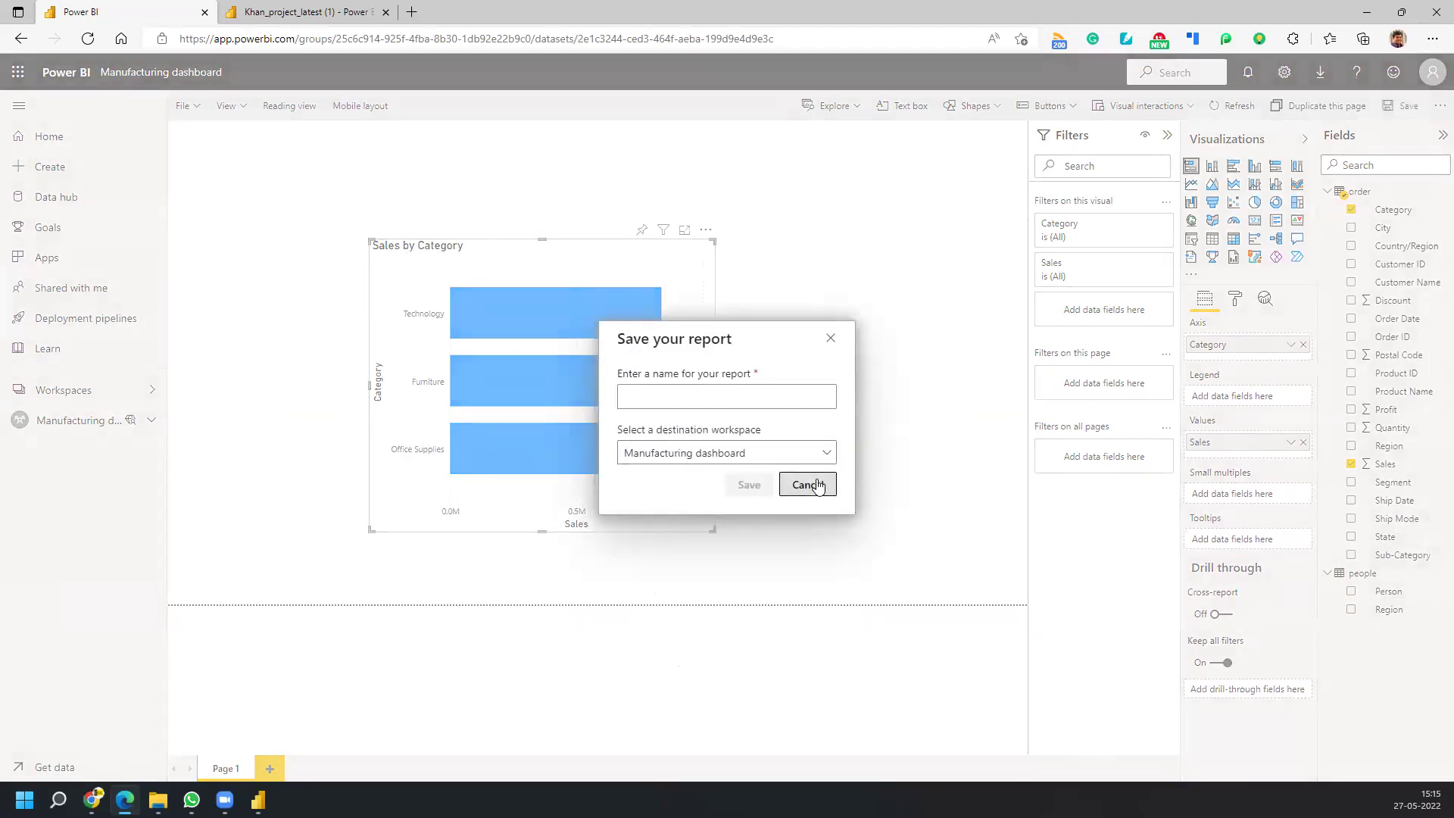
click(807, 485)
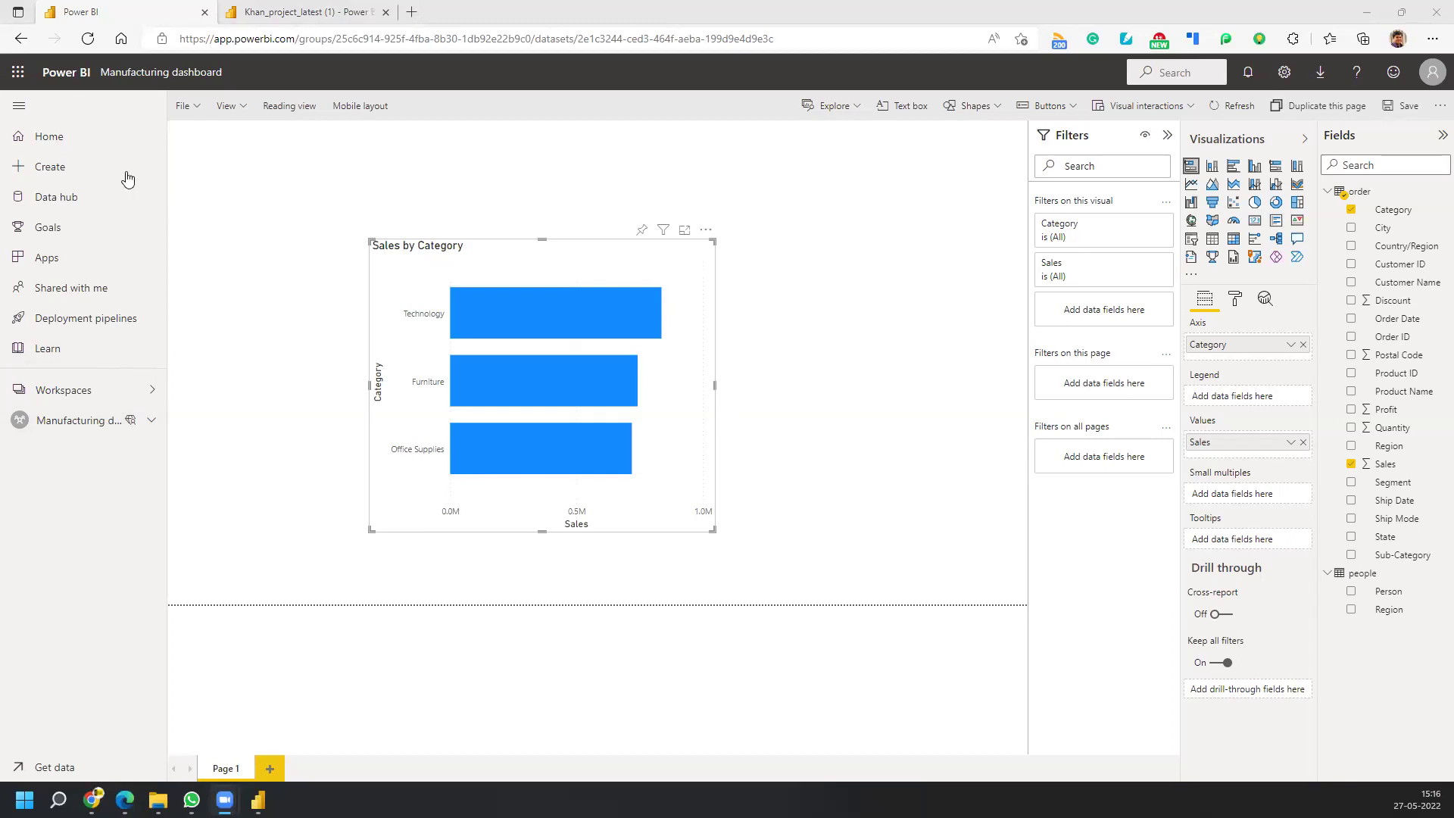
click(193, 111)
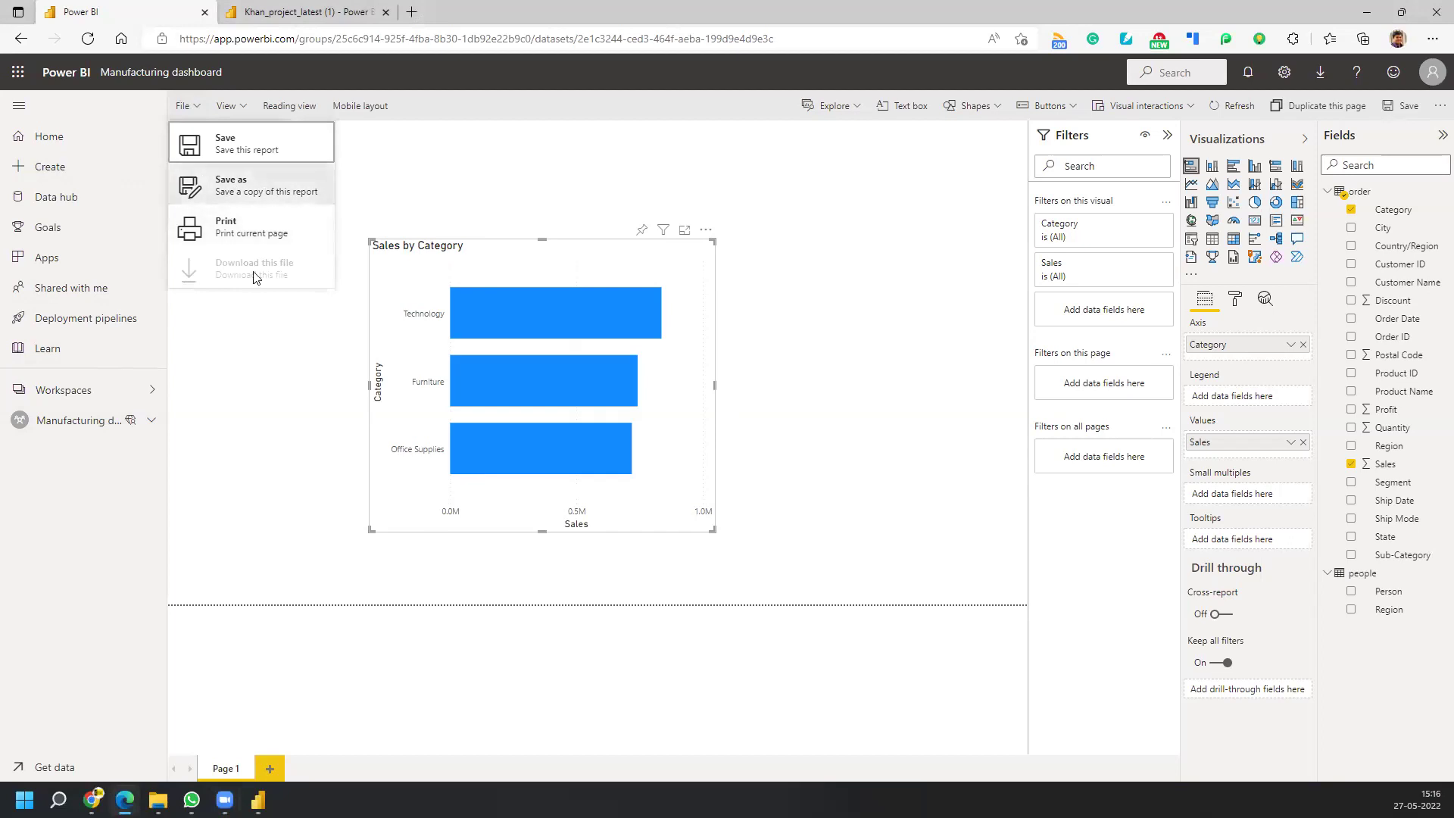
click(275, 406)
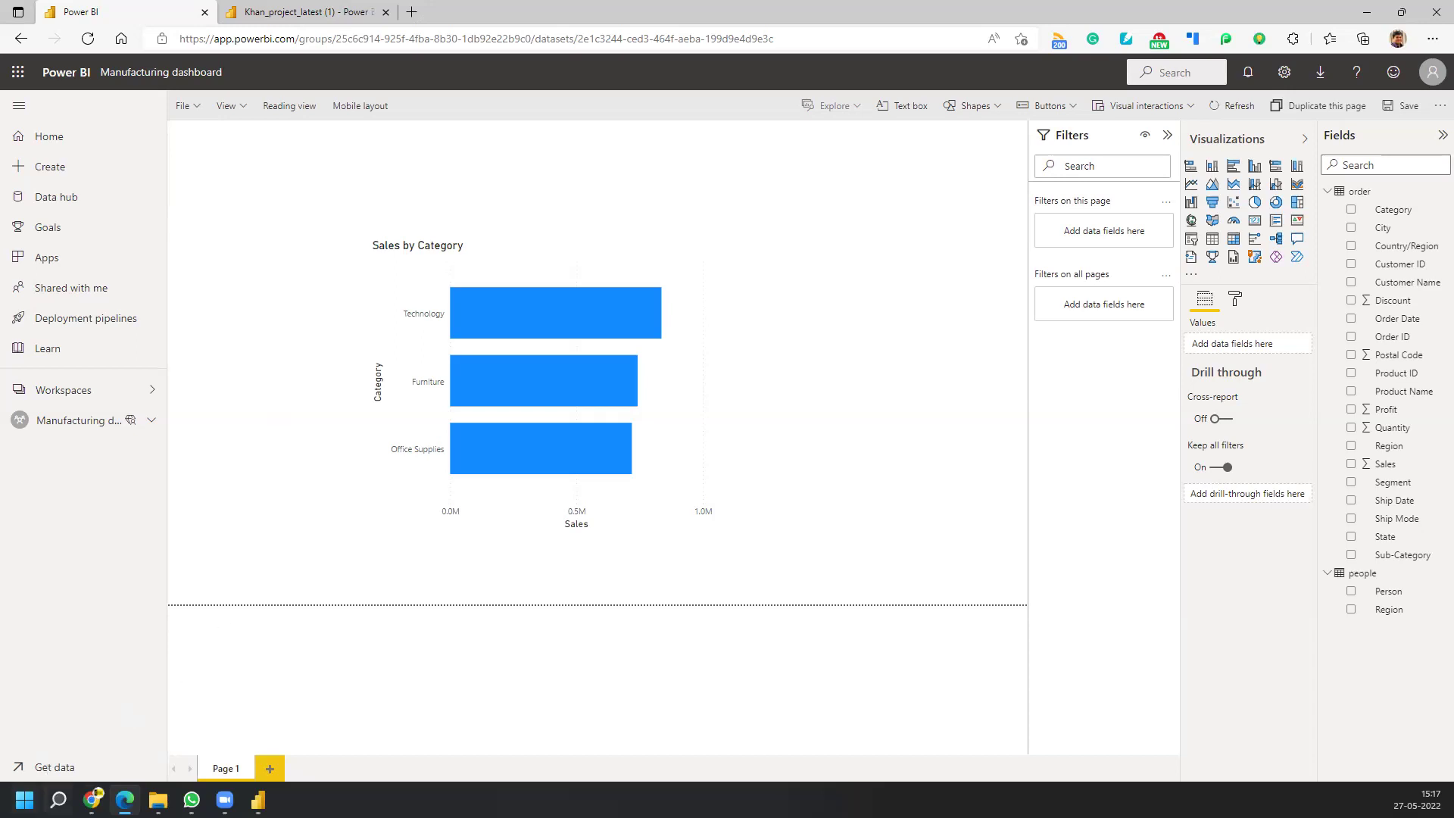
Return to the Power BI report window and open a new browser tab.
click(91, 799)
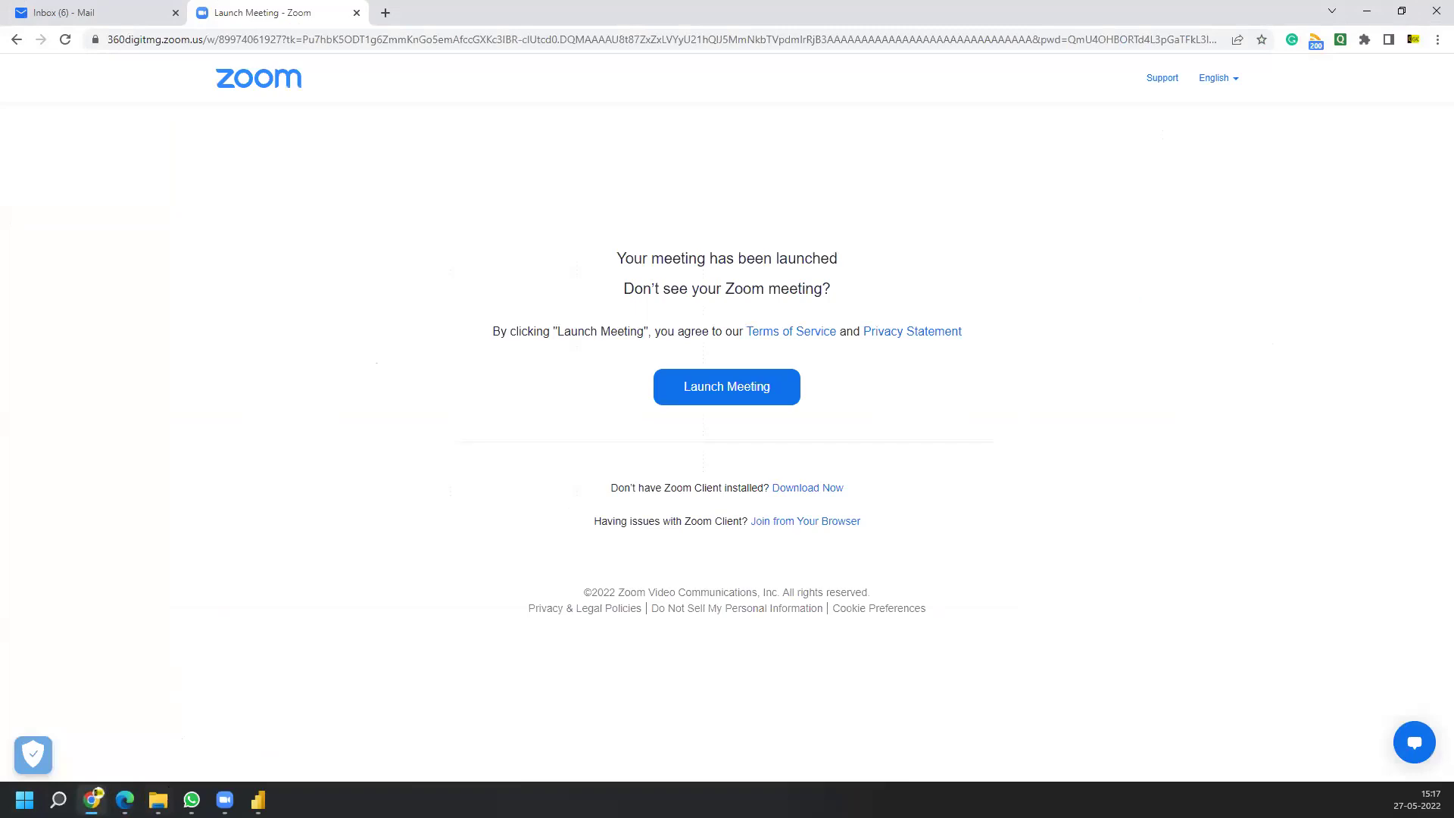
click(125, 799)
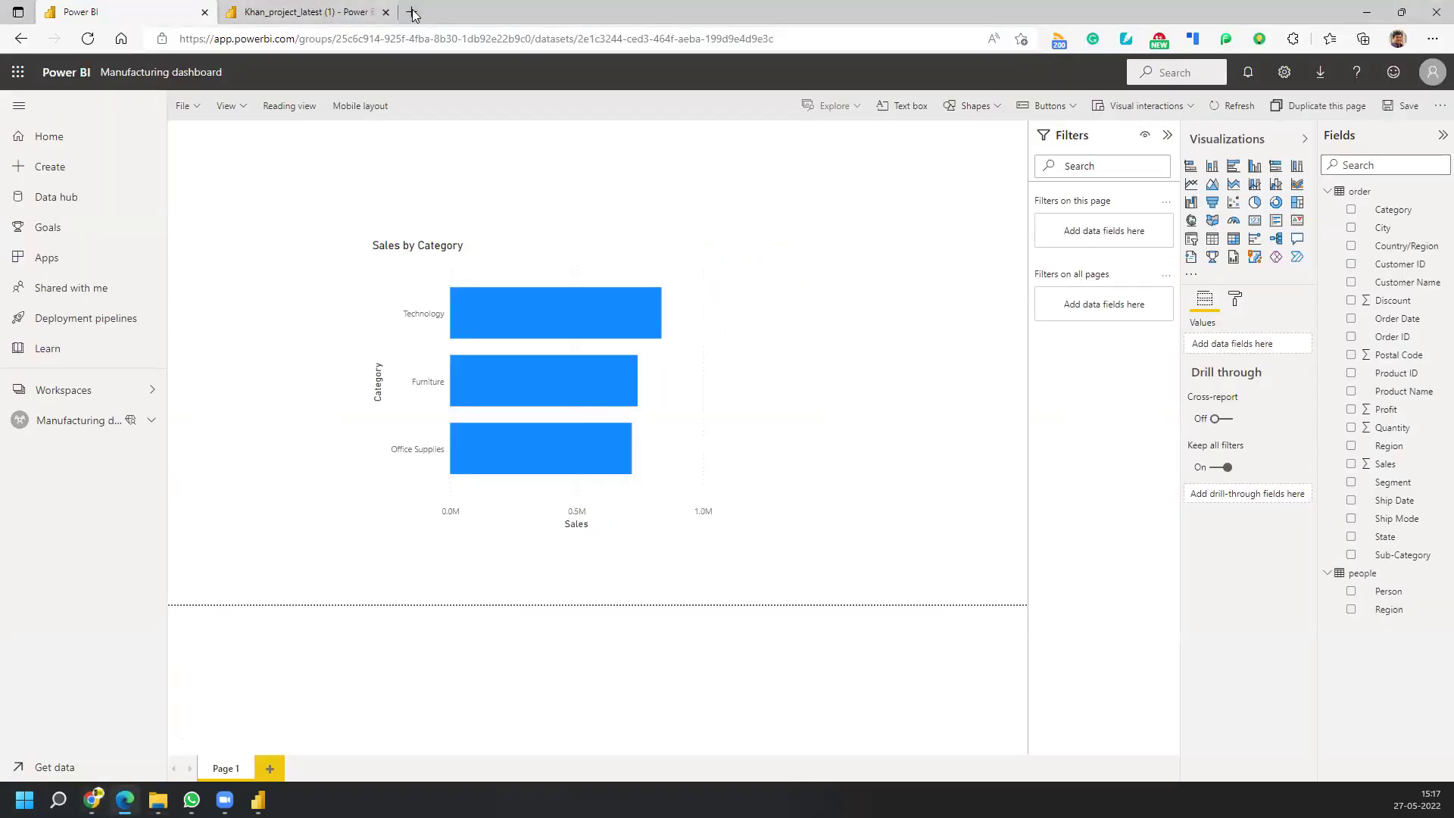
click(412, 13)
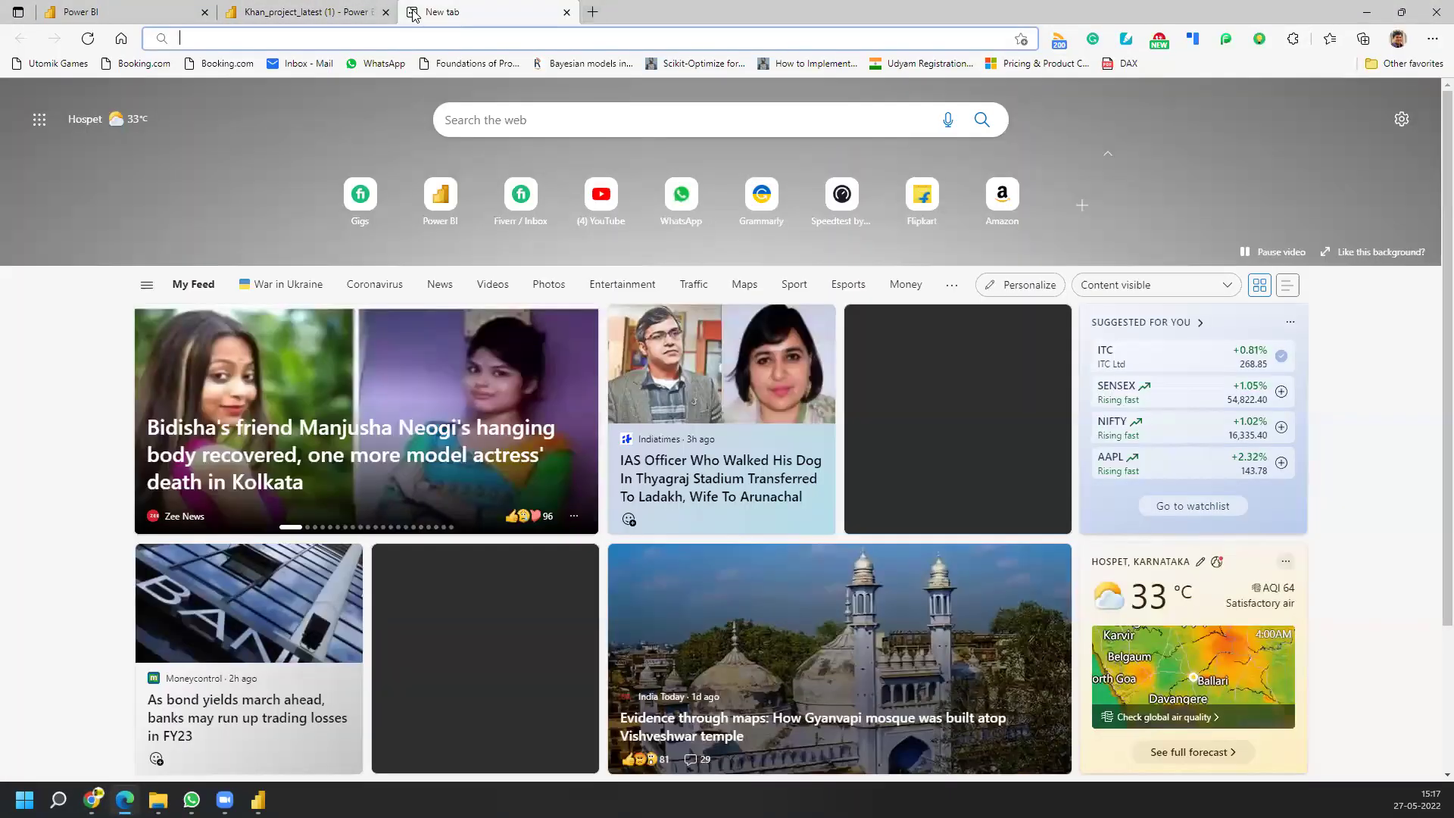
Search Bing for 'power bi licensing' and open the Power BI pricing comparison result.
text(ppo)
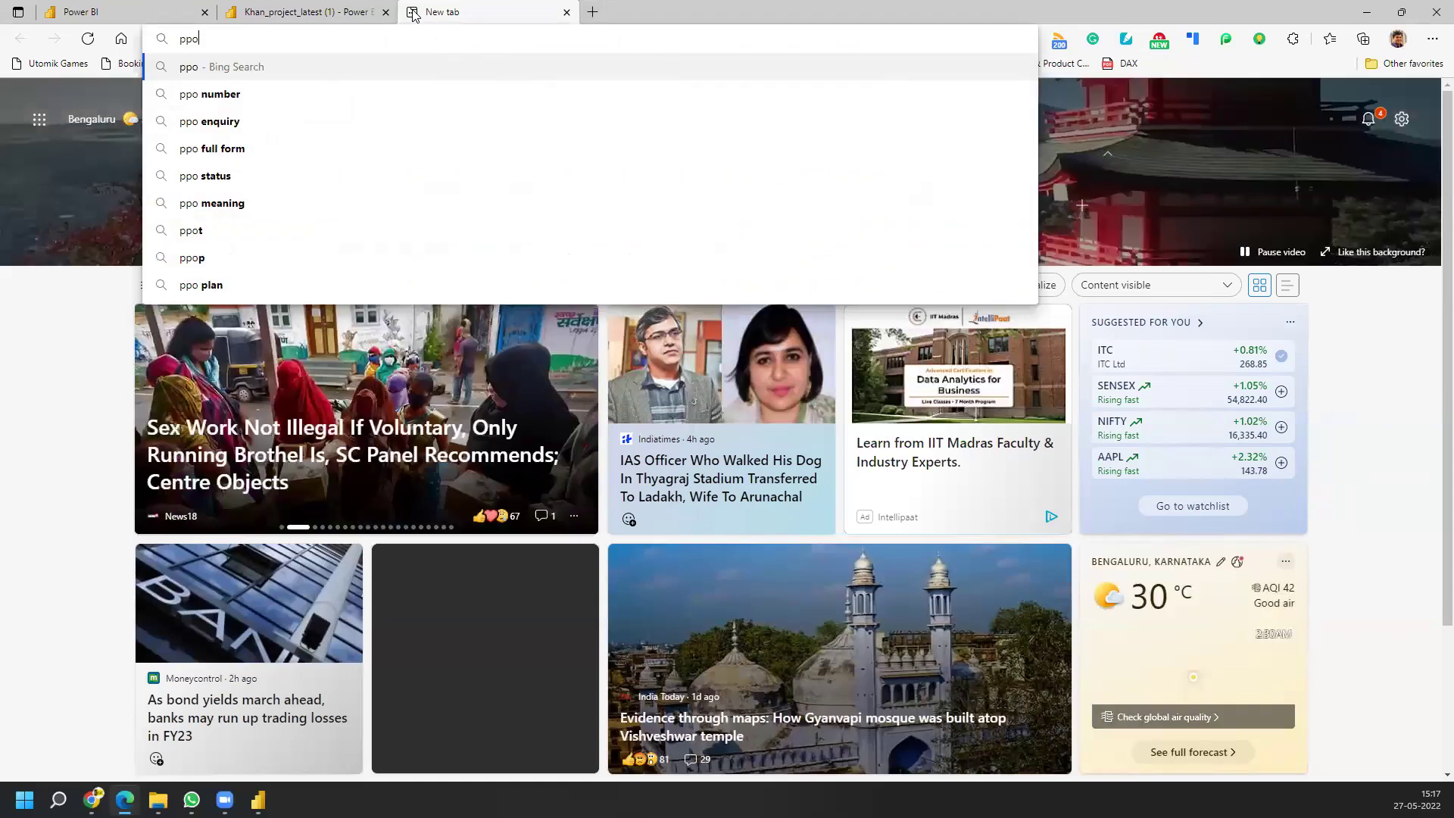
key(BackSpace)
key(BackSpace)
key(BackSpace)
text(powre)
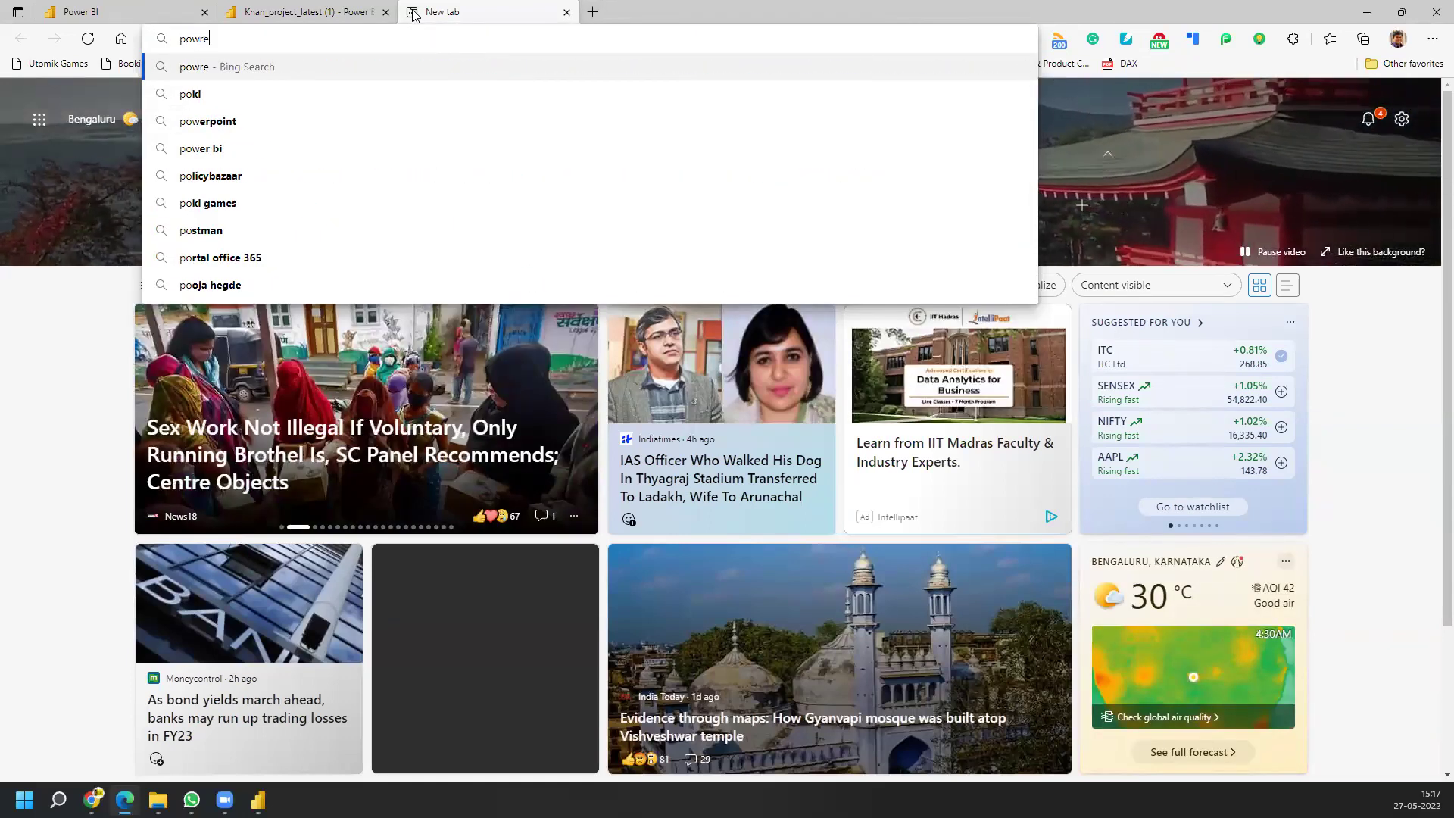
key(BackSpace)
key(BackSpace)
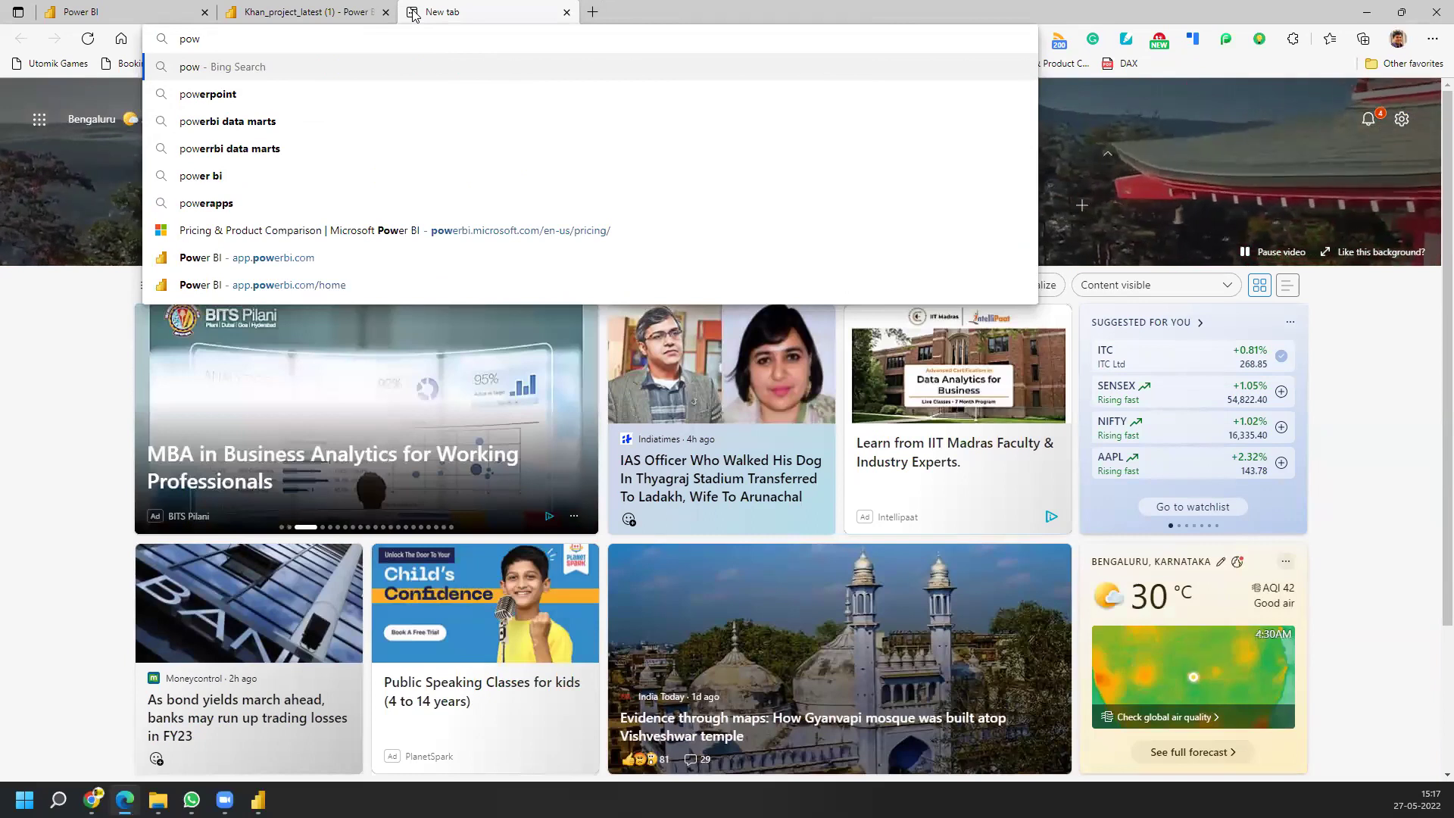
text(er)
key(Down)
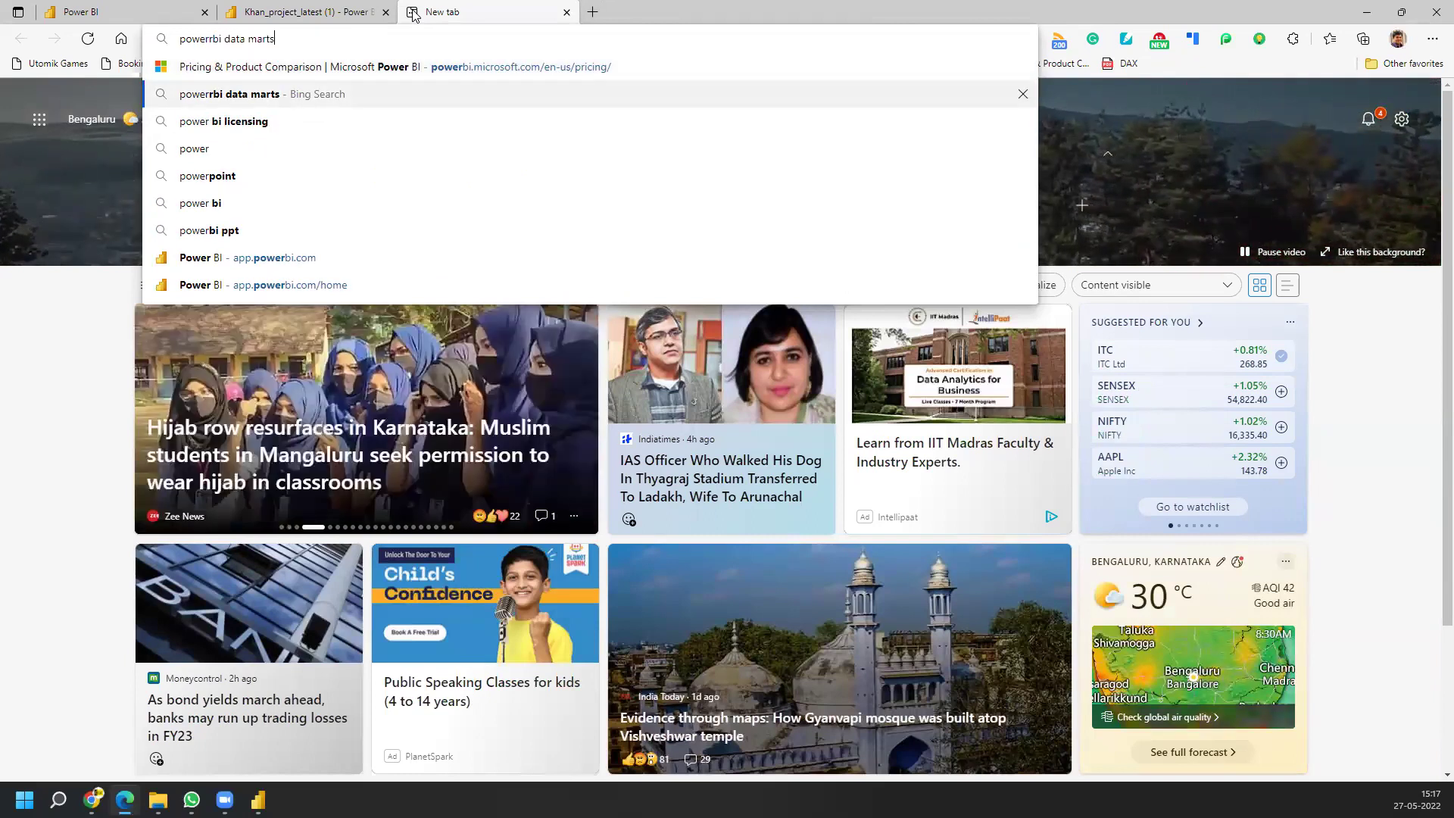
key(Down)
key(Down)
key(Up)
key(Return)
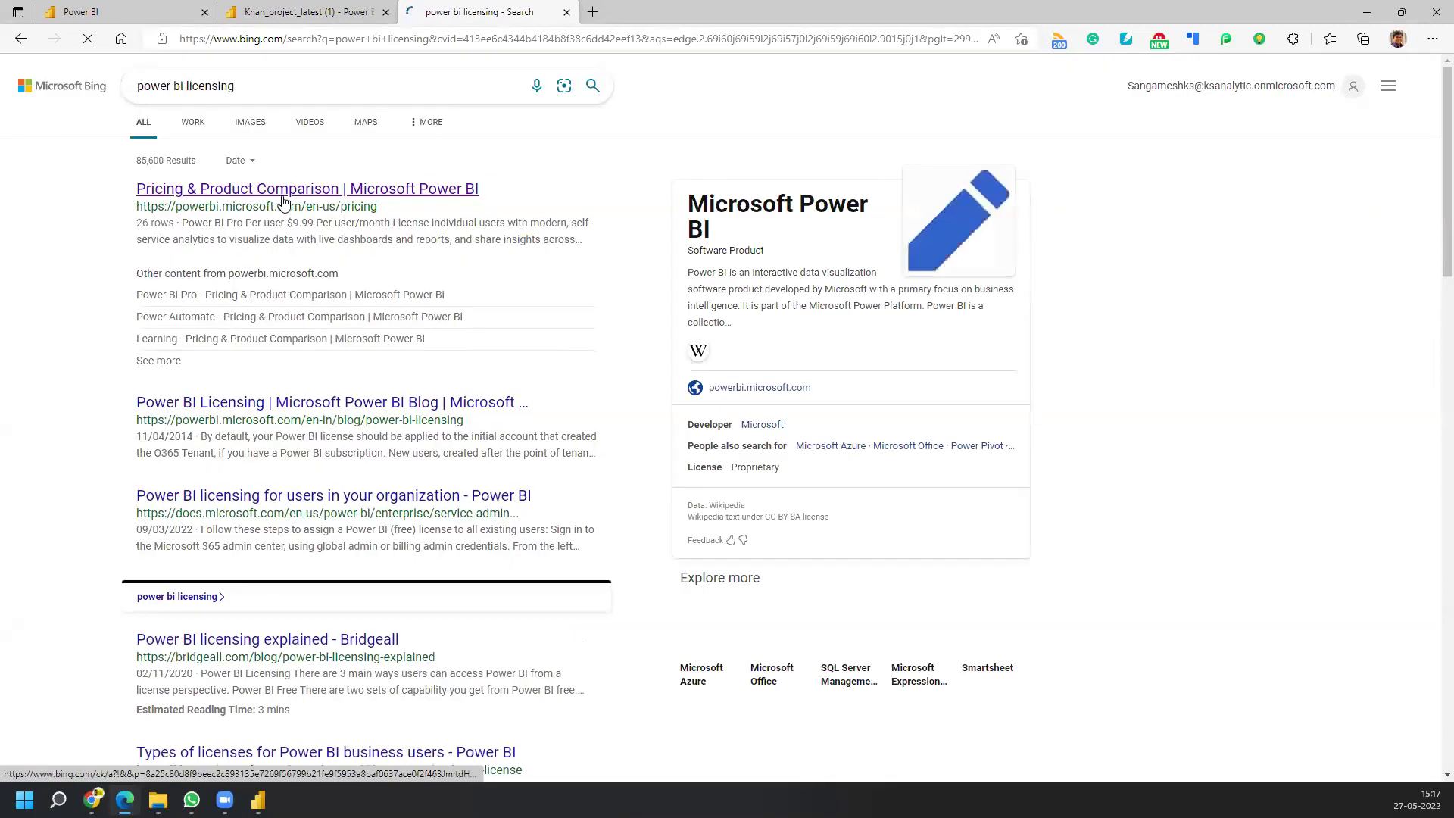
click(284, 198)
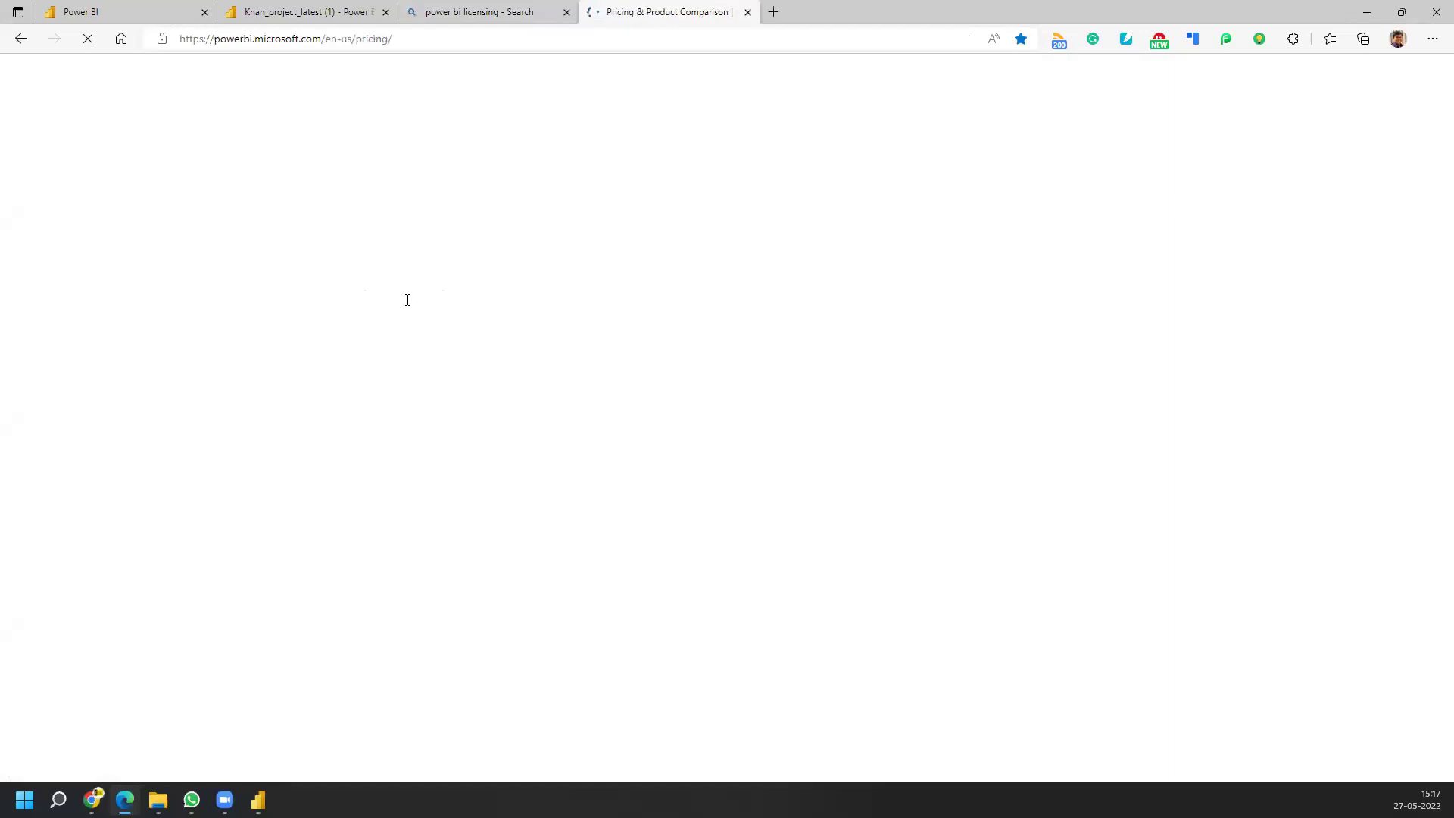
Scroll the pricing comparison to the Data prep rows and highlight the Dataflows row text.
scroll(291, 620, down, 20)
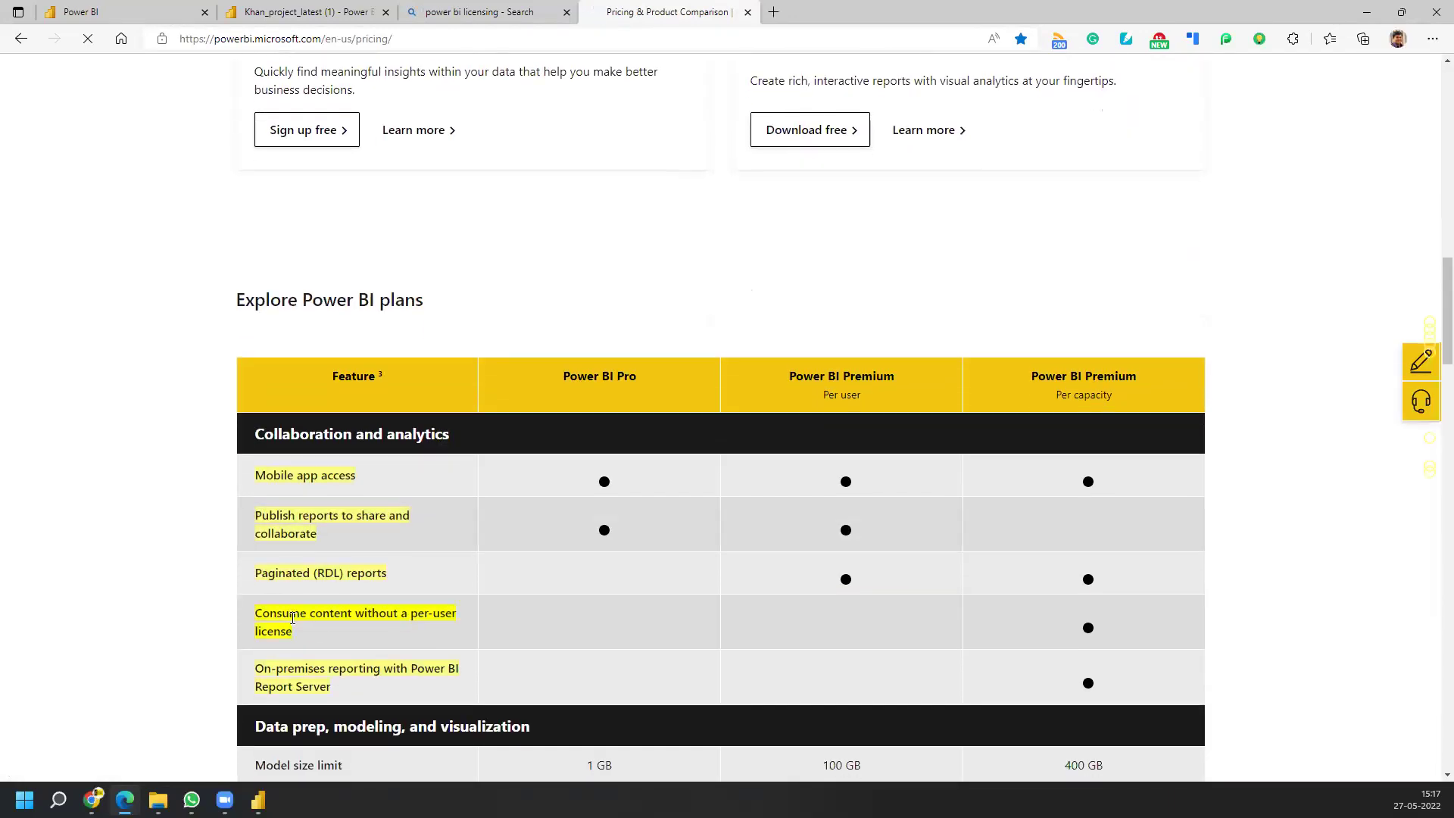
scroll(293, 618, down, 11)
scroll(340, 467, up, 3)
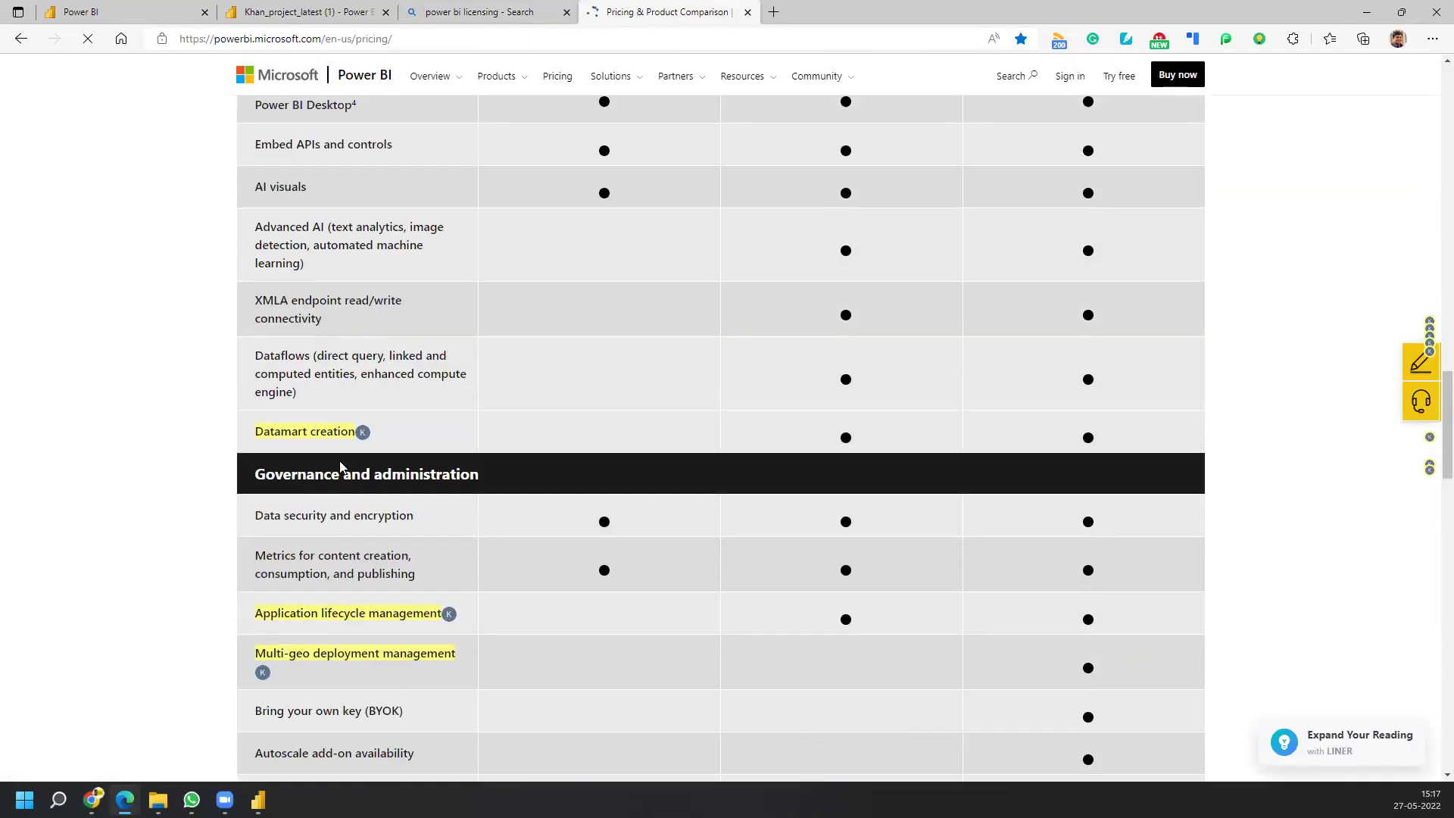
scroll(340, 468, up, 5)
scroll(383, 515, up, 2)
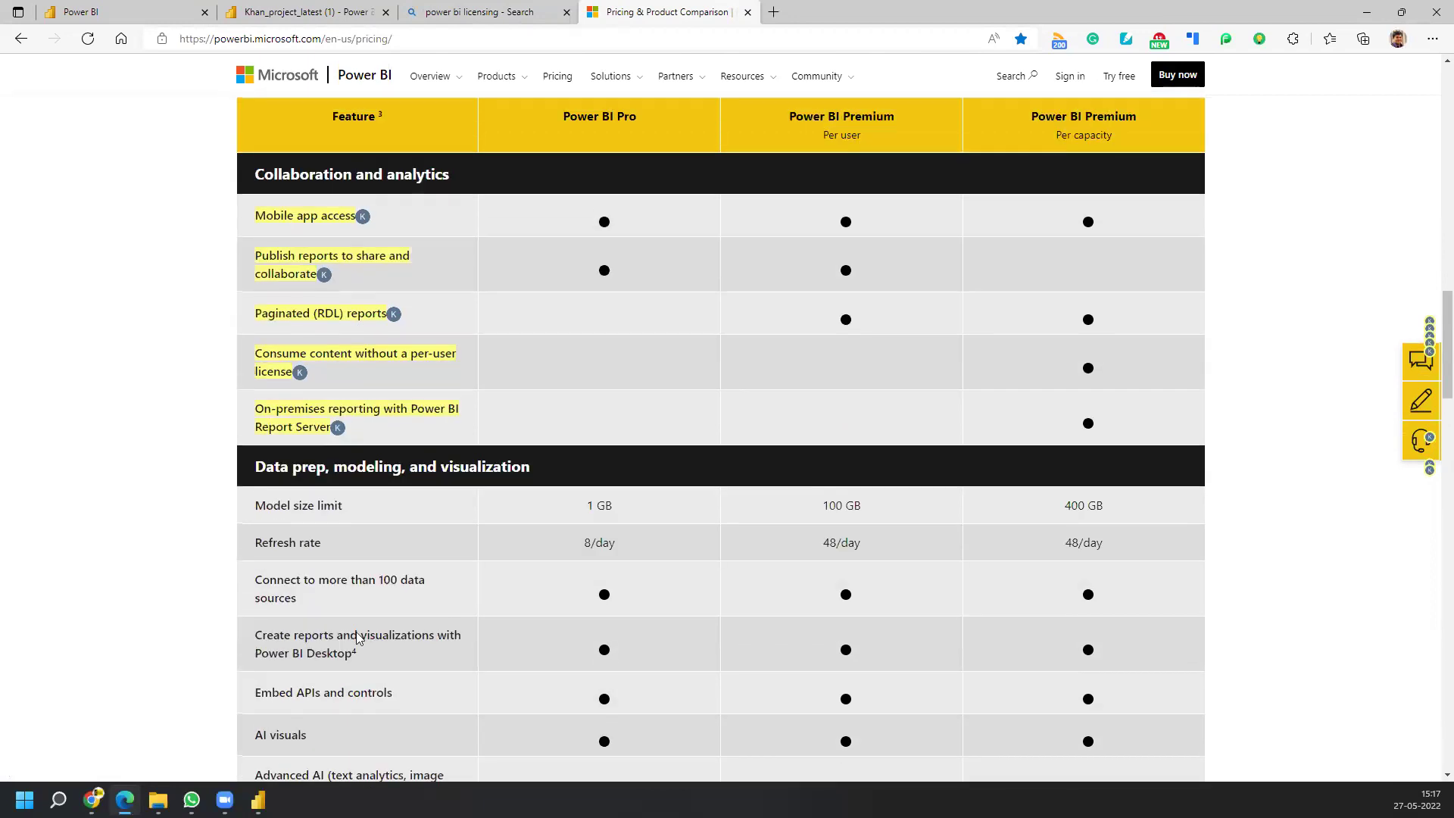
scroll(358, 638, down, 4)
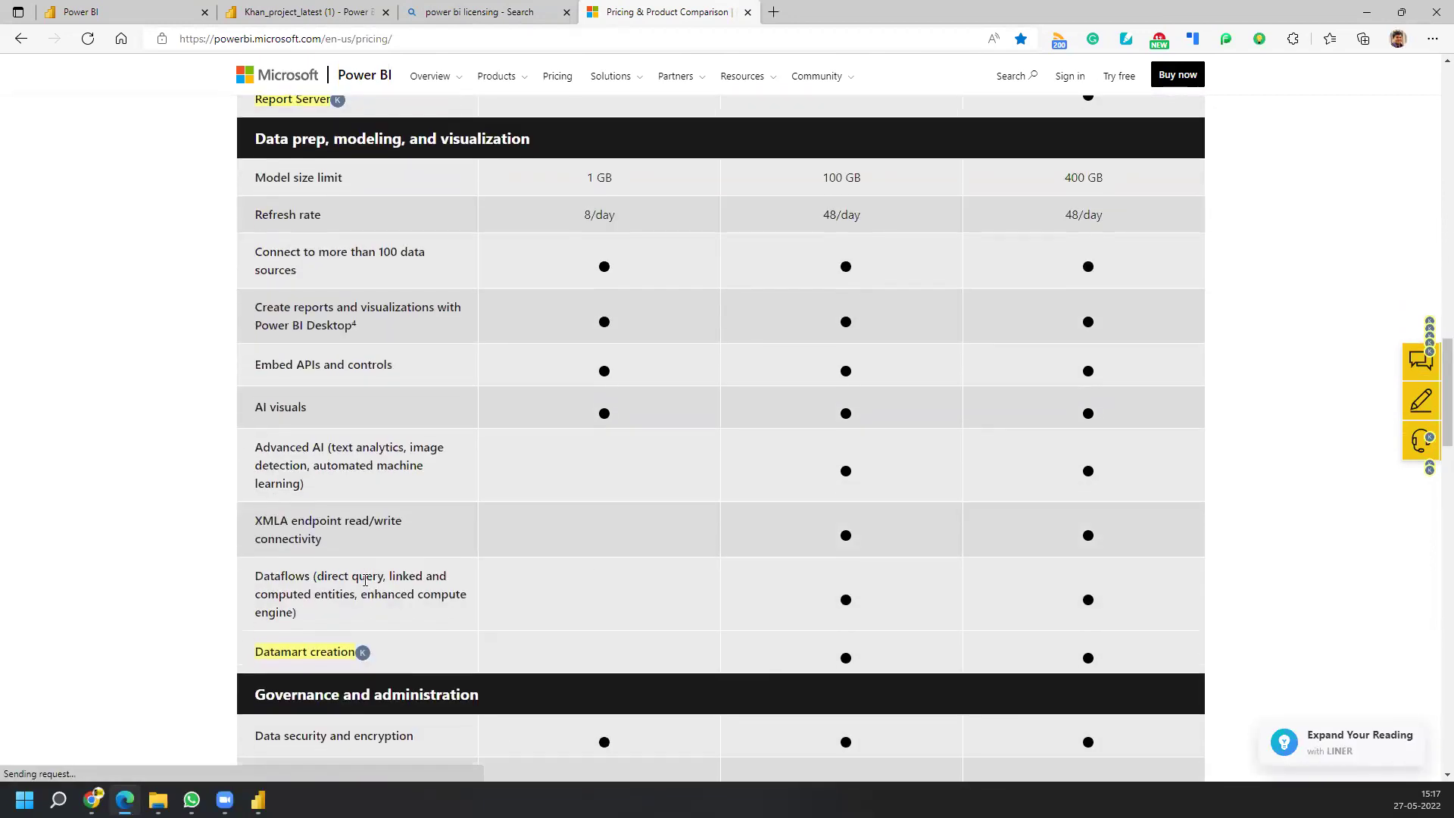
drag(313, 576, 384, 576)
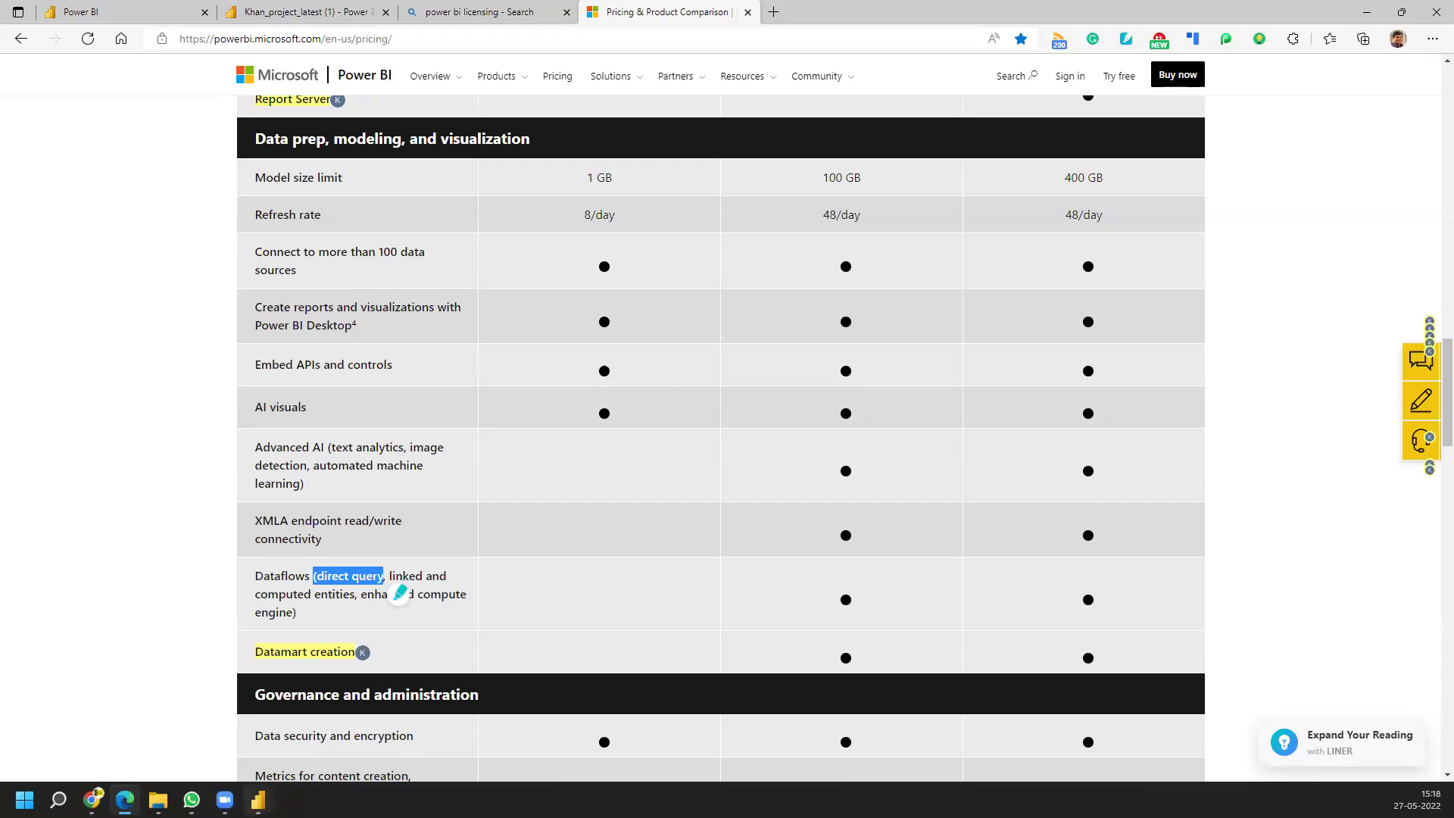
click(258, 800)
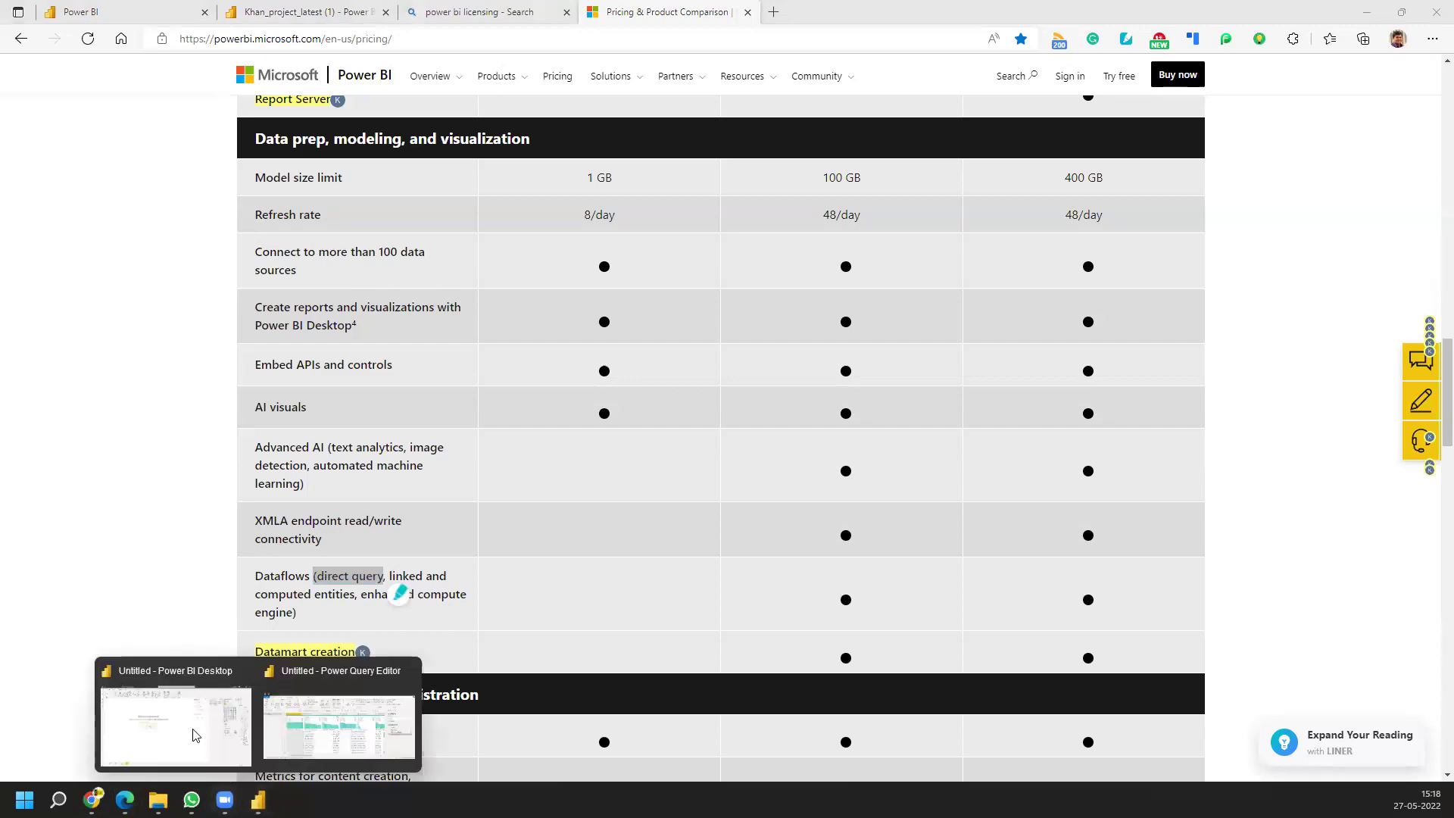
In Power BI Desktop, start a SQL Server DirectQuery connection with advanced options shown.
click(189, 731)
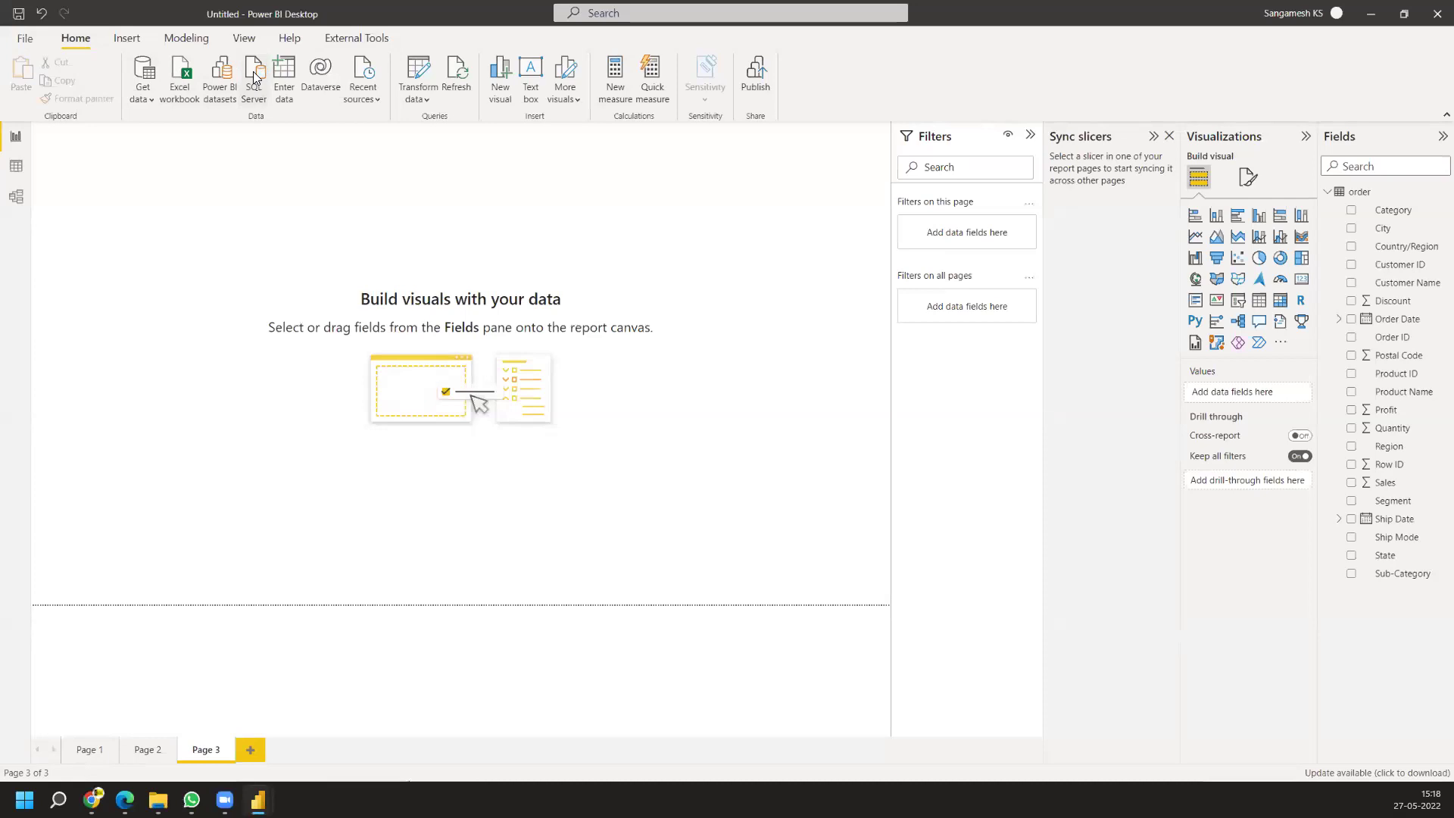
click(255, 76)
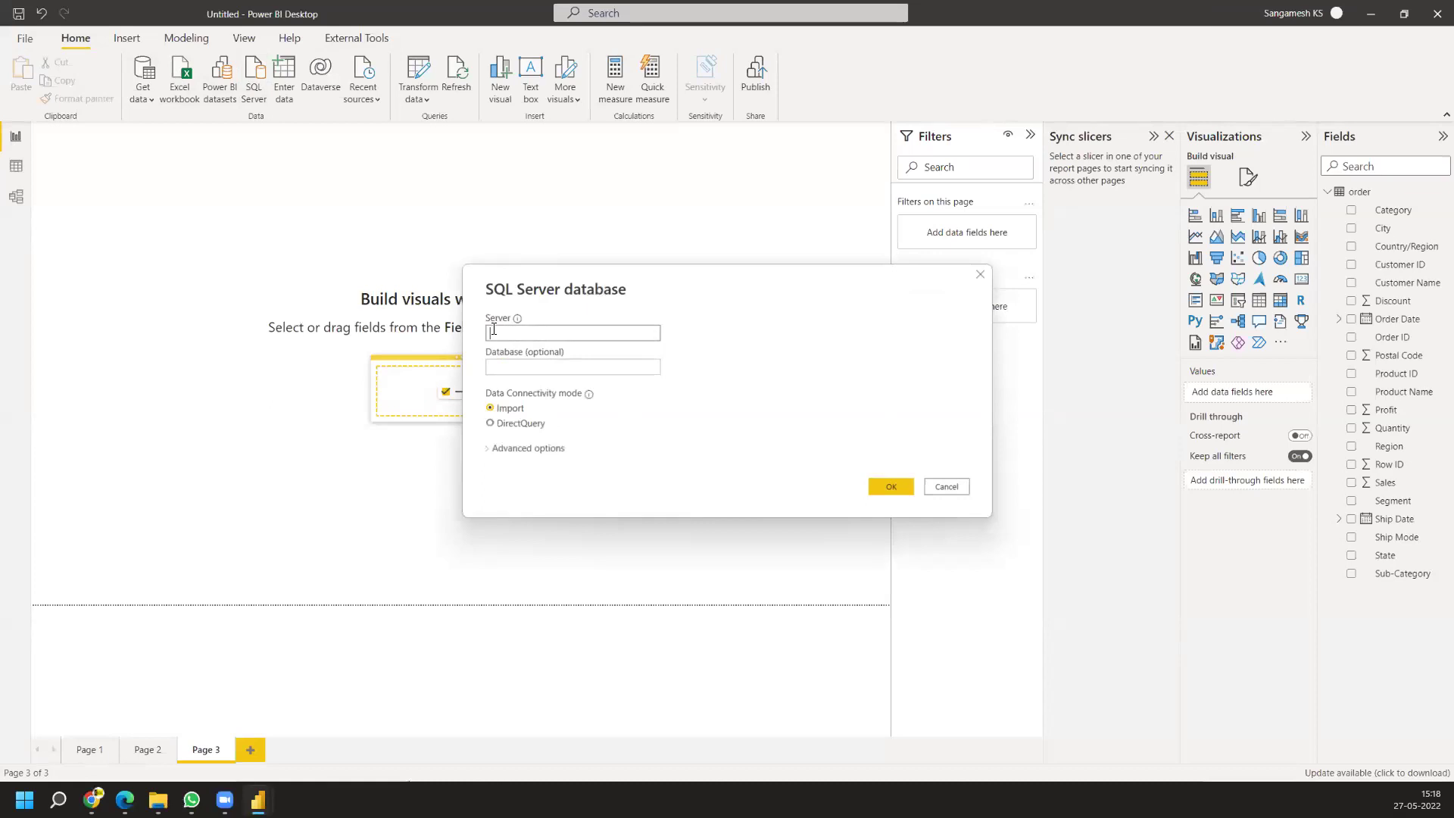
click(514, 367)
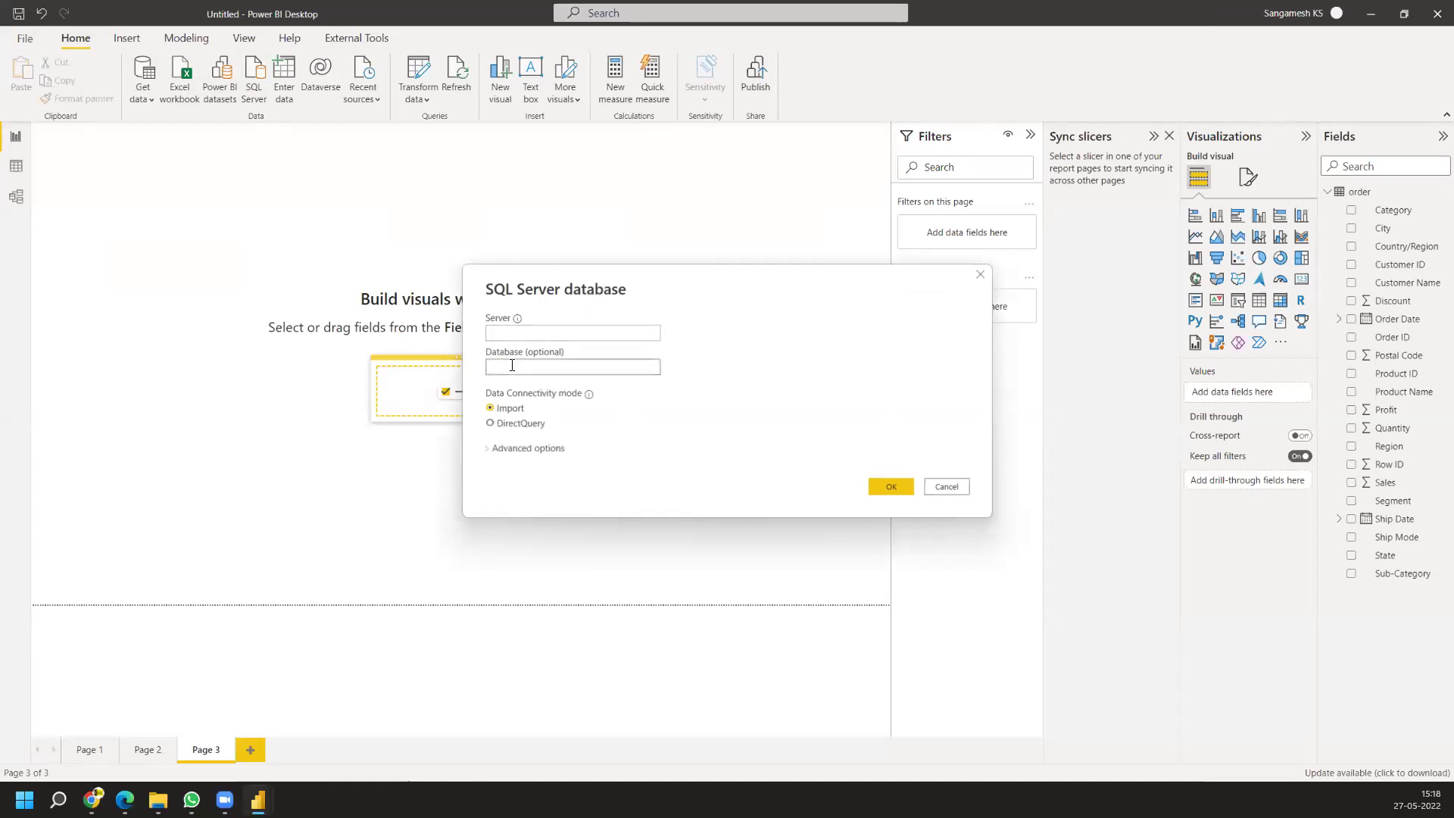
click(491, 424)
click(491, 448)
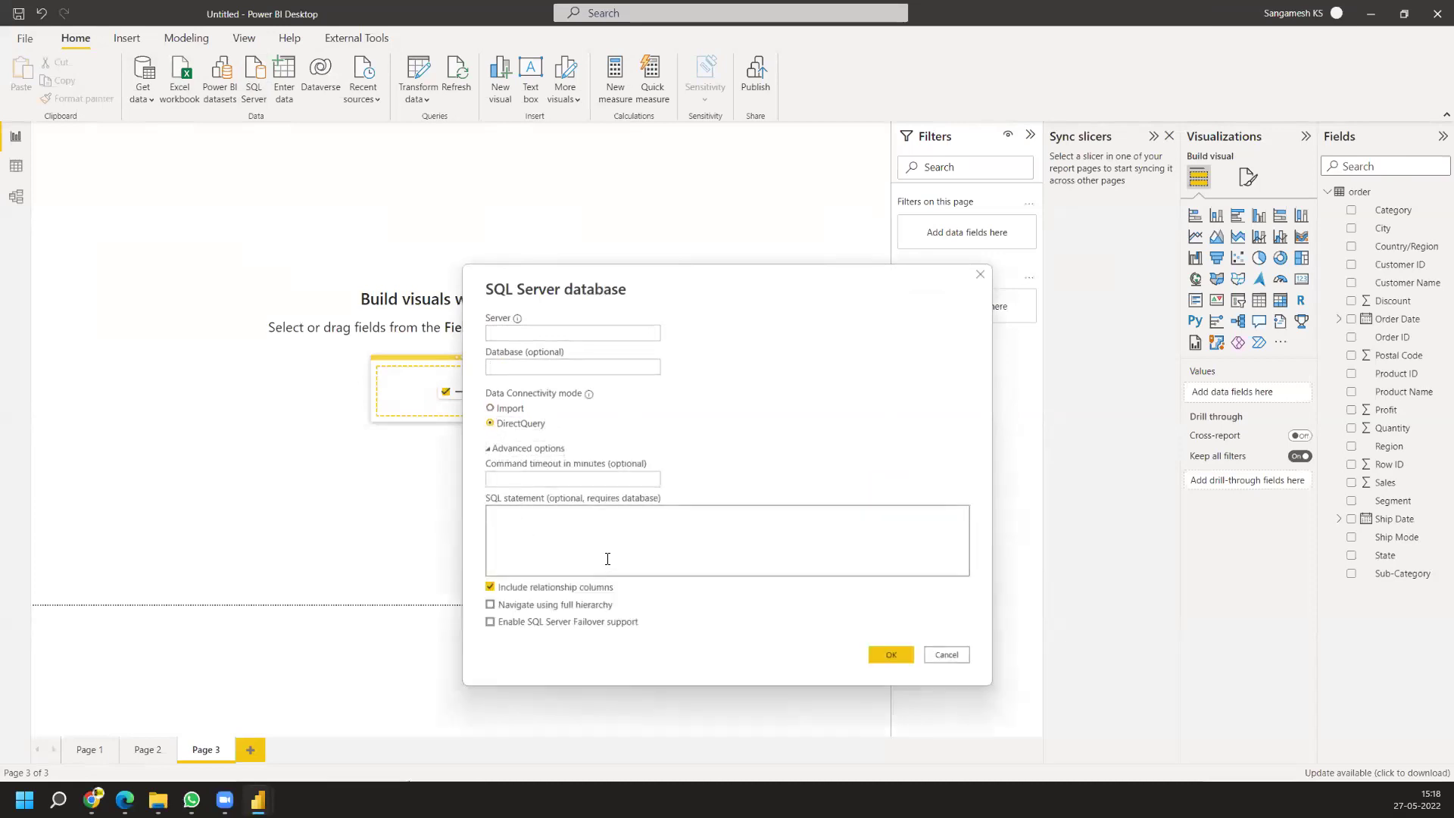
Enter a sample 'select * from xyztable' statement, cancel the connection, and open Data view.
text(selecty)
key(BackSpace)
key(BackSpace)
text(* from)
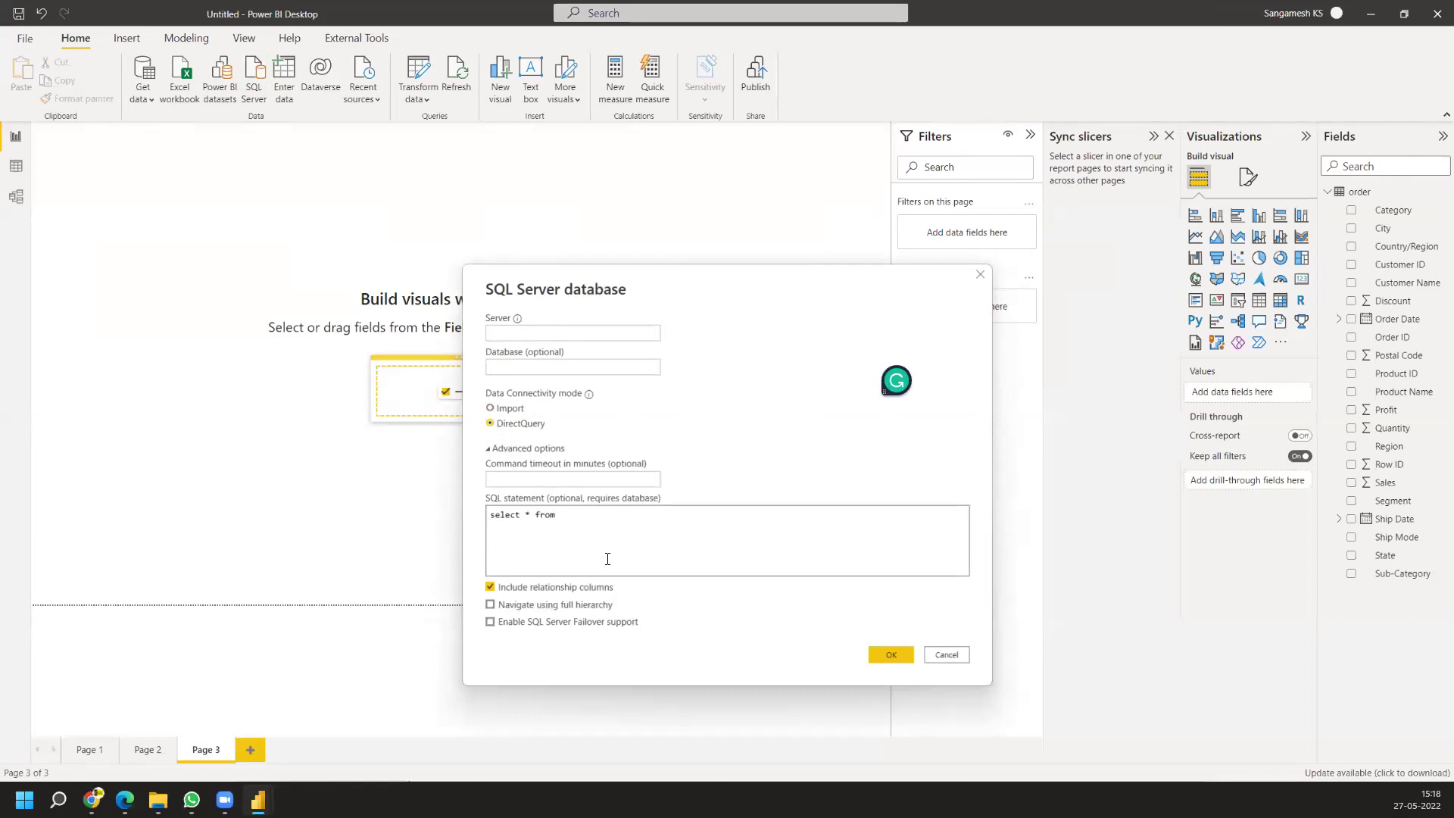
text( xyz tabl;)
key(BackSpace)
key(BackSpace)
text(le)
key(ctrl+Left)
key(BackSpace)
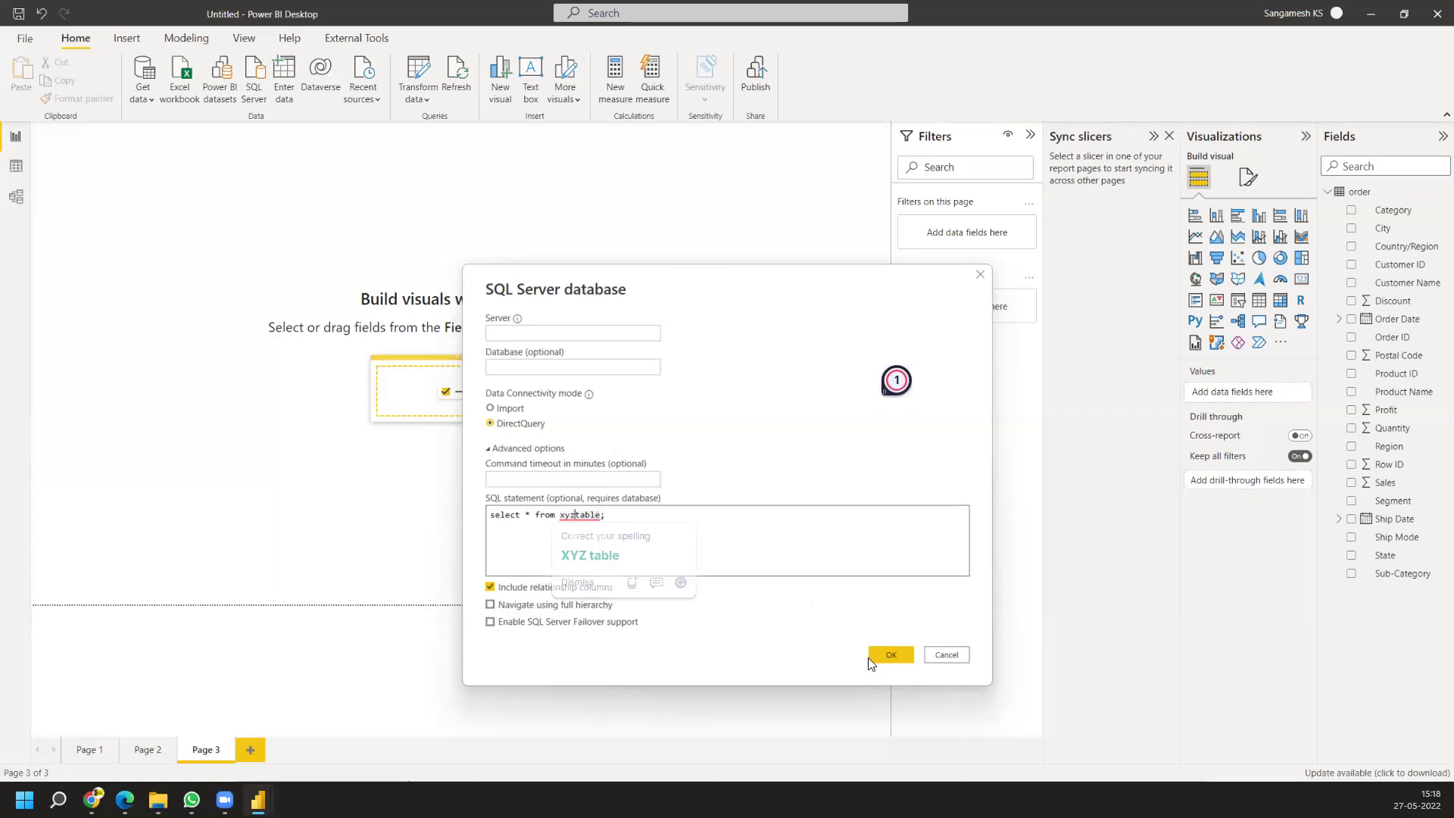
click(947, 655)
click(15, 168)
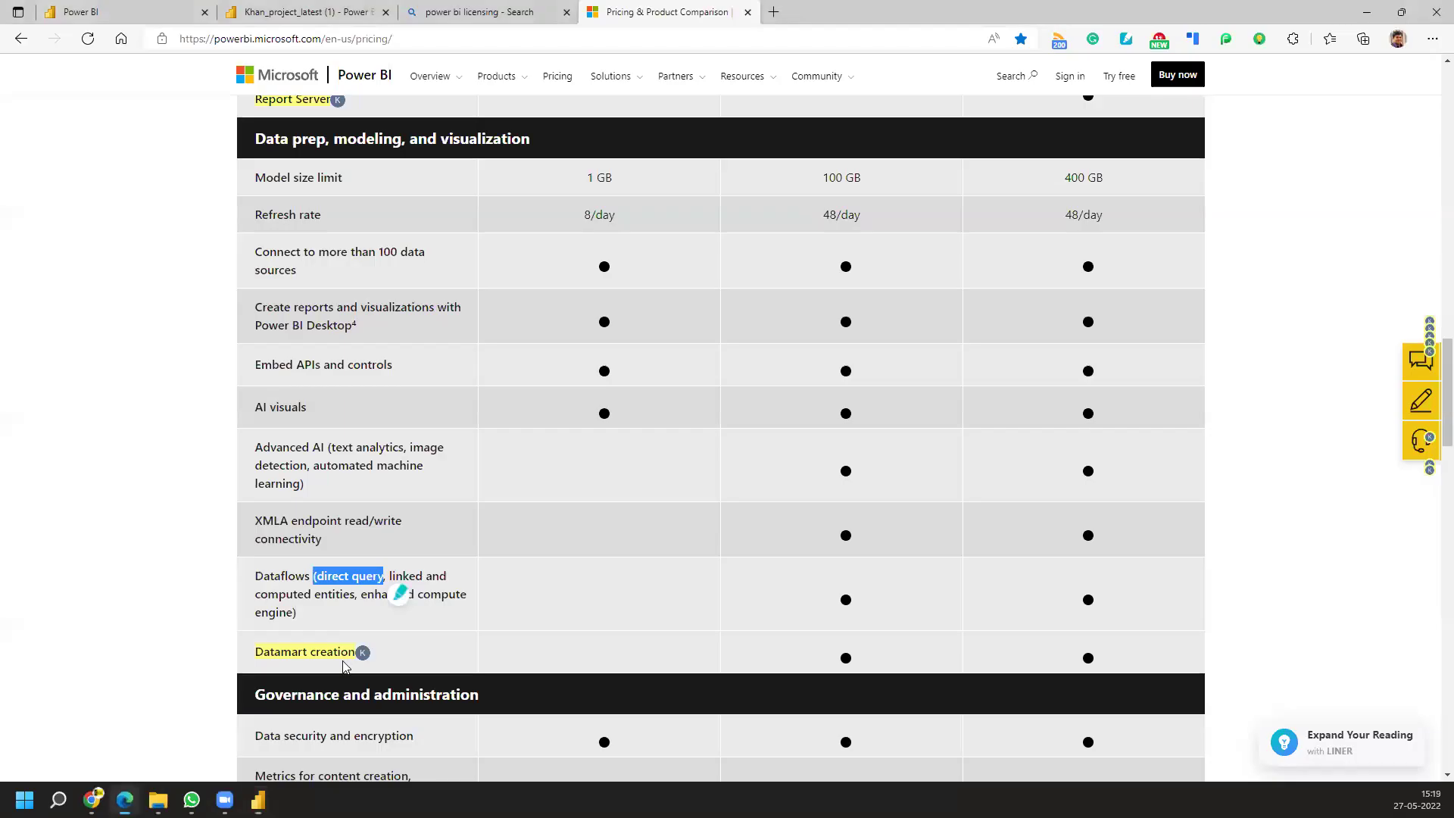
Return from Power BI Desktop to the Power BI pricing page in Edge.
click(114, 716)
Clear the page selection and go back to the Power BI tab with the Sales by Category report.
click(435, 578)
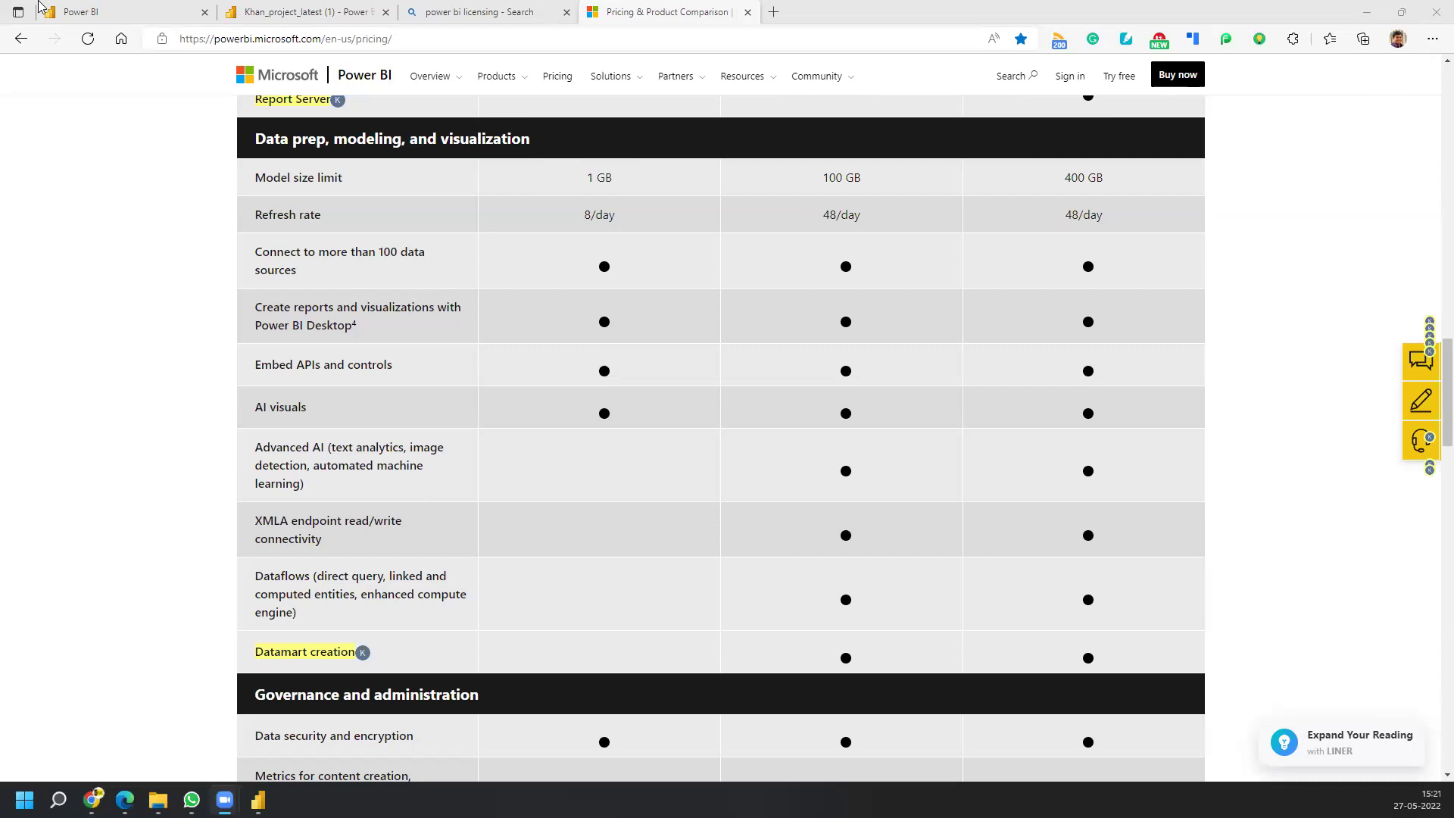
click(71, 12)
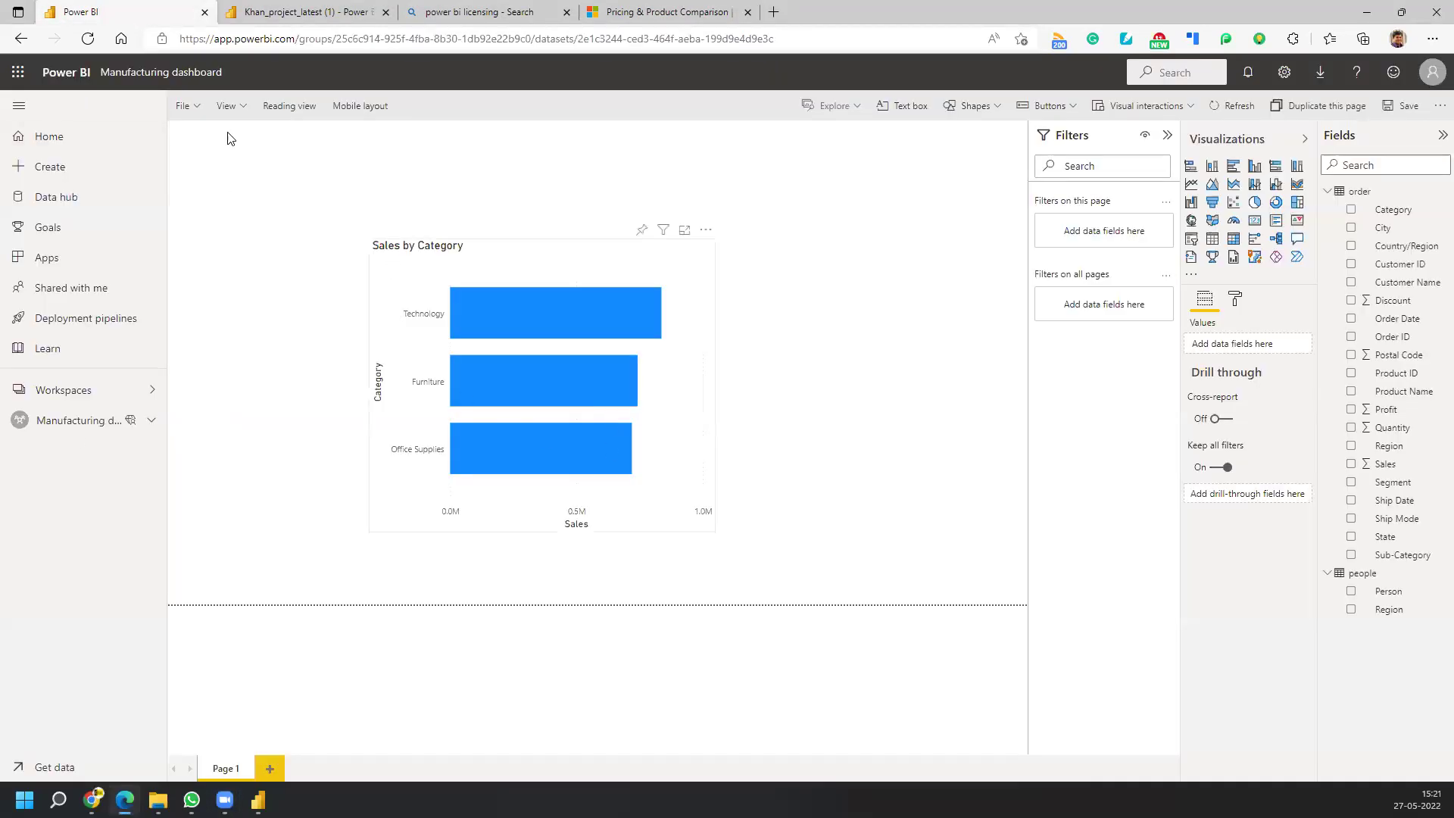
Save the Sales by Category report as 'test111' in the Manufacturing dashboard [Test] workspace.
click(76, 394)
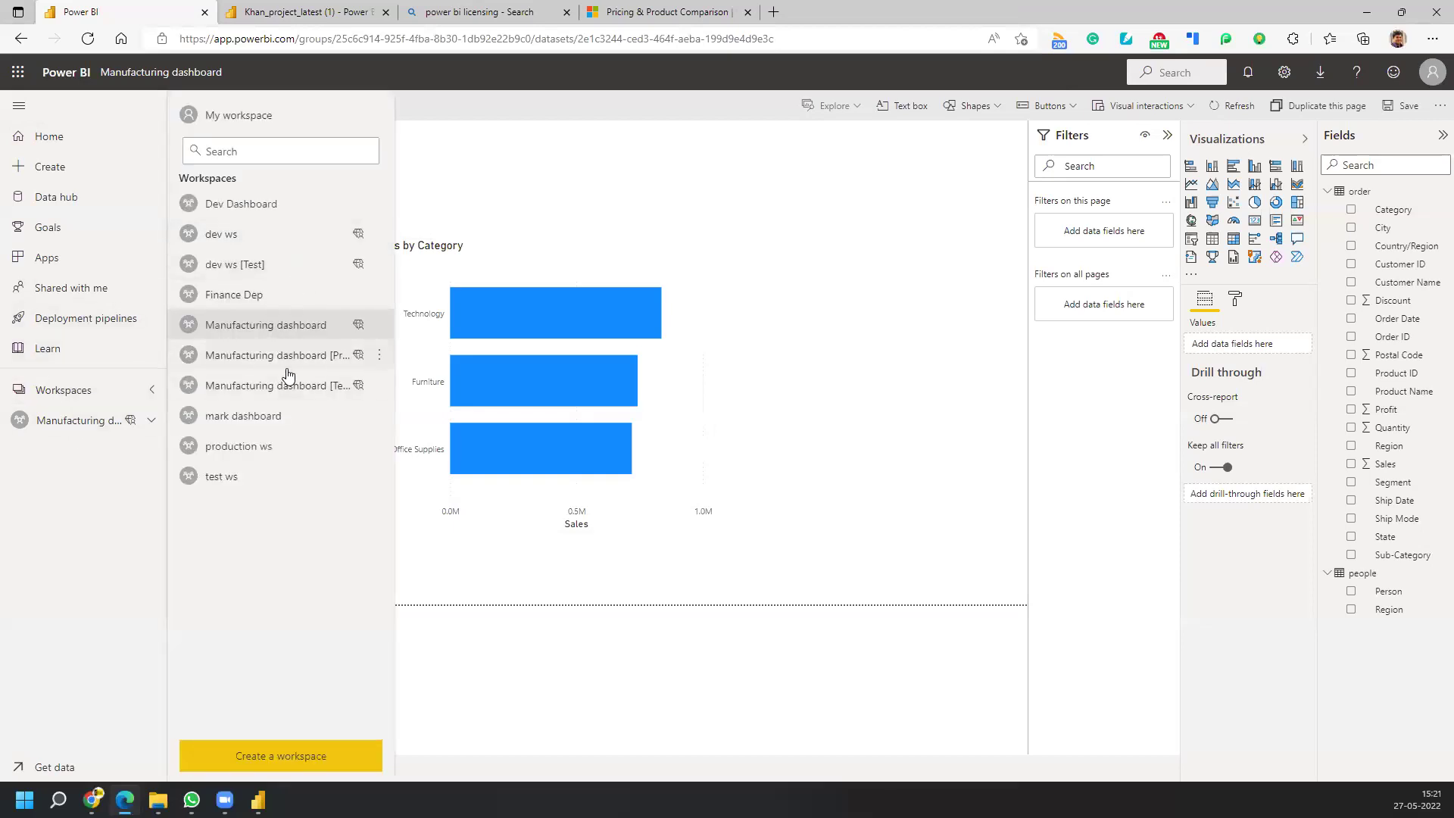
click(287, 392)
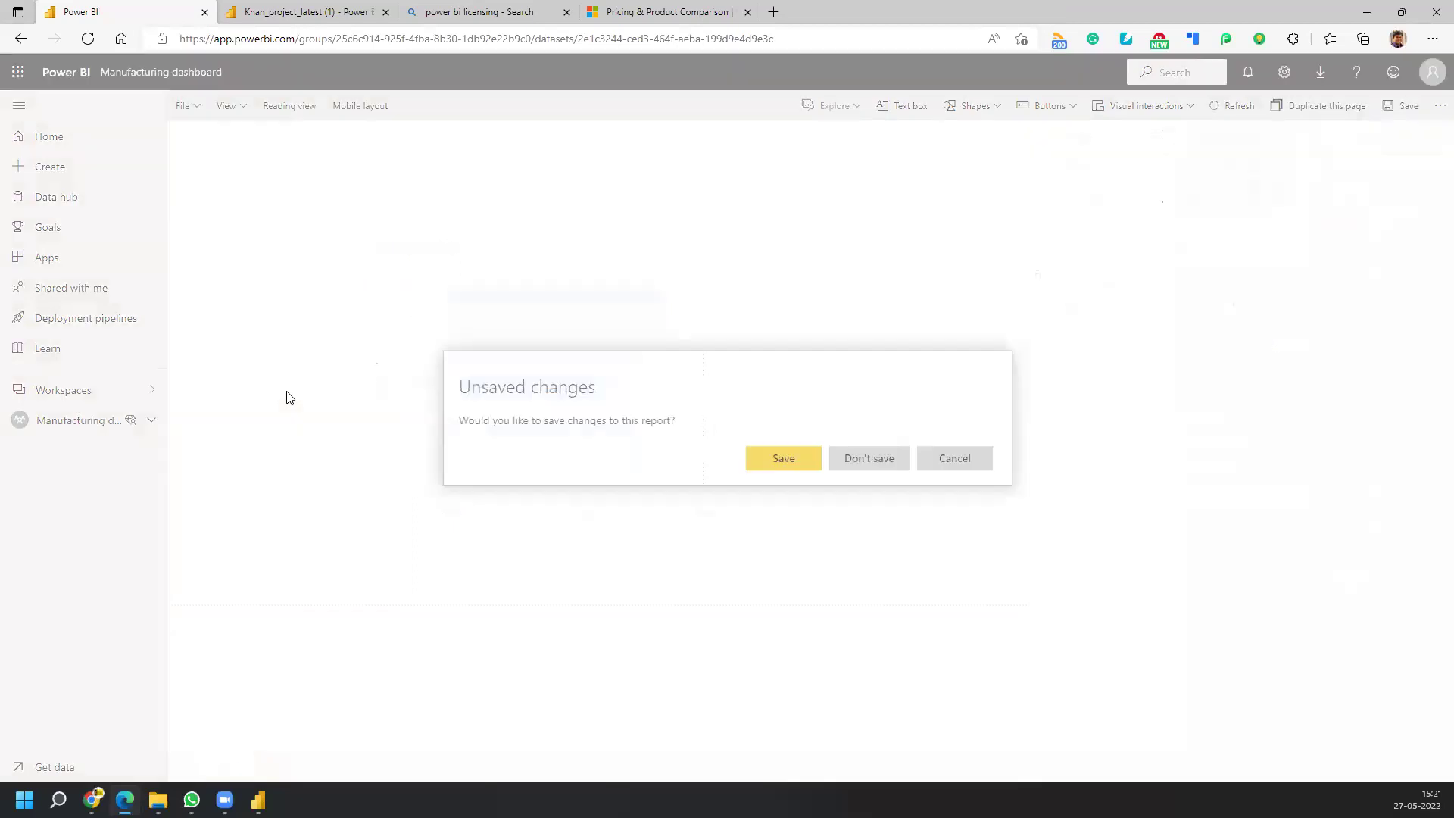
click(786, 459)
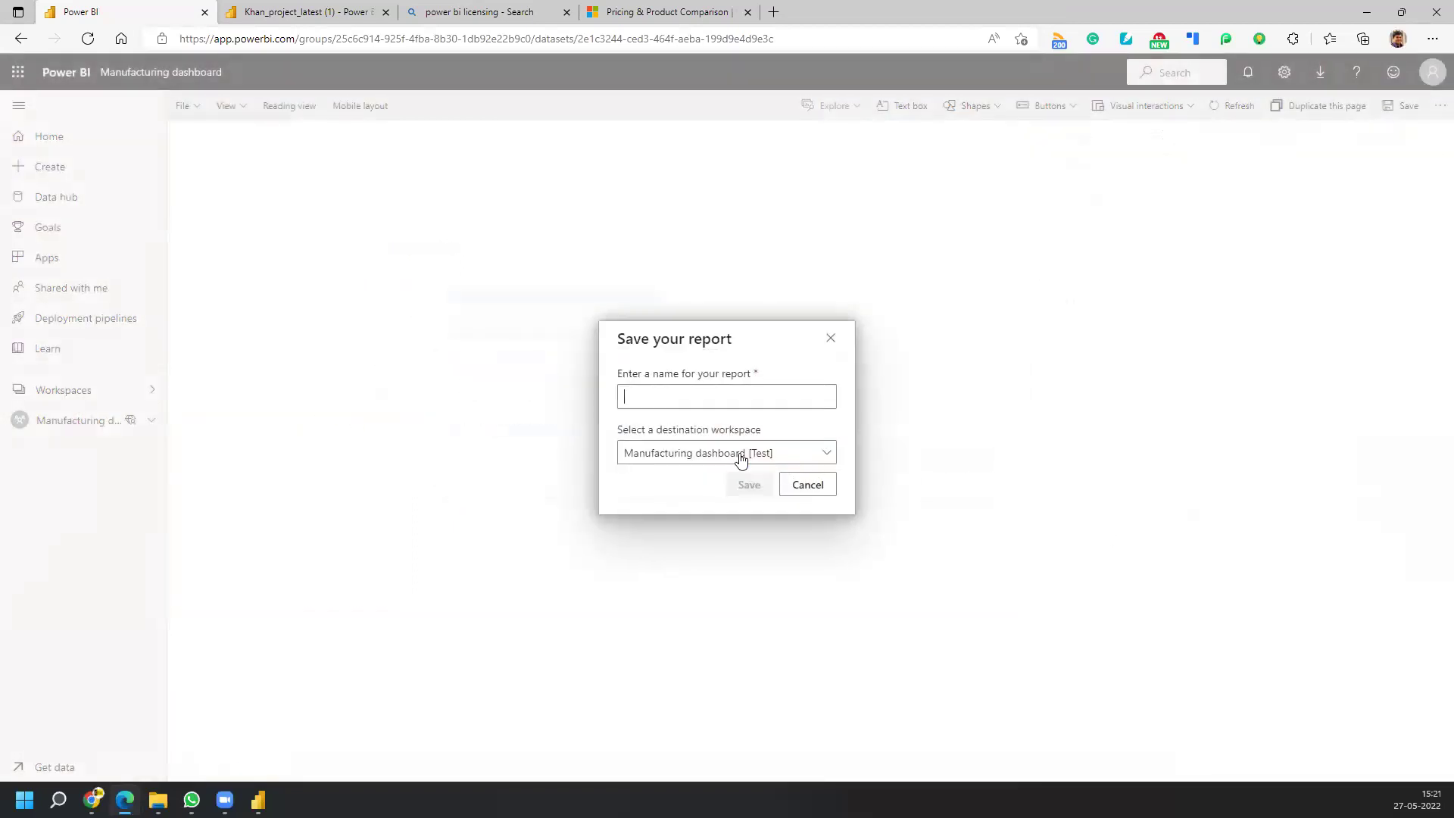
click(699, 400)
text(test111)
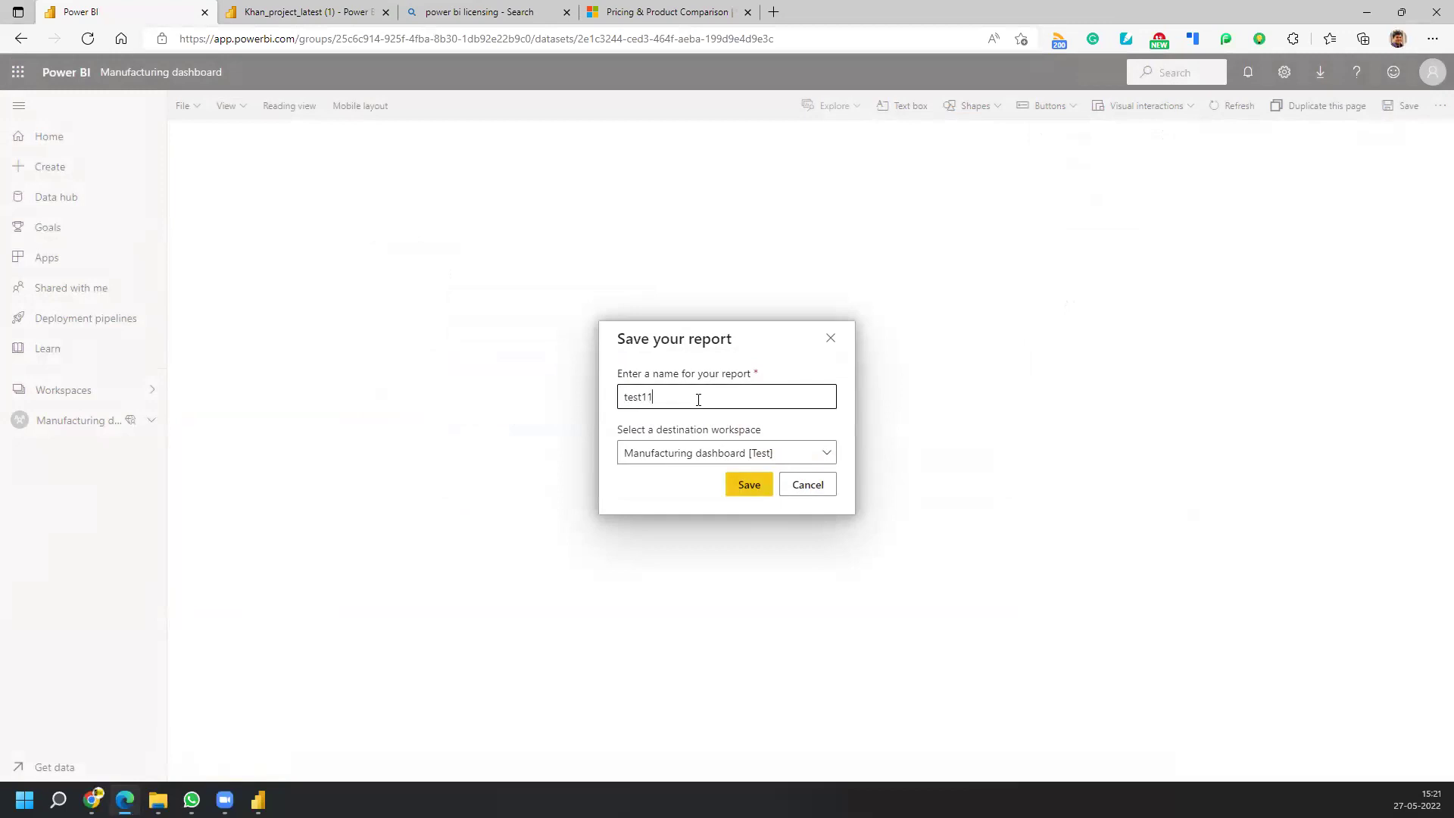
click(748, 488)
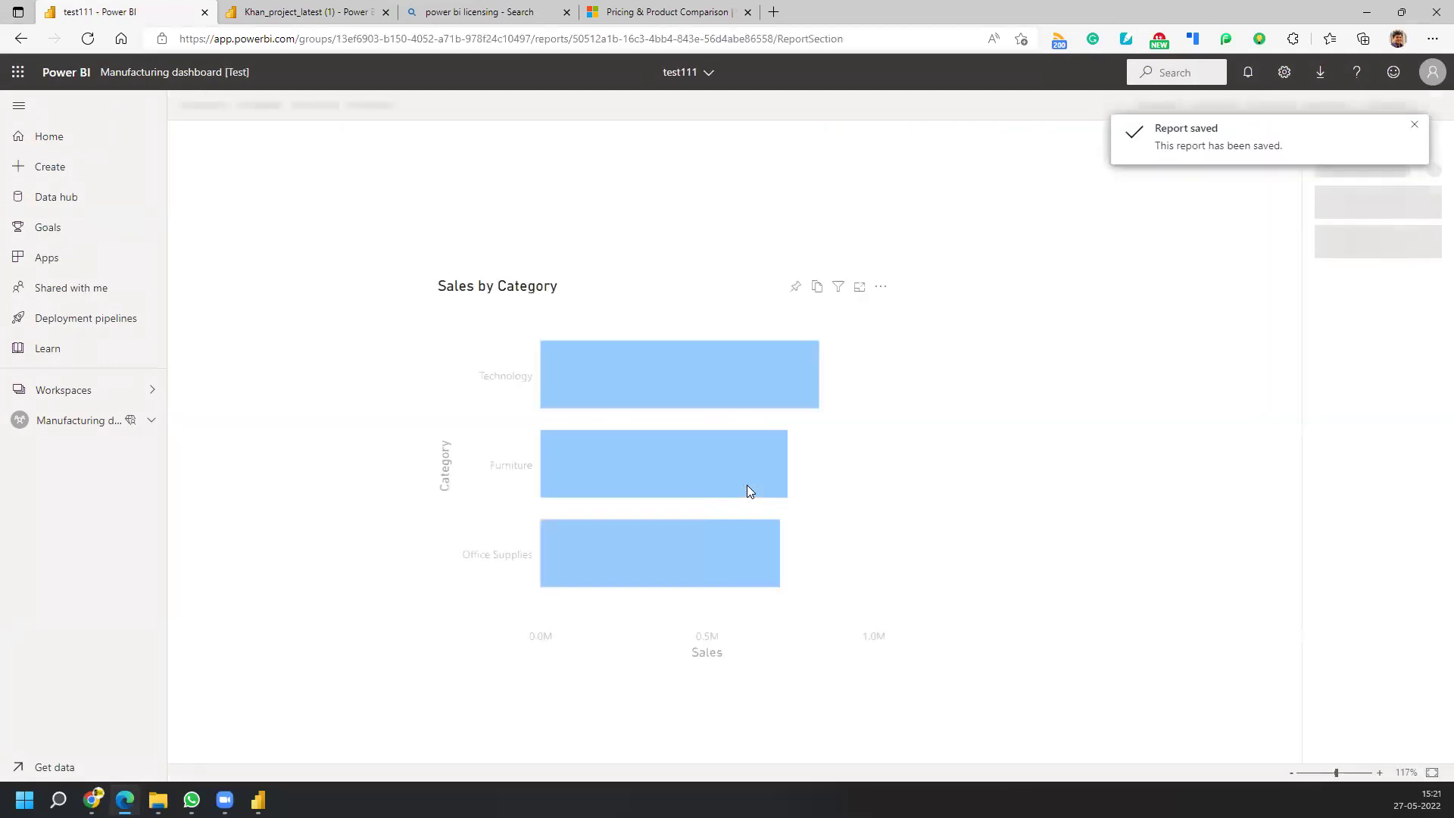
click(116, 400)
Look through the Test and Production workspaces, then open the development Manufacturing dashboard workspace.
click(287, 385)
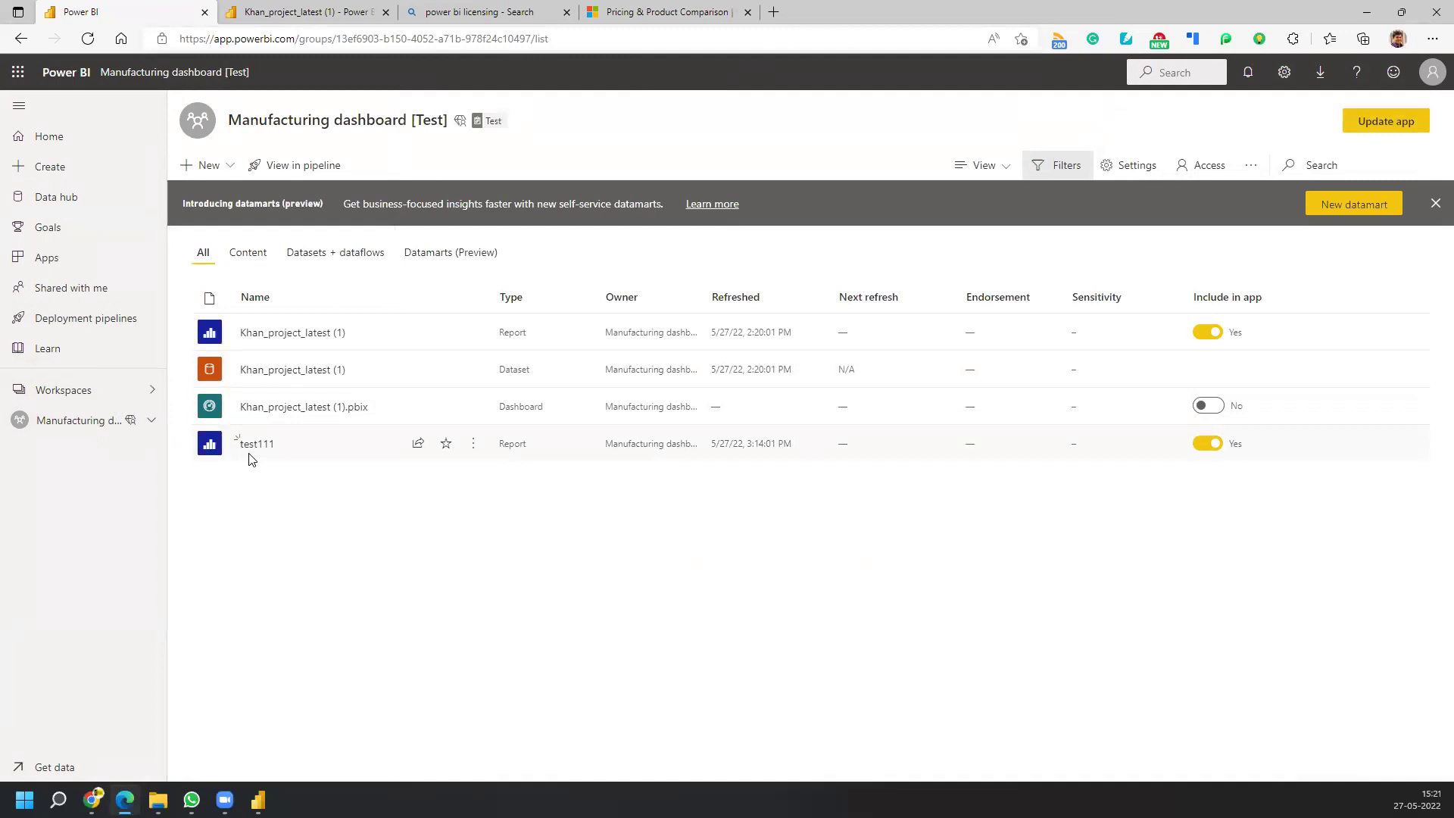
click(89, 390)
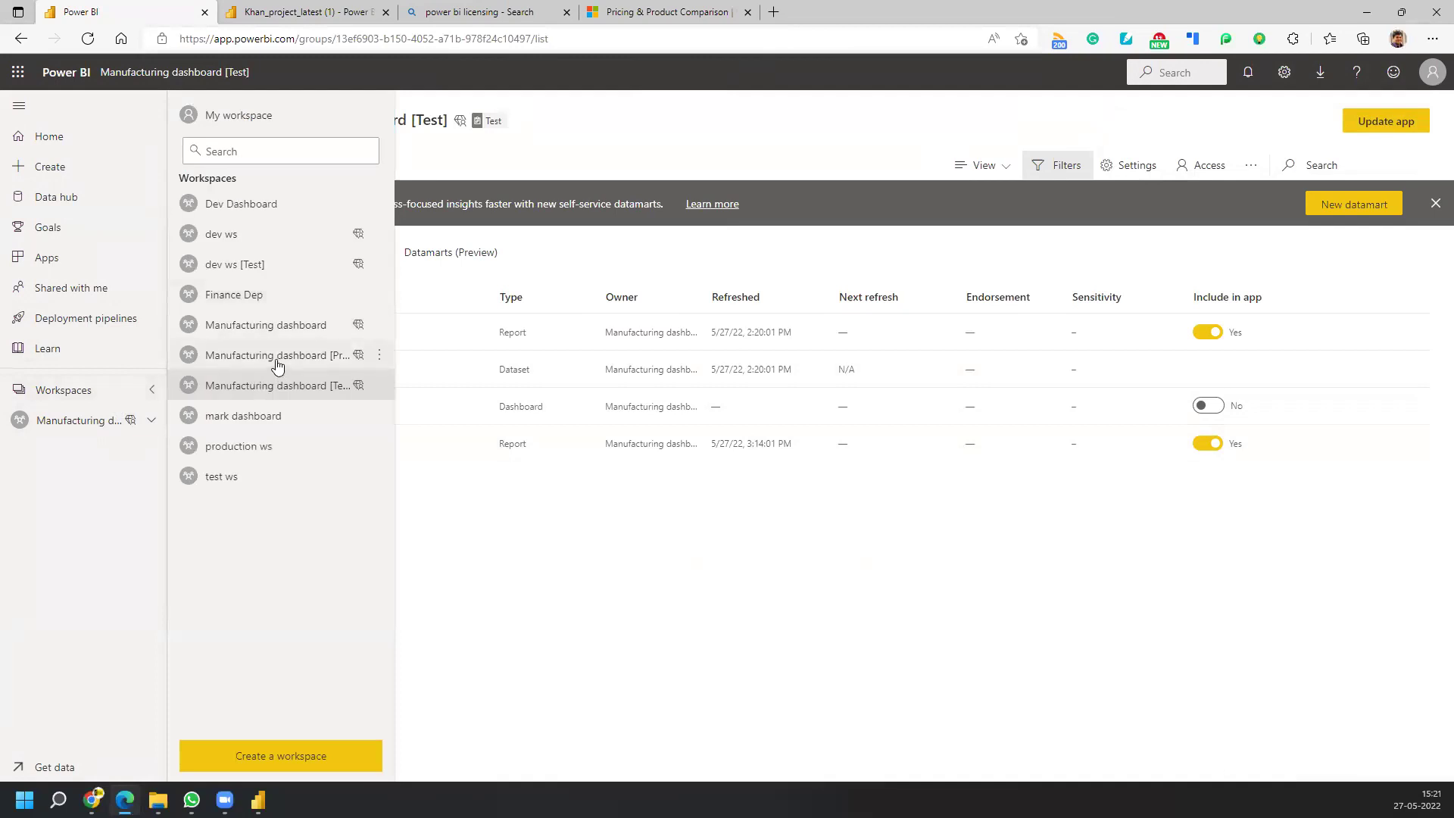
click(276, 362)
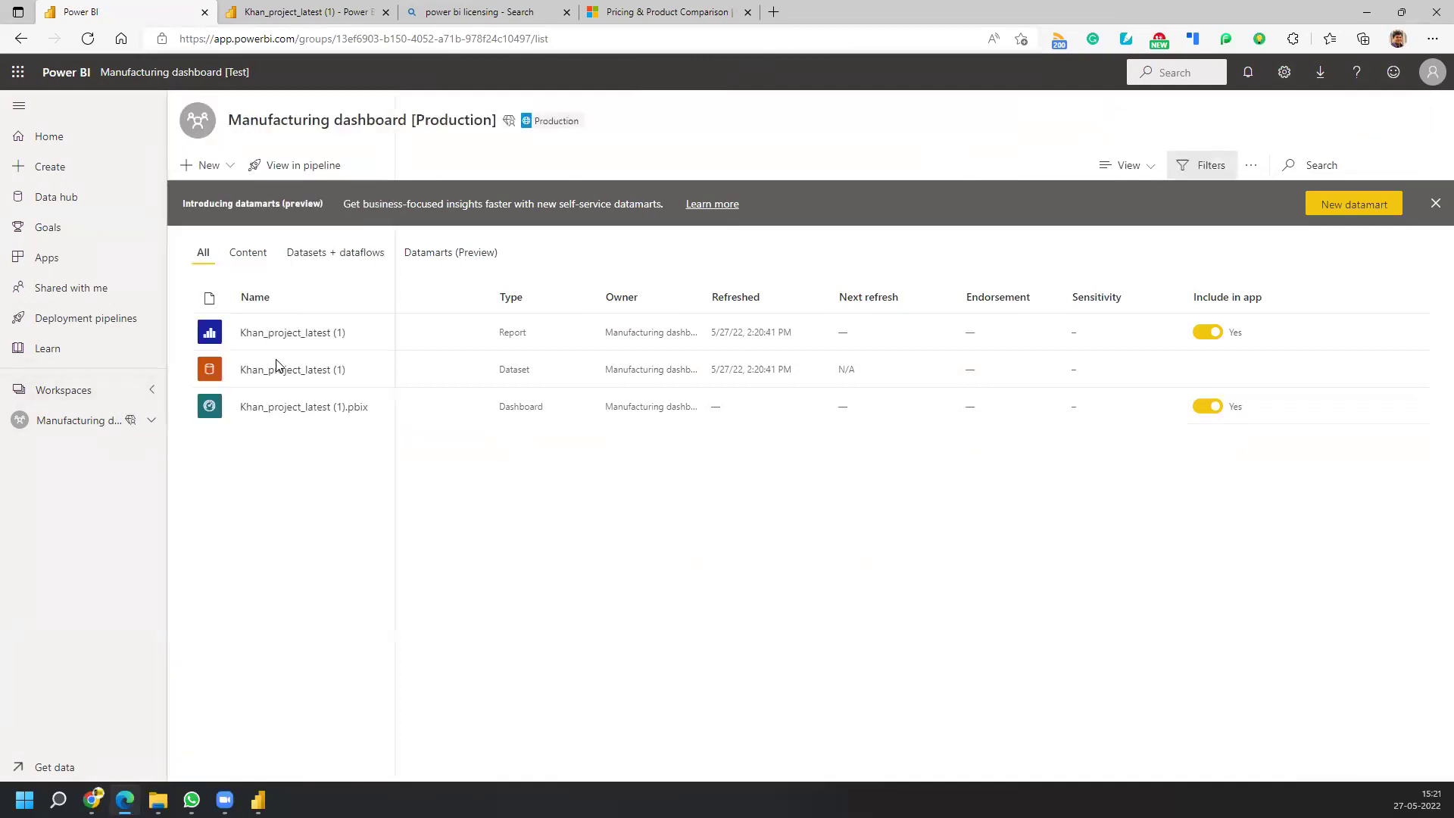
click(85, 399)
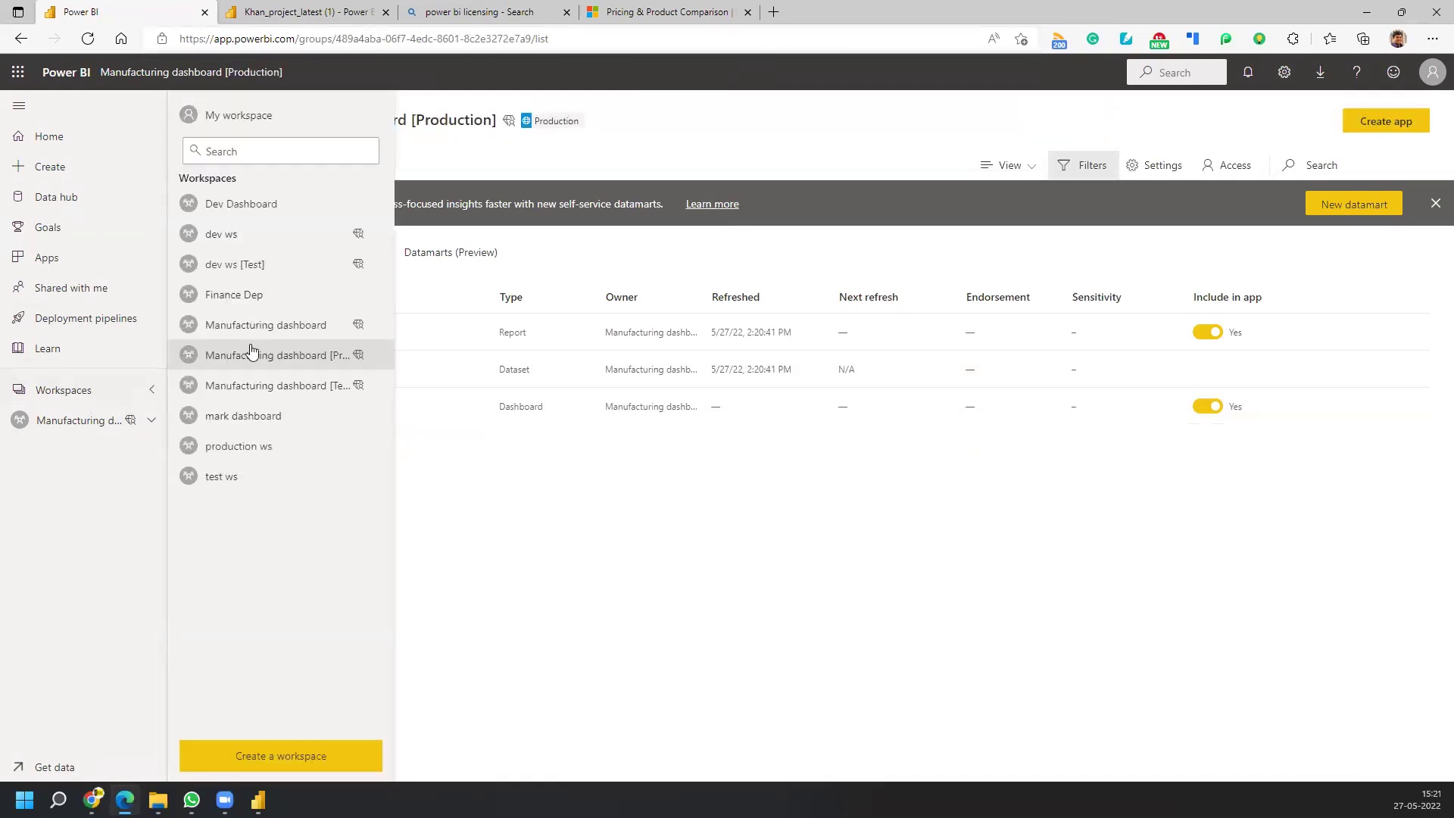
click(256, 330)
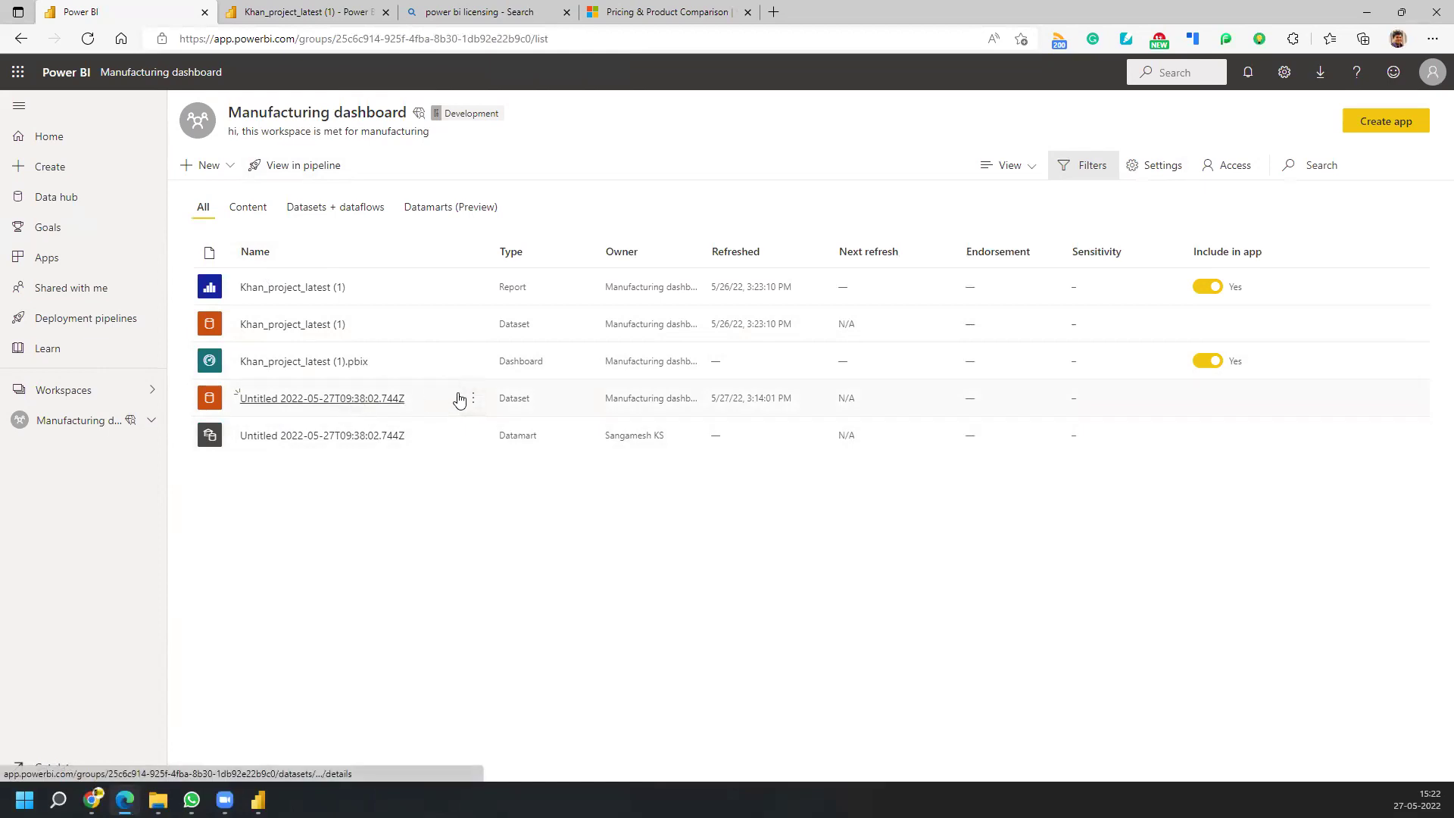
Show the Untitled dataset's lineage, close Impact analysis, and trace the Web, Excel and Text/CSV sources.
click(474, 400)
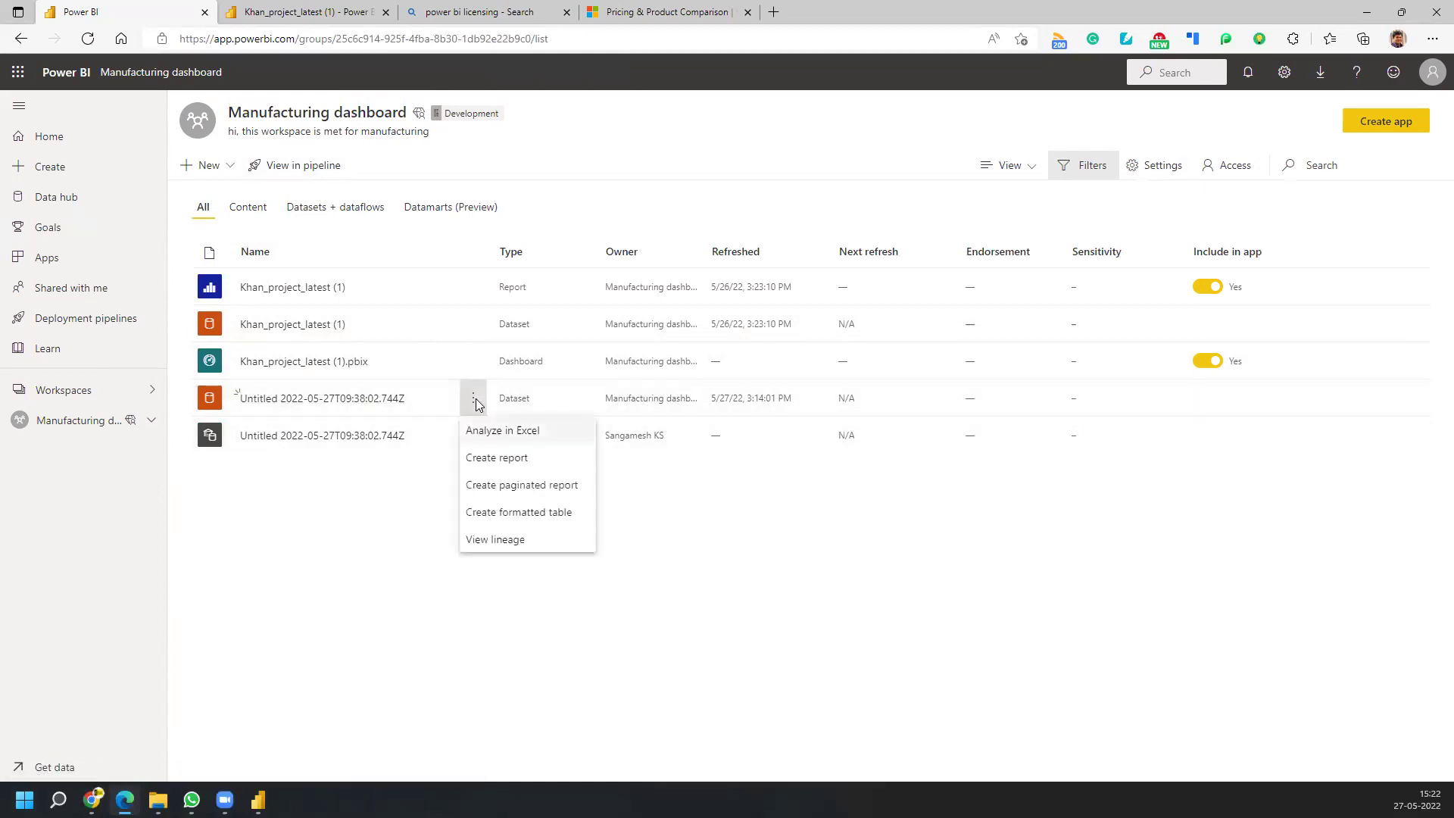
click(496, 541)
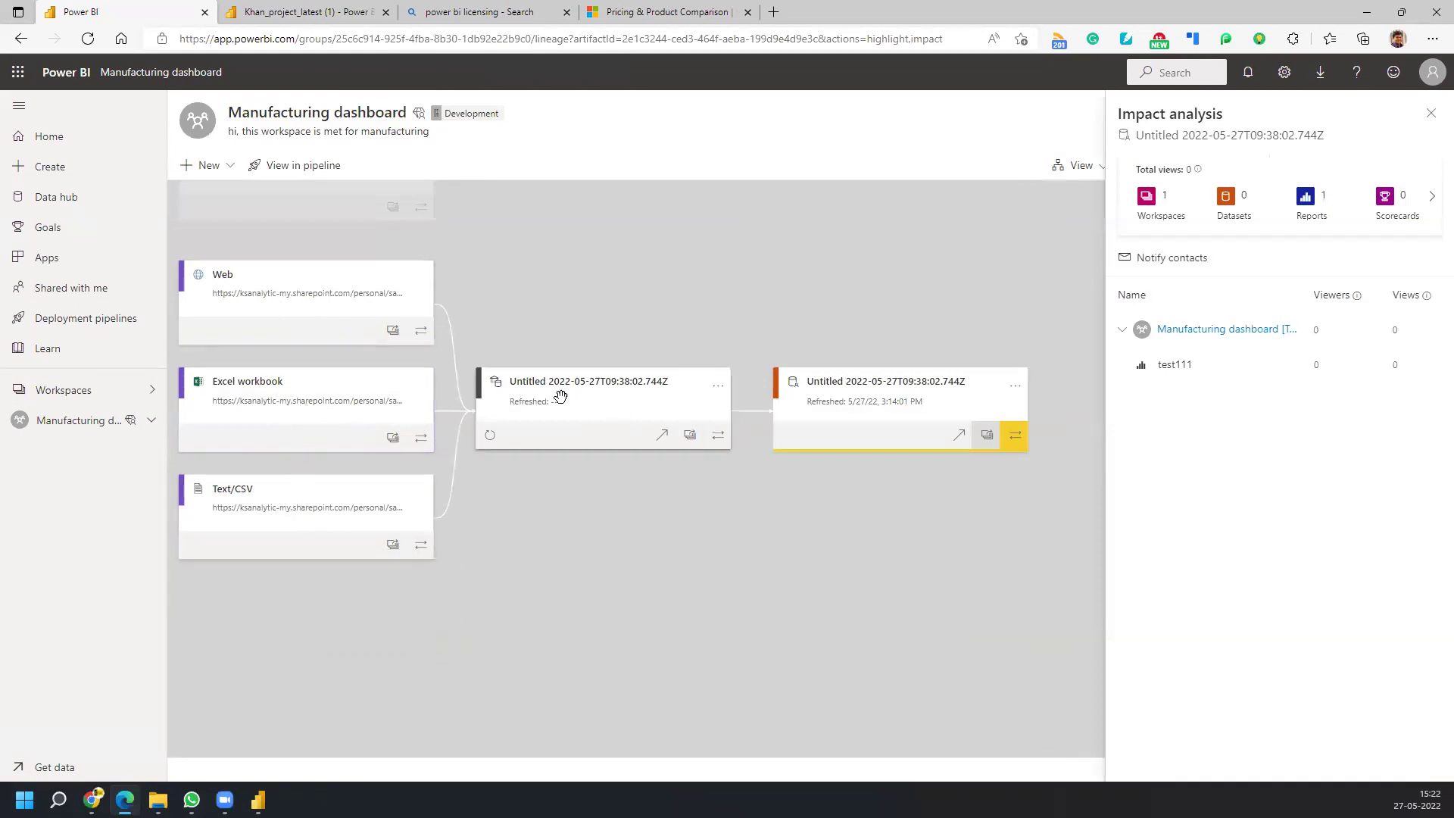
scroll(379, 416, up, 5)
click(356, 397)
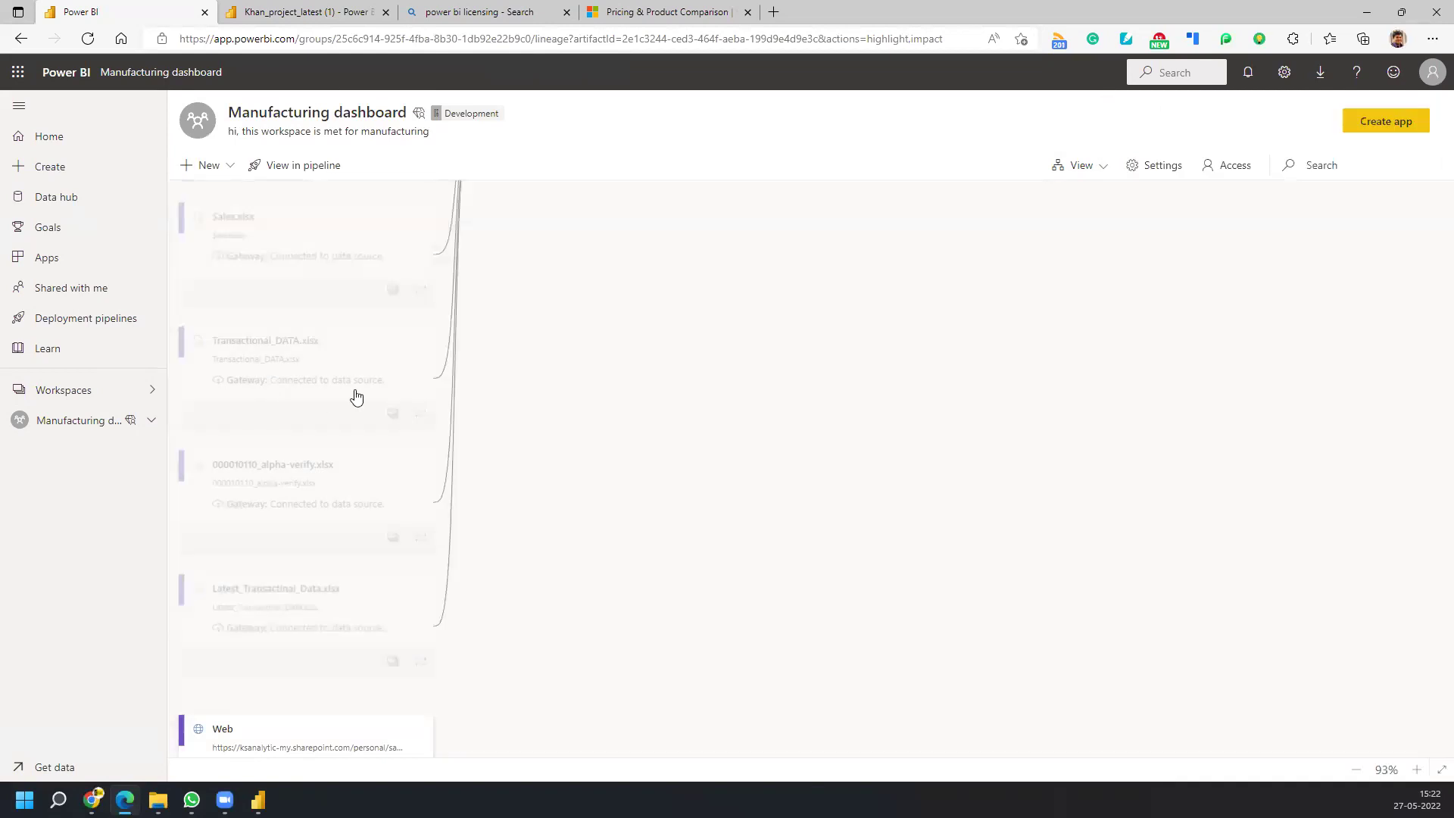
scroll(349, 382, up, 5)
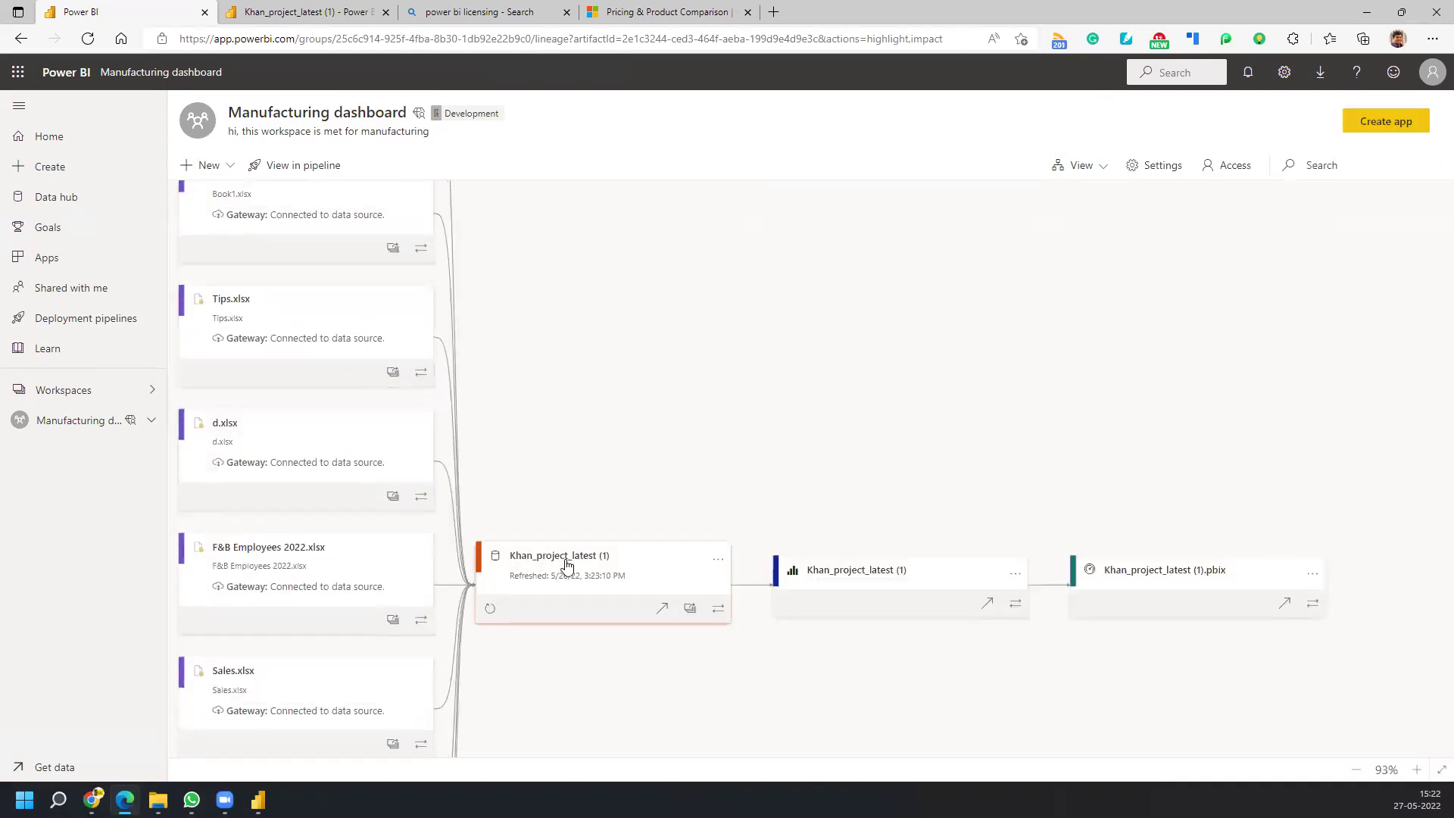
scroll(454, 454, down, 2)
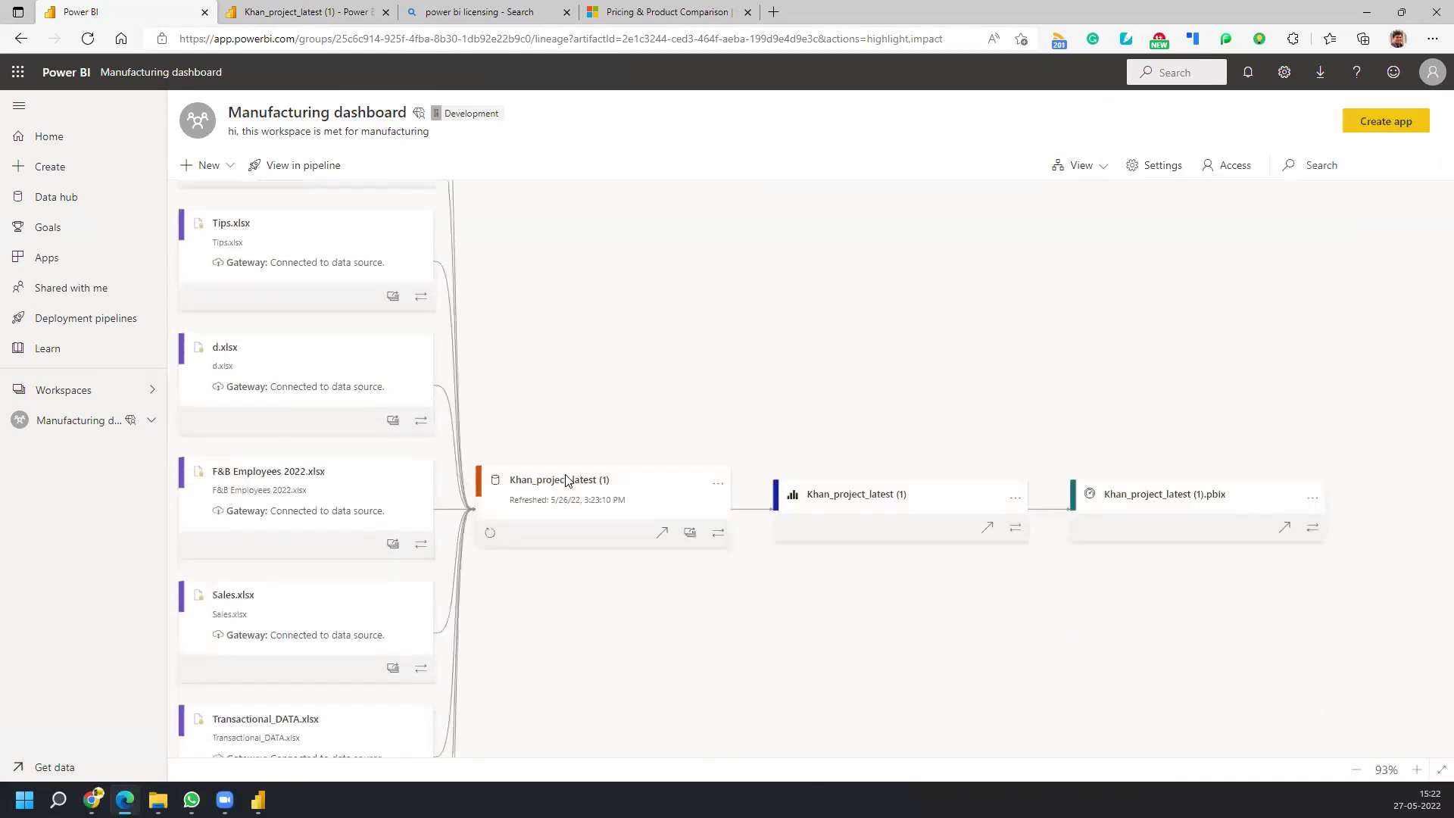
scroll(656, 570, down, 4)
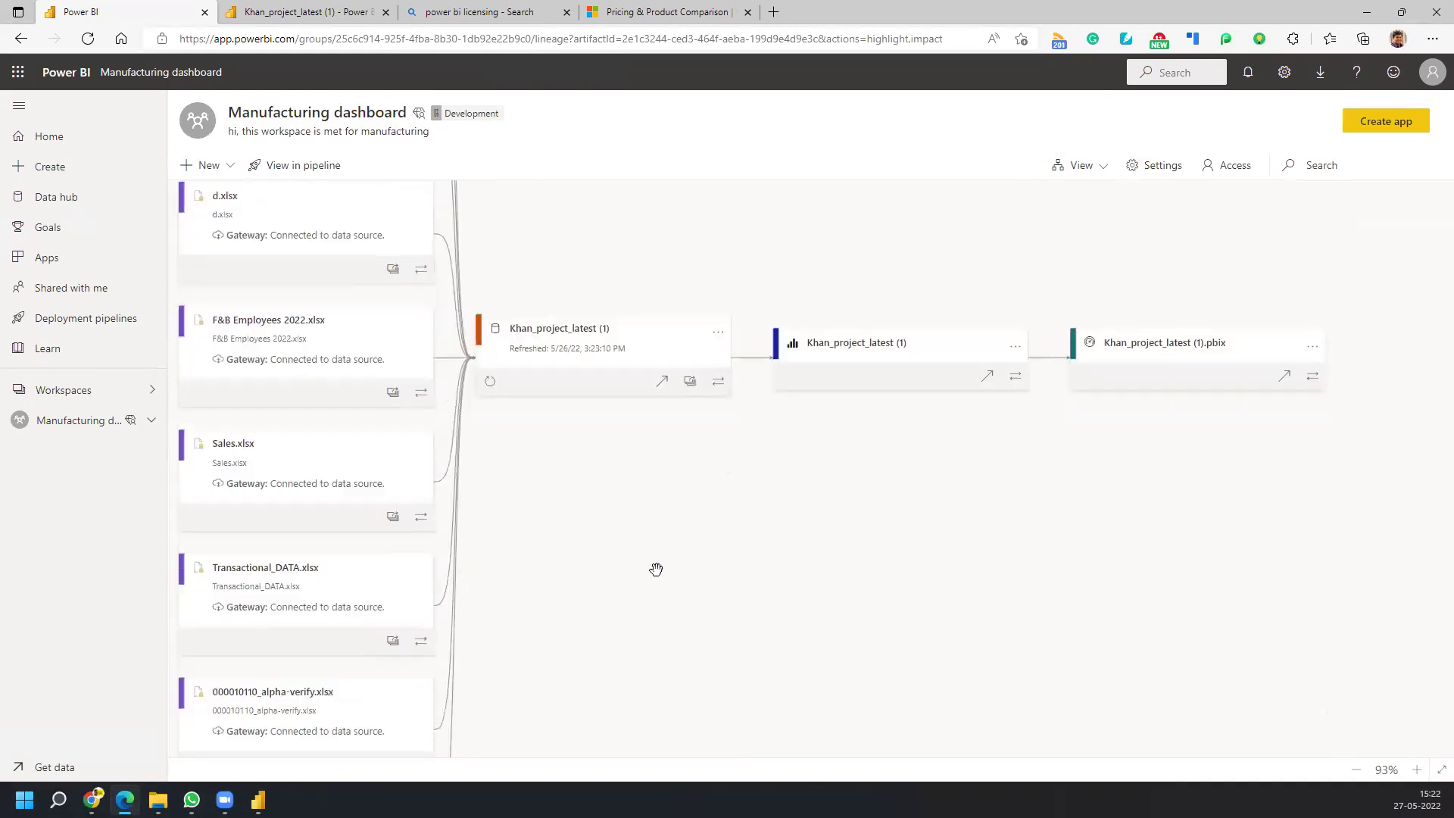
scroll(656, 569, down, 5)
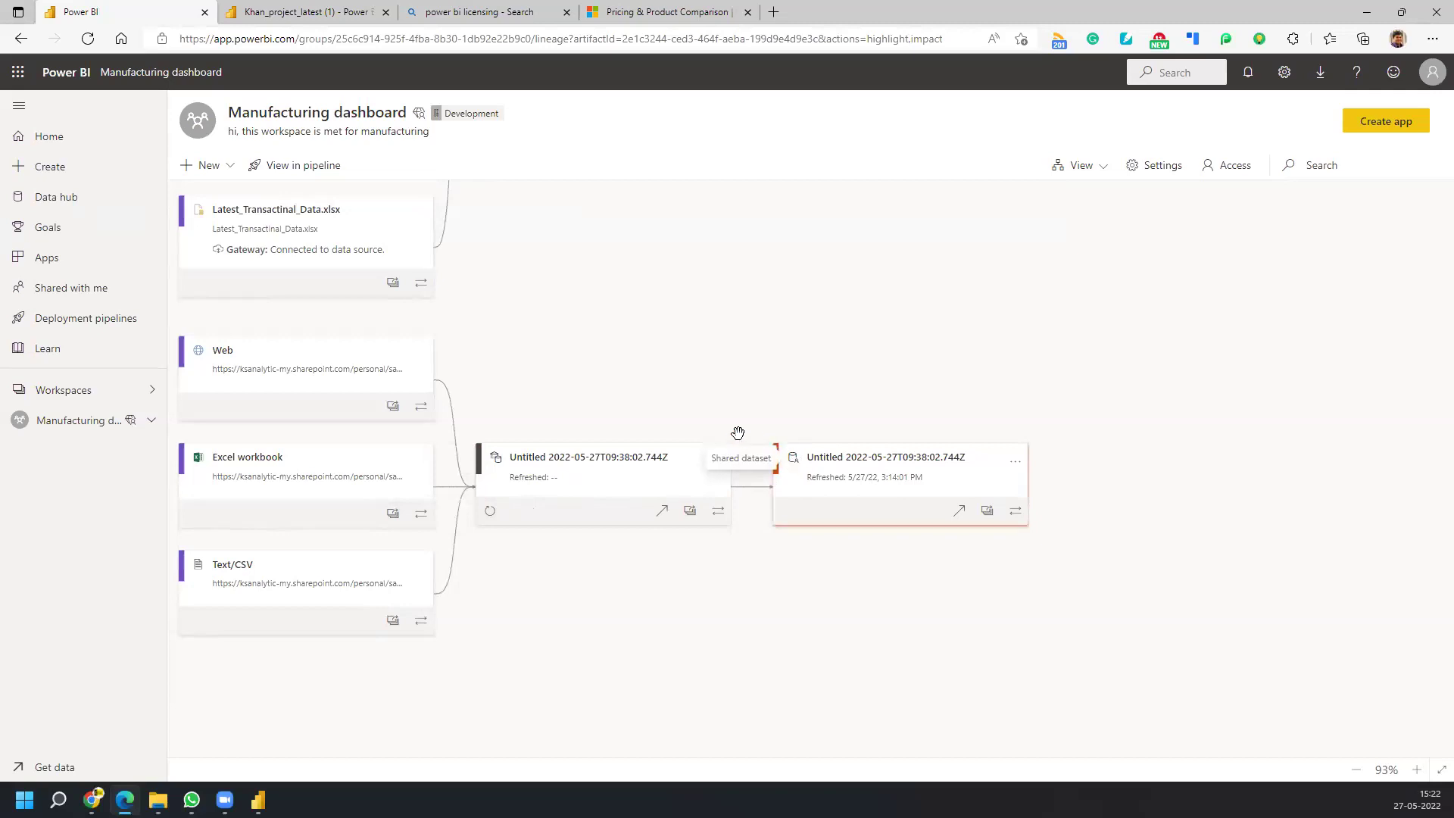
scroll(617, 361, up, 8)
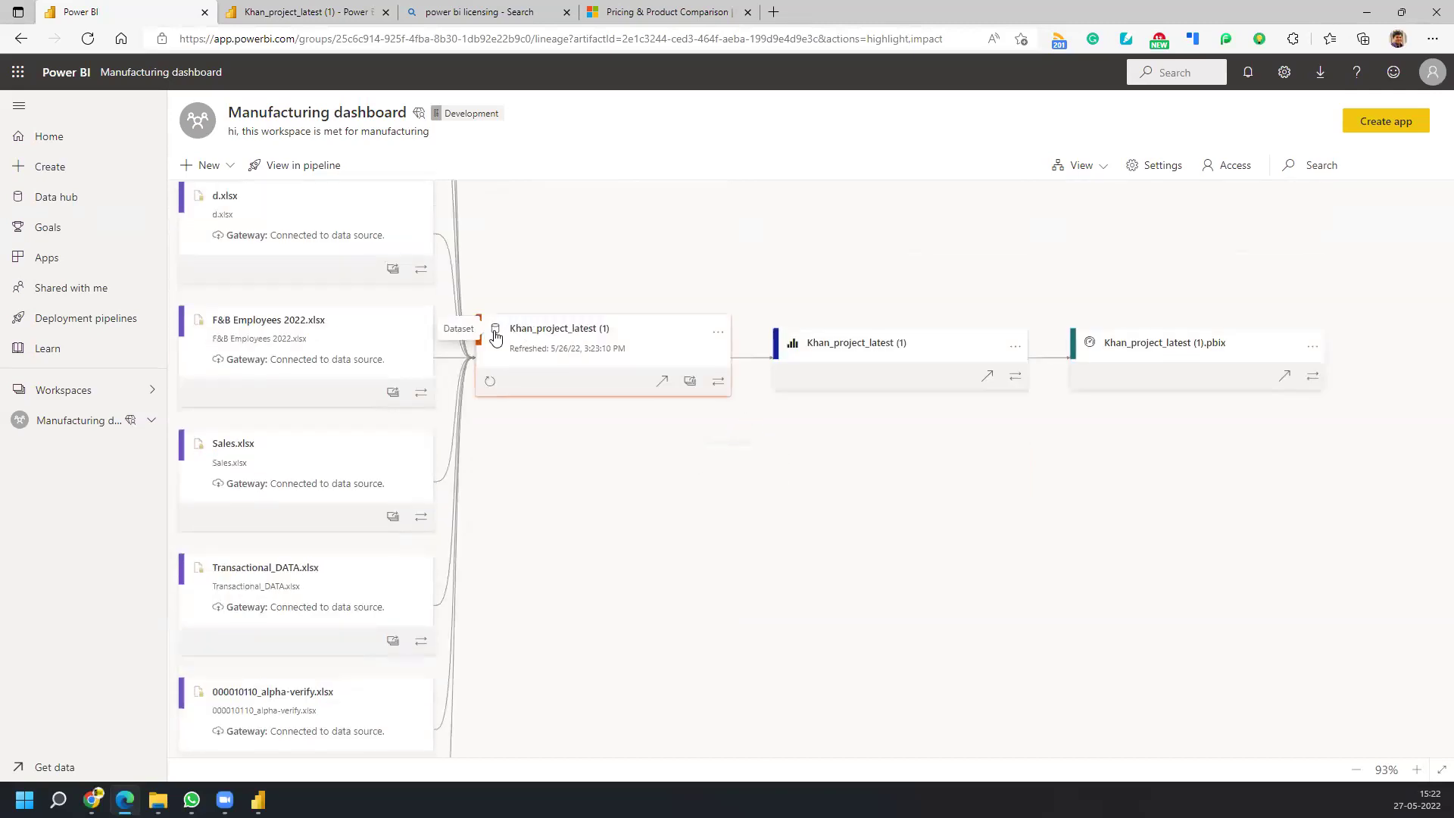
scroll(841, 564, down, 6)
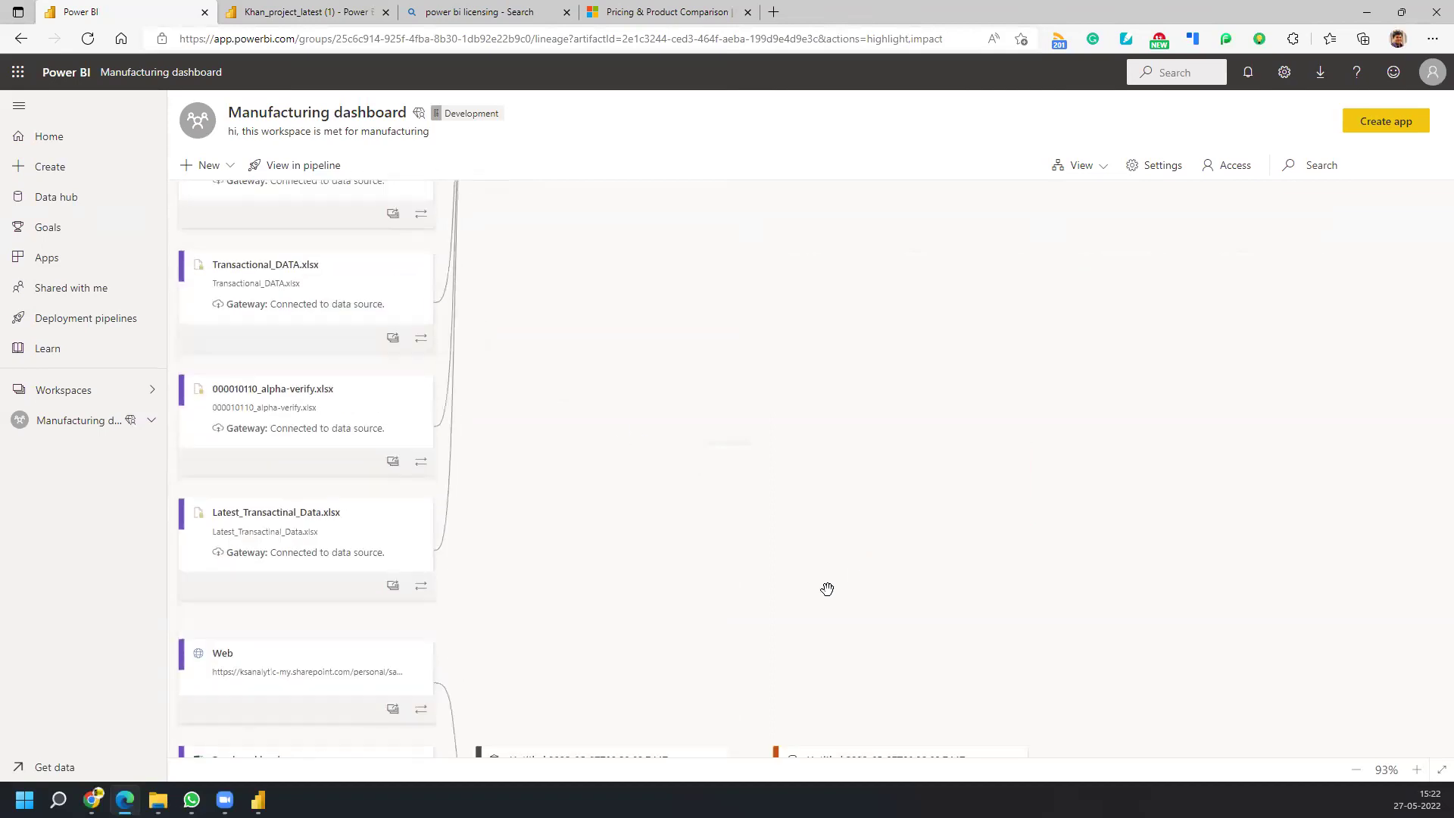
Bring Power BI Desktop forward and return to its empty report page.
click(258, 800)
click(175, 725)
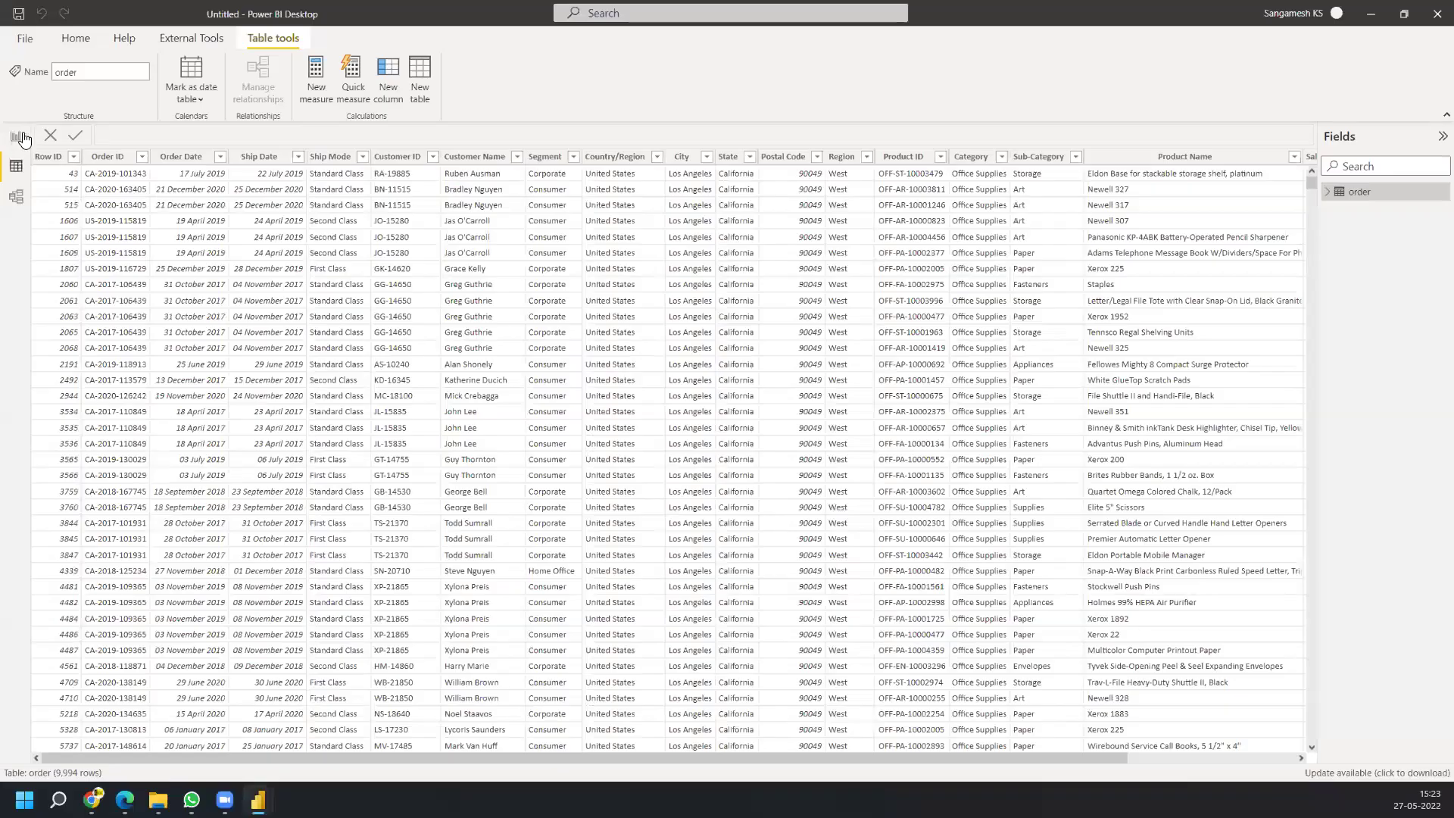
click(19, 137)
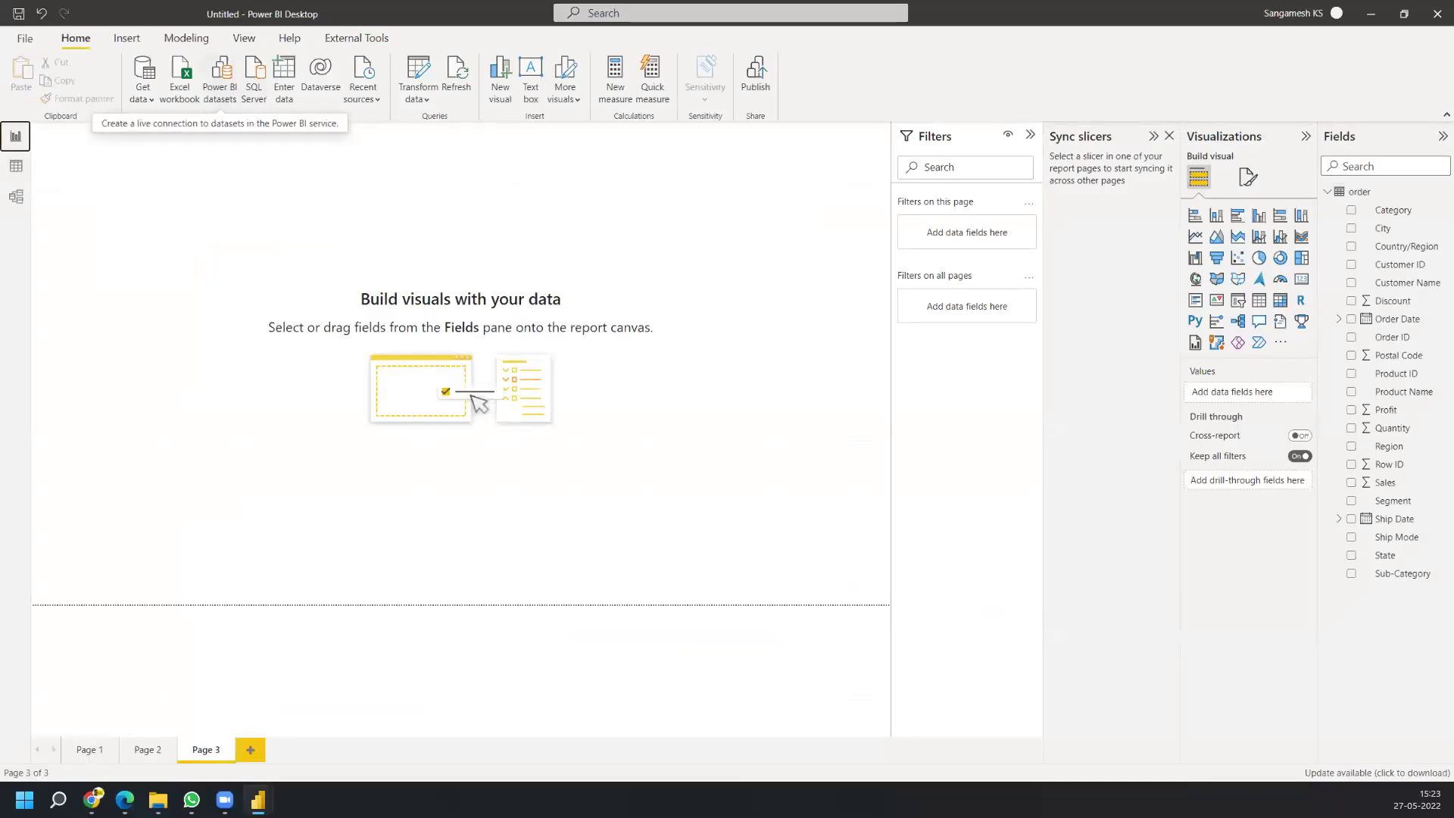
Switch back to the Edge window showing the workspace's lineage view.
click(259, 800)
mouse_move(91, 800)
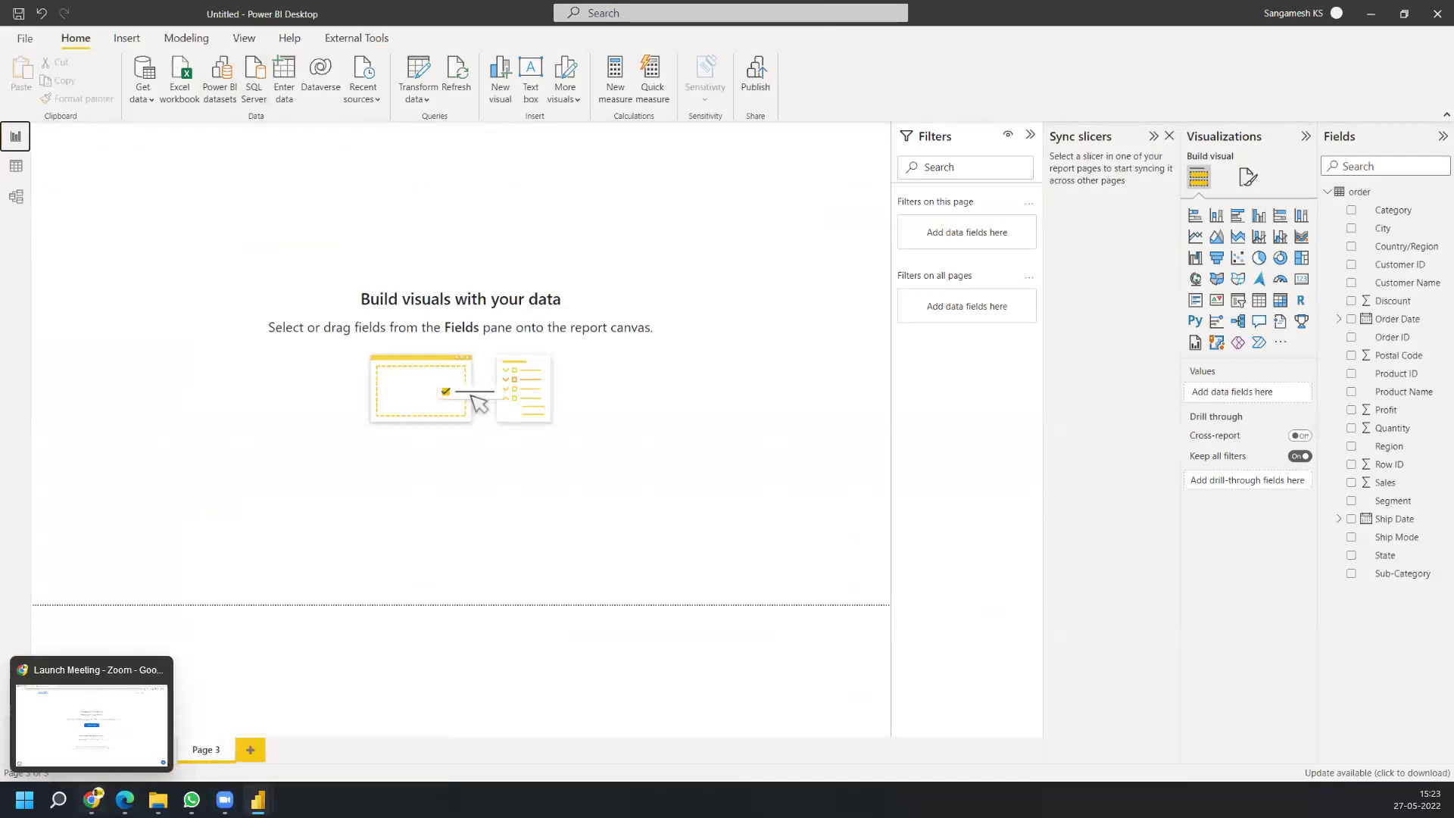
click(125, 800)
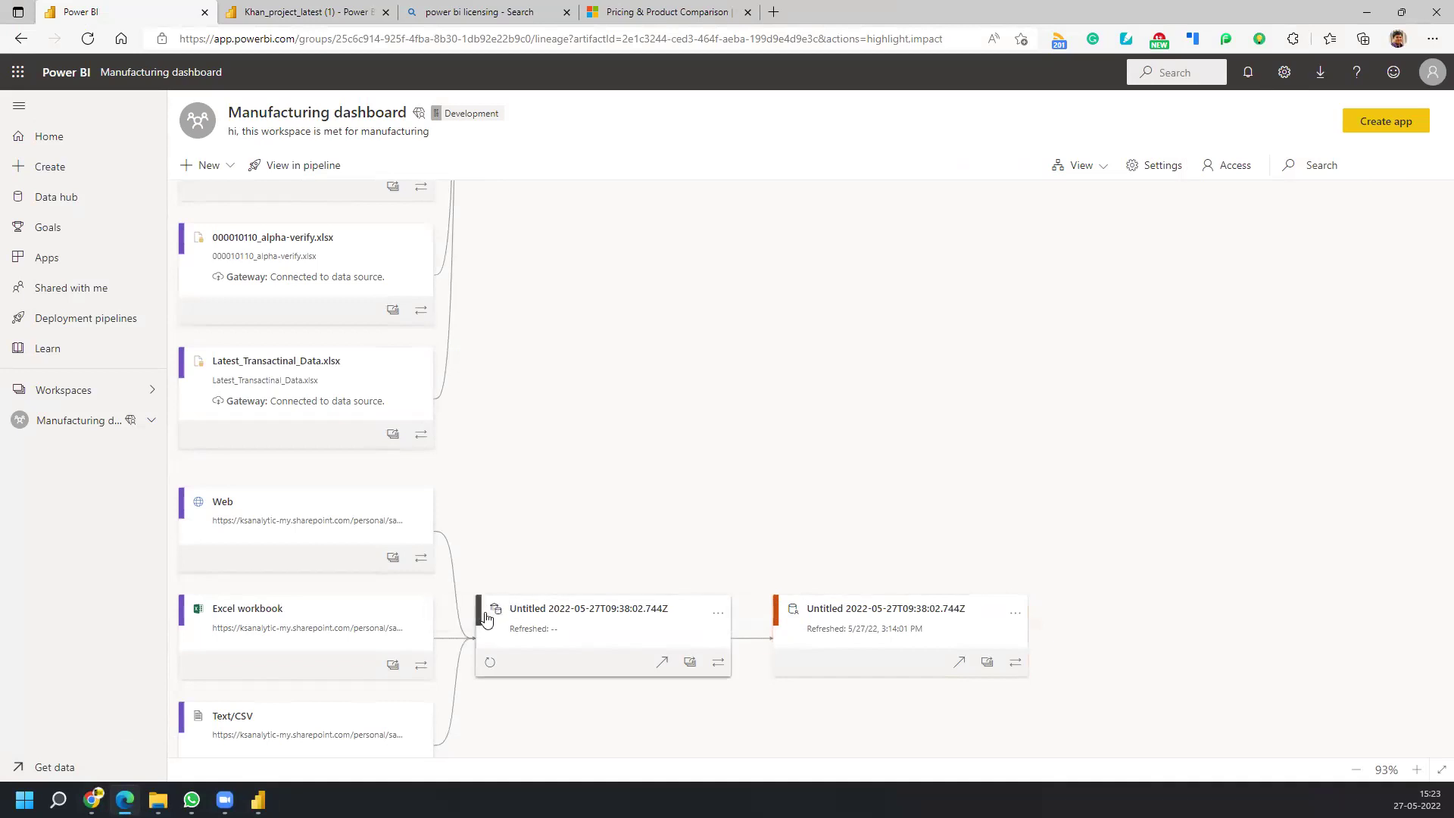
Scroll the lineage diagram, then return Manufacturing dashboard to its list of five items.
scroll(486, 619, up, 8)
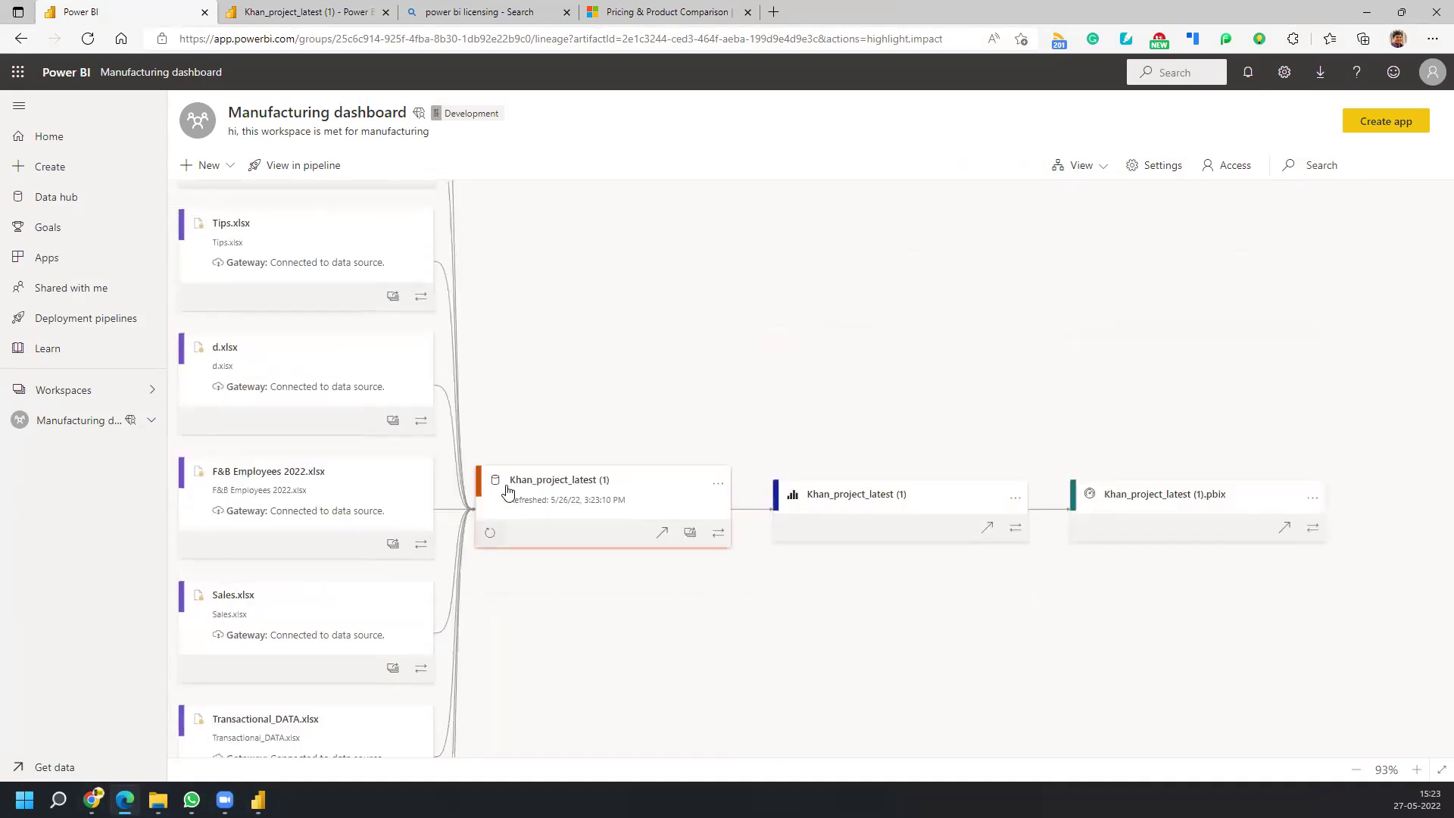
scroll(530, 595, down, 7)
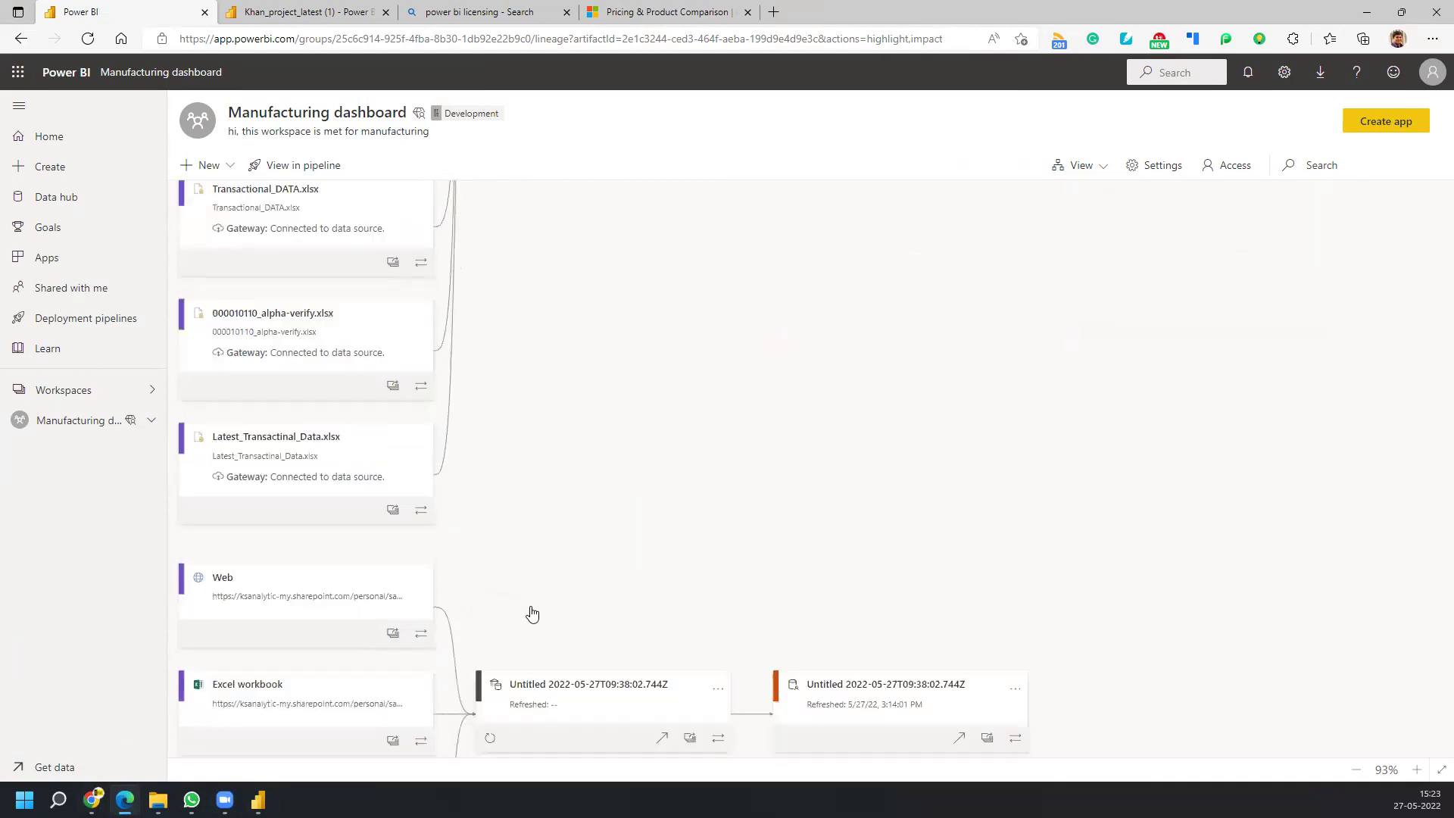
scroll(531, 614, down, 2)
scroll(531, 611, up, 1)
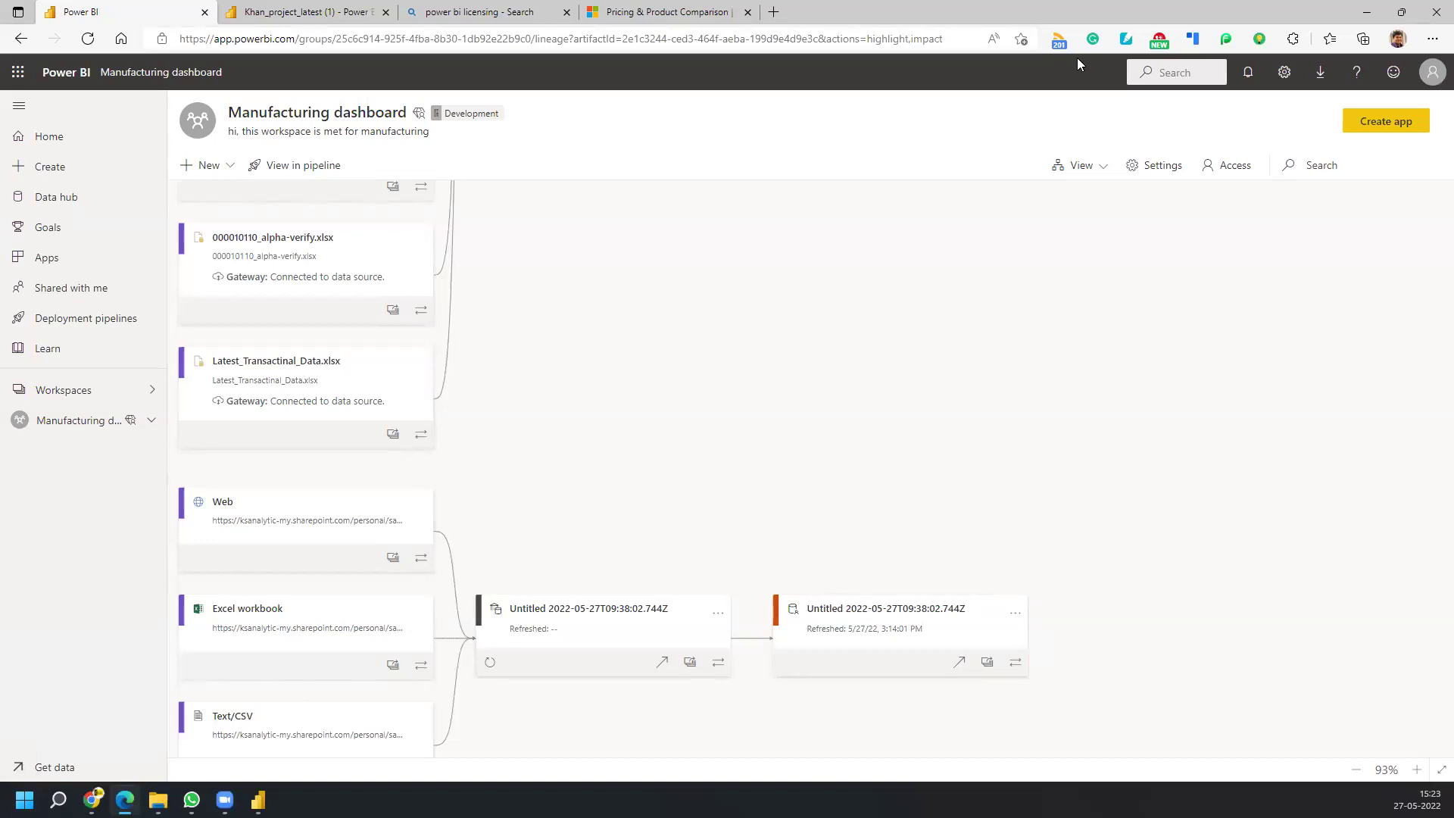
click(66, 394)
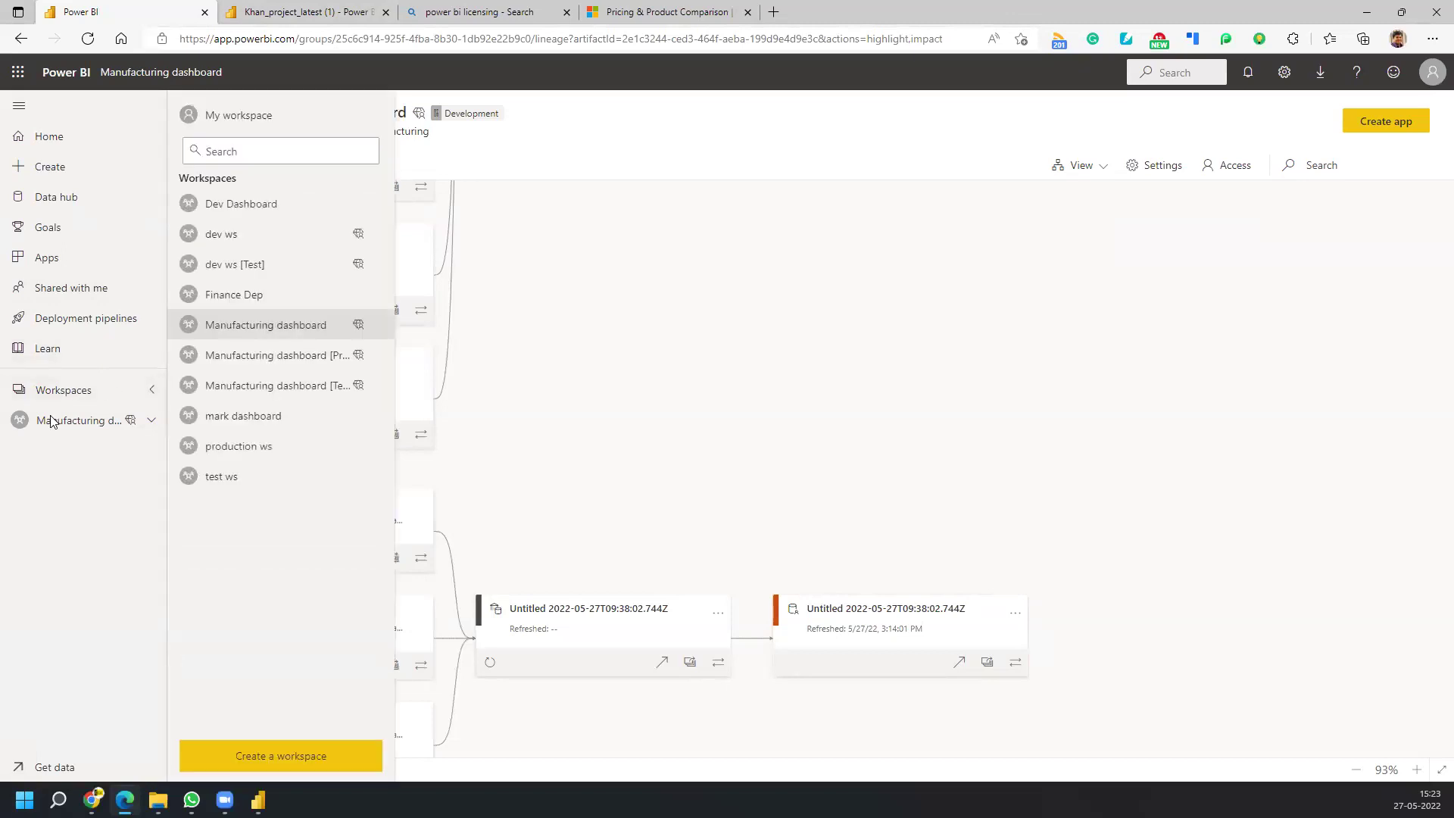
click(61, 421)
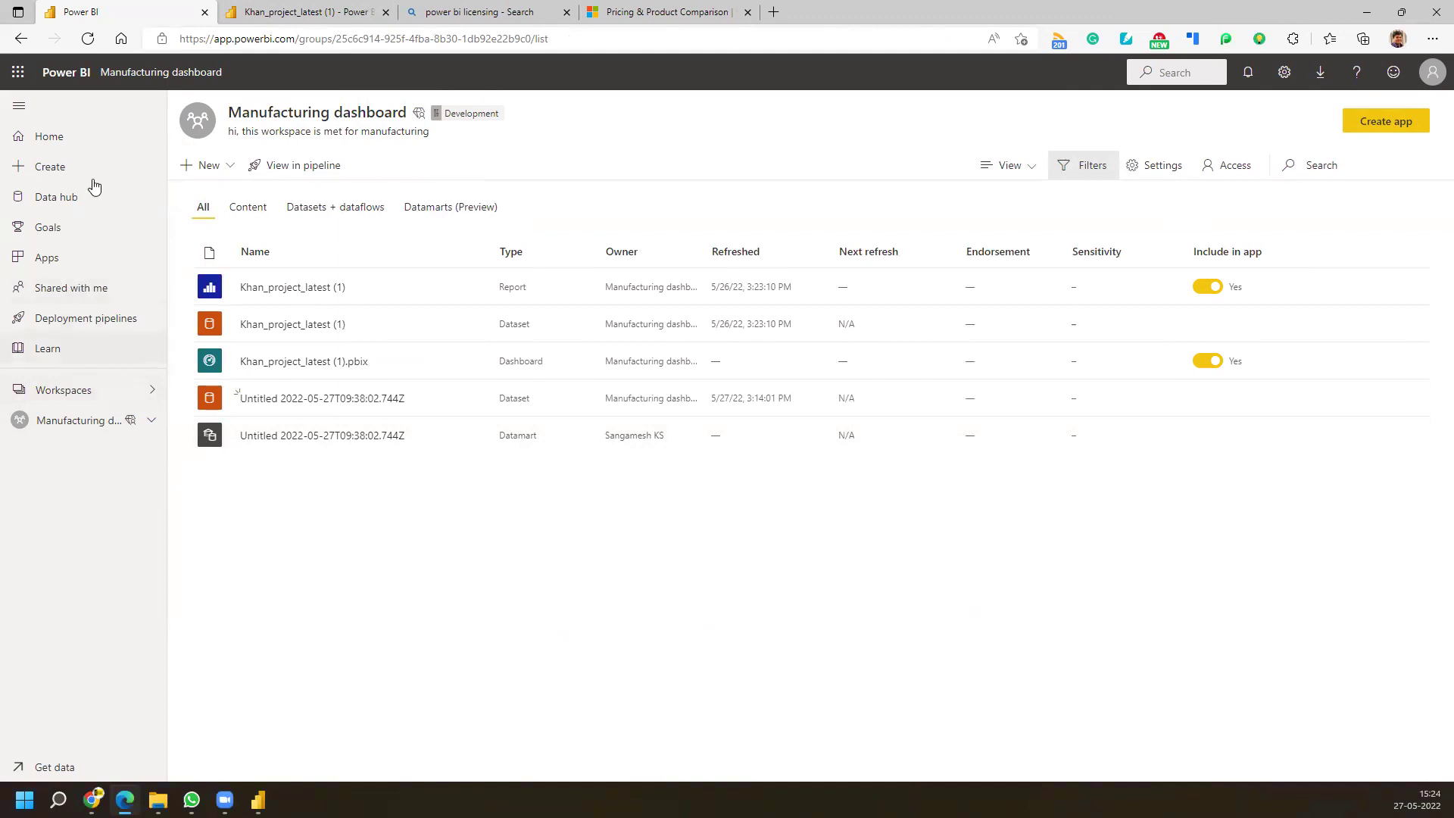
Open the Data hub and scroll through its datasets and the Untitled datamart.
click(76, 209)
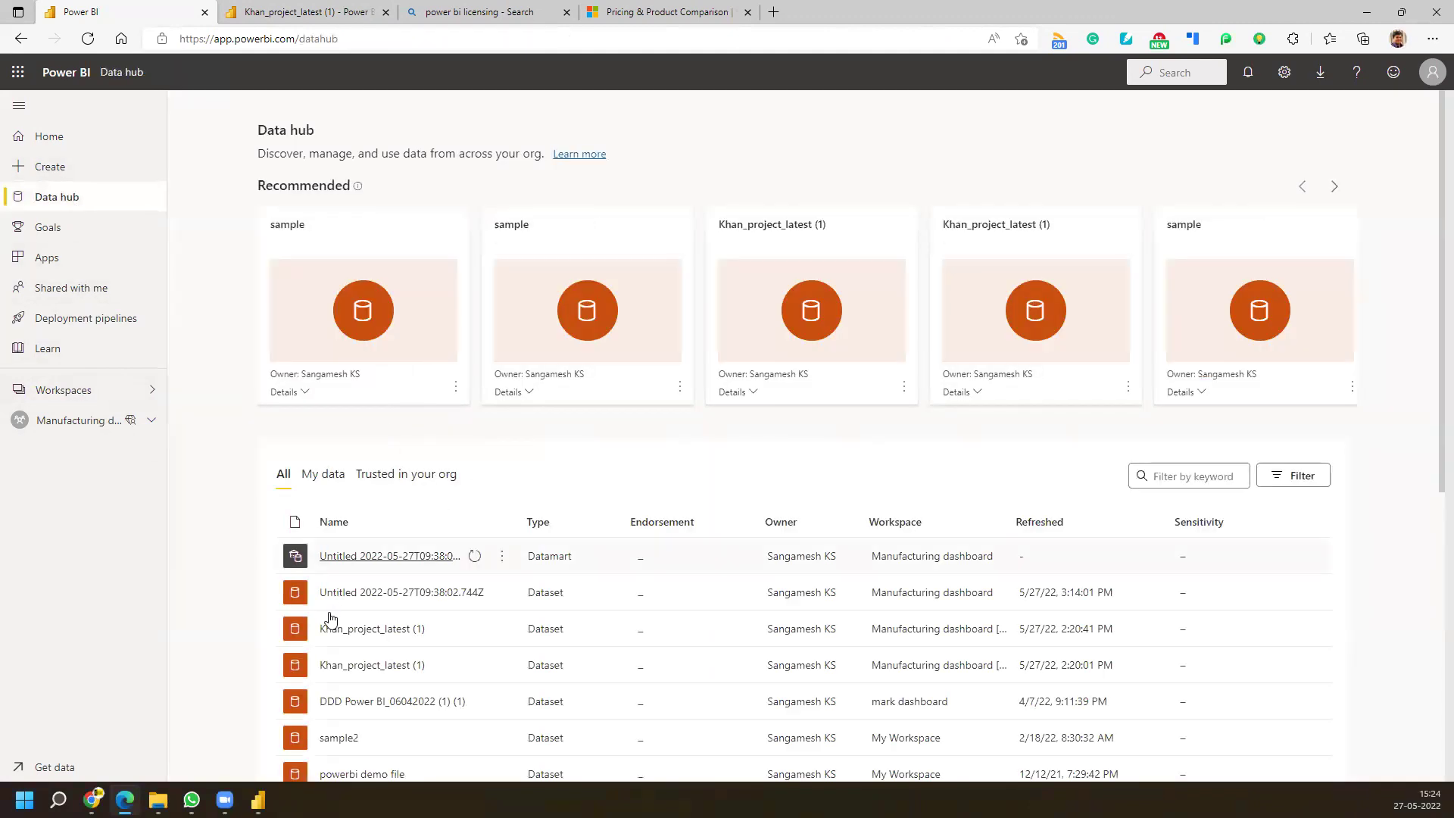
scroll(334, 623, down, 5)
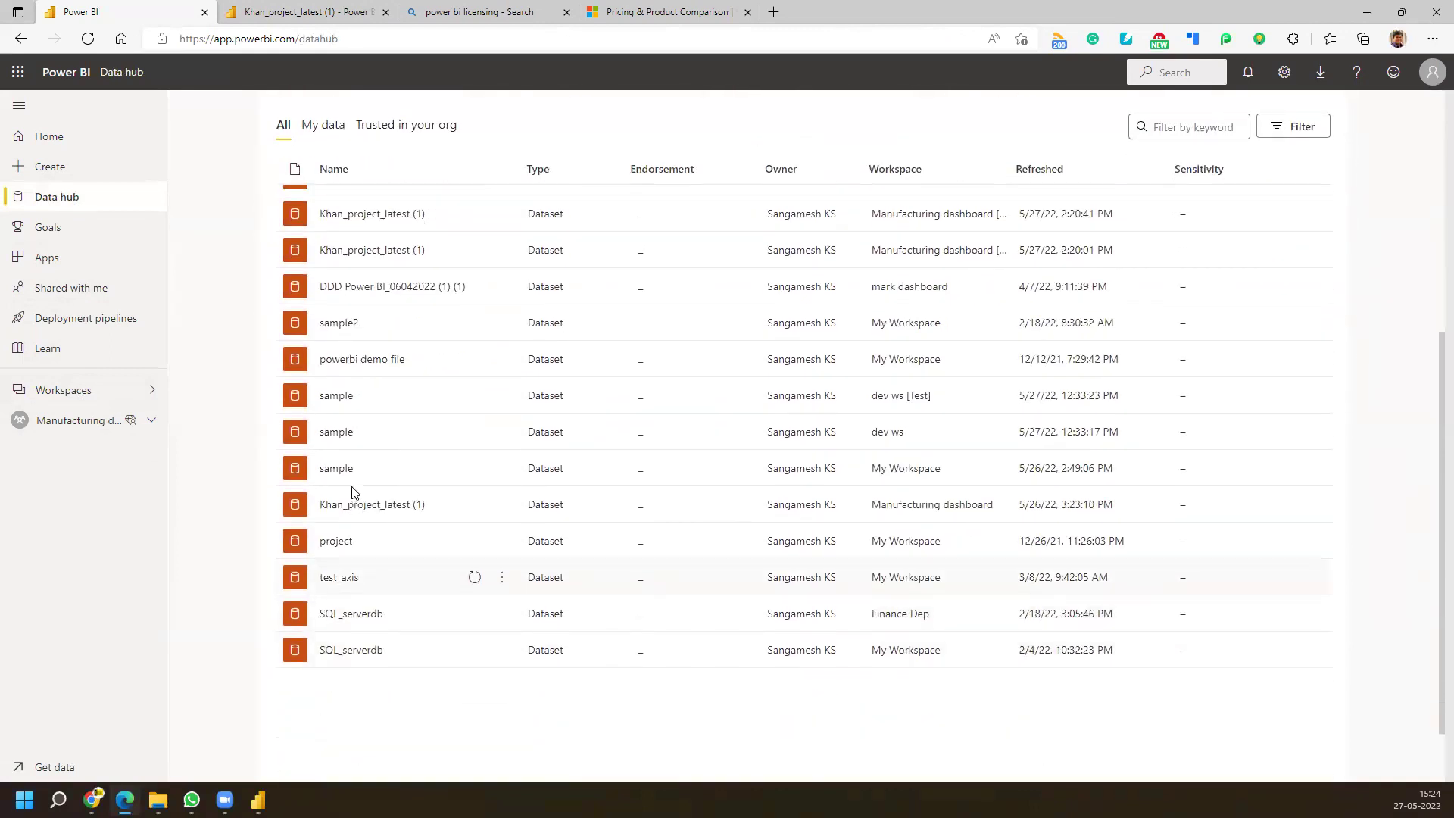
scroll(349, 469, up, 1)
scroll(349, 468, up, 1)
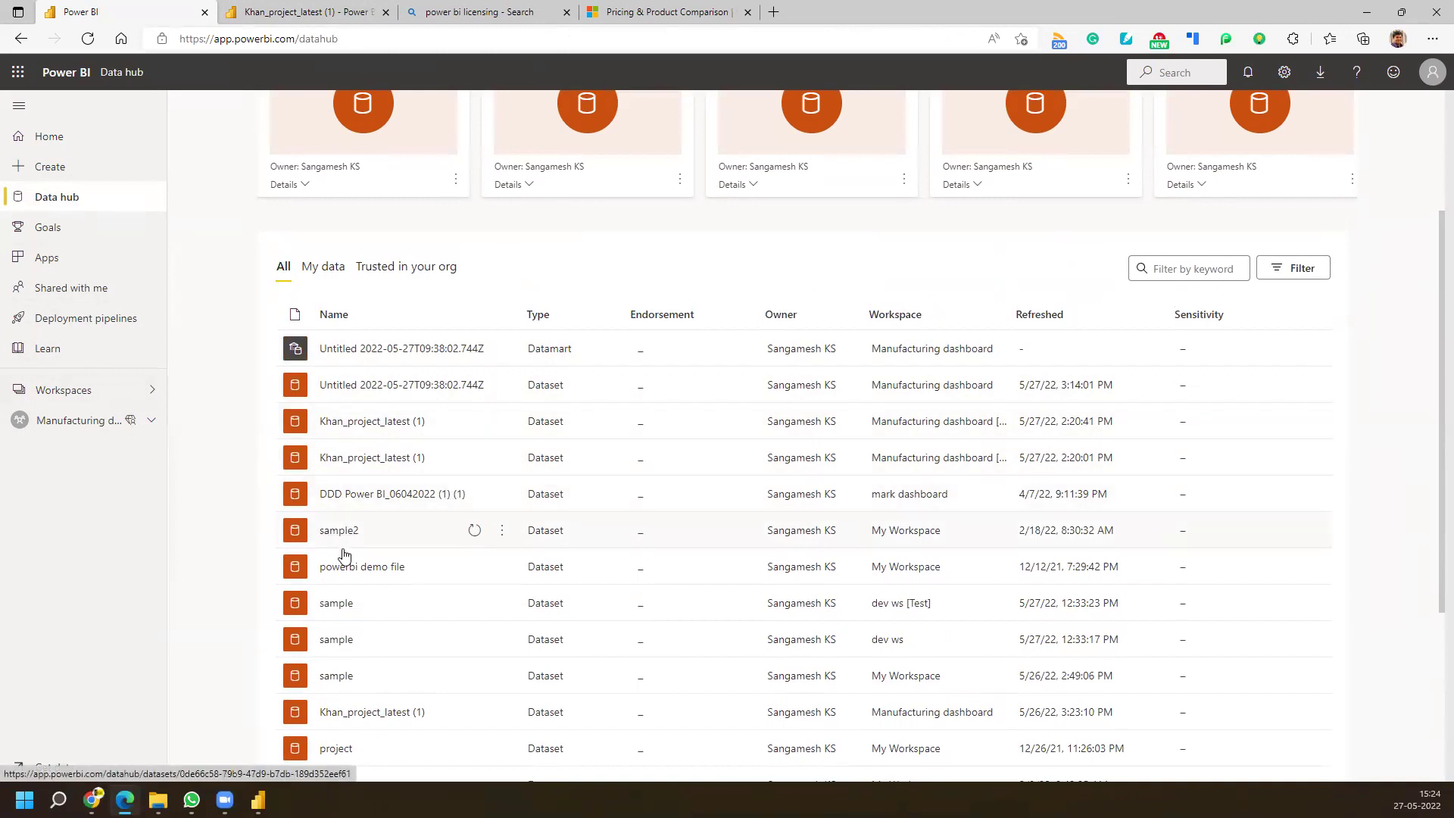
scroll(350, 598, down, 2)
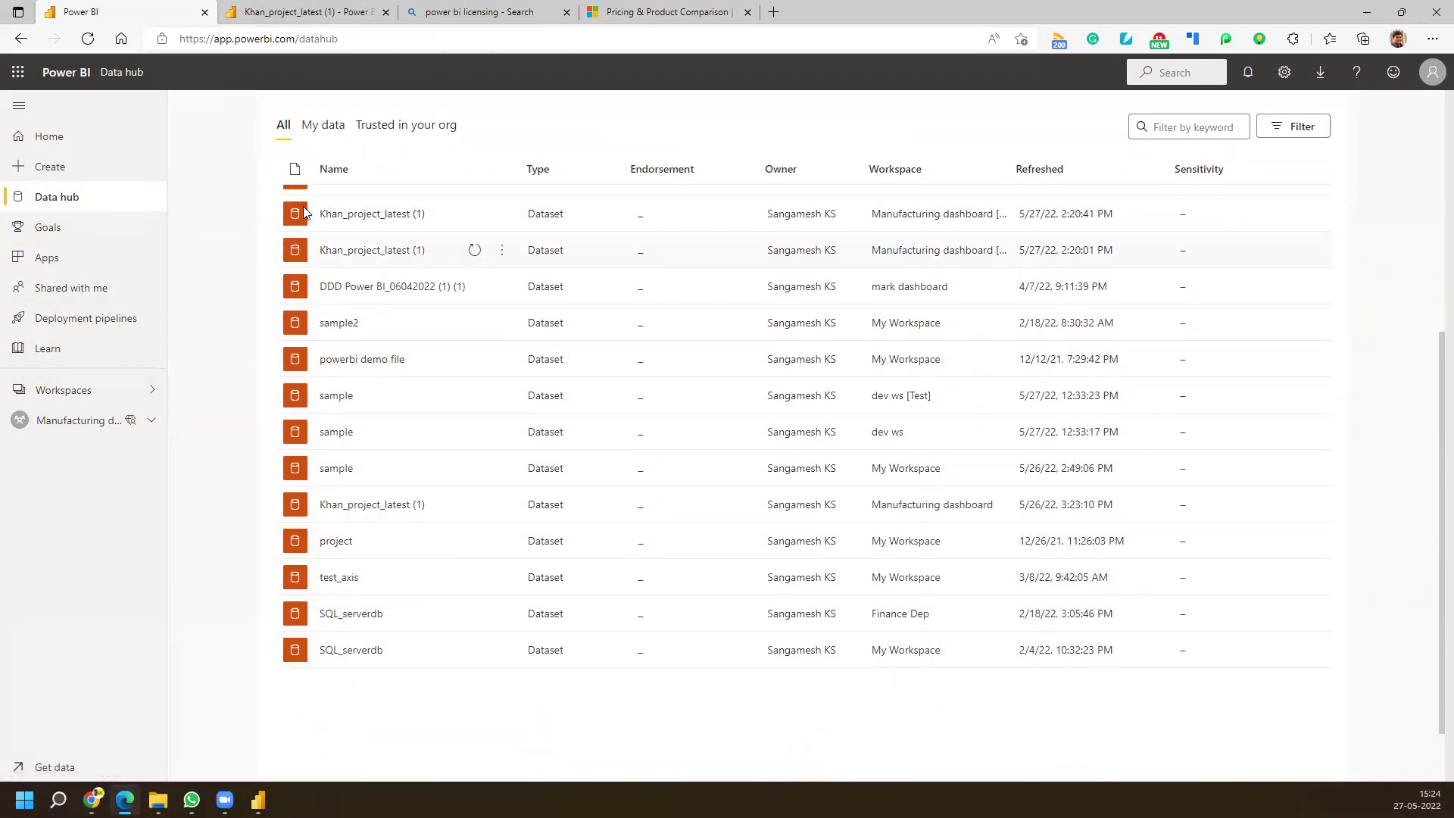
scroll(334, 397, up, 2)
scroll(323, 399, up, 1)
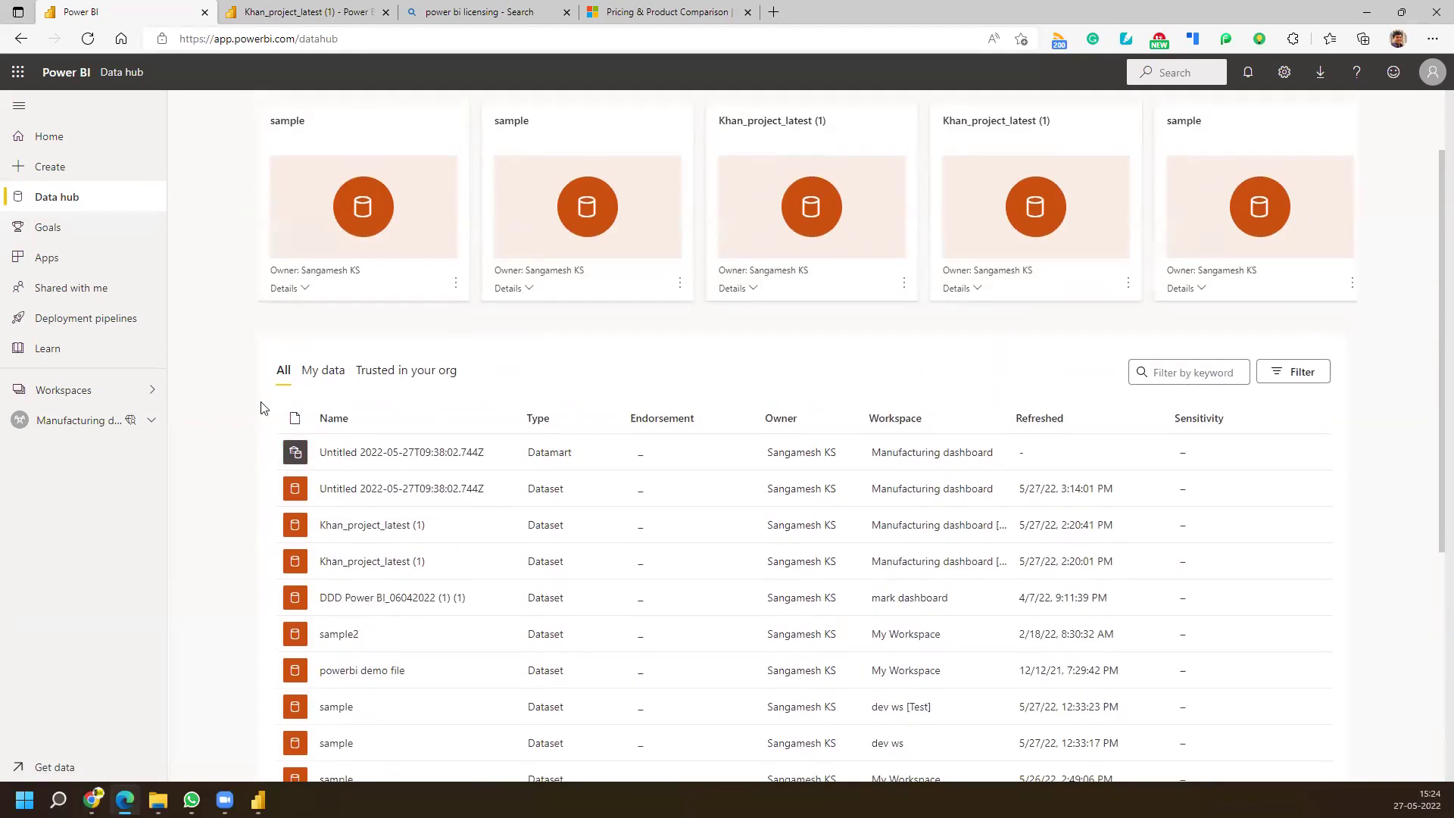
Open the Manufacturing dashboard workspace and browse its new-item choices.
click(68, 388)
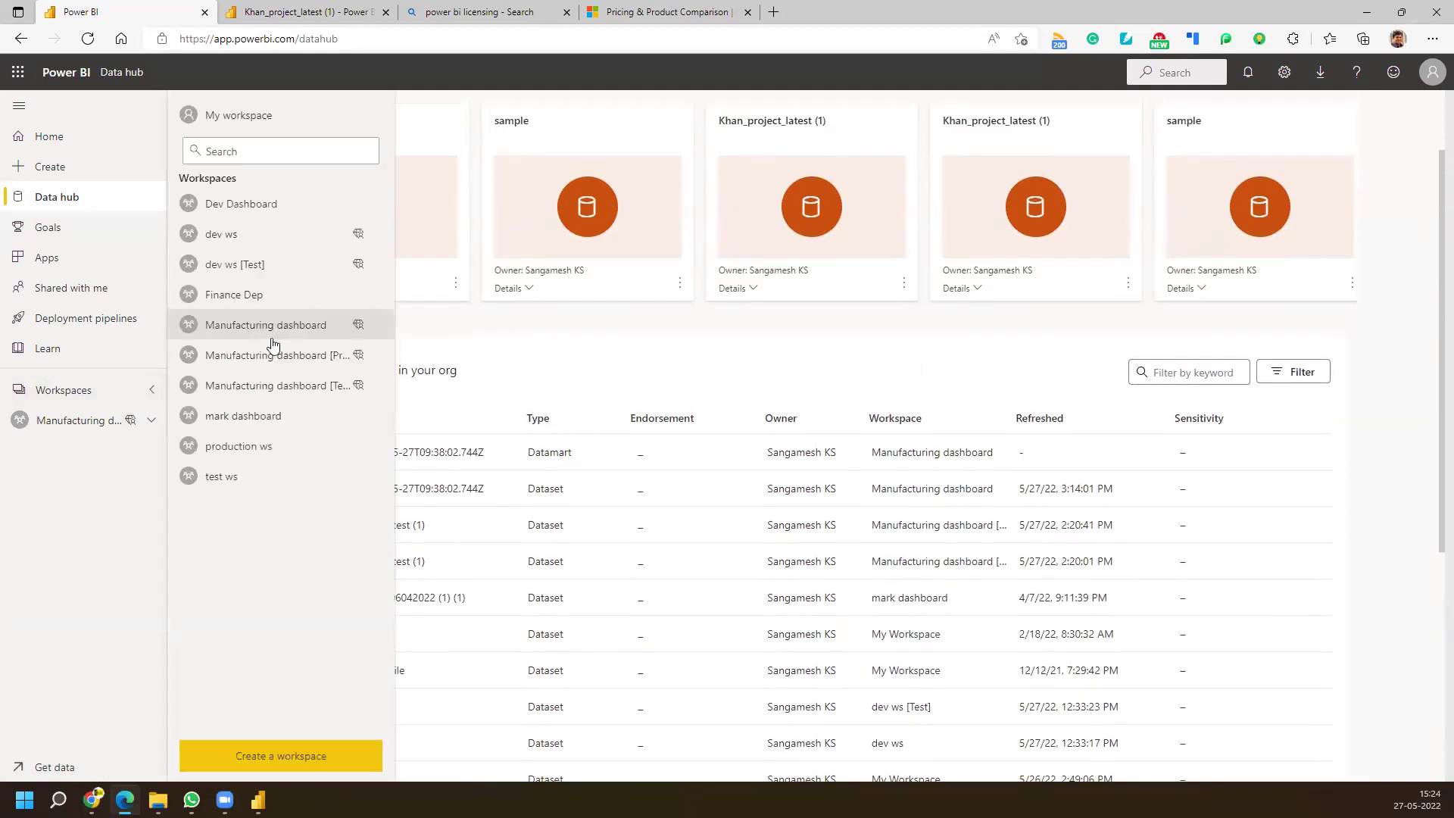
click(304, 325)
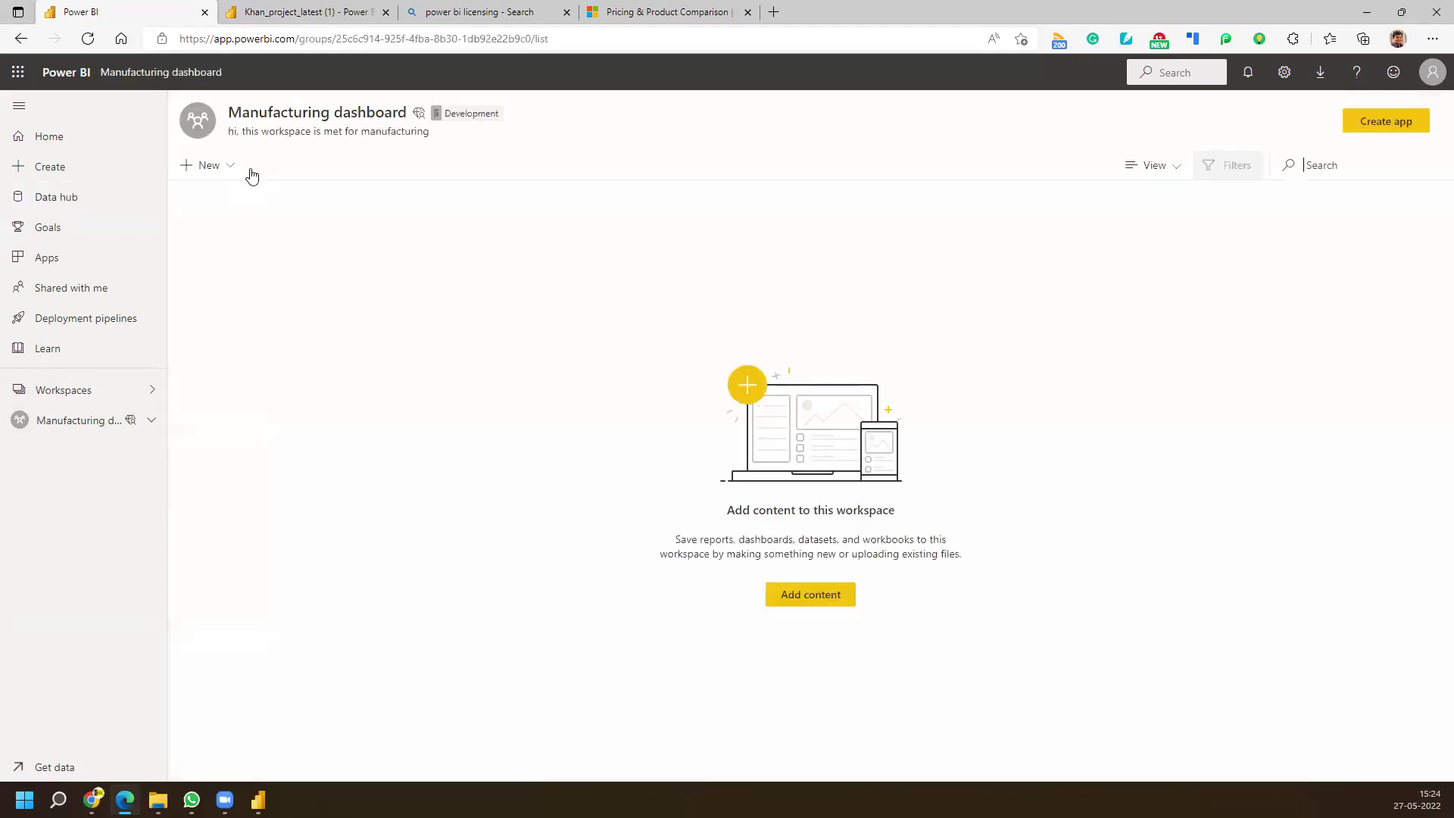
click(232, 167)
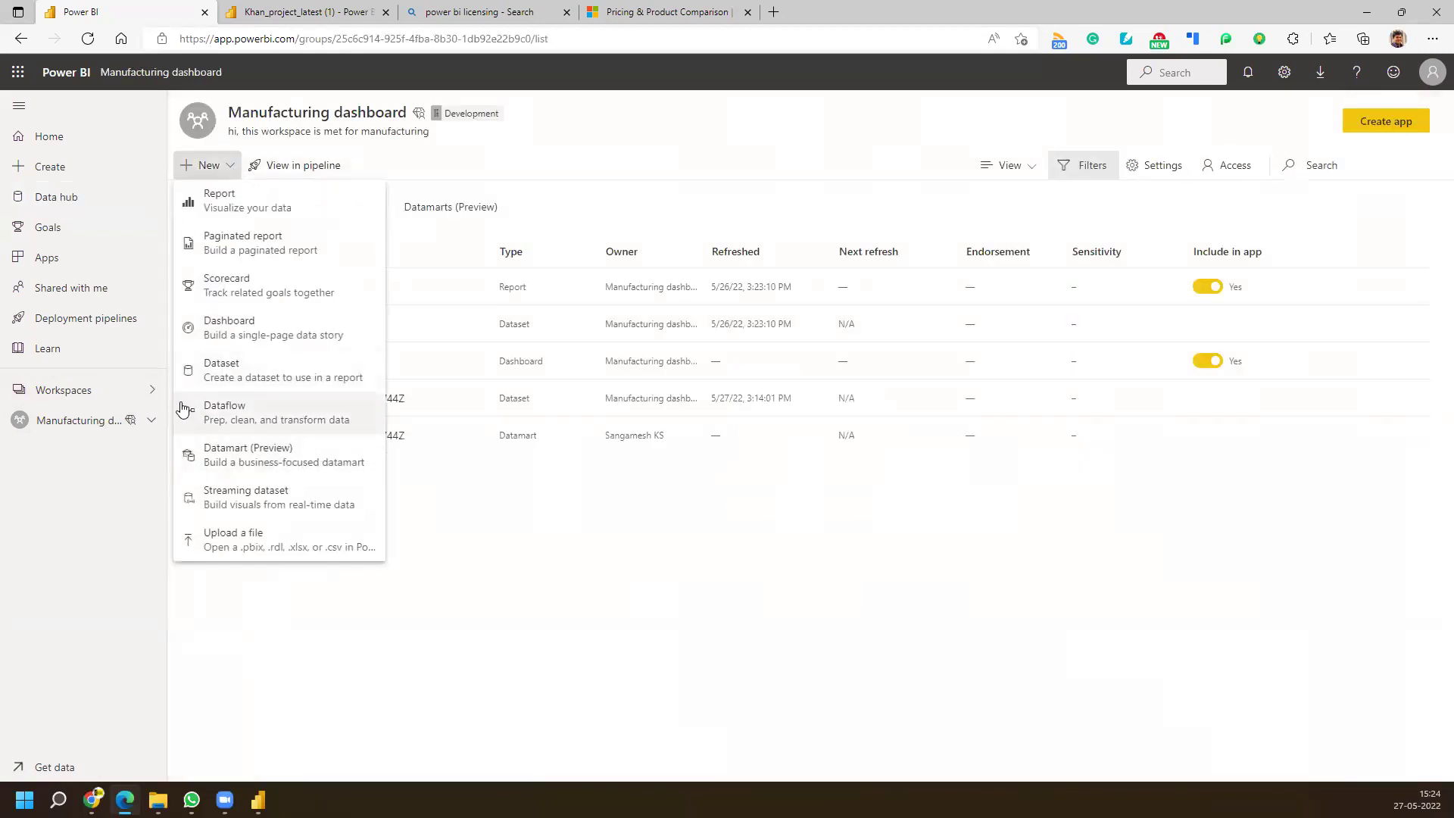
click(509, 584)
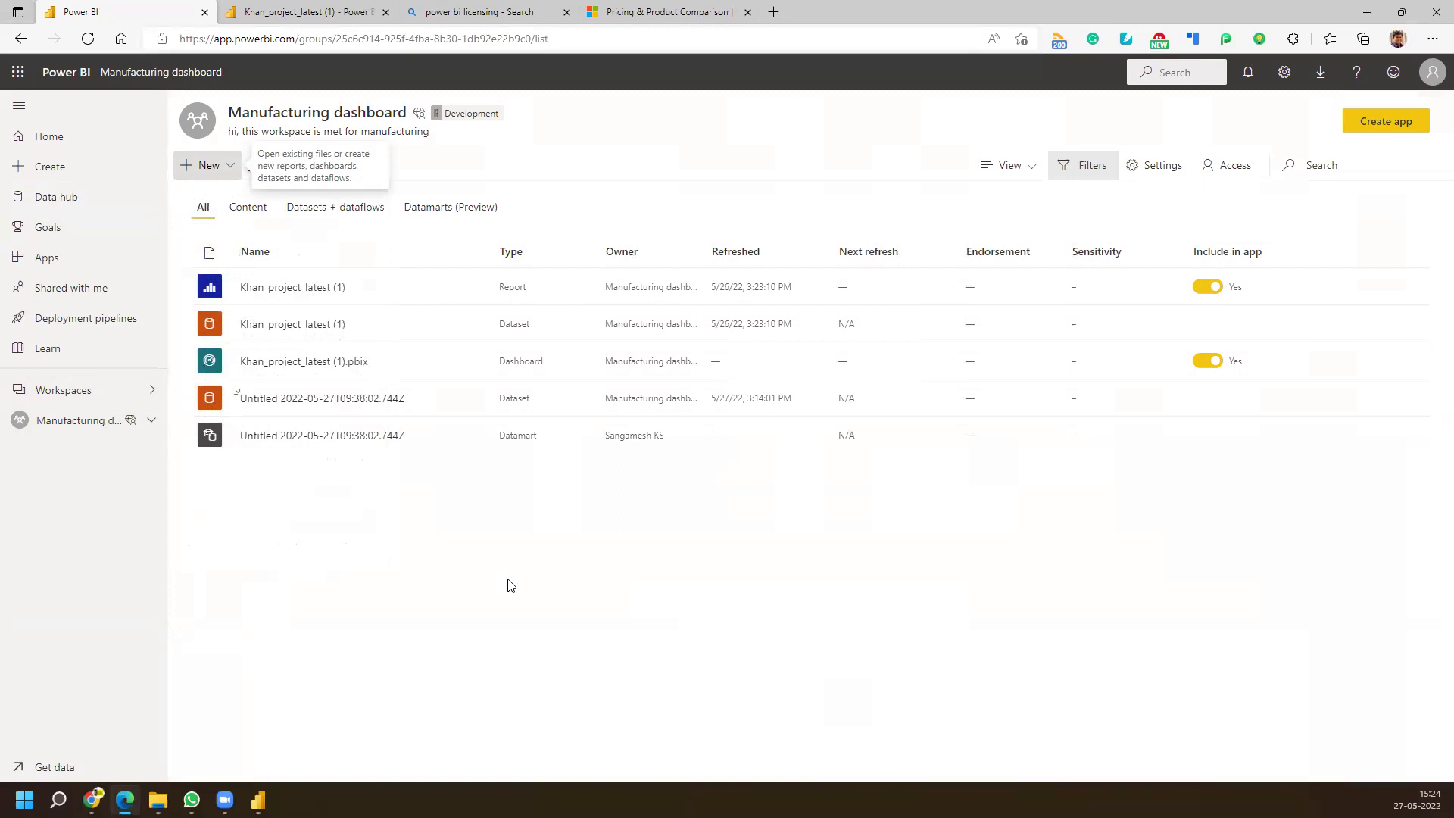
Filter to Datamarts, try opening the Untitled datamart, dismiss the error, and return Home.
click(452, 211)
click(336, 288)
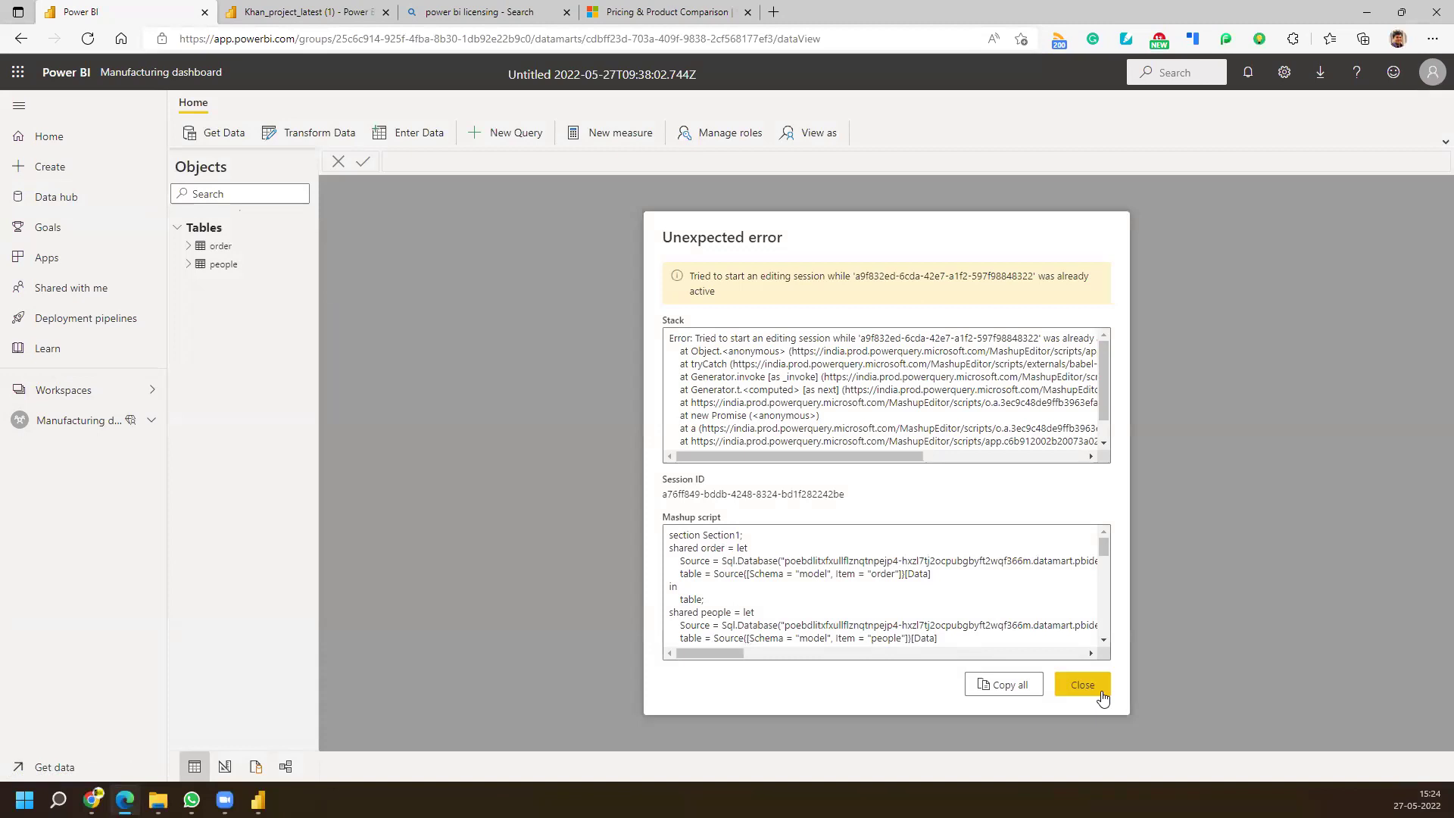
click(1060, 684)
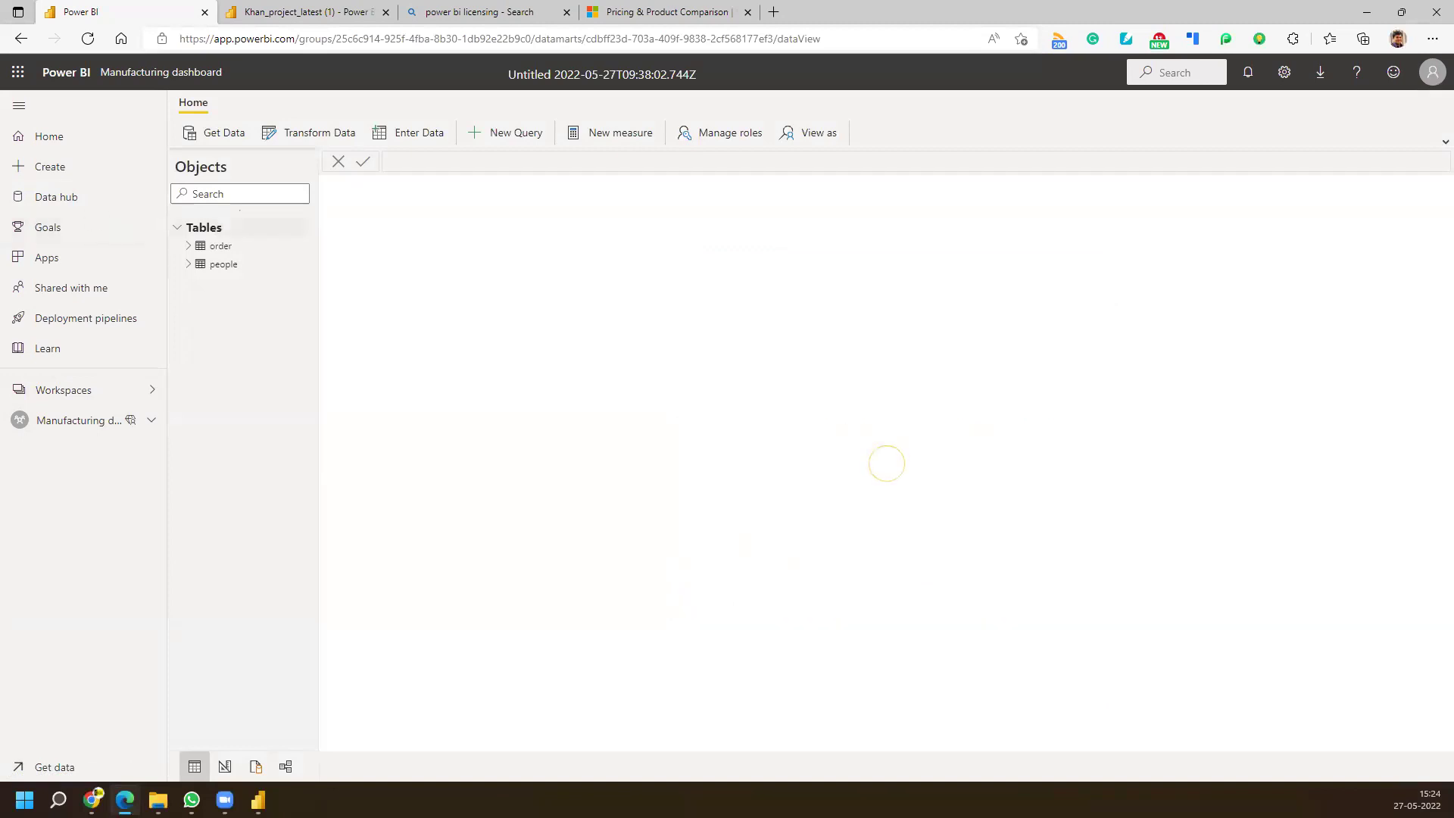
click(49, 138)
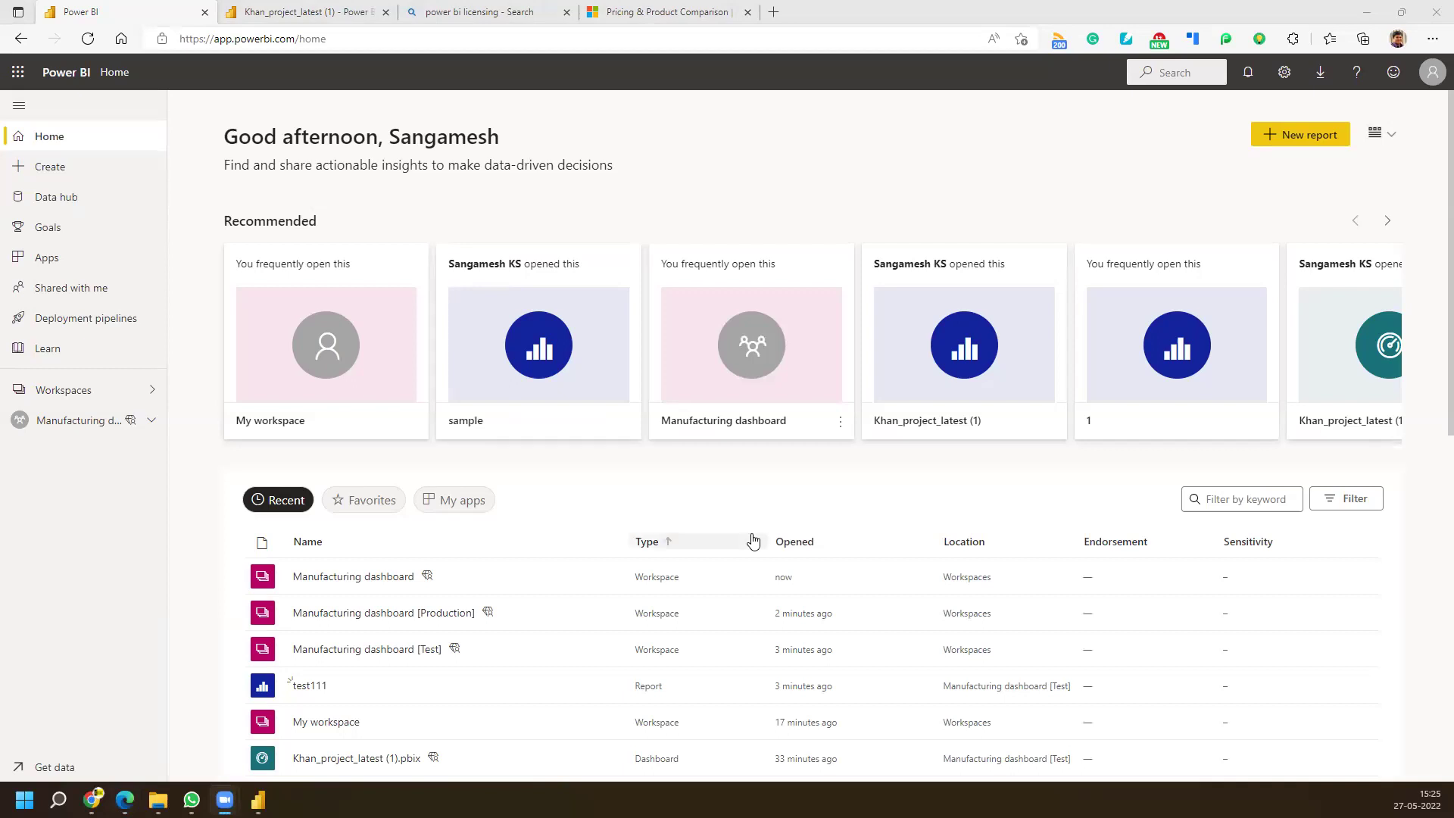
Search Bing for '15 min stopwatch' in Edge's pricing tab, then switch to Chrome.
click(665, 10)
click(665, 10)
click(617, 43)
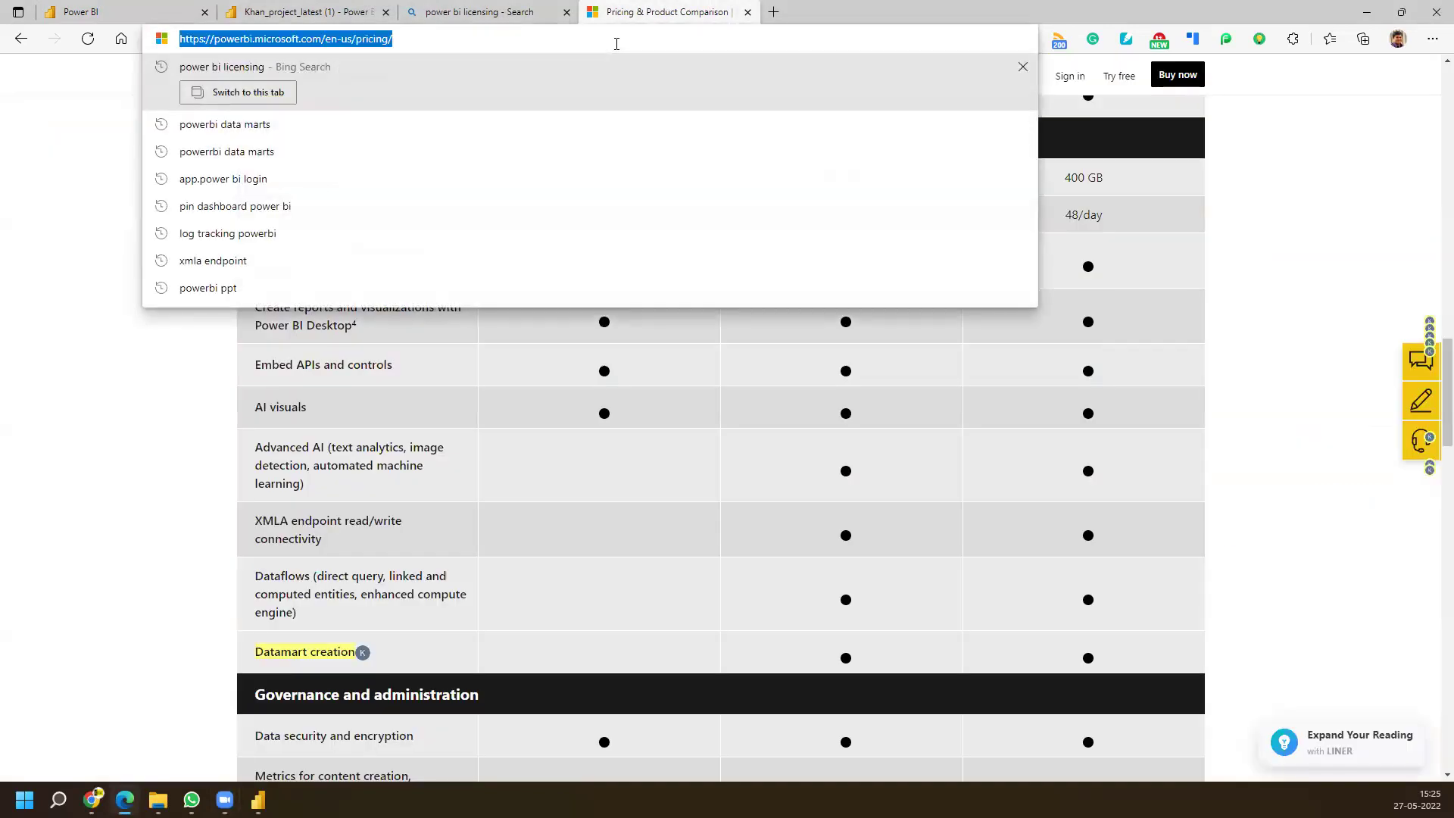
text(15 m)
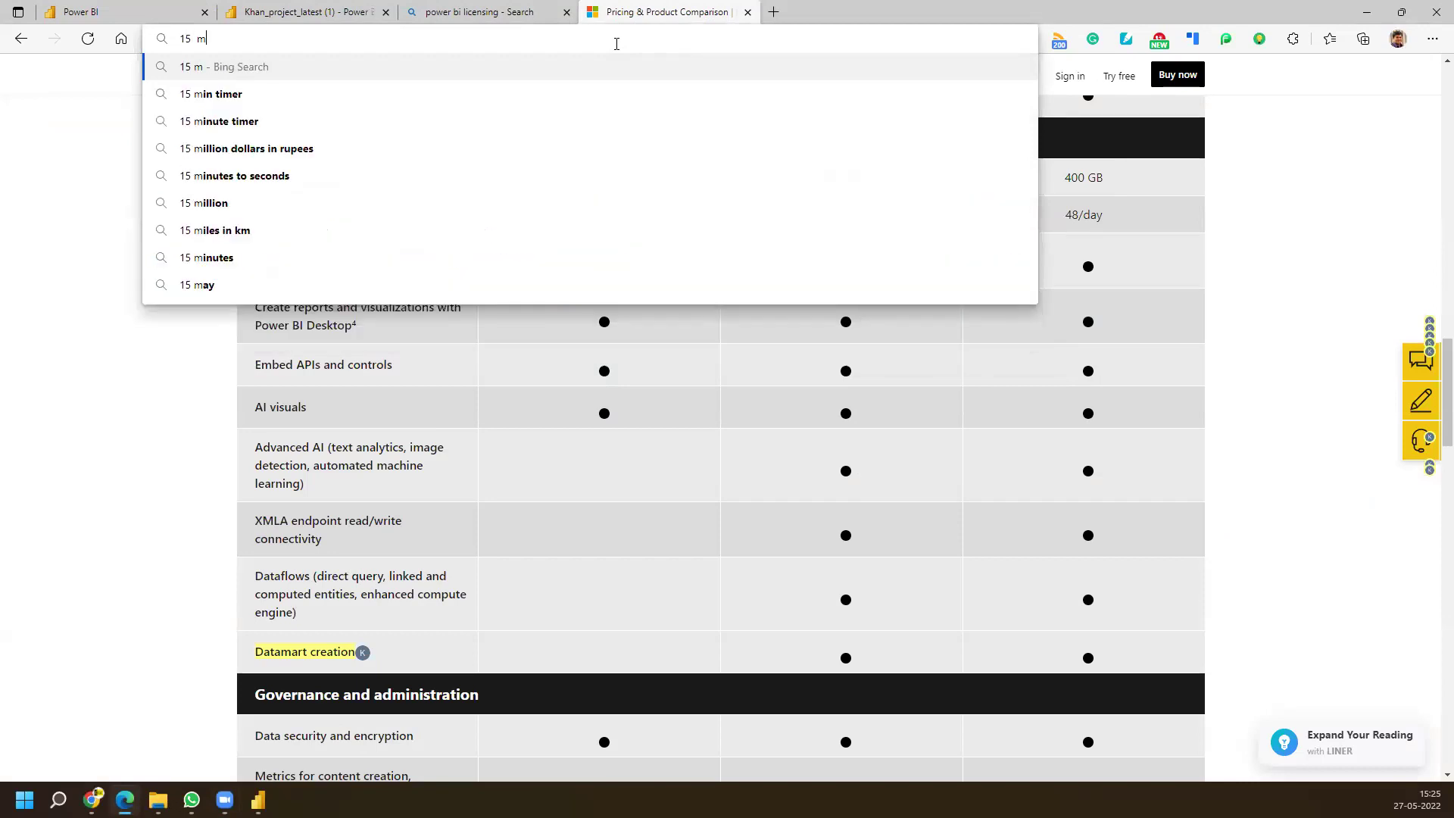
text(in slicer)
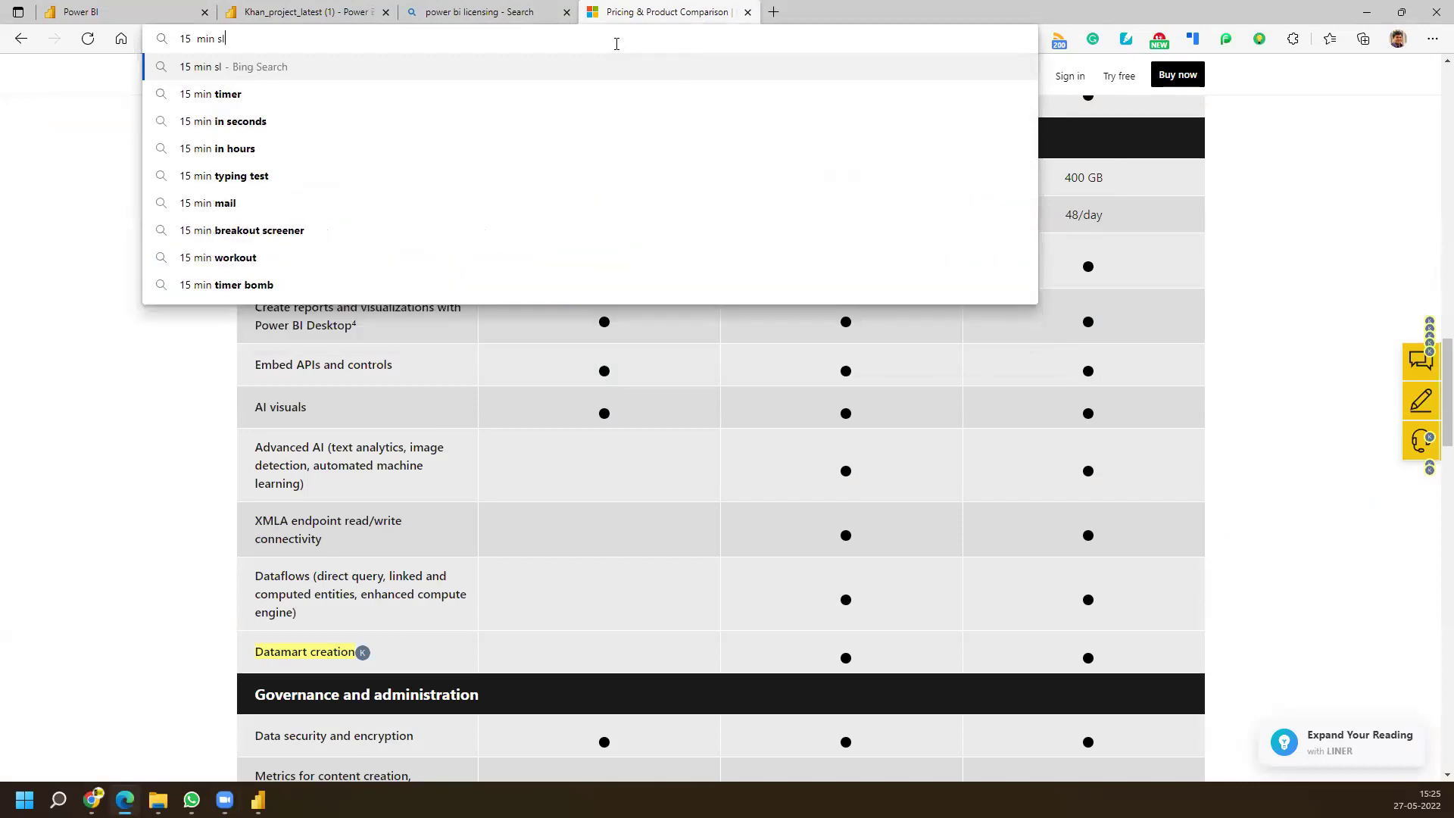
key(BackSpace)
key(BackSpace)
key(BackSpace)
key(BackSpace)
key(BackSpace)
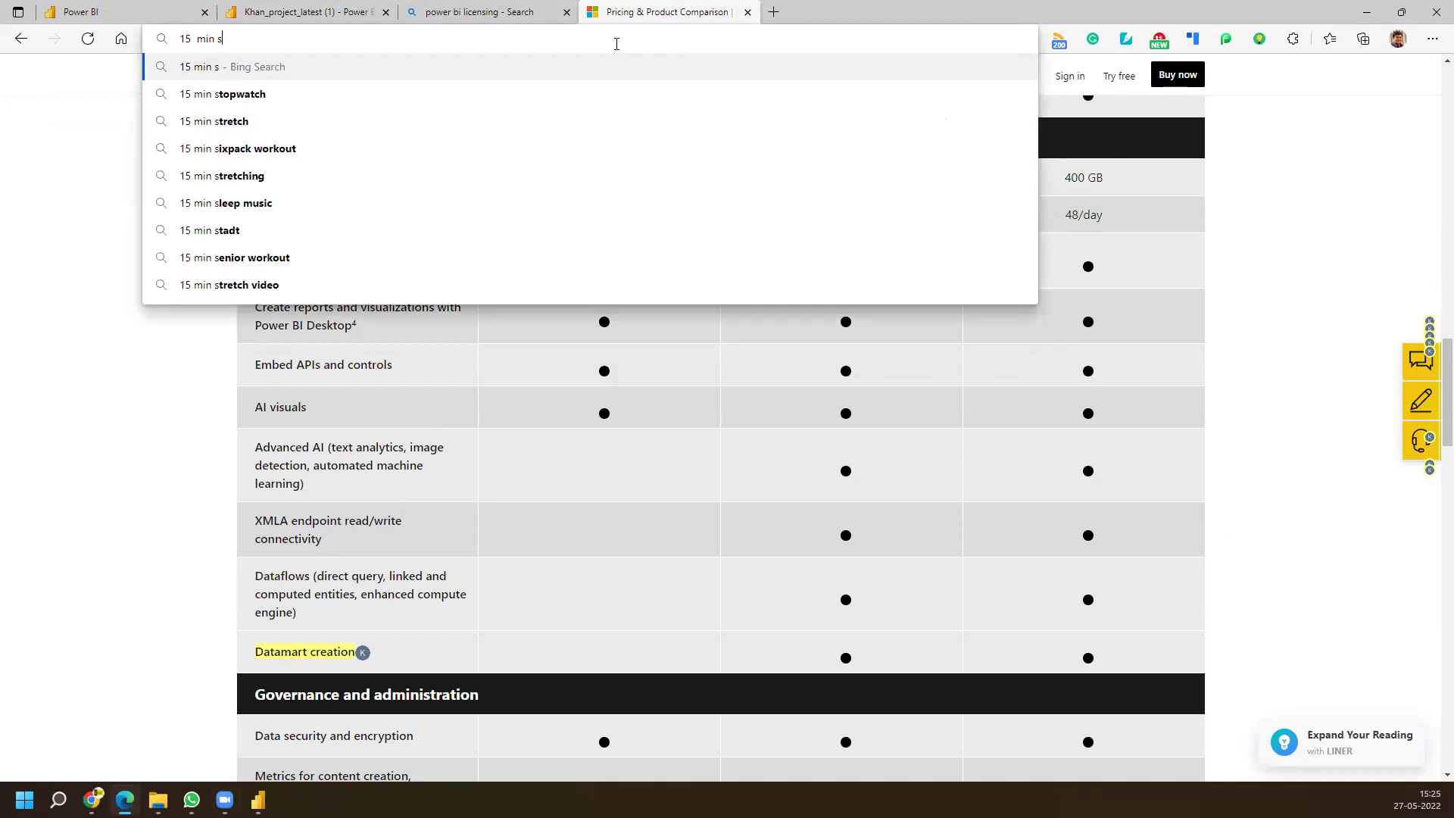
key(Down)
key(Return)
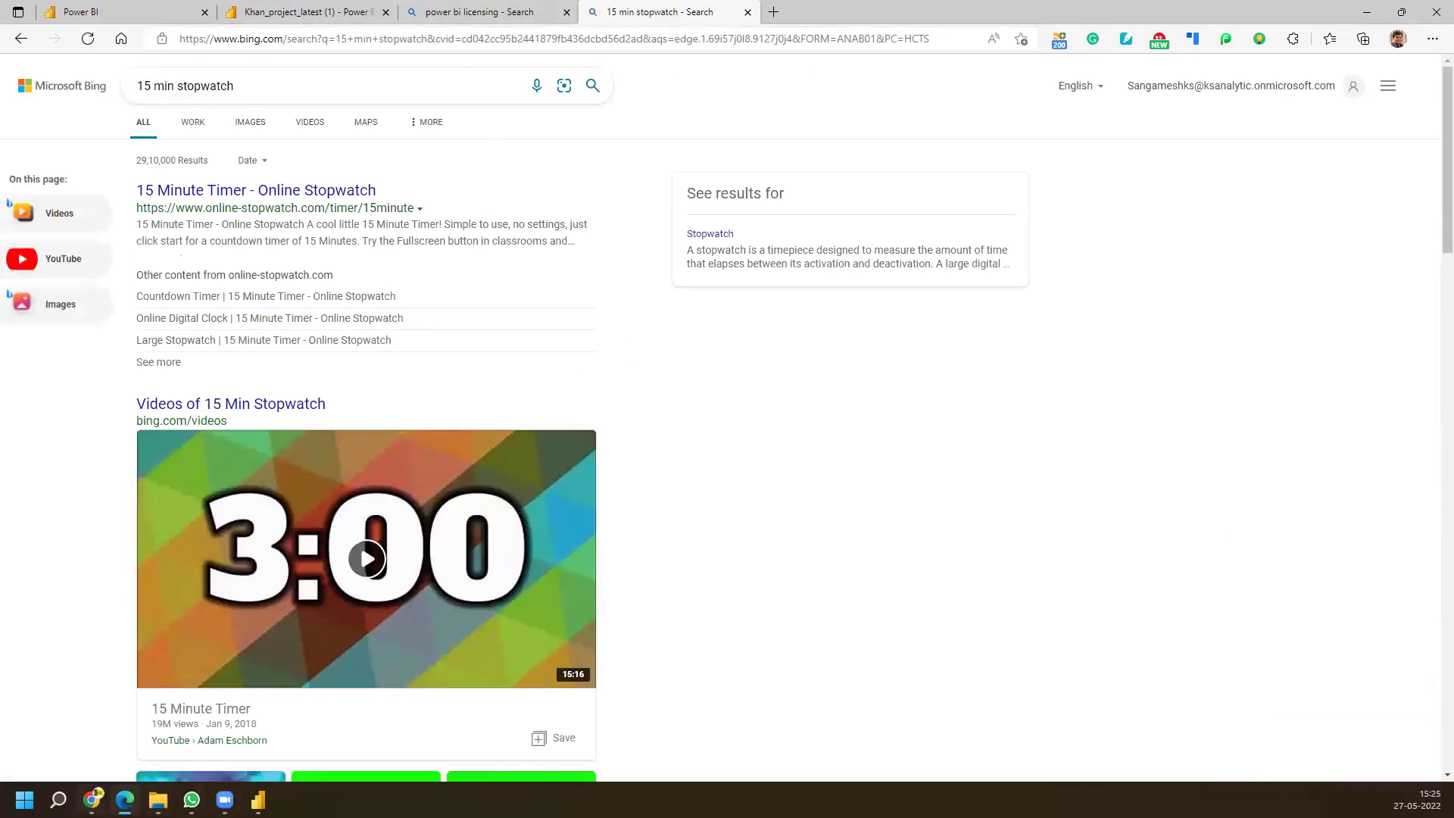
click(91, 800)
Search Google for a 15 minute timer and run its countdown in full screen.
click(397, 38)
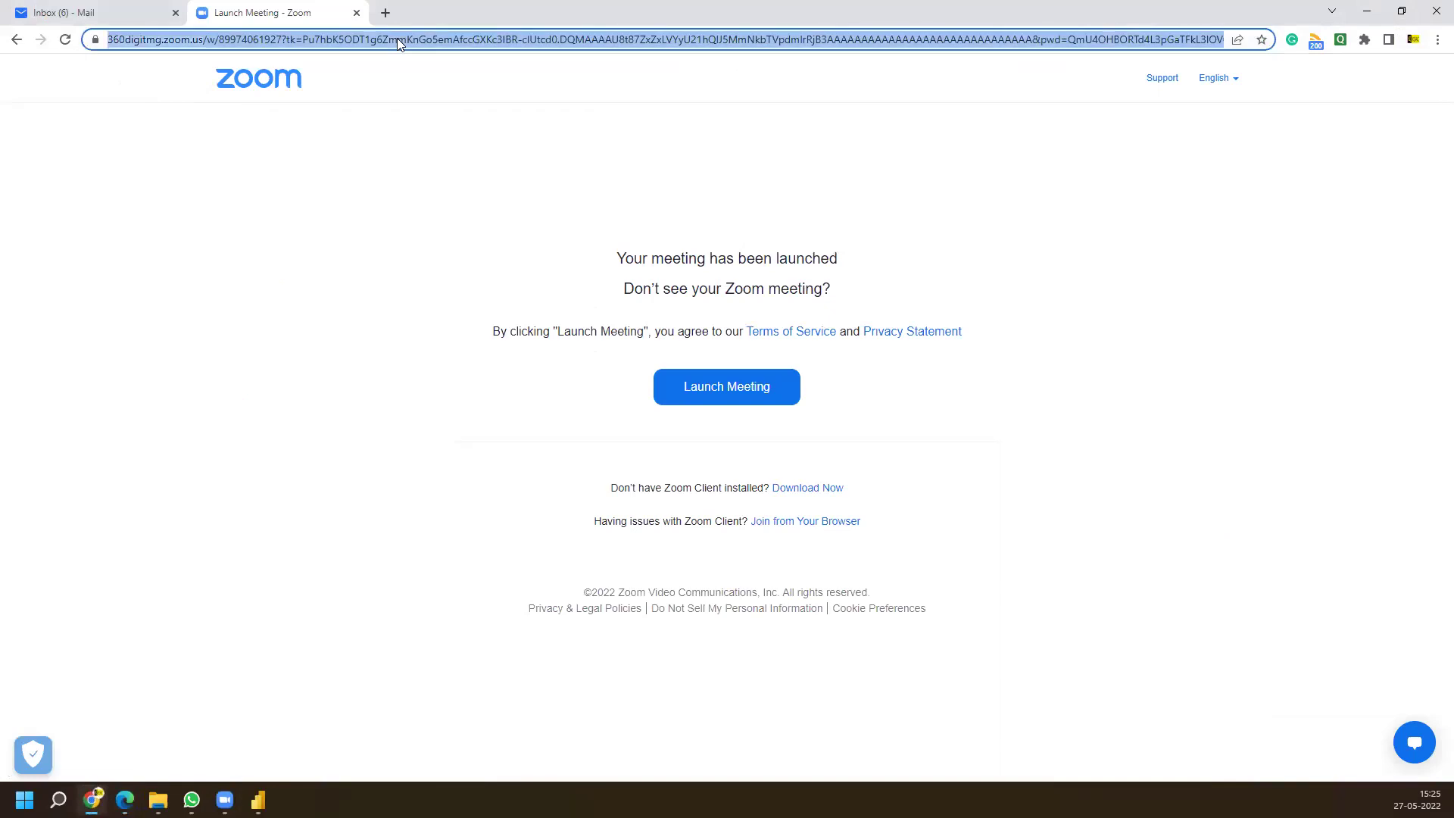
text(15 mi)
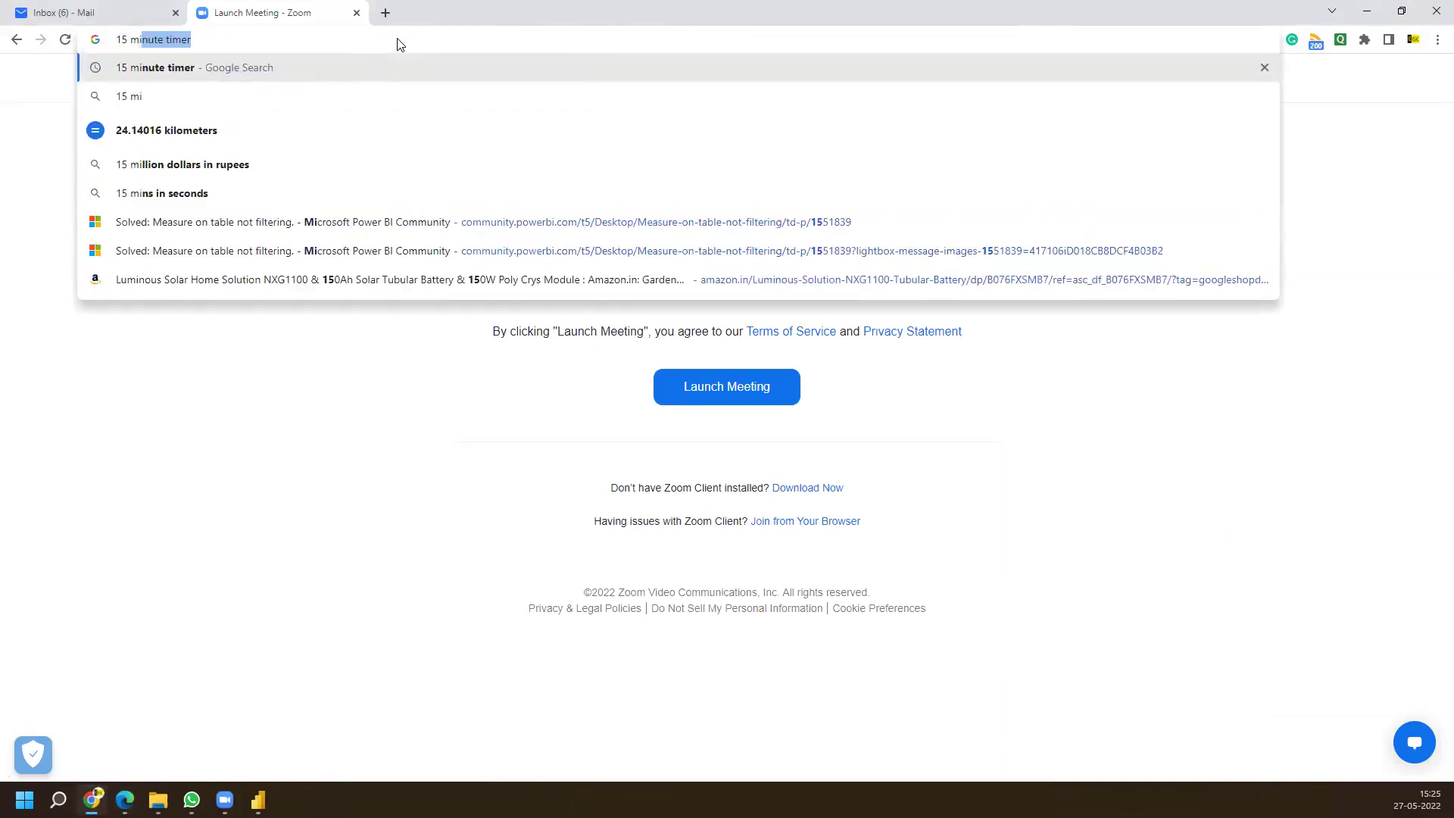
text(n ti)
key(Down)
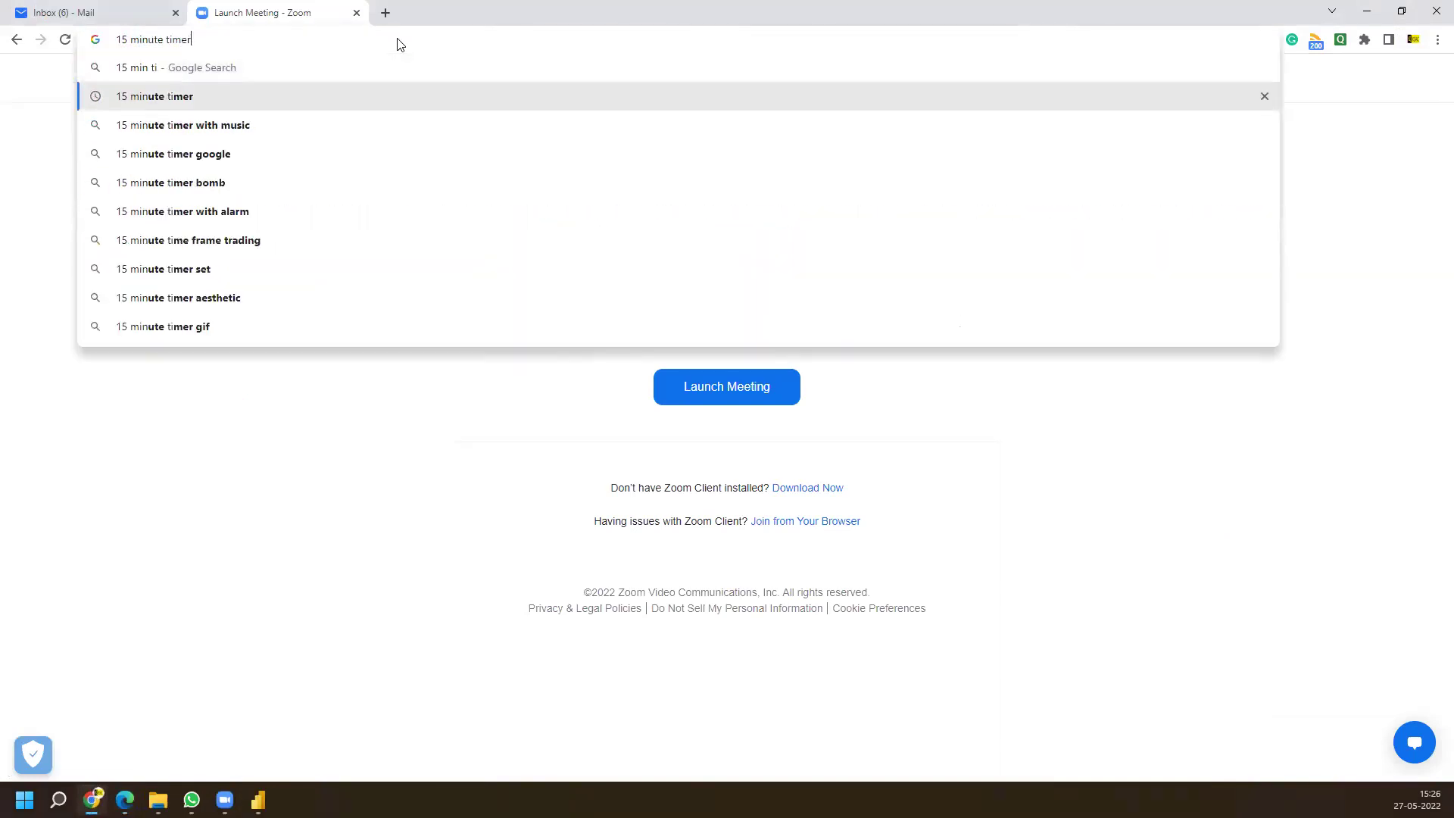
key(Return)
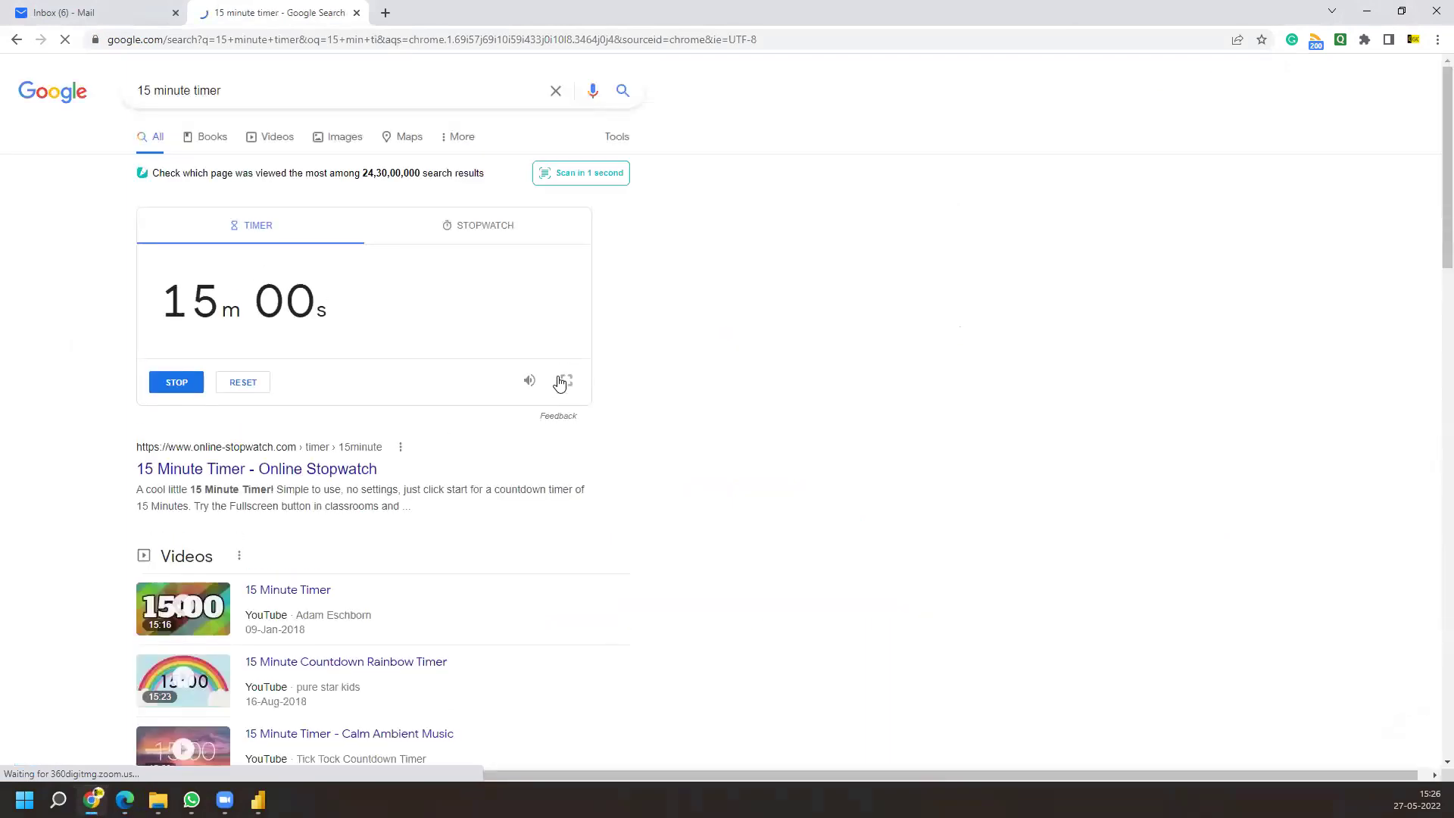
click(566, 382)
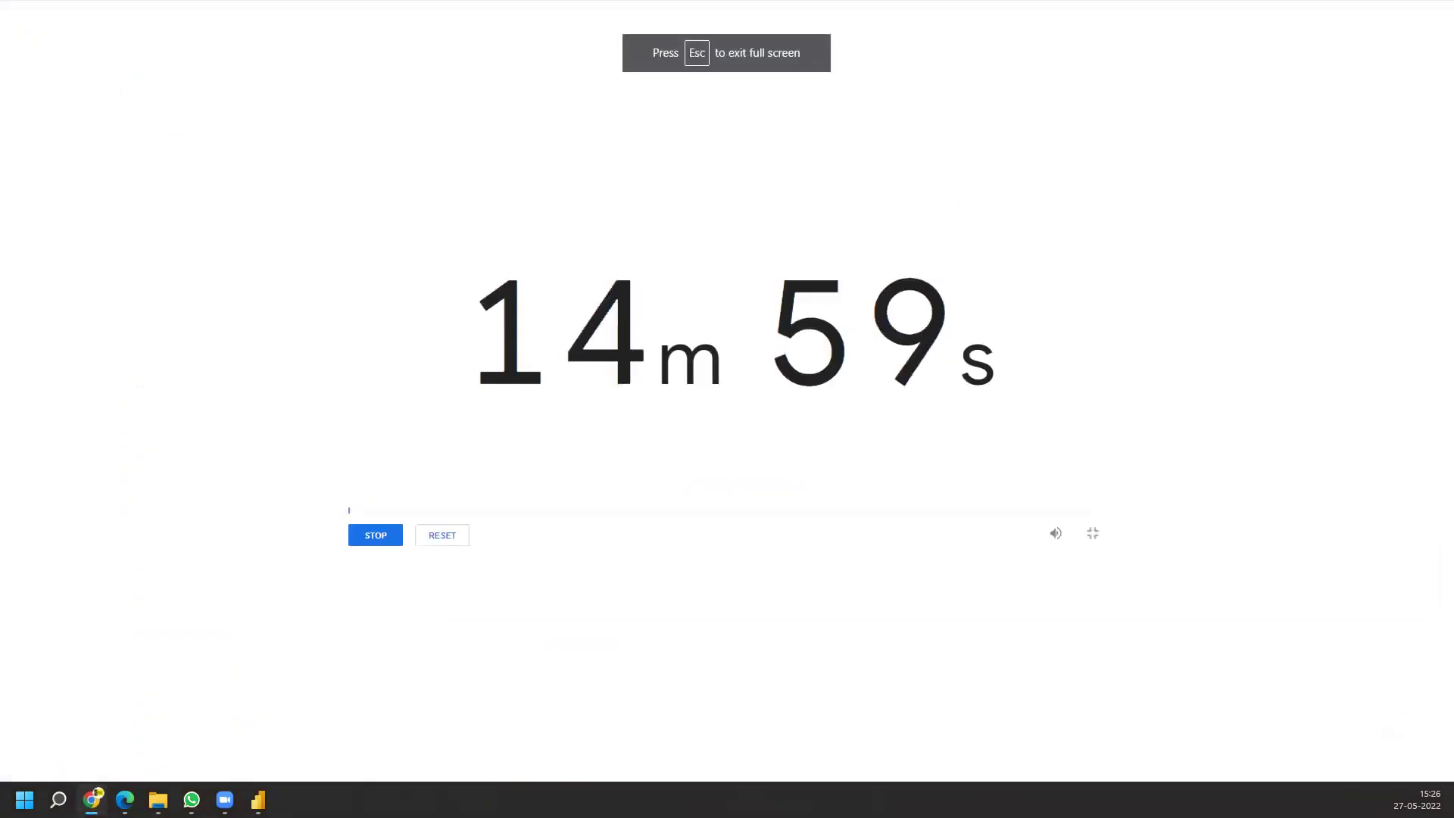
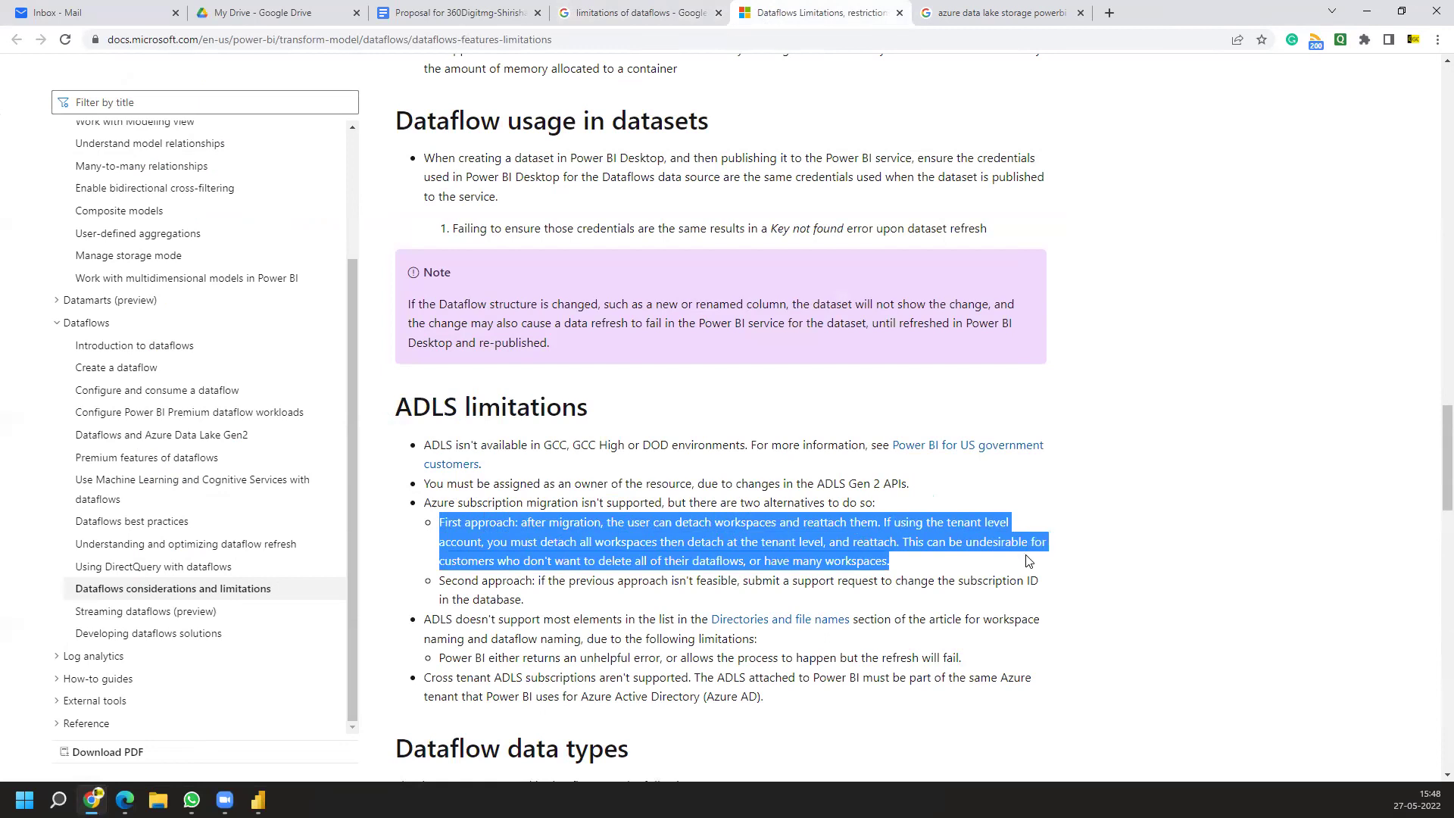
click(936, 516)
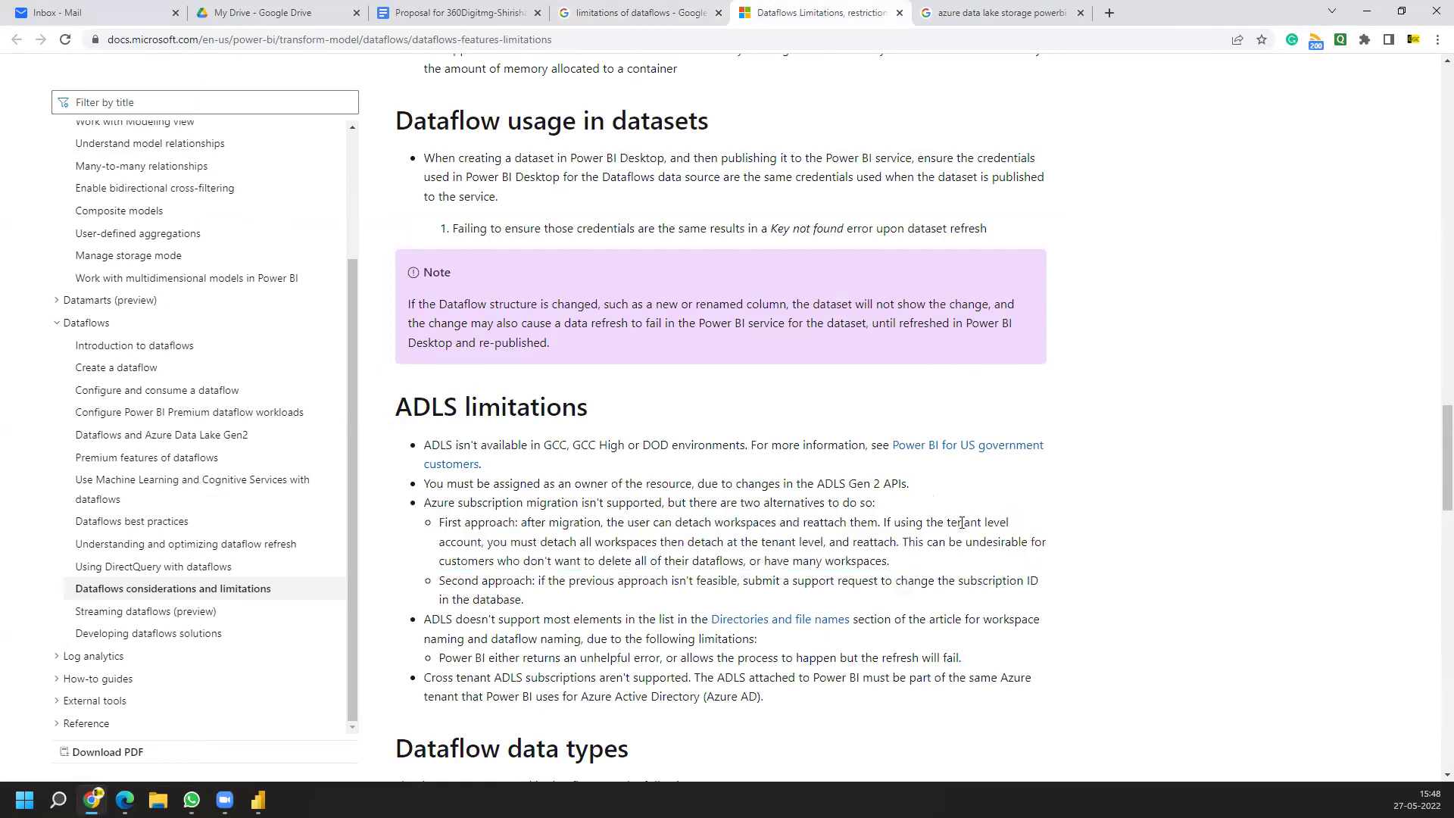
drag(945, 522, 1035, 528)
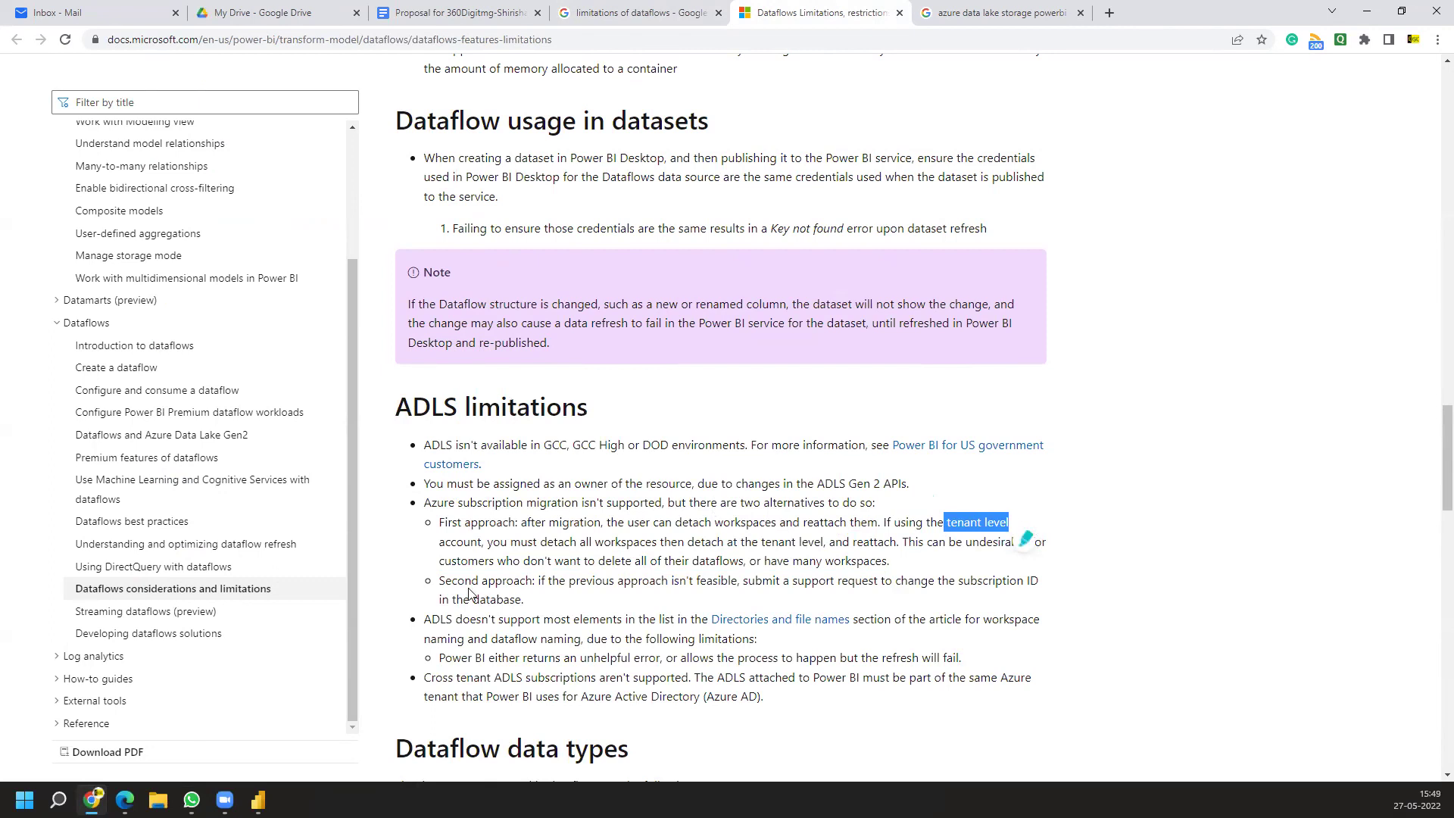
drag(440, 582, 1097, 597)
click(452, 611)
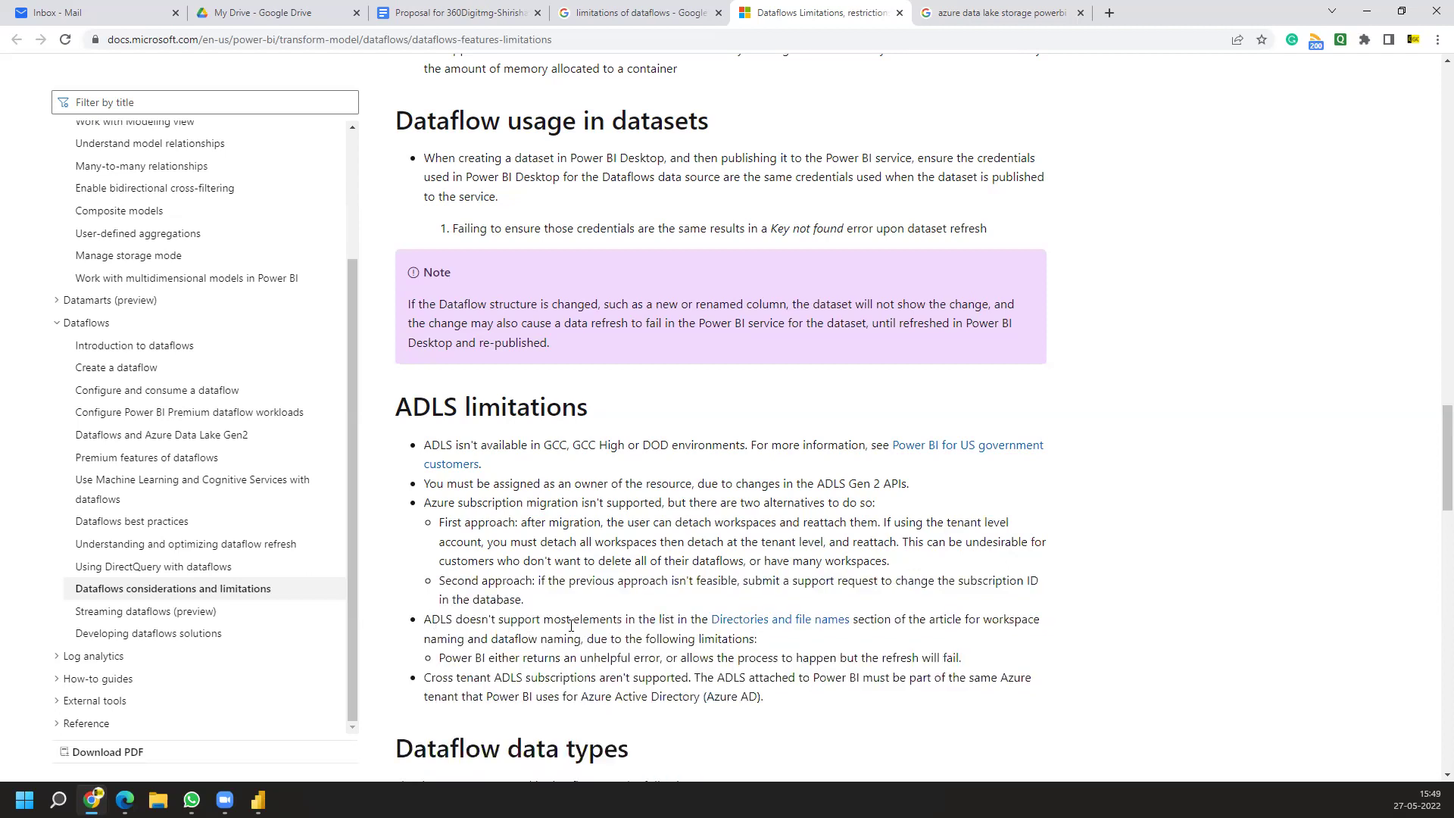
drag(543, 619, 896, 621)
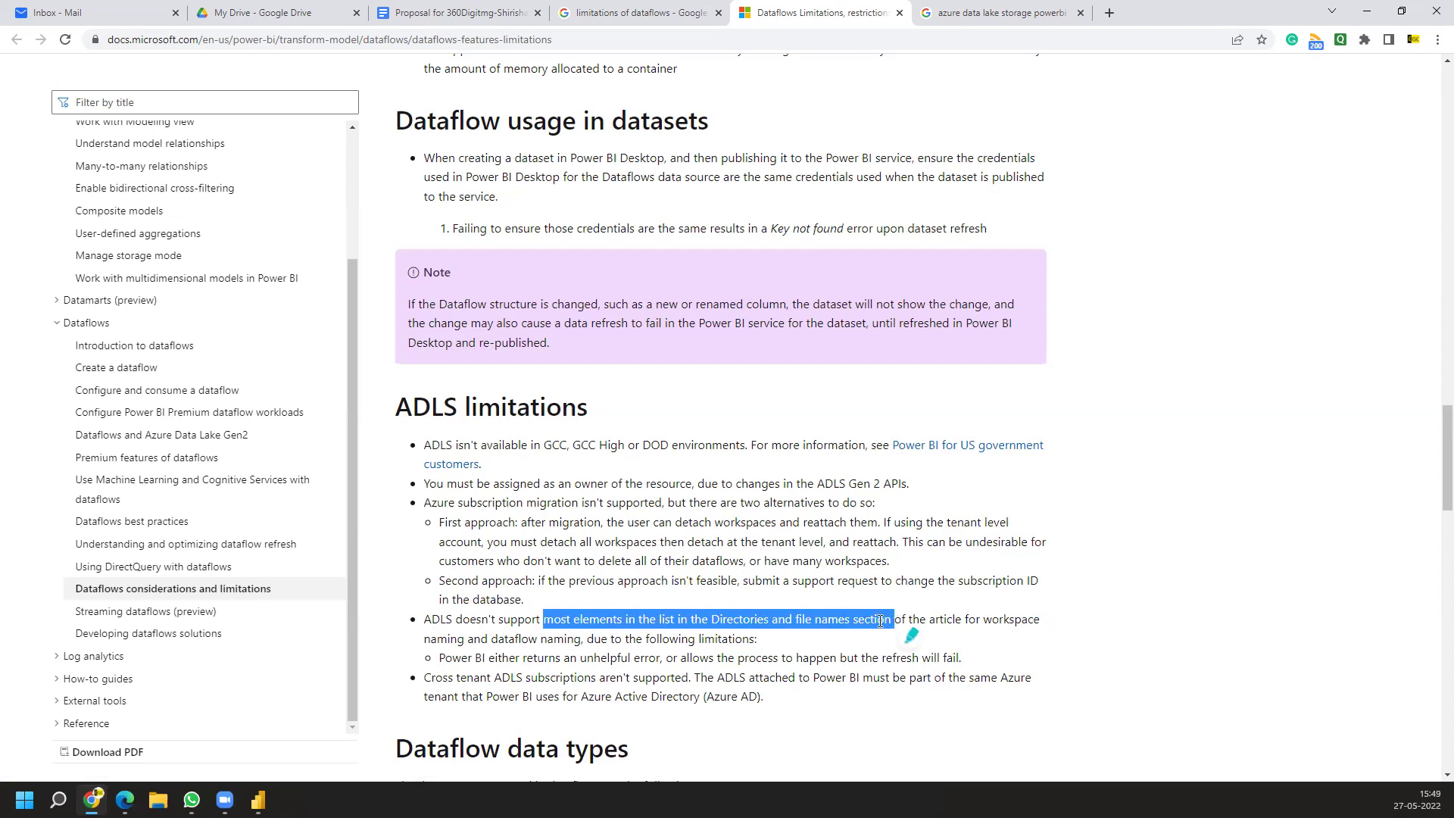
scroll(877, 617, down, 3)
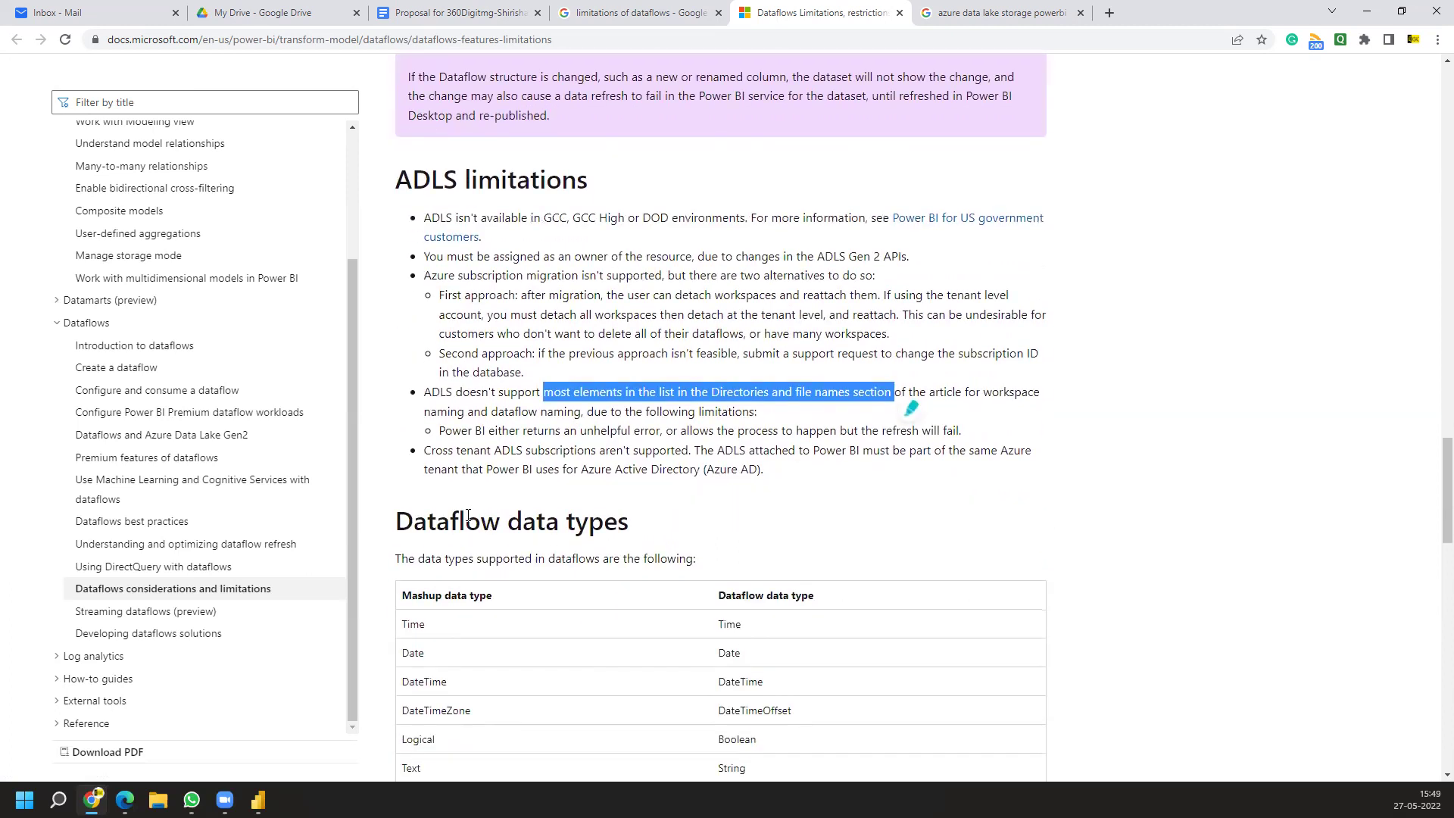
Scroll to the Dataflow data types table and highlight Decimal as Currency's dataflow type.
mouse_move(388, 522)
mouse_down()
mouse_move(687, 557)
mouse_move(682, 535)
mouse_up()
scroll(500, 610, down, 1)
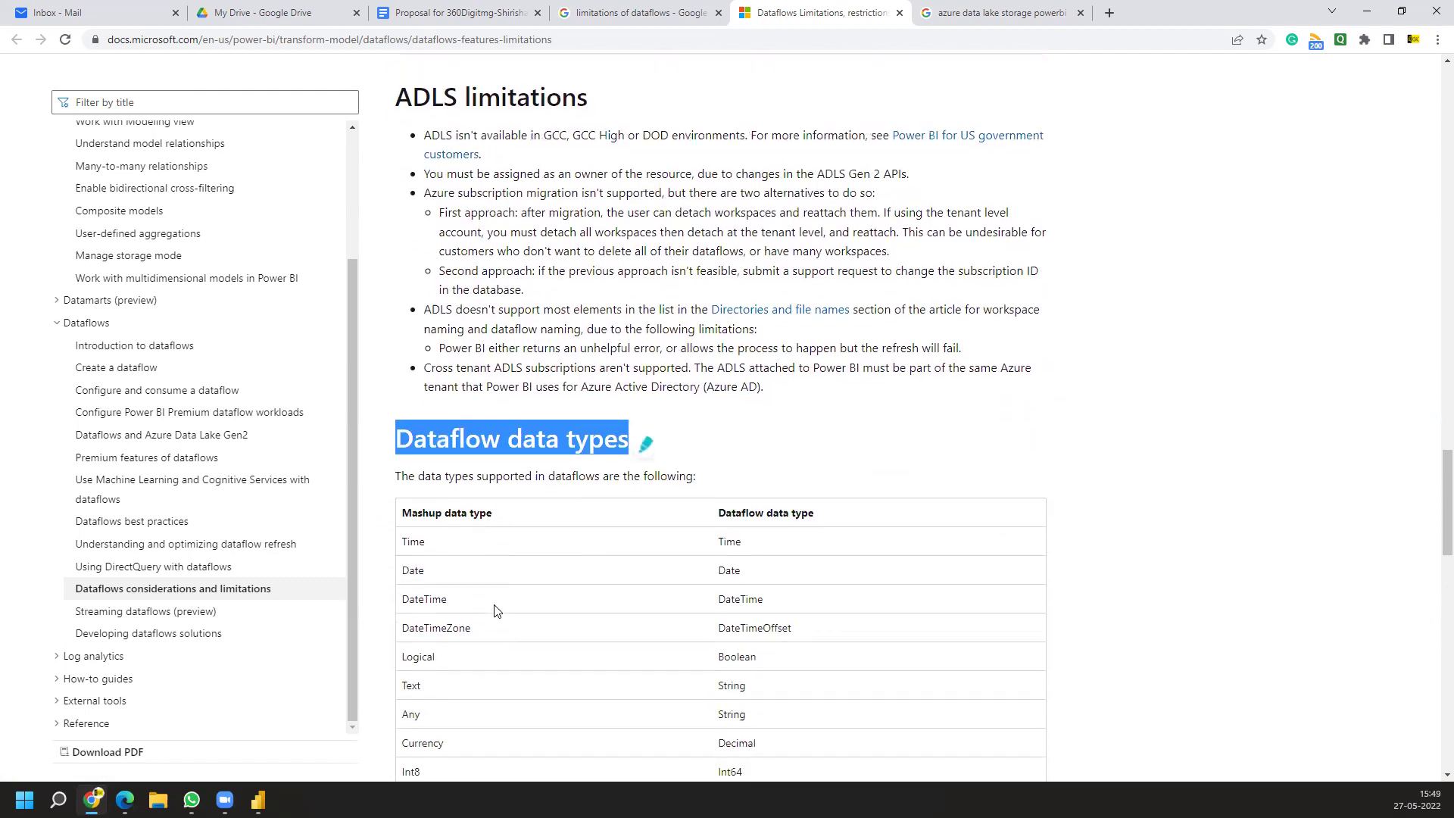
scroll(497, 611, down, 1)
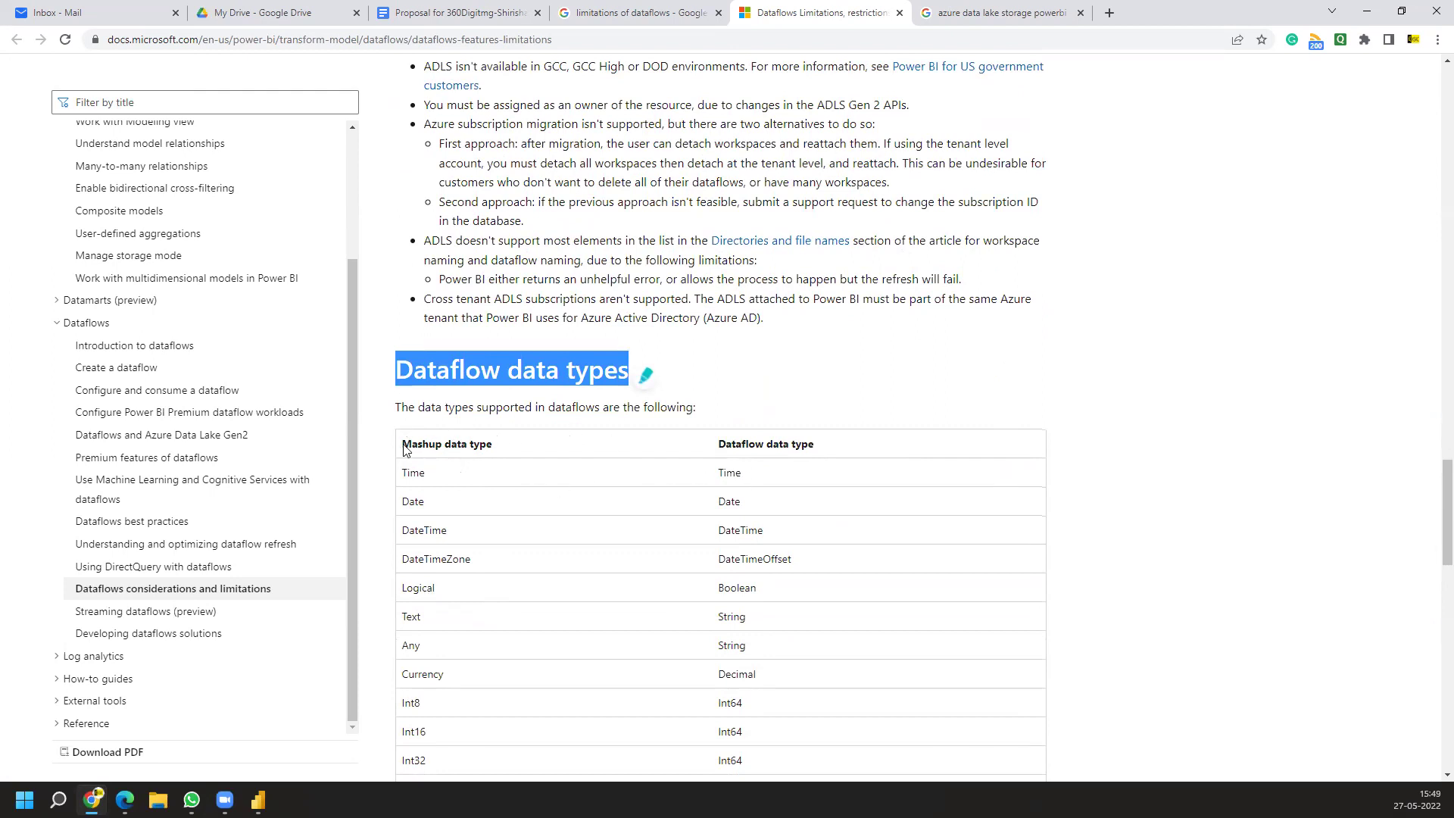
scroll(587, 539, down, 3)
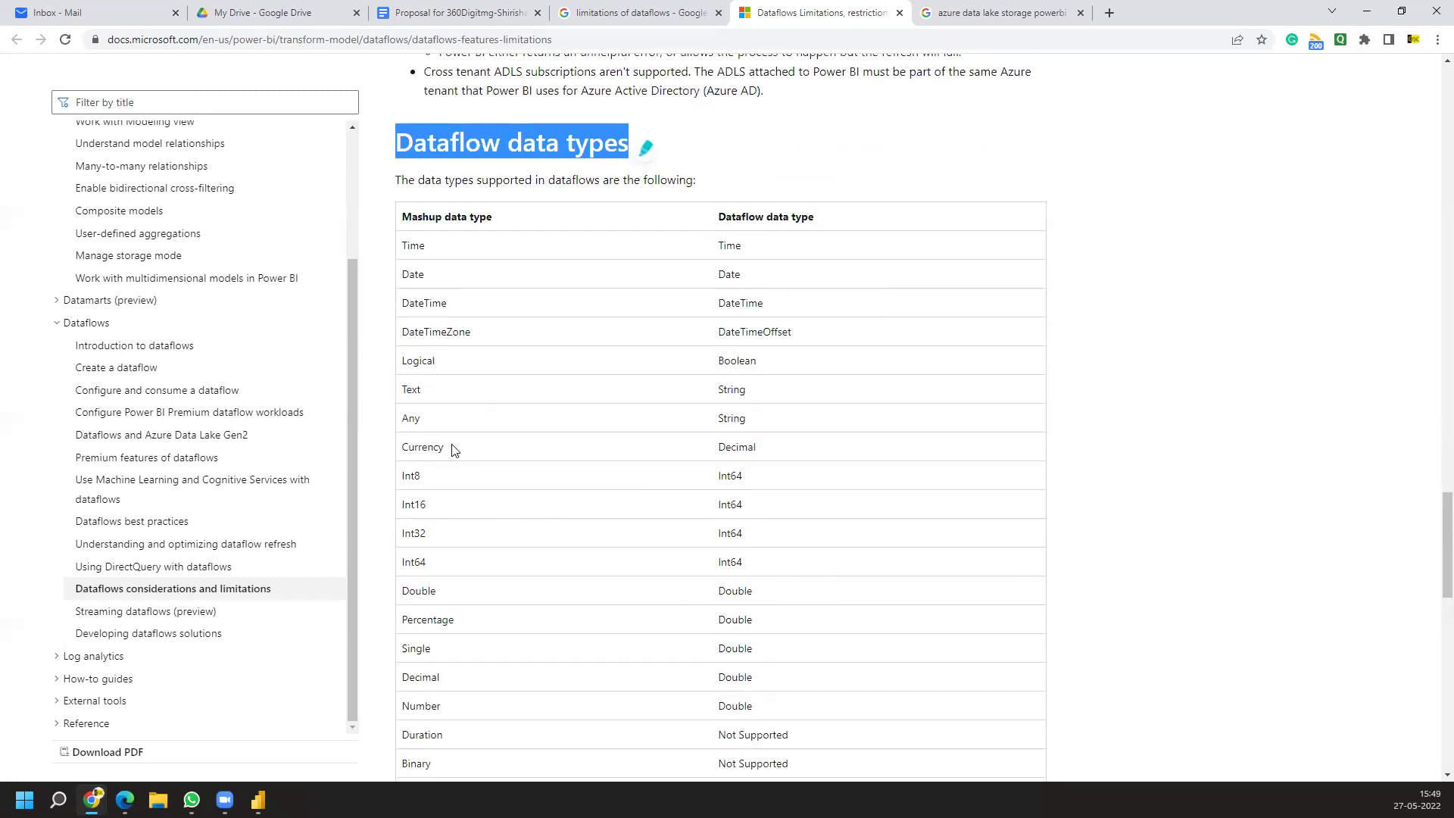
drag(446, 447, 403, 452)
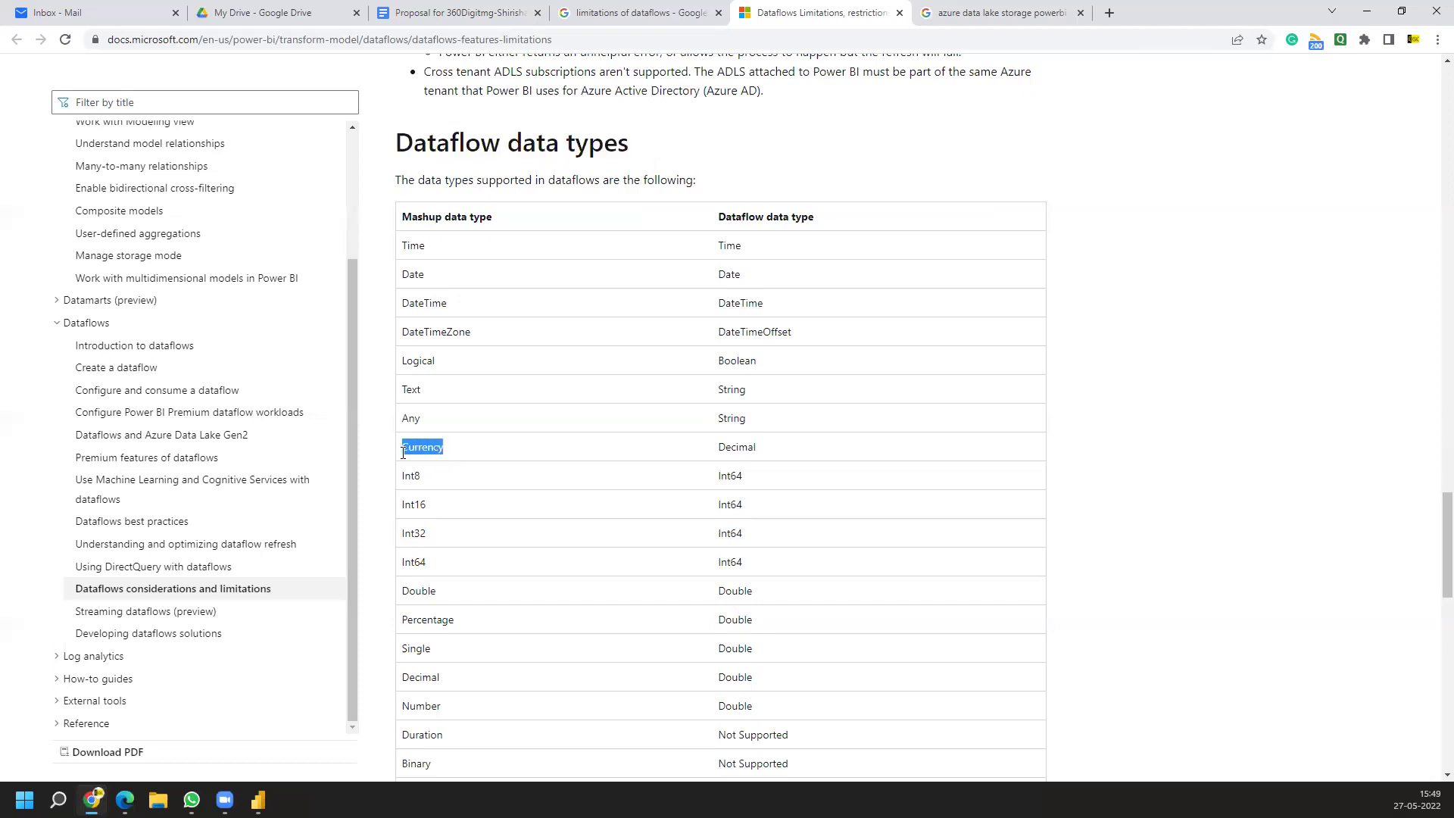
click(772, 458)
drag(755, 450, 715, 449)
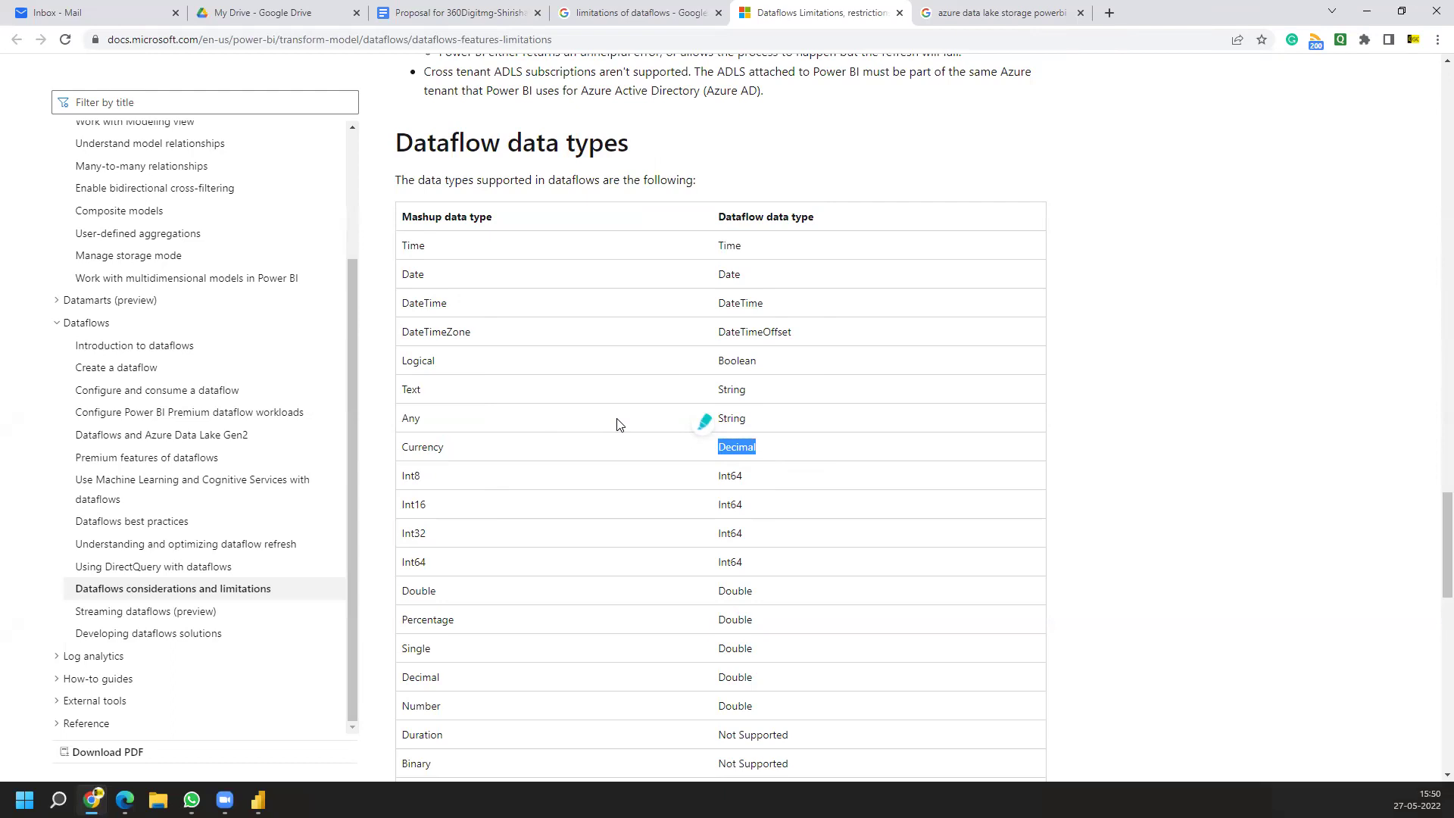
Highlight the rows down to Int8 and its Int64 dataflow type.
scroll(617, 424, down, 1)
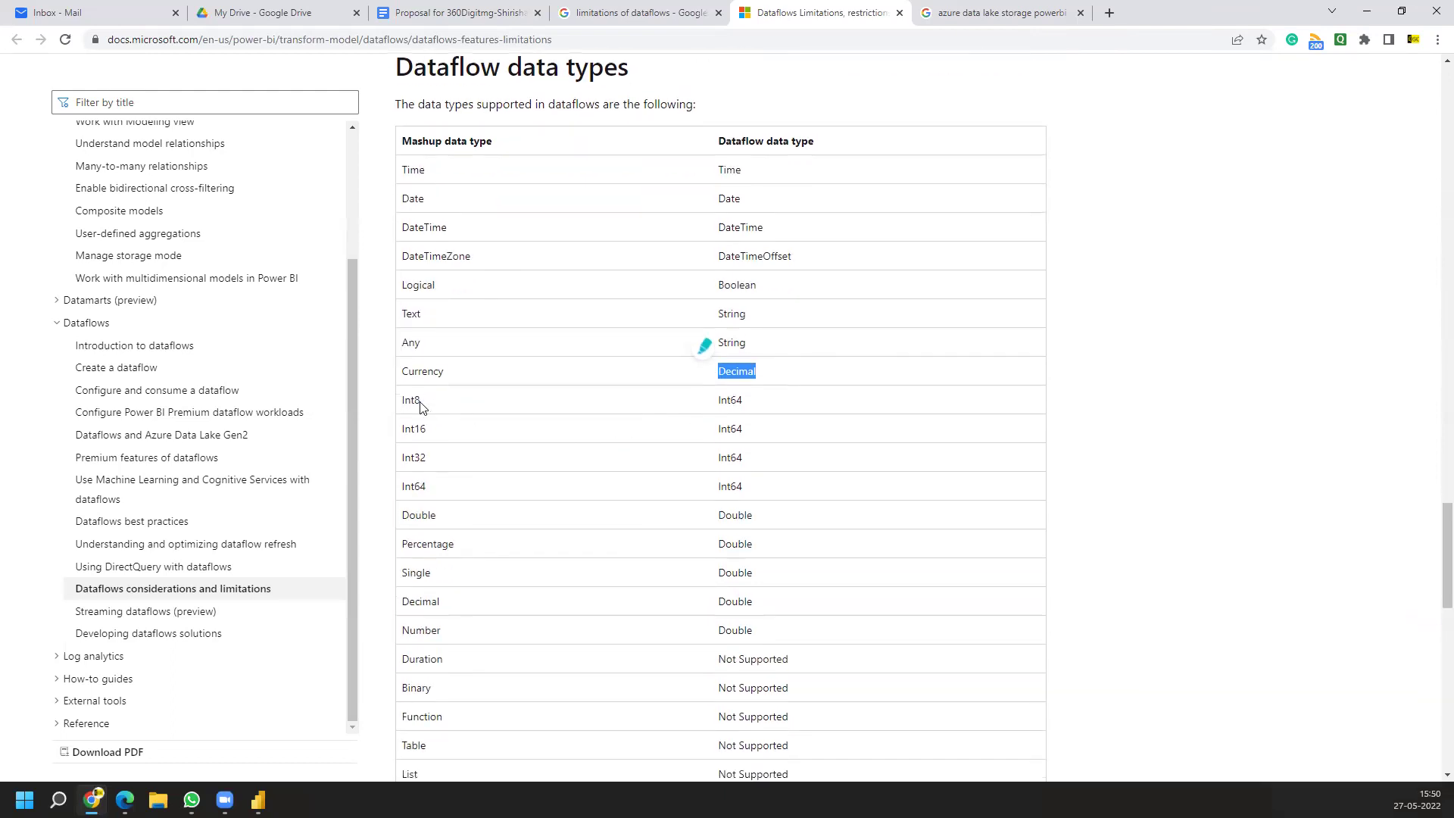
drag(397, 409, 417, 402)
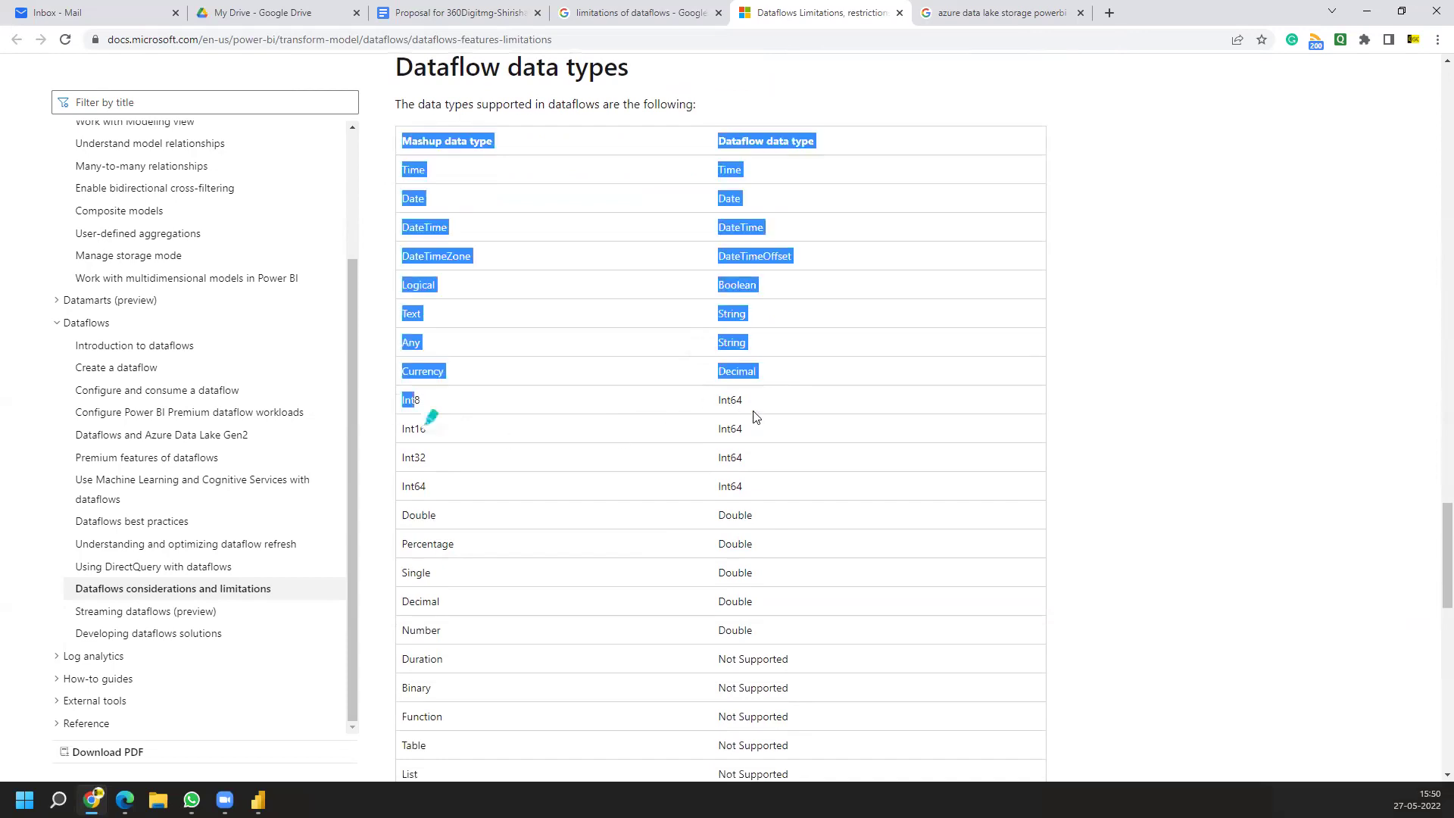
drag(750, 401, 718, 400)
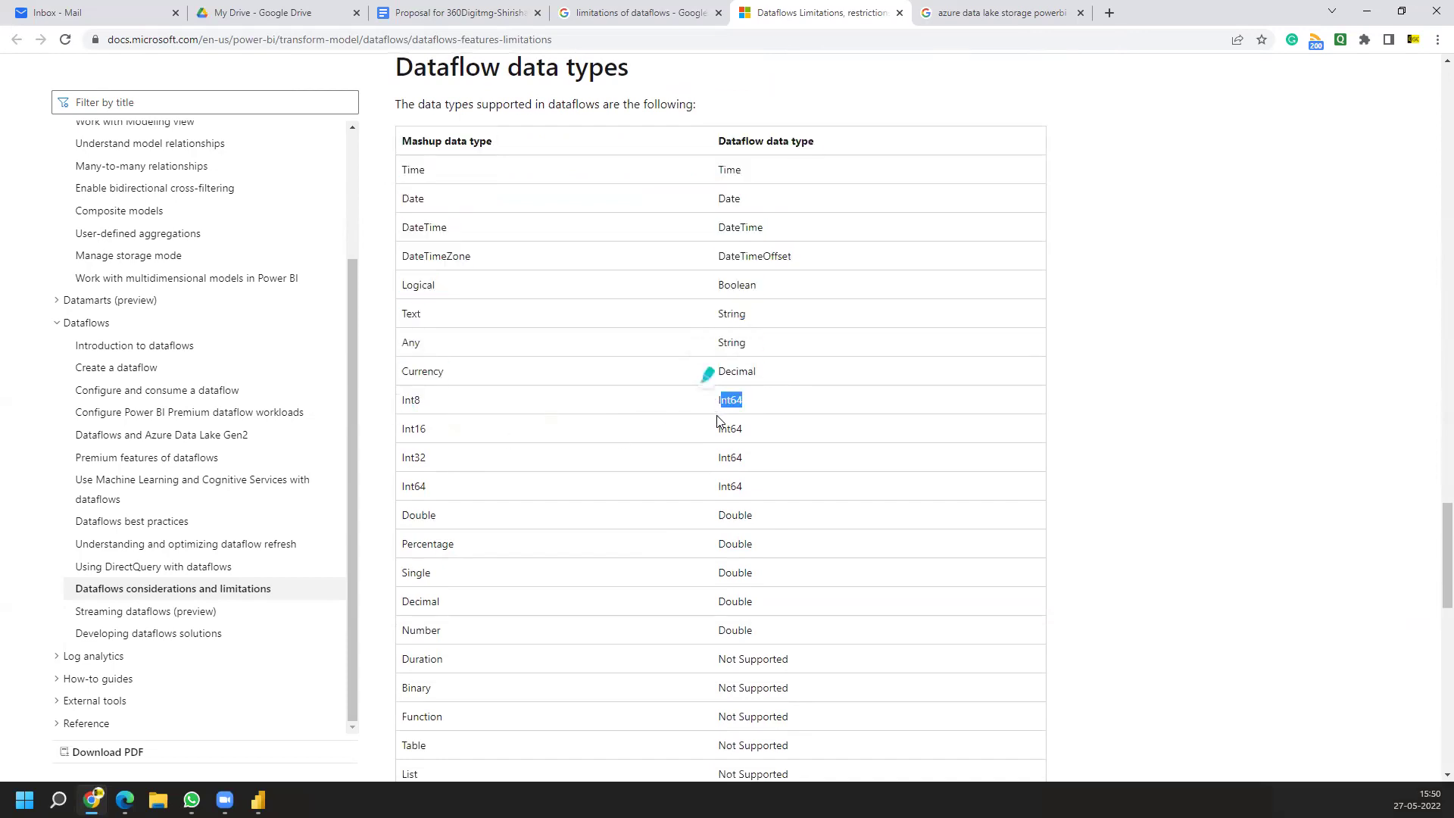
scroll(665, 512, down, 2)
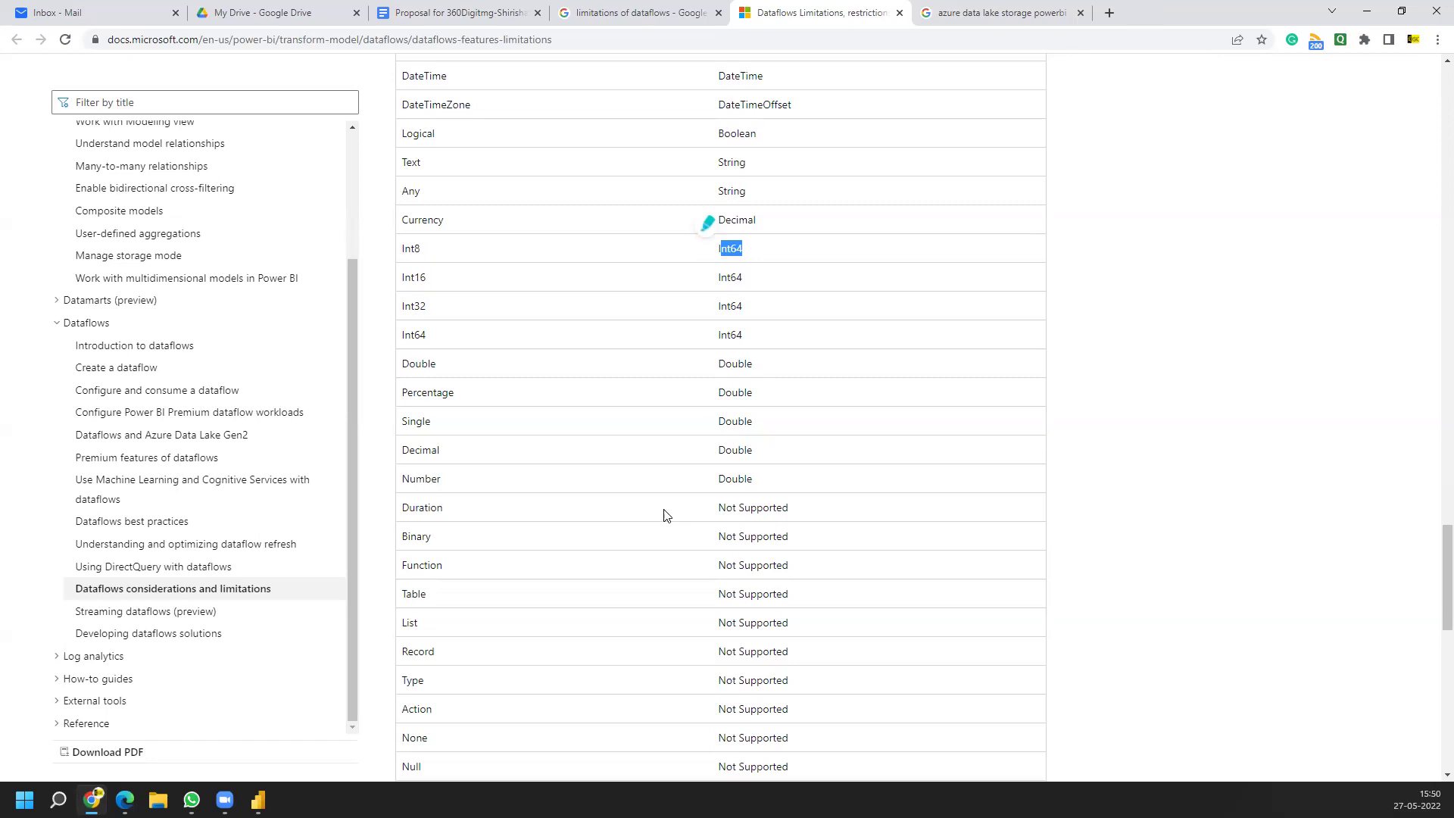
Highlight String for Text and Decimal for Currency in the mashup-to-dataflow type table.
scroll(770, 386, up, 2)
drag(721, 314, 741, 313)
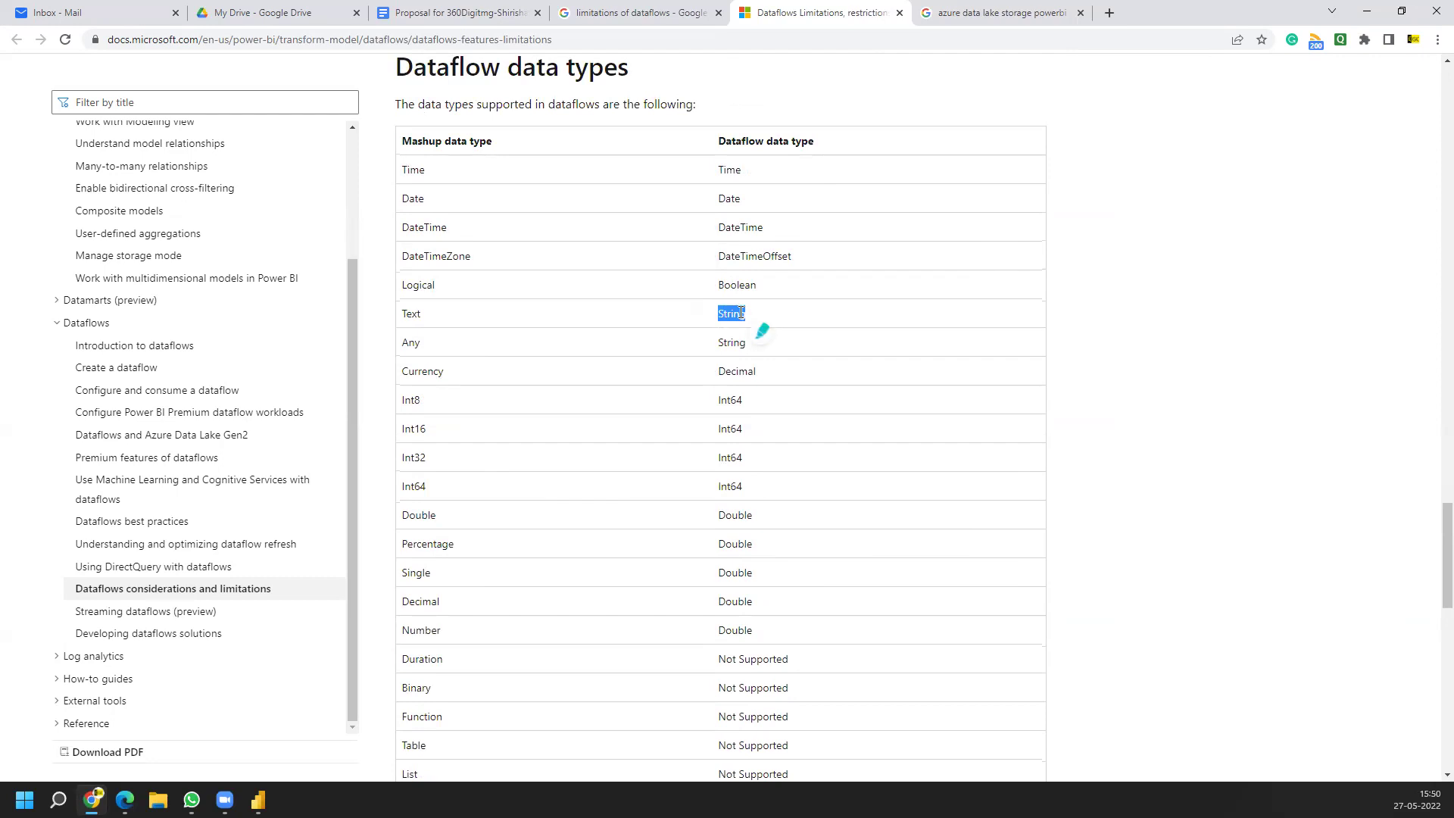
double_click(727, 371)
scroll(745, 371, down, 3)
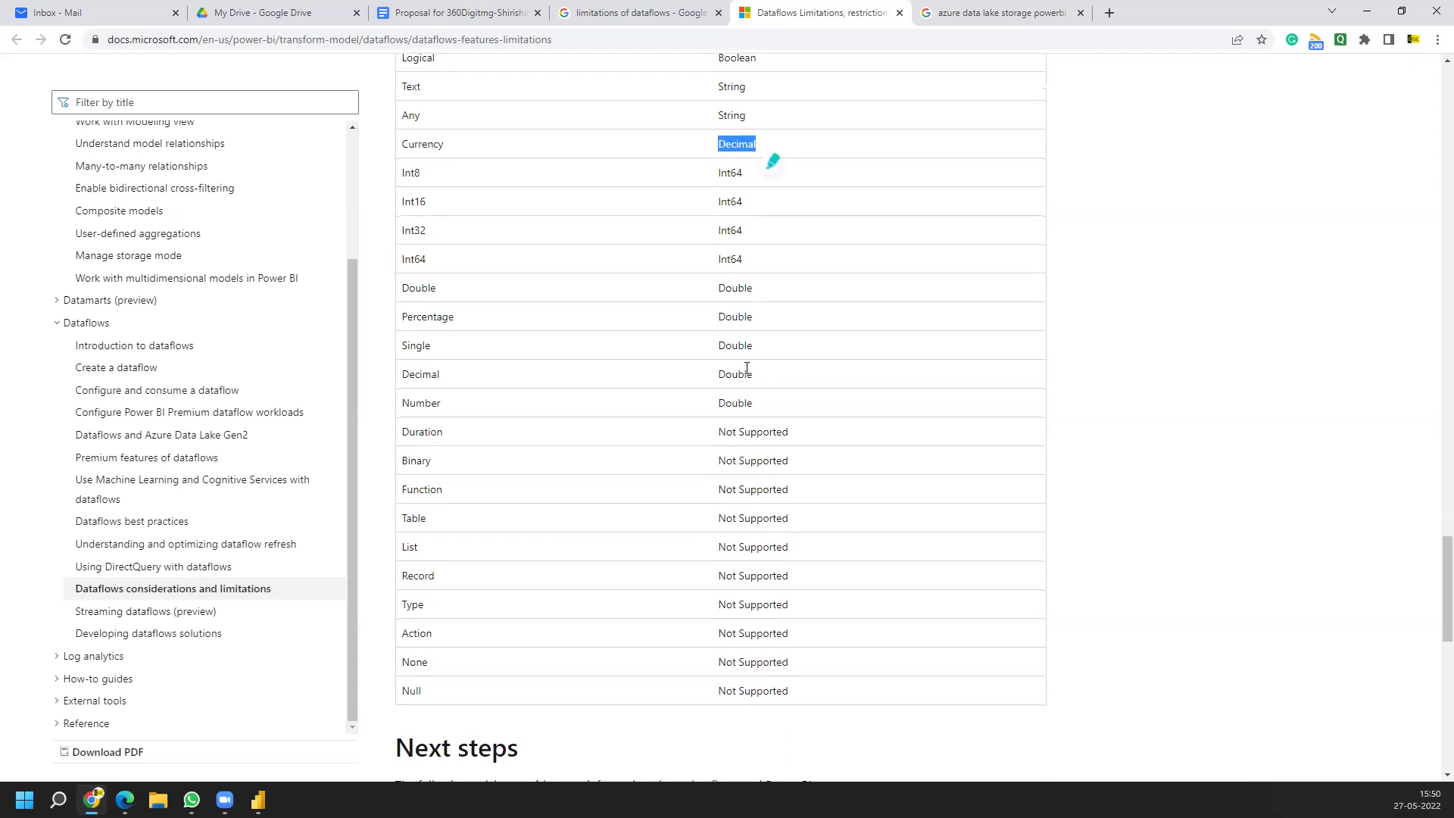
scroll(756, 334, up, 1)
drag(718, 191, 752, 197)
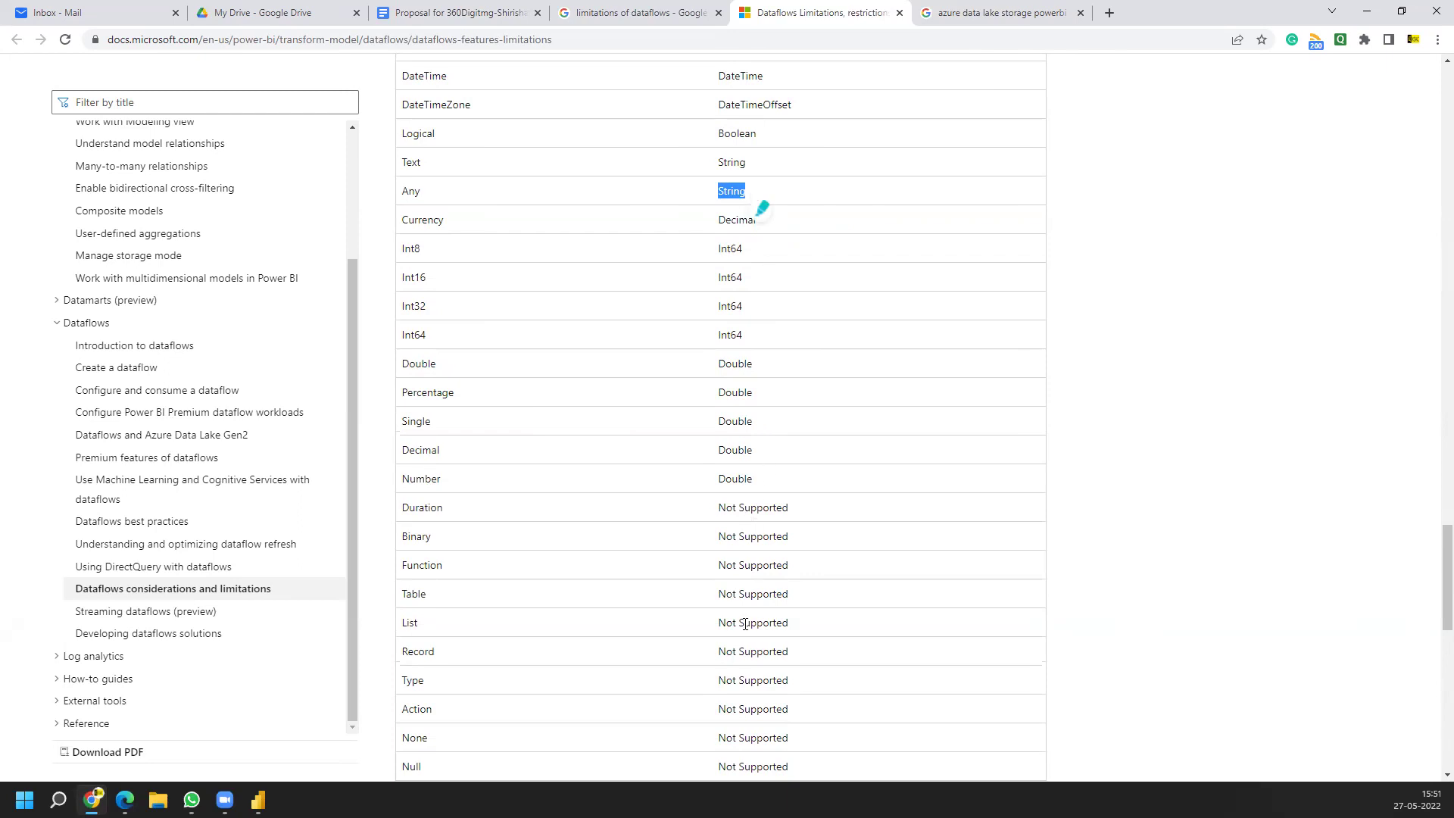
scroll(733, 327, up, 1)
scroll(733, 328, up, 1)
double_click(737, 296)
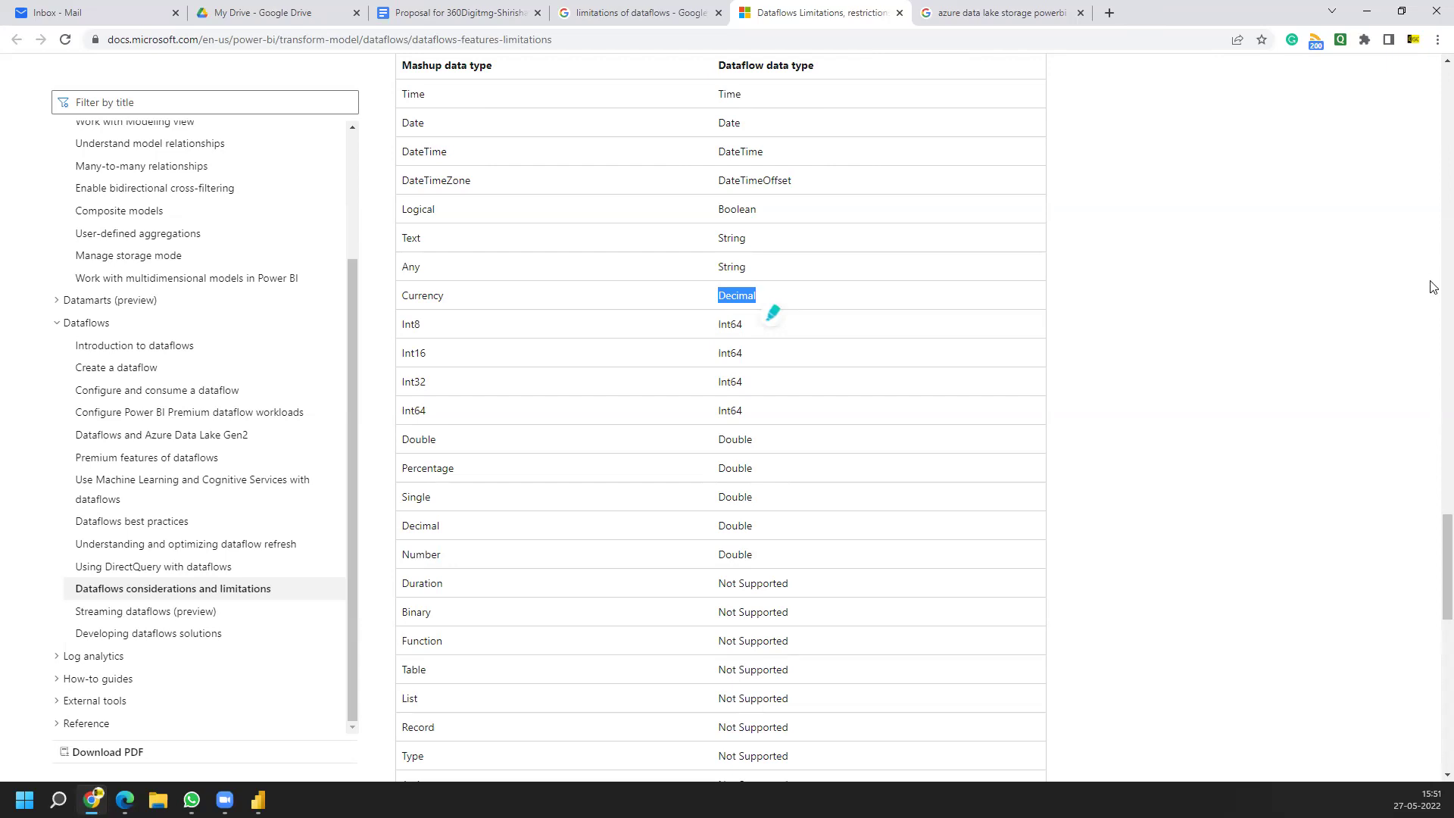
Look over the azure data lake storage powerbi image results, then return to Power BI Desktop.
click(1003, 17)
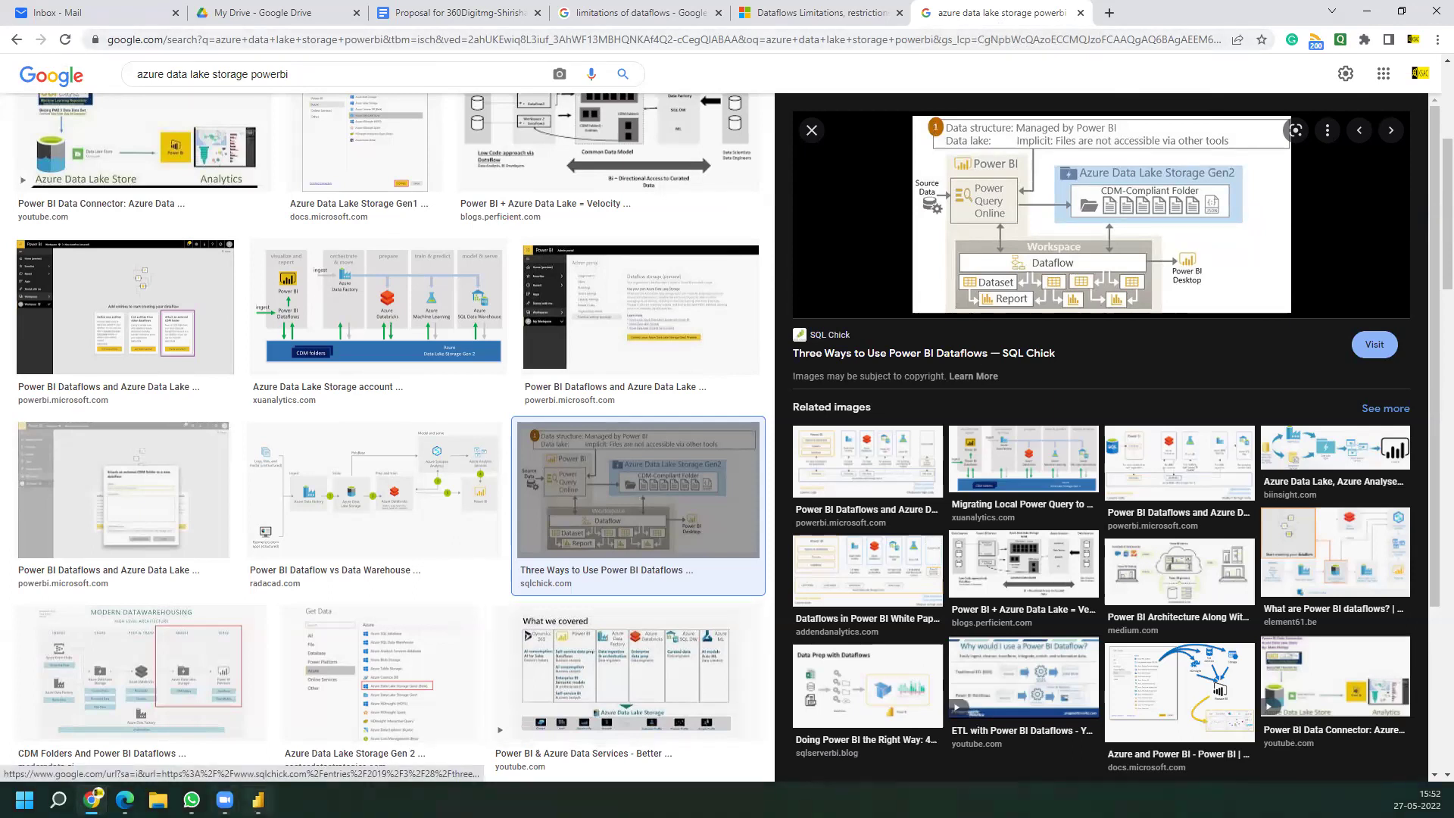
key(alt+Tab)
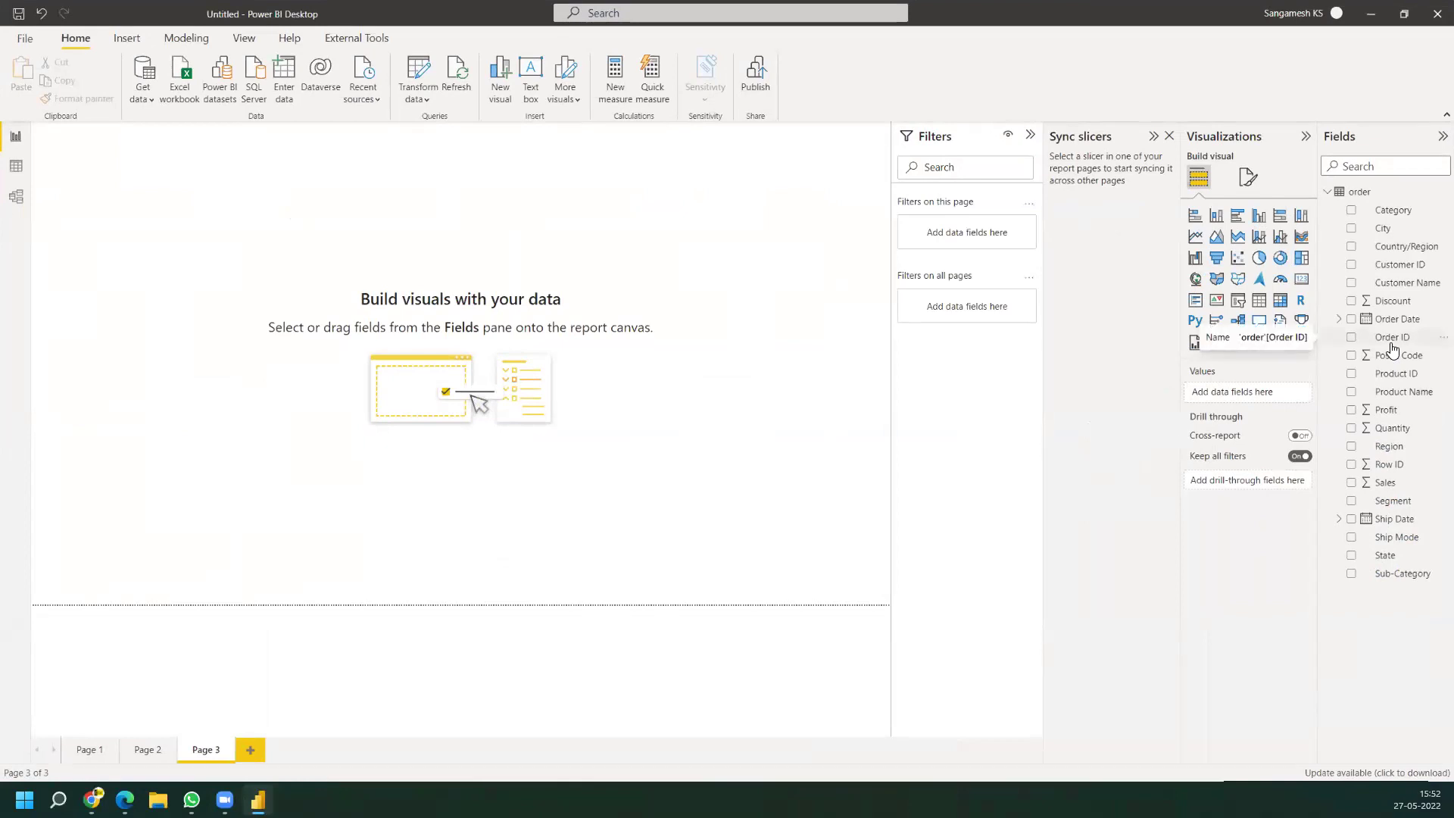
Add a stacked bar chart to Page 3 and move it to the top-left.
click(1195, 217)
drag(156, 241, 274, 415)
drag(152, 303, 130, 193)
drag(227, 288, 210, 318)
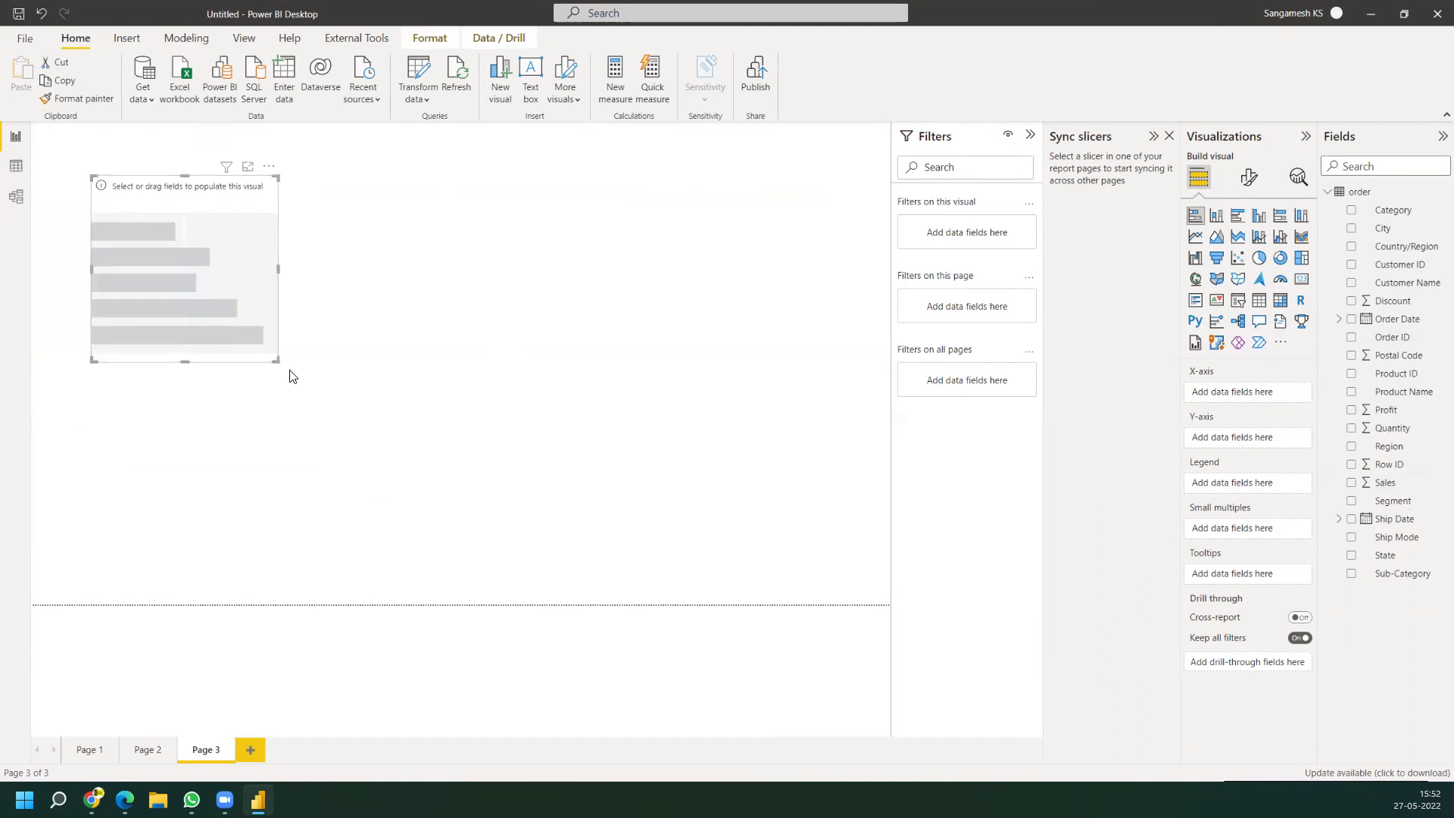
drag(277, 362, 406, 331)
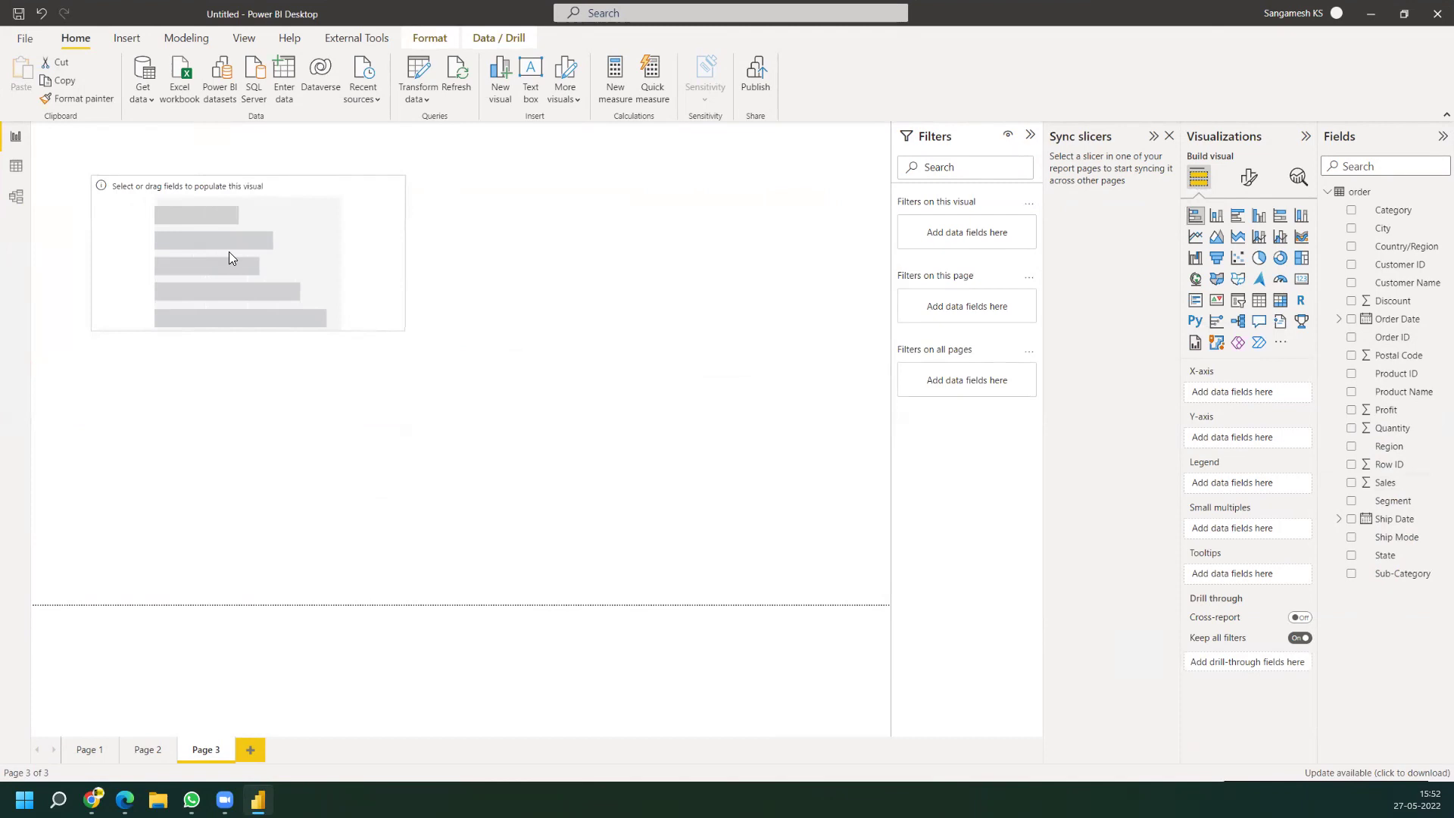
Reselect the empty bar chart and resize it smaller using its edge handles.
click(87, 252)
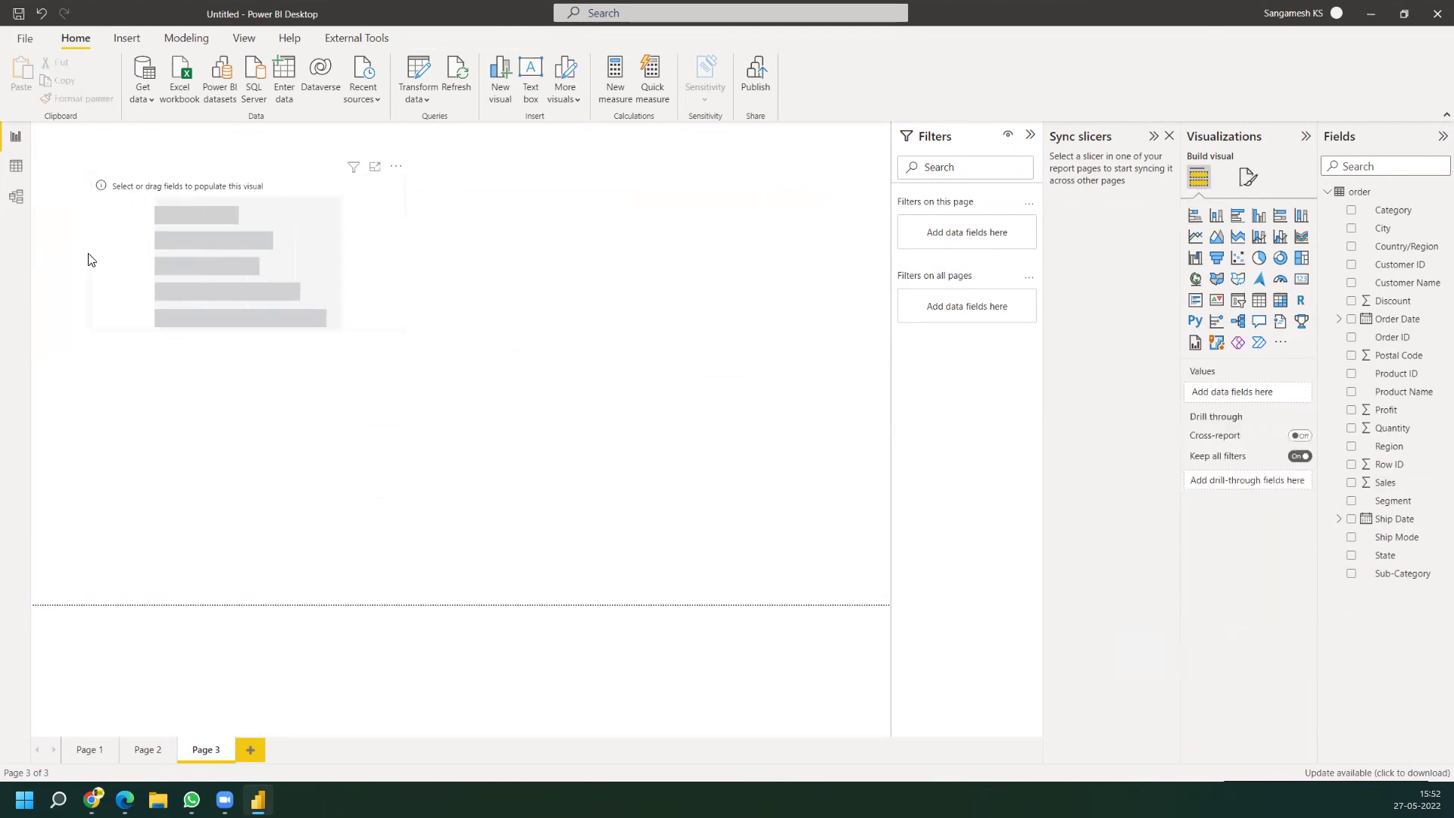
click(92, 253)
click(89, 251)
click(91, 252)
mouse_move(90, 251)
mouse_down()
mouse_move(191, 264)
mouse_move(66, 256)
mouse_up()
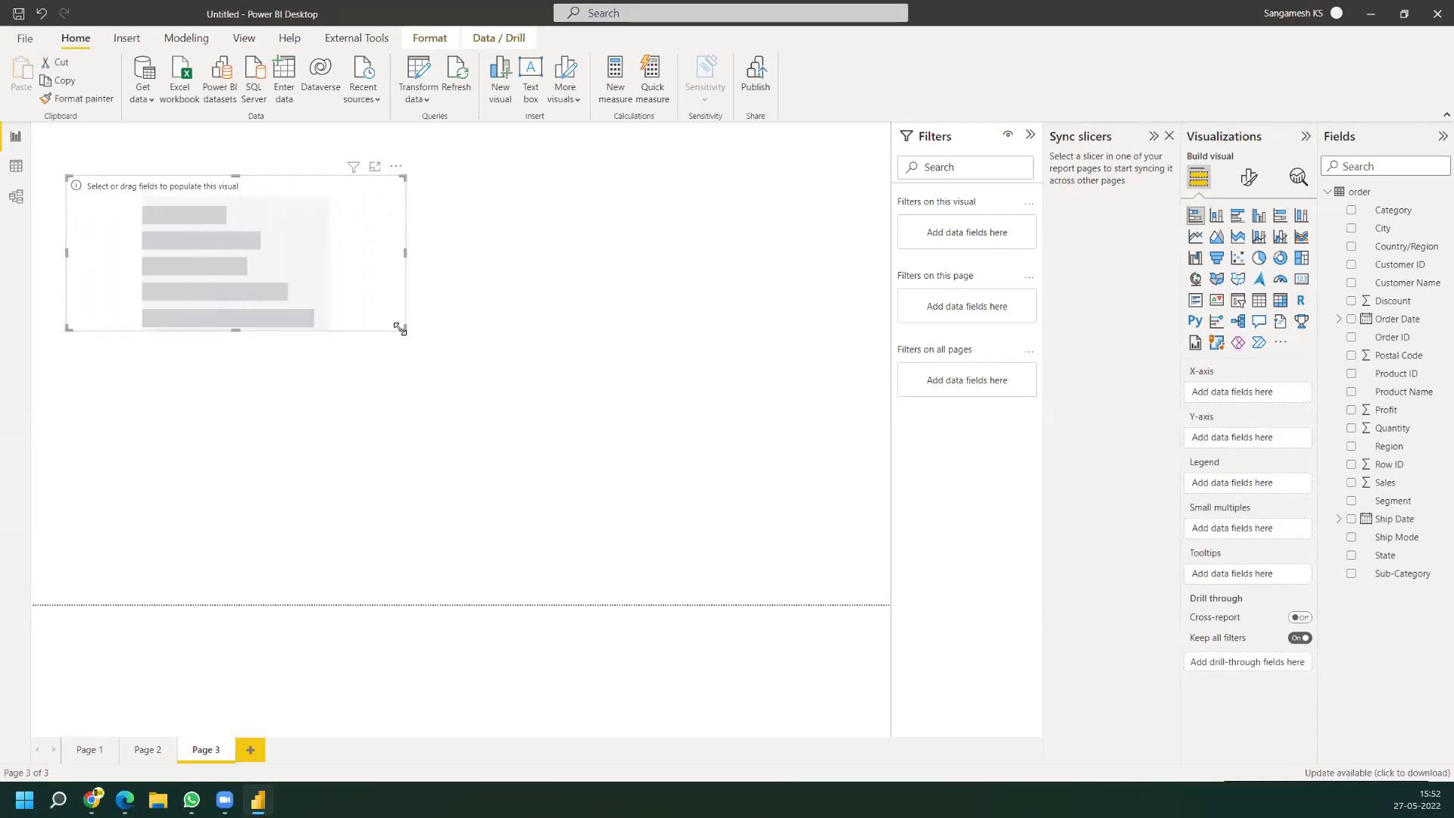
drag(405, 329, 408, 335)
drag(440, 404, 294, 291)
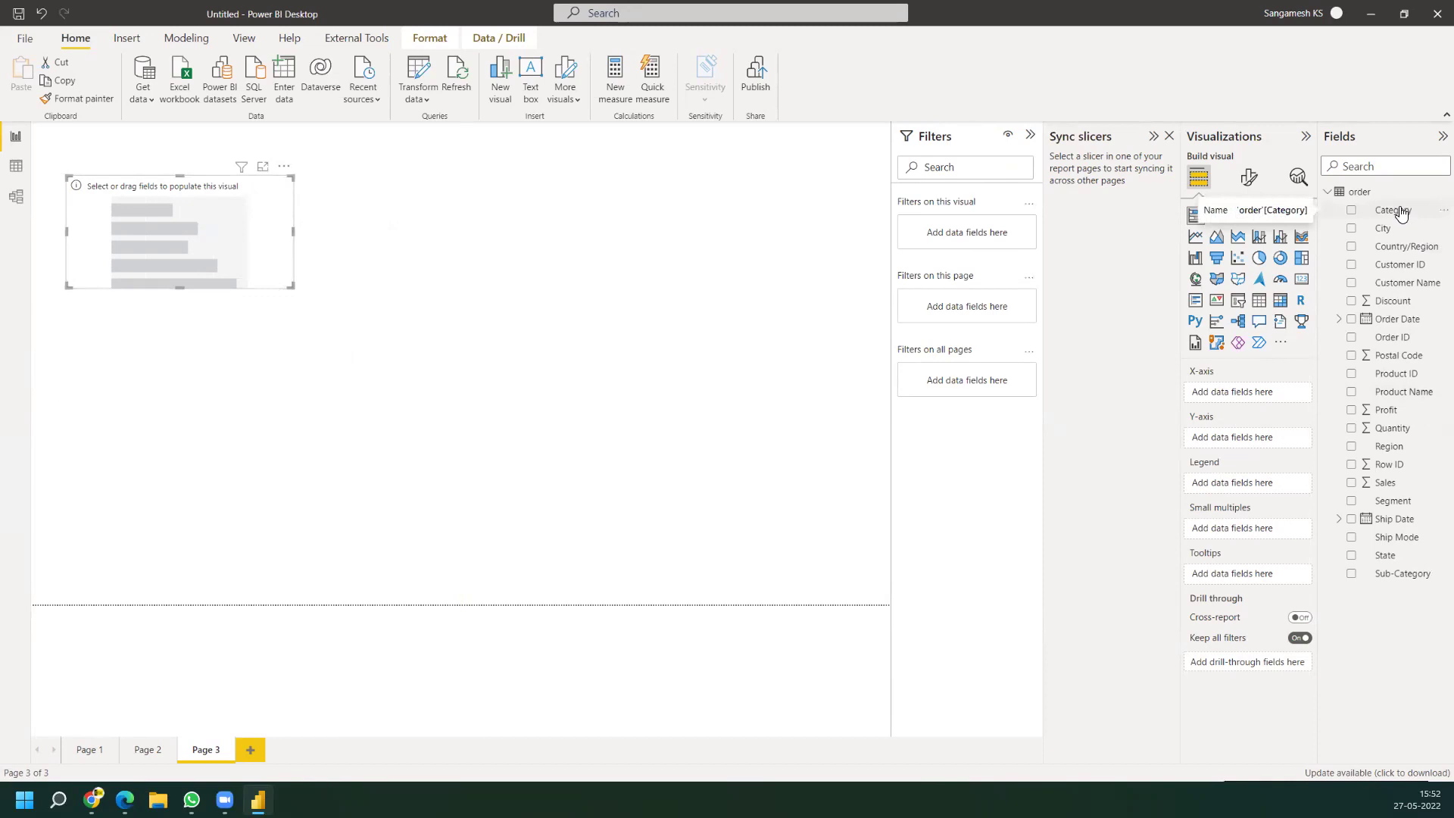
Add Category and Sales to the bar chart, then show the Help ribbon.
drag(1401, 214, 198, 253)
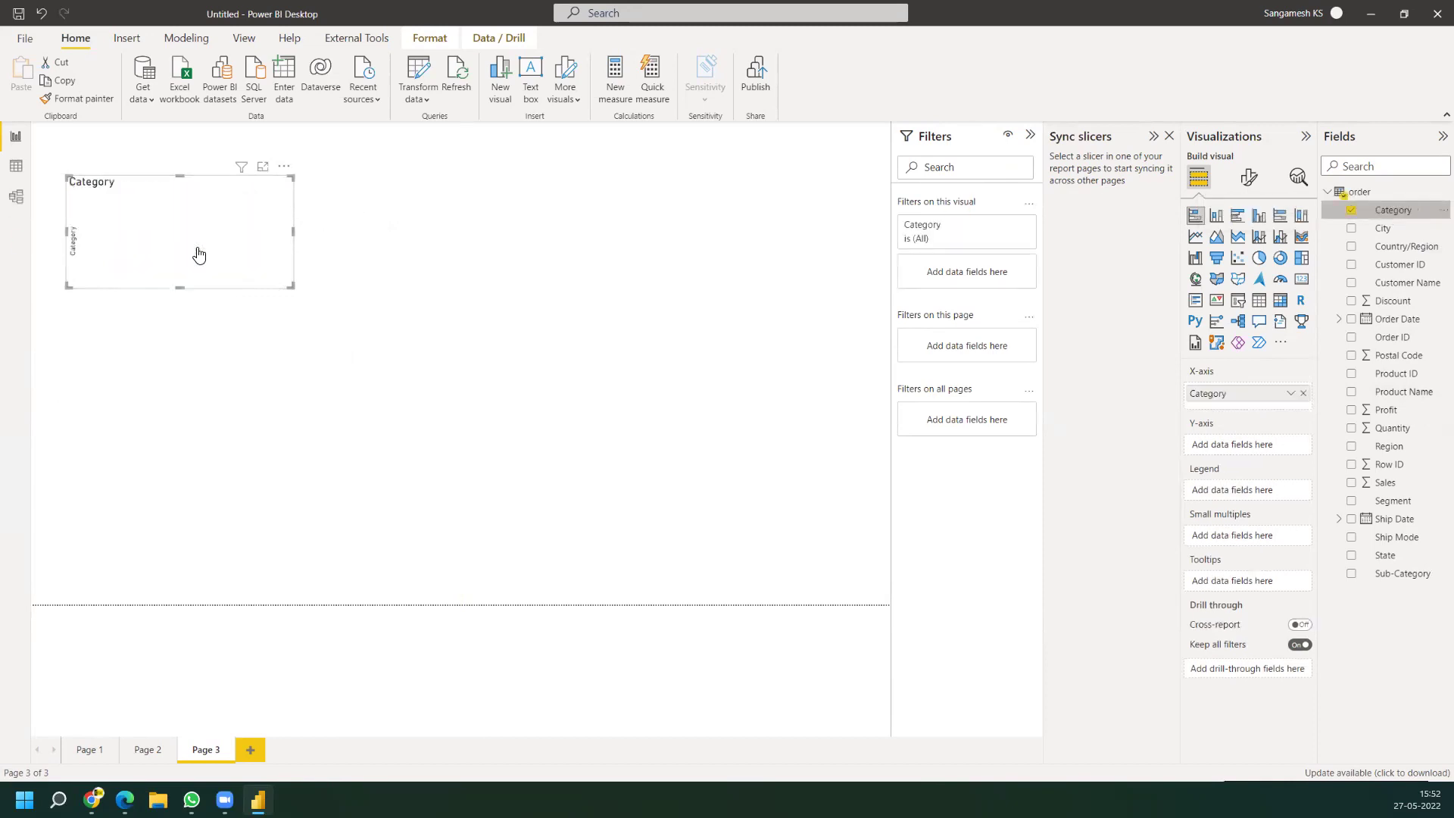
drag(1400, 483, 182, 230)
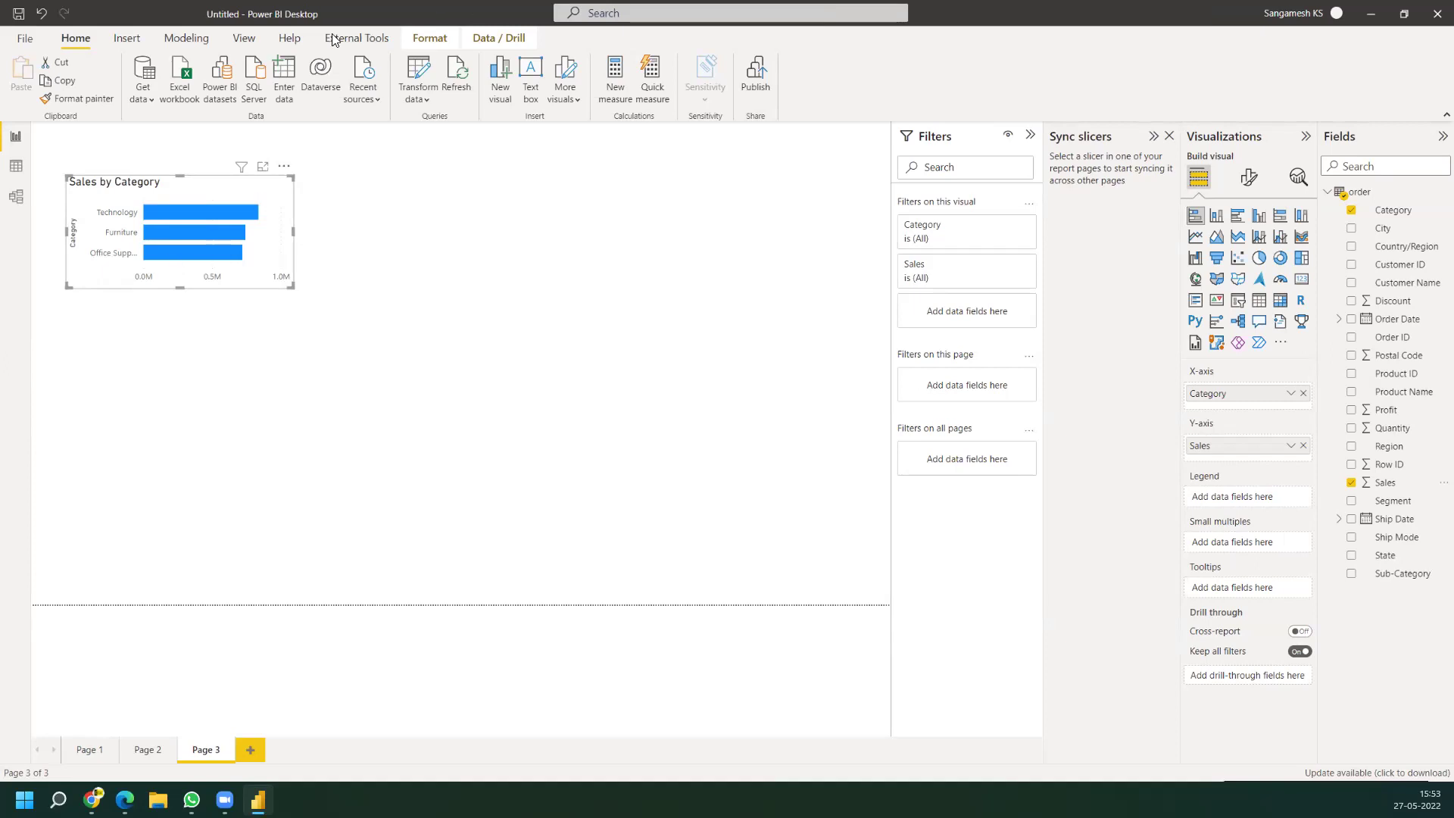
click(290, 39)
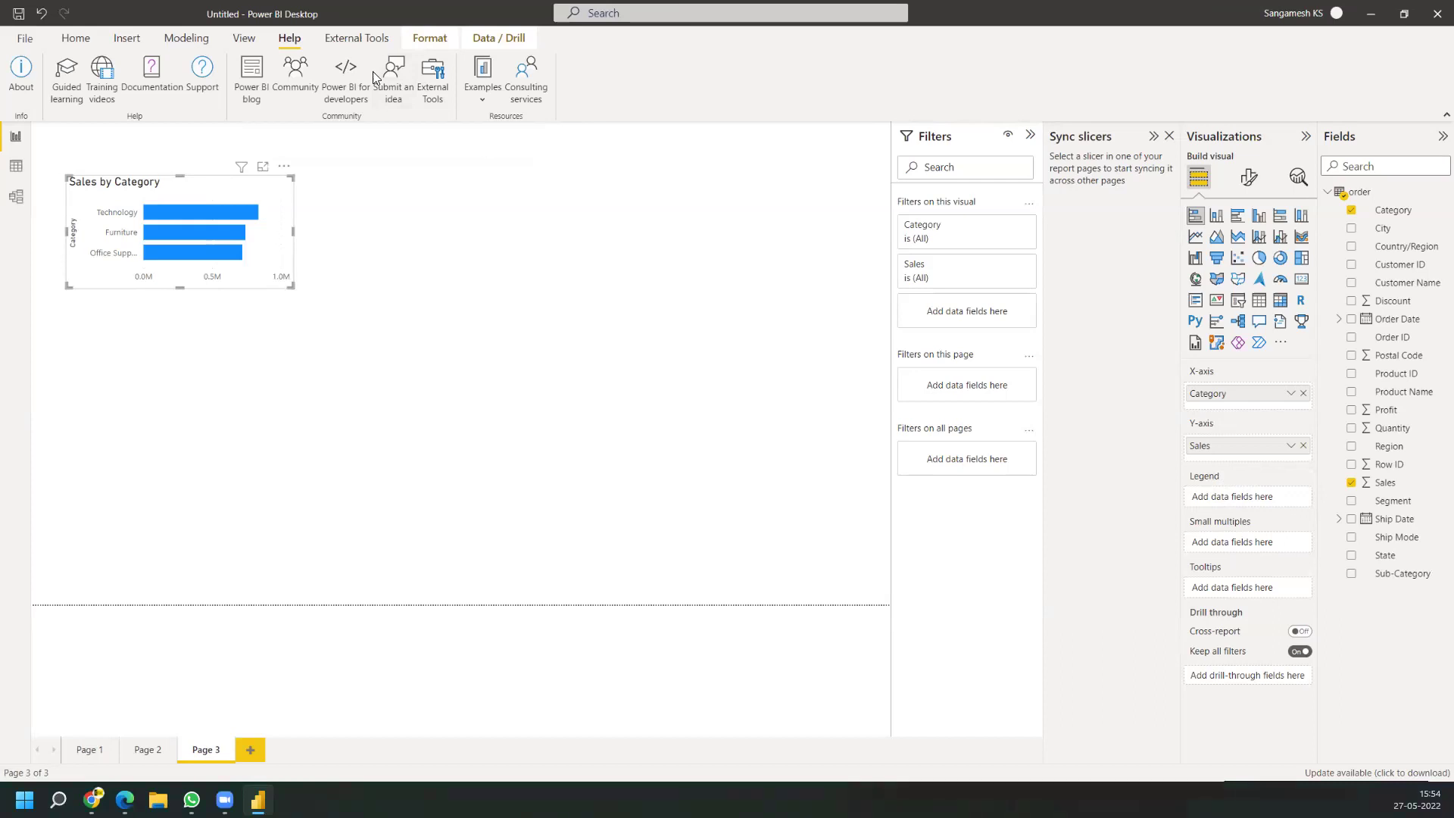
mouse_move(92, 799)
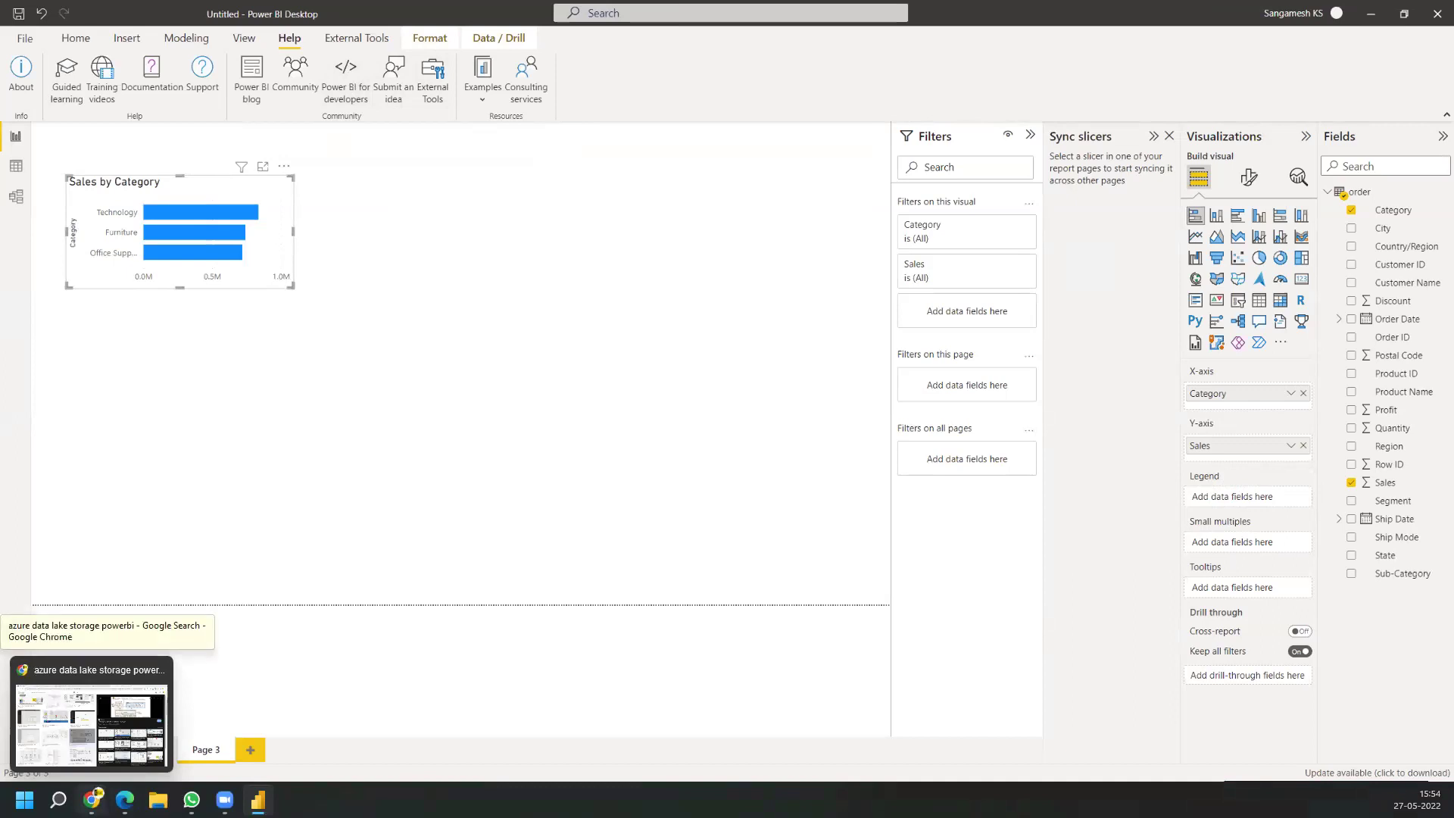
Search Google images for 'sql language' and preview the What is SQL in SQL Server? image.
click(91, 720)
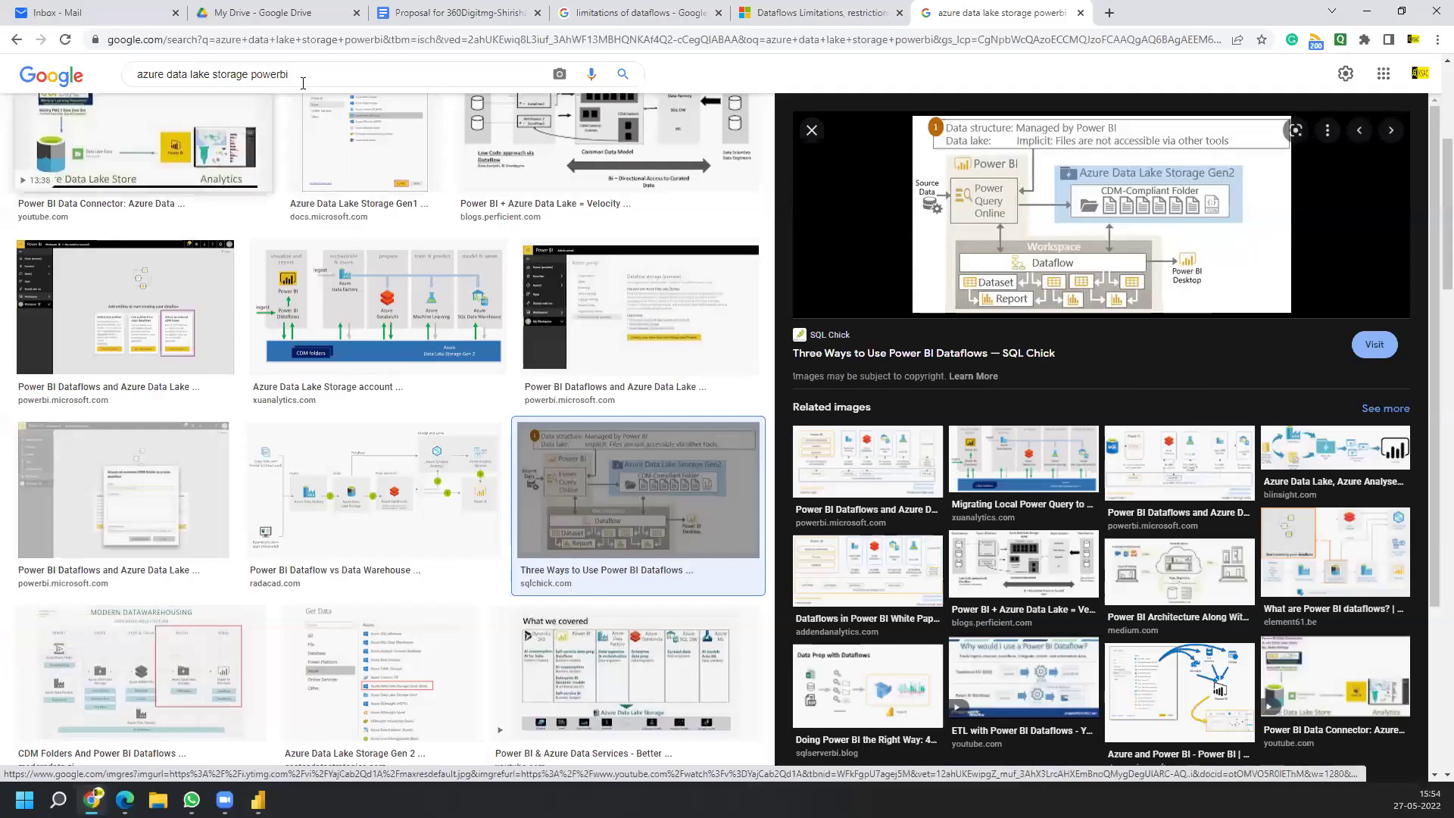
text(/SQl)
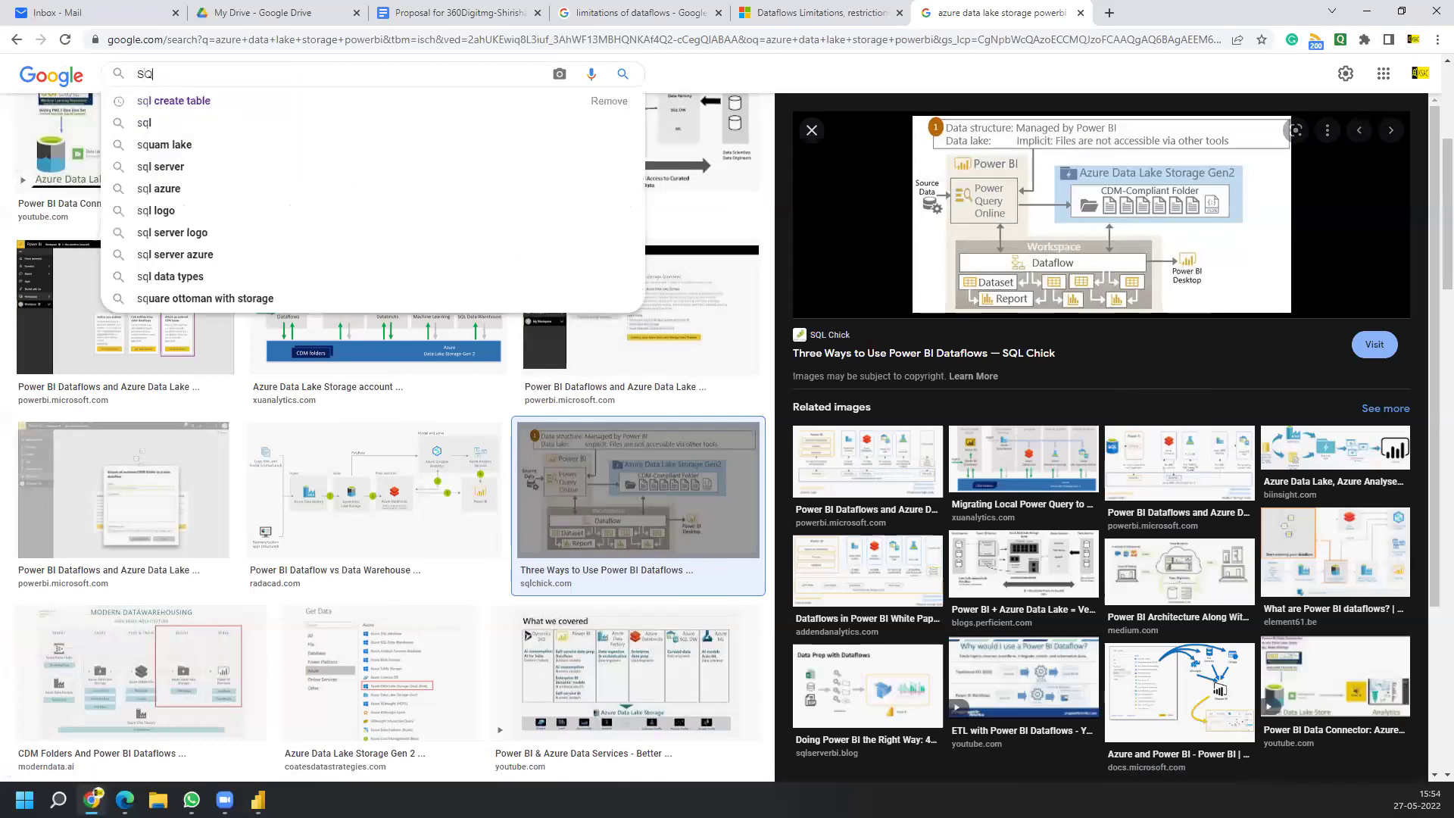
text( lan)
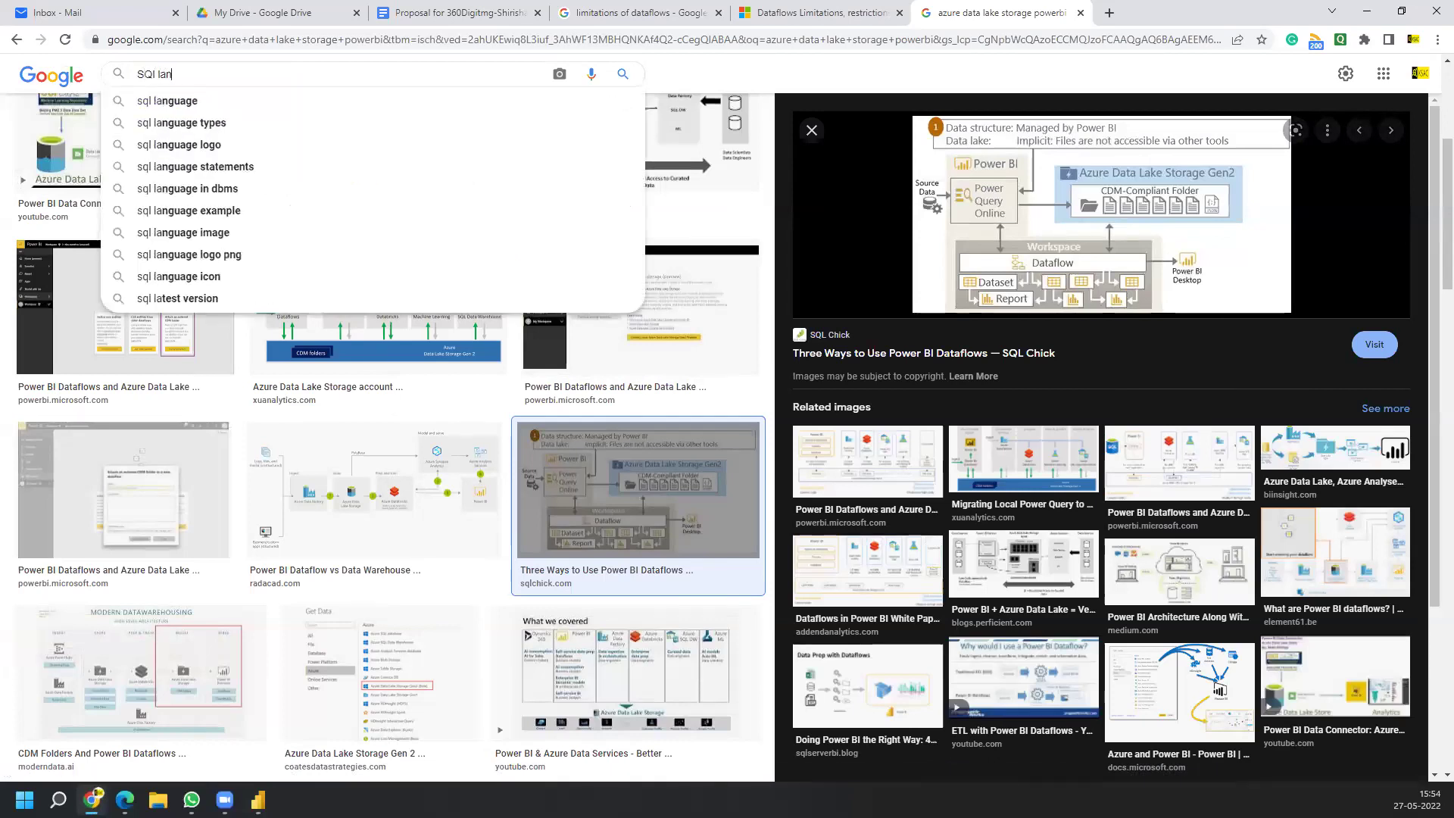
key(Down)
key(Return)
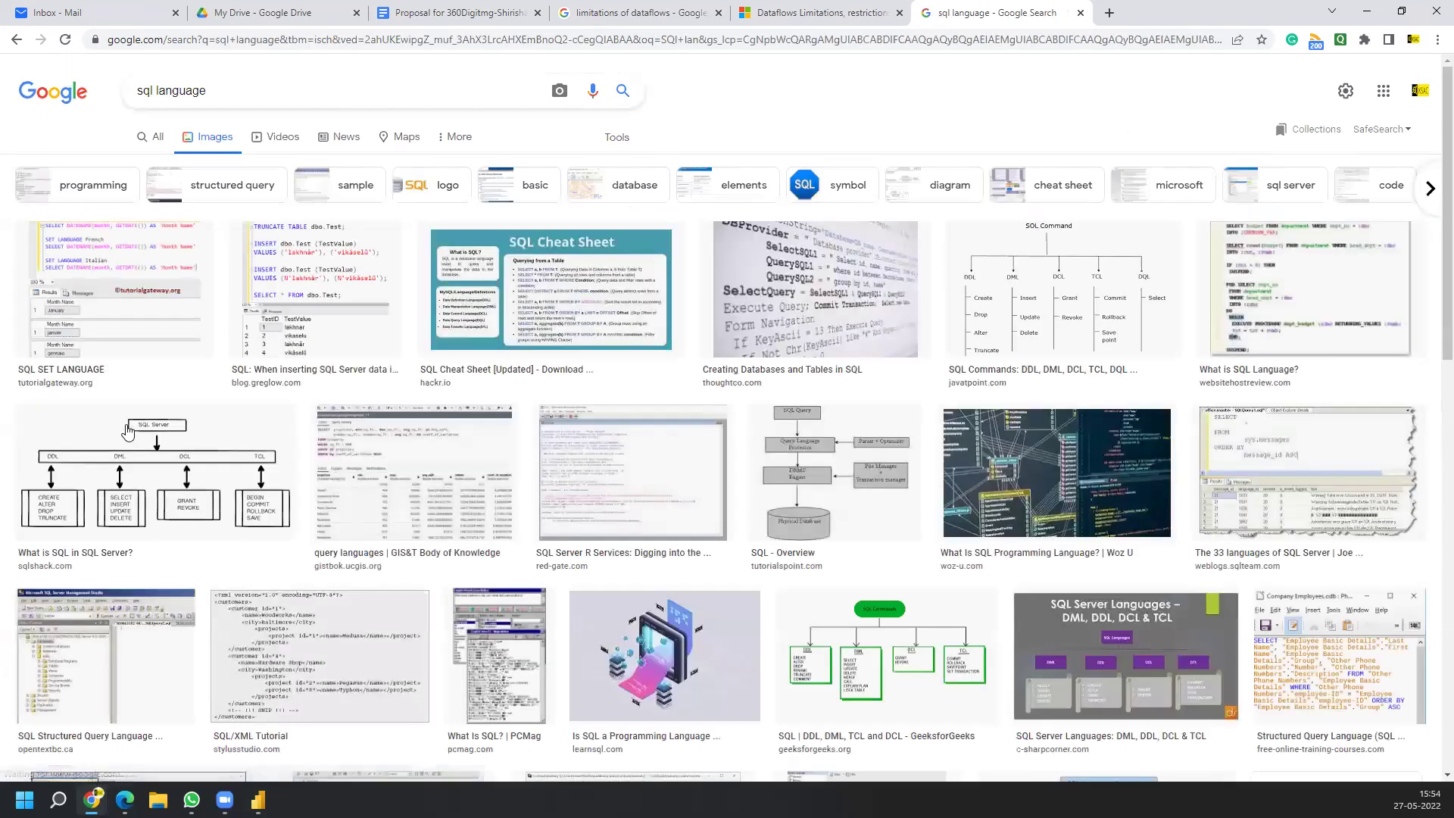
click(117, 322)
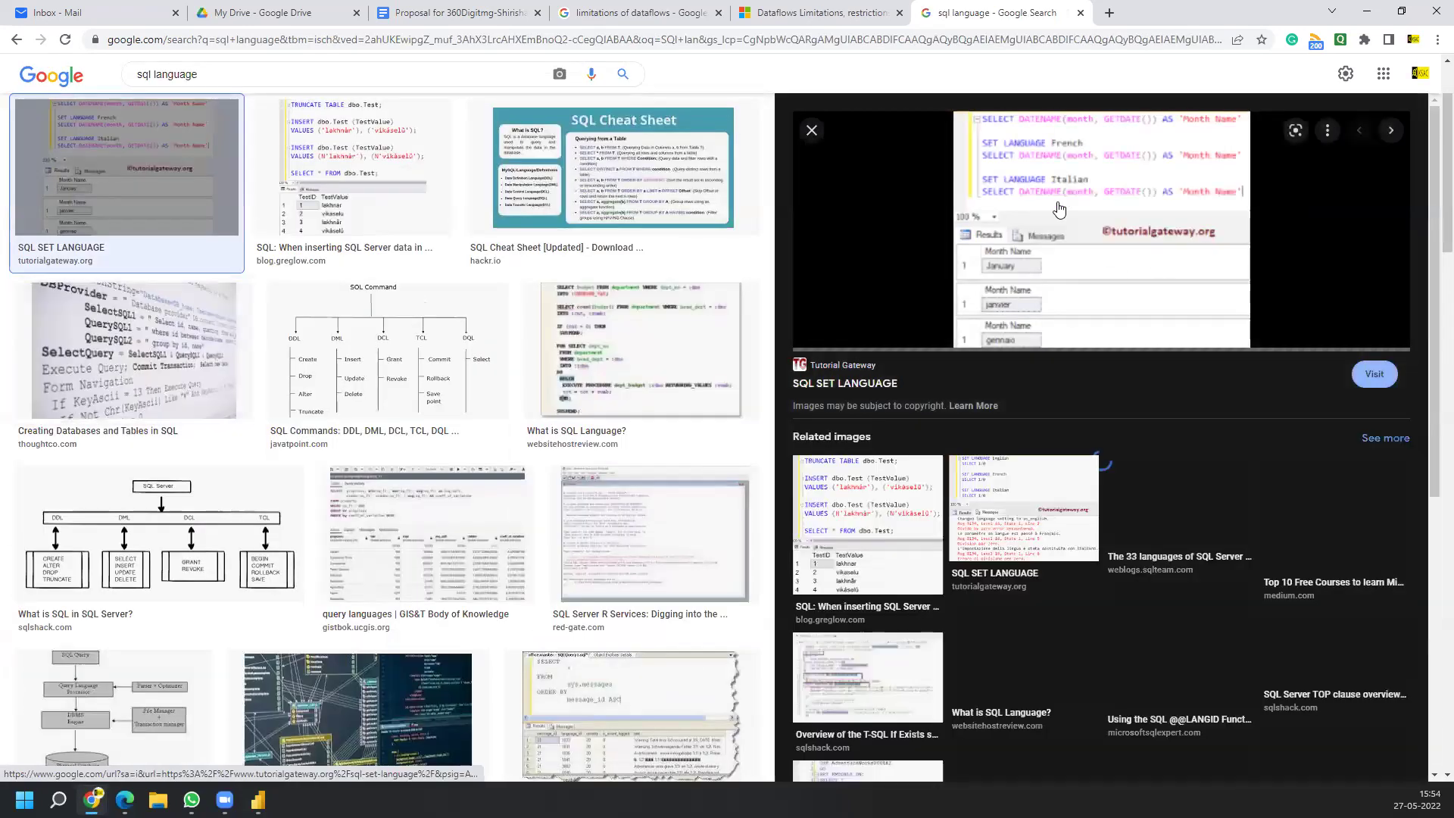
key(Down)
key(Down)
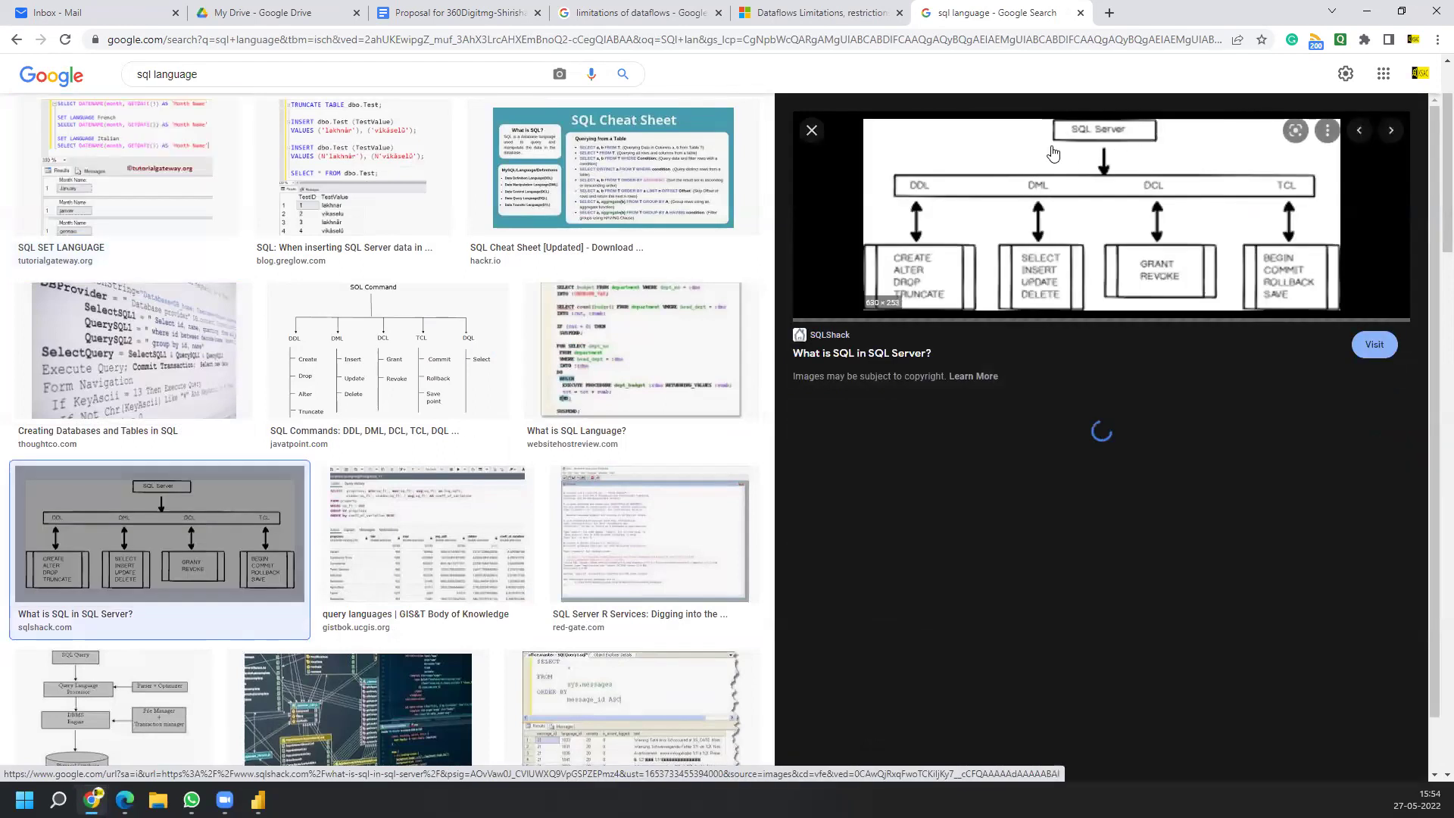
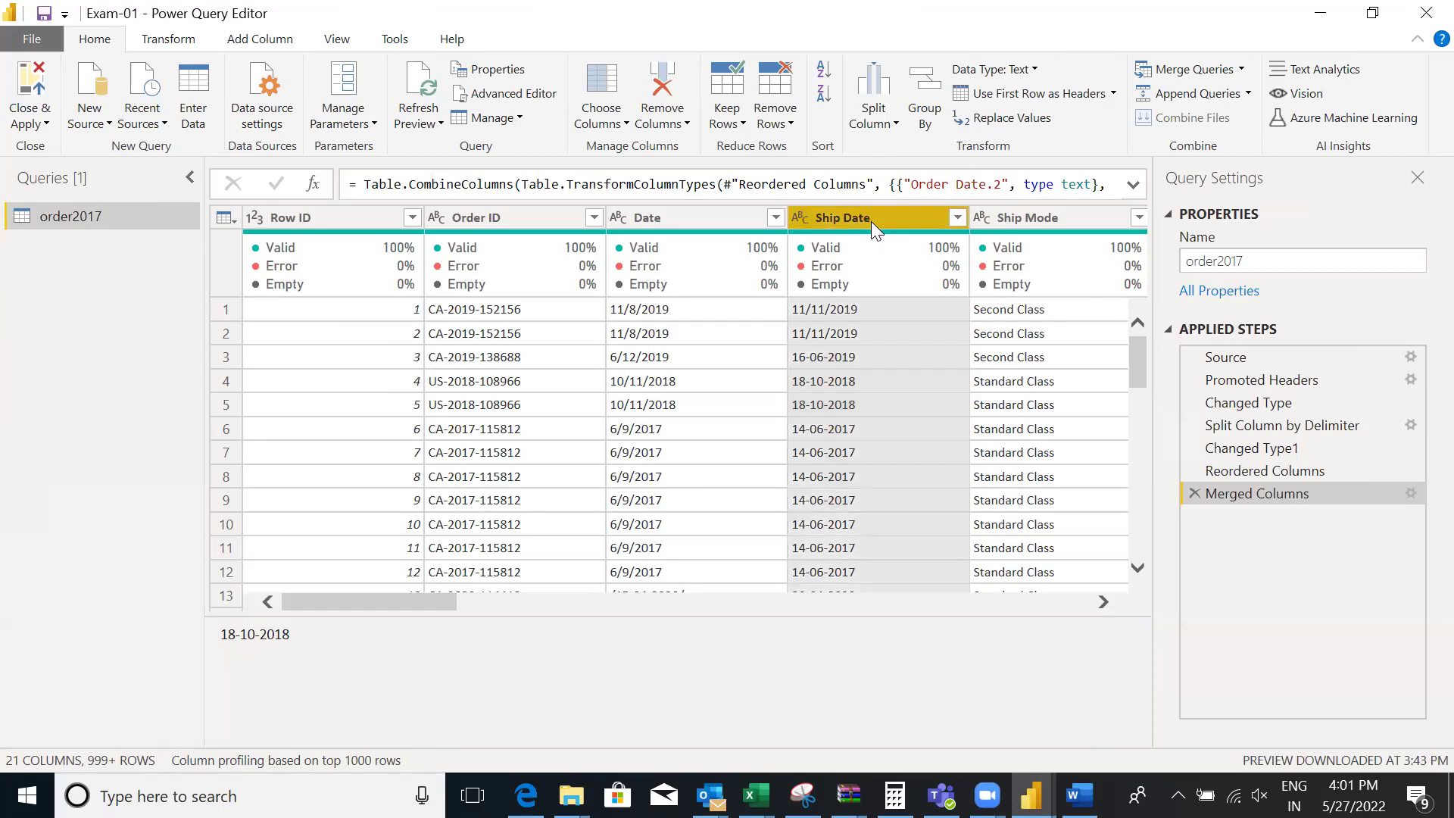
Show the Split Column options for the Ship Date column.
click(892, 129)
click(910, 146)
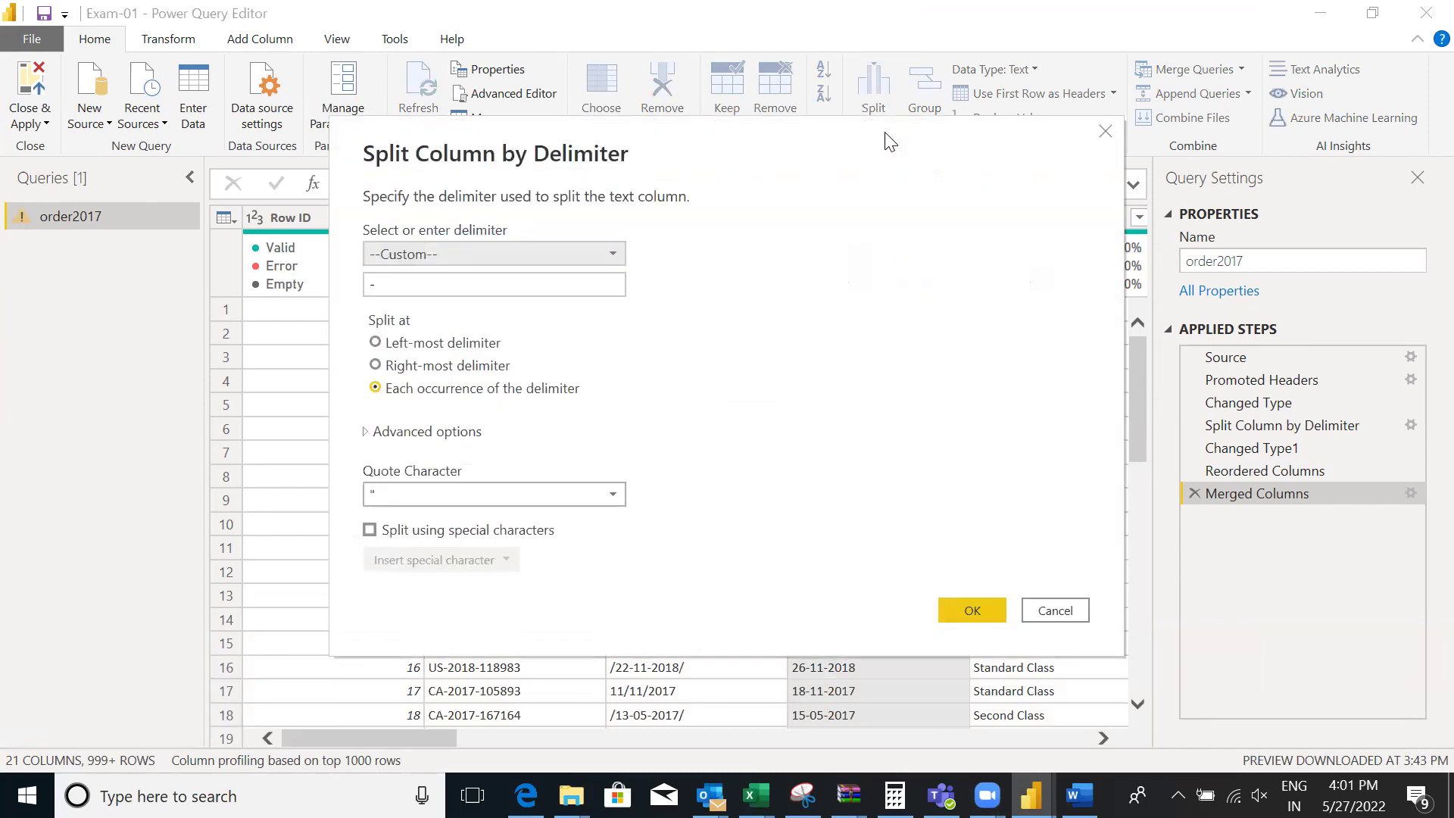
drag(827, 144, 600, 122)
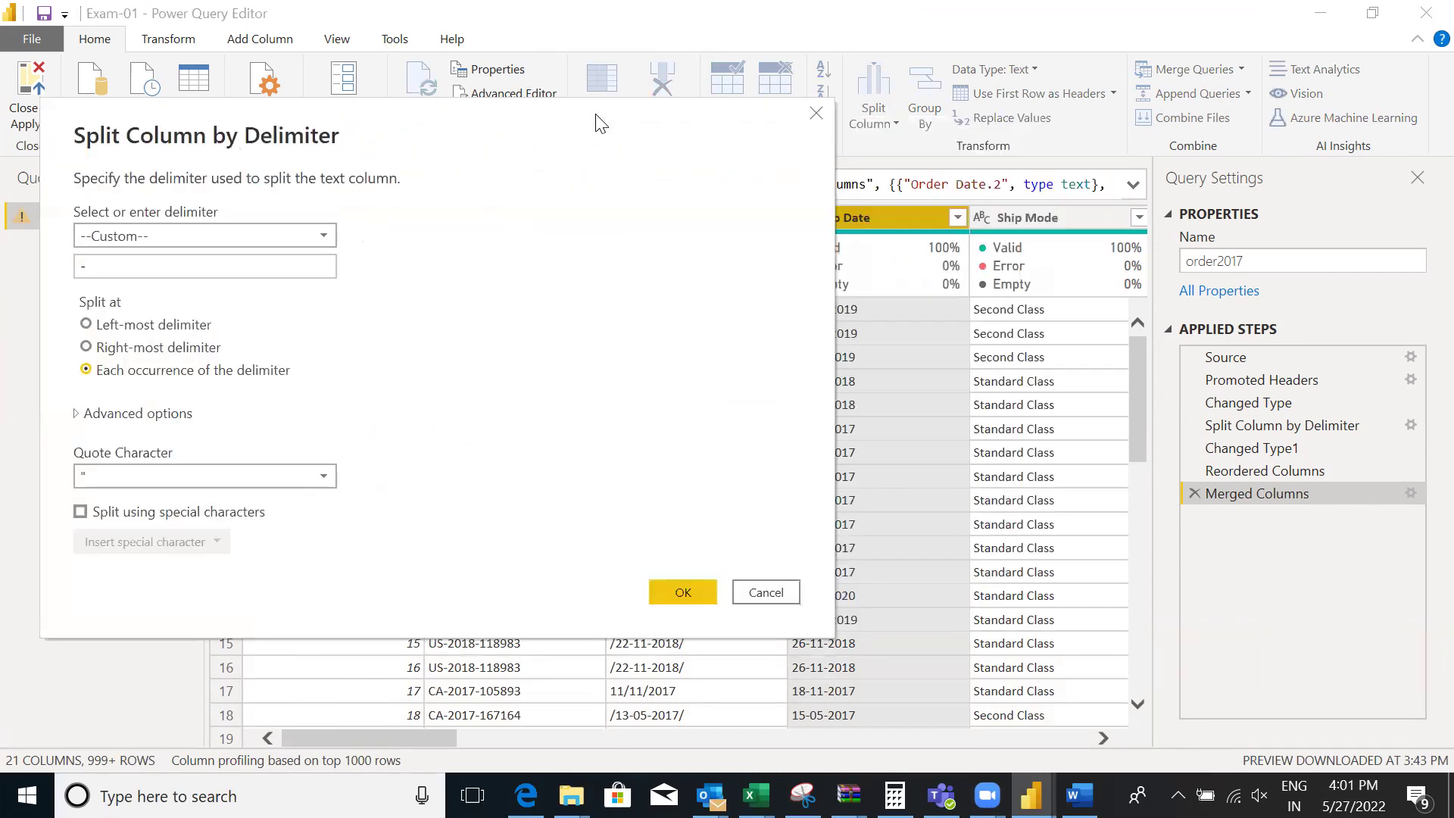
click(816, 115)
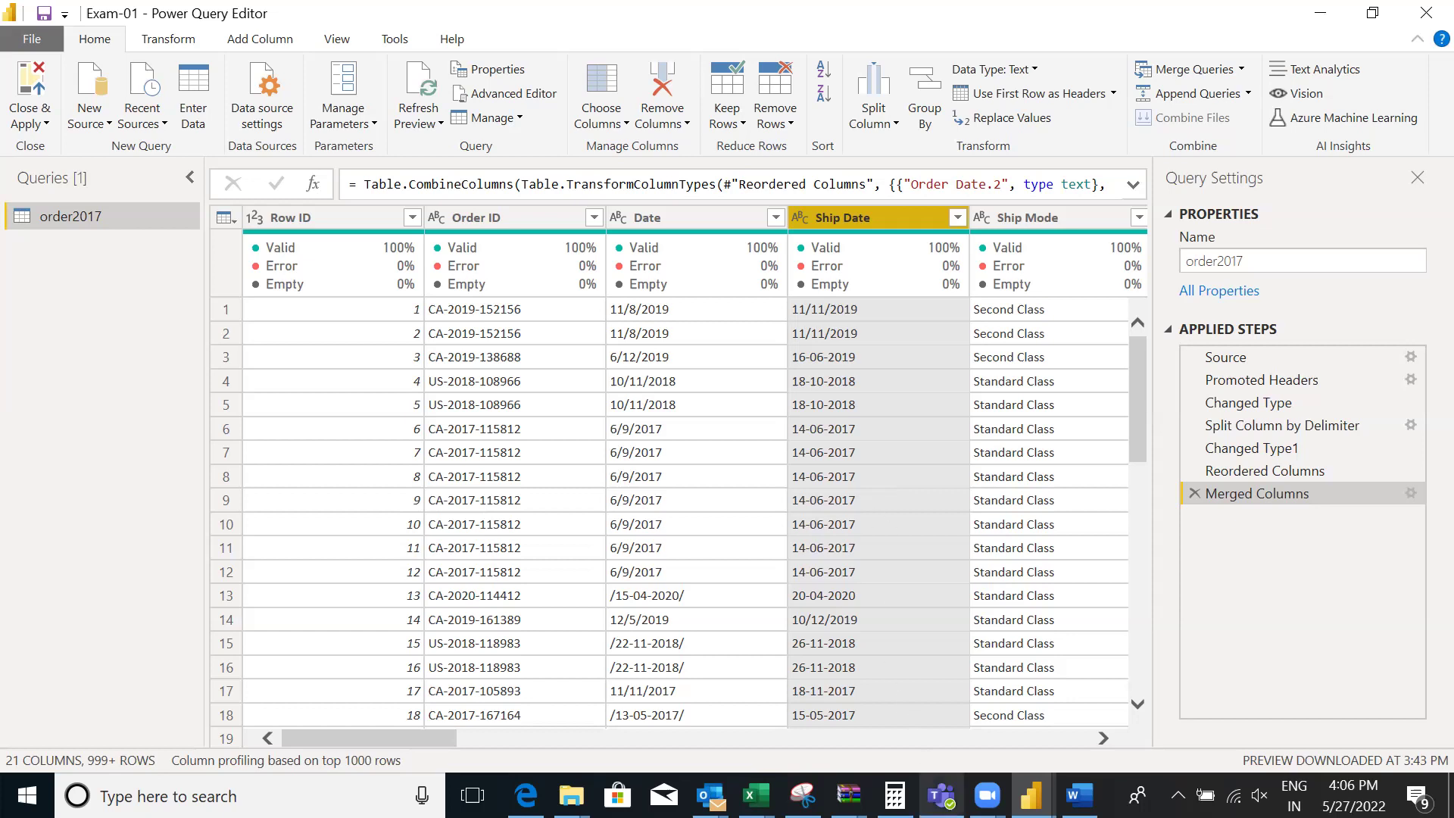
click(985, 795)
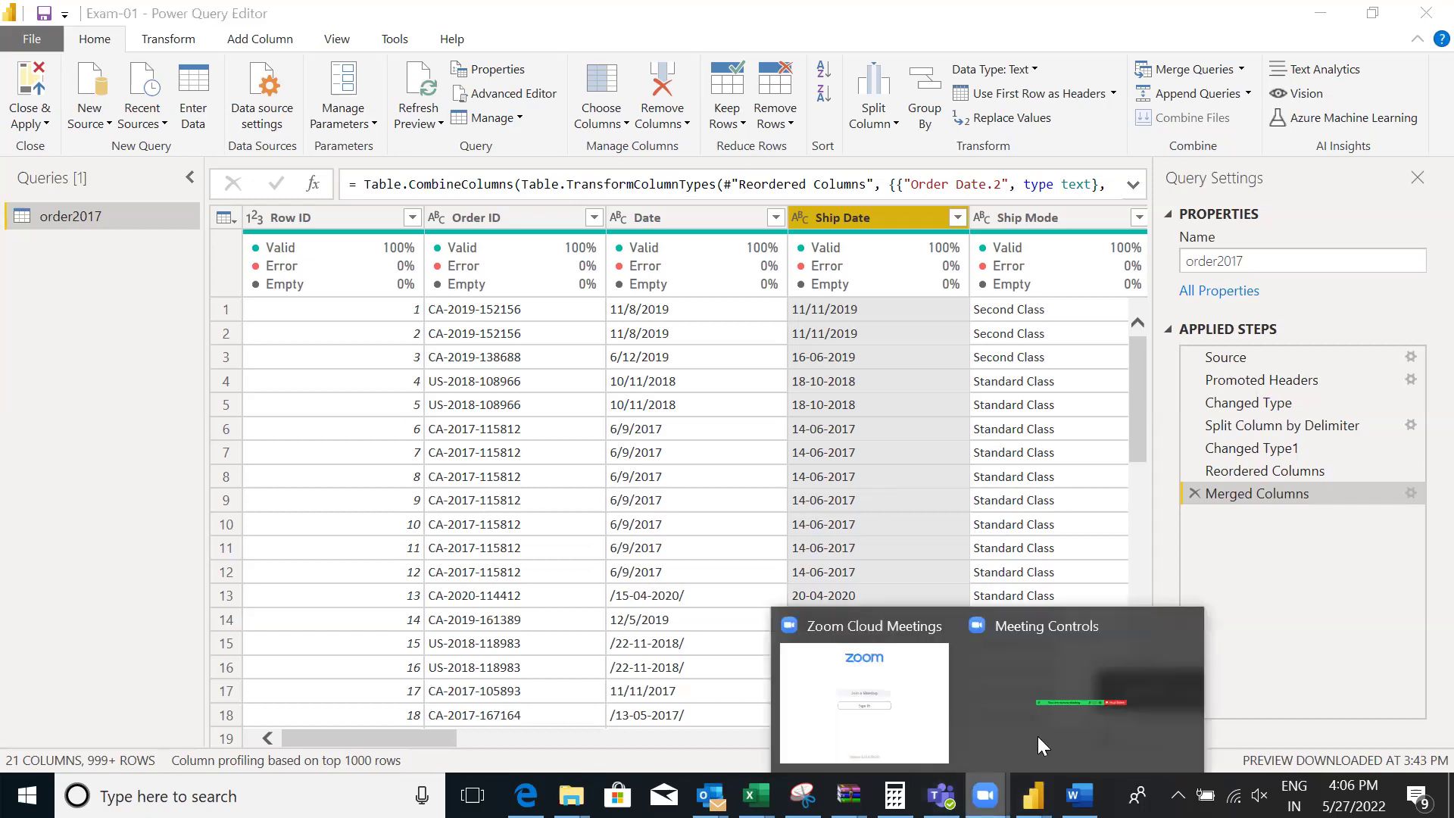
click(1062, 717)
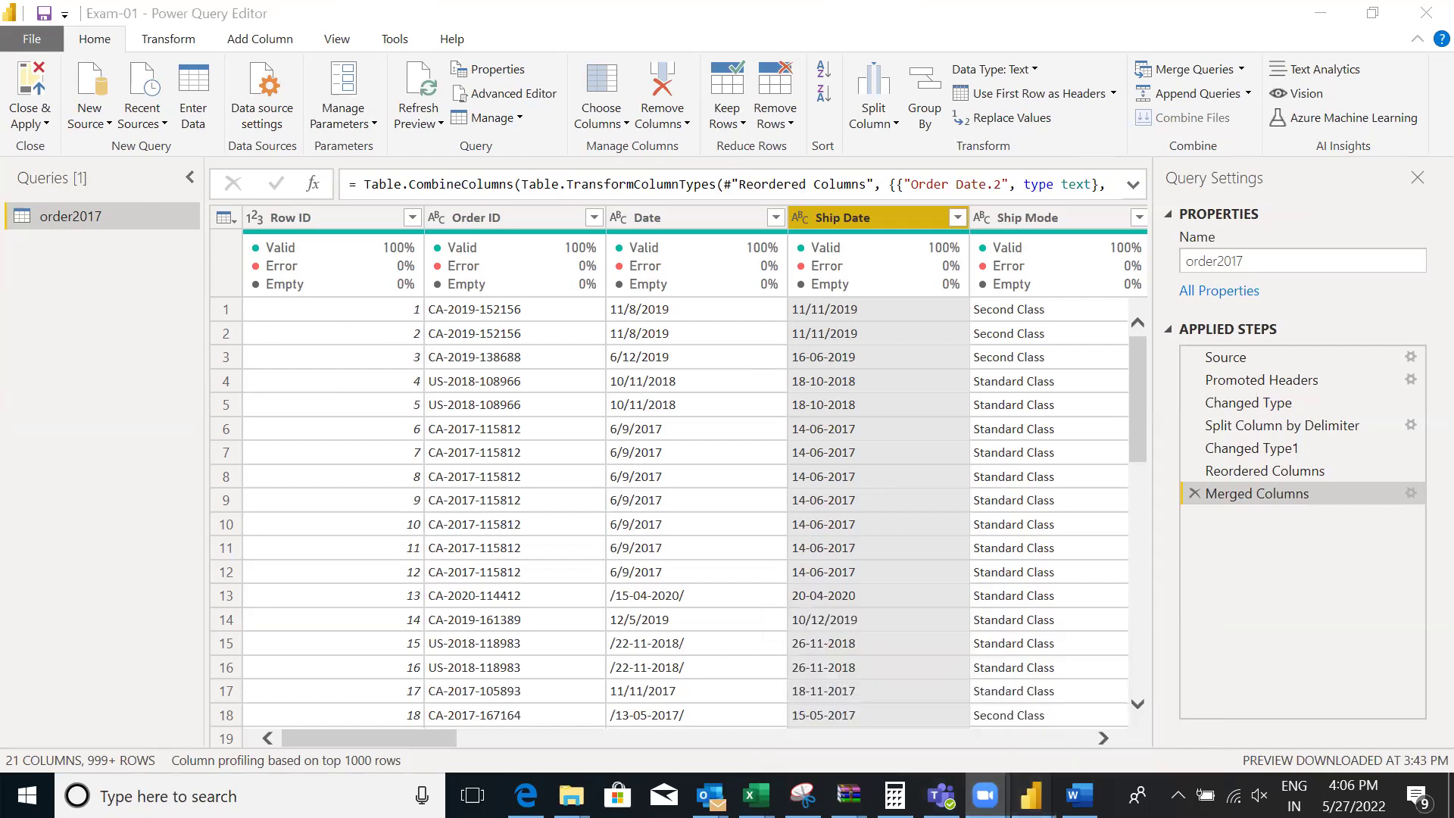
mouse_move(1032, 795)
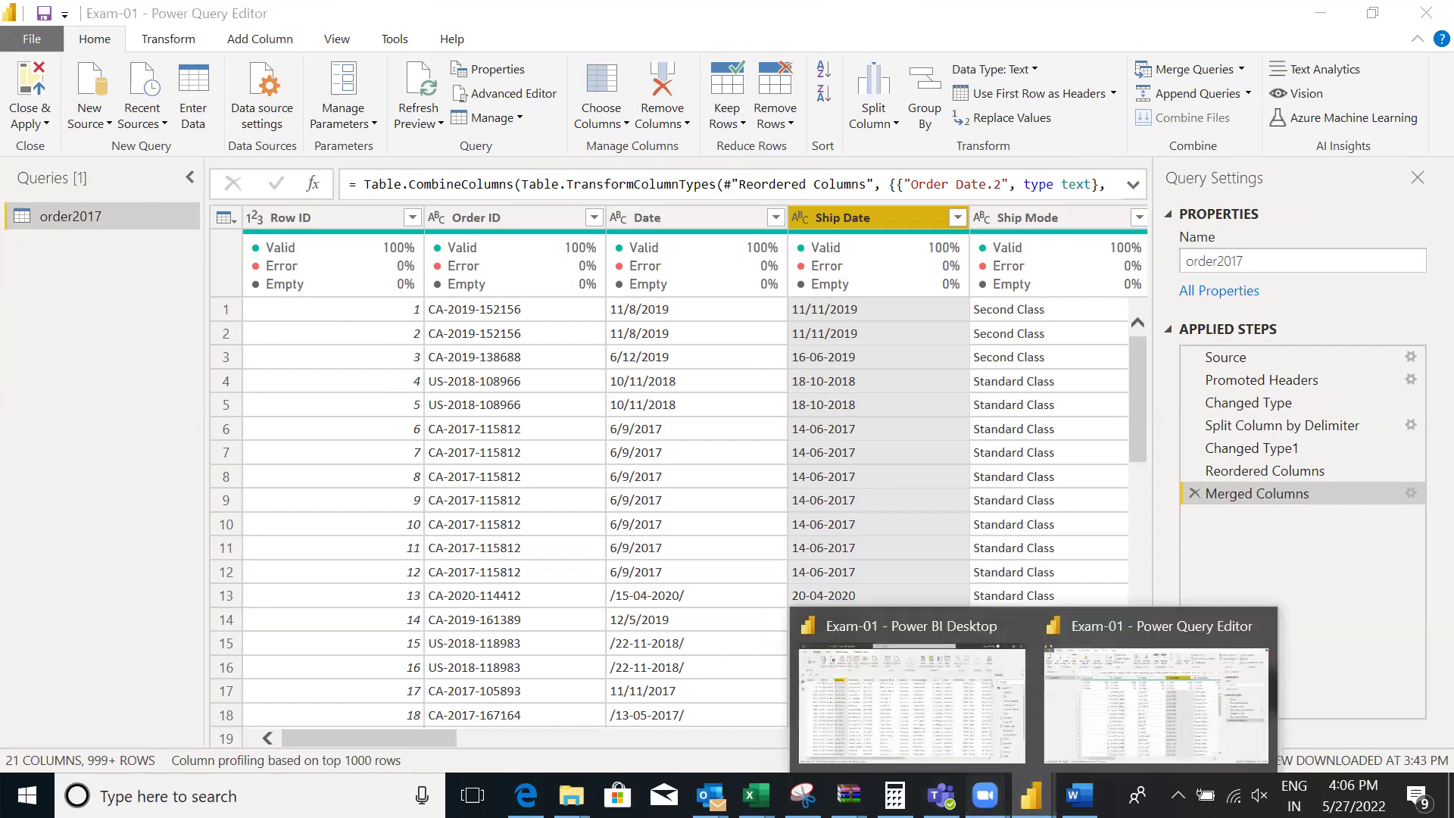
mouse_move(986, 795)
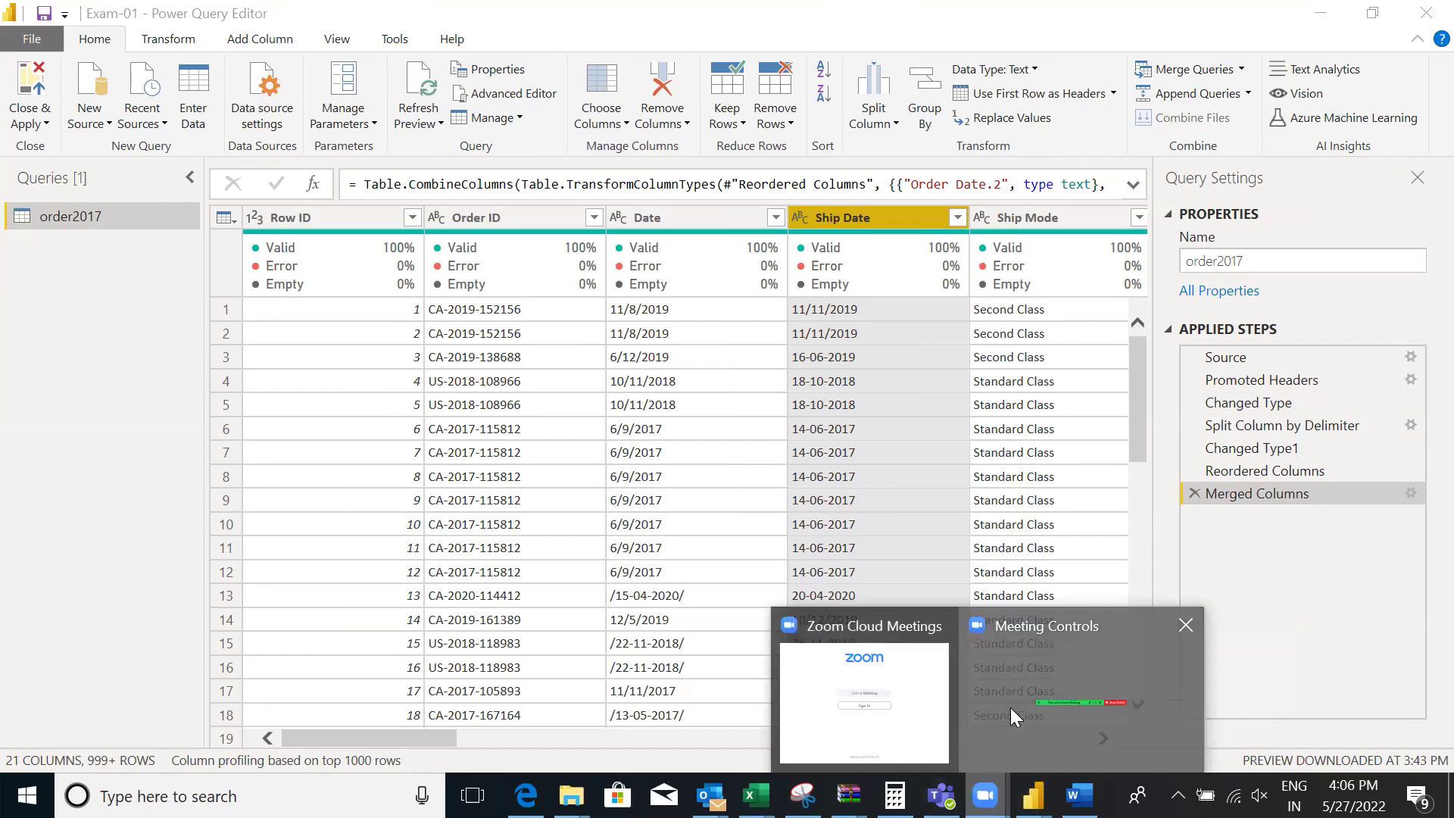
click(1012, 709)
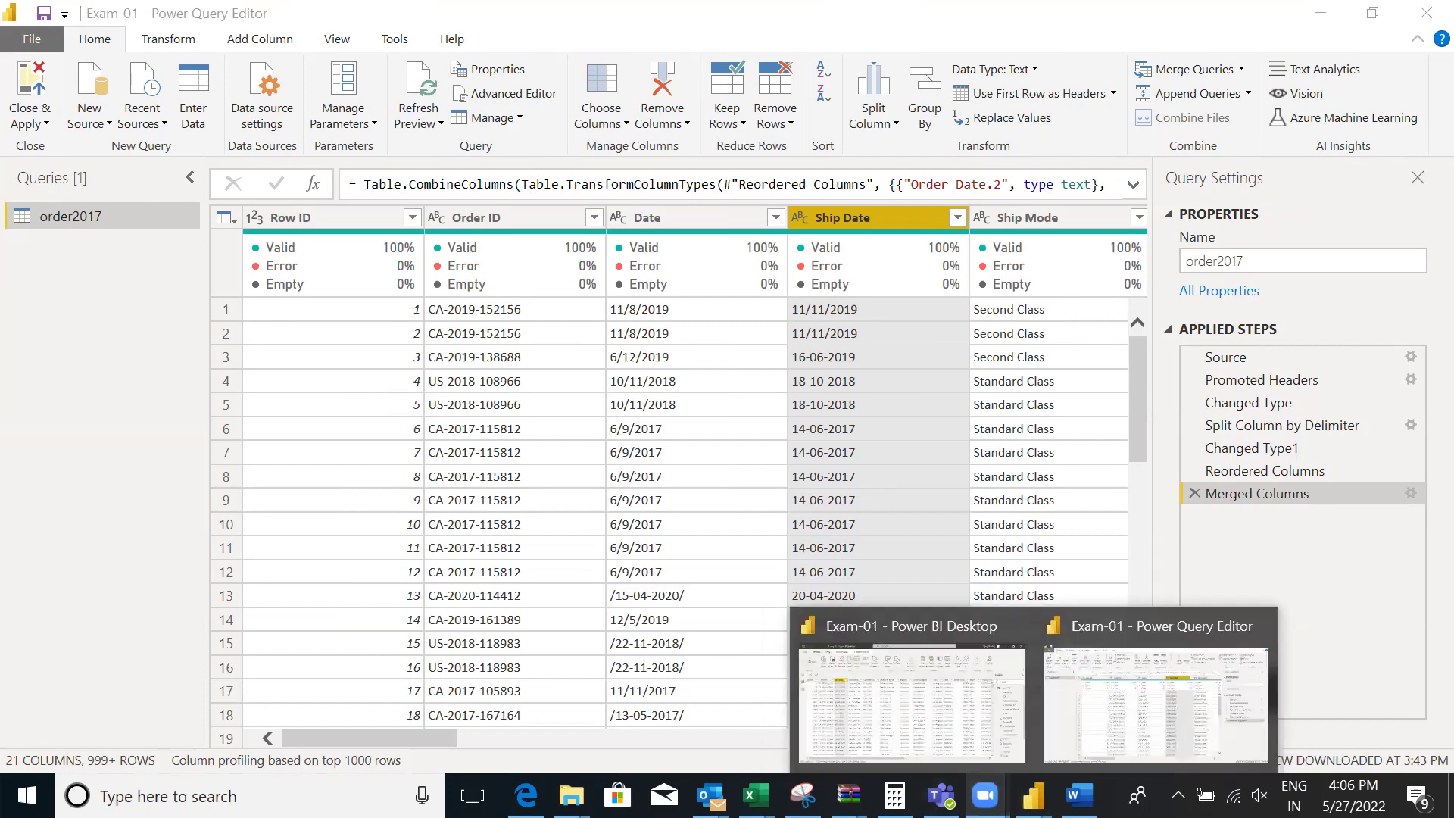
mouse_move(986, 796)
click(1083, 722)
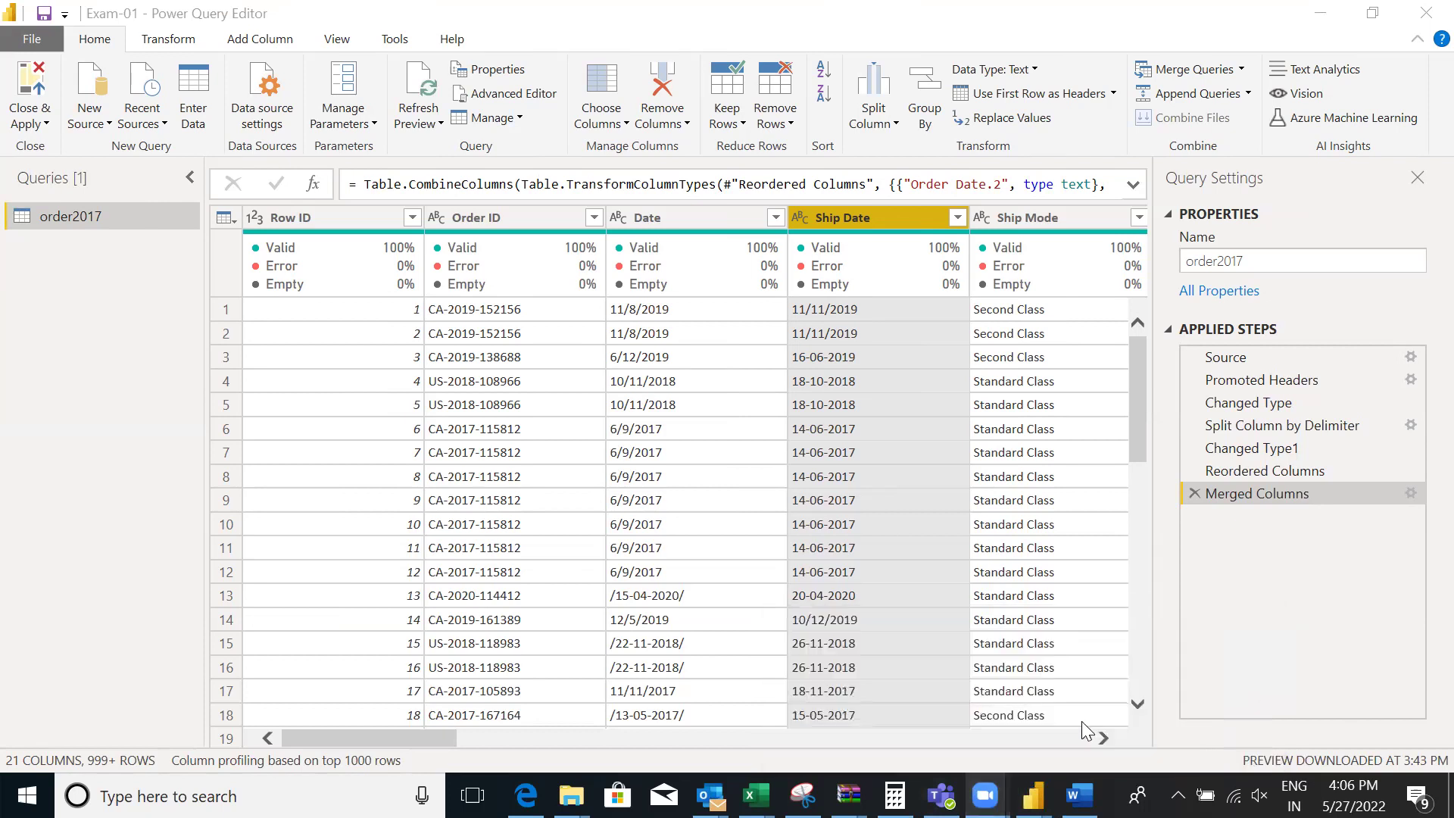
mouse_move(985, 795)
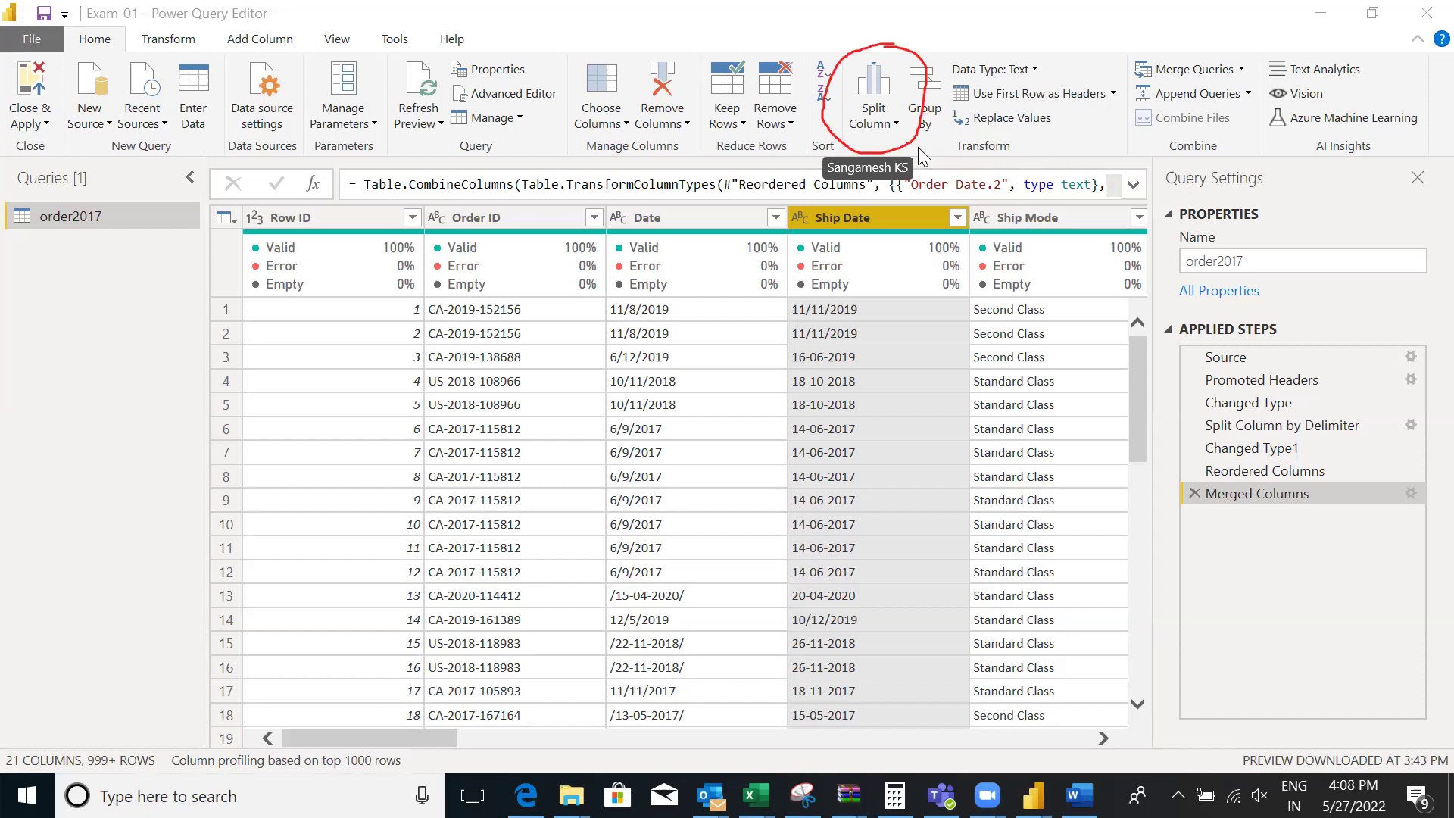
Select the Ship Date column, which mixes 11/11/2019 and 14-06-2017 date formats.
drag(887, 201, 878, 221)
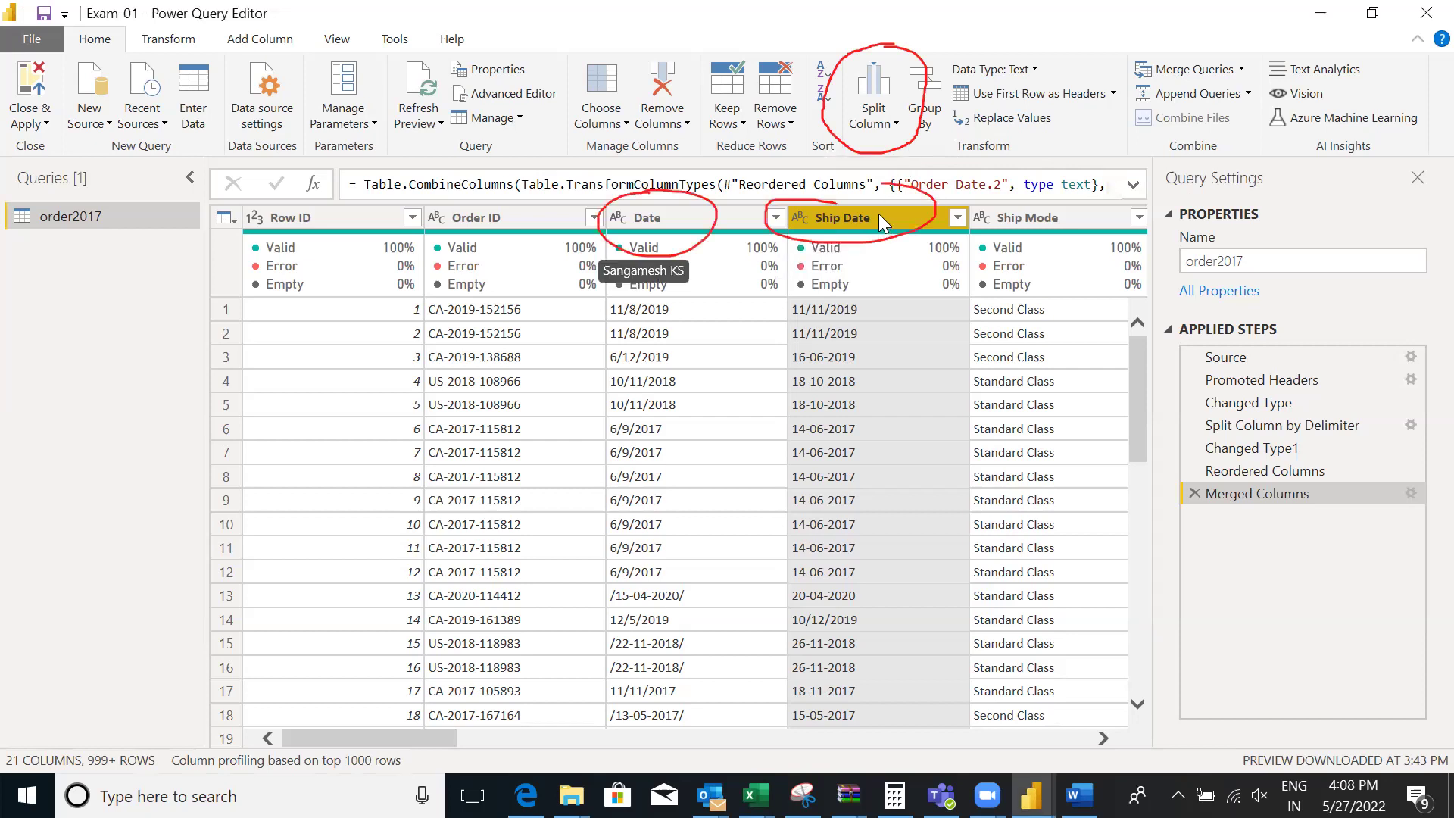
Set up Split Column by Delimiter on Ship Date with a custom '-' at each occurrence.
click(893, 127)
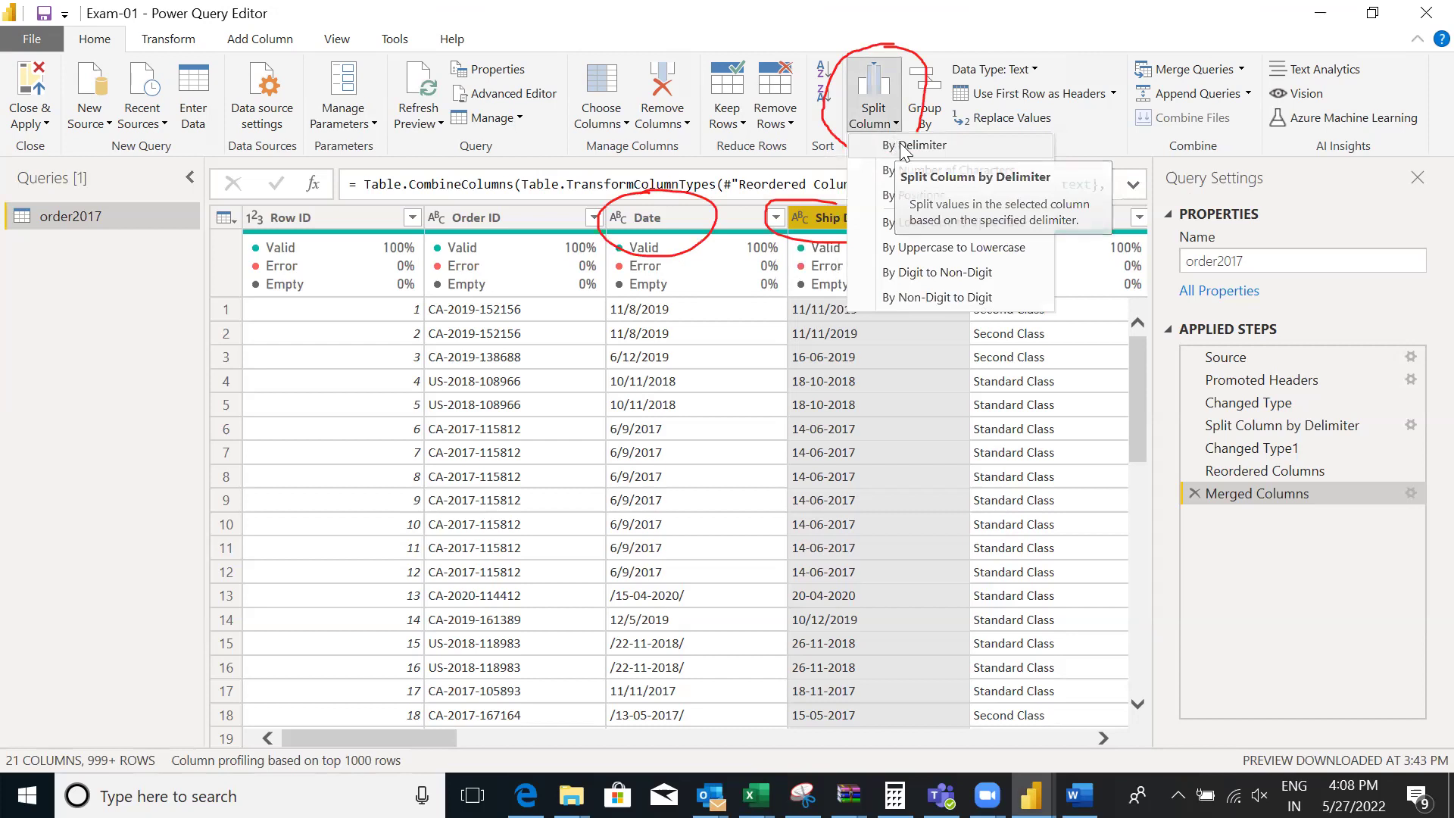
click(900, 145)
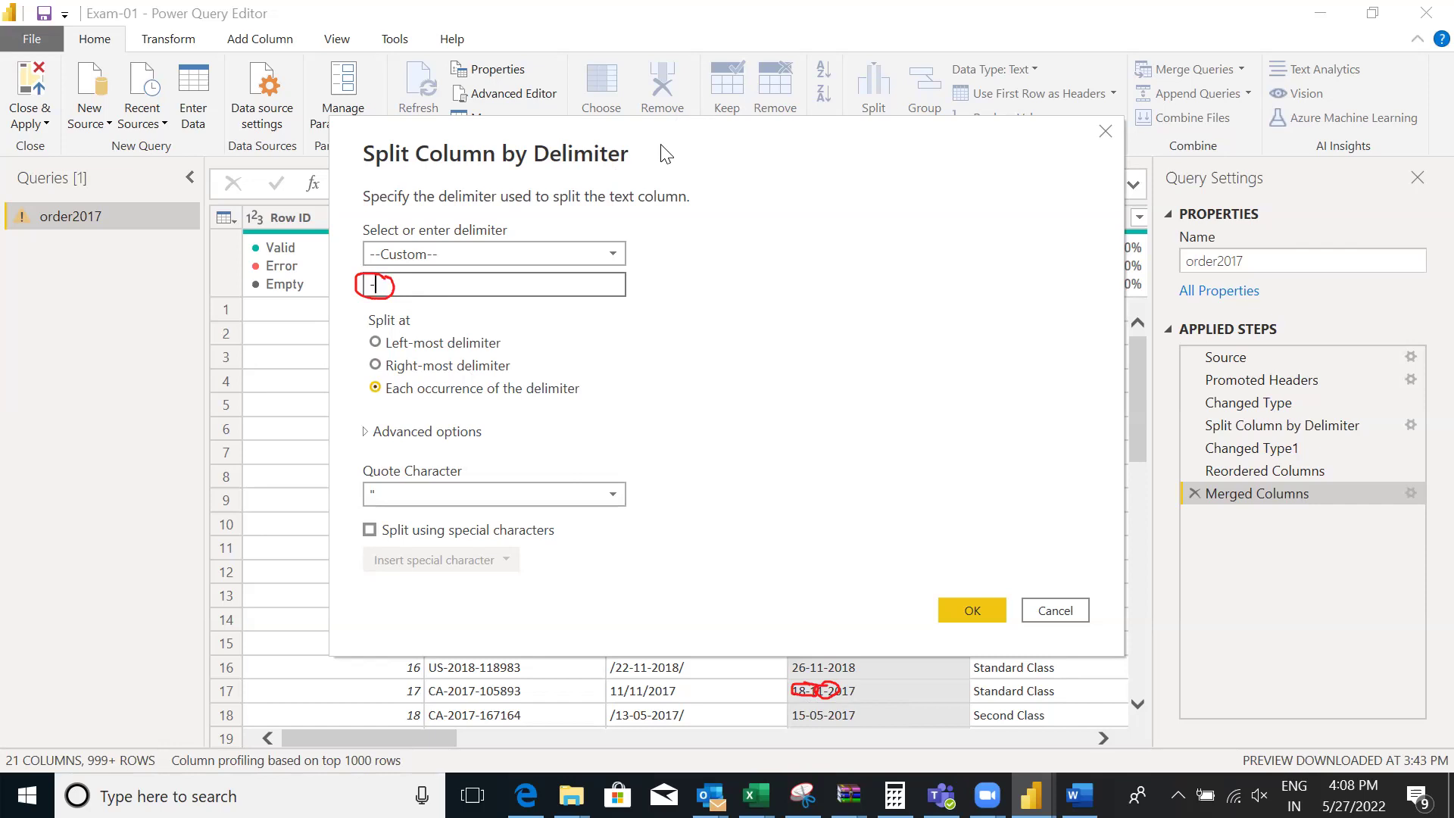
drag(666, 153, 432, 126)
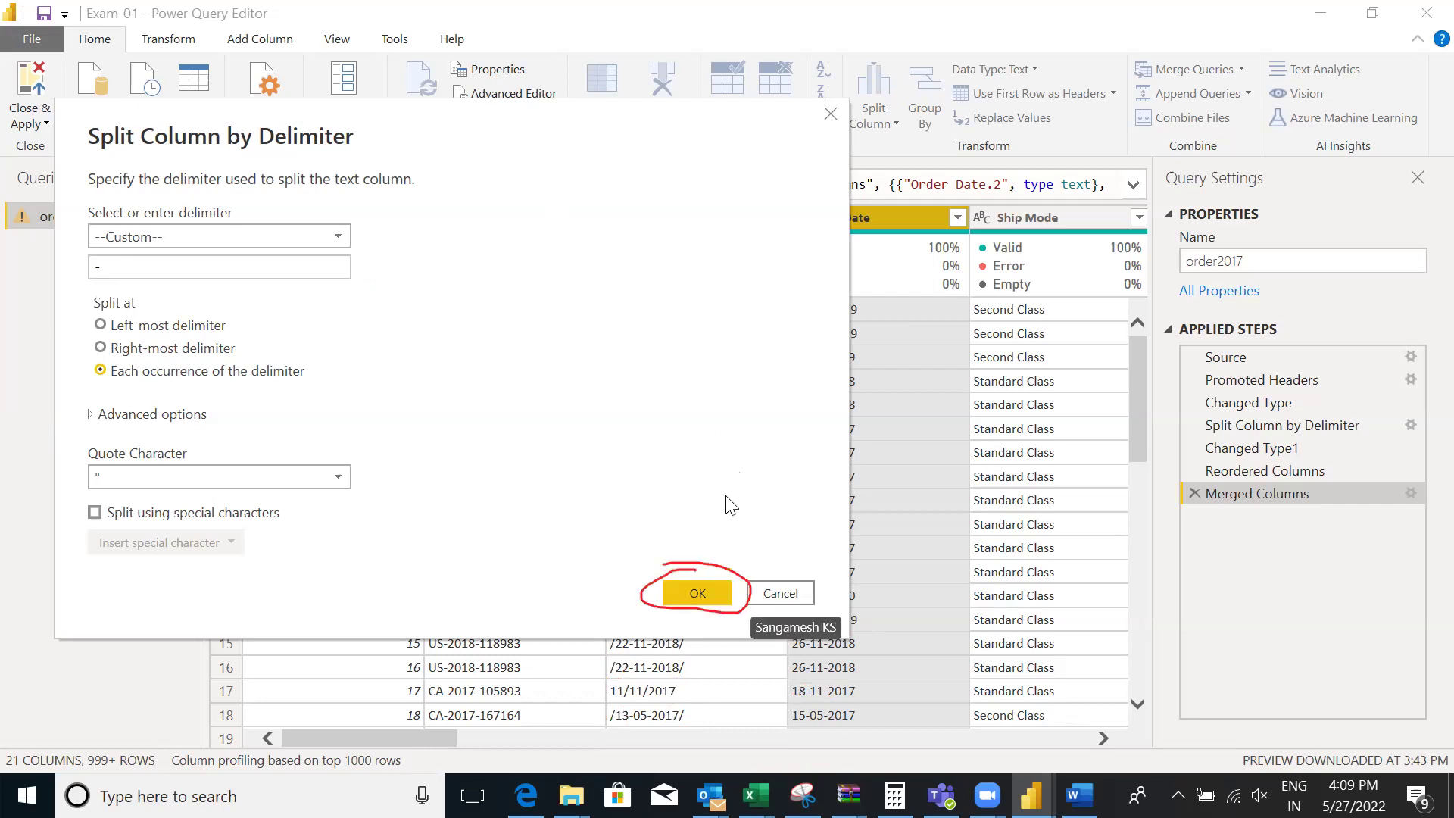
Apply the hyphen split and review the new Ship Date.1, Ship Date.2 and Ship Date.3 columns.
click(696, 593)
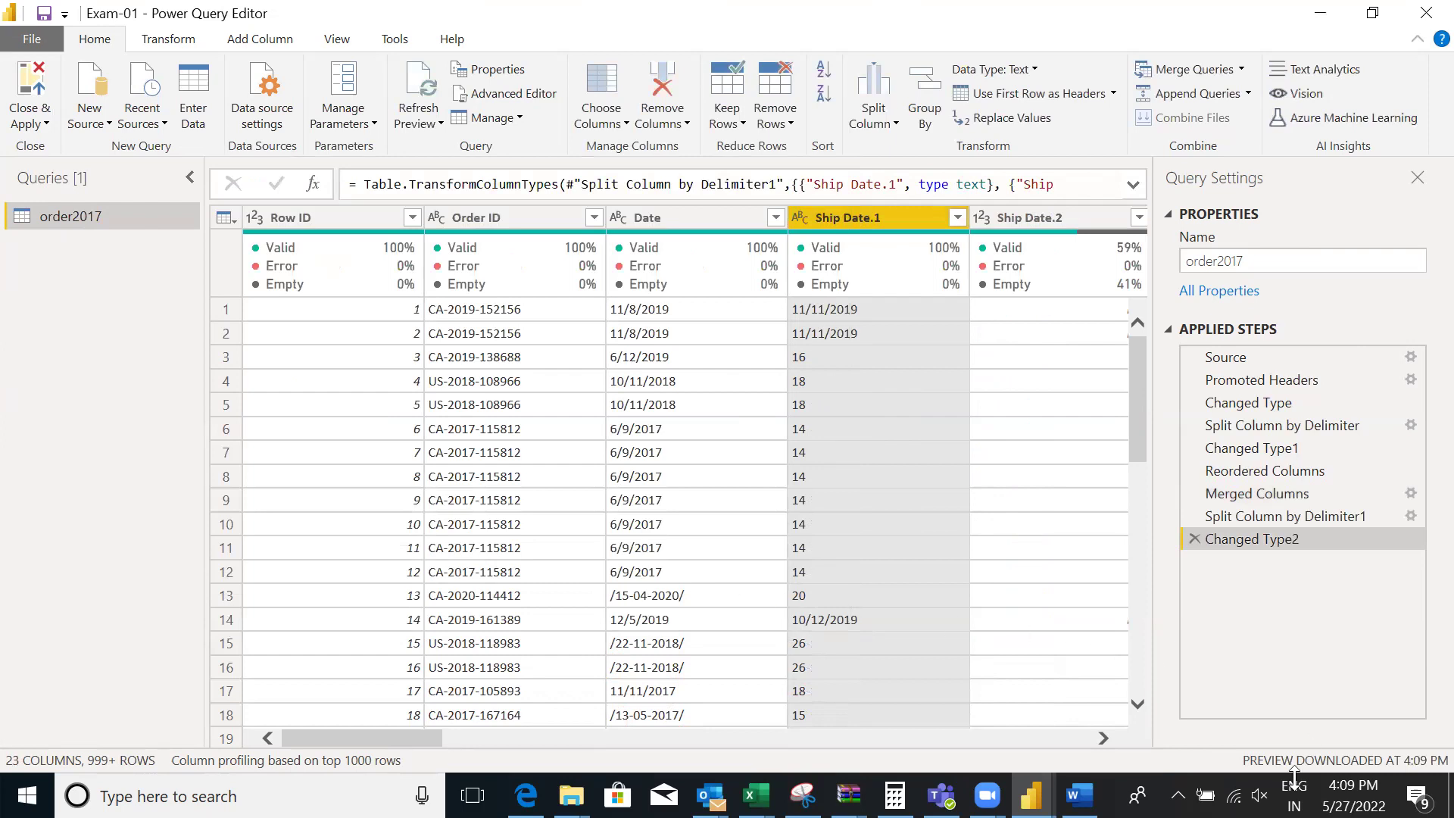
click(1104, 738)
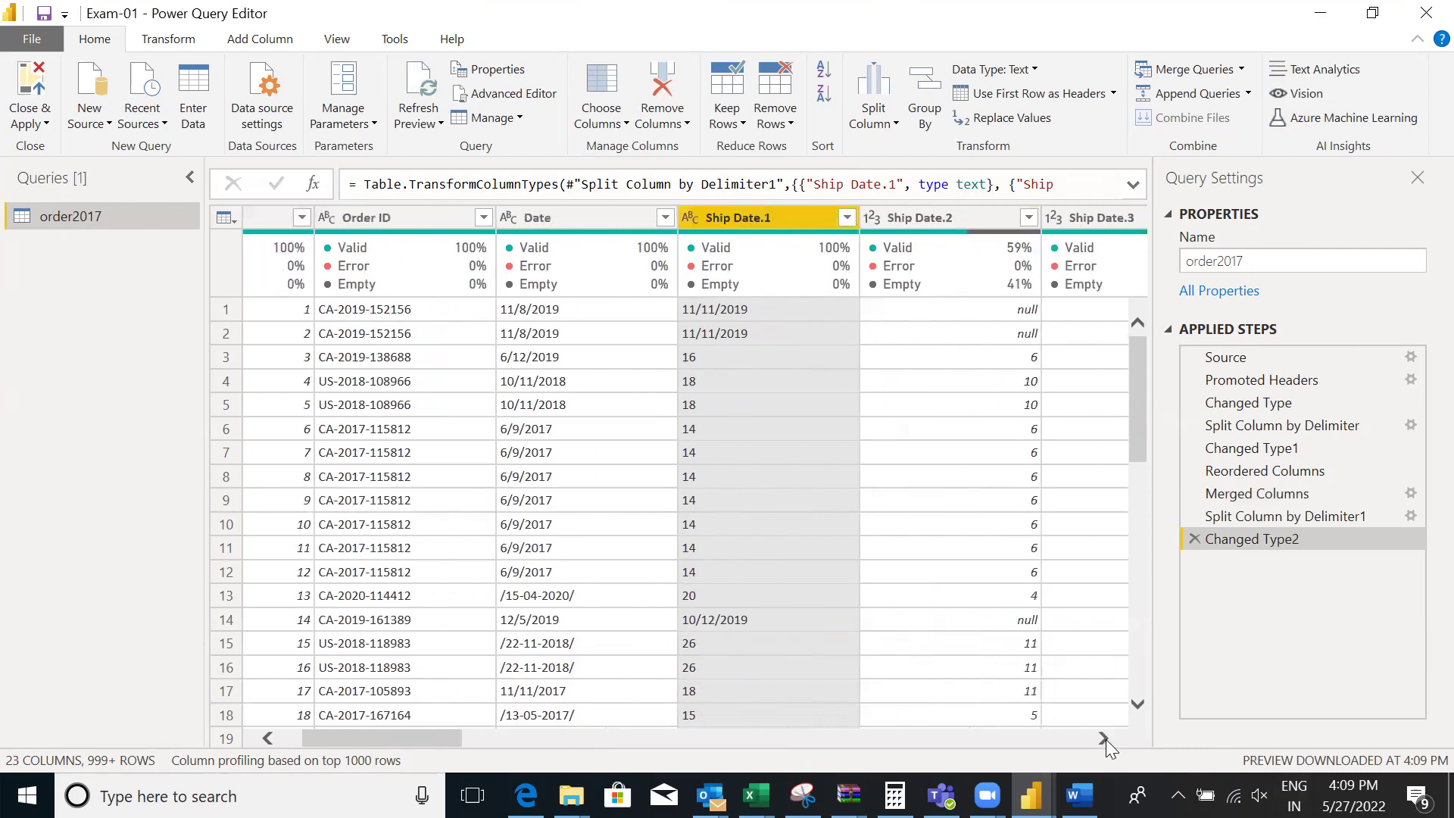
click(1105, 738)
click(1104, 739)
click(1104, 738)
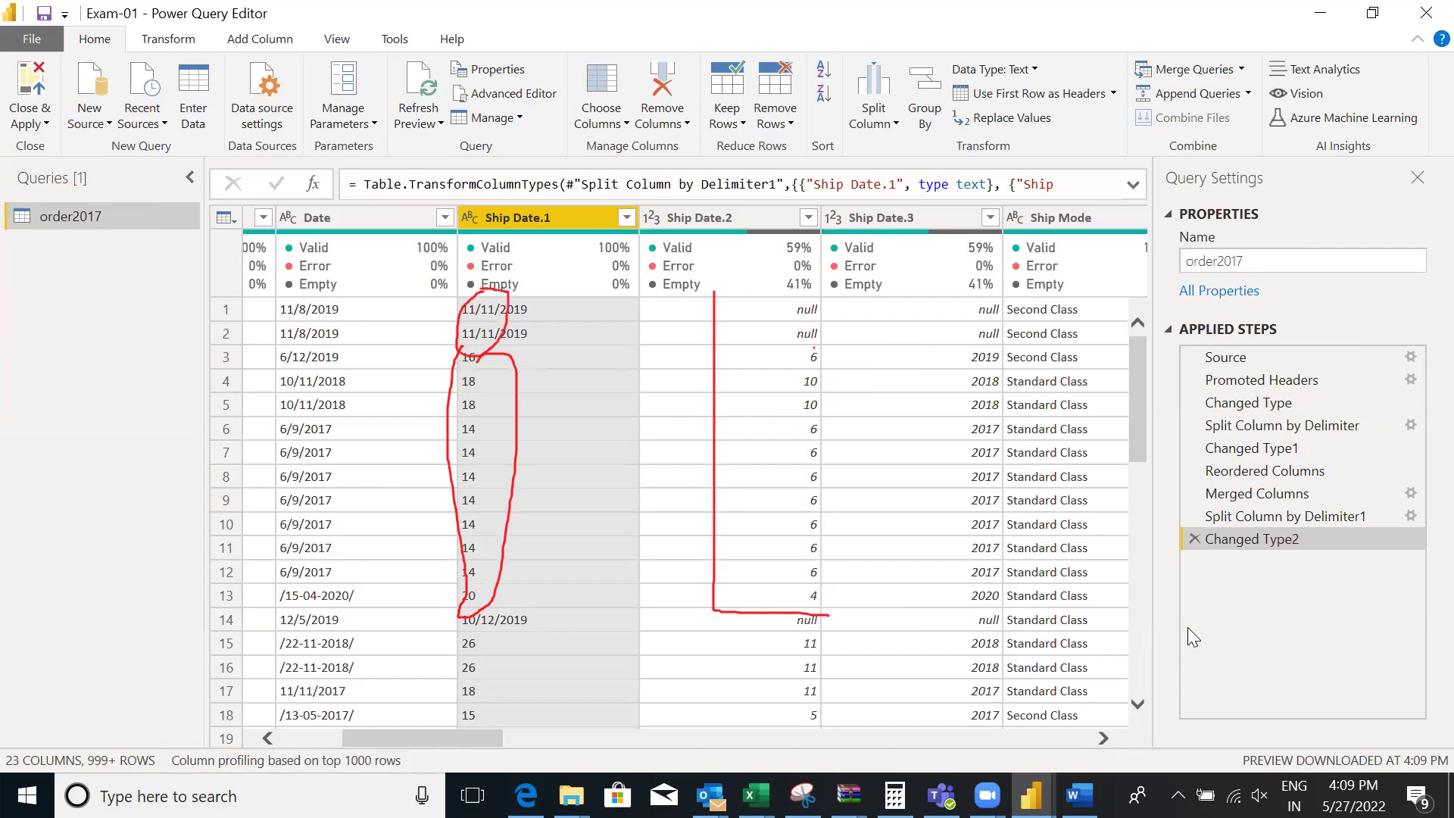
mouse_move(1261, 539)
mouse_down()
mouse_move(1273, 549)
mouse_move(1238, 542)
mouse_up()
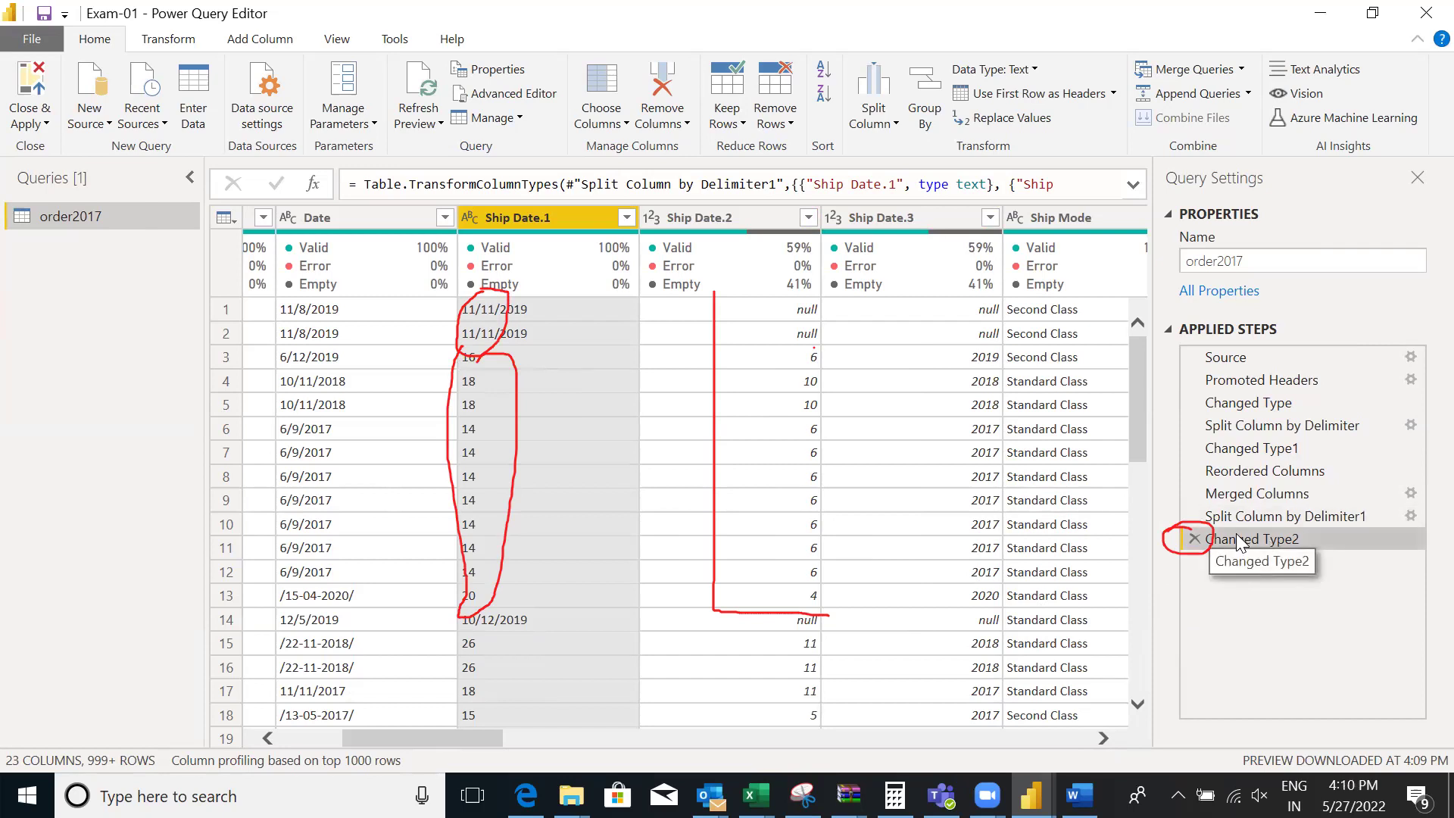
Delete the Changed Type2 and Split Column by Delimiter1 steps from Applied Steps.
click(1195, 539)
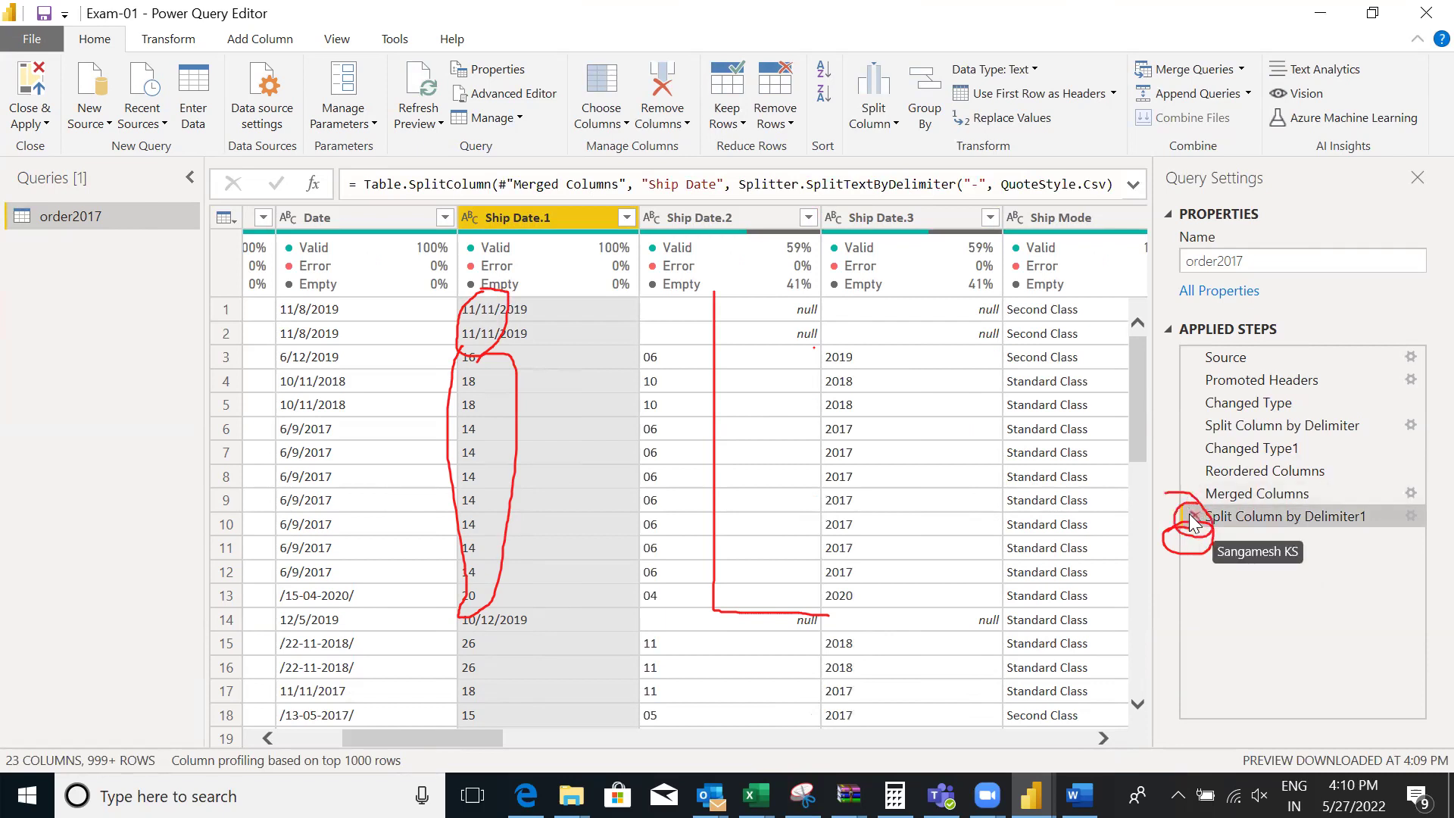
click(1194, 516)
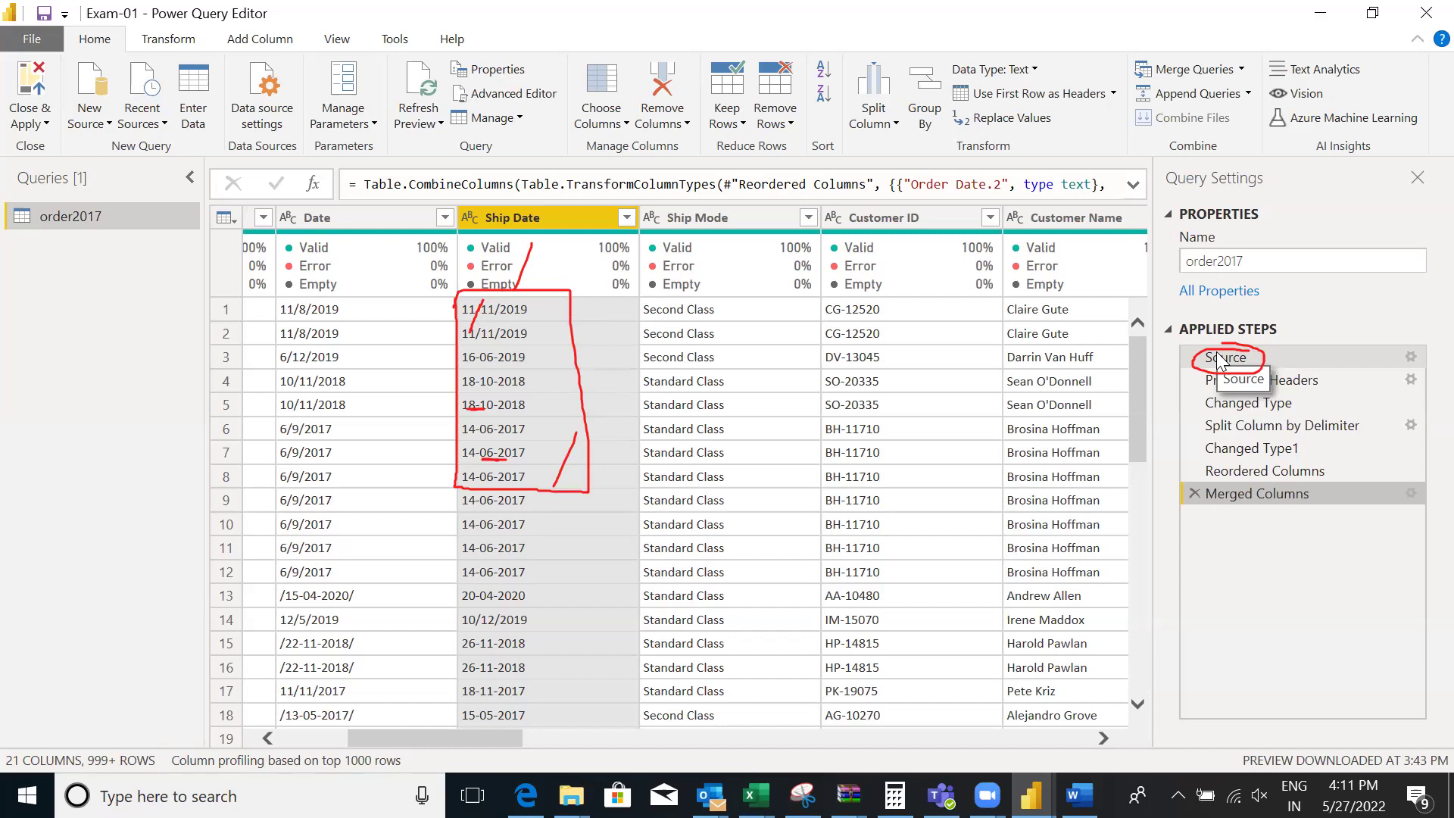
key(Escape)
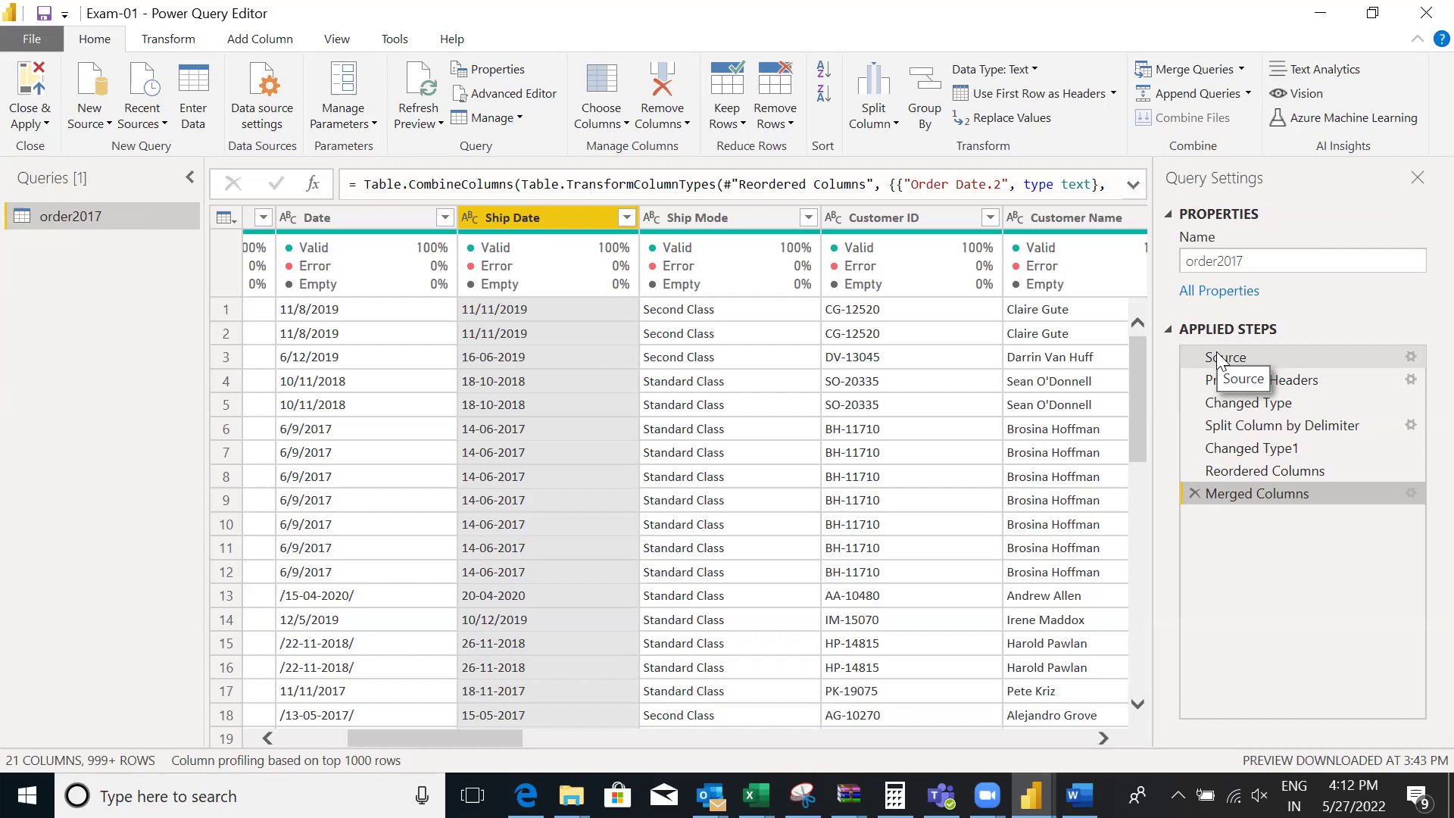
mouse_move(570, 277)
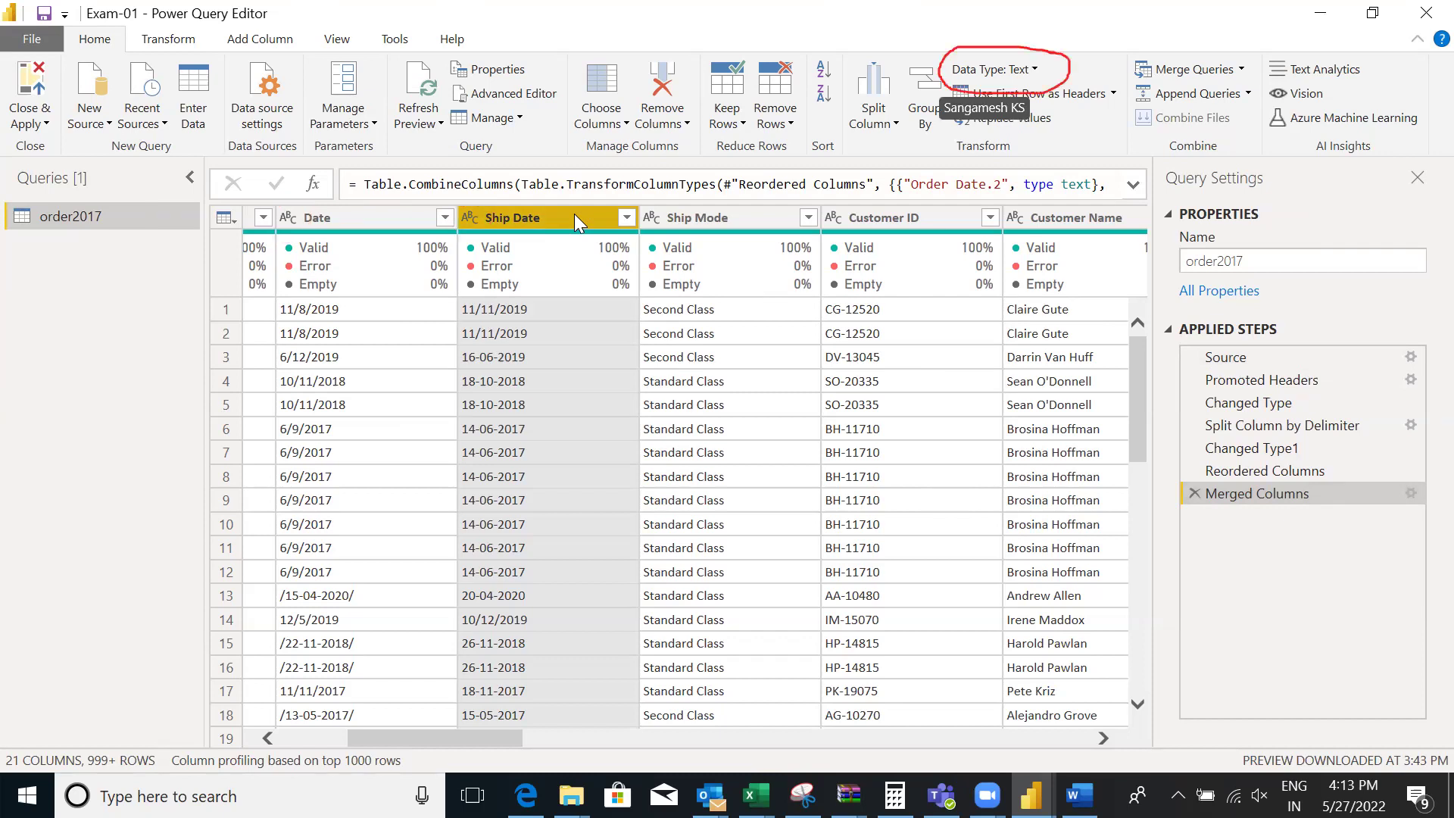
Change the Ship Date and Date columns to the Date data type.
click(1045, 74)
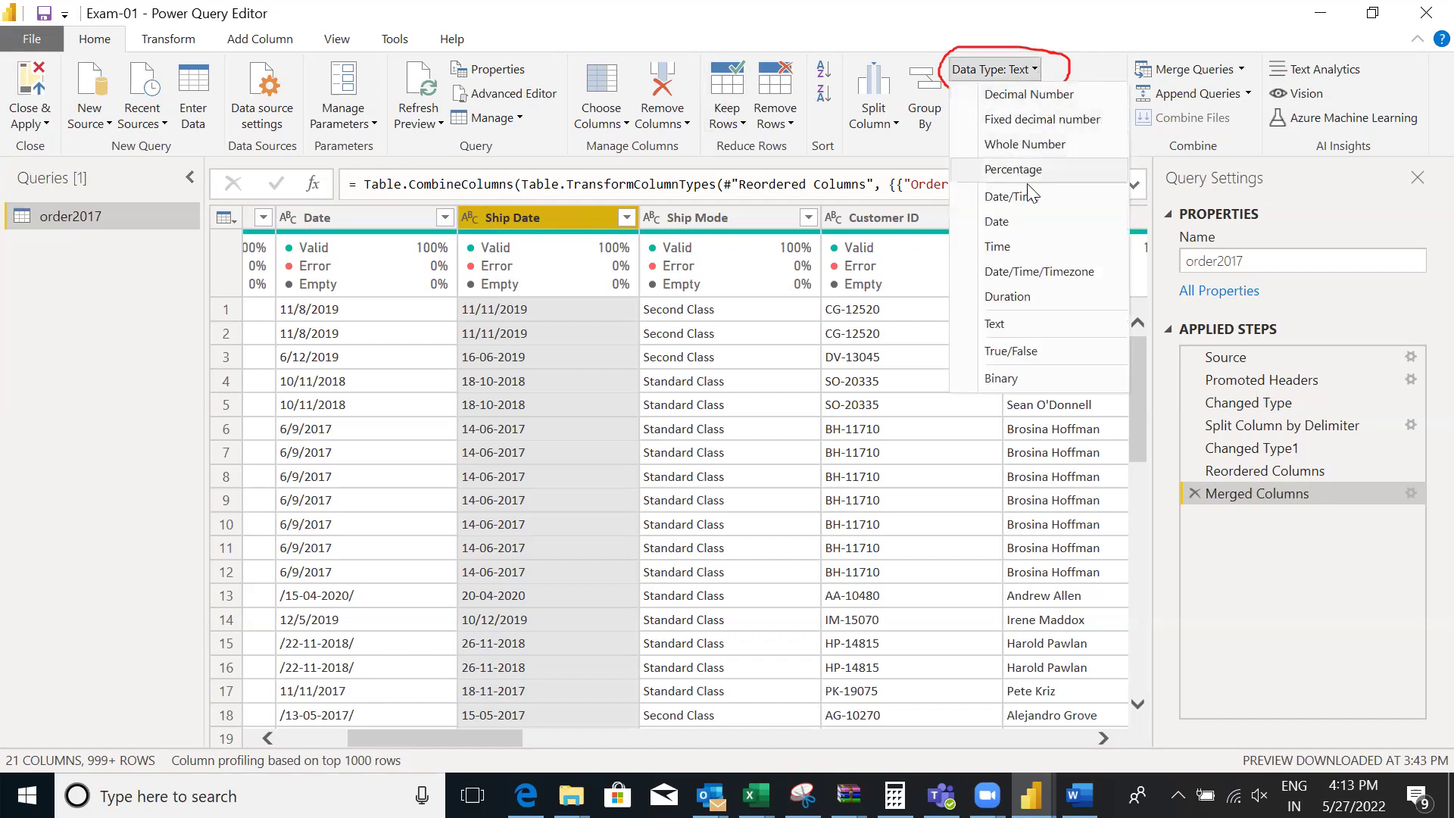
click(1023, 221)
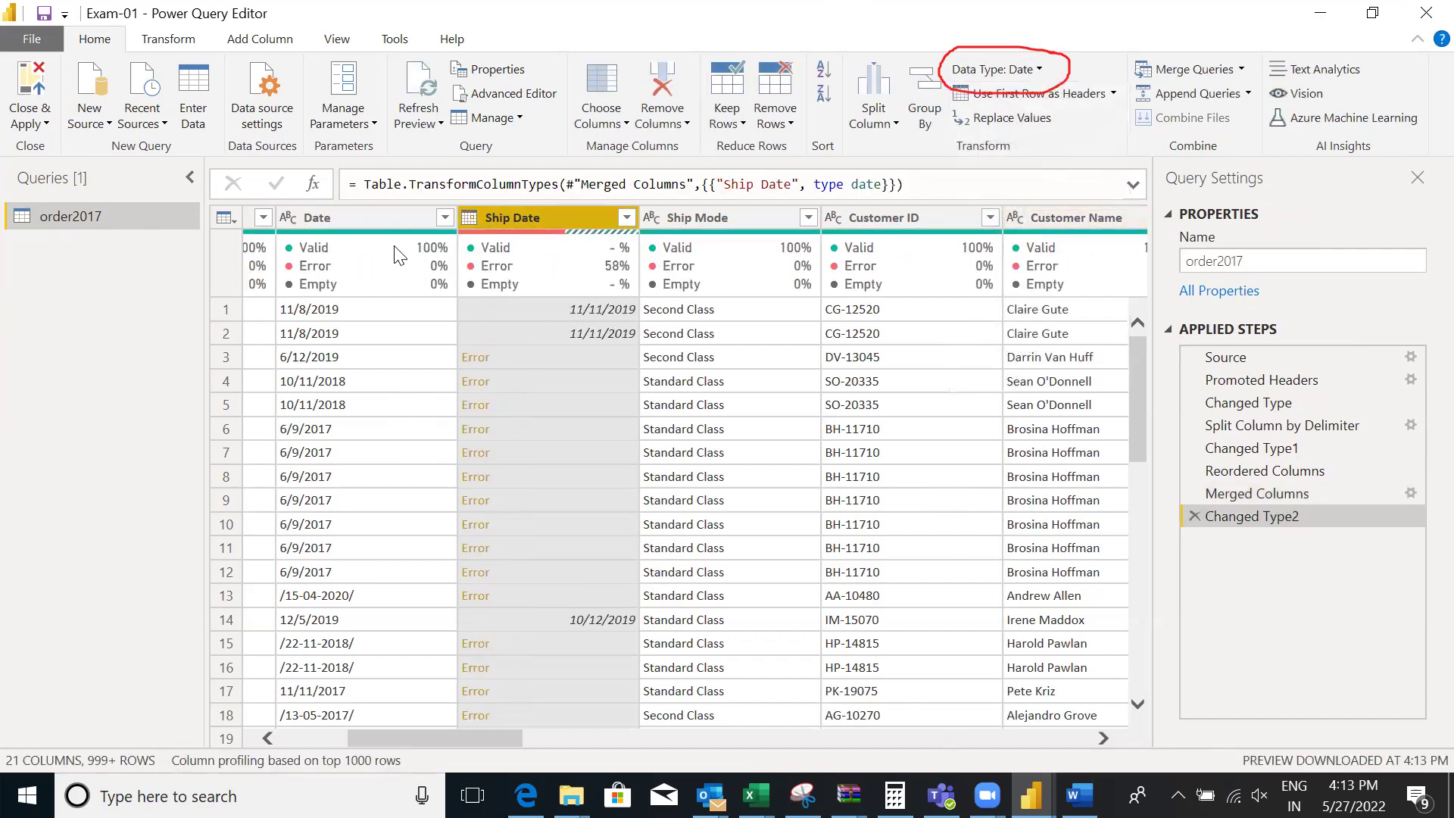
click(394, 221)
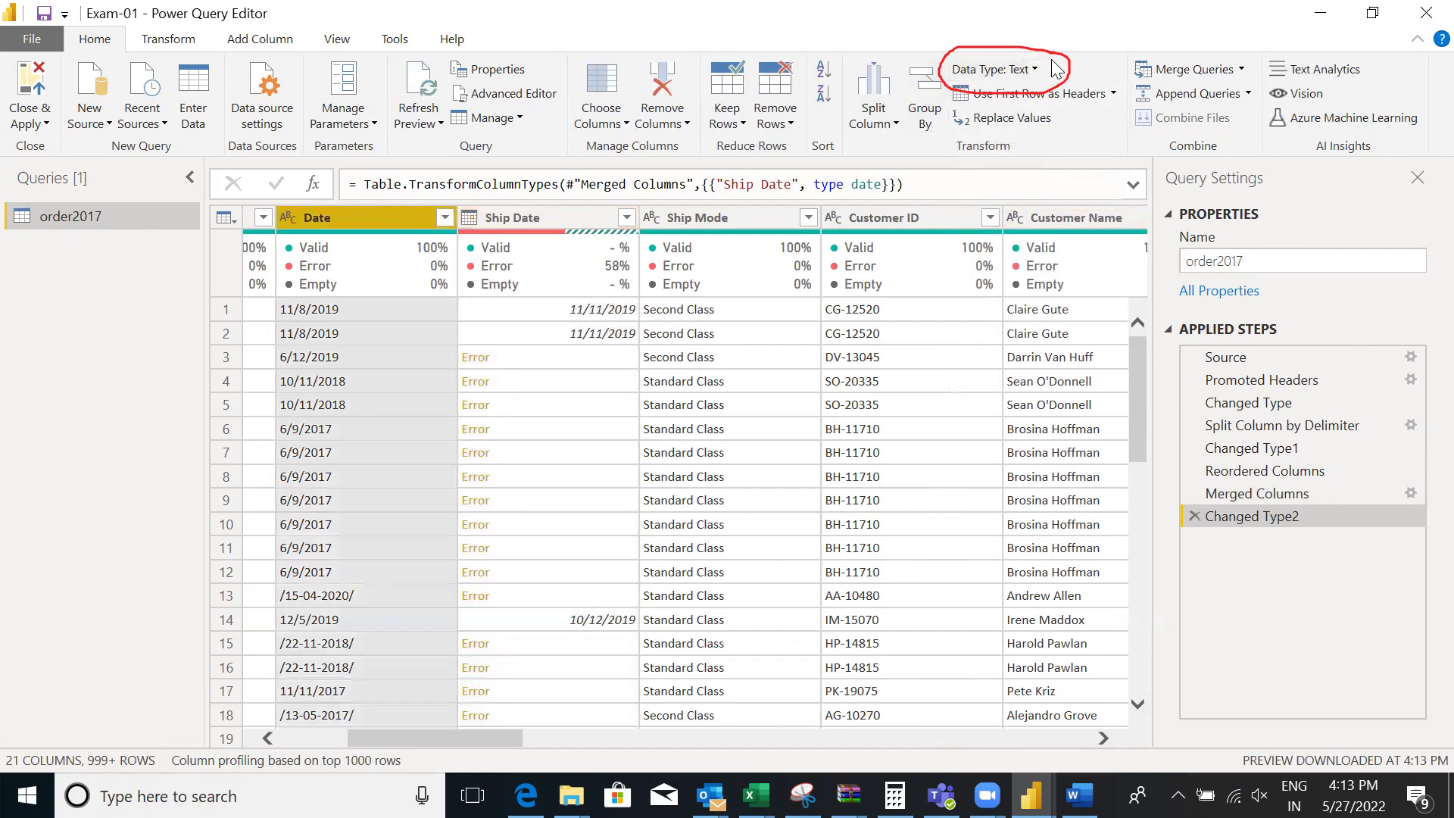
click(996, 69)
click(1035, 221)
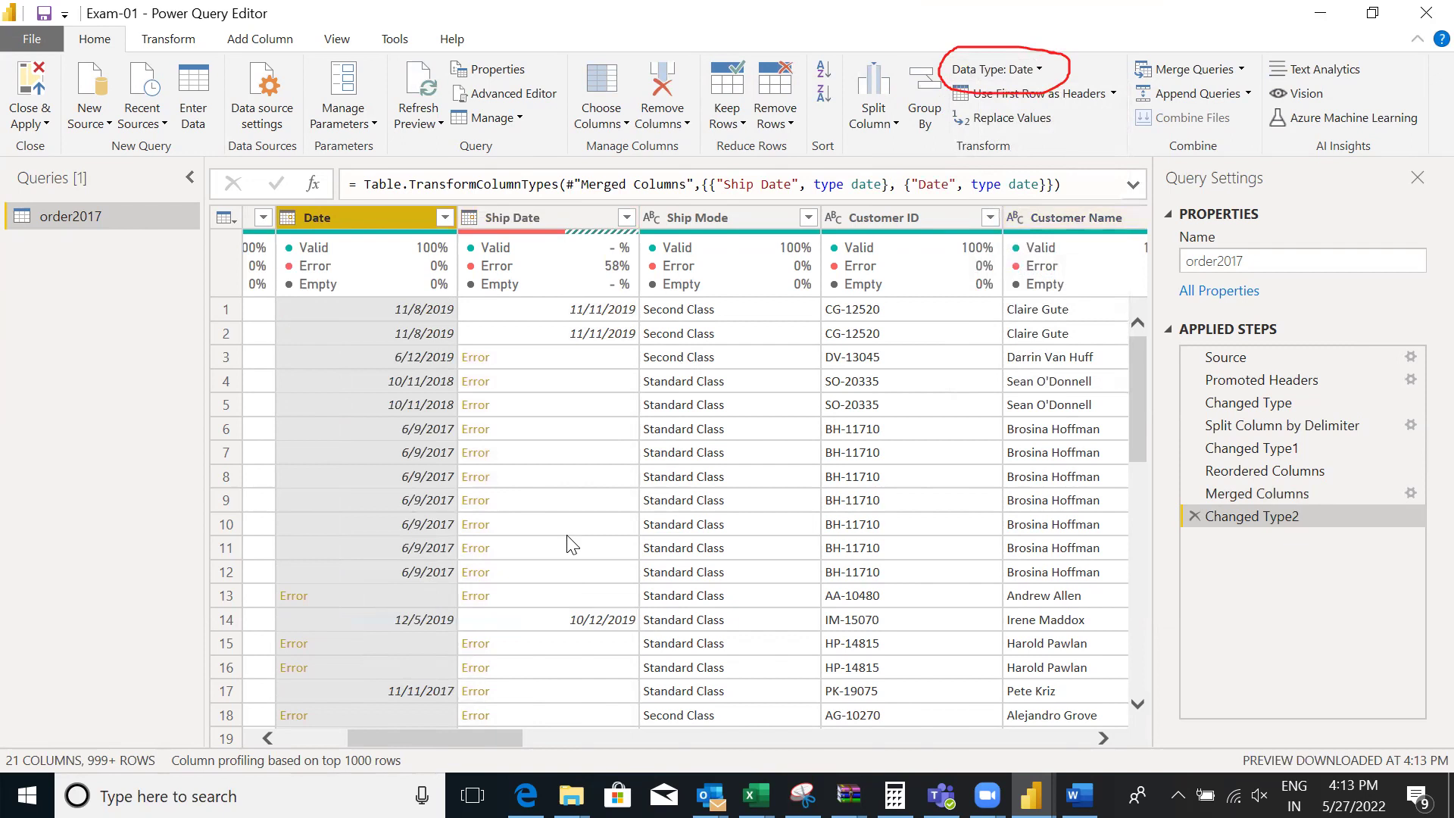
mouse_move(987, 795)
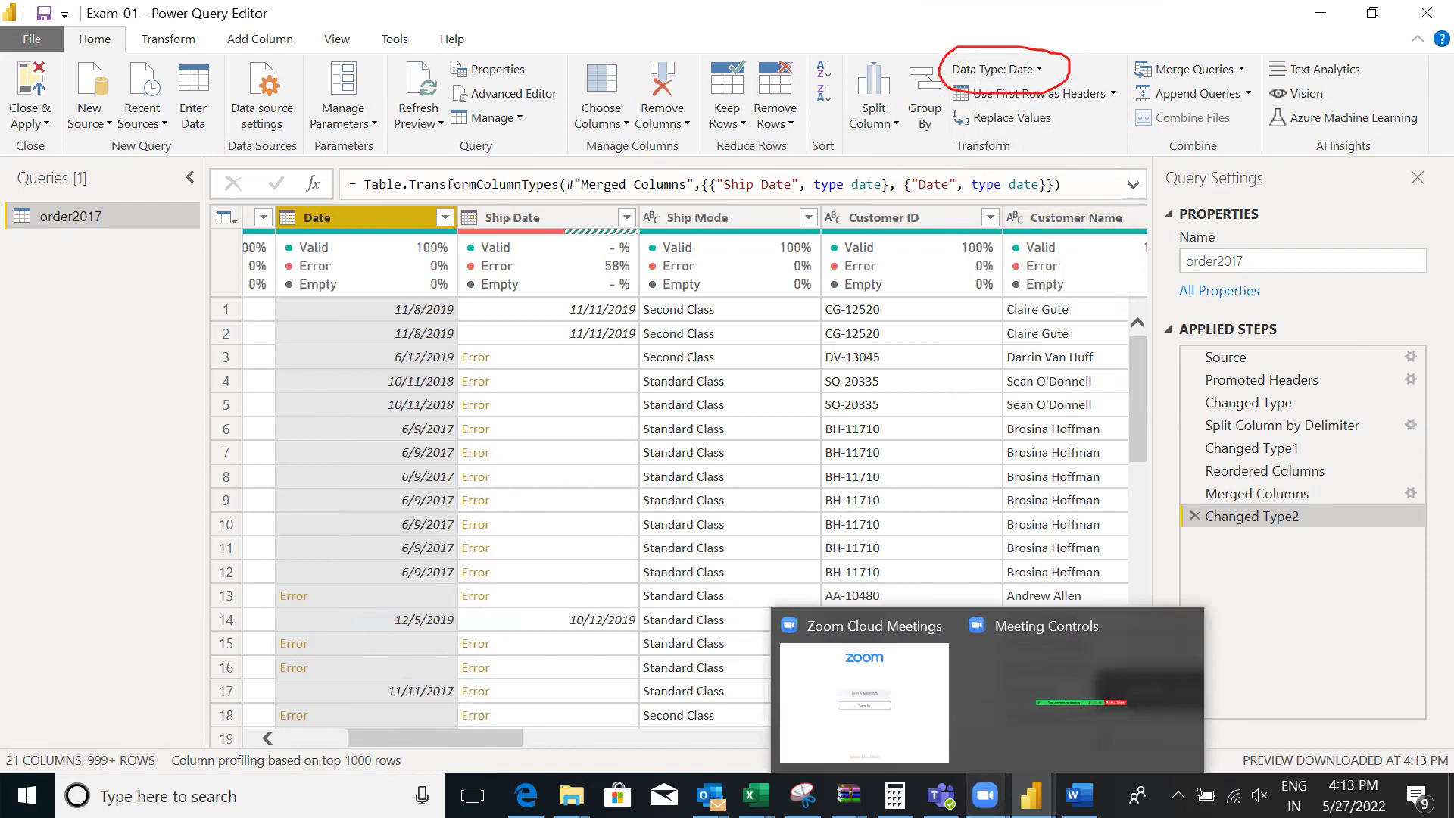
click(1065, 729)
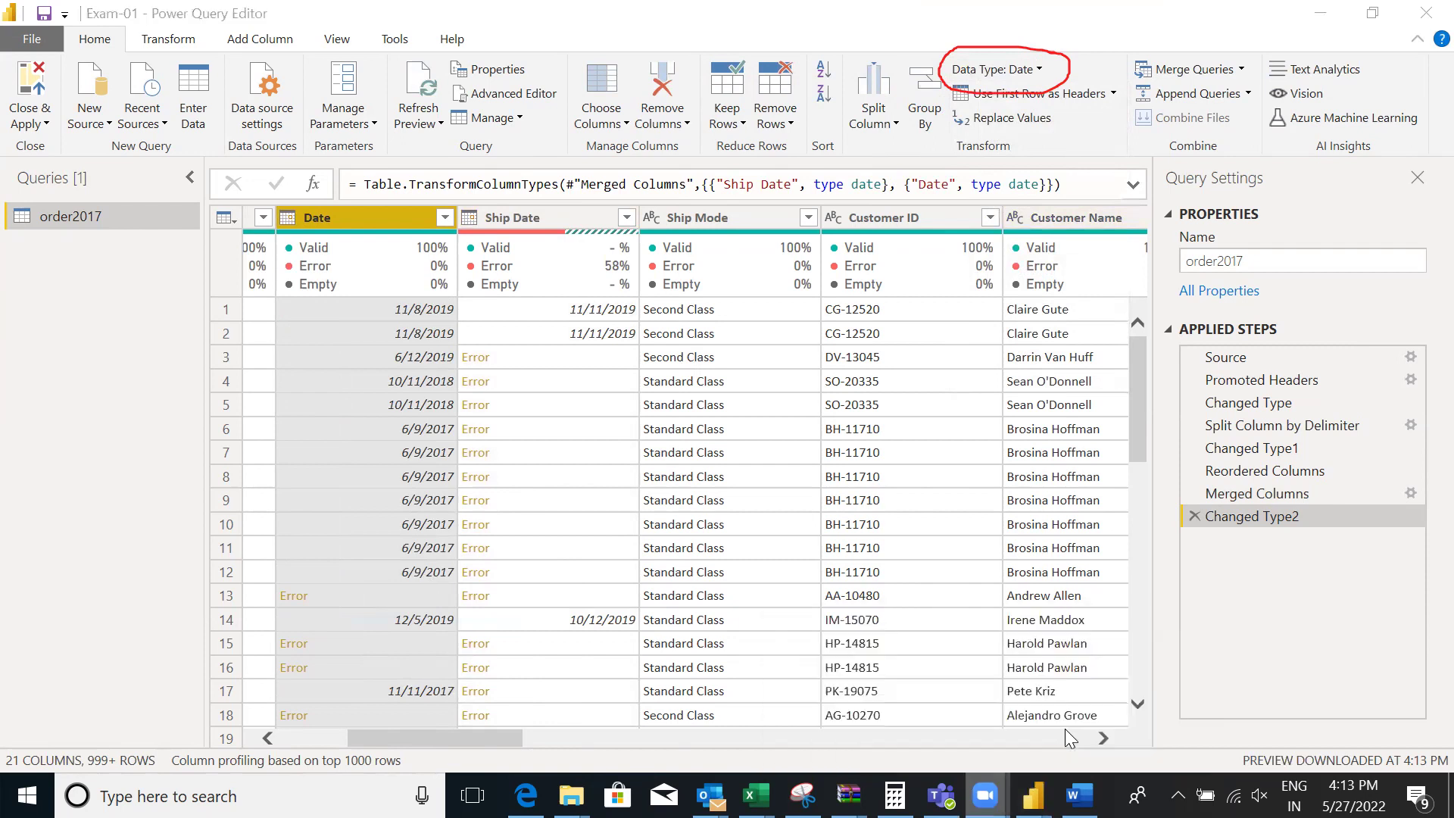
mouse_move(985, 795)
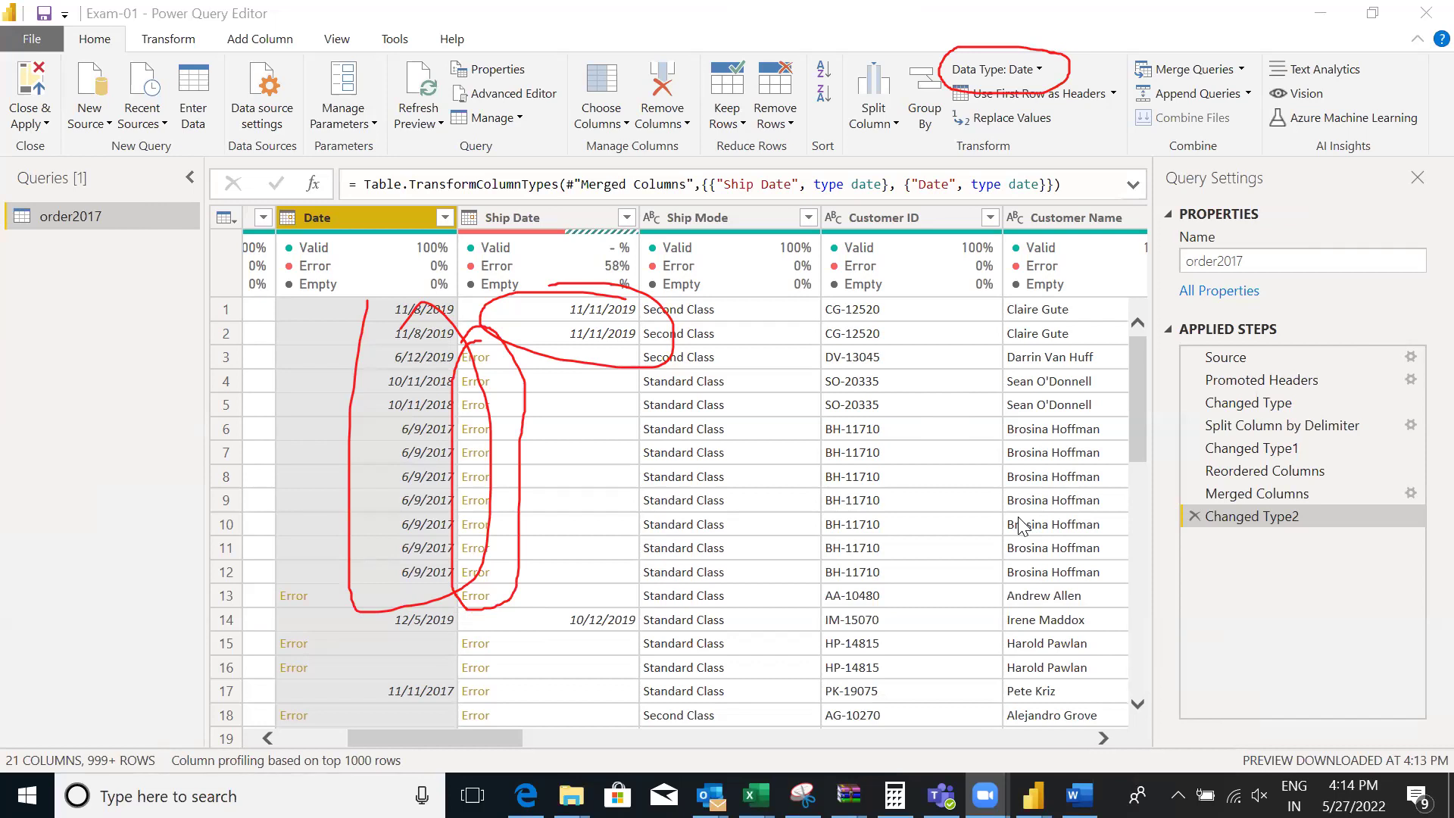
key(Escape)
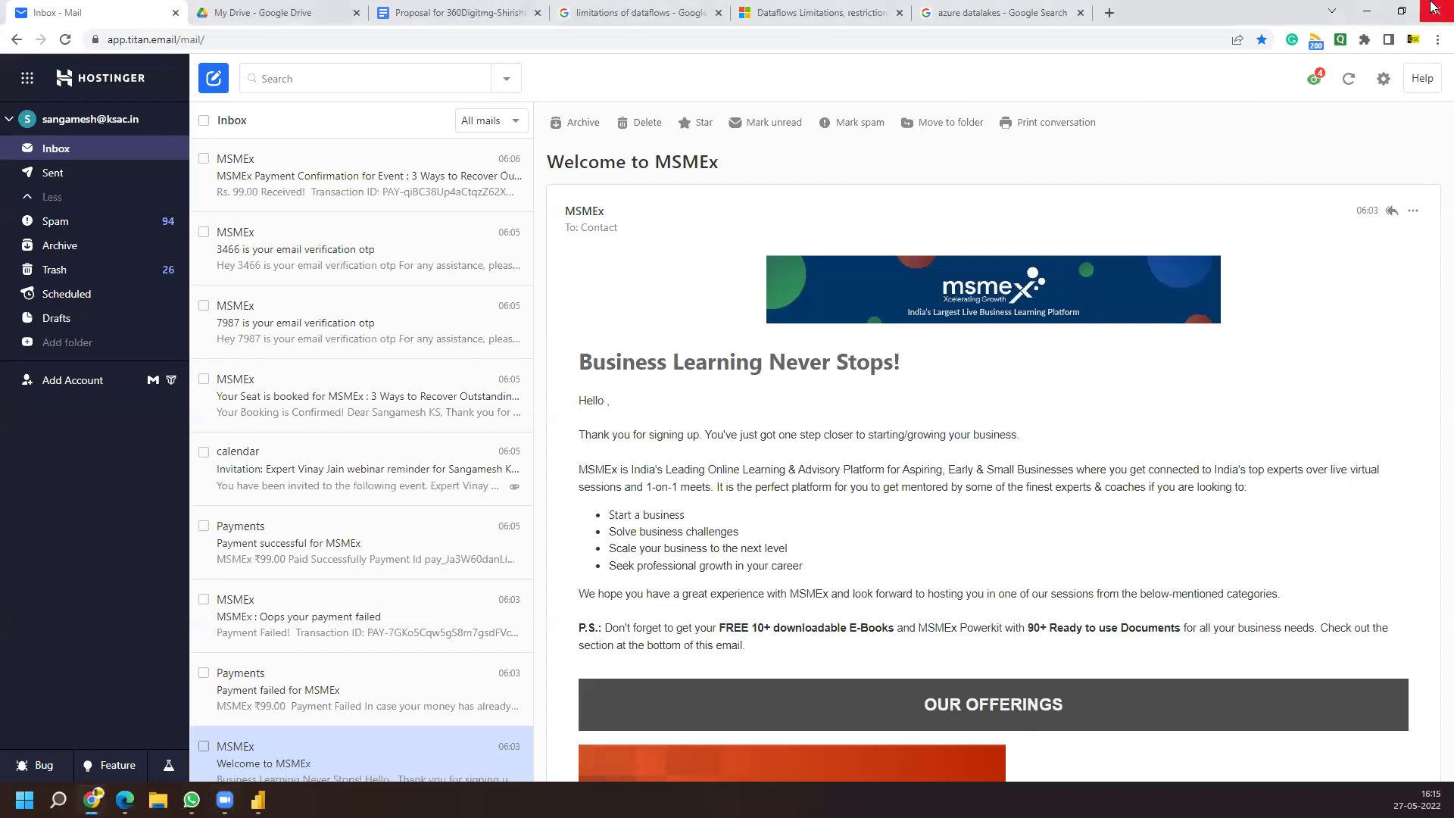
Close the mail window and search Windows for 'docs' to launch Word.
click(1434, 8)
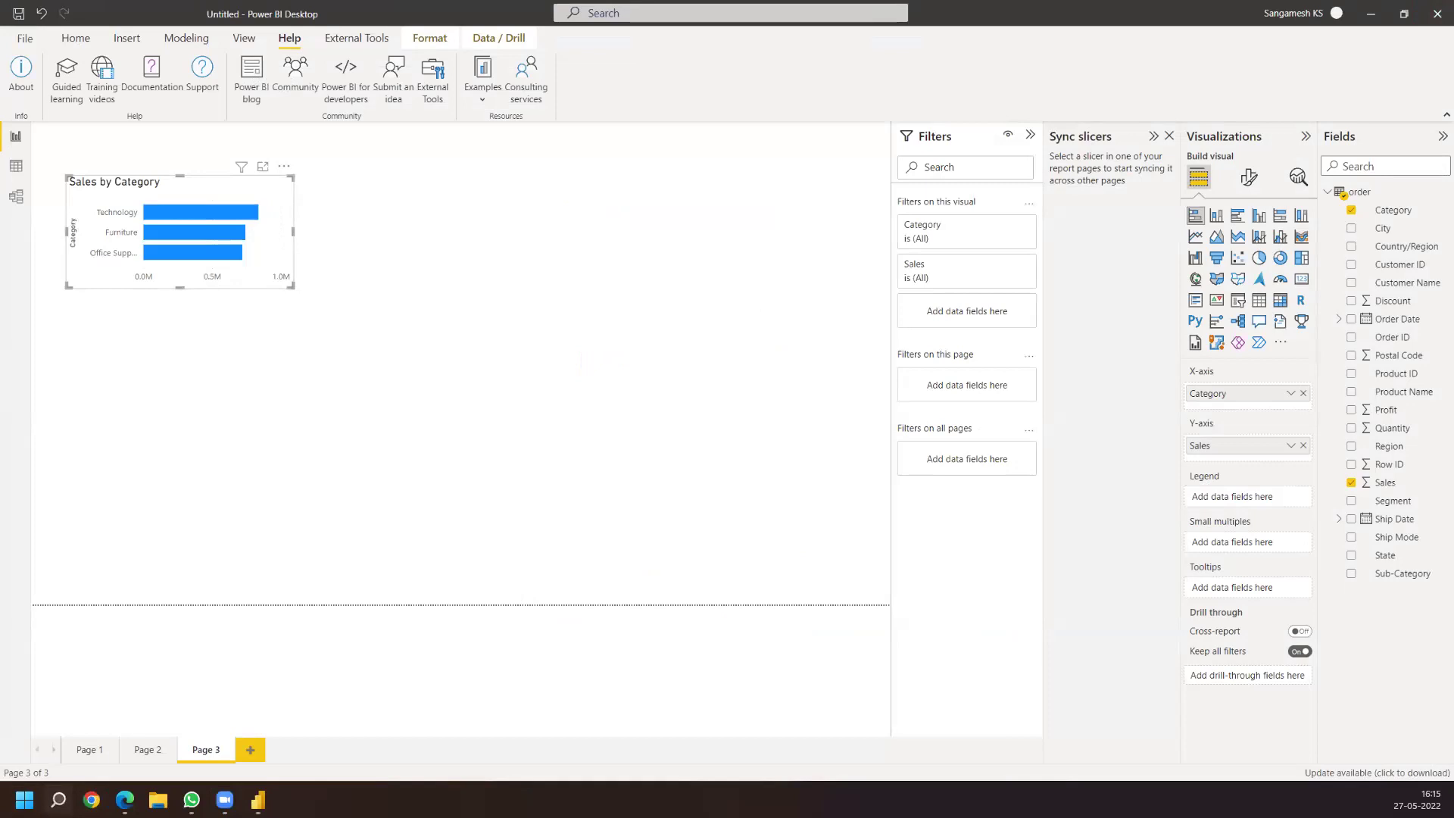
click(59, 800)
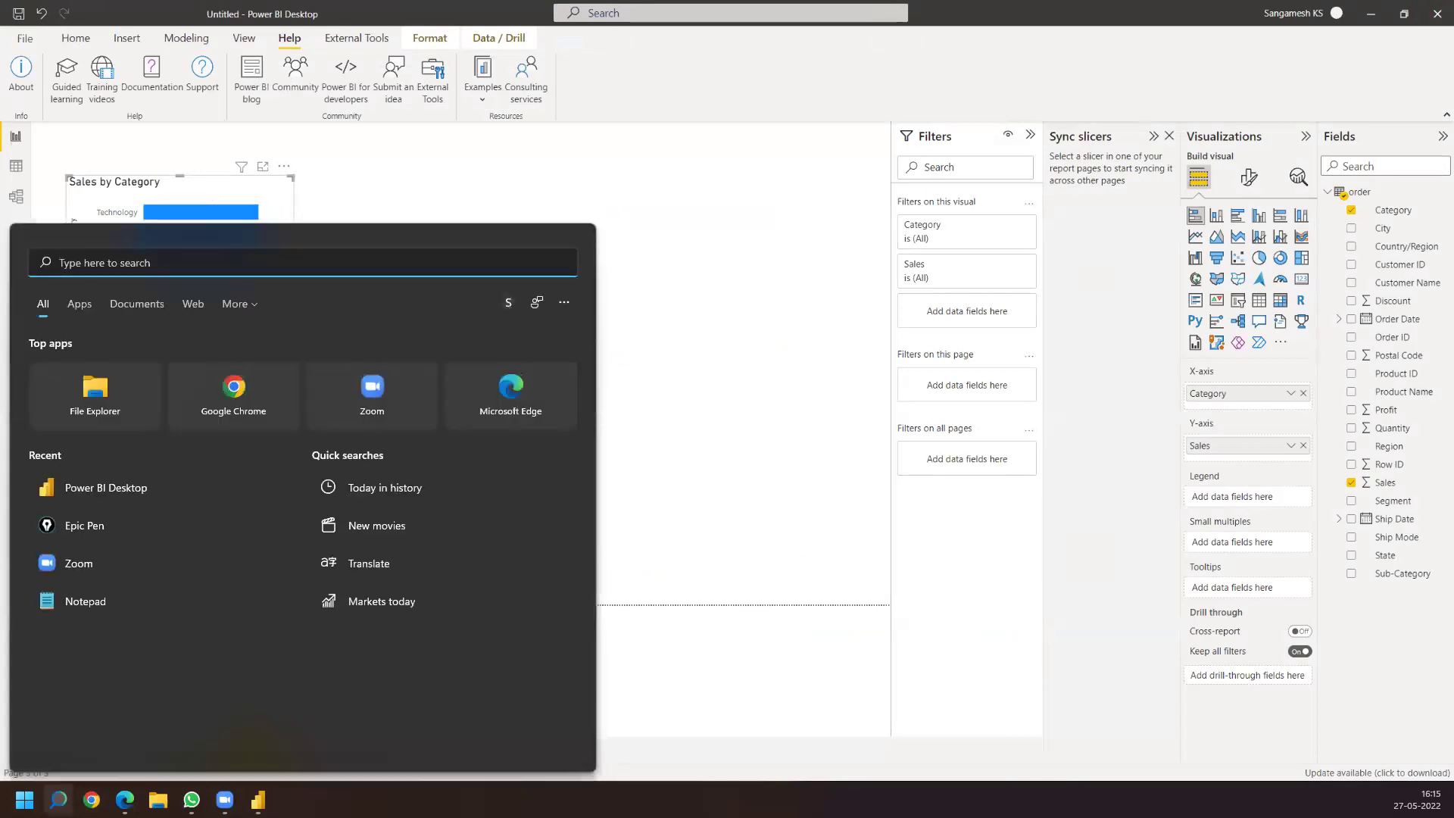
text(dro)
text(c)
key(BackSpace)
key(BackSpace)
key(BackSpace)
key(BackSpace)
text(document)
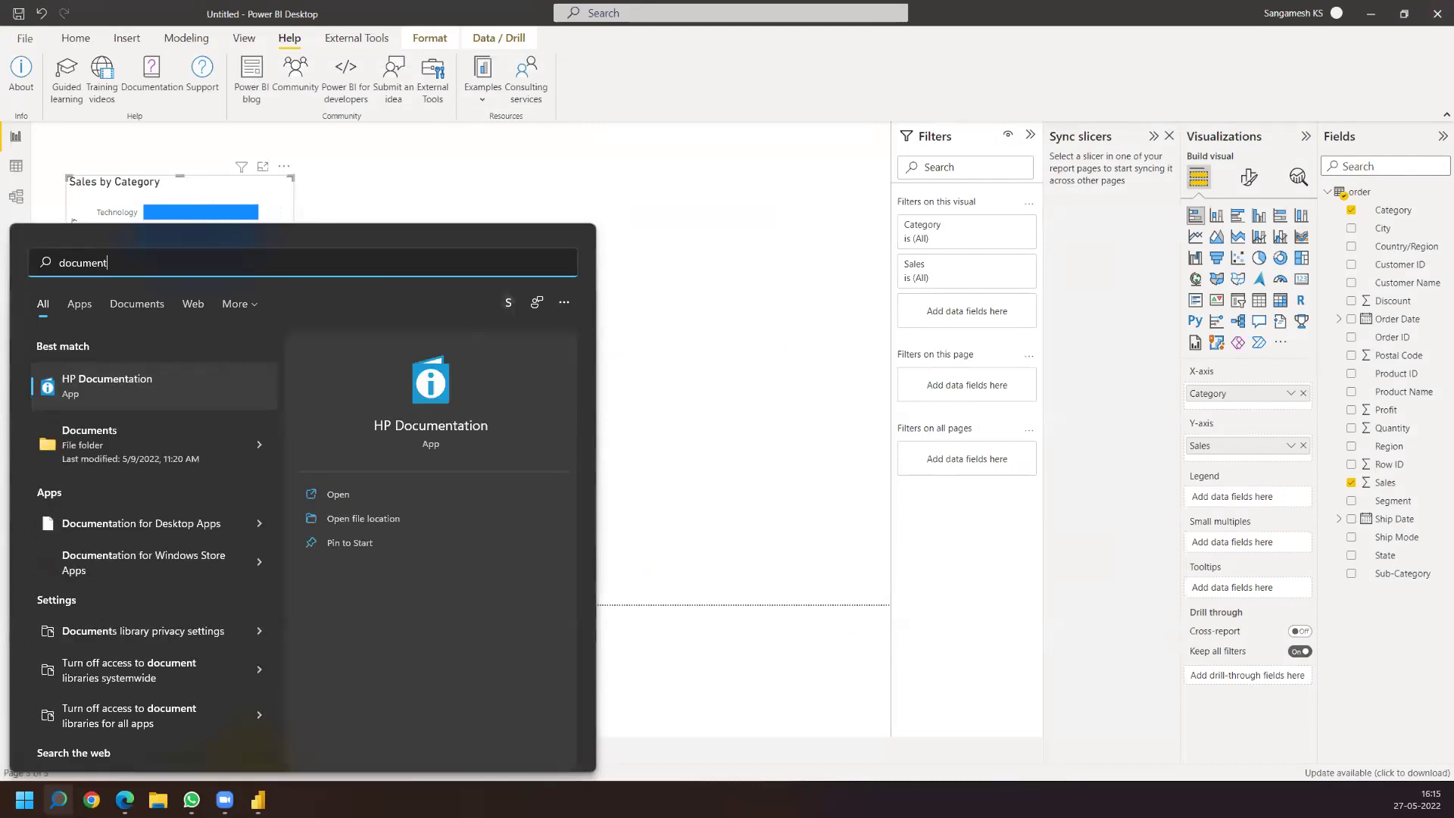
key(BackSpace)
key(BackSpace)
key(BackSpace)
key(BackSpace)
key(BackSpace)
key(BackSpace)
key(BackSpace)
key(BackSpace)
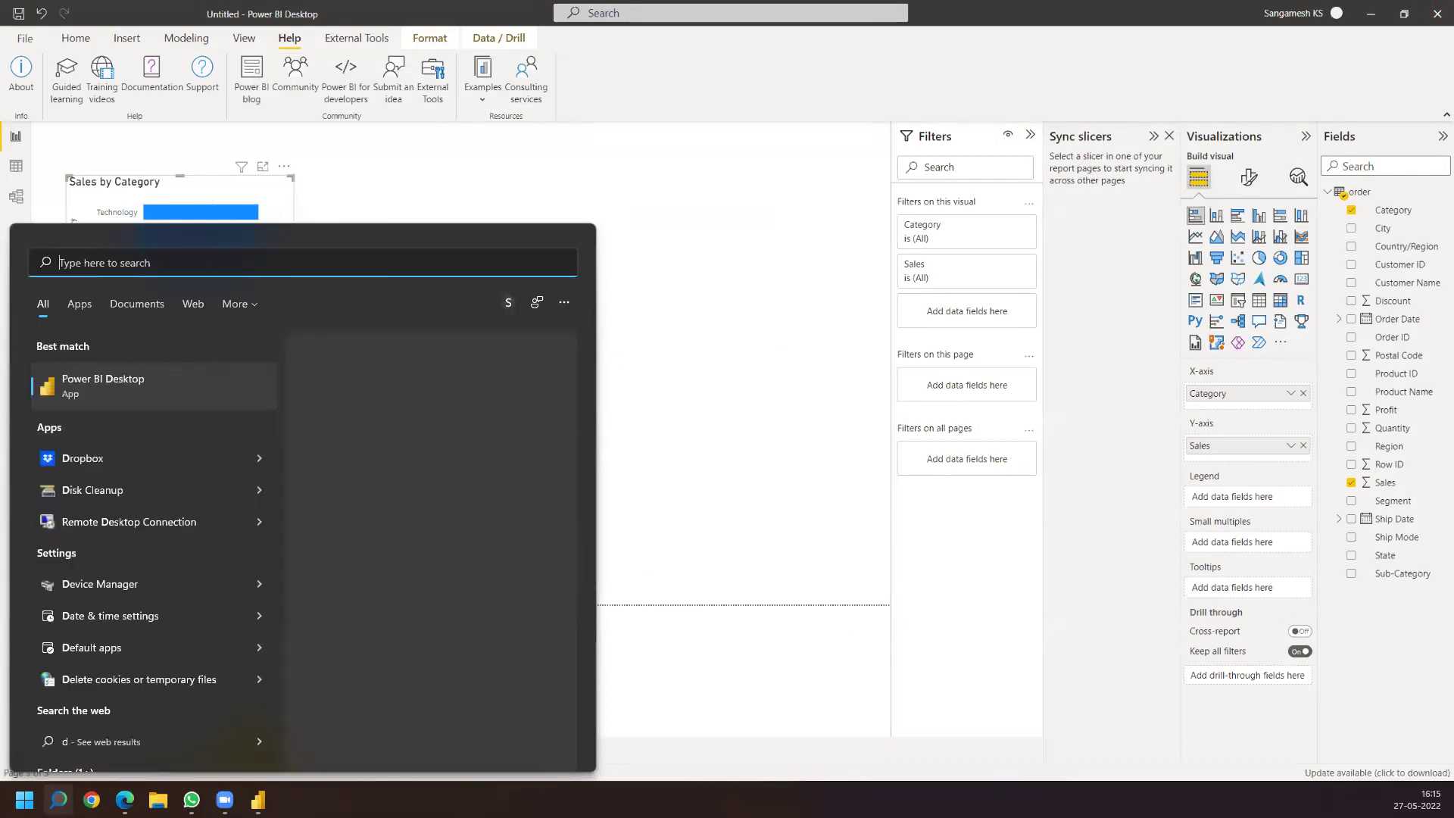
text(docs)
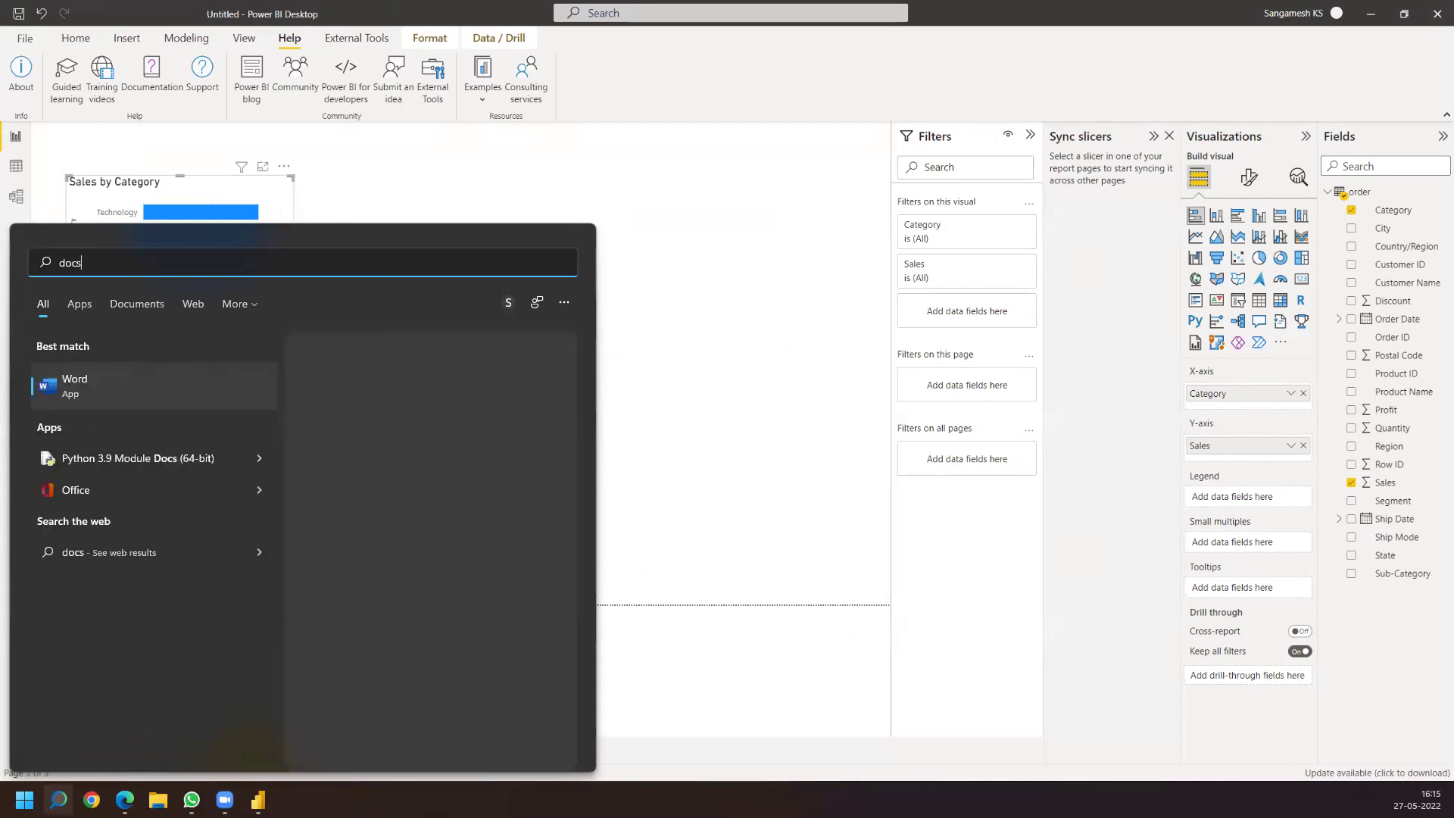
key(Escape)
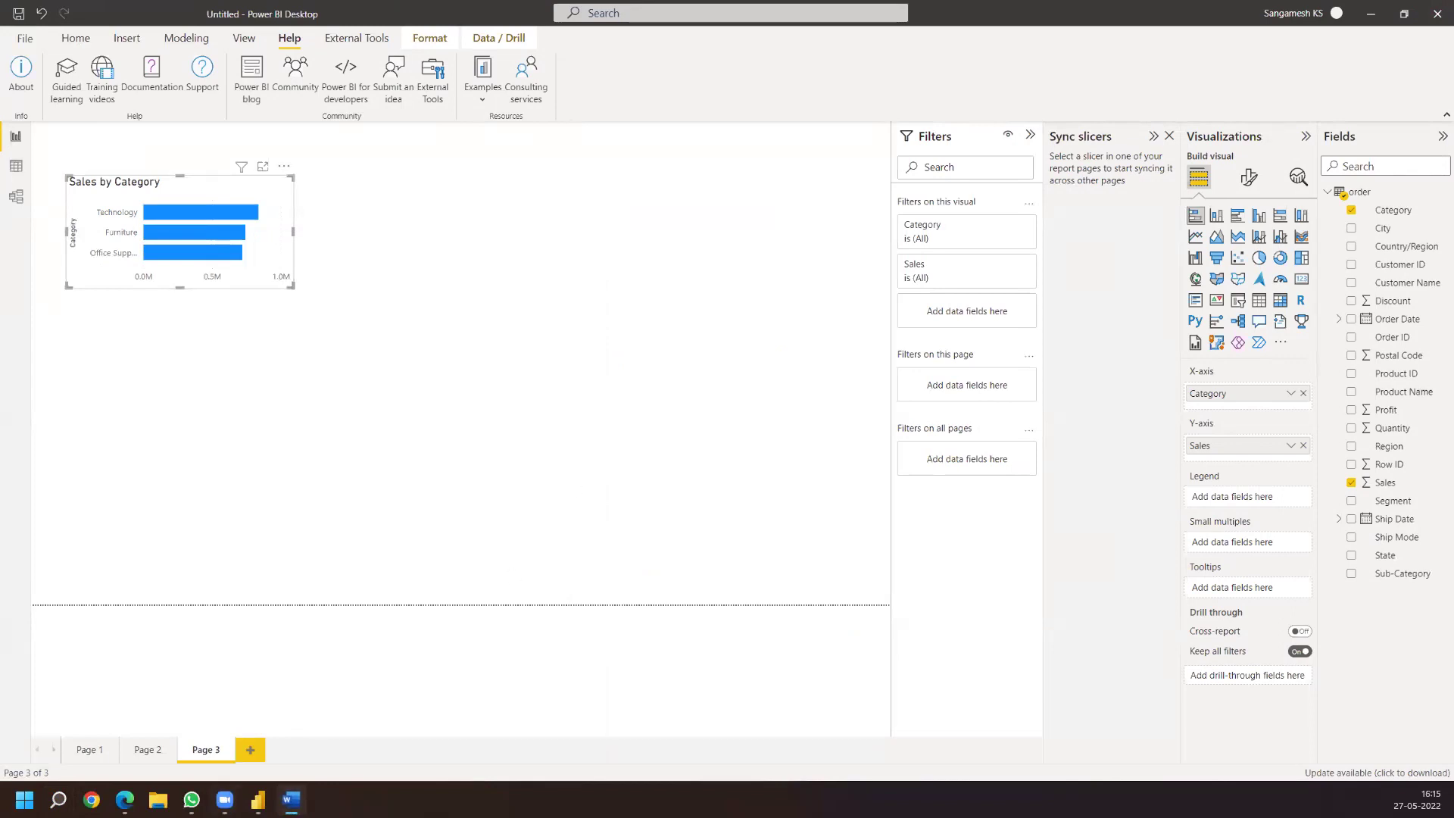
Create a new blank Word document, Document1.
click(646, 305)
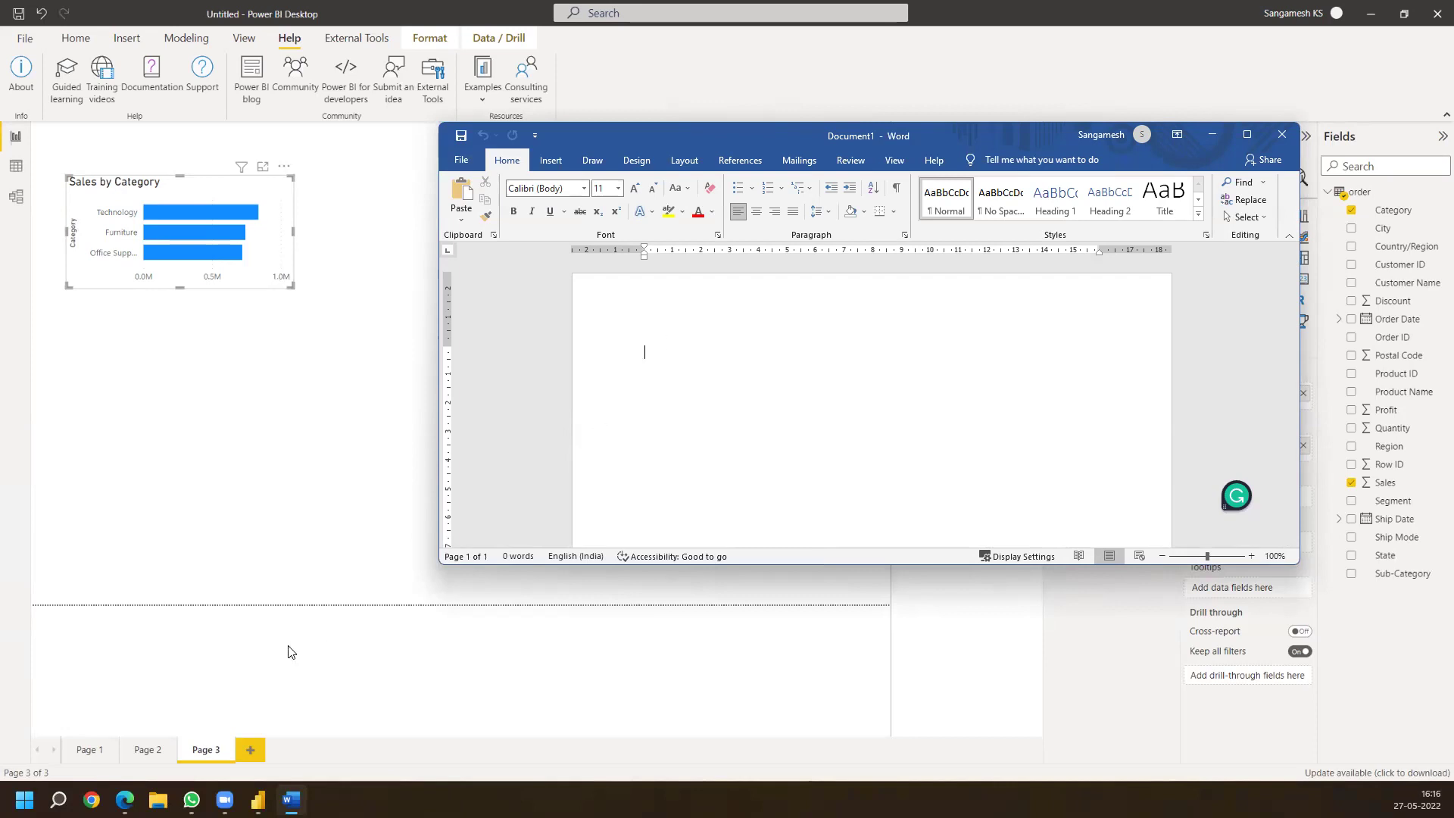
click(91, 800)
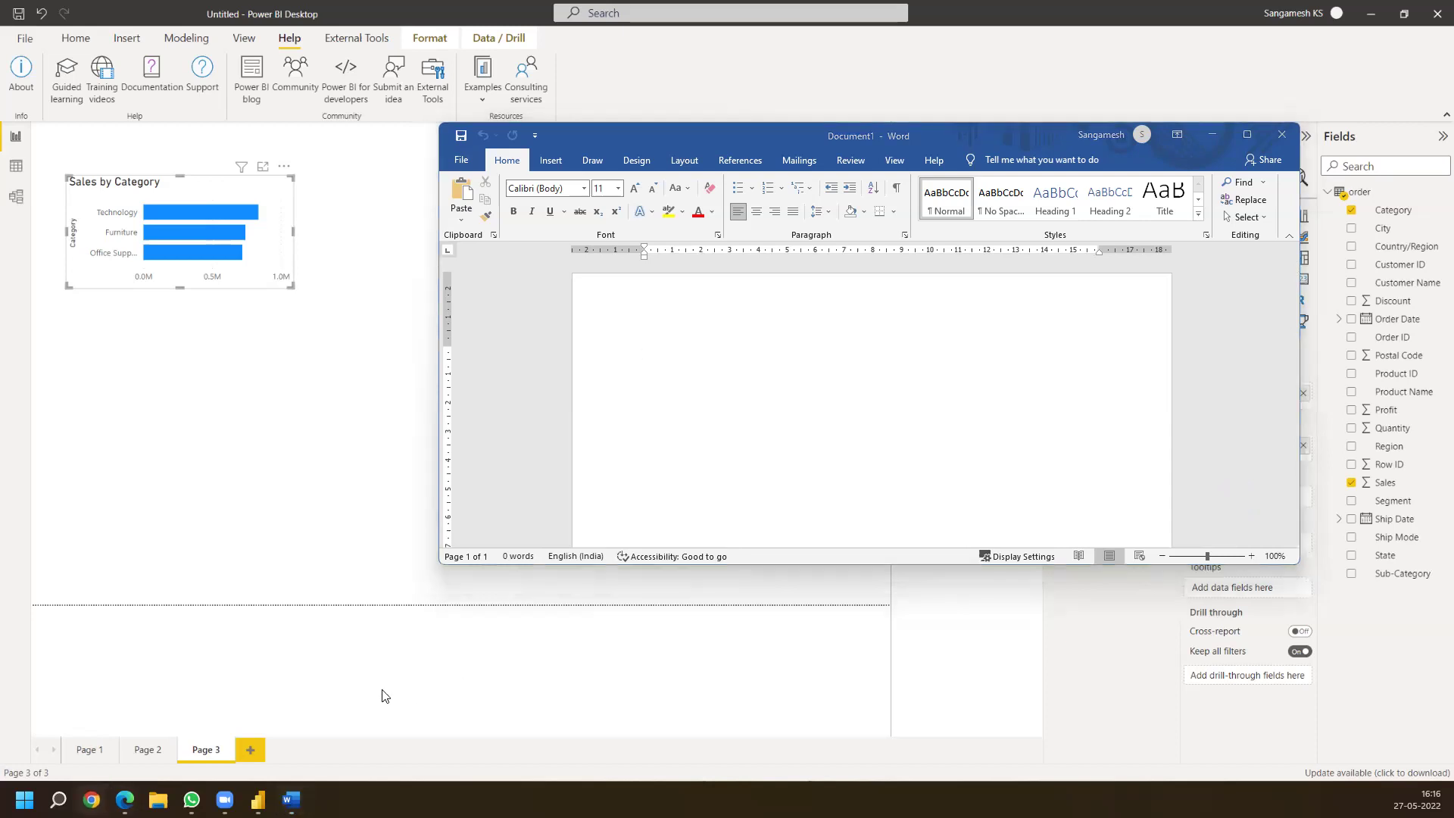
Bring the Edge window with the Power BI Home page to the front.
click(125, 800)
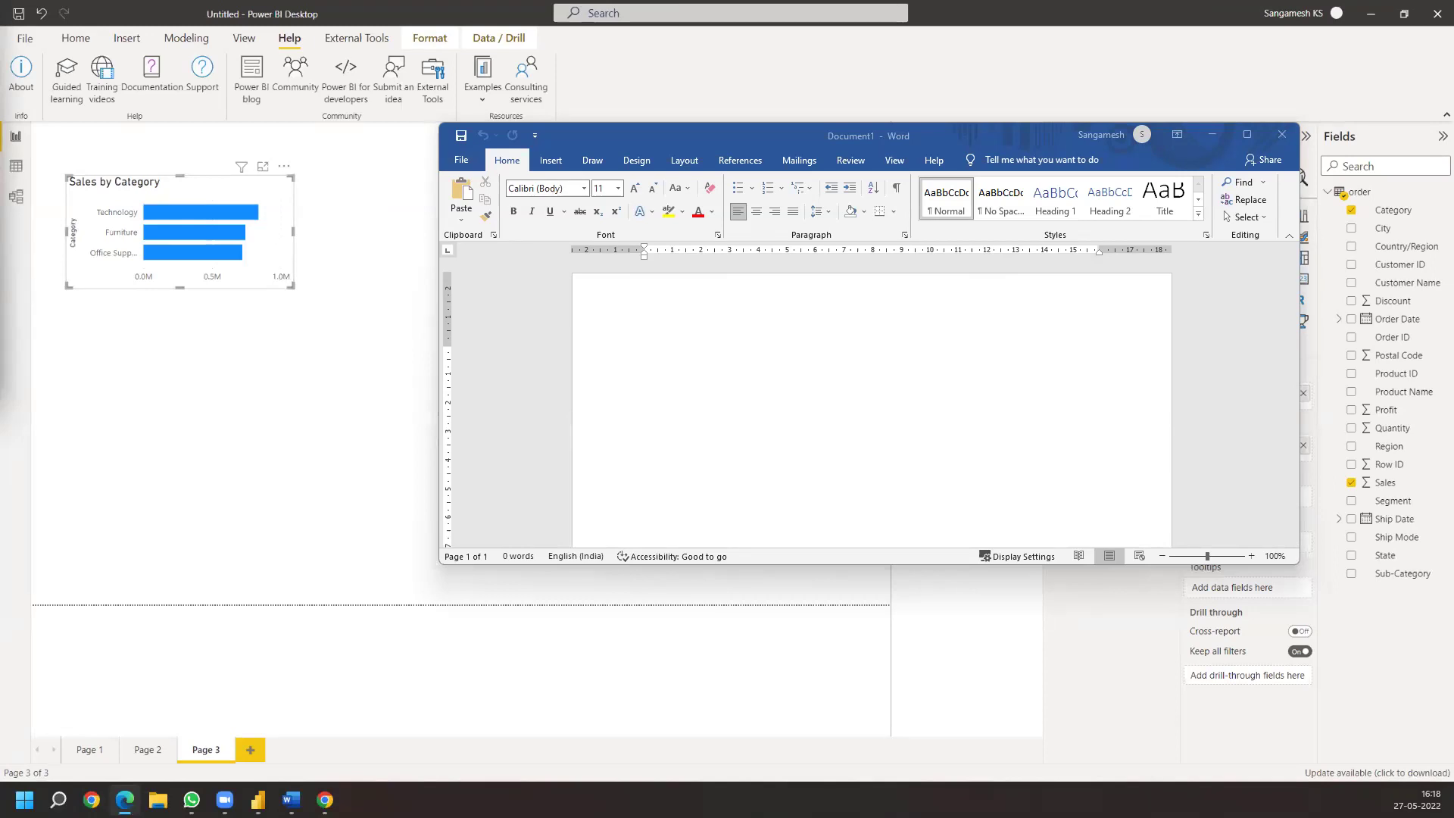
key(alt+Tab)
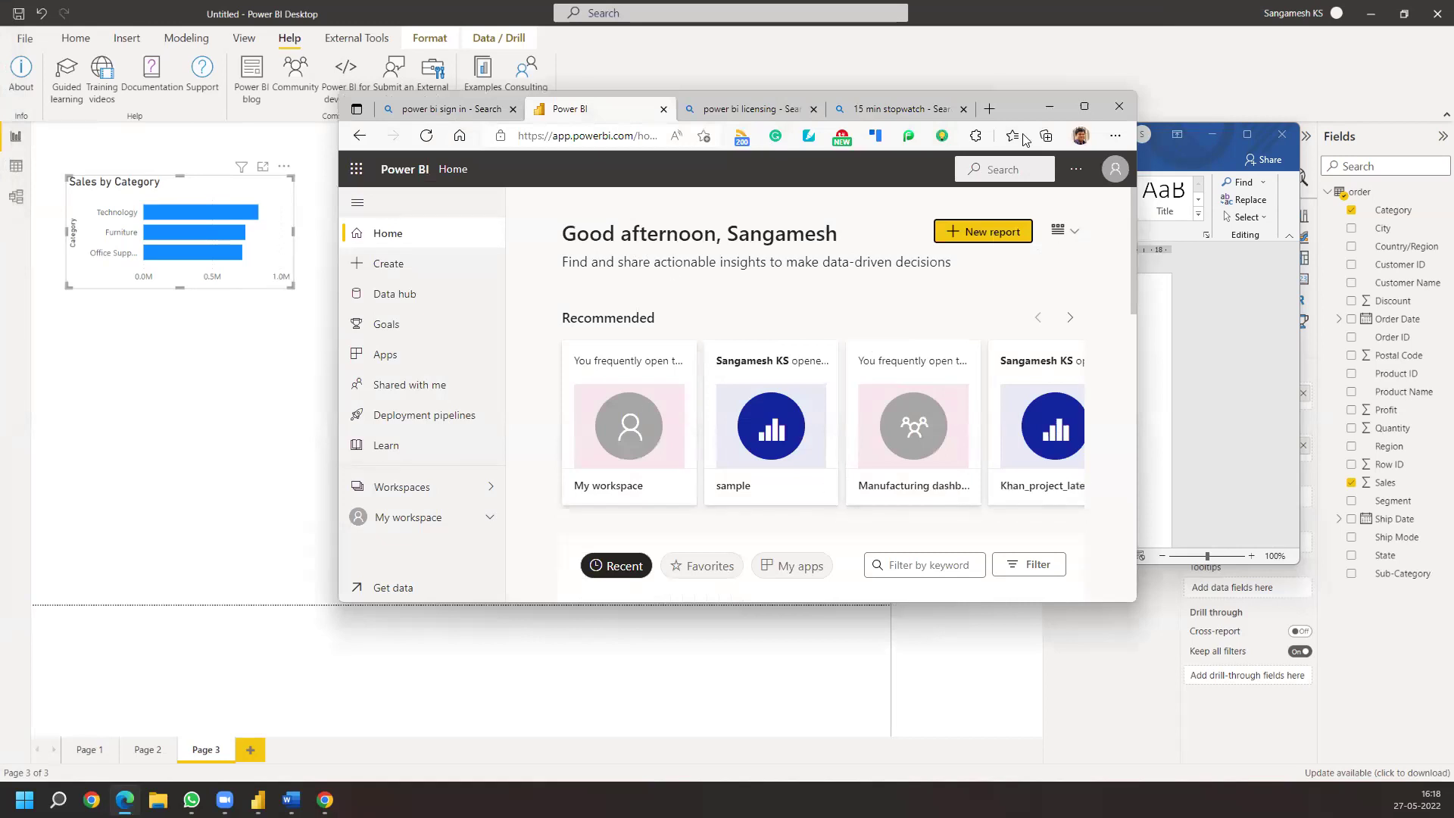
Maximise the Power BI window and go to the Microsoft 365 admin center via the app launcher.
click(1083, 107)
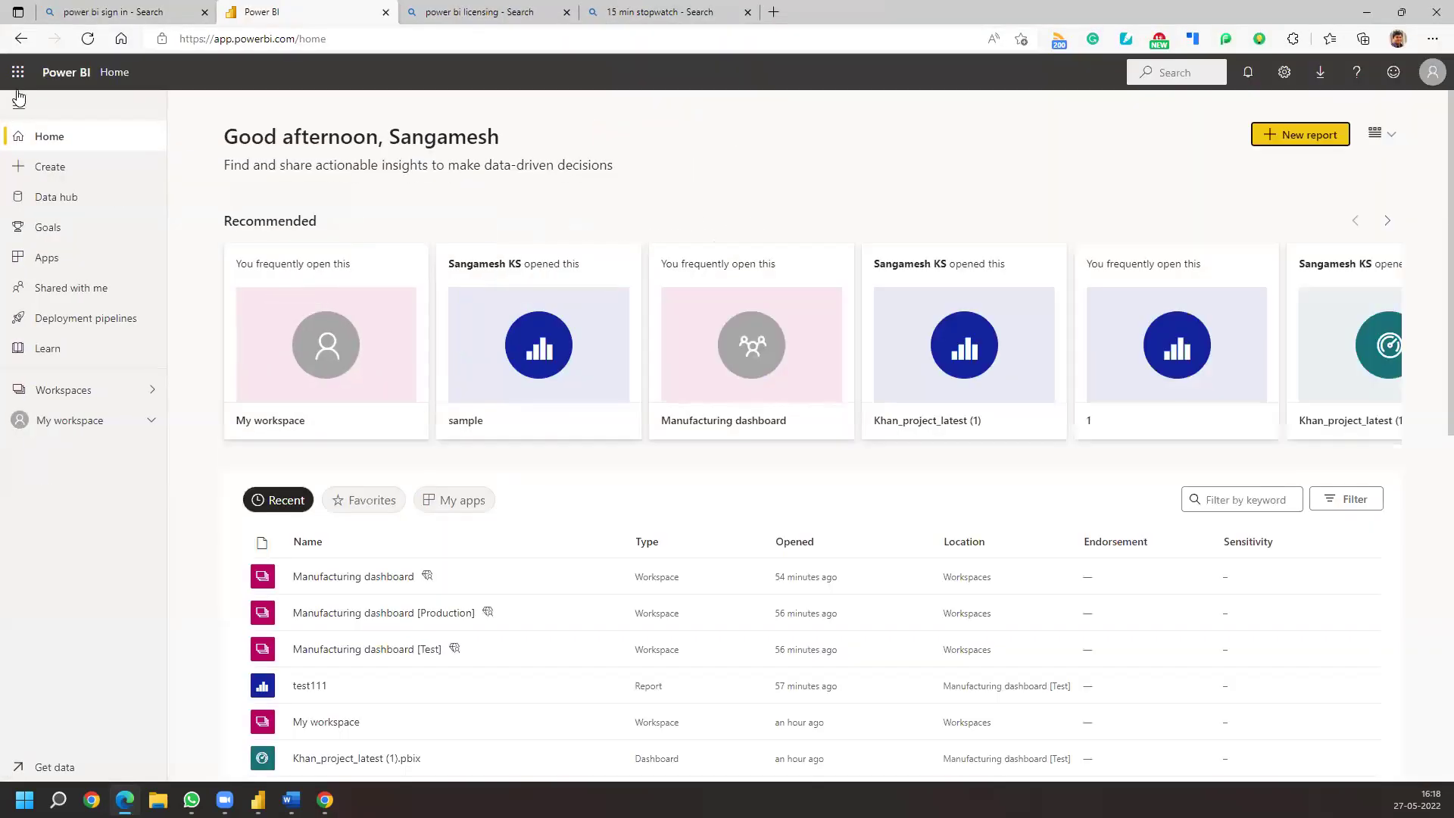
click(112, 255)
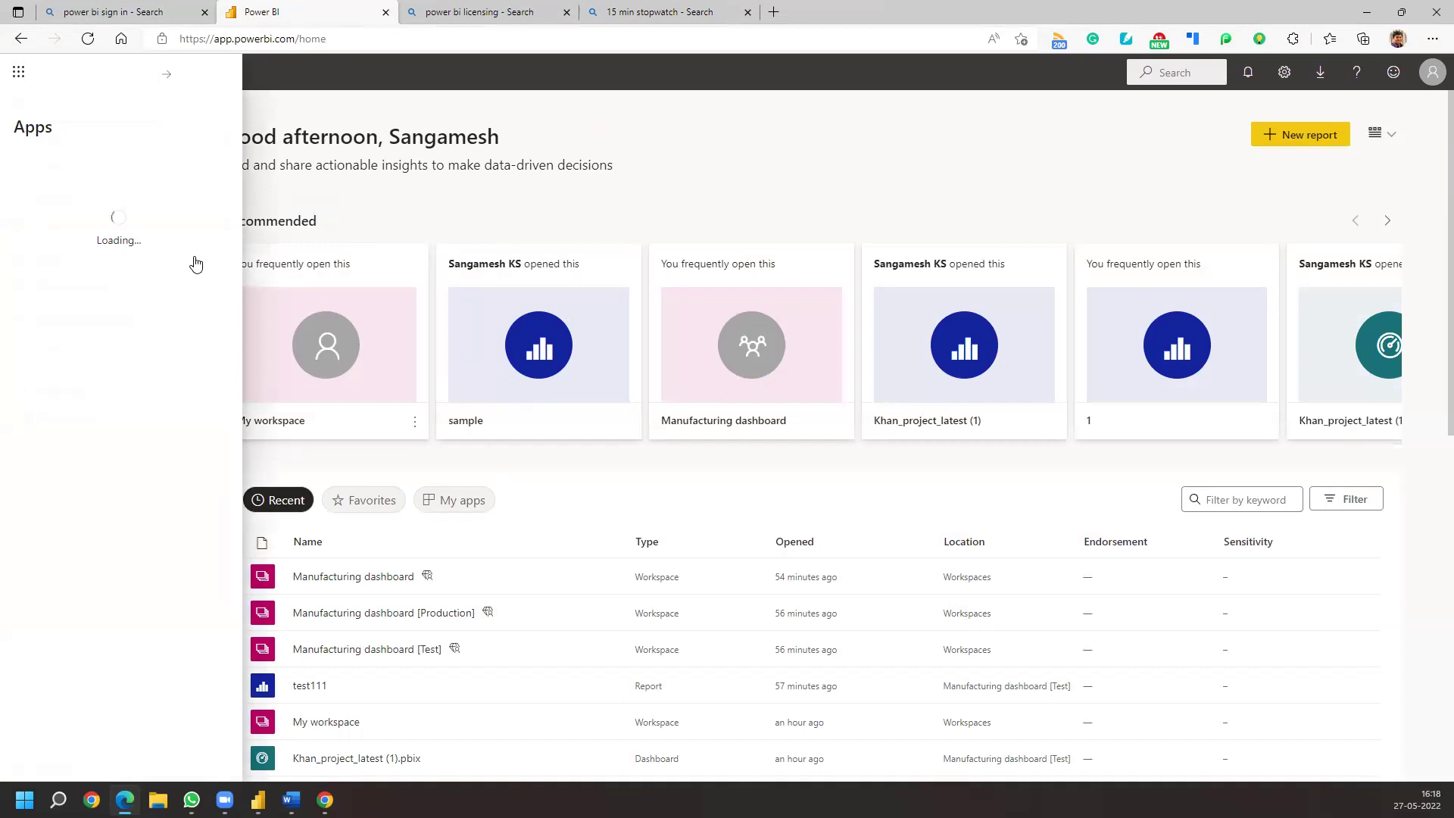
click(165, 327)
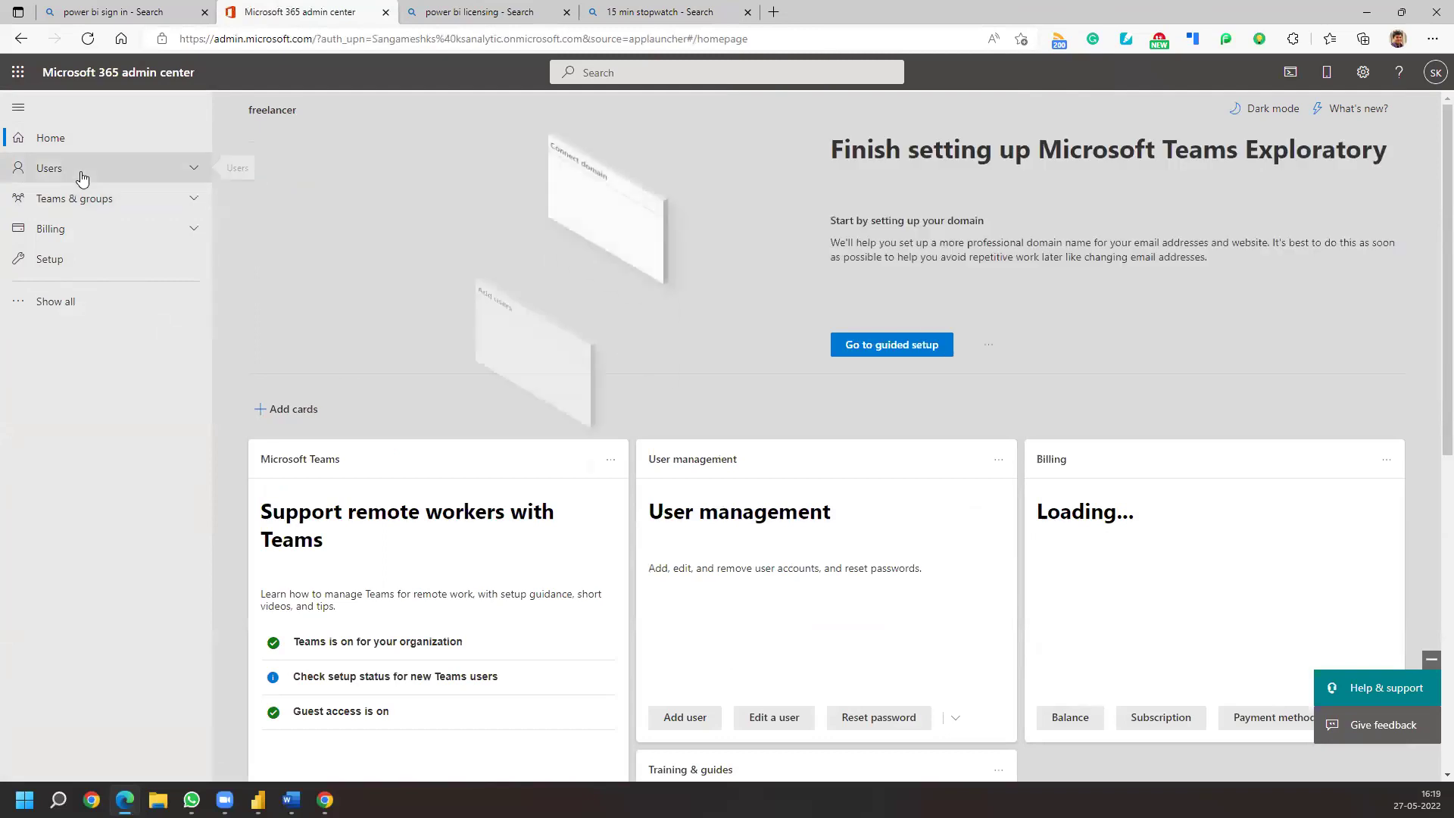
Go to Users > Active users and start the Add a user wizard.
click(76, 172)
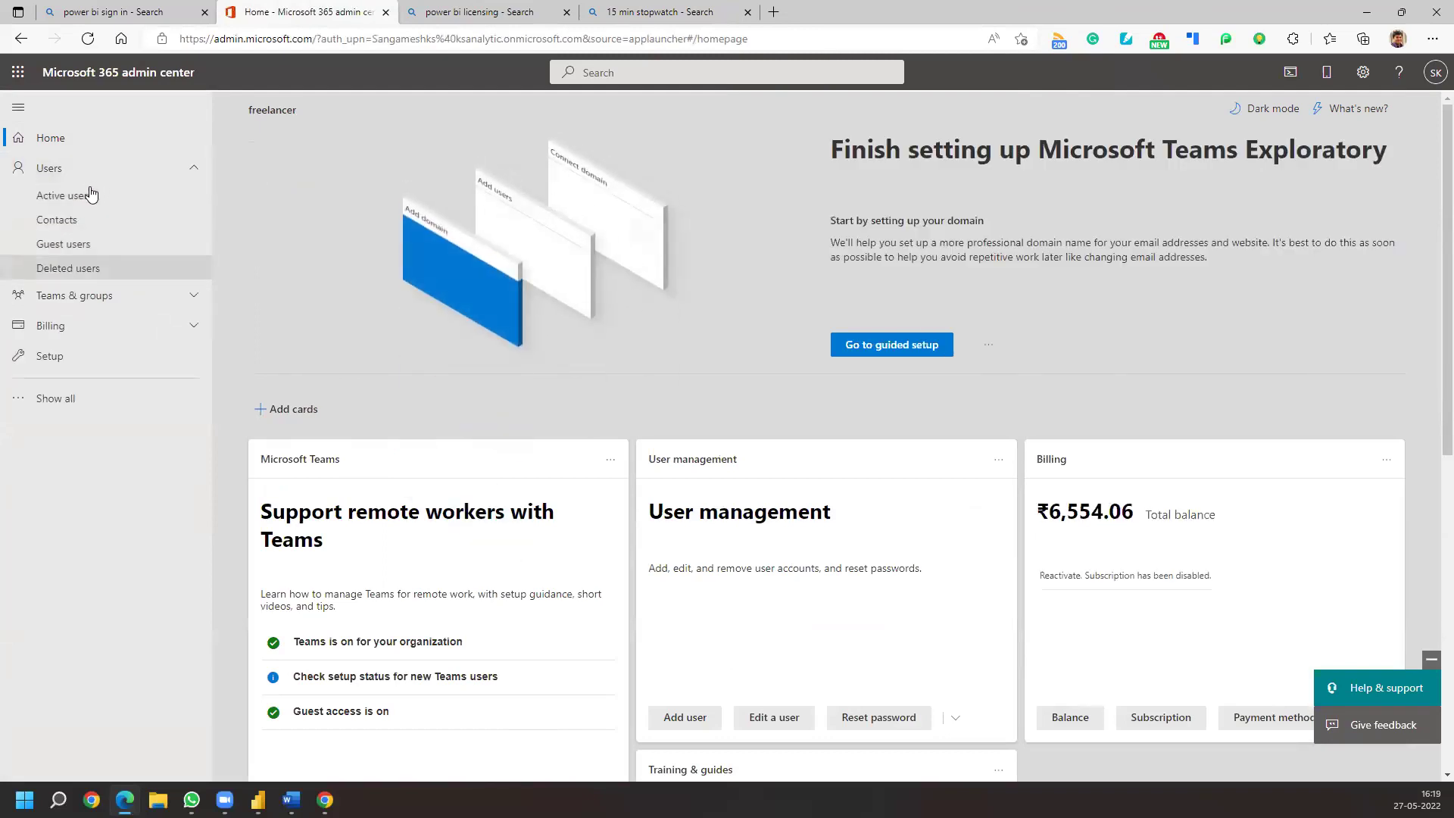
click(80, 196)
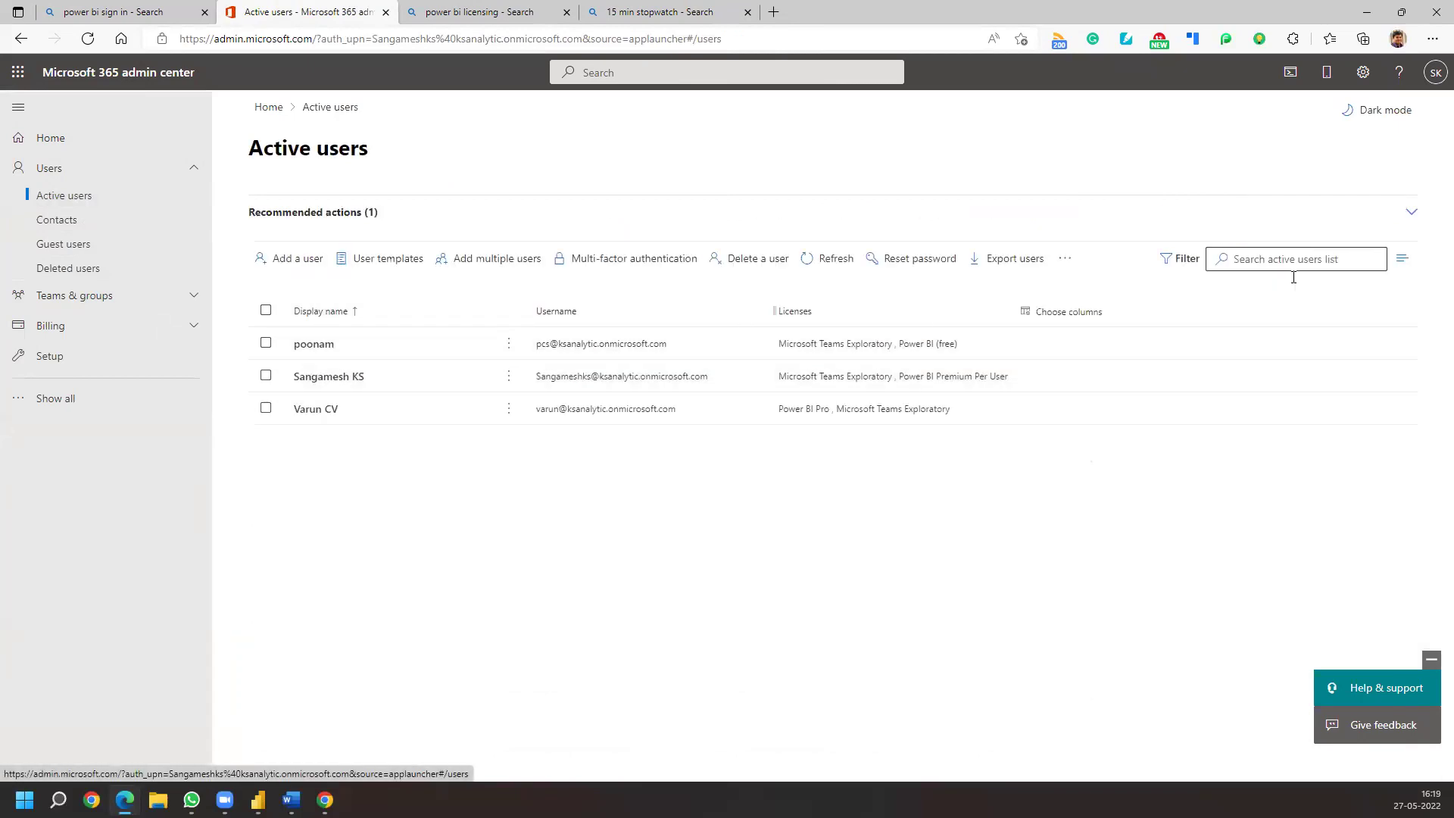
click(279, 270)
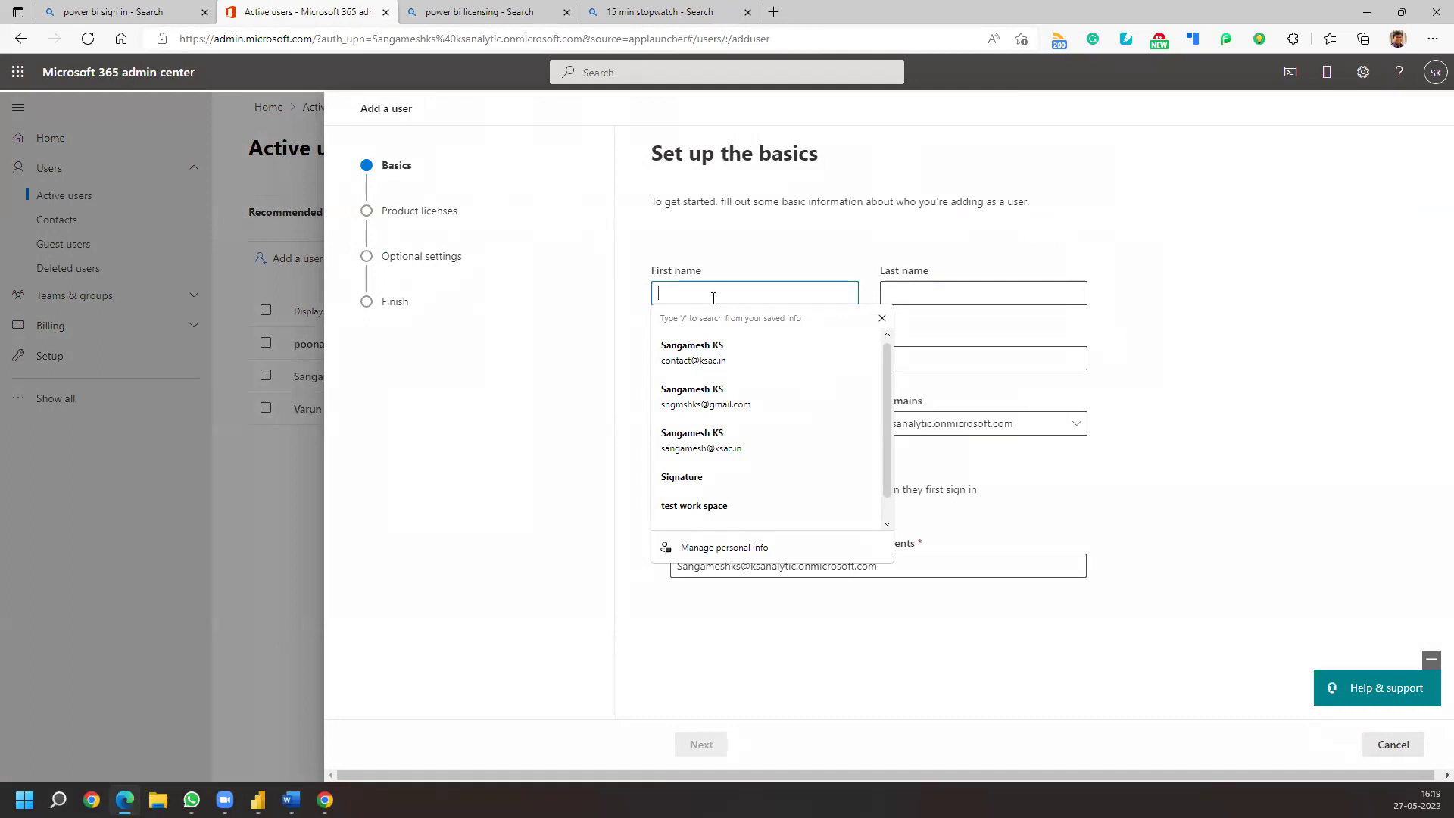
Enter first name 'test', last name 'ok', display name 'test' and username 'test', then continue.
text(test)
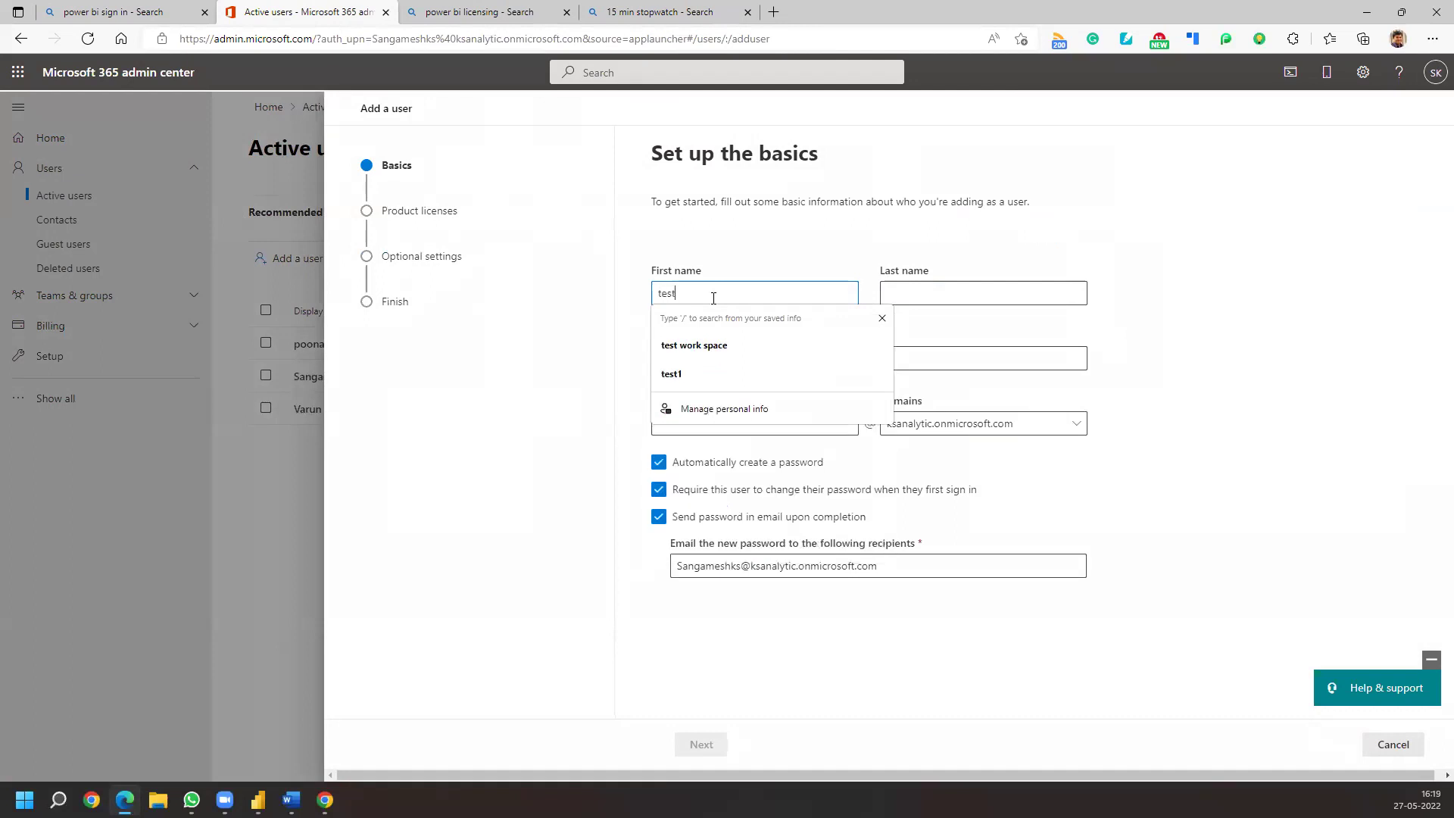
click(924, 296)
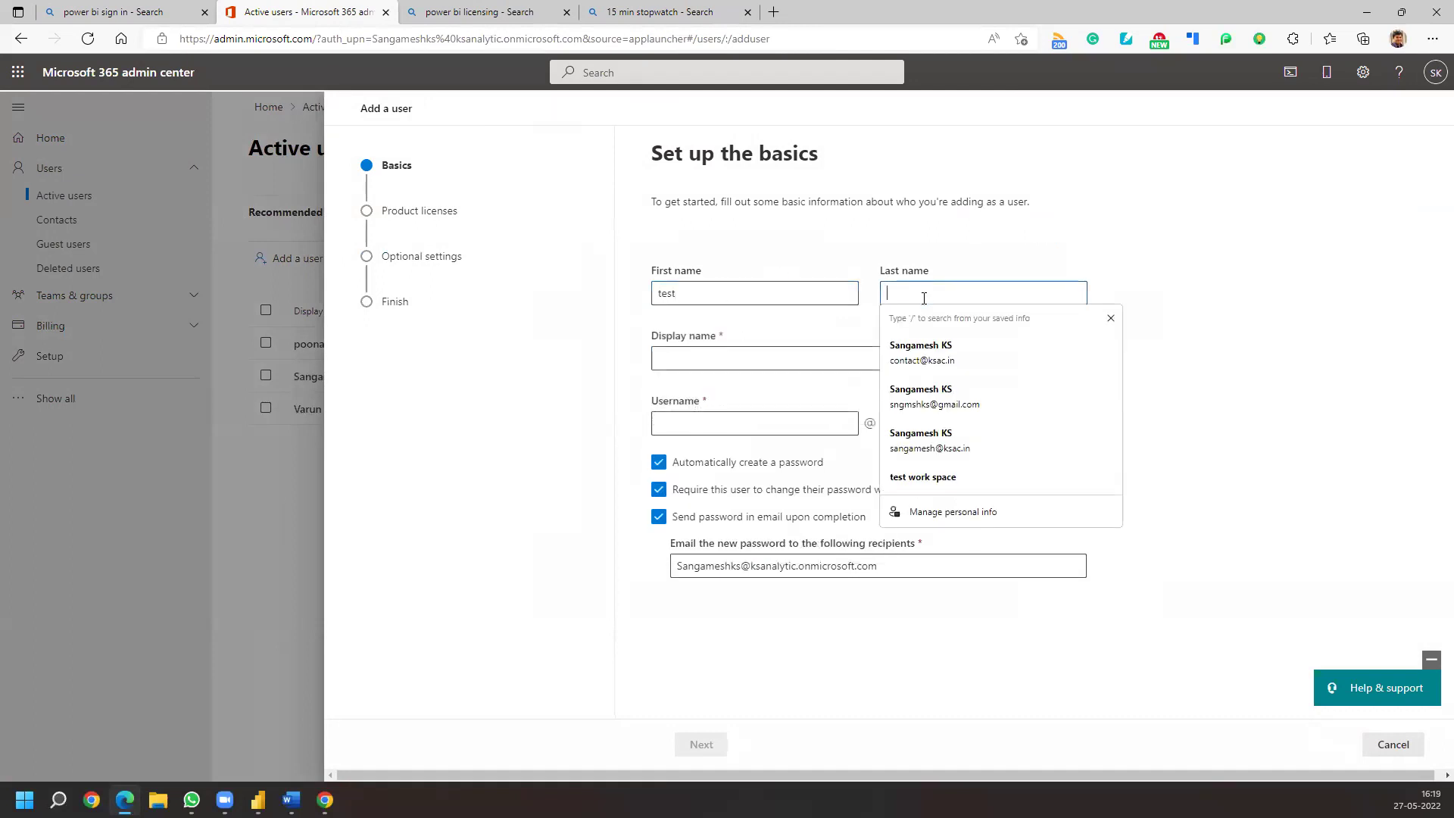
text(ok)
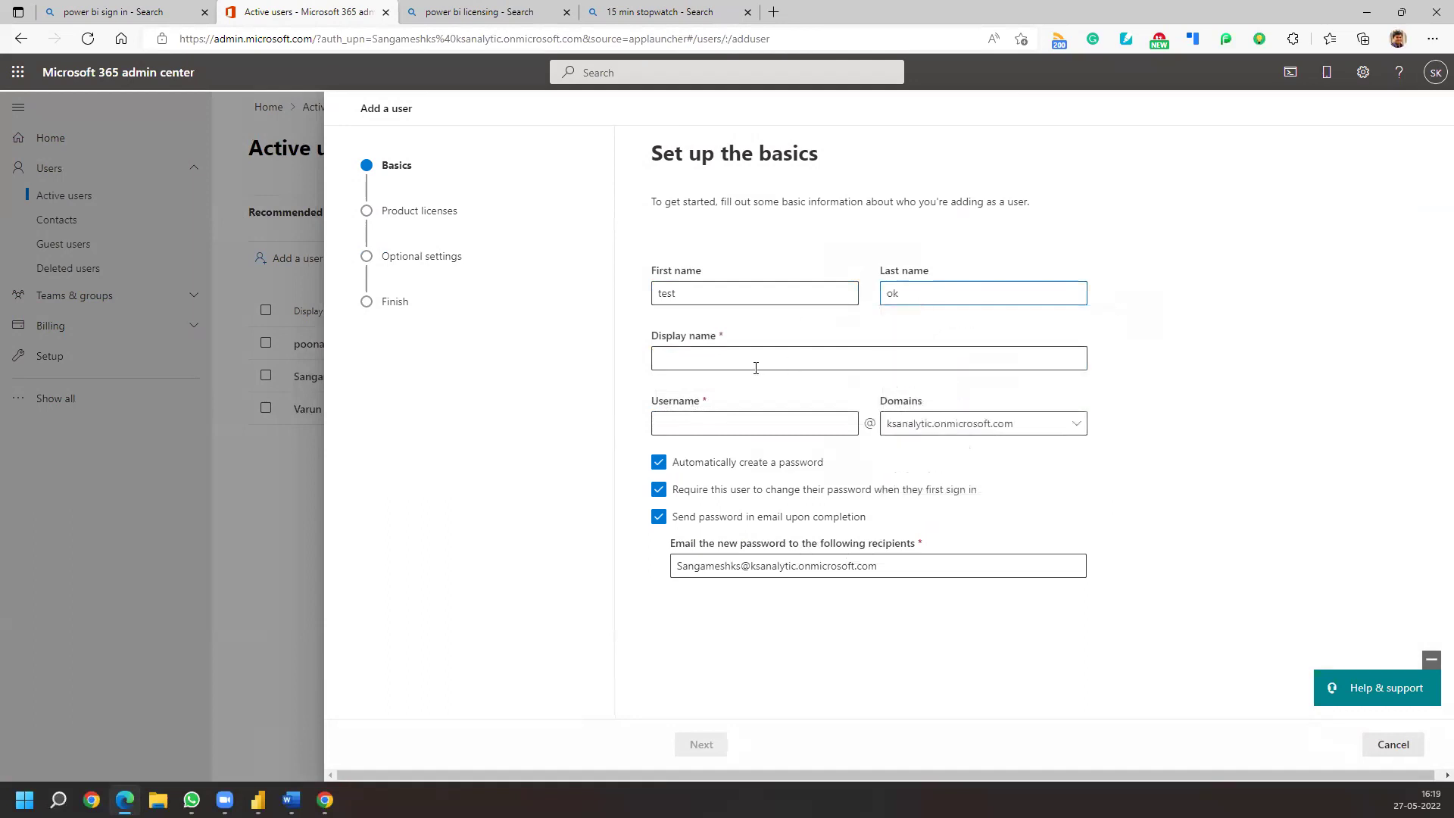
click(754, 363)
key(F12)
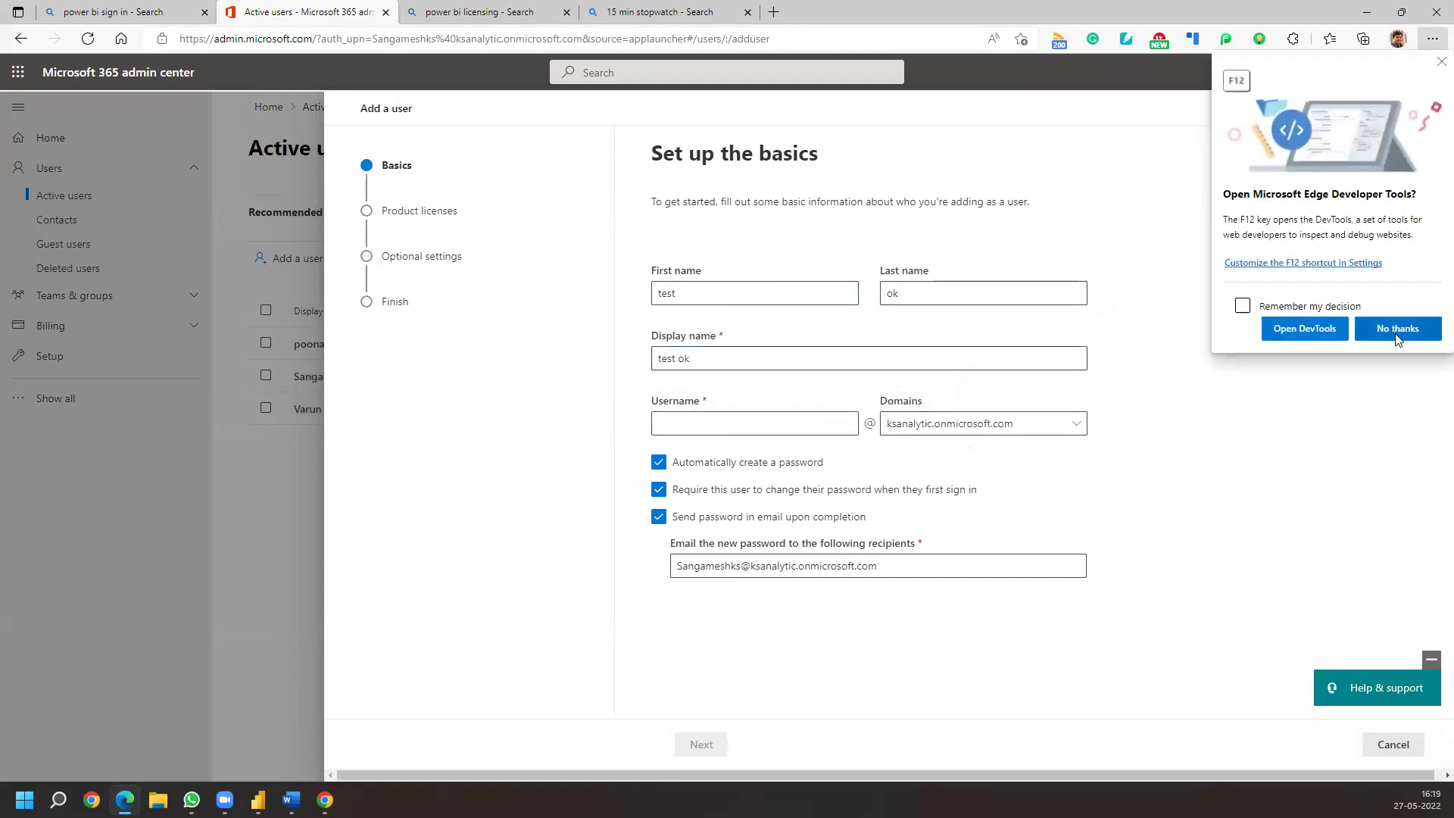
click(1397, 328)
click(725, 357)
key(BackSpace)
key(BackSpace)
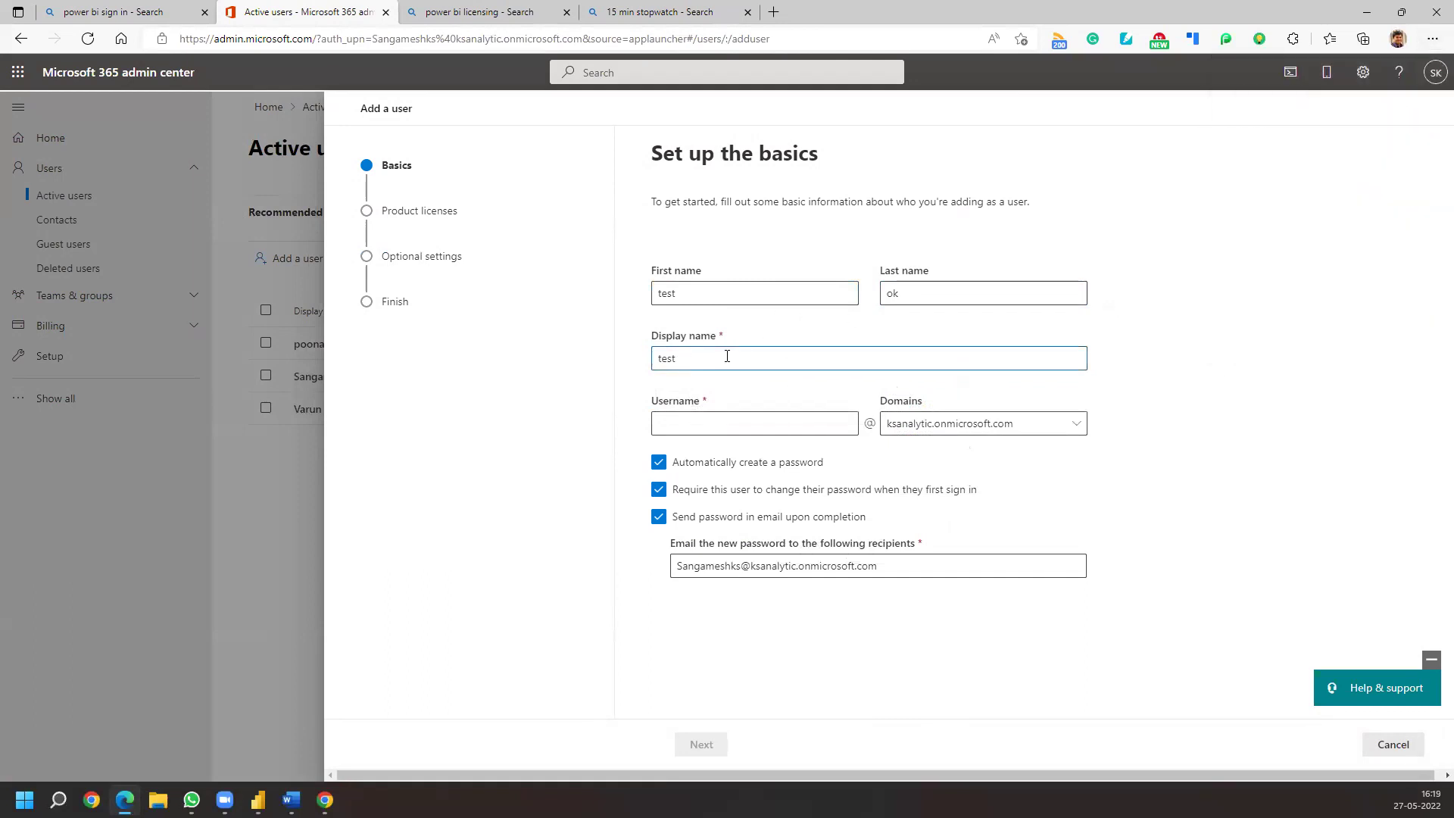
click(734, 426)
text(test)
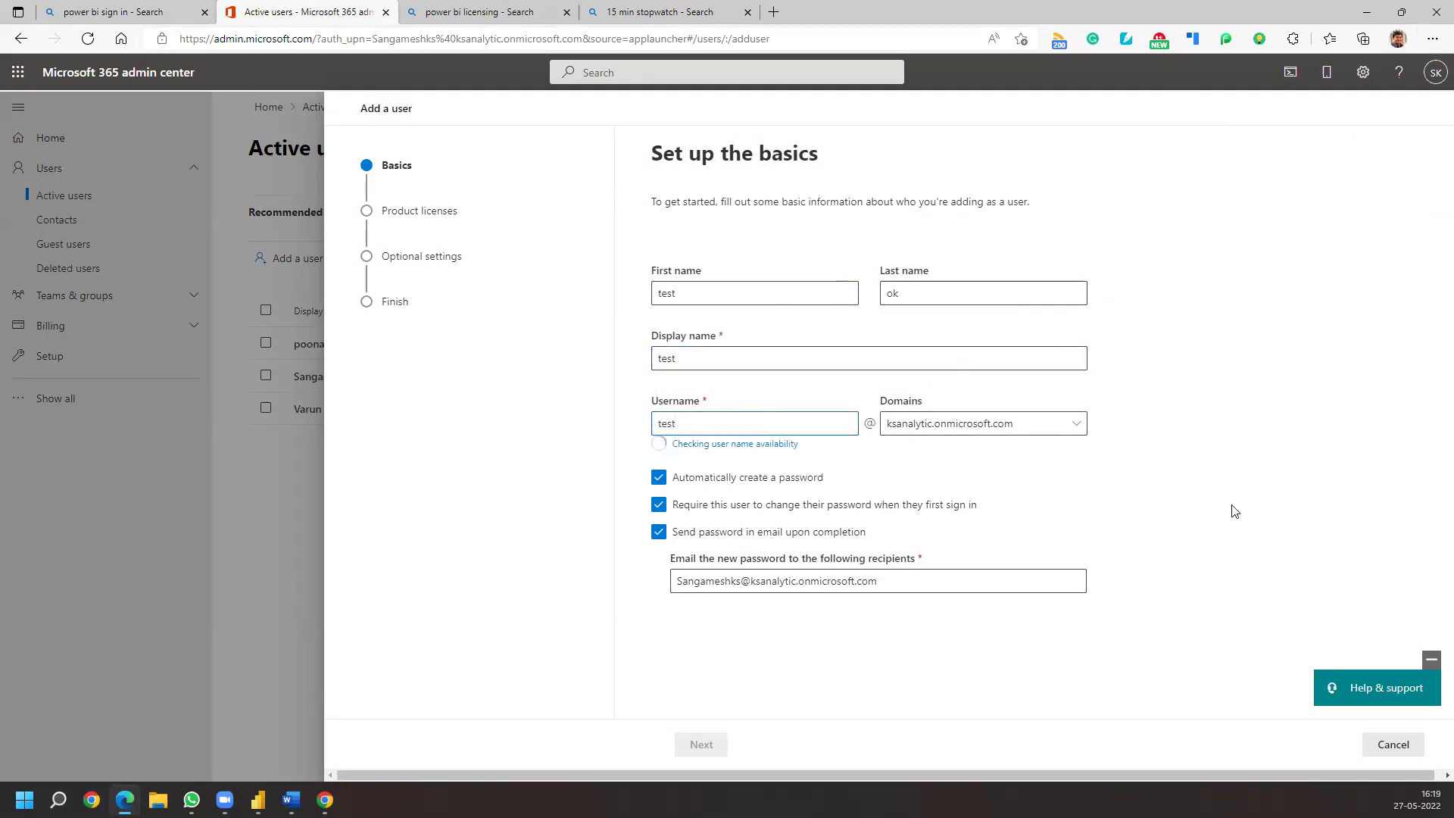
click(692, 746)
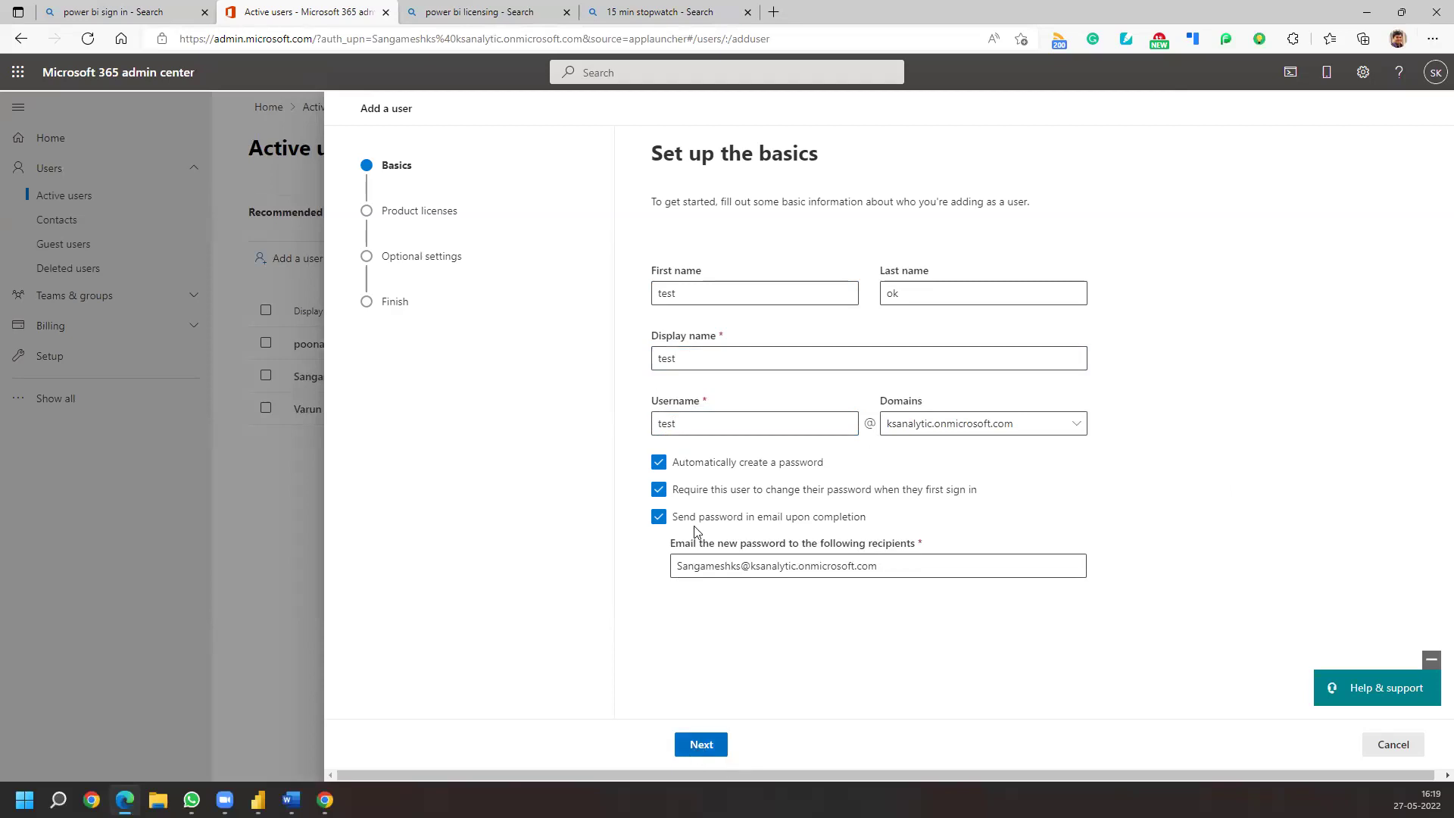
click(702, 746)
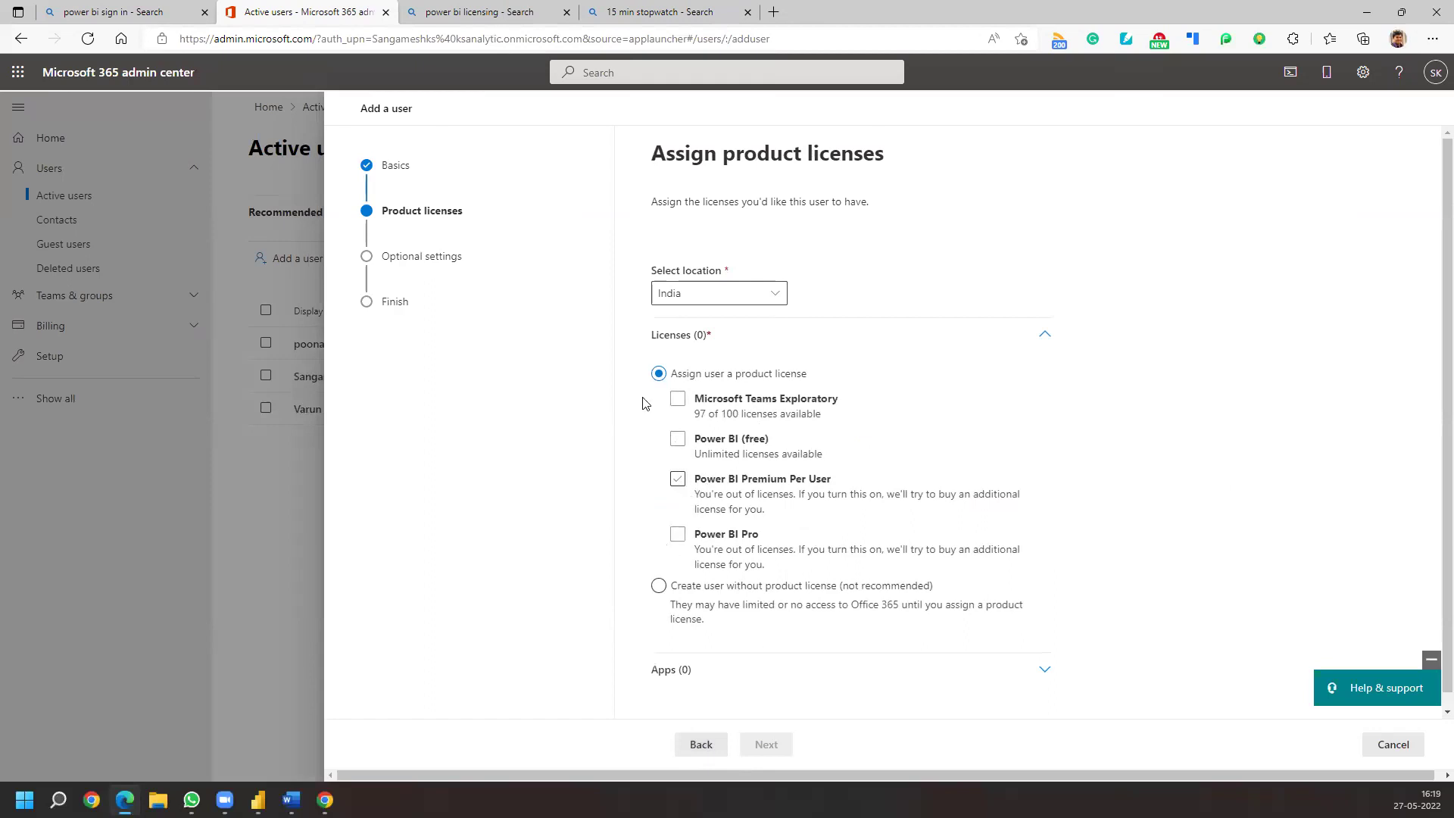
Assign the Power BI (free) license and finish adding the test user.
click(674, 444)
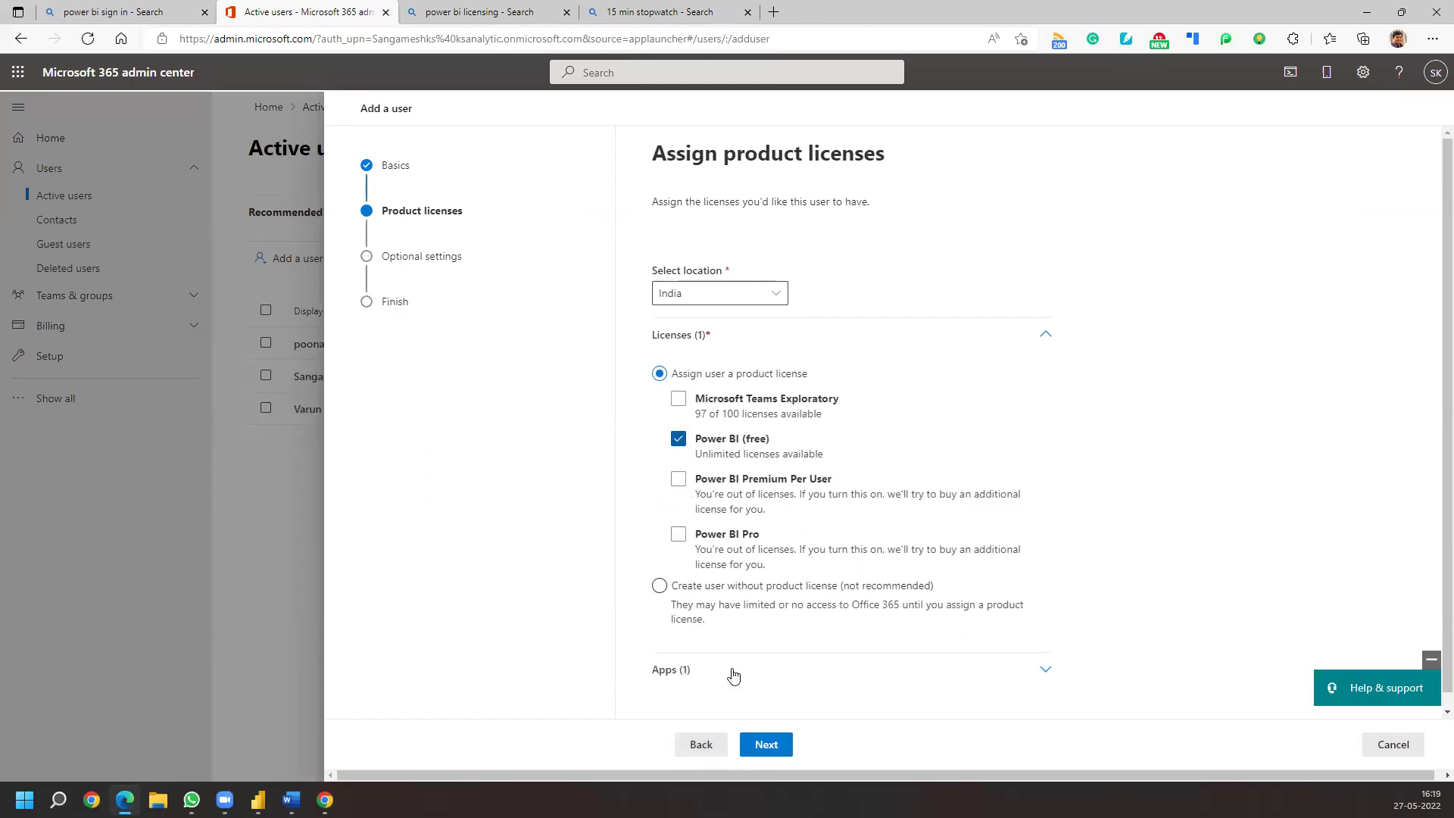
click(765, 746)
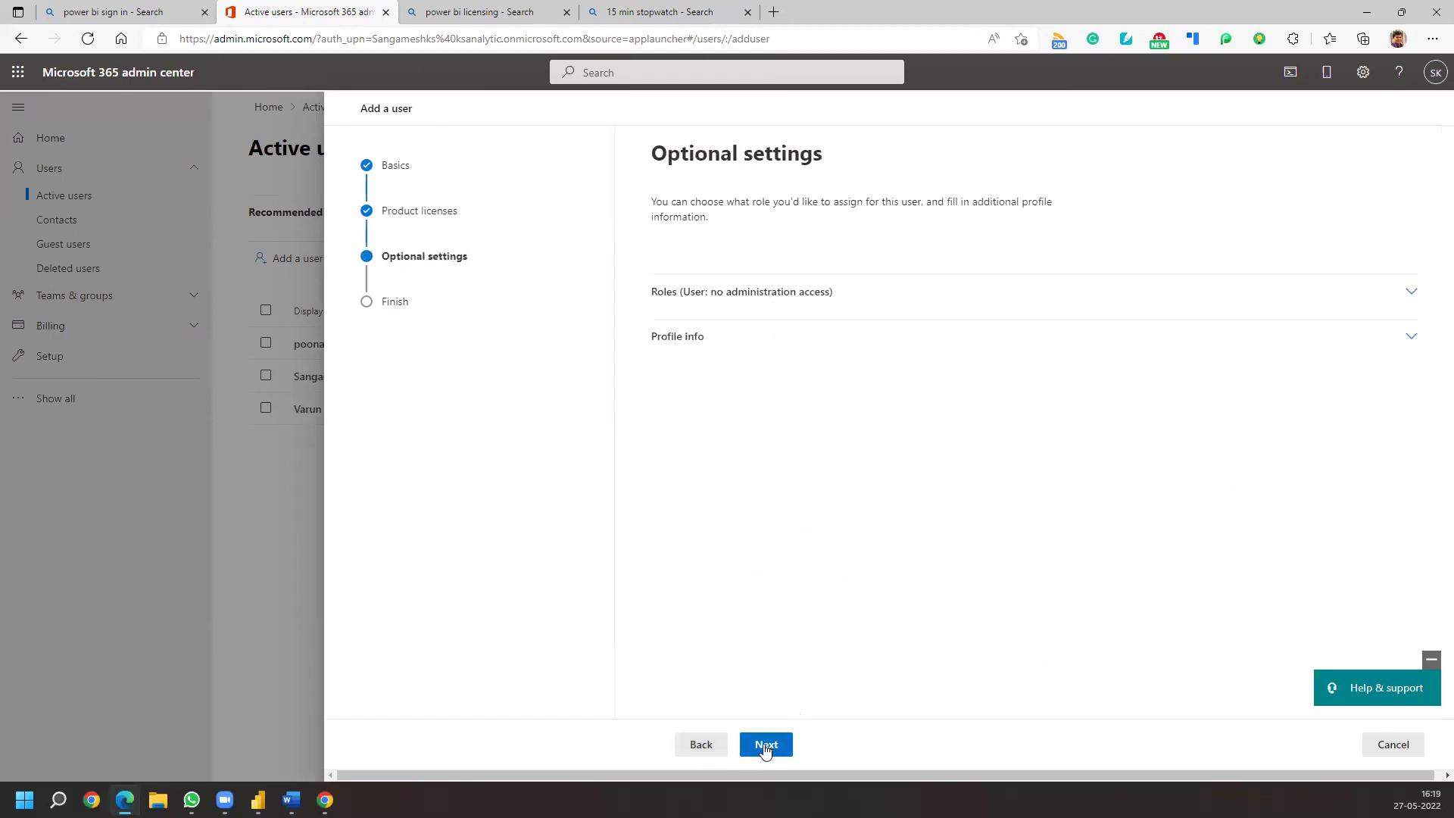
click(760, 748)
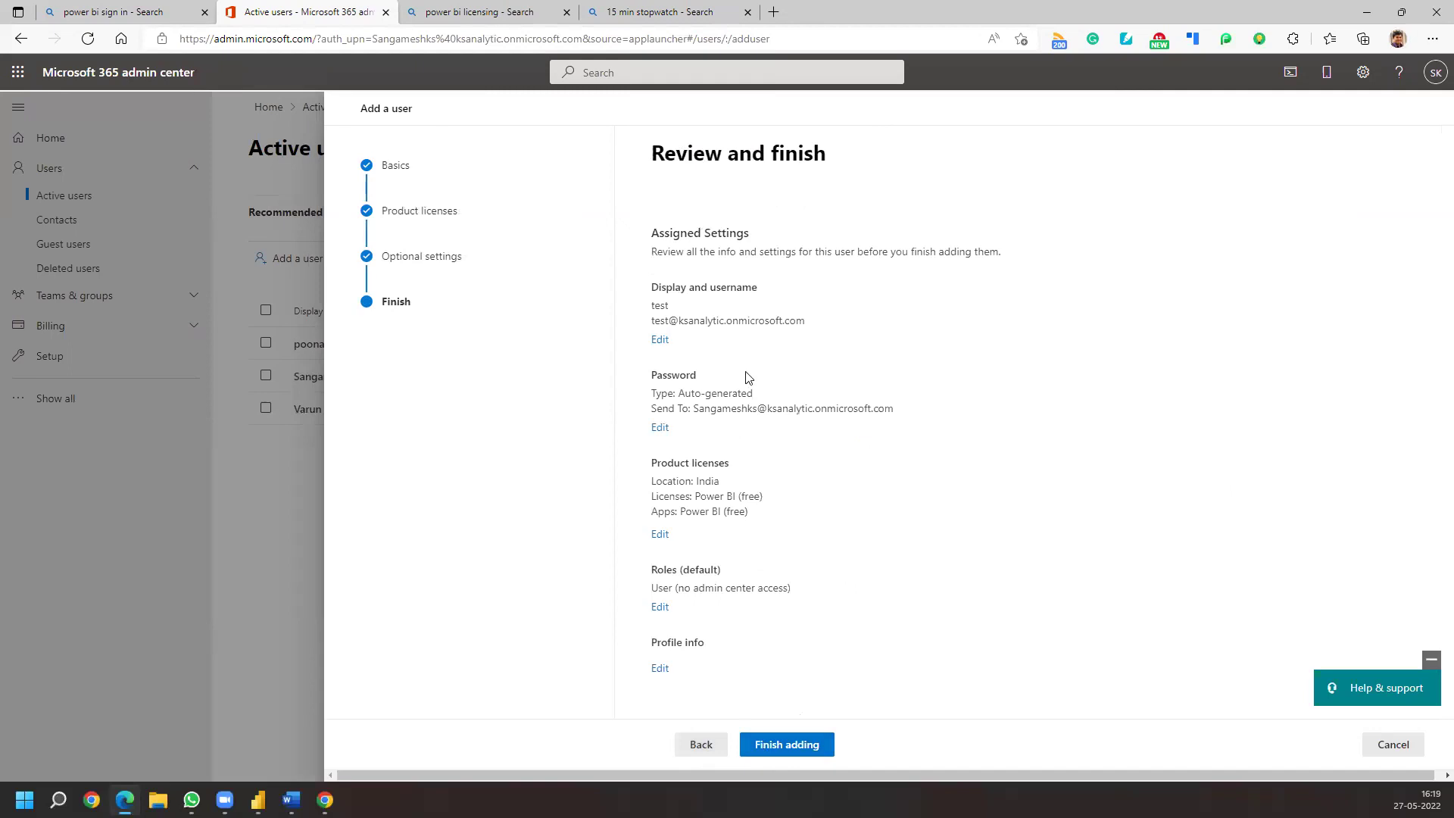
click(790, 750)
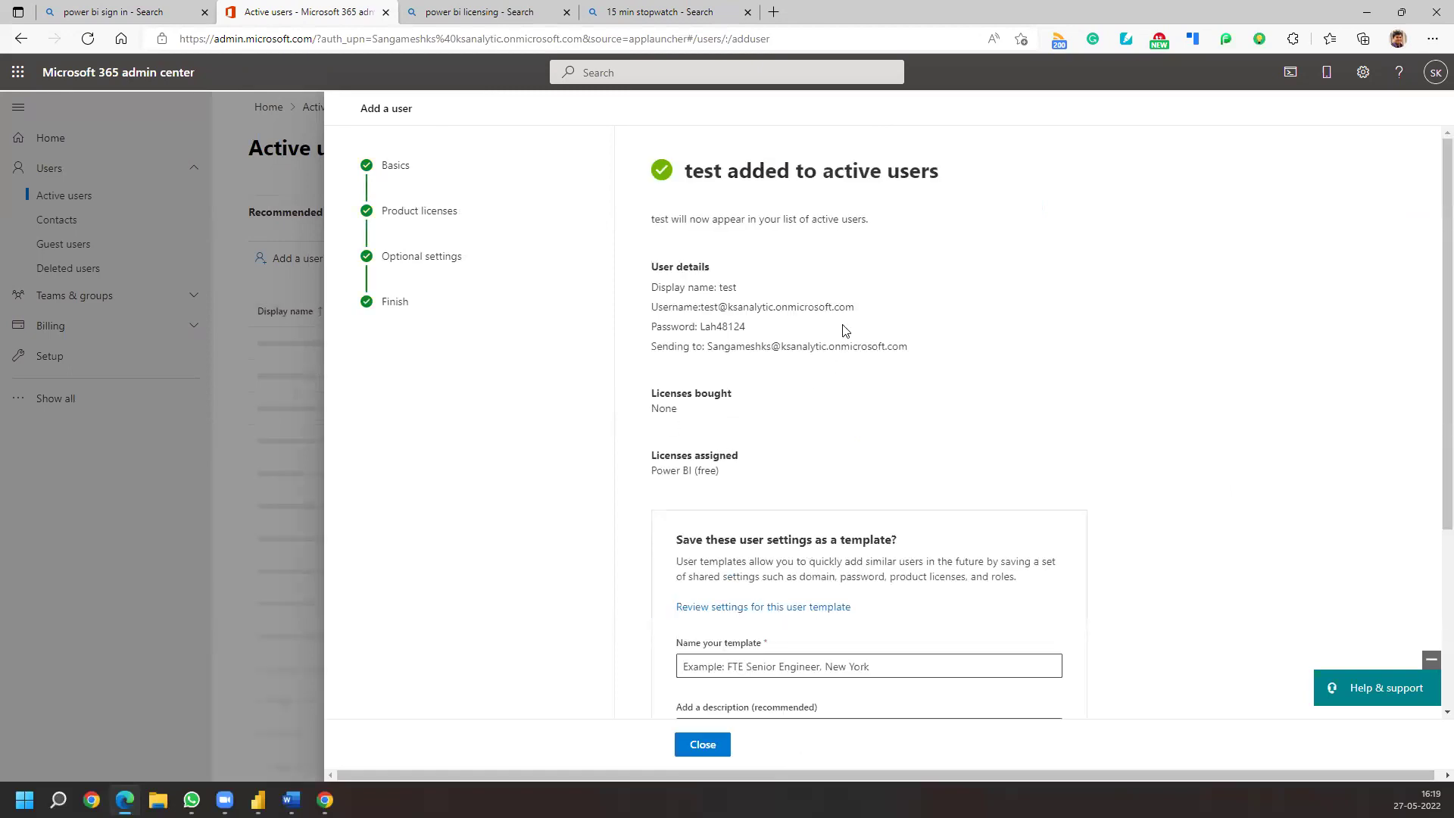
drag(700, 328, 746, 333)
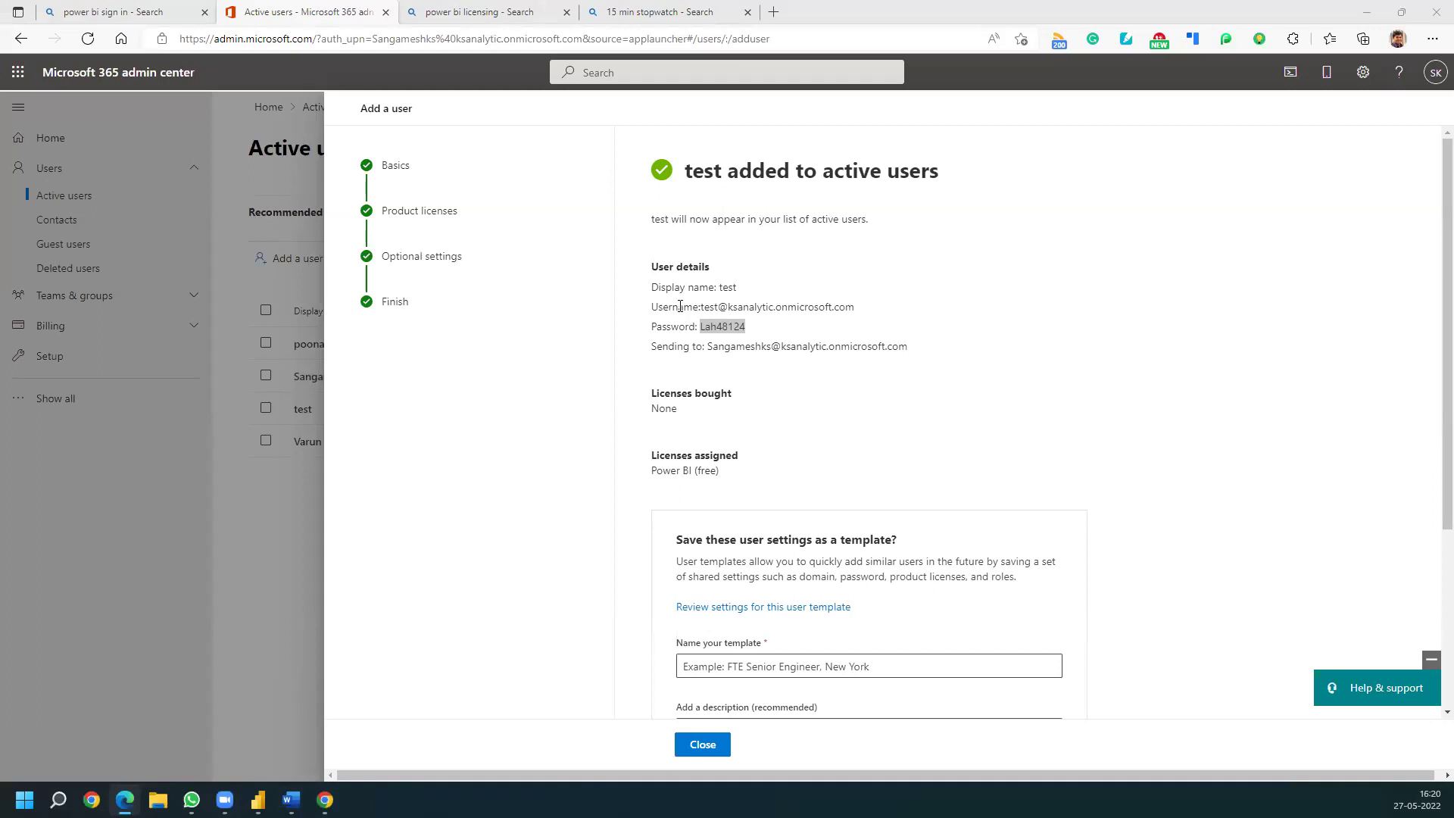
drag(701, 307, 862, 312)
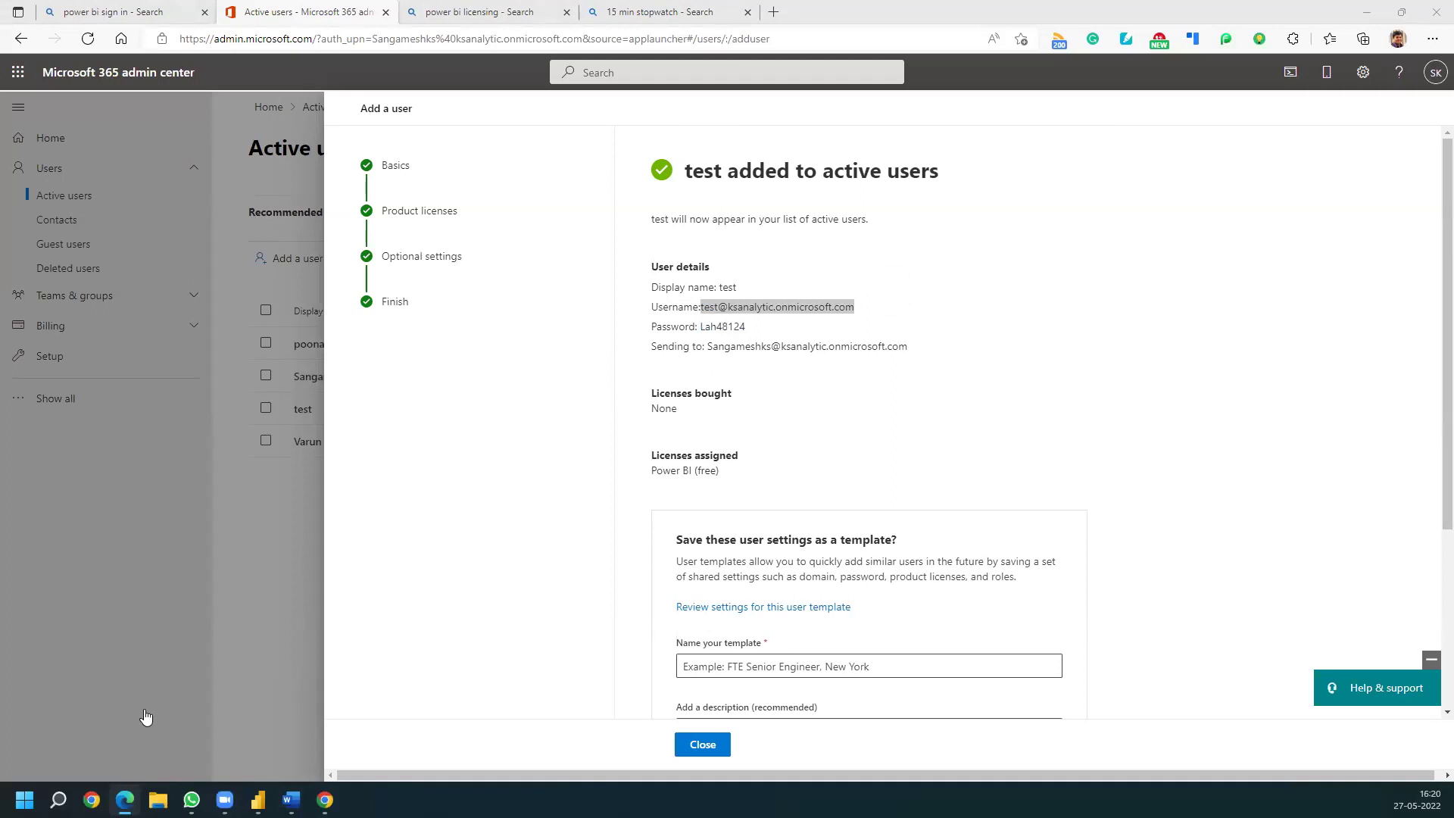
click(690, 742)
Close the success panel and return to the Active users list via Home.
click(691, 744)
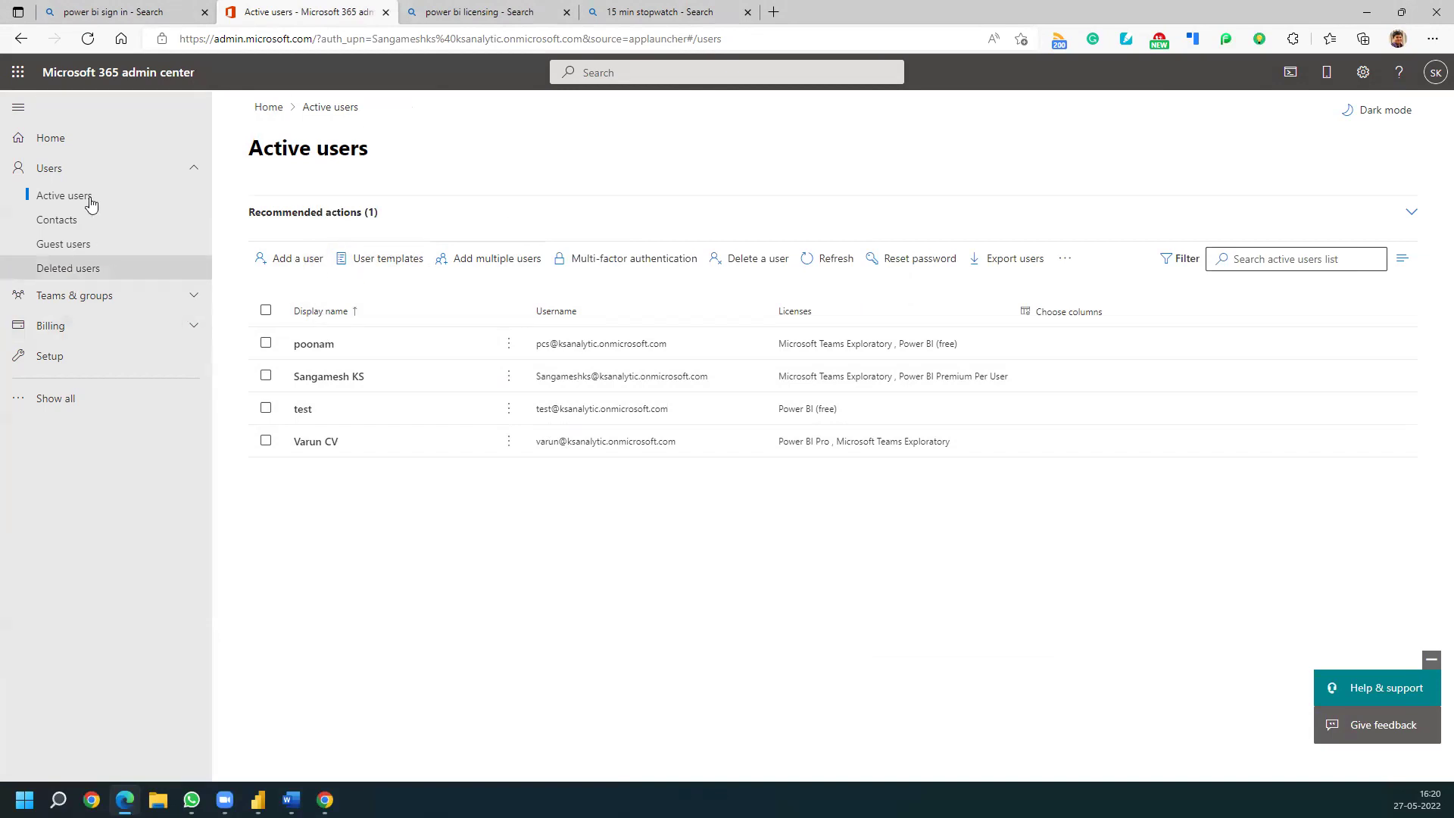
click(64, 142)
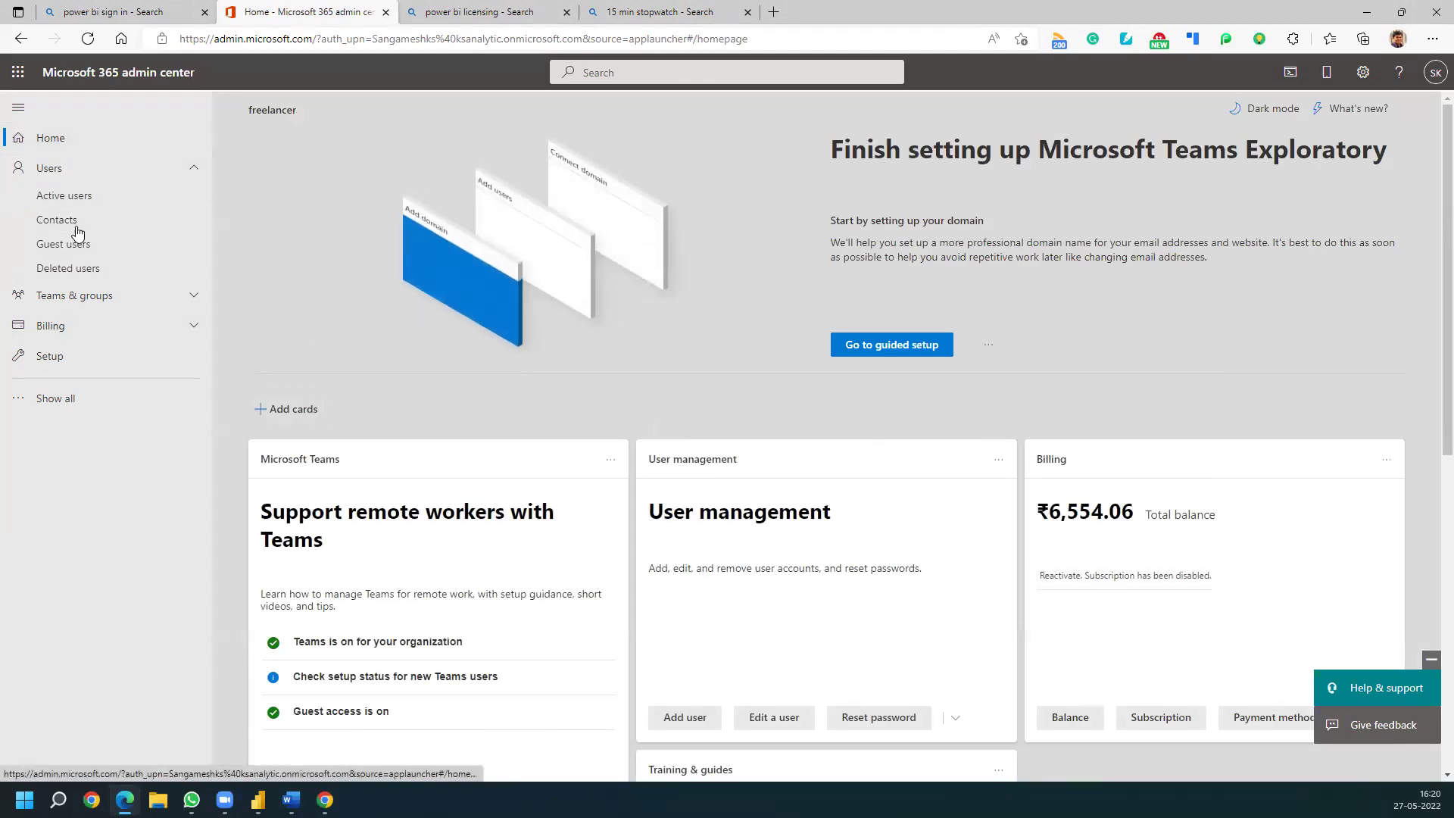
click(108, 199)
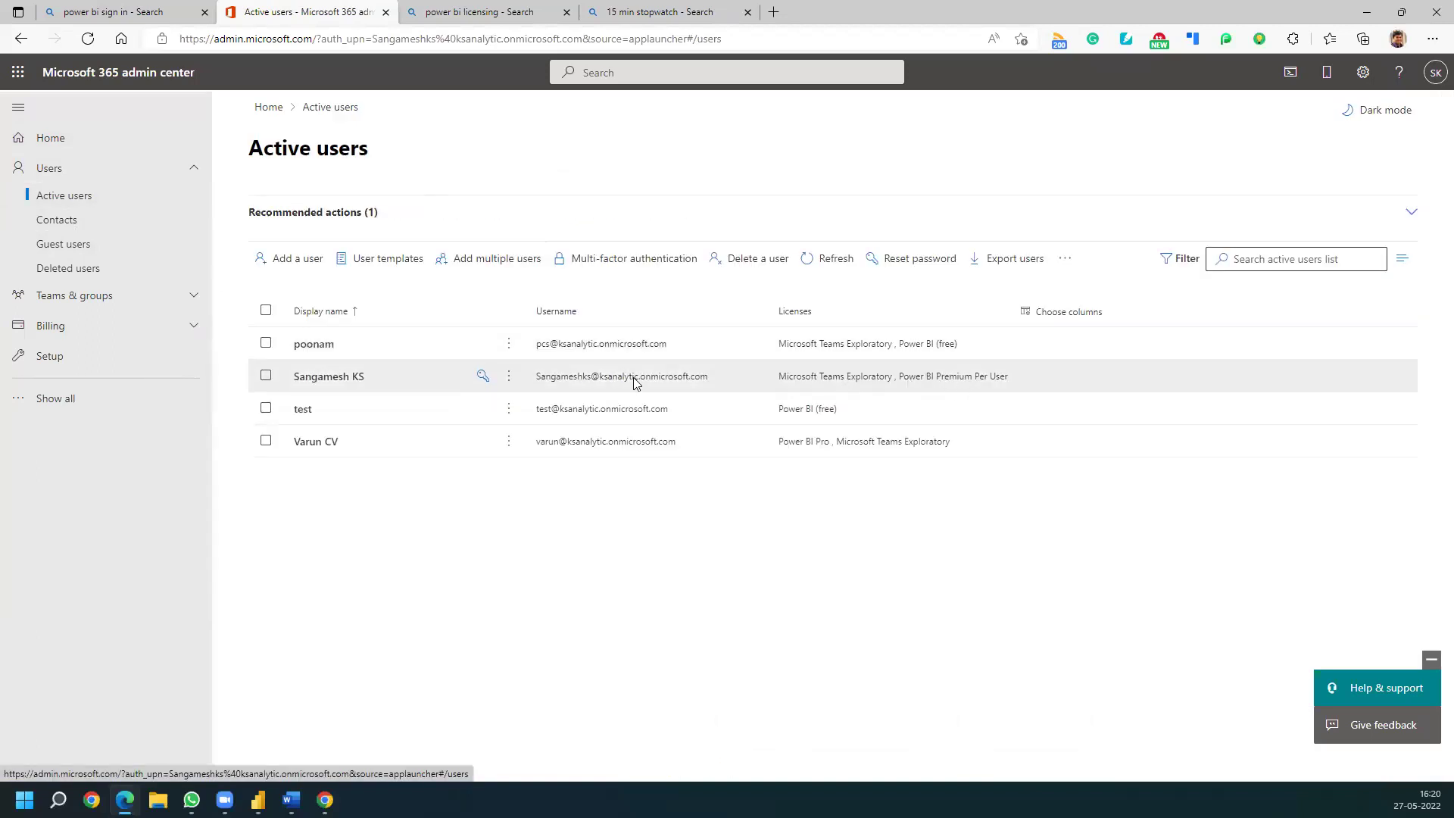
Swap the current holder's Power BI Premium Per User license for Power BI (free) and save.
click(510, 380)
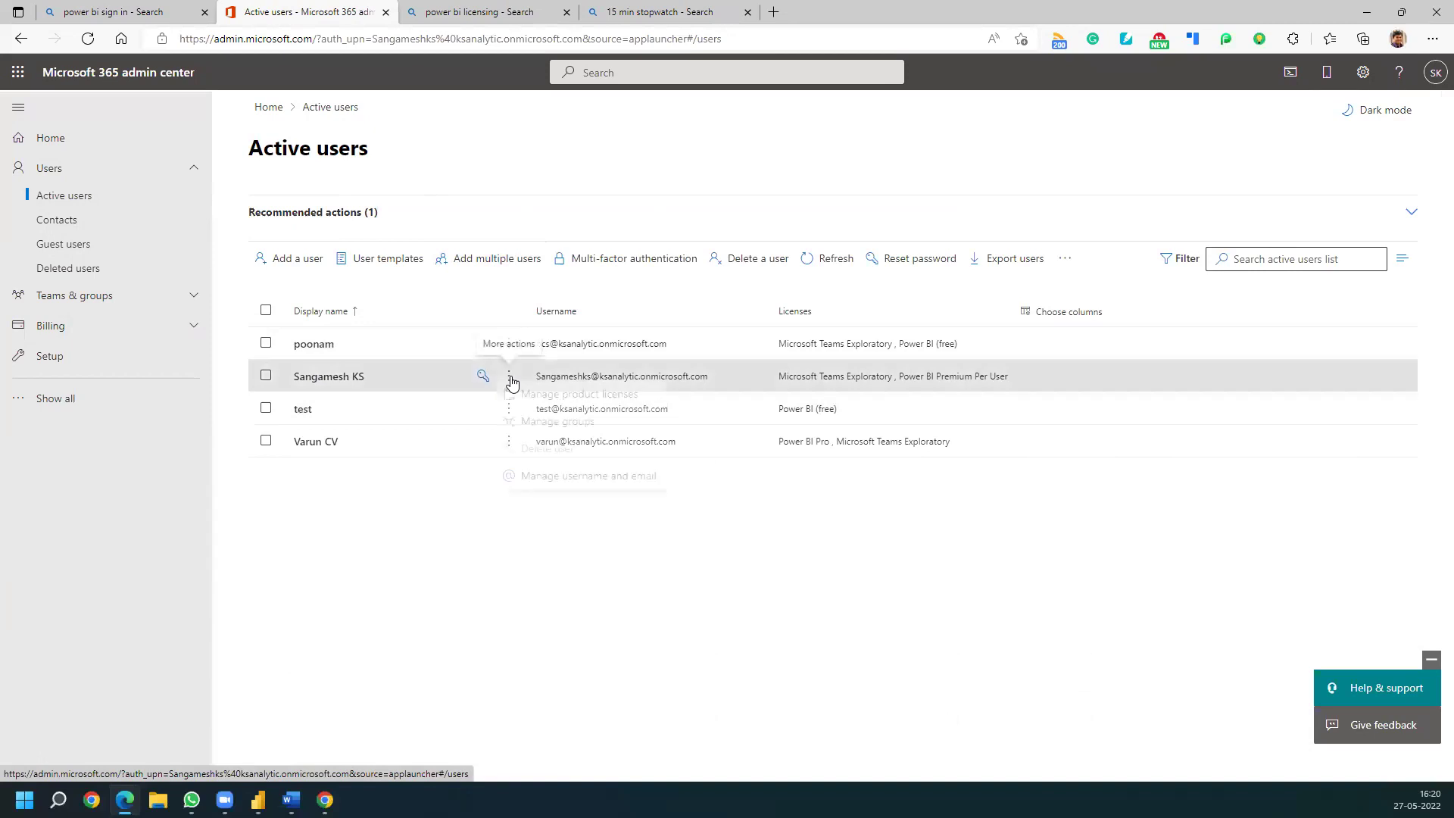
click(561, 406)
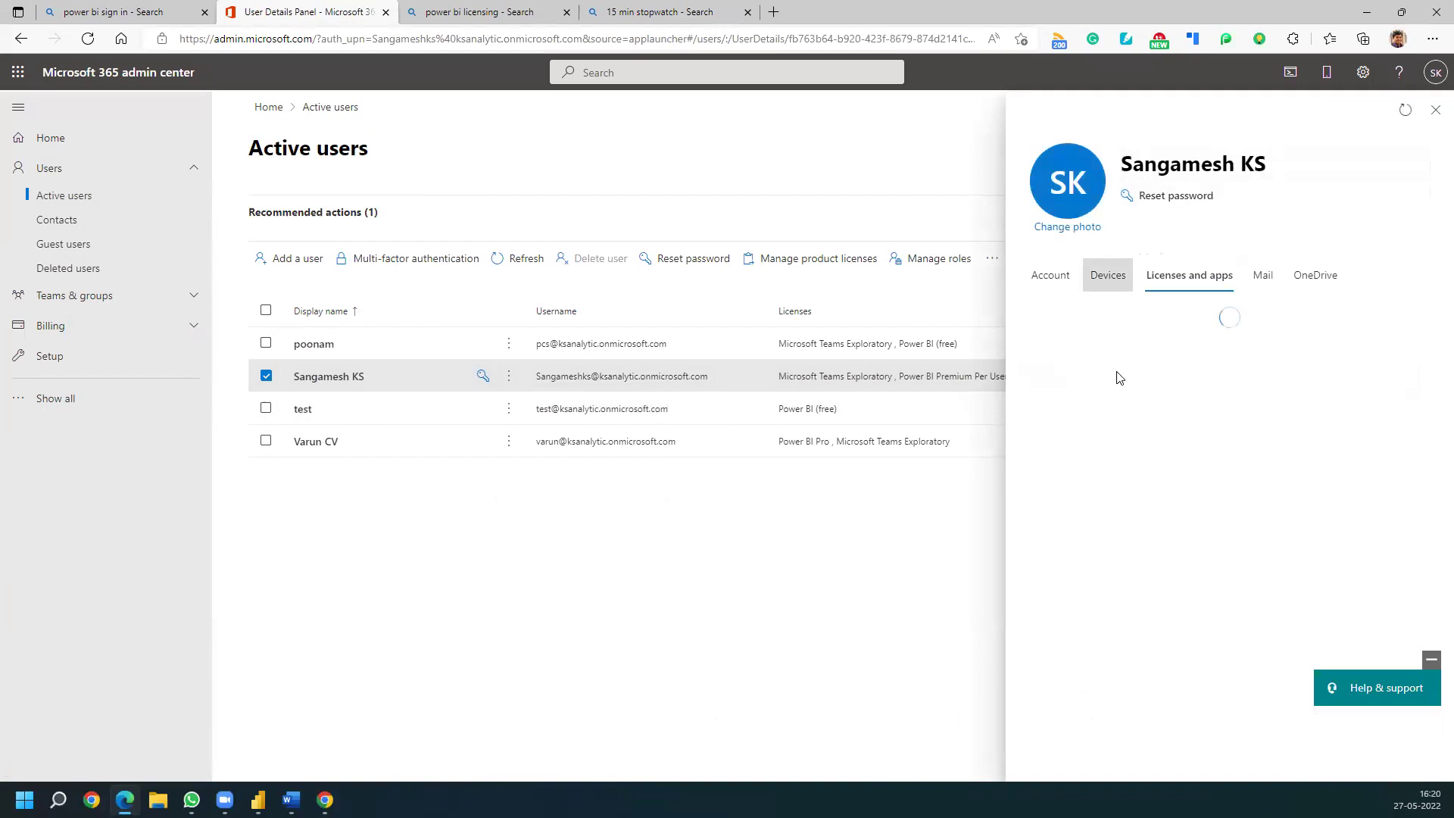
click(1038, 489)
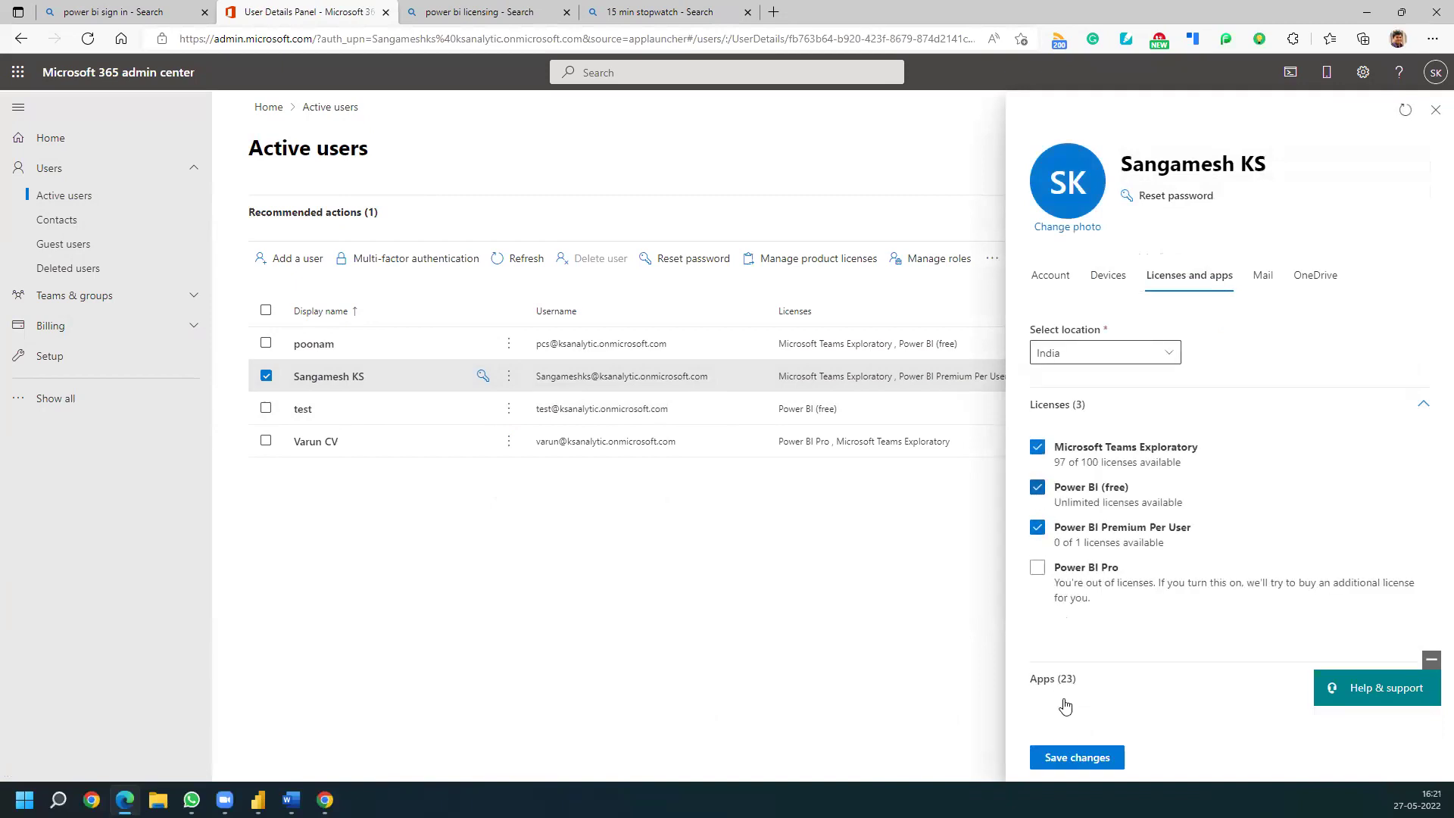
click(1037, 528)
click(1091, 758)
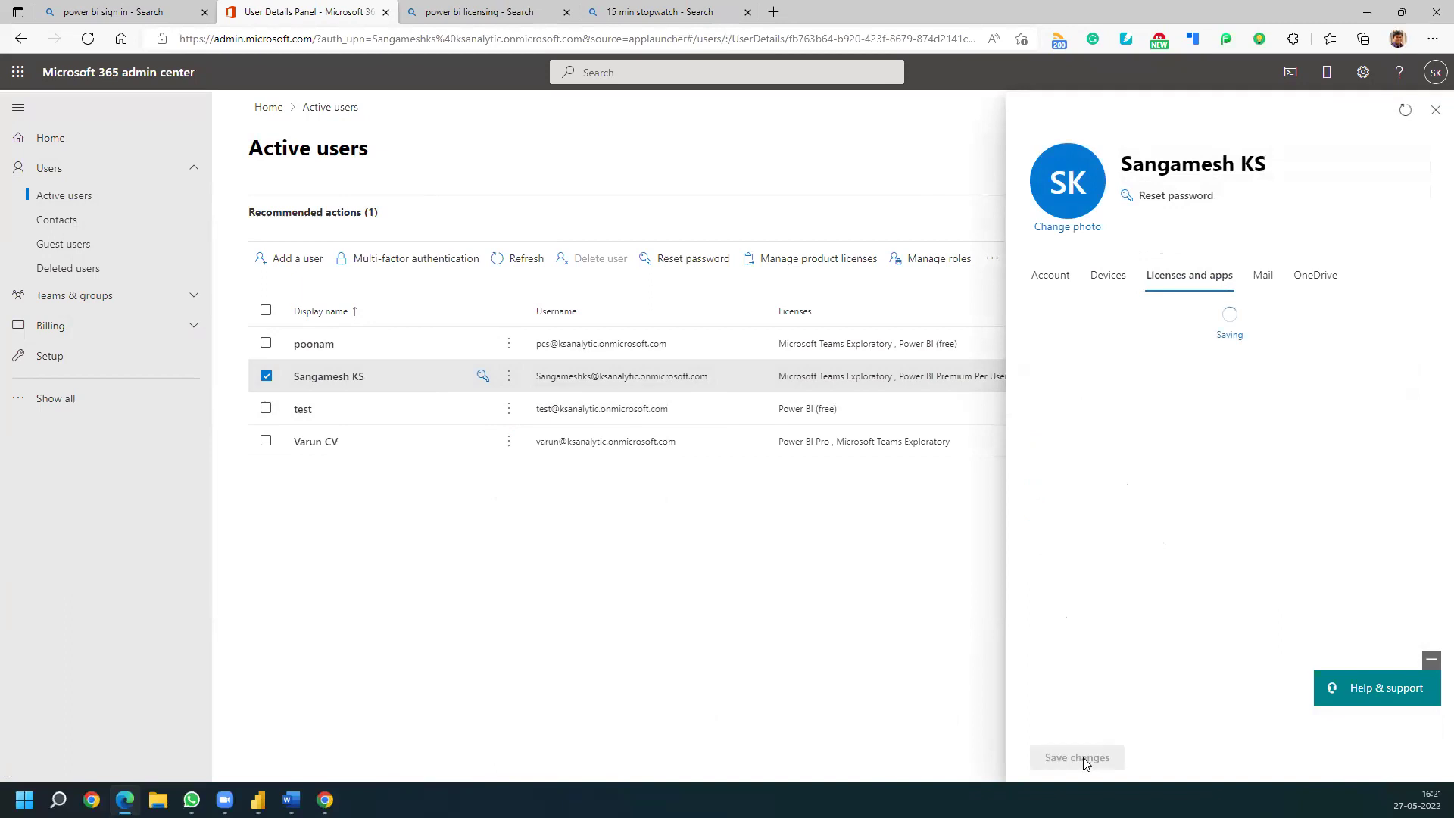
click(511, 416)
Give test Power BI Premium Per User without Power BI (free) or Pro, save, and go Home.
click(534, 436)
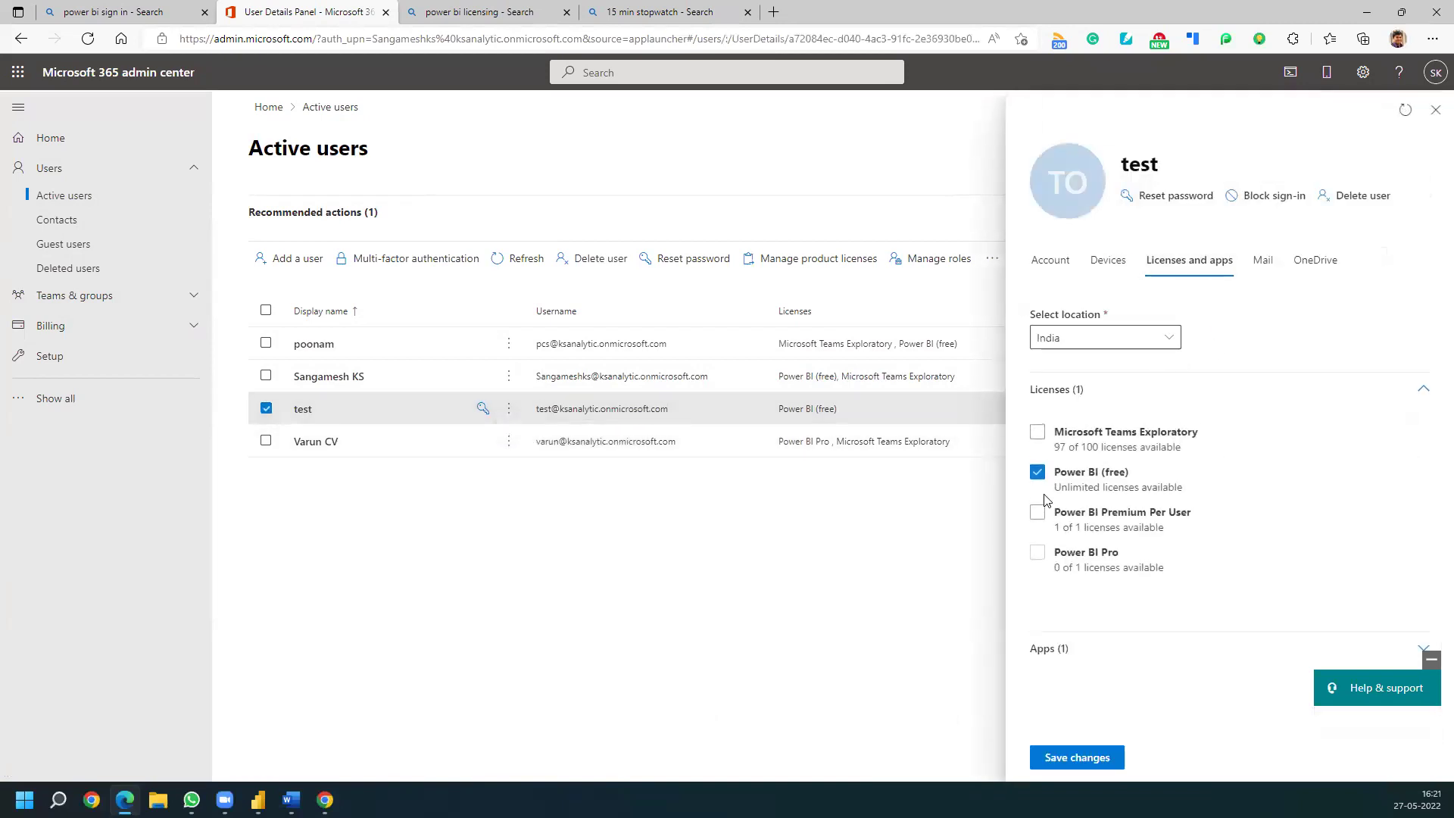
click(1039, 554)
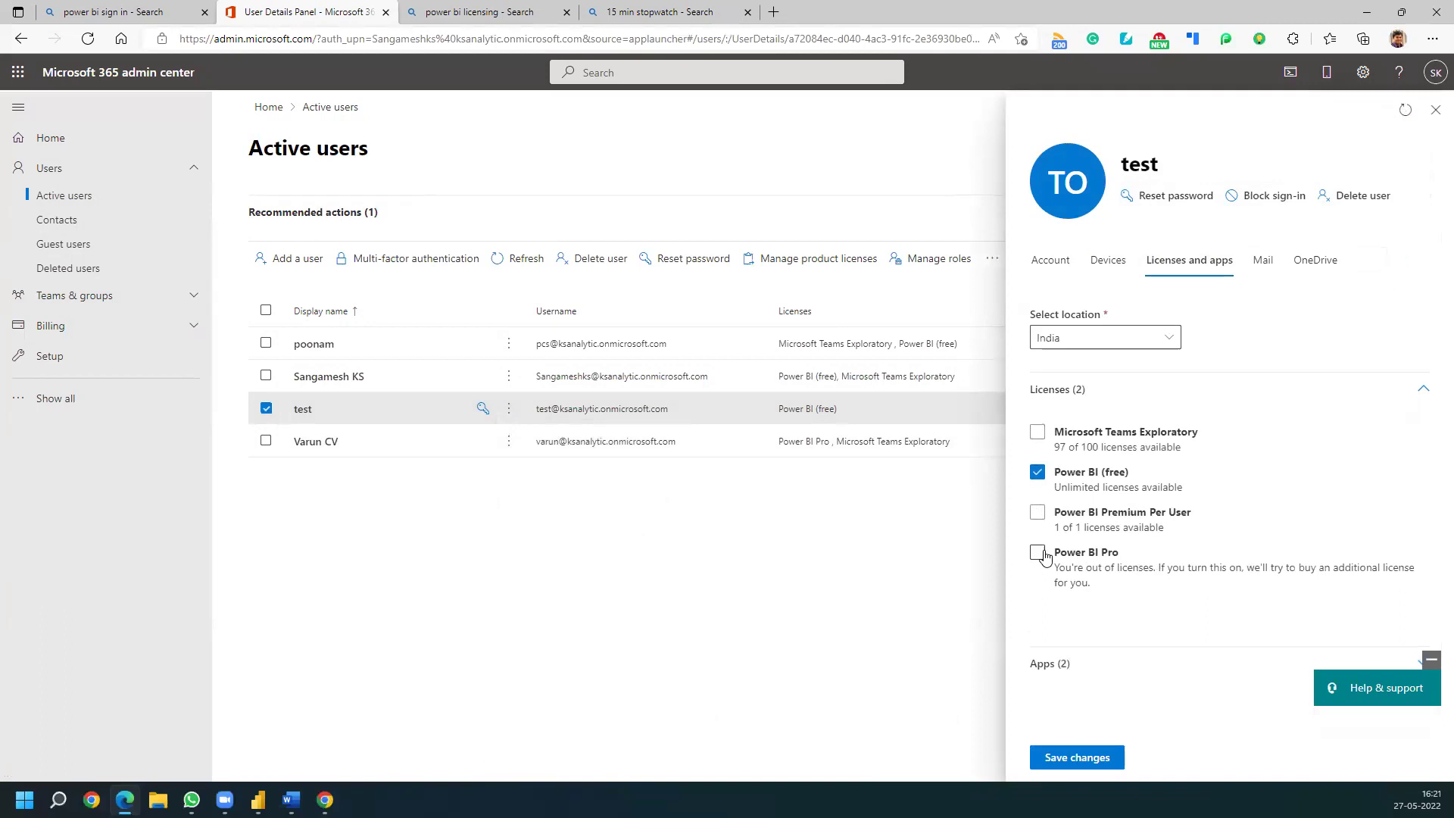
click(1038, 513)
click(1038, 552)
click(1038, 472)
click(1077, 758)
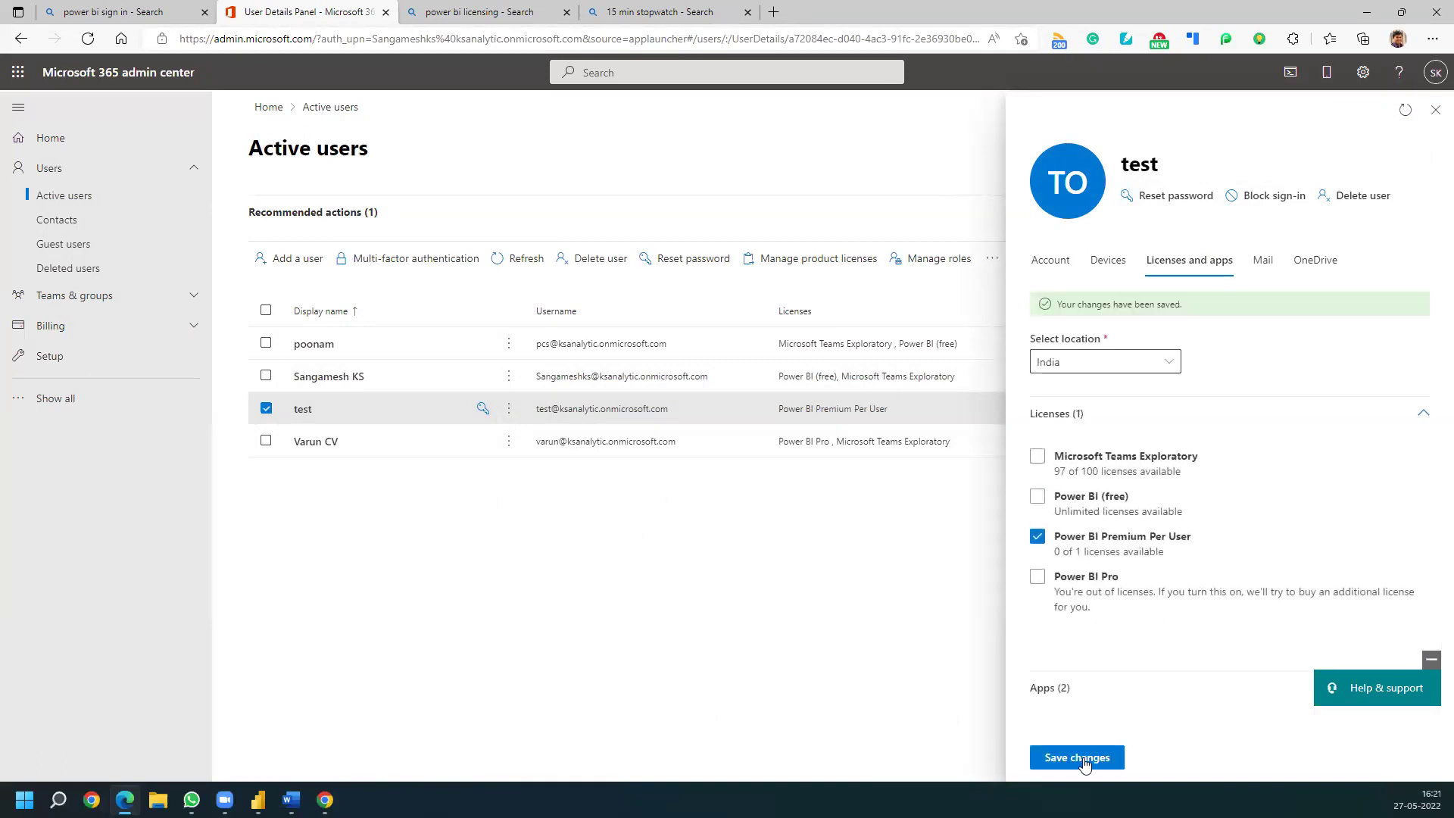
click(1086, 760)
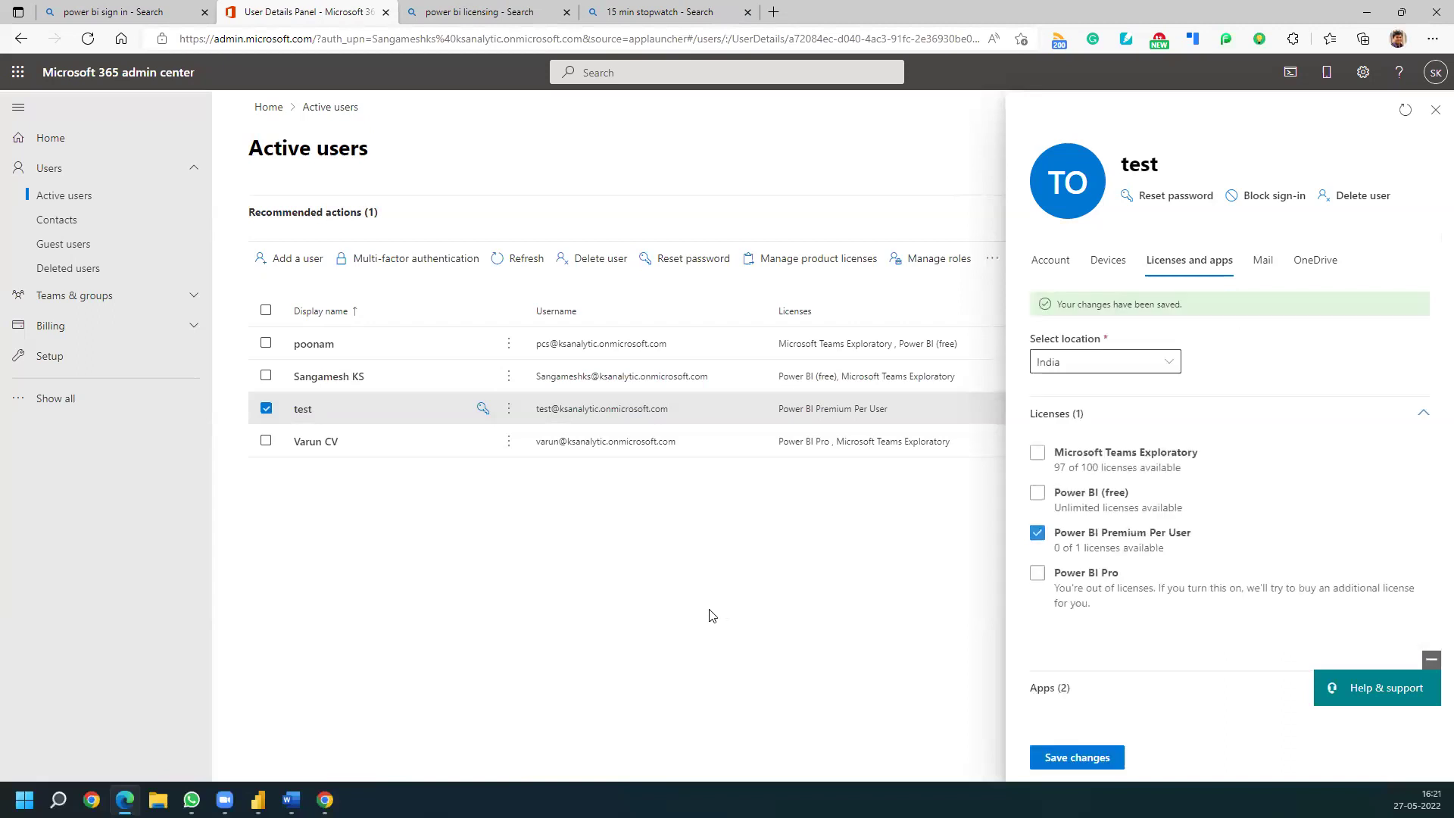
click(1070, 754)
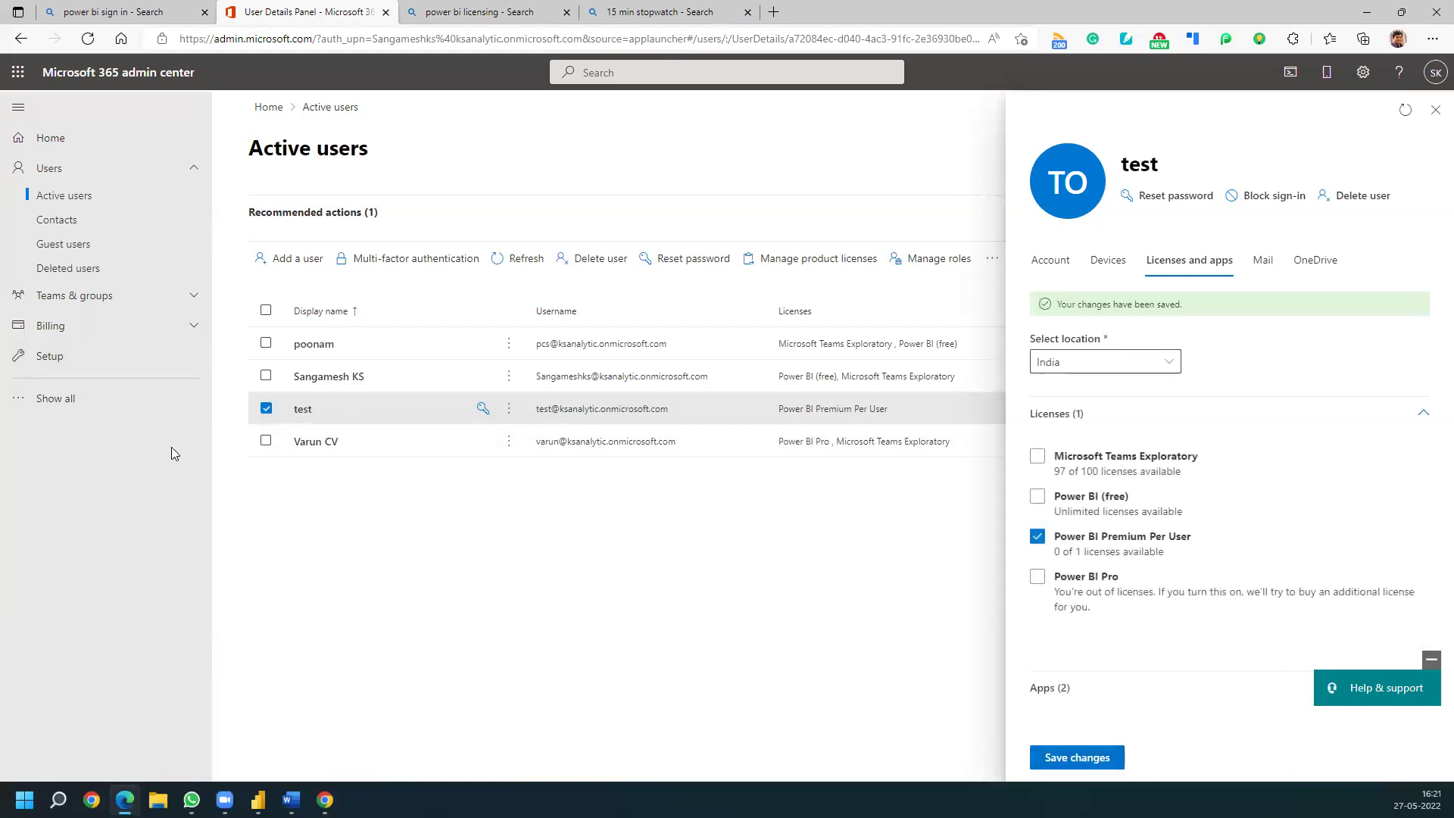
click(79, 151)
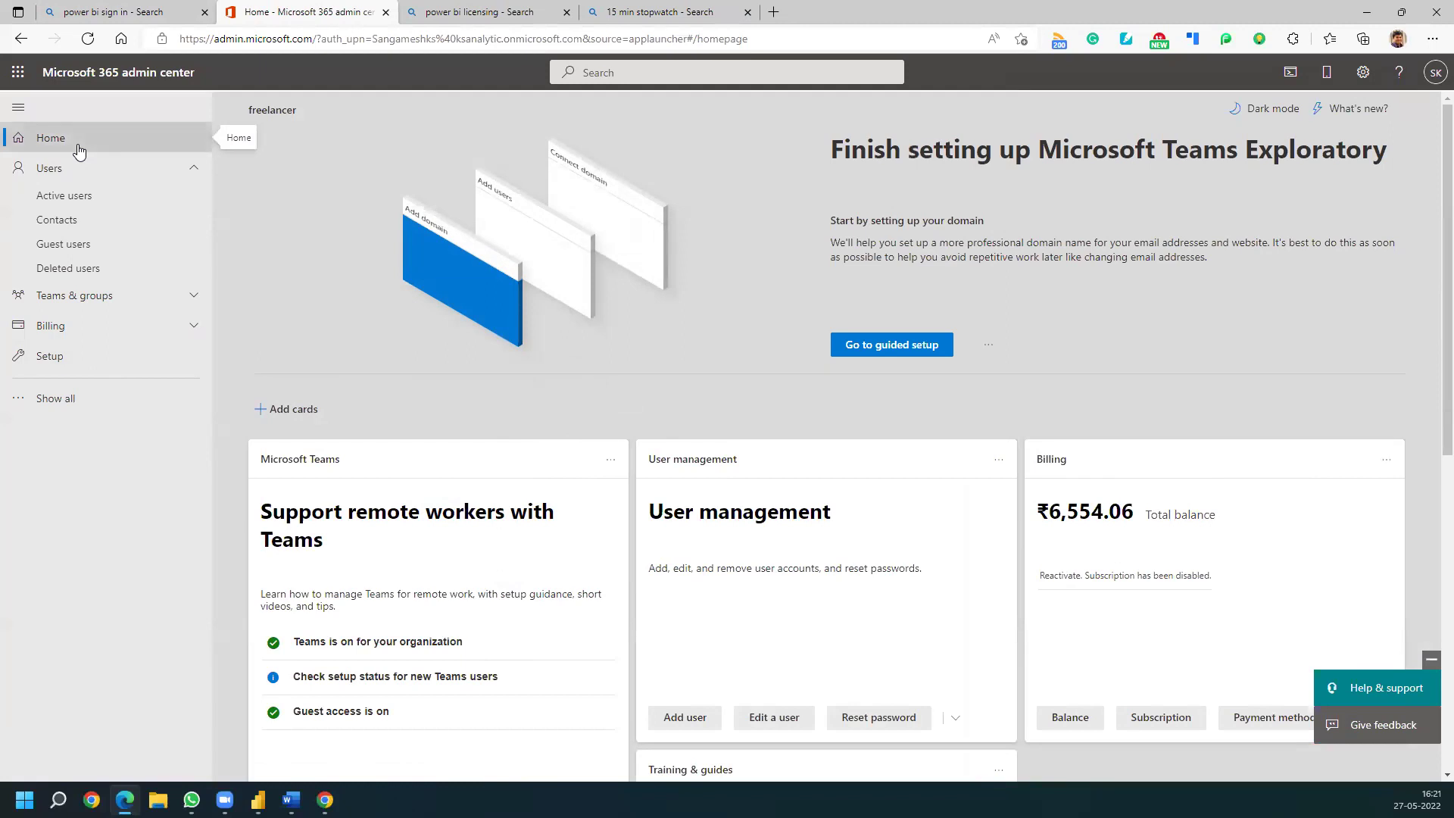
Close the 'power bi sign in', 'power bi licensing' and '15 min stopwatch' tabs and open a new tab.
click(186, 15)
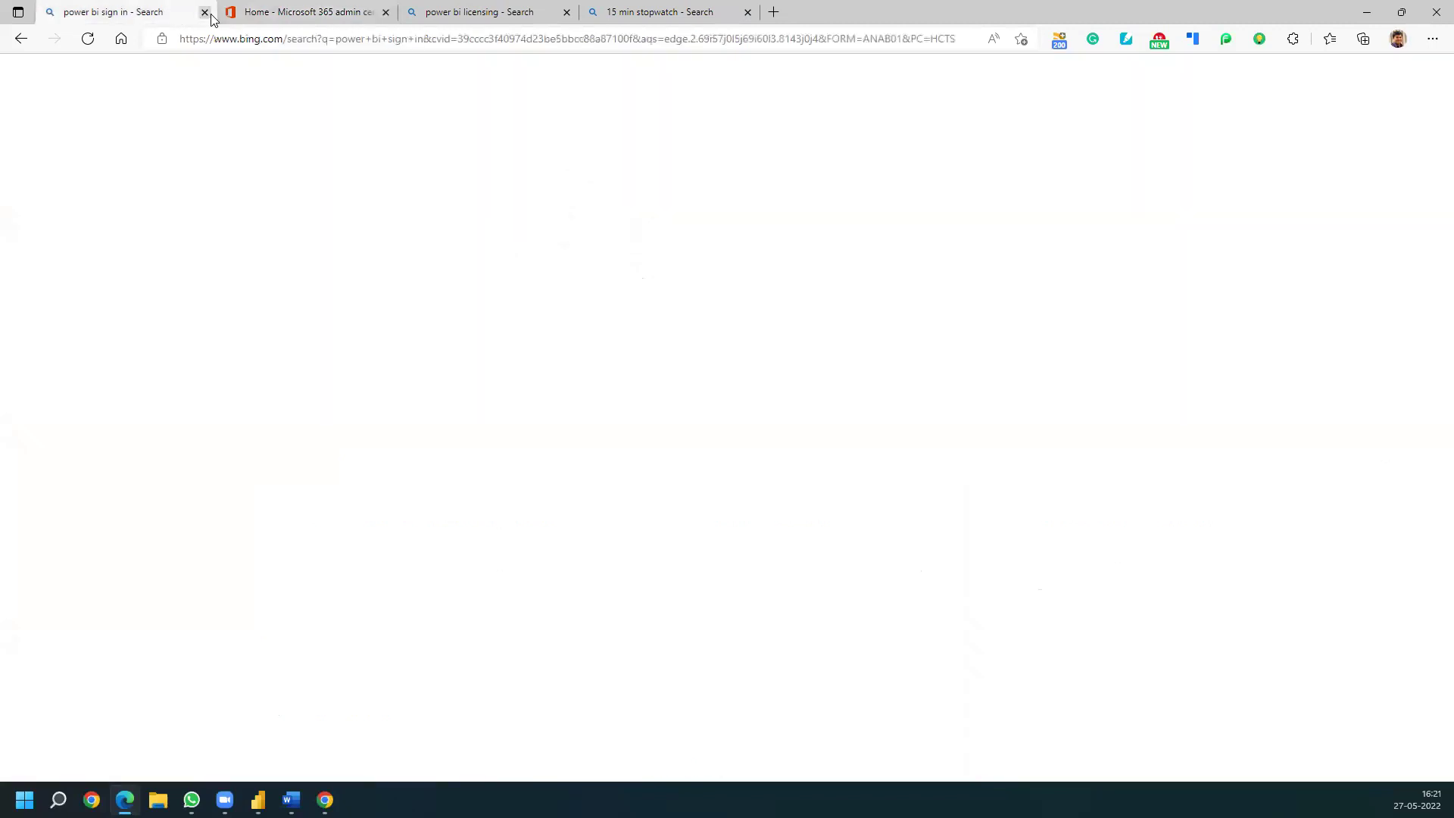
click(205, 12)
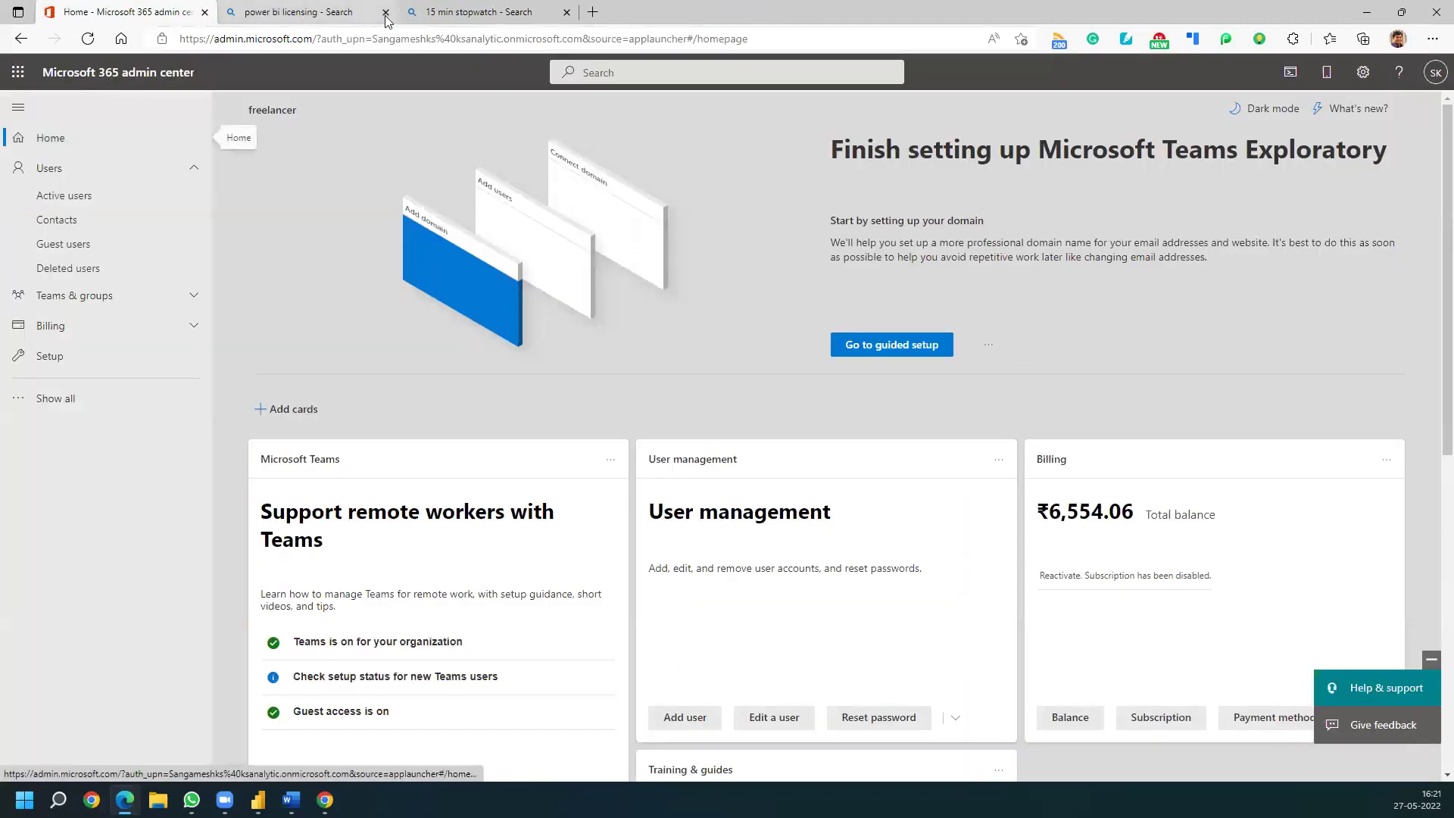
click(382, 21)
click(386, 13)
click(387, 13)
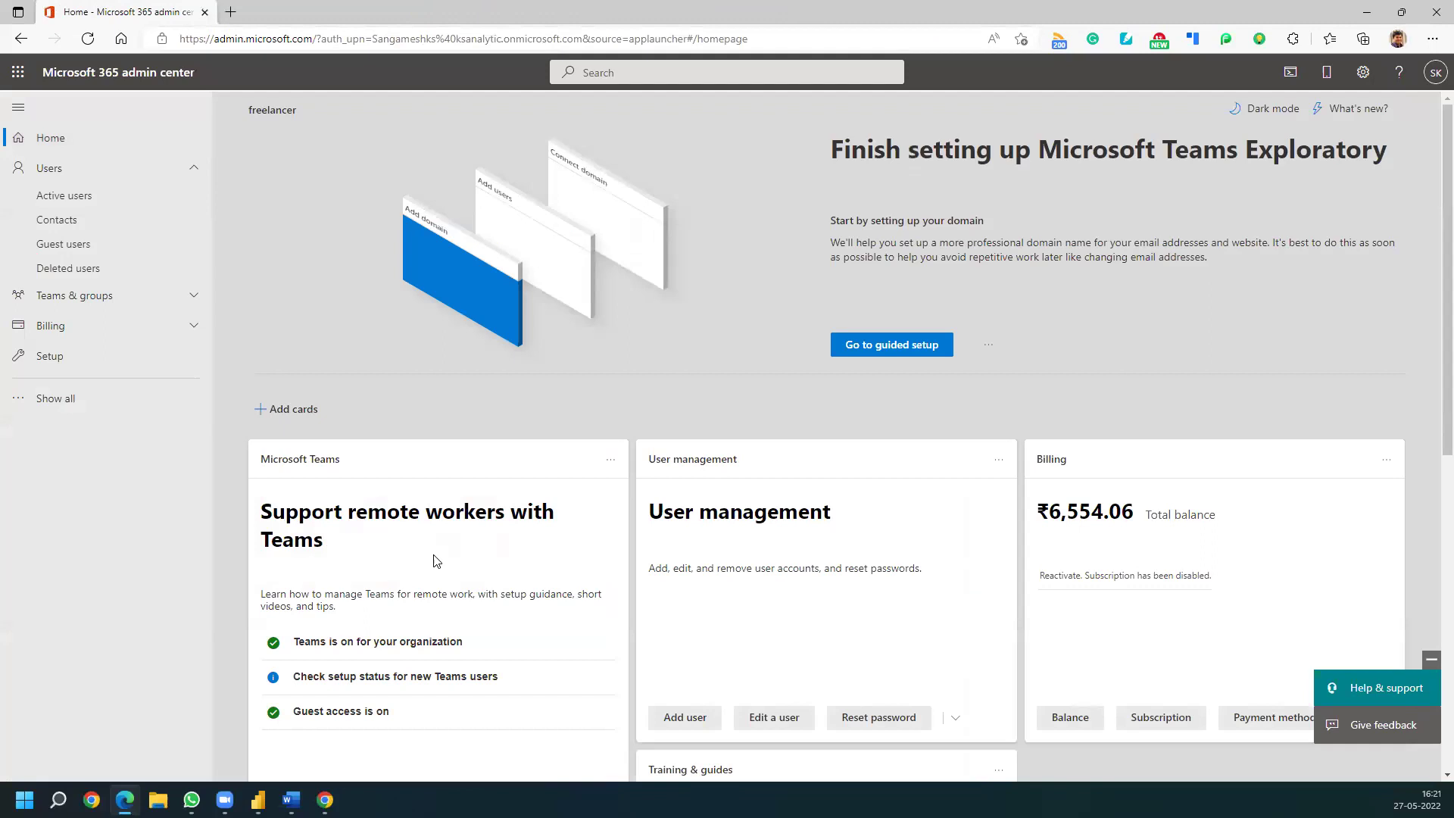
click(231, 12)
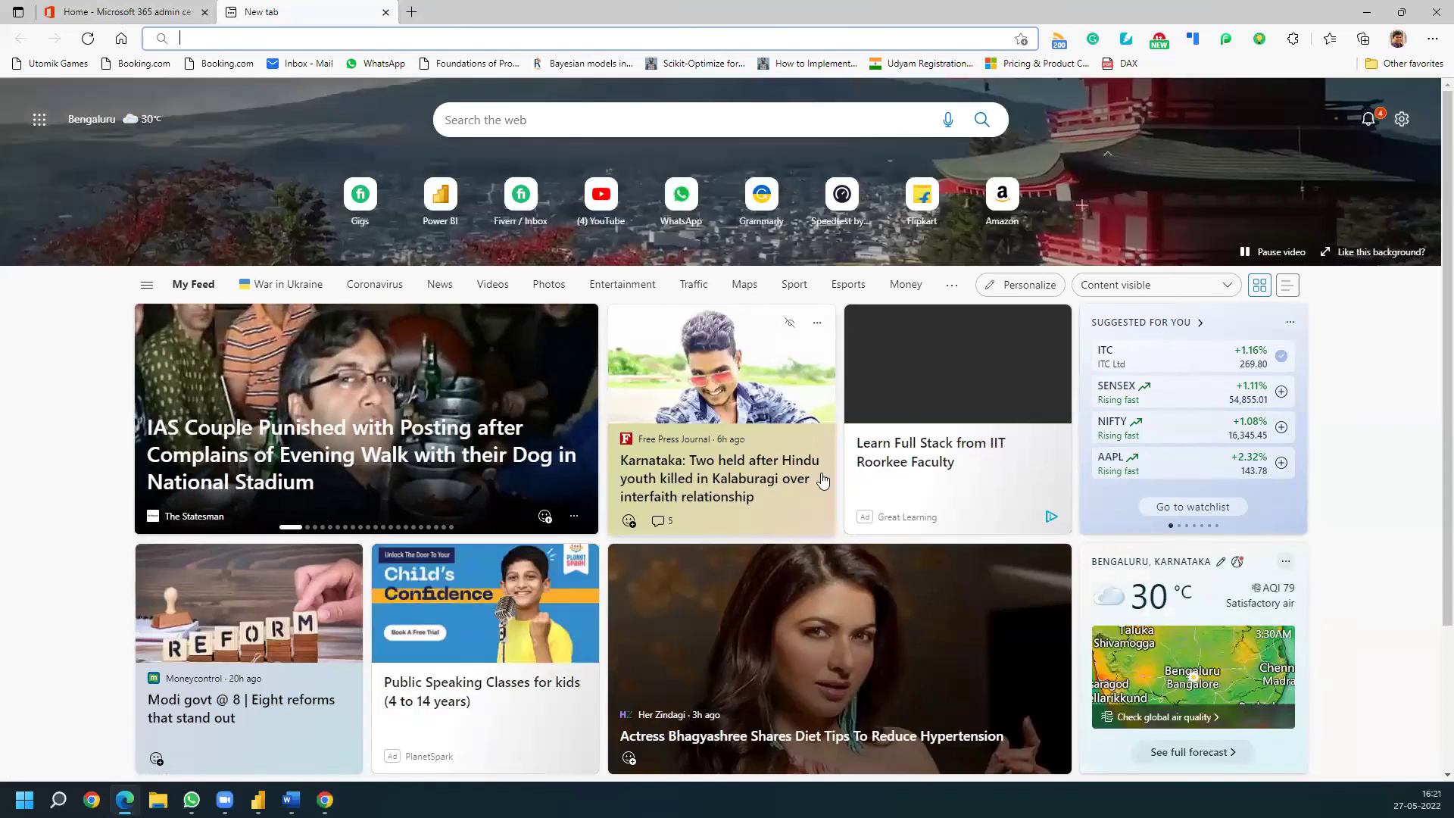
Close the Edge window from the admin center tab, revealing Power BI Desktop.
scroll(824, 481, down, 1)
scroll(231, 539, down, 2)
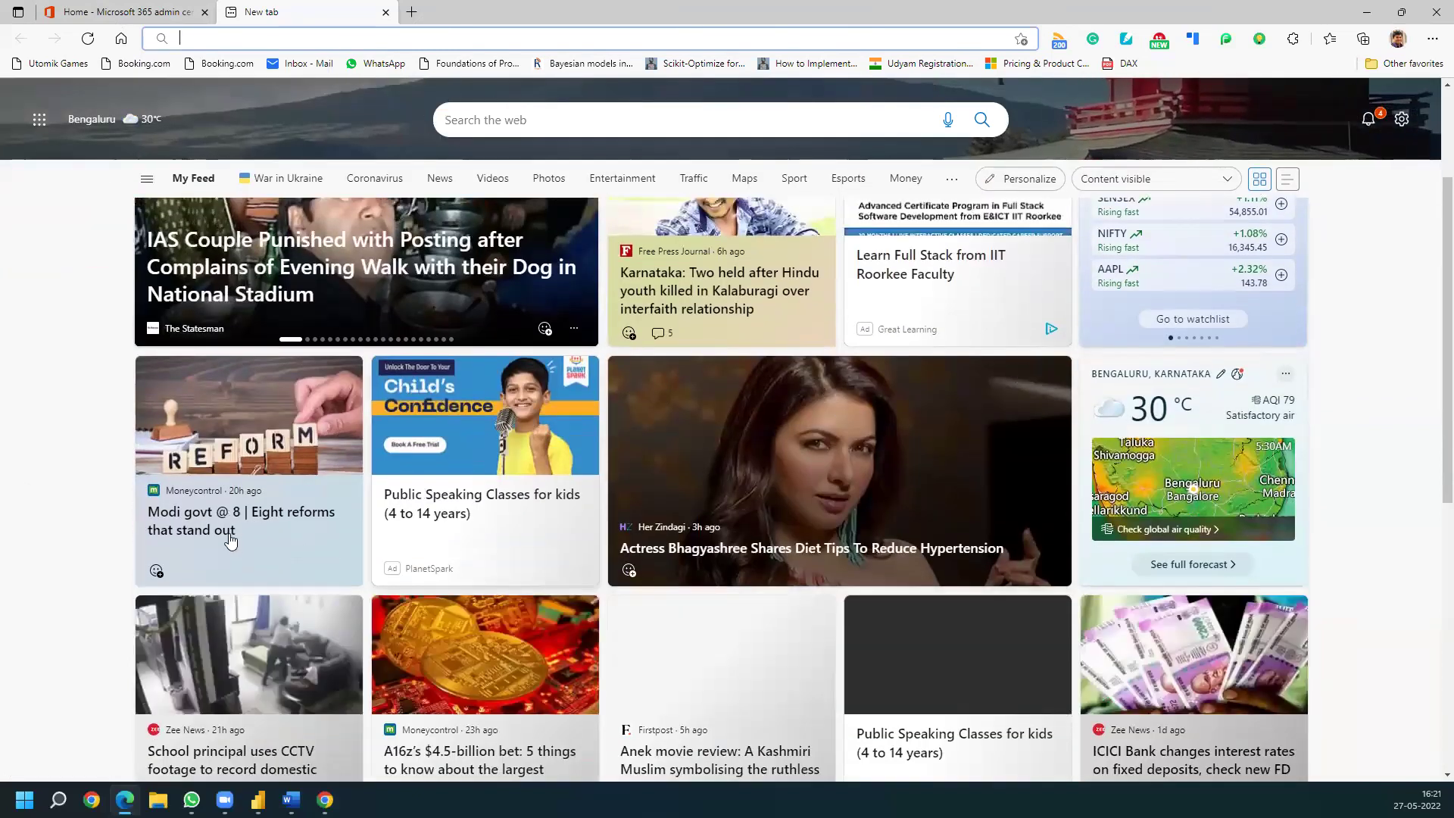
scroll(231, 540, down, 3)
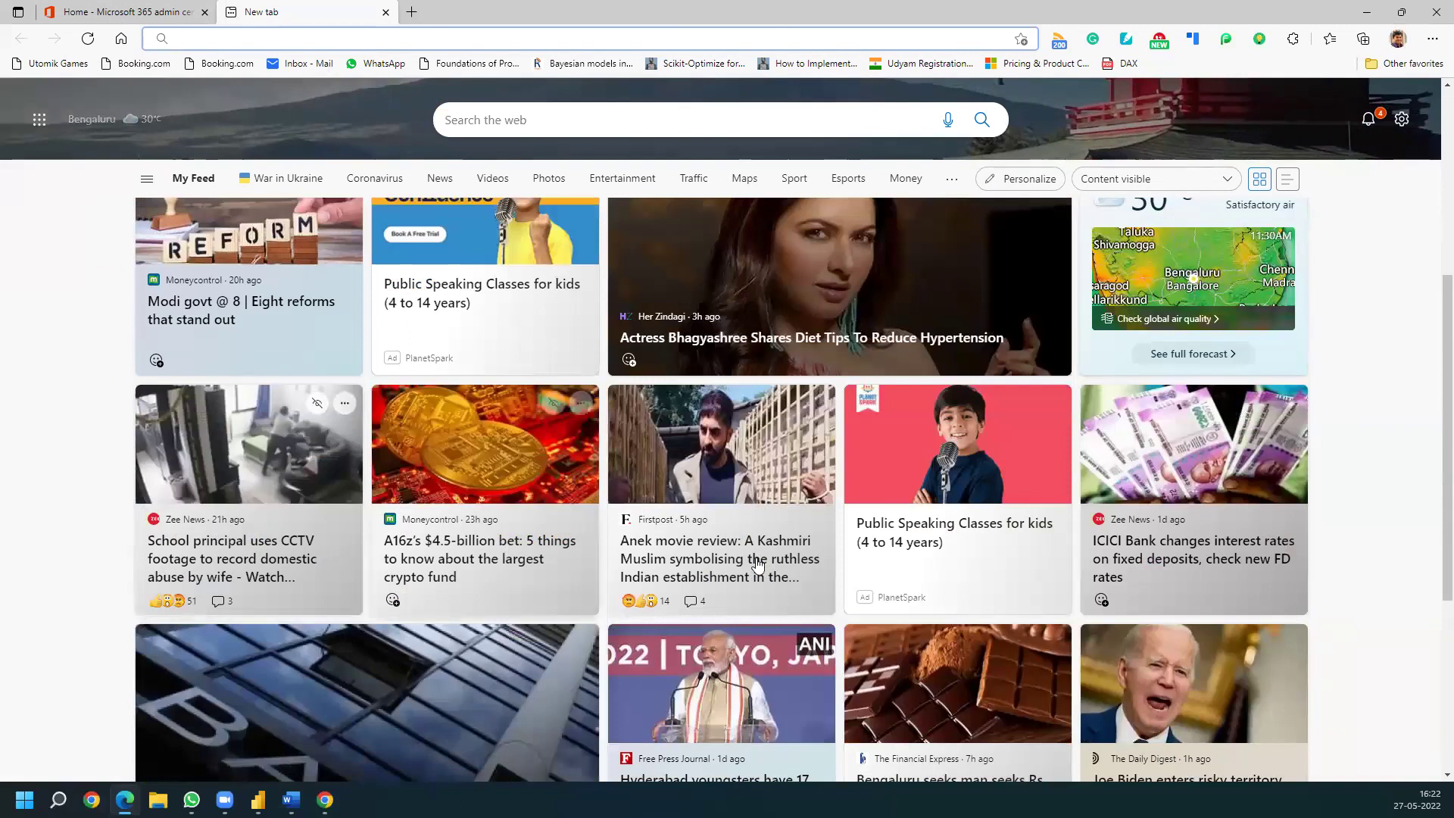
scroll(757, 564, down, 3)
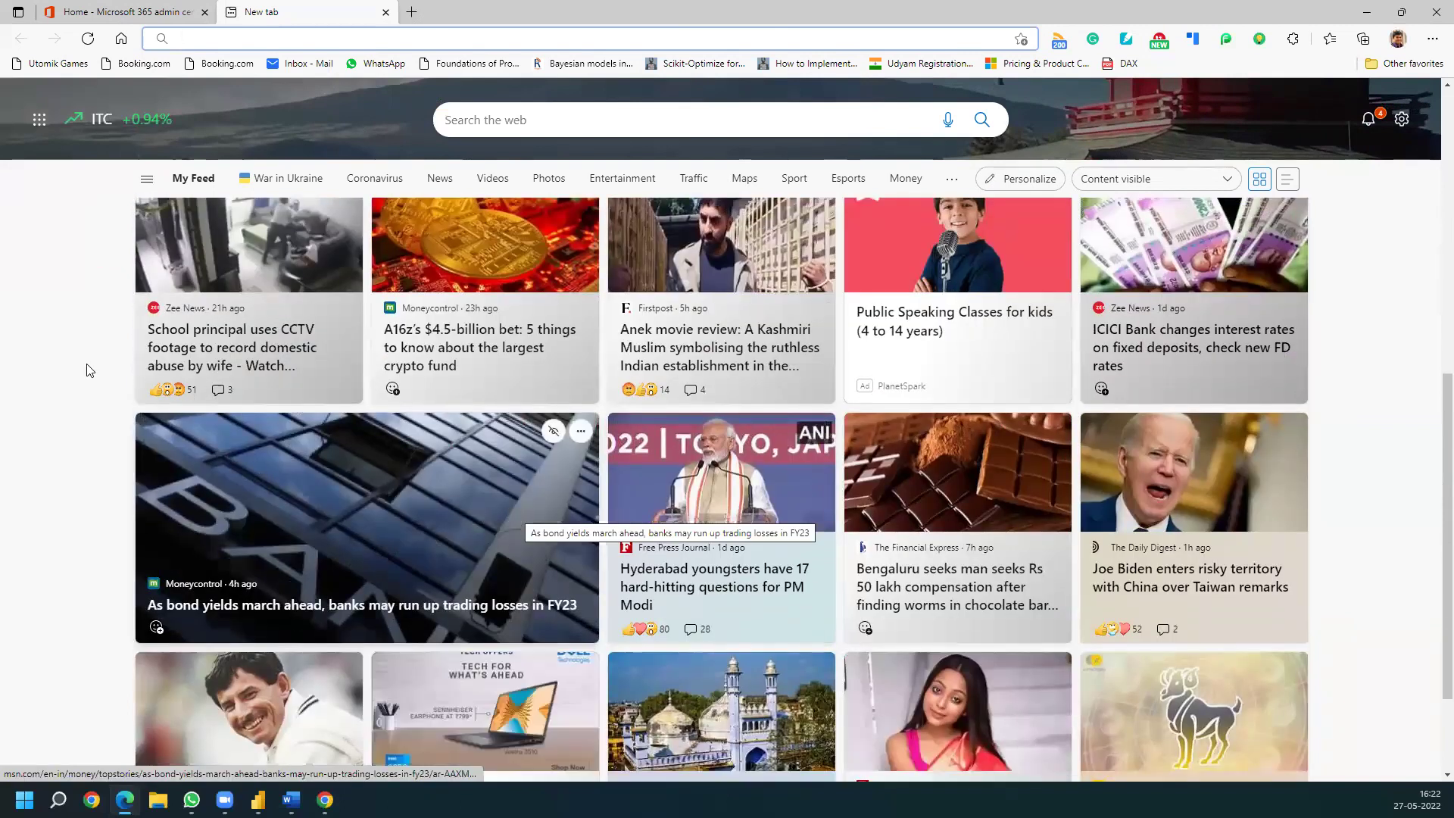
click(110, 9)
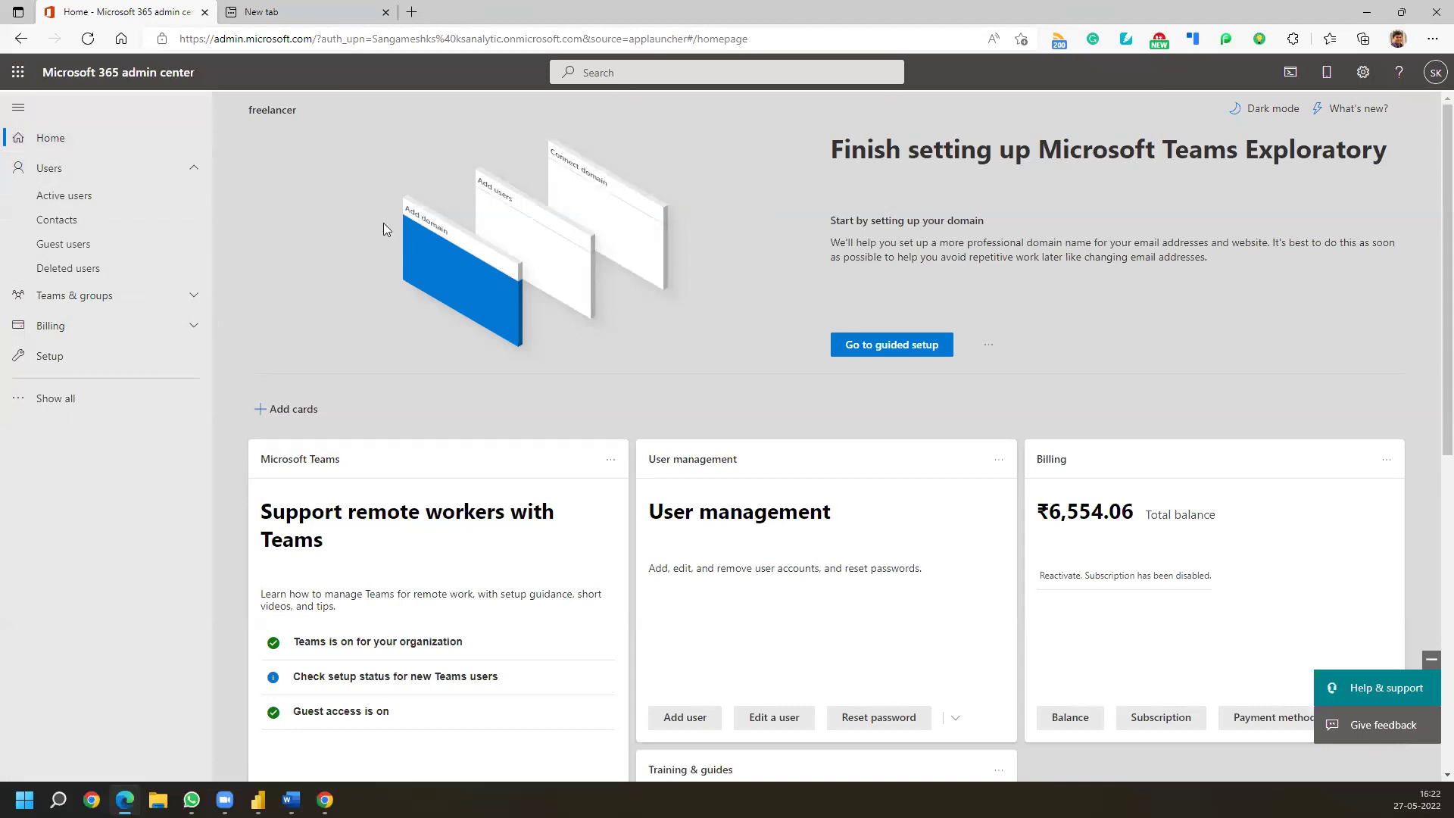
click(1434, 14)
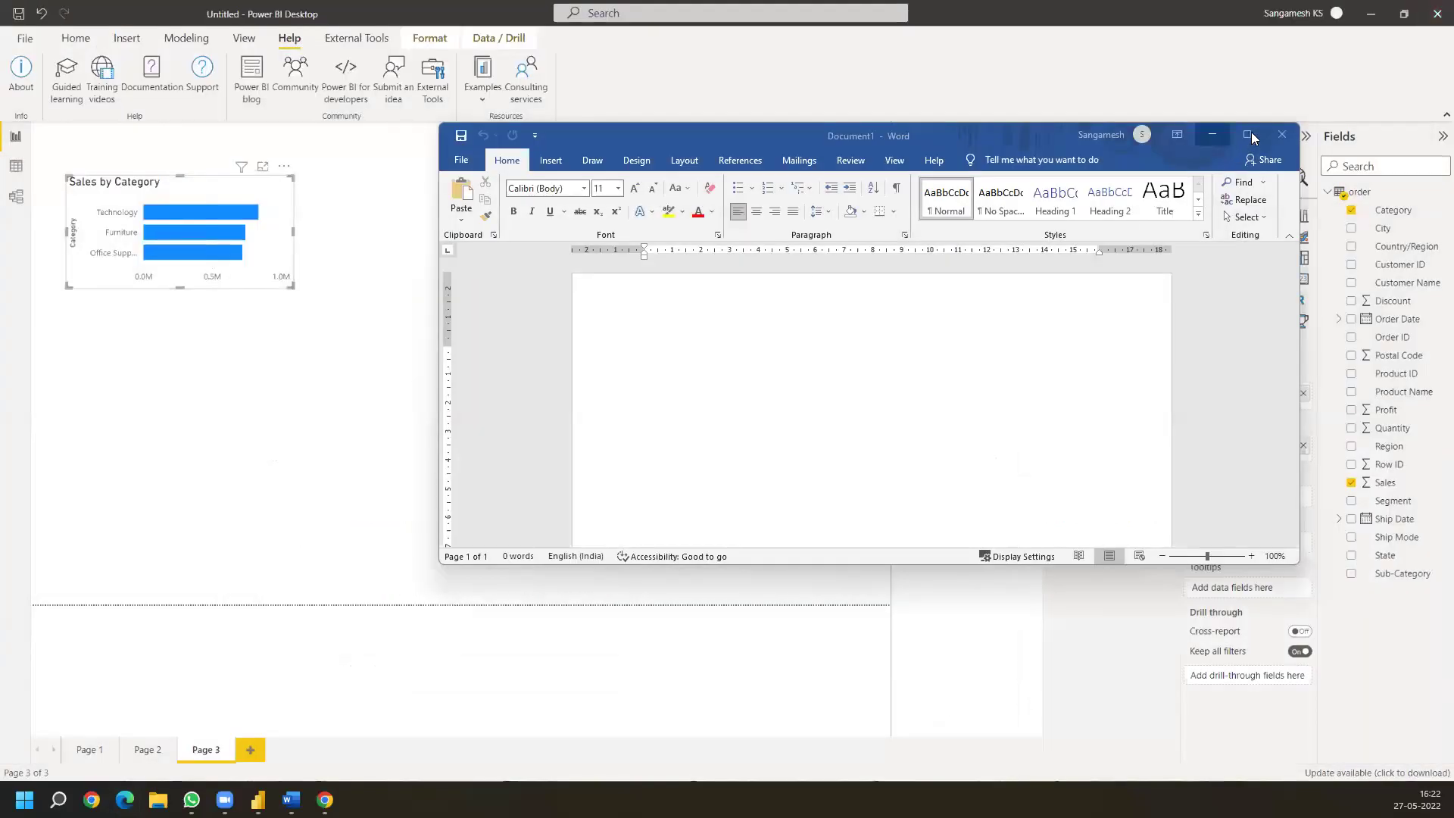
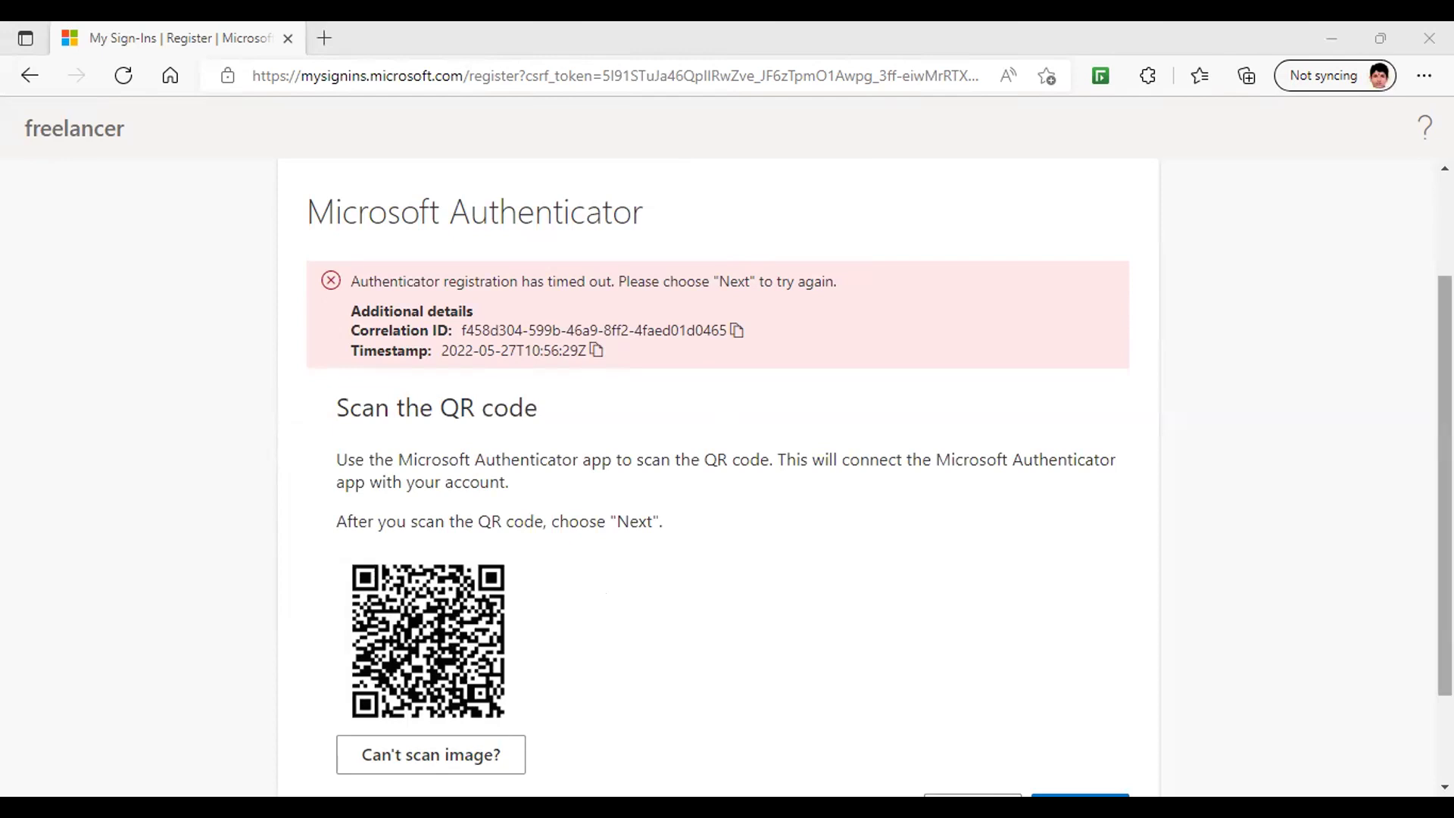
Retry the Authenticator registration from the Scan the QR code step.
scroll(1445, 484, down, 2)
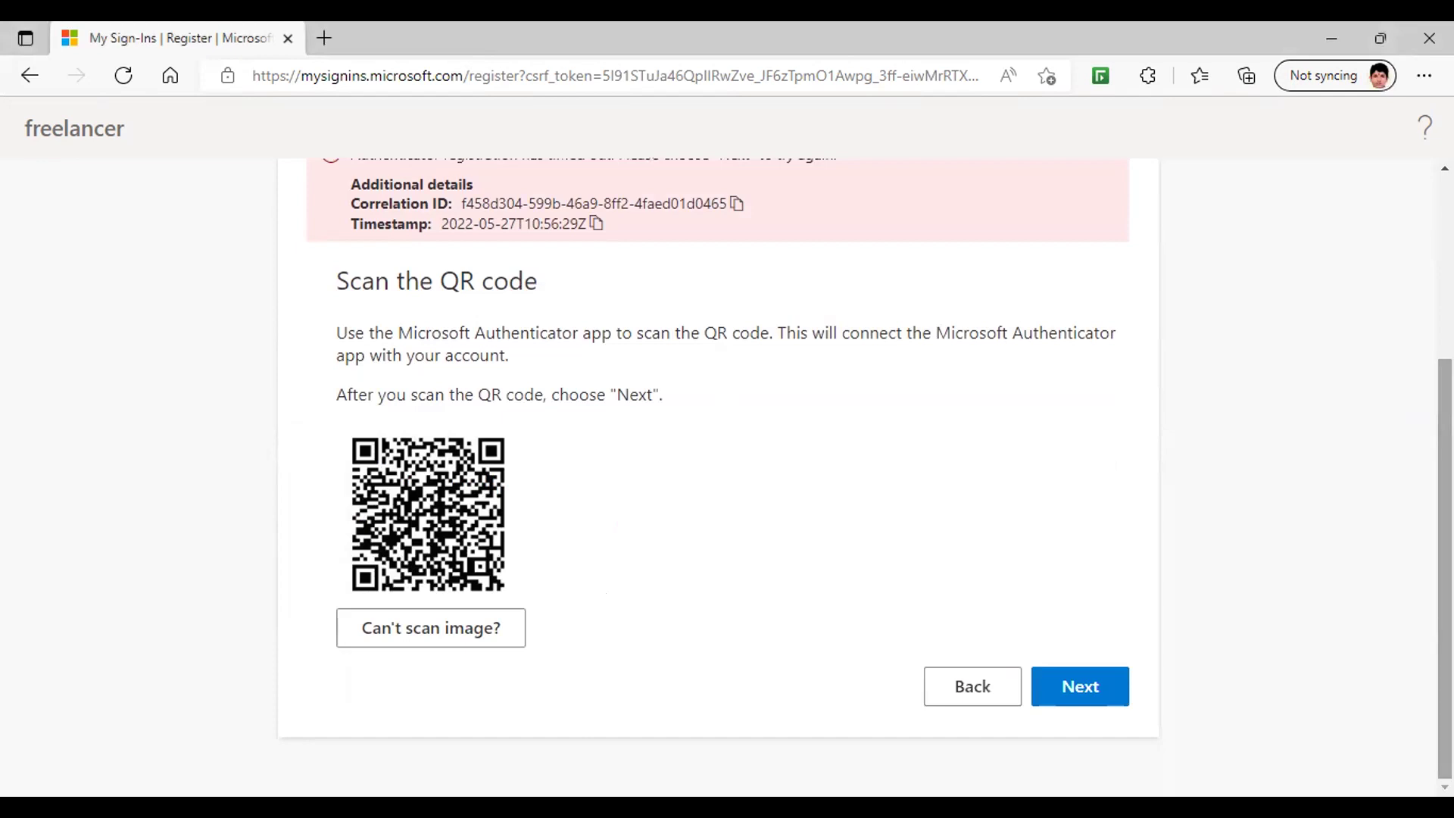
click(1078, 686)
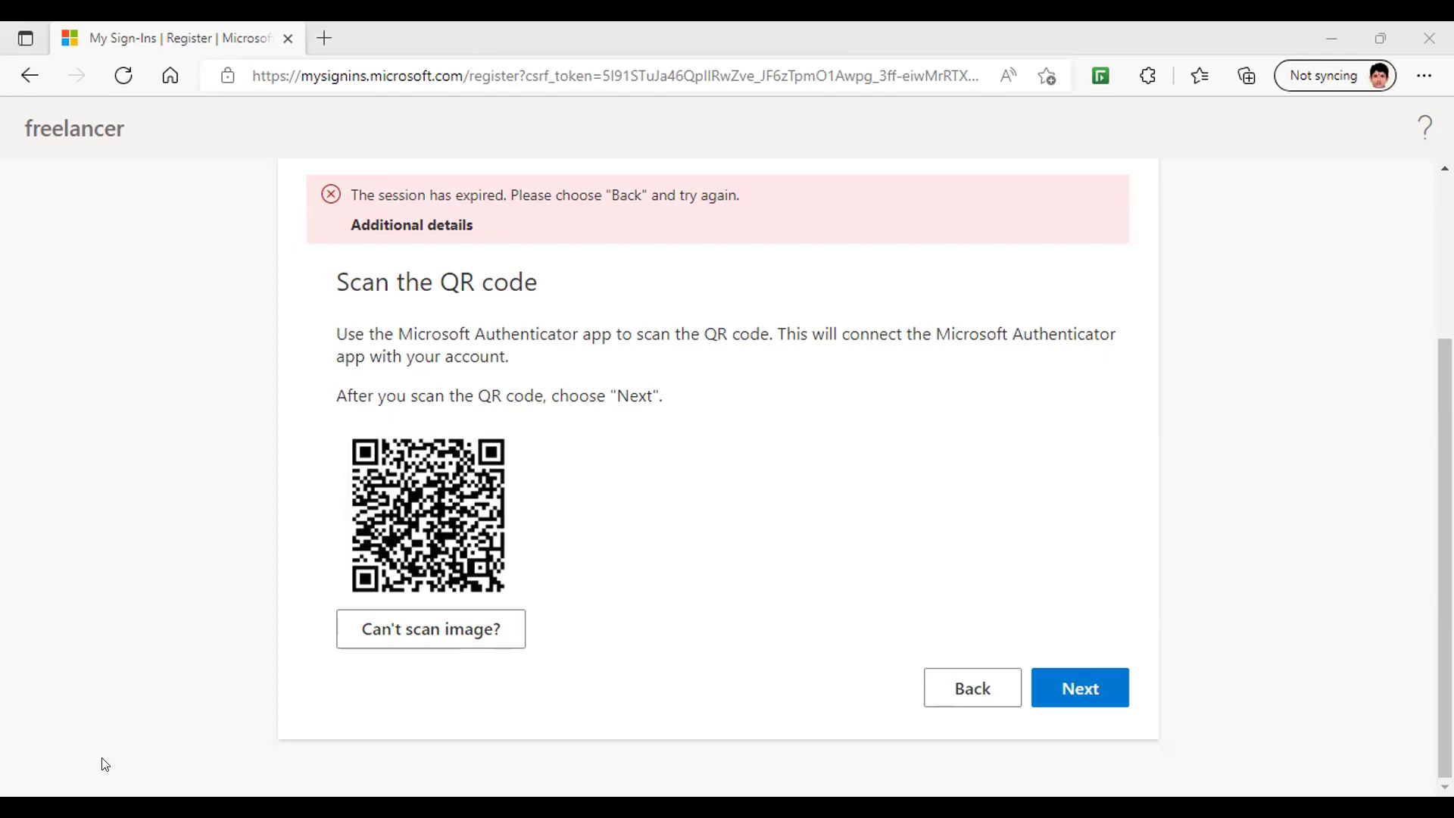
Replace the address bar URL with google.com and go to the Google home page.
double_click(564, 78)
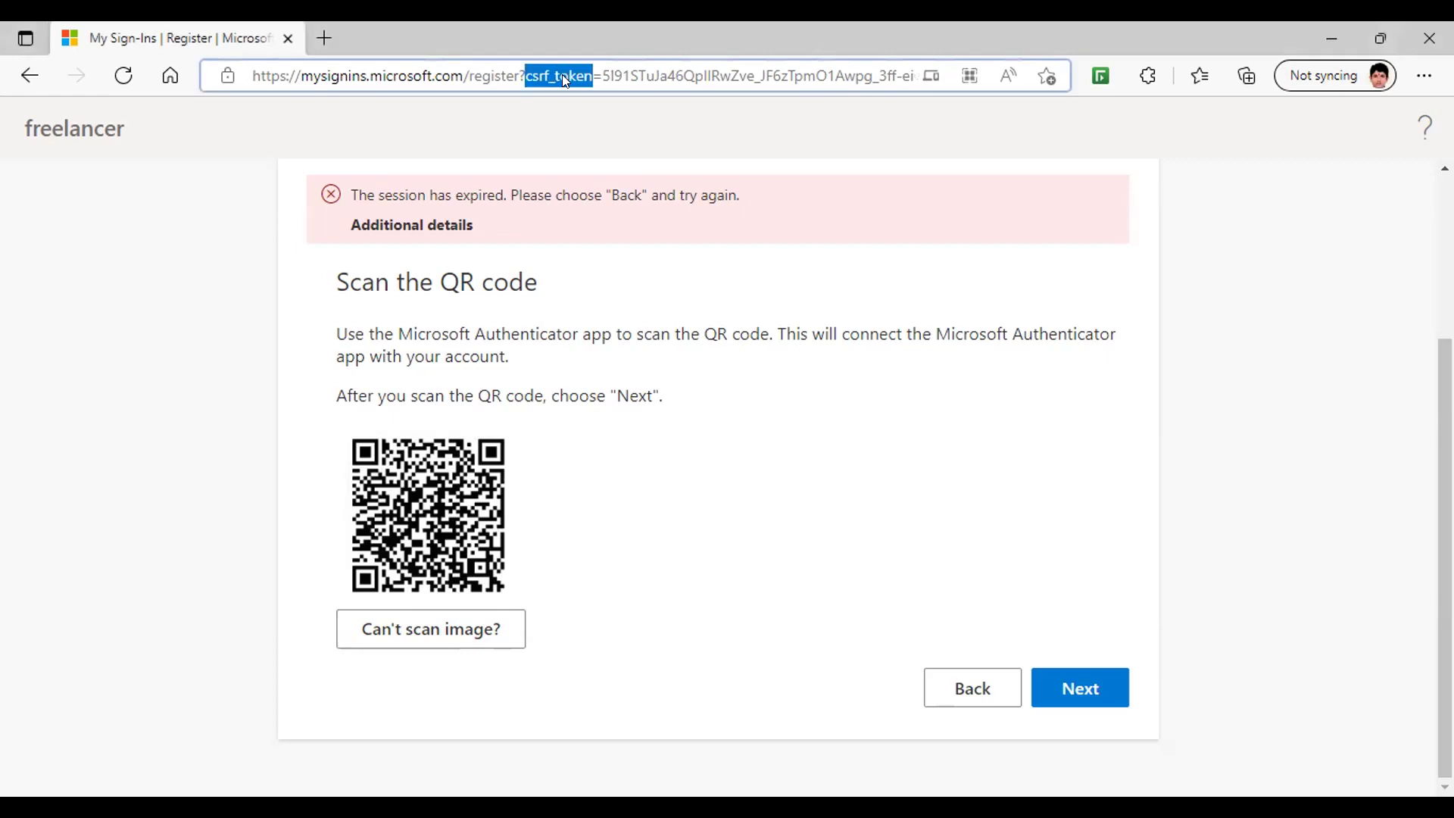
key(ctrl+a)
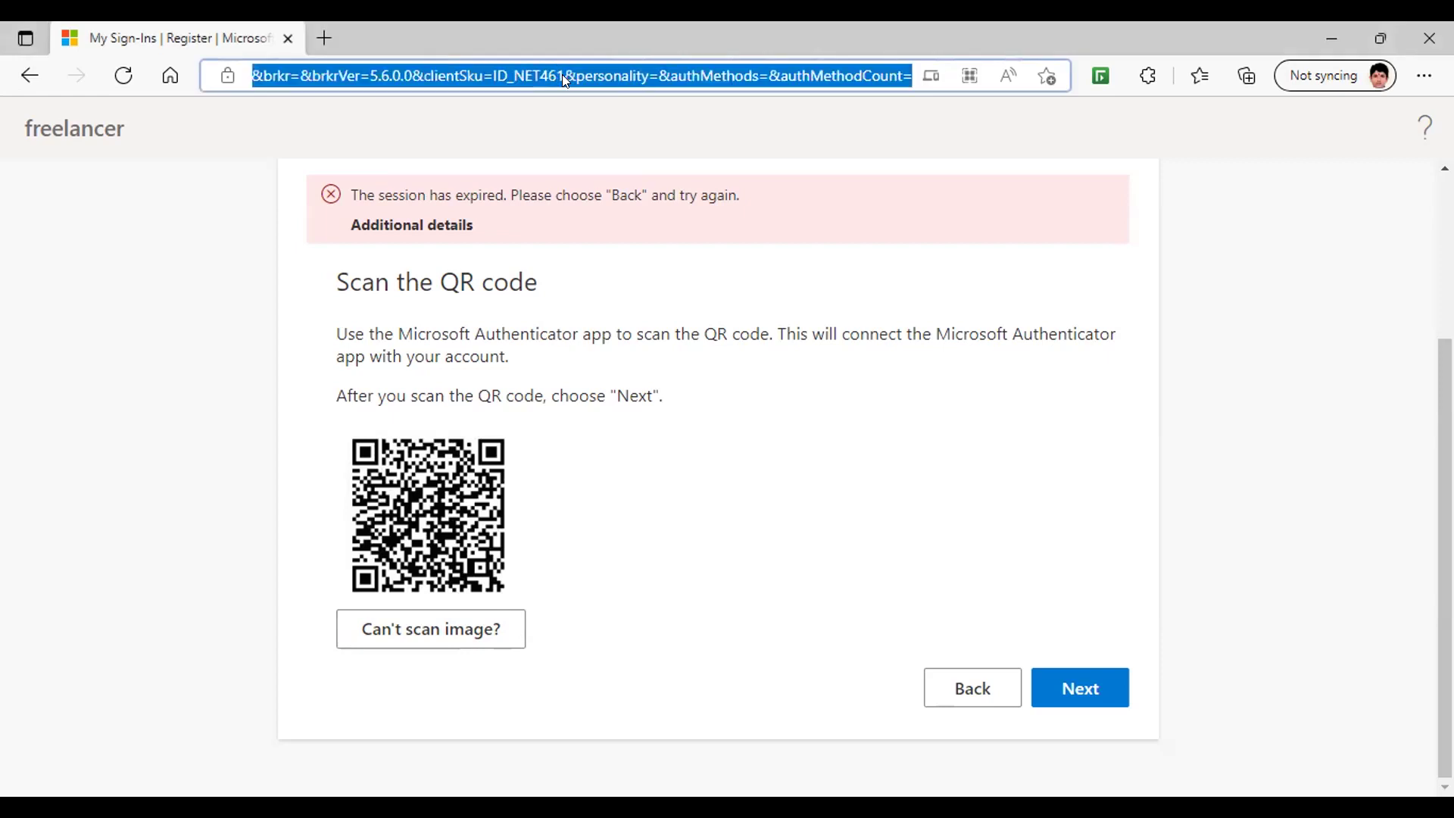
text(google)
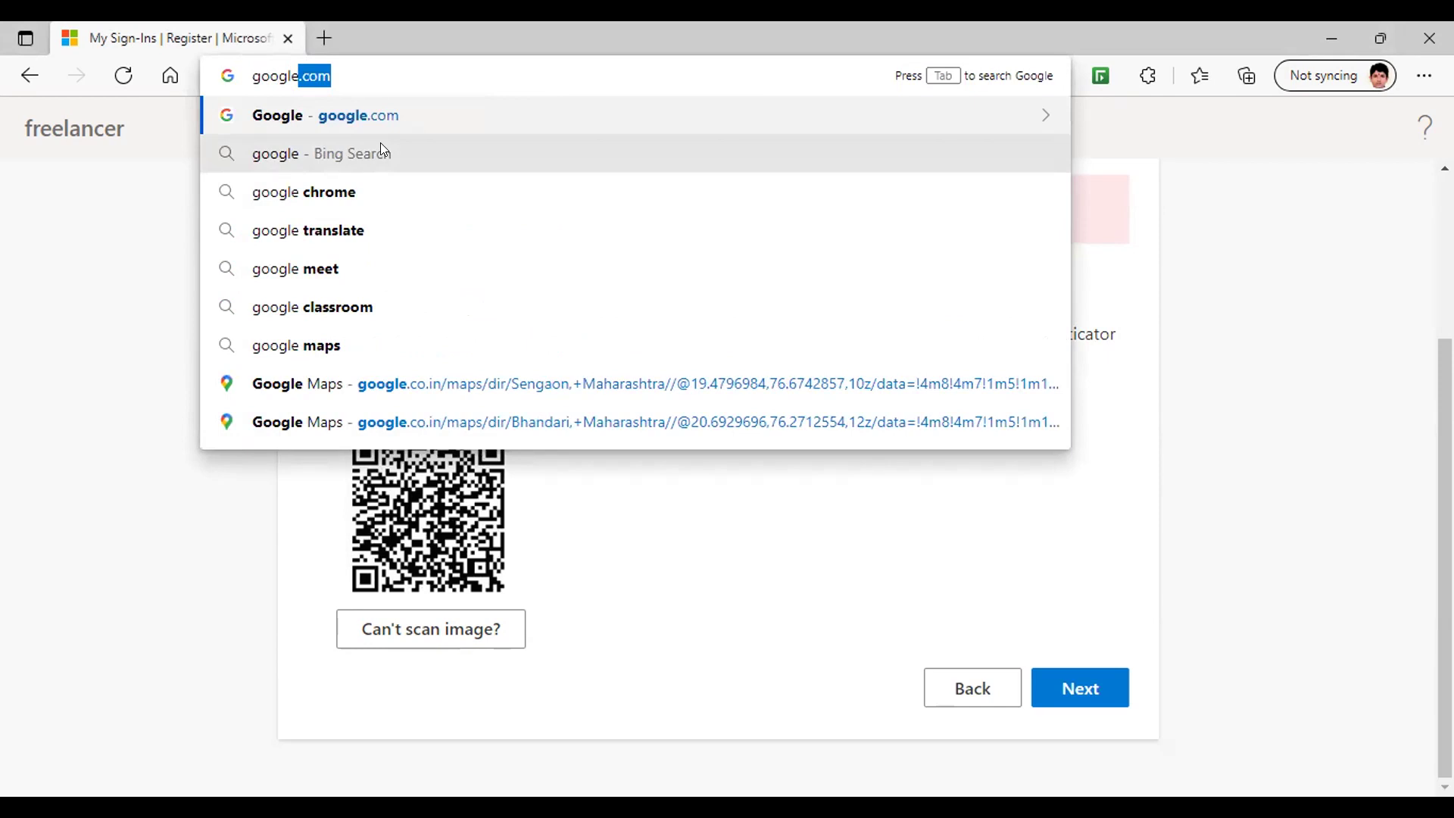
click(628, 650)
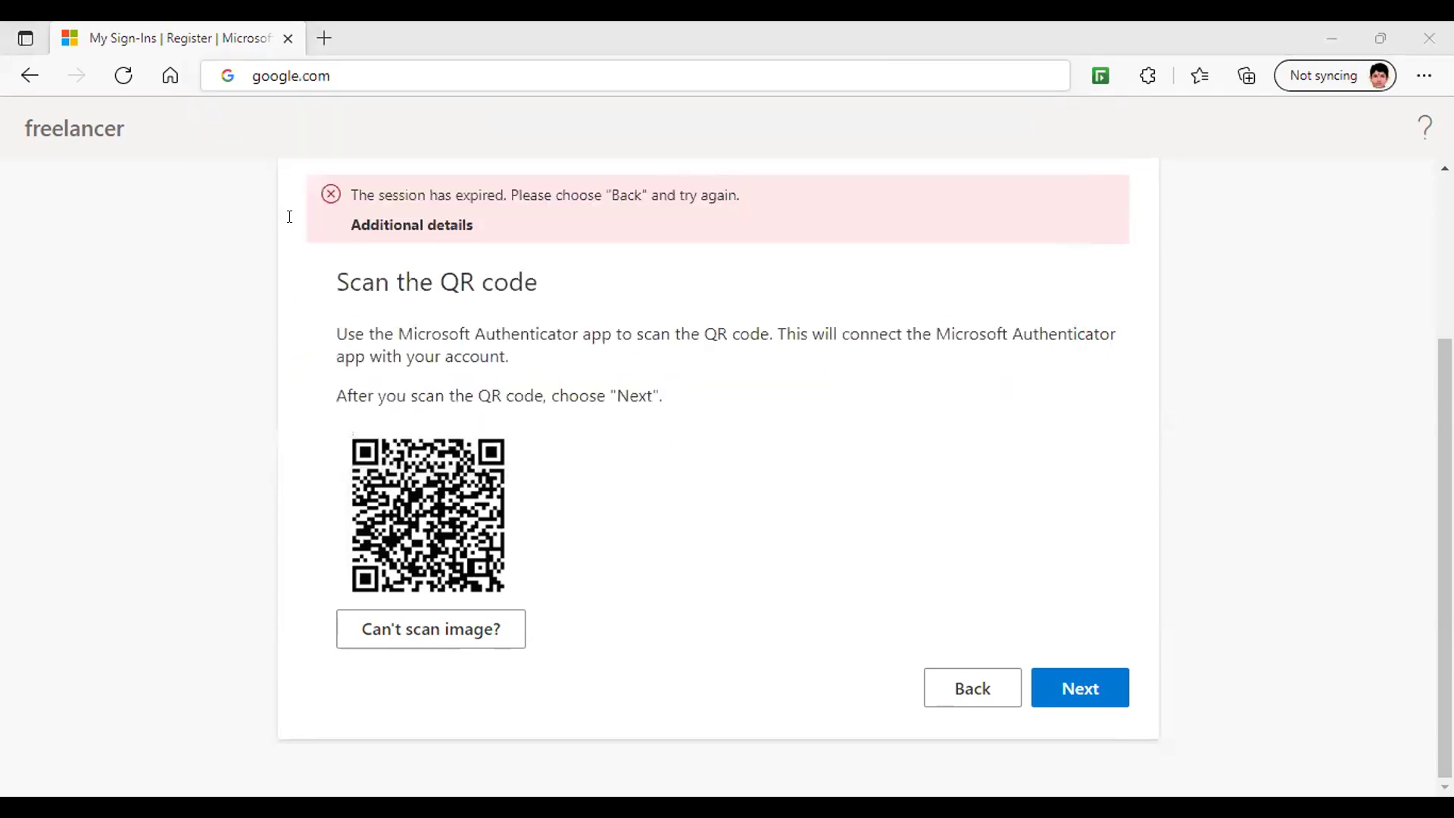
key(Return)
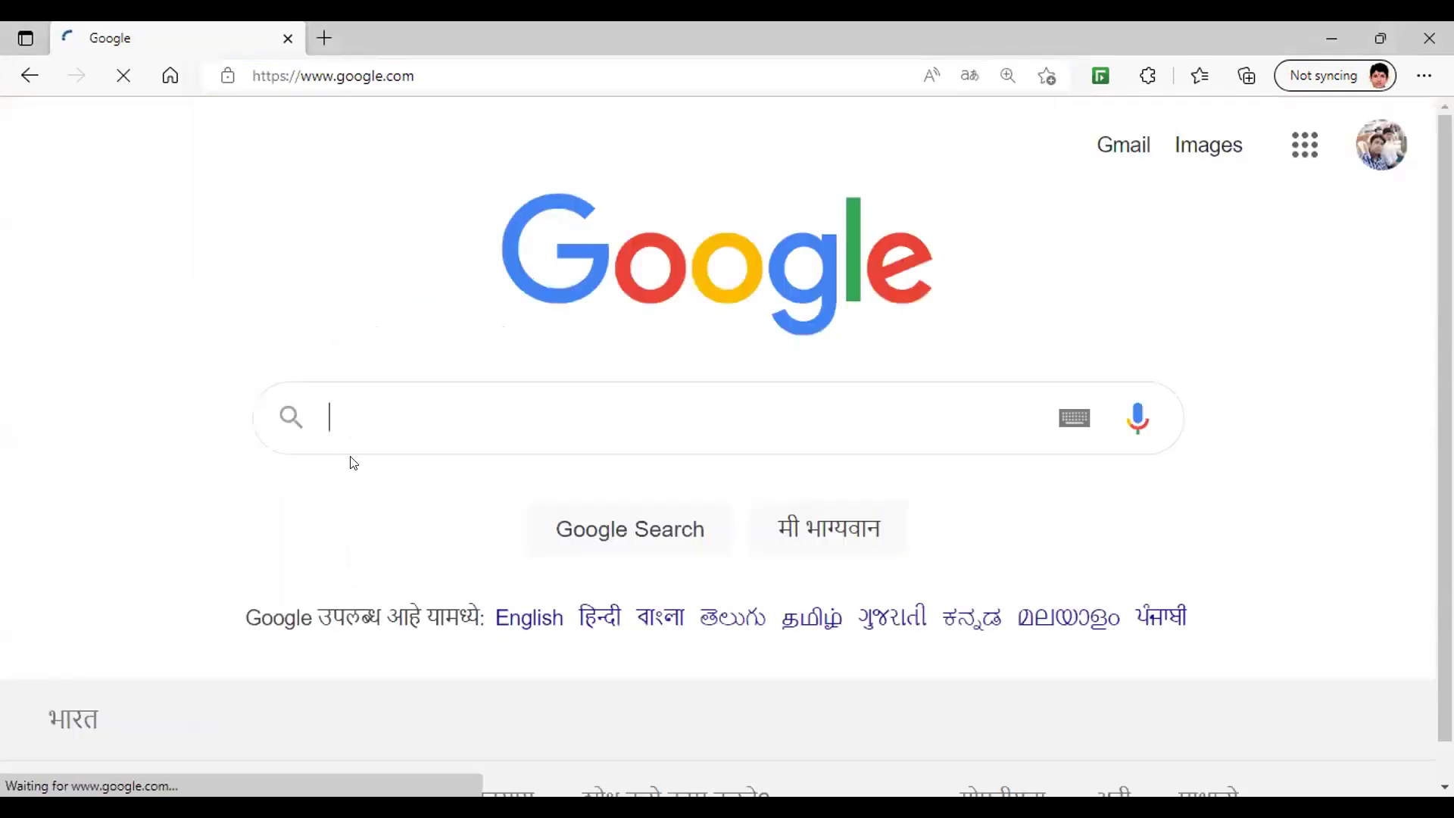
Search Google for 'powerrbi signin'.
text(powerr)
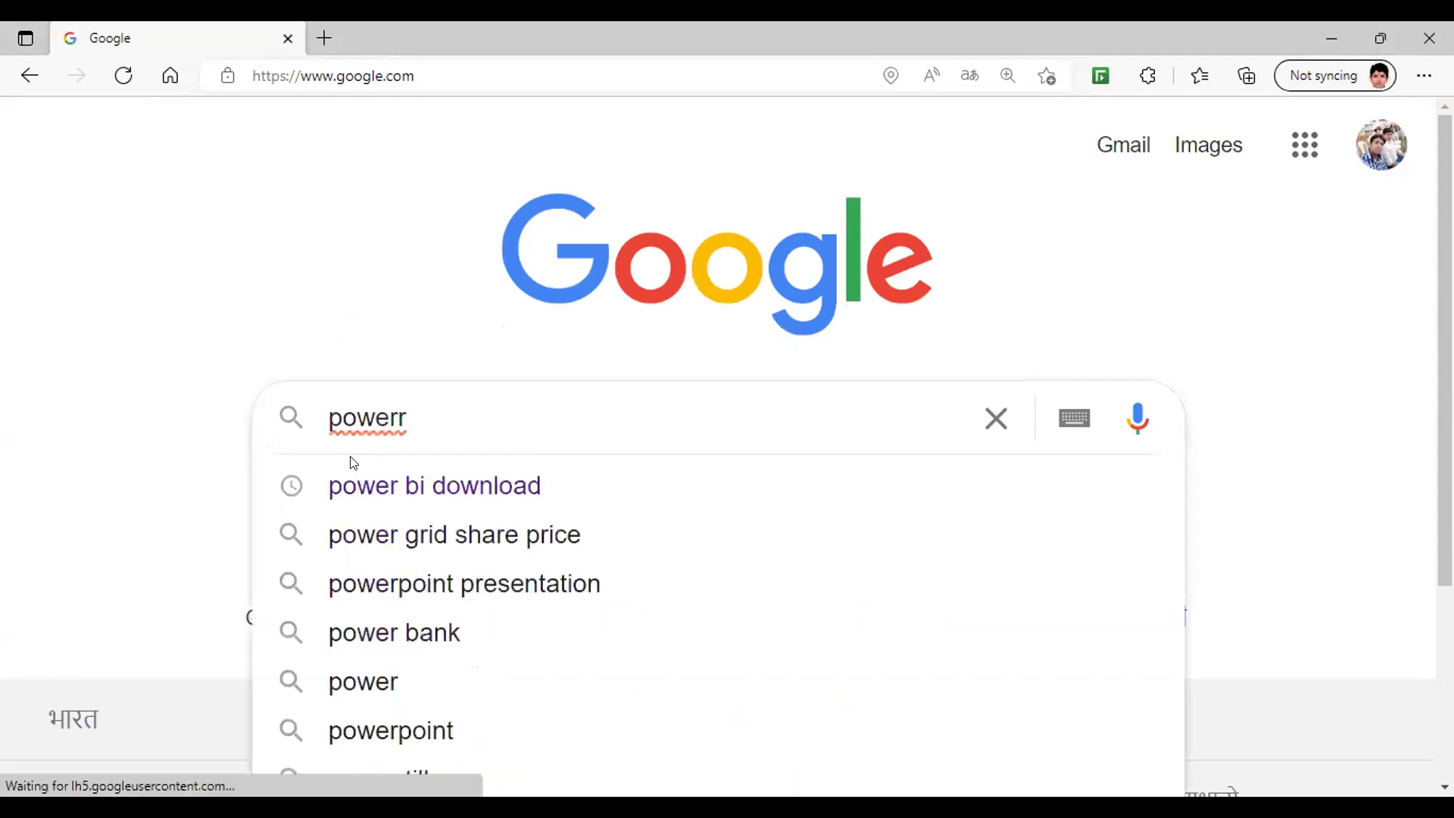
text(bi)
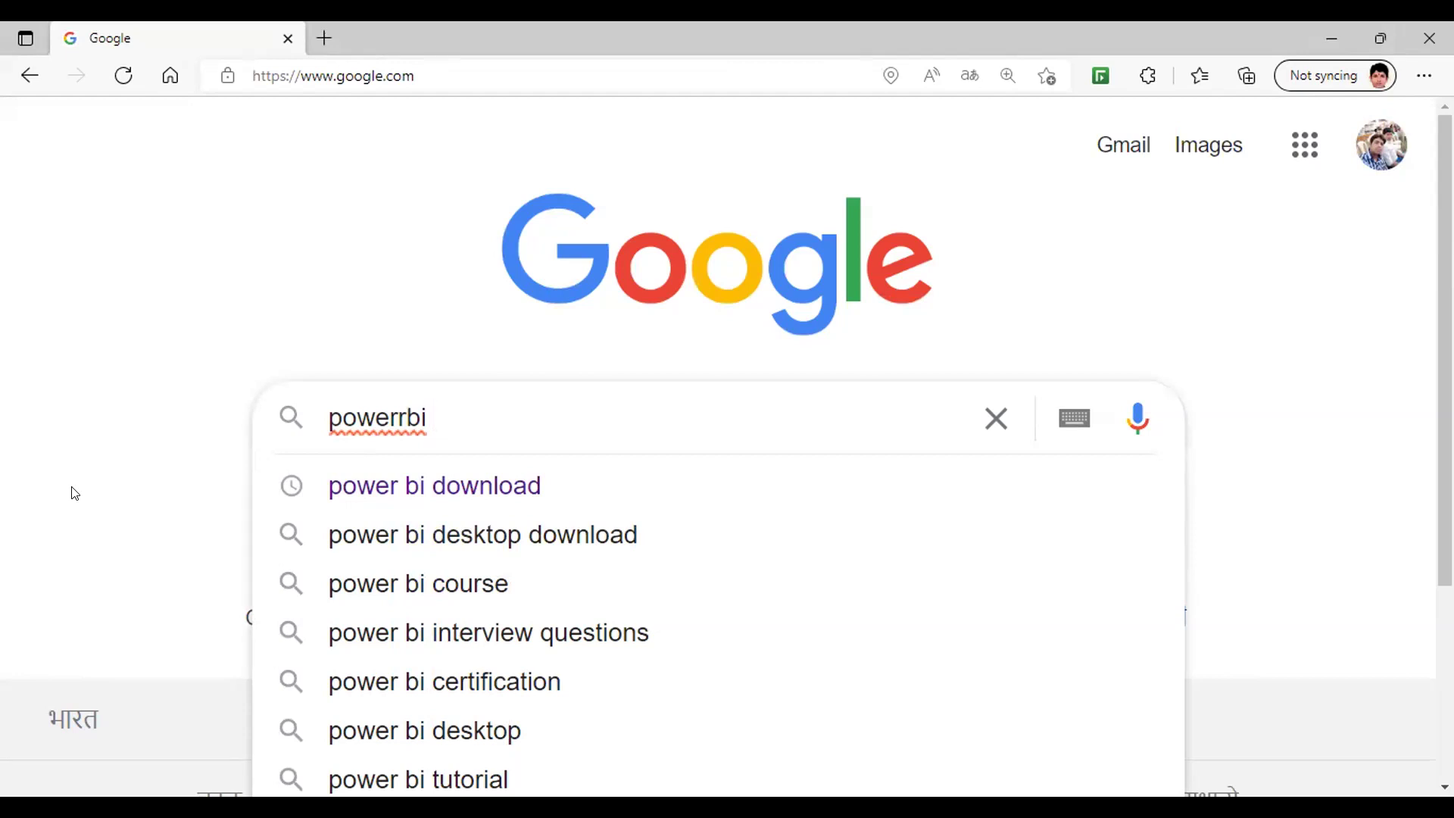
double_click(441, 411)
text(signin)
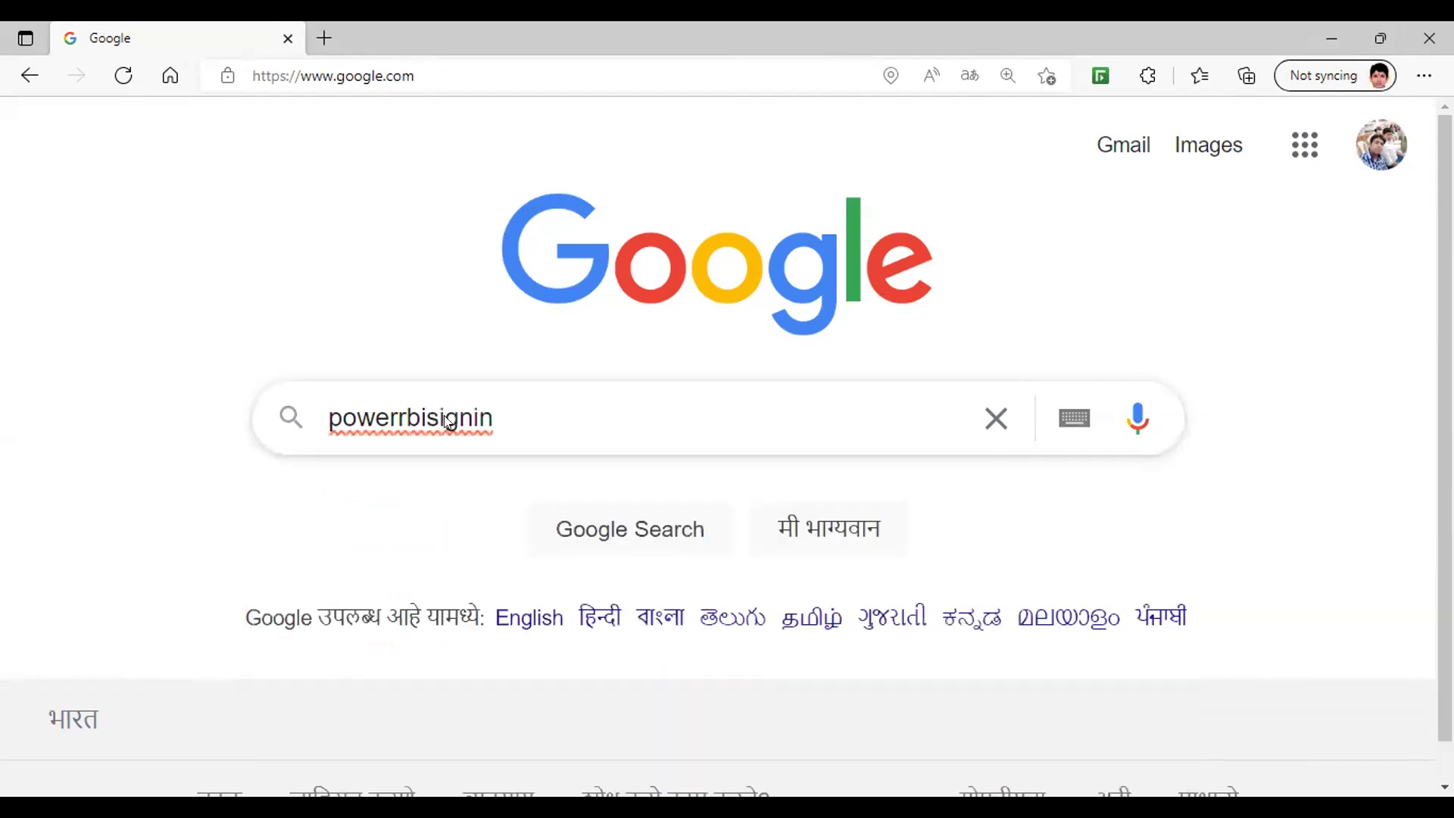
key(Return)
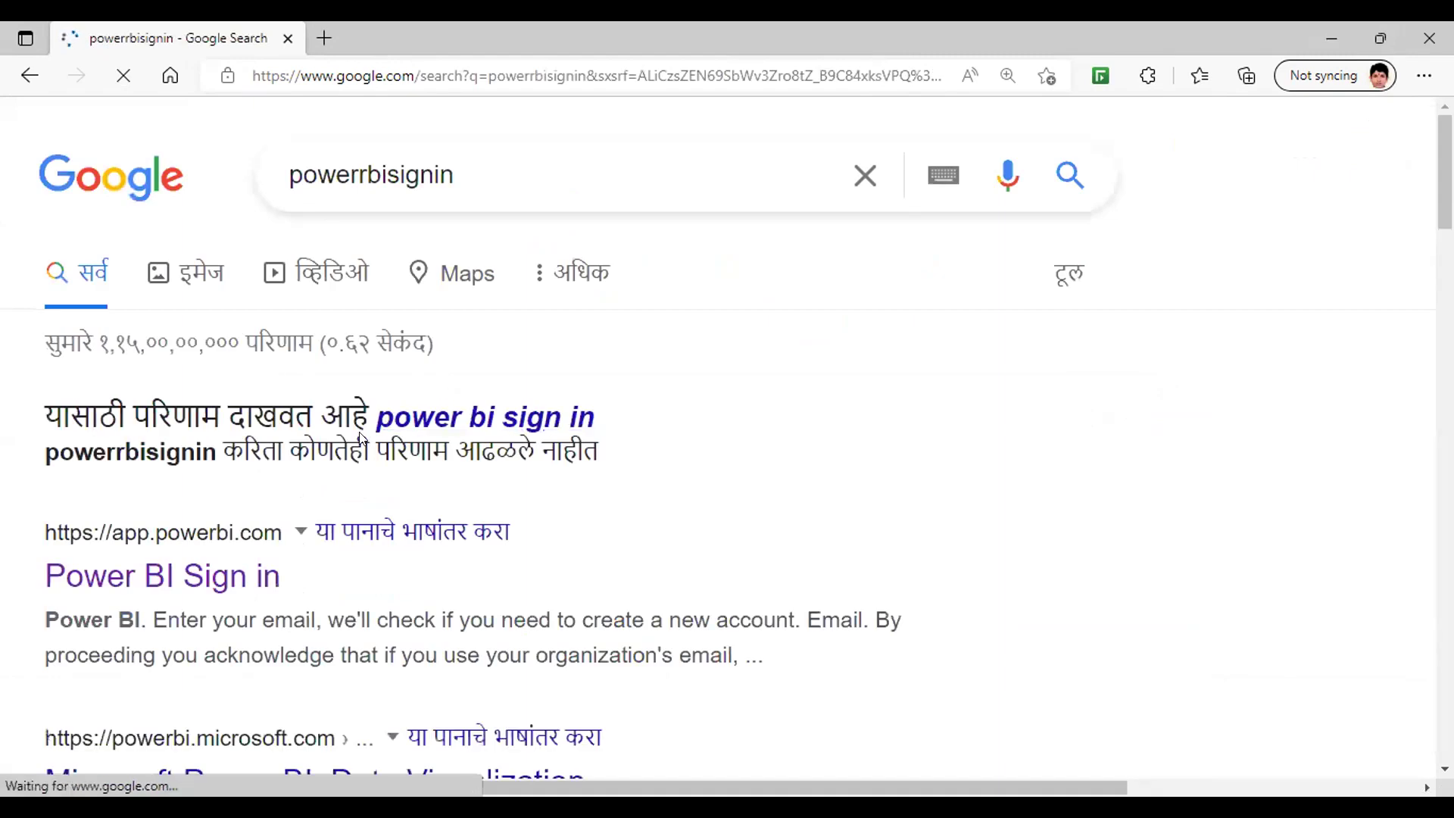
Open the Power BI Sign in result and continue past Help us protect your account.
click(151, 584)
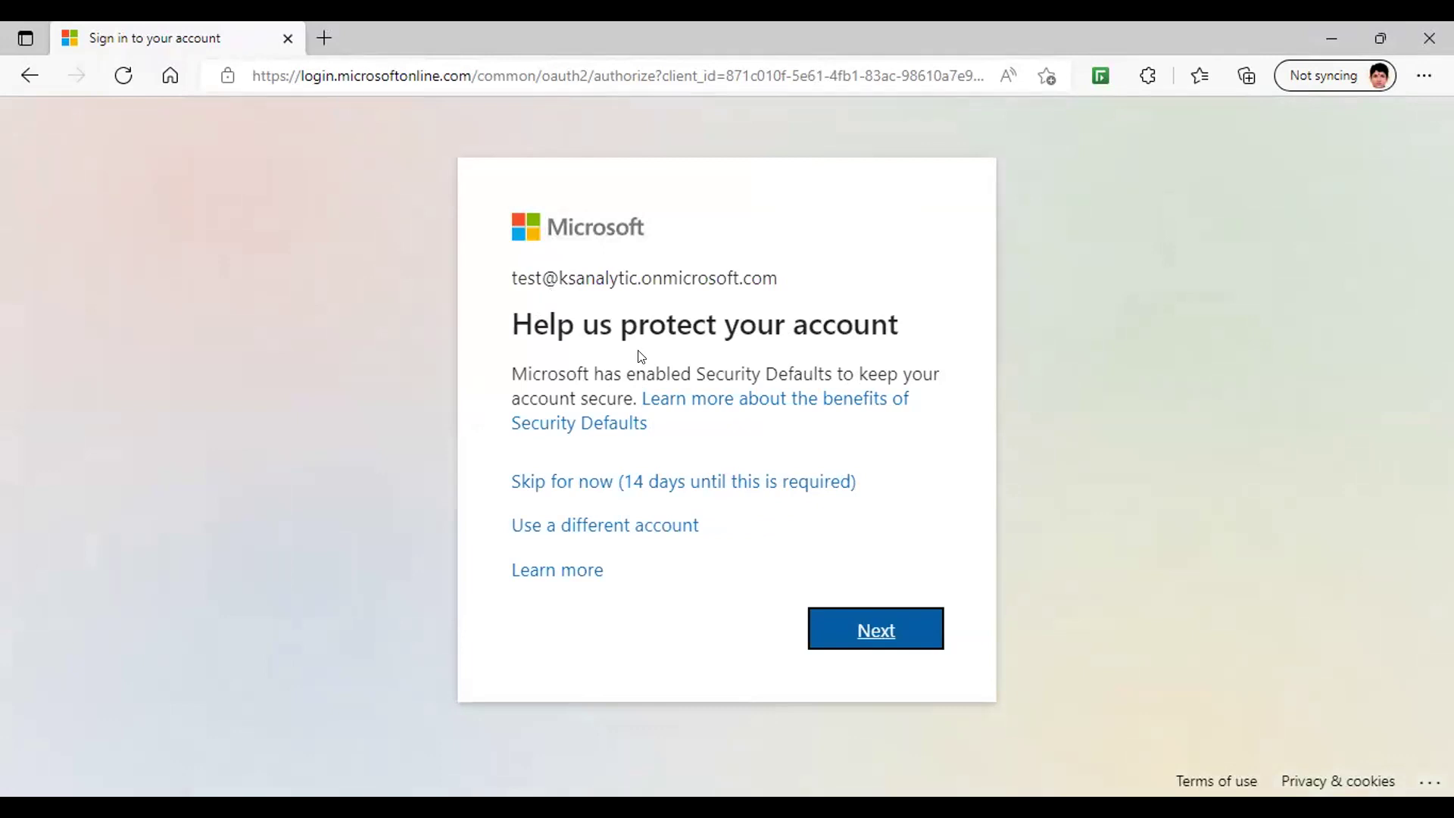
click(868, 629)
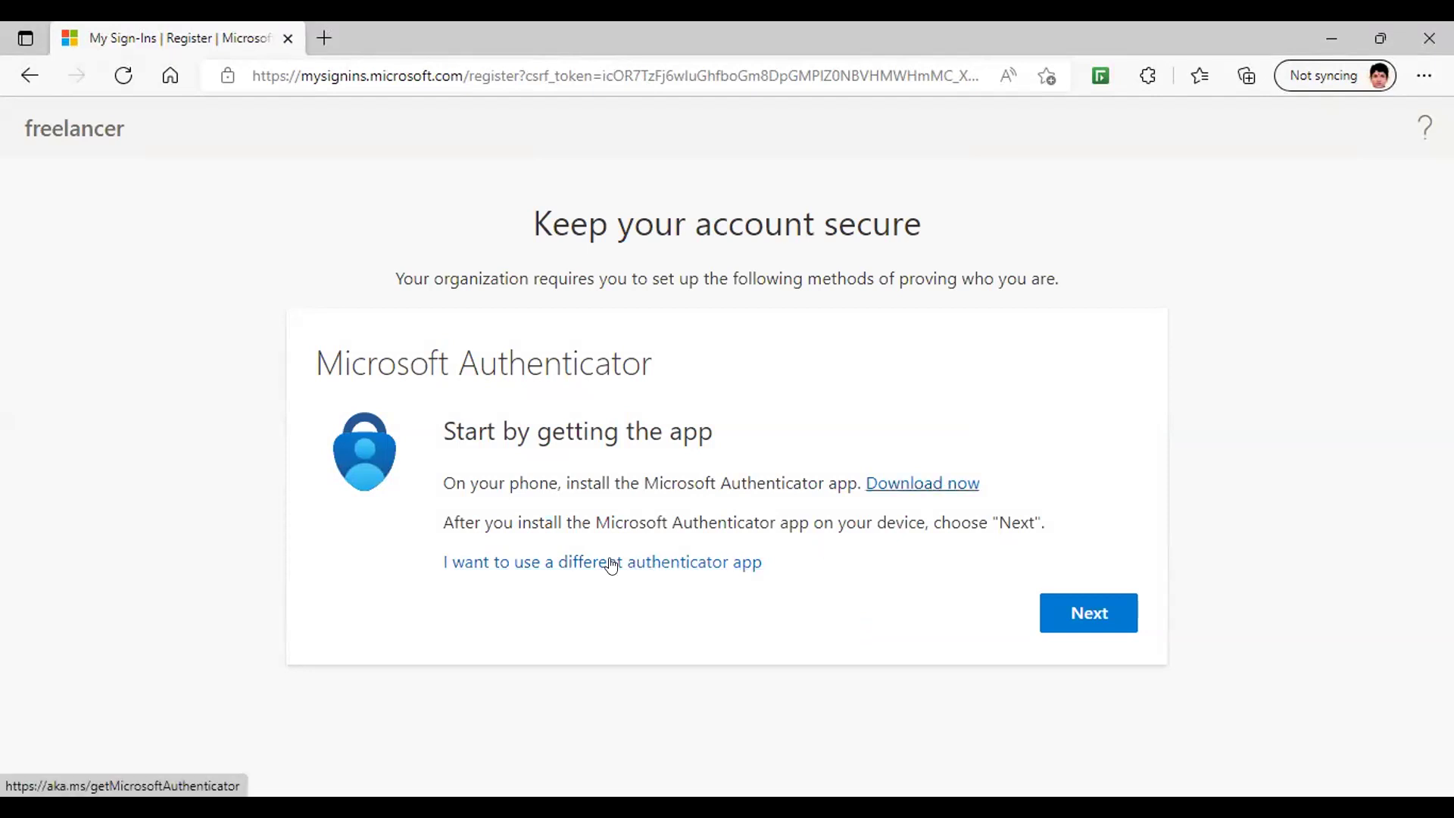
Step from the different-authenticator option back to Microsoft Authenticator's Scan the QR code page.
click(467, 567)
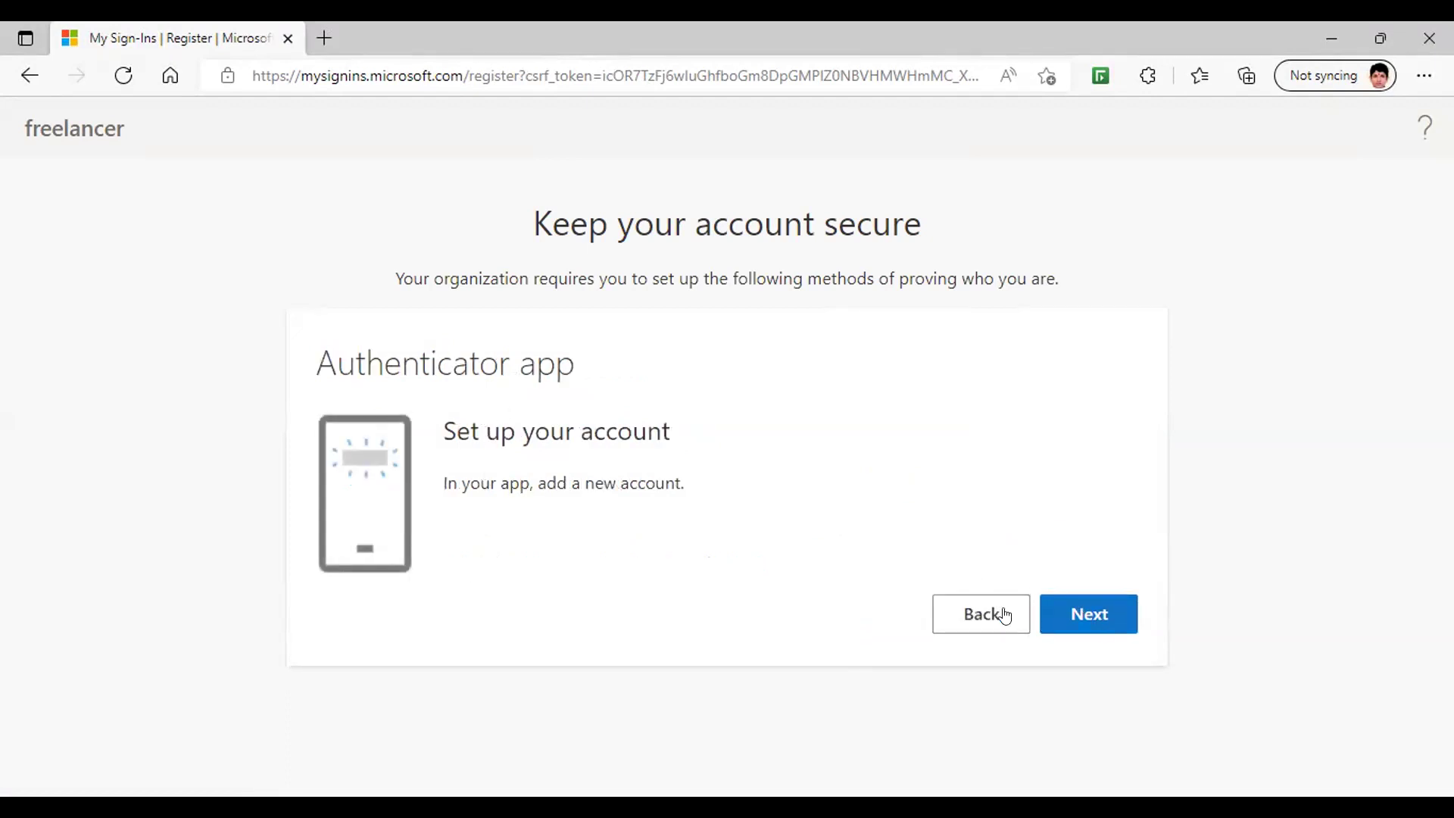
click(1082, 612)
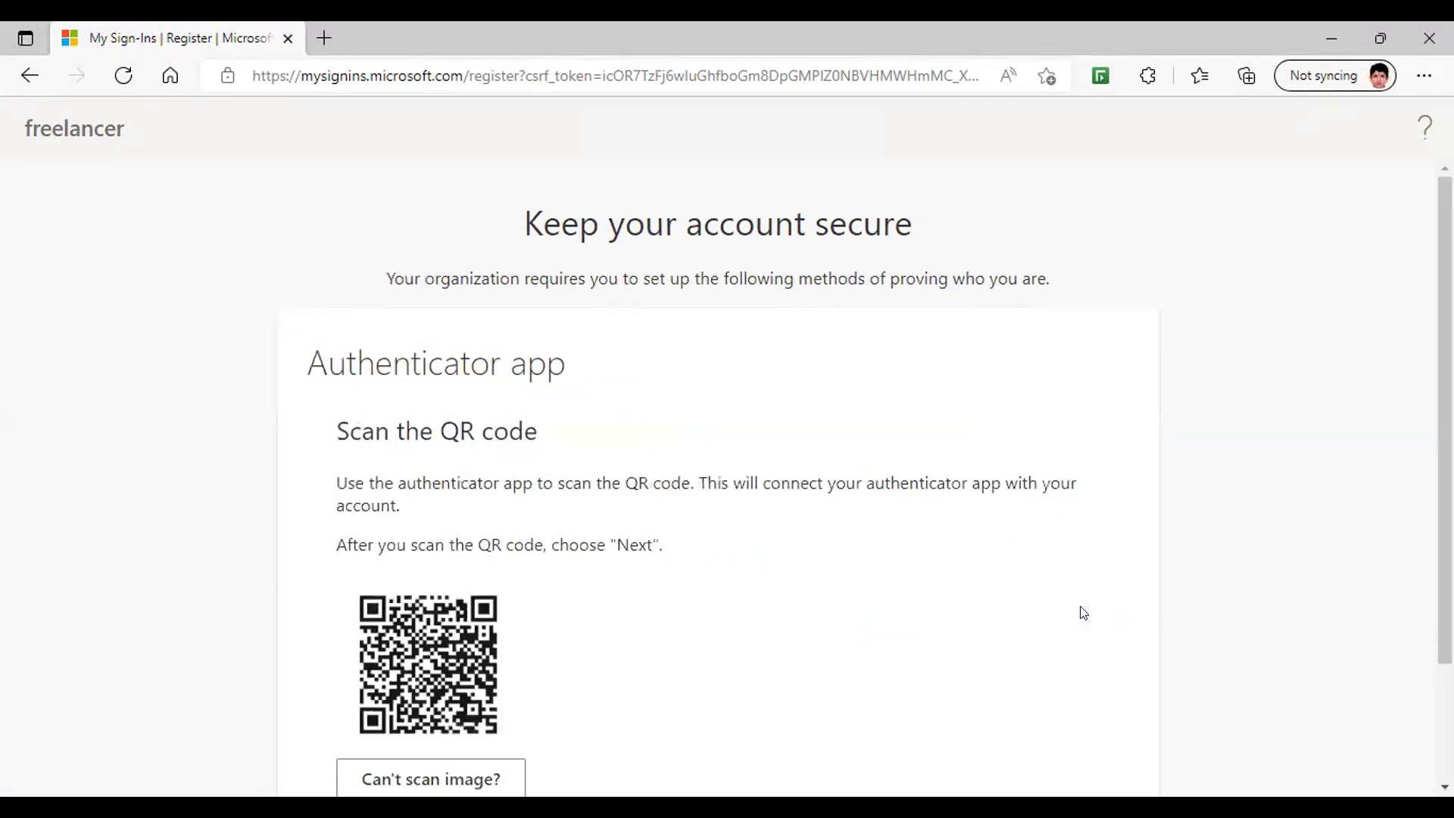
scroll(682, 709, down, 2)
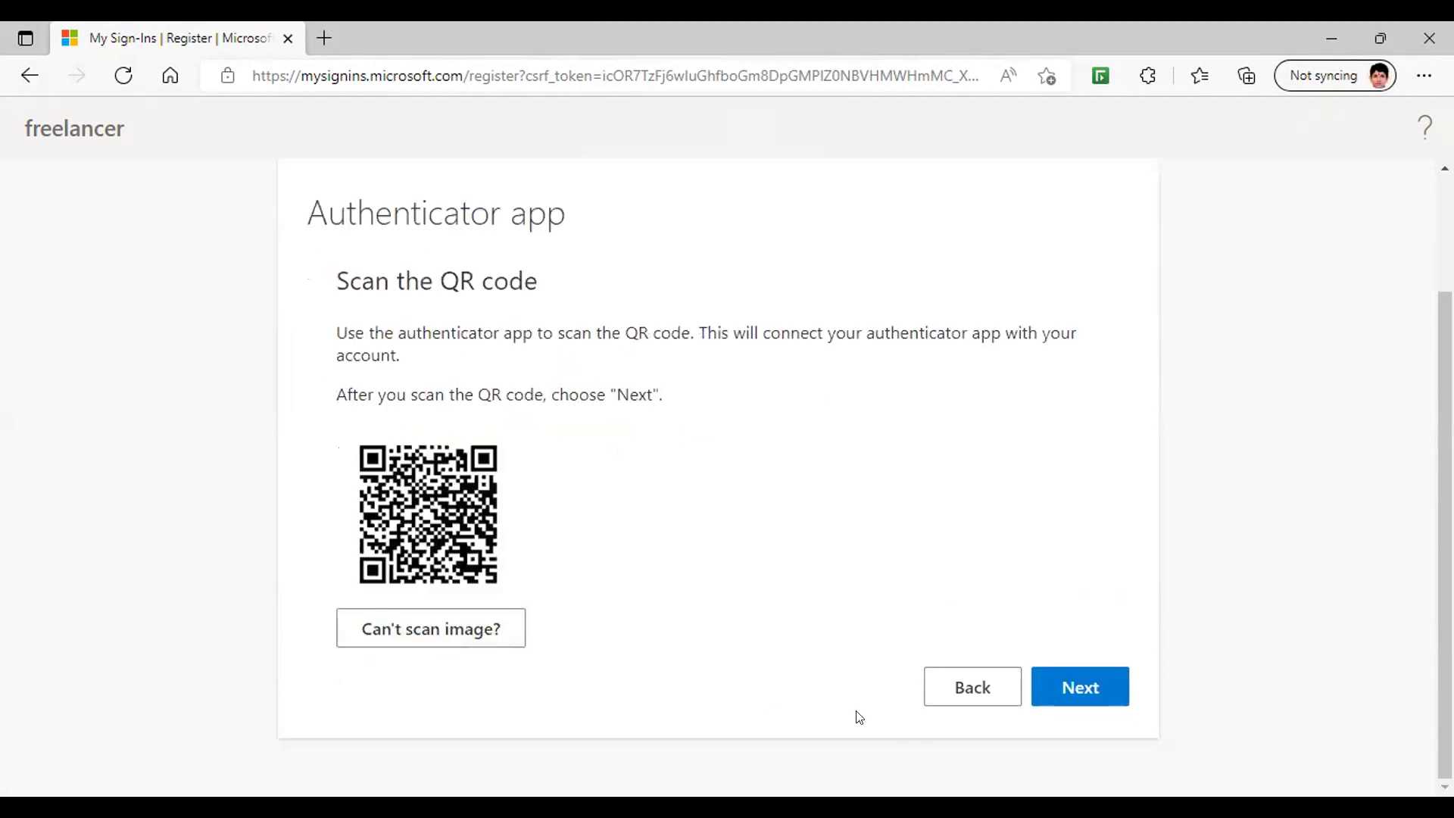
click(957, 692)
click(979, 617)
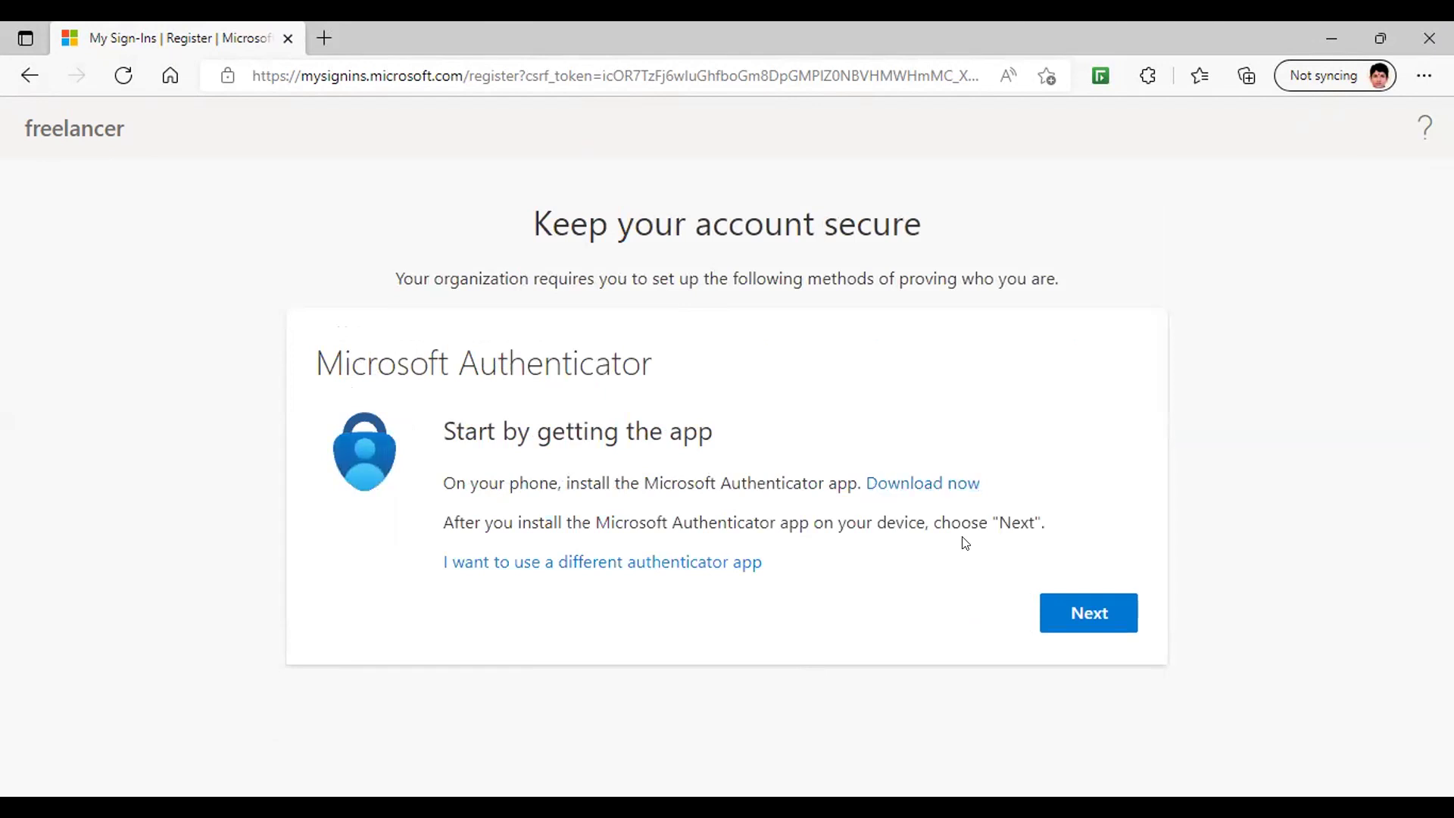
click(1053, 623)
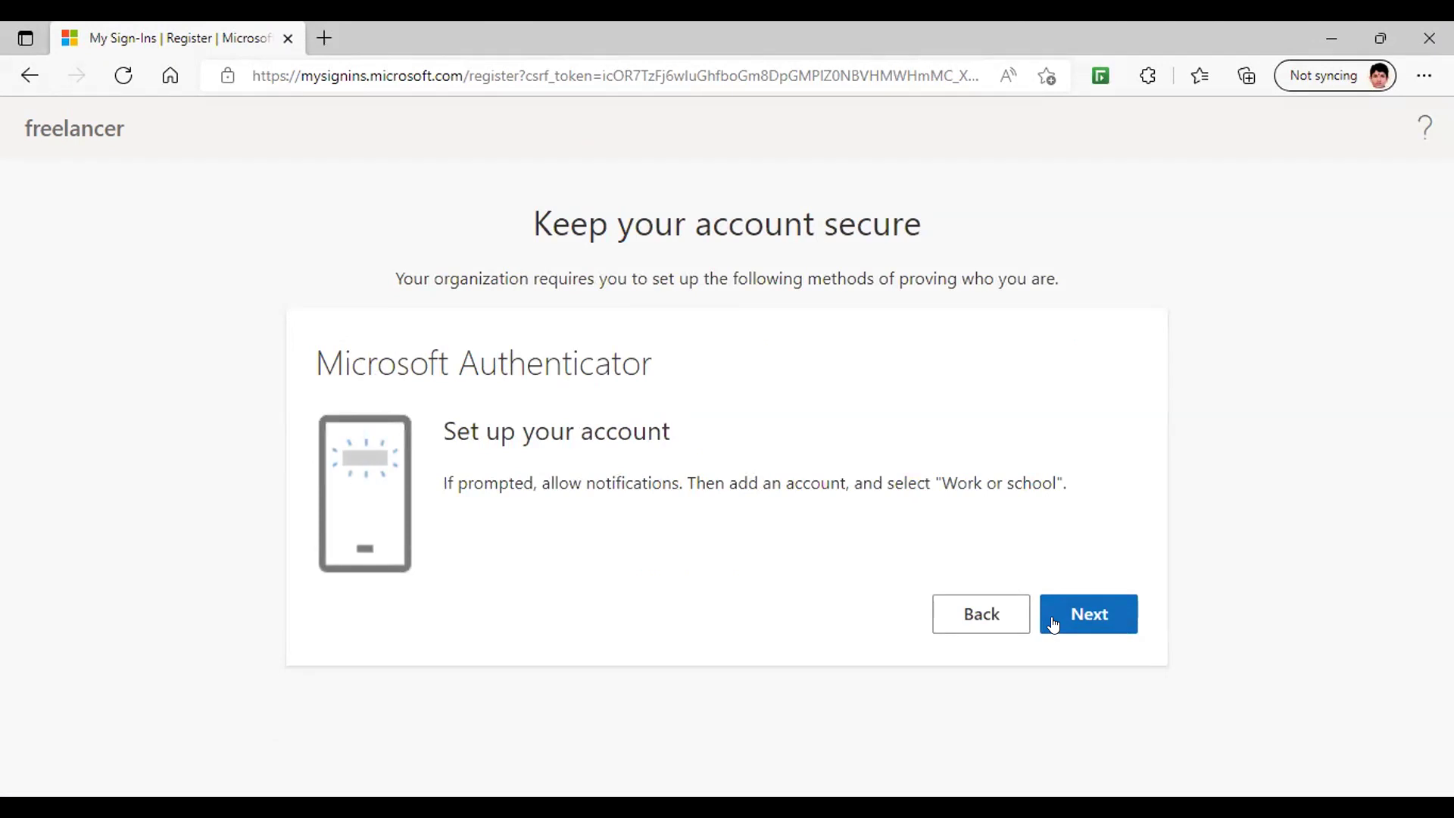
click(1059, 618)
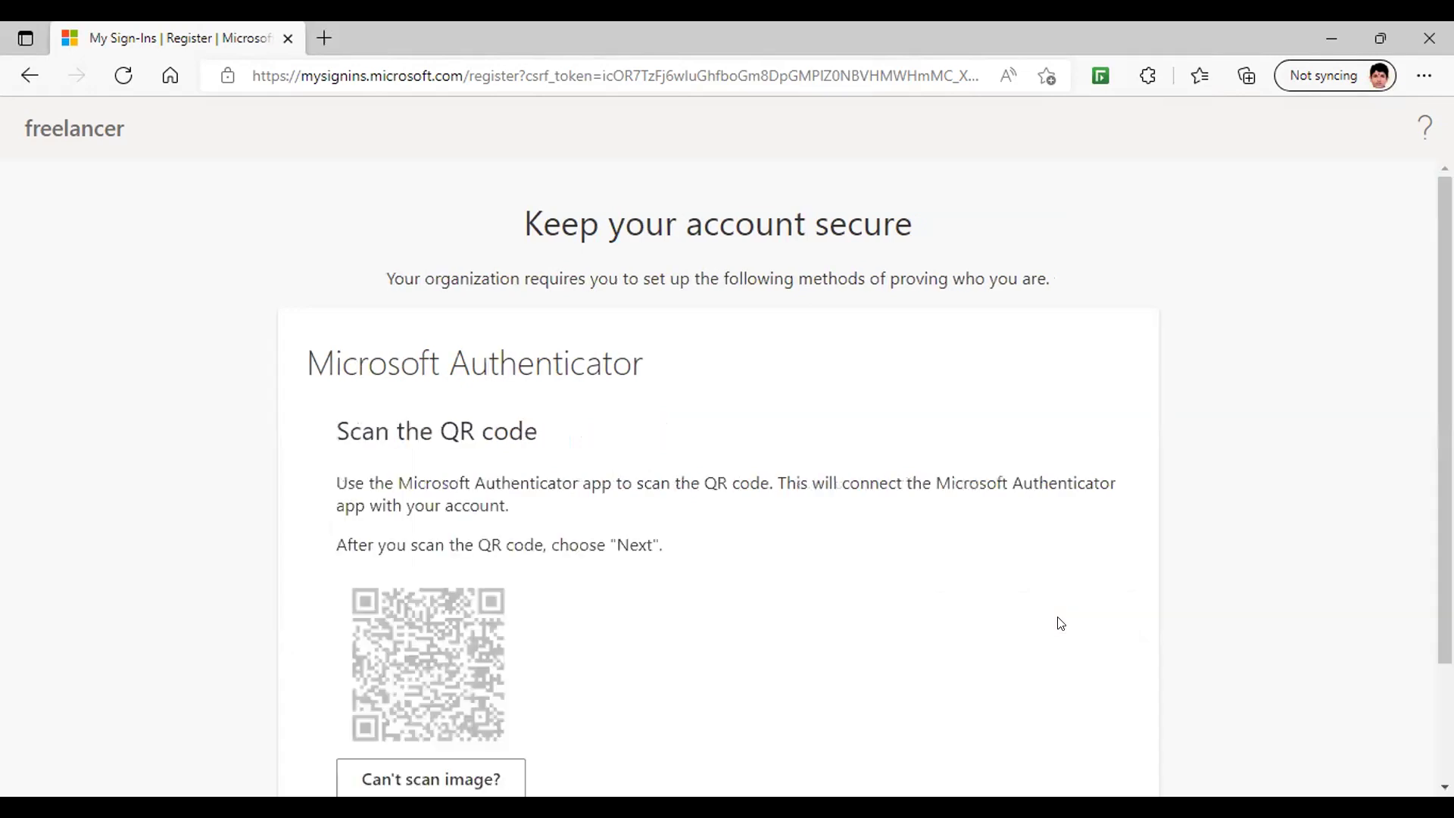
scroll(292, 560, down, 2)
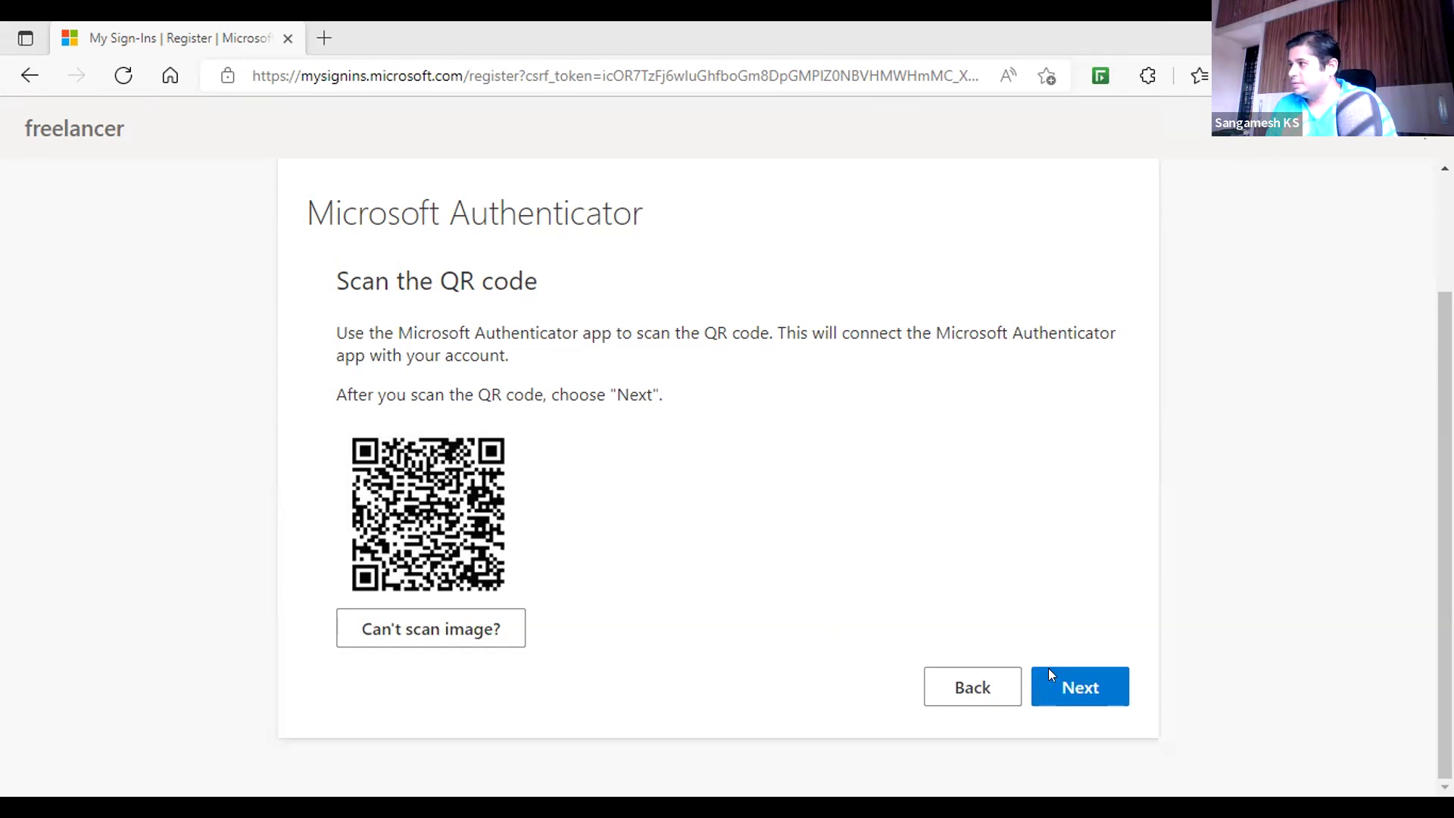
Confirm the scanned QR code, complete registration after phone approval, and finish with Done.
click(1089, 687)
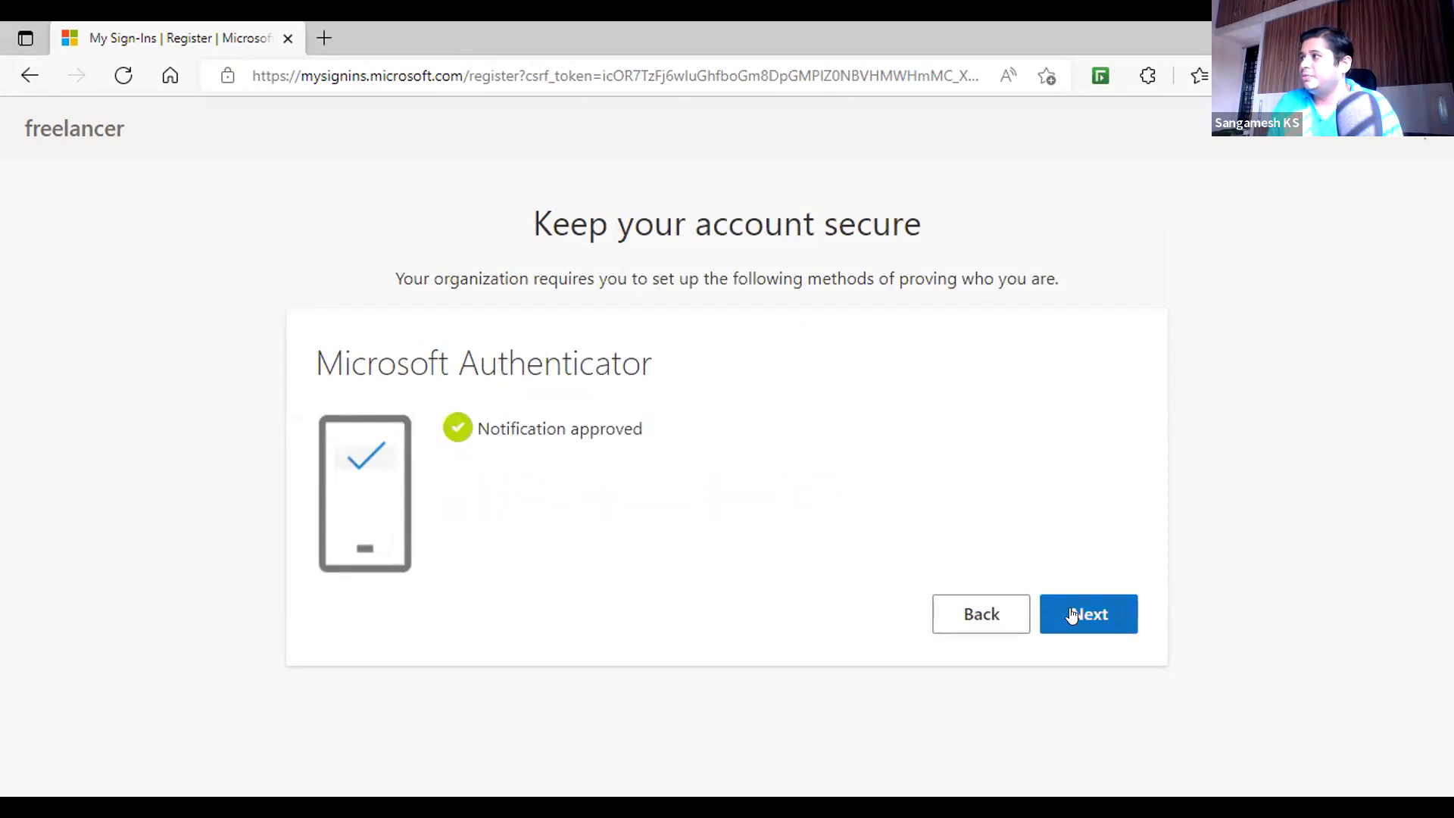
click(1068, 604)
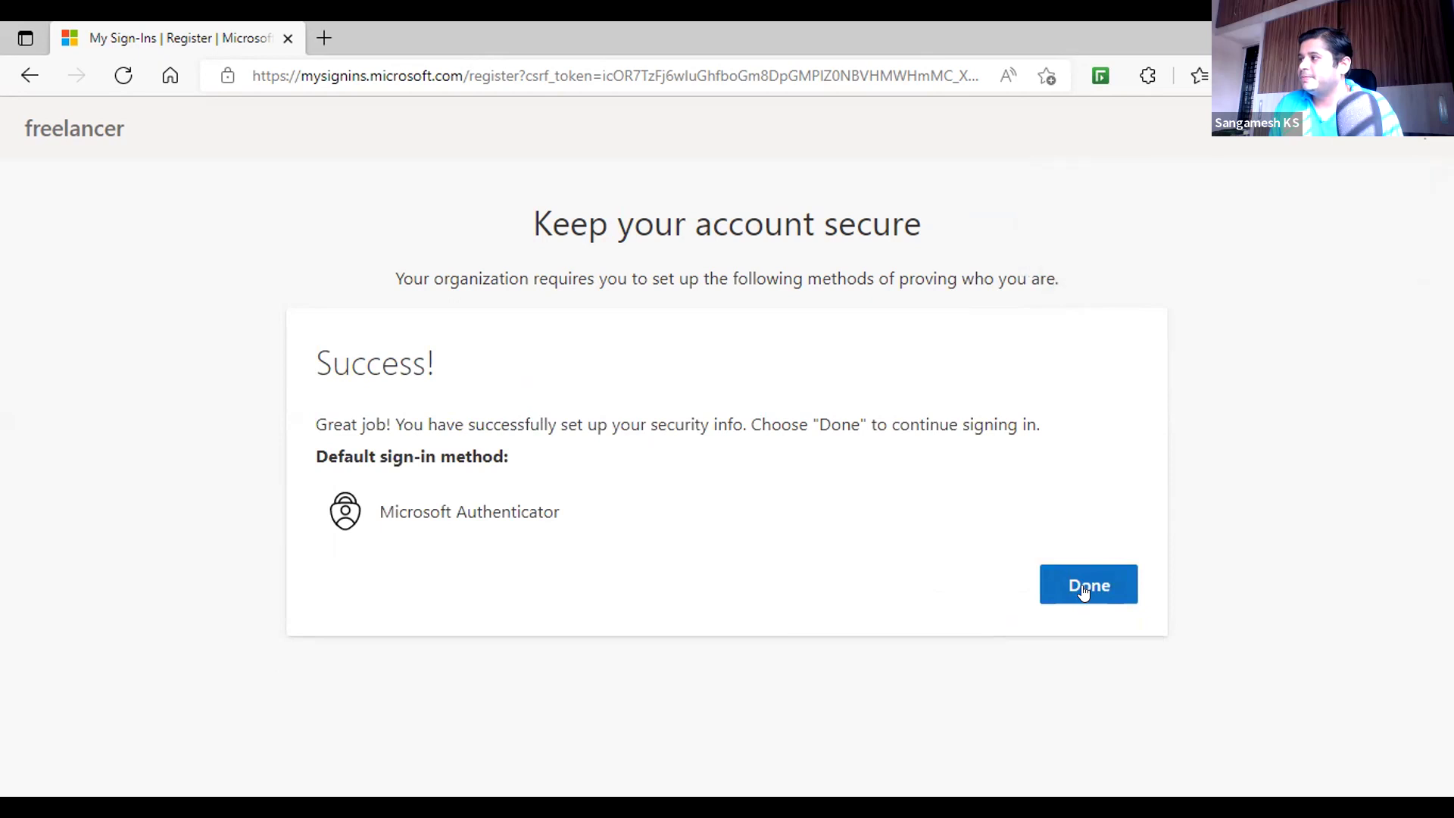
click(1083, 590)
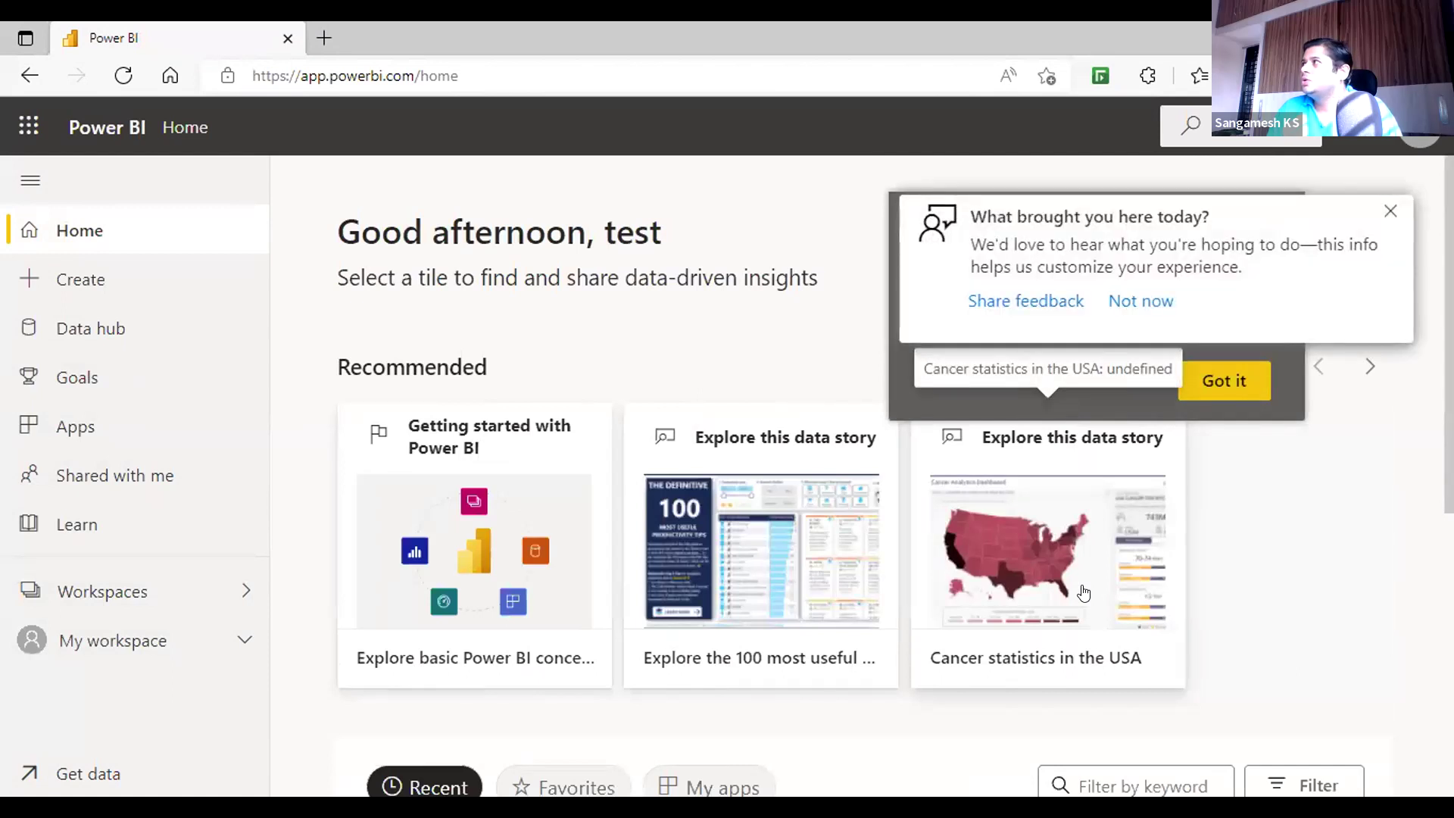
Dismiss the feedback question and page layout popups on the Power BI home page.
click(1391, 213)
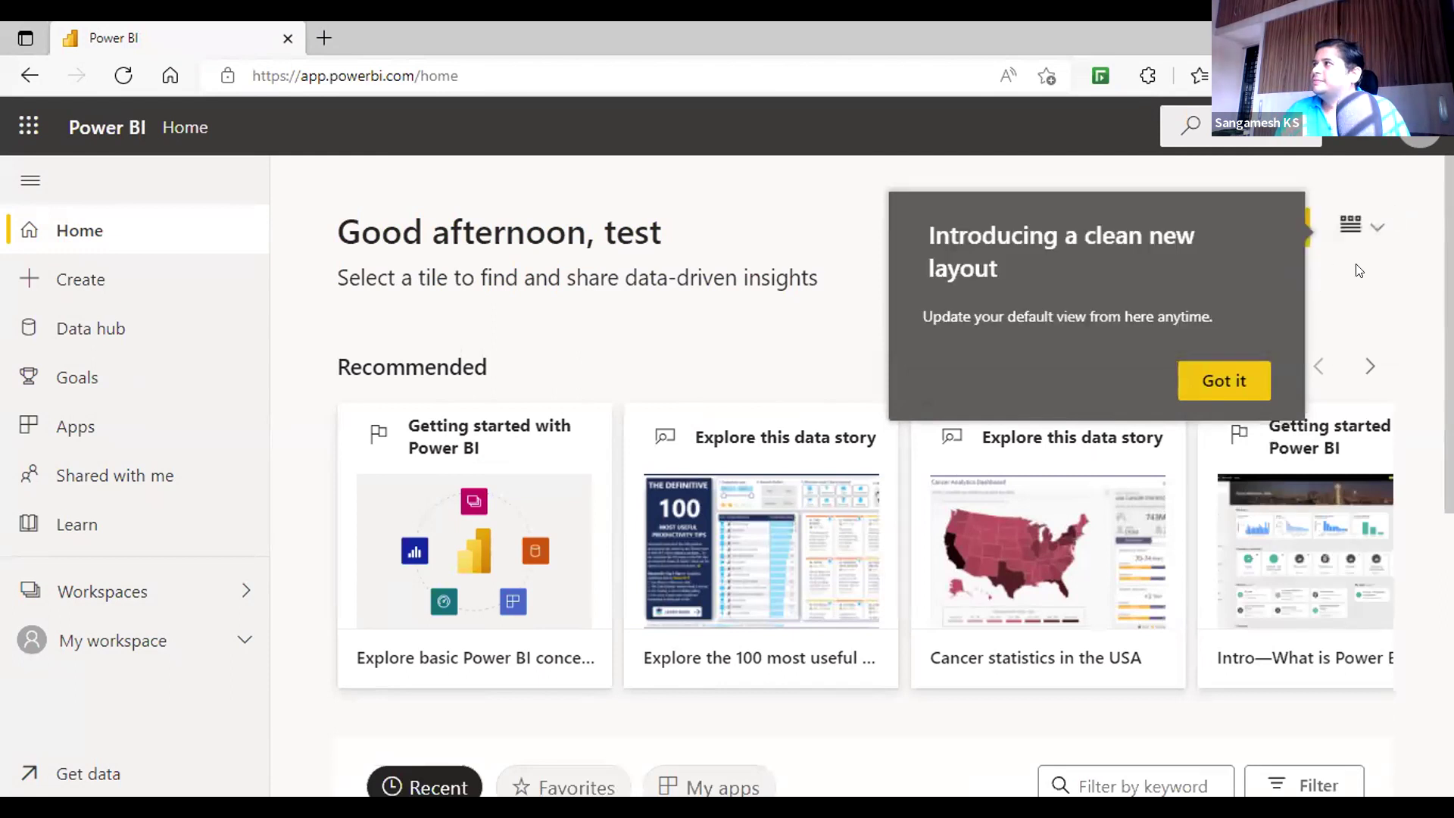
click(1362, 226)
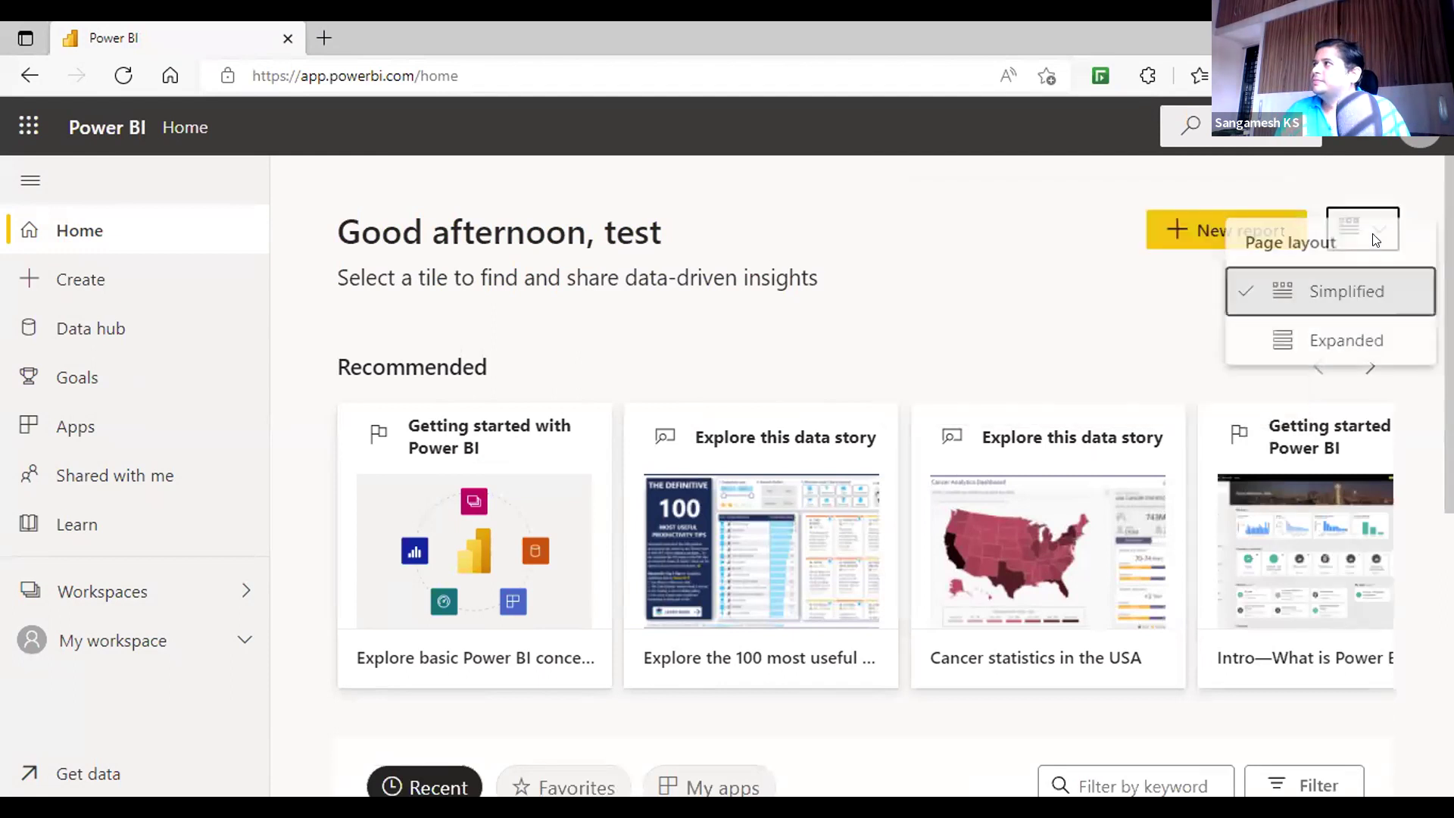
click(1171, 256)
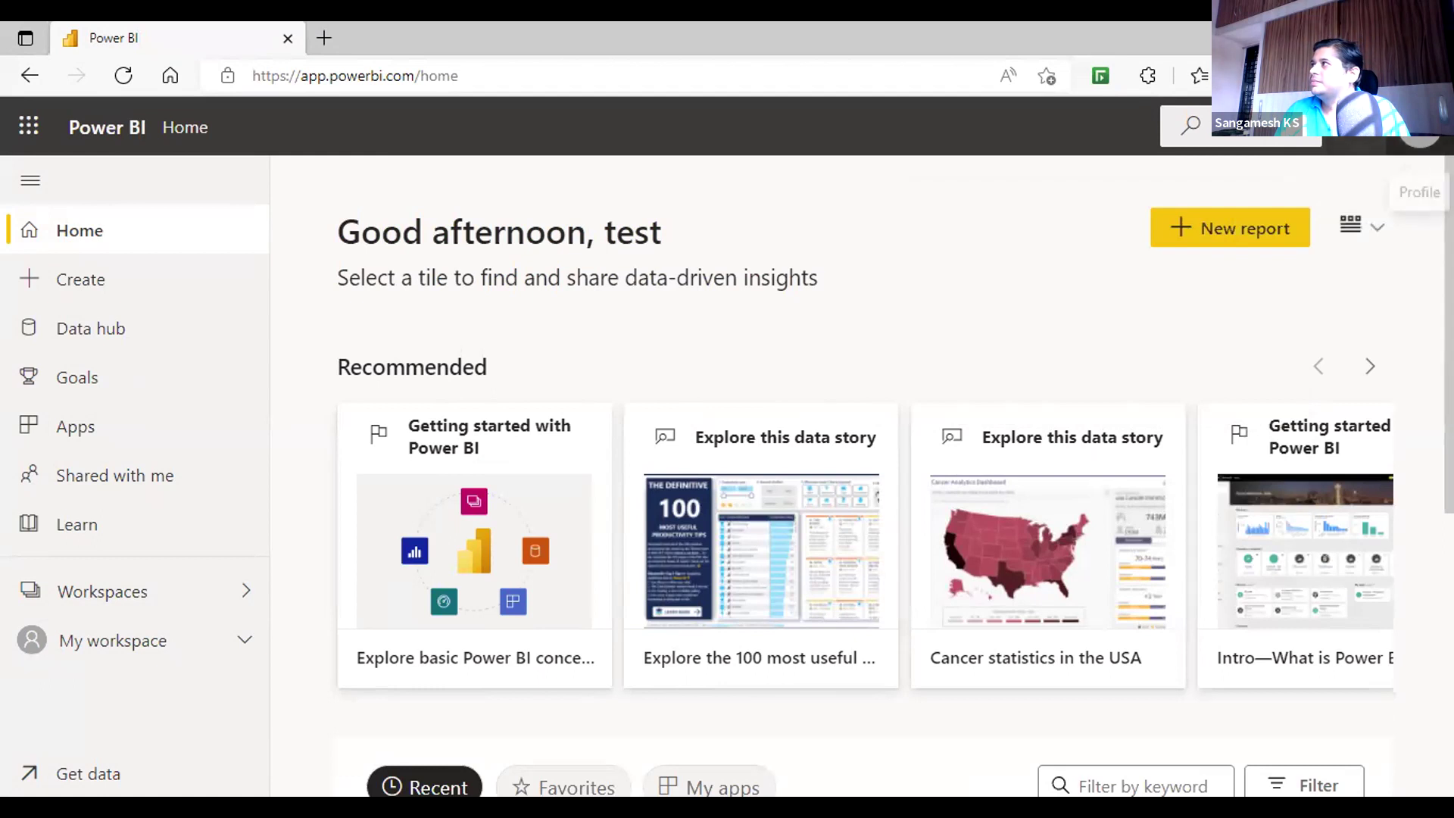
Check the account's Premium Per User license after a reload, then show Workspaces.
click(1420, 136)
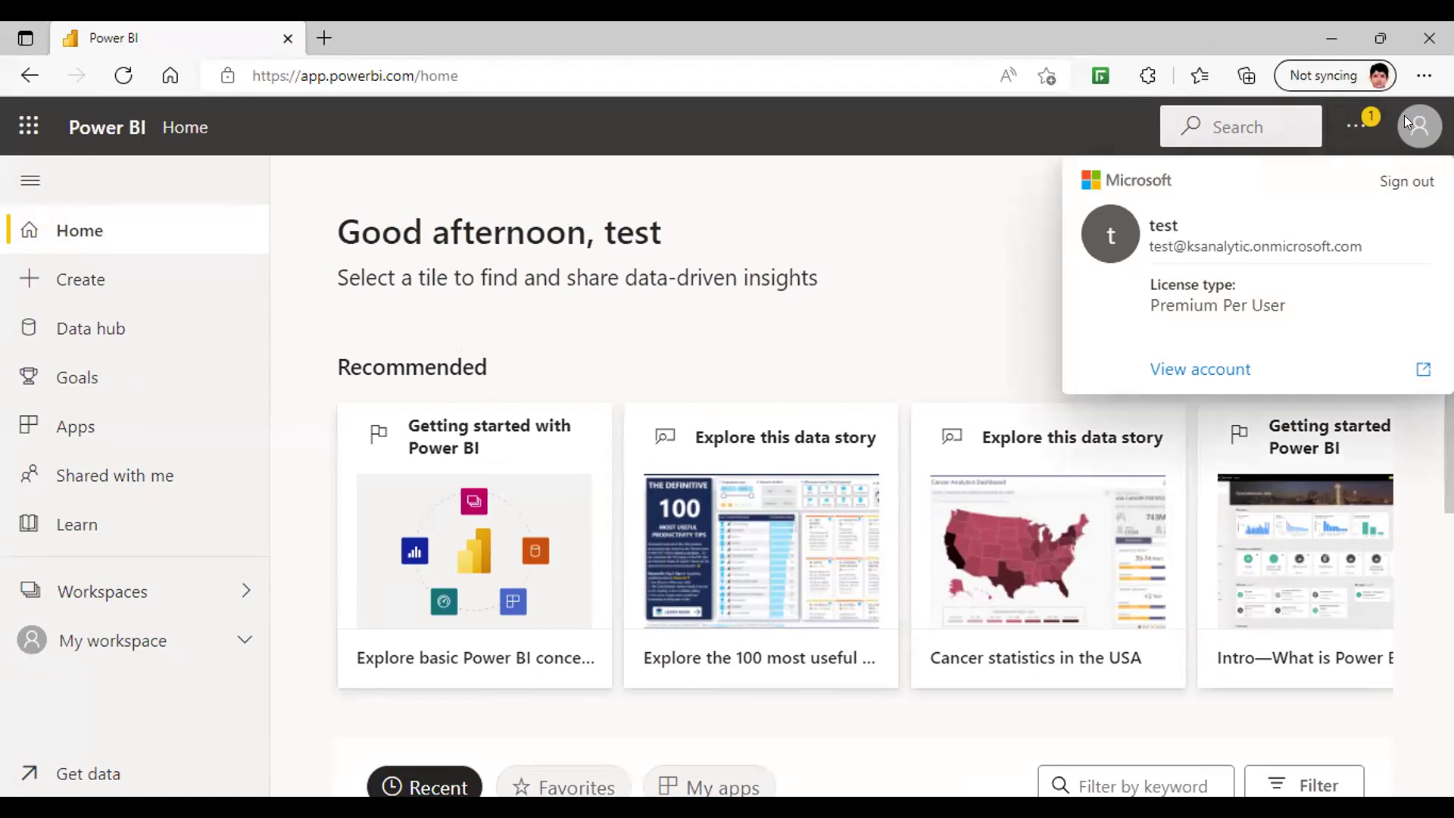
click(123, 75)
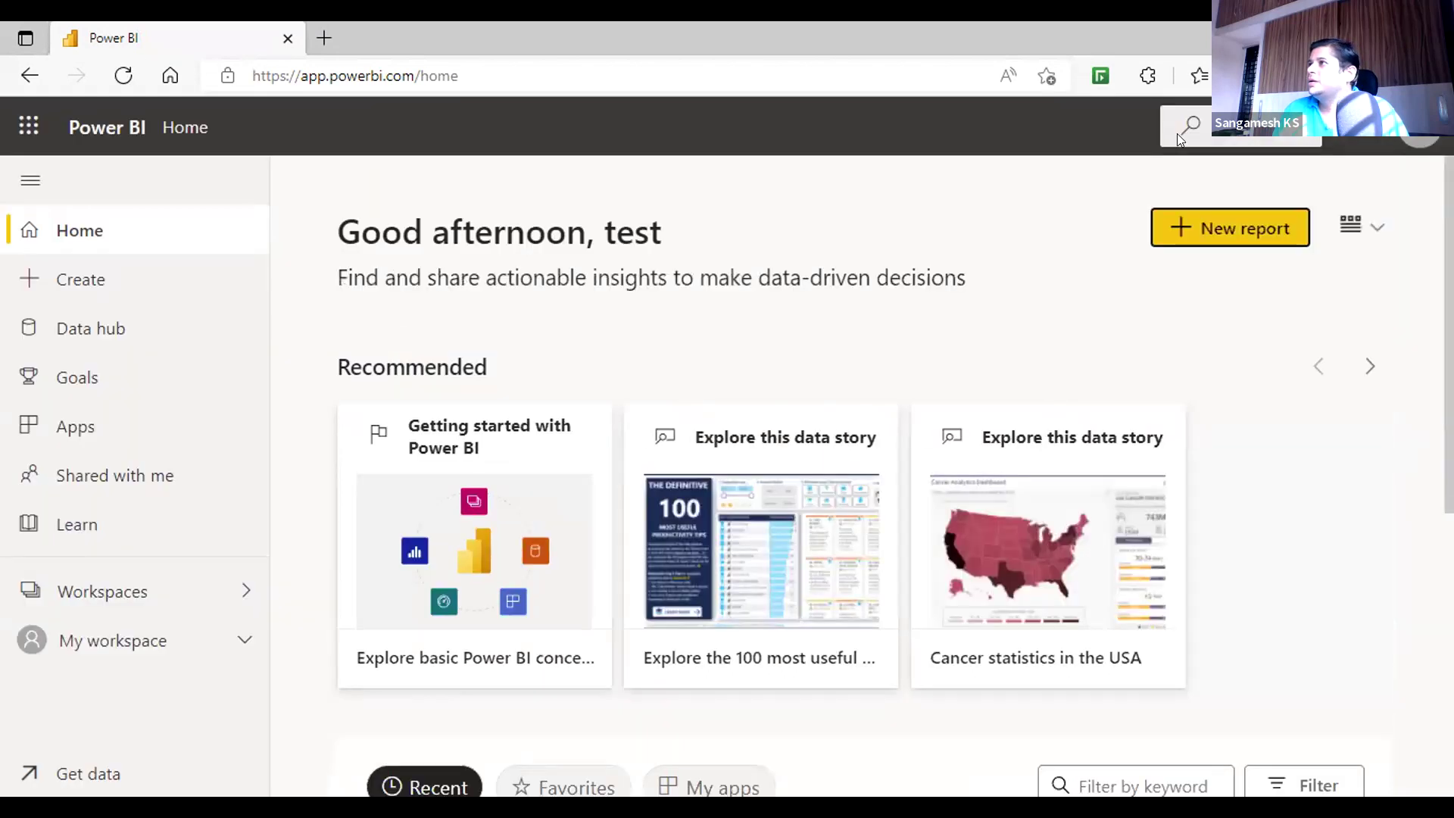
click(1410, 138)
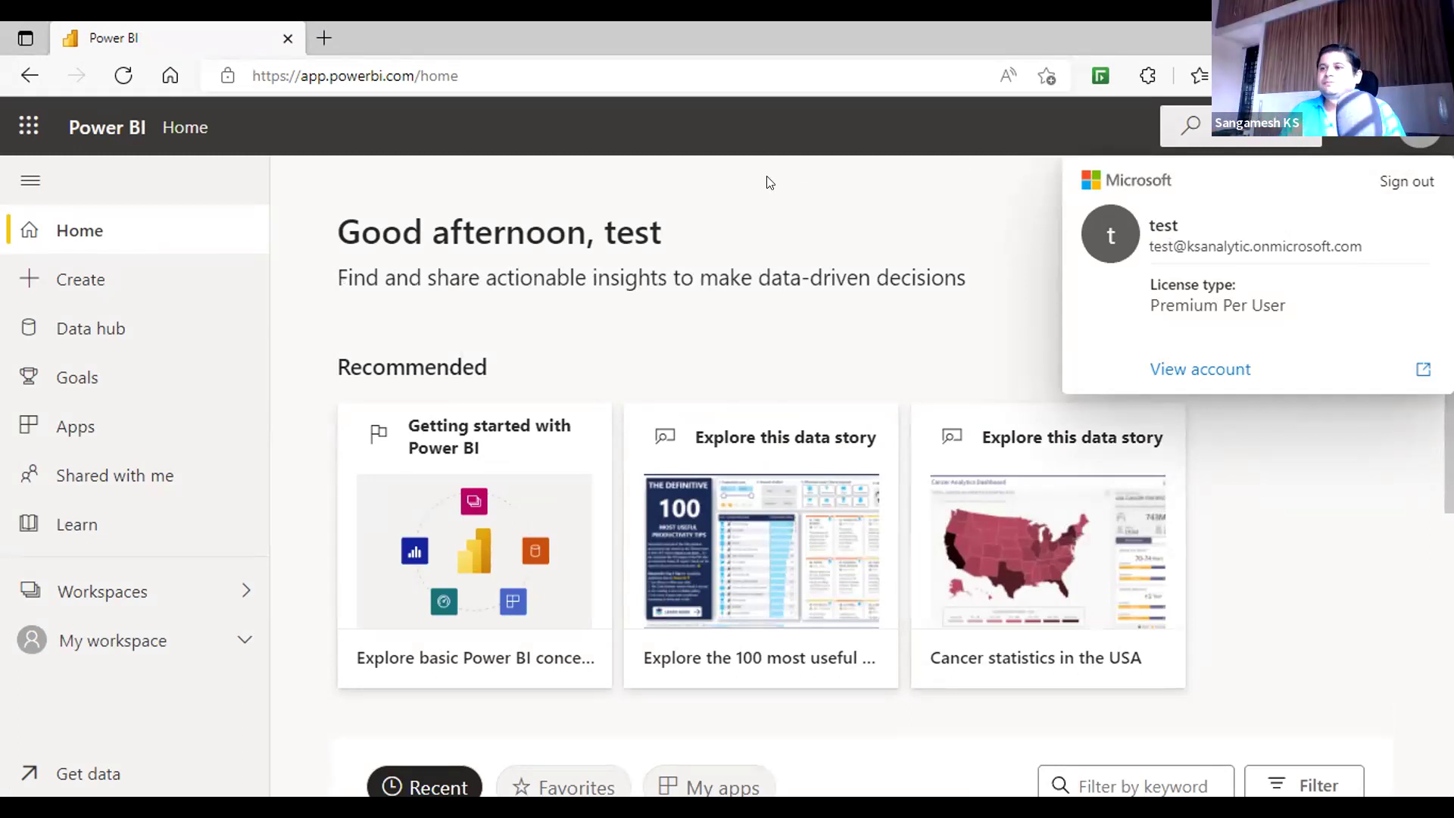
click(142, 591)
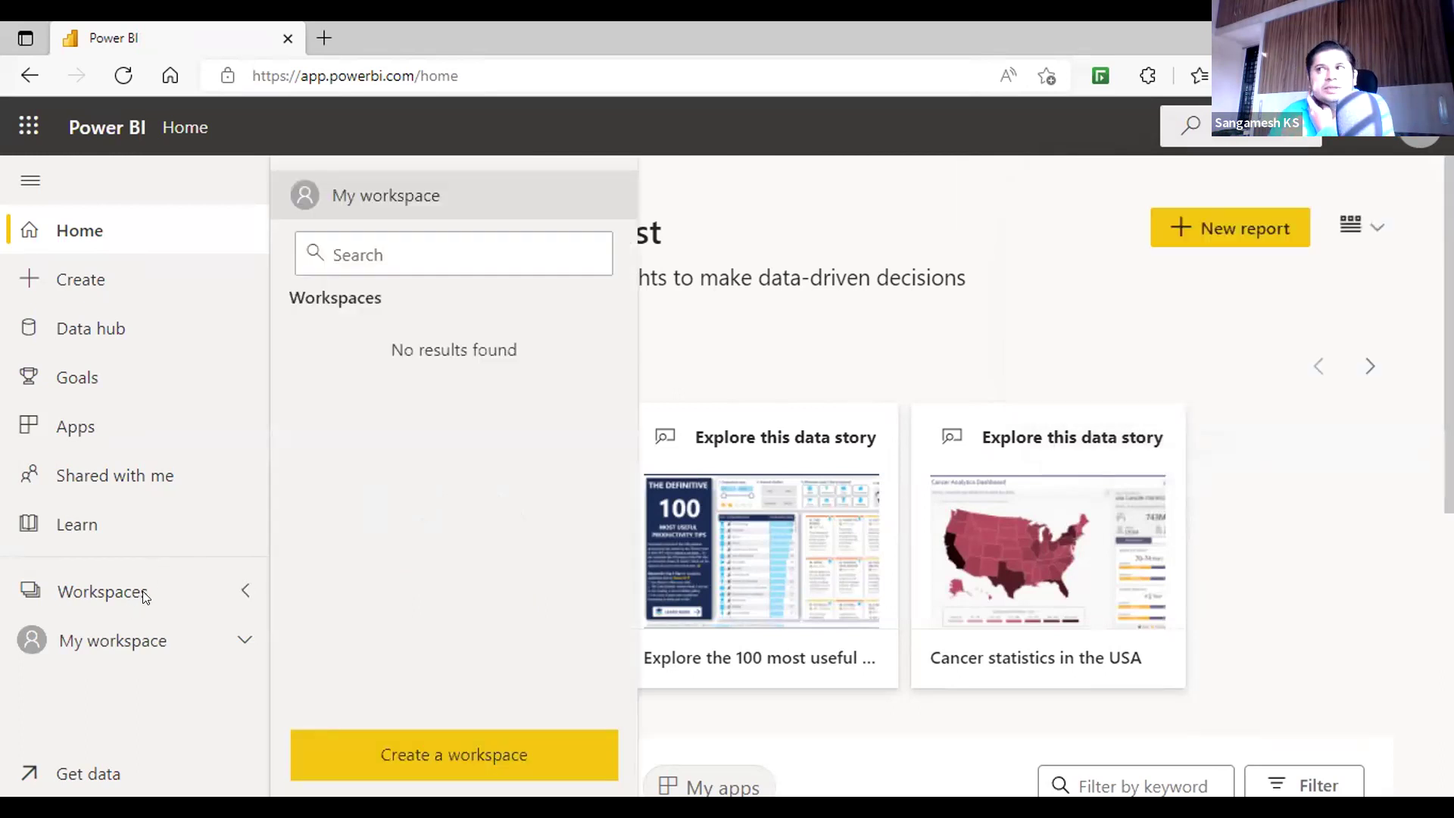
Create and save workspace 'Canpack' with description 'Production data'.
click(413, 753)
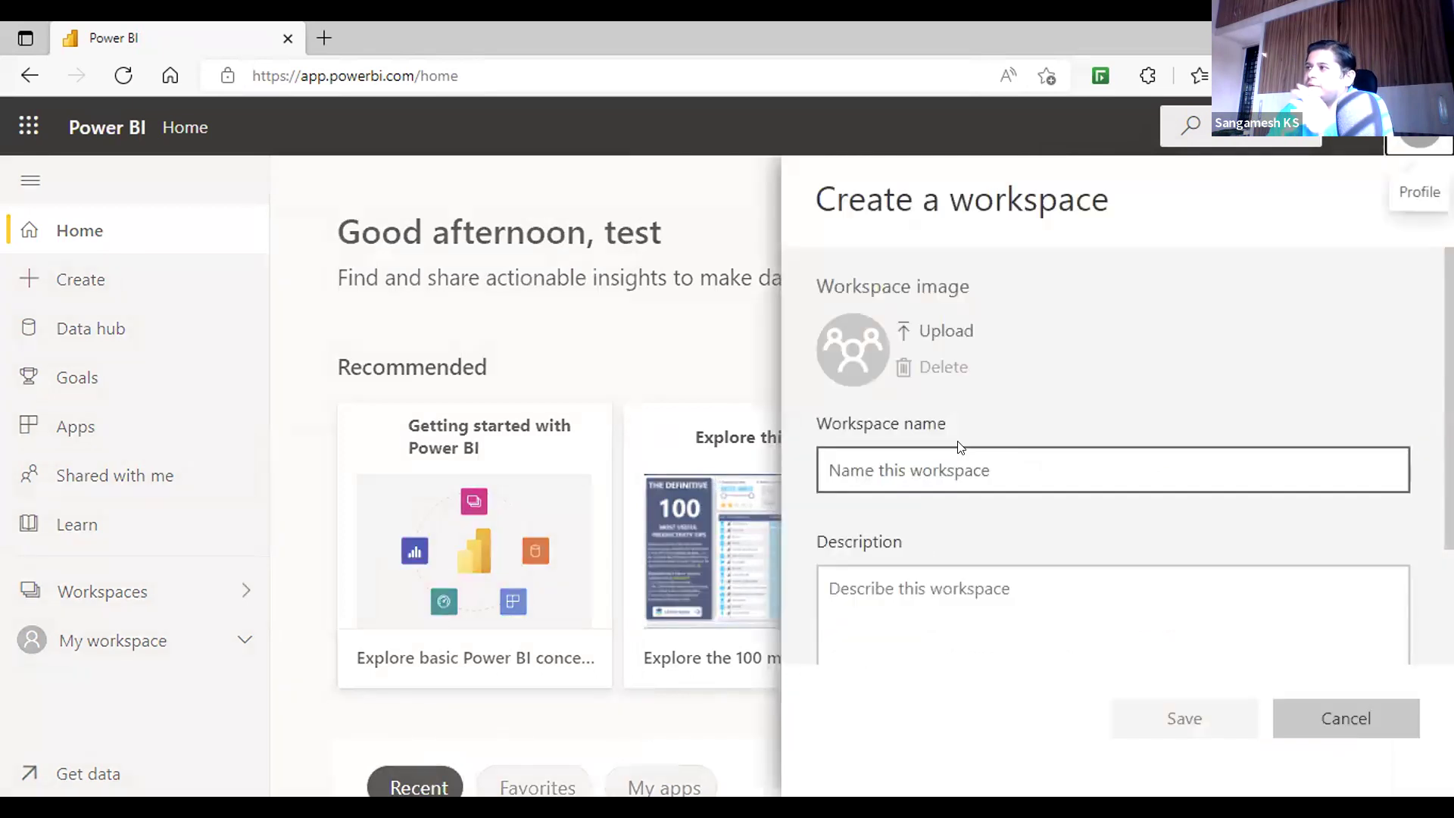
click(943, 460)
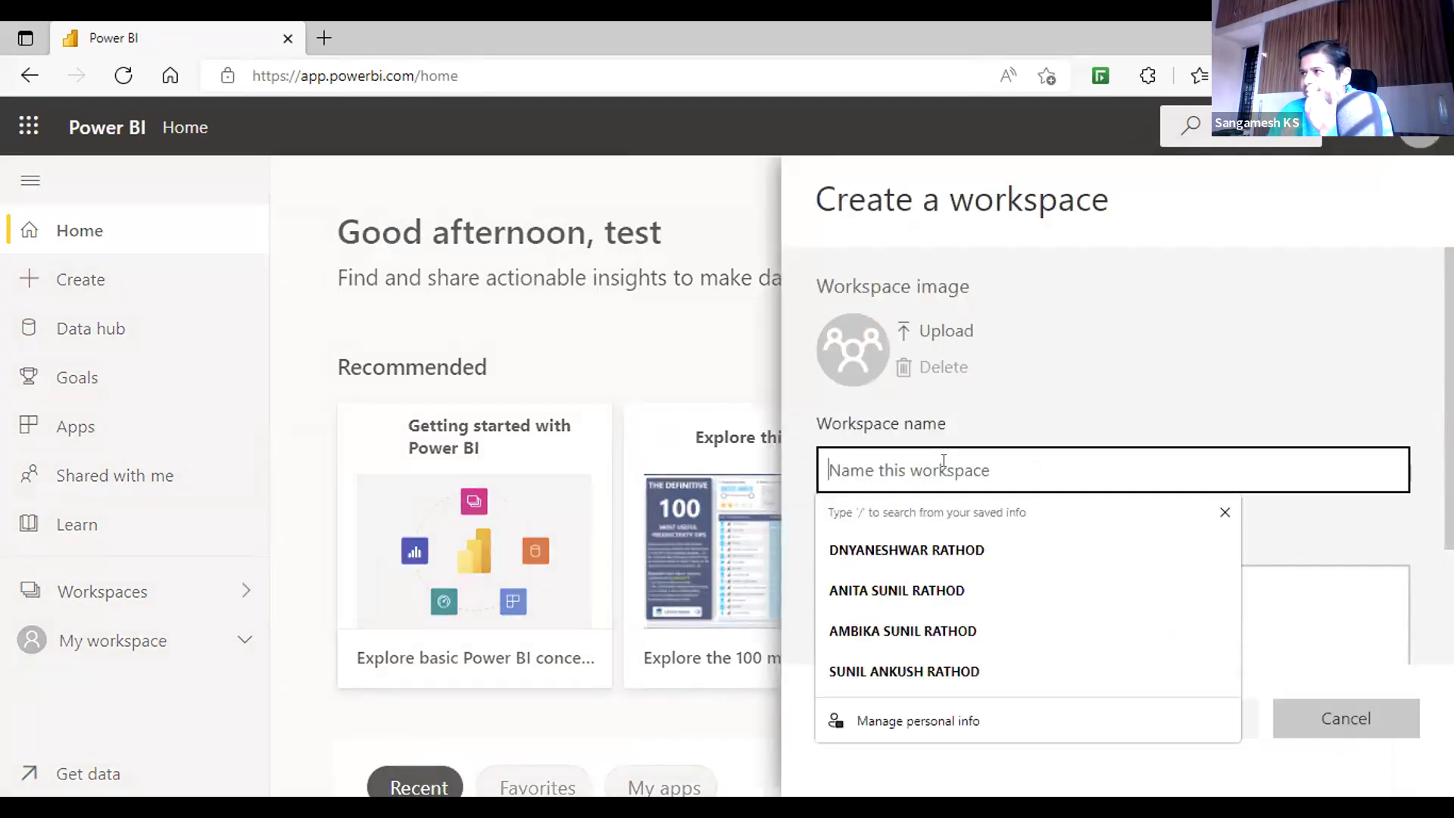
text(Canpack)
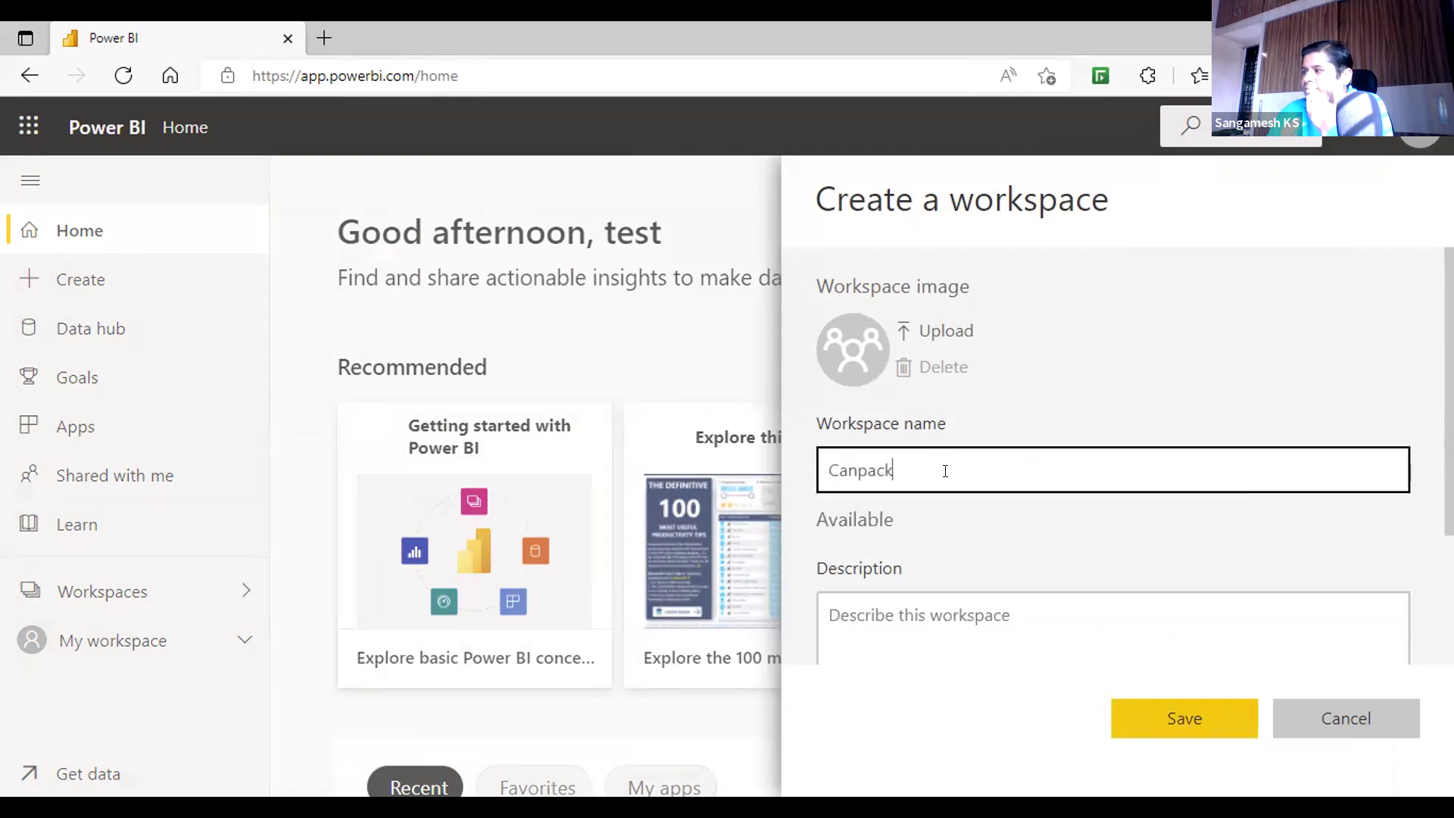
click(932, 597)
text(P)
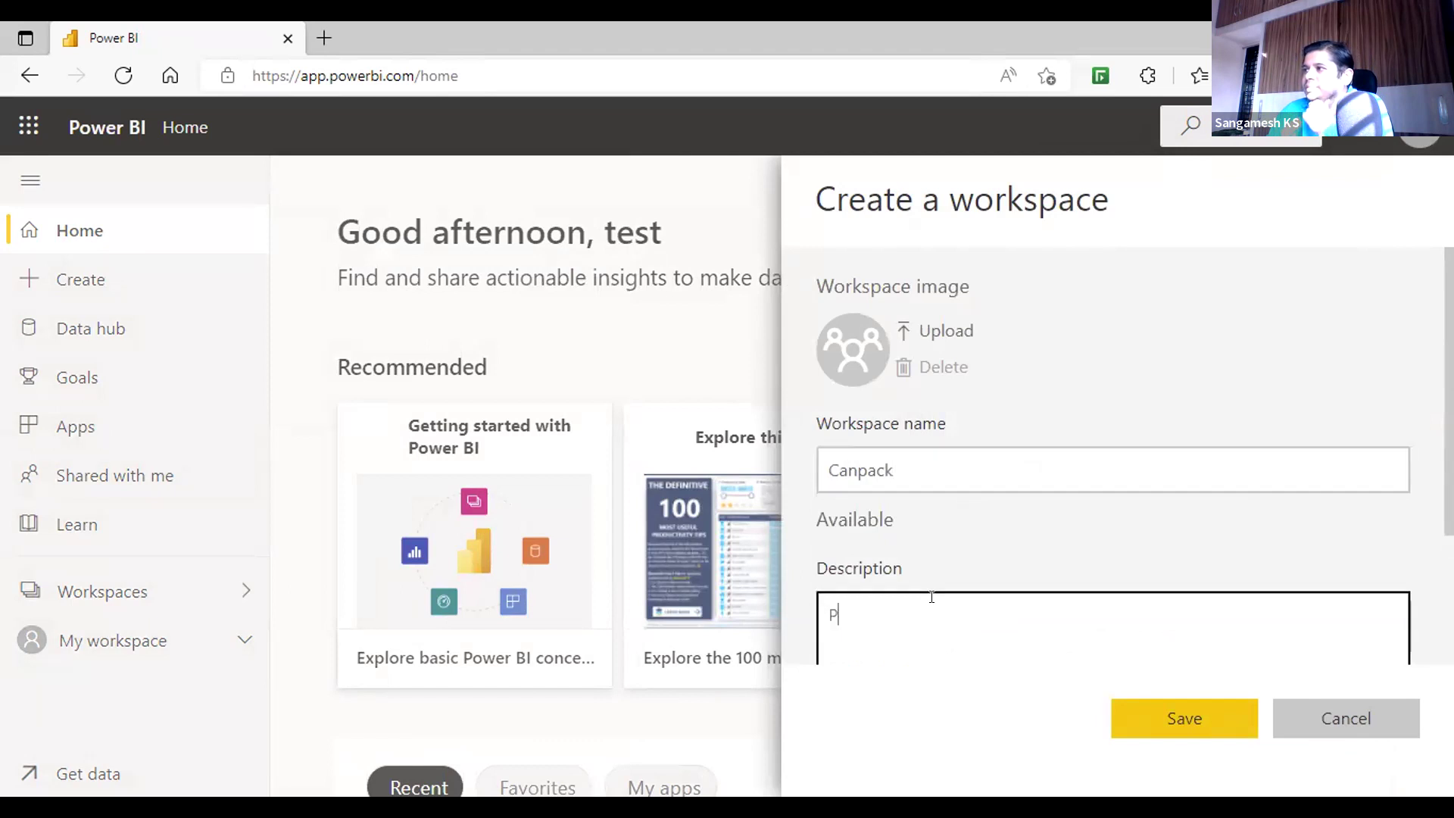
text(roduction data)
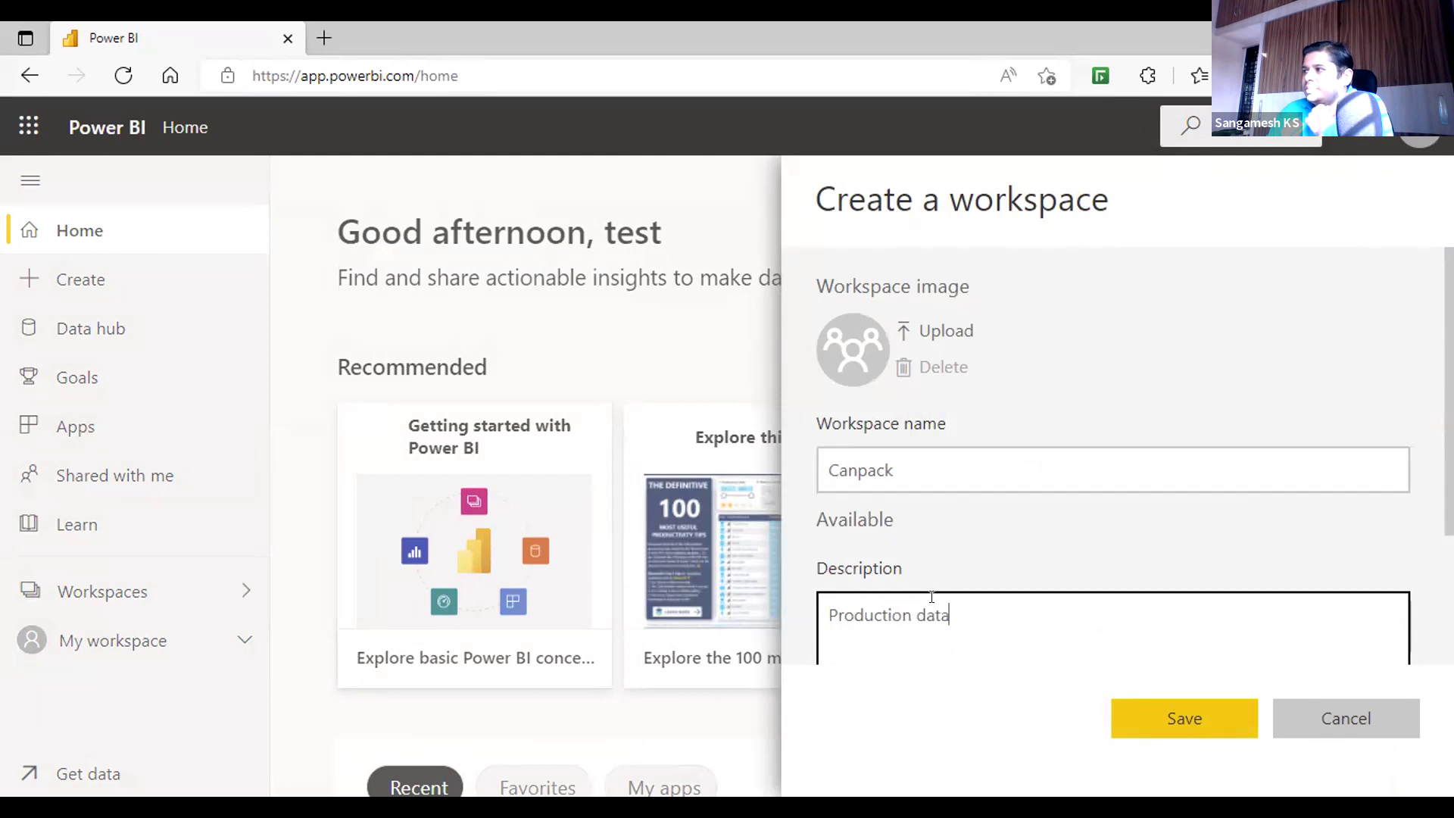
click(1193, 717)
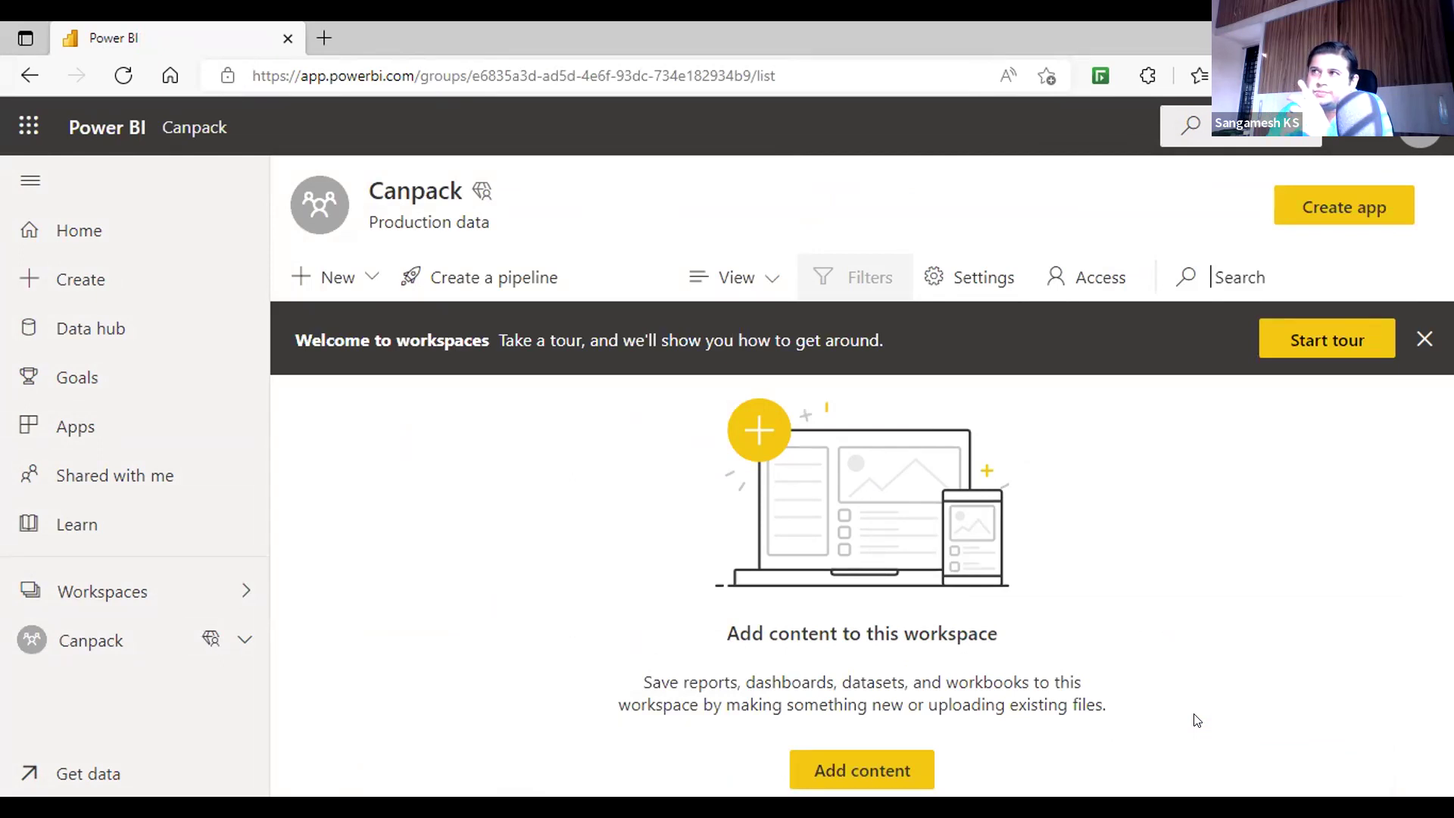
Show the New dropdown of item types in the Canpack workspace.
click(333, 280)
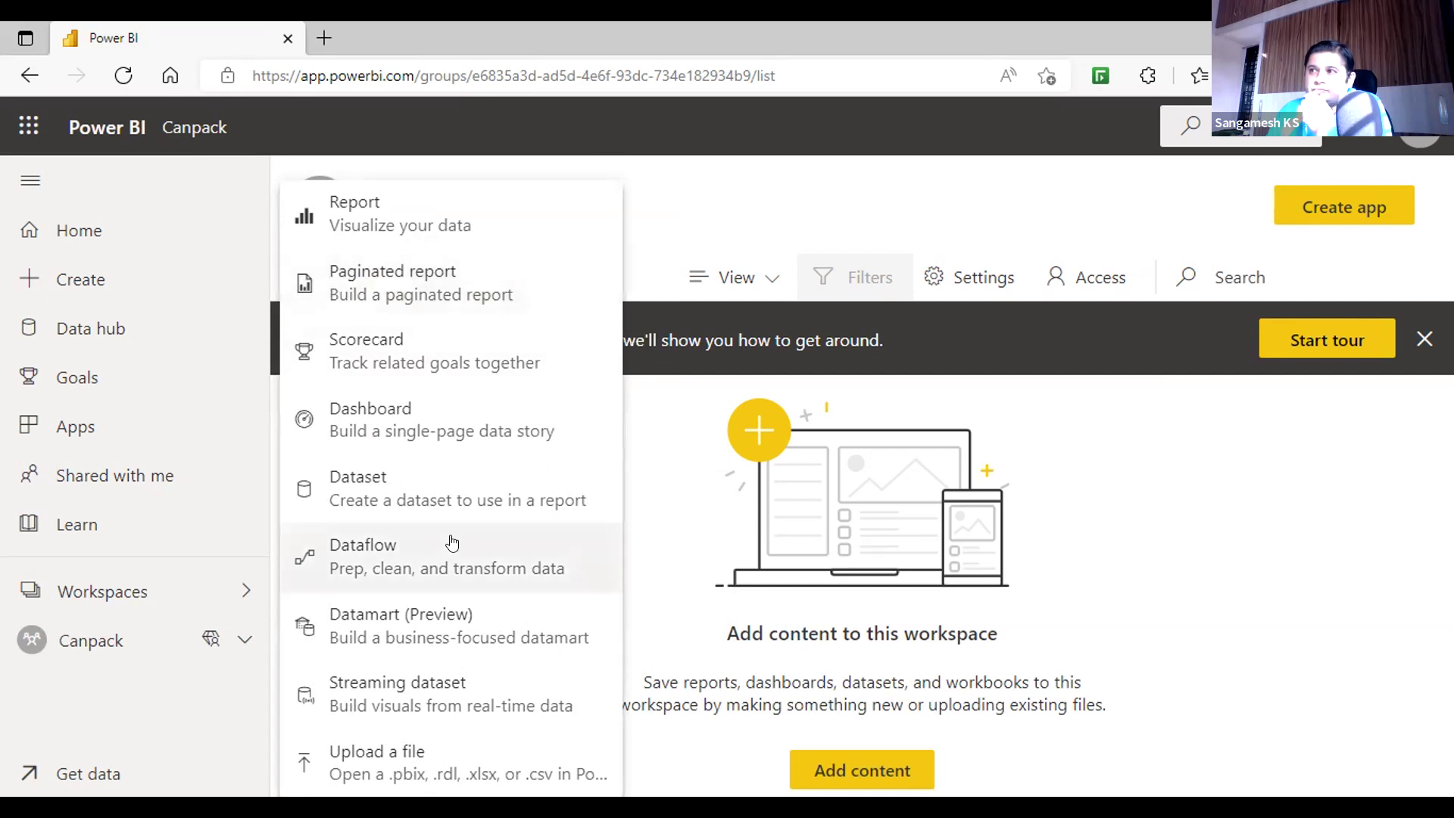
Choose Dataflow from New and accept creating a datamart instead.
click(399, 547)
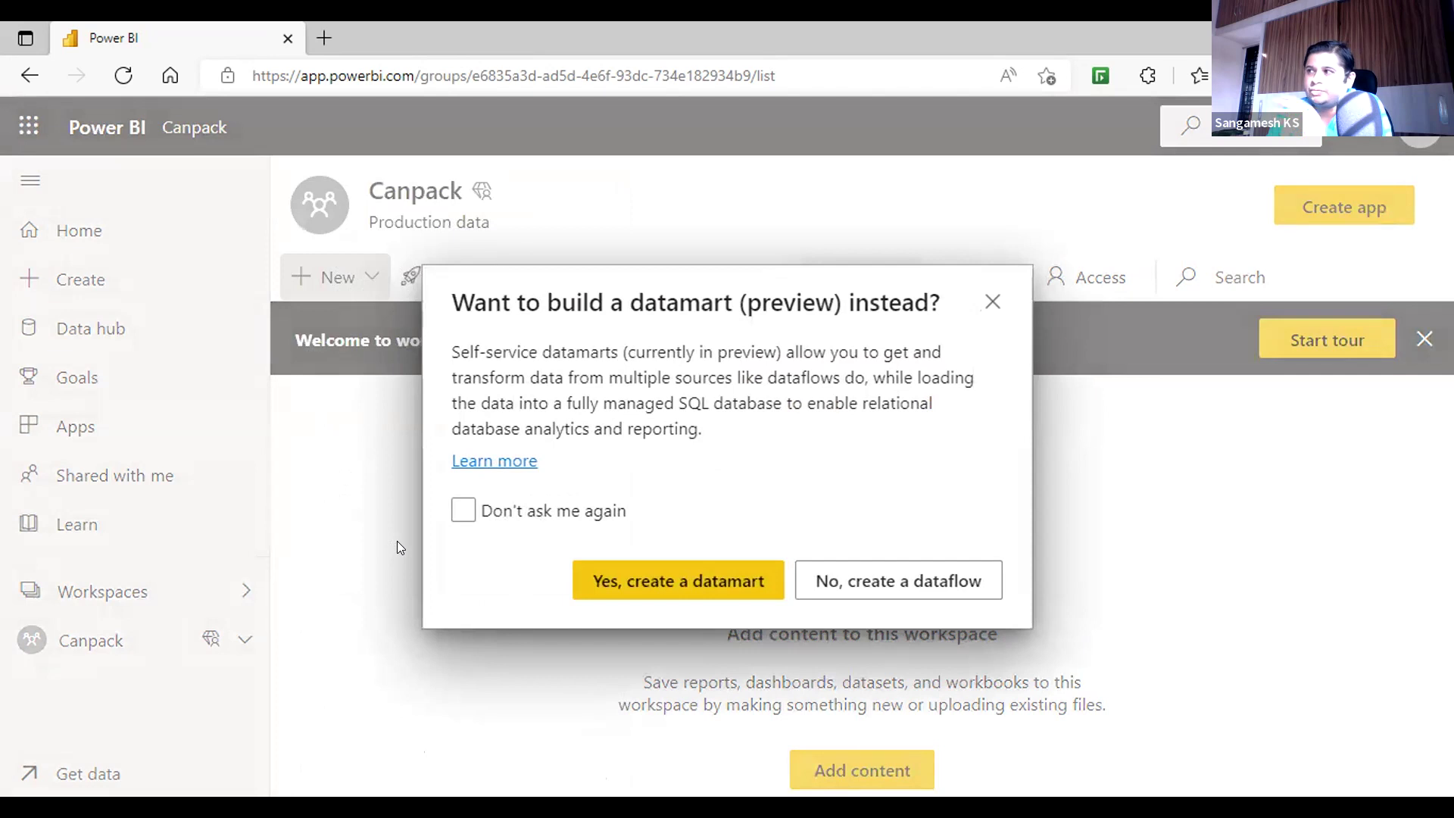
click(616, 602)
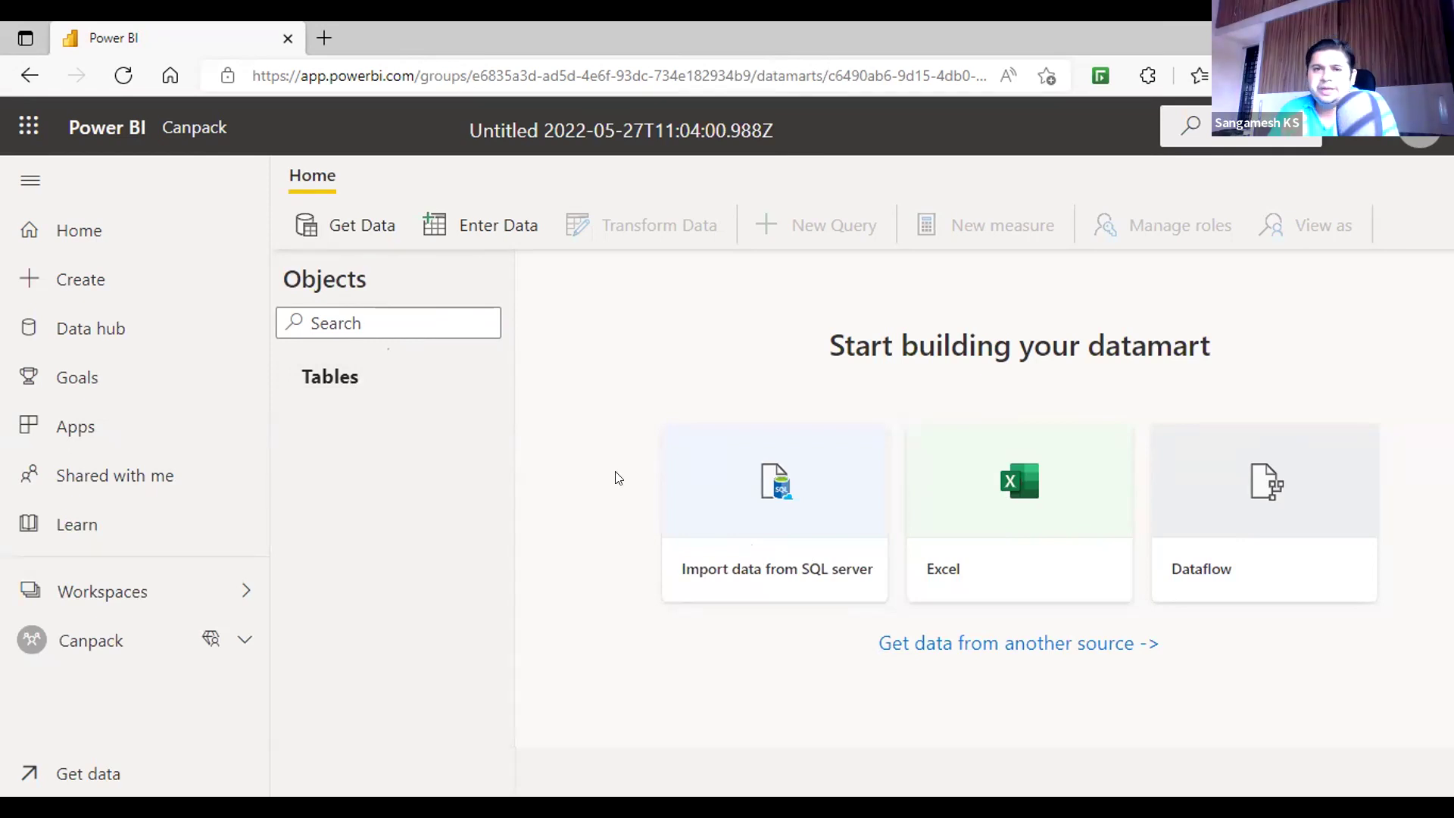
Open Get Data and browse the All categories and File connectors, previewing Folder.
click(336, 239)
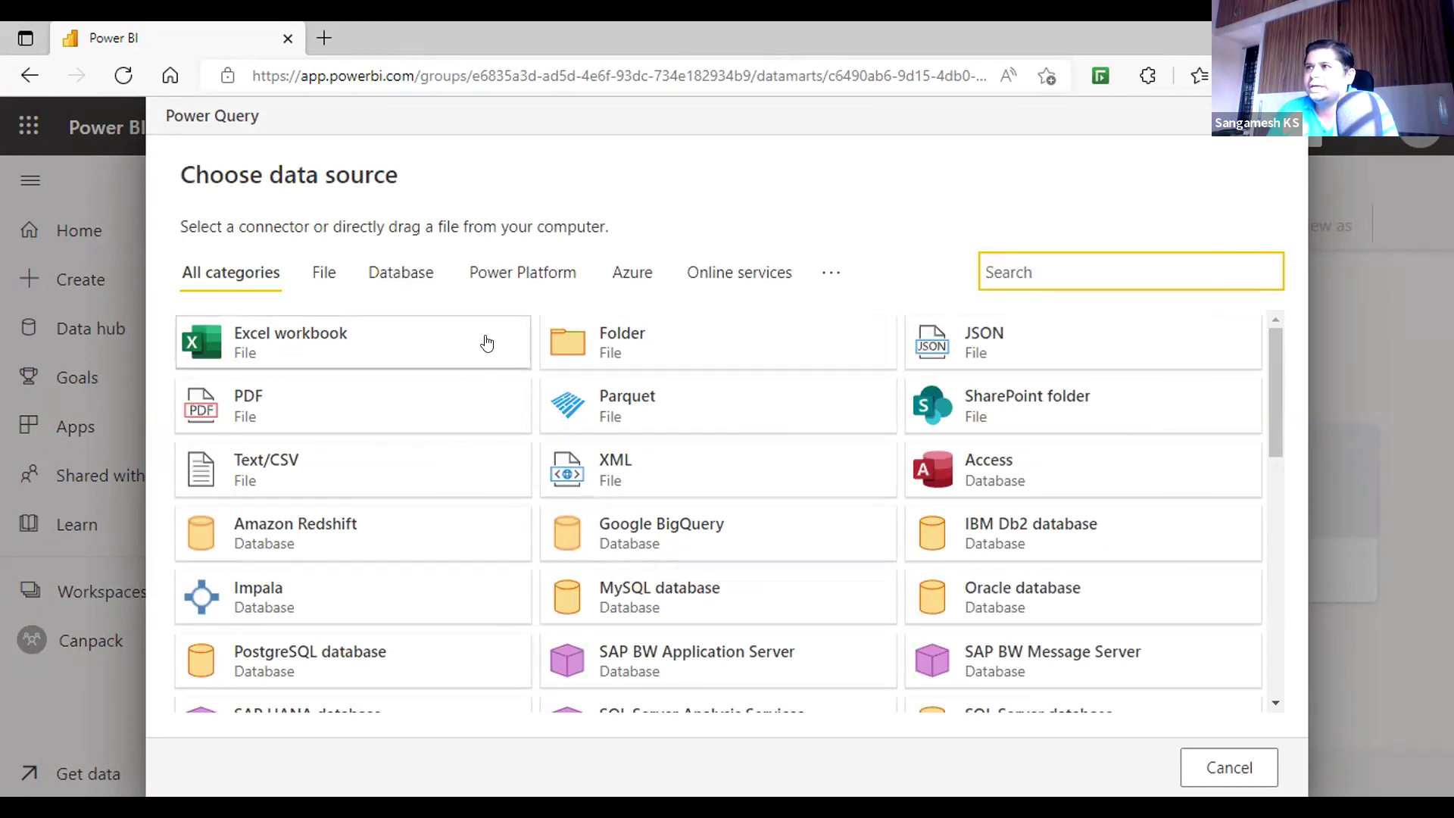
click(304, 273)
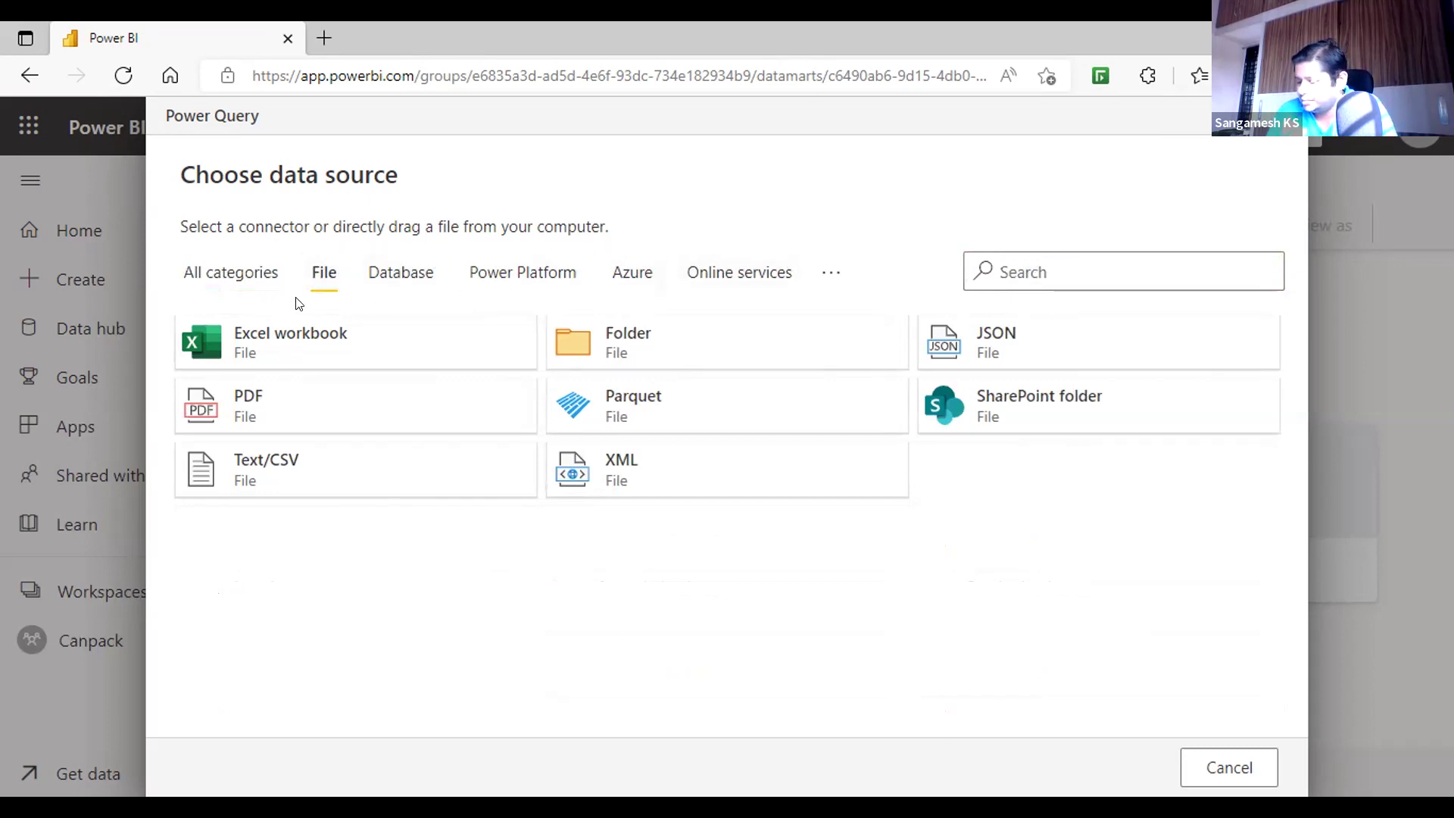
click(218, 276)
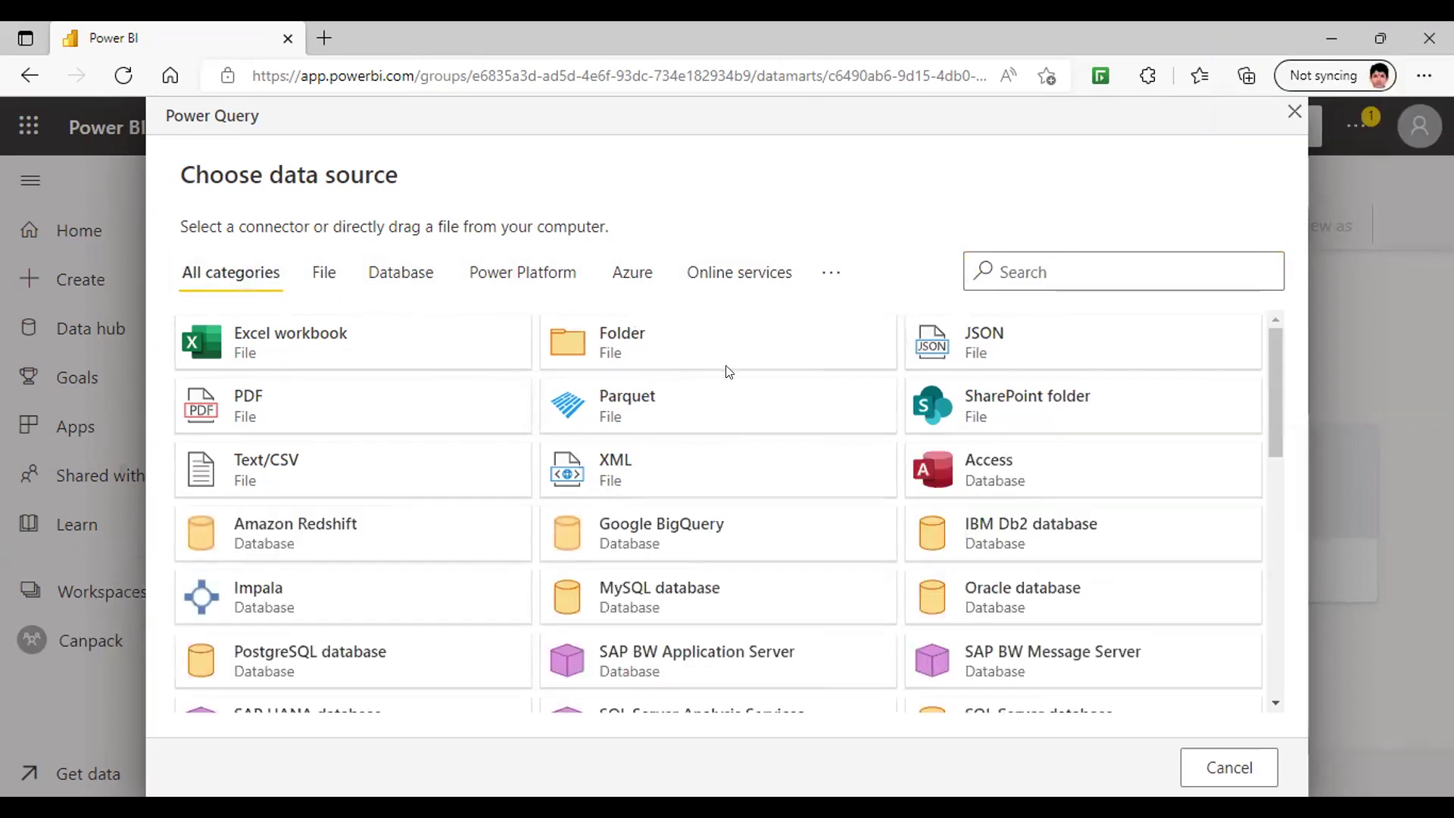
drag(1268, 423, 1284, 747)
scroll(1225, 493, up, 10)
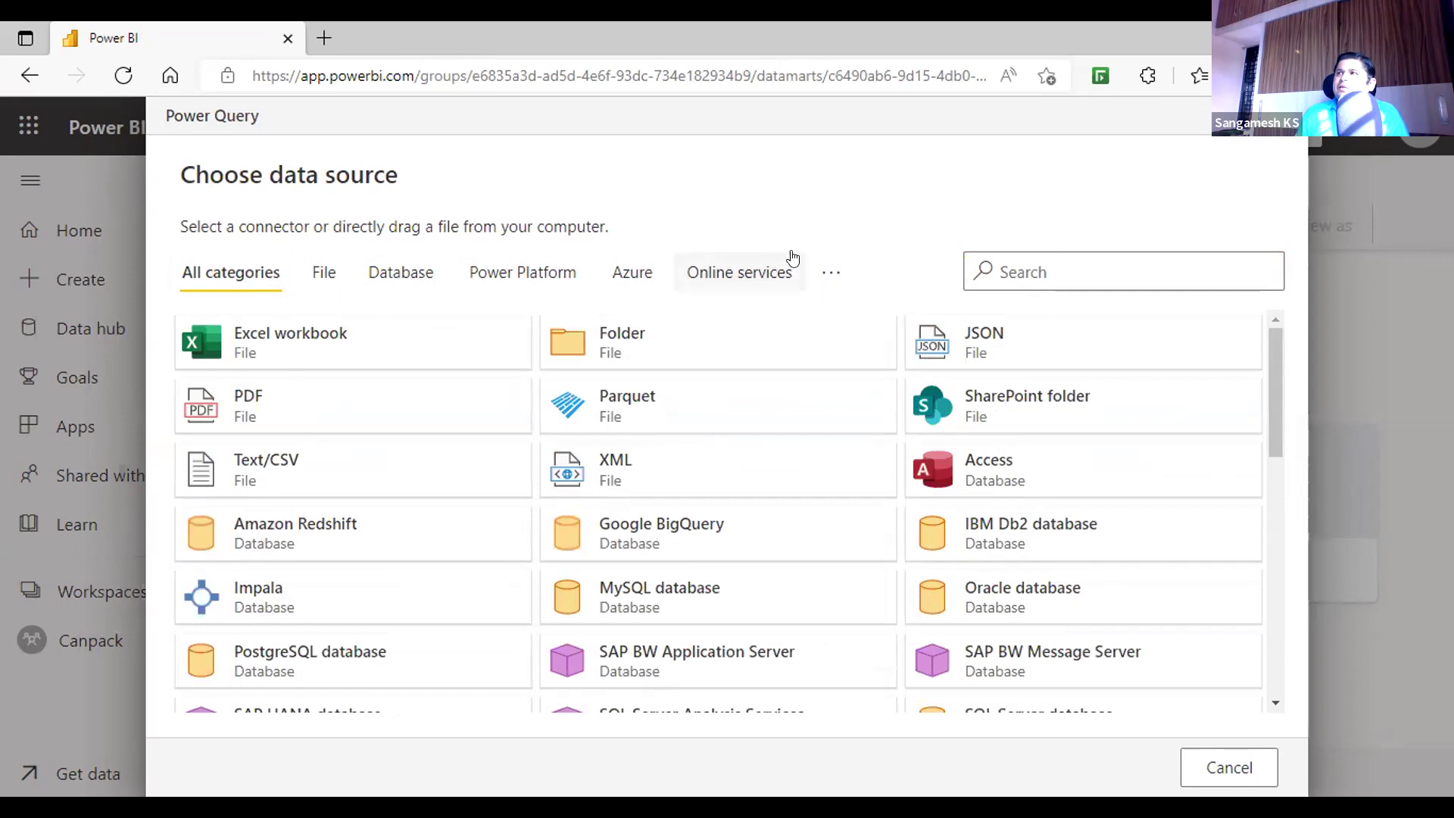
click(323, 275)
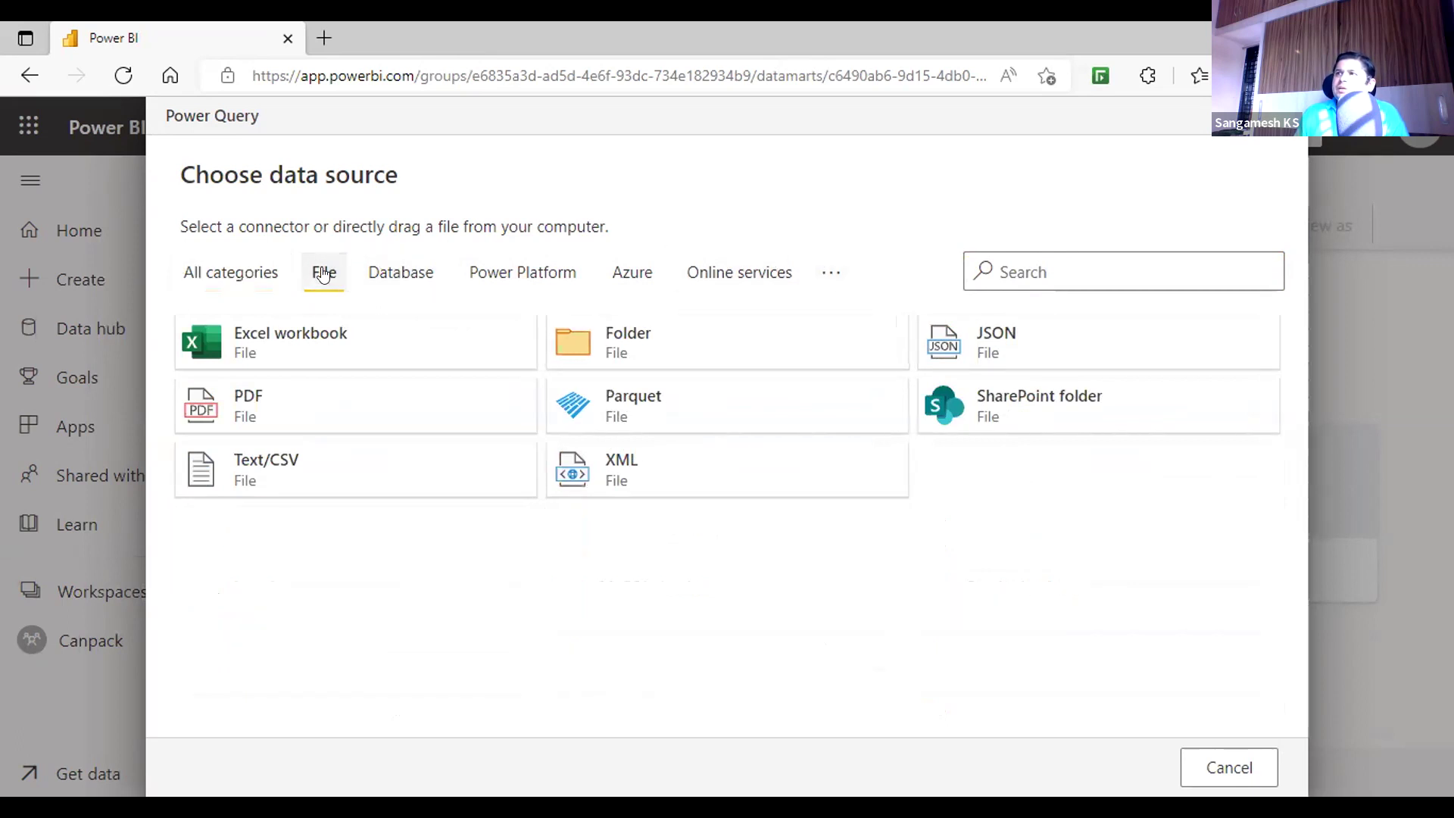
click(618, 350)
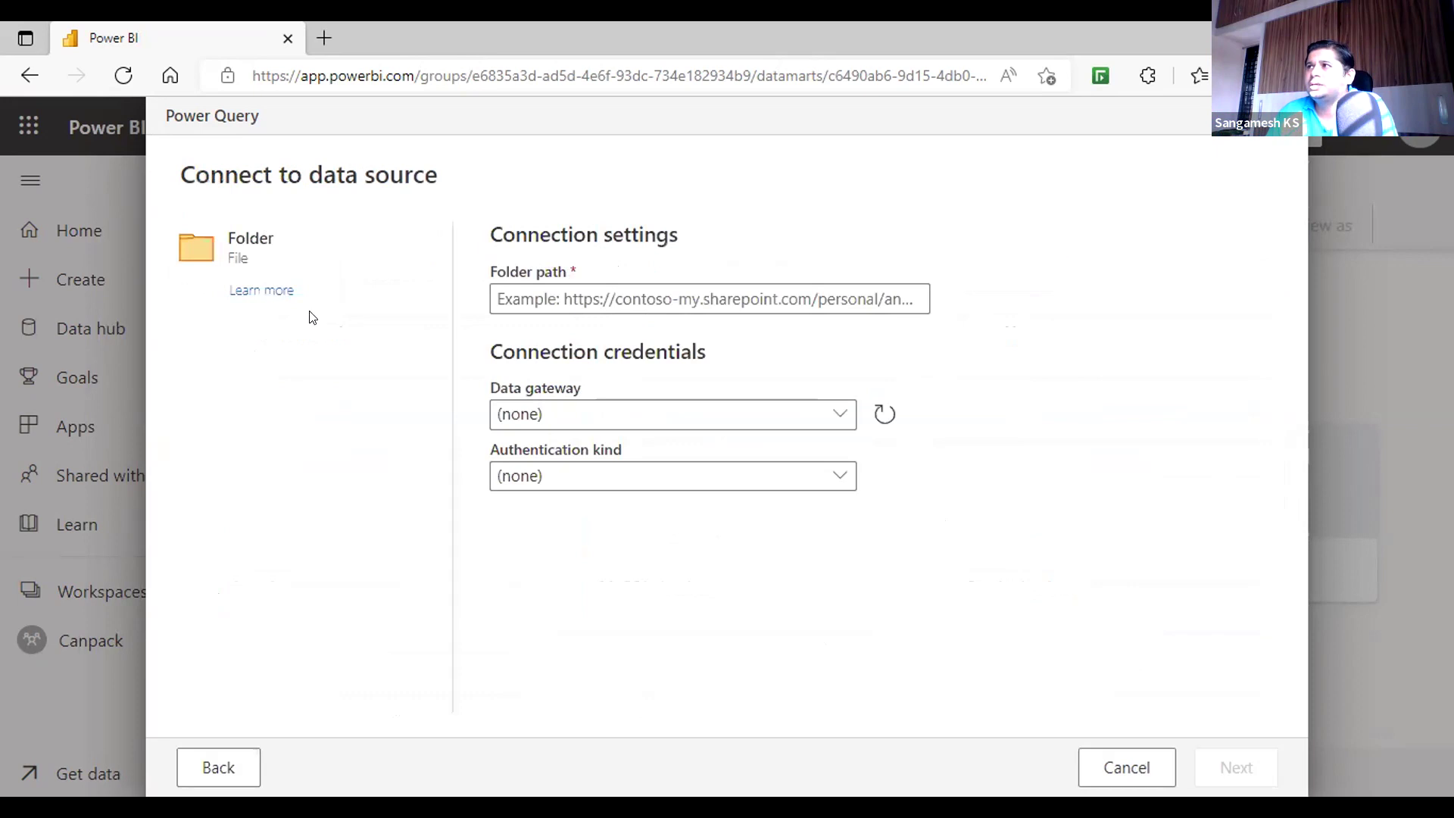
click(203, 766)
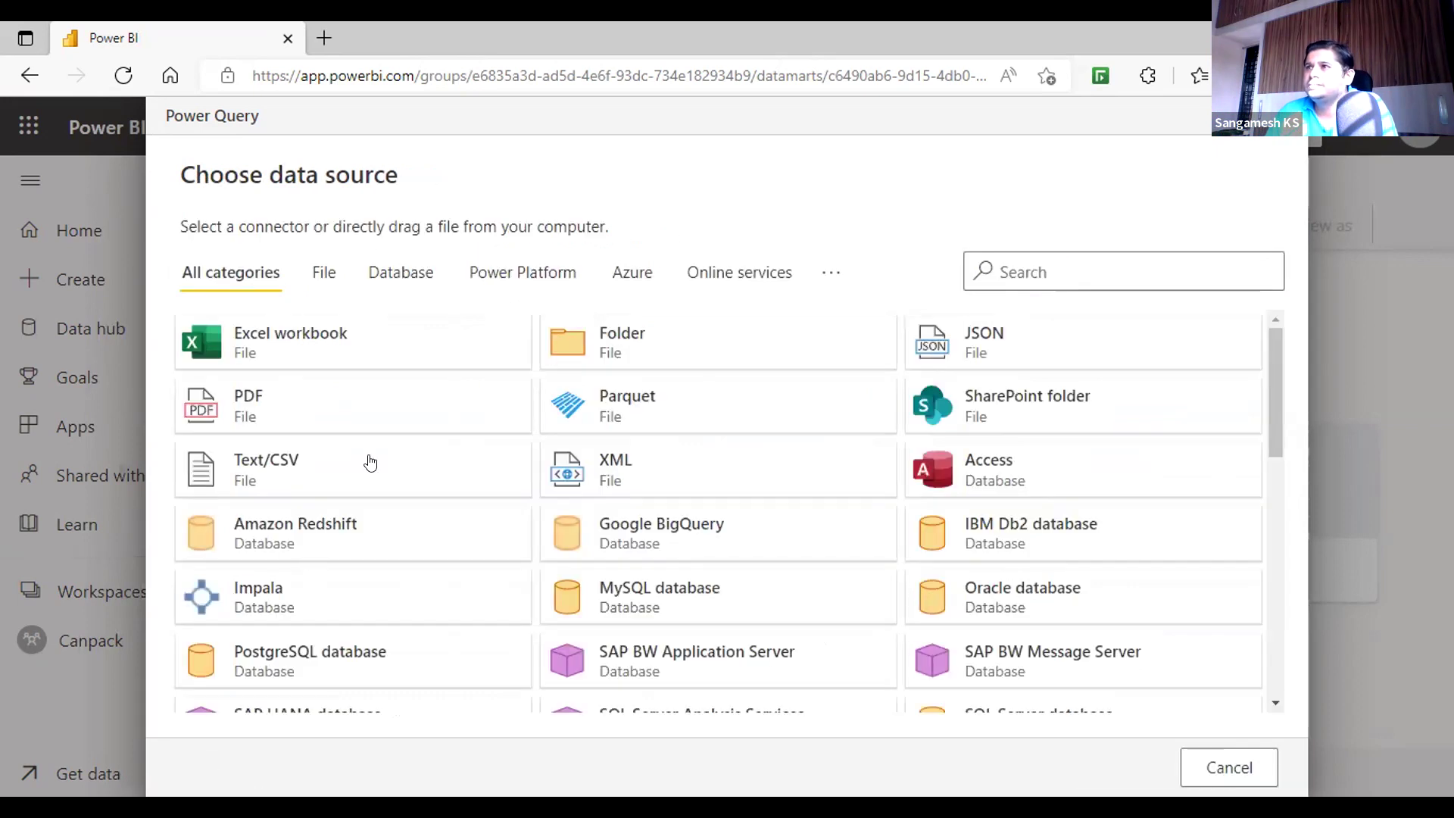
Compare the Database connectors, then choose Excel workbook under File.
click(391, 274)
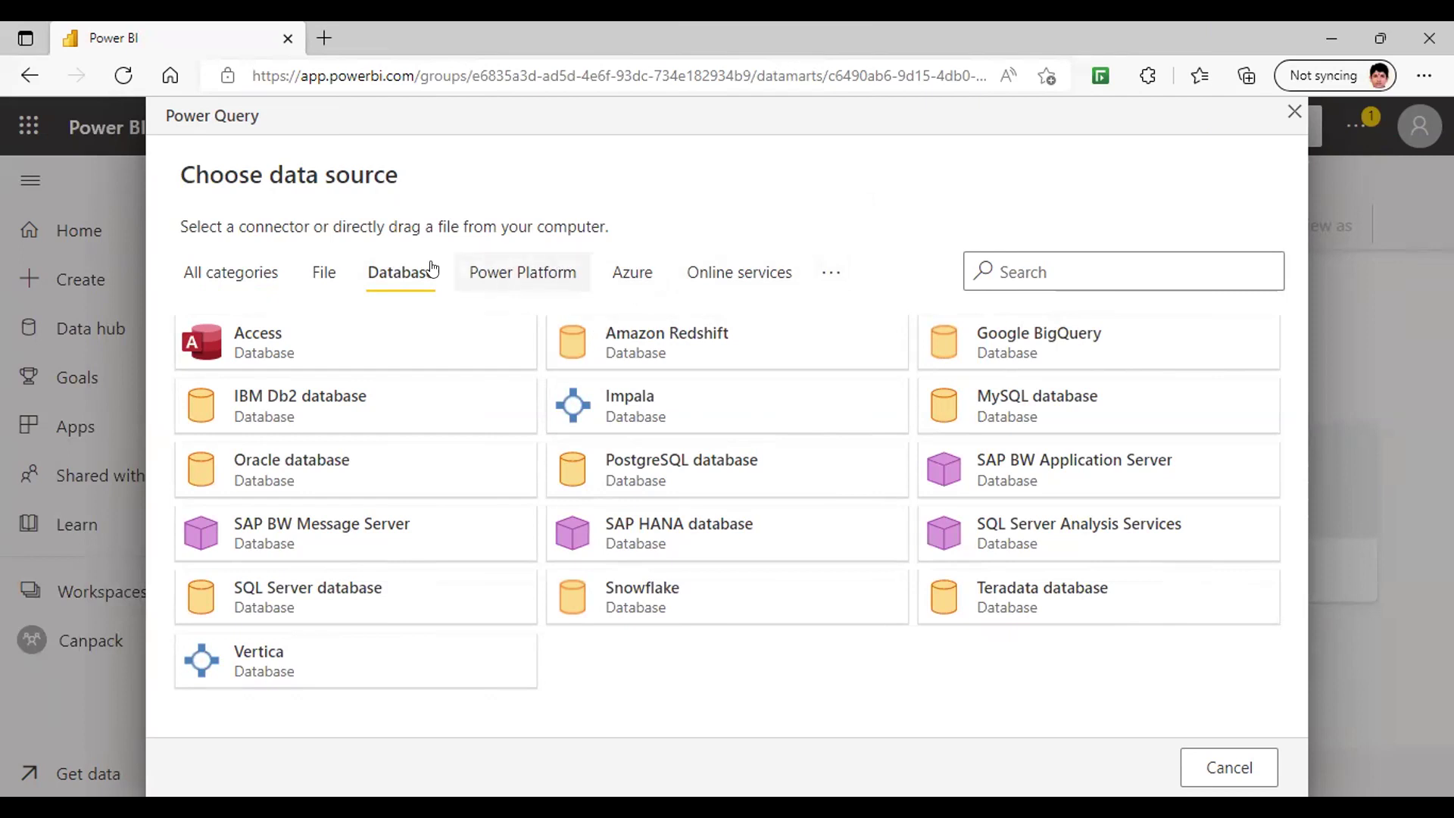
click(330, 269)
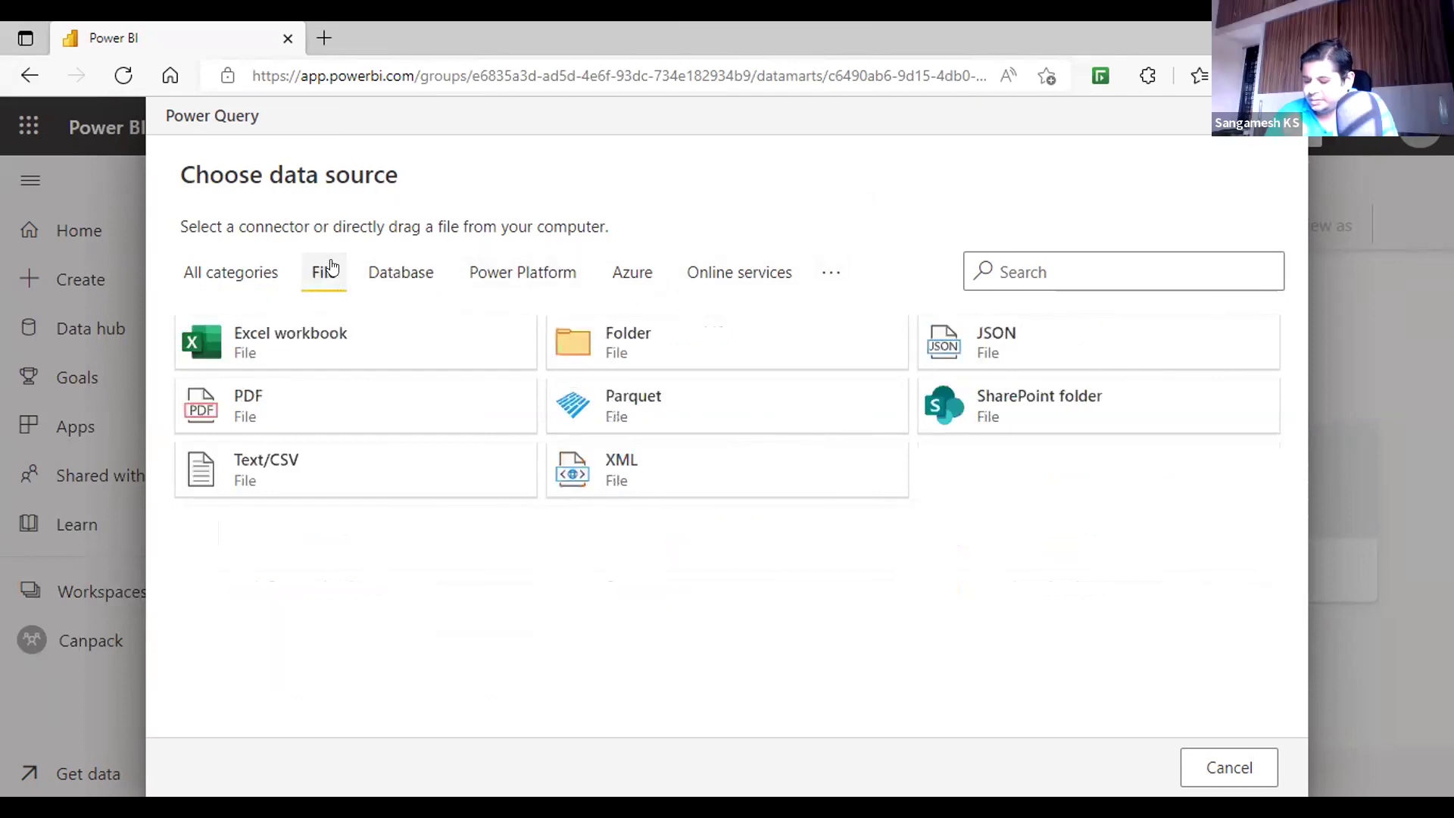
click(265, 341)
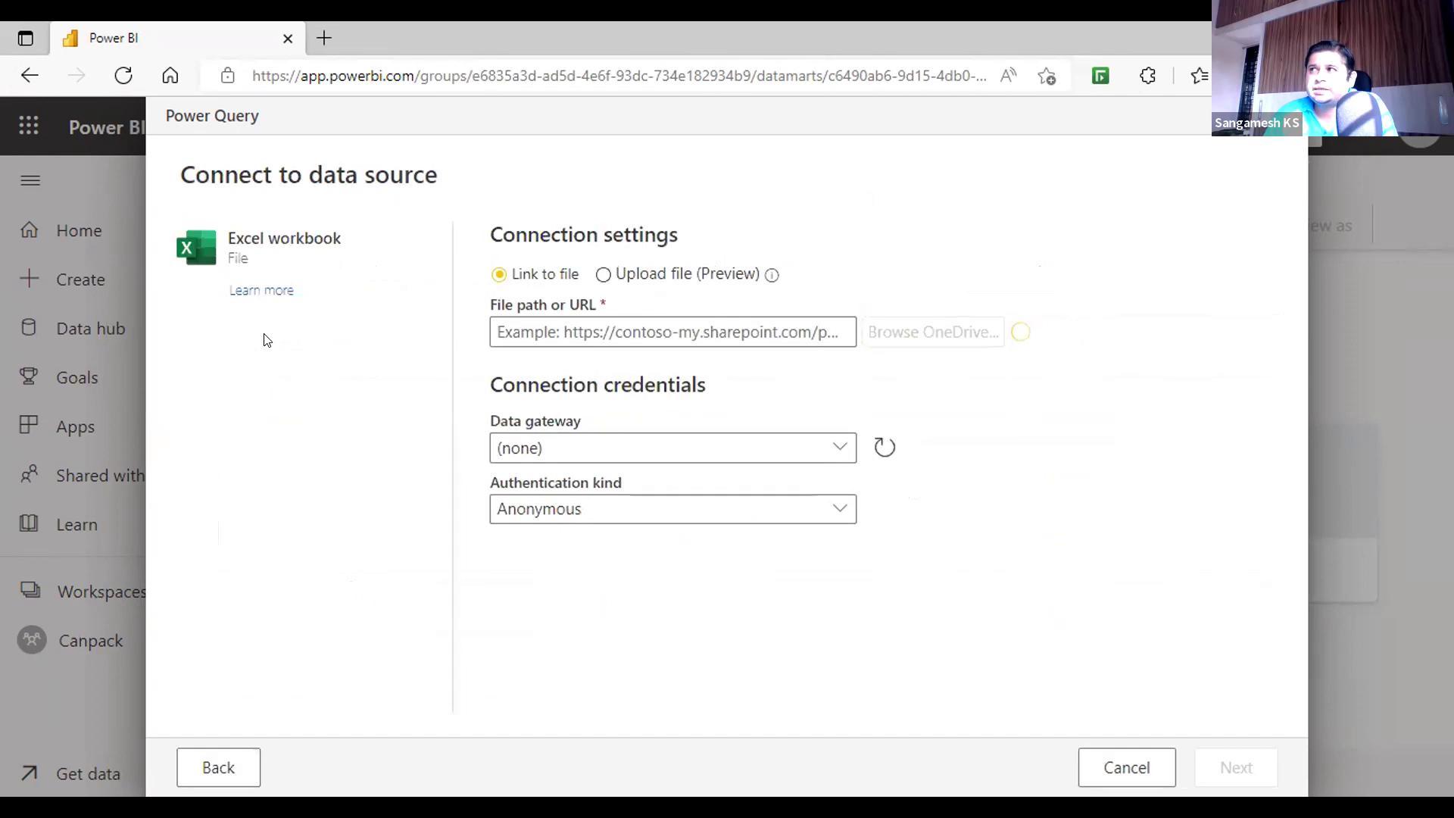
Switch the Excel connection to Upload file (Preview) and choose order2018 from the computer.
click(601, 273)
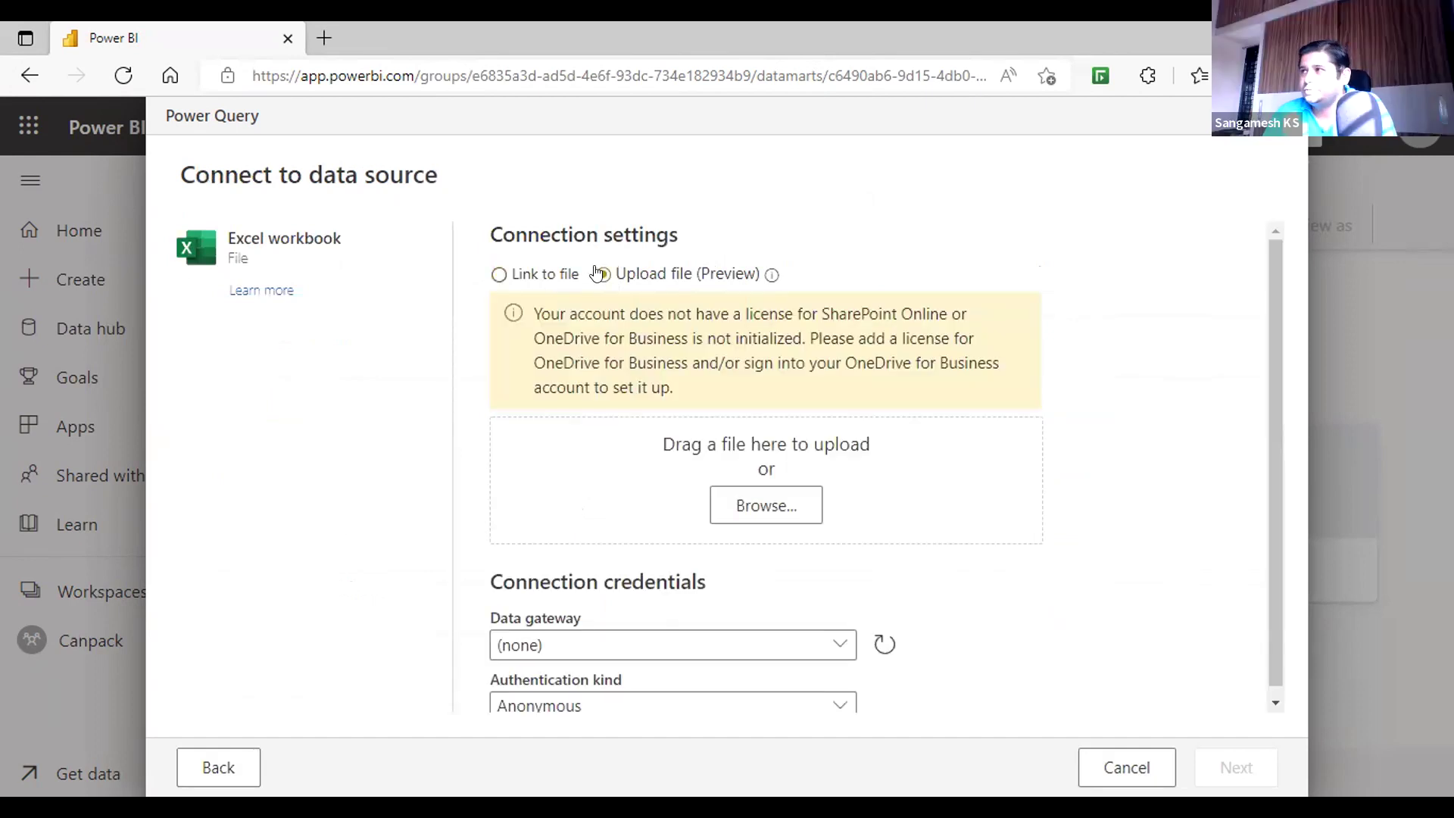
click(768, 499)
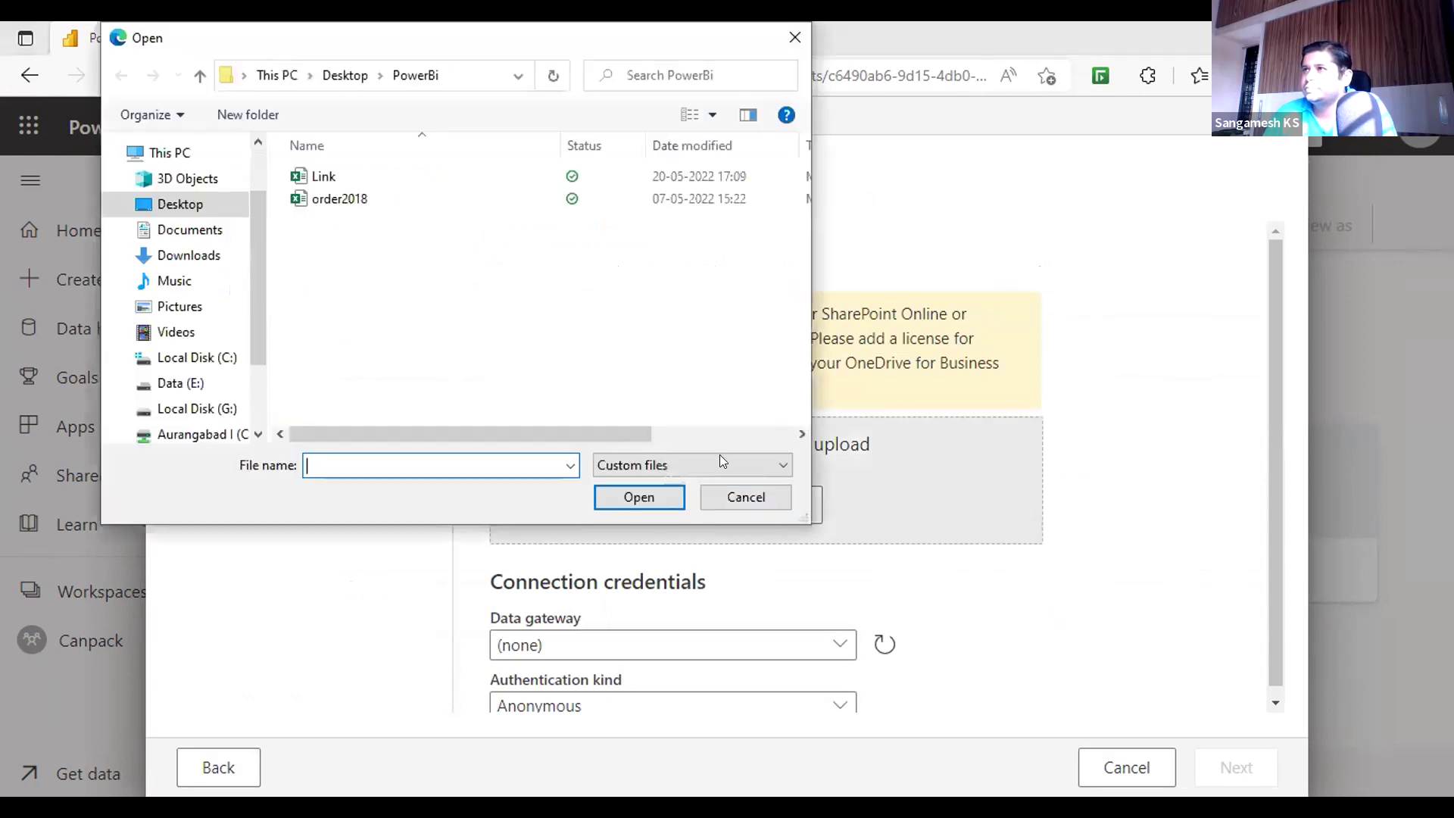
click(331, 199)
click(637, 498)
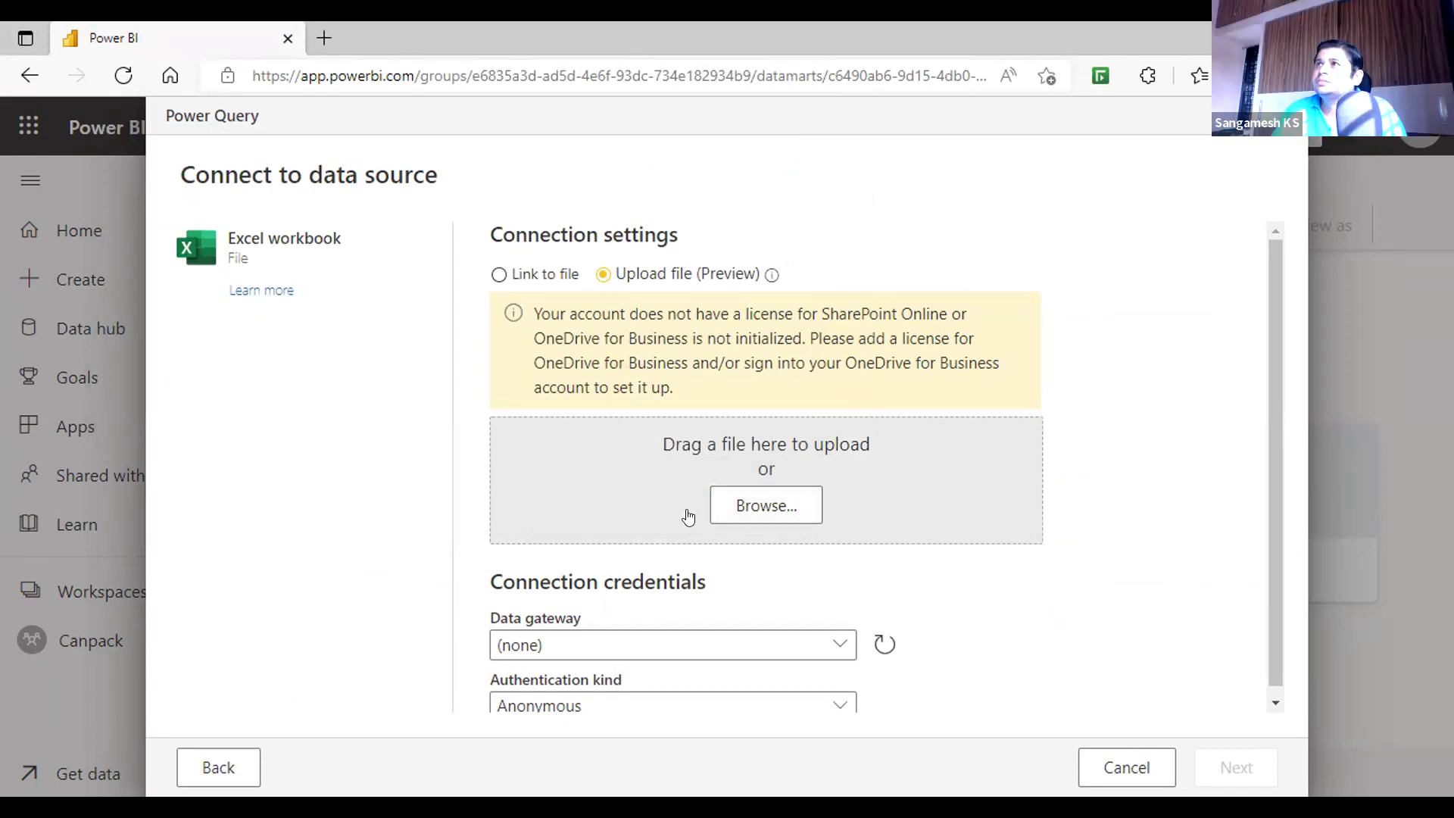
Retry attaching order2018 twice more, blocked by the missing OneDrive licence warning.
click(775, 510)
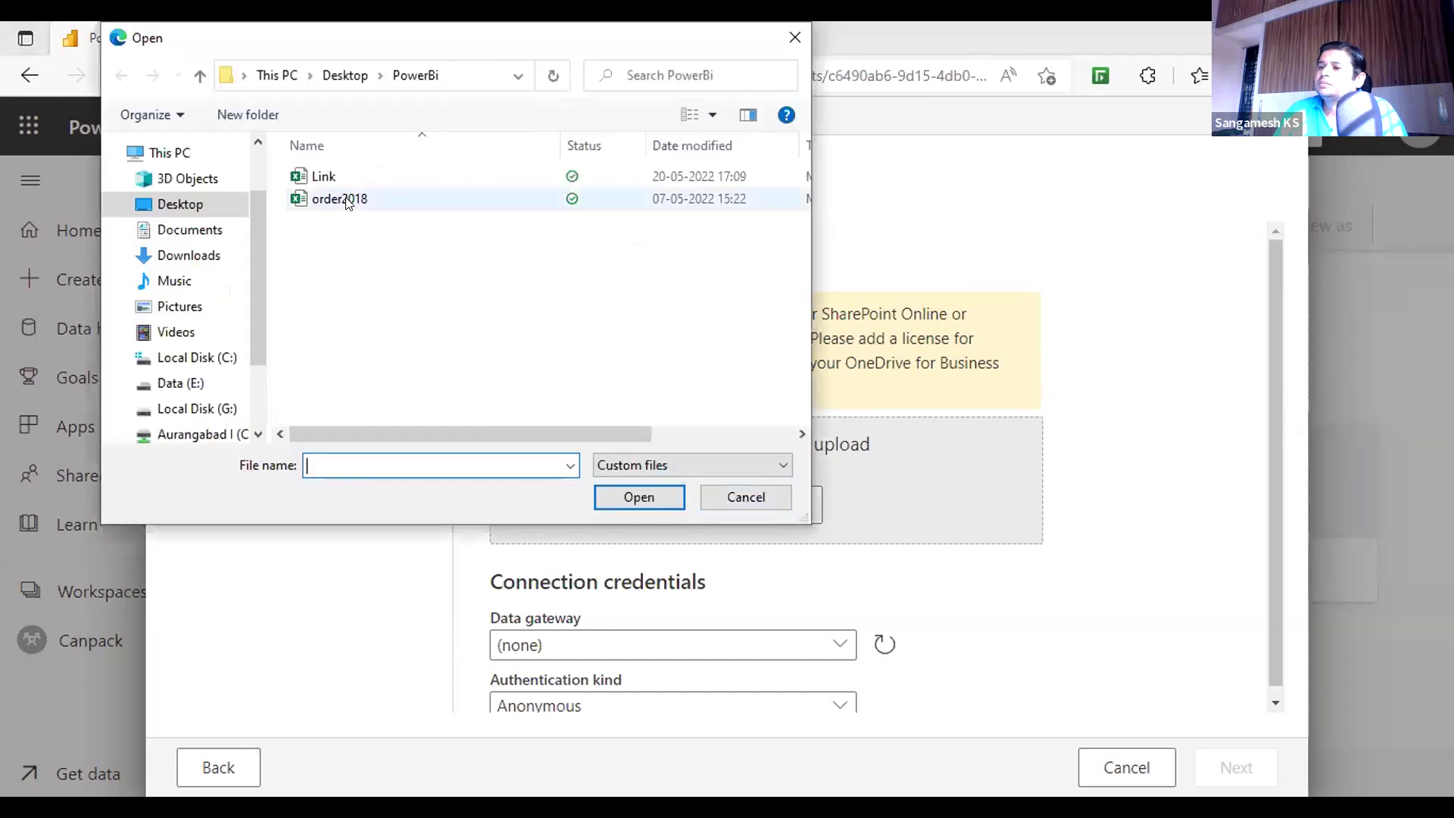
click(347, 199)
click(633, 498)
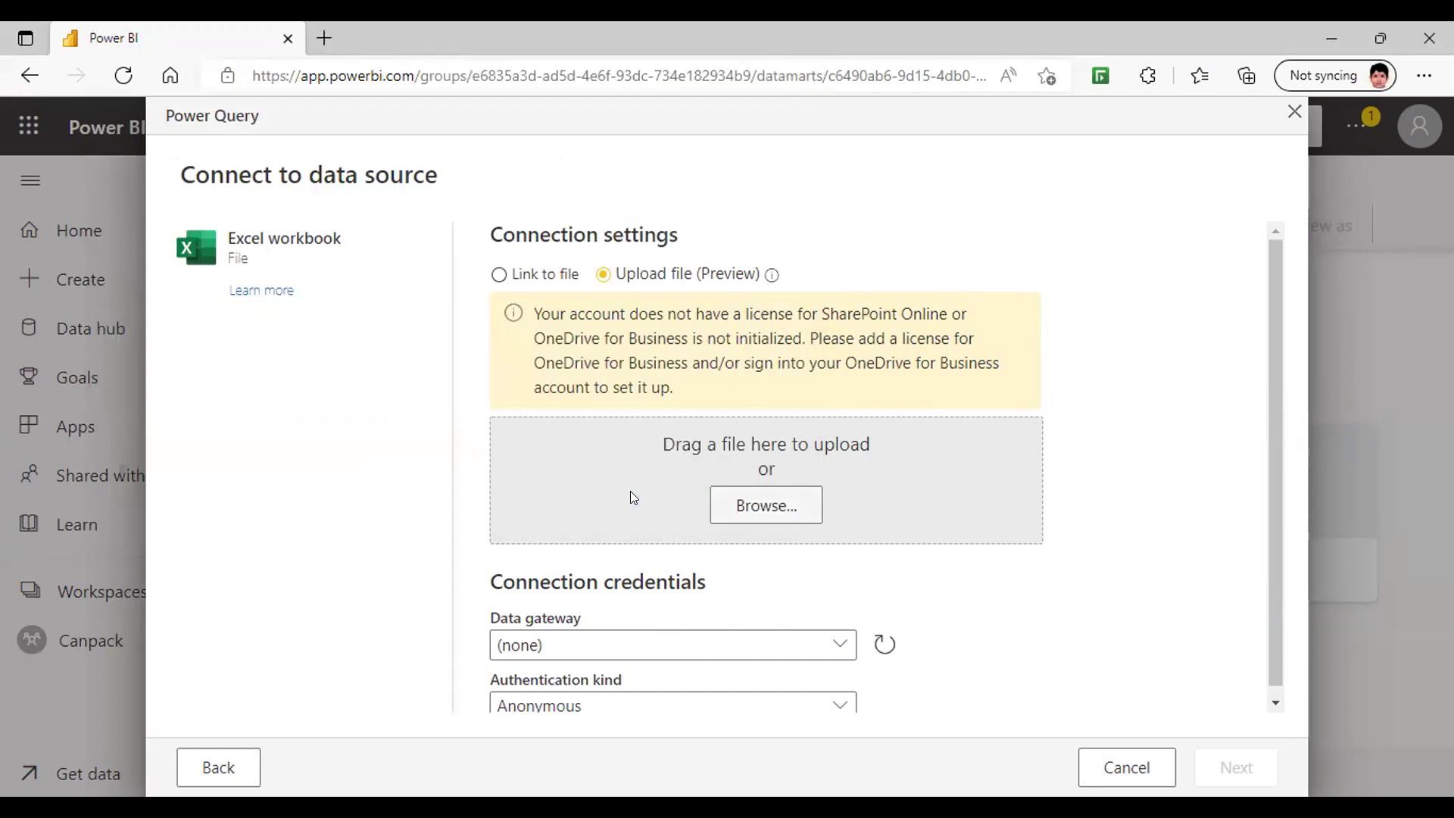
scroll(1268, 568, down, 1)
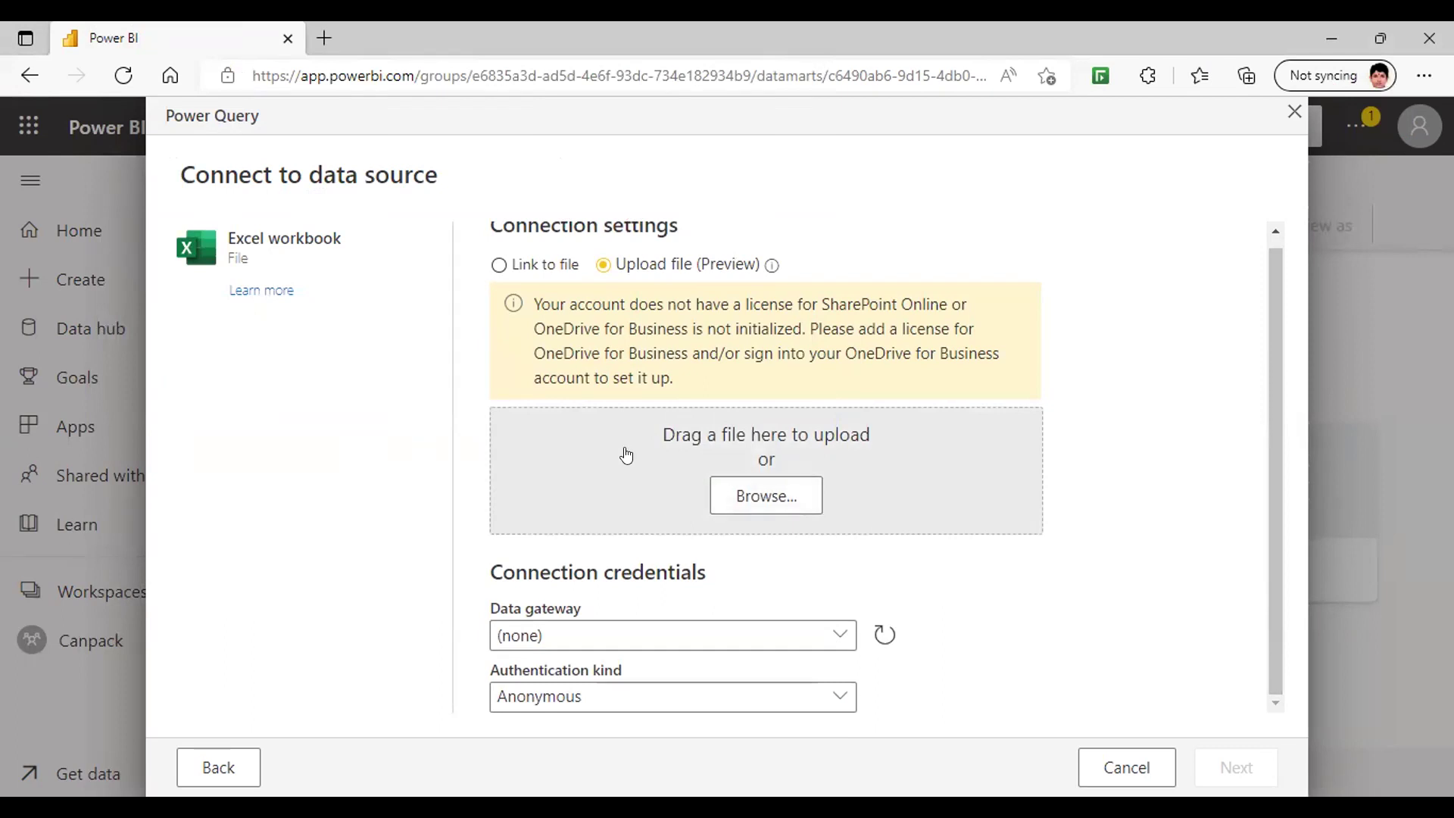
click(759, 485)
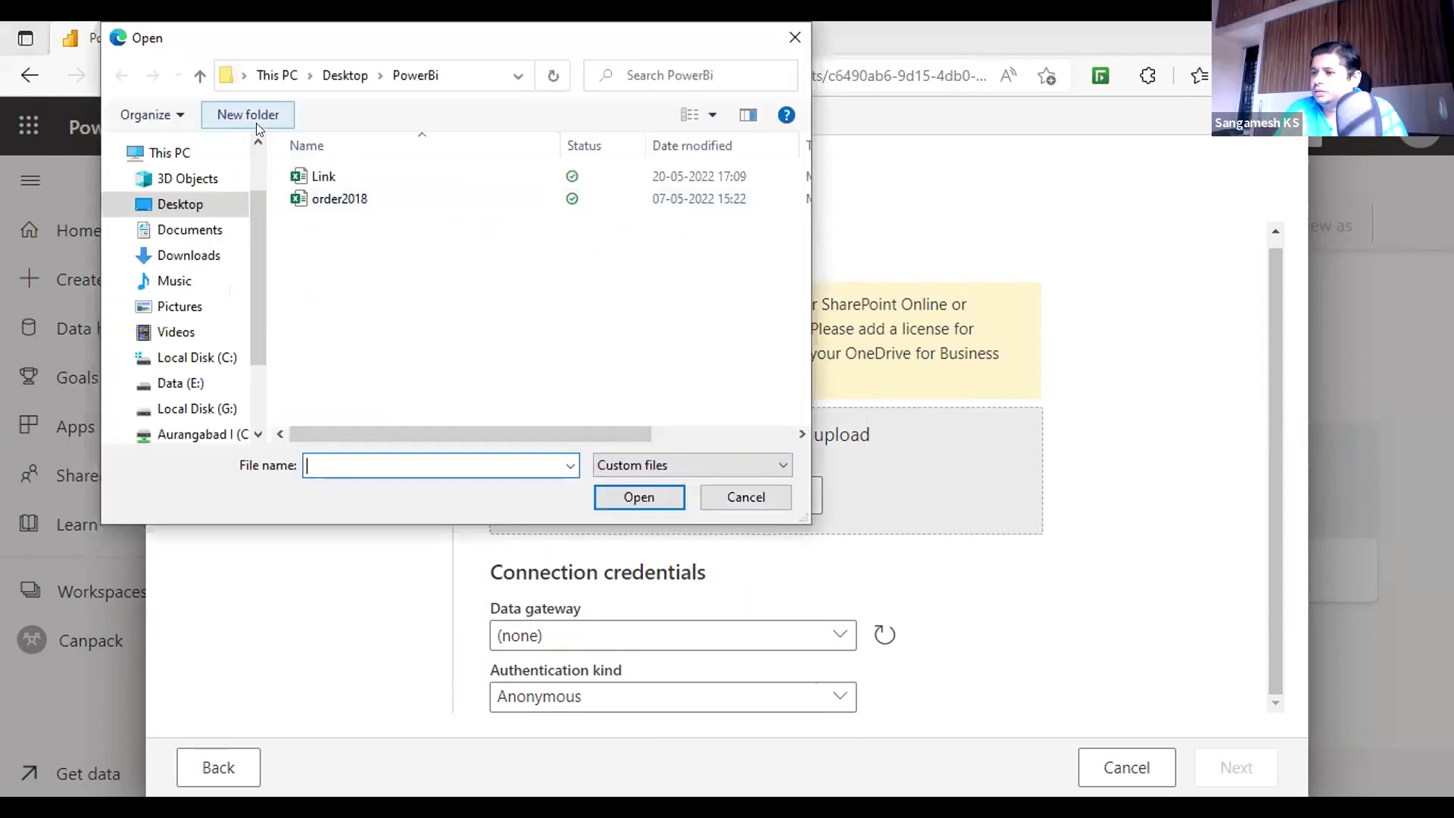
click(329, 200)
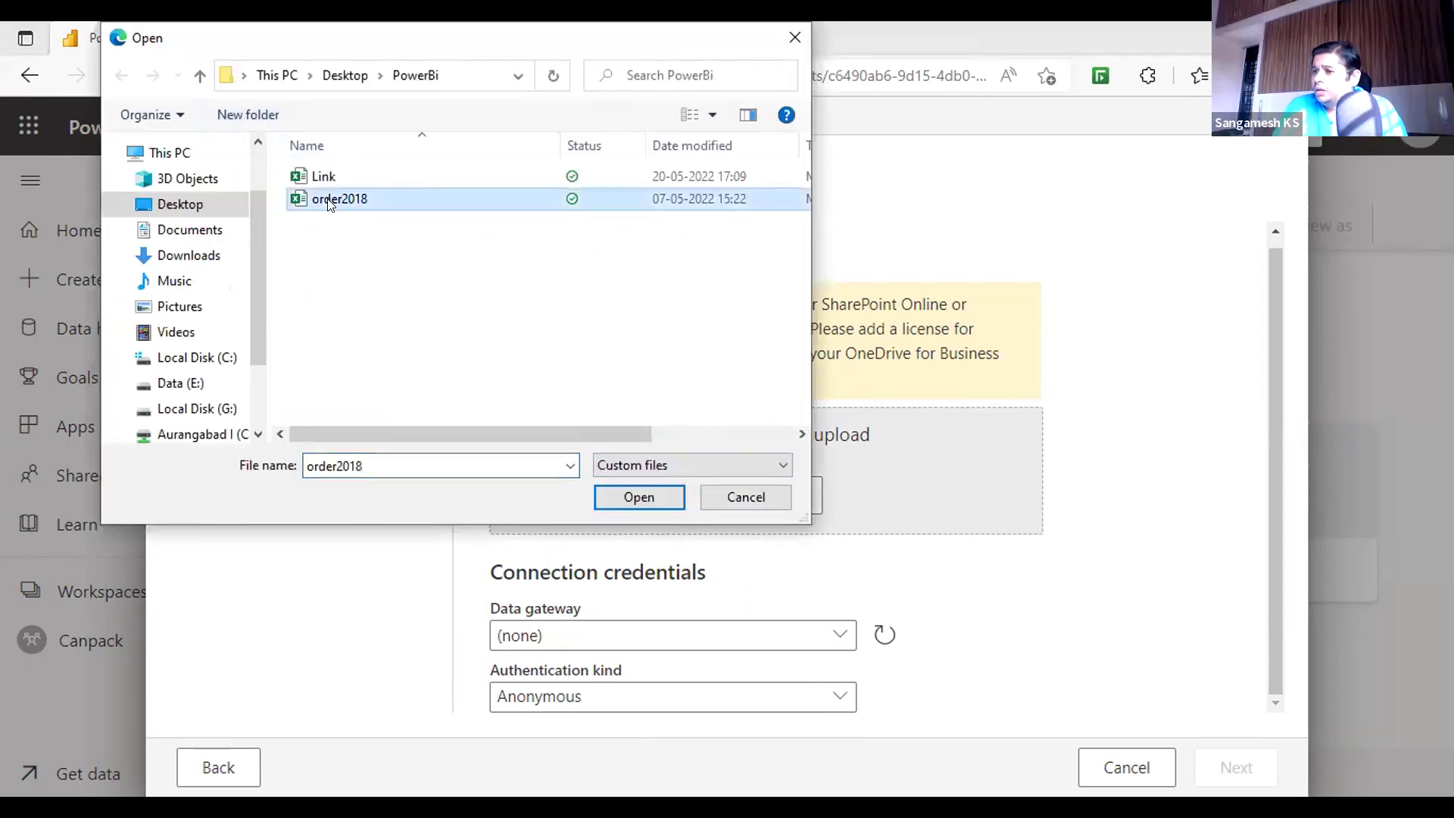
click(636, 497)
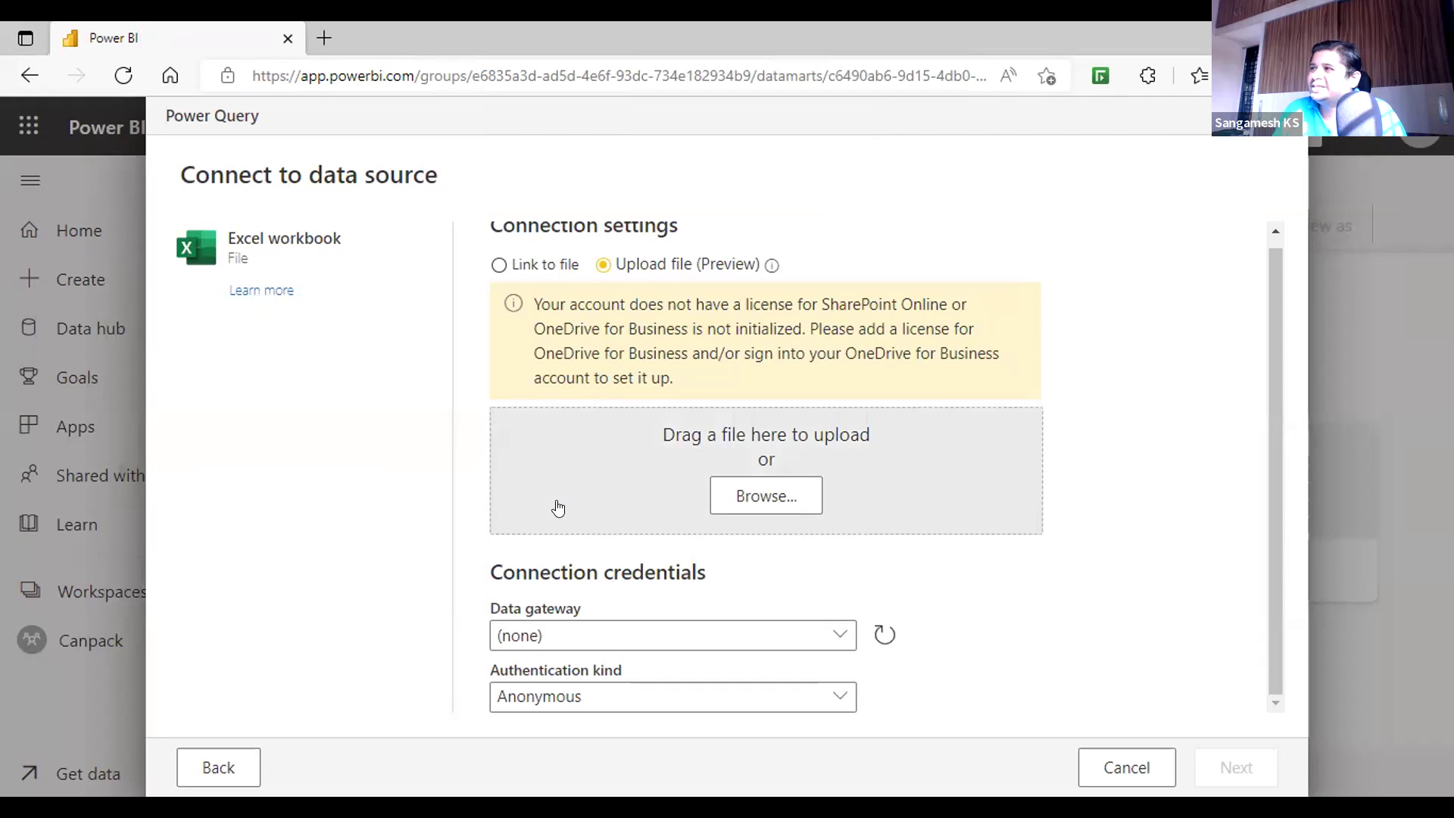
Attempt once more to upload the order2018 workbook.
click(767, 495)
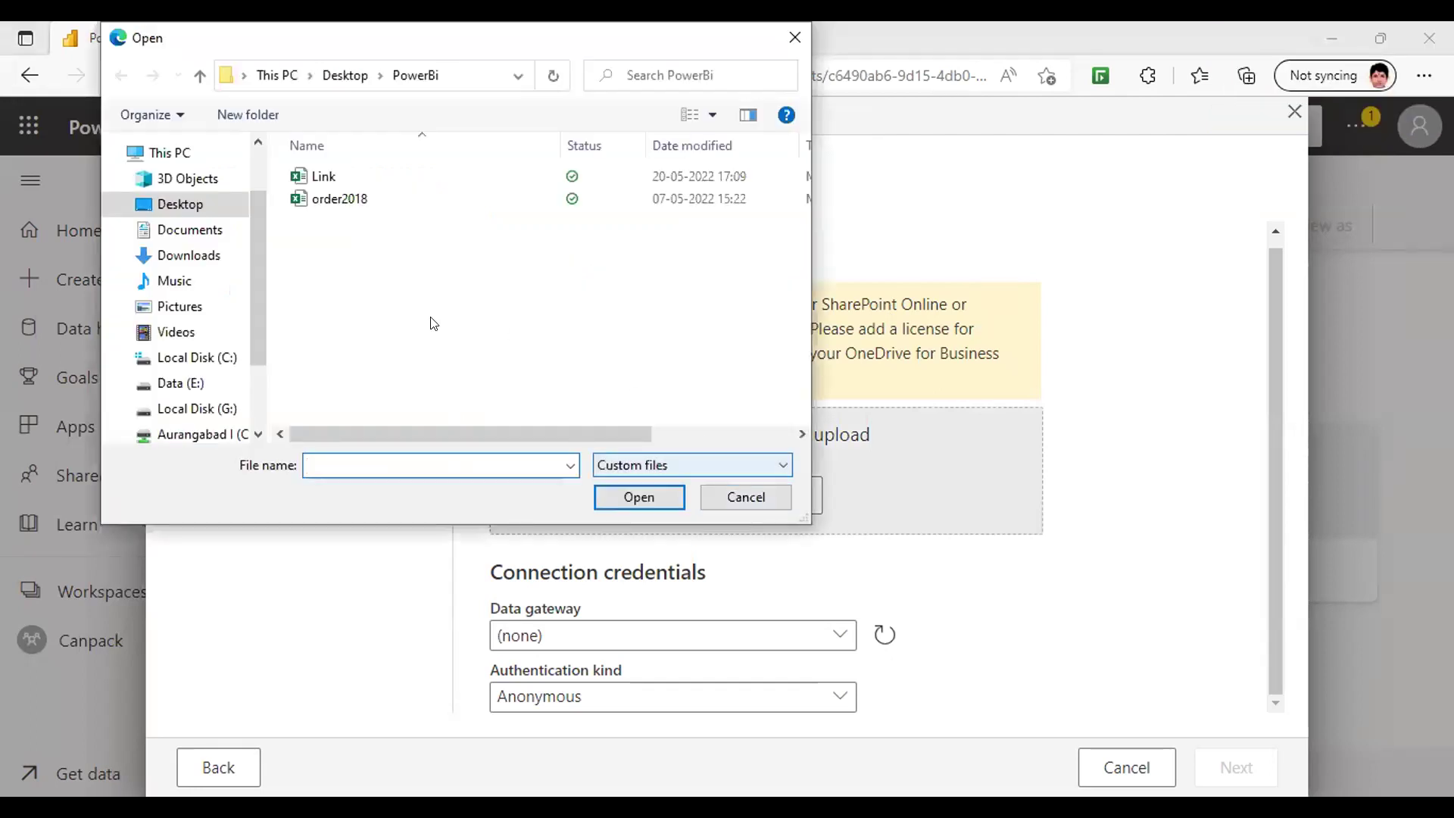
click(327, 203)
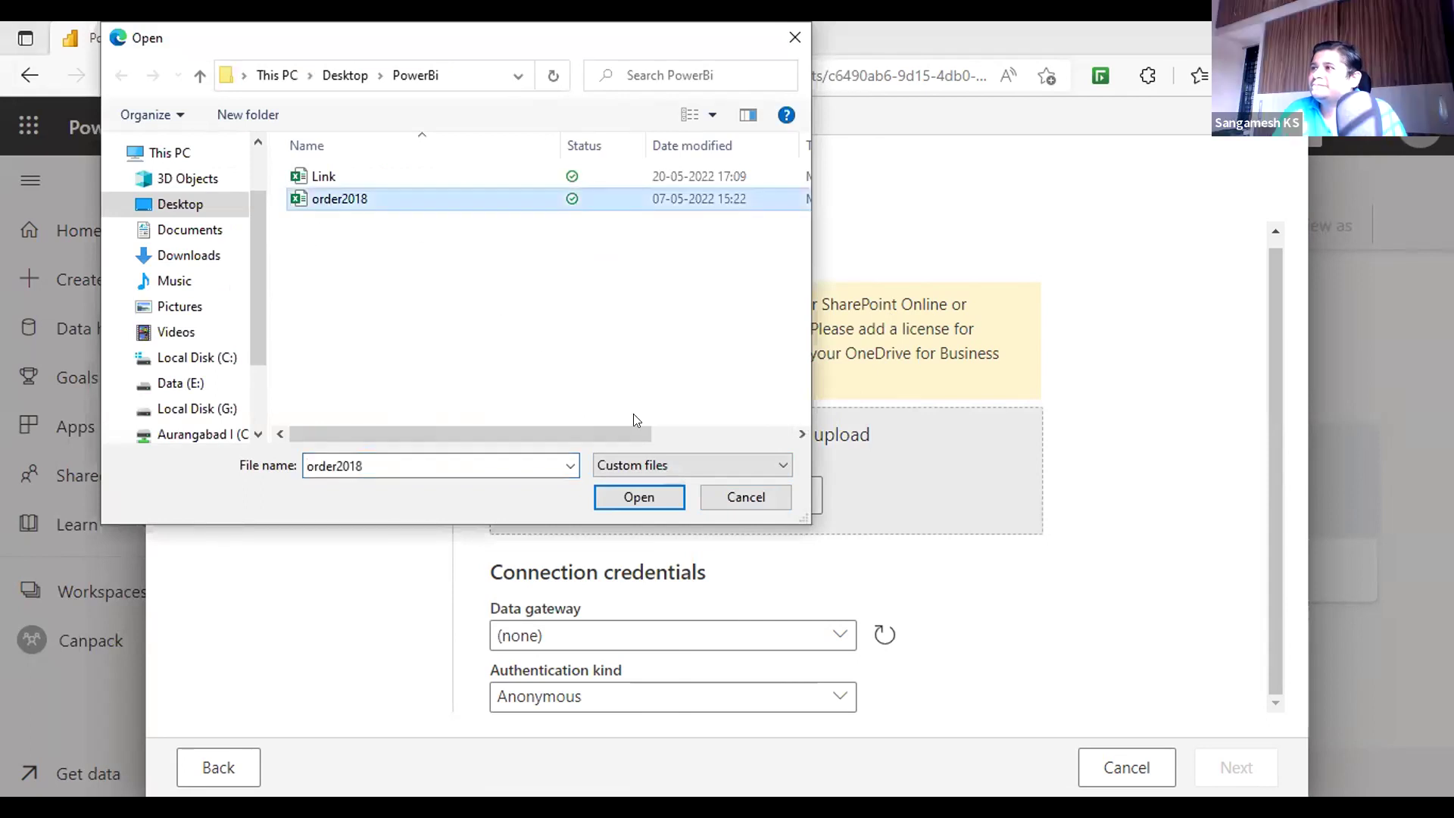
click(636, 497)
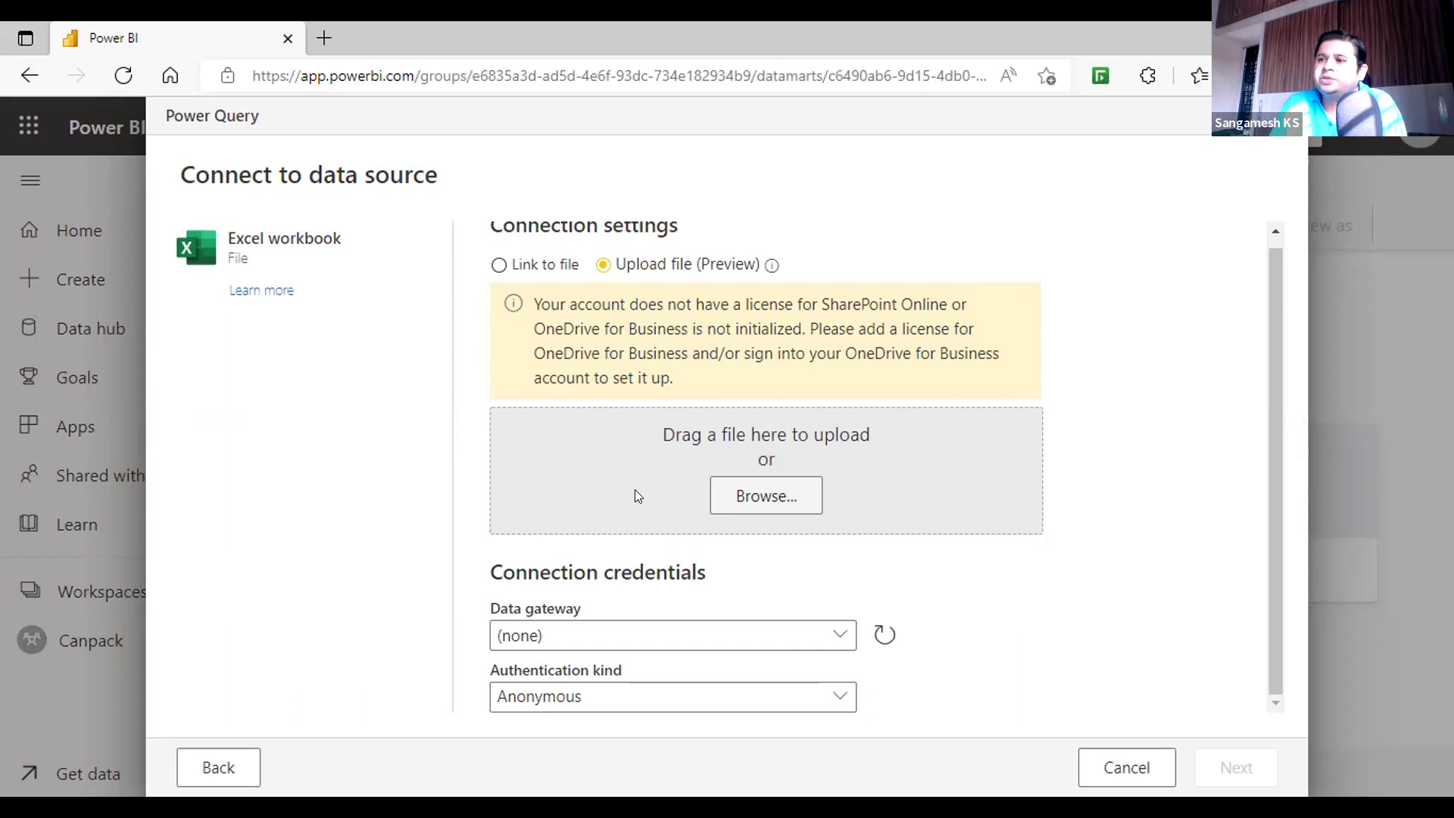
Cancel the file picker and reload the empty datamart page.
click(754, 505)
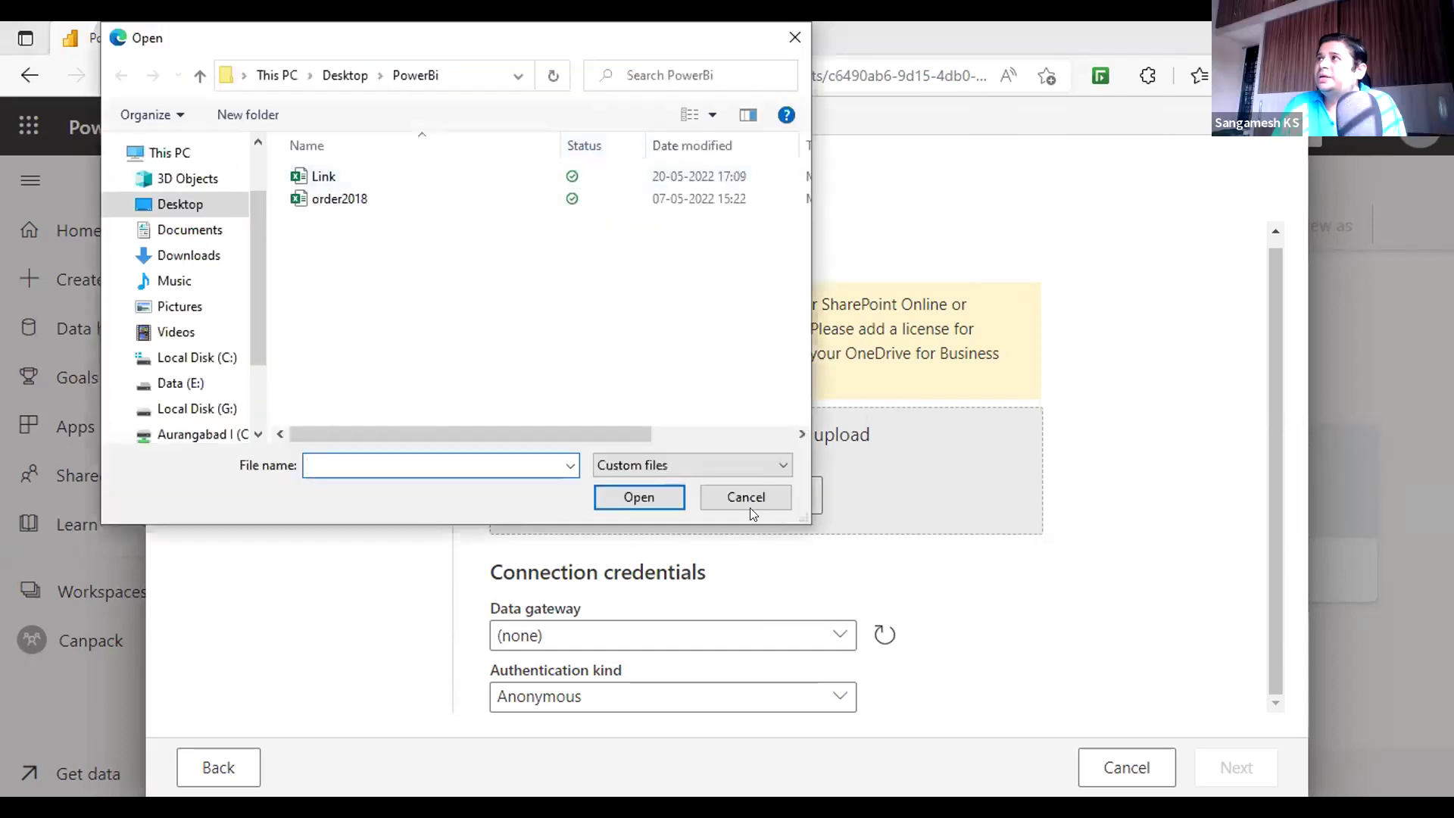
click(757, 503)
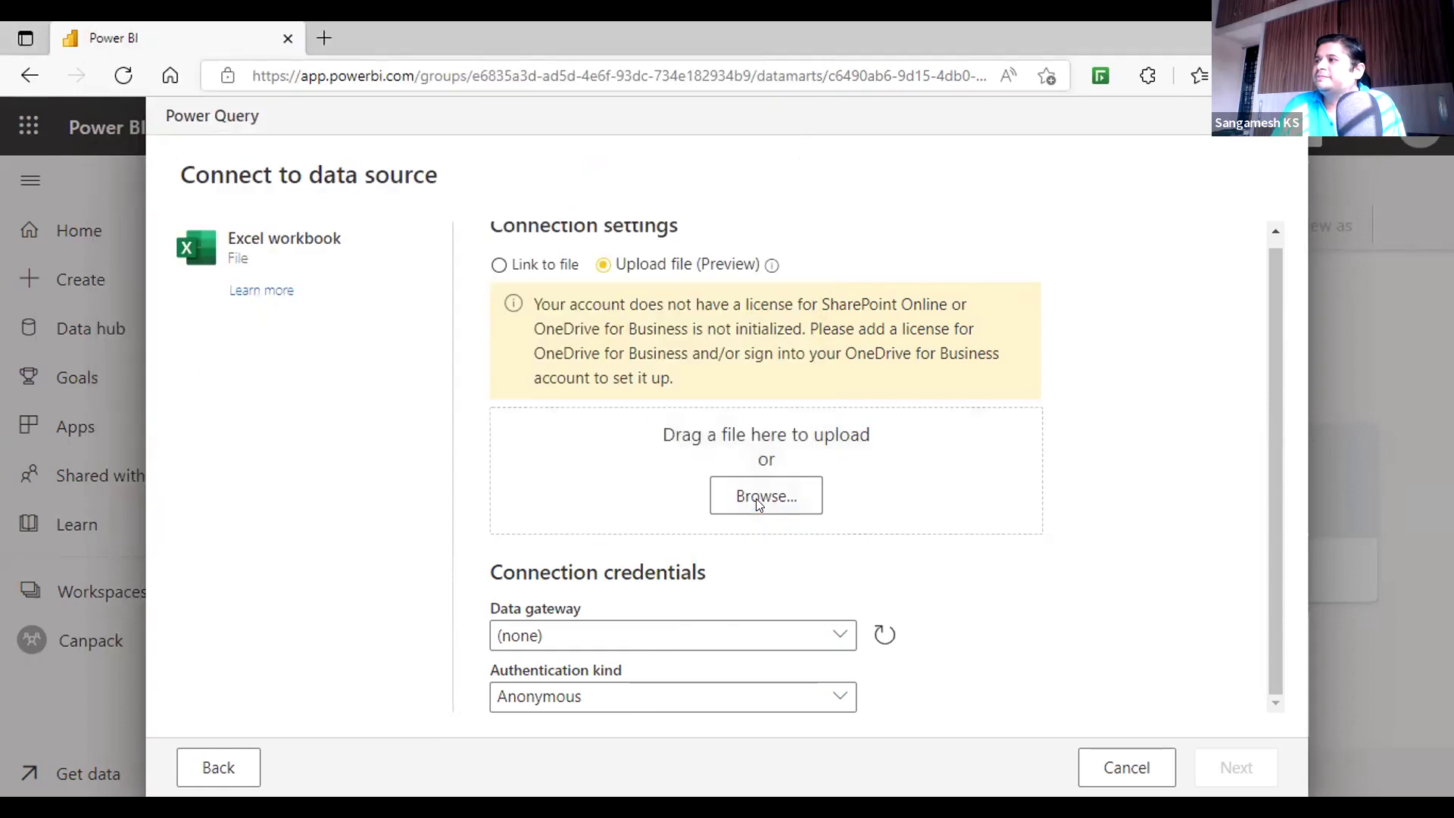
click(118, 77)
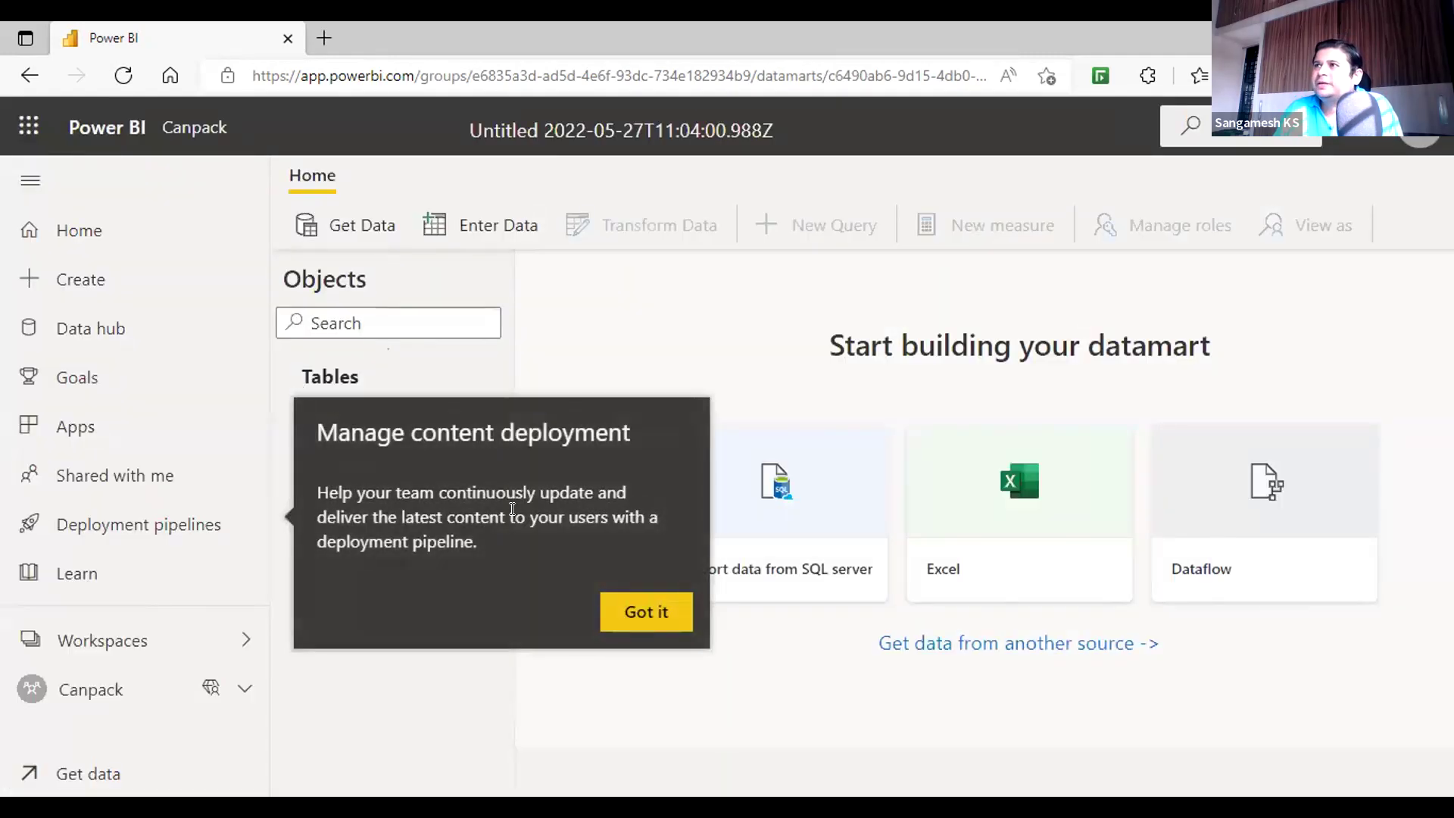
Dismiss the pipeline tip and start an Excel workbook upload of order2018 via Upload file (Preview).
click(633, 607)
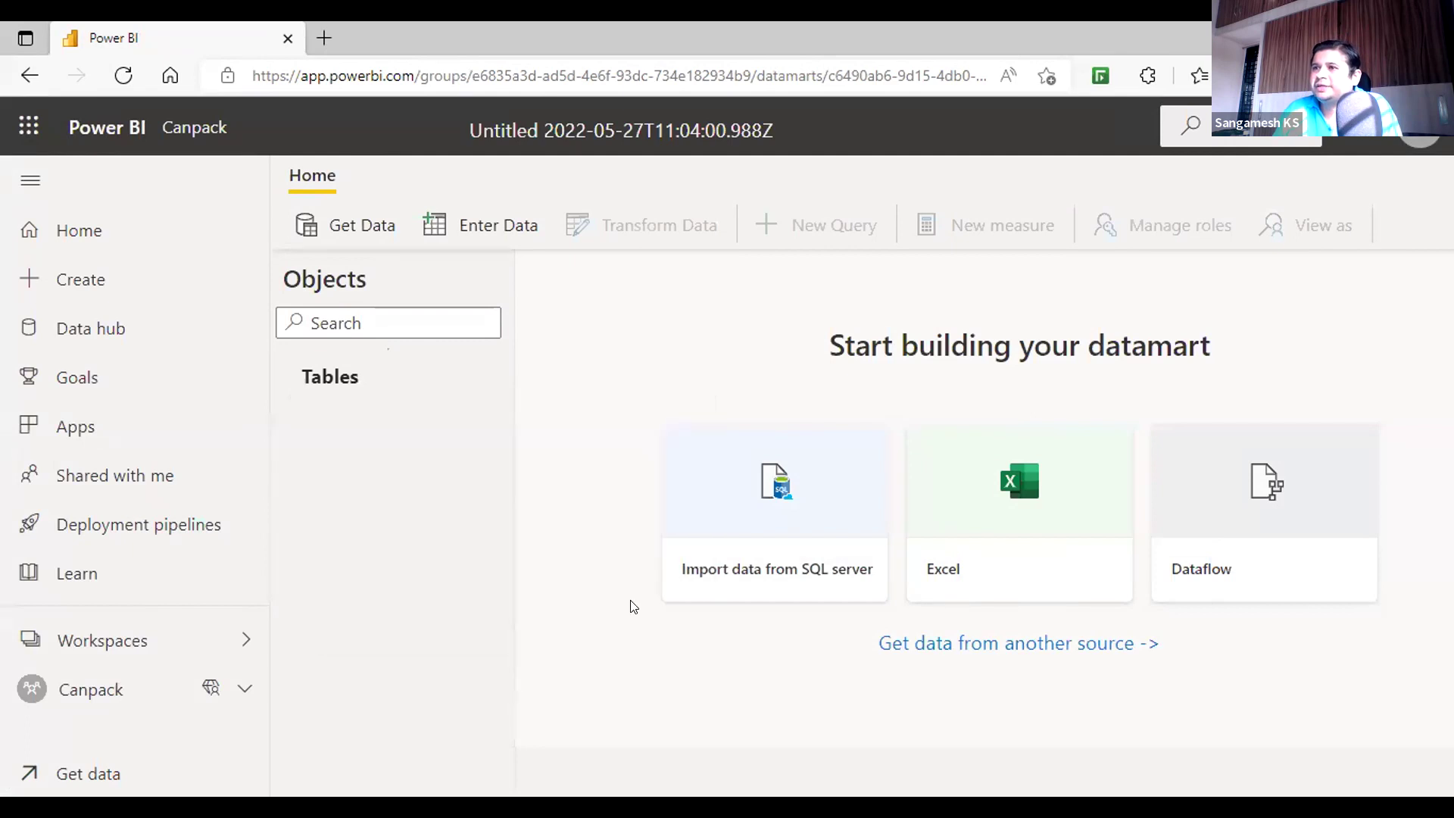
click(358, 225)
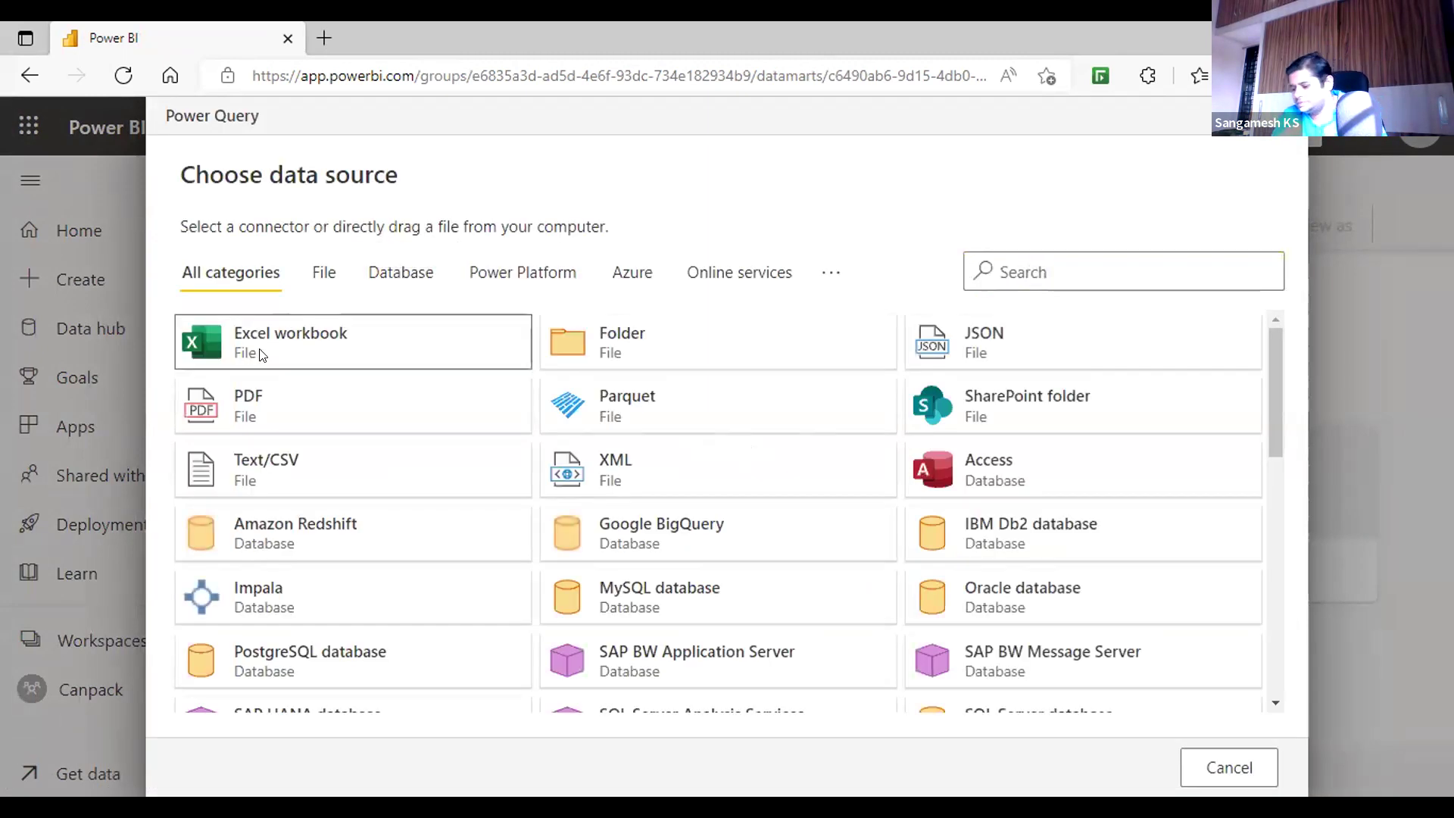
click(267, 352)
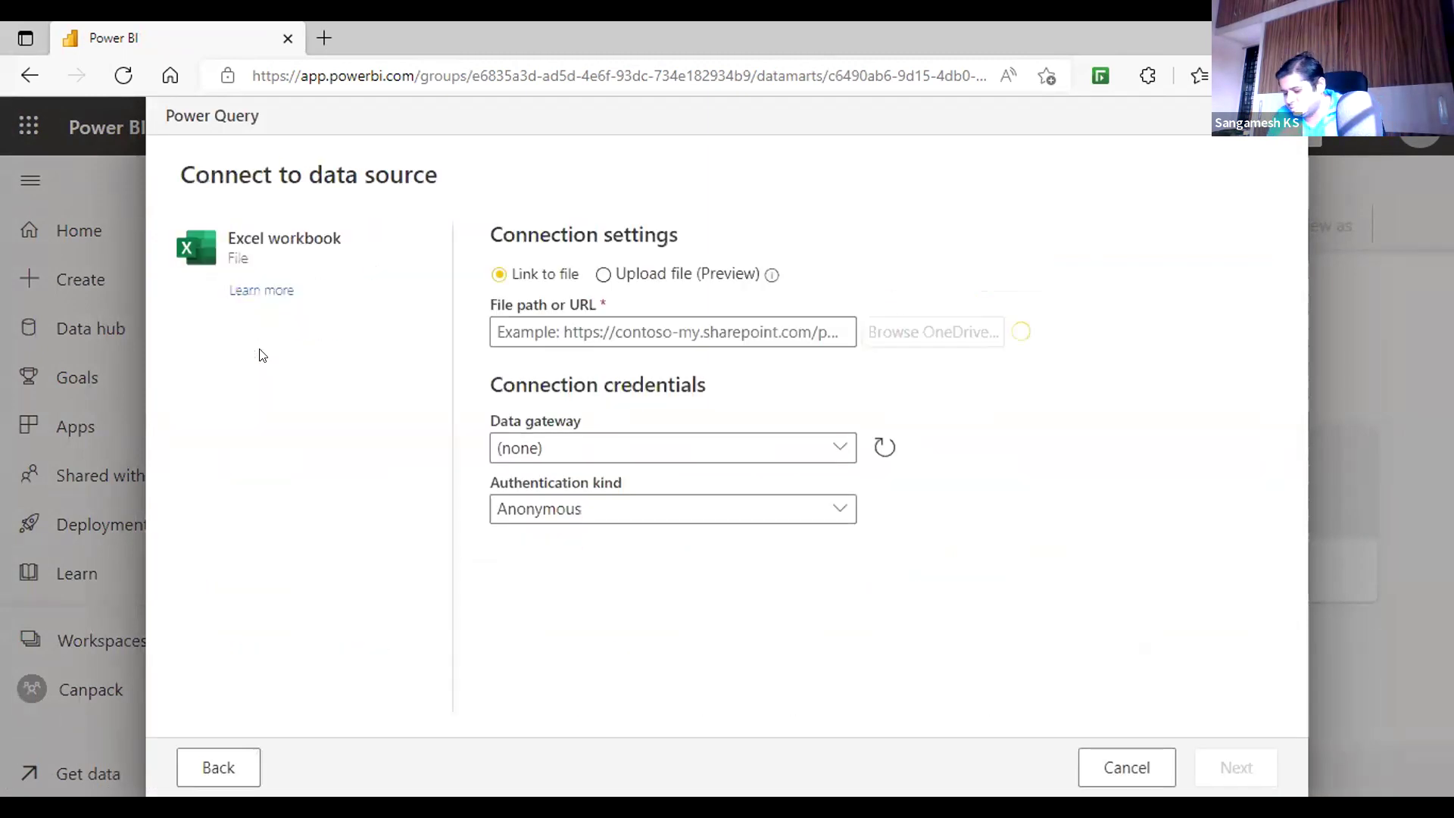
click(606, 273)
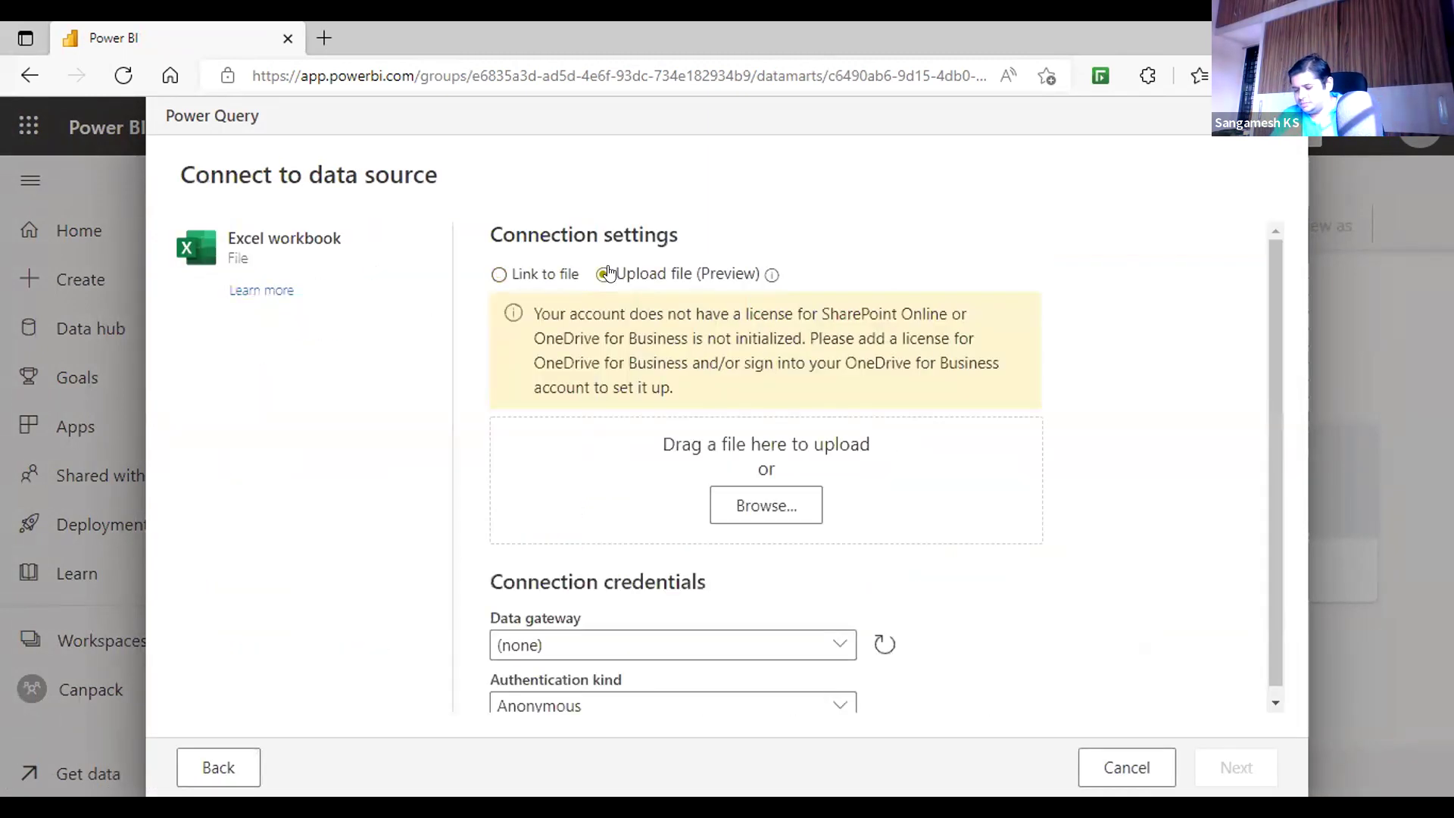
click(766, 506)
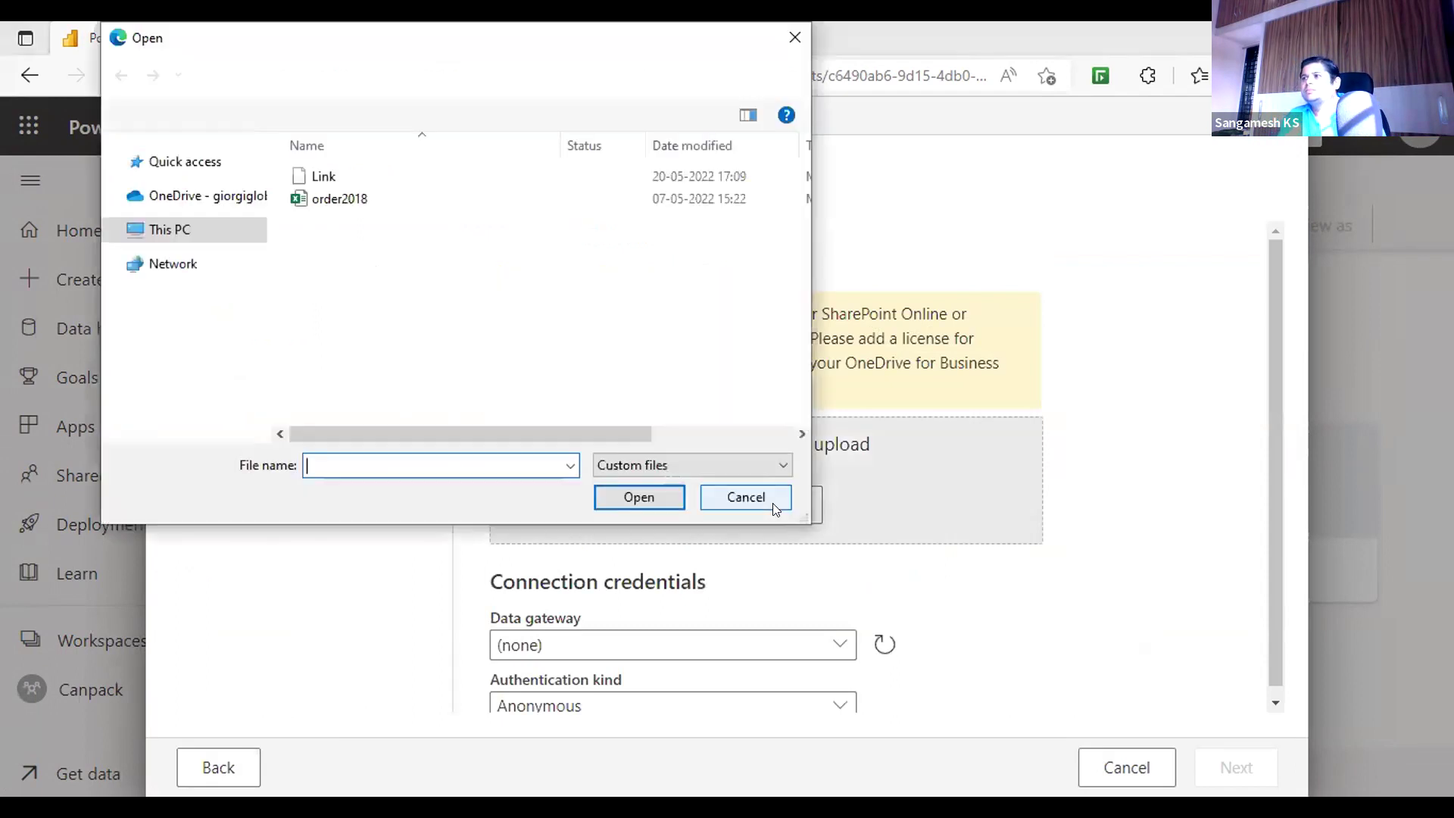
click(346, 202)
click(607, 503)
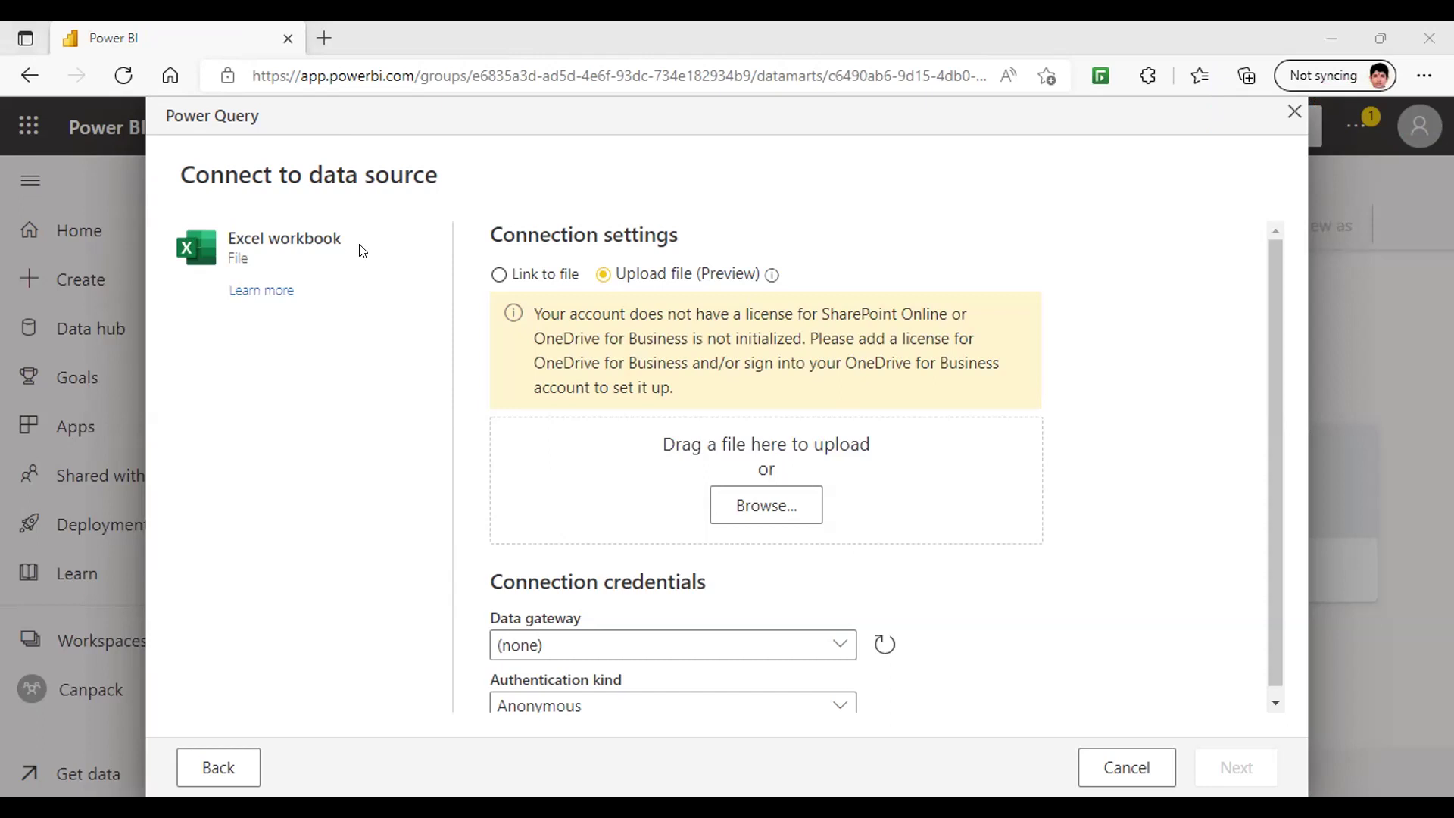
Retry uploading order2018 from the Desktop\PowerBi folder.
click(826, 460)
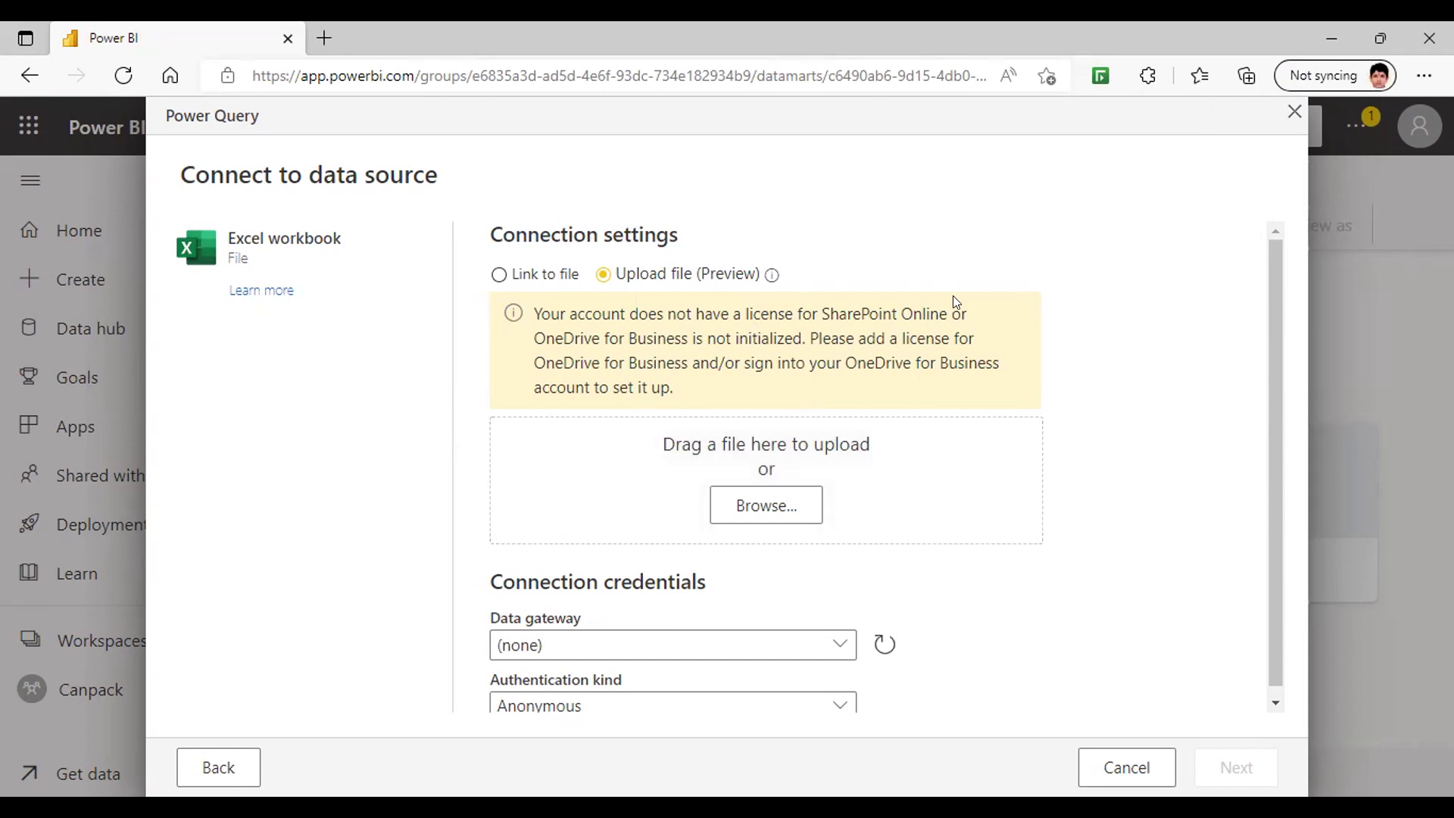
click(774, 493)
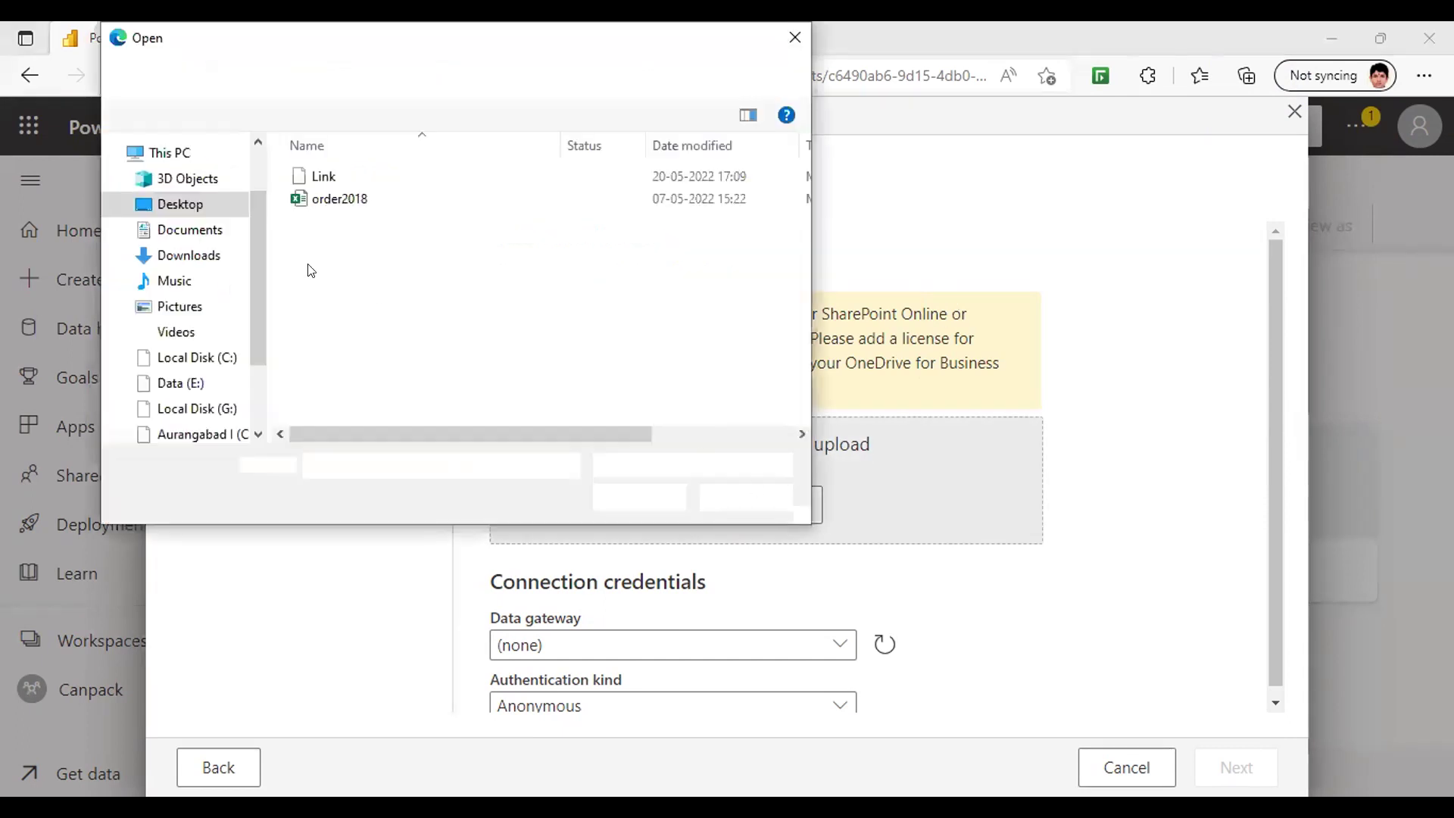
click(328, 201)
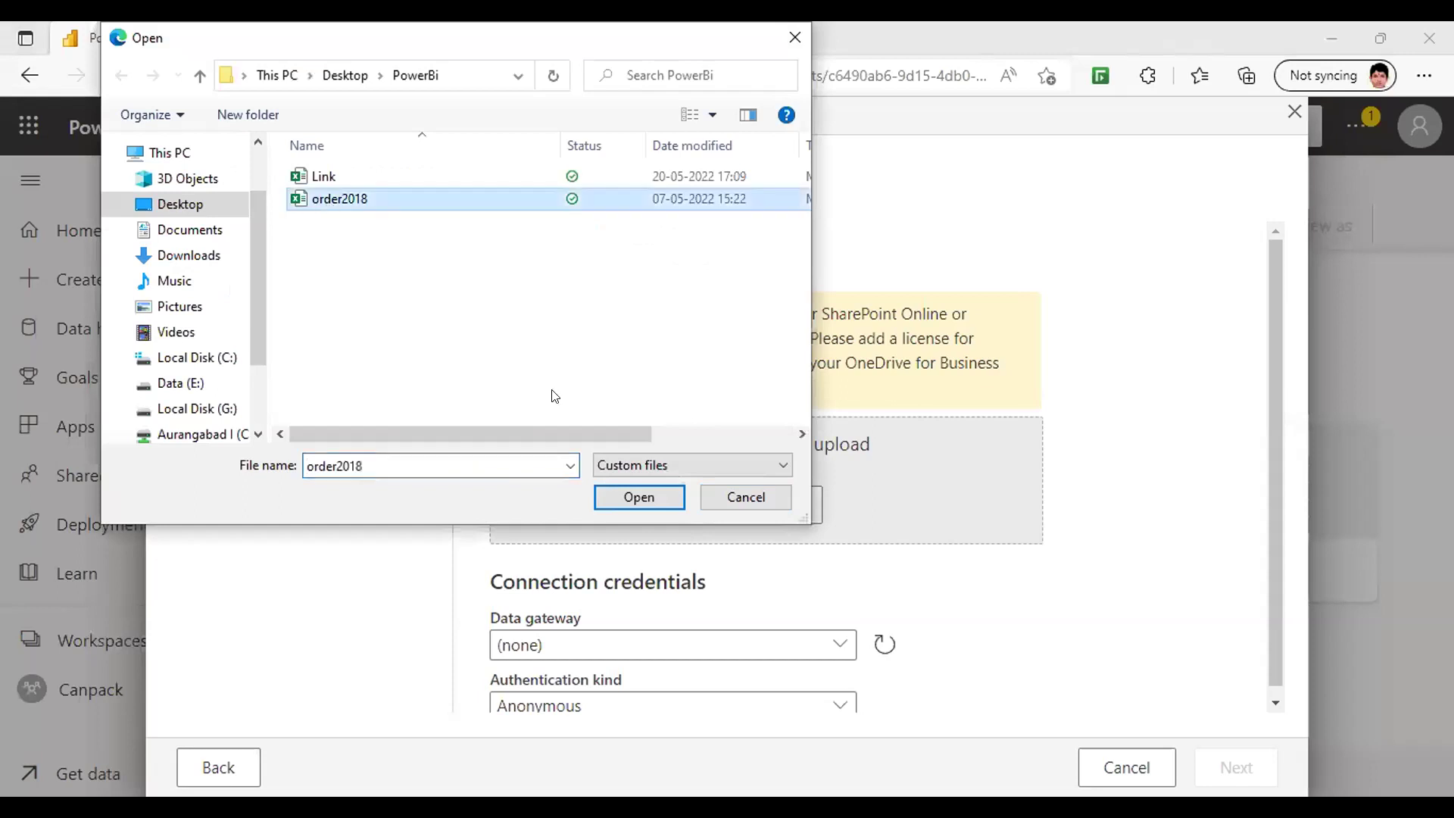
click(620, 489)
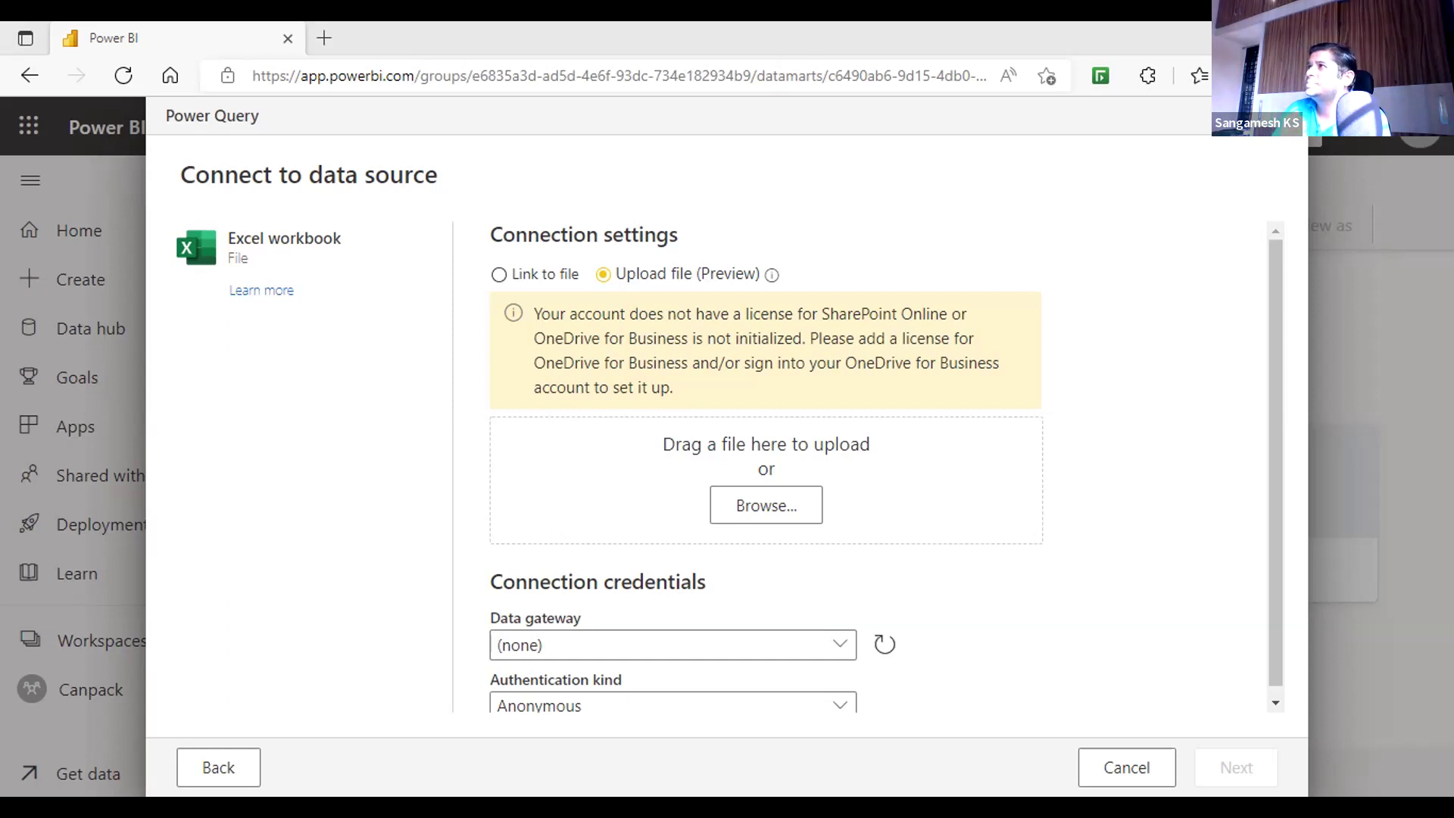
Try order2018 from the Data (E:) drive twice, then close the connection dialog.
click(737, 509)
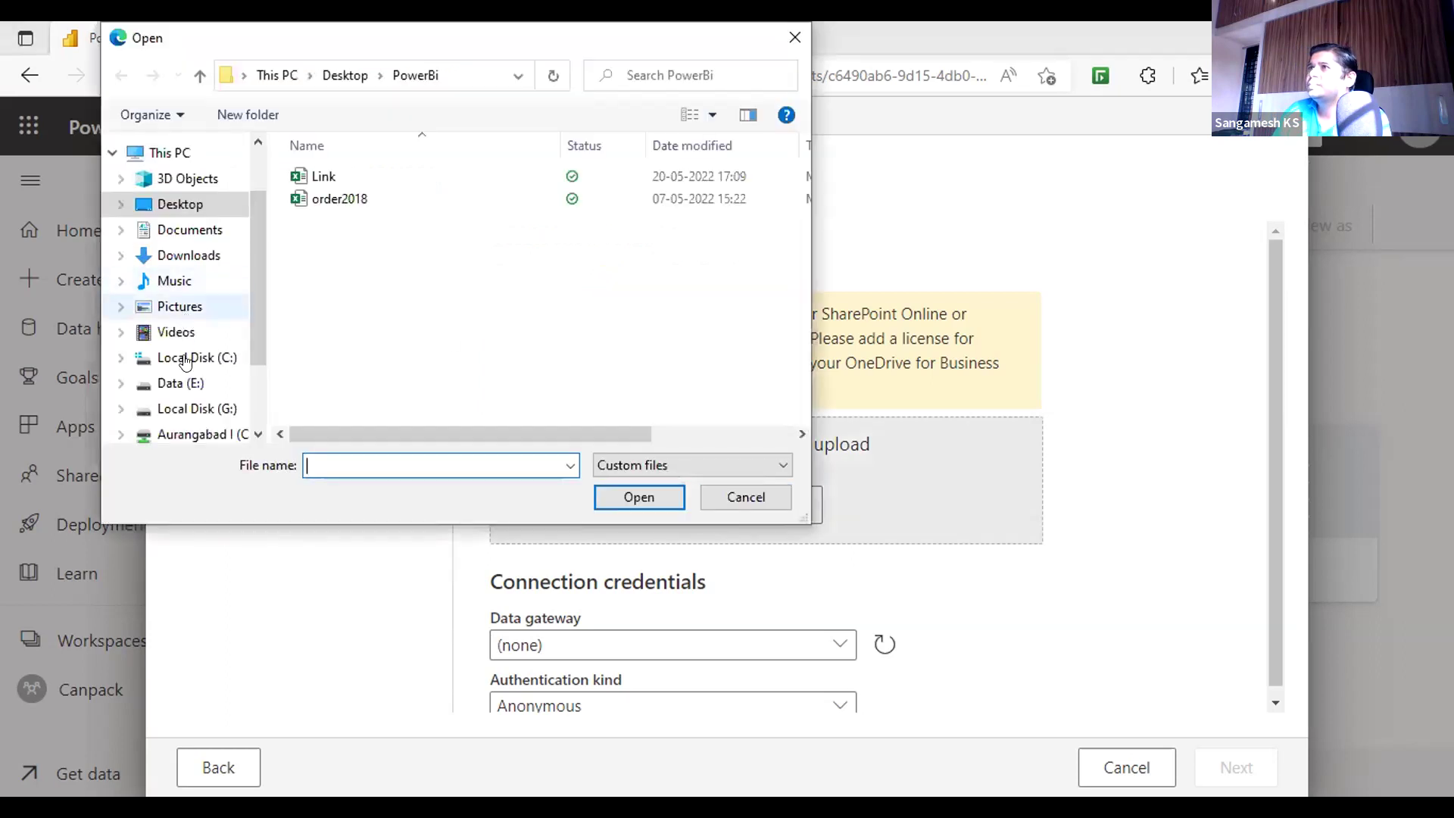
click(179, 381)
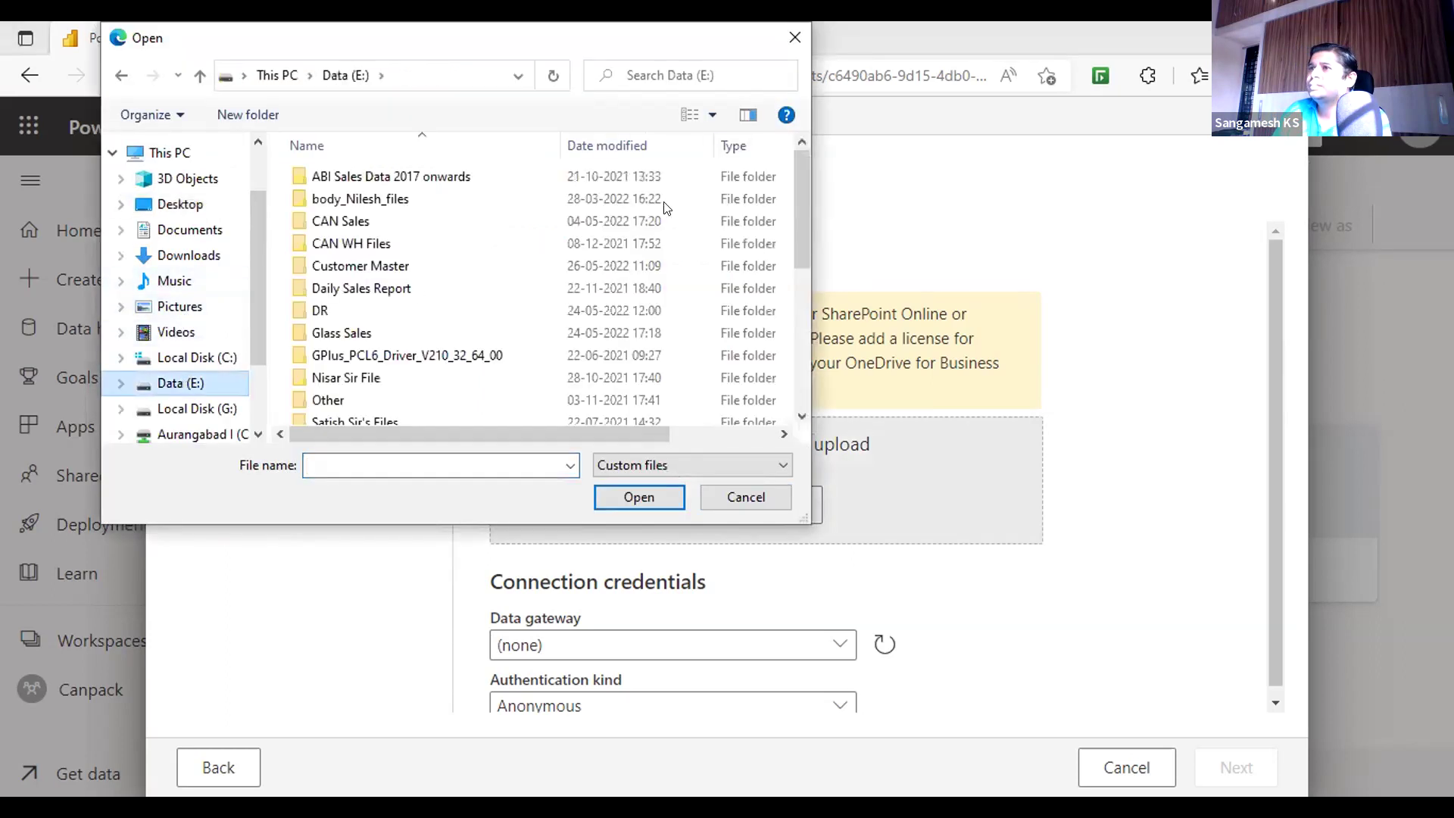
drag(802, 230, 820, 401)
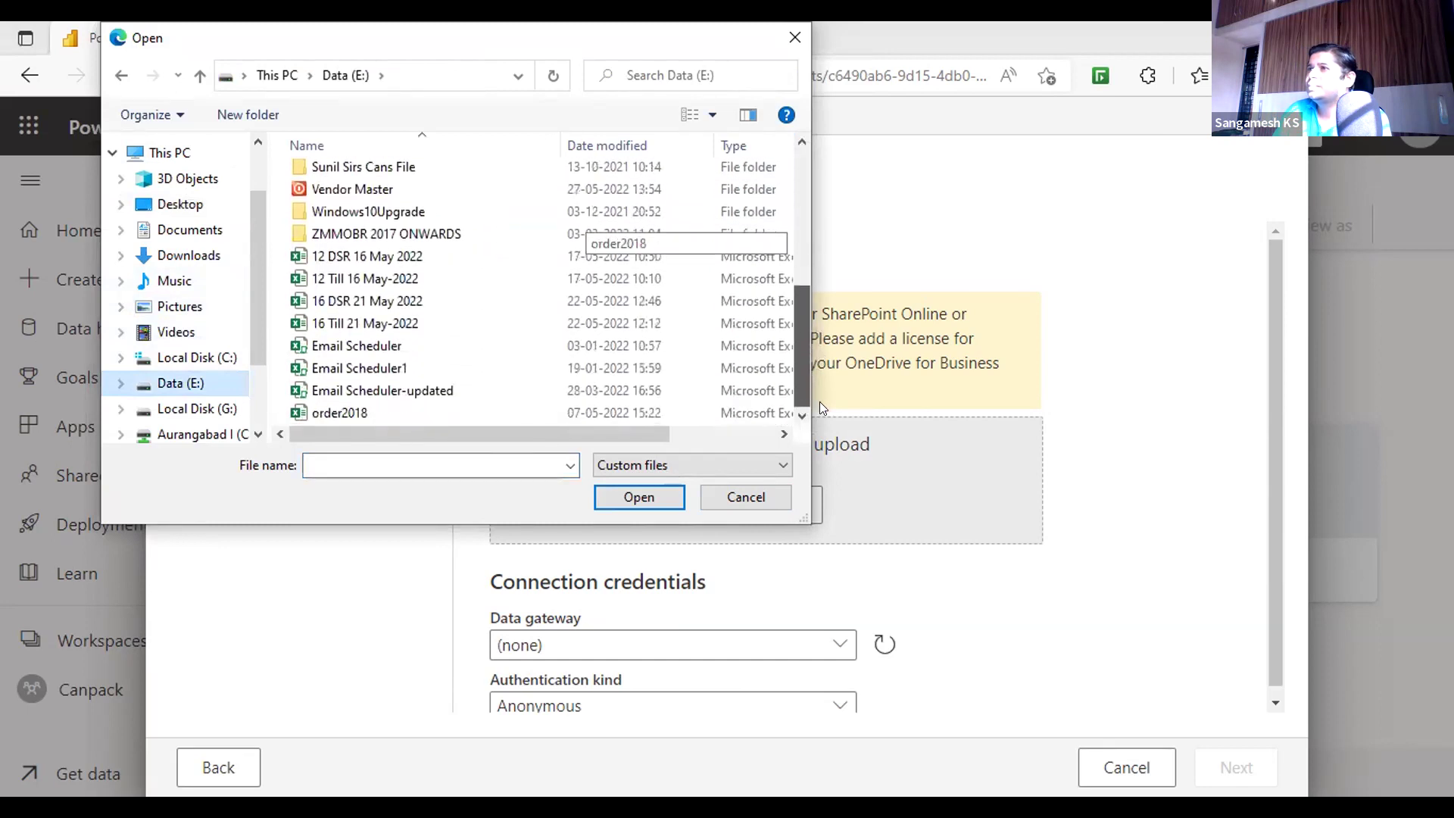
click(336, 415)
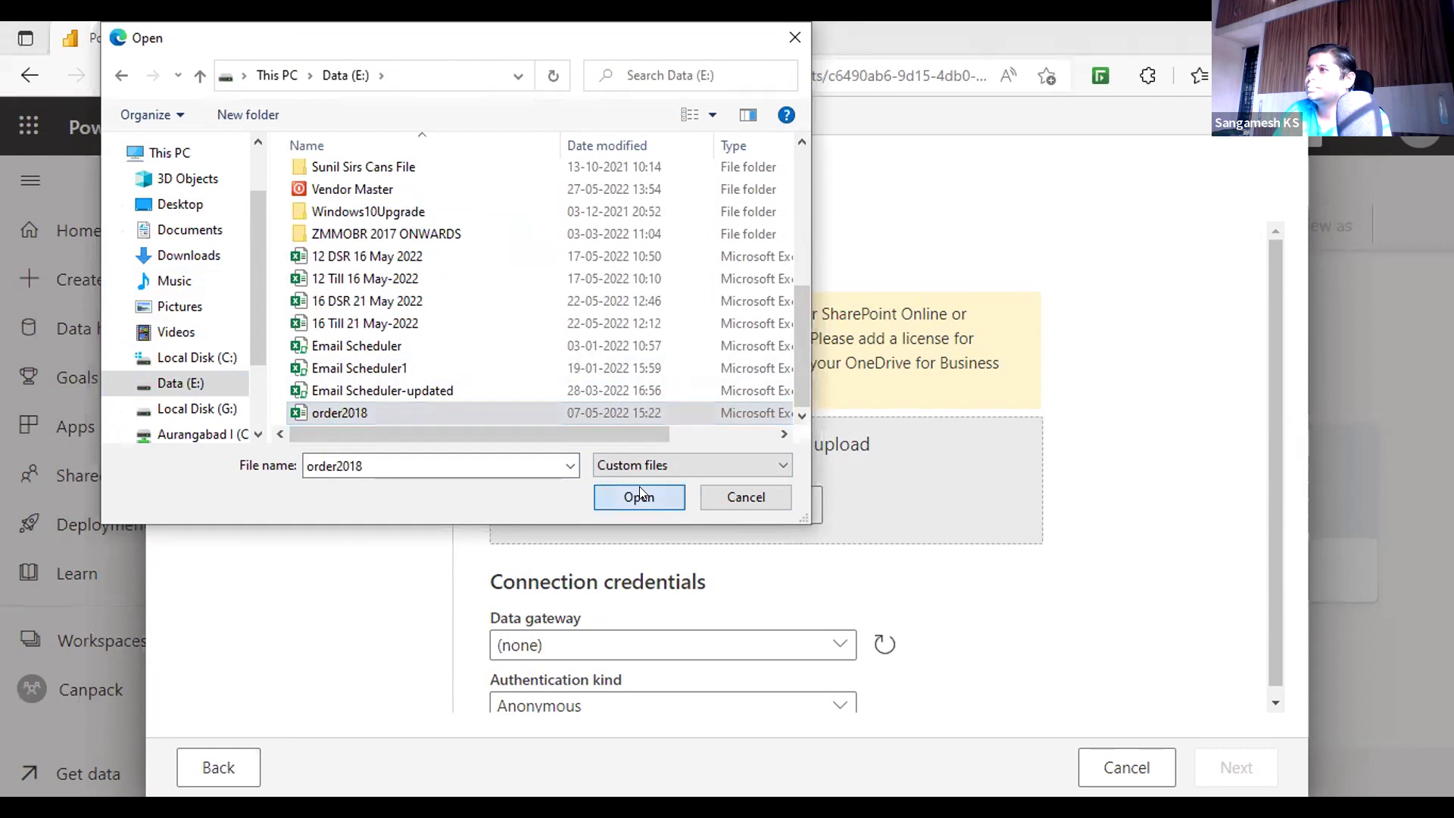
click(639, 493)
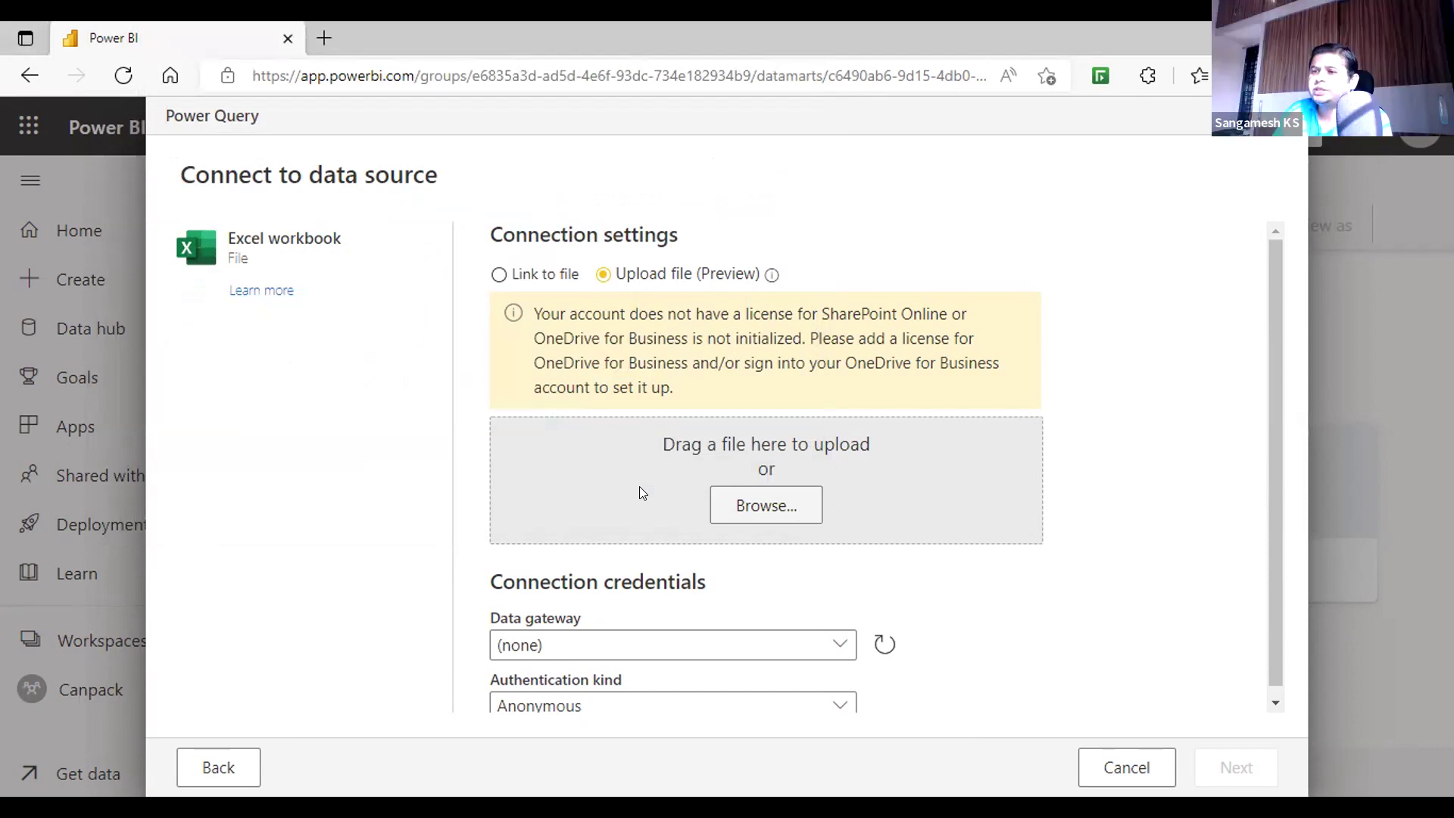
click(742, 507)
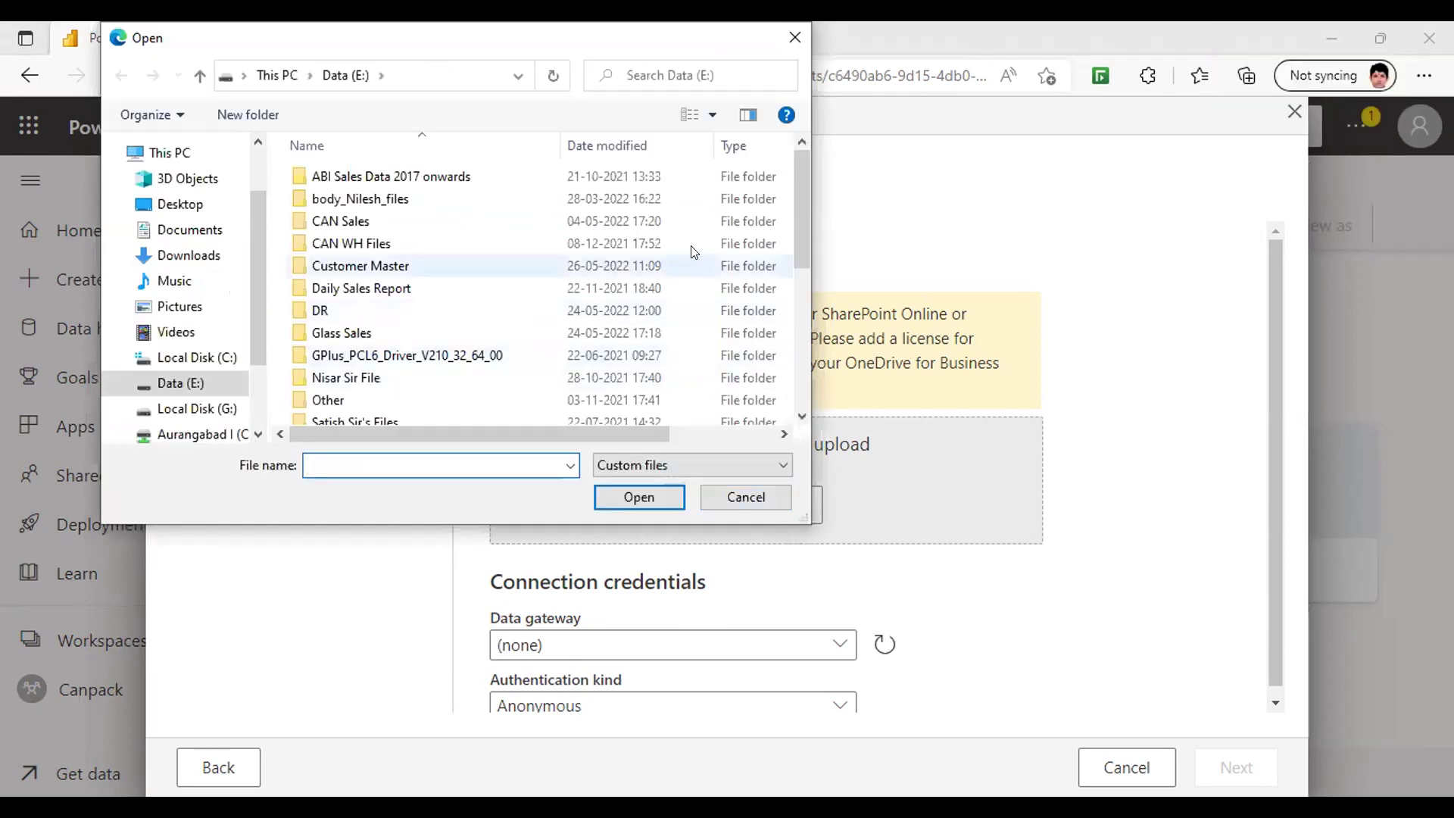
drag(794, 217, 818, 375)
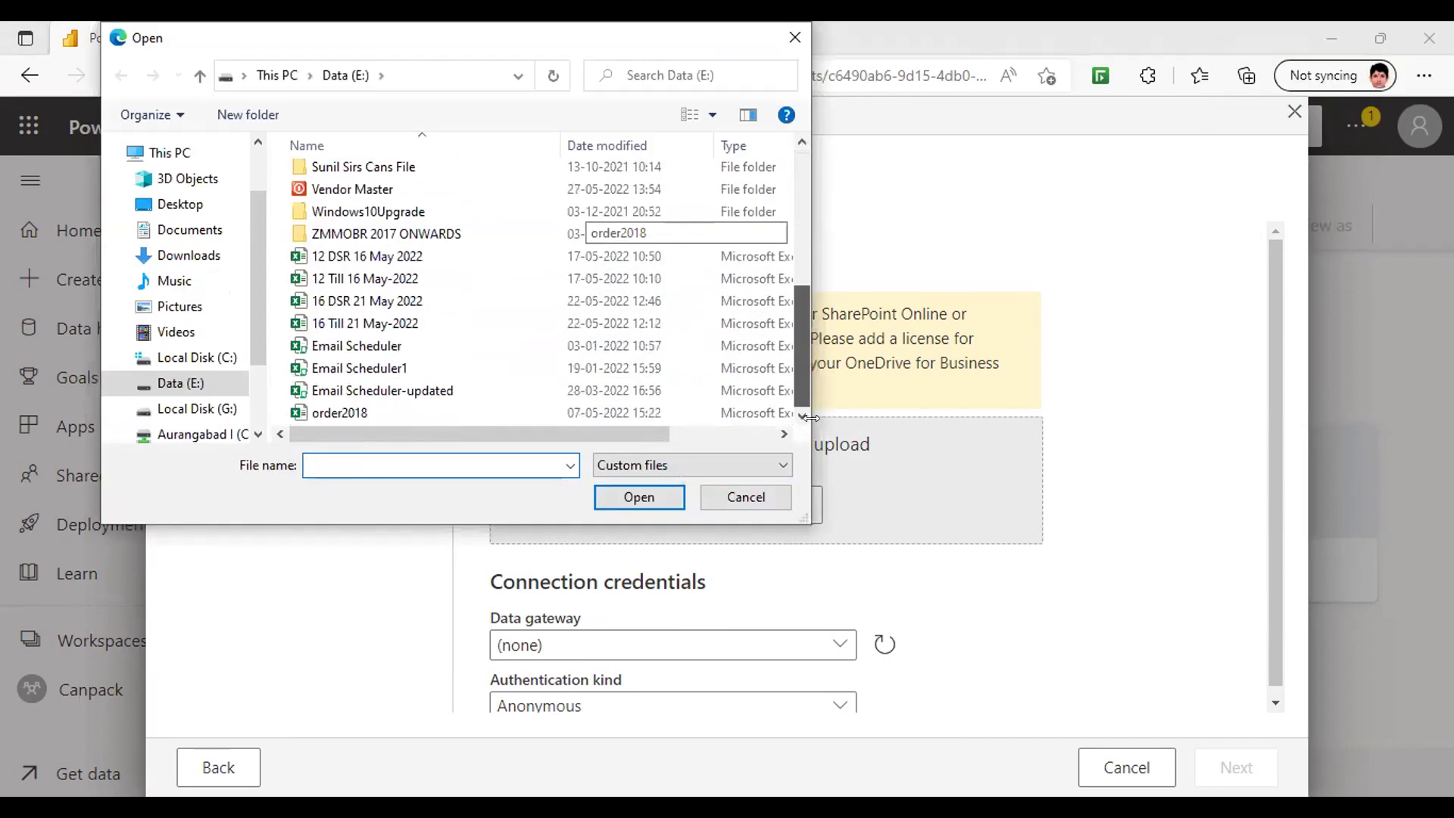
click(397, 415)
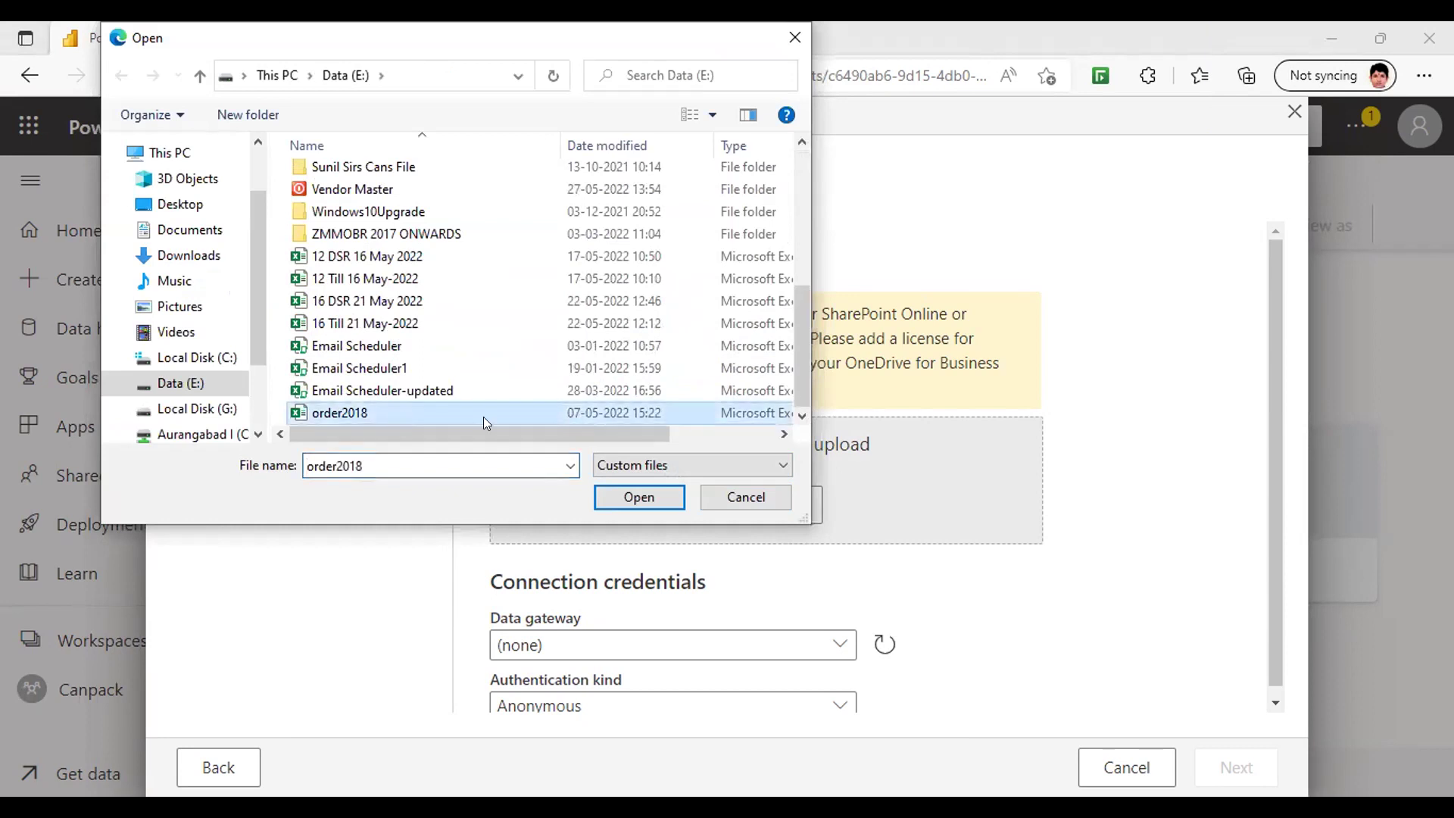
click(639, 496)
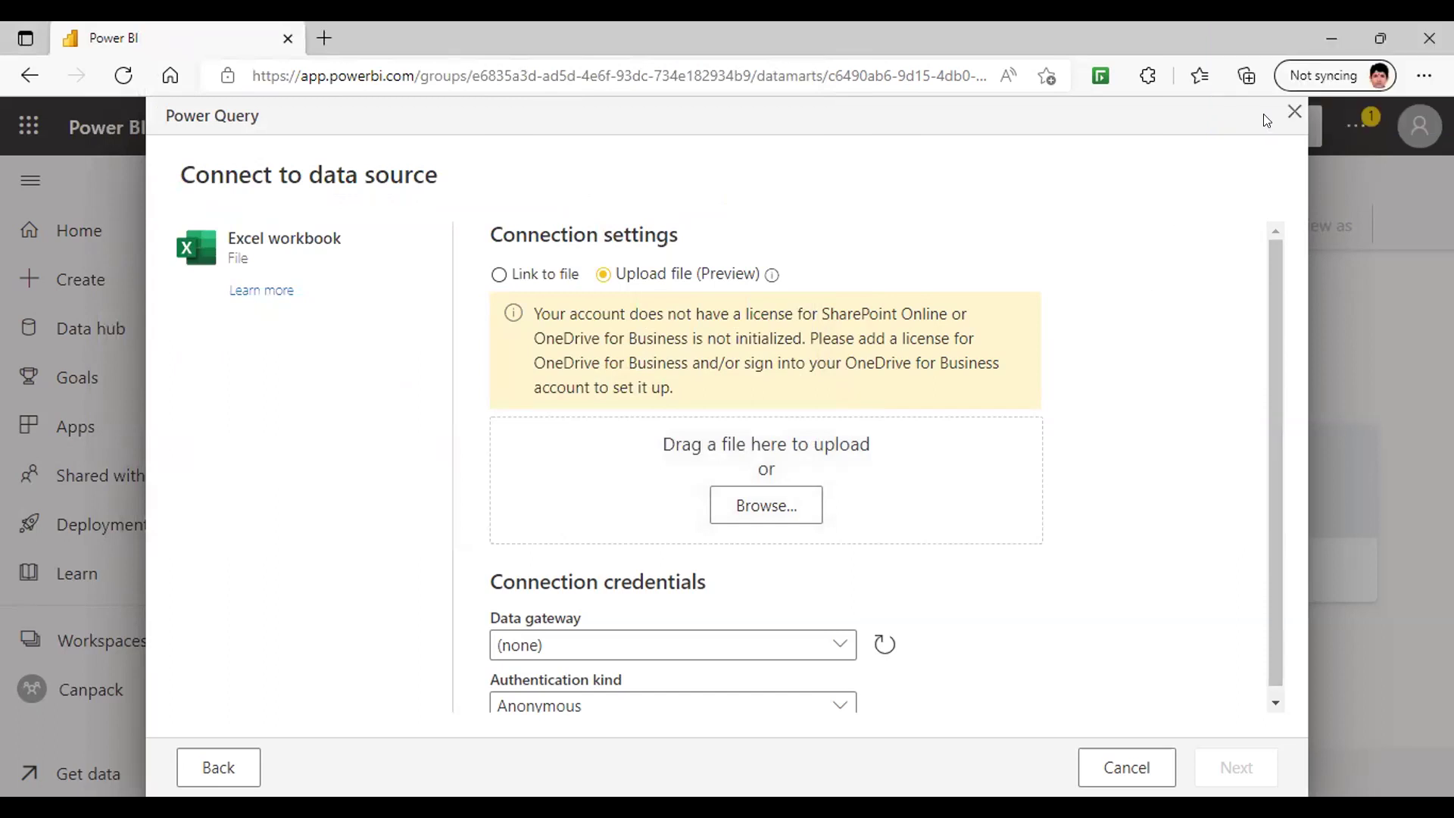
click(1275, 115)
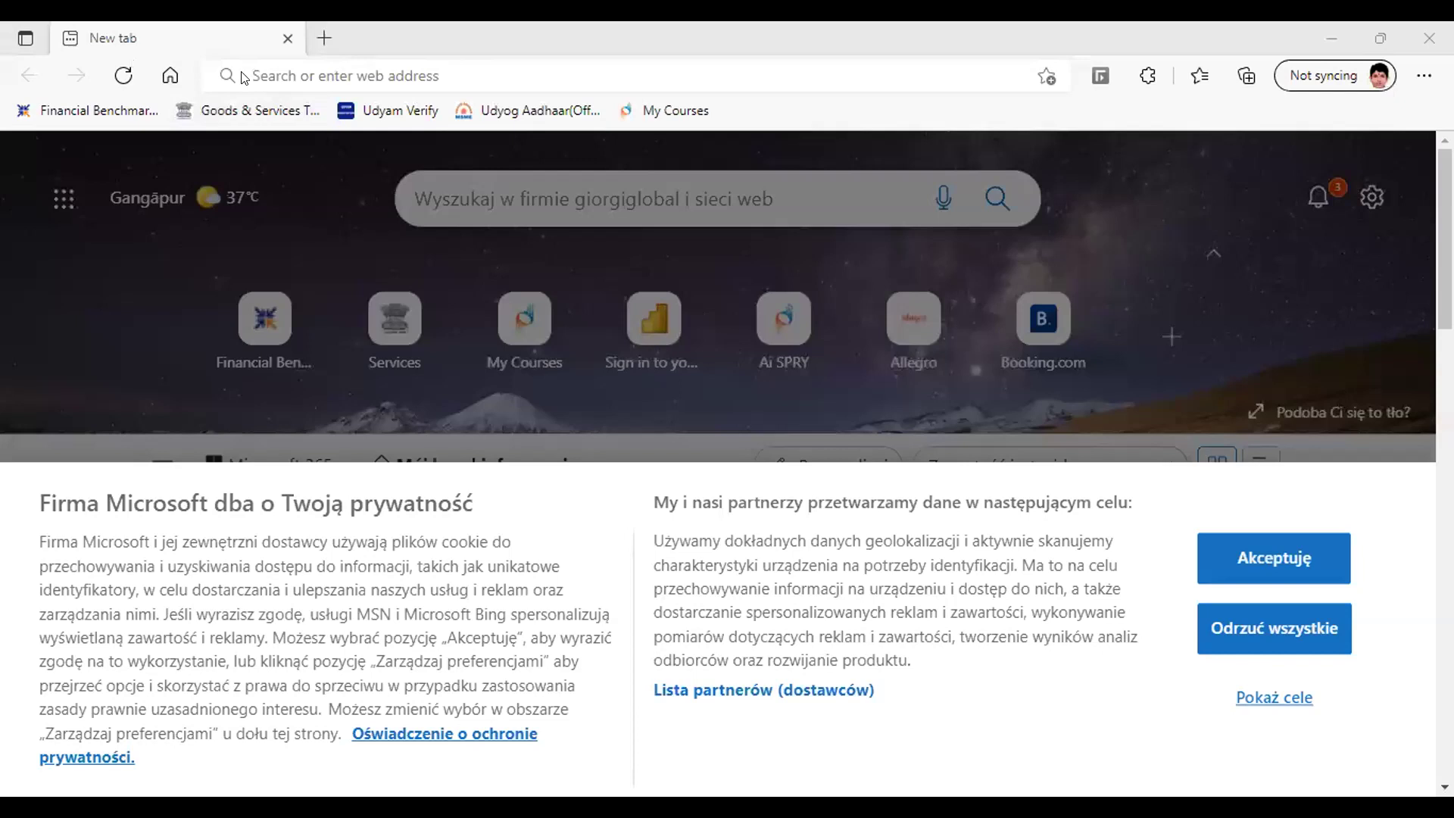
Navigate back to the Power BI service site from the address bar.
click(243, 78)
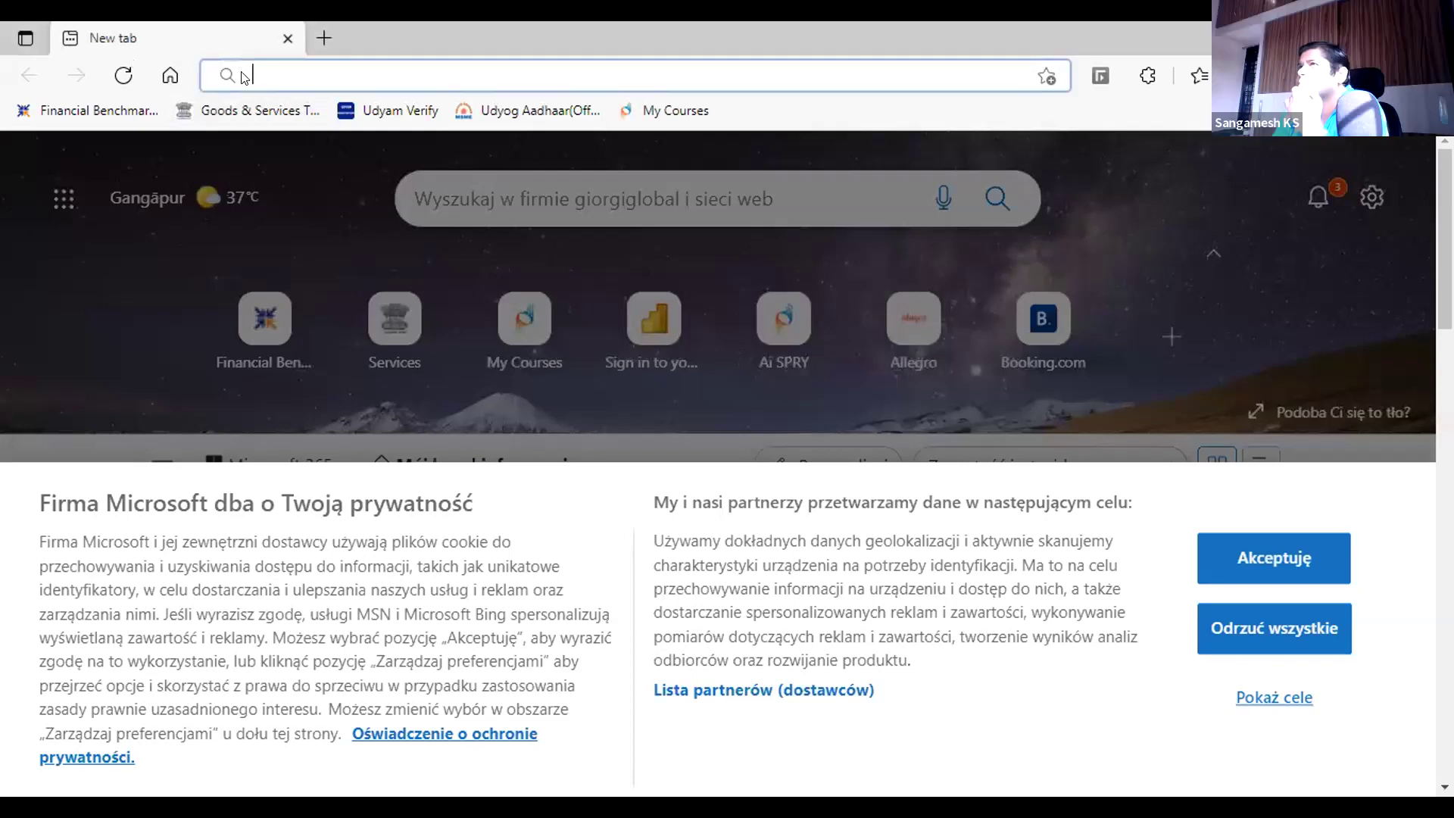
text(pa)
key(BackSpace)
key(BackSpace)
key(BackSpace)
text(ap)
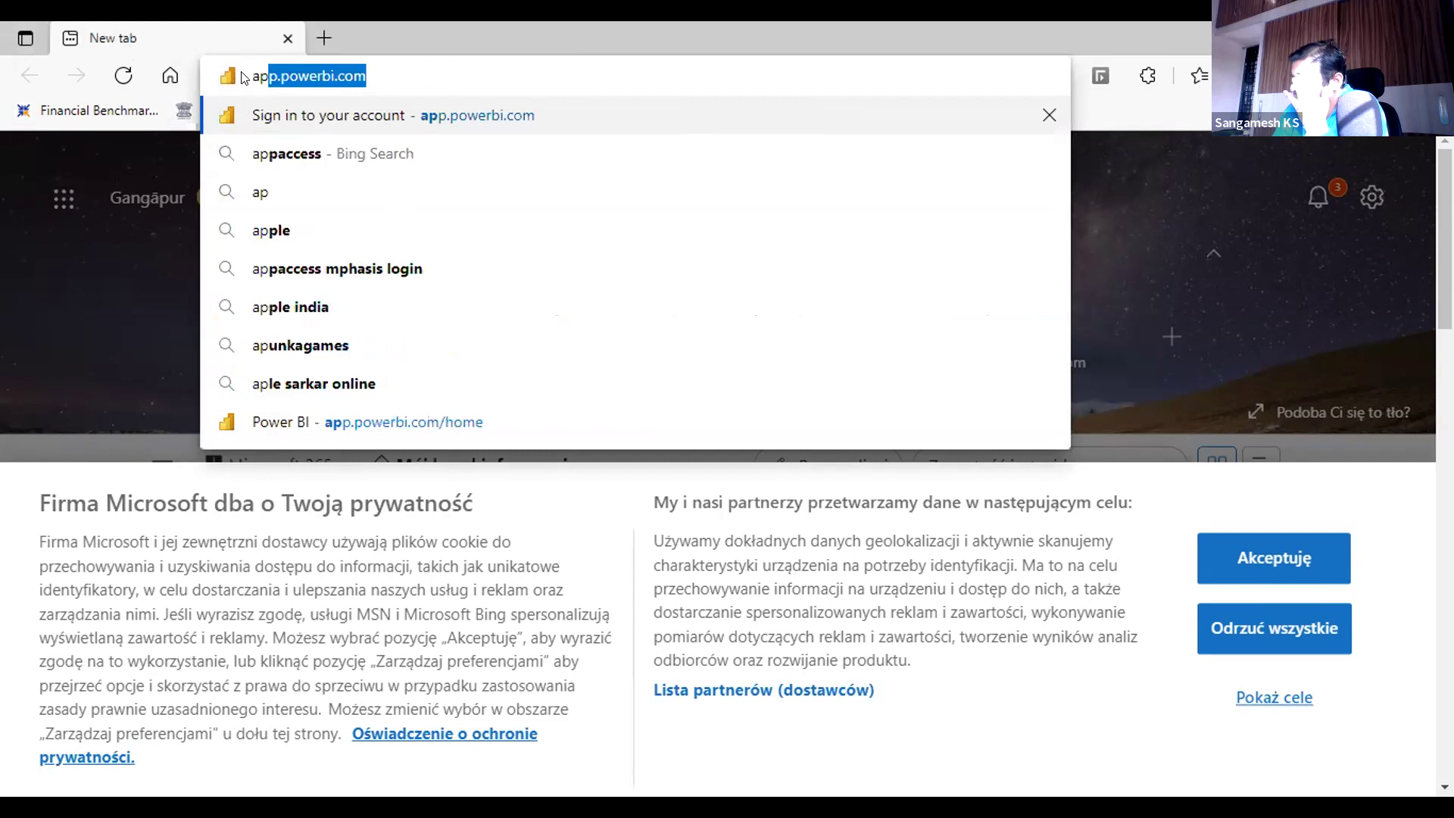
key(Return)
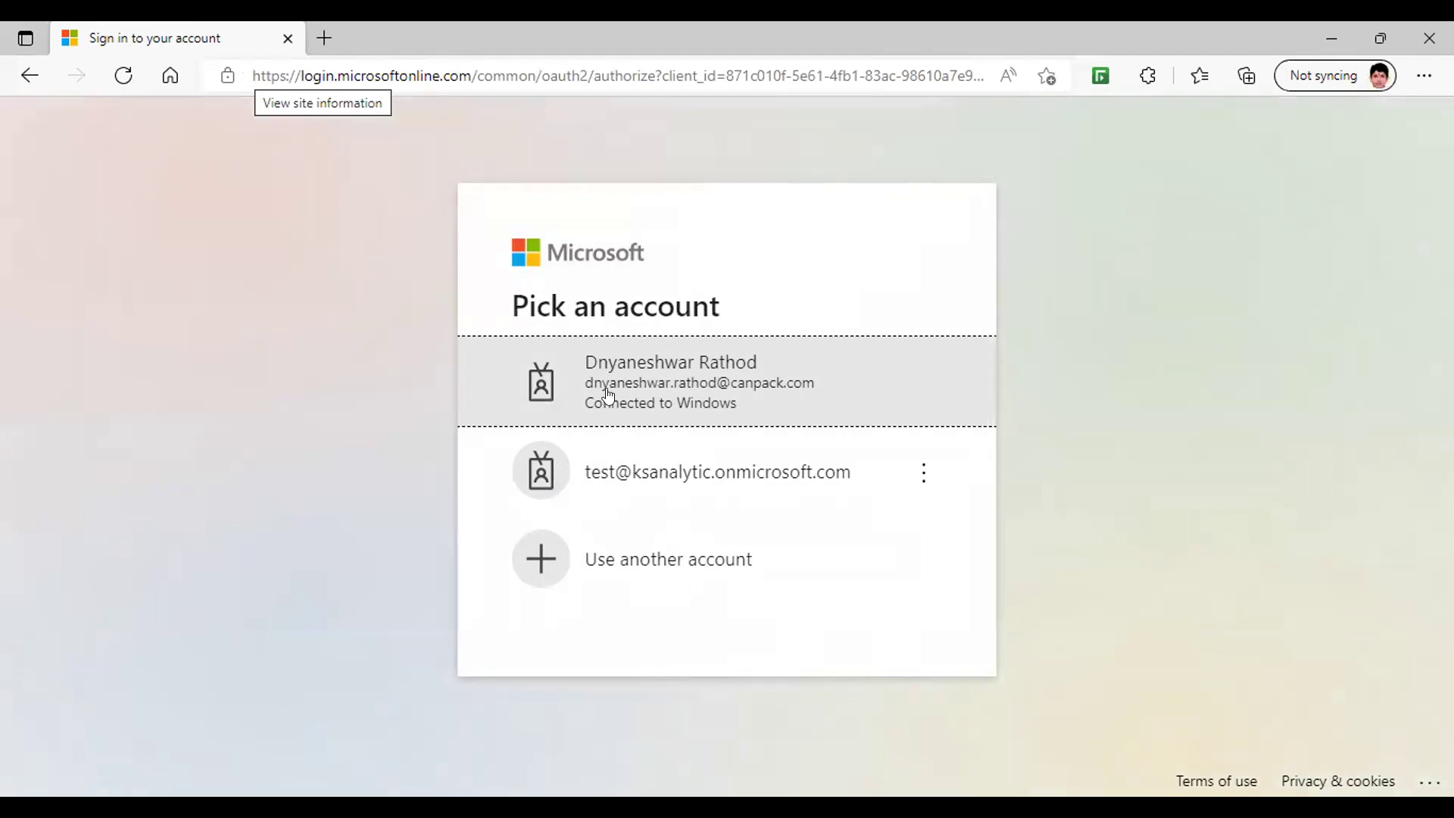
Sign in with the test account's password and choose to stay signed in.
click(606, 473)
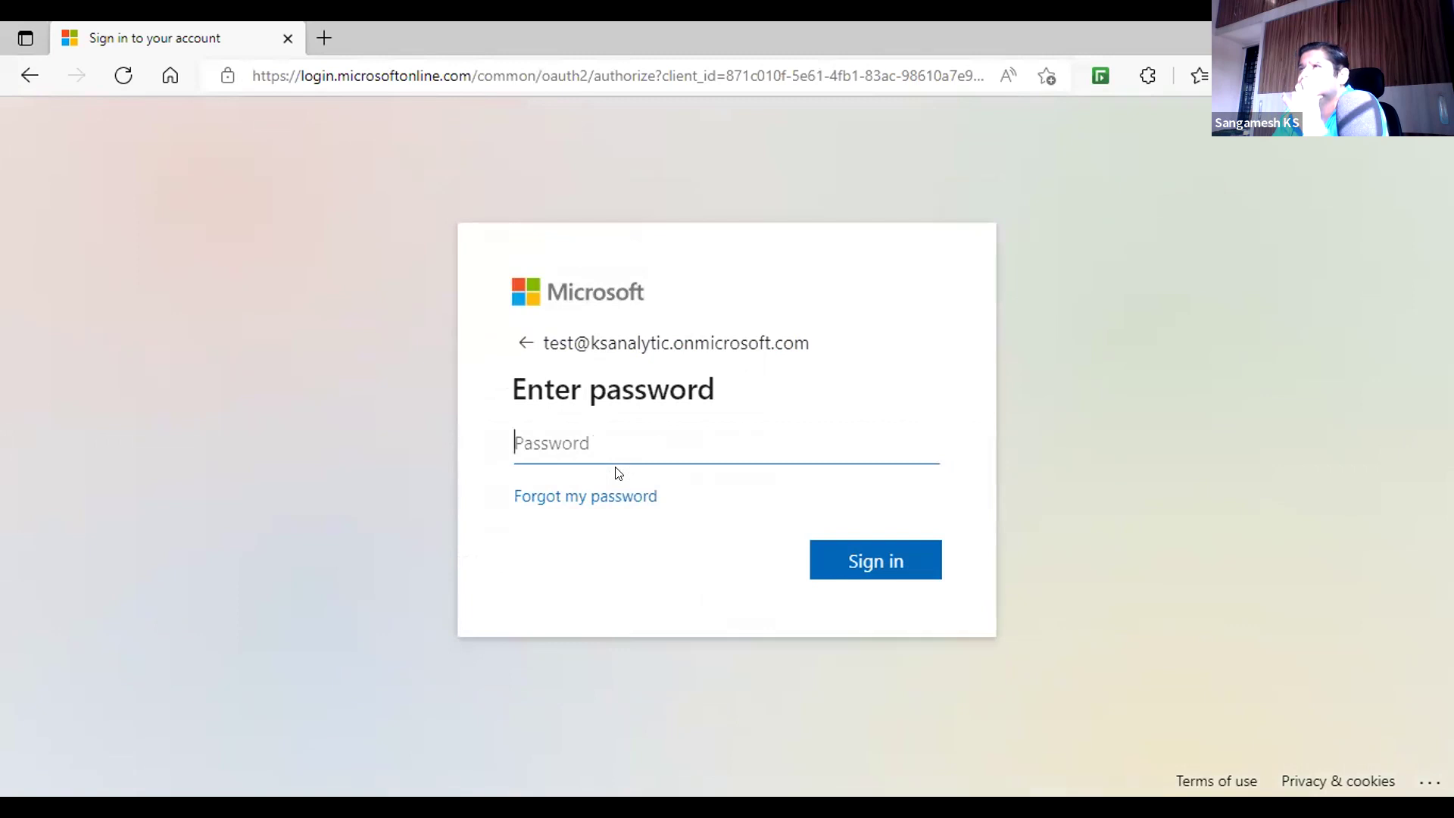
text(********)
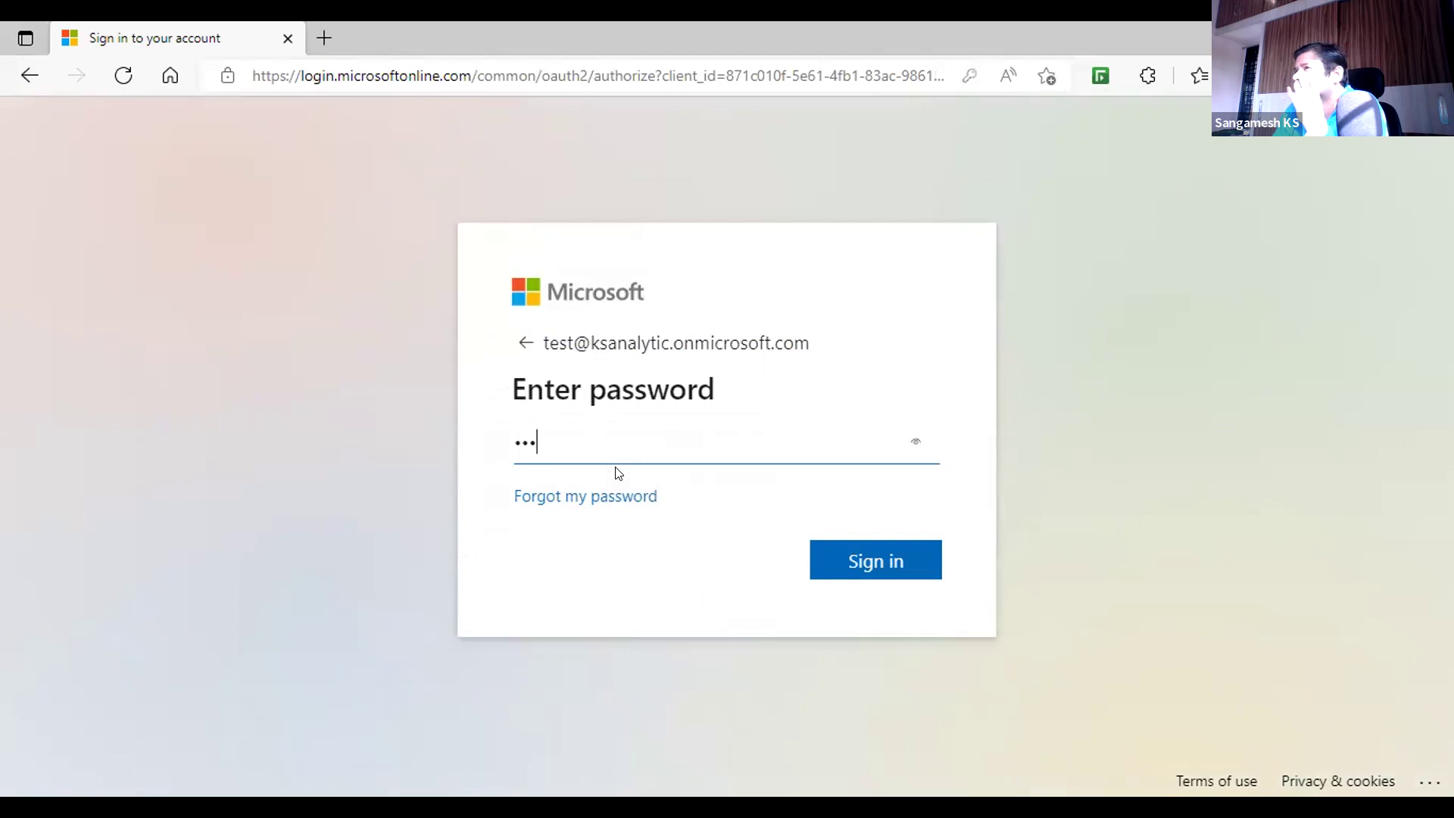
text(***)
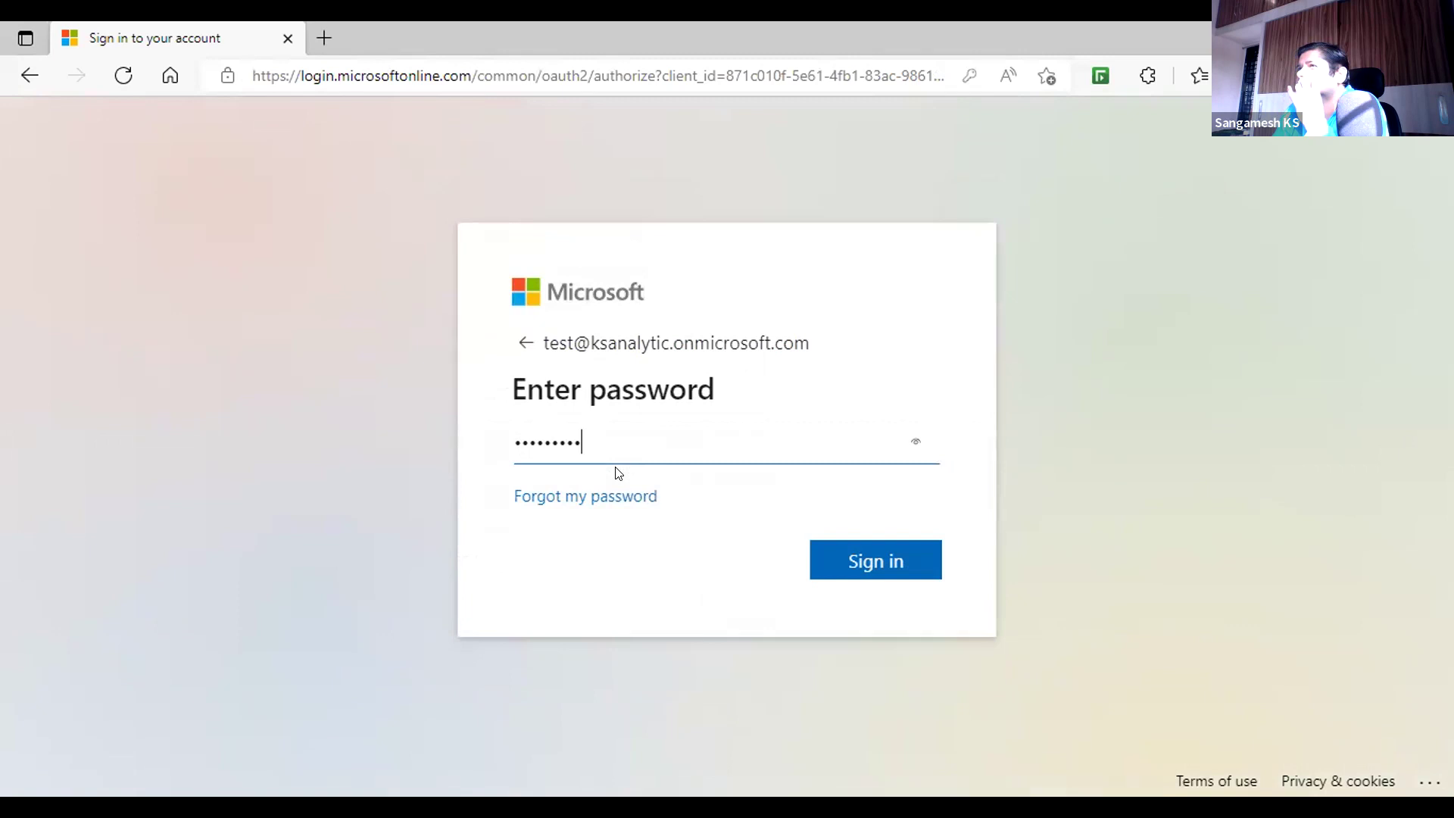
click(869, 565)
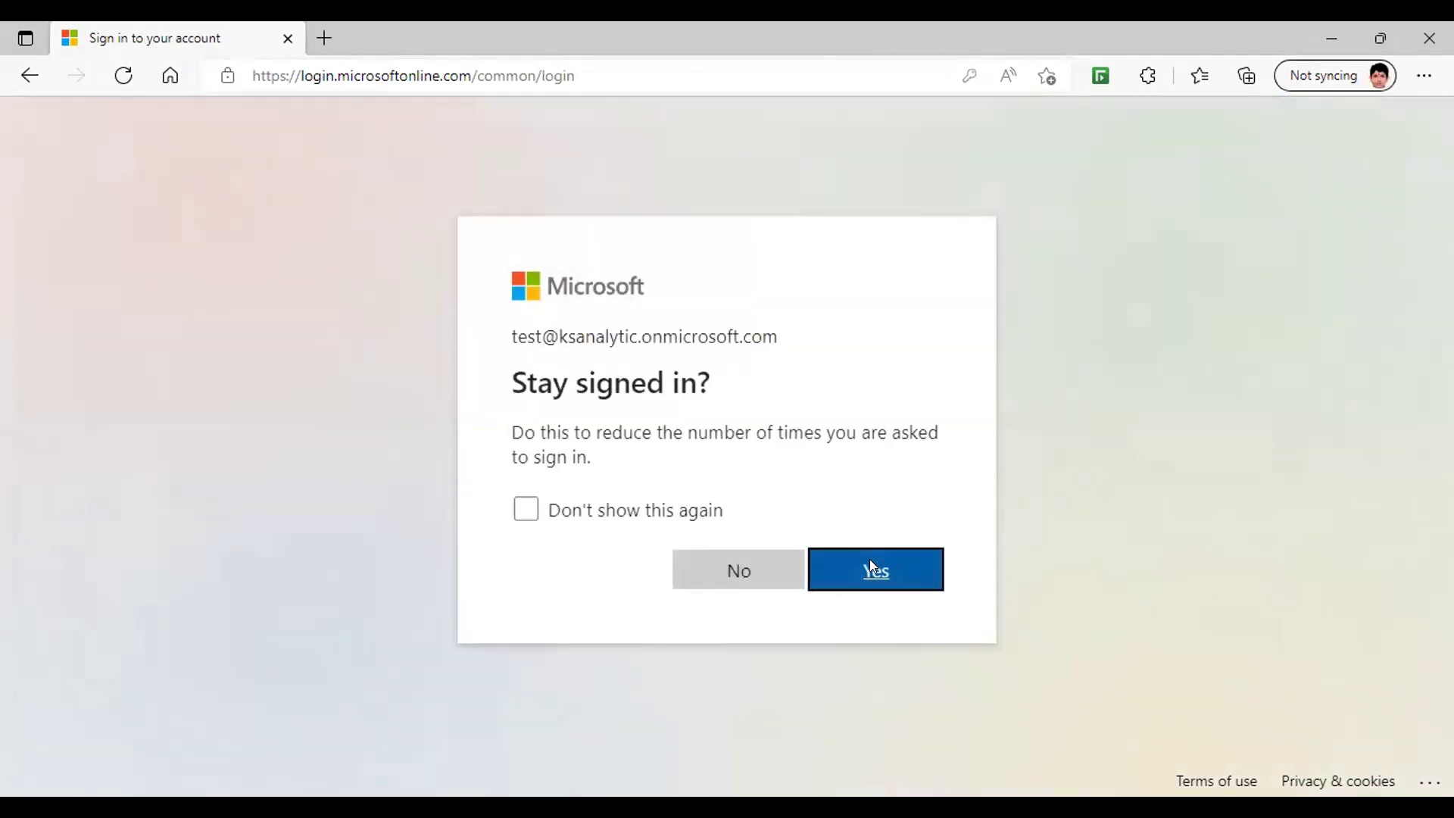
click(877, 575)
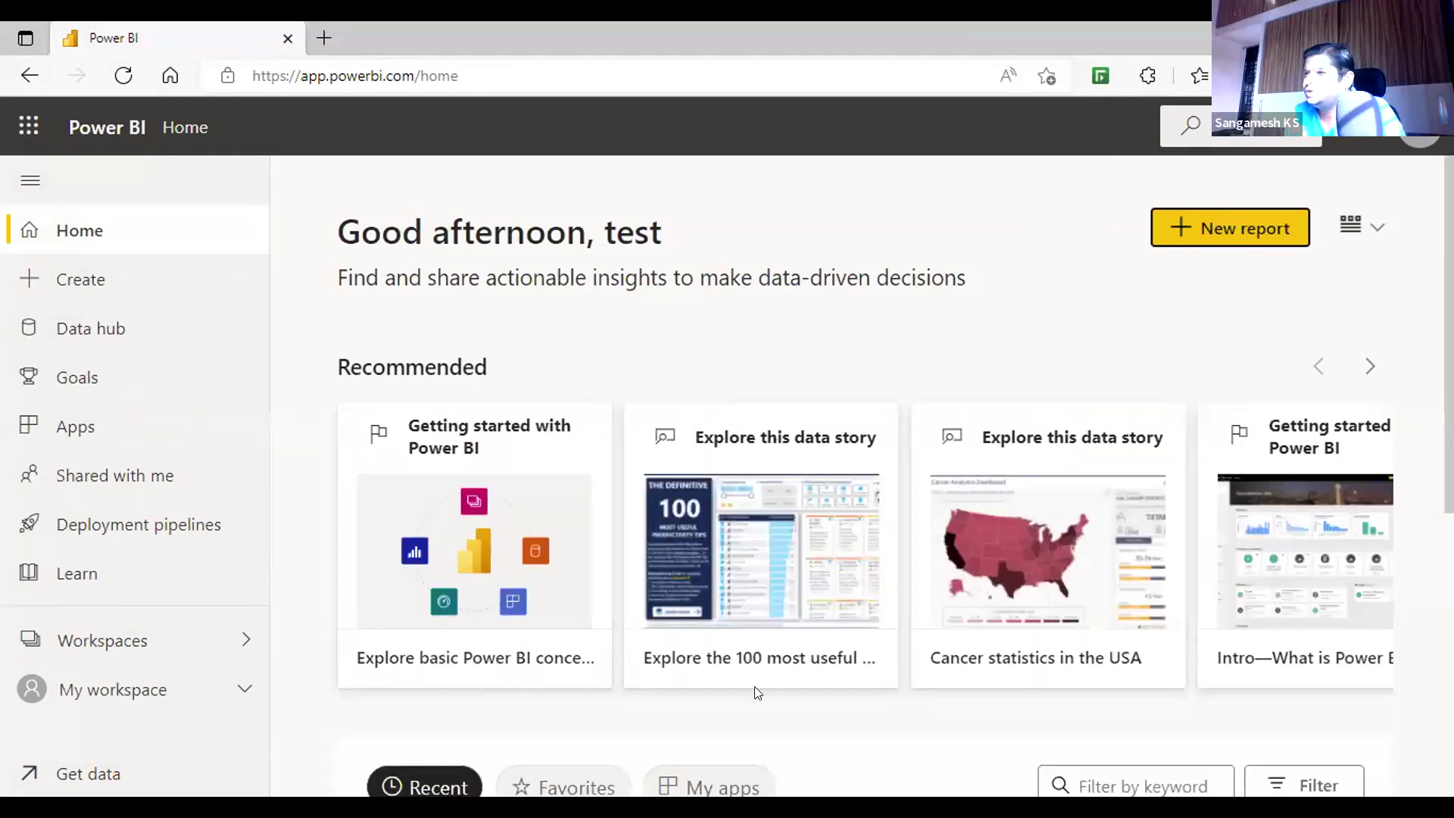
In Canpack, create a datamart via New > Dataflow and 'Yes, create a datamart'.
click(186, 644)
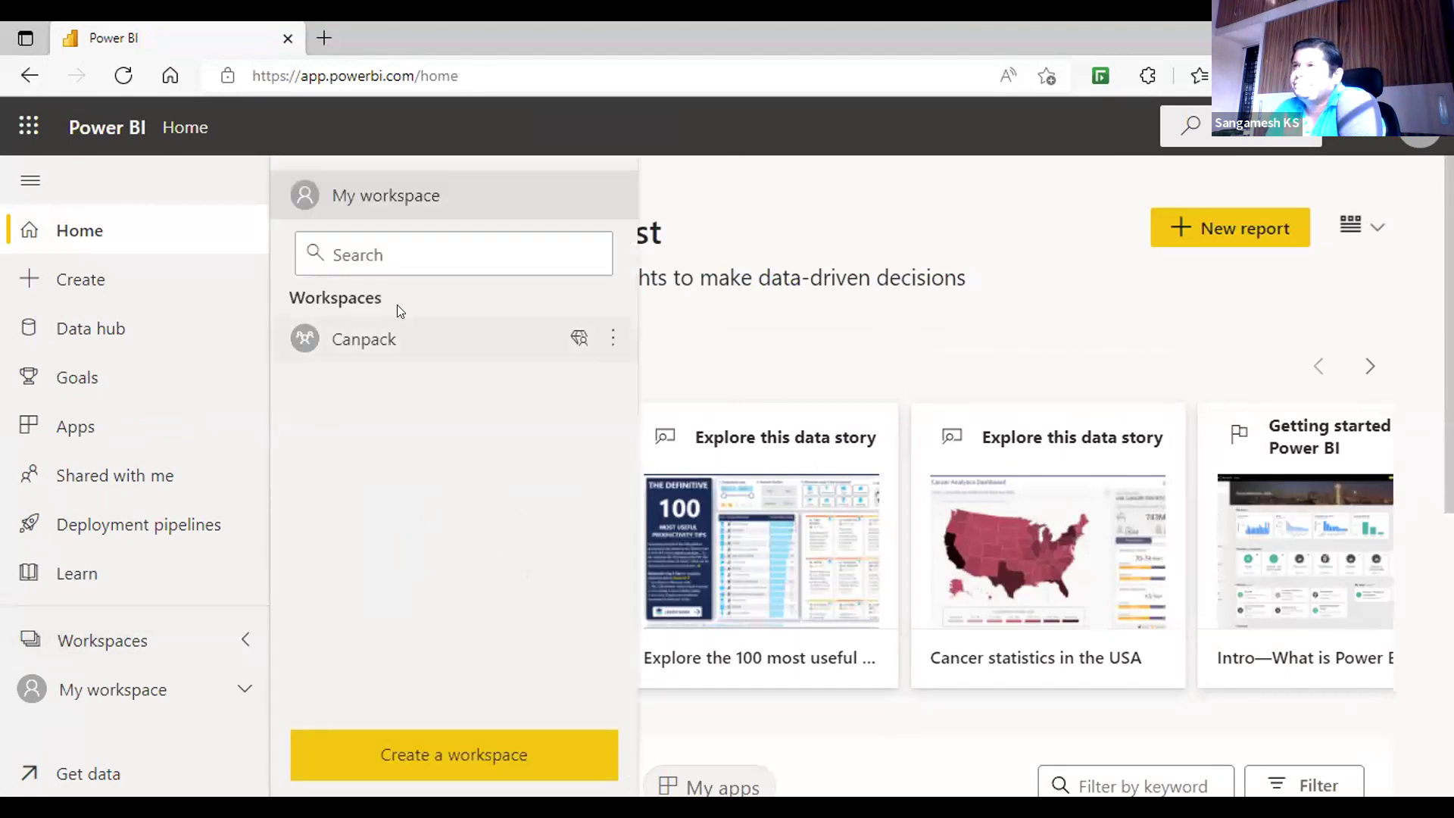
click(385, 345)
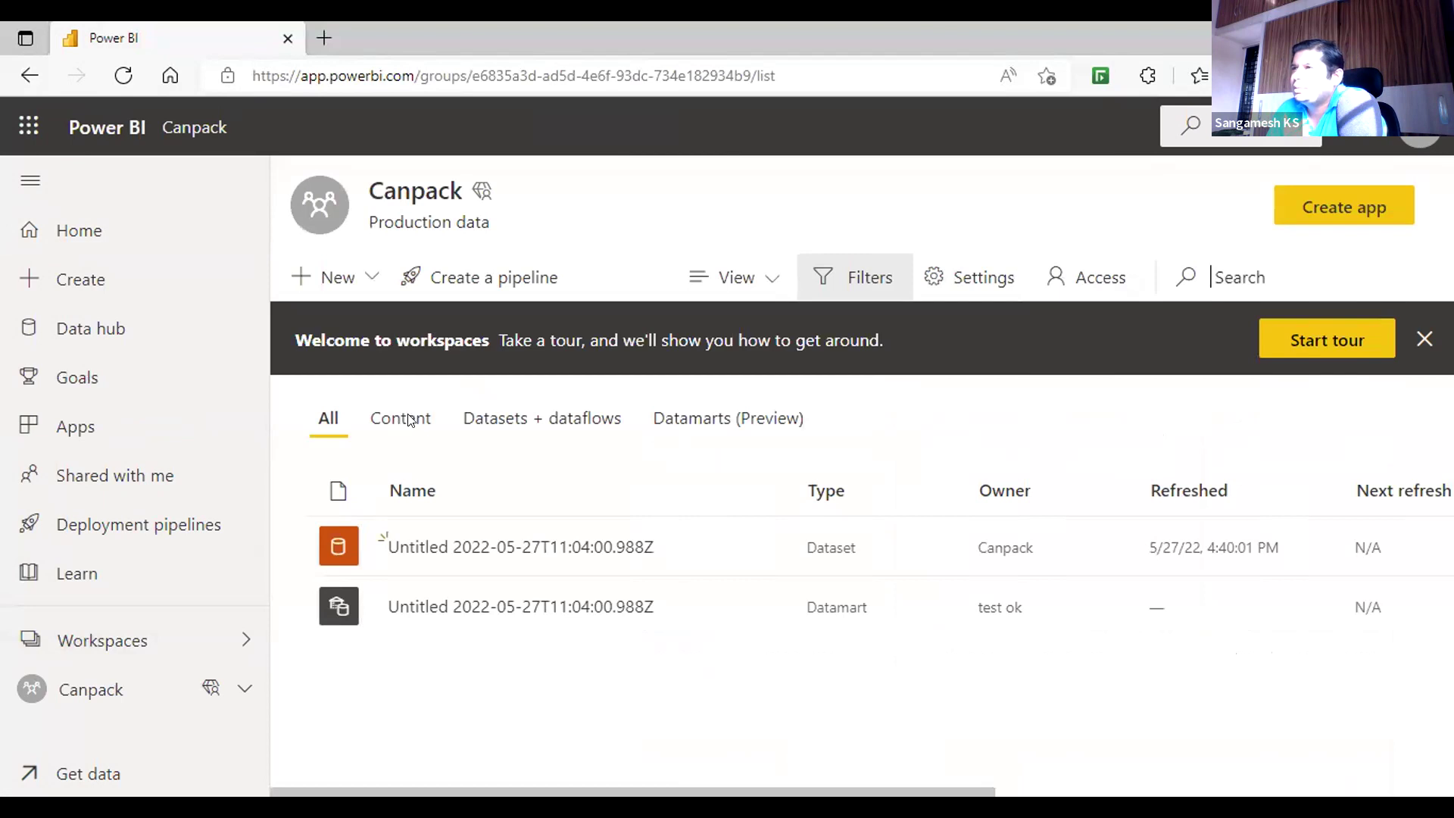
click(336, 274)
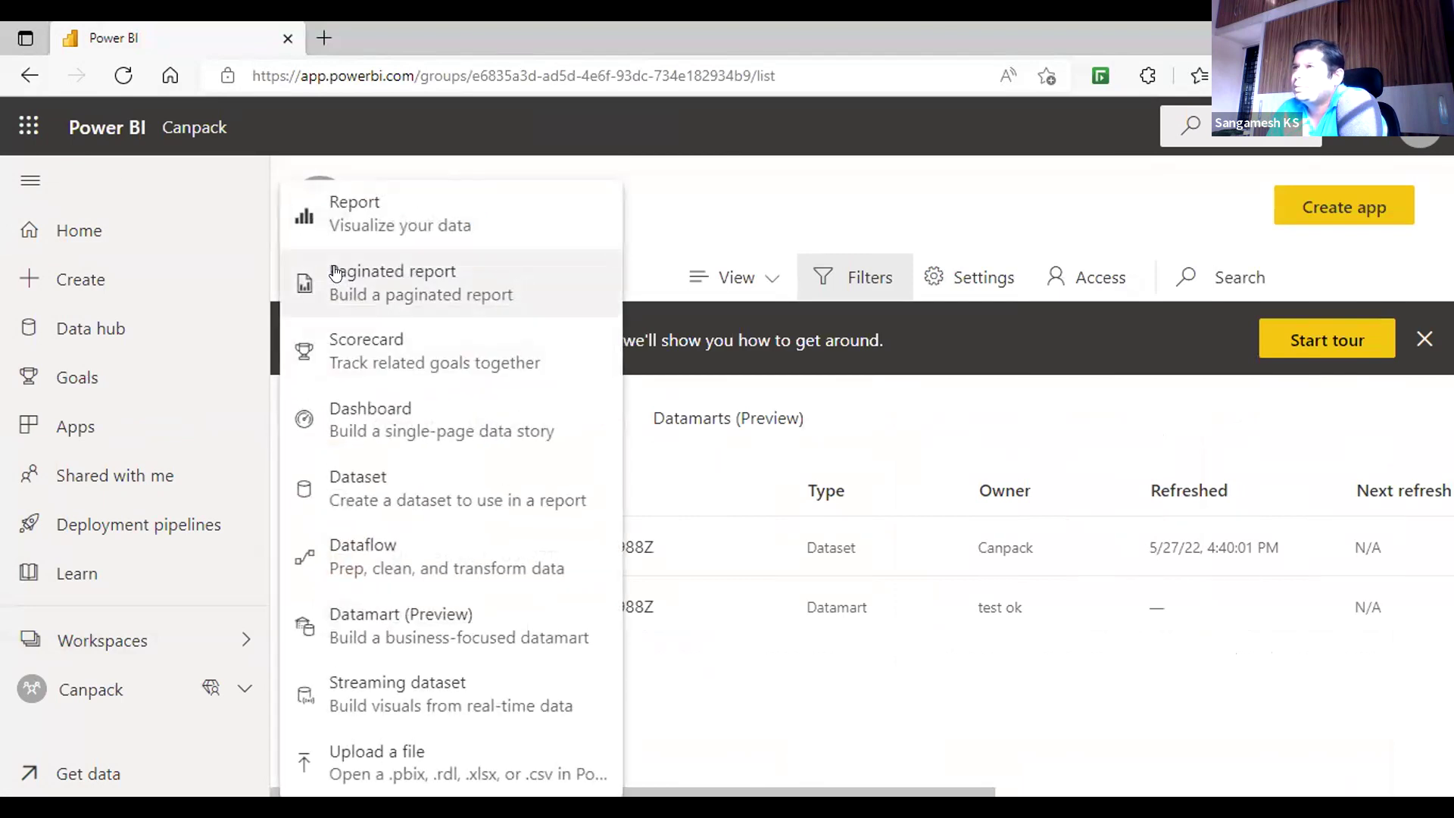
click(381, 560)
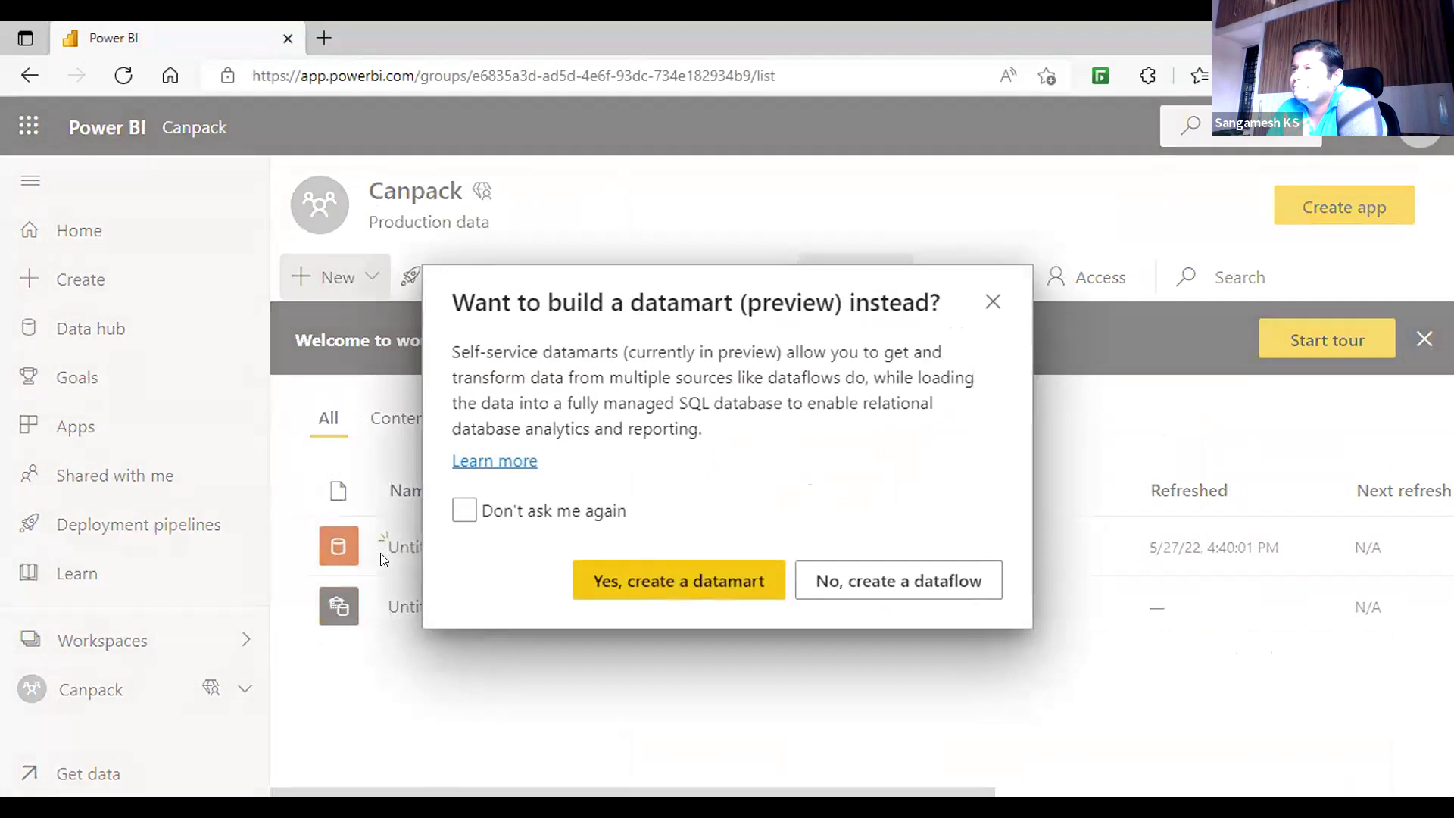
click(681, 584)
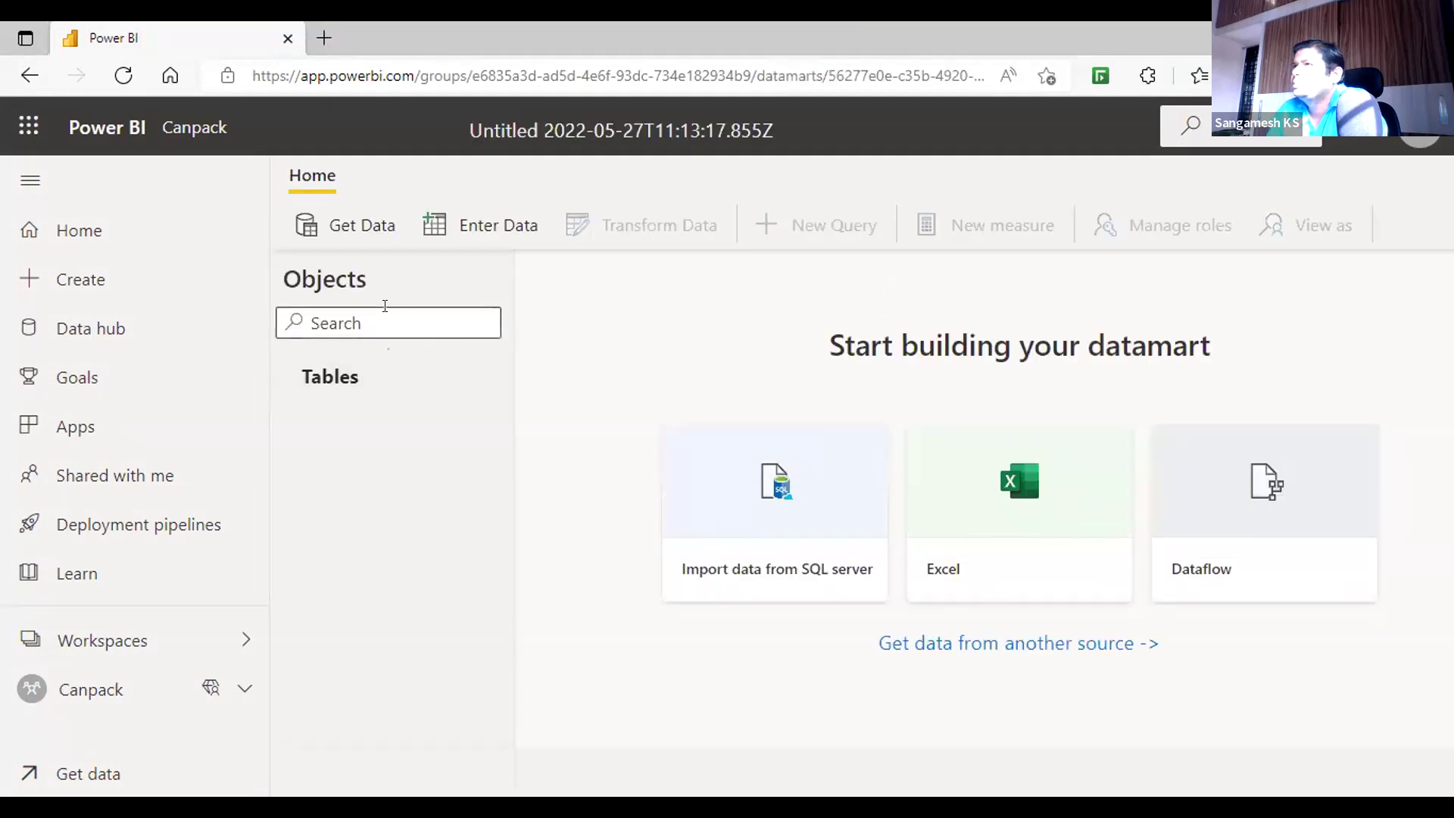
click(362, 221)
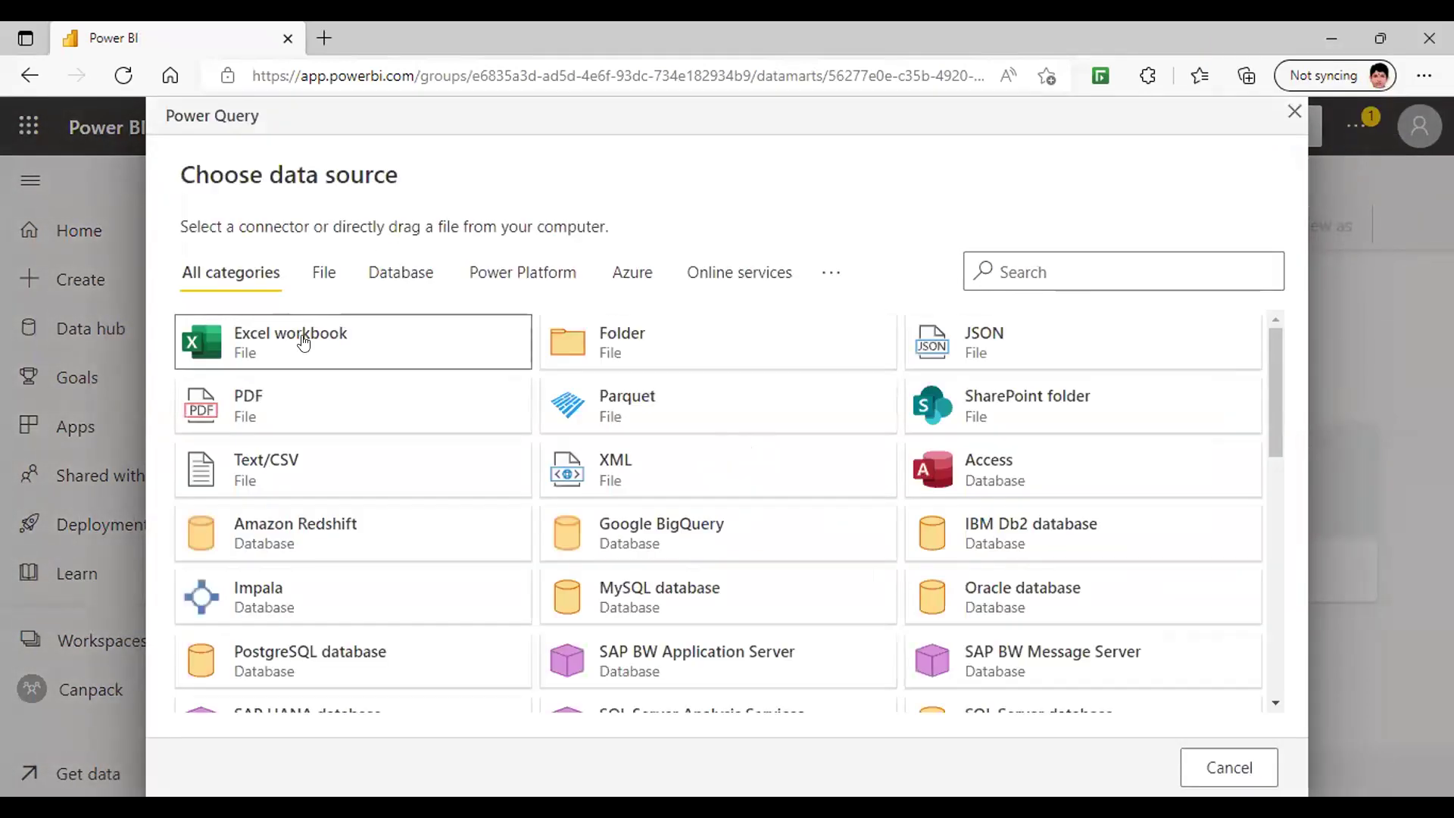
Set an Excel workbook connection to Upload file (Preview) with order2018, checking the gateway options.
click(310, 341)
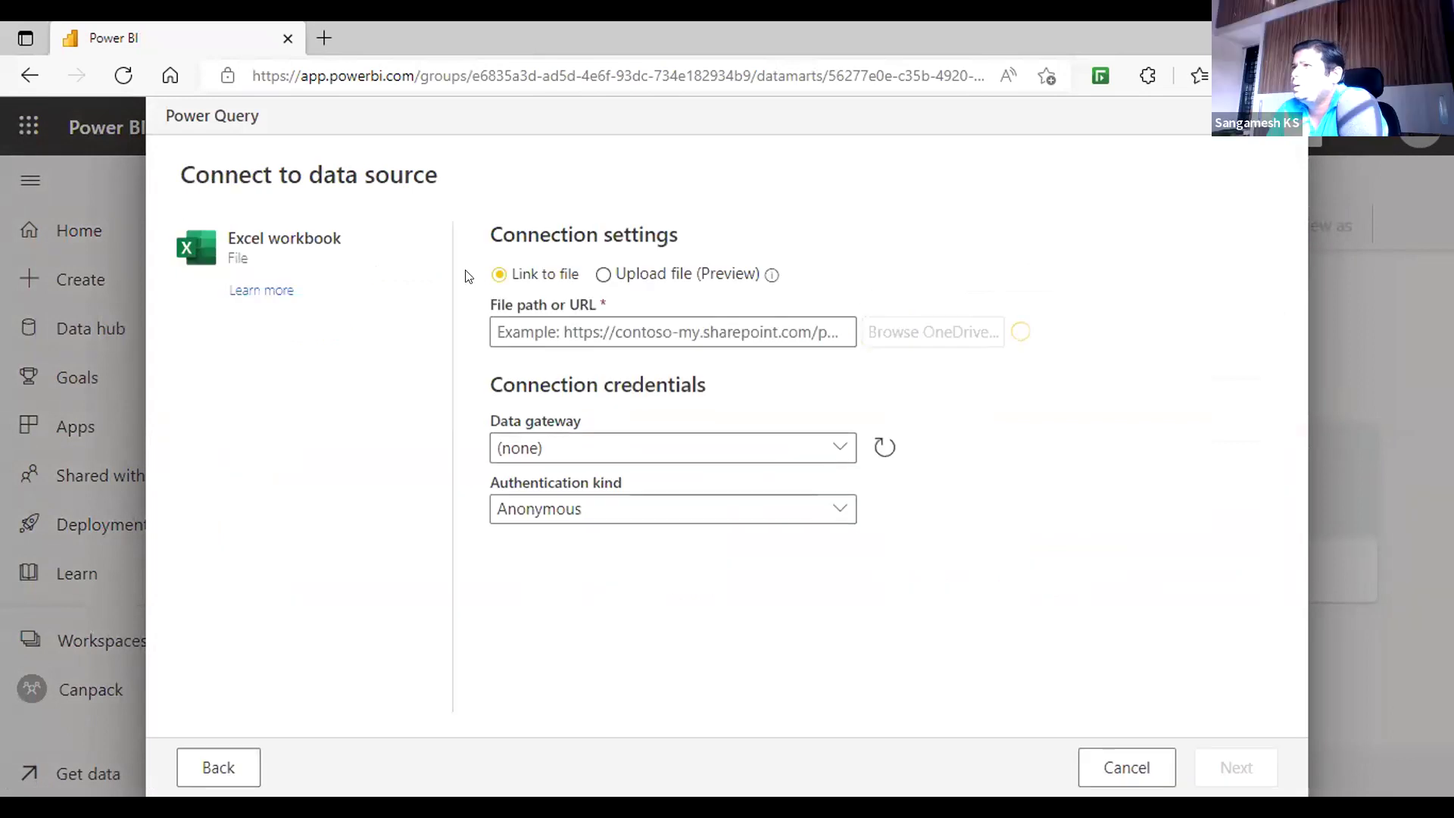
click(605, 276)
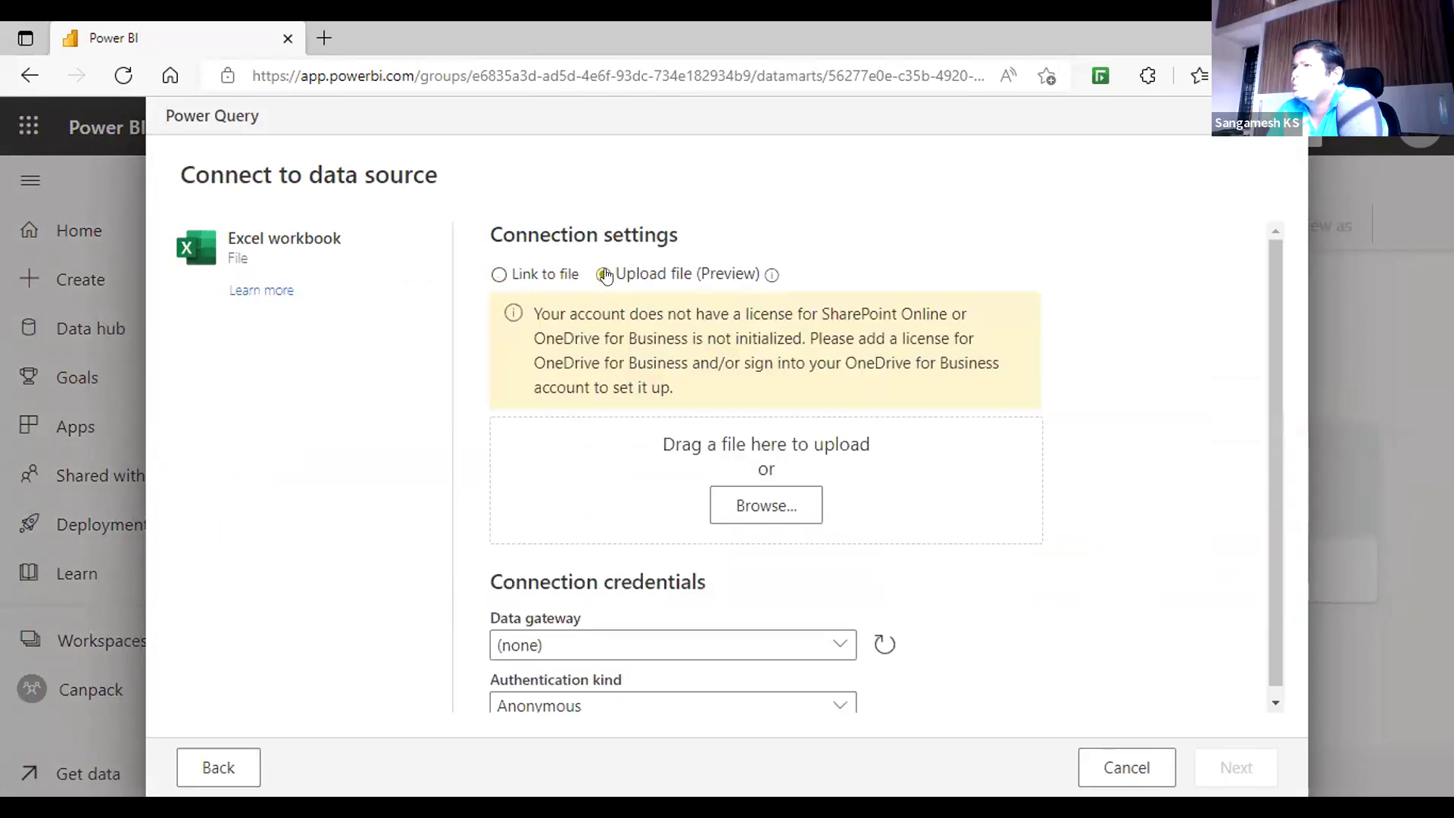
click(765, 505)
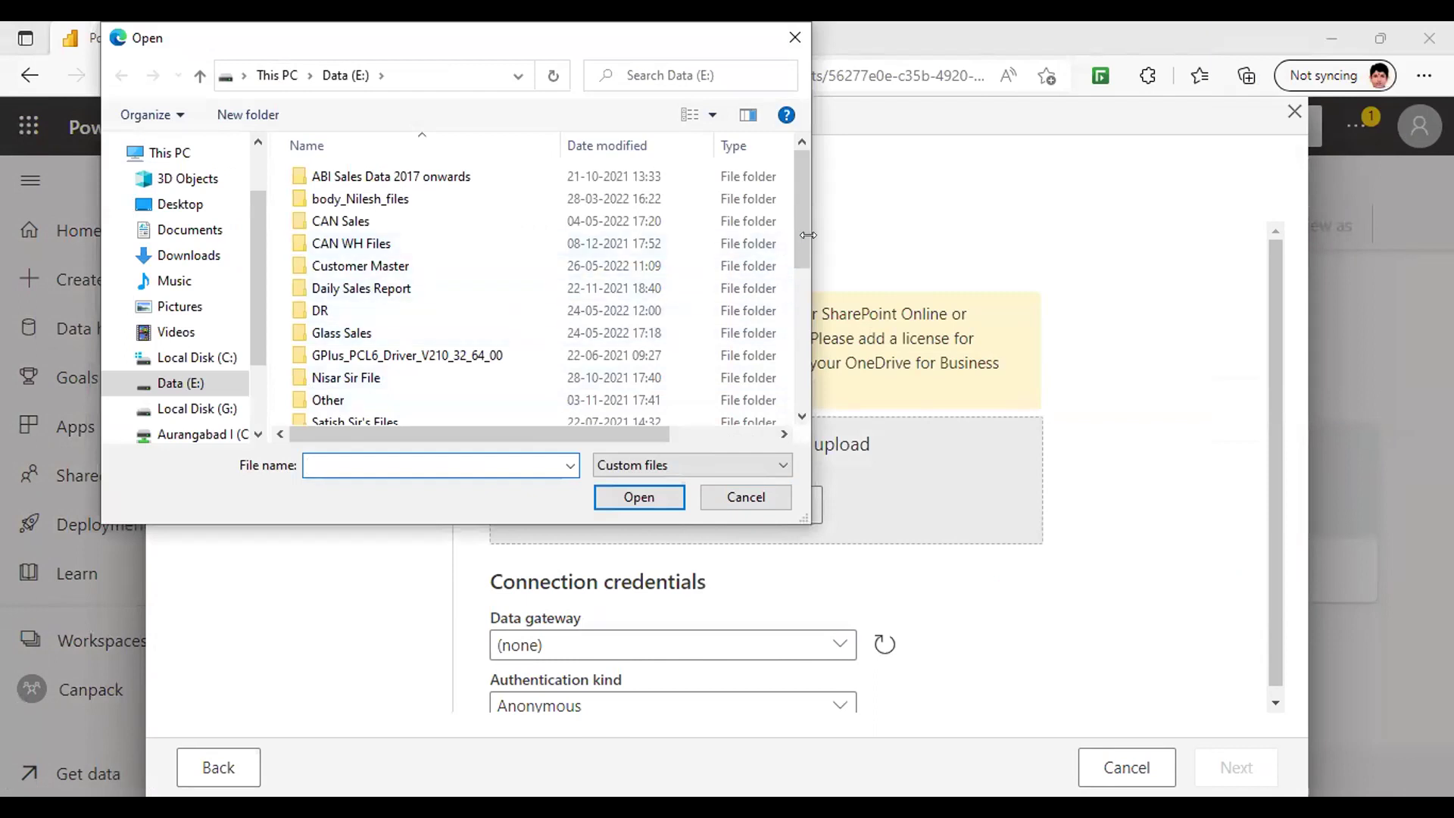
drag(794, 240, 794, 377)
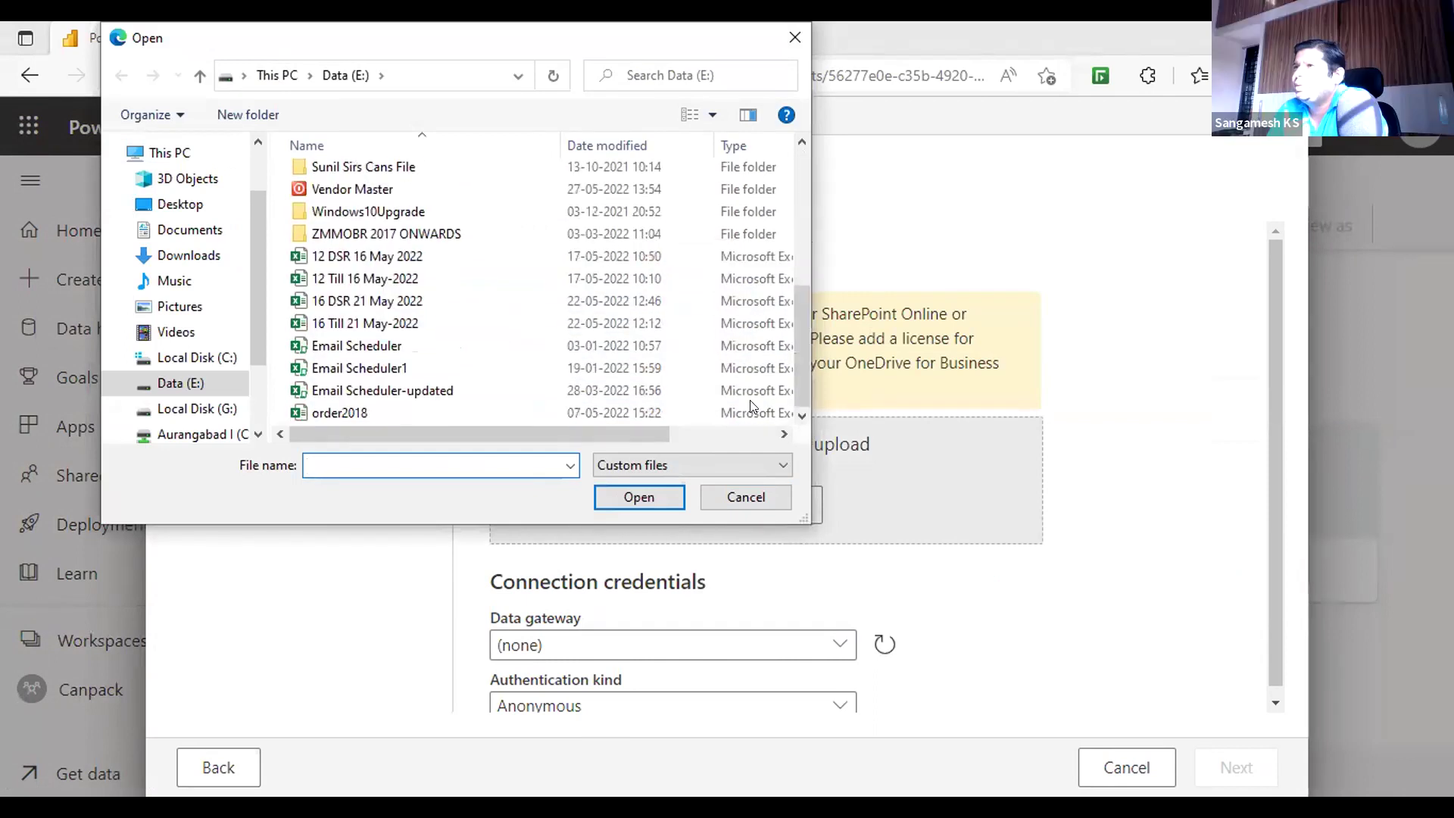
click(362, 411)
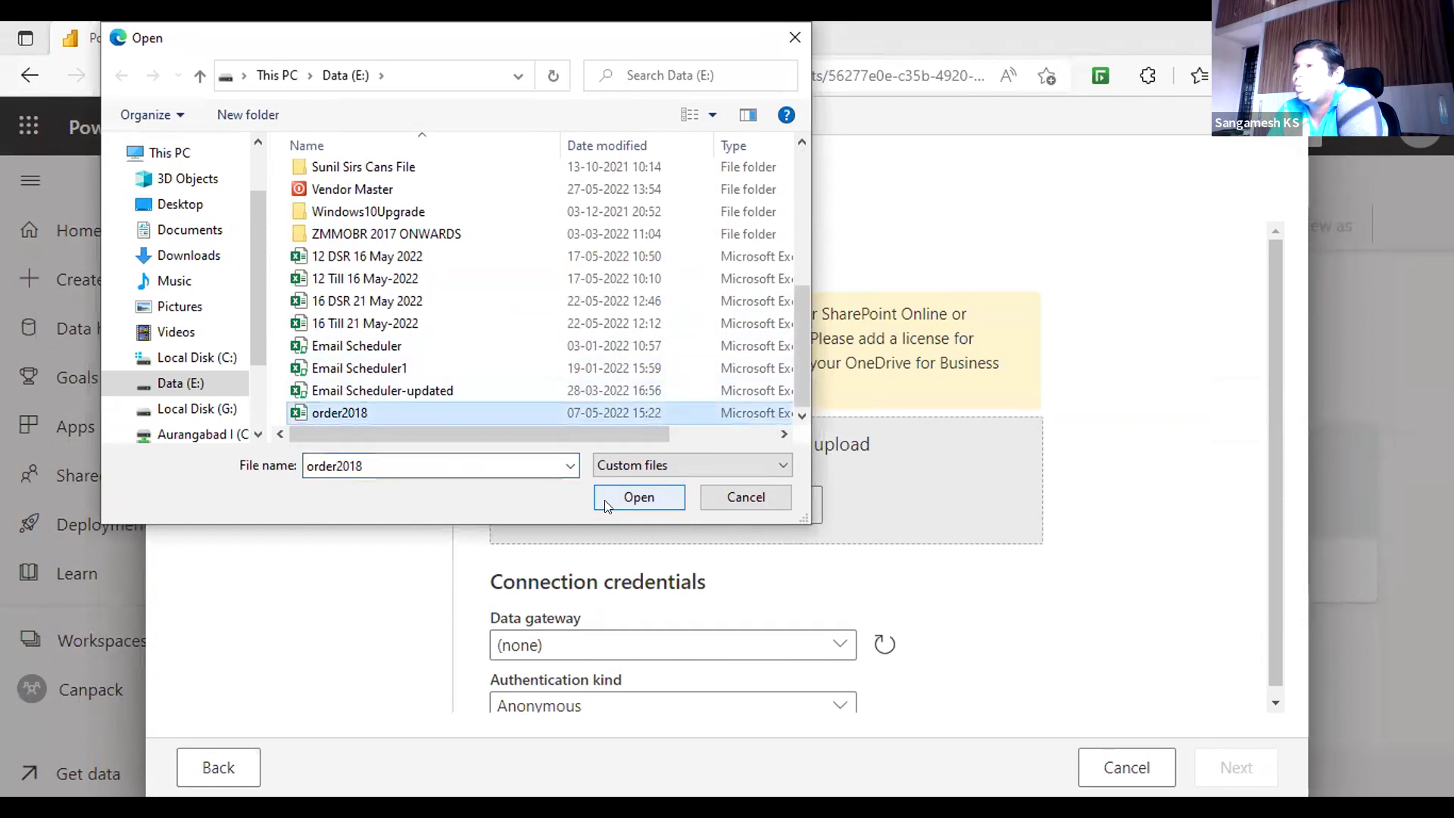
click(632, 502)
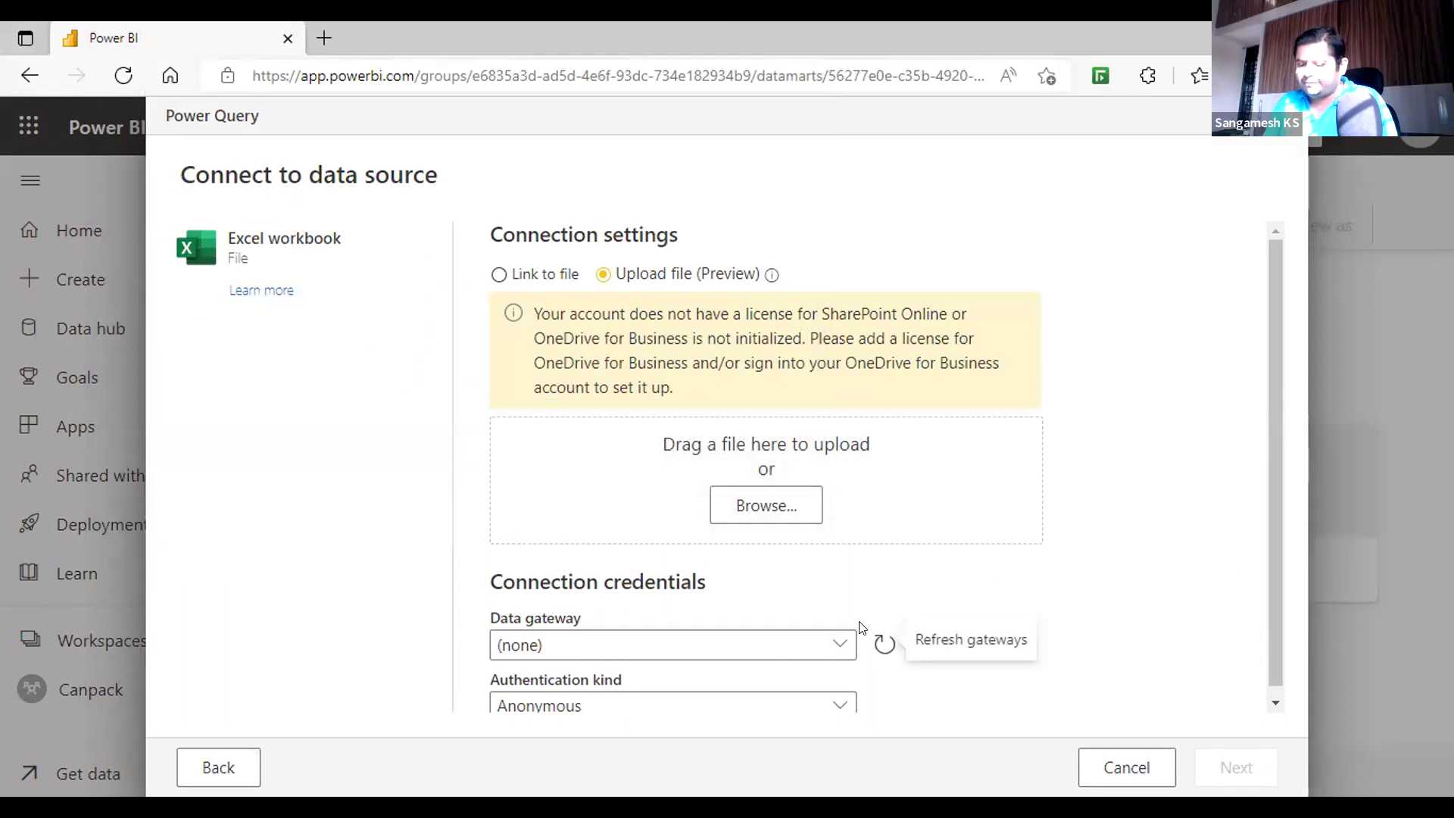
click(635, 645)
click(634, 645)
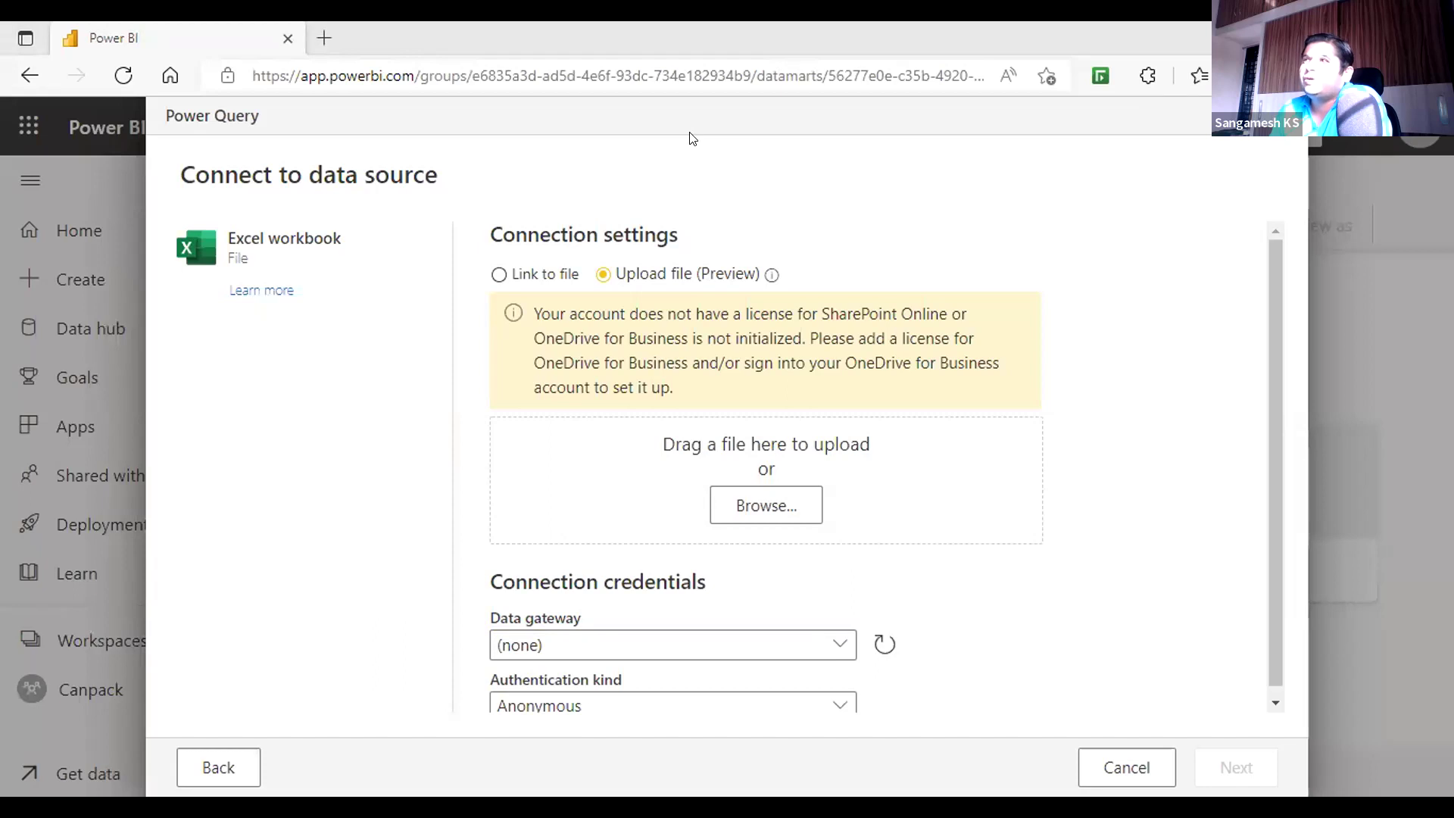
Switch the Excel connection to Link to file, focus the path box, and open a blank tab.
click(498, 273)
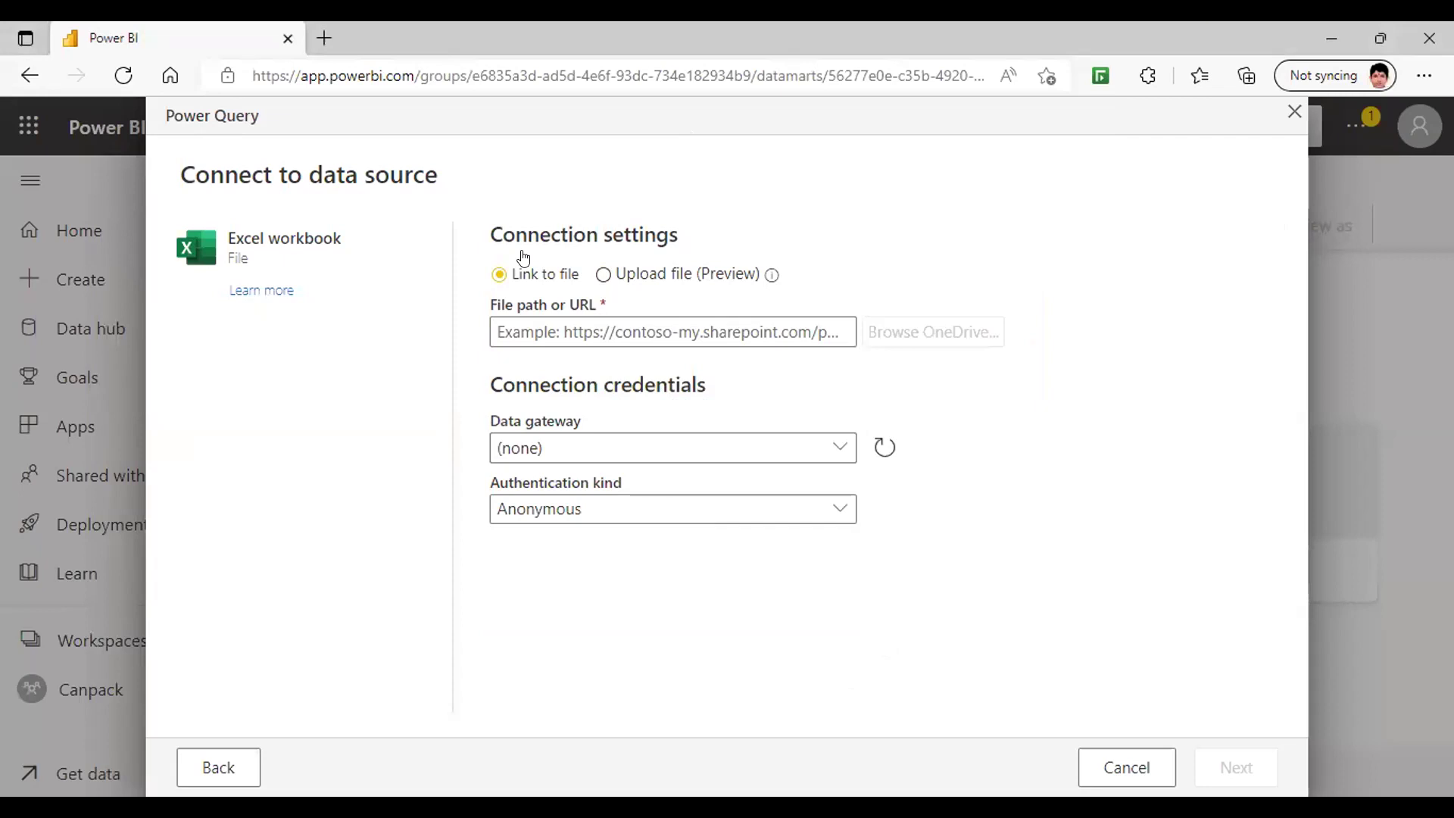
click(713, 330)
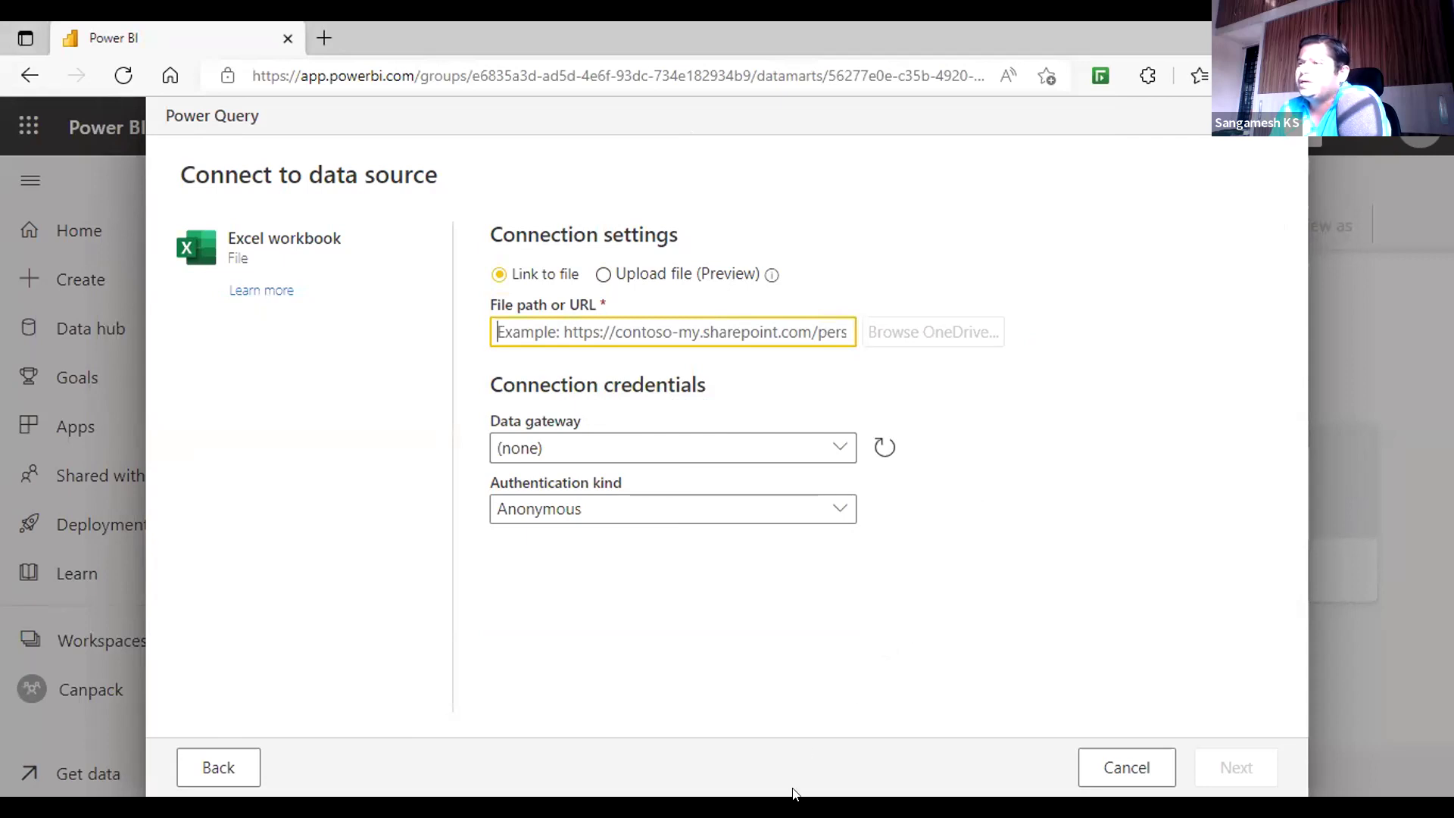
click(324, 38)
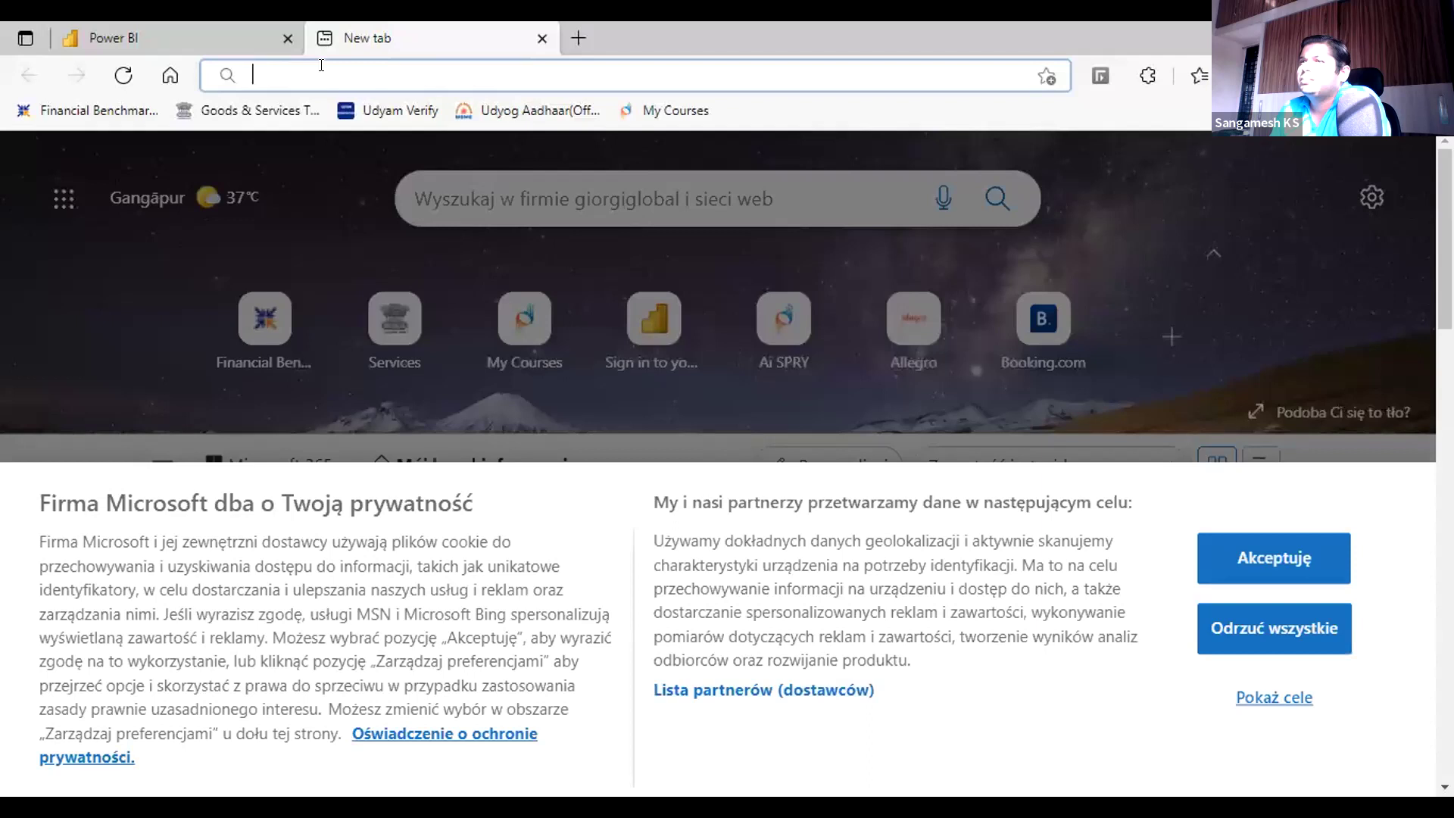
Load the raw GitHub HR-Attrition-Analytics CSV URL in the new tab and select its address.
text(https://raw.githubusercontent.com/sangameshks/HR-Attrition-Analytics/master/Data/WA_Fn-UseC_-HR-Employee-Attrition.csv)
key(Return)
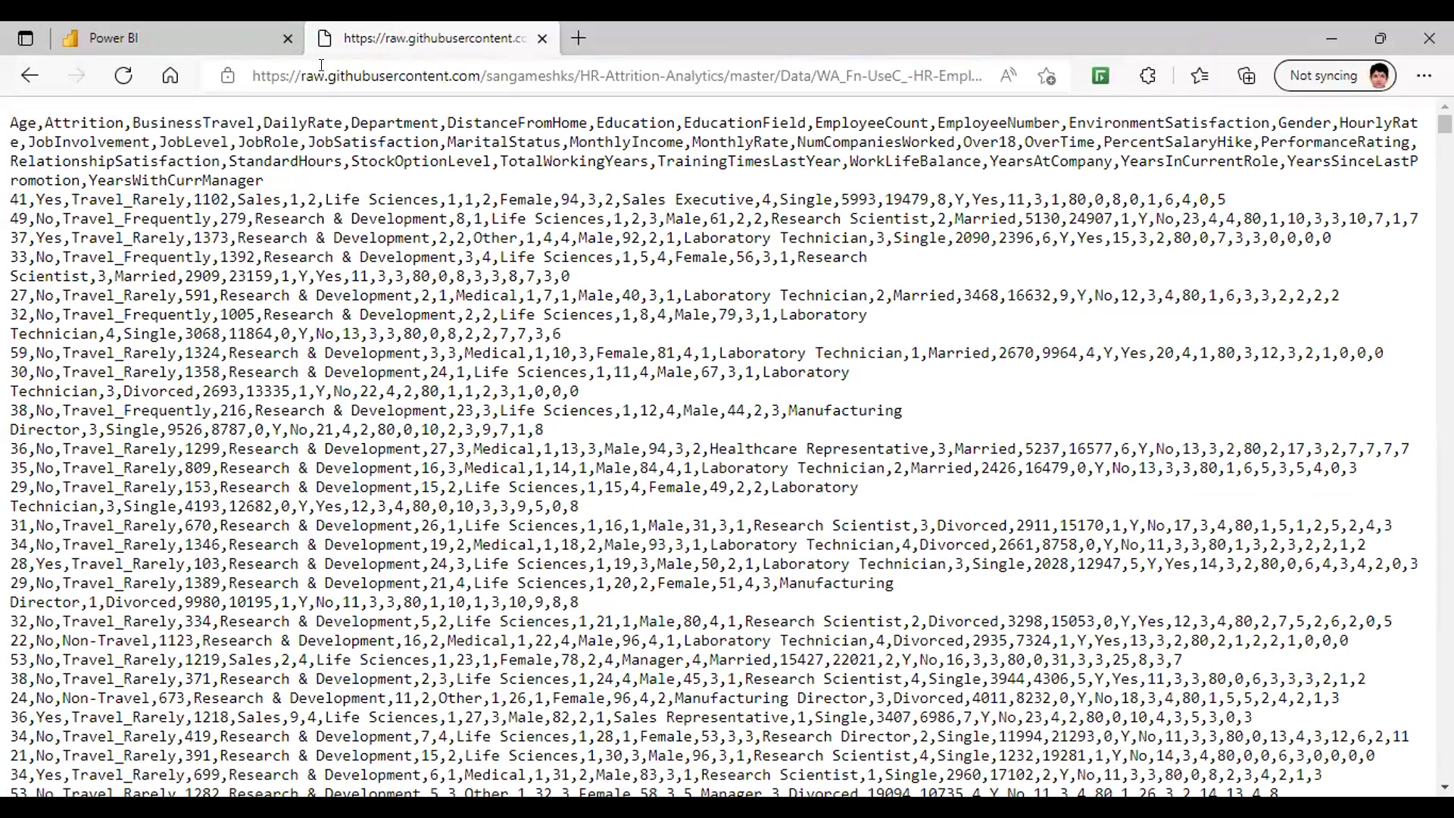
click(247, 69)
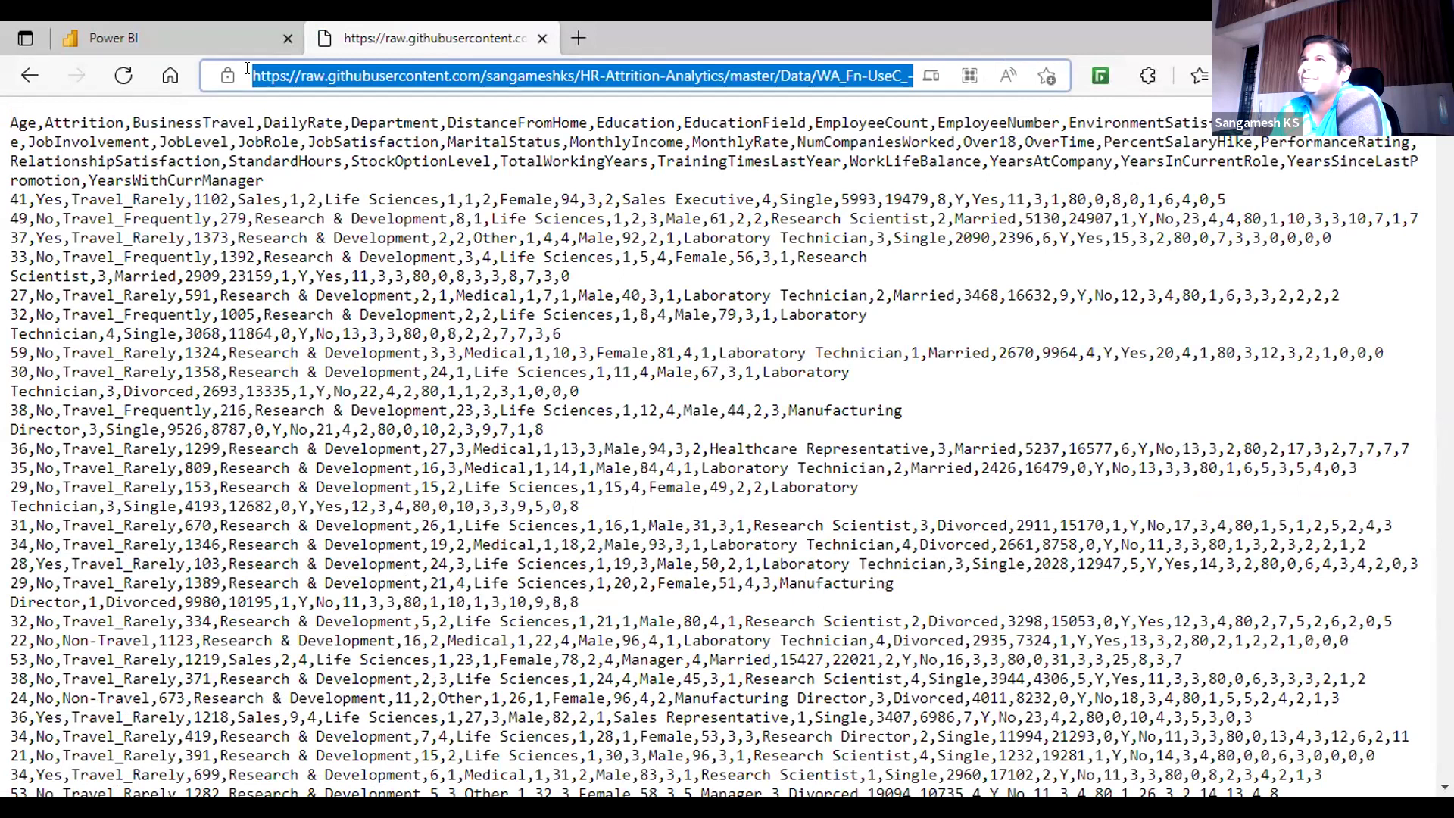
Use the GitHub CSV URL as the Excel file path, then go back after the provider error.
key(ctrl+c)
key(ctrl+shift+Tab)
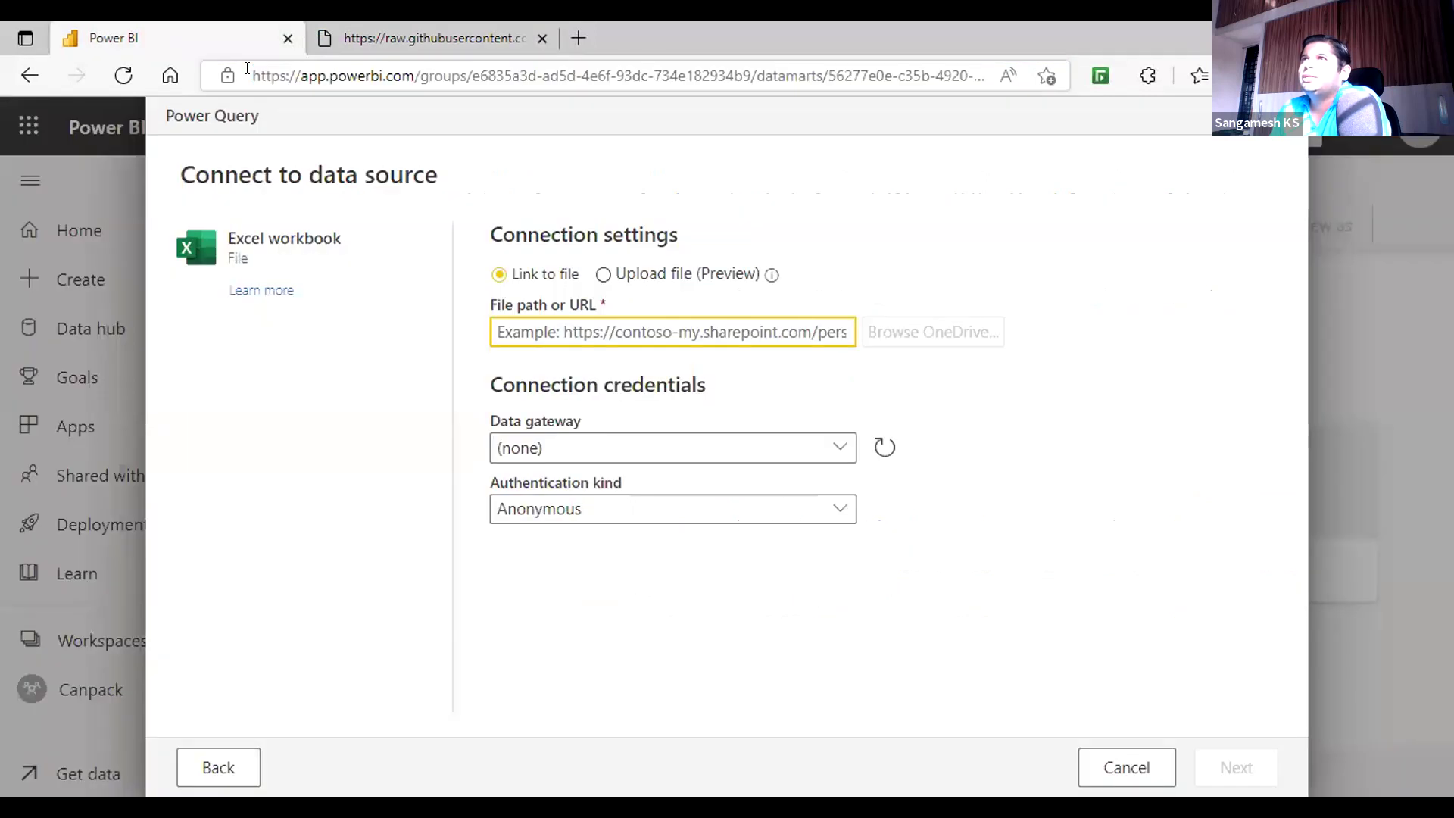
key(ctrl+v)
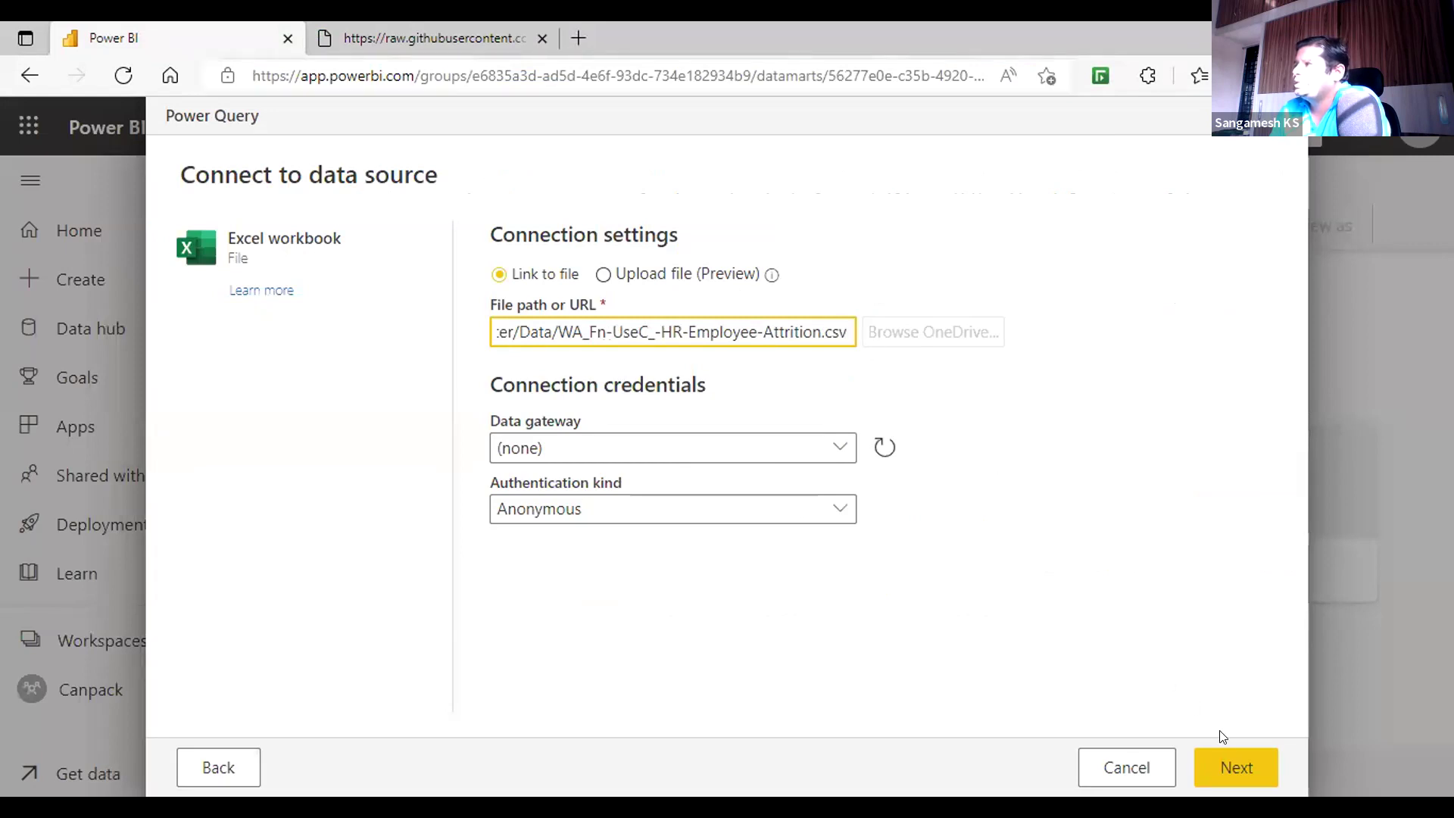
click(1227, 757)
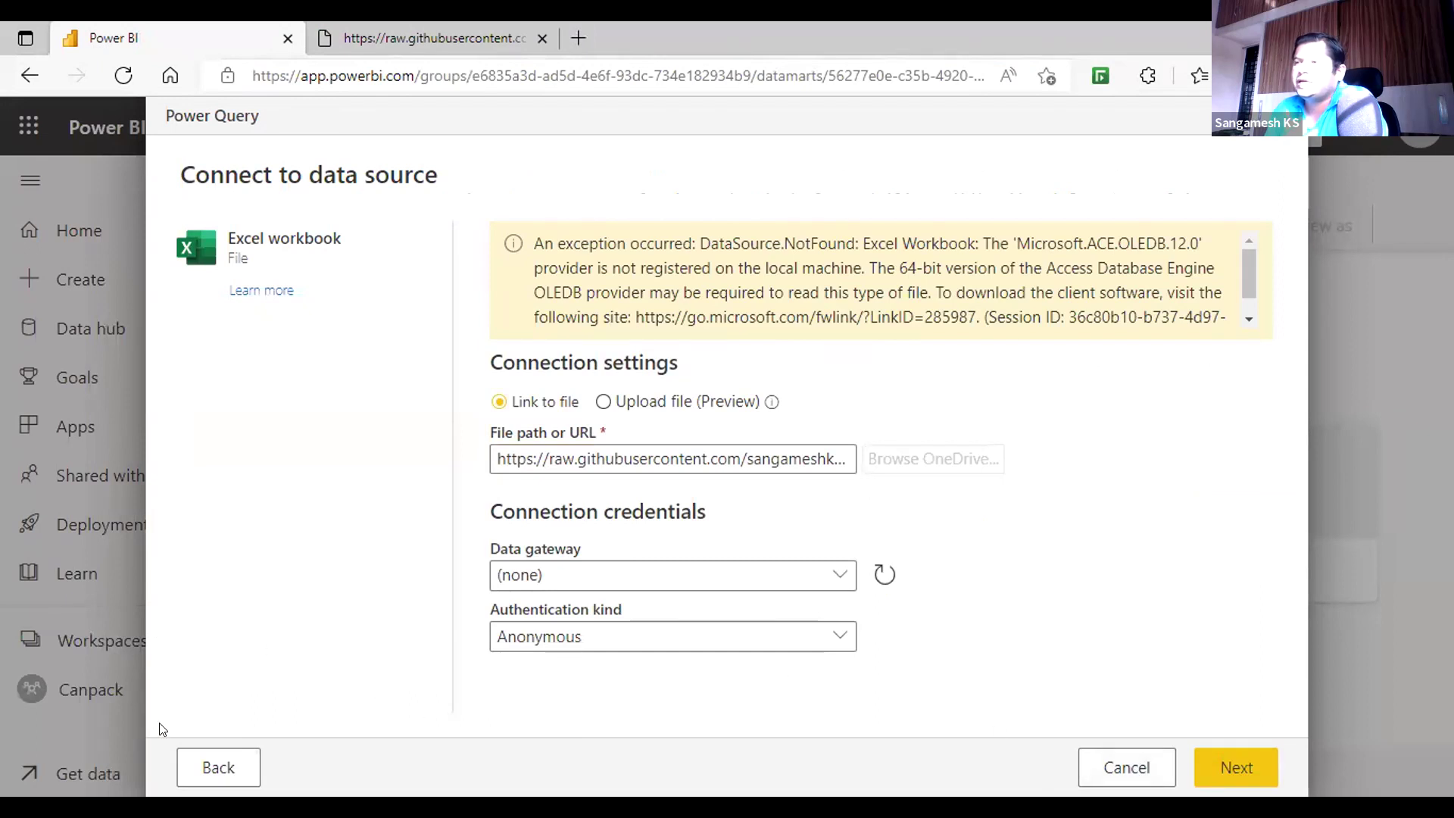
click(216, 764)
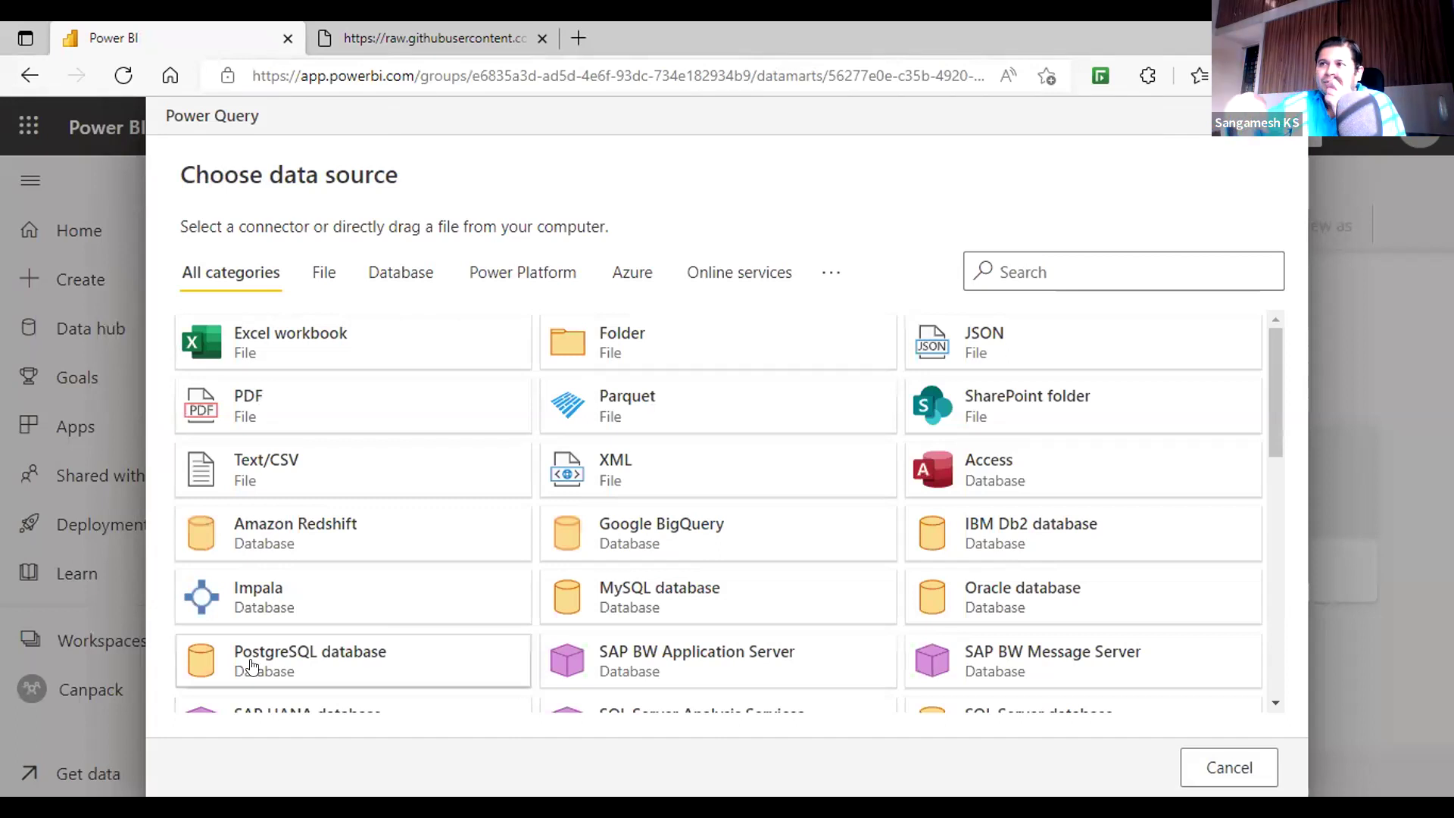
Connect a Text/CSV source to the pasted GitHub HR attrition CSV URL and preview its columns.
click(267, 475)
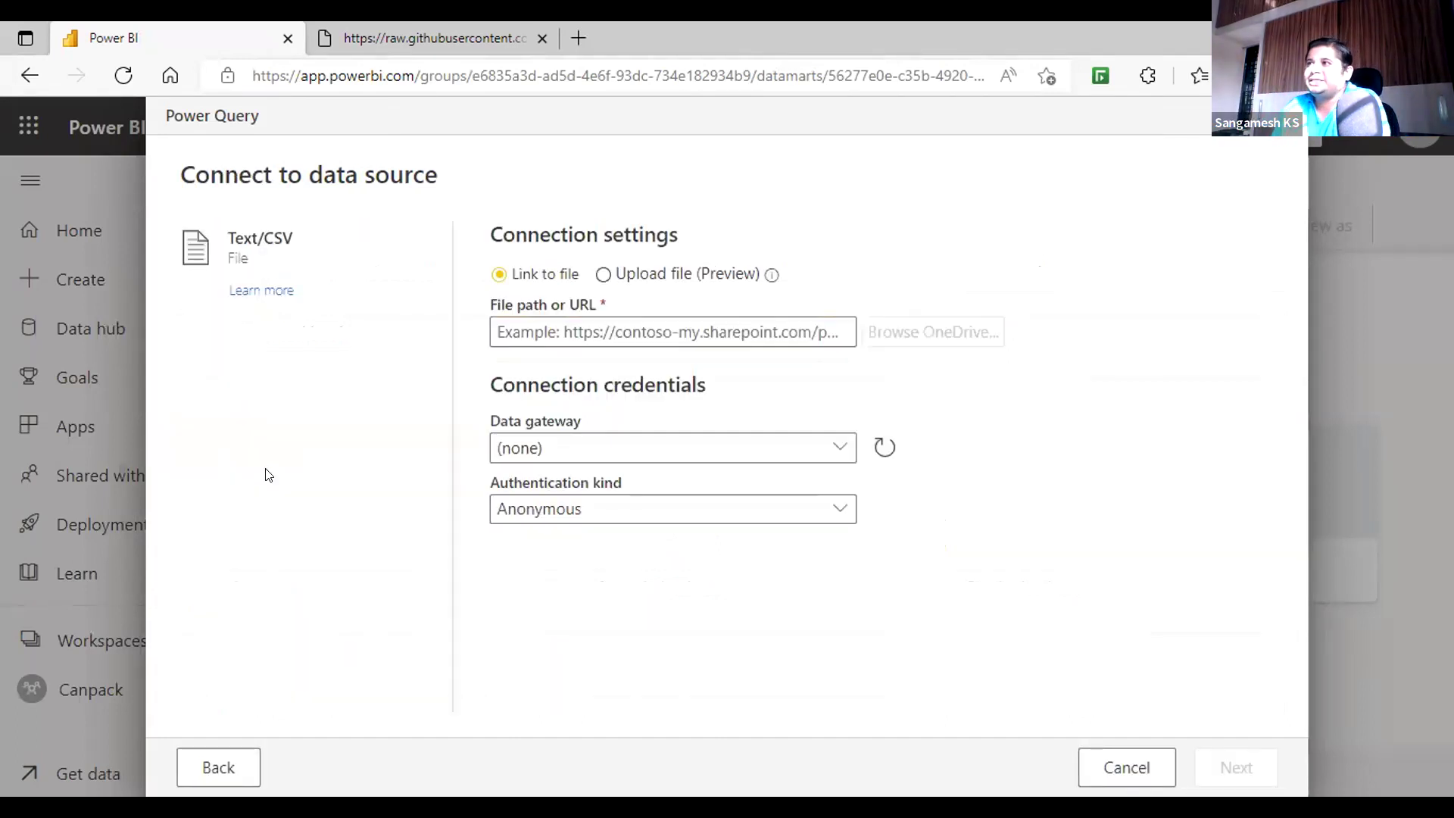
click(502, 323)
key(ctrl+v)
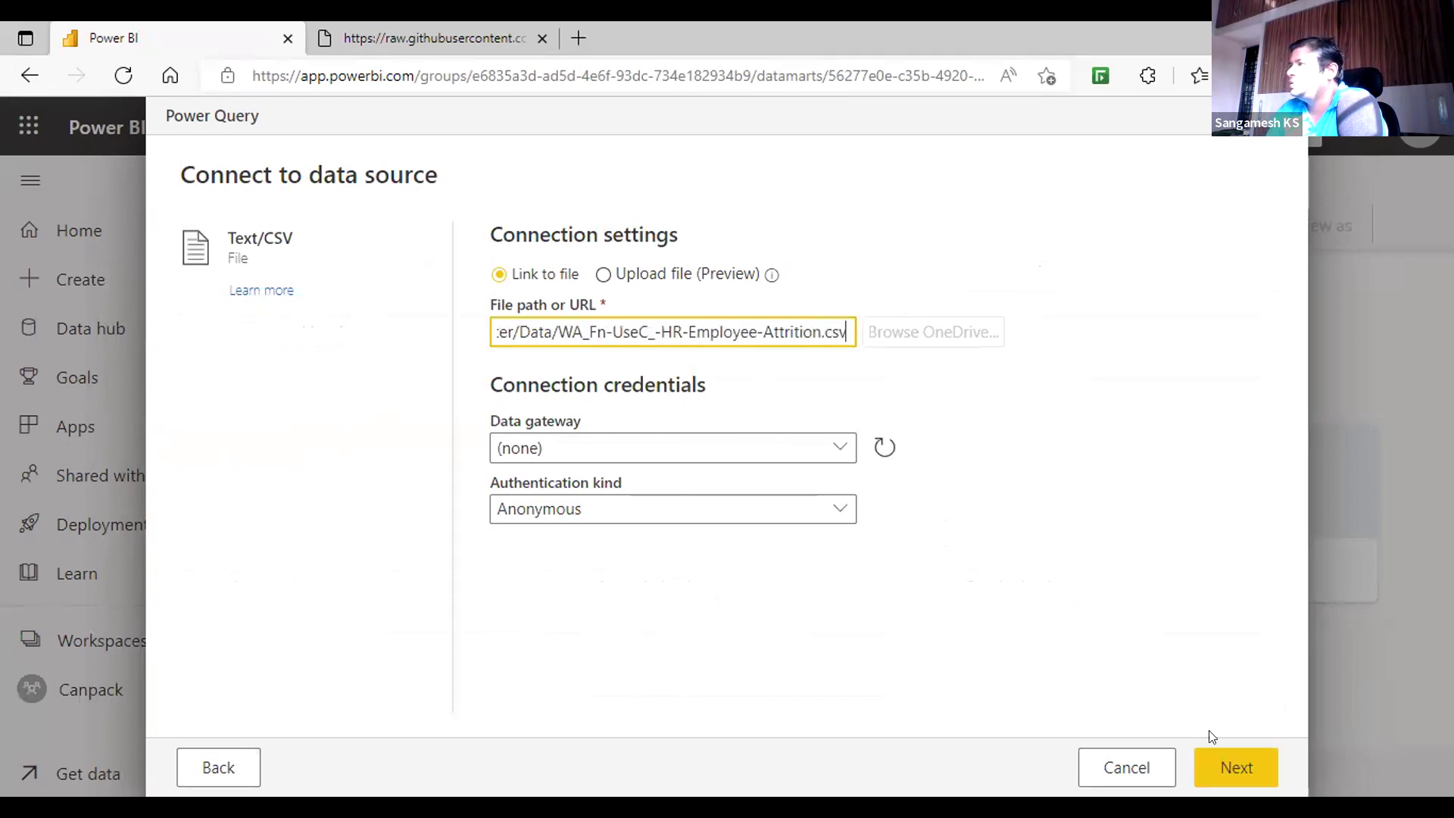
click(1236, 768)
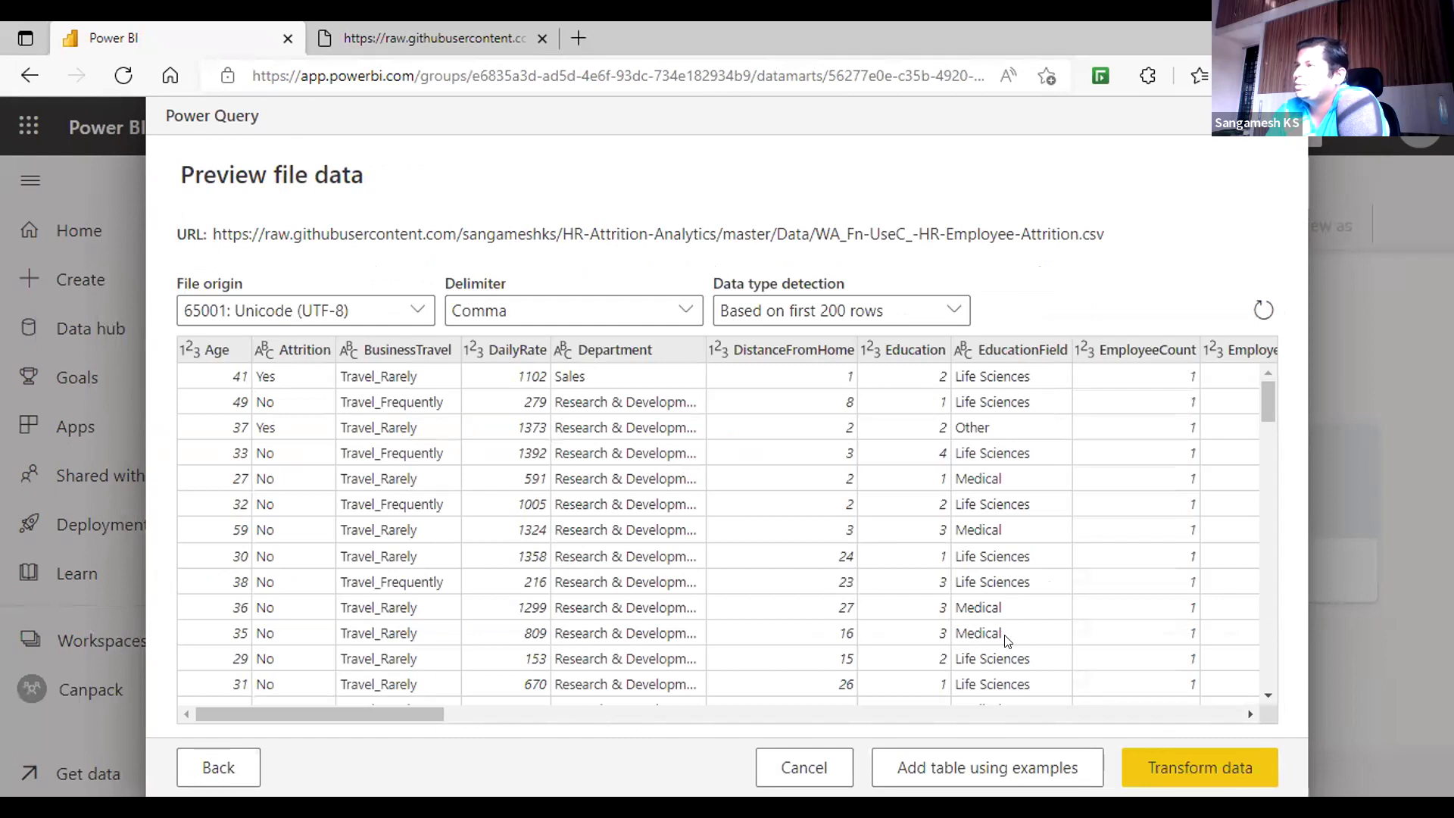
Send the previewed HR attrition data to the Power Query editor with Transform data.
click(1179, 765)
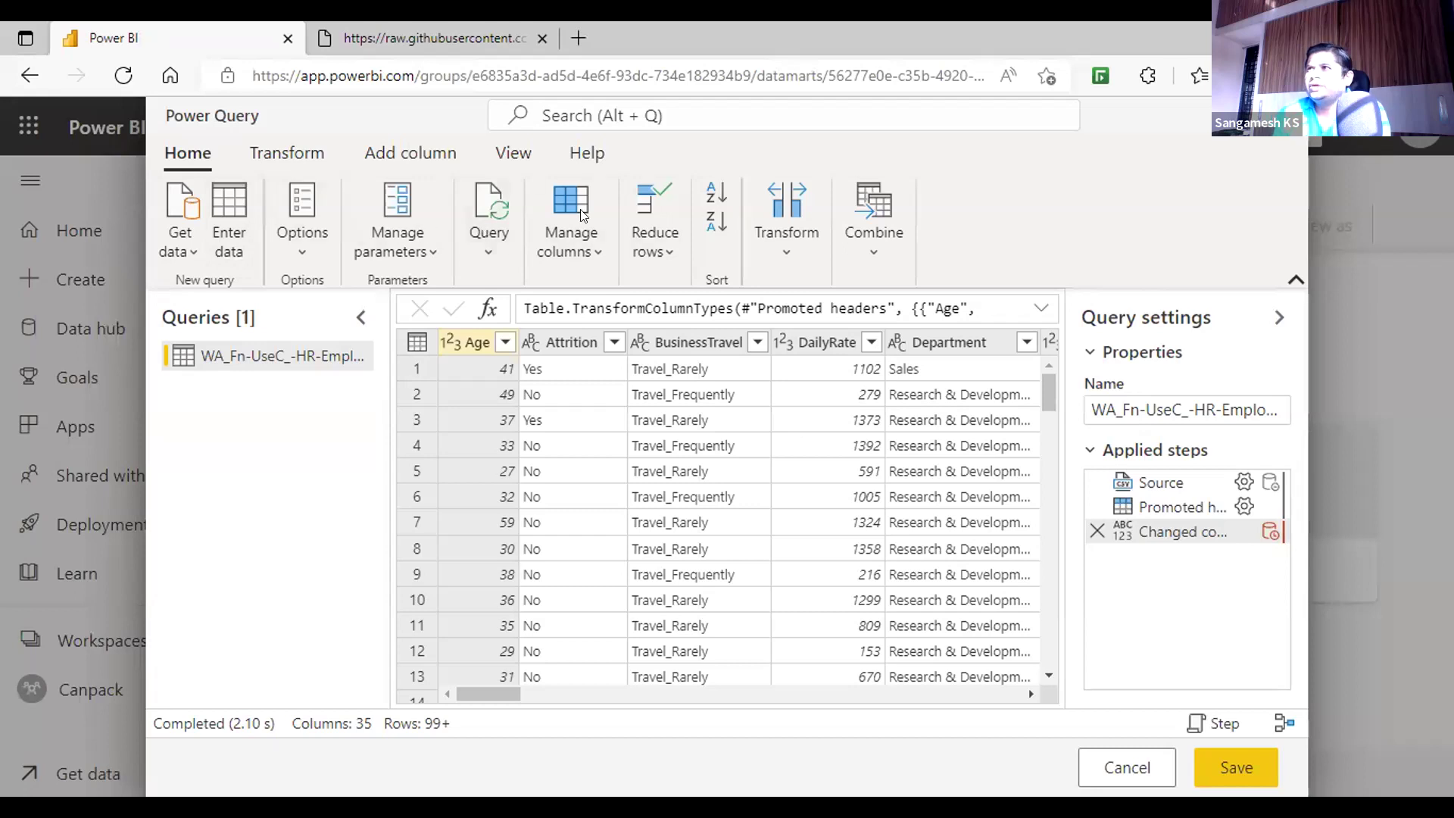
Review the Table, Add column and View ribbon options and scroll across the 35 columns.
click(299, 149)
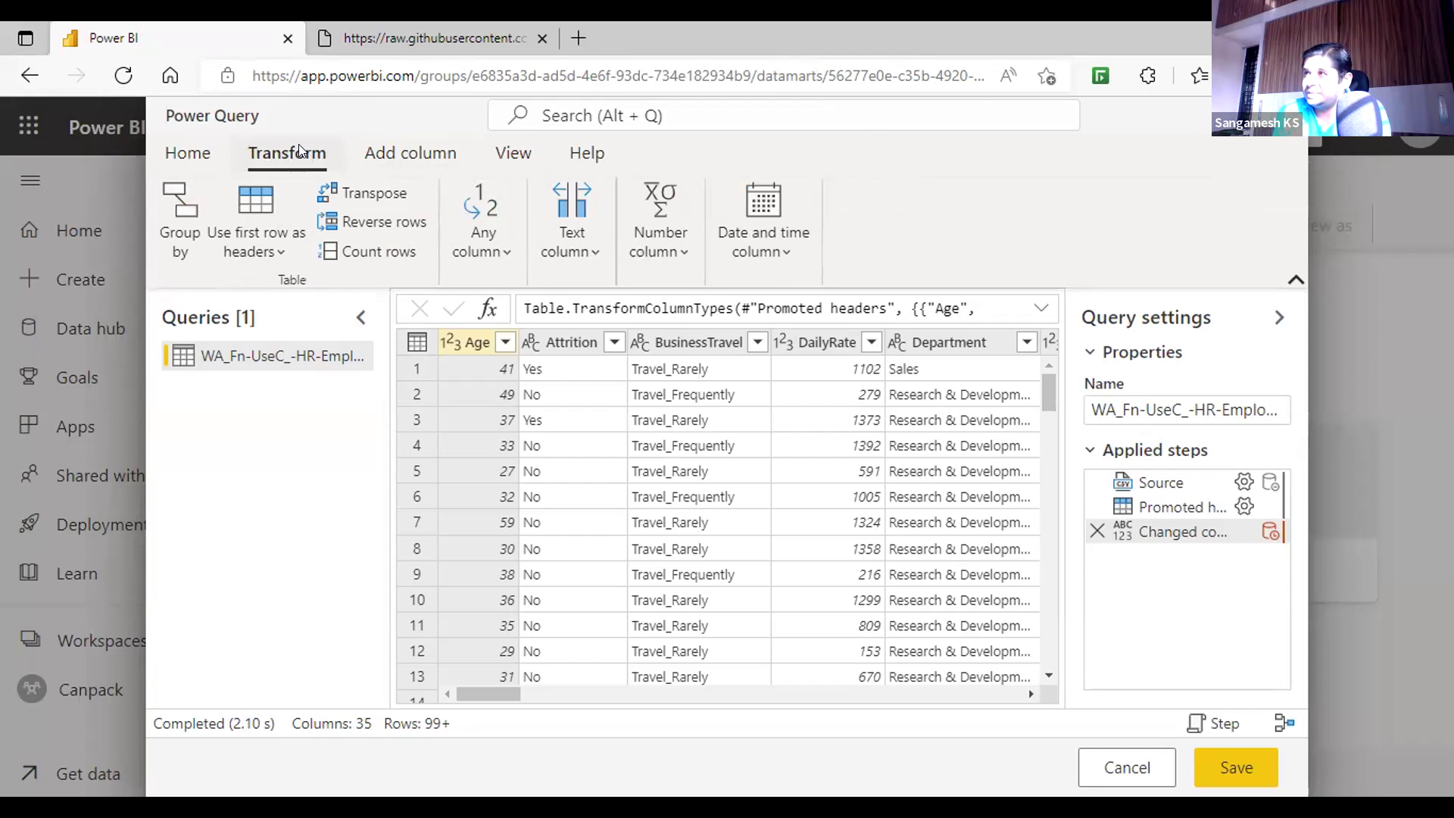
click(428, 158)
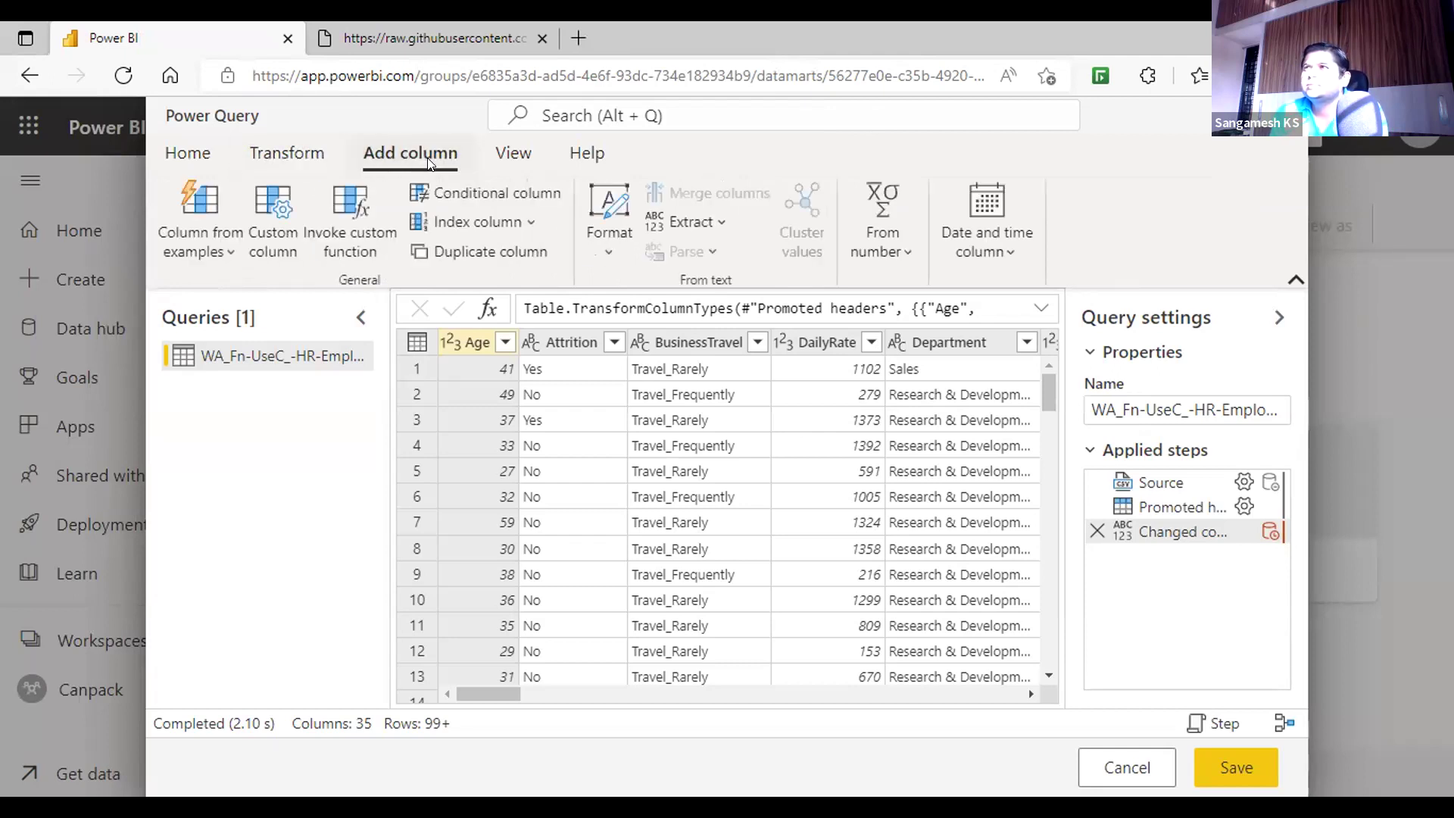
click(519, 150)
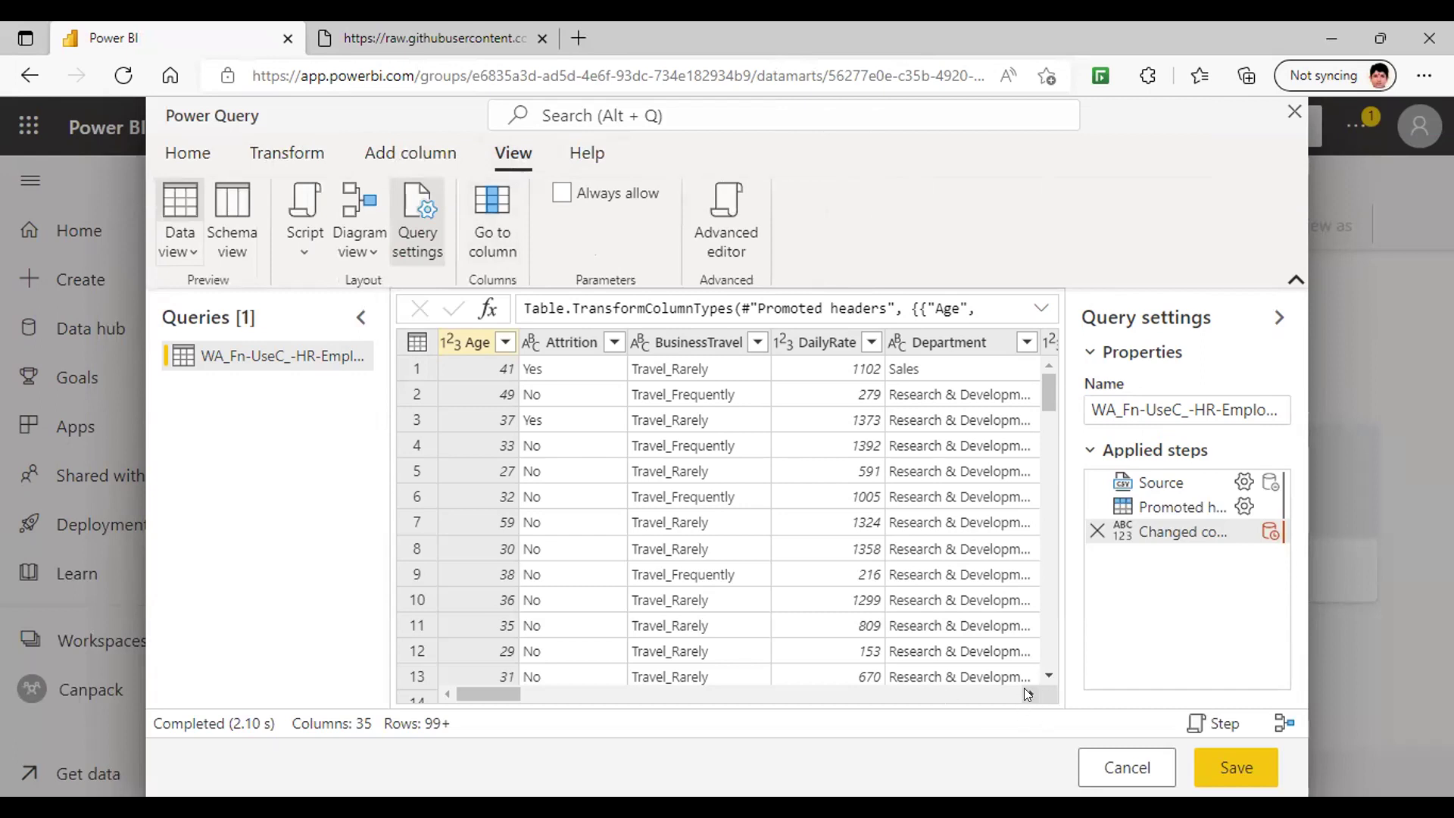
scroll(1024, 687, right, 5)
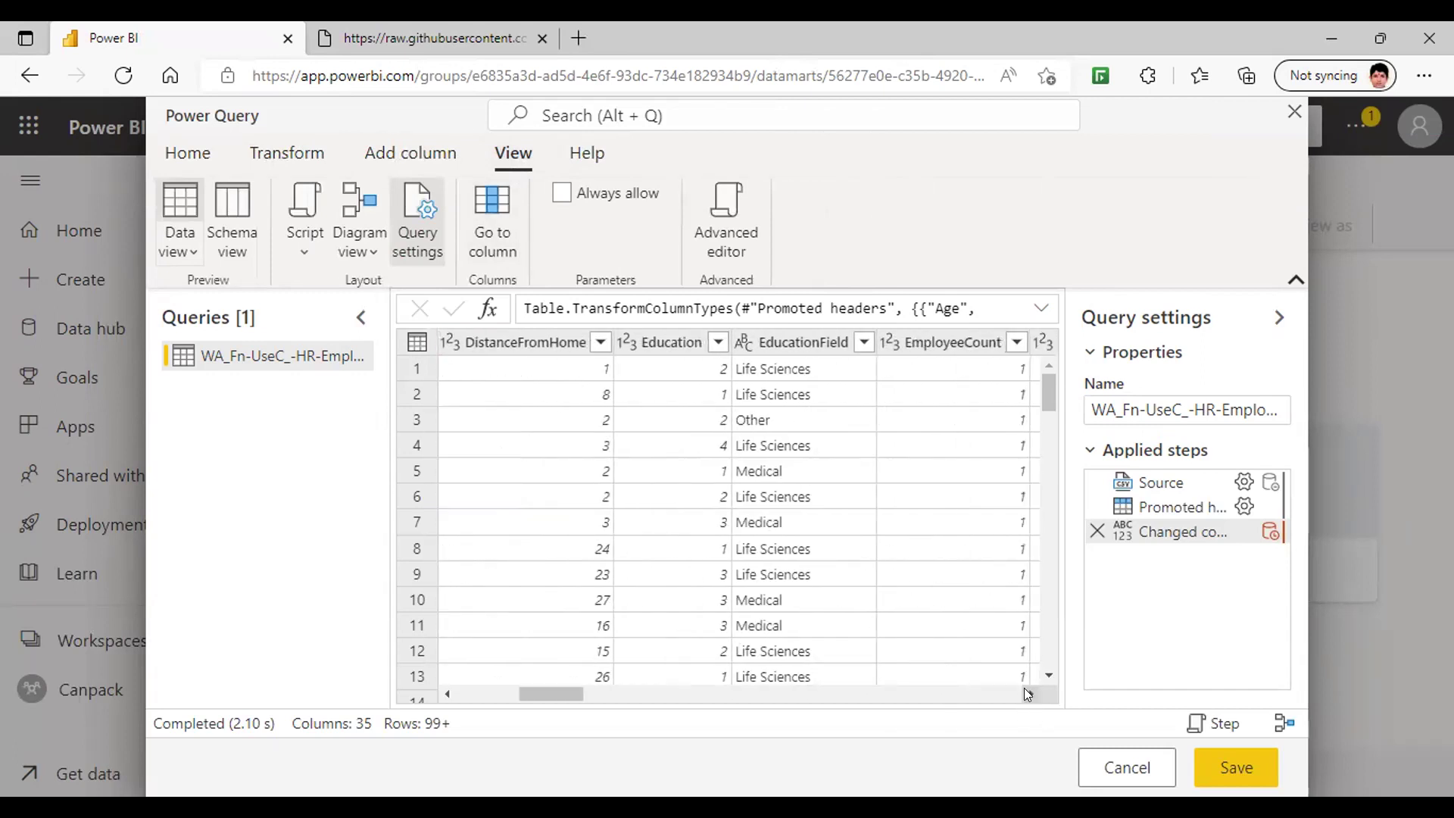
scroll(1024, 688, right, 4)
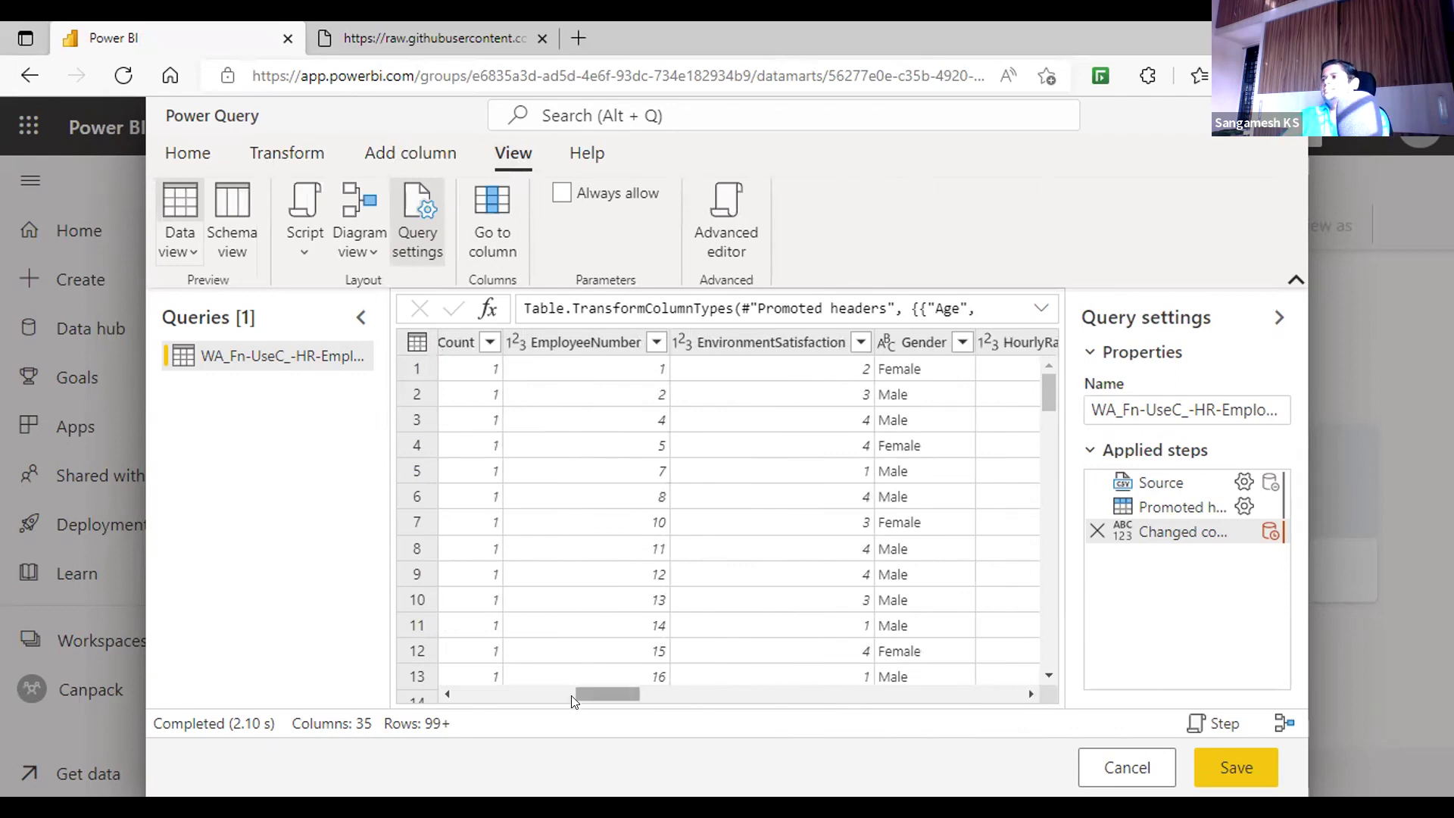
drag(603, 689, 1000, 754)
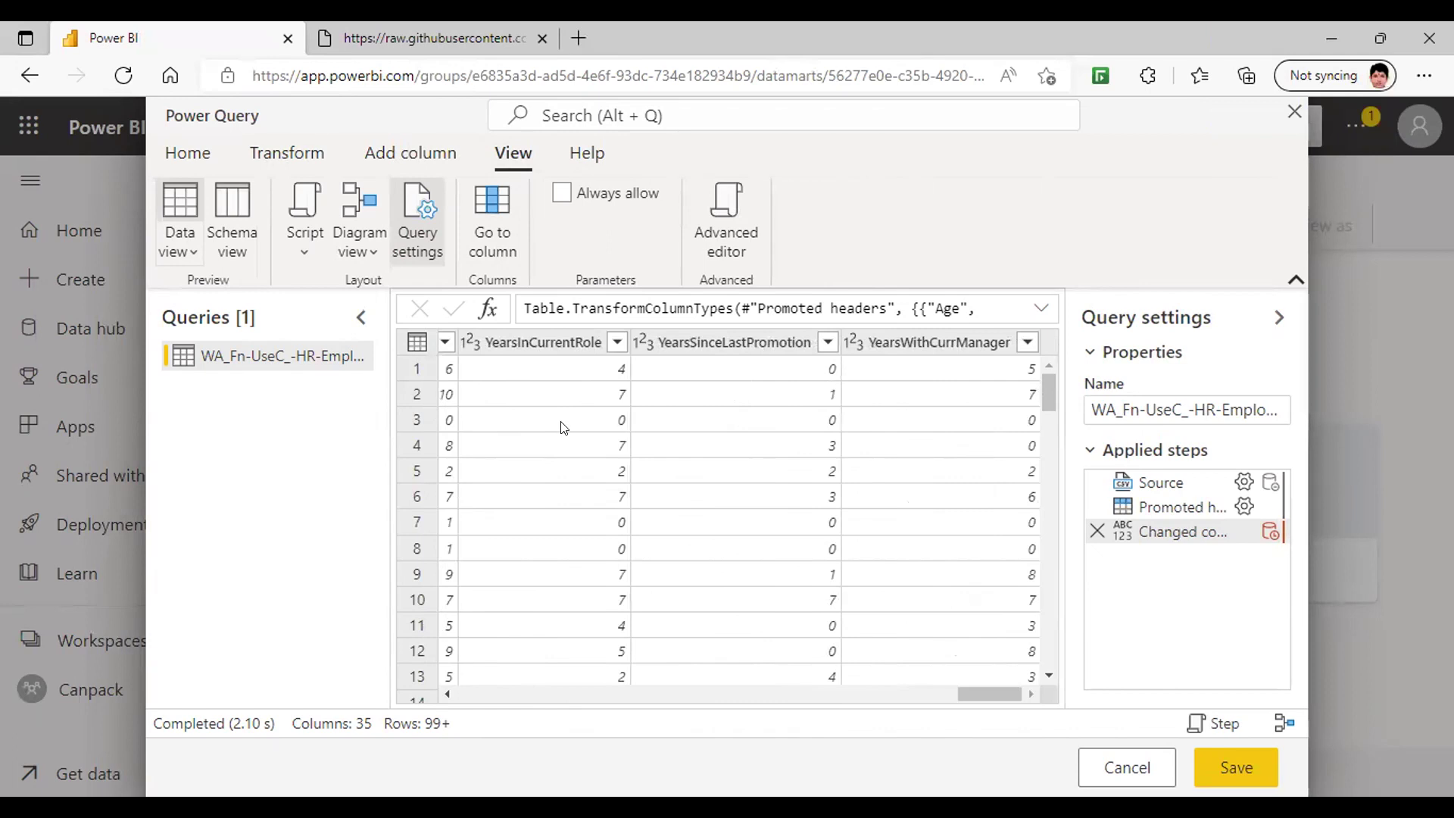
Look over the Transform and Home commands, then save the HR attrition query into the datamart.
click(324, 145)
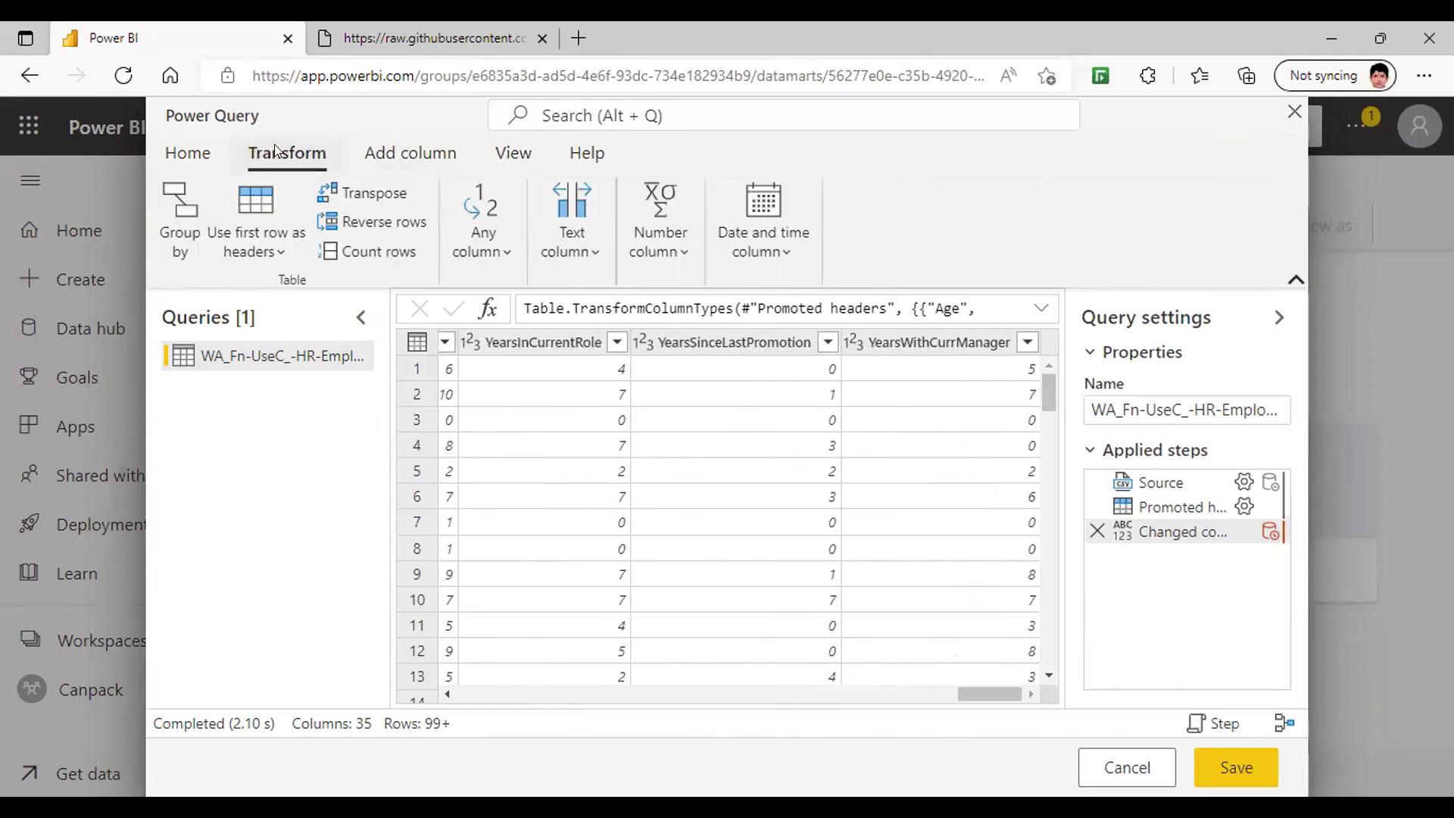
click(188, 152)
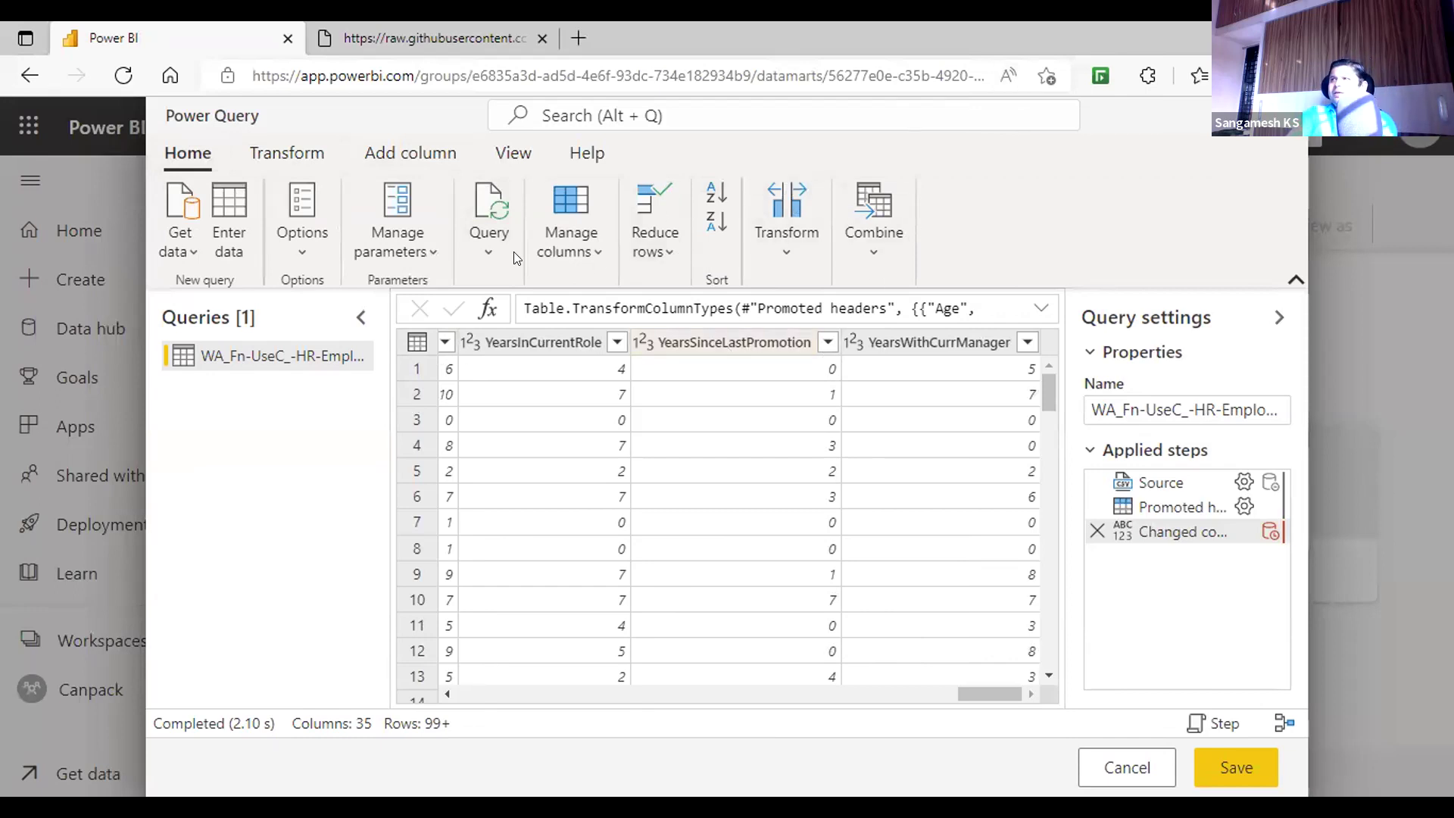
click(516, 150)
click(280, 154)
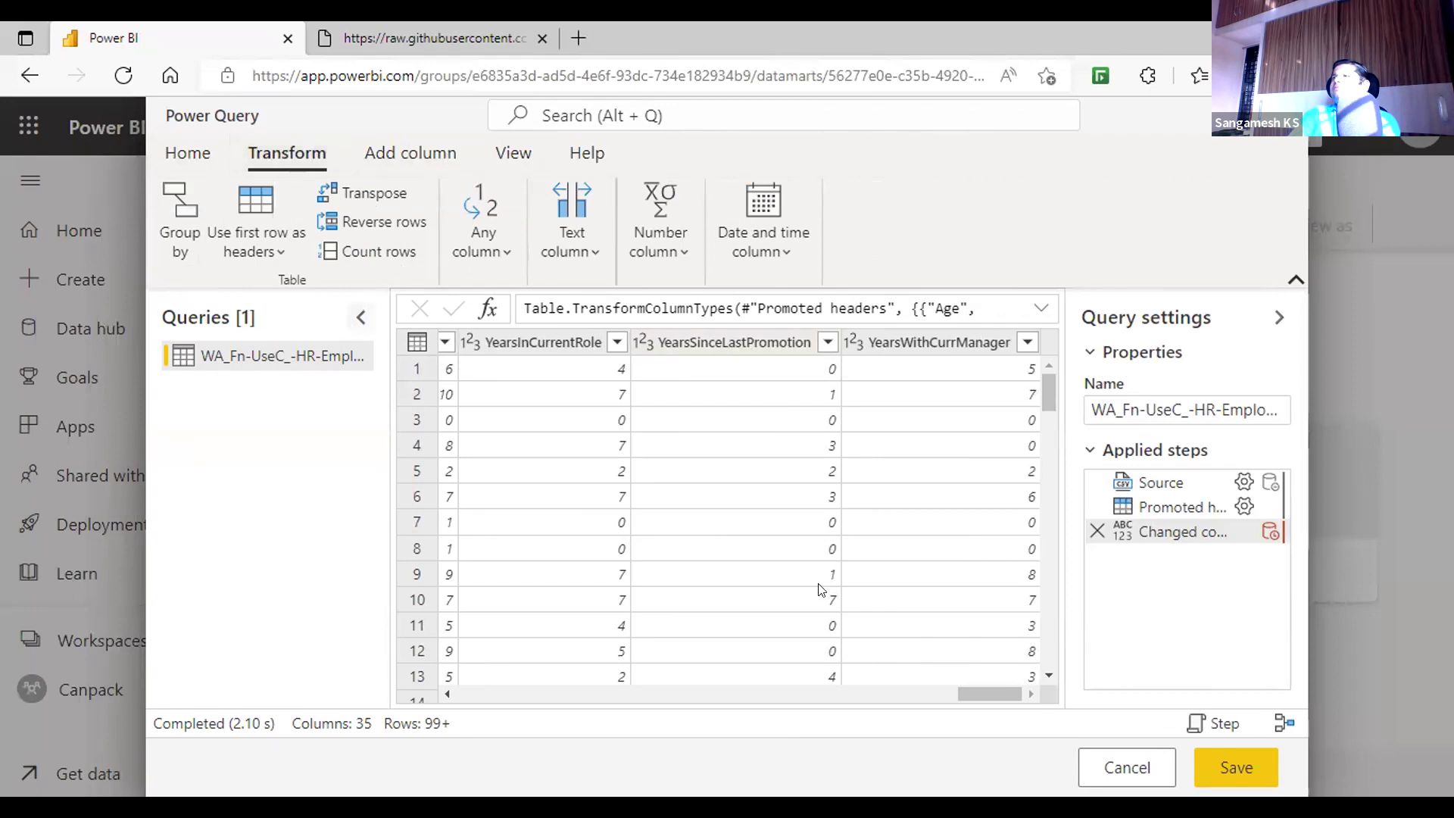
click(1225, 769)
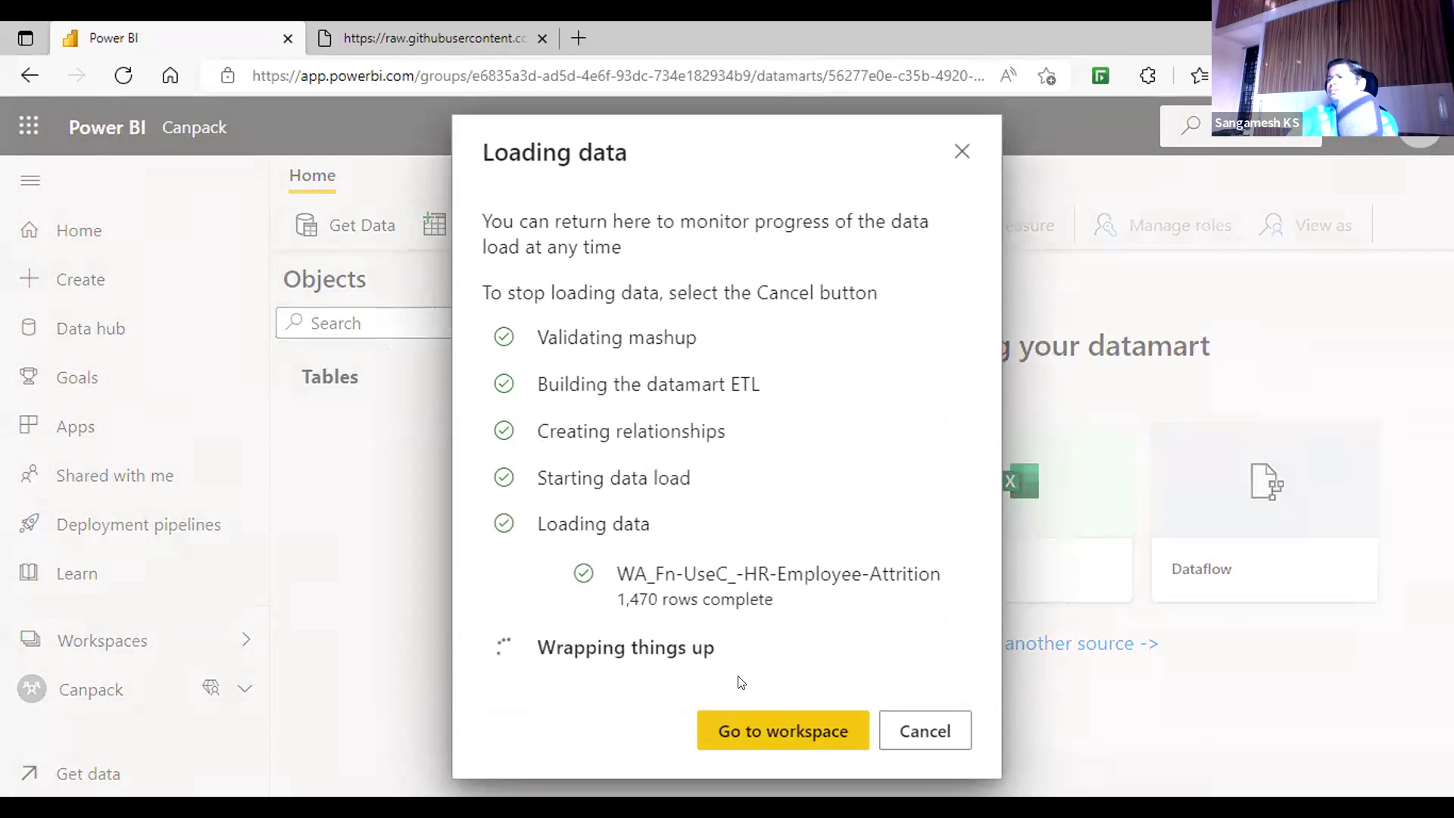
After the 1,470 rows finish loading, go to the Canpack workspace.
click(744, 728)
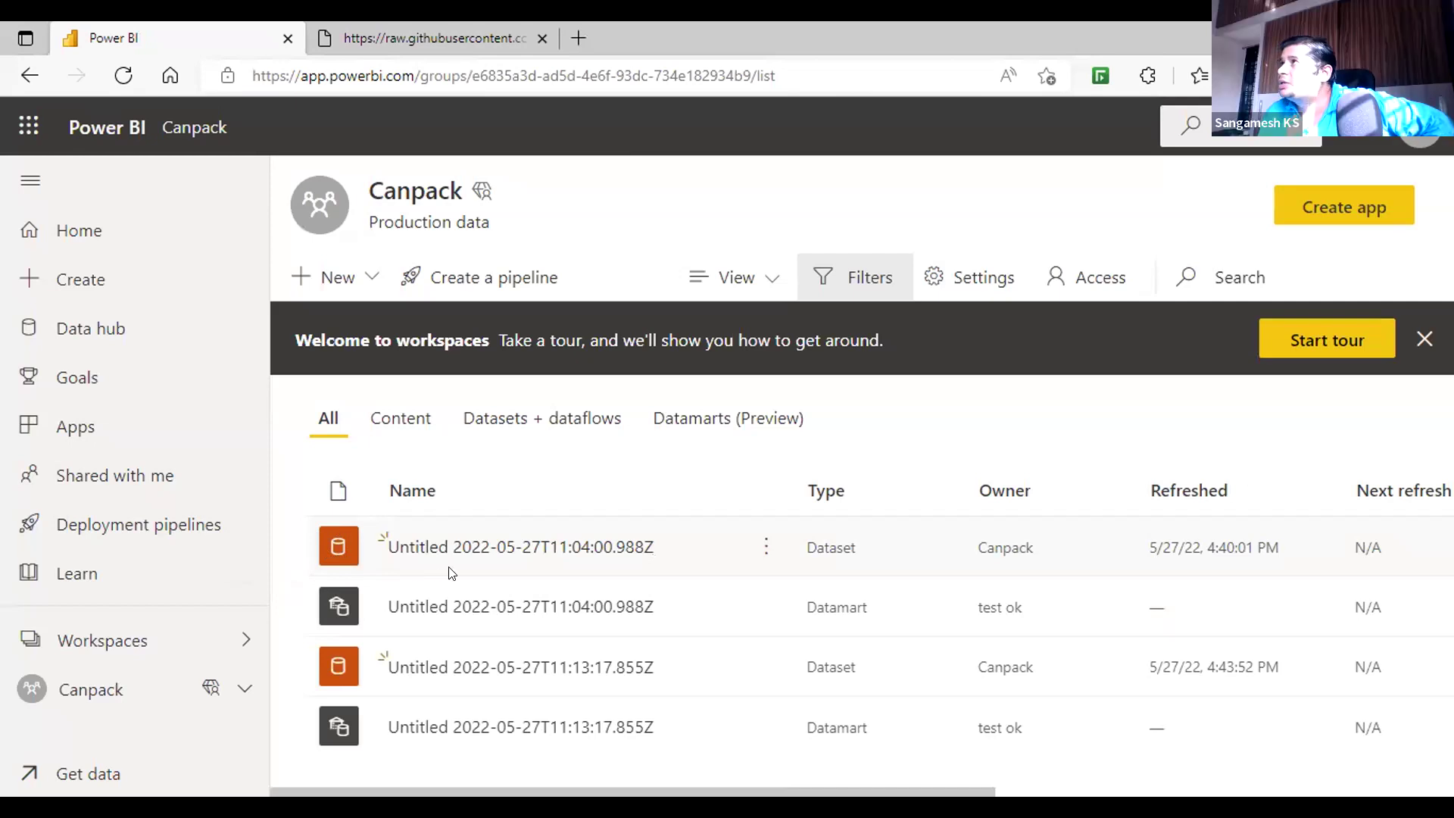
click(765, 552)
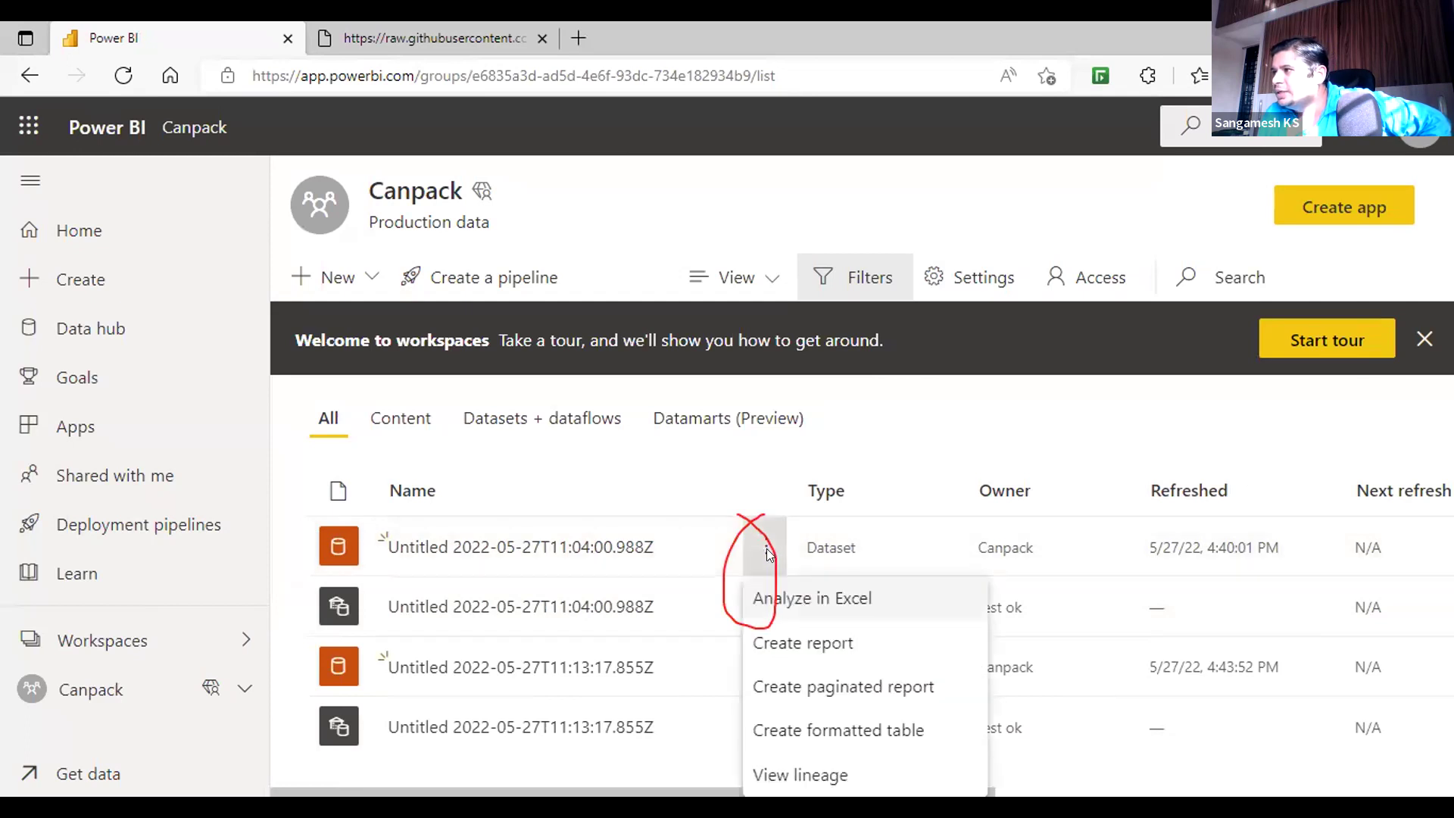
click(789, 776)
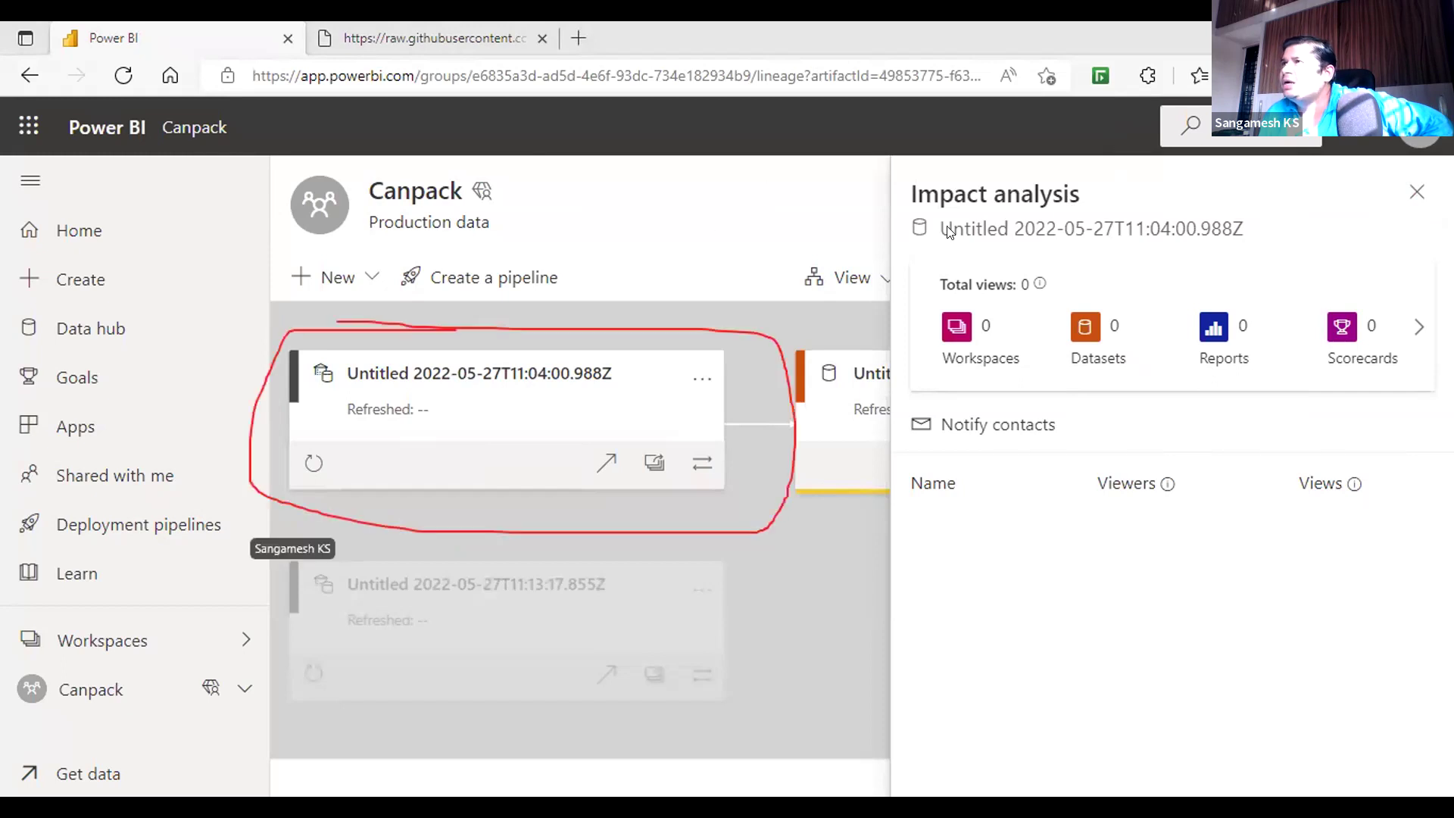
click(1415, 194)
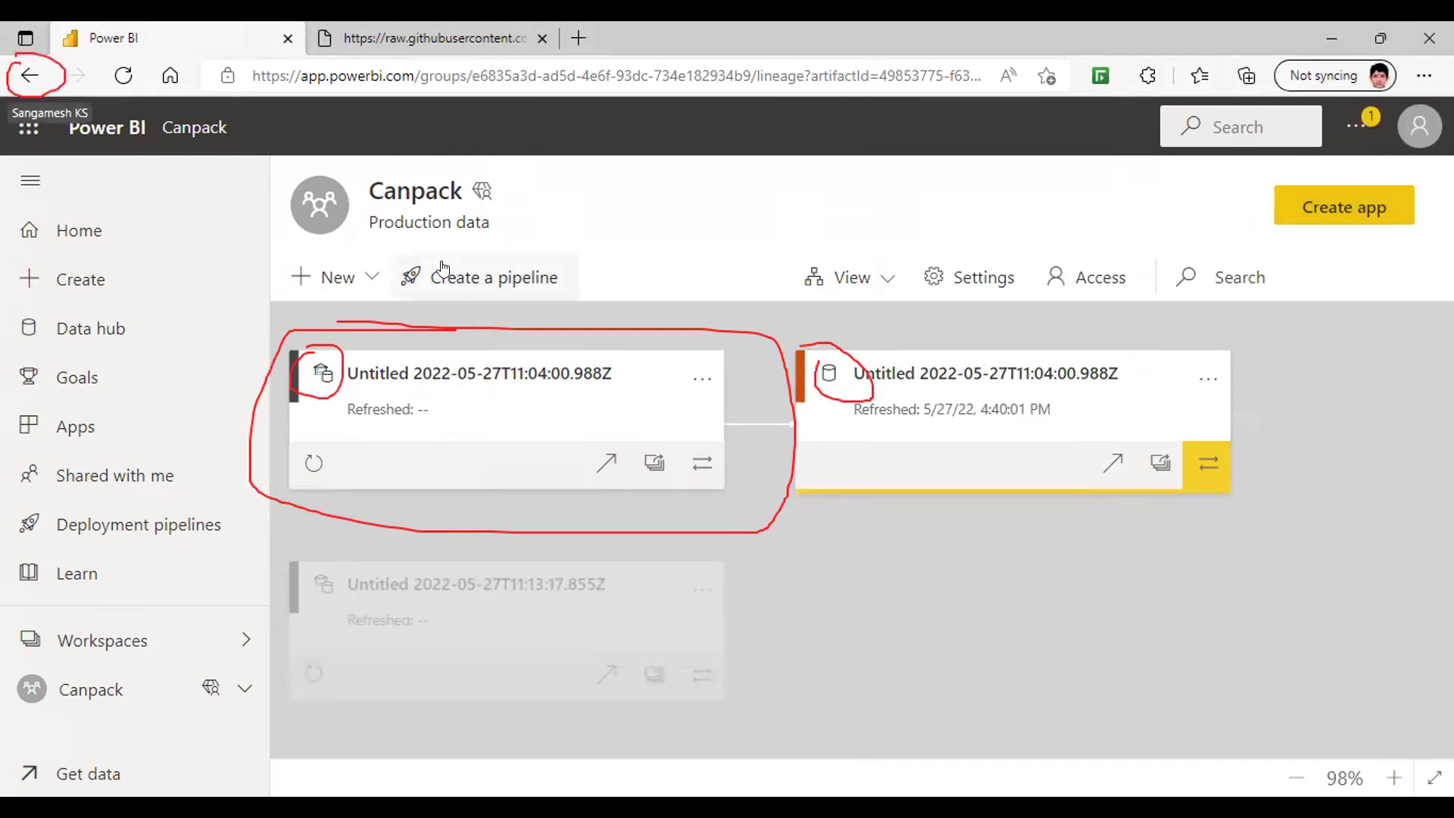
click(26, 74)
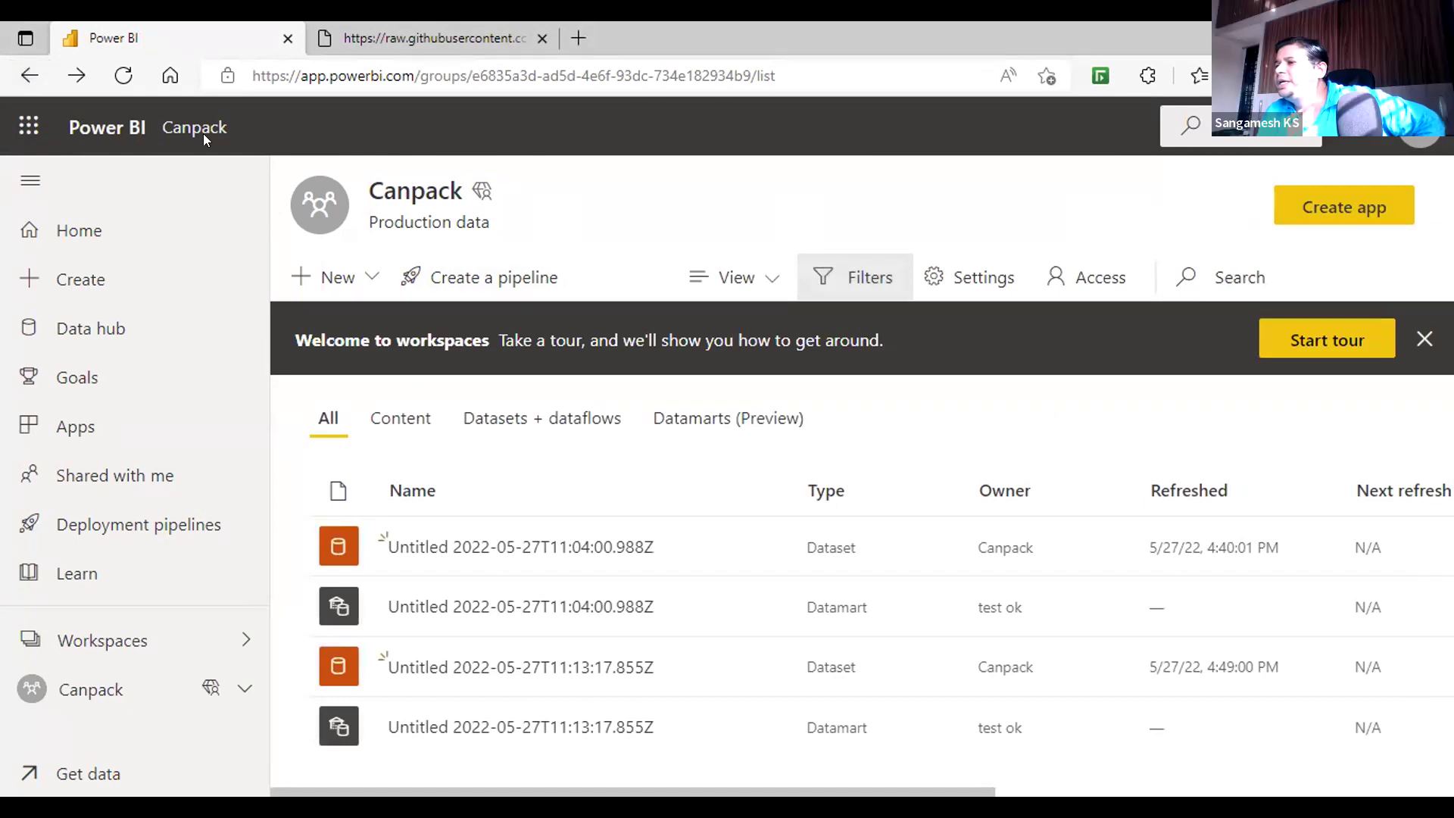
drag(629, 639, 565, 641)
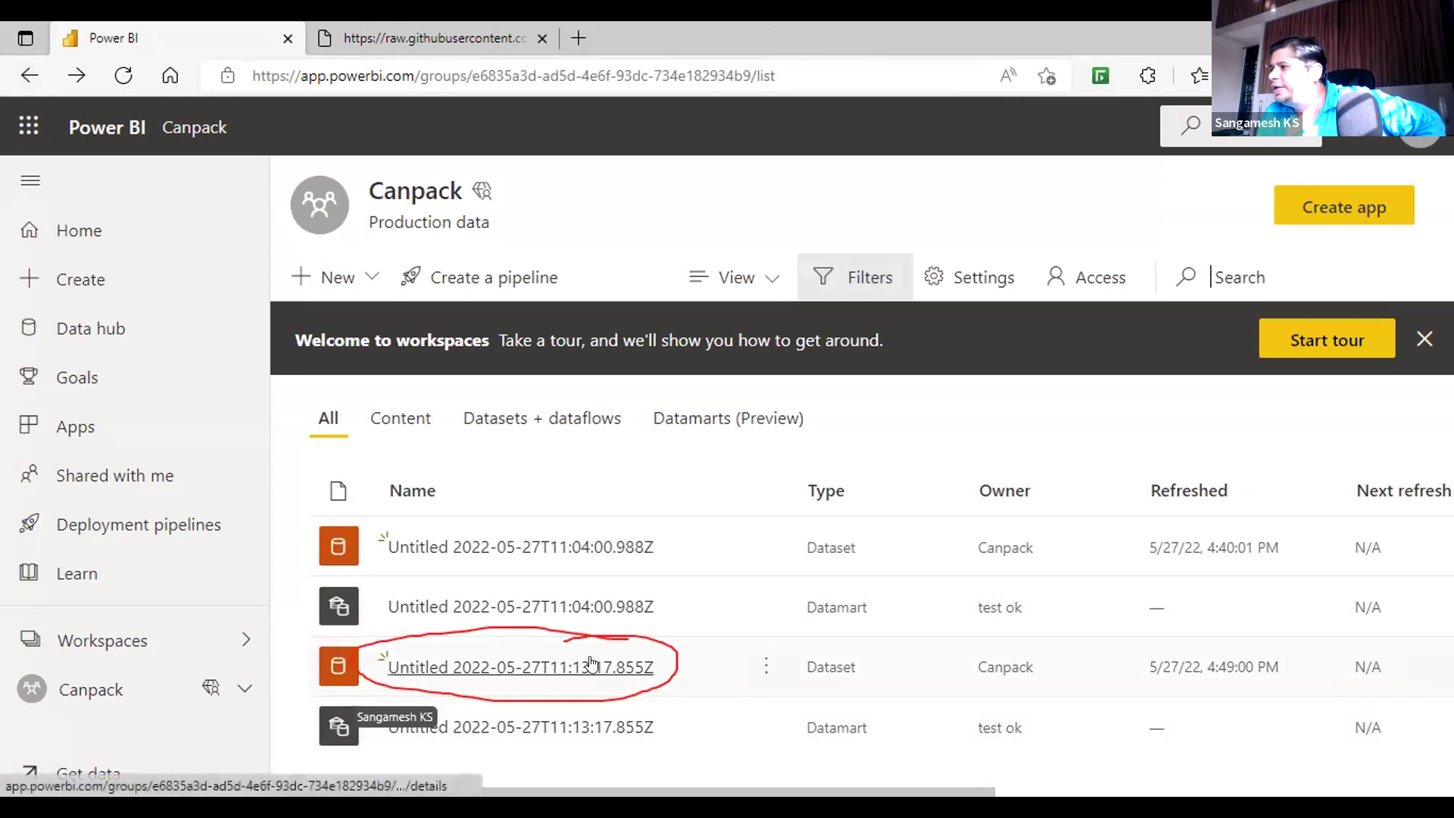
drag(729, 640, 758, 652)
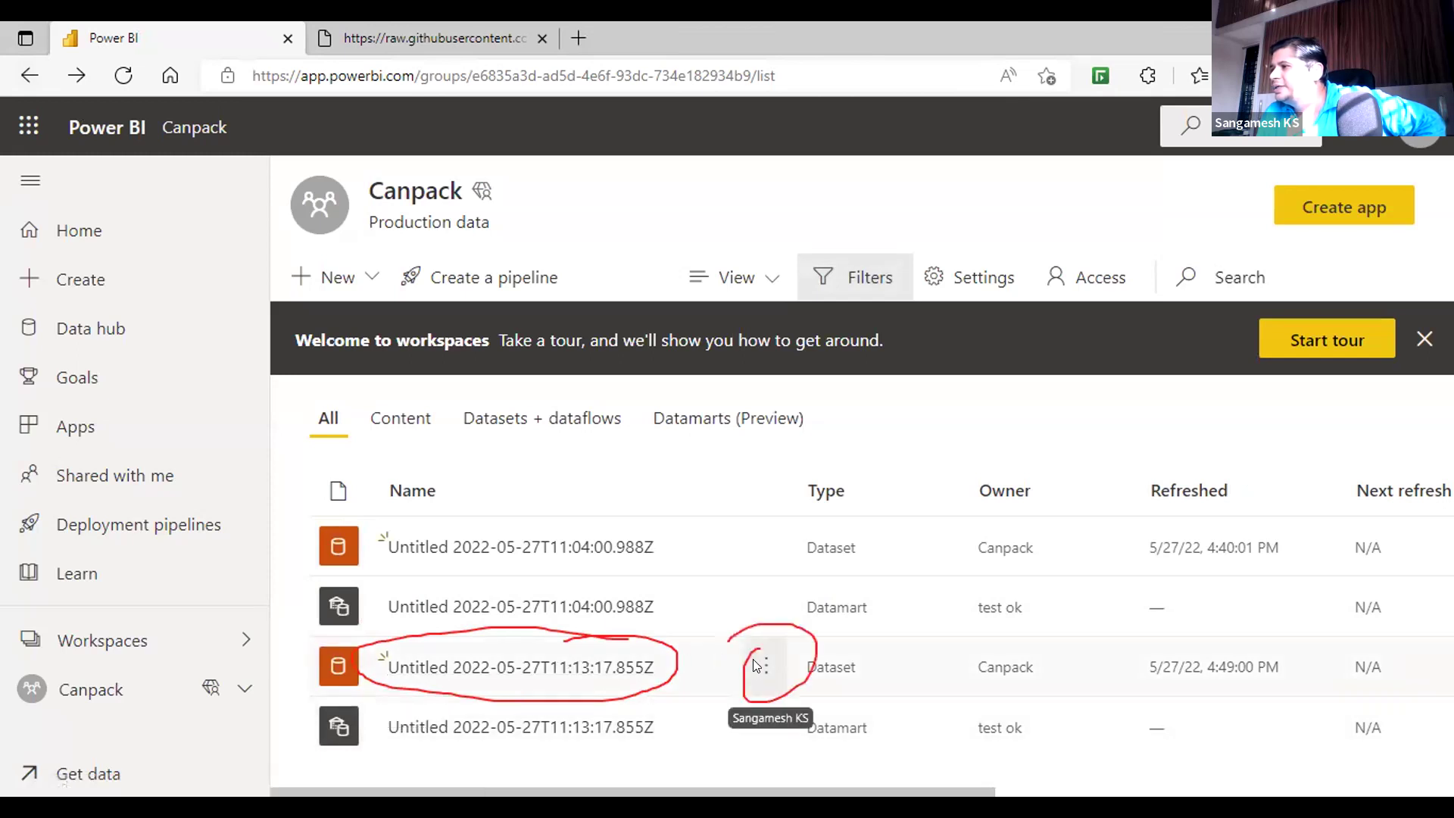
click(767, 665)
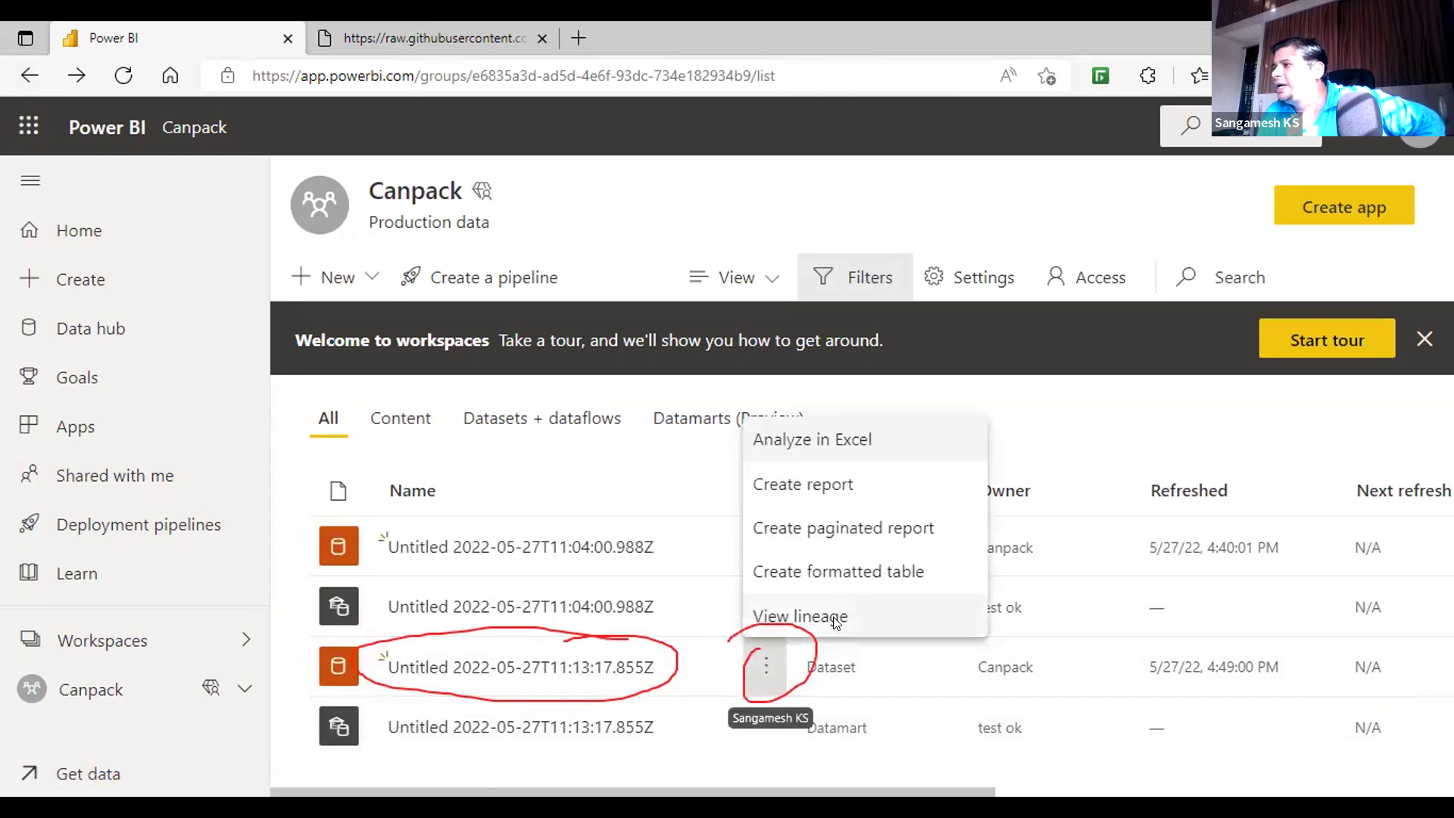
click(833, 618)
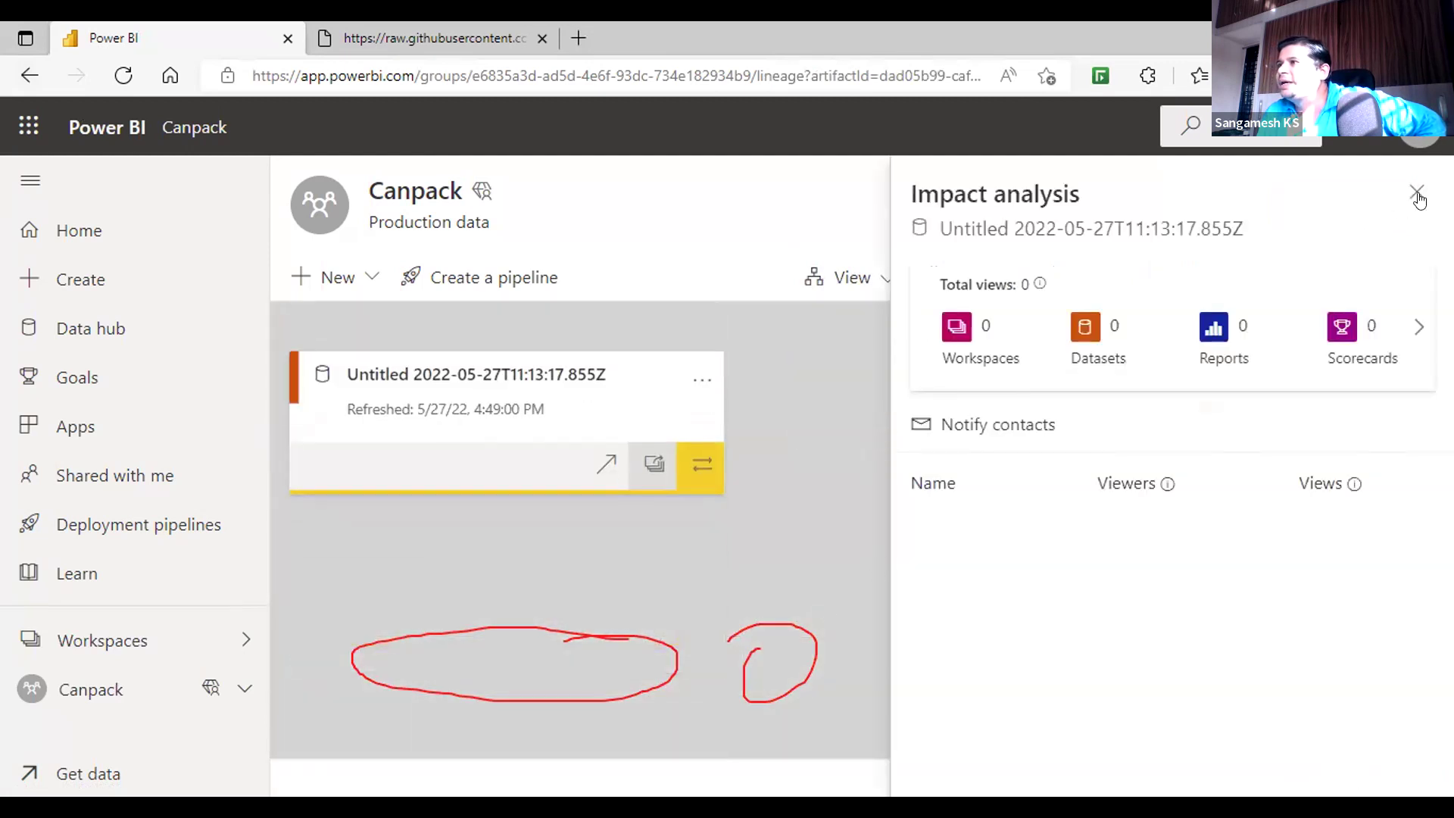
key(Escape)
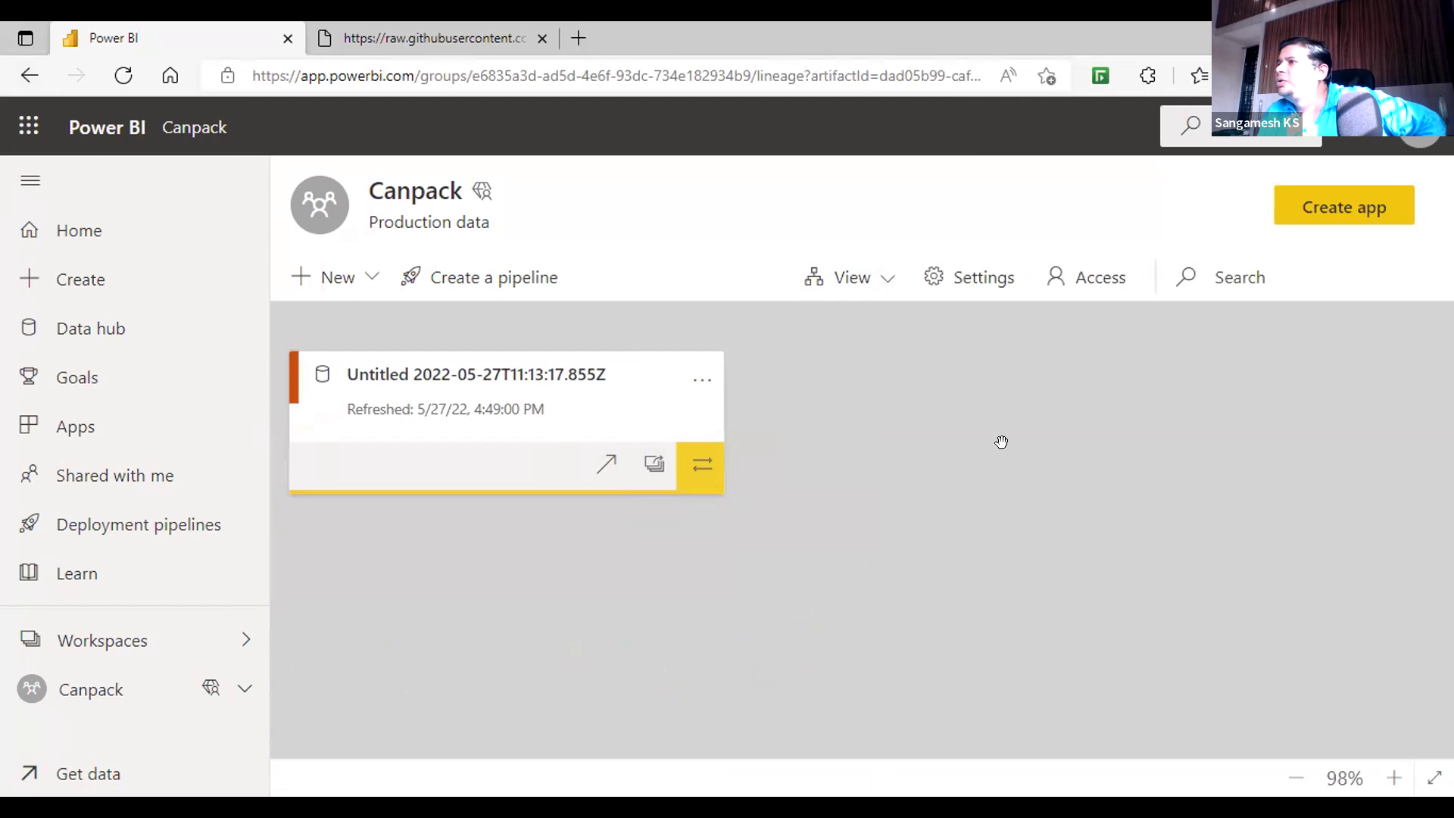
click(689, 487)
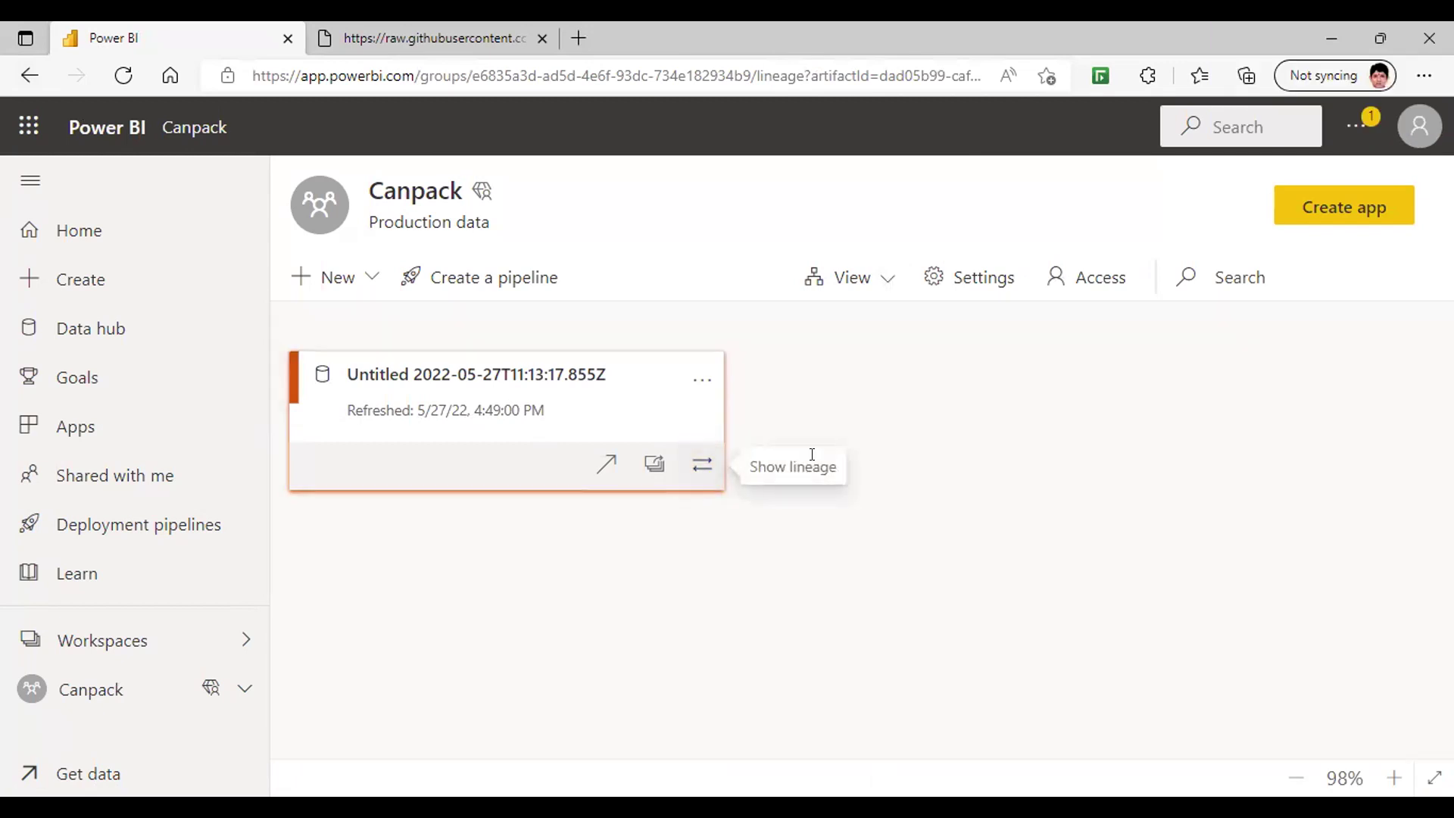
click(697, 464)
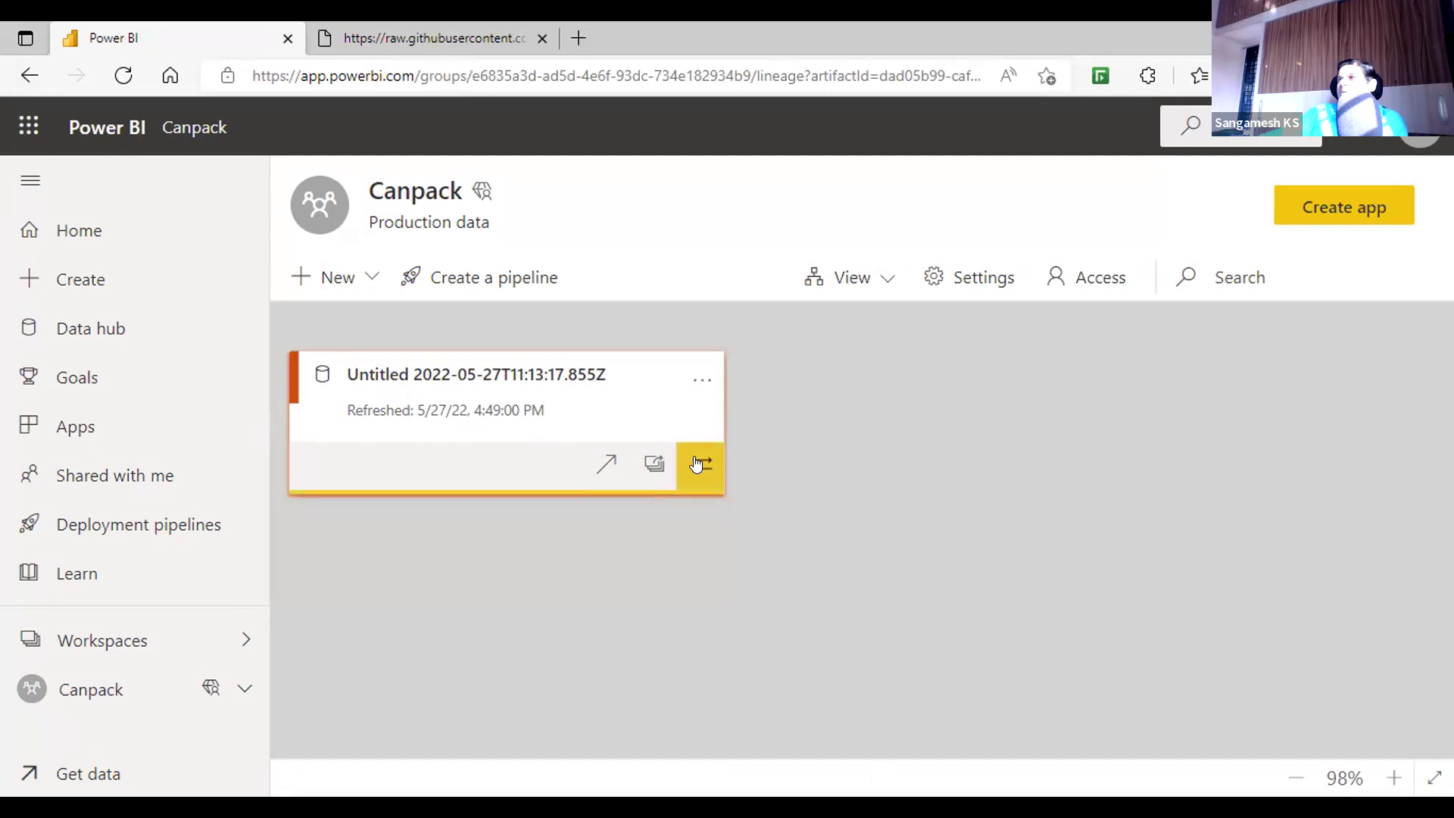
click(697, 465)
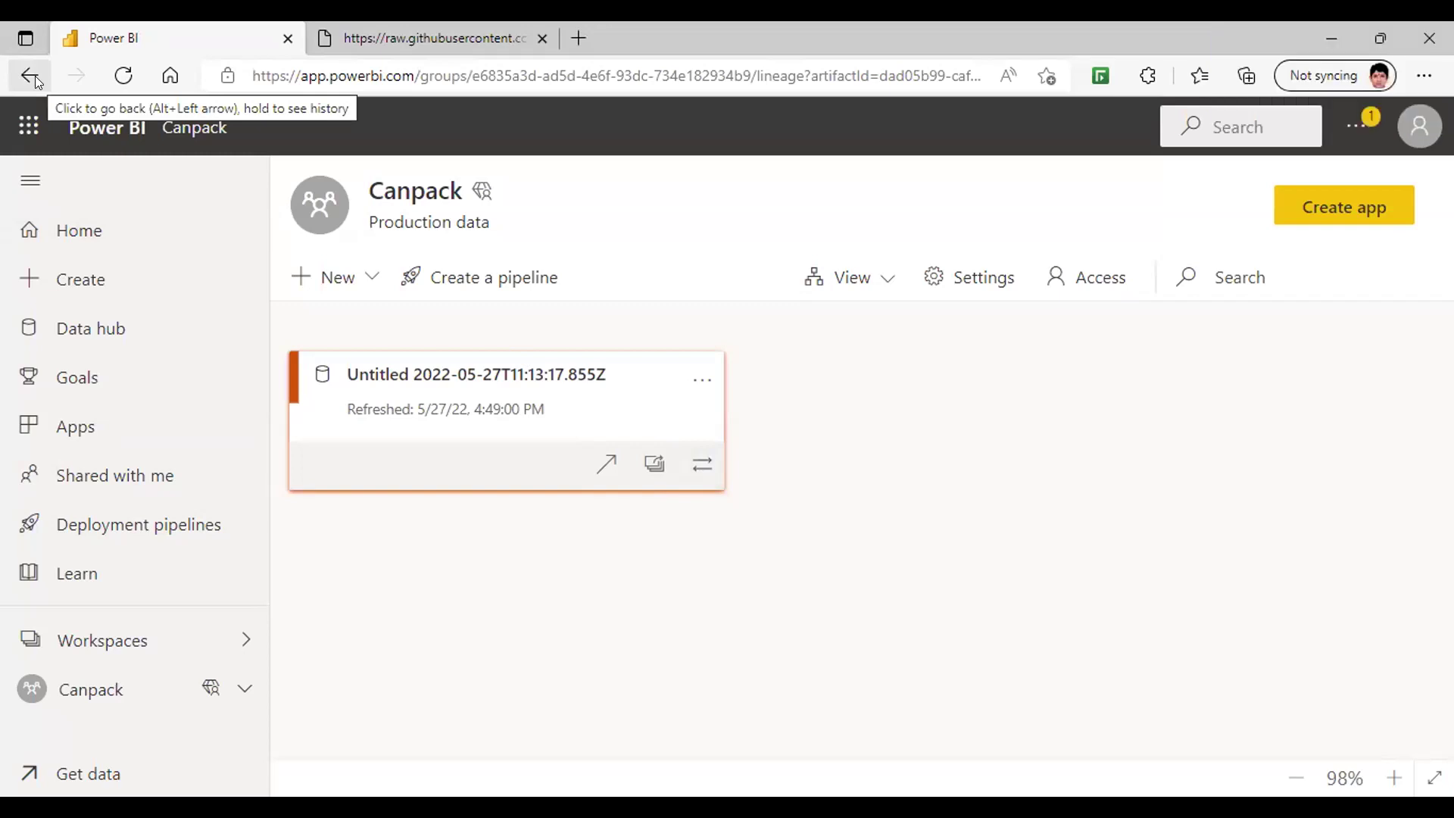
click(35, 76)
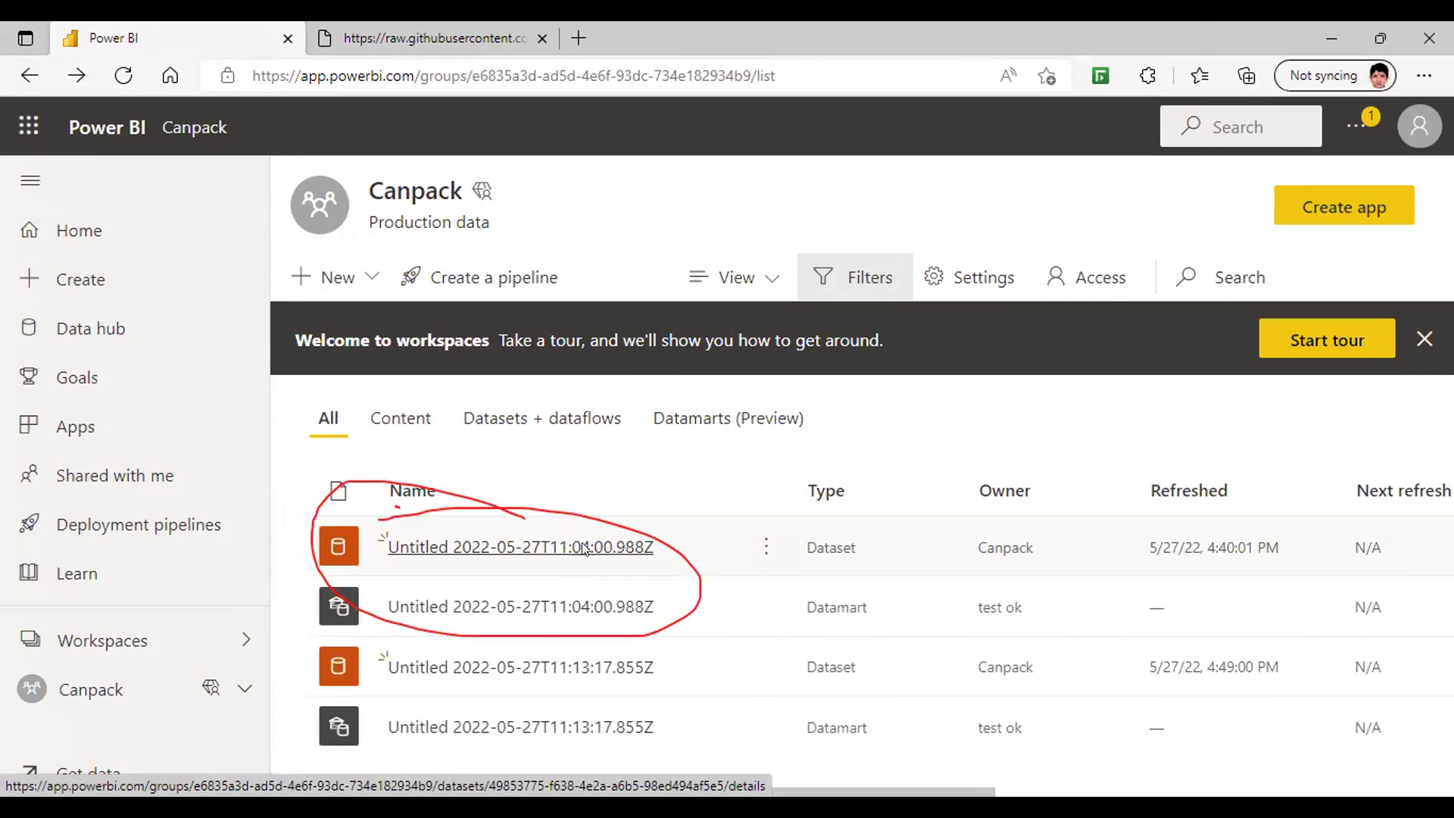
Open the Untitled 2022-05-27T11:04:00.988Z dataset's details and launch its lineage view.
click(584, 548)
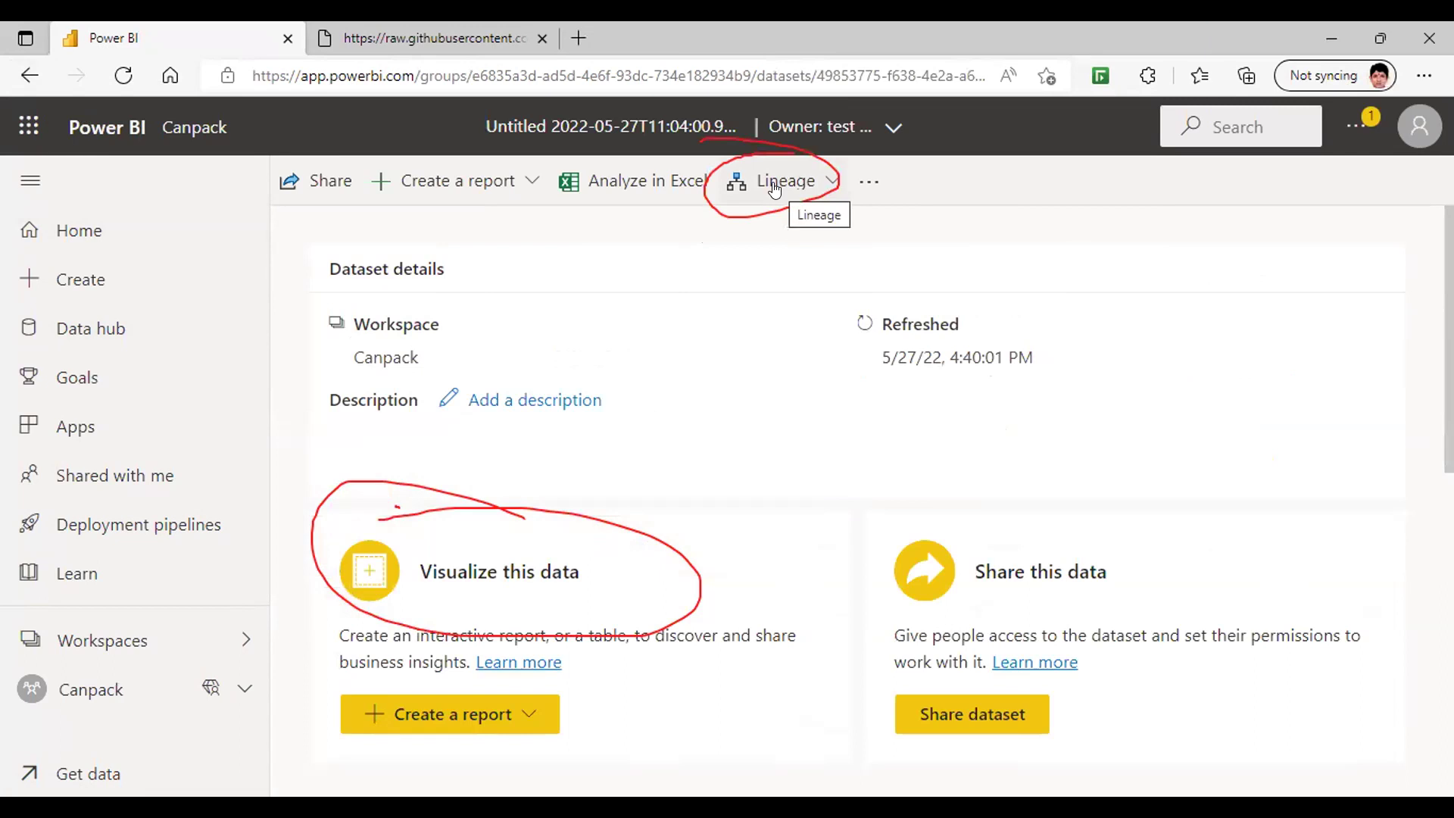
click(774, 188)
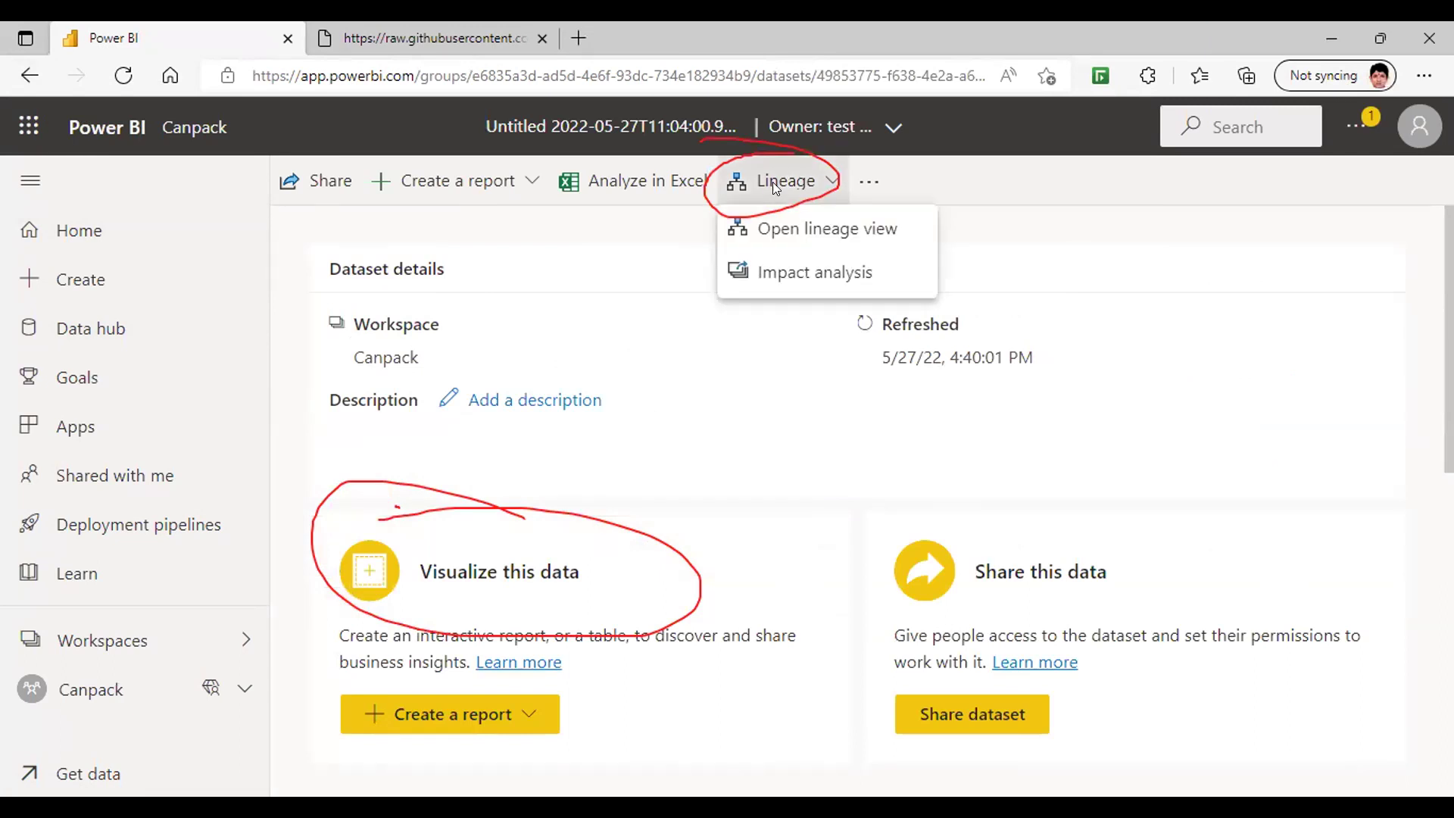
click(805, 232)
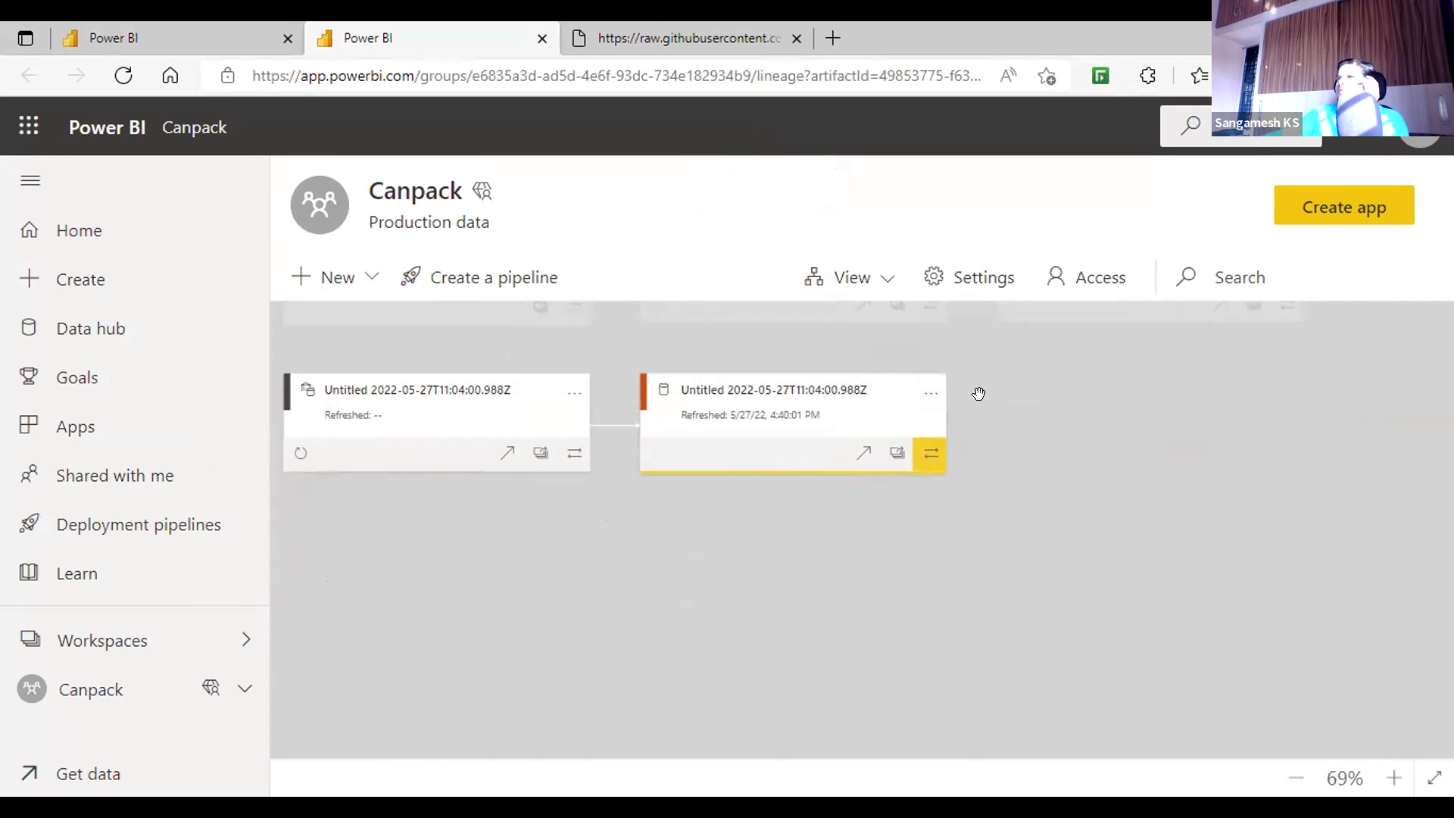
scroll(1155, 522, up, 3)
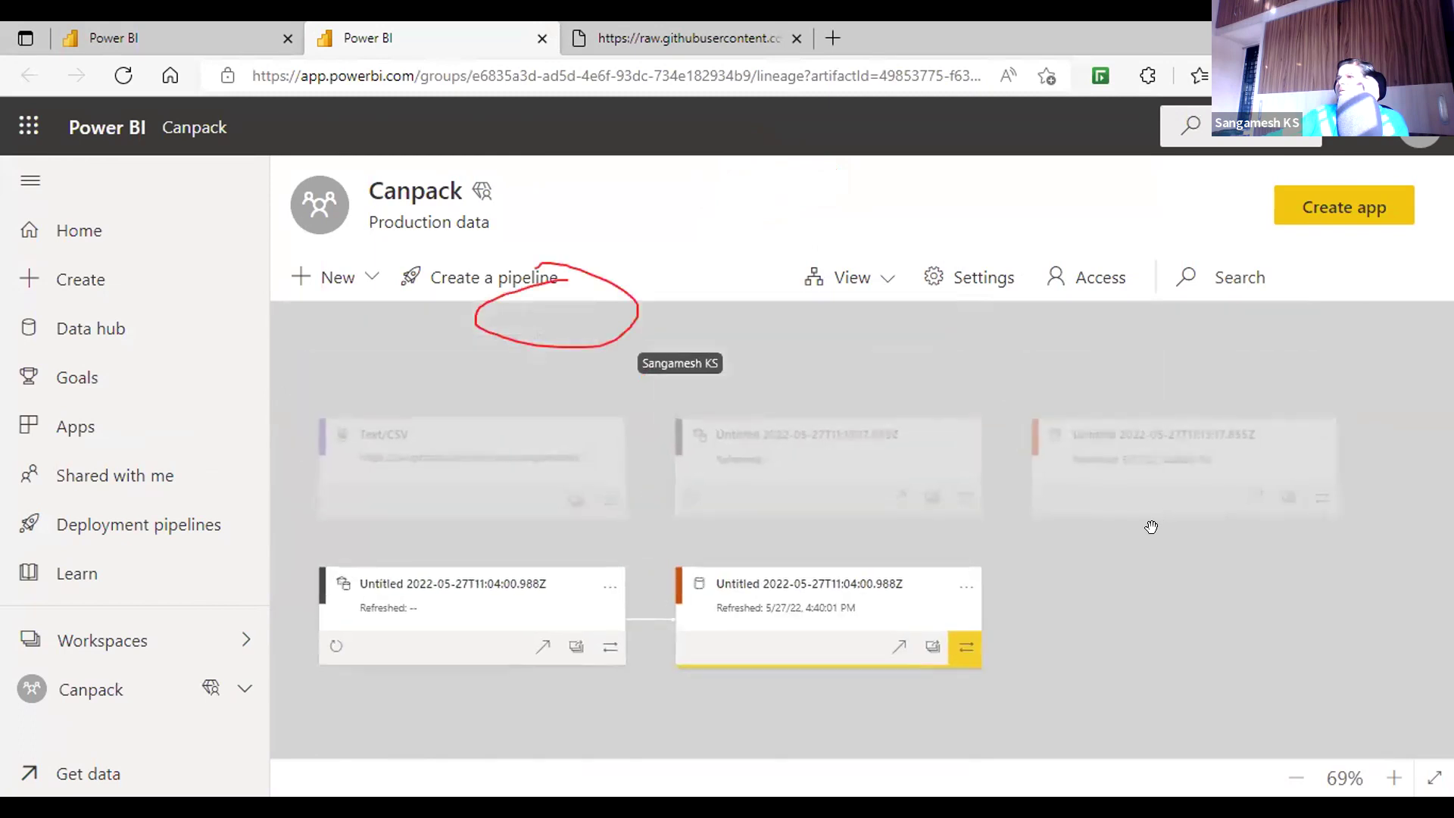
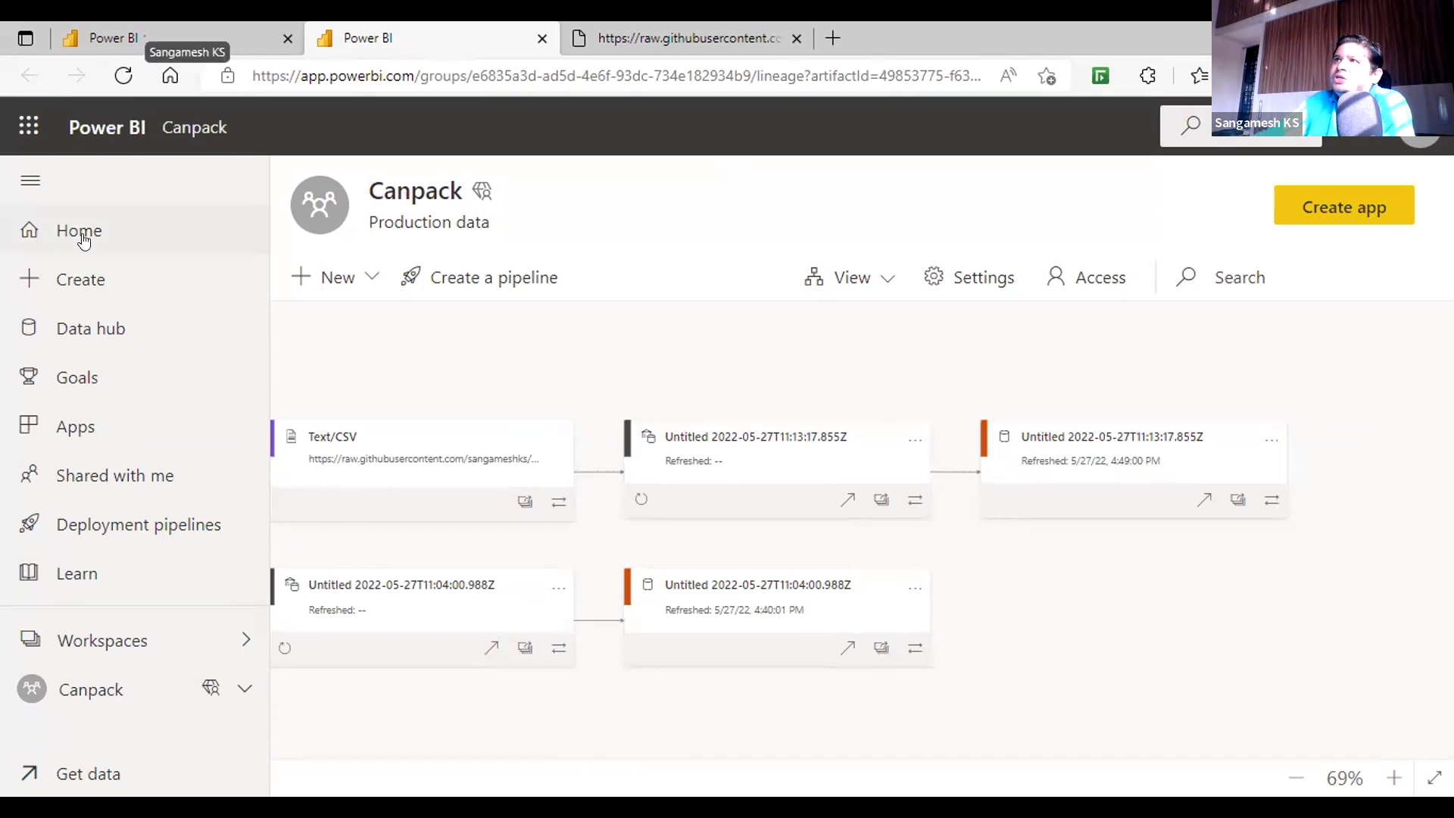
Return to the Power BI tab and open the Canpack workspace's datasets and datamarts.
click(112, 43)
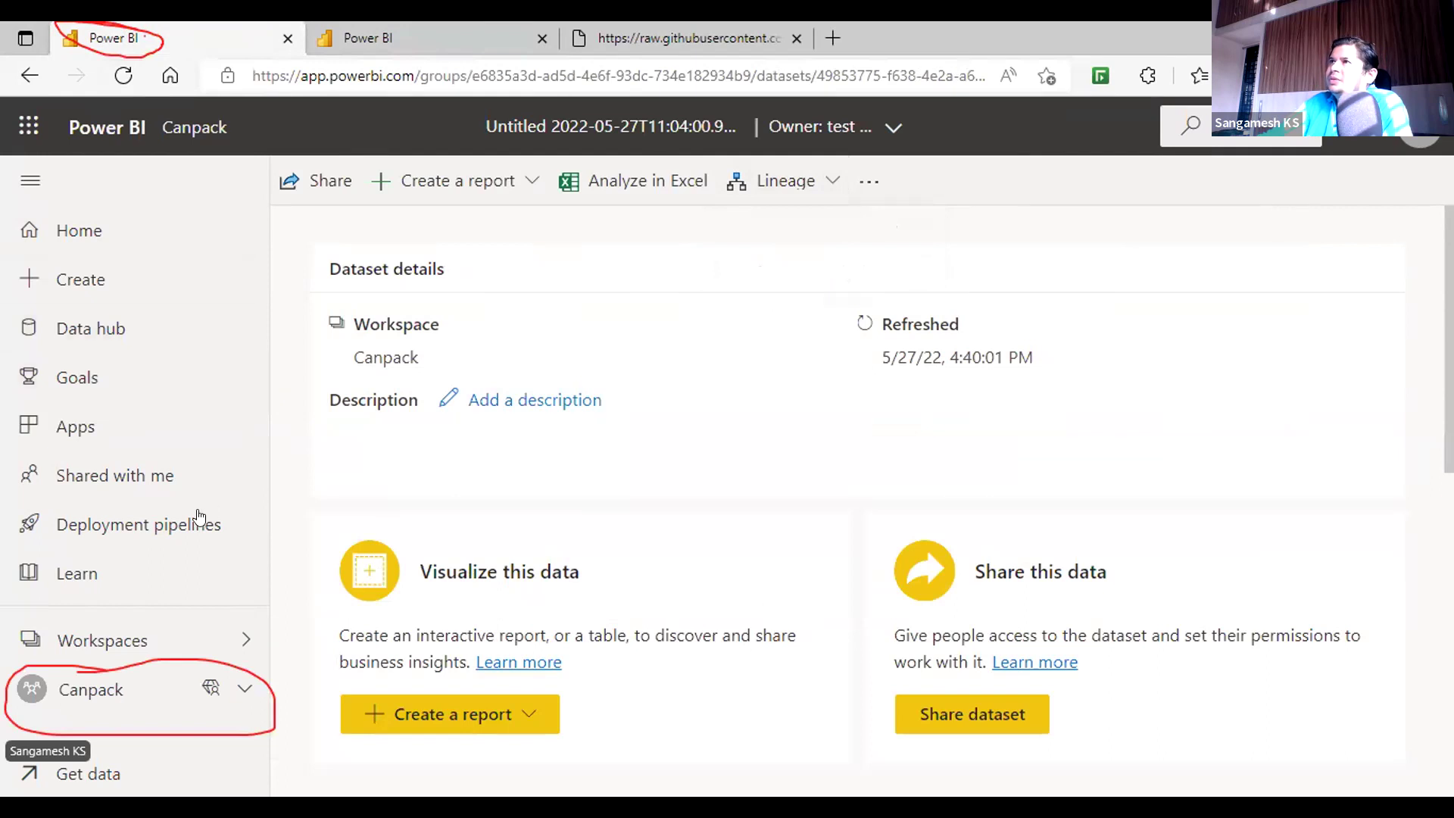
click(108, 685)
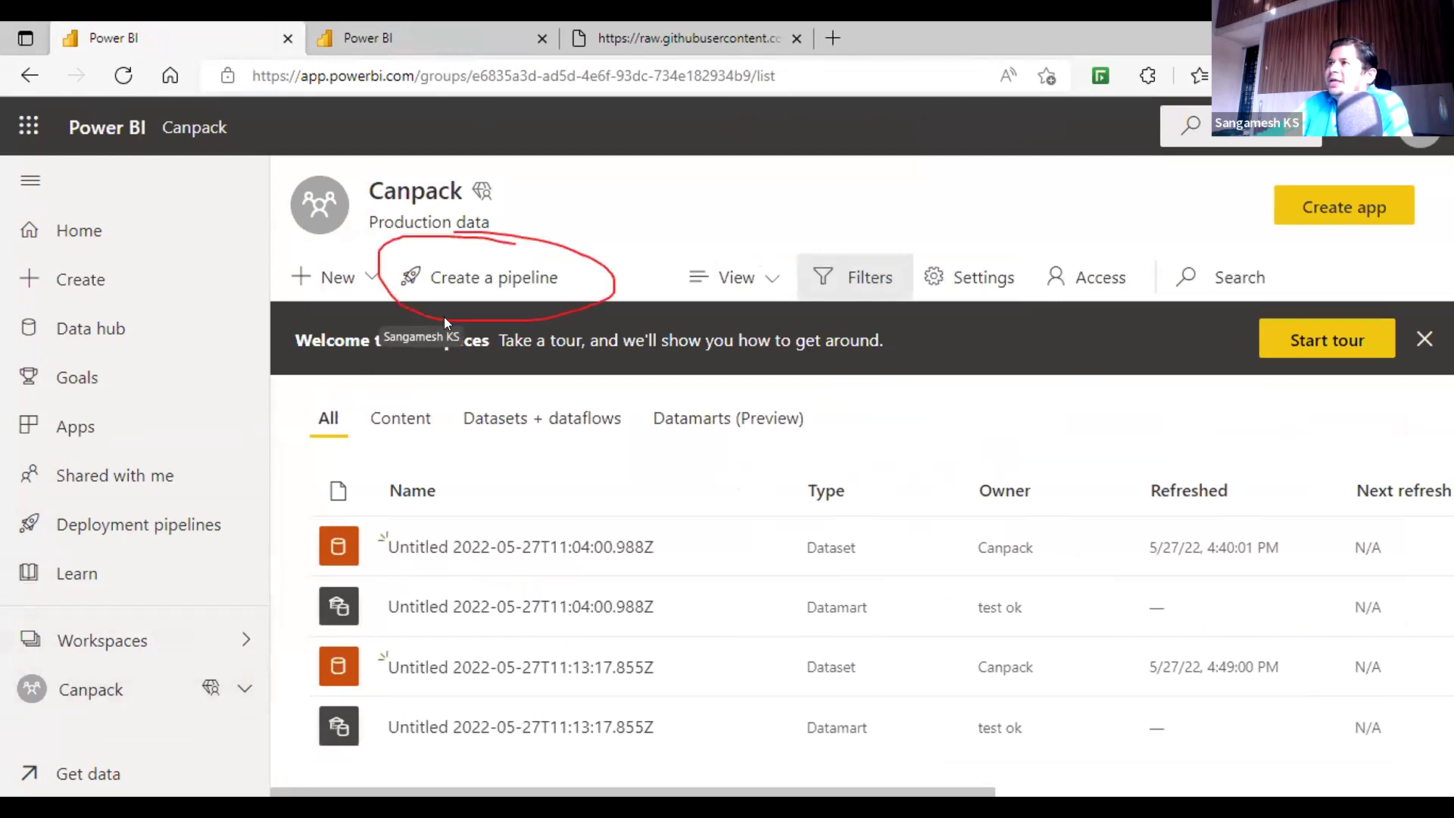
Create a deployment pipeline named 'Production' with the description 'Hi hello'.
click(484, 283)
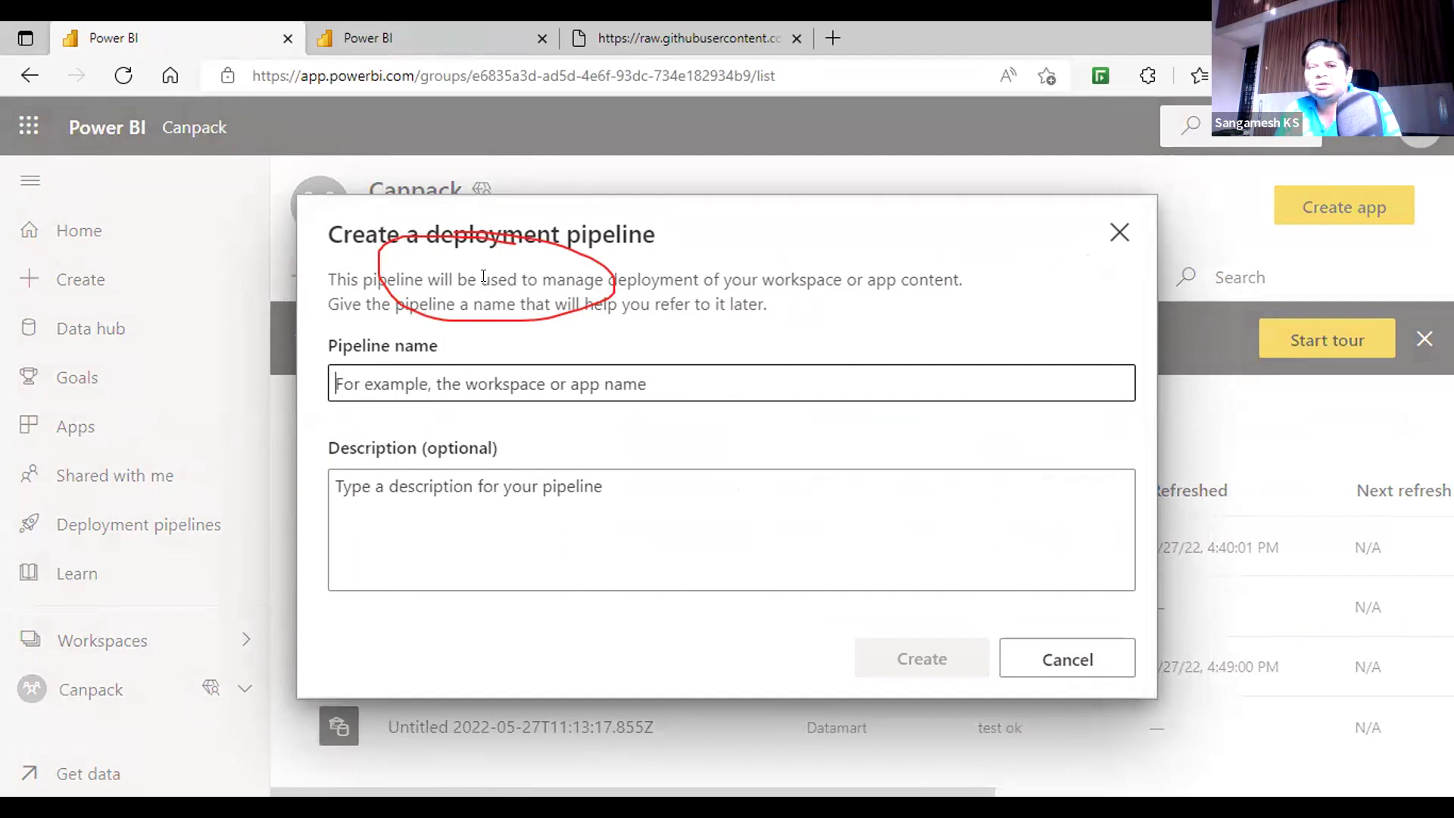
text(Production)
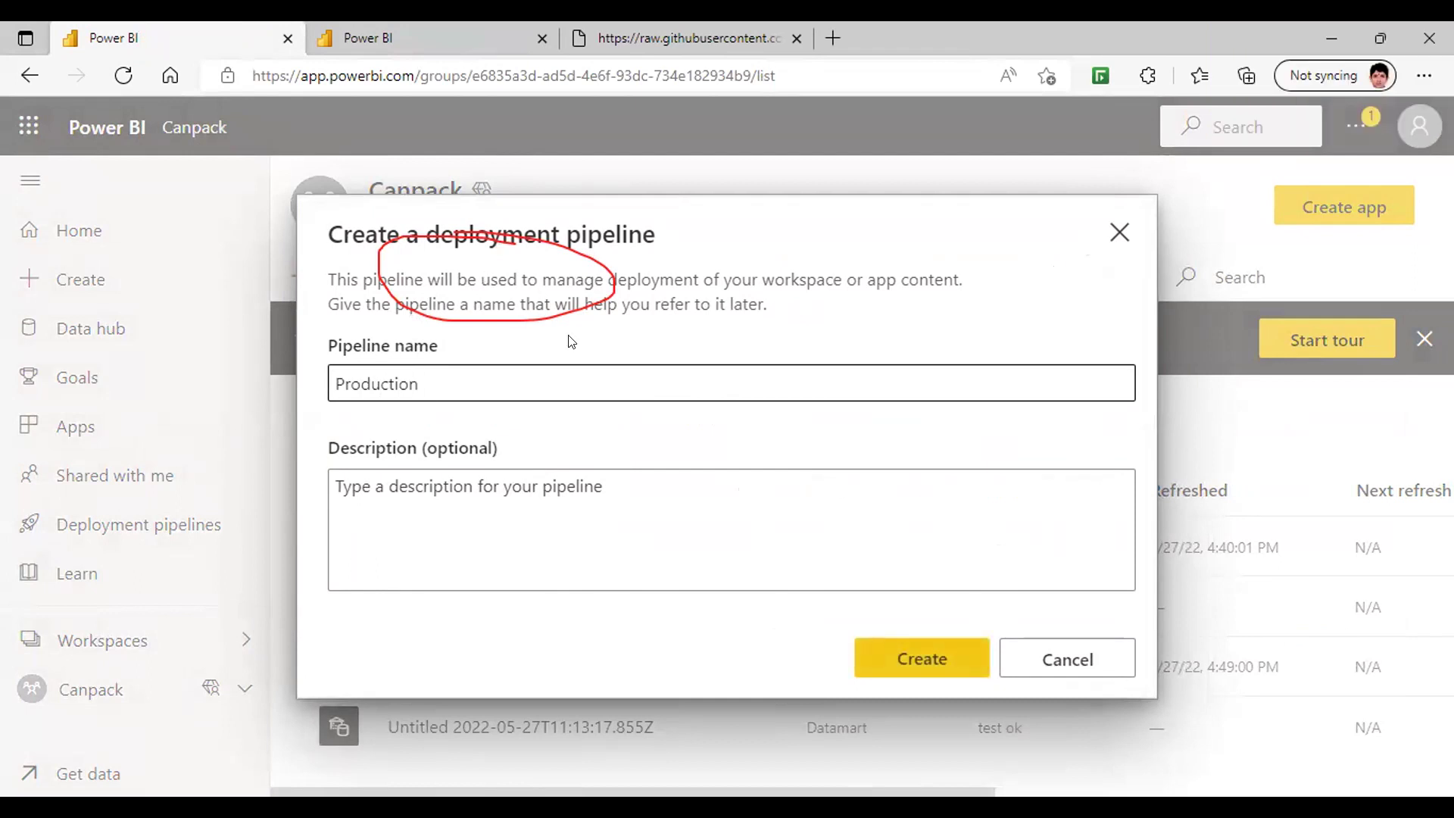
click(459, 528)
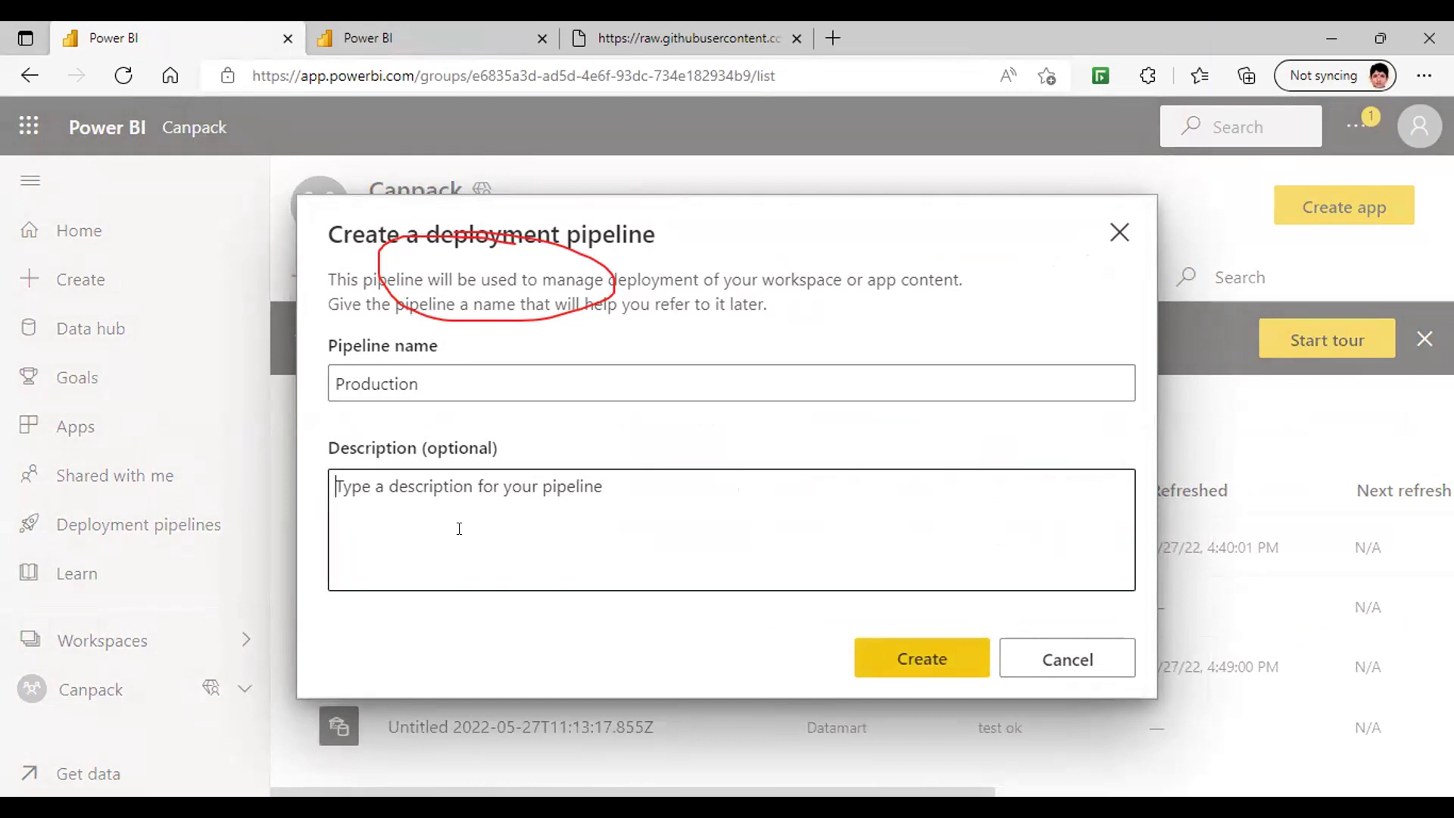
text(Hi hello)
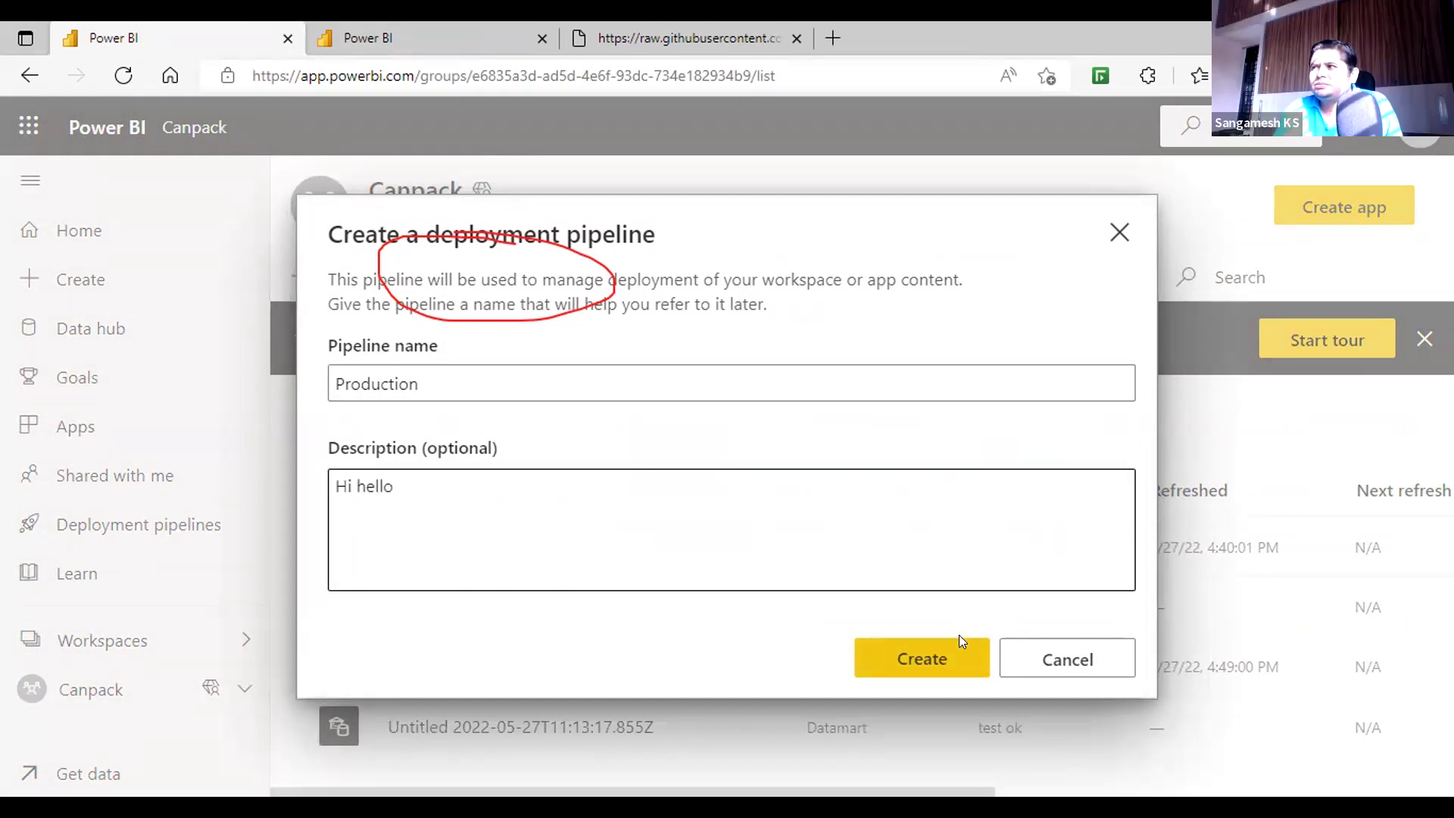
click(930, 662)
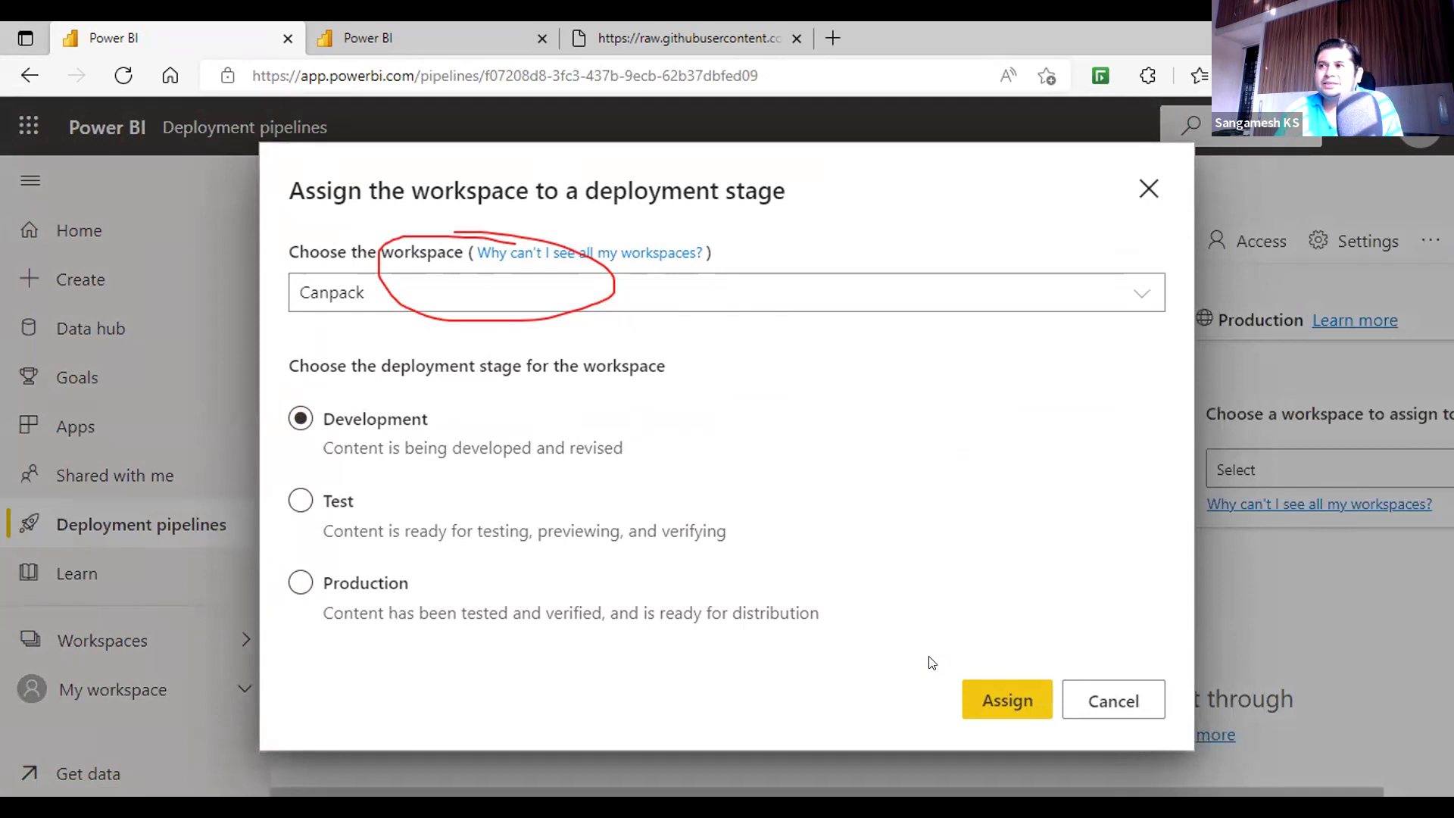
Assign Canpack to the Test stage instead of Development.
click(301, 499)
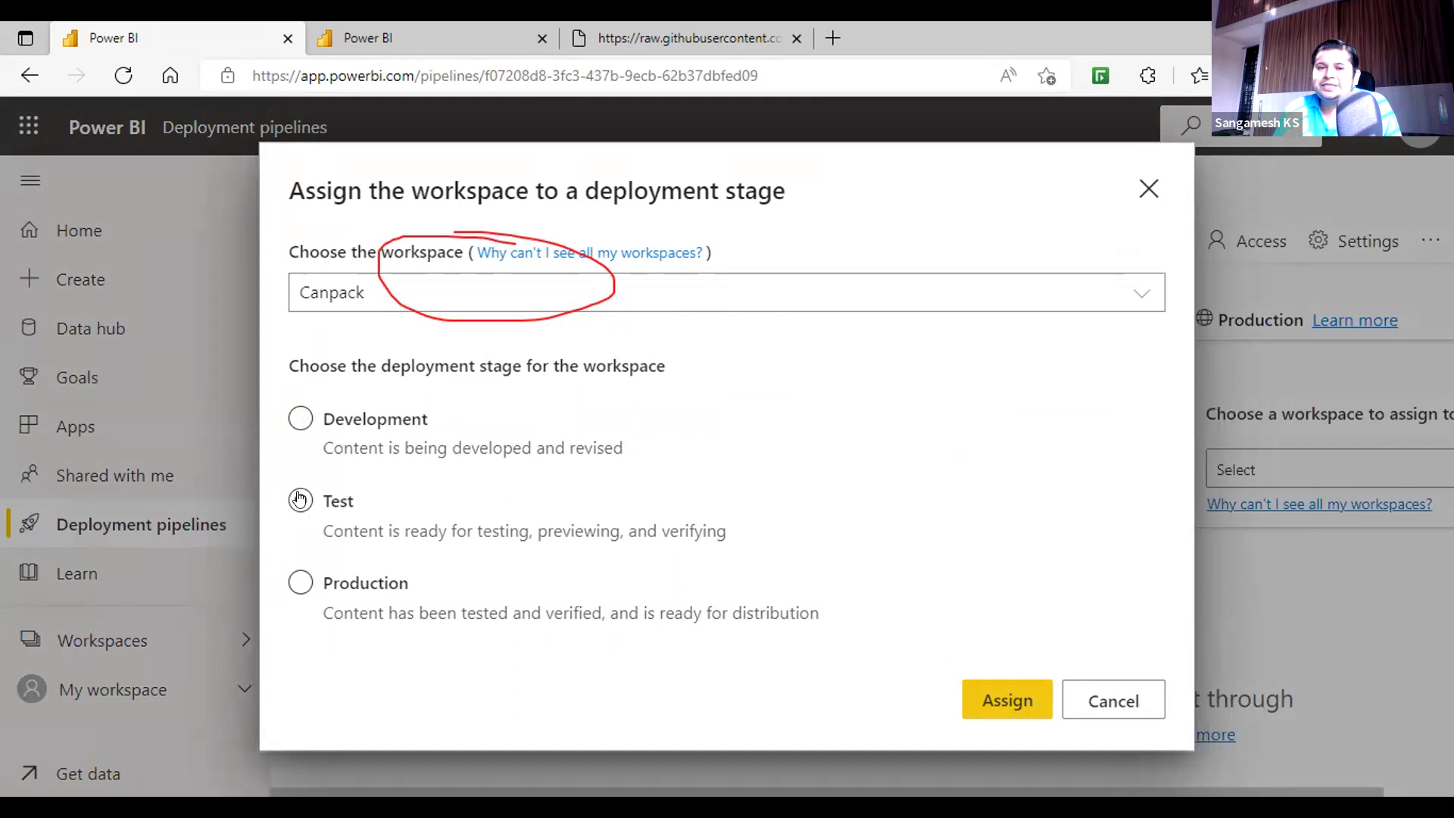
click(1012, 694)
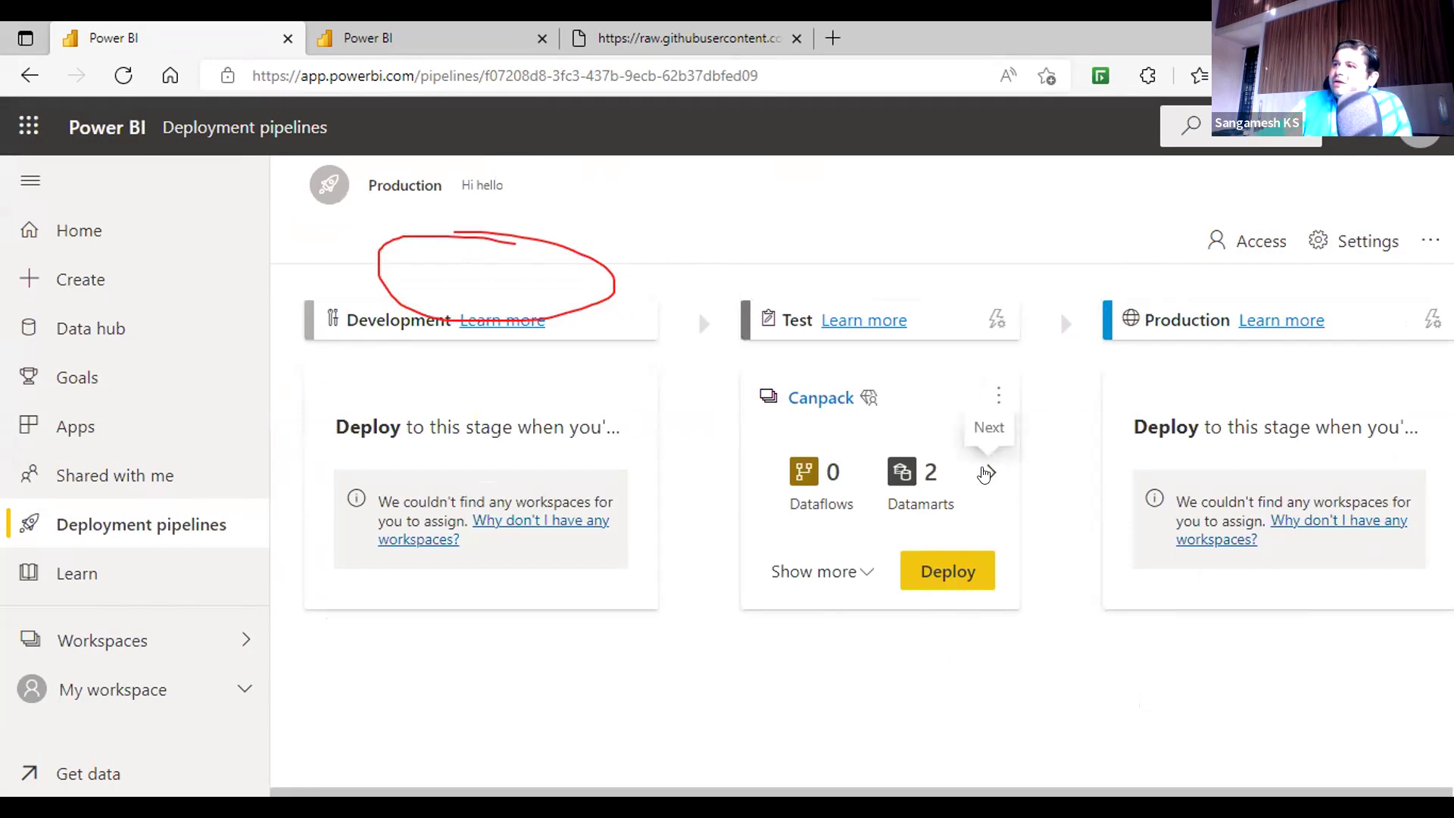
Deploy the two Canpack items from Test to Production, creating Canpack [Production].
drag(472, 374, 428, 384)
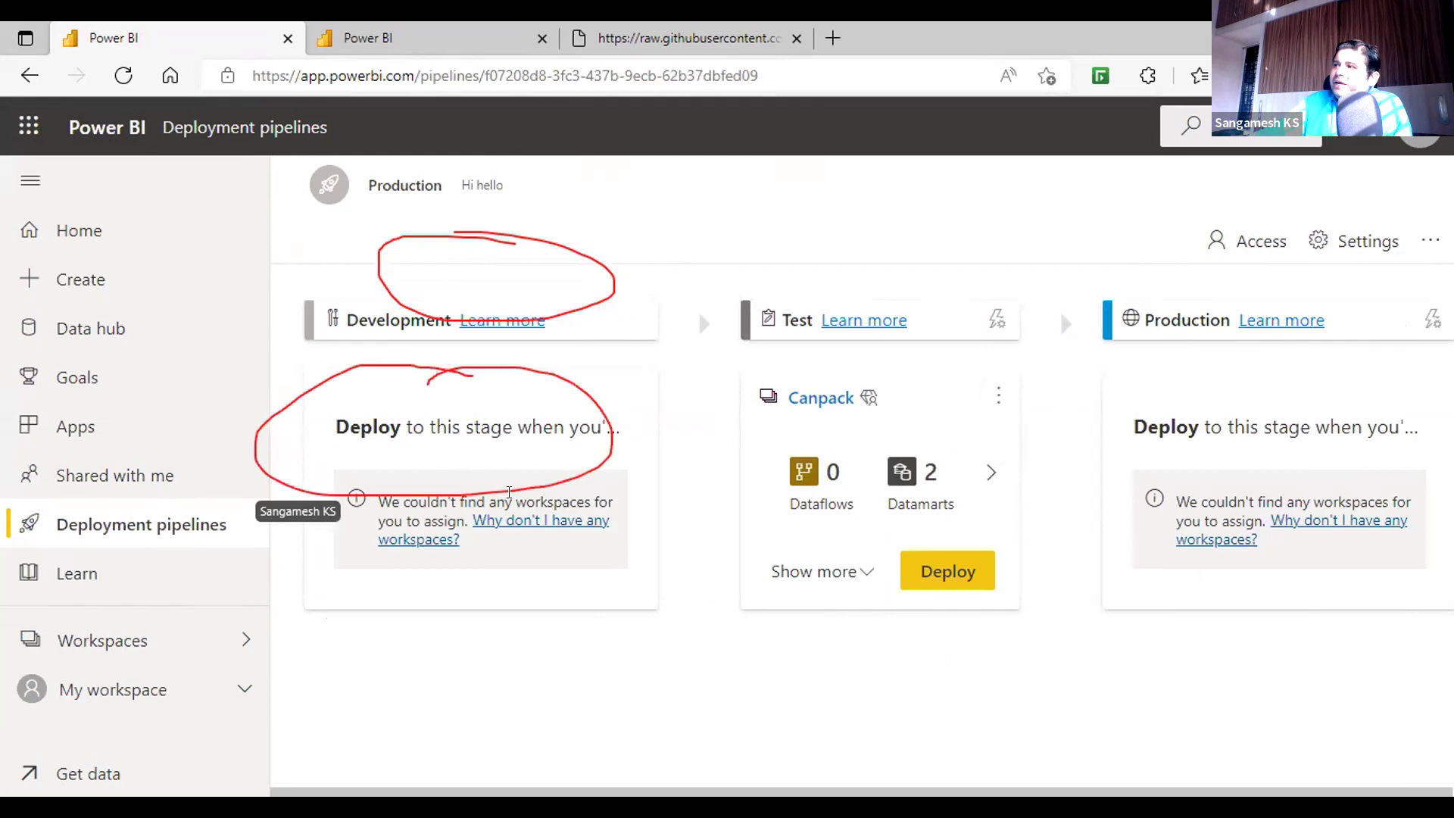
drag(860, 383, 769, 369)
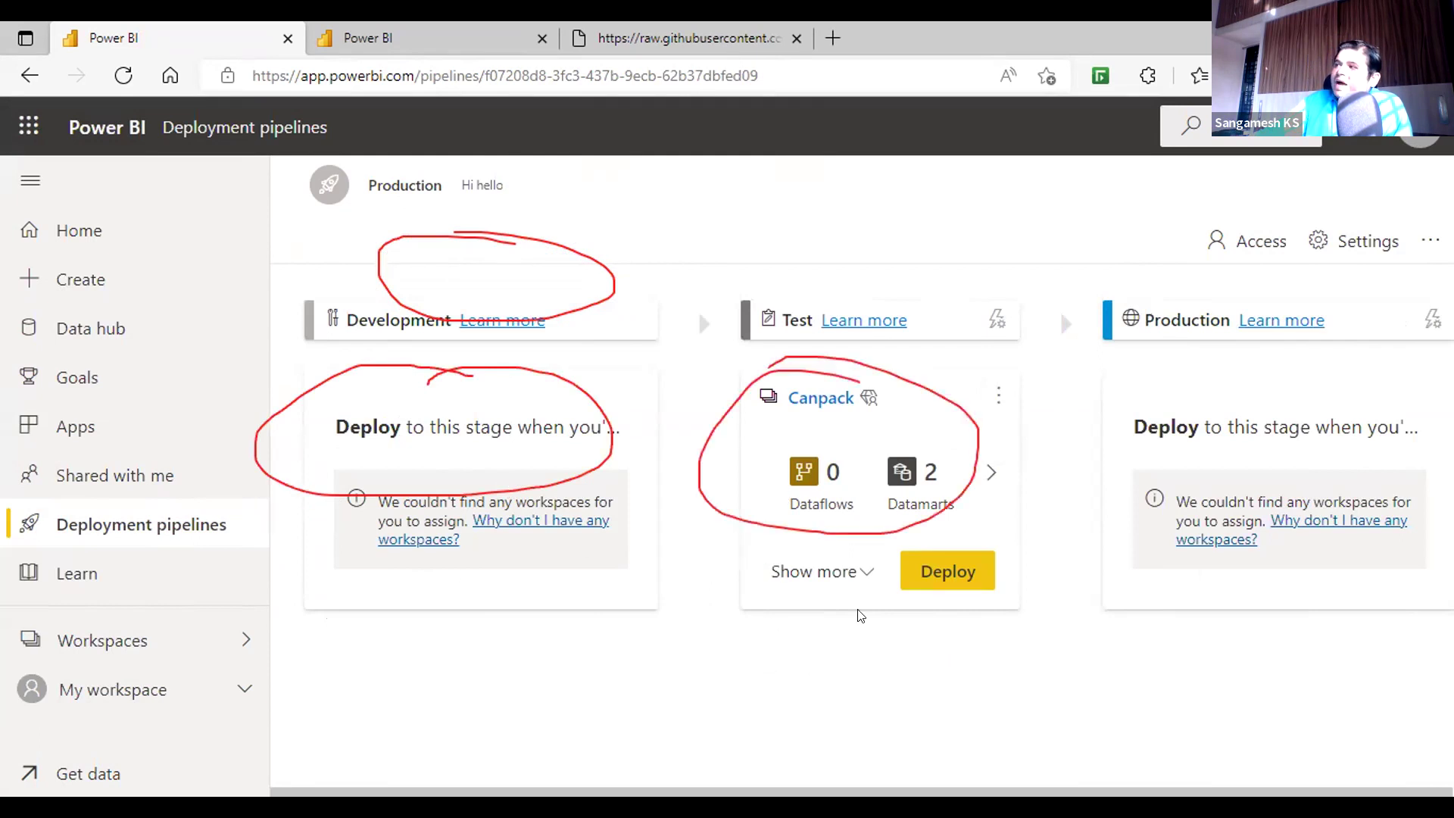
drag(926, 535, 966, 543)
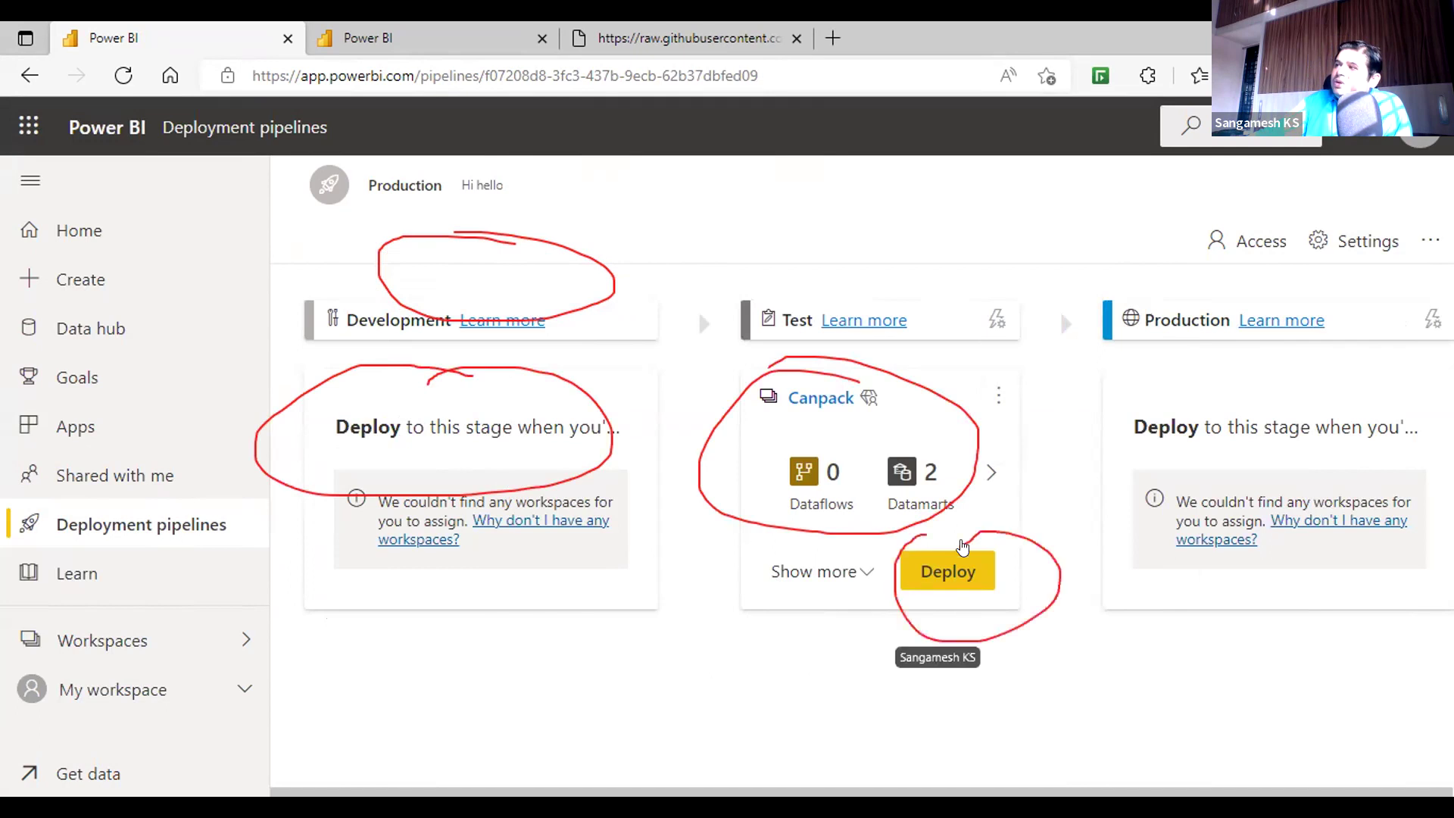
drag(992, 455, 1134, 421)
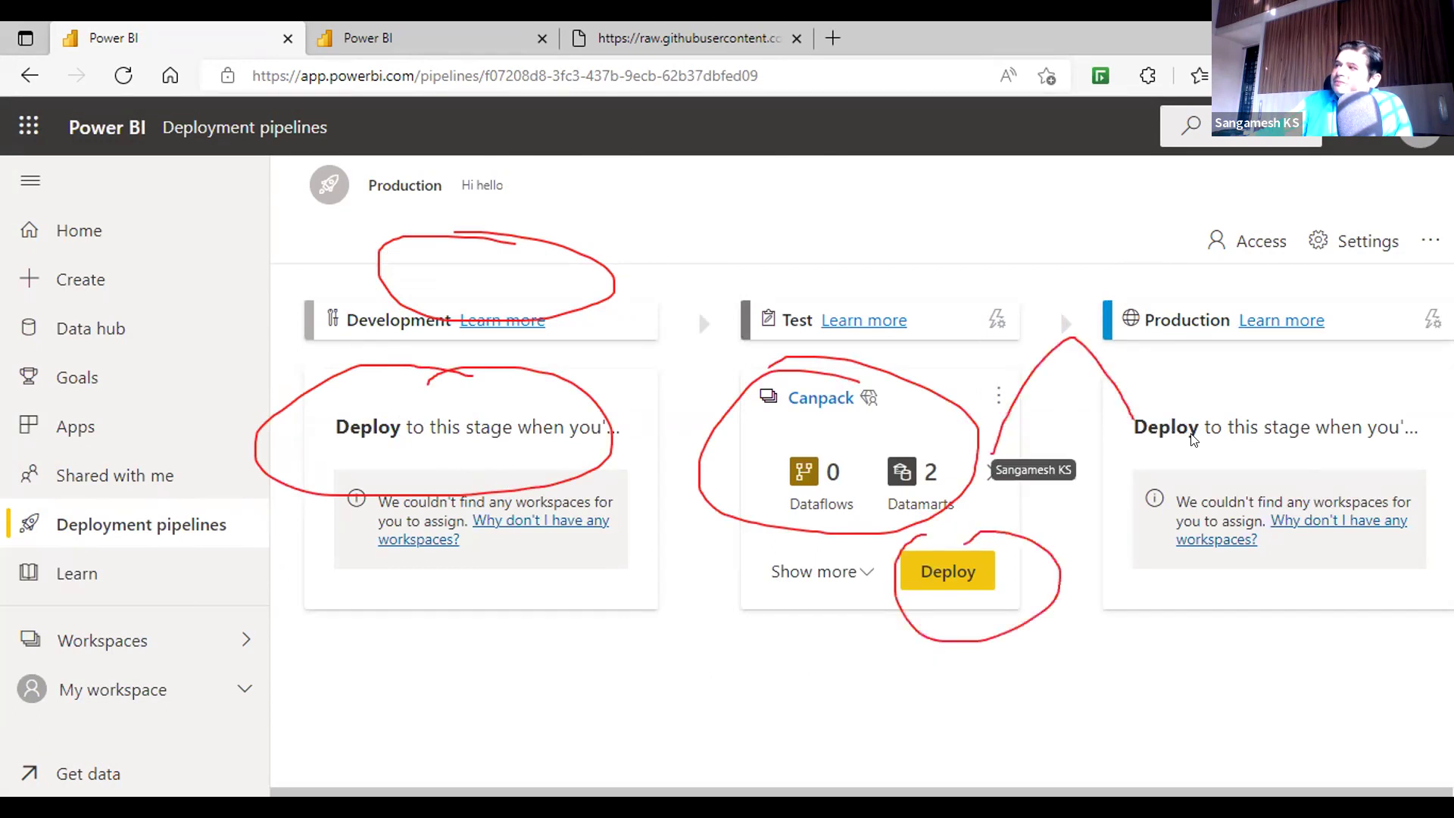
click(959, 560)
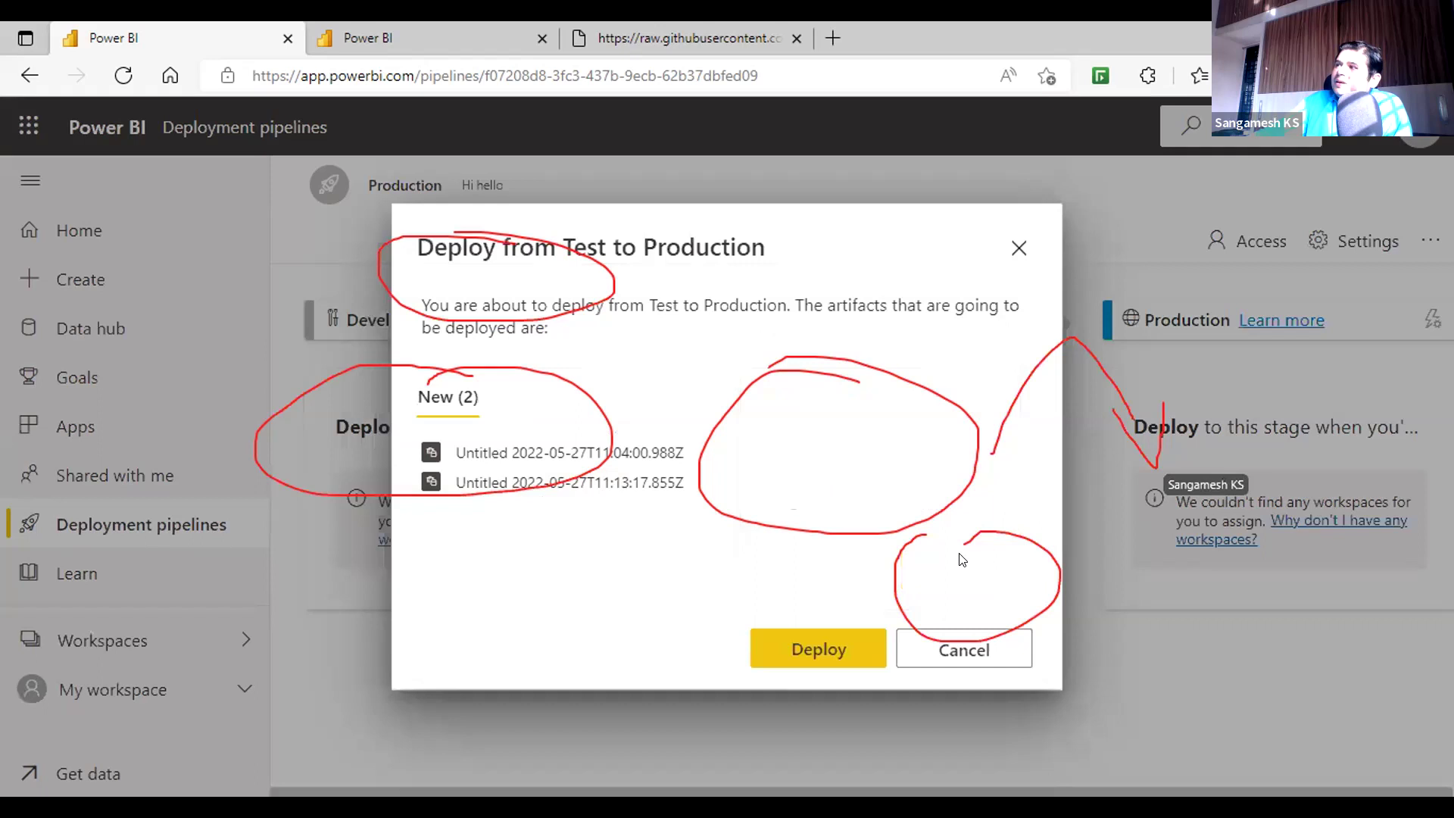
click(822, 652)
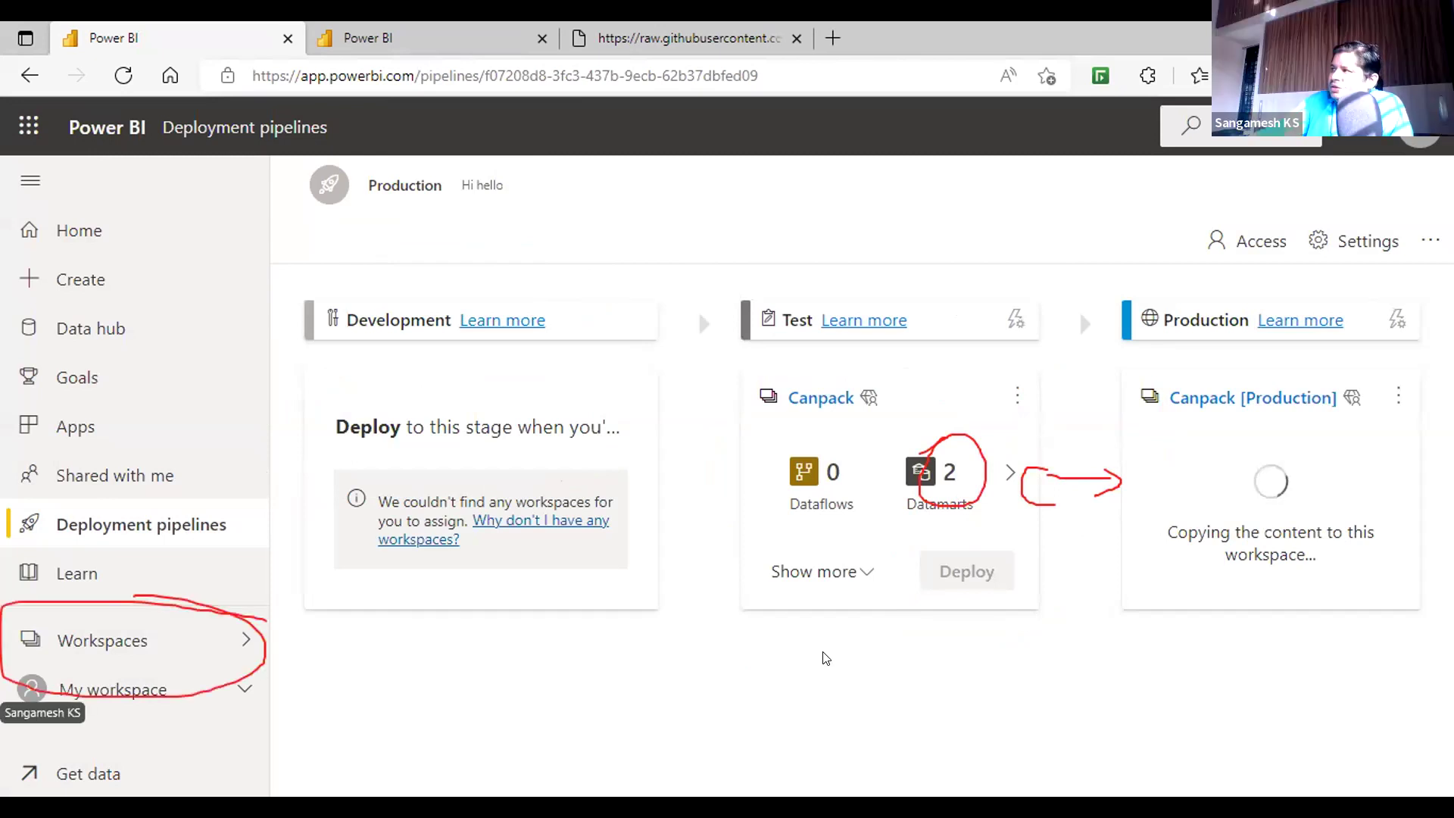
Open the Canpack [Production] workspace from the Workspaces list.
click(111, 642)
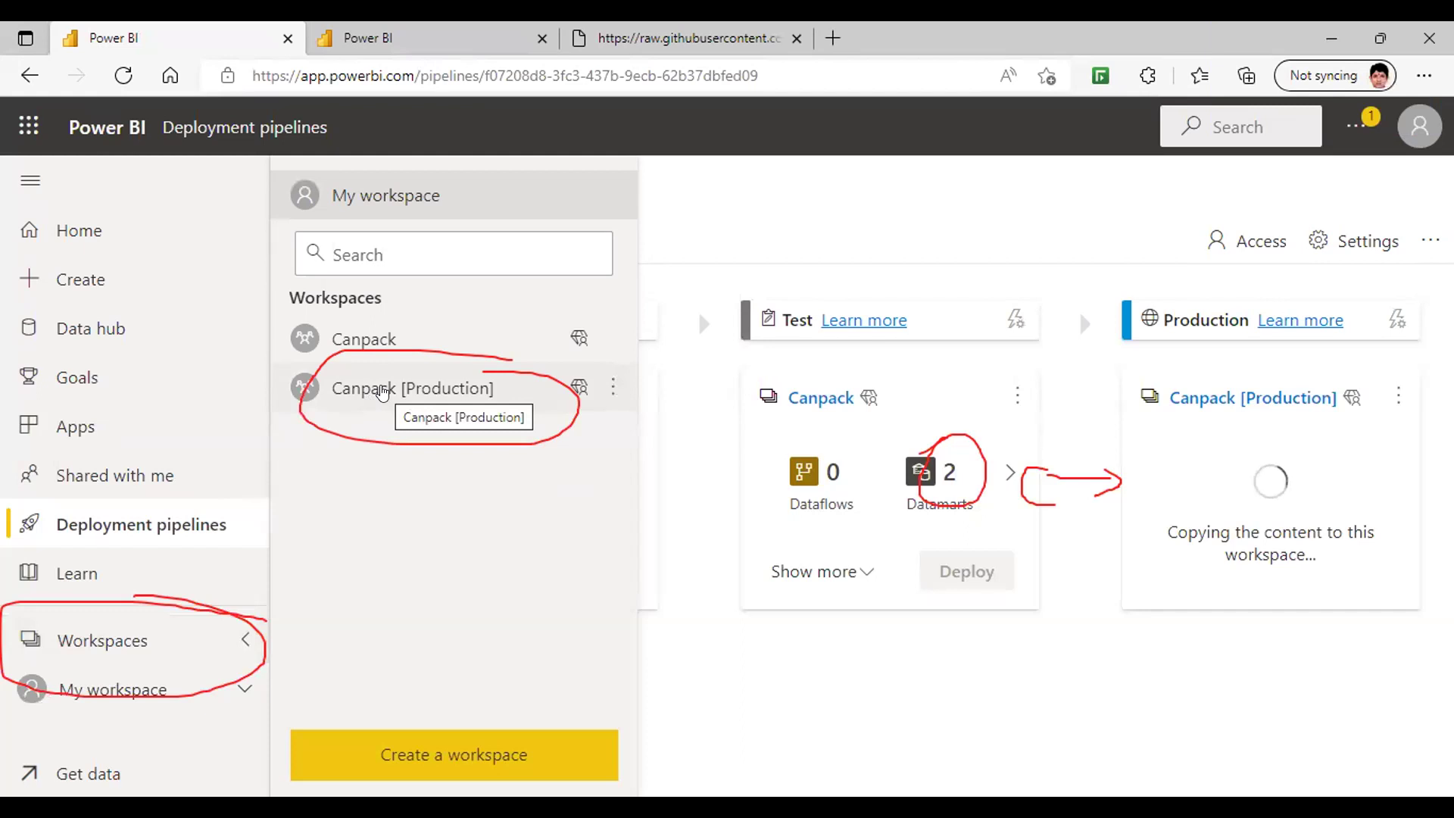
click(382, 391)
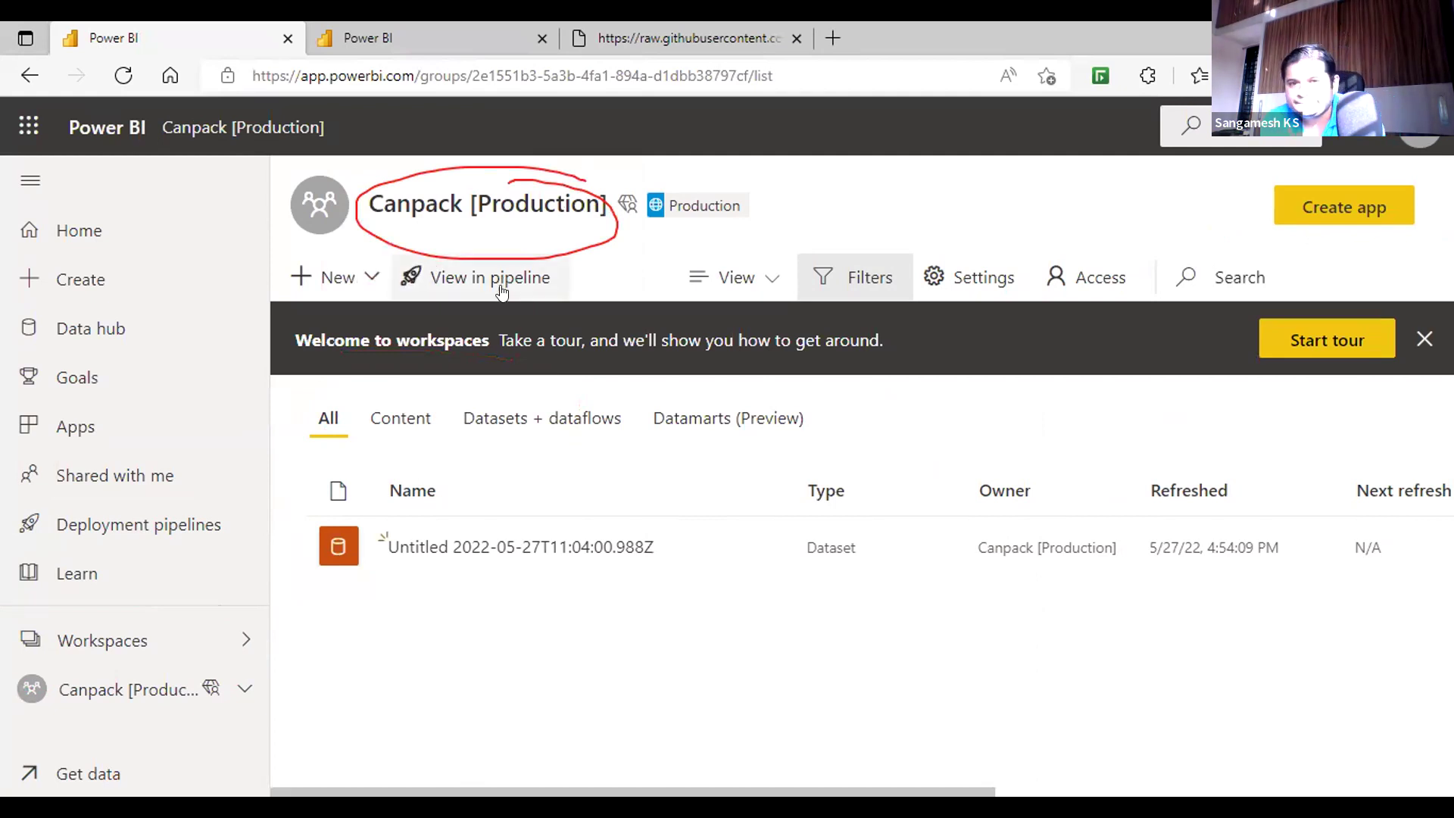
Choose New > Upload a file in the Canpack [Production] workspace.
click(356, 284)
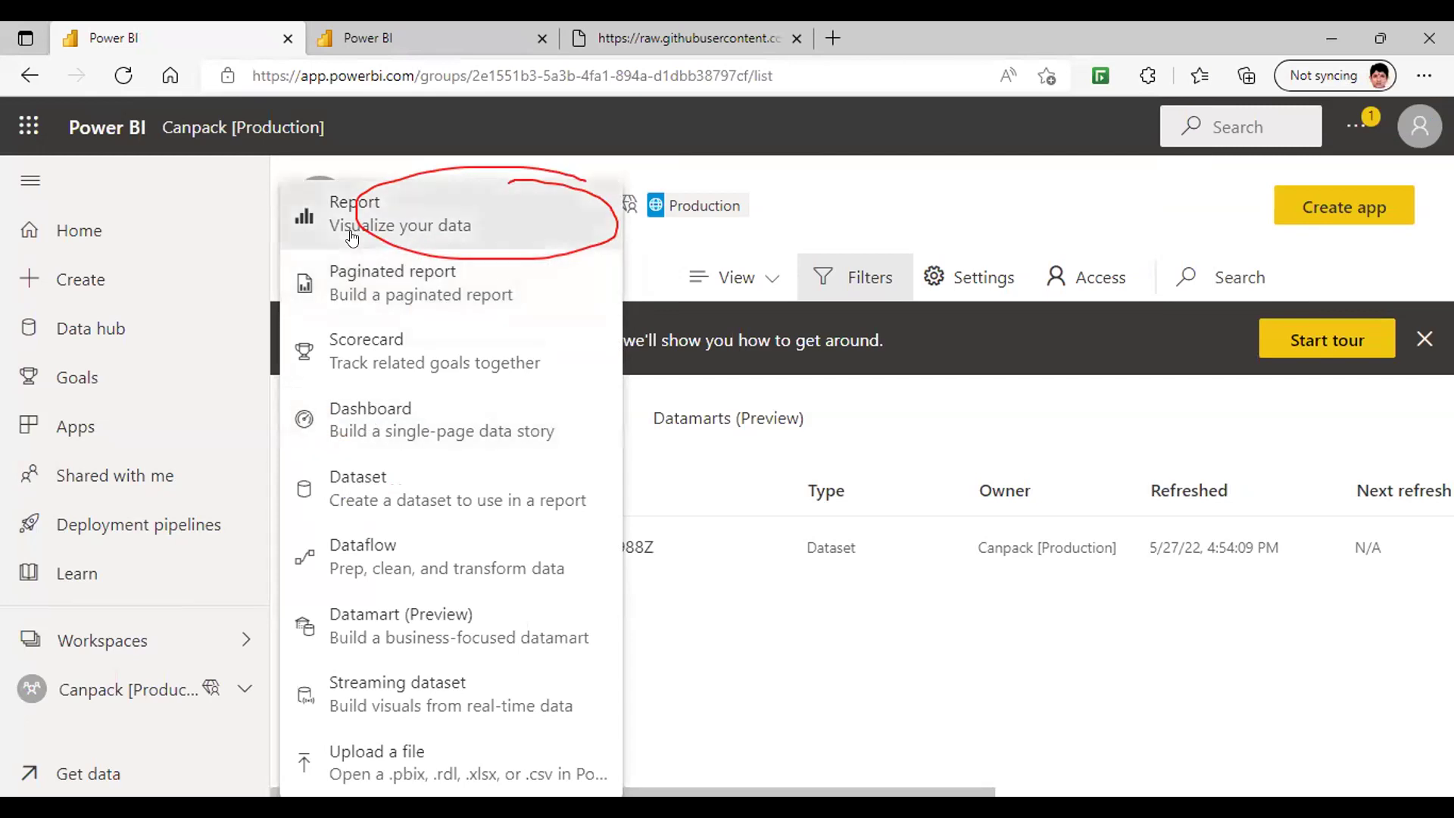
click(406, 746)
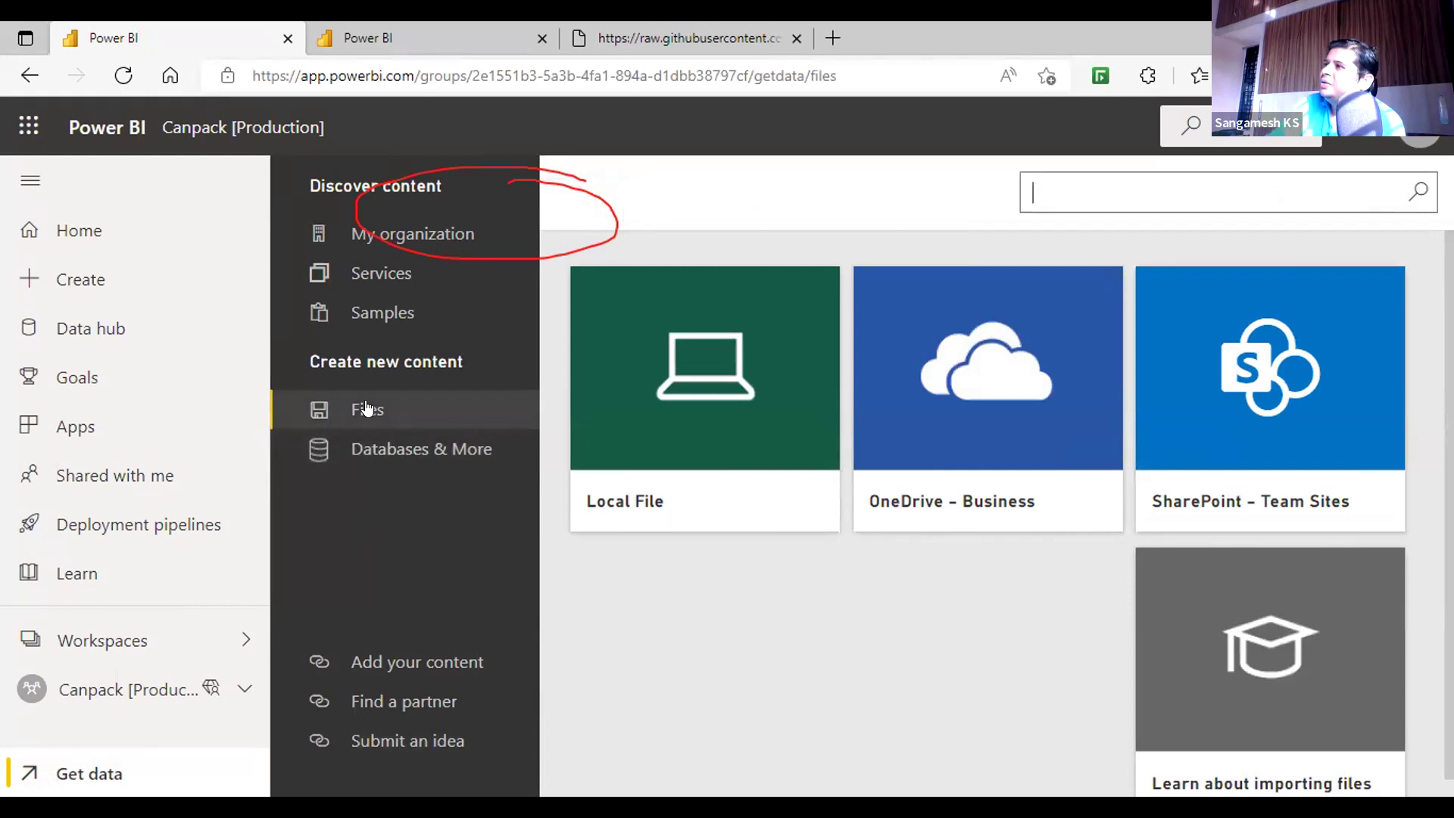
Upload the local file Data Cardinality Assignment from Desktop > PowerBi.
click(691, 498)
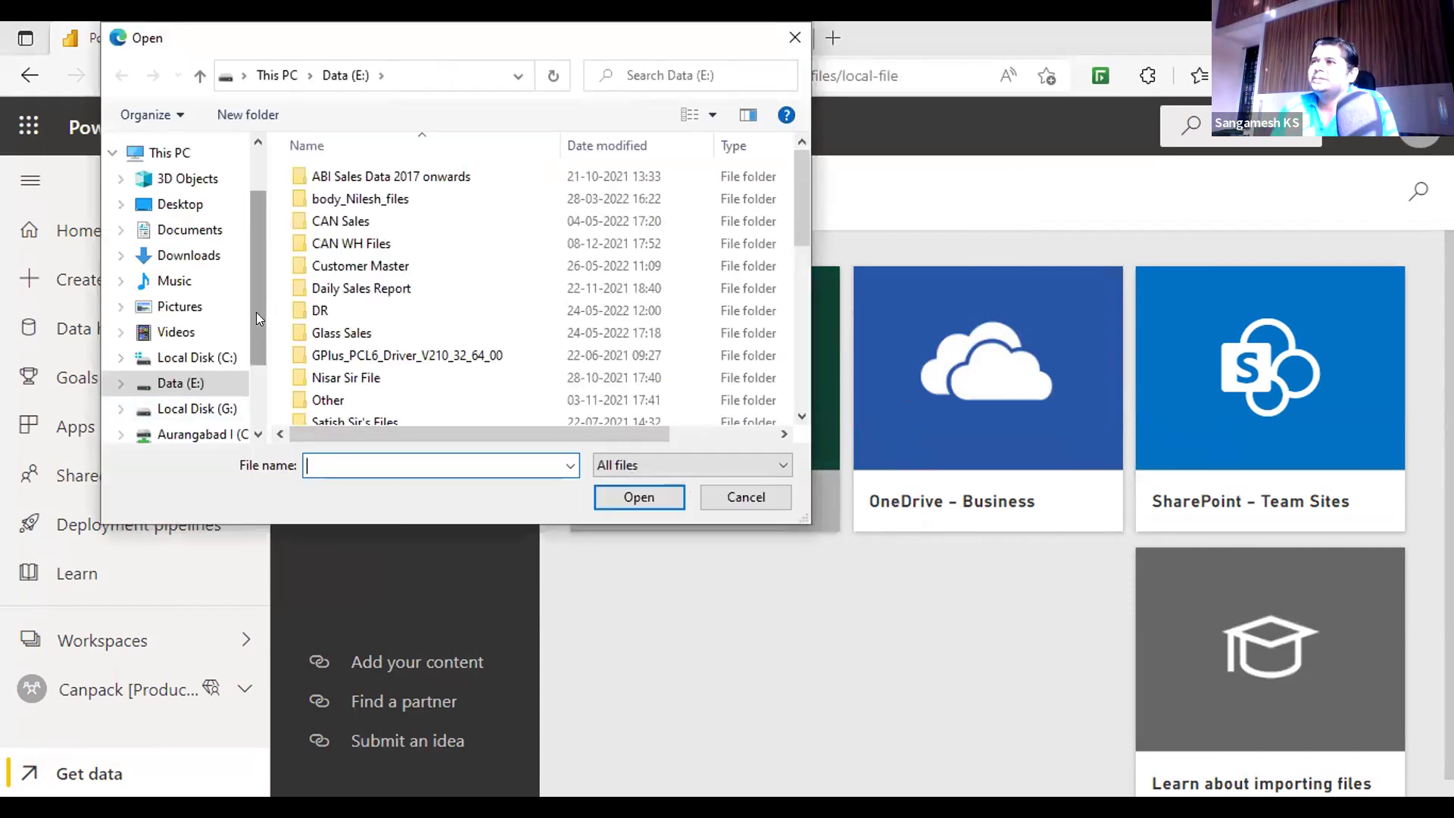
scroll(256, 312, down, 3)
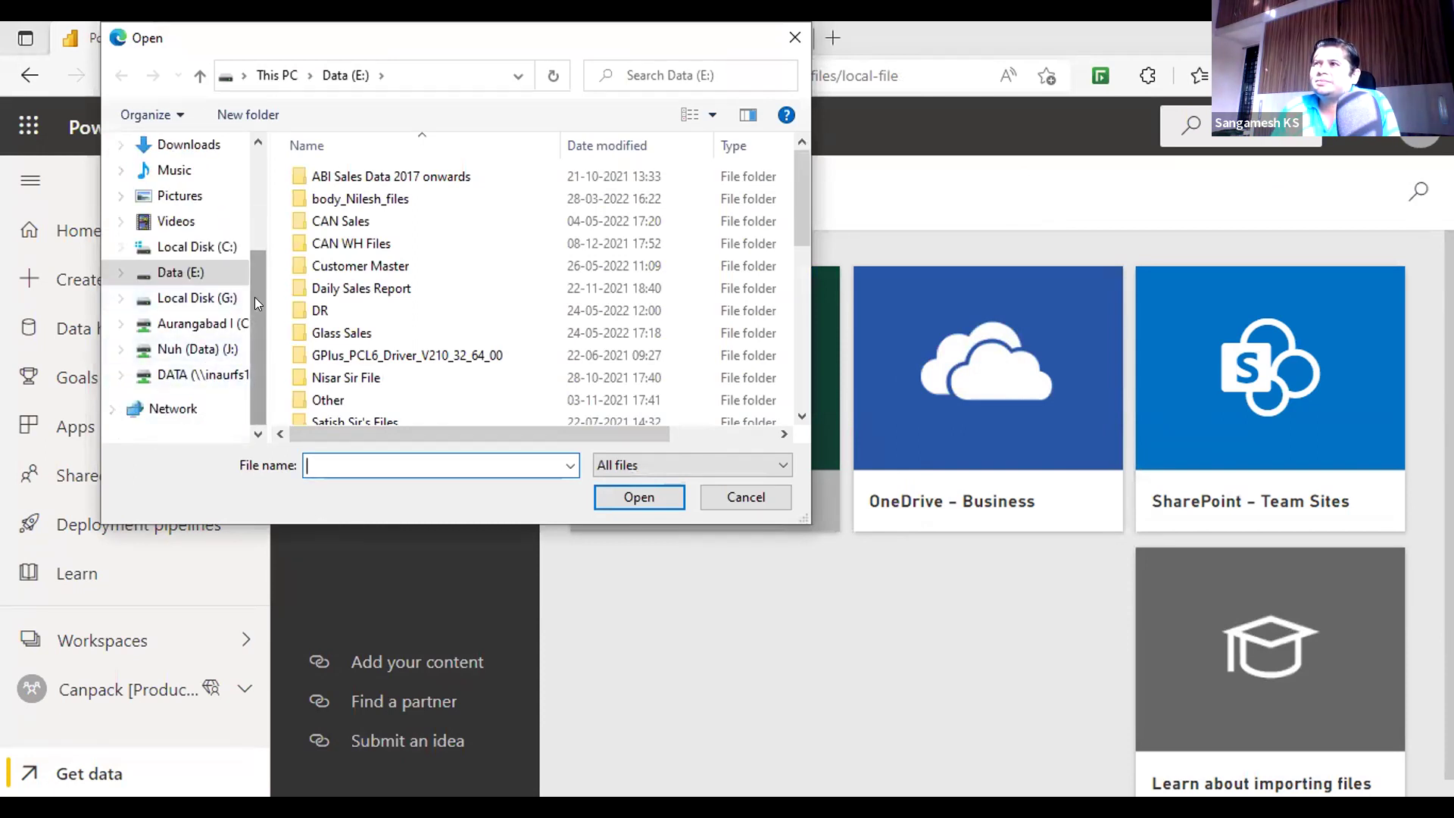
scroll(241, 235, up, 3)
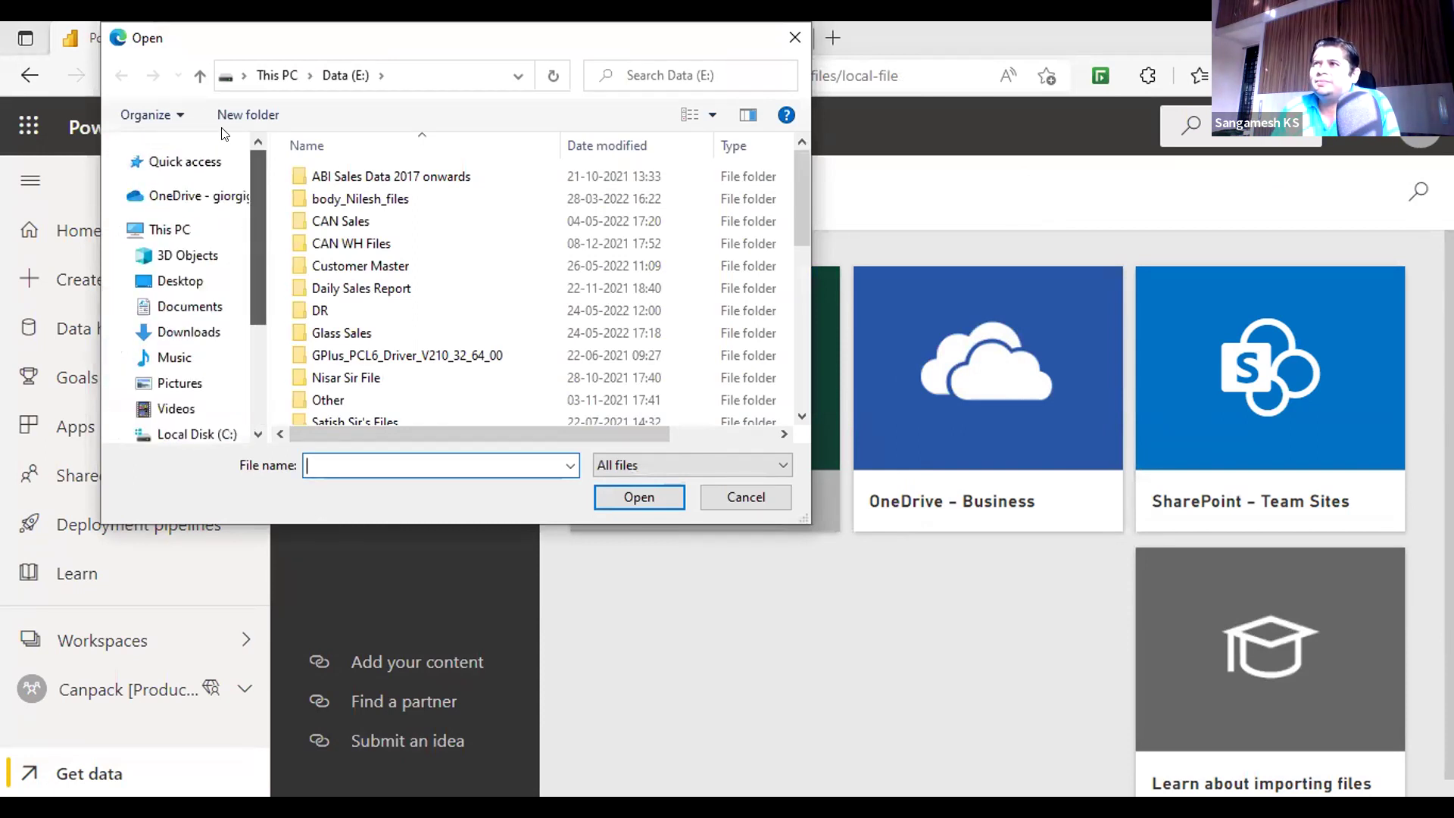
click(181, 281)
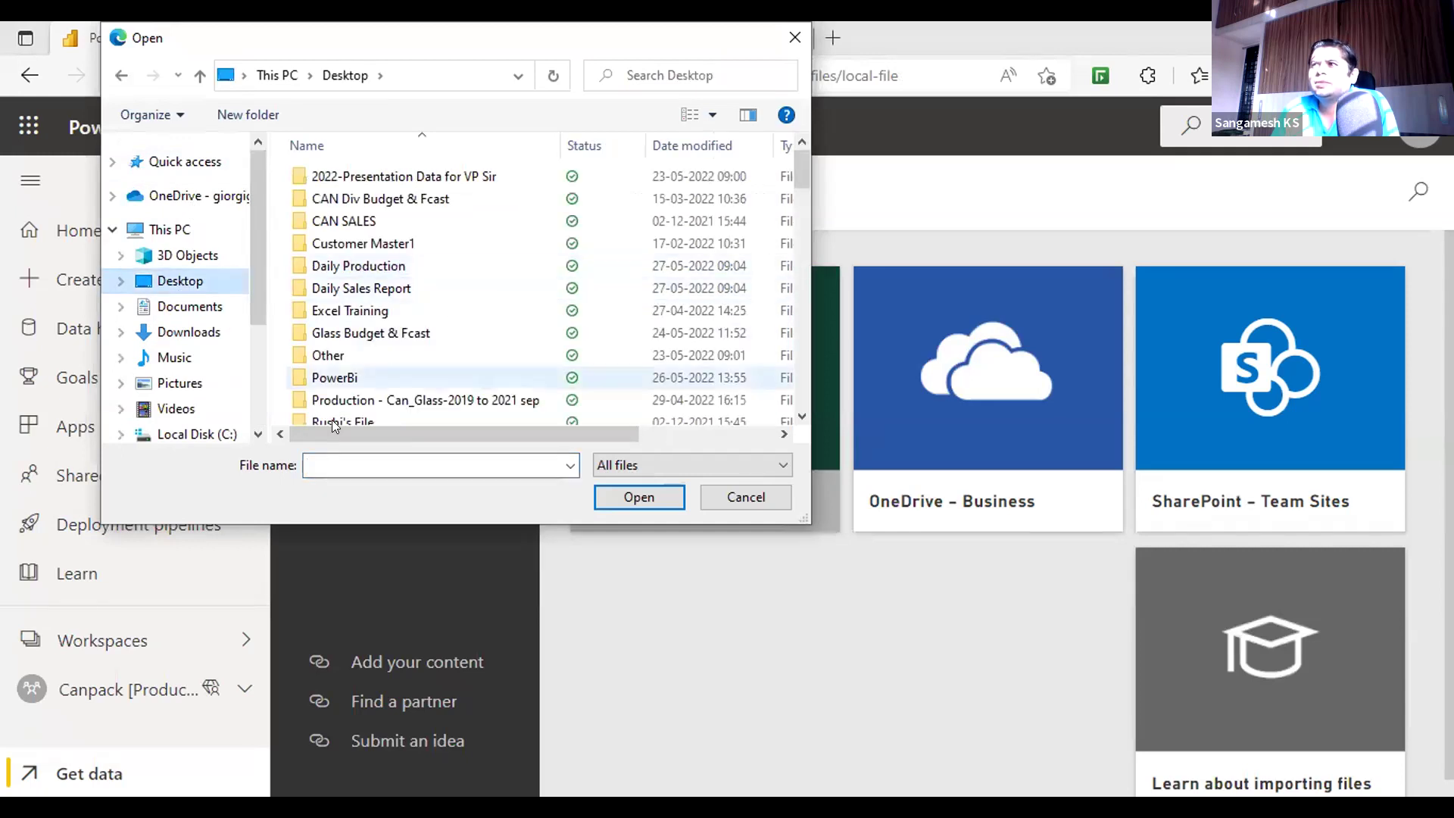
double_click(330, 376)
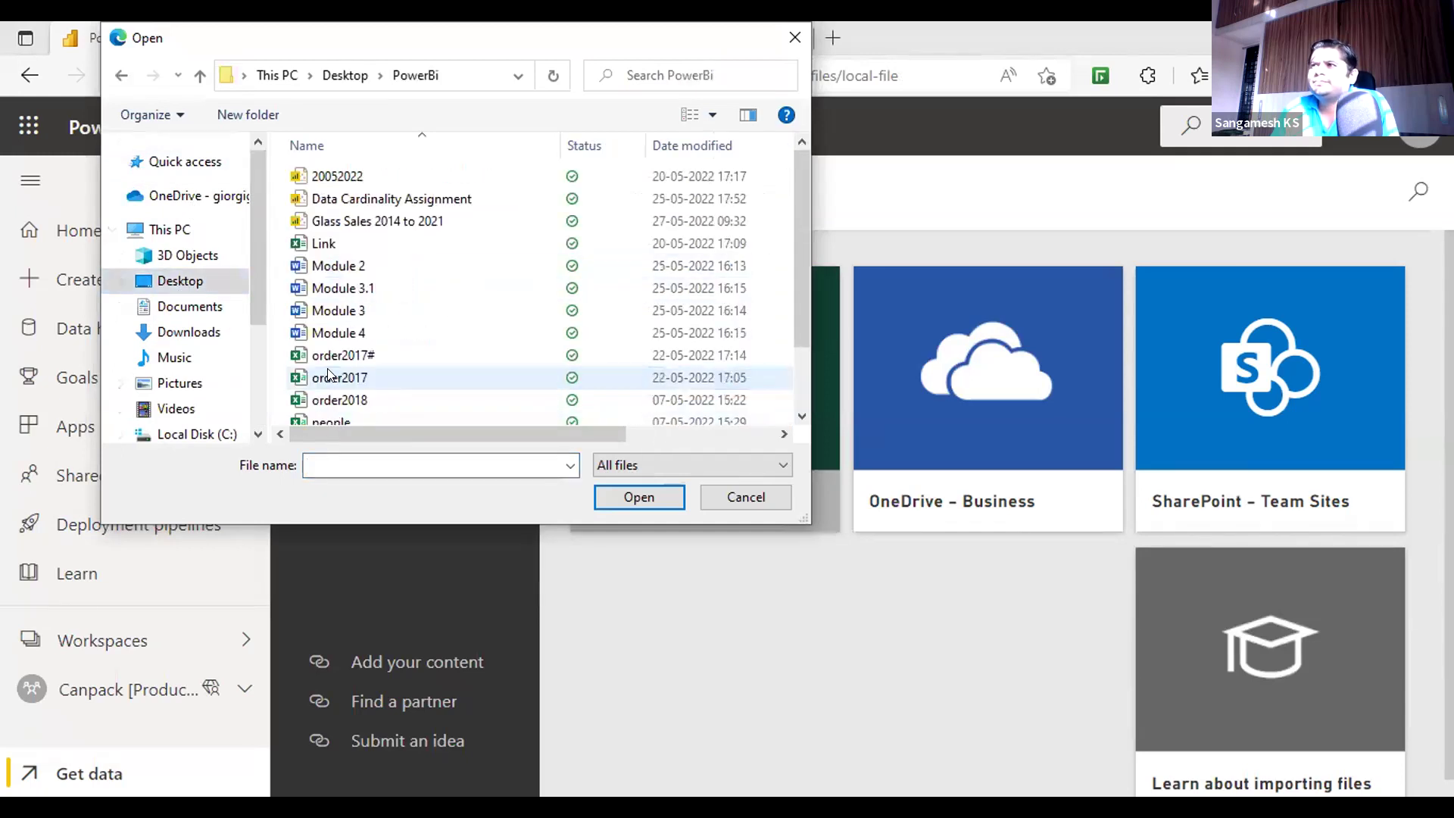
click(440, 201)
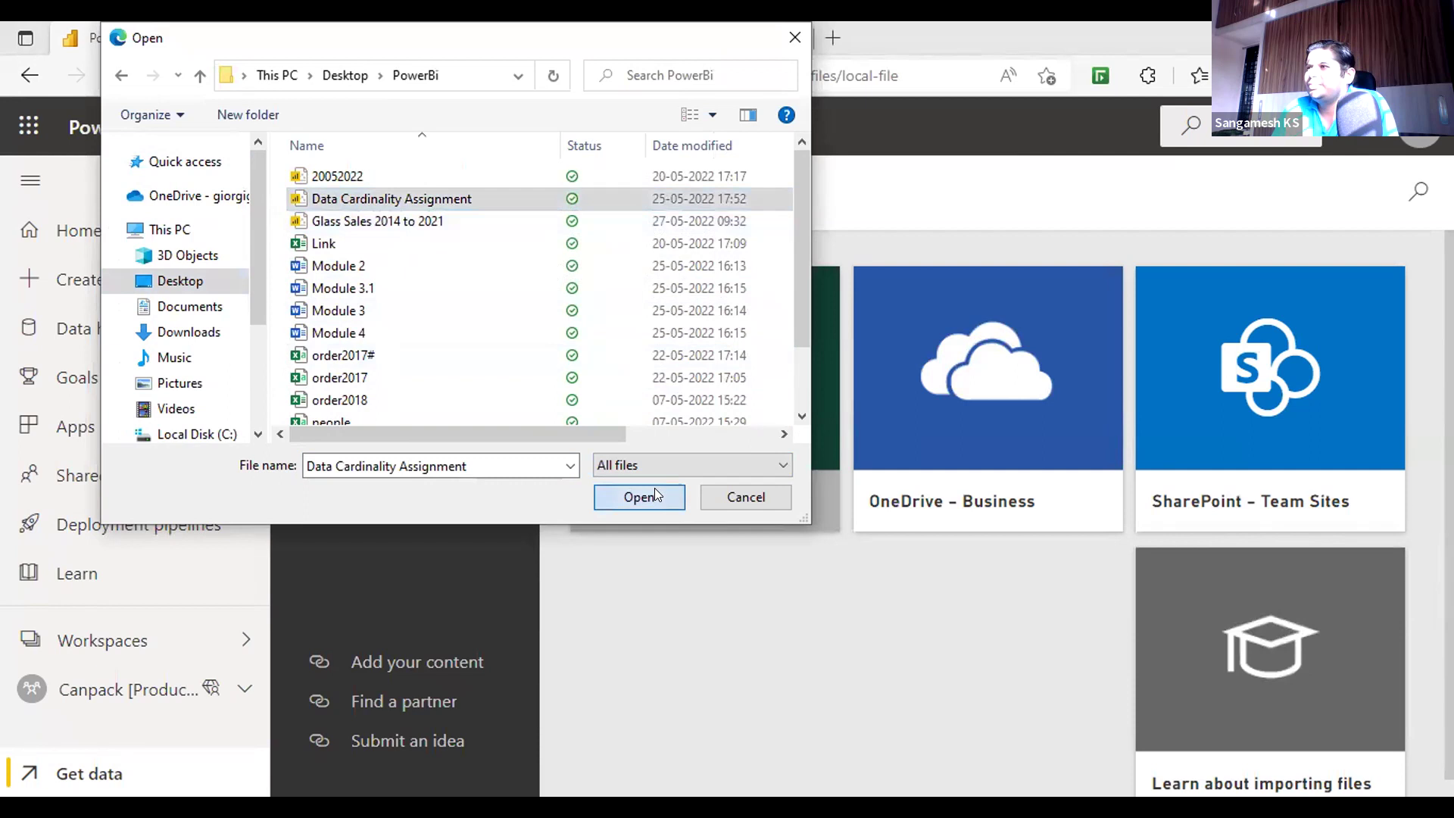
click(656, 496)
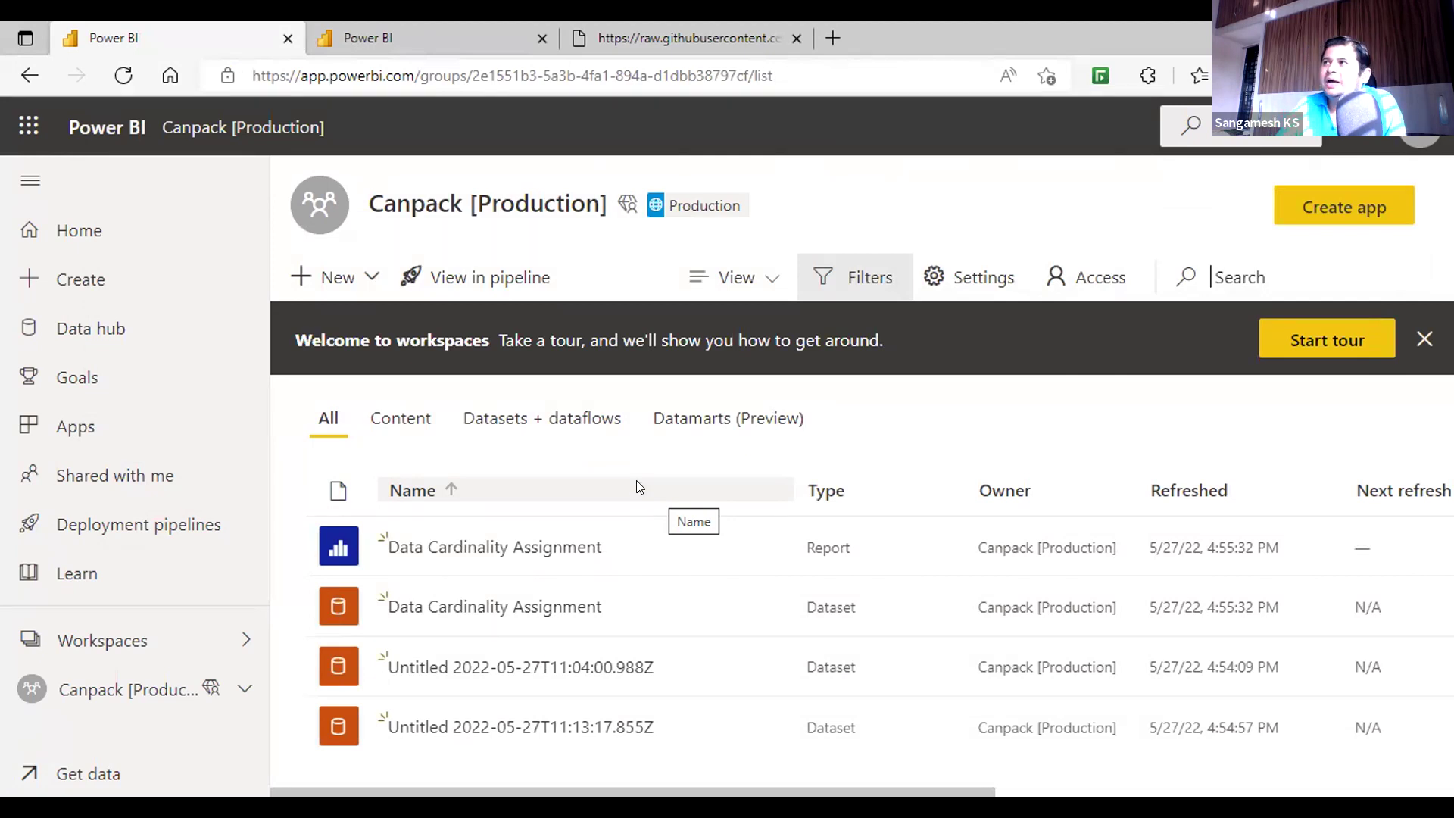
Go to the Deployment pipelines page listing the Production pipeline.
click(101, 528)
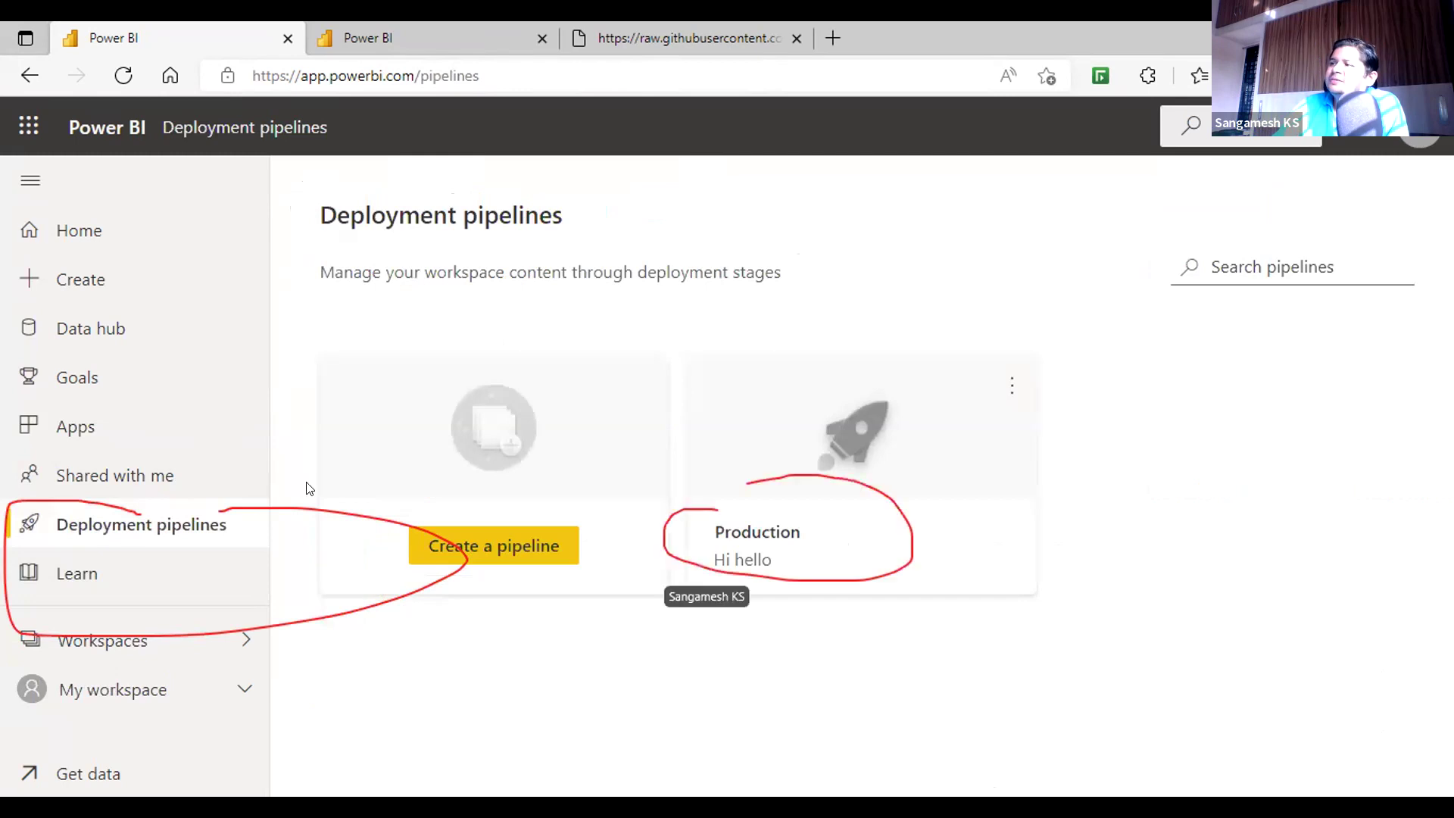
Open the Production pipeline and compare Test against Production, revealing 3 differences.
click(747, 547)
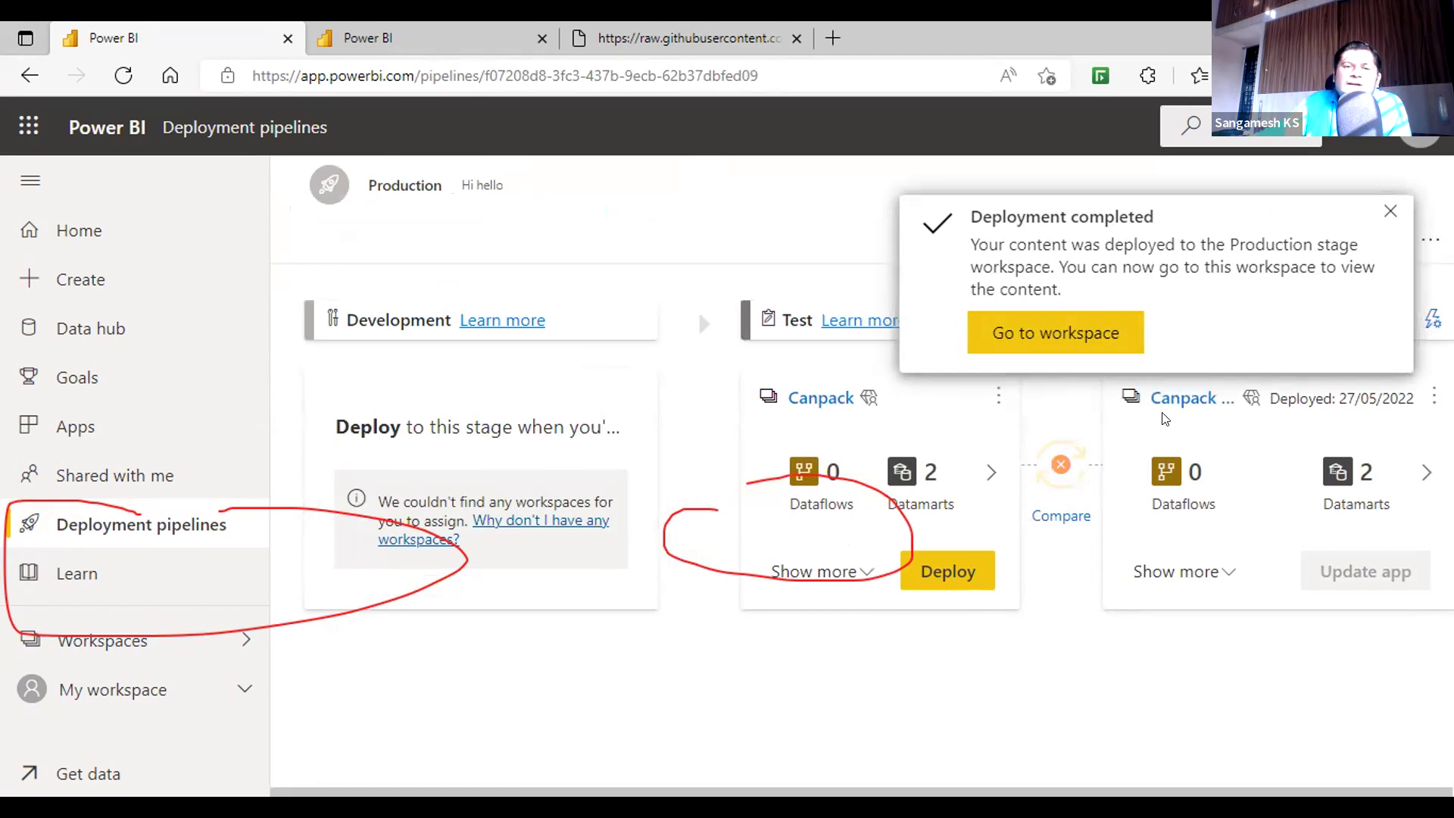
click(1387, 218)
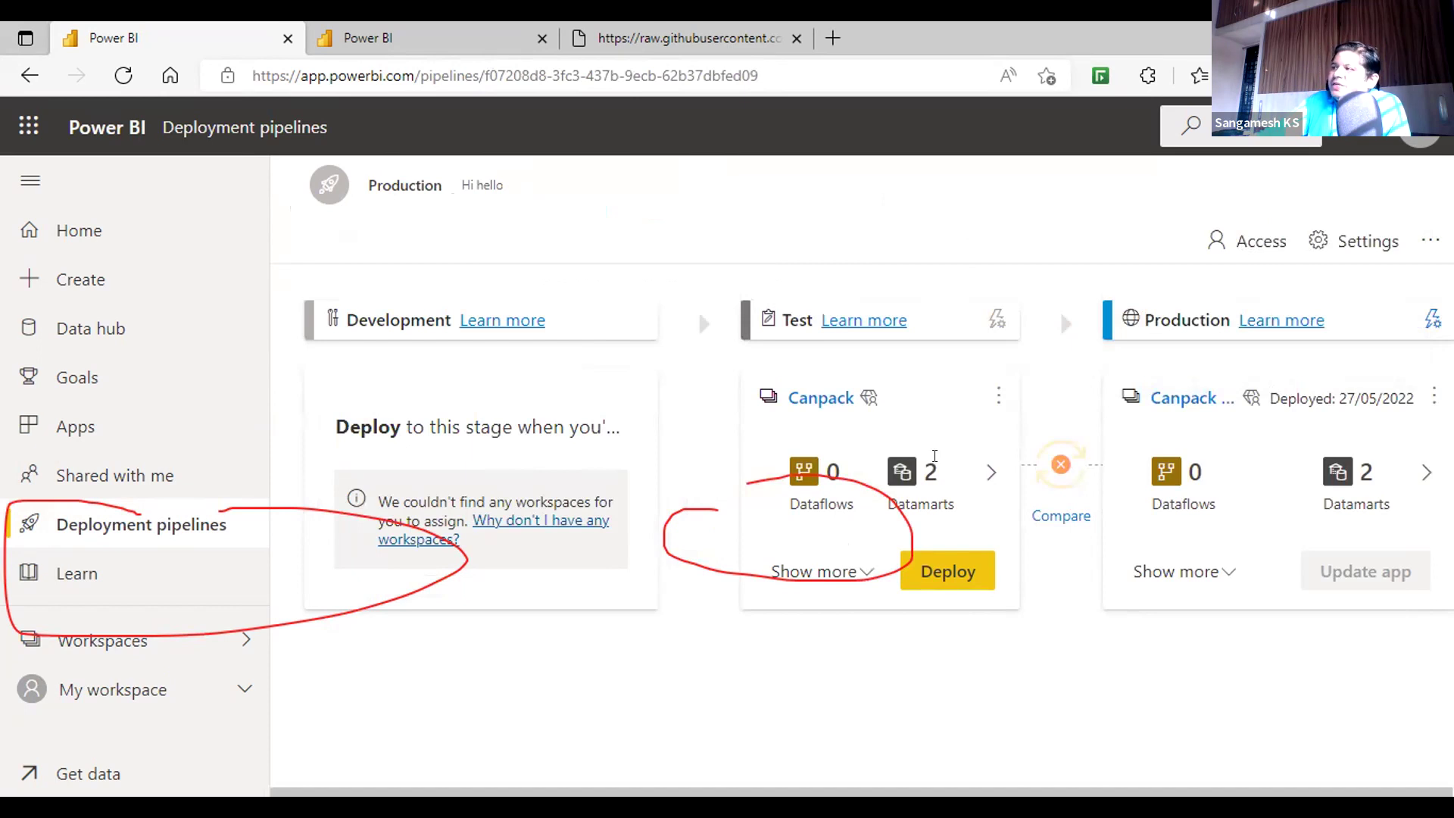
drag(1022, 498, 1068, 498)
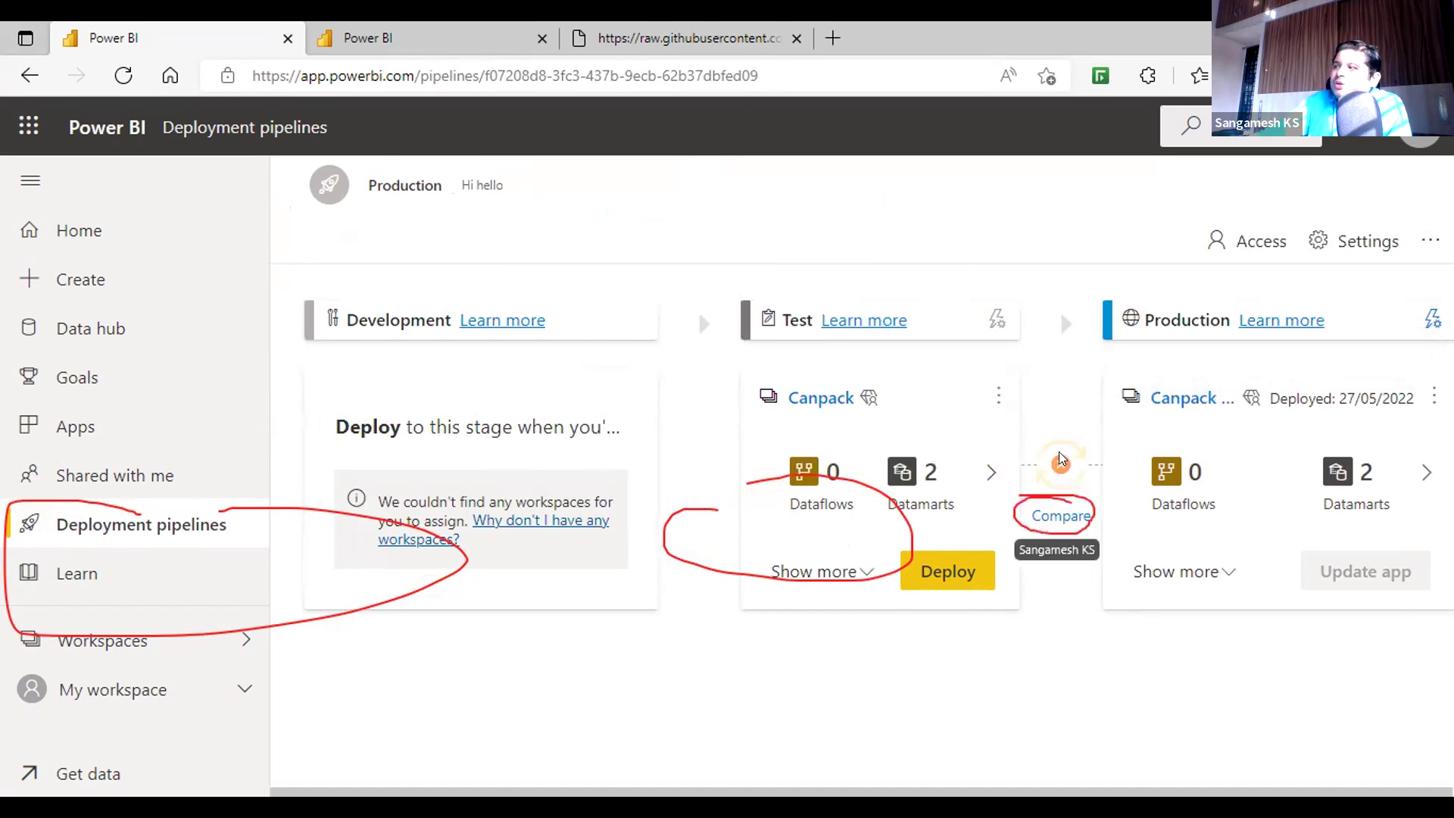
click(1060, 515)
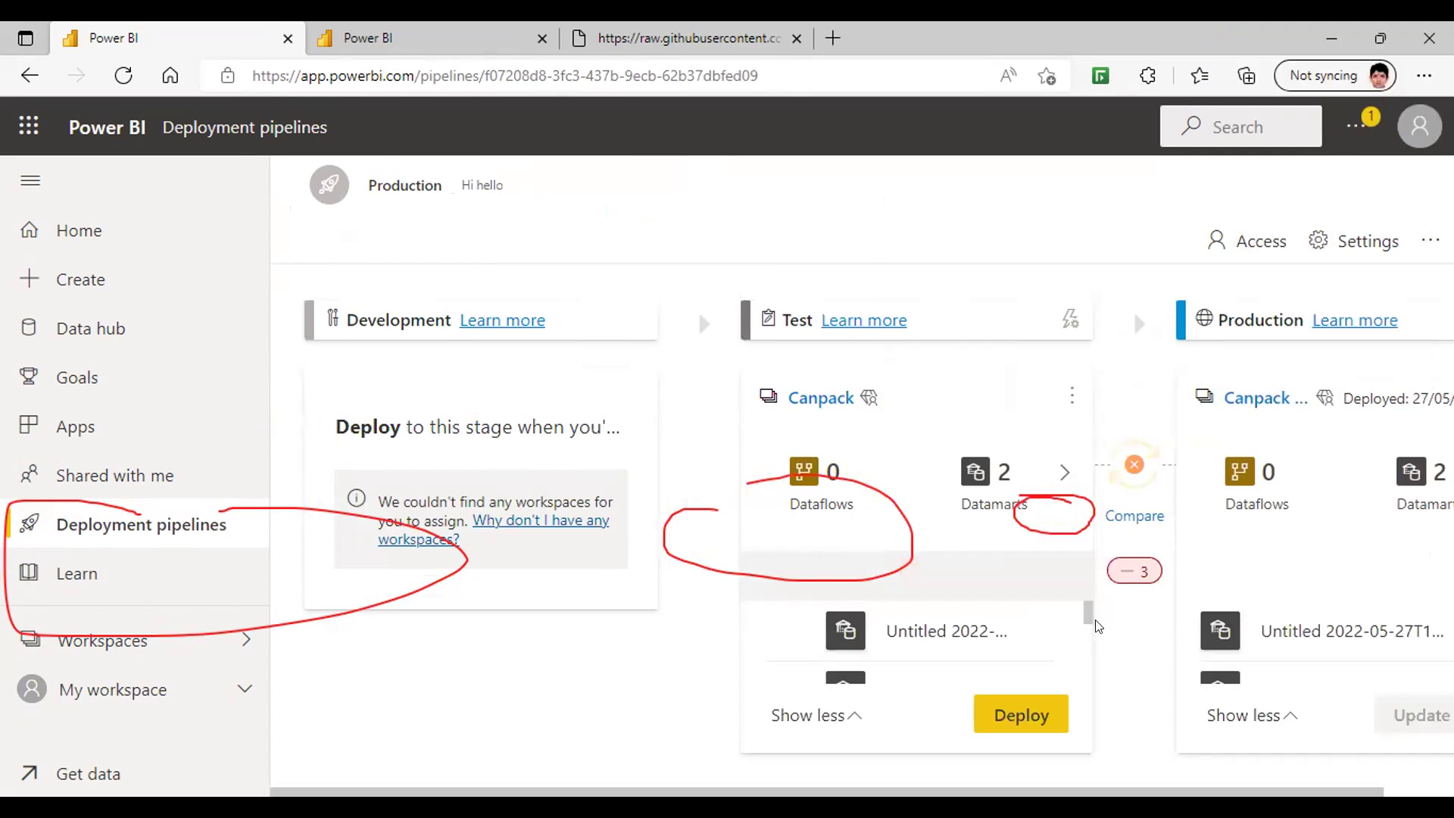
mouse_move(1085, 615)
mouse_down()
mouse_move(1085, 666)
mouse_move(1084, 614)
mouse_up()
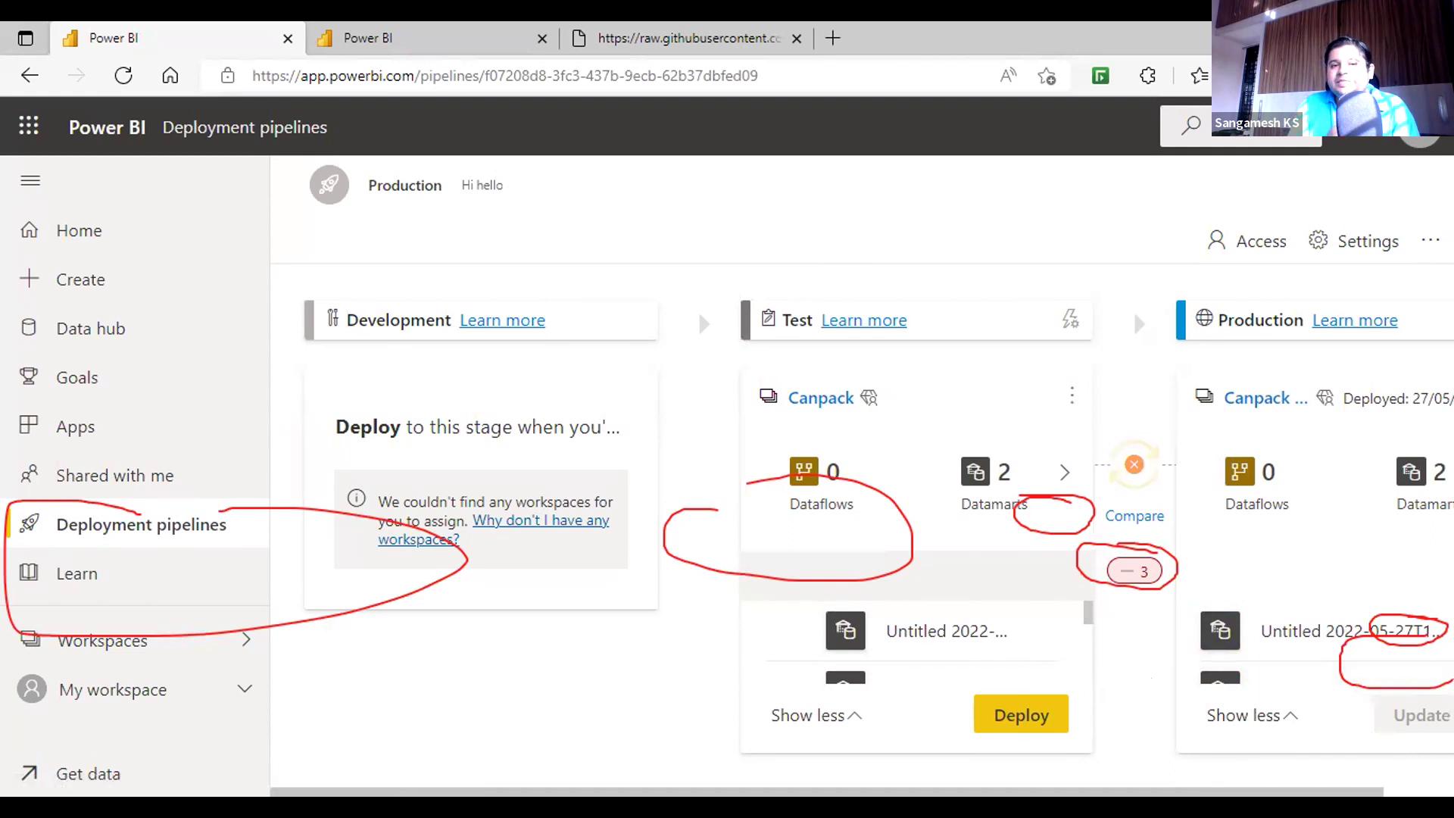
scroll(862, 549, right, 2)
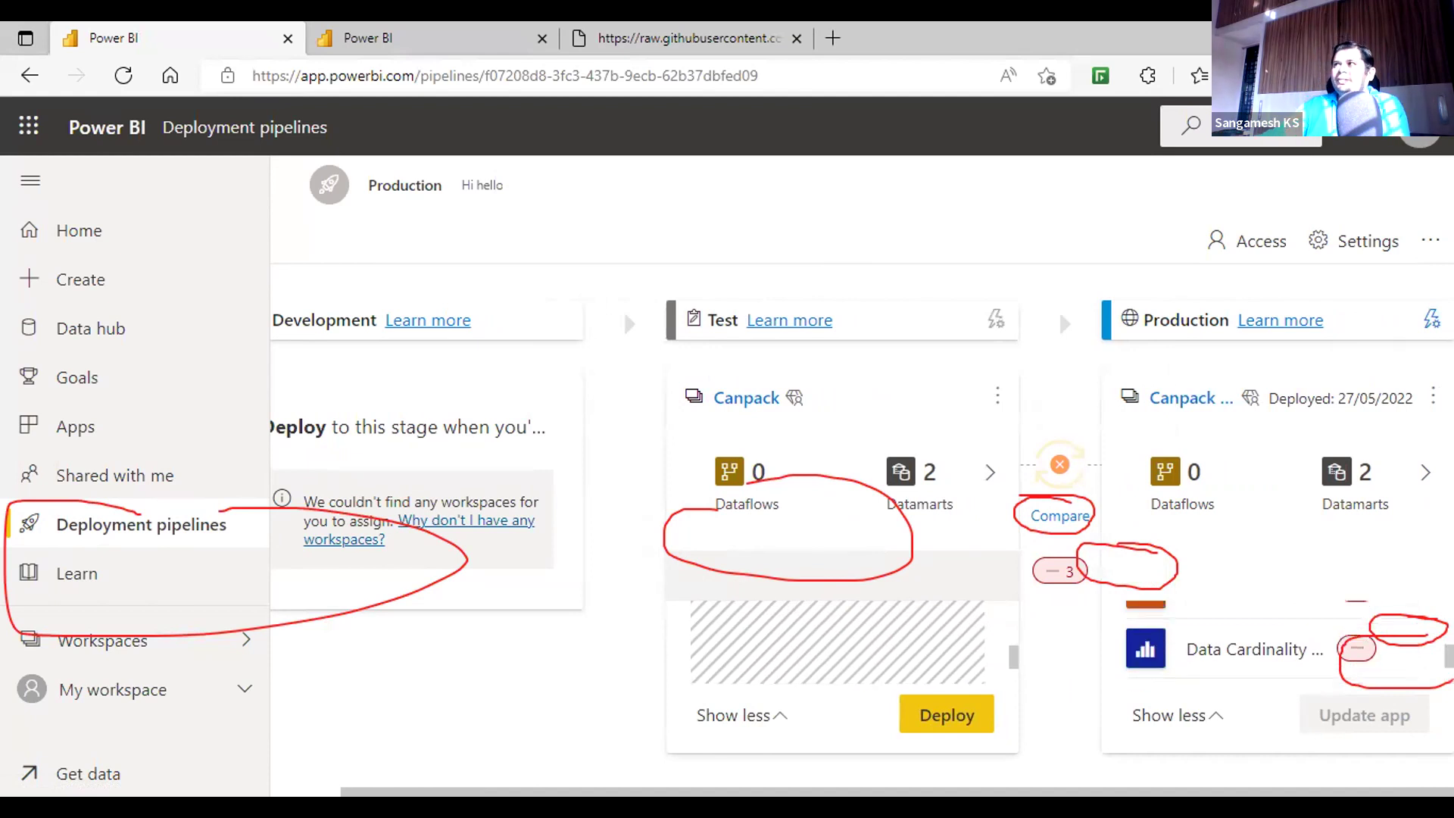
key(Escape)
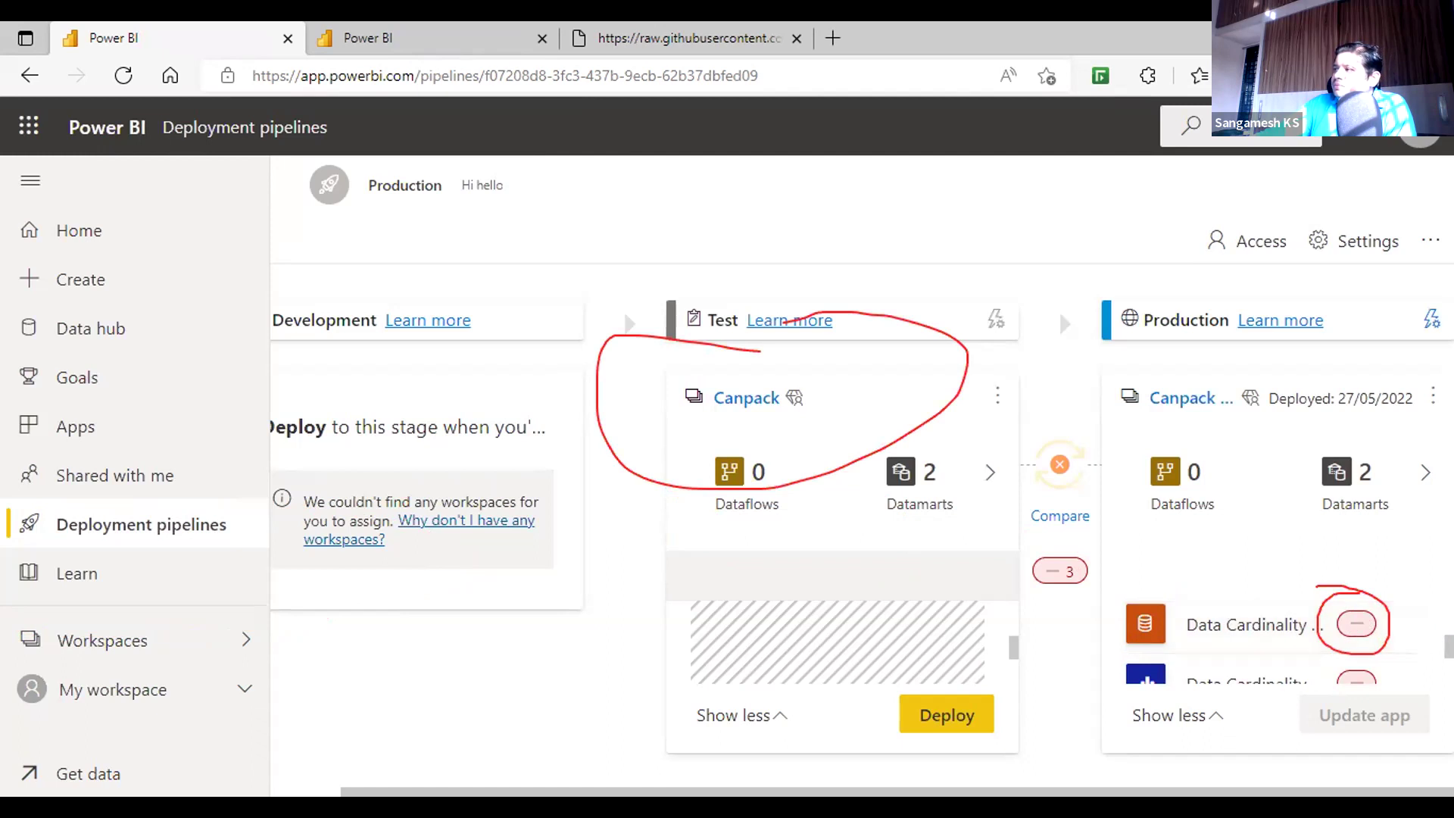
scroll(1356, 617, down, 1)
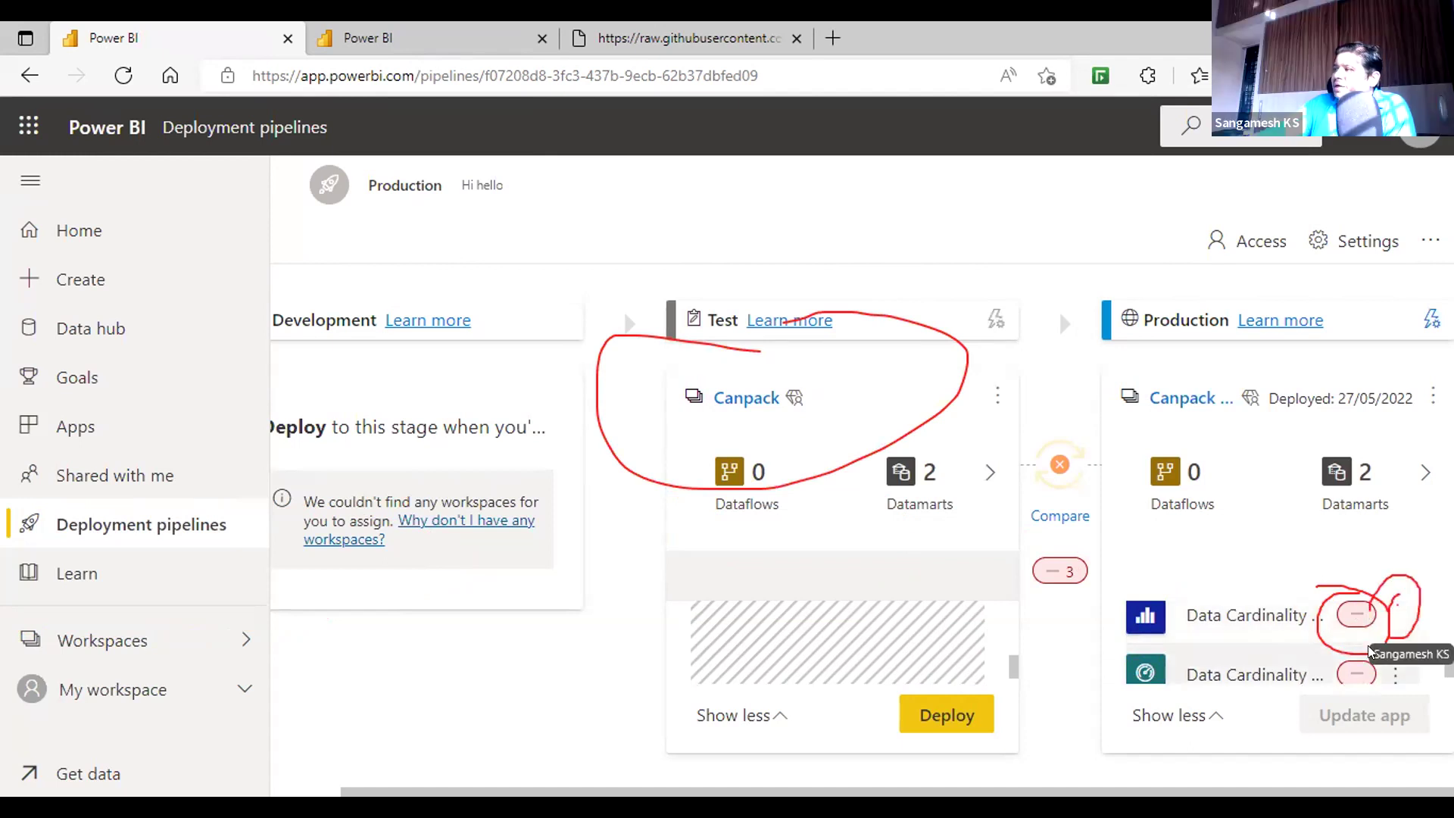
click(1398, 614)
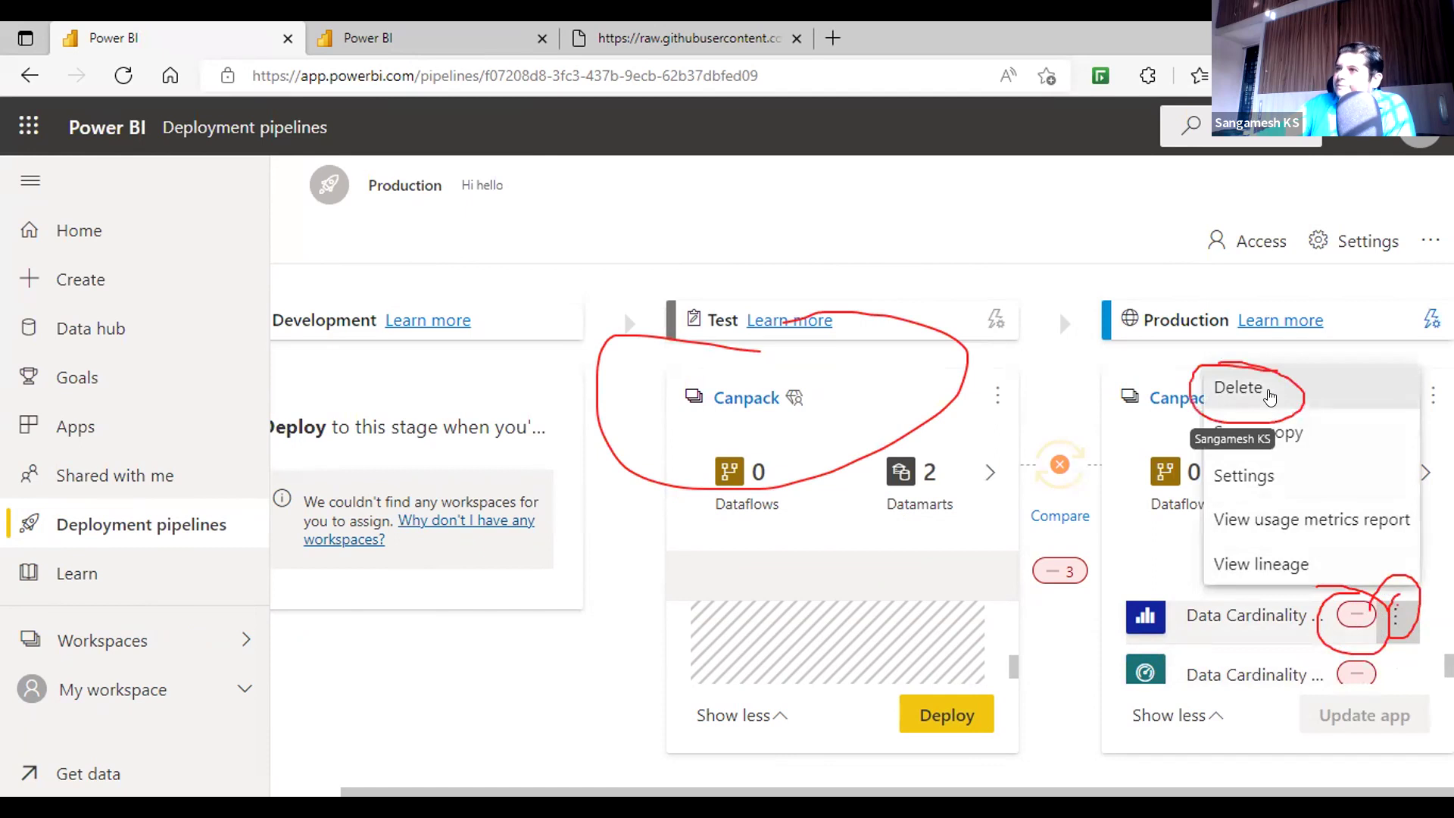
click(1270, 395)
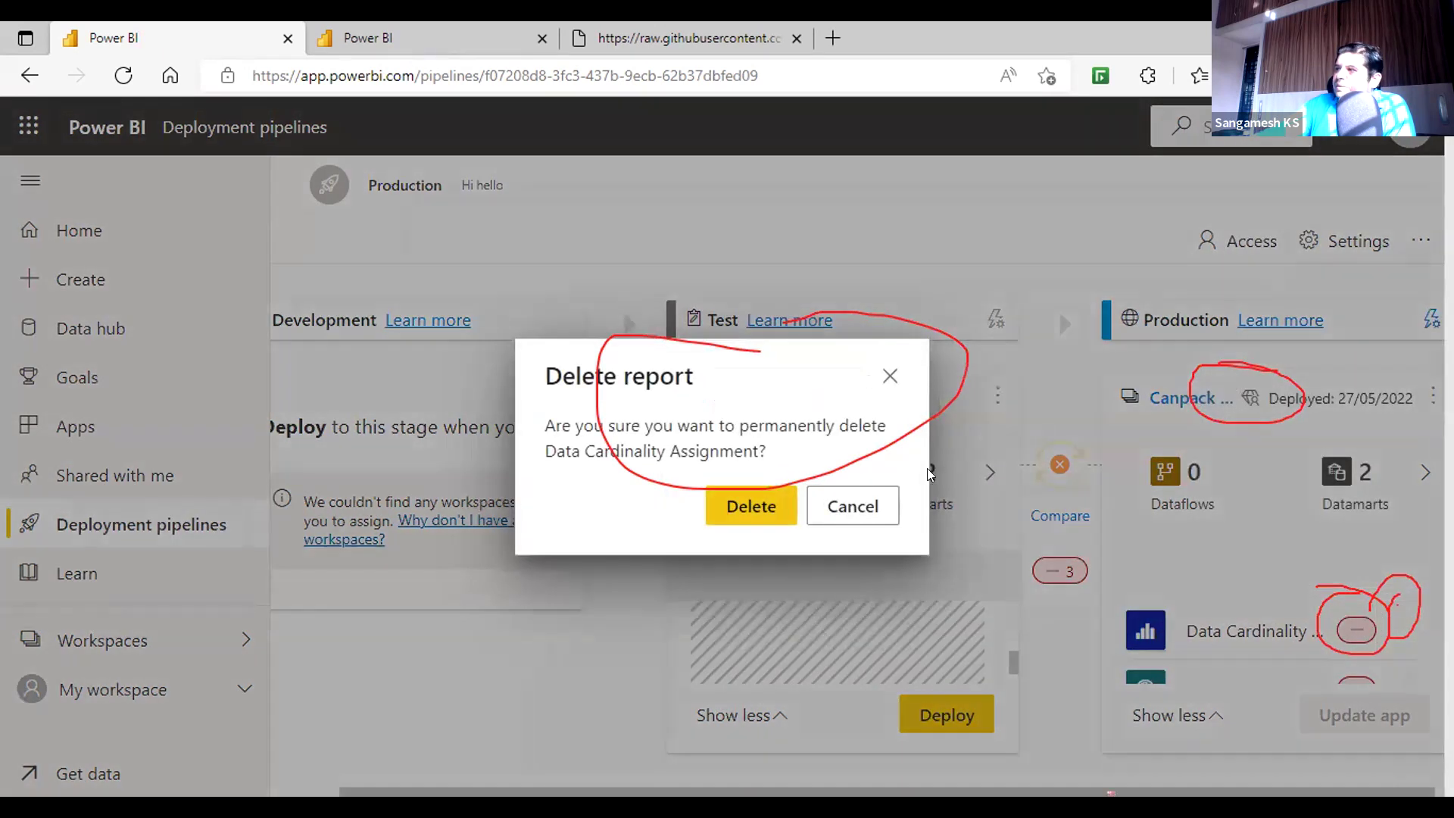
click(766, 503)
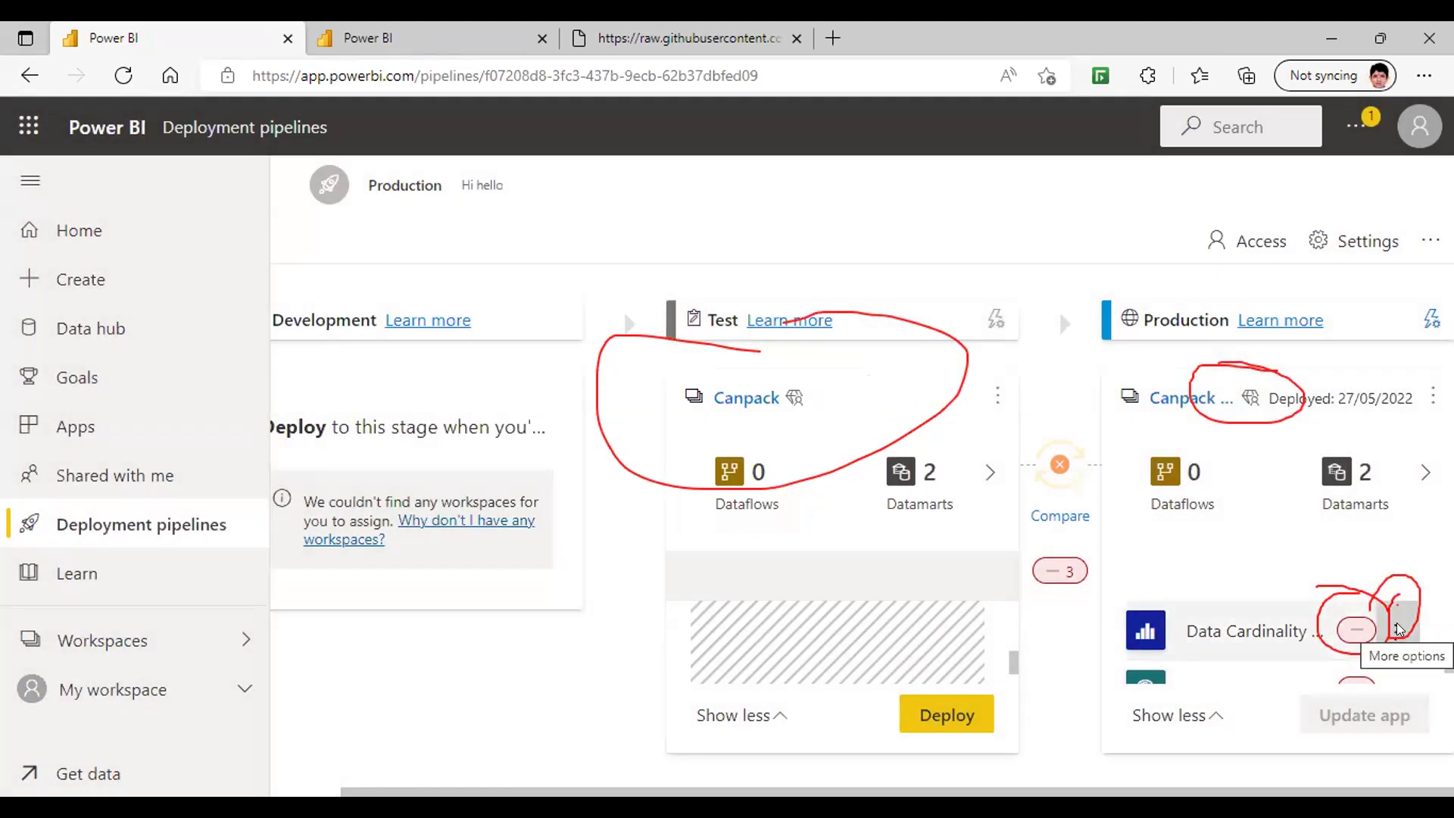
click(1400, 629)
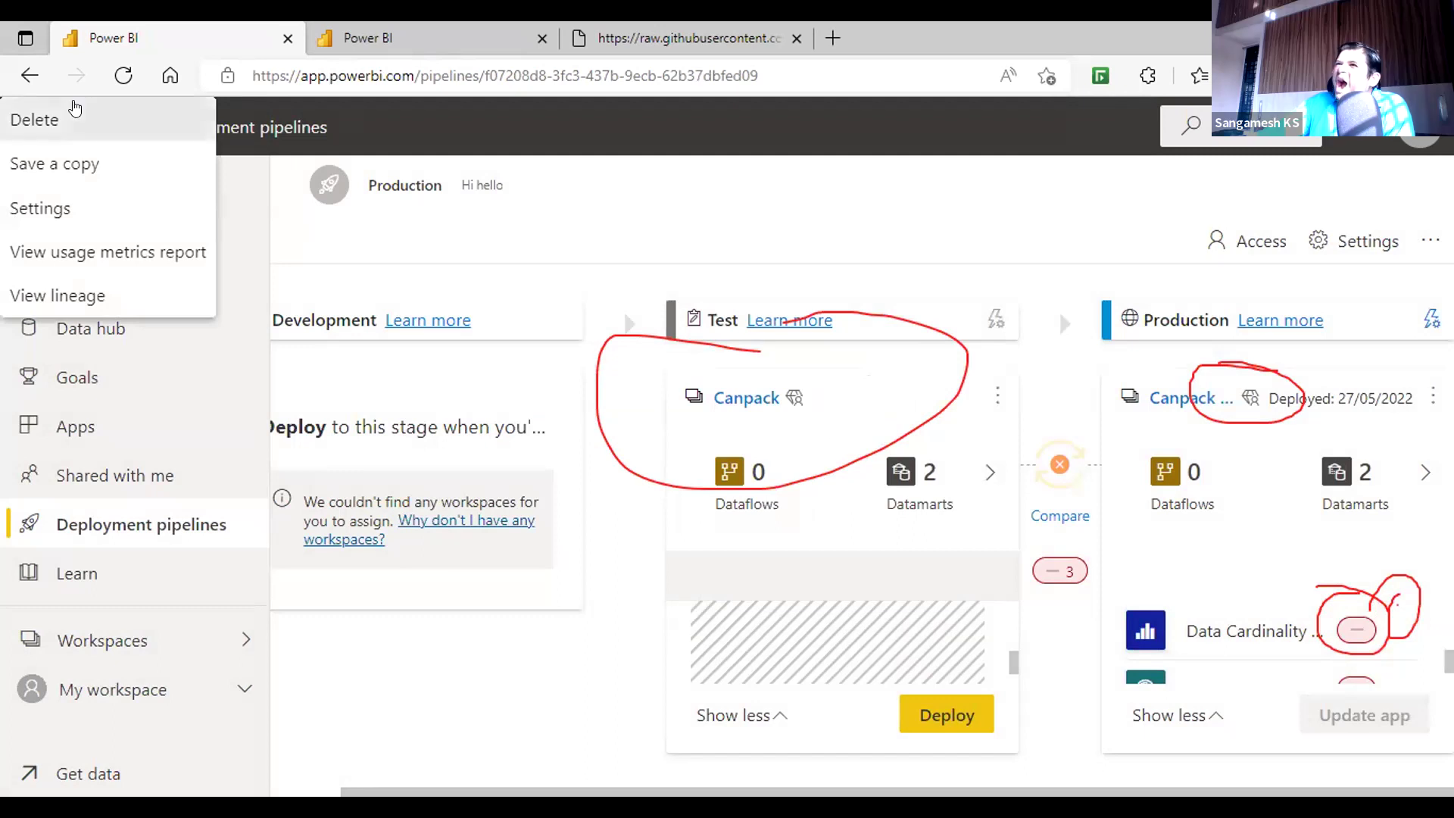
click(46, 119)
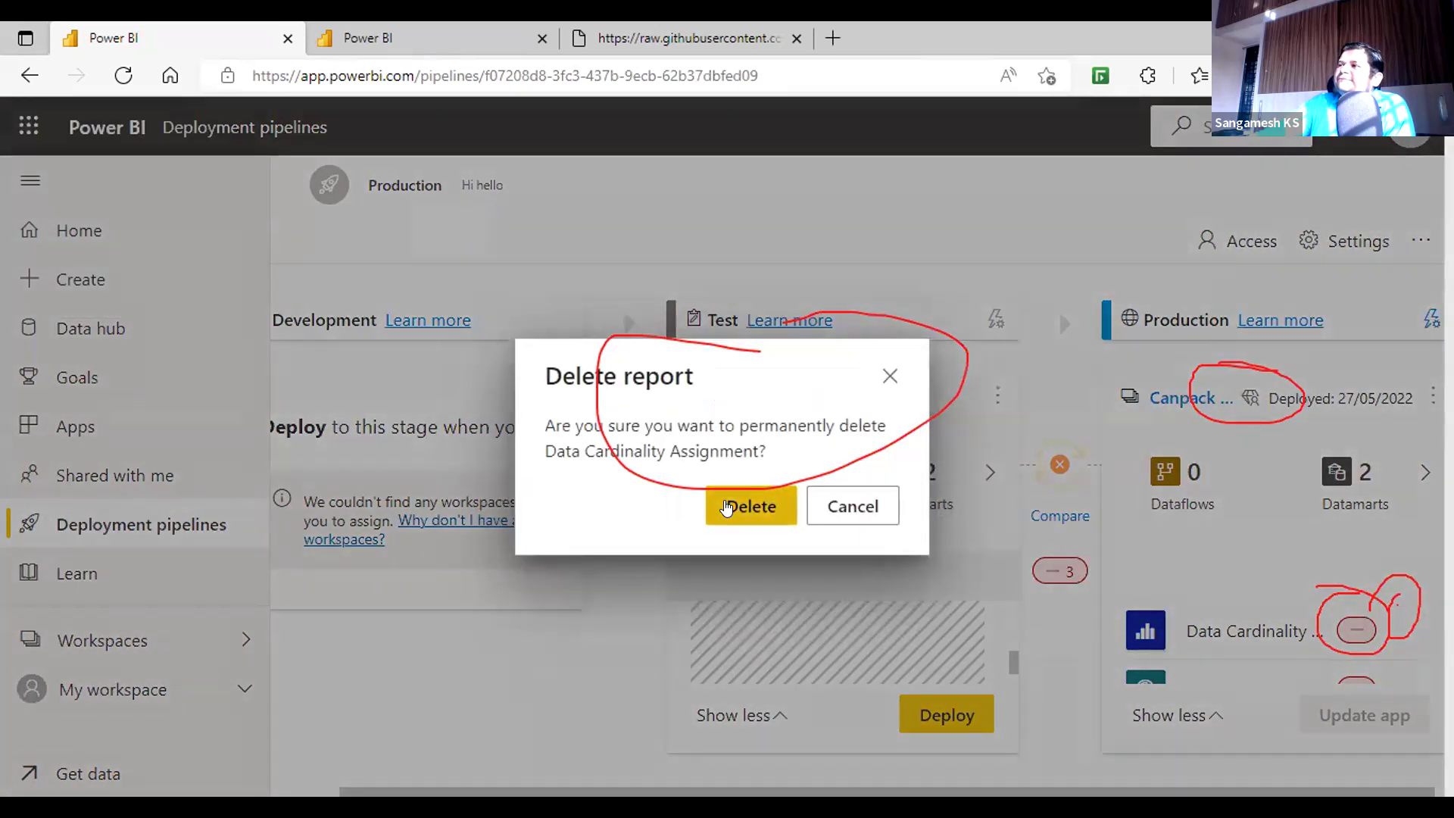
click(726, 506)
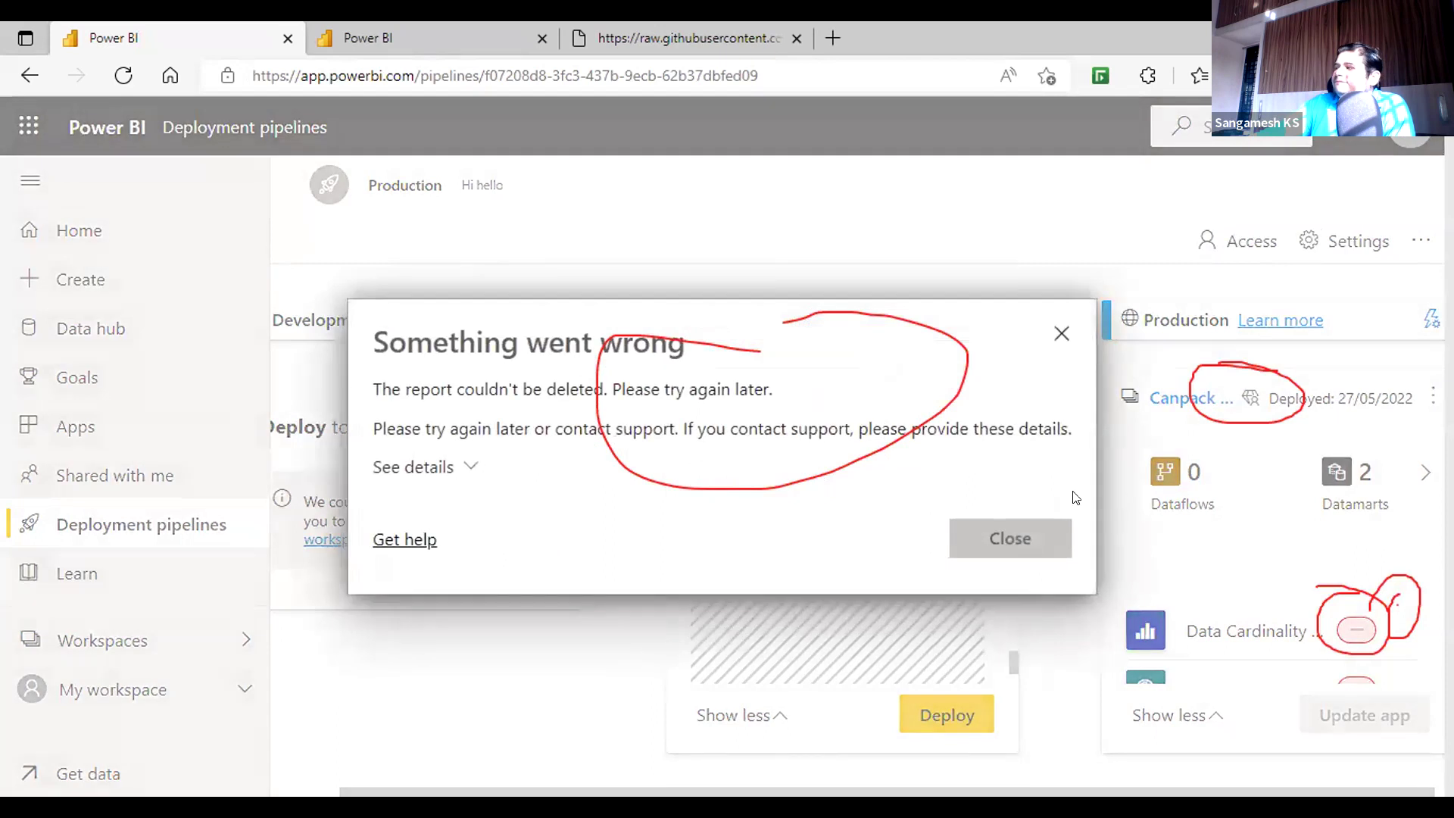
click(1026, 538)
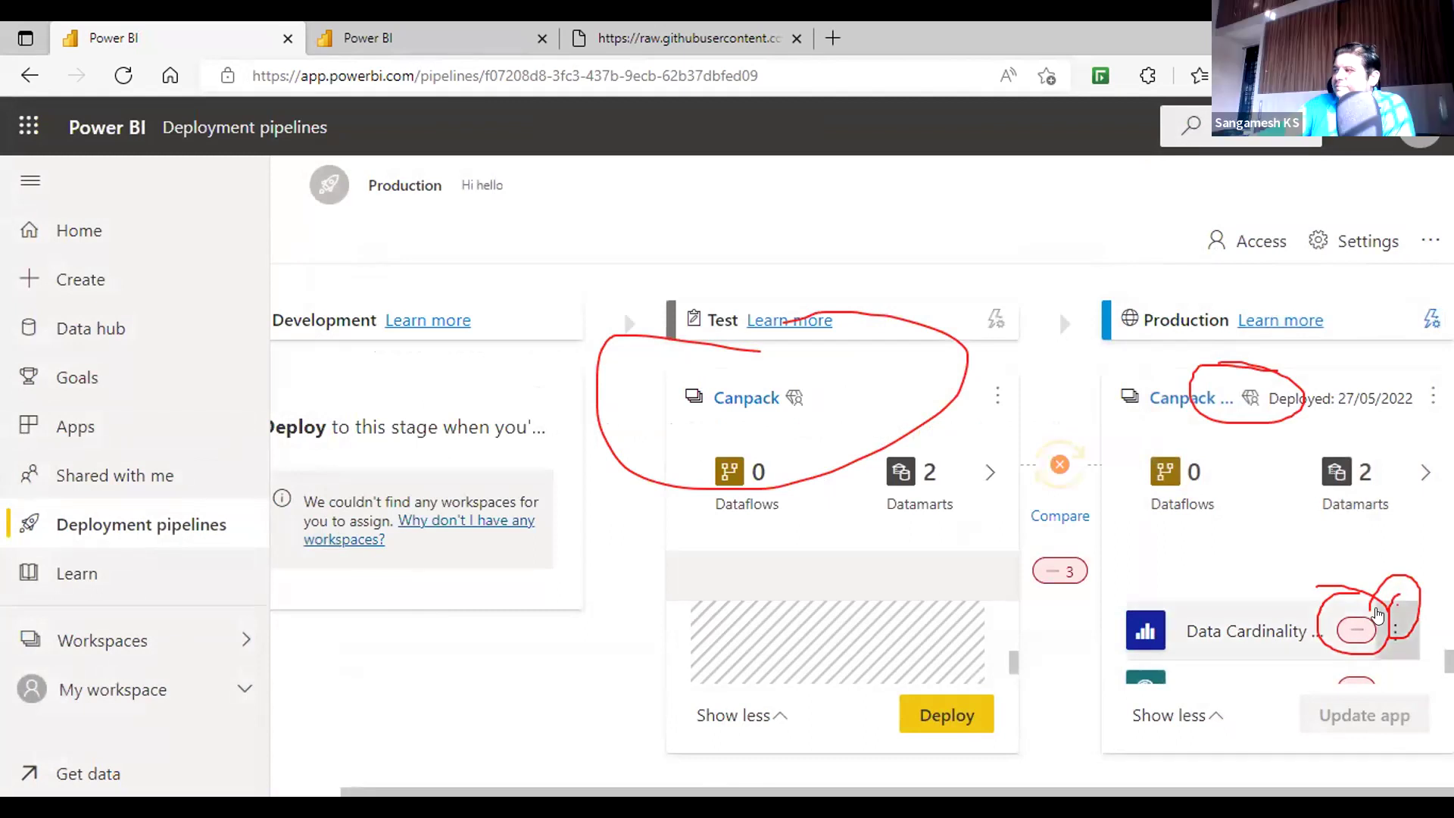
click(1392, 626)
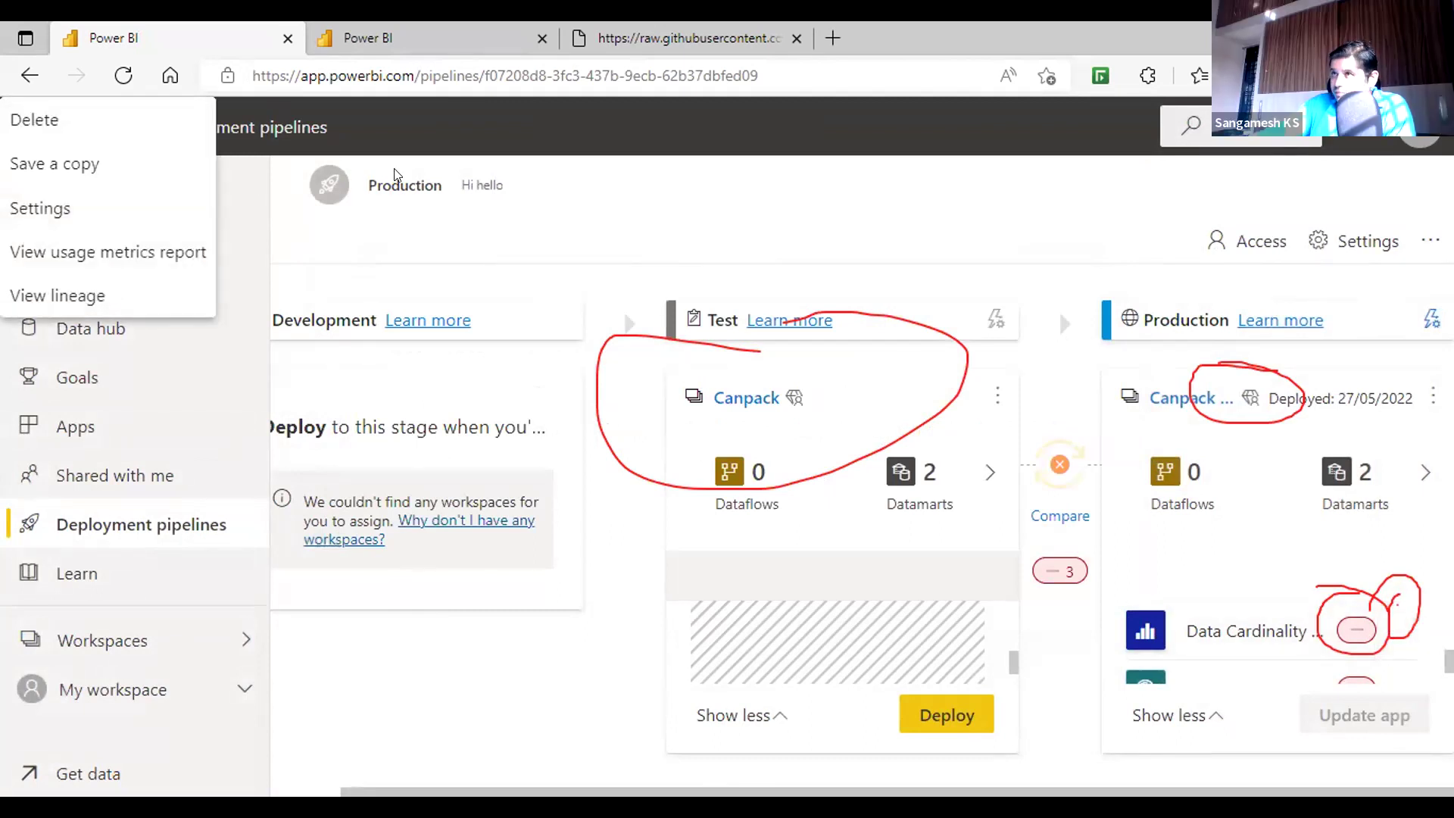
click(41, 119)
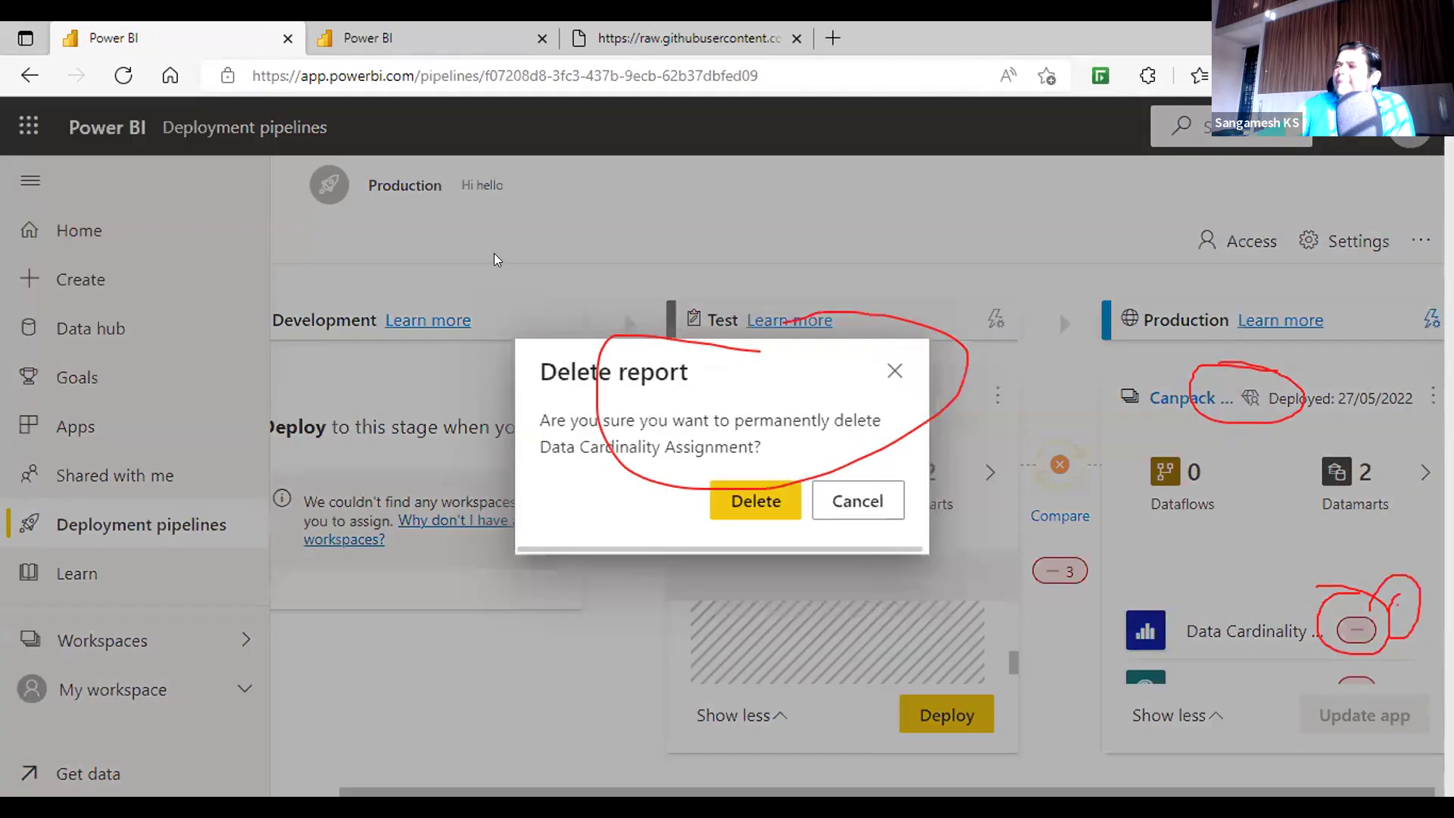
click(757, 503)
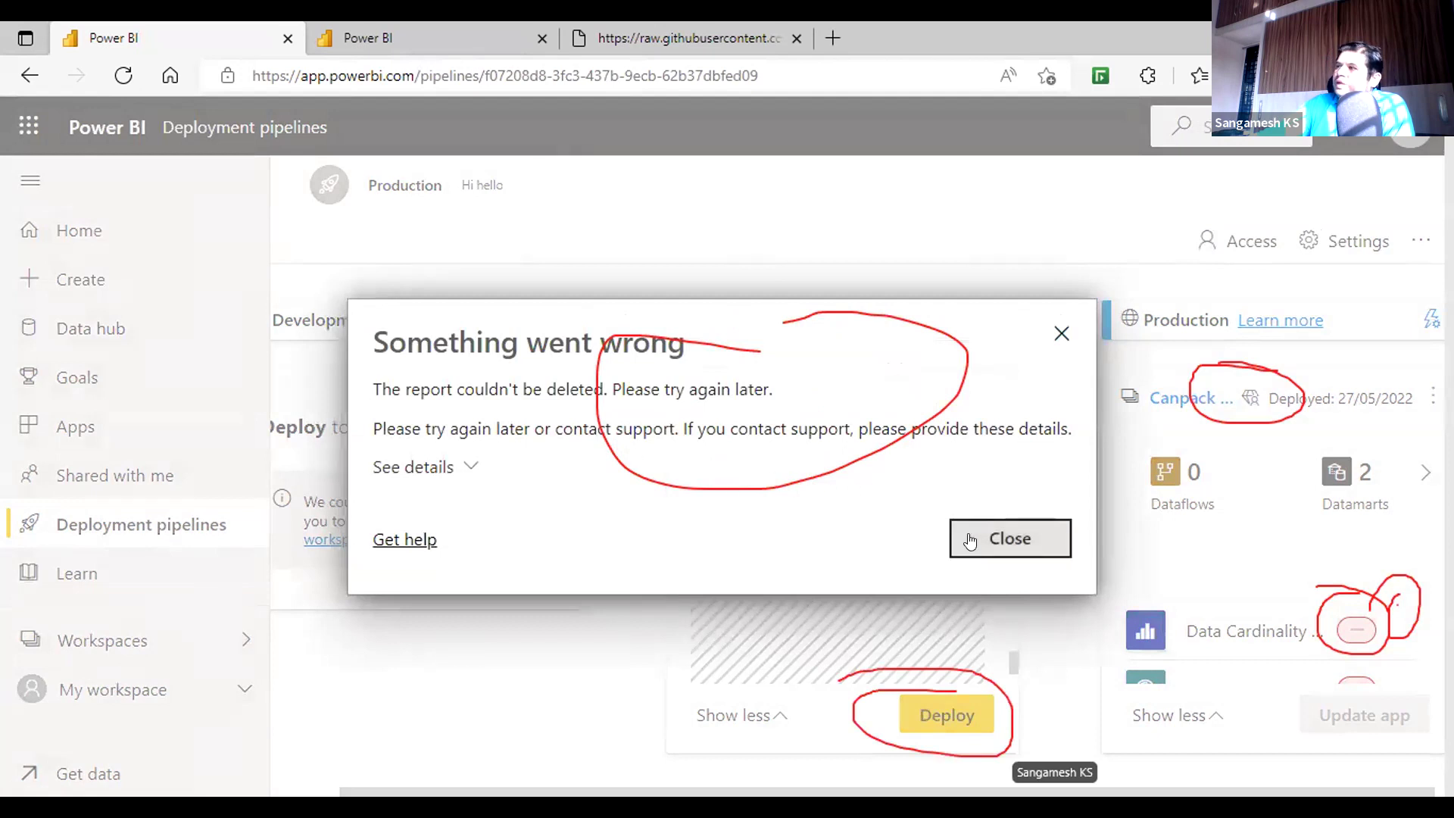
click(977, 572)
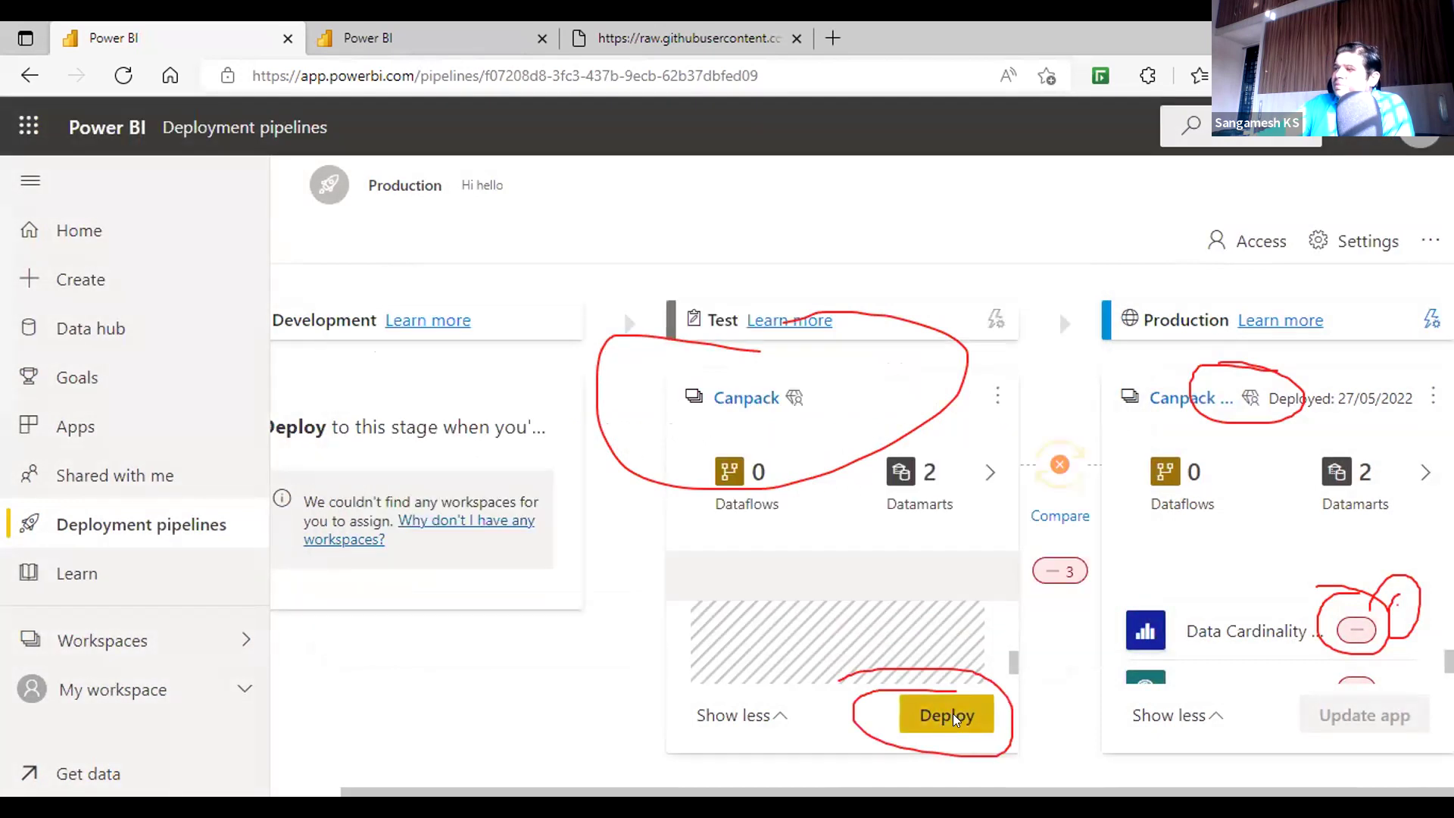
Deploy the Test stage content to Production again.
click(953, 714)
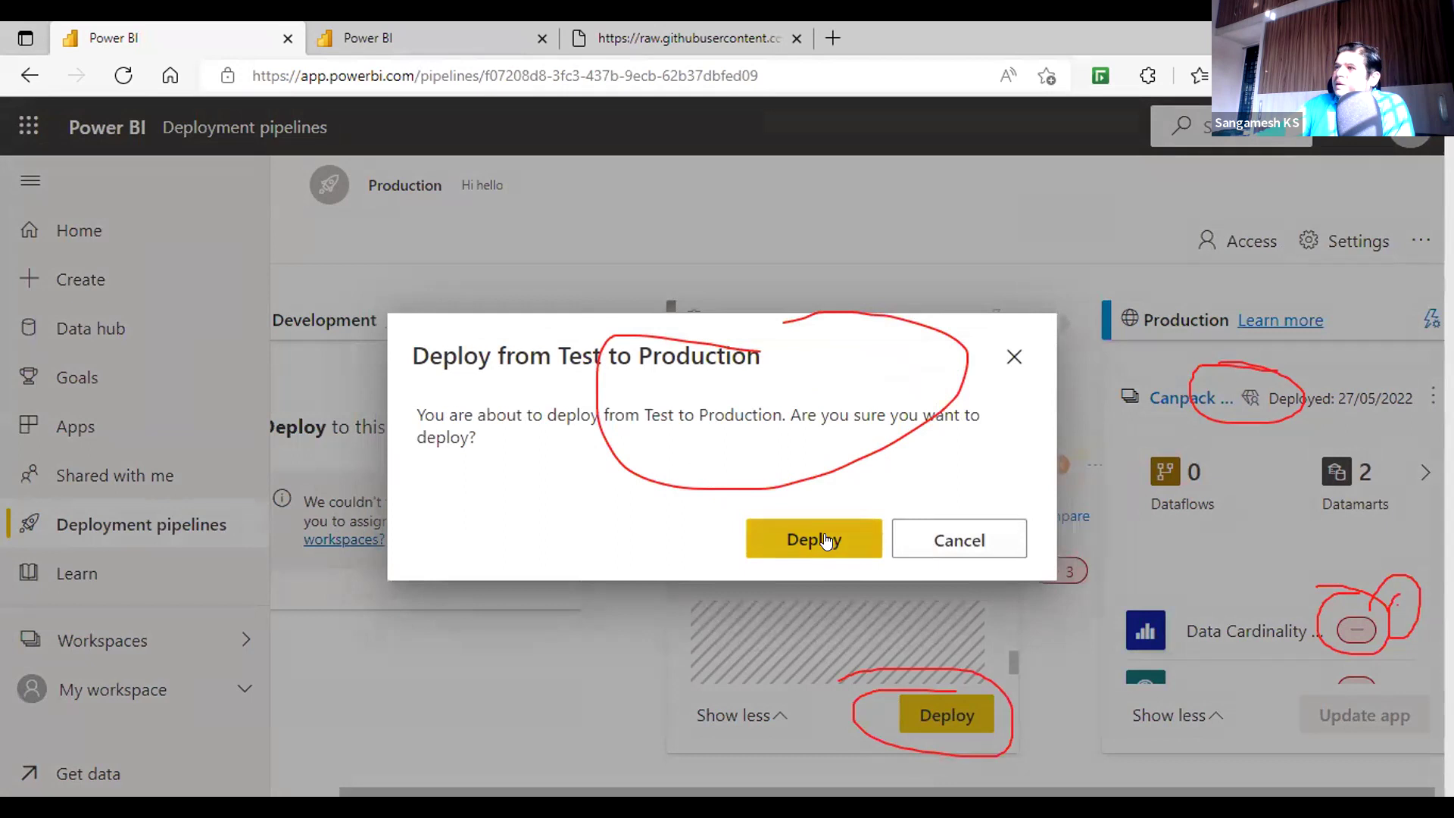
click(827, 540)
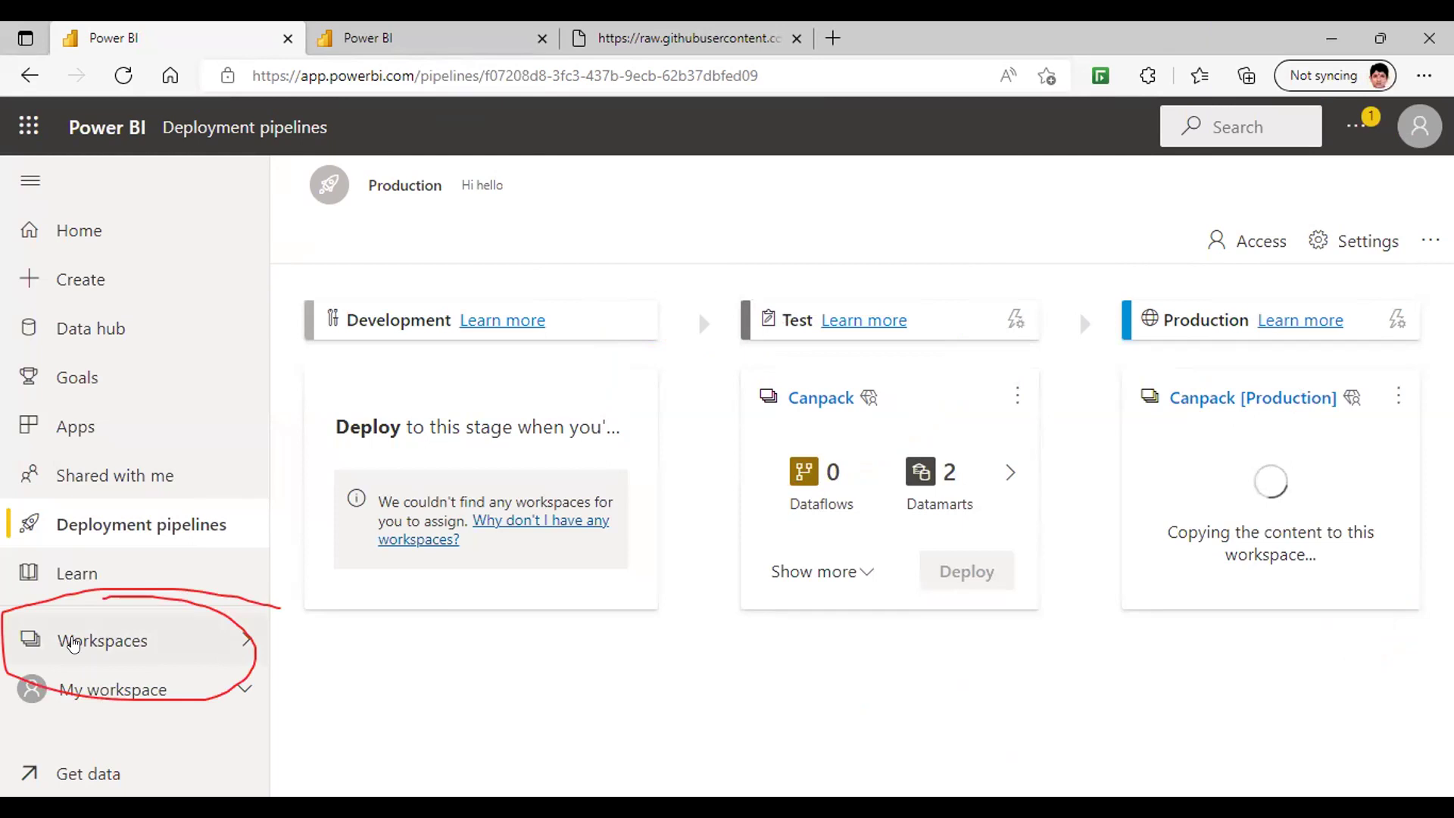
click(73, 643)
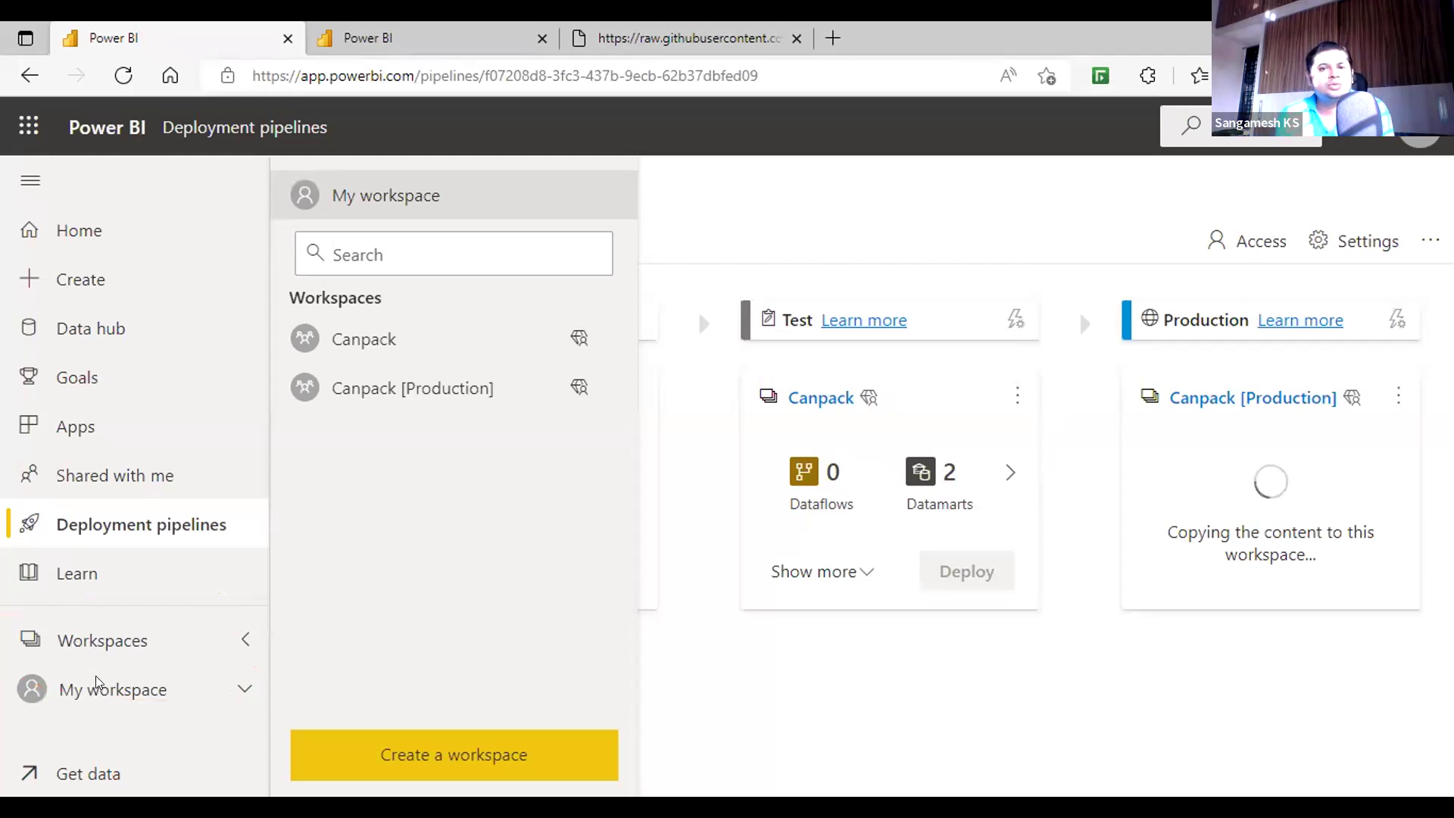
click(134, 643)
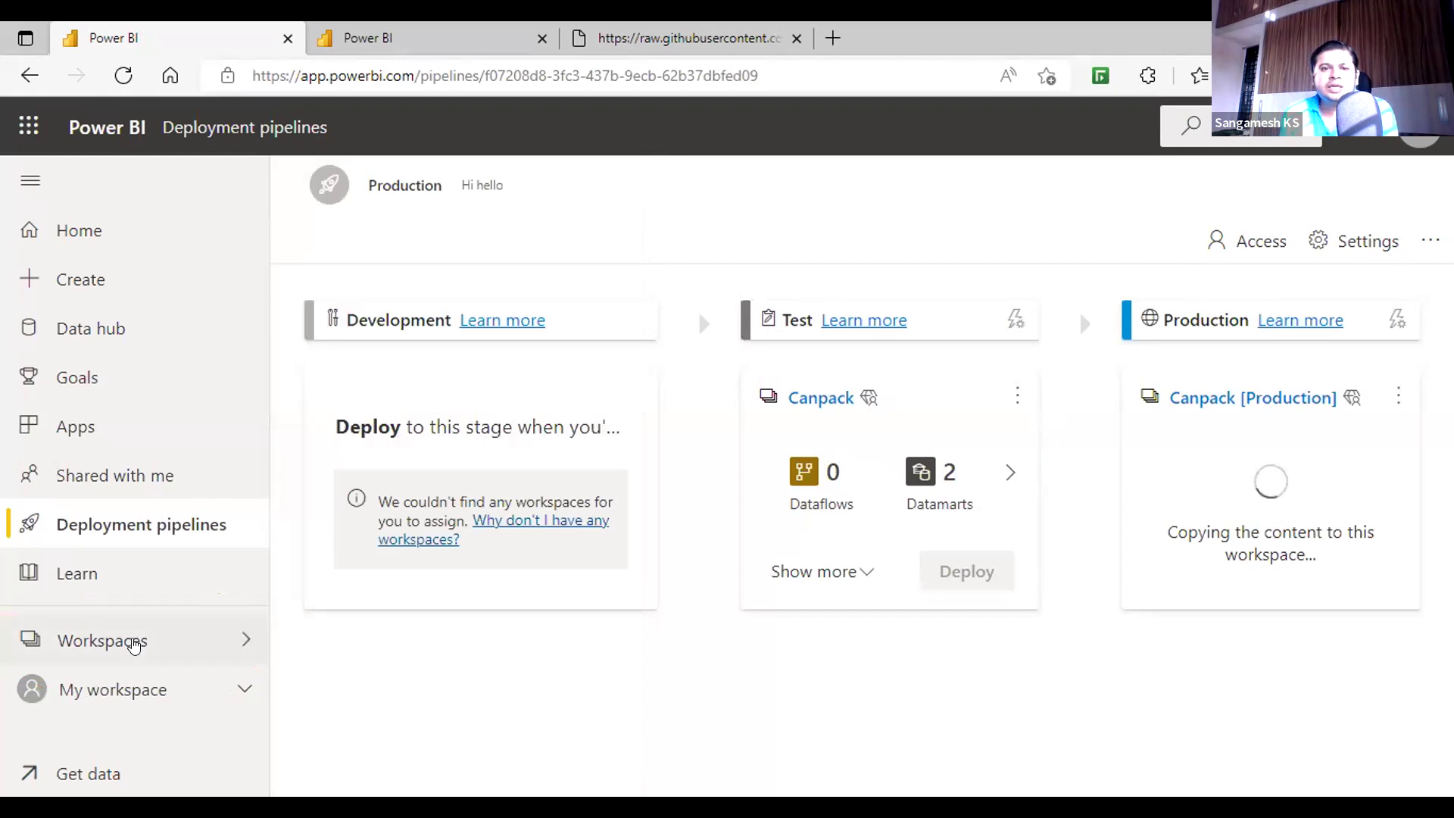